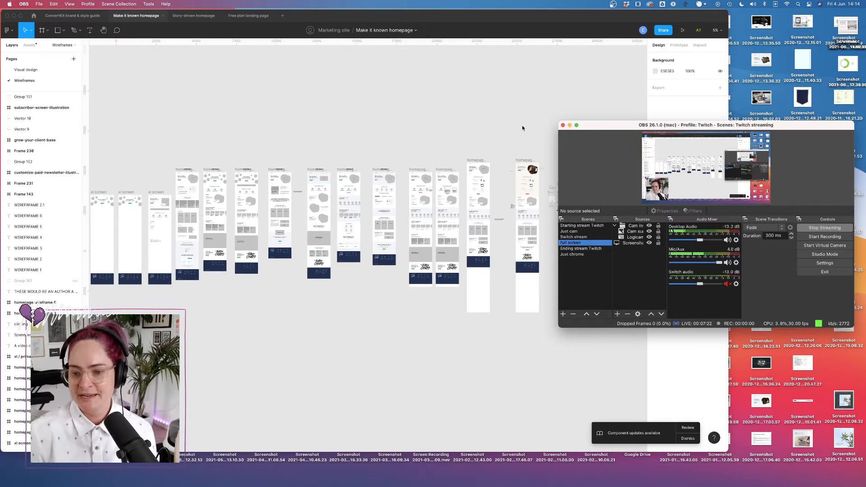
- Minimize the OBS window and put the design file window into full screen
click(572, 126)
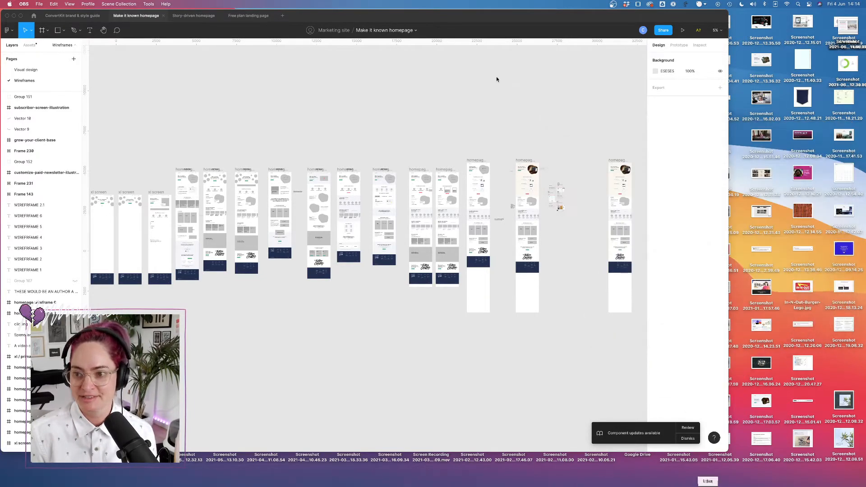
click(20, 18)
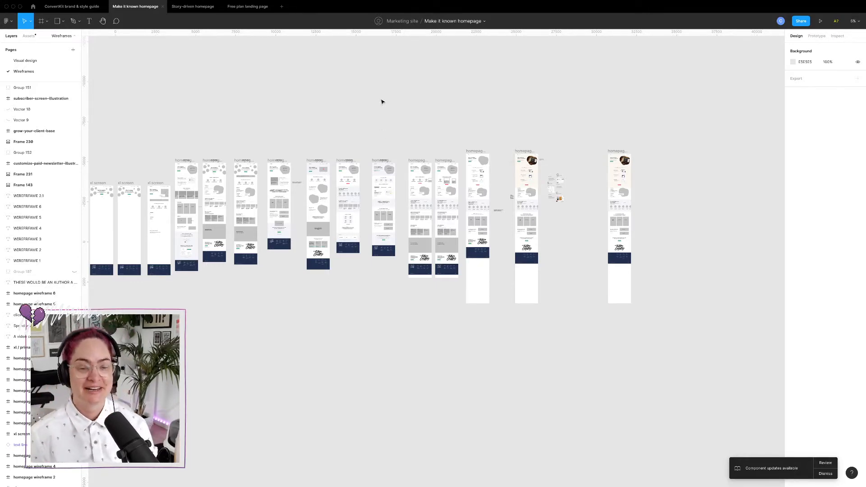
- Switch to the Story-driven homepage file and examine the hero and creator story sections of the white-hero Desktop frame
click(201, 7)
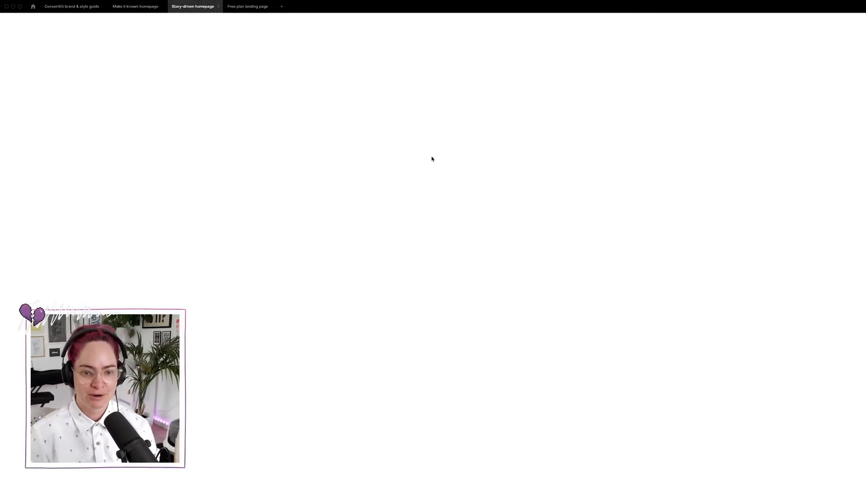
scroll(330, 138, down, 5)
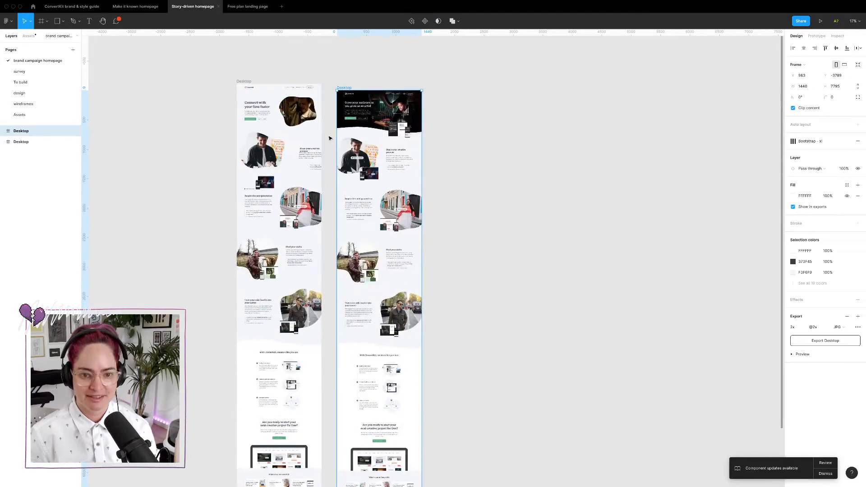
scroll(296, 122, left, 3)
scroll(296, 123, up, 5)
scroll(296, 122, right, 3)
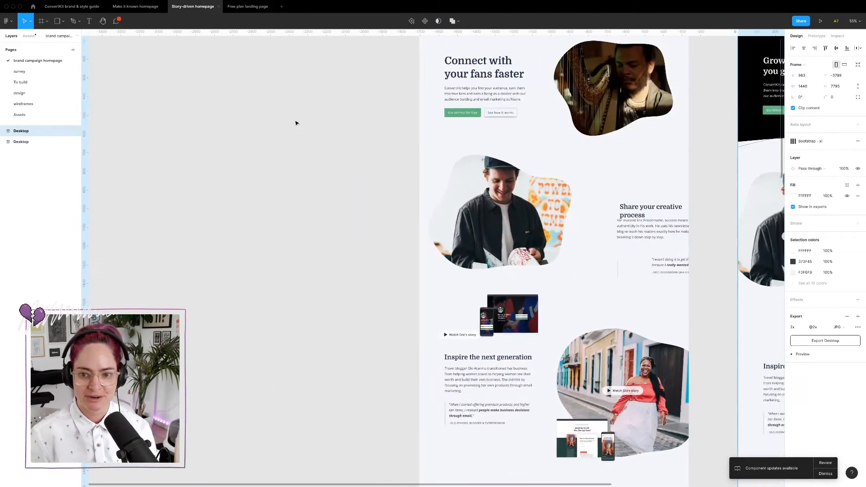
scroll(296, 122, up, 2)
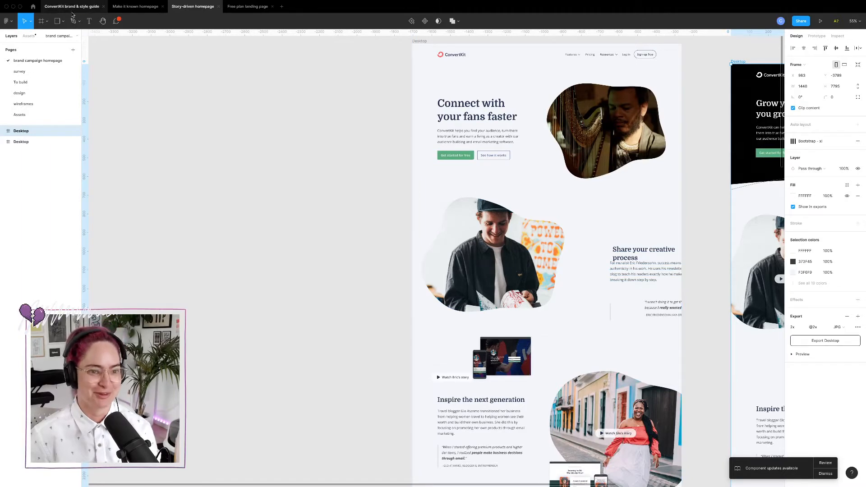
- Return to the Make it known homepage file and survey the wireframe row, comparing homepage wireframes 9 and 10
click(132, 7)
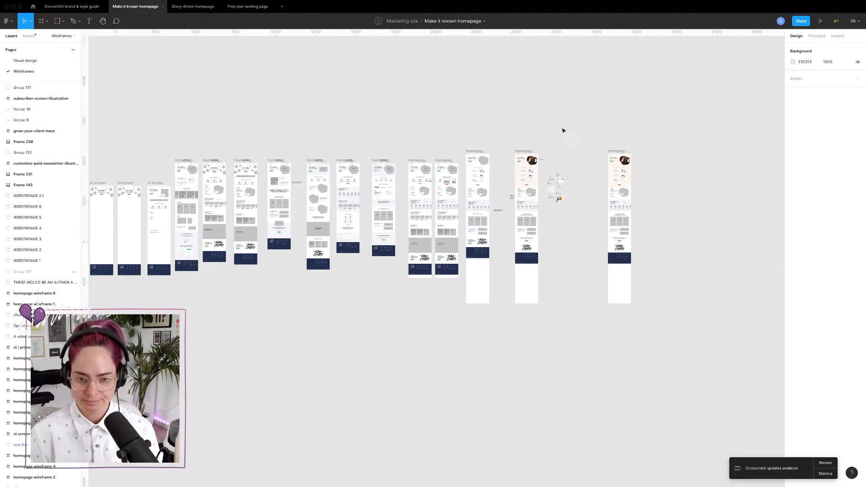
scroll(407, 130, left, 5)
scroll(406, 130, down, 2)
scroll(408, 130, right, 8)
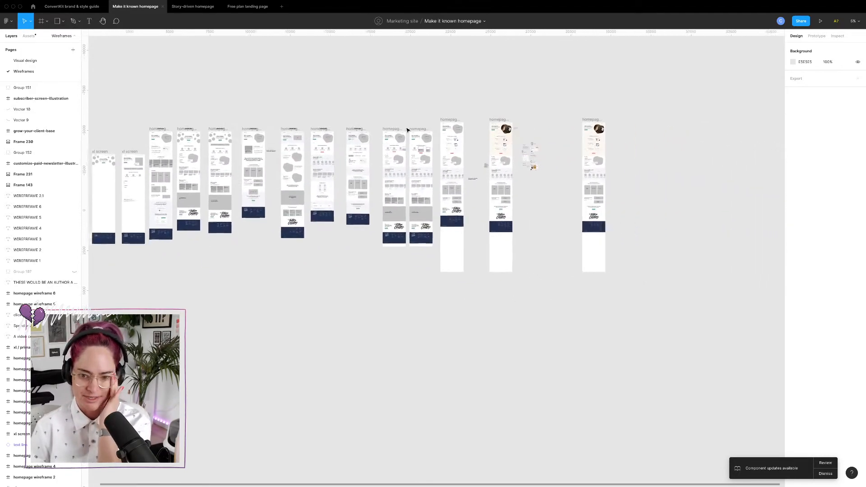
scroll(437, 124, up, 5)
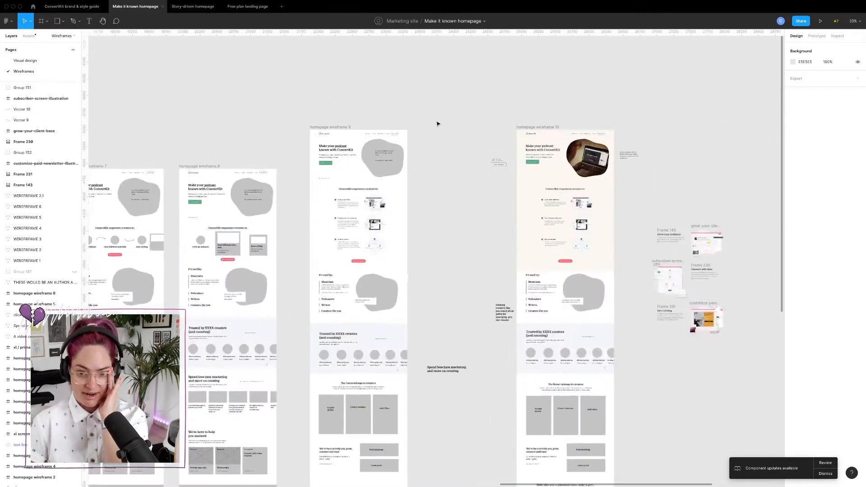
scroll(438, 122, right, 5)
scroll(437, 122, down, 2)
scroll(338, 135, left, 5)
scroll(338, 134, down, 1)
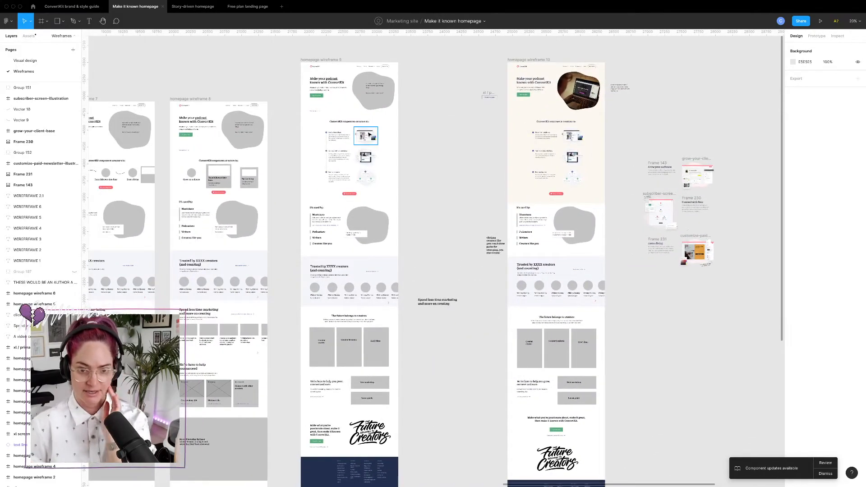
- Examine homepage wireframe 9 from its hero through the "ConvertKit empowers creators to" and "It's used by" sections
scroll(374, 120, up, 5)
scroll(373, 120, left, 2)
scroll(374, 120, up, 2)
scroll(373, 120, up, 1)
scroll(374, 120, left, 1)
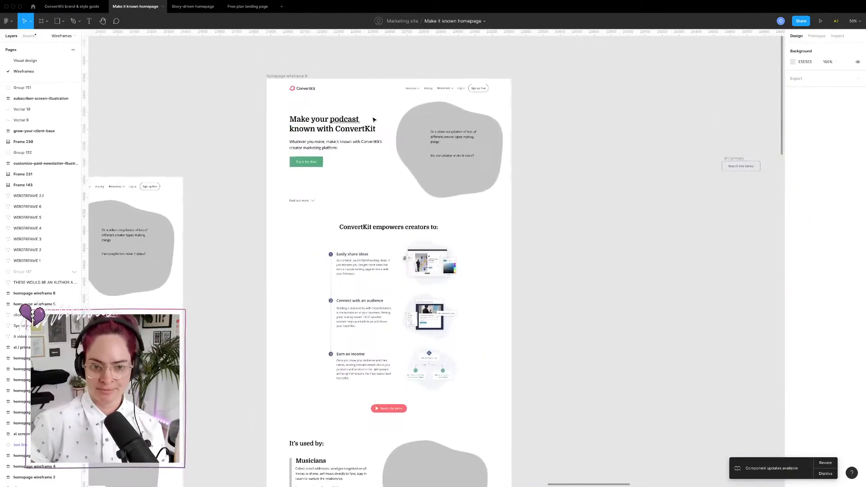
scroll(374, 119, down, 10)
scroll(374, 120, up, 5)
scroll(374, 119, up, 5)
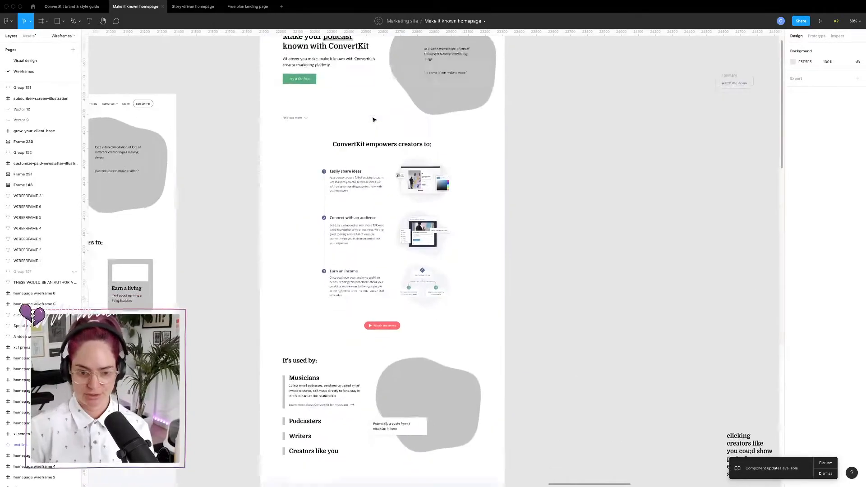
scroll(373, 120, right, 1)
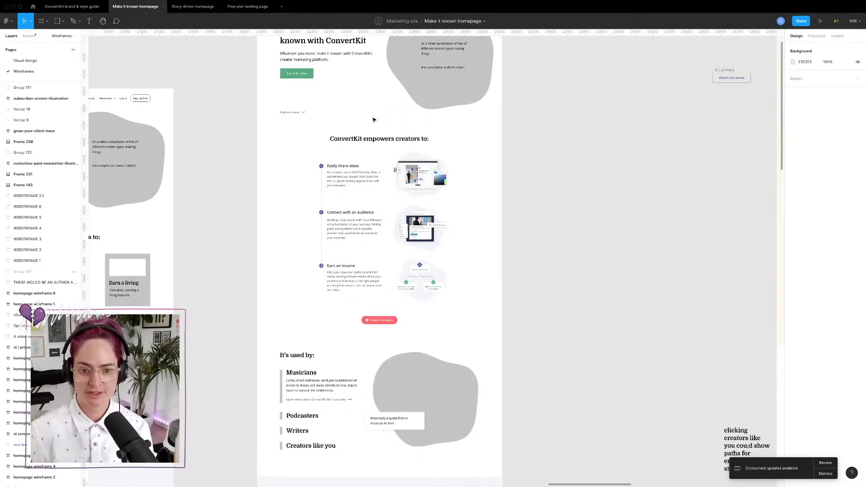
scroll(560, 167, down, 5)
scroll(559, 167, up, 3)
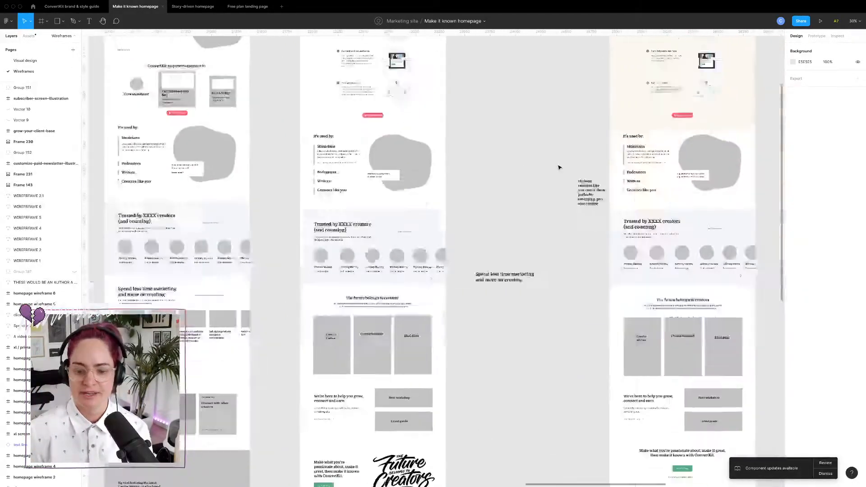
- Compare the upper sections of the neighbouring homepage wireframes and inspect wireframe 9's hero up close
scroll(560, 167, up, 3)
scroll(560, 167, right, 3)
scroll(560, 167, left, 3)
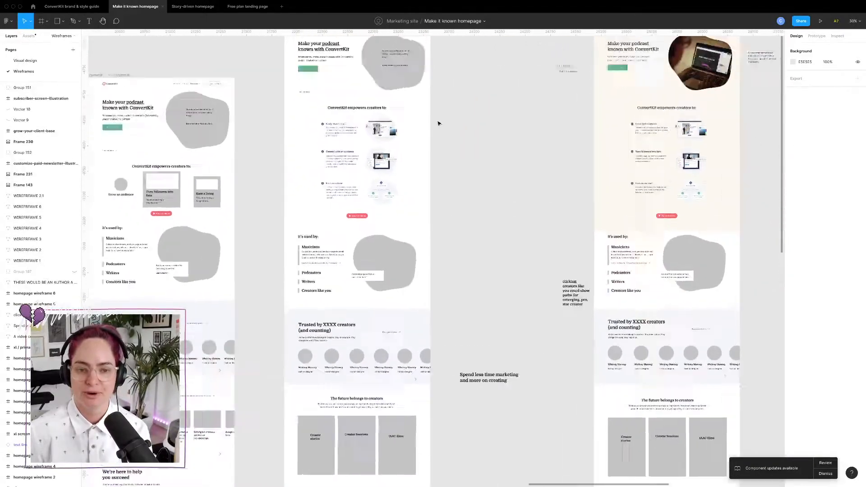
scroll(438, 123, up, 2)
scroll(438, 123, left, 1)
scroll(438, 123, up, 5)
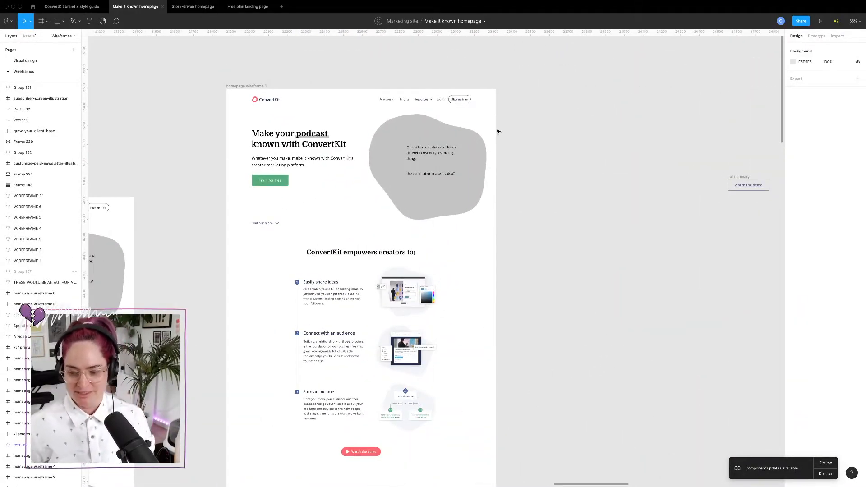
scroll(495, 127, up, 5)
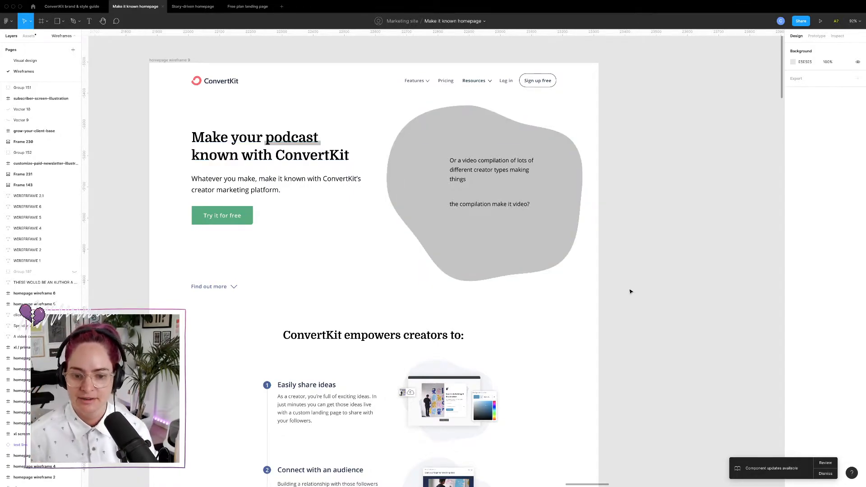
key(ctrl+Left)
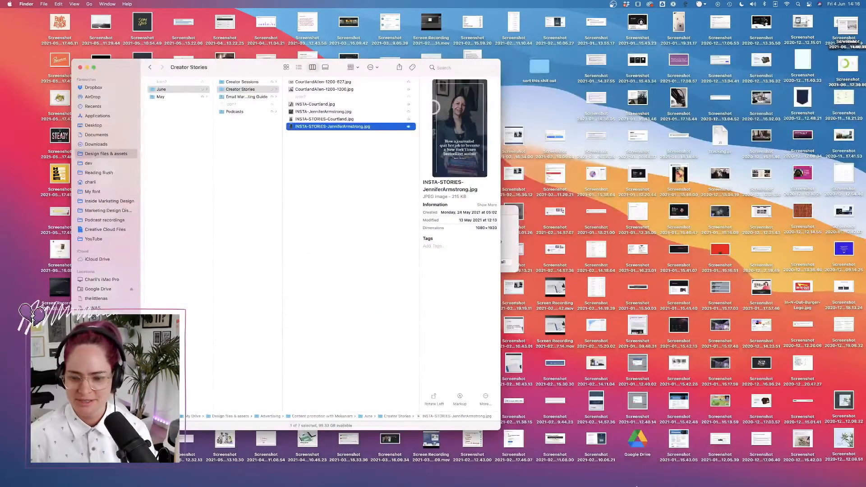
mouse_move(617, 471)
key(ctrl+Right)
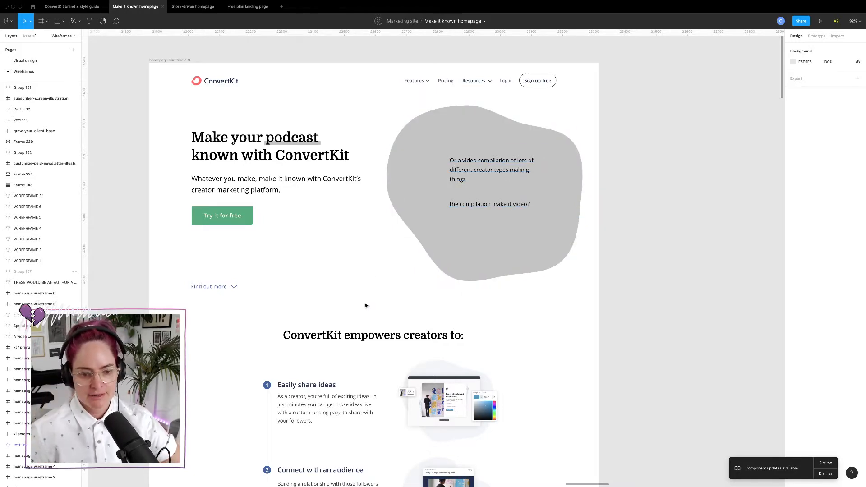
- Read through homepage wireframe 9 section by section, from the creator steps down to the closing call to action and footer
scroll(329, 406, down, 5)
scroll(329, 415, right, 1)
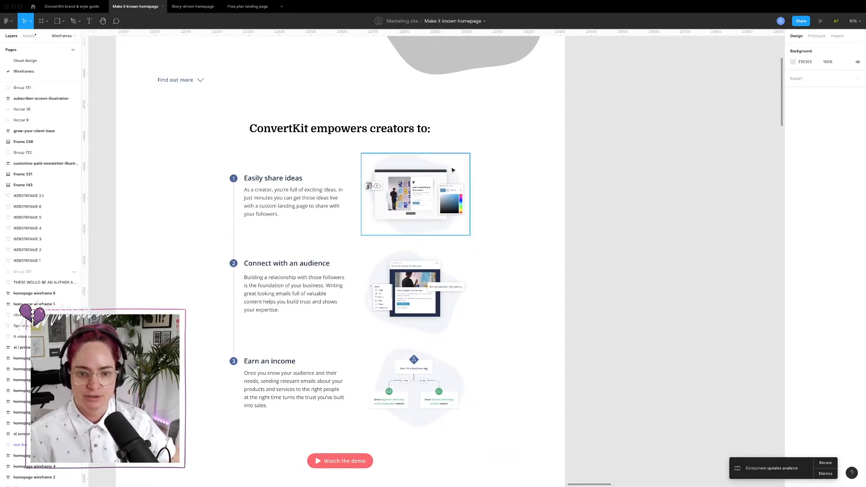
scroll(492, 324, down, 10)
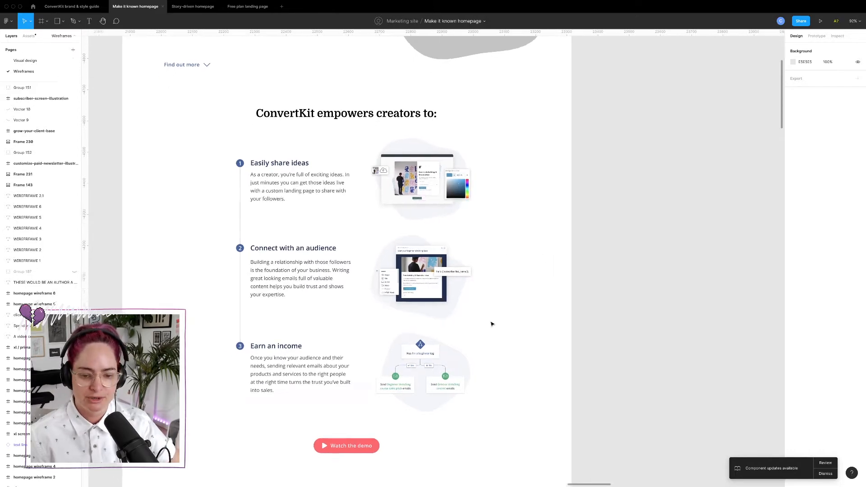
scroll(492, 324, down, 3)
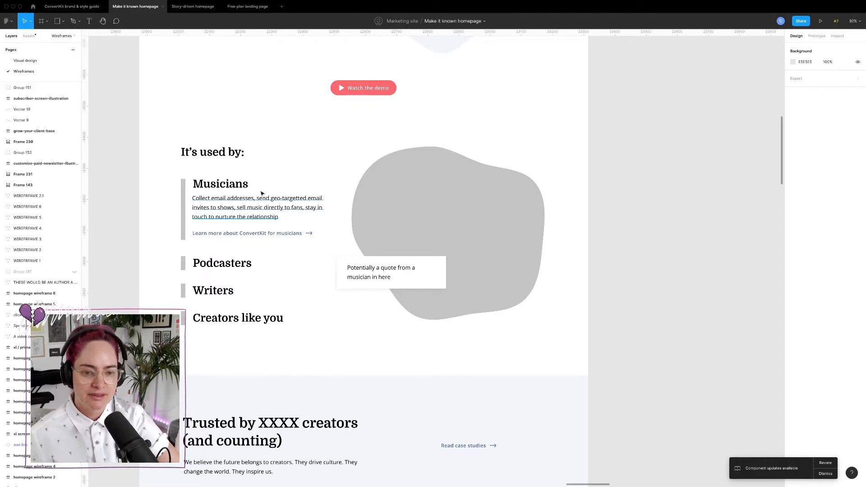
scroll(340, 269, down, 5)
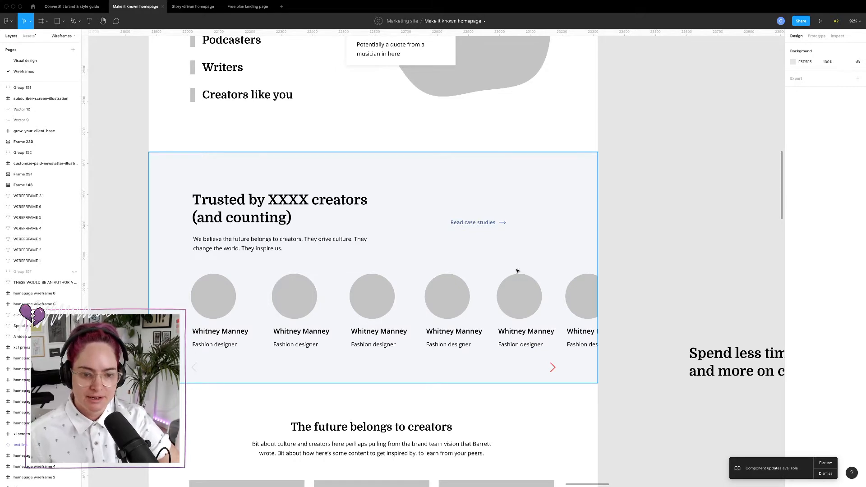
scroll(384, 300, down, 3)
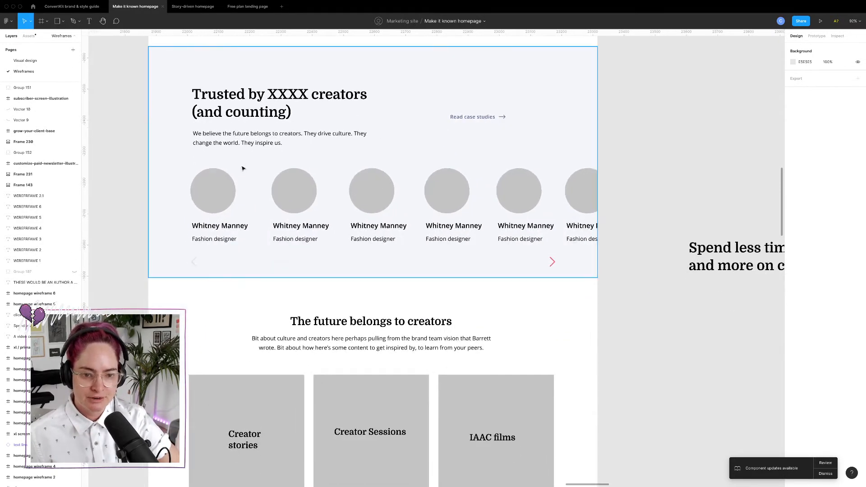
scroll(391, 231, down, 6)
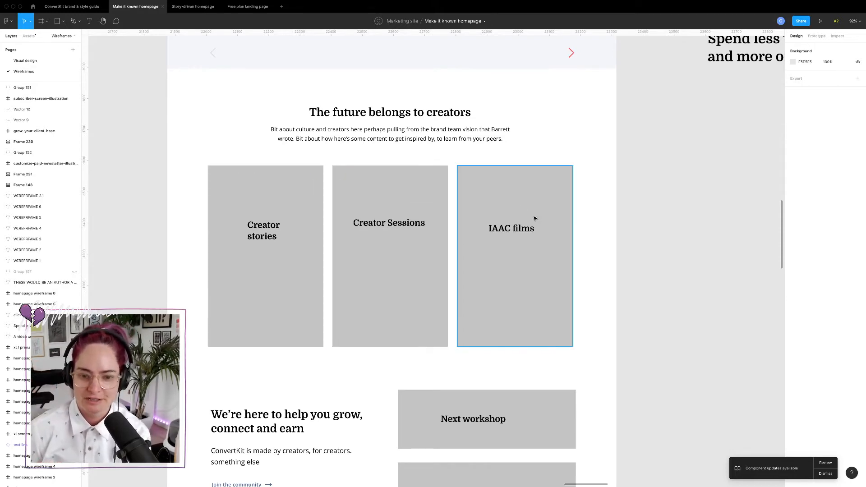
scroll(583, 207, down, 5)
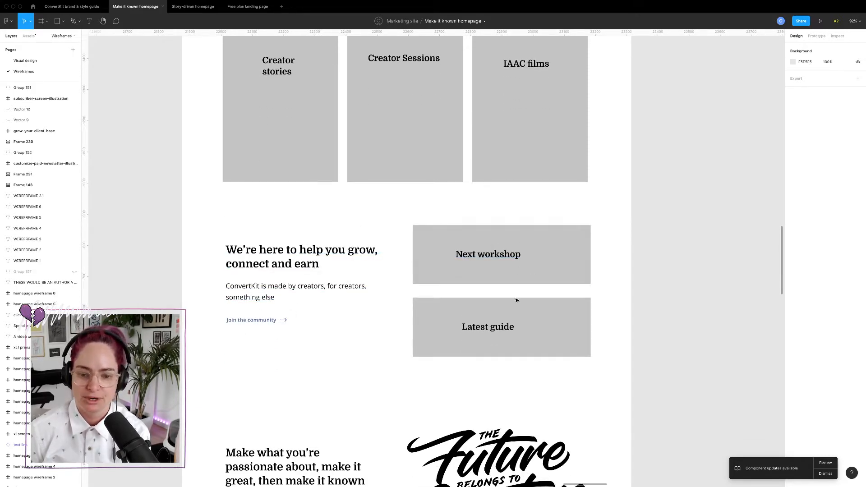
scroll(340, 329, down, 5)
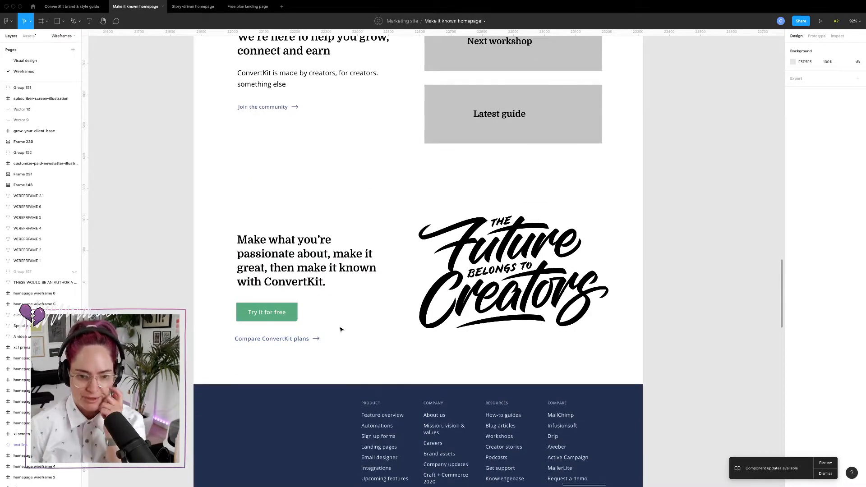
scroll(341, 330, up, 1)
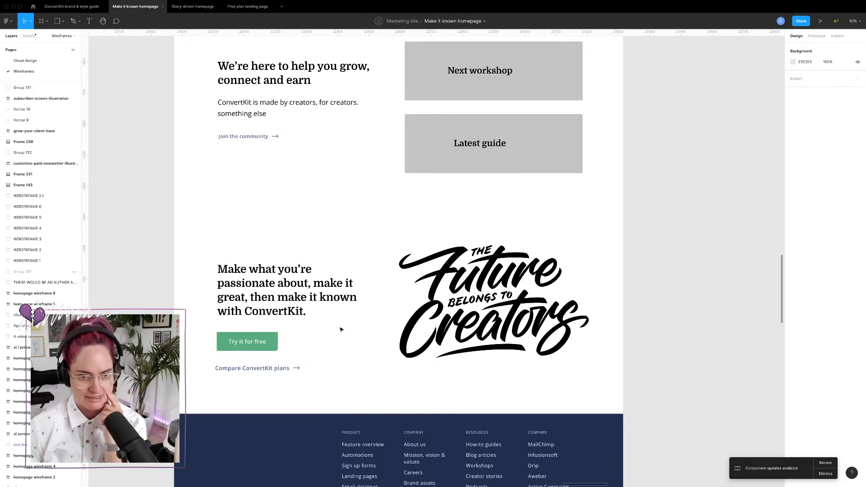
scroll(340, 329, down, 5)
scroll(341, 329, up, 3)
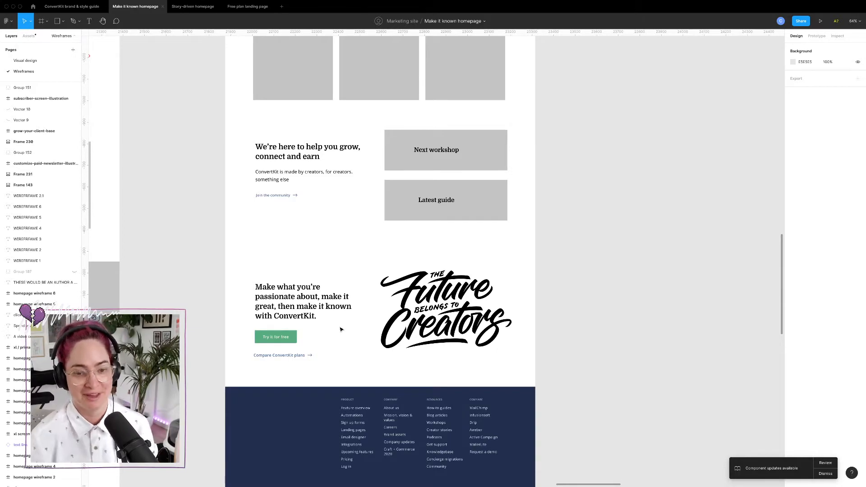
- Survey the whole row of homepage wireframe iterations and return to the hero of homepage wireframe 9
scroll(534, 375, down, 10)
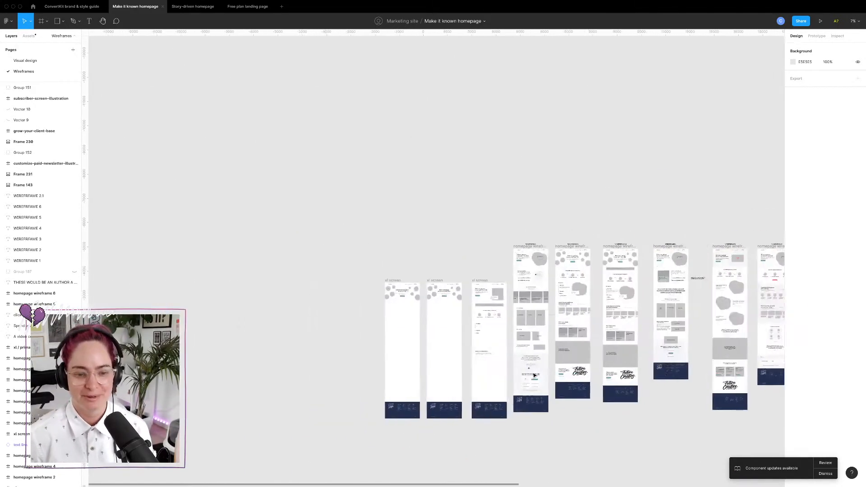
scroll(534, 375, right, 5)
scroll(353, 263, right, 5)
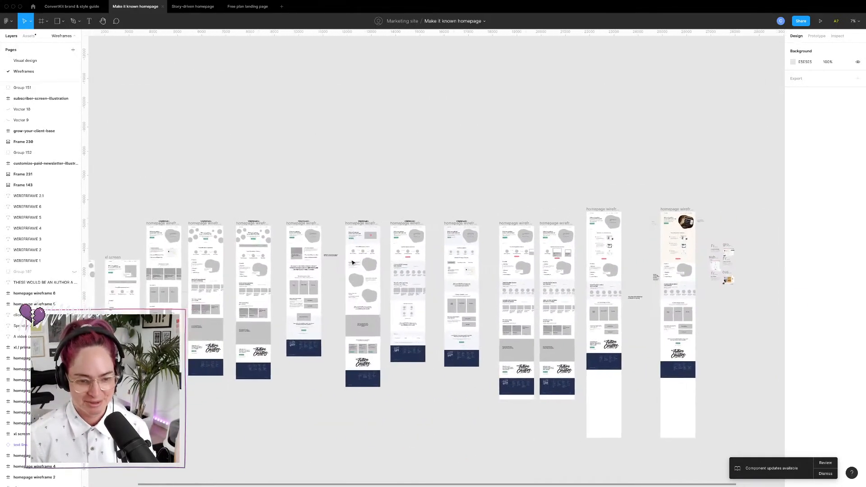
scroll(353, 263, right, 5)
scroll(352, 263, up, 10)
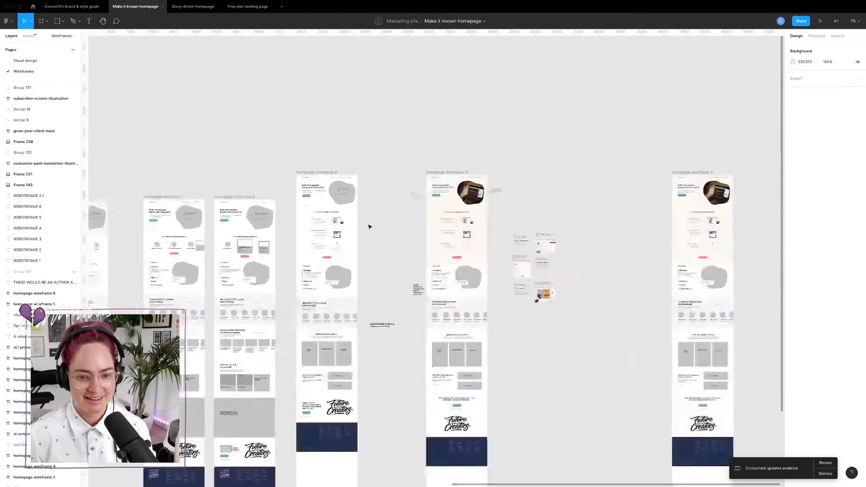
scroll(369, 226, up, 5)
scroll(369, 227, up, 5)
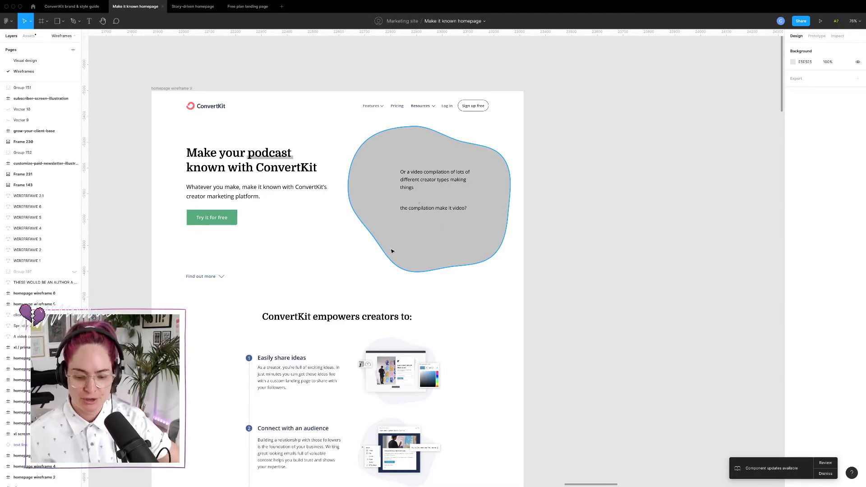
- Review homepage wireframe 9 once more between its hero and the closing "The Future Belongs to Creators" section
scroll(393, 252, down, 15)
scroll(392, 250, down, 15)
scroll(393, 251, left, 3)
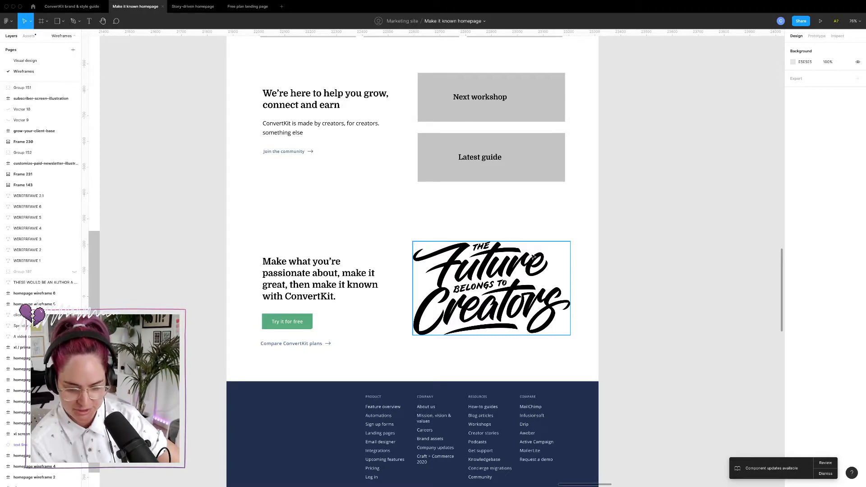
scroll(490, 159, up, 20)
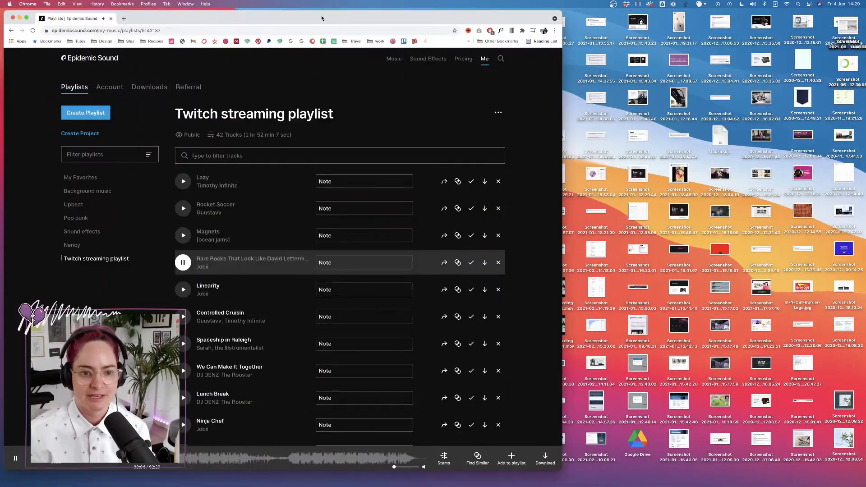
- Open the ConvertKit for Musicians page in a new browser tab and enlarge the browser window to show its full layout
click(124, 19)
text(convertkit.com)
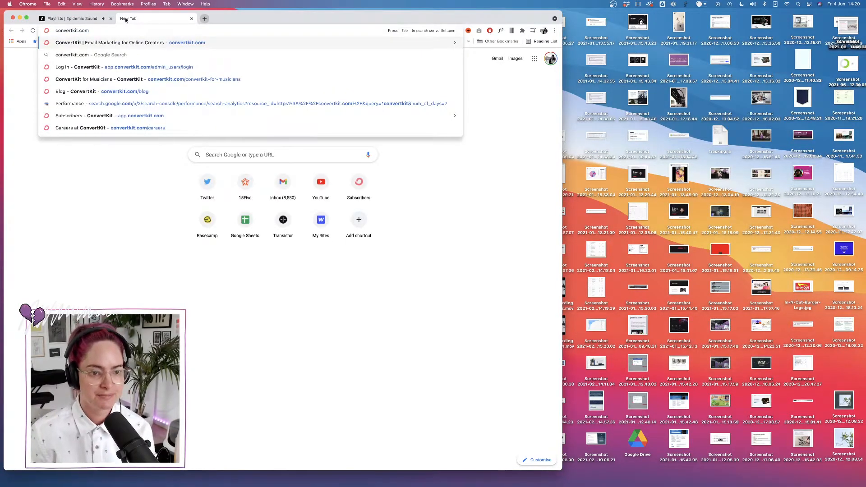
key(Down)
key(Down)
key(Down)
key(Return)
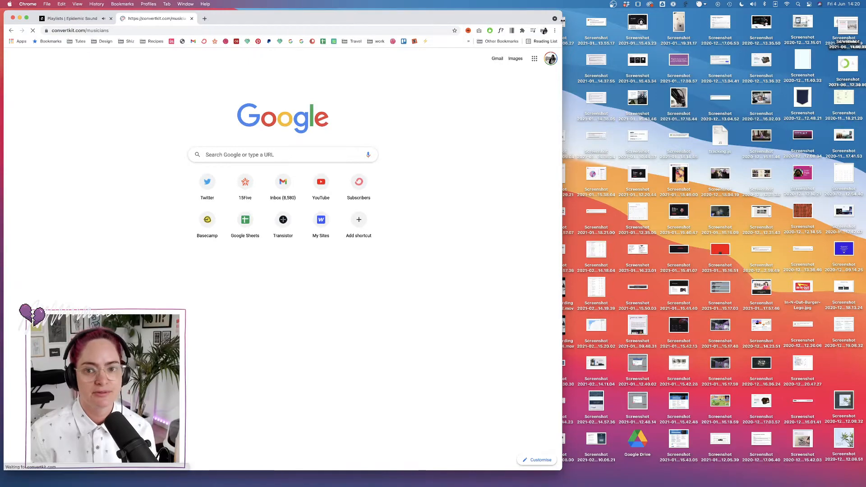
drag(561, 13, 696, 24)
drag(444, 27, 533, 20)
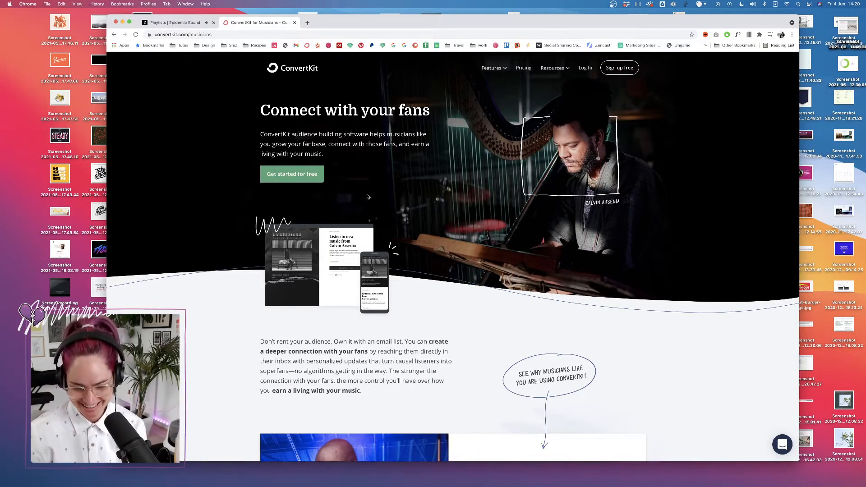
- Look through the ConvertKit musicians page from the "Connect with your fans" hero past Creator Sessions and back up
scroll(449, 316, down, 1)
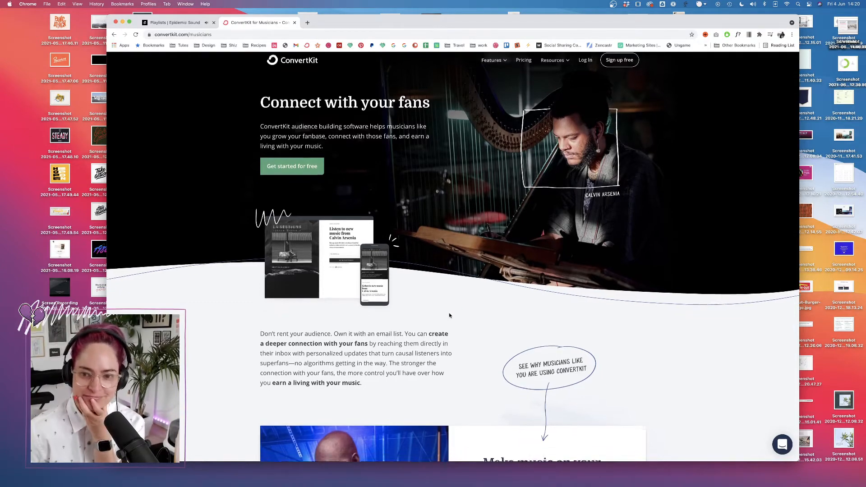
scroll(450, 315, up, 1)
scroll(450, 315, down, 10)
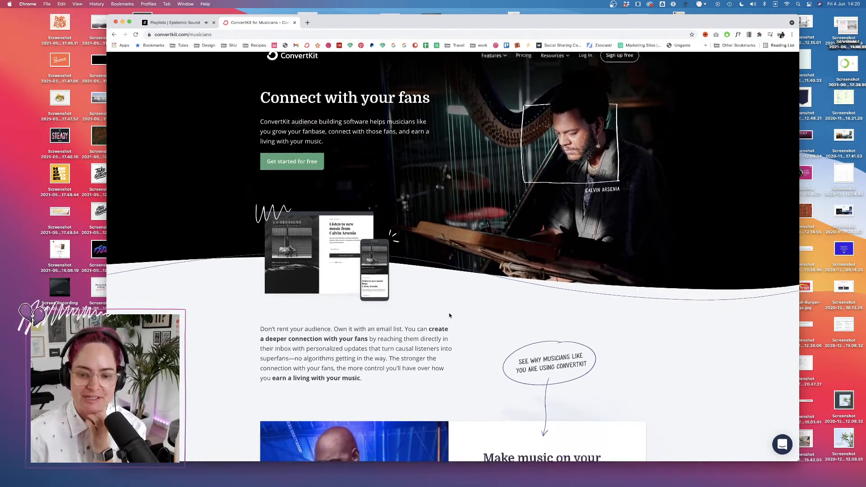
scroll(450, 315, up, 4)
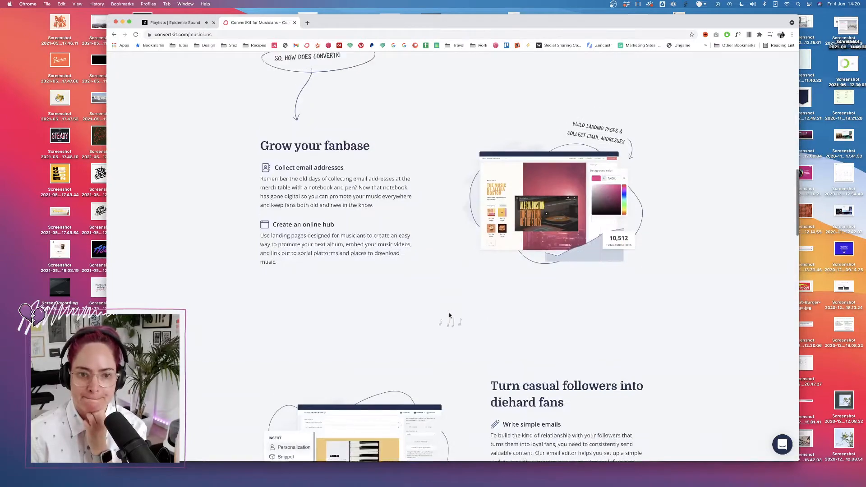
scroll(413, 264, down, 6)
scroll(412, 264, down, 15)
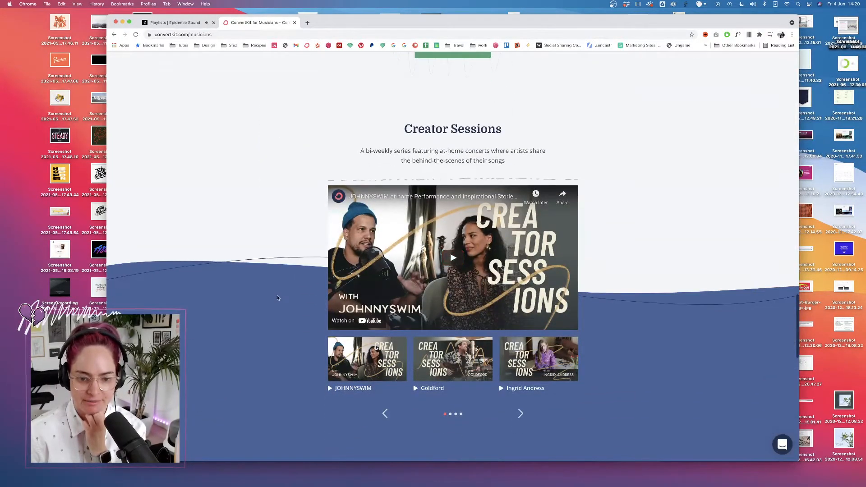
scroll(278, 298, down, 6)
scroll(277, 297, up, 20)
scroll(277, 298, up, 15)
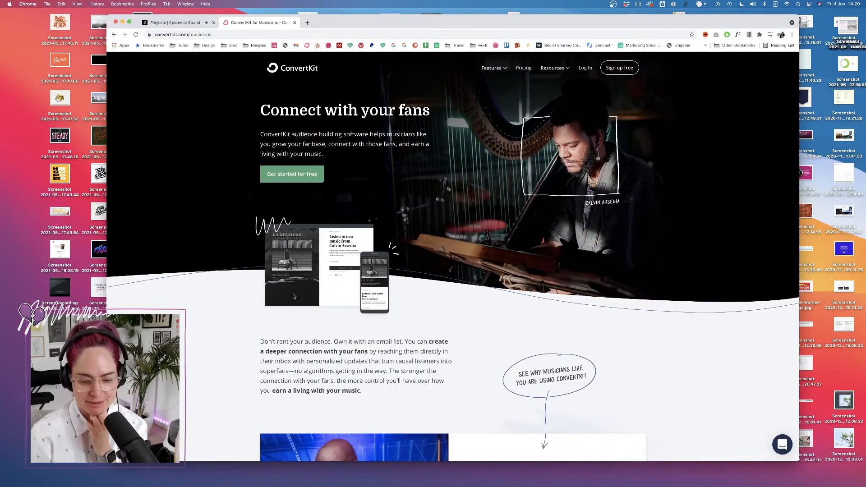
- Switch back to Figma, open the Visual design page and examine homepage wireframe 11's hero and numbered steps
key(ctrl+Right)
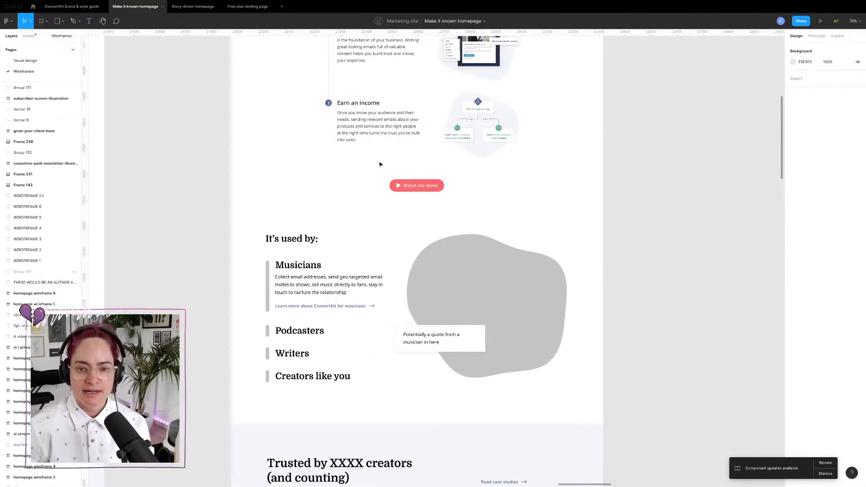
click(28, 60)
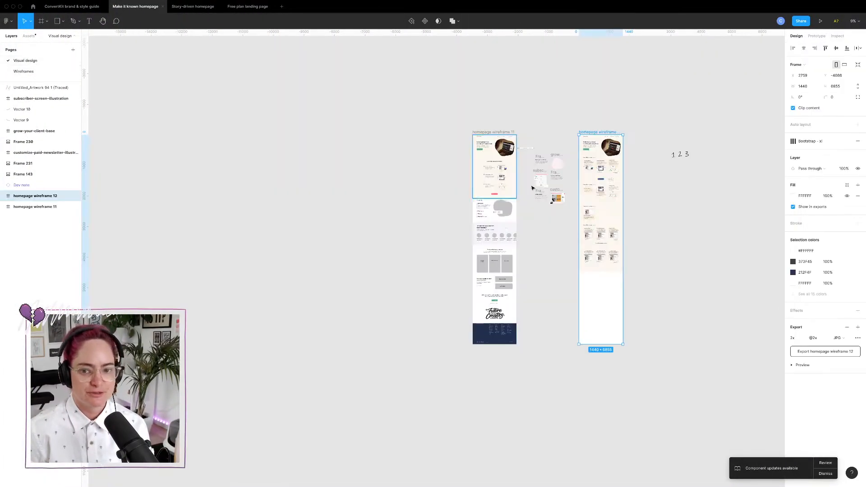
scroll(532, 188, right, 3)
scroll(424, 136, up, 3)
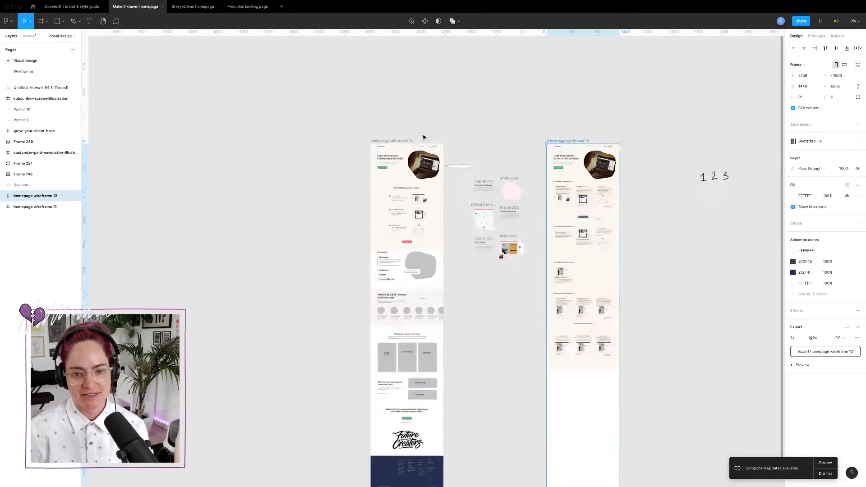
scroll(424, 137, up, 8)
scroll(373, 227, down, 3)
scroll(360, 209, up, 2)
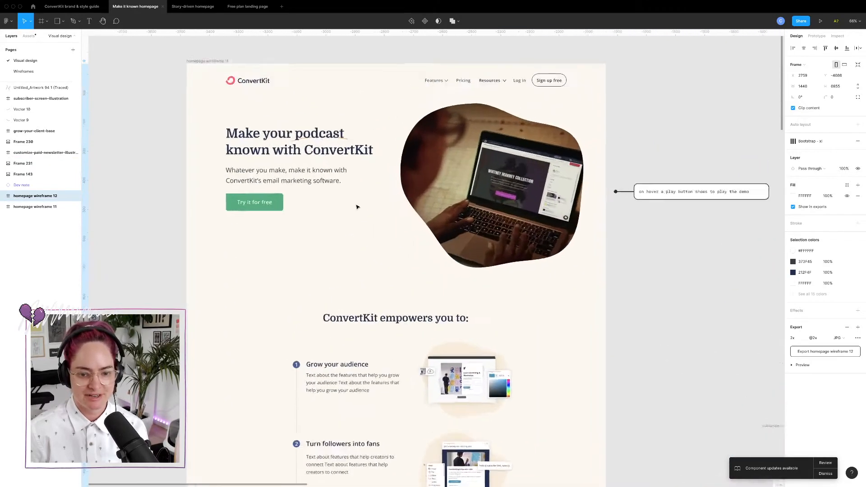
scroll(356, 207, down, 5)
scroll(368, 207, up, 1)
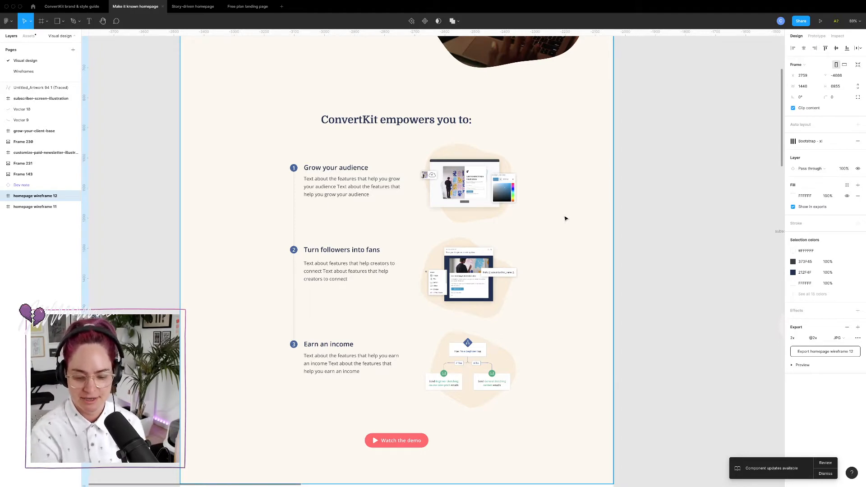
- Examine homepage wireframe 12's hero and its first three-column "ConvertKit empowers you to:" section up close
scroll(609, 206, down, 5)
scroll(609, 206, right, 7)
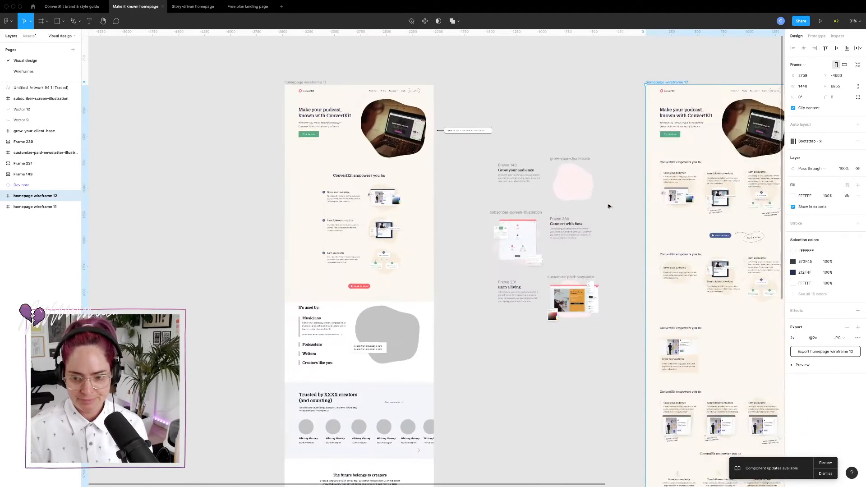
scroll(609, 205, up, 5)
scroll(607, 192, up, 3)
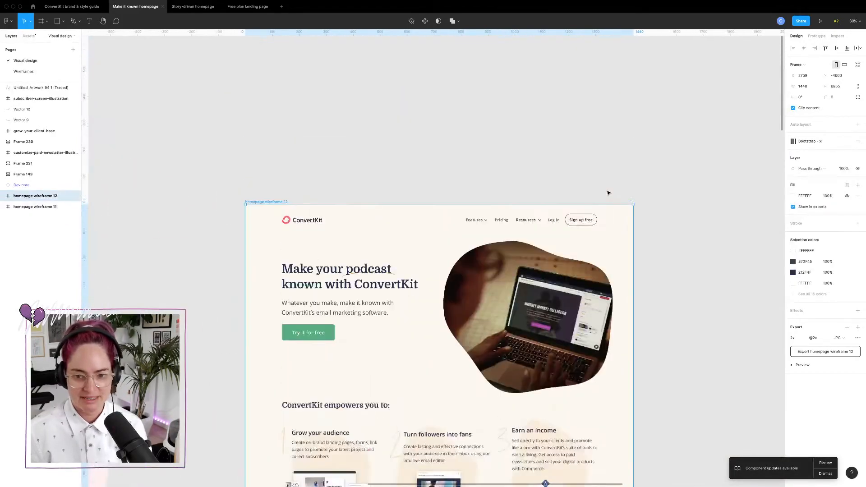
scroll(607, 191, down, 2)
scroll(609, 193, down, 1)
scroll(529, 216, up, 4)
scroll(529, 216, down, 3)
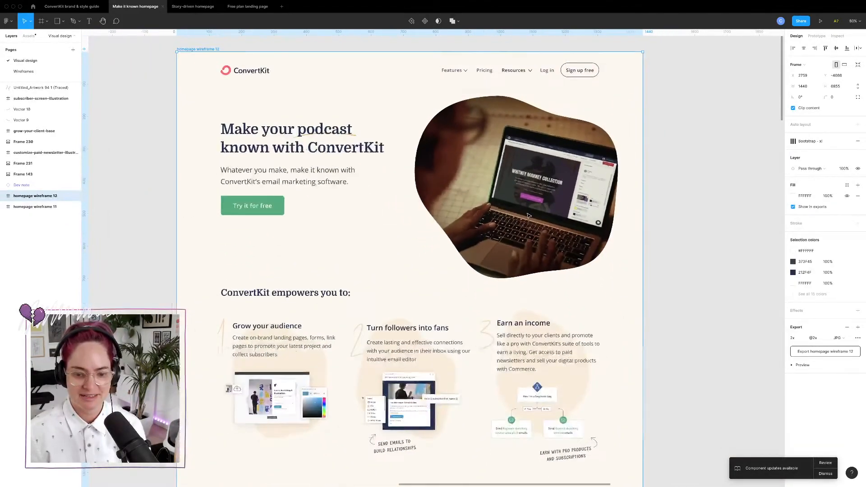
scroll(529, 215, down, 3)
scroll(529, 216, down, 2)
scroll(529, 216, up, 3)
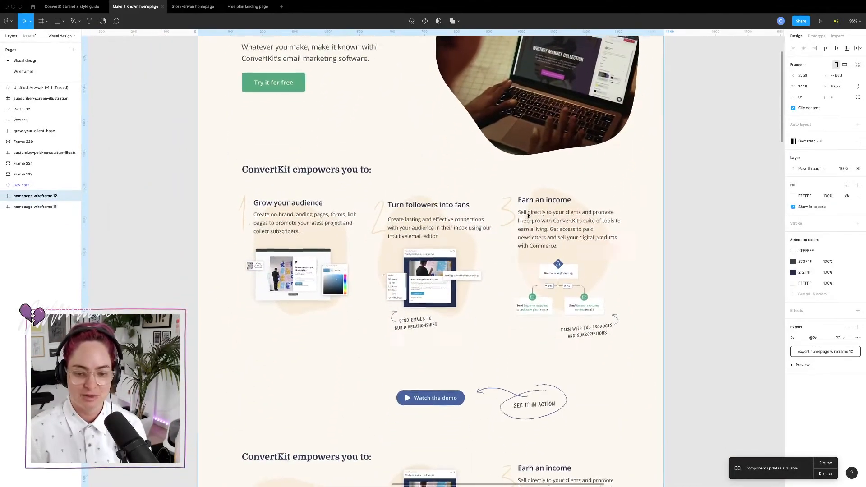
scroll(527, 214, up, 1)
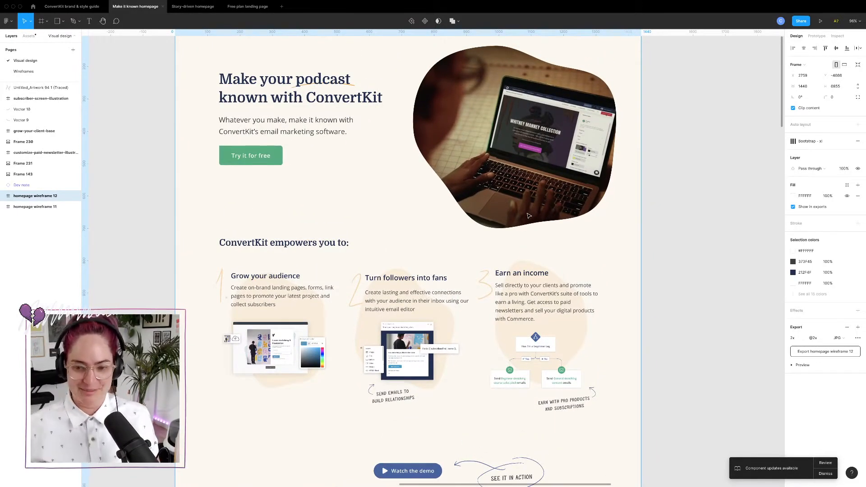
- Review the remaining "ConvertKit empowers you to:" variations down homepage wireframe 12 and clear the frame selection
scroll(470, 224, down, 4)
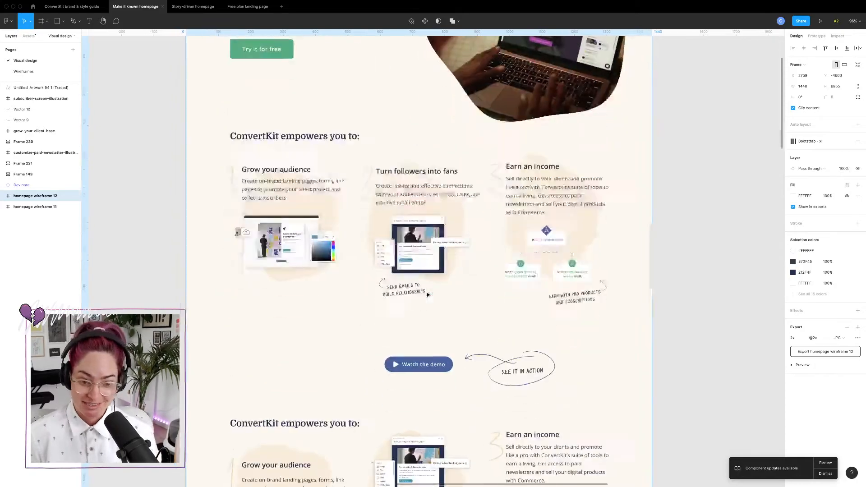
scroll(427, 295, down, 10)
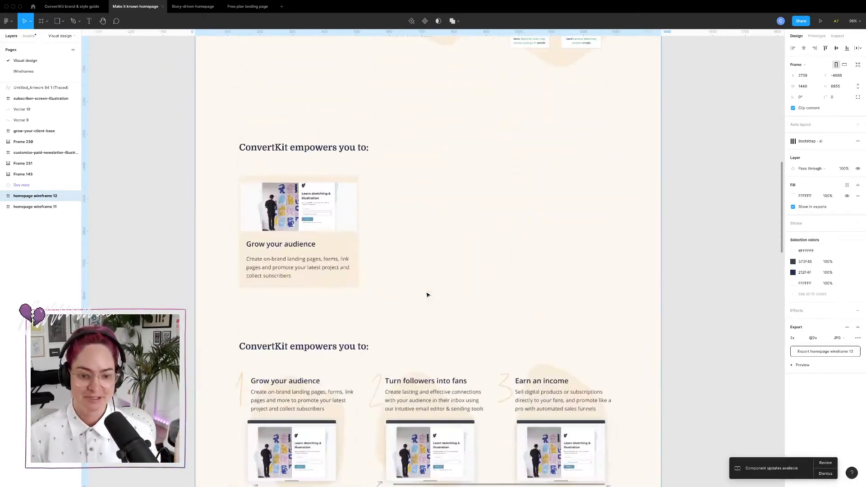
scroll(428, 295, down, 10)
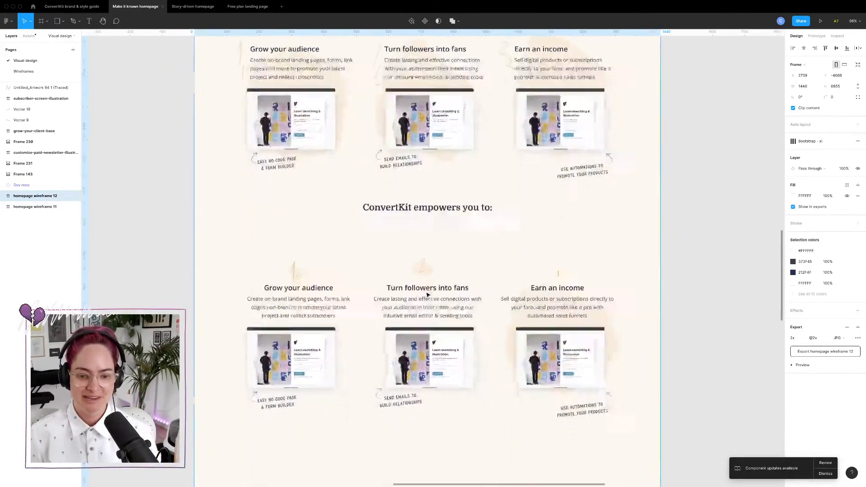
scroll(428, 295, down, 3)
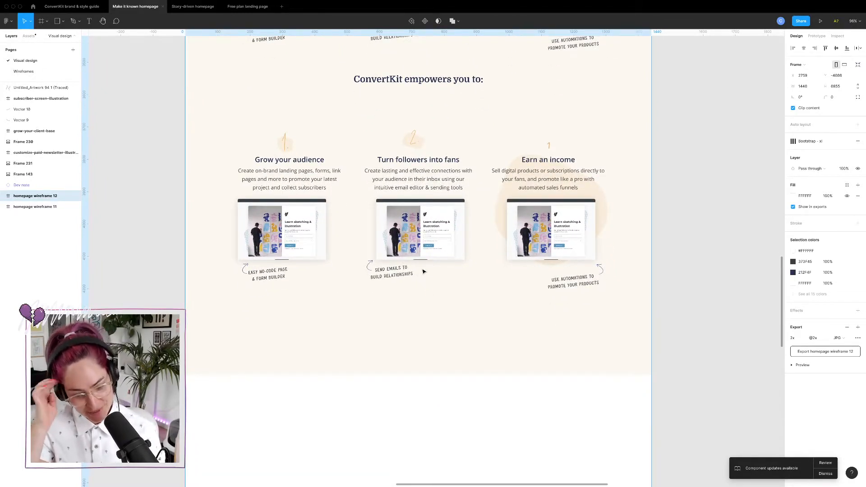
key(Escape)
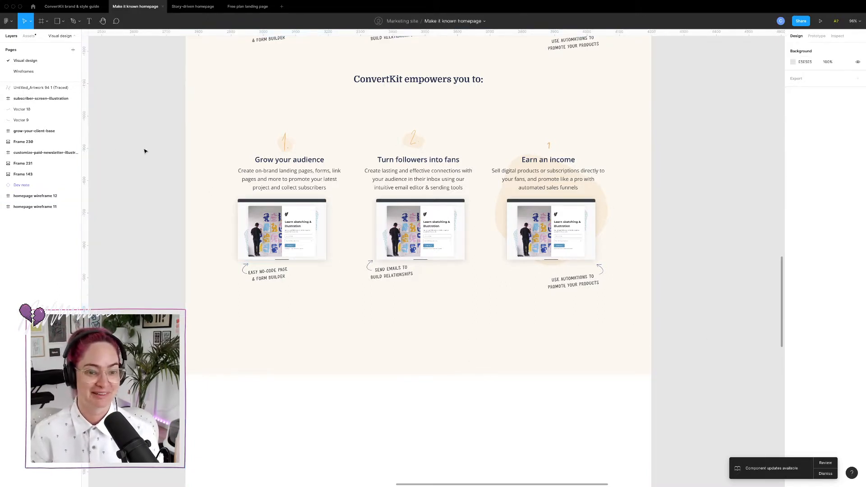
- Unlock homepage wireframe 12's cream background rectangle and extend its bottom edge well below the last steps variation
scroll(150, 151, down, 5)
scroll(223, 186, left, 3)
scroll(223, 186, up, 2)
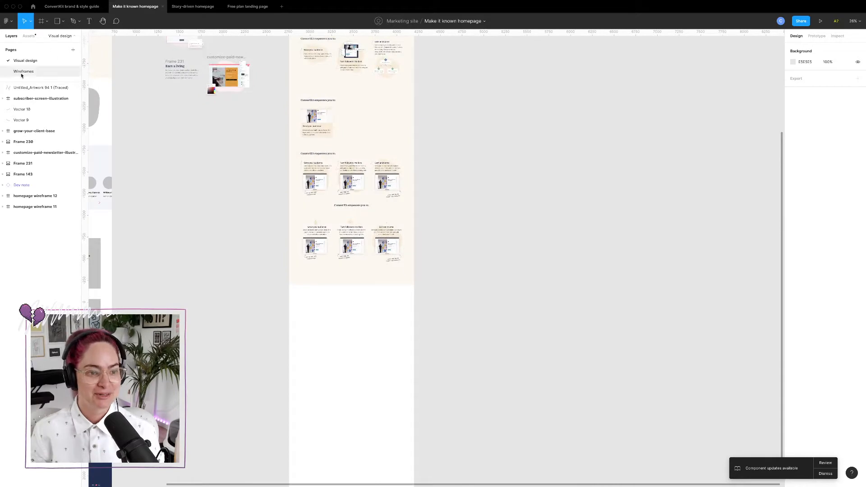
click(328, 130)
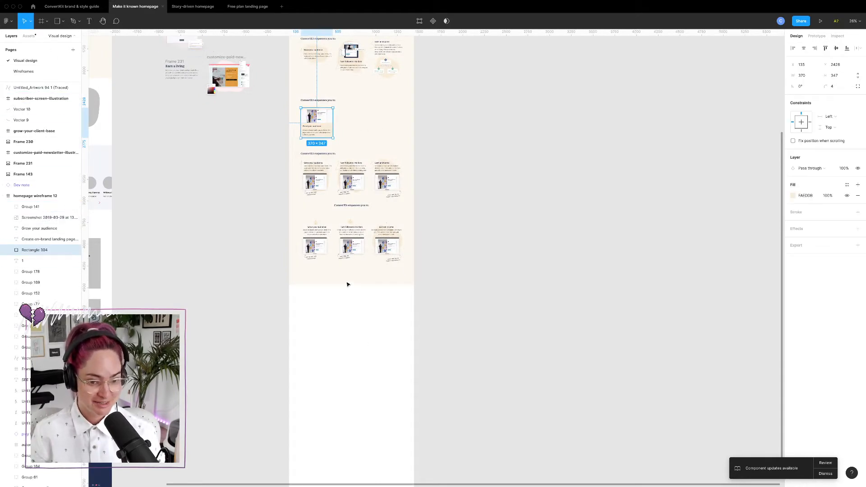
right_click(342, 280)
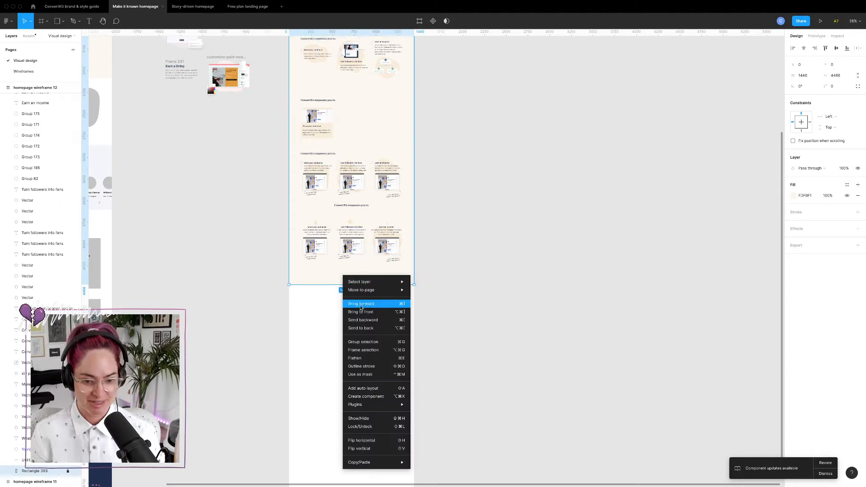
click(68, 471)
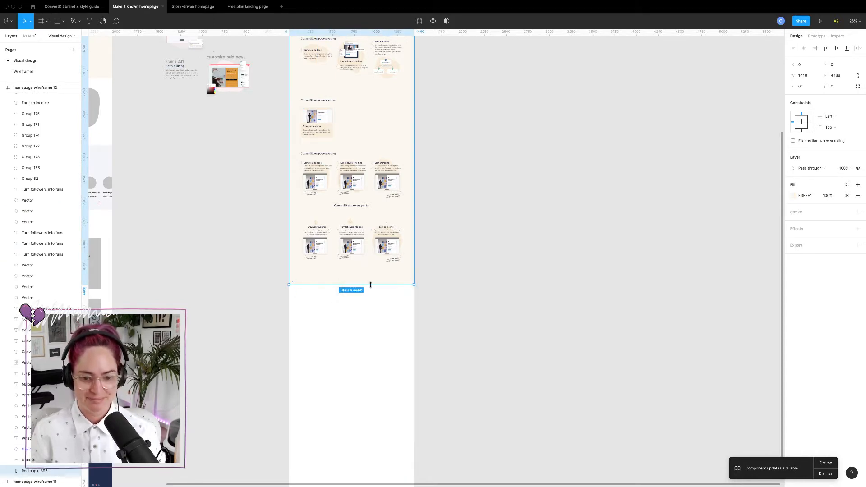
drag(372, 285, 376, 430)
click(474, 395)
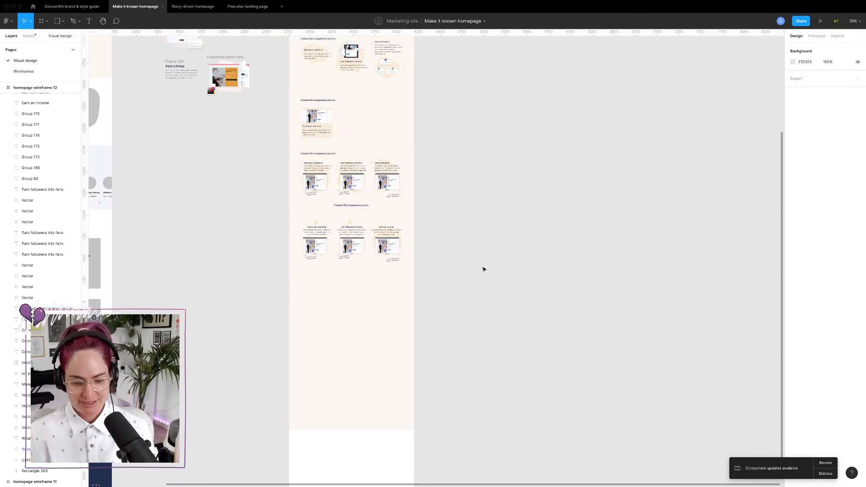
- Open the ConvertKit brand & style guide file and inspect the Craft + Commerce and workshop page examples in Frame 14
click(77, 6)
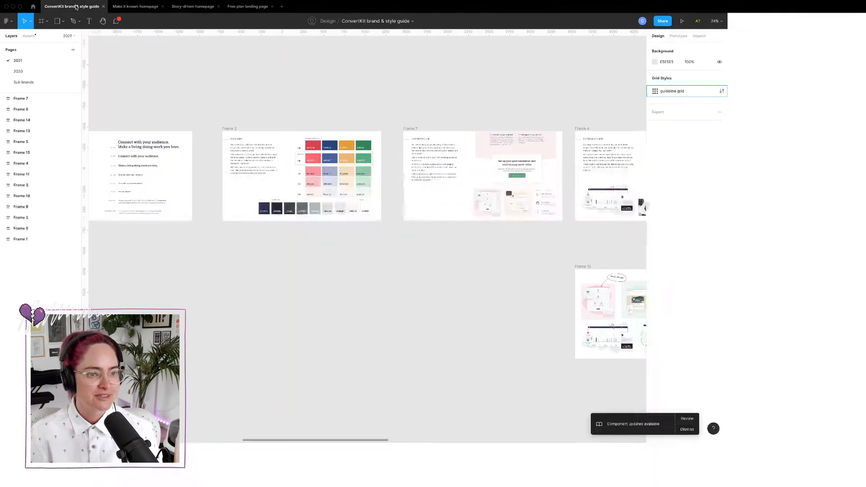
scroll(484, 196, right, 10)
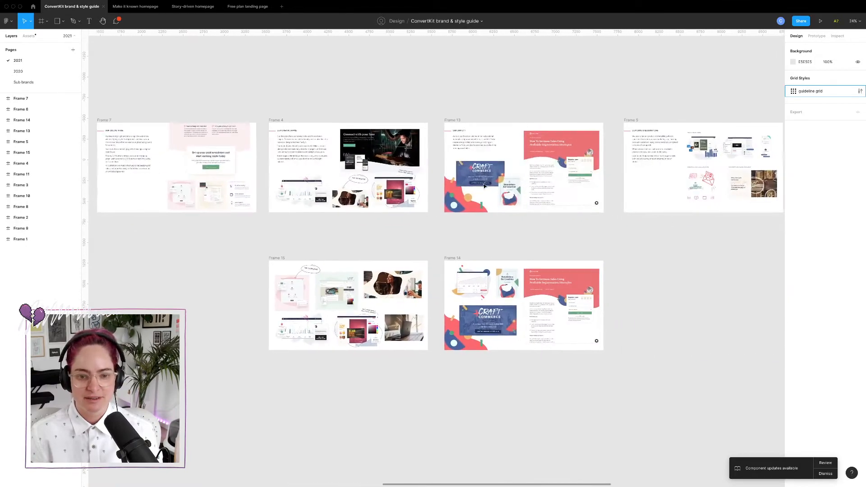
scroll(495, 232, down, 2)
scroll(495, 232, up, 7)
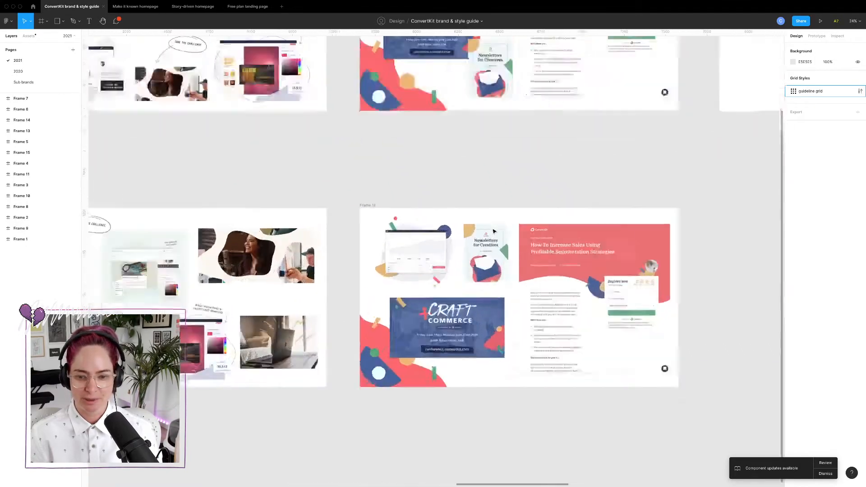
scroll(495, 231, down, 5)
scroll(494, 231, right, 4)
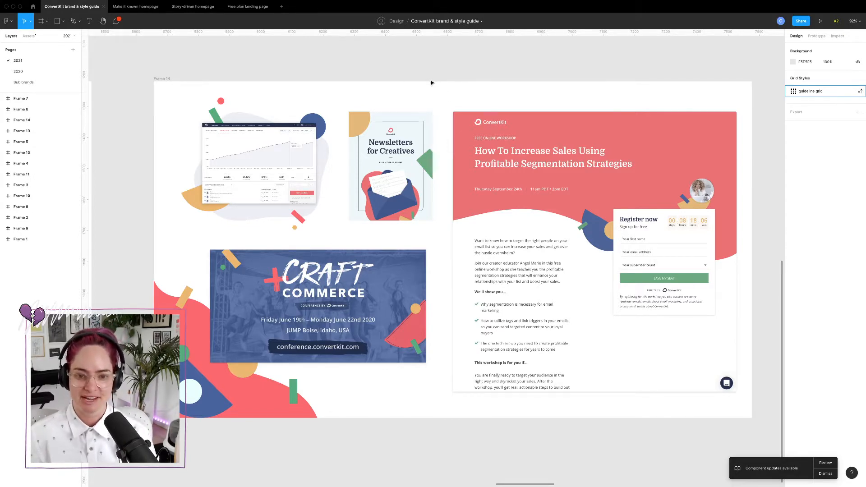
- Examine Frame 15's annotated interface illustrations and inspect the hand-drawn zigzag marks on its laptop photo up close
scroll(432, 82, left, 15)
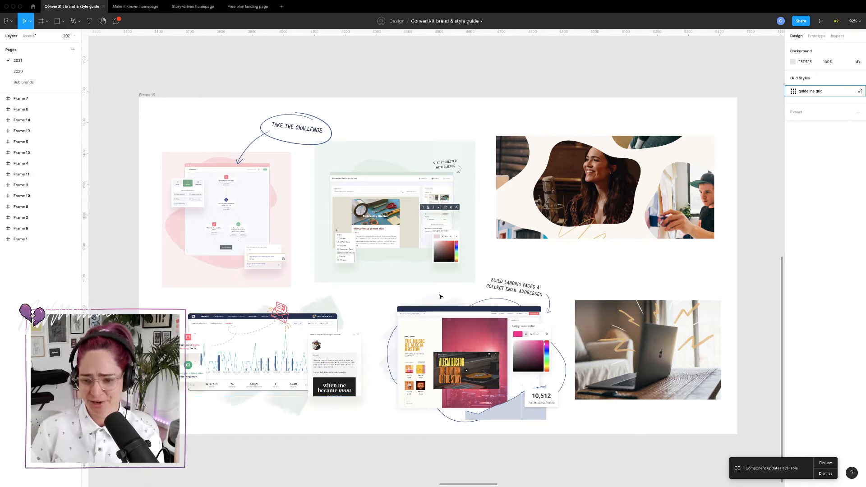
ctrl+scroll(659, 342, up, 5)
scroll(660, 342, right, 3)
scroll(659, 343, down, 2)
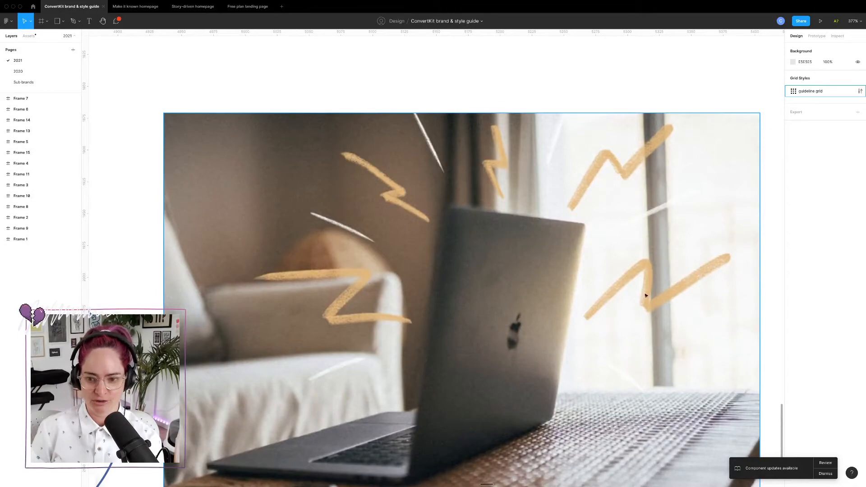
ctrl+scroll(587, 242, down, 5)
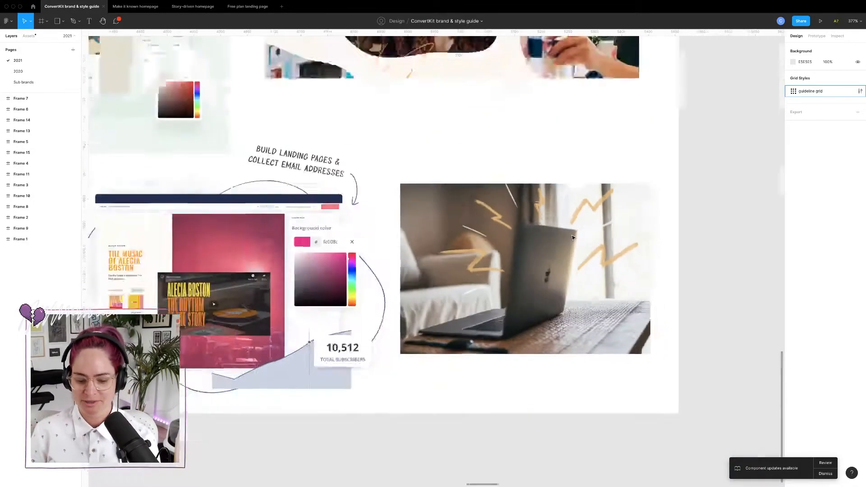
- Examine the organic-shaped photo collage in the style guide's illustration frame and view the frame's complete set of examples
scroll(575, 240, up, 3)
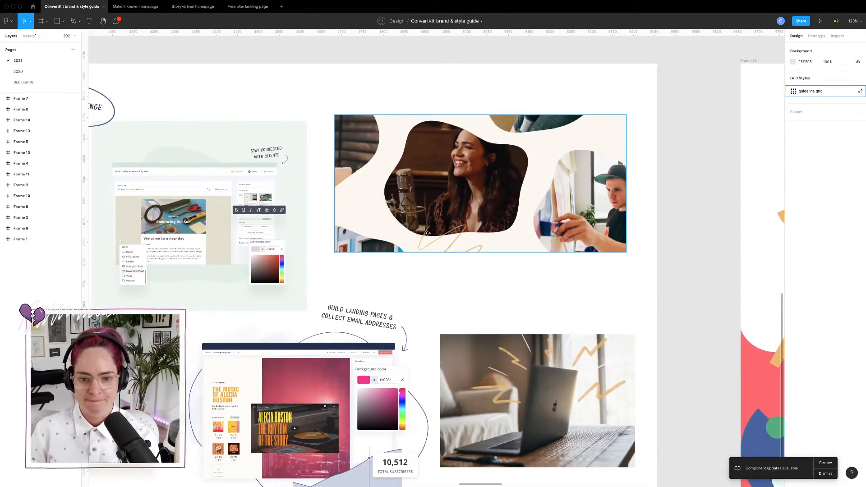
ctrl+scroll(426, 230, up, 5)
ctrl+scroll(676, 307, down, 5)
ctrl+scroll(676, 307, down, 6)
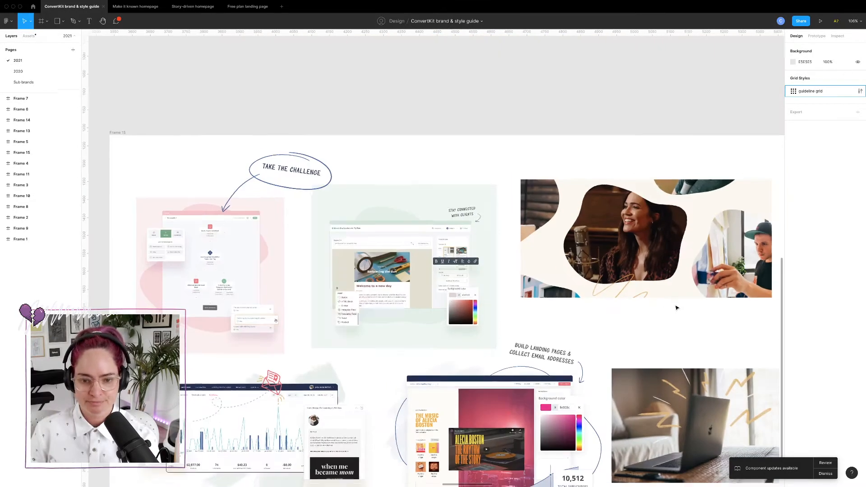
scroll(676, 308, down, 5)
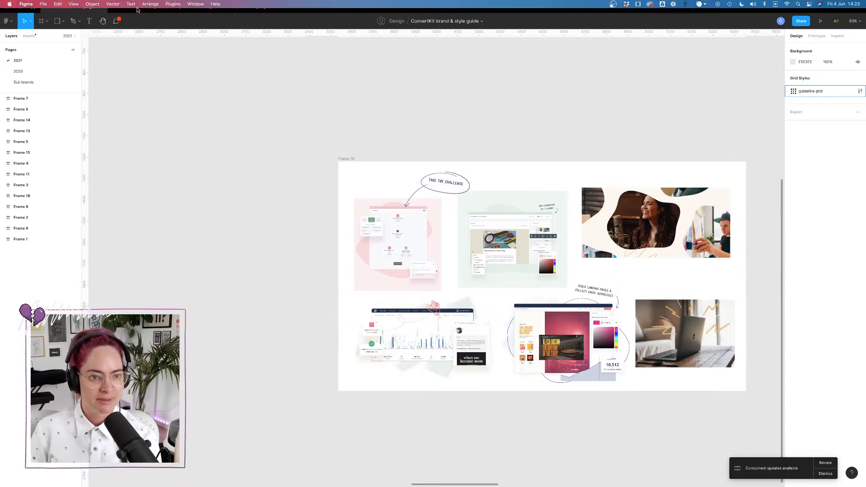
- Switch back to the Make it known homepage file and look over homepage wireframe 12's lower "ConvertKit empowers you to:" variations
click(131, 4)
key(Escape)
click(136, 6)
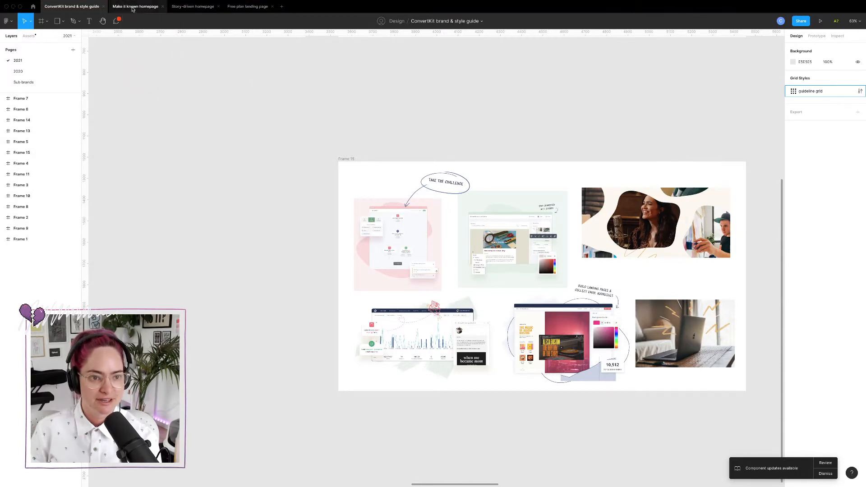
click(346, 188)
key(Escape)
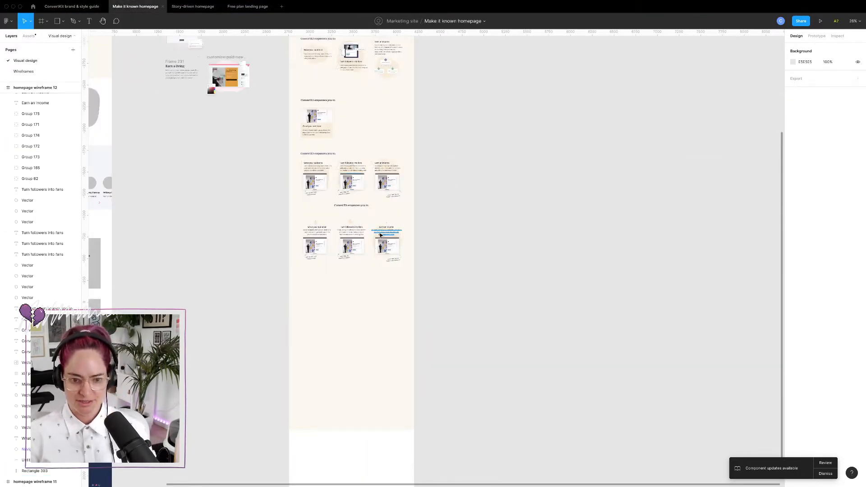
scroll(355, 233, up, 5)
scroll(356, 232, up, 8)
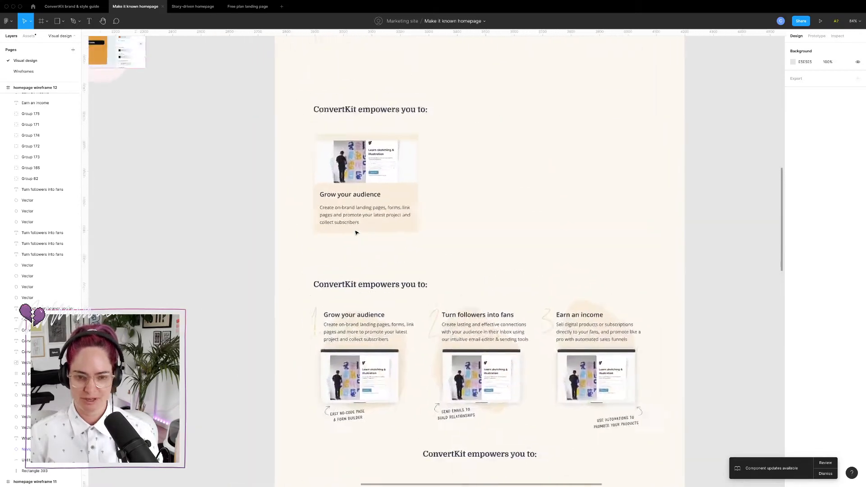
- Inspect the hand-drawn 1 and 3 numerals in the second "ConvertKit empowers you to:" variation and compare all the variations
scroll(356, 233, up, 1)
click(321, 236)
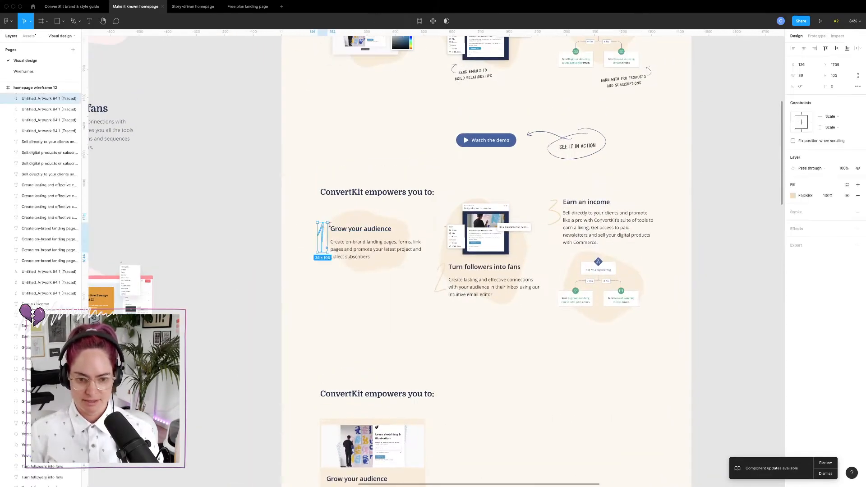
click(557, 212)
click(691, 252)
scroll(419, 301, down, 6)
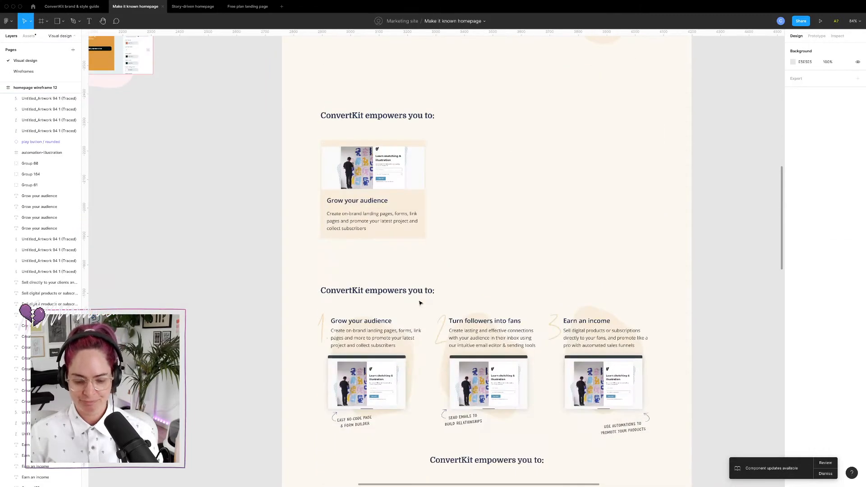
scroll(420, 304, down, 5)
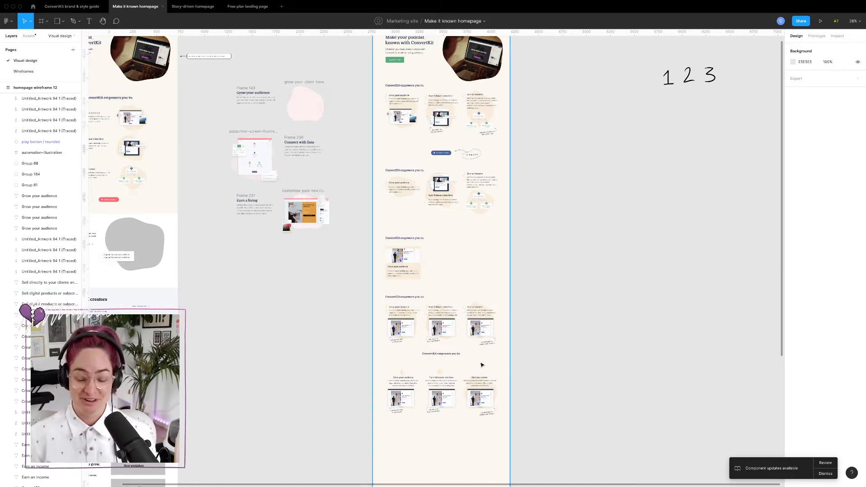
scroll(482, 365, up, 5)
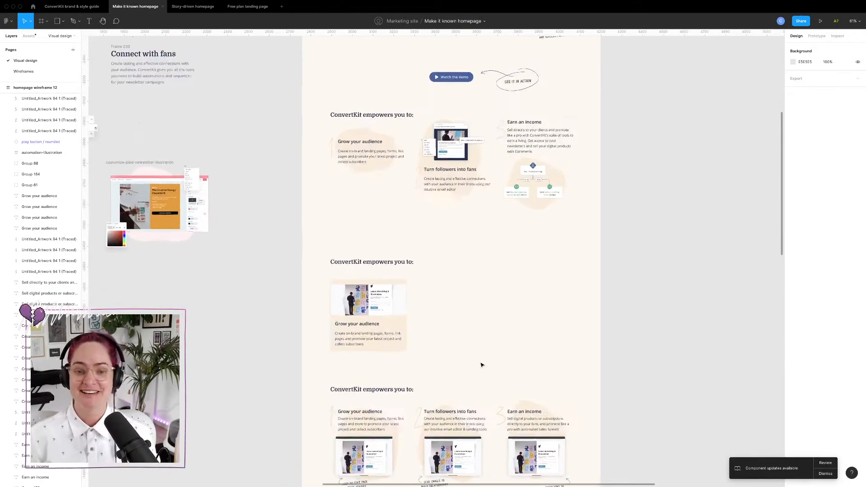
scroll(482, 365, up, 3)
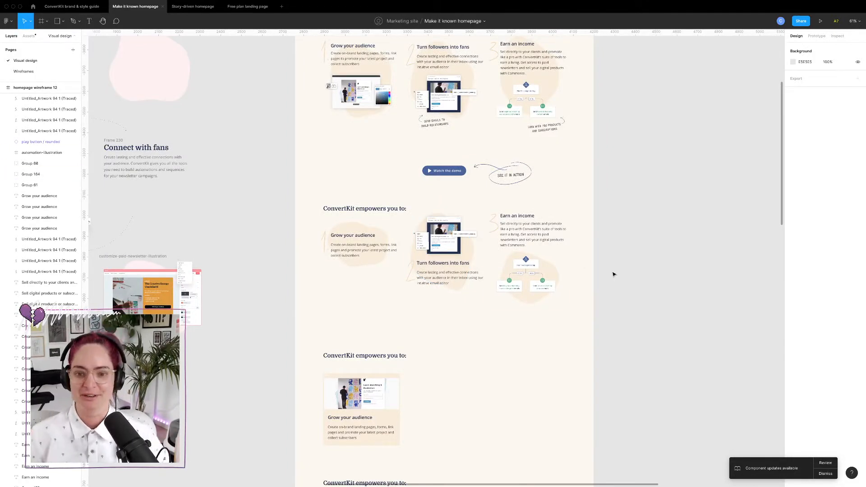
- Lock homepage wireframe 12's full-height cream background rectangle and clear the selection
click(410, 157)
scroll(410, 159, down, 5)
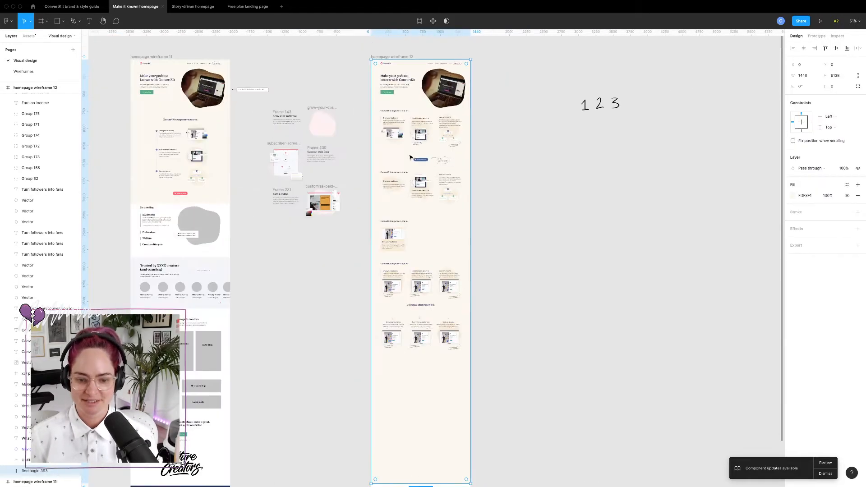
right_click(420, 213)
mouse_move(444, 397)
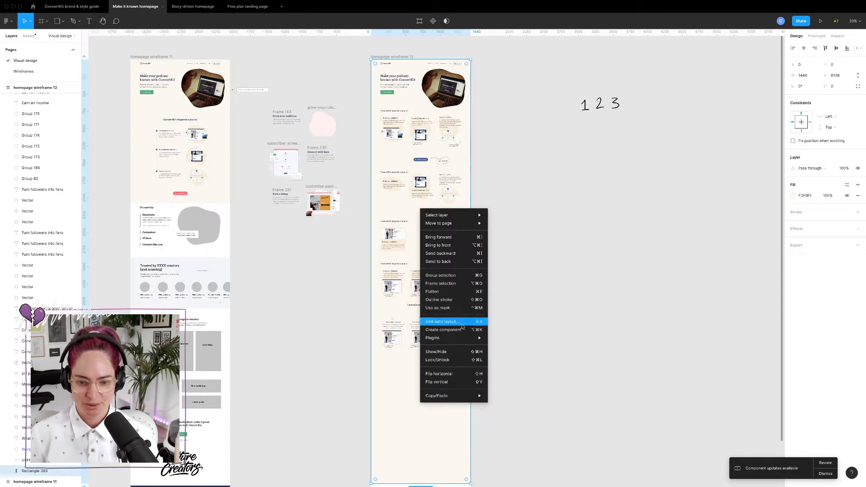
click(450, 359)
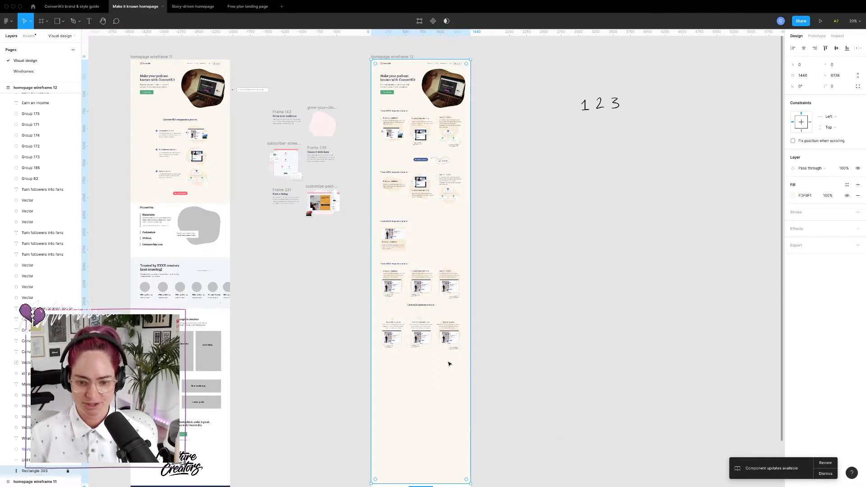
click(529, 370)
- Review the "ConvertKit empowers you to:" variations again and examine the first one's numerals, illustrations and handwritten notes up close
scroll(424, 307, up, 5)
scroll(423, 309, up, 5)
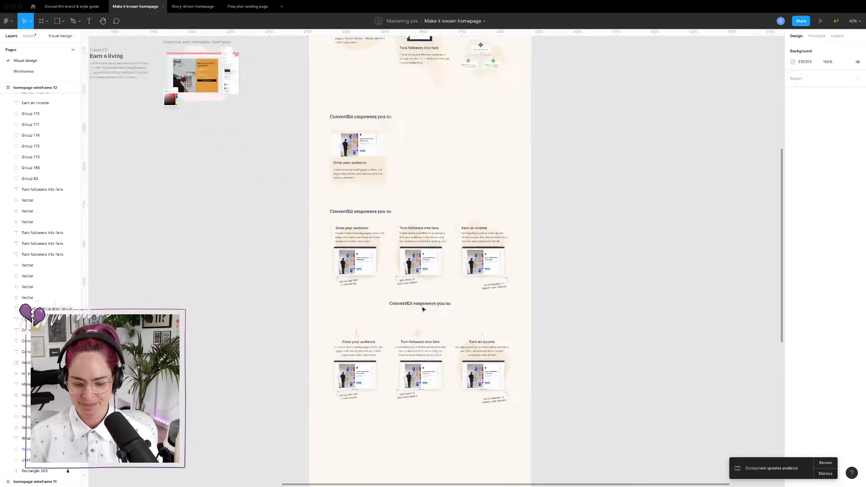
scroll(423, 309, up, 5)
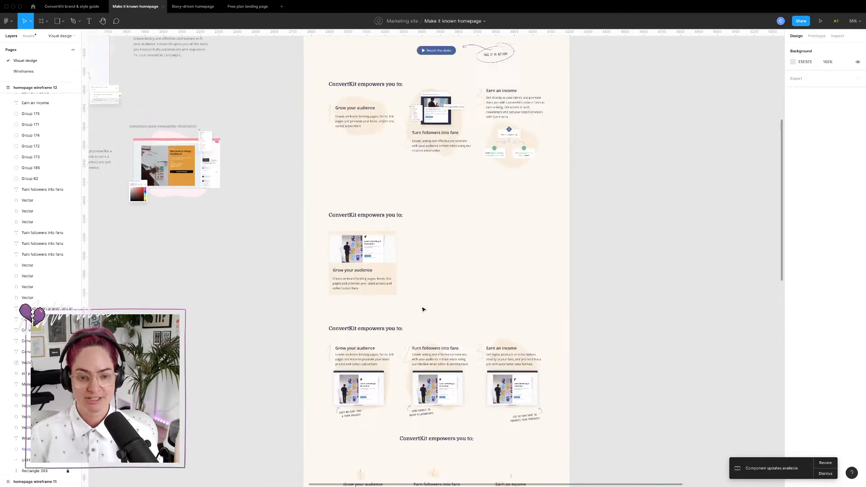
scroll(429, 296, up, 3)
scroll(526, 269, up, 8)
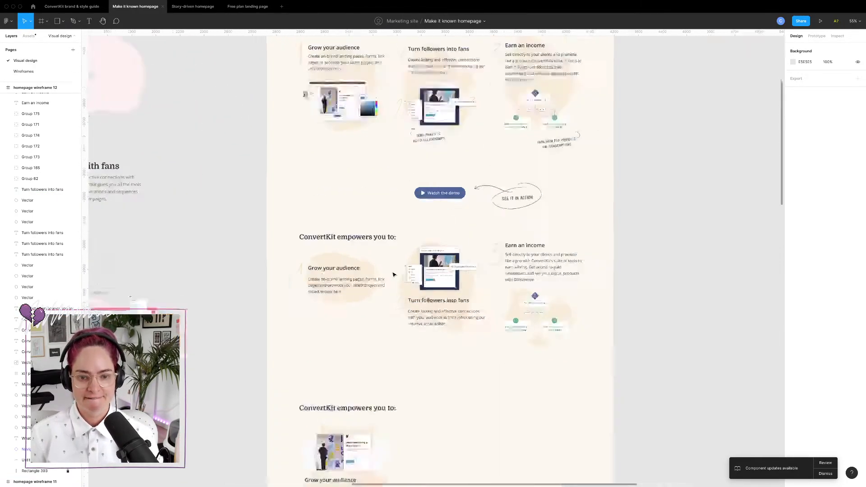
click(526, 269)
scroll(526, 269, down, 5)
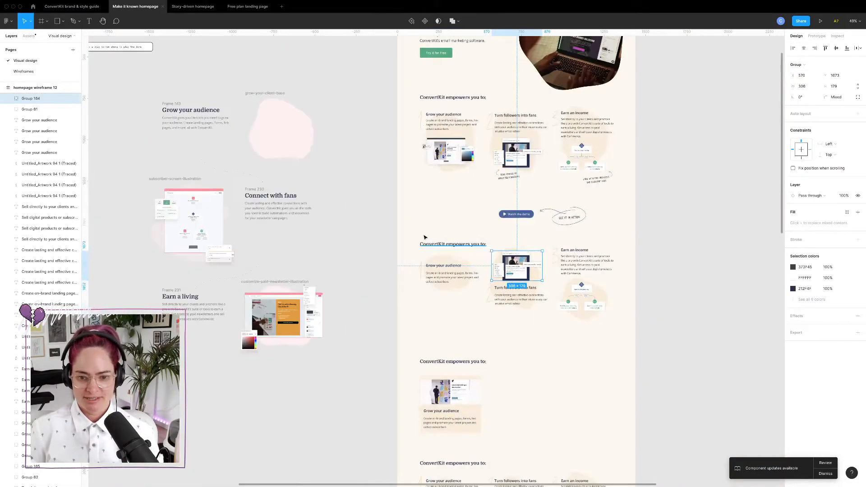
scroll(497, 199, up, 8)
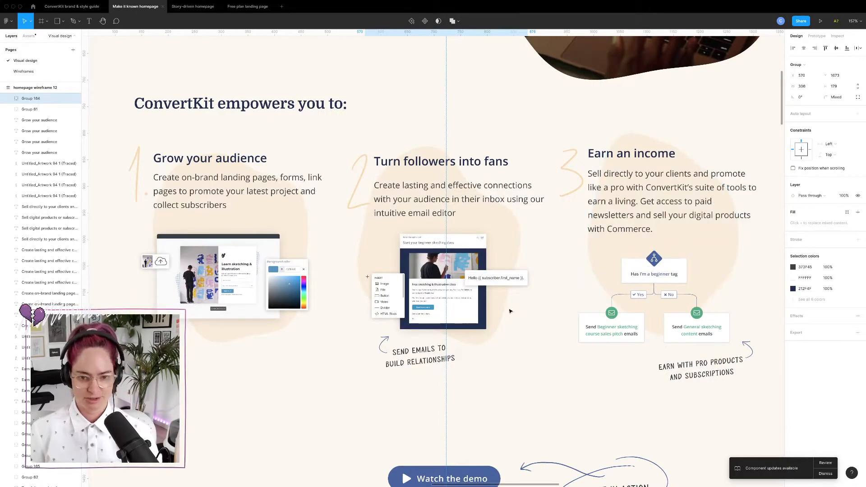
scroll(508, 320, down, 8)
scroll(506, 333, up, 3)
- Move the "Watch the demo" button up closer to the first variation's illustrations
click(432, 214)
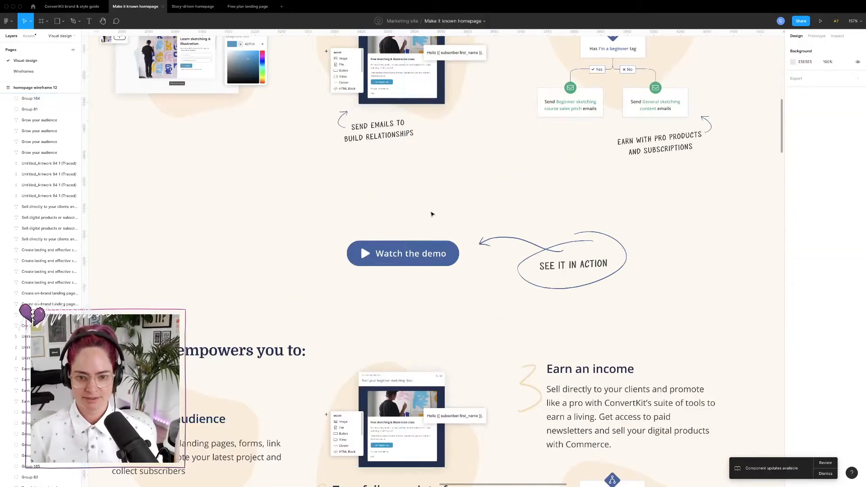
click(396, 244)
drag(396, 243, 396, 202)
- Flip the "SEE IT IN ACTION" arrow vertically, rotate it to about 60°, and select it together with its text and circle
click(504, 242)
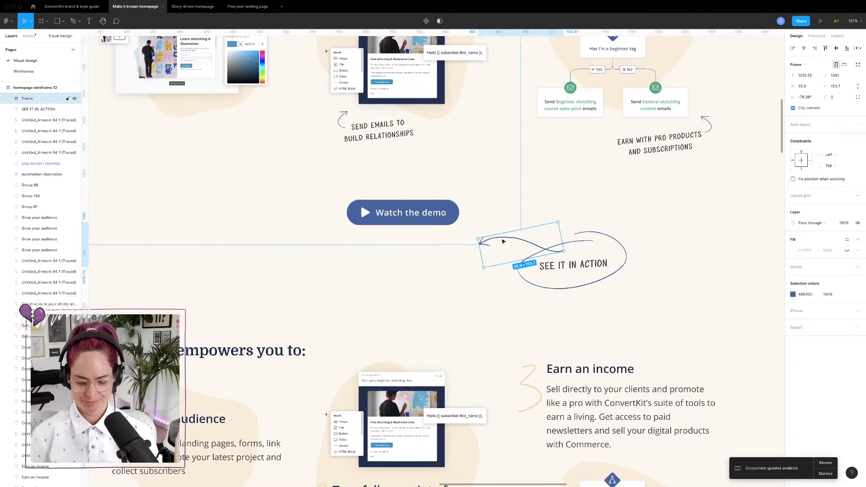
key(shift+v)
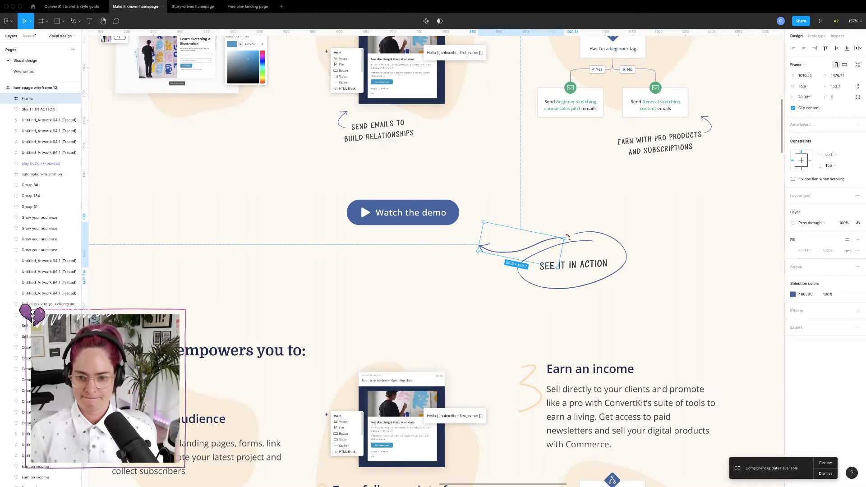
drag(568, 237, 570, 253)
shift+click(630, 250)
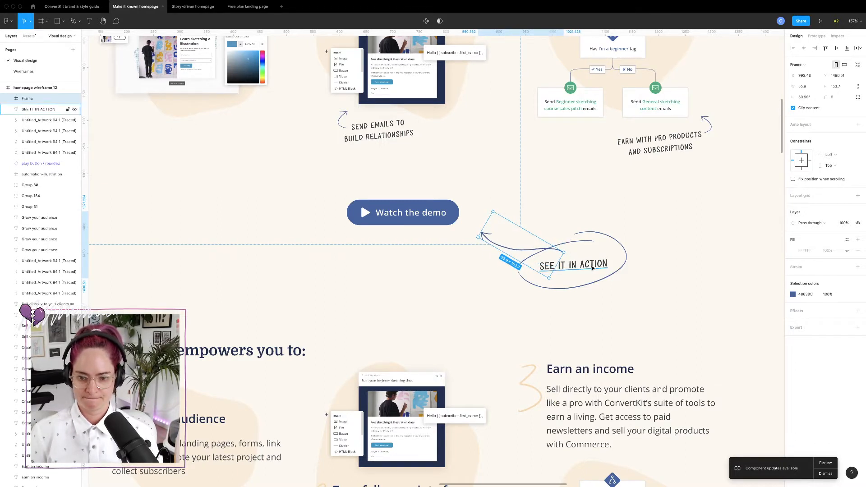
shift+click(627, 250)
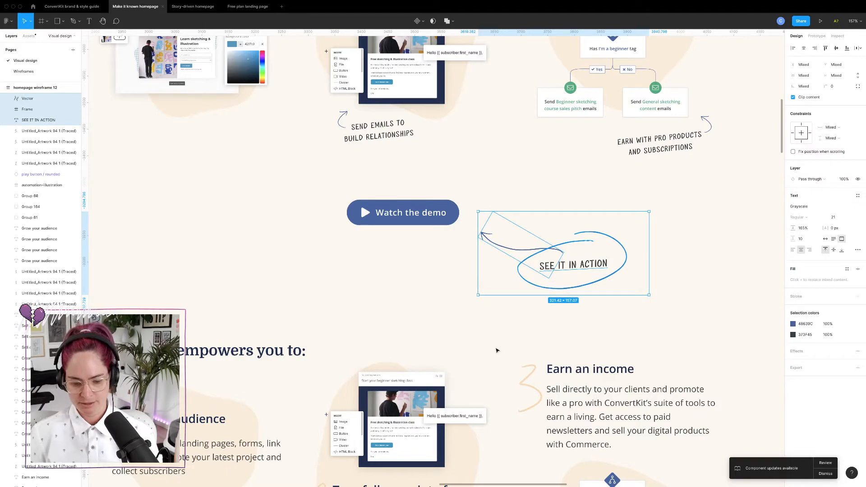
- Switch to OBS, raise the Desktop Audio level to 0.0 dB, minimize OBS and return to the Figma homepage design
key(ctrl+Left)
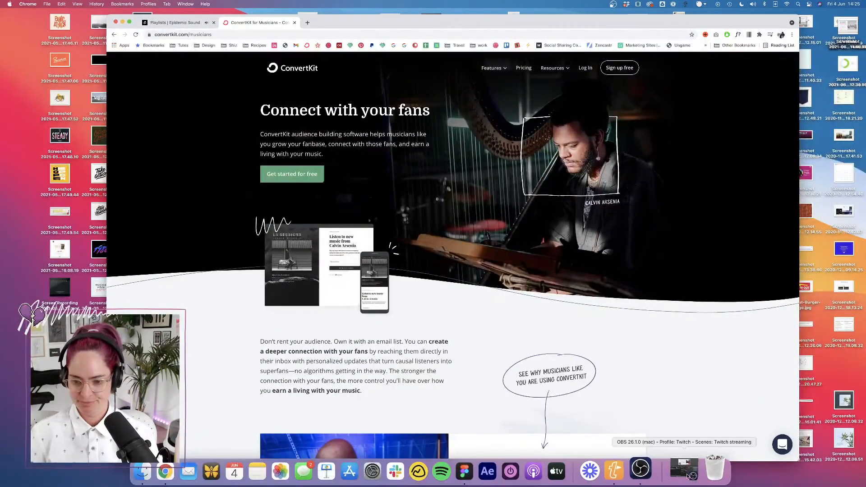
click(690, 476)
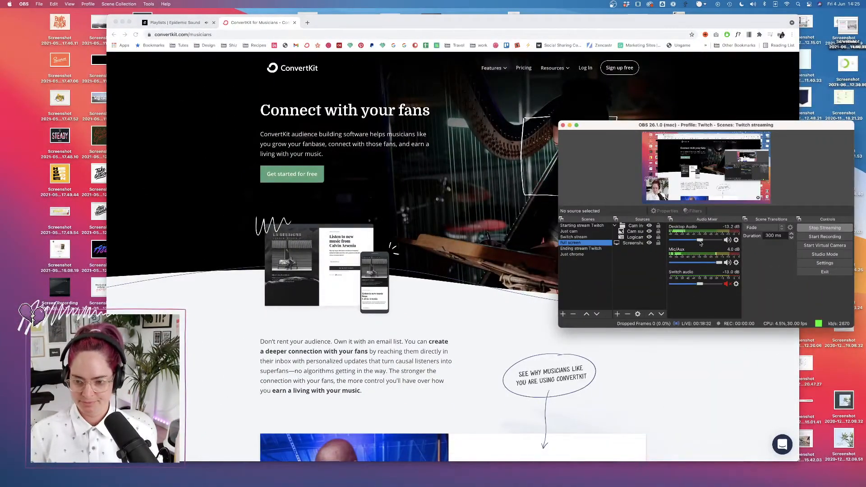
drag(701, 243, 708, 244)
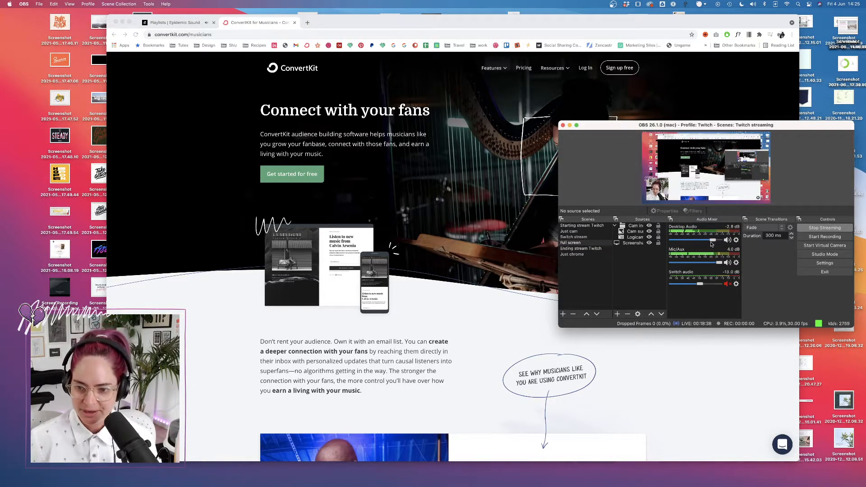
drag(717, 243, 718, 244)
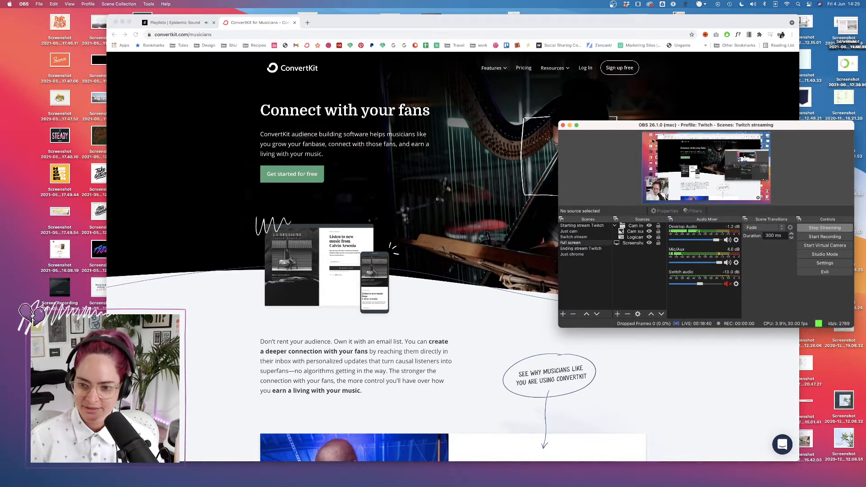
drag(717, 240, 721, 241)
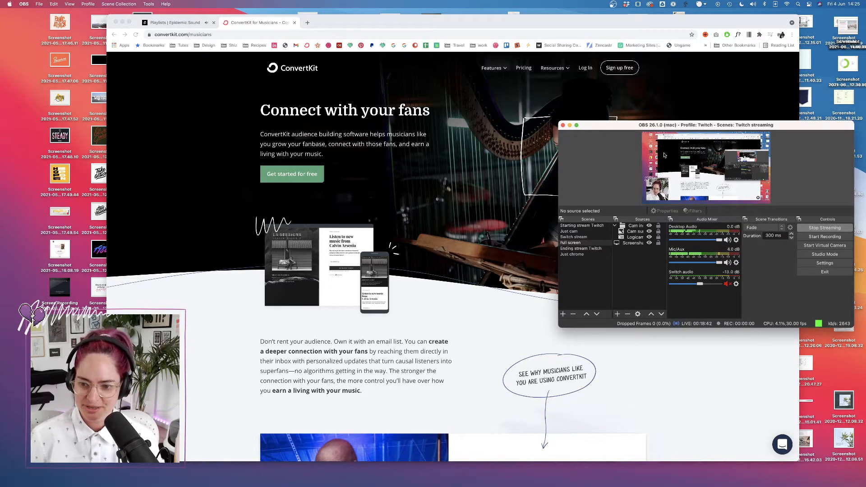
click(570, 126)
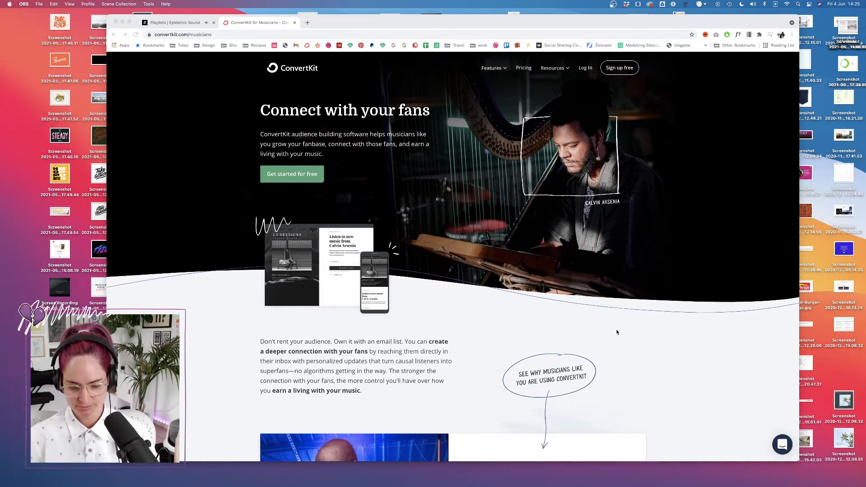
key(ctrl+Right)
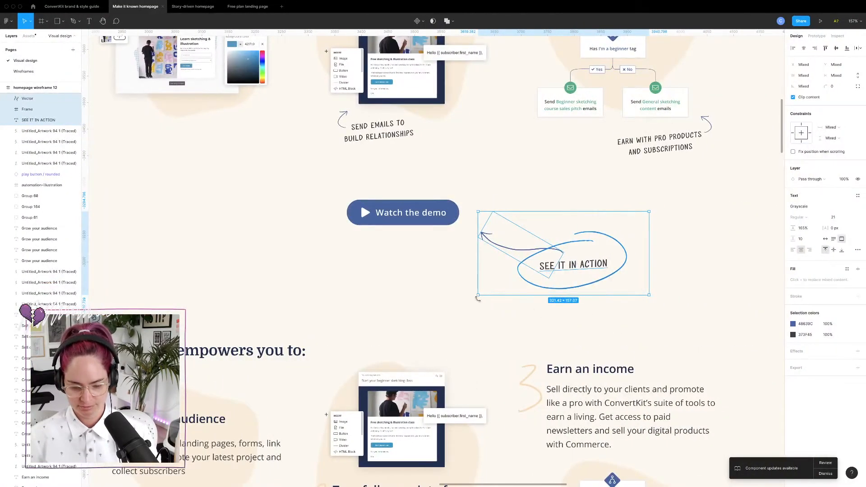
- Move the "SEE IT IN ACTION" annotation left so its arrow points up at the "Watch the demo" button, and deselect it
drag(580, 269, 509, 273)
click(486, 319)
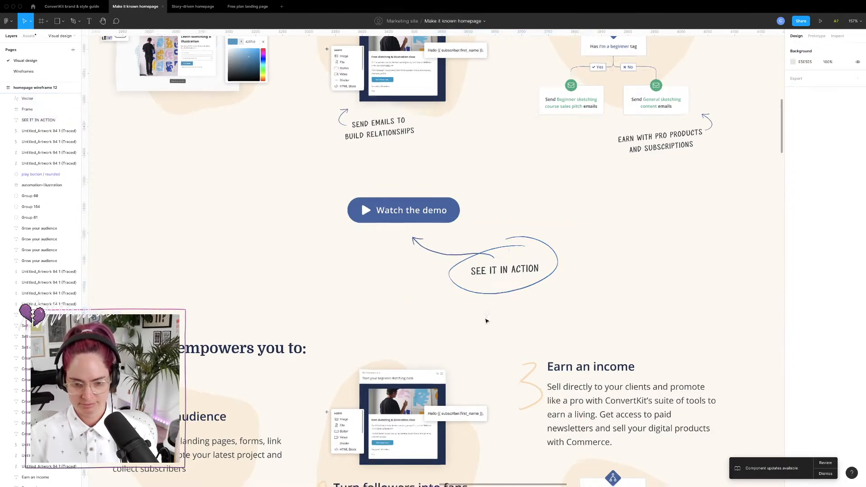
- Delete the email illustration above "Turn followers into fans" in the second variation and reduce its background blob's height to about 183 from the top
ctrl+scroll(486, 319, down, 10)
click(451, 288)
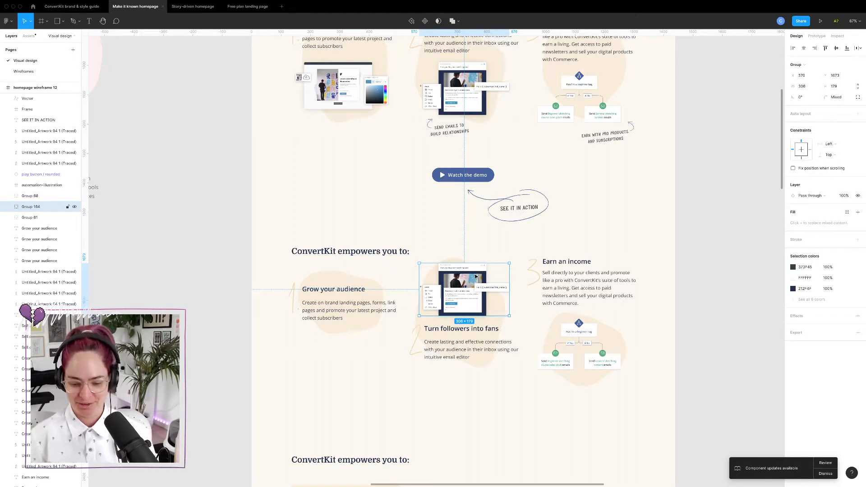
key(Delete)
click(463, 272)
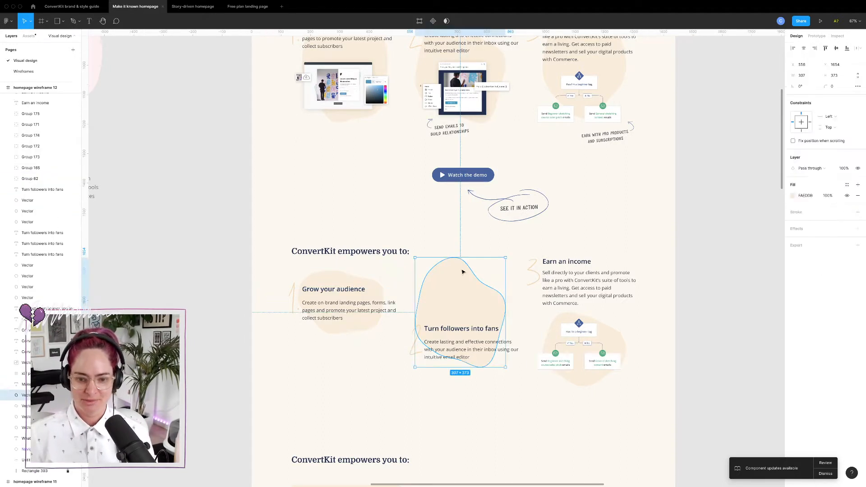
drag(461, 255, 460, 318)
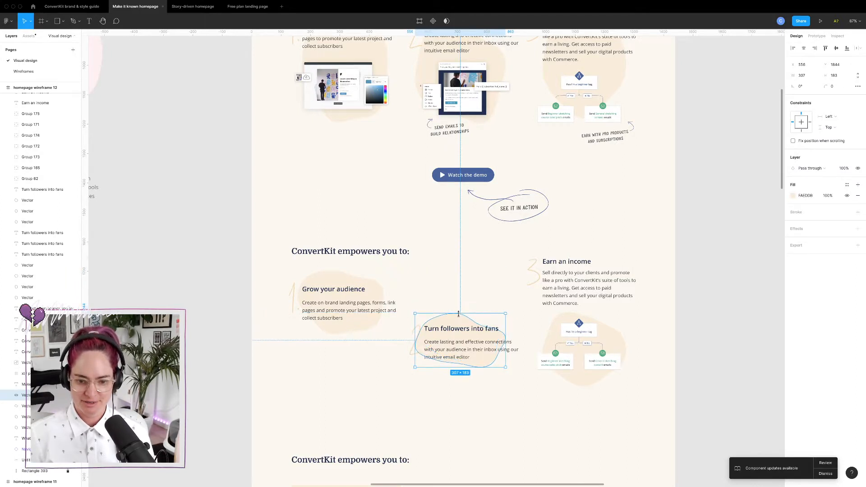
- Move the "Turn followers into fans" text, its number 2 and blob up beside "Grow your audience" in the second variation
click(420, 306)
drag(406, 329, 454, 313)
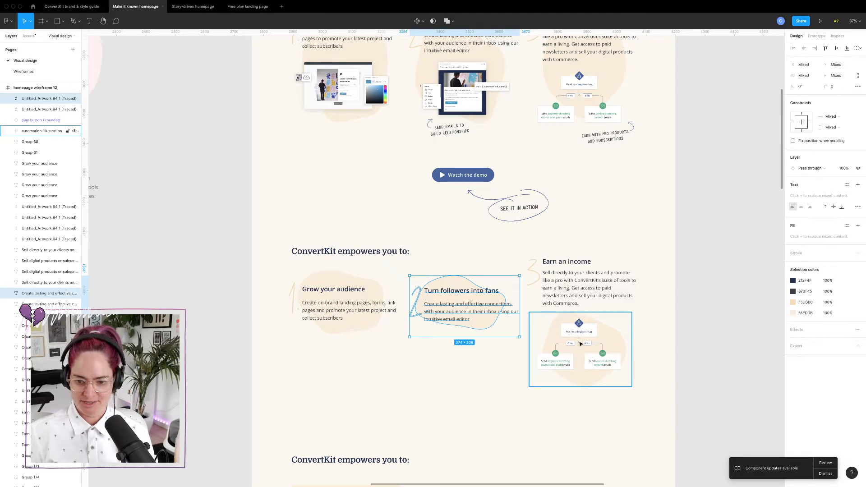
- Take the background blob out of the second variation's automation illustration and delete the rest of that illustration
double_click(581, 344)
key(BackSpace)
key(super+z)
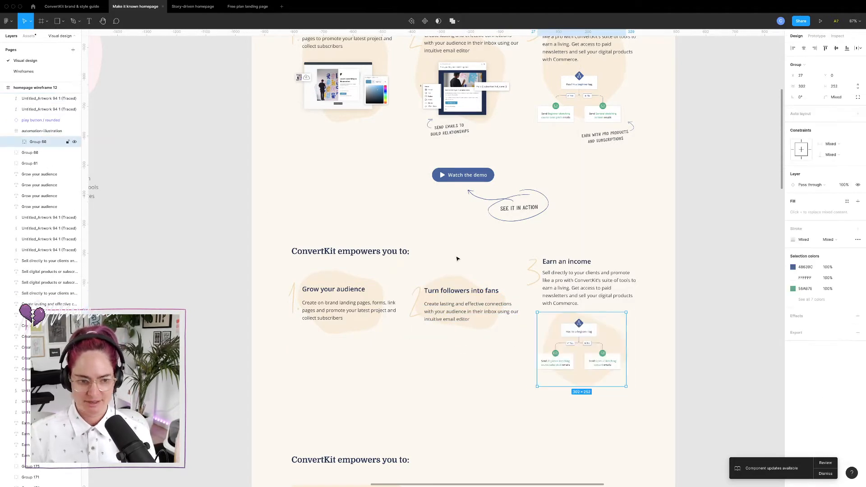
click(16, 142)
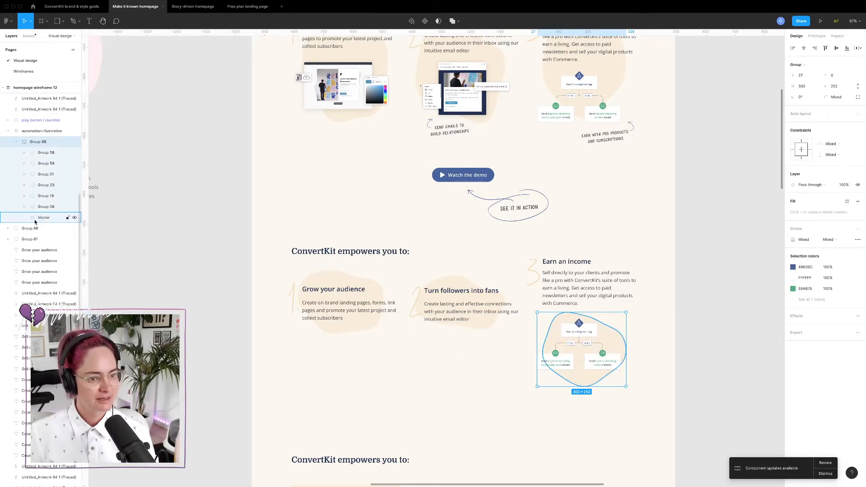
drag(35, 222, 33, 127)
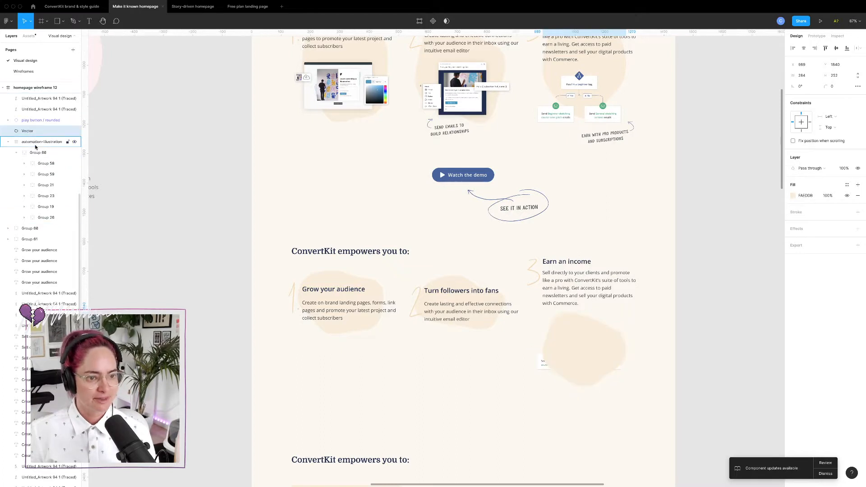
click(36, 142)
key(BackSpace)
- Move the freed blob up onto the second variation's "Earn an income" text and send it behind the heading and paragraph
click(612, 354)
drag(611, 353, 579, 258)
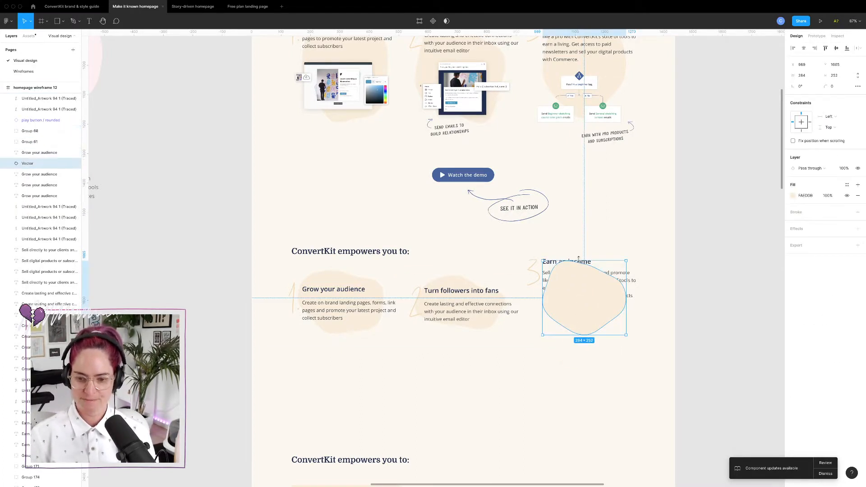
key(super+bracketleft)
key(super+bracketleft)
key(super+bracketleft)
key(super+bracketleft)
key(super+bracketleft)
key(super+bracketleft)
key(super+bracketleft)
key(super+bracketleft)
key(super+bracketleft)
key(super+bracketleft)
key(super+bracketleft)
key(super+bracketleft)
key(super+bracketleft)
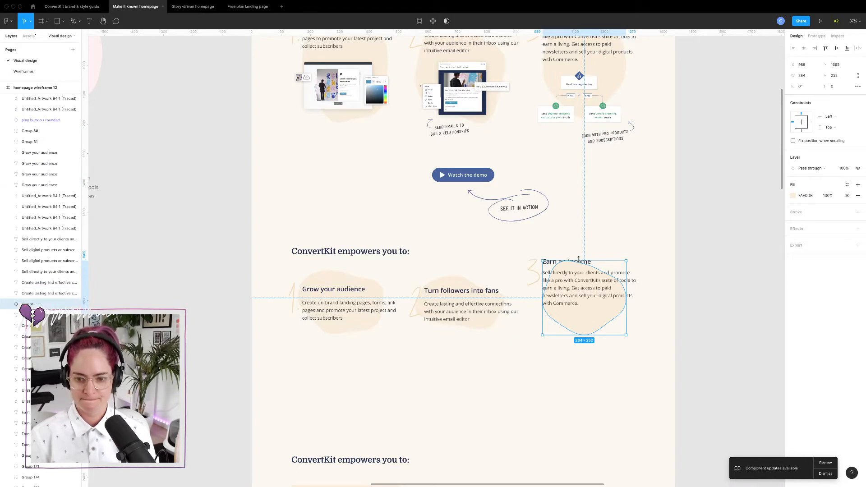
key(super+bracketleft)
key(super+bracketleft)
key(super+bracketleft)
key(super+bracketleft)
key(super+bracketleft)
key(super+bracketleft)
key(super+bracketleft)
key(super+bracketleft)
key(super+bracketleft)
key(super+bracketleft)
key(super+bracketleft)
key(super+bracketleft)
key(super+bracketleft)
key(super+bracketleft)
key(super+bracketleft)
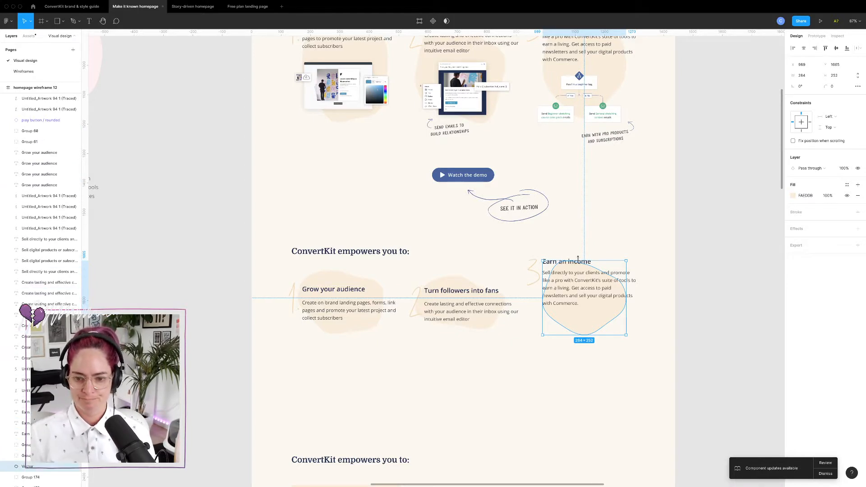
- Shorten the "Earn an income" blob from its top edge and move the number 3, heading and paragraph down onto it
drag(578, 258, 578, 268)
click(533, 270)
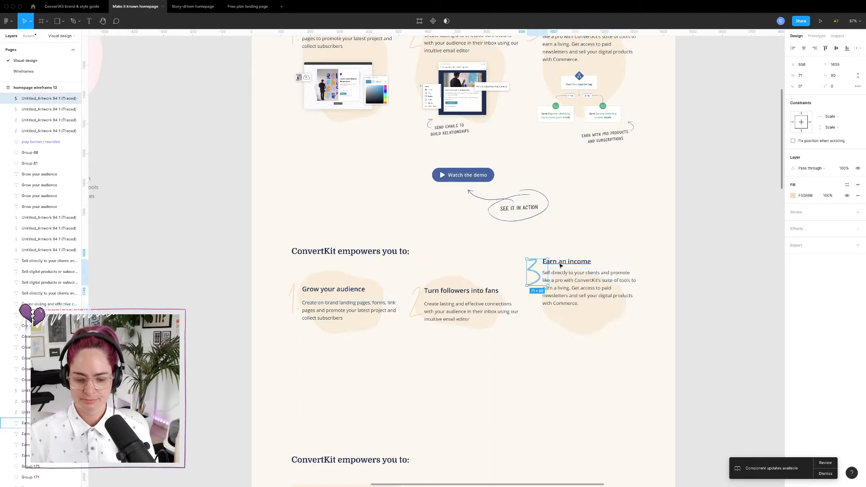
shift+click(570, 266)
shift+click(576, 284)
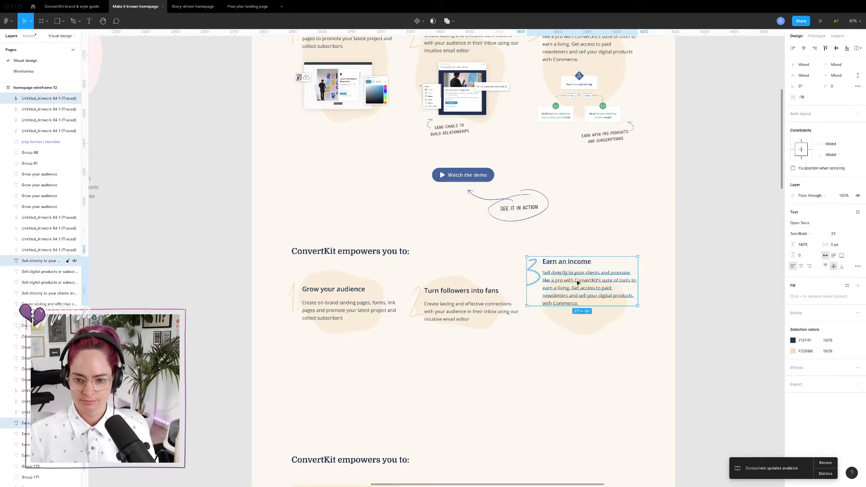
drag(576, 285, 575, 302)
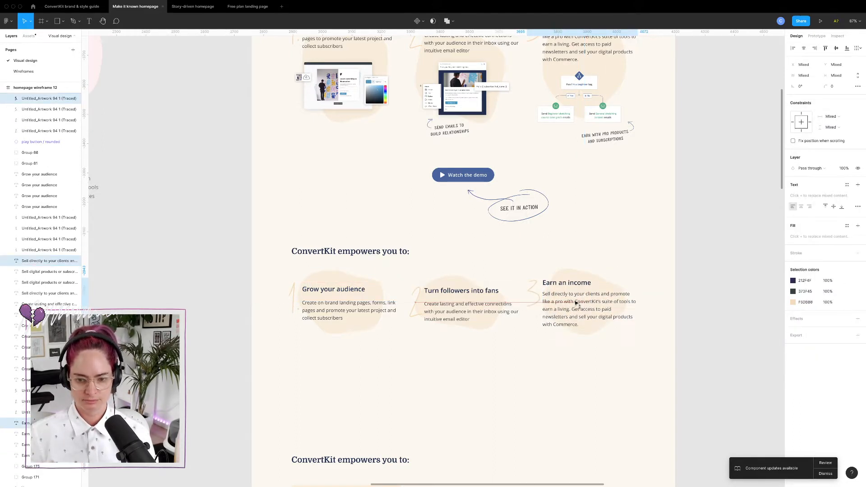
click(686, 291)
click(442, 286)
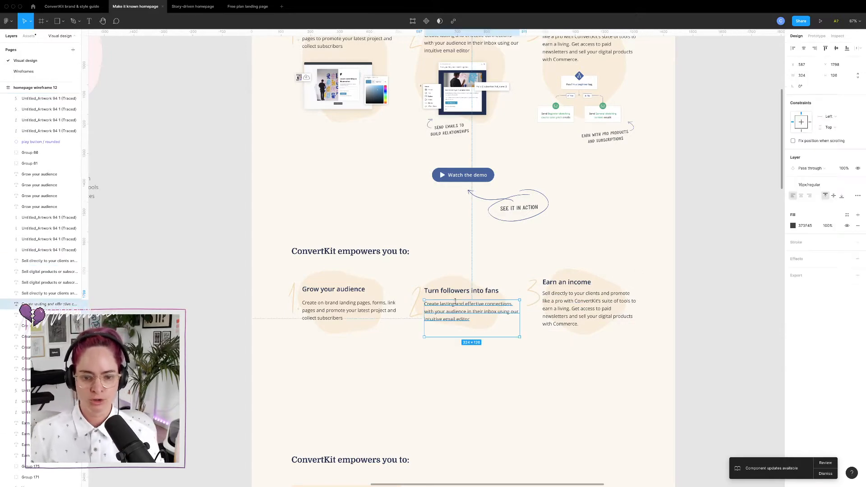
click(750, 267)
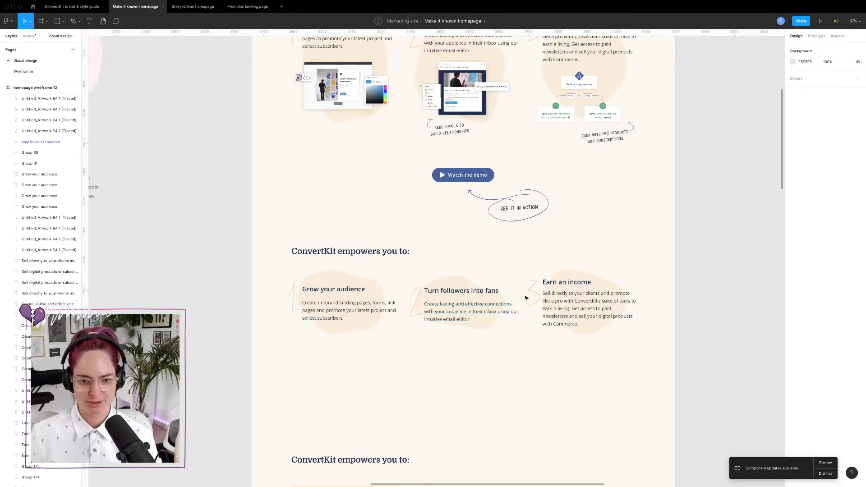
- Move the third "ConvertKit empowers you to:" variation, with its "Grow your audience" card, up closer to the second variation
scroll(526, 298, down, 5)
scroll(487, 269, down, 2)
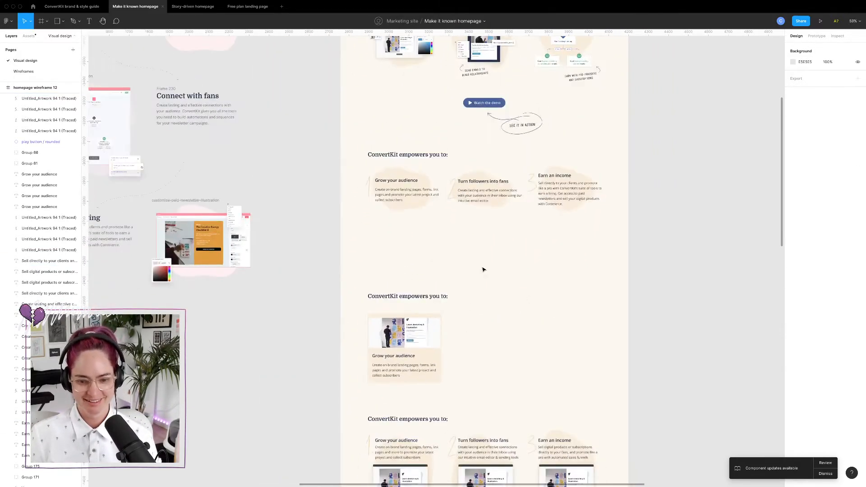
scroll(454, 296, up, 5)
scroll(453, 296, down, 1)
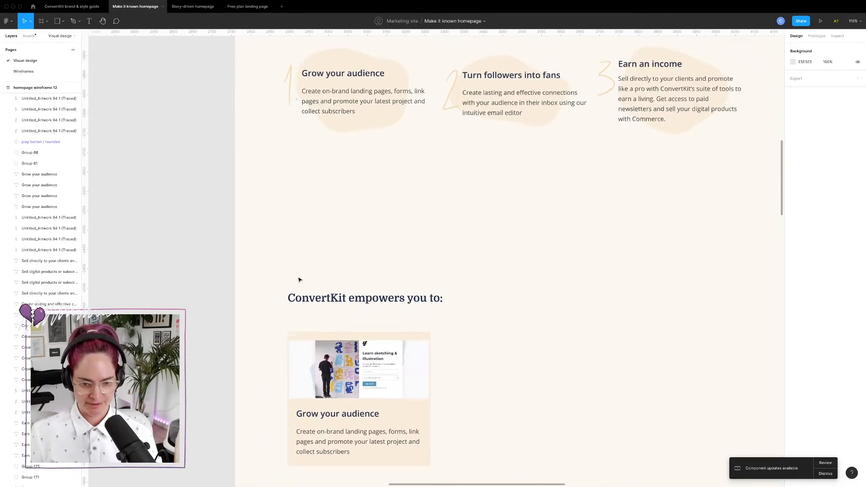
drag(279, 273, 489, 466)
drag(393, 406, 393, 307)
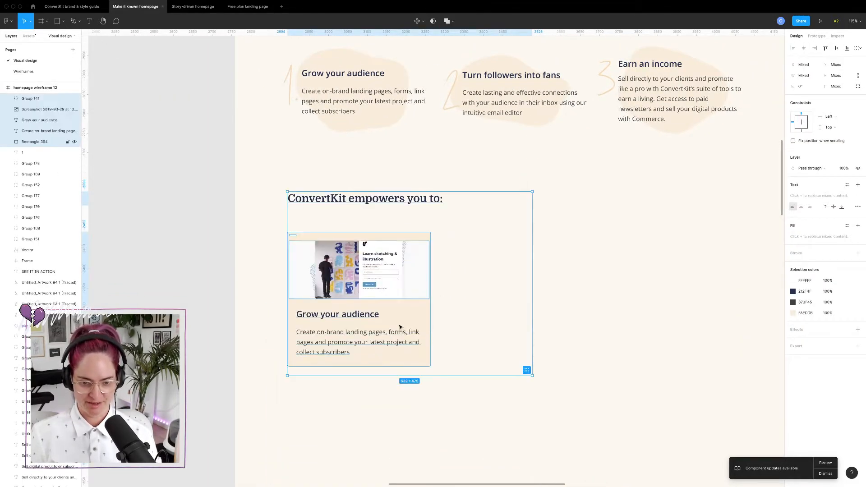
click(462, 283)
- Move the fourth "ConvertKit empowers you to:" variation, with its three screenshots and handwritten notes, up closer to the card variation
scroll(562, 306, down, 5)
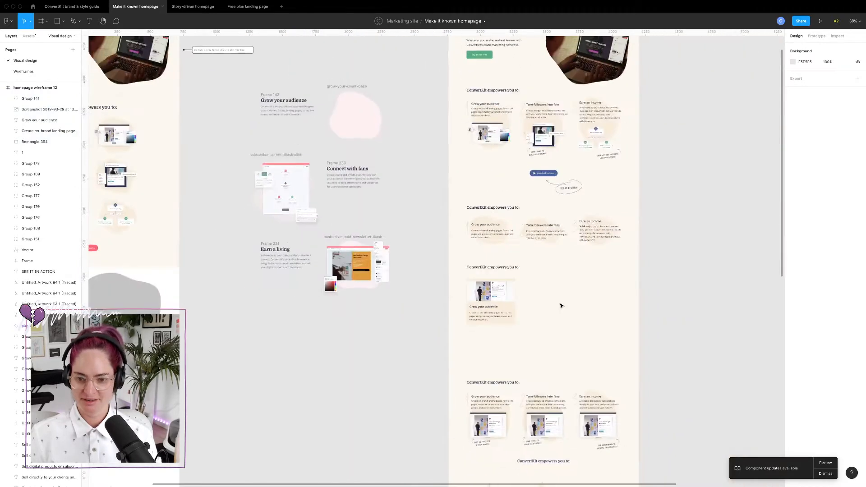
scroll(561, 304, up, 4)
scroll(530, 268, down, 3)
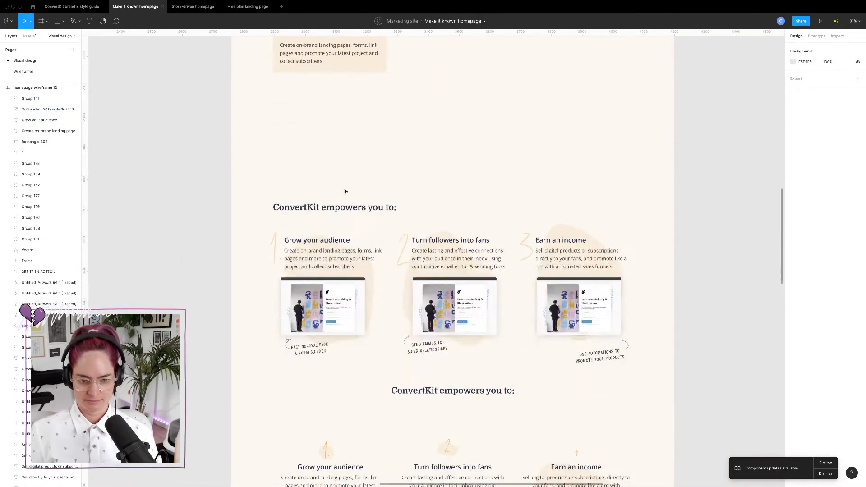
drag(242, 183, 648, 370)
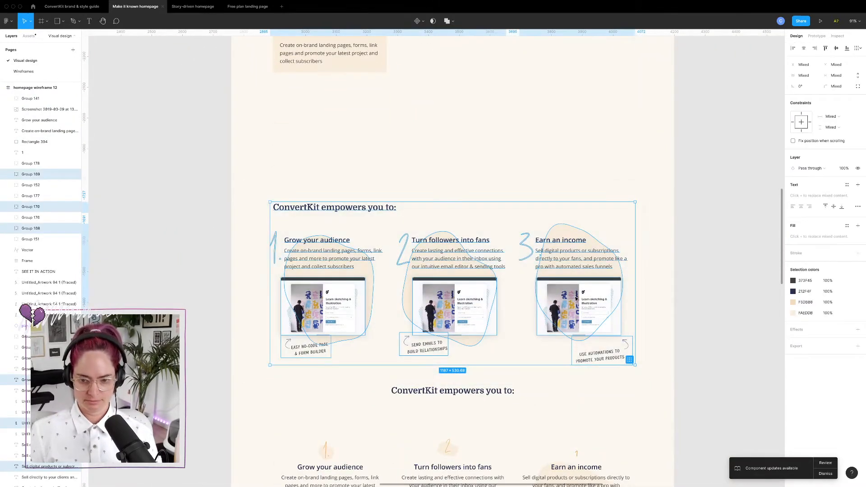
drag(603, 344, 603, 269)
click(572, 302)
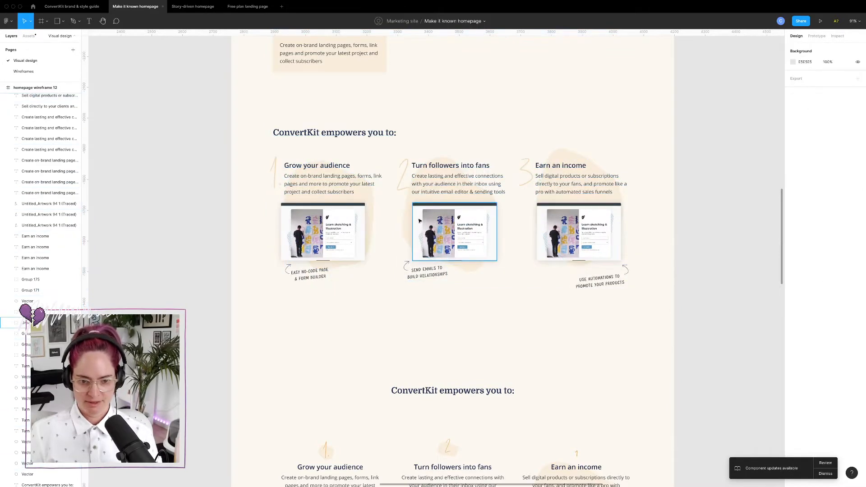
- Search the Figma files for "feature" and open the "Main features page" file
scroll(456, 224, down, 5)
scroll(298, 167, left, 3)
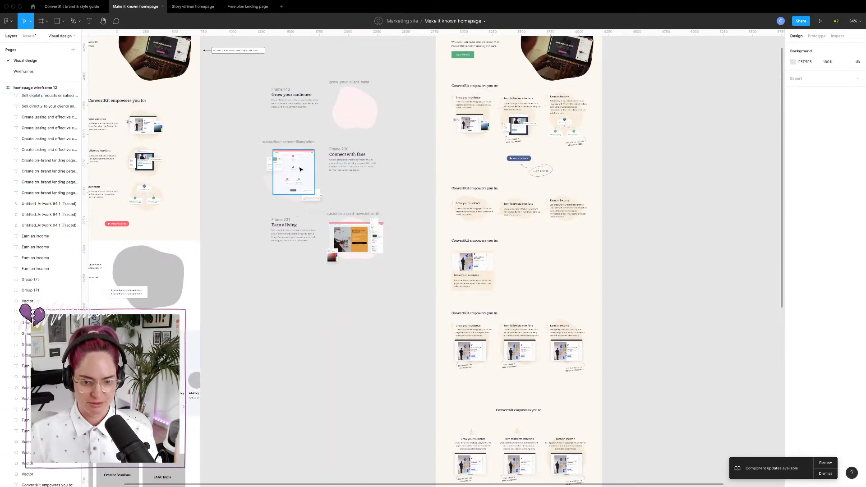
click(357, 246)
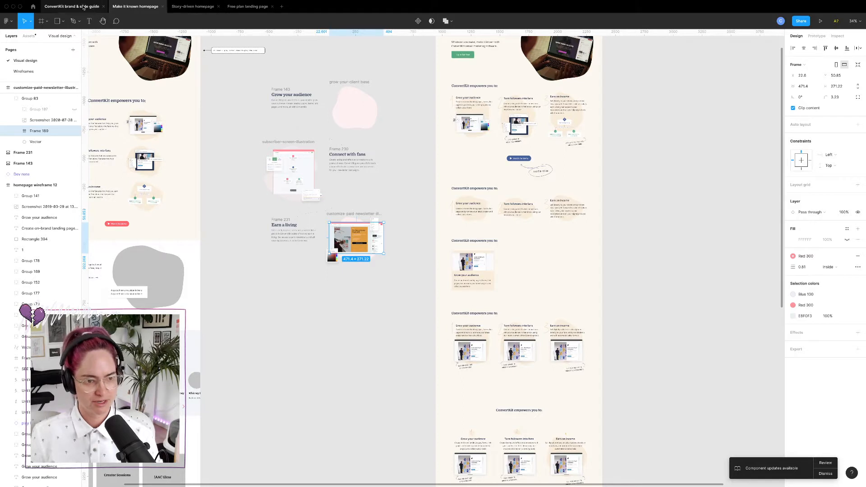
click(34, 7)
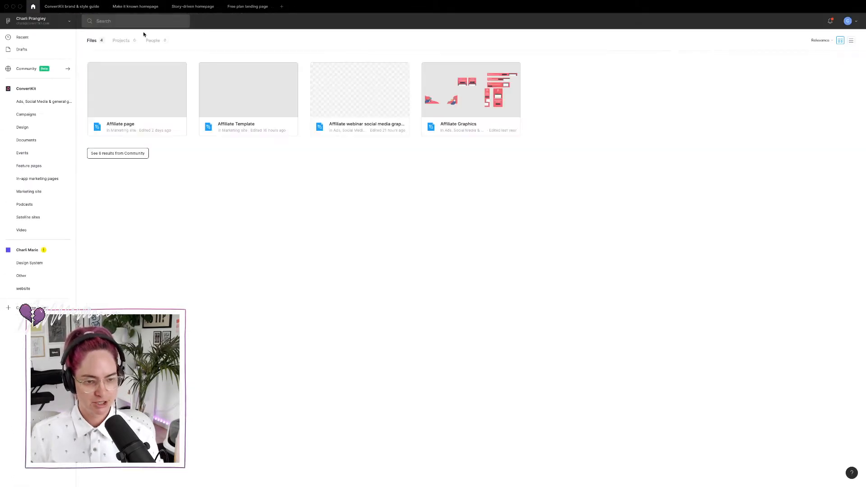
click(135, 21)
text(feature)
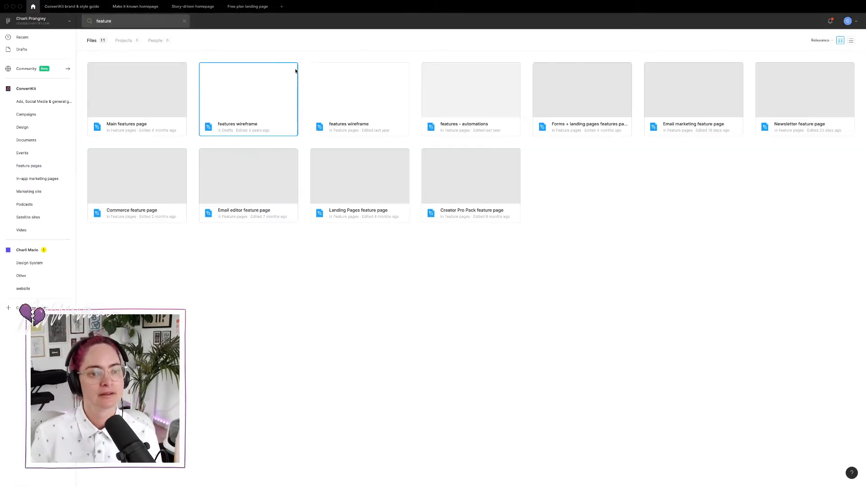
double_click(162, 91)
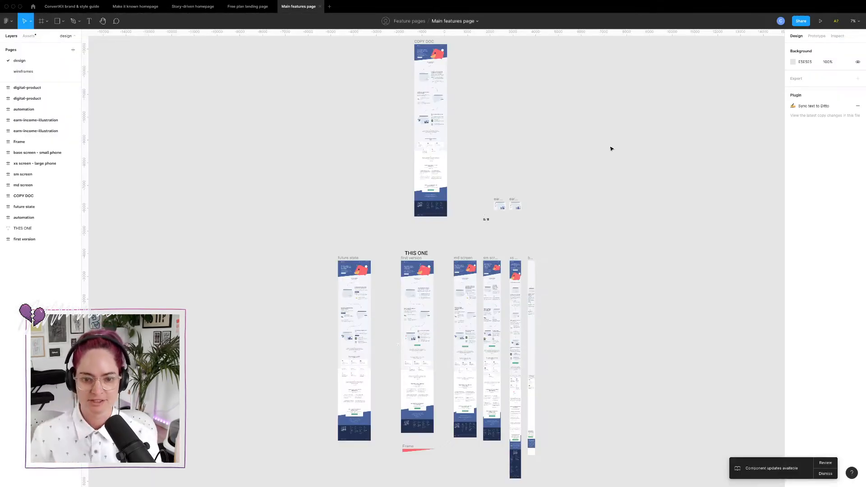
- Find the email editor illustration in the COPY DOC frame and select and copy its main screenshot
scroll(378, 176, down, 4)
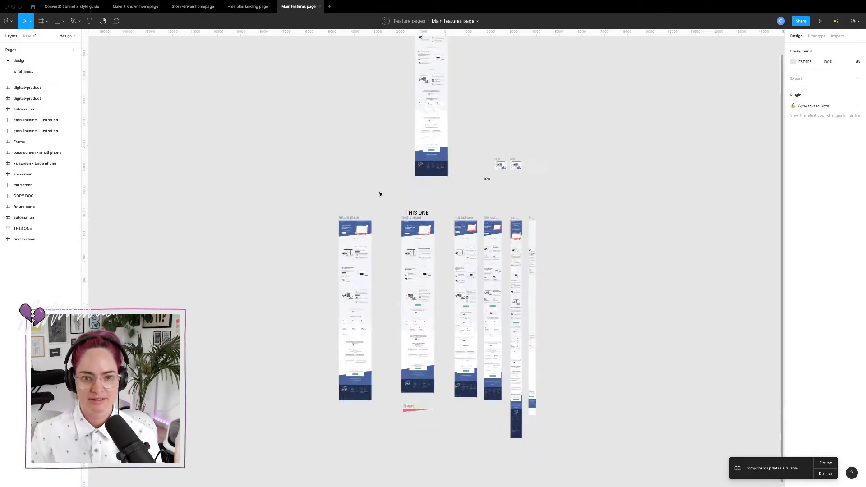
scroll(424, 172, up, 7)
ctrl+scroll(428, 168, up, 5)
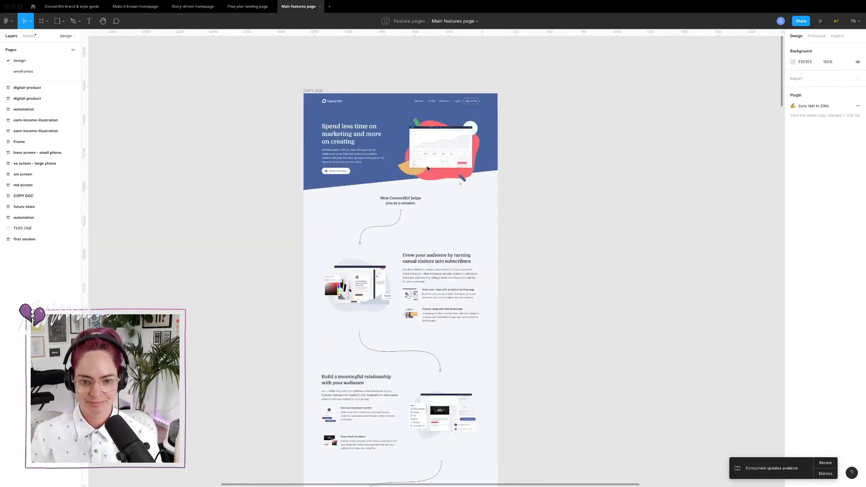
scroll(447, 156, down, 5)
ctrl+scroll(450, 155, up, 5)
click(450, 155)
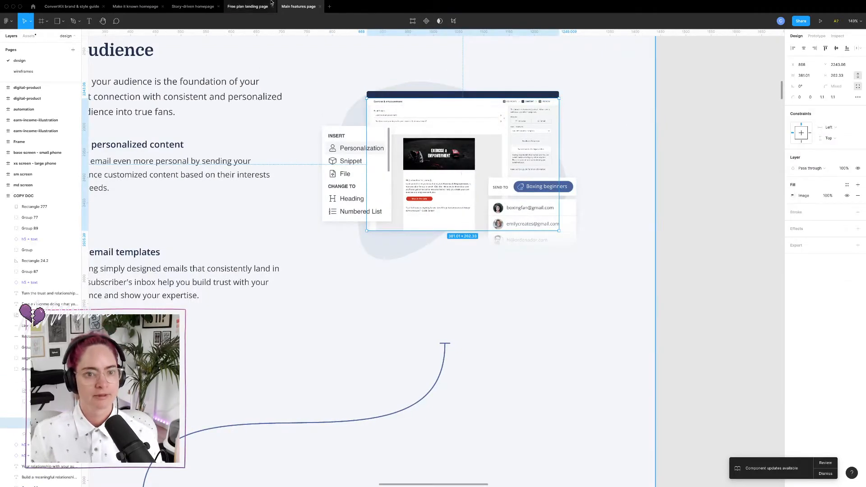
- Return to the "Make it known homepage" file and select the screenshot inside the fourth variation's "Turn followers into fans" illustration
click(144, 7)
scroll(543, 288, up, 5)
scroll(544, 316, down, 4)
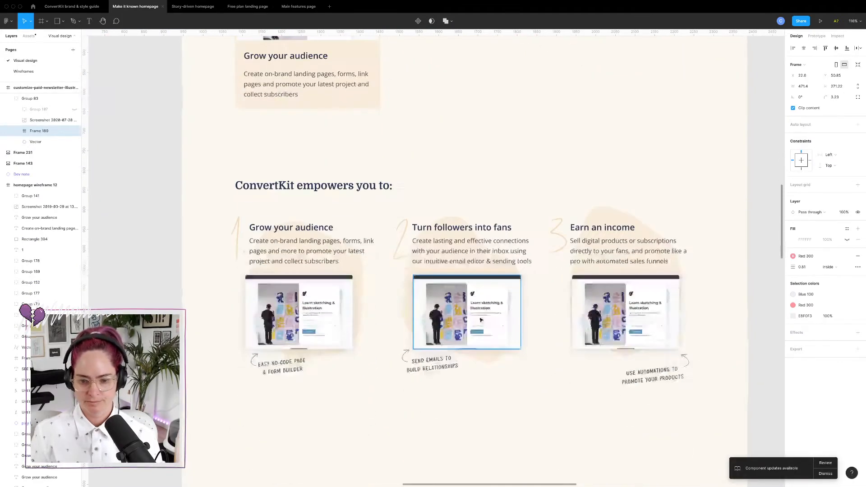
click(475, 316)
double_click(475, 316)
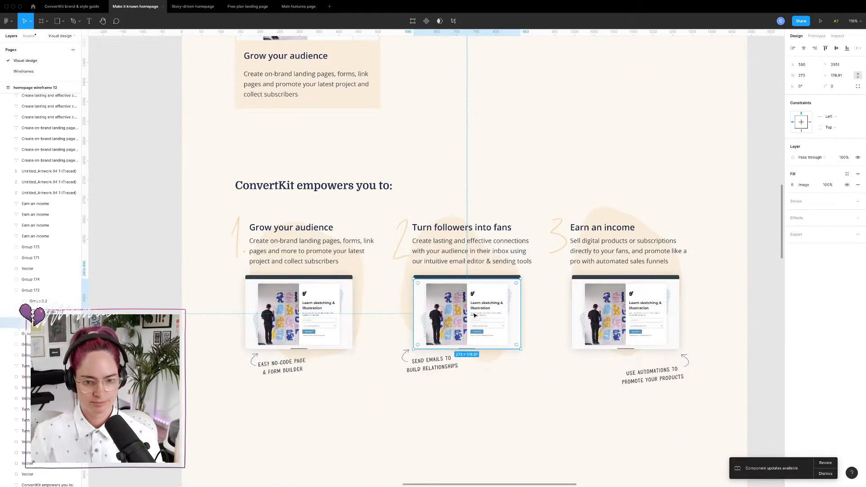
- Try to paste the email editor screenshot as a separate layer over the "Turn followers into fans" illustration
key(super+v)
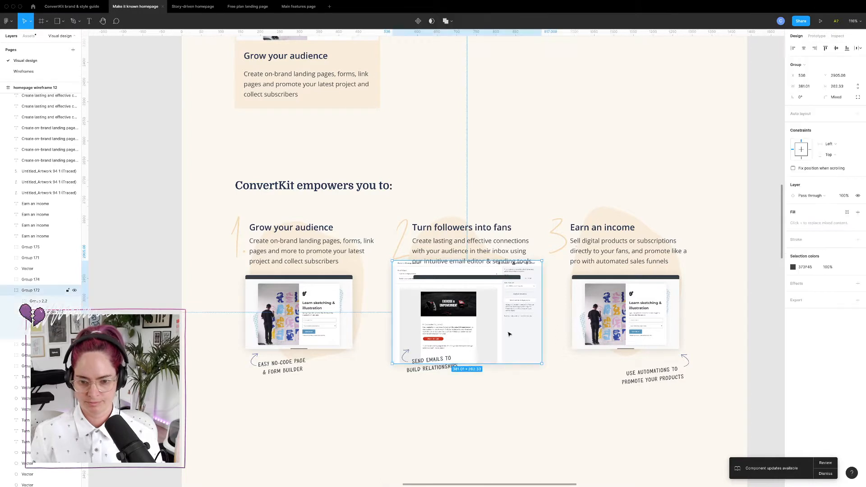
key(Delete)
key(super+z)
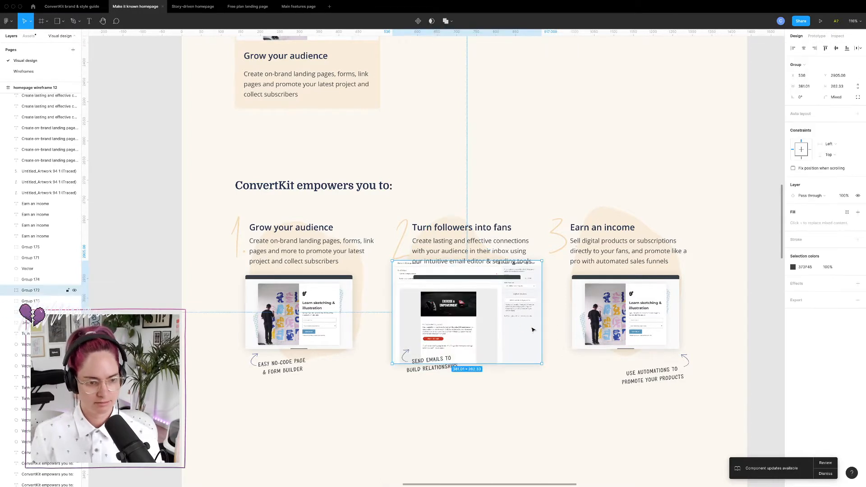
key(Return)
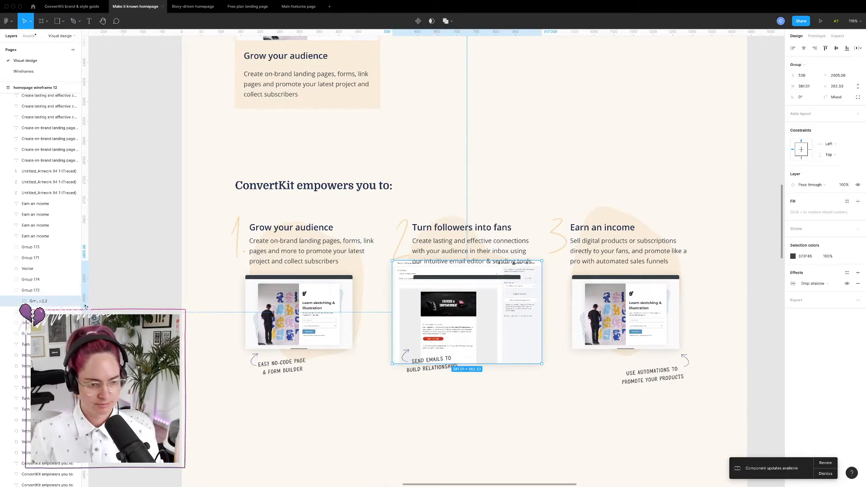
click(16, 301)
click(27, 322)
key(Delete)
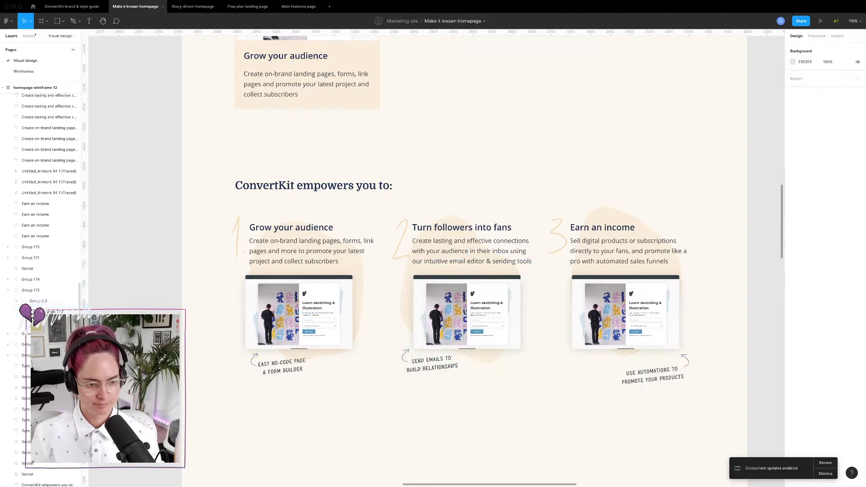
- Fill the "Turn followers into fans" screenshot with the email editor image, and select the "Earn an income" illustration beside it
key(super+z)
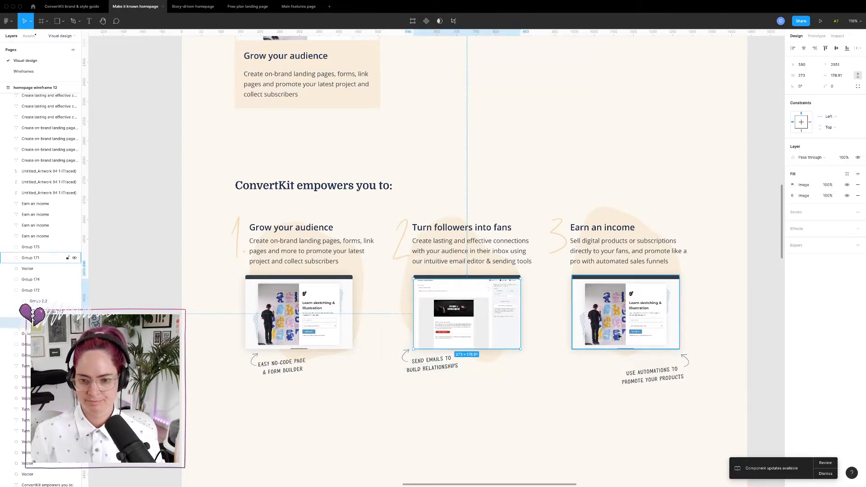
click(619, 336)
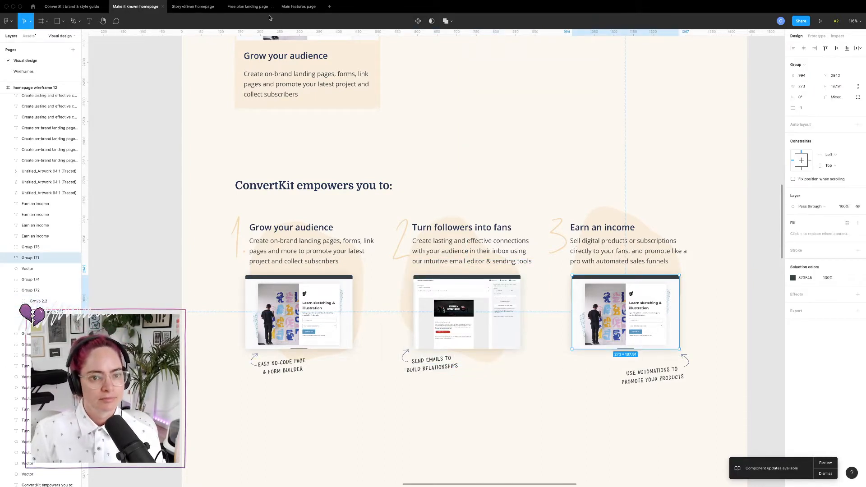
- Switch to the "Main features page" file and copy the image fill of the digital cookbook screenshot beside "Earn an income doing what you love"
click(294, 10)
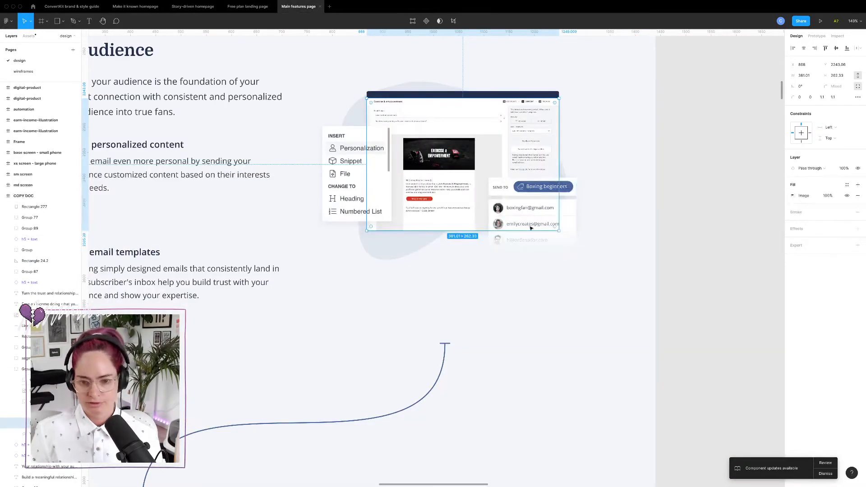
scroll(516, 224, down, 2)
scroll(516, 224, down, 6)
scroll(516, 224, down, 2)
scroll(431, 227, up, 5)
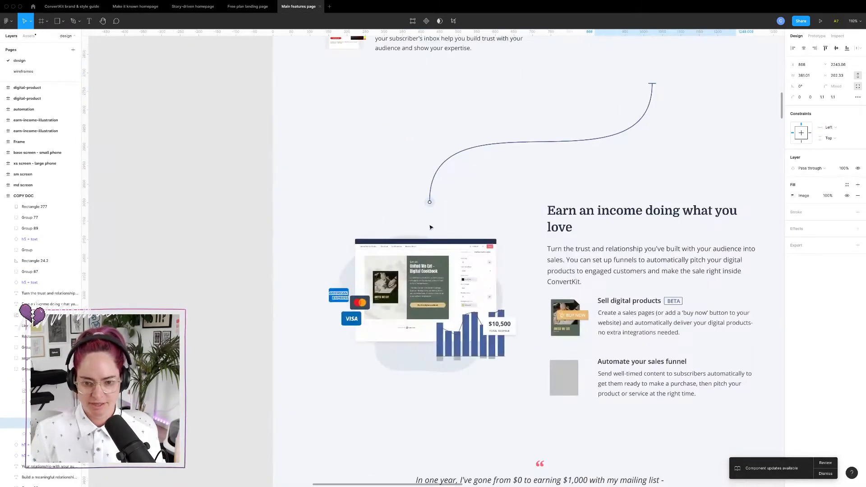
click(405, 287)
double_click(405, 286)
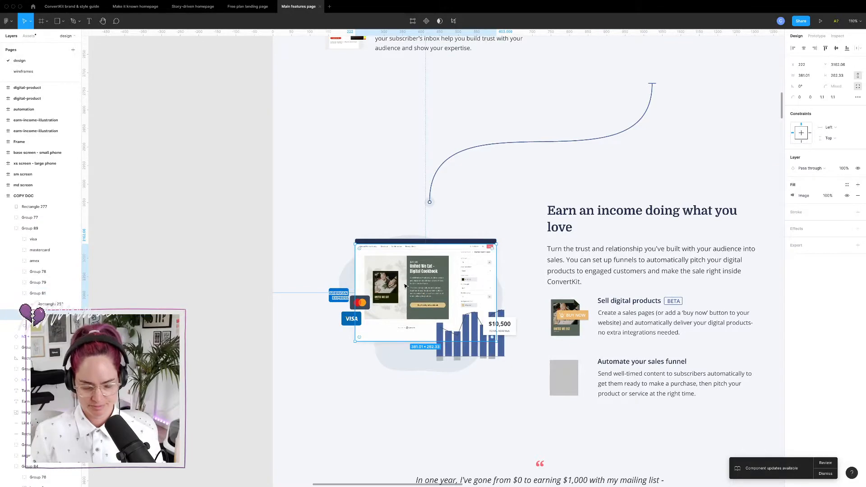
click(788, 195)
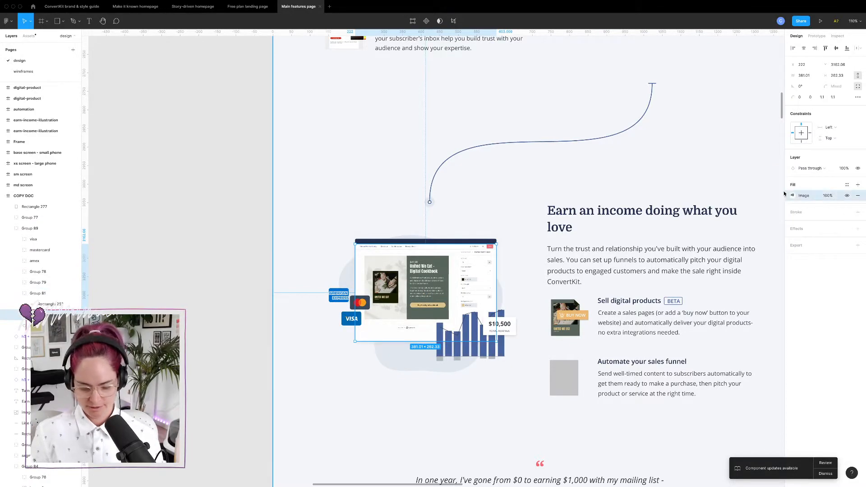
- Return to the "Make it known homepage" file and fill the "Earn an income" screenshot with the copied sales page image
click(139, 7)
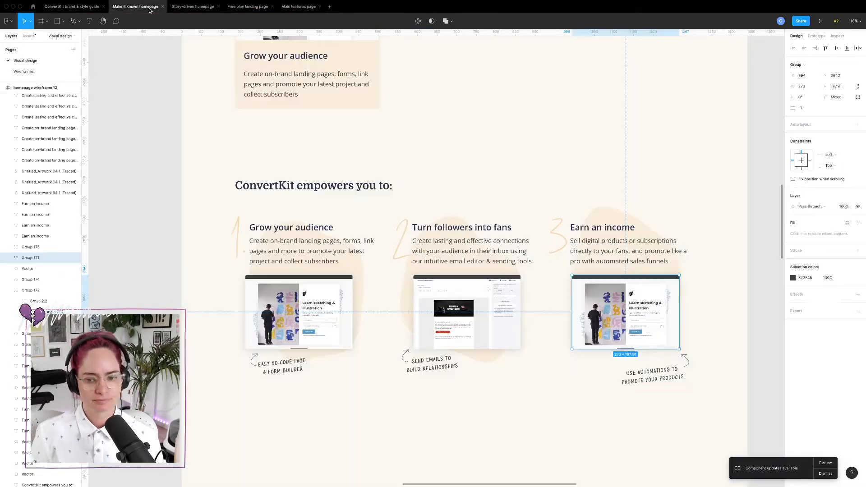
double_click(600, 297)
double_click(600, 297)
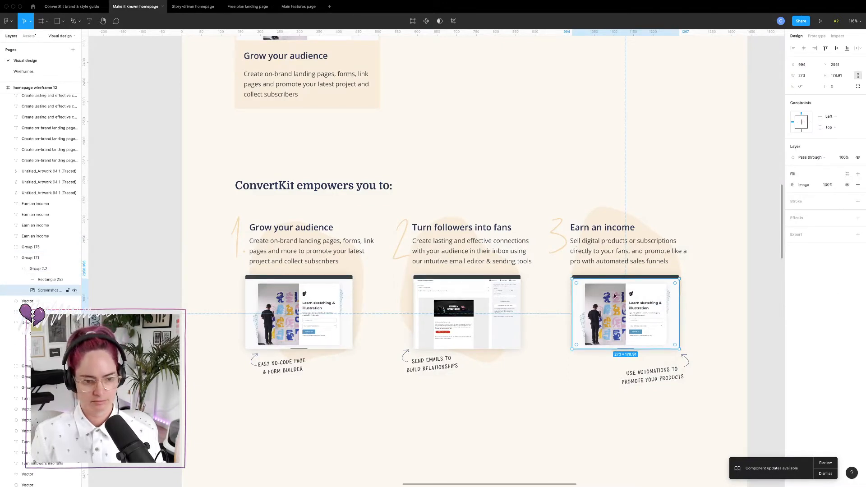
key(super+v)
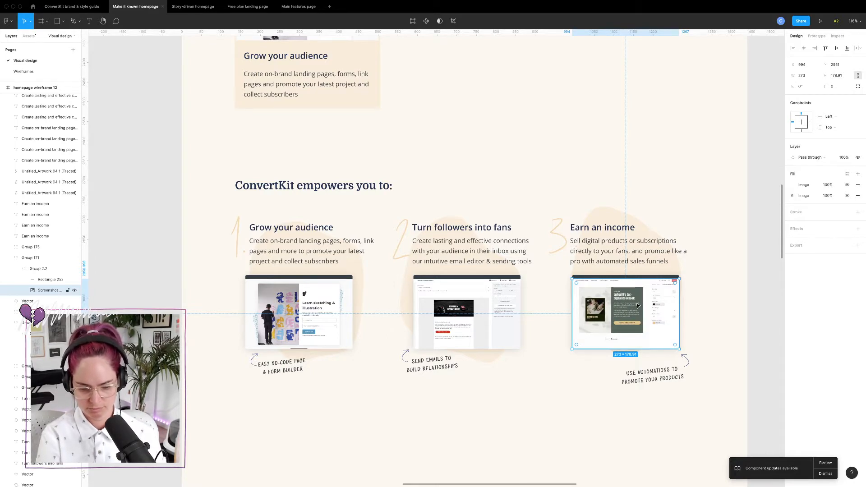
click(557, 416)
- Nudge the "Easy no-code page & form builder" note and its arrow slightly lower beneath the first screenshot
scroll(530, 397, down, 3)
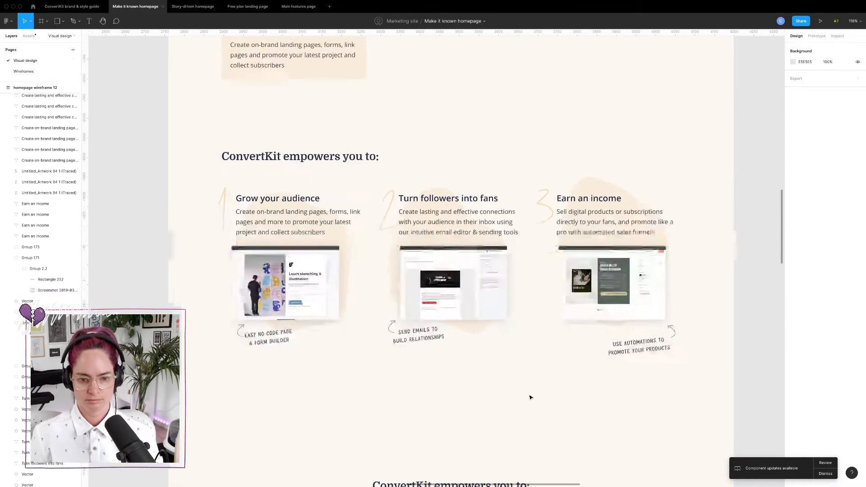
click(228, 301)
drag(246, 303, 248, 307)
click(484, 377)
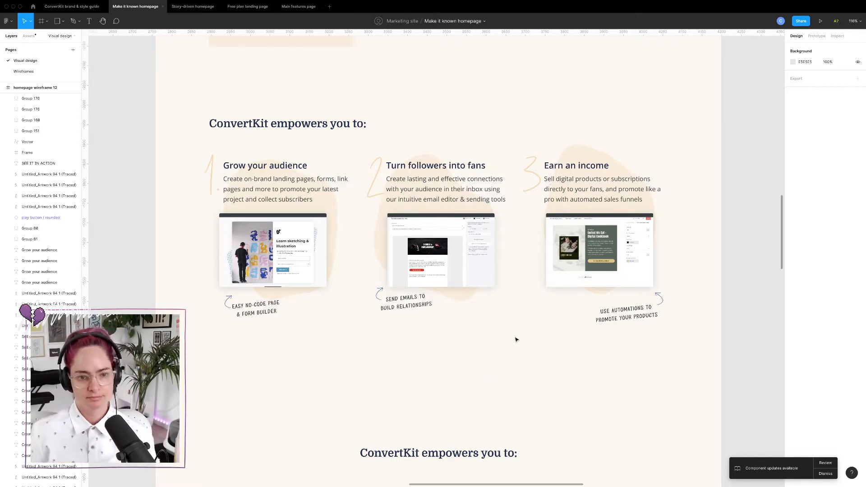
- Crop the email editor image in the "Turn followers into fans" screenshot by enlarging and repositioning it within its frame
scroll(485, 310, up, 5)
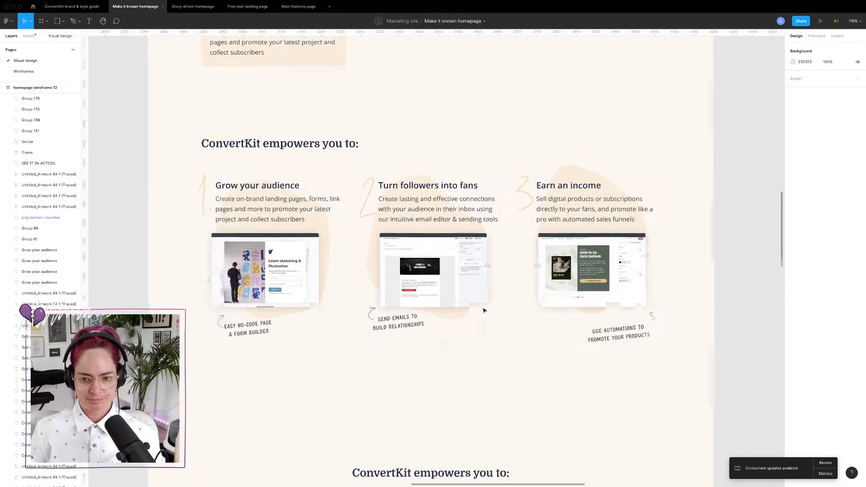
scroll(484, 310, down, 5)
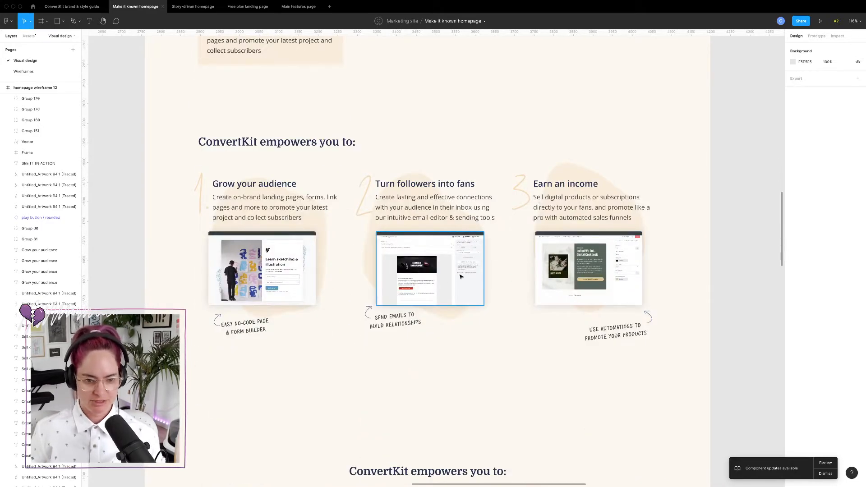
scroll(474, 302, up, 5)
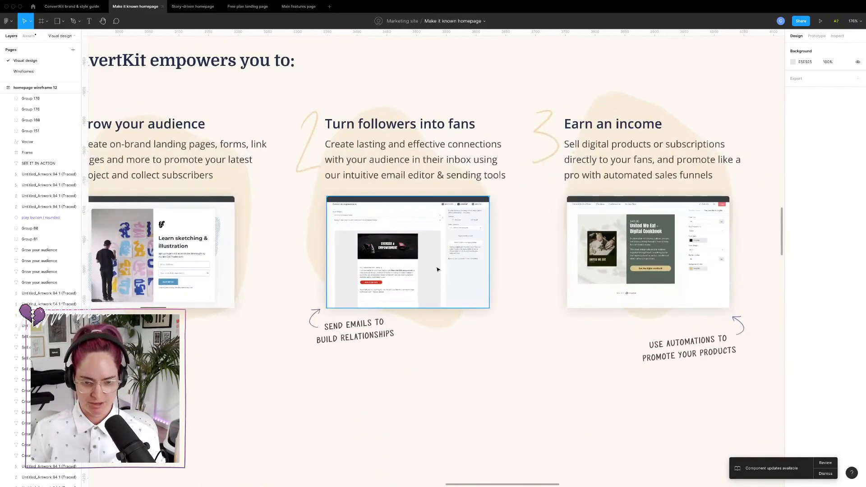
click(437, 269)
double_click(437, 269)
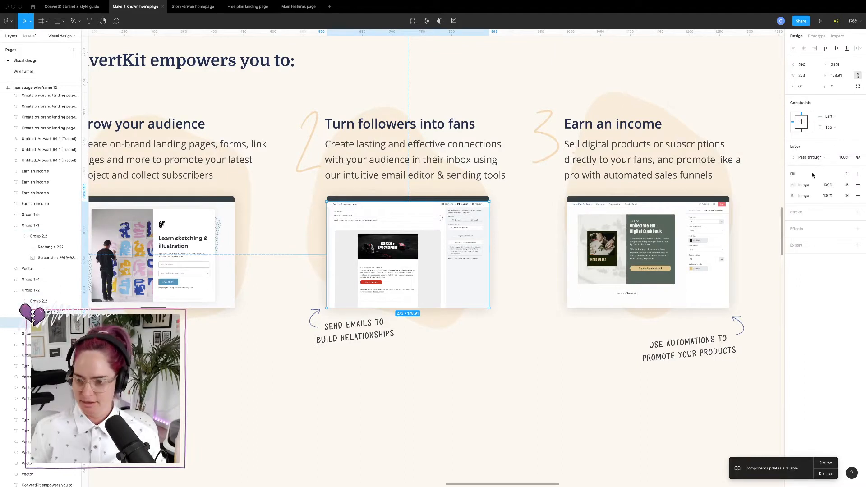
click(793, 185)
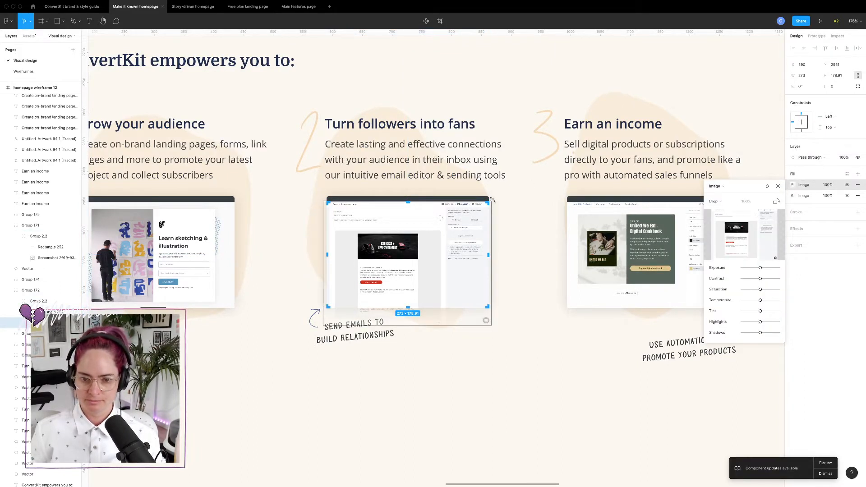
drag(497, 196, 542, 169)
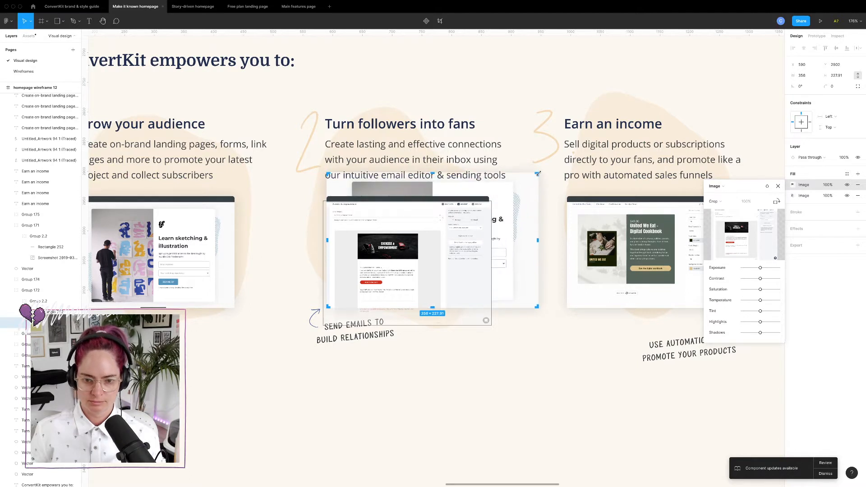
key(super+z)
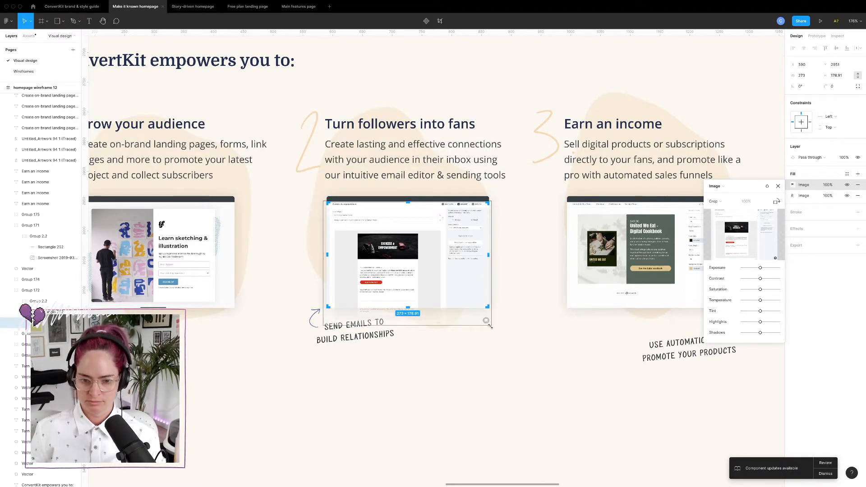
drag(490, 322, 538, 374)
mouse_move(454, 278)
mouse_down()
mouse_move(447, 258)
mouse_move(450, 277)
mouse_up()
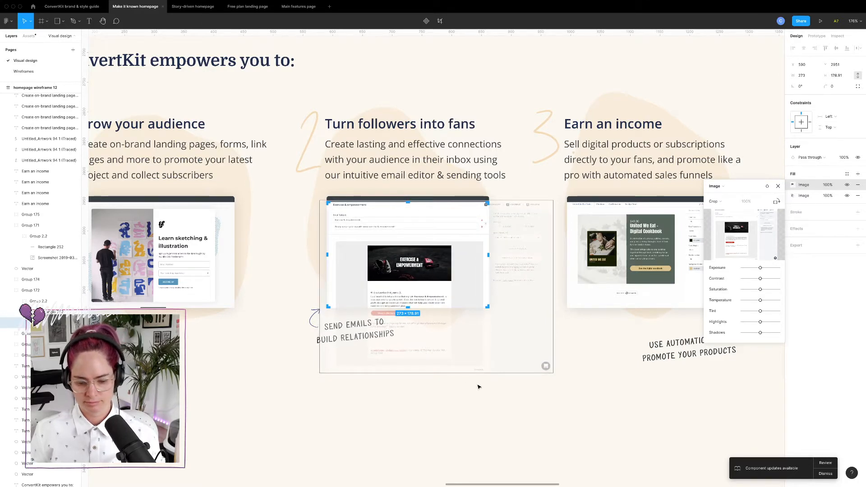
key(Escape)
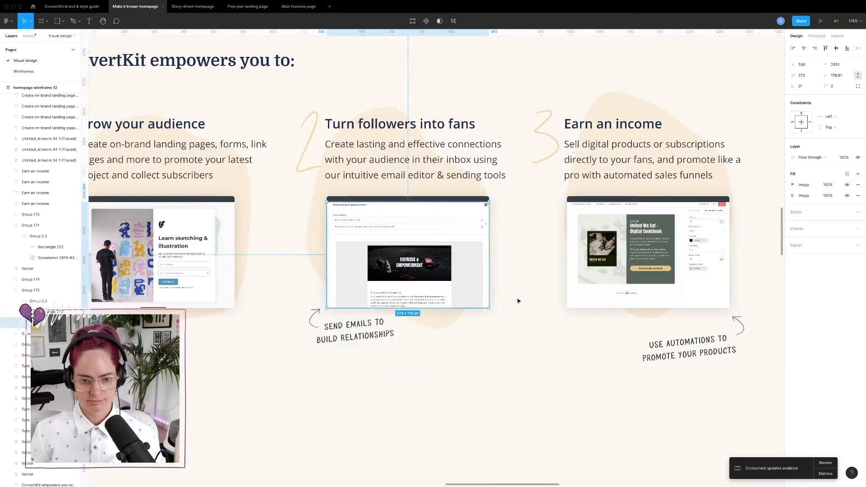
- Duplicate the "Grow your audience" card into a row of three on the layout grid and move the heading closer above it
scroll(518, 301, down, 5)
scroll(518, 301, right, 3)
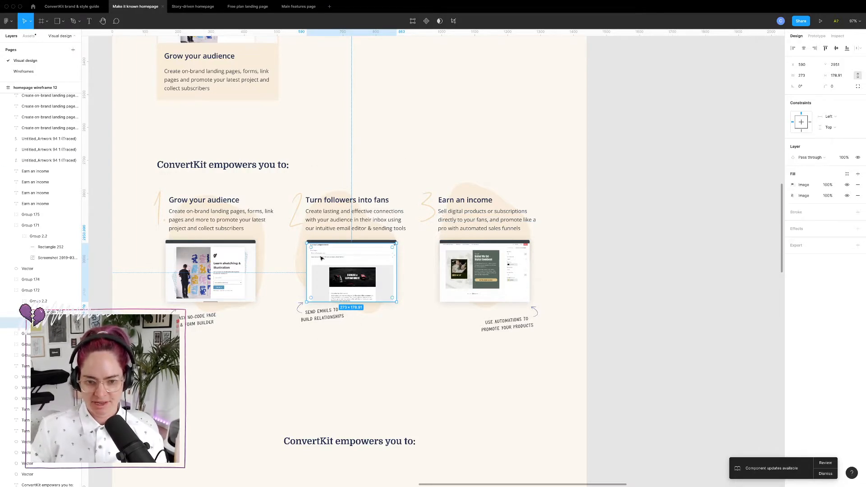
scroll(341, 140, up, 5)
scroll(340, 139, left, 2)
scroll(340, 142, down, 1)
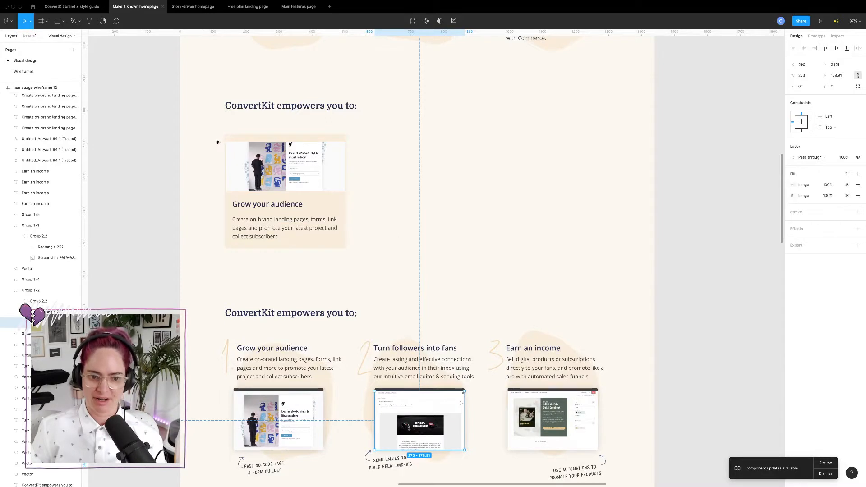
drag(217, 142, 333, 261)
drag(268, 187, 522, 178)
key(ctrl+g)
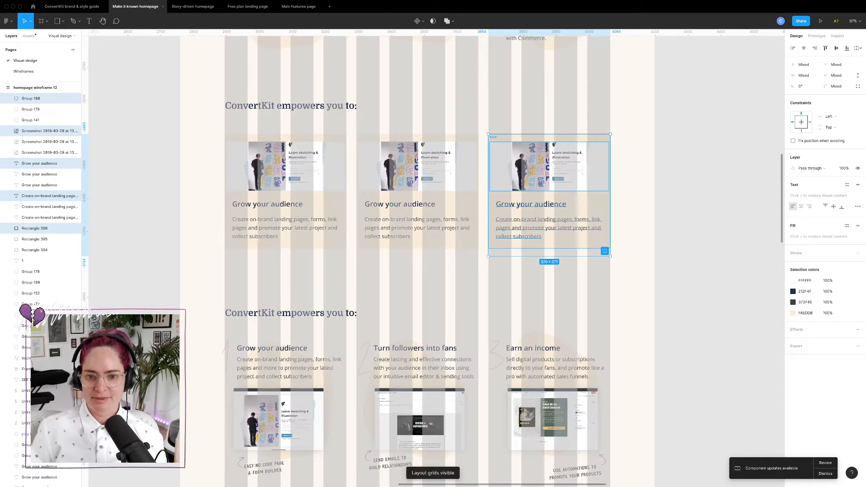
click(511, 113)
key(ctrl+g)
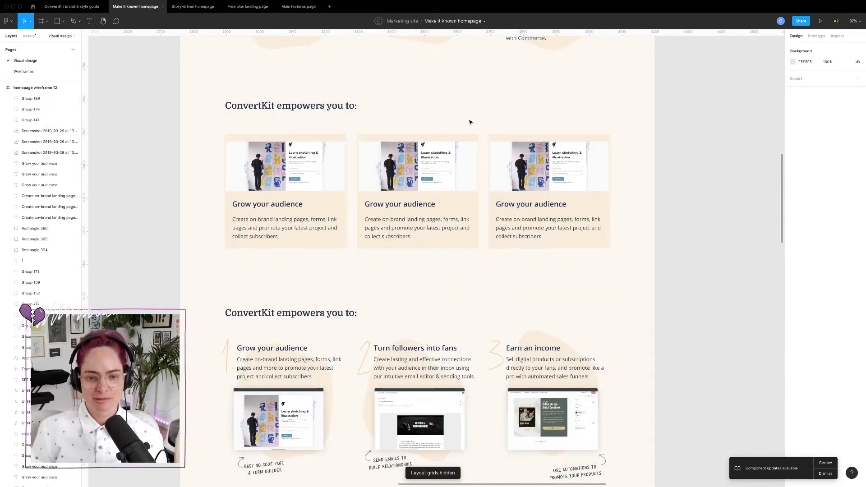
drag(286, 103, 286, 113)
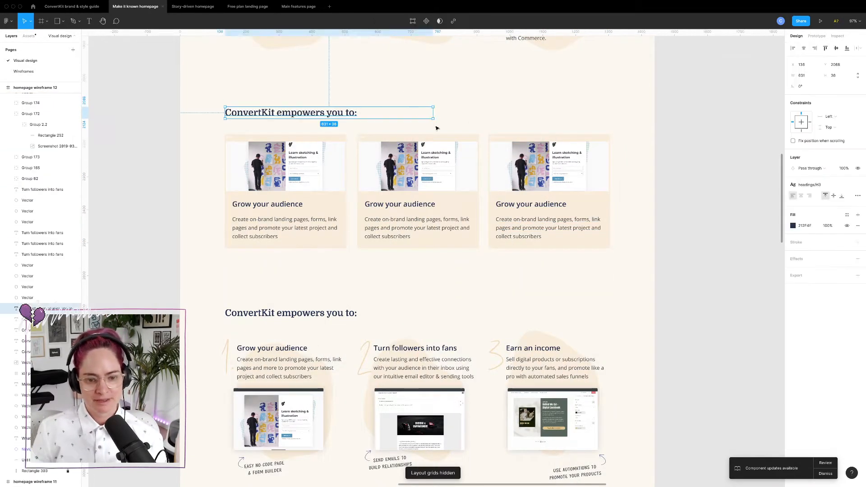
click(388, 263)
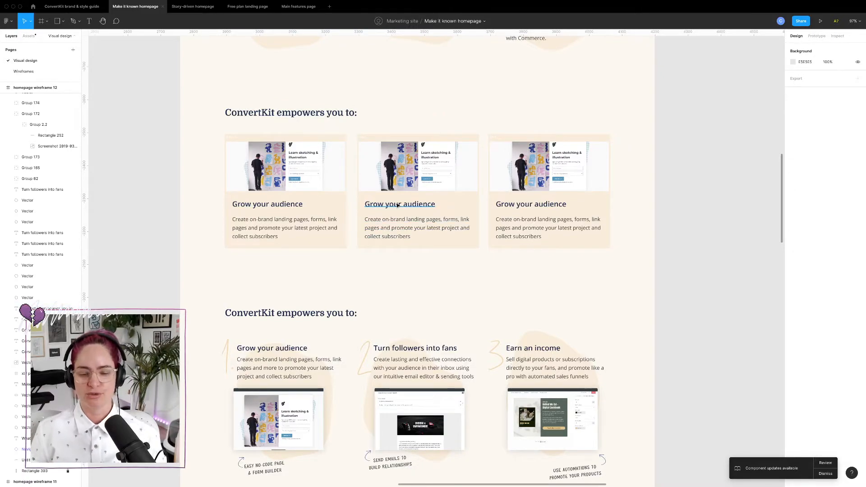
- Examine the numerals above the three columns of the last variation and the hand-drawn 1 2 3 beside the frame
scroll(397, 206, down, 10)
scroll(398, 205, down, 3)
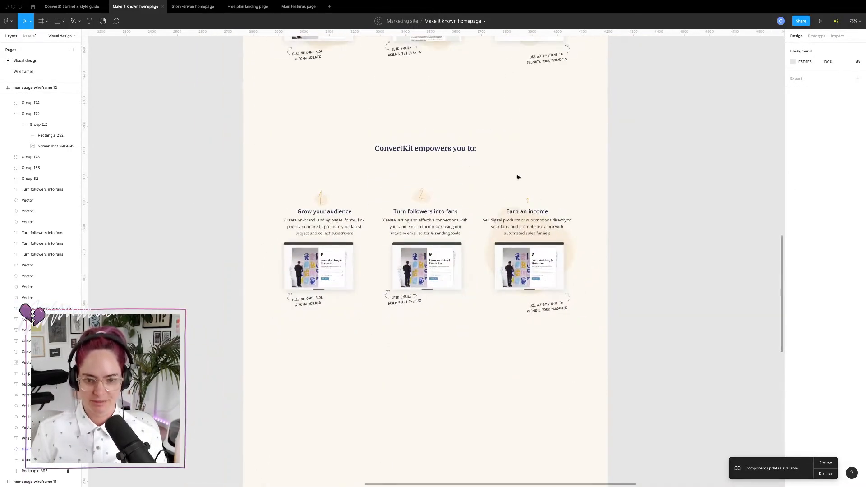
scroll(518, 177, up, 5)
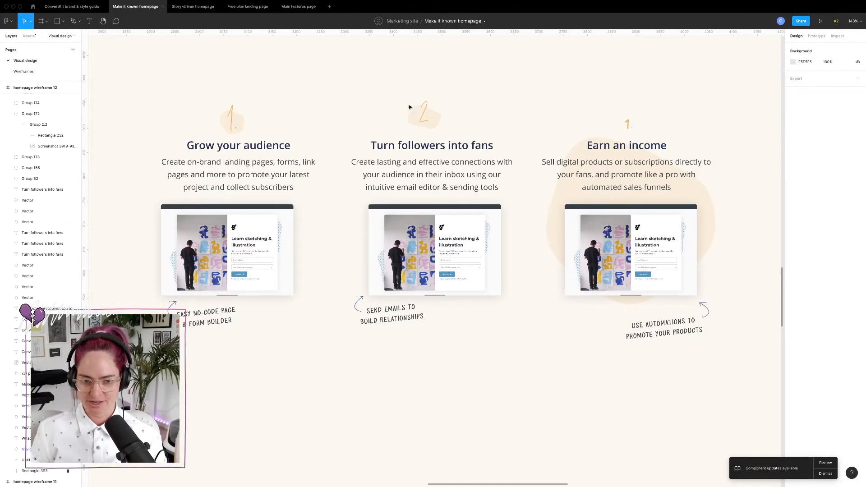
click(425, 117)
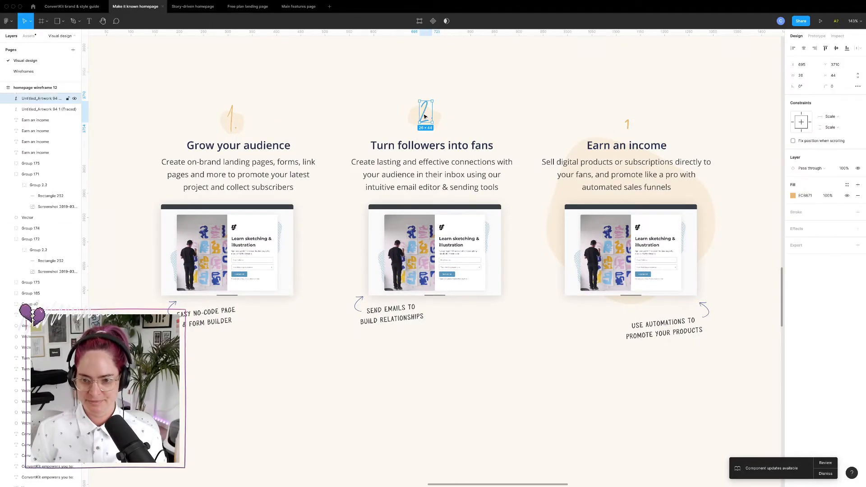
click(566, 123)
scroll(550, 124, down, 5)
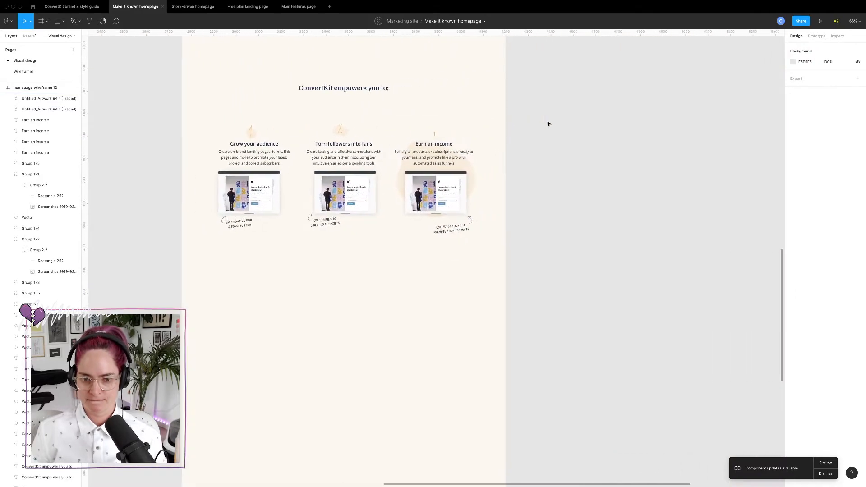
scroll(549, 124, down, 5)
scroll(550, 124, right, 2)
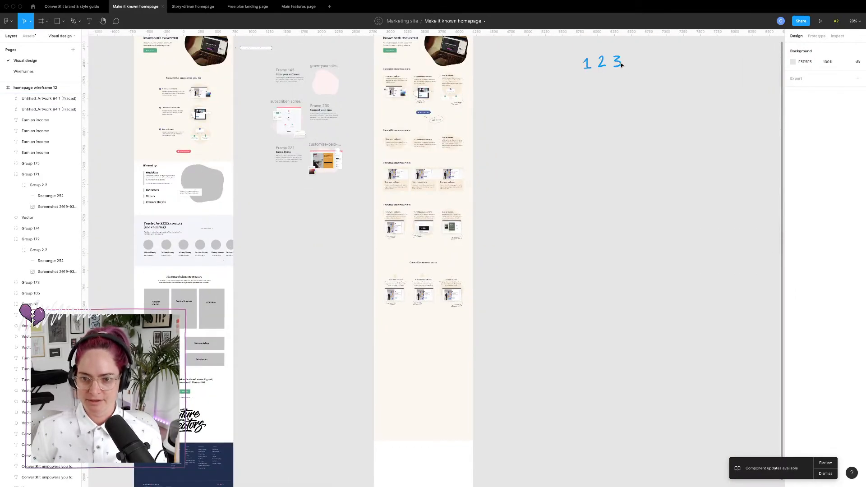
scroll(423, 281, up, 8)
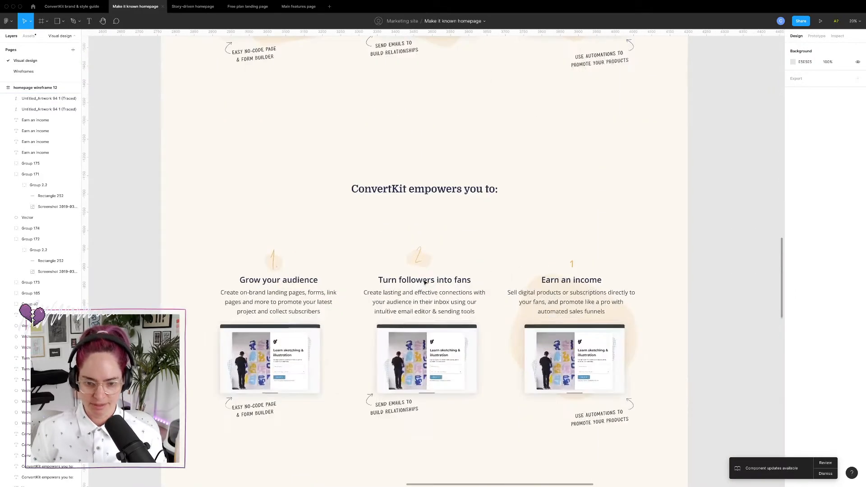
- Change the numeral above the last variation's "Earn an income" column to 3 and raise it in line with the other numerals
click(572, 265)
double_click(572, 265)
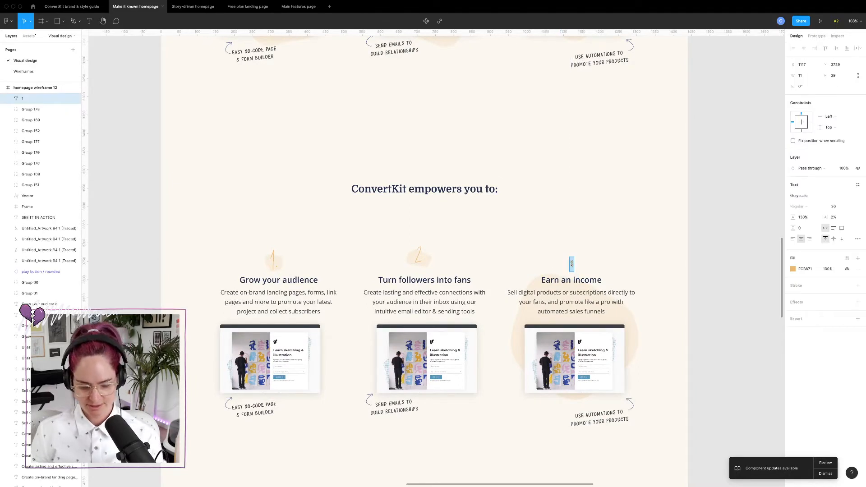
text(3)
key(Escape)
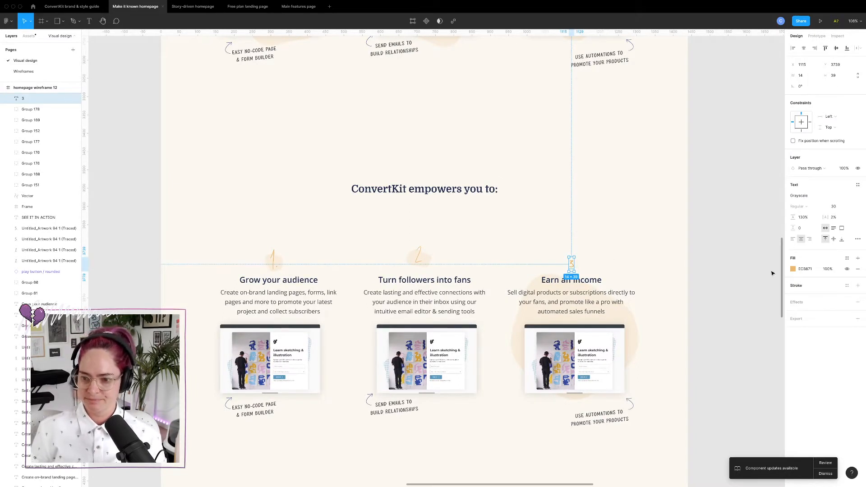
drag(572, 267, 571, 256)
key(Escape)
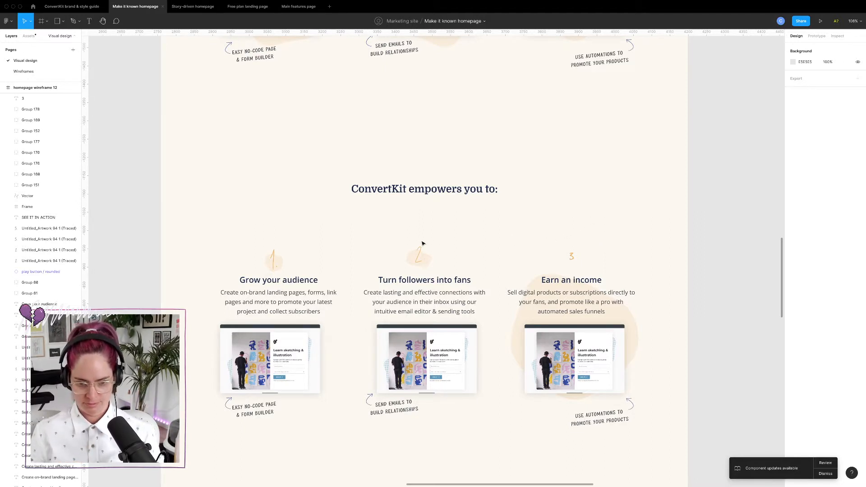
- Shrink the large beige blob in the last variation's "Earn an income" column and place it behind the numeral 3
click(416, 257)
click(524, 325)
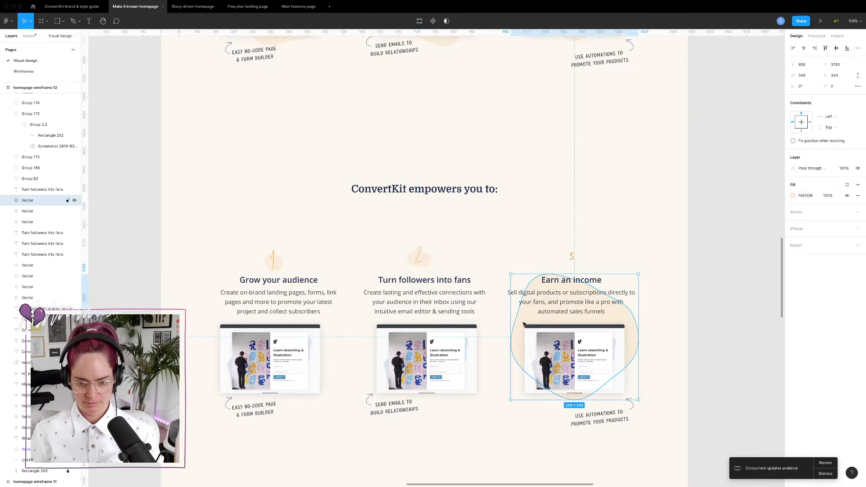
scroll(524, 324, down, 1)
drag(525, 322, 528, 281)
drag(649, 343, 582, 242)
click(644, 265)
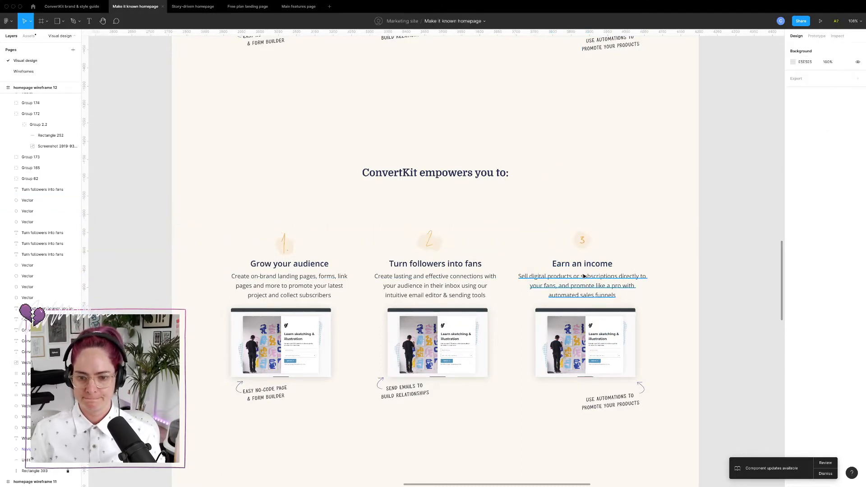
- Narrow the last variation's "Earn an income" description to 320 px and centre it under its heading with the layout grid shown
click(584, 276)
scroll(630, 226, down, 5)
scroll(632, 227, up, 3)
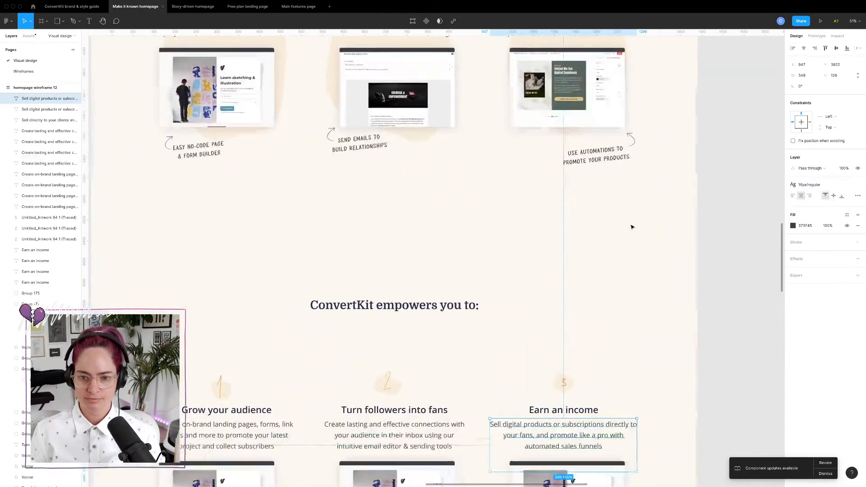
scroll(632, 227, down, 5)
drag(643, 195, 630, 195)
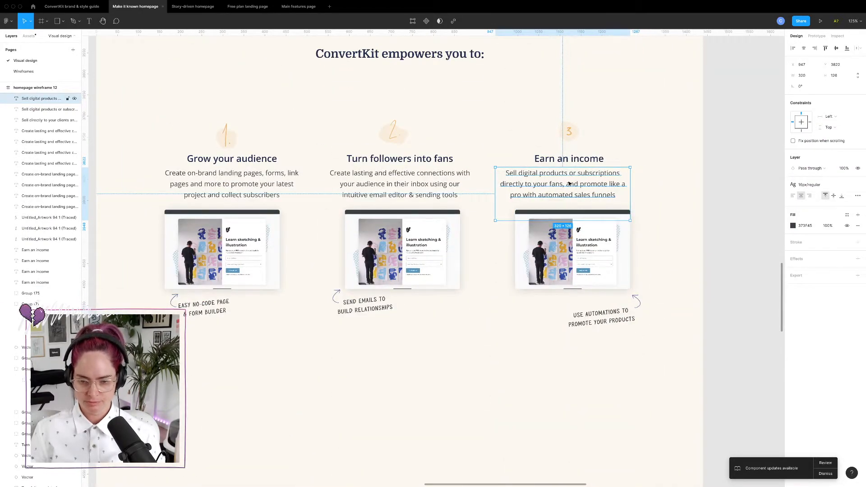
key(ctrl+g)
drag(564, 192, 569, 192)
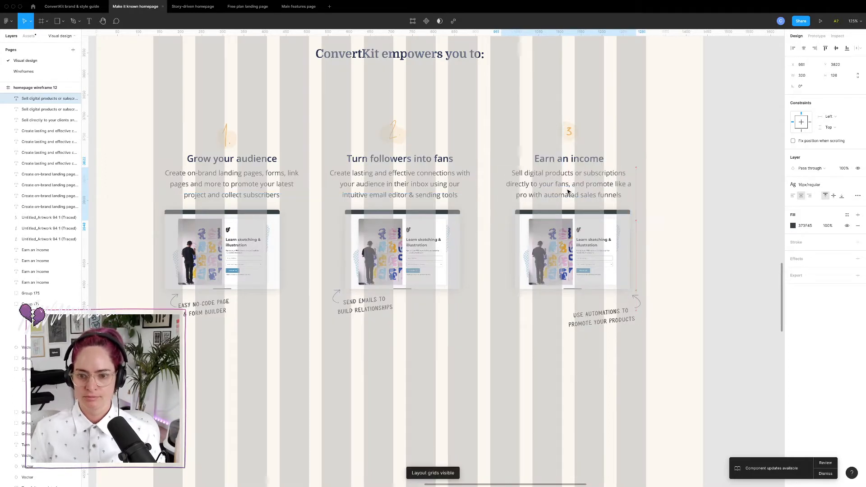
click(662, 192)
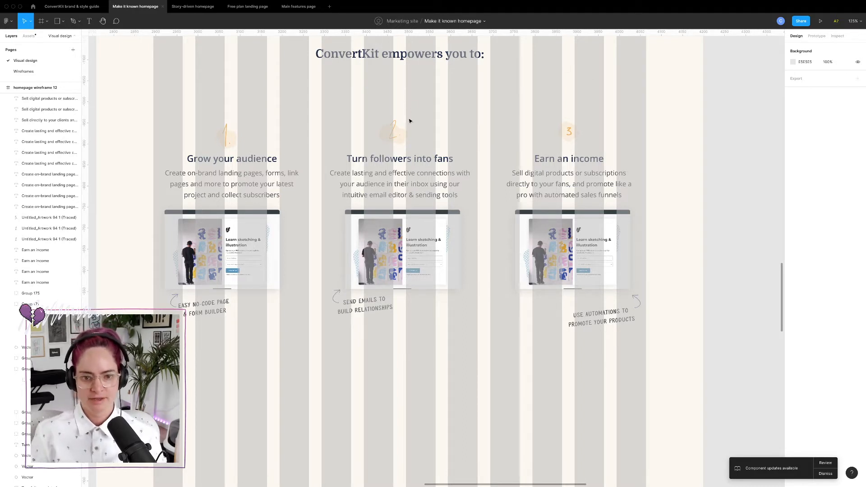
- Move the last variation's three columns, with numerals, screenshots and annotations, up closer to the "ConvertKit empowers you to:" heading
scroll(394, 124, down, 5)
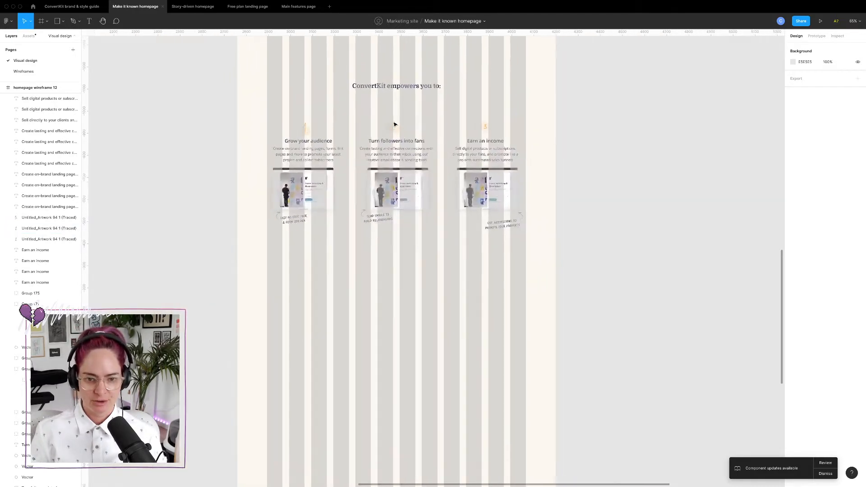
drag(262, 110, 593, 305)
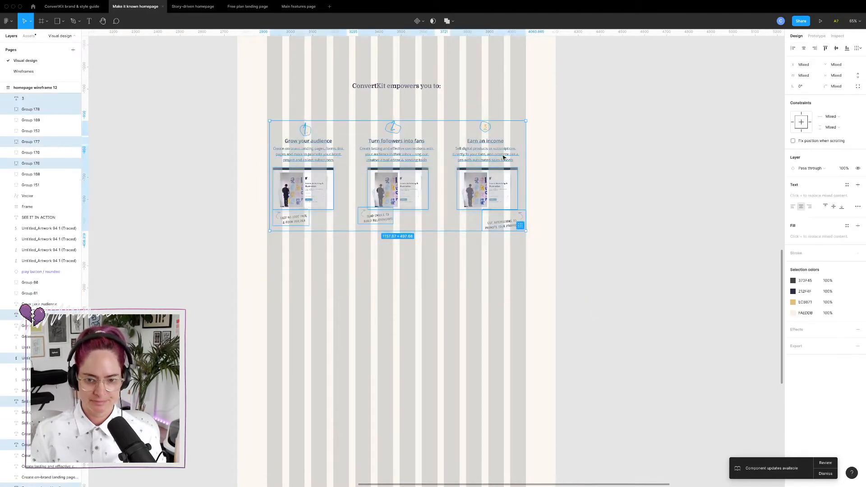
drag(495, 180, 494, 162)
click(617, 182)
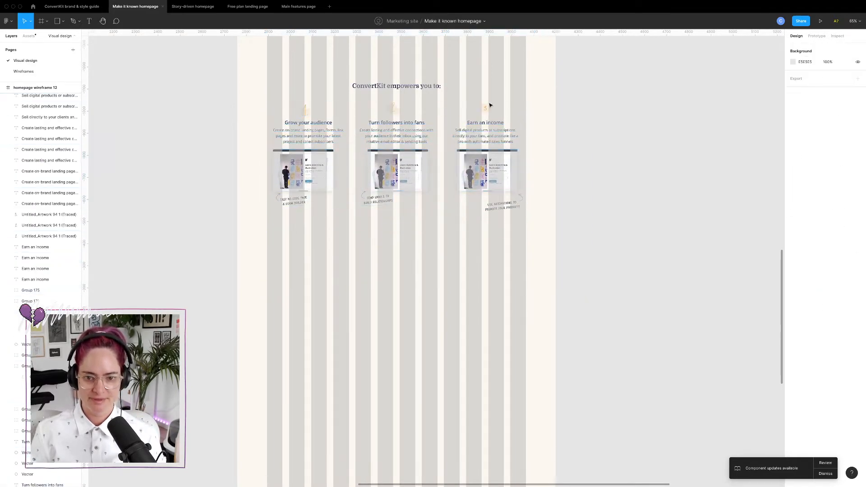
- Duplicate the last variation's heading and three columns directly below as a new variation and hide the layout grid
click(414, 90)
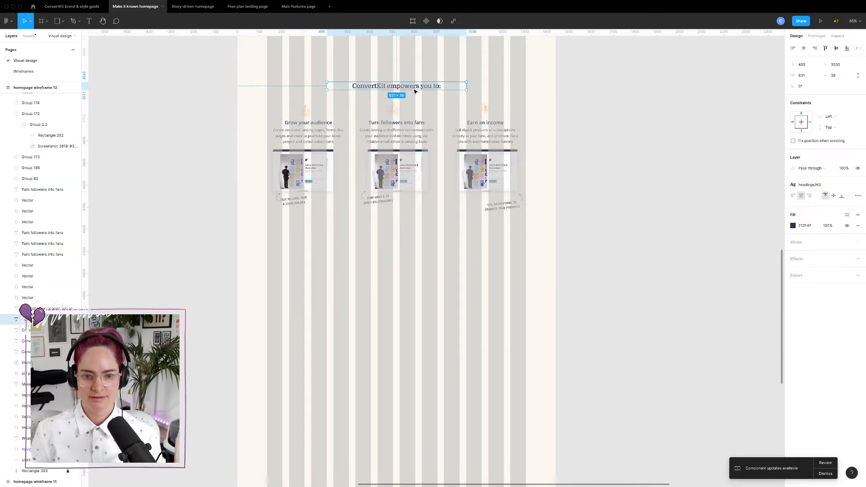
drag(255, 67, 577, 248)
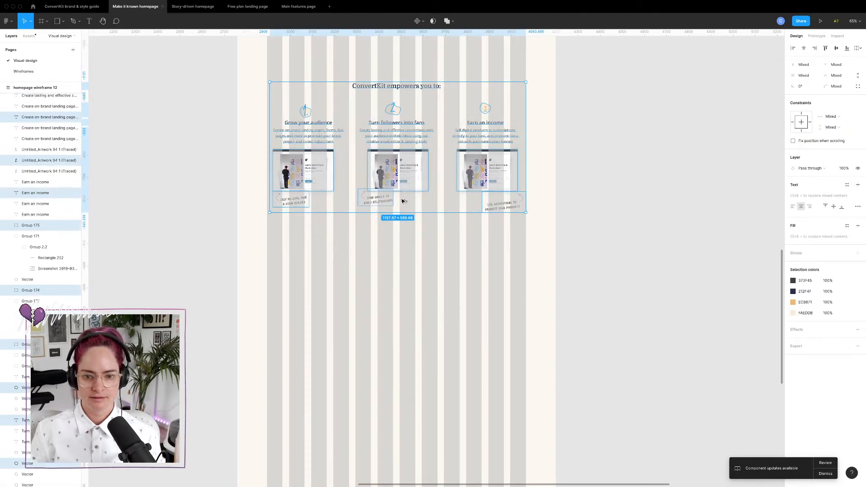
drag(402, 201, 418, 342)
click(522, 293)
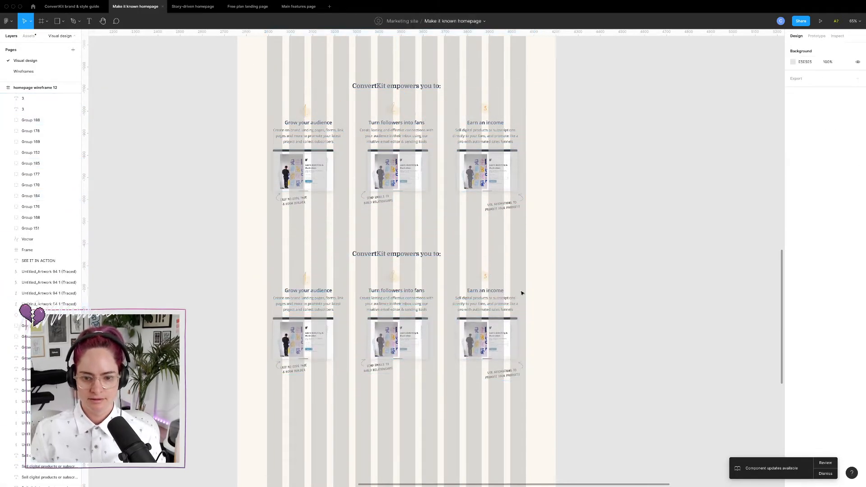
scroll(455, 270, up, 4)
key(ctrl+g)
- Copy the new variation's numeral 3 with its blob beside the hand-drawn 2 and change the copy to 2
scroll(481, 277, up, 5)
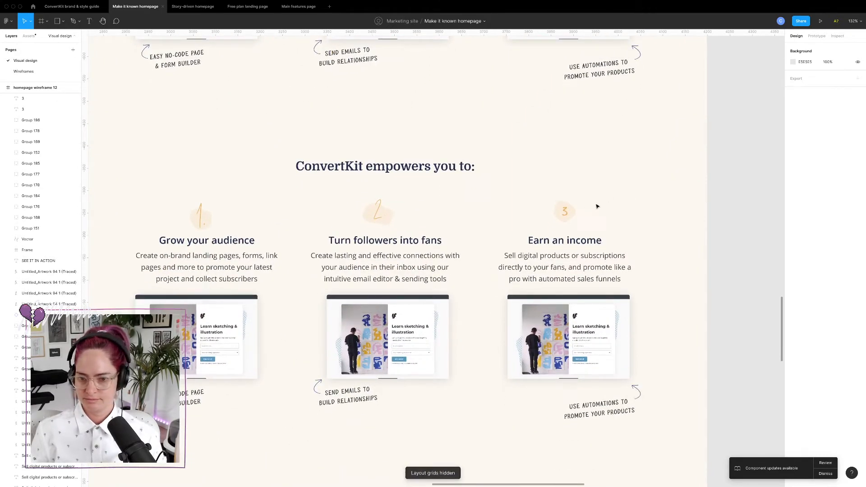
click(566, 213)
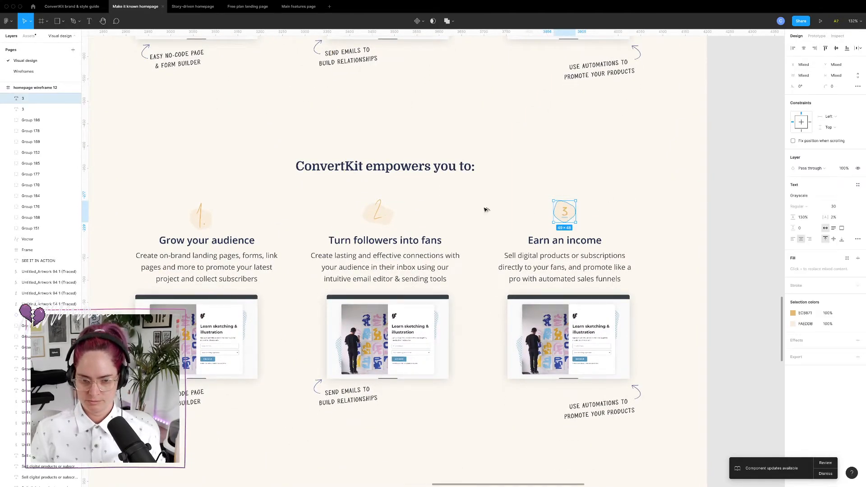
drag(565, 212, 419, 214)
key(Return)
text(2)
key(Escape)
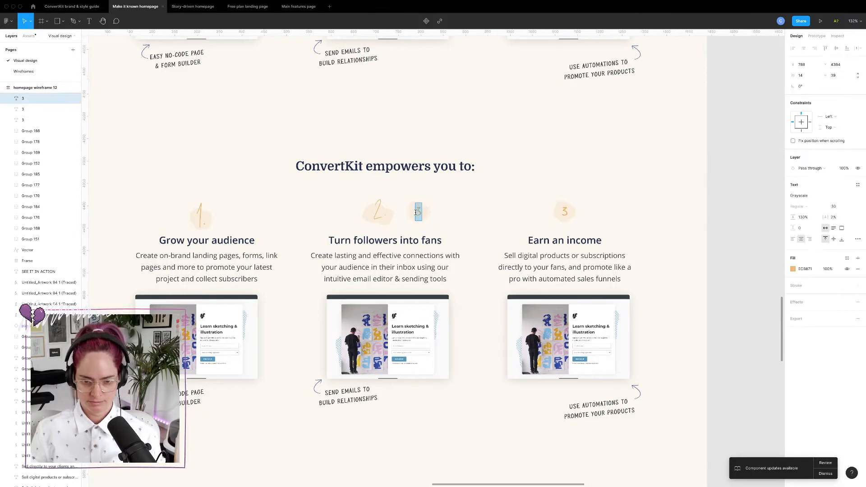
click(463, 216)
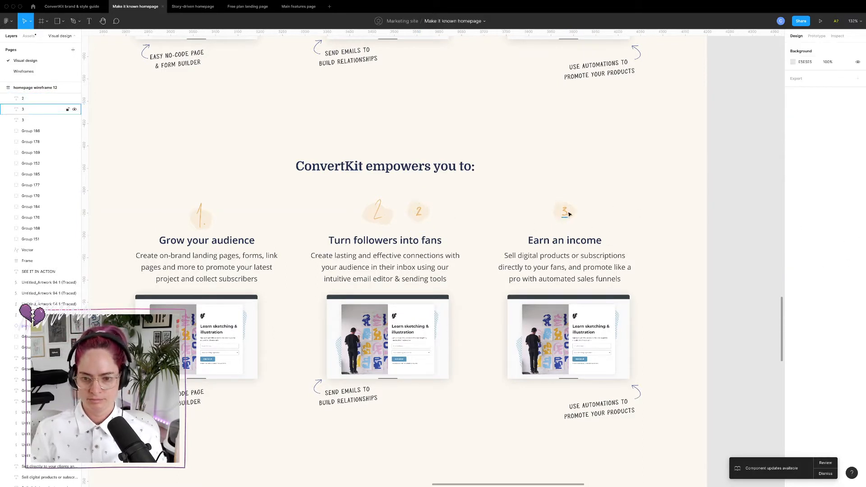
- Place the numeral 3 in front of the new variation's "Earn an income" heading and enlarge its blob to about 311 px wide behind the column's screenshot
drag(567, 214, 520, 242)
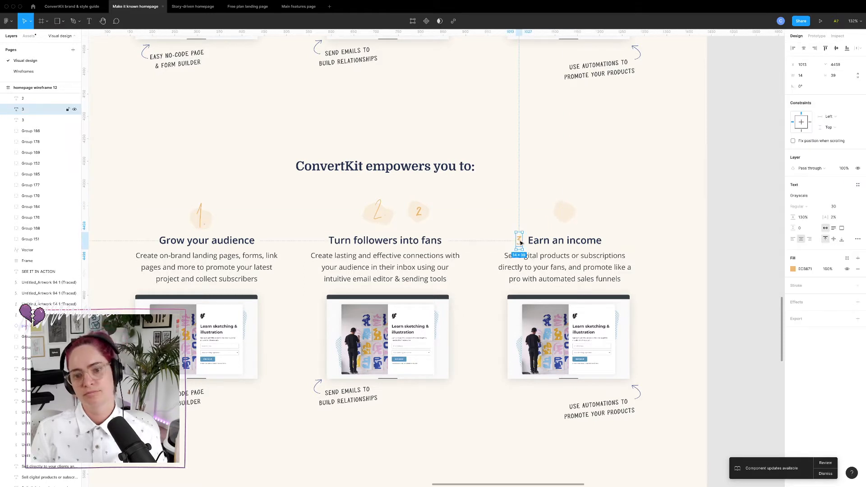
click(568, 215)
drag(575, 223, 681, 319)
drag(665, 257, 617, 301)
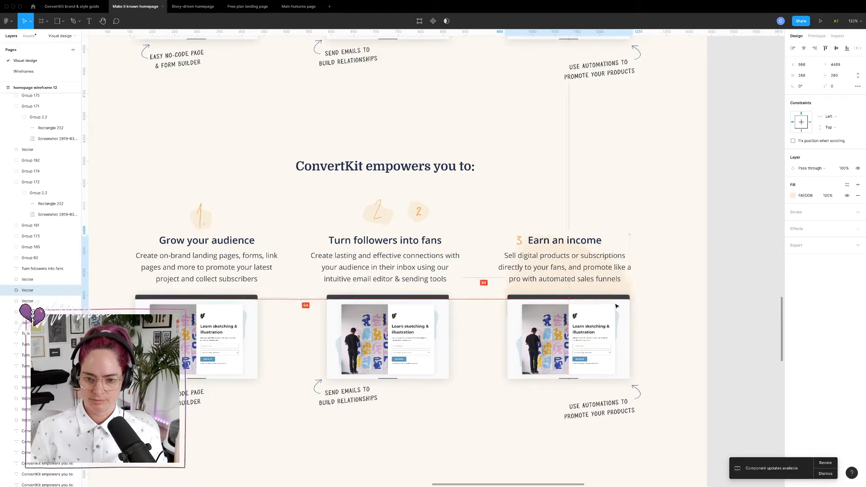
drag(635, 362, 647, 394)
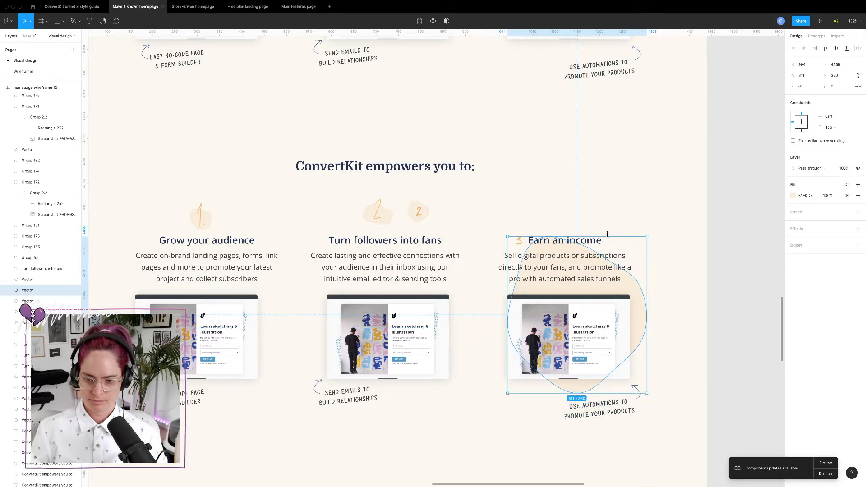
drag(607, 234, 606, 229)
click(656, 197)
scroll(657, 199, down, 5)
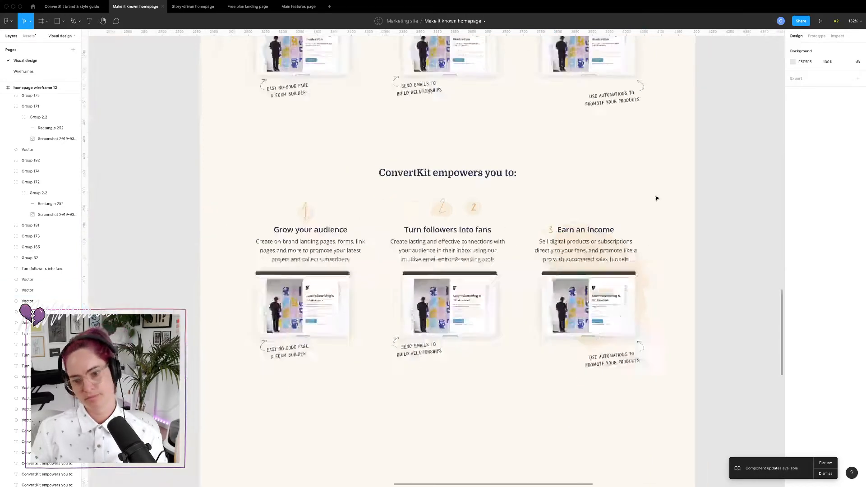
- Delete the hand-drawn 2 and its blob above the new variation's "Turn followers into fans" column
scroll(657, 199, up, 5)
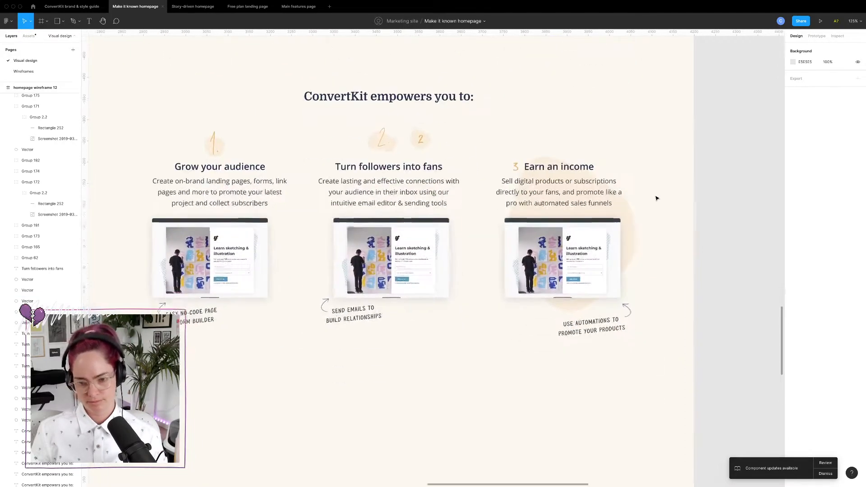
click(632, 219)
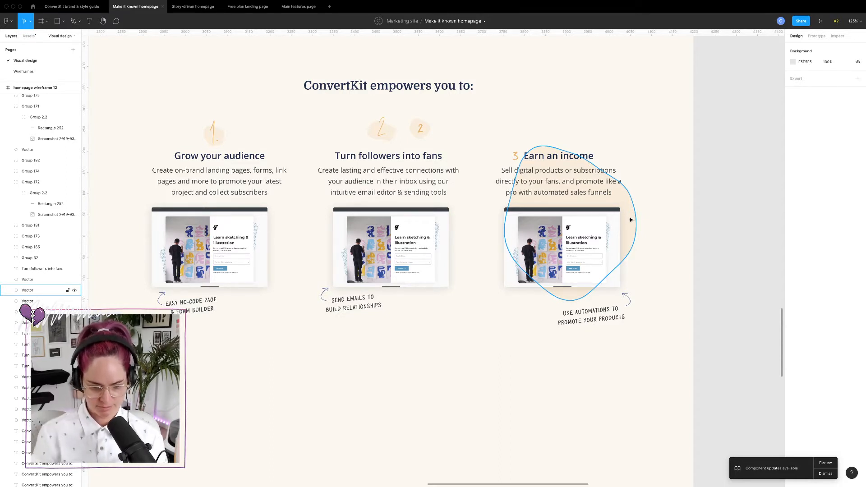
click(597, 143)
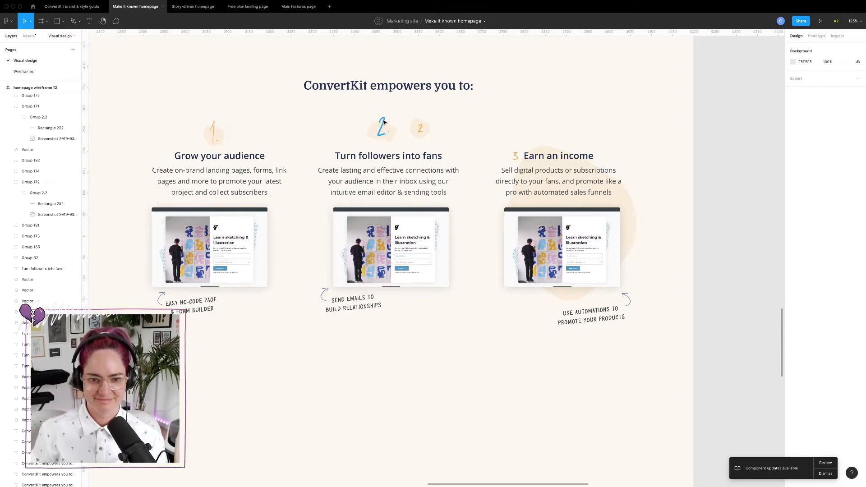
scroll(625, 140, down, 1)
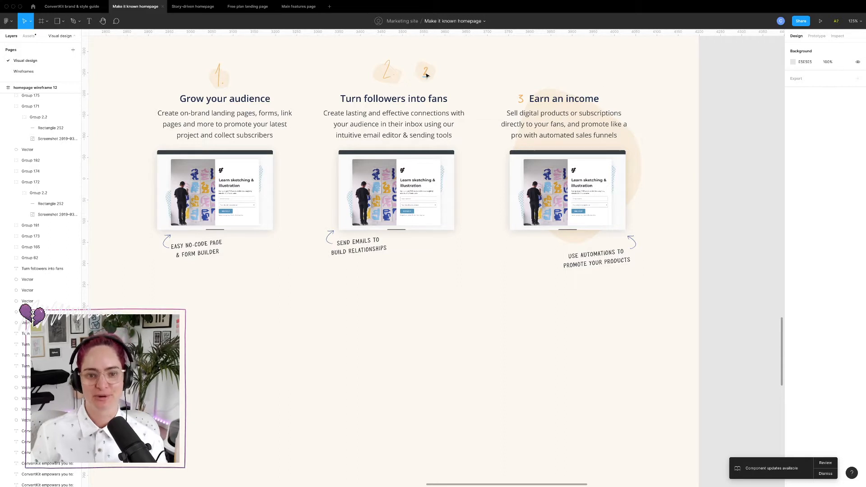
click(391, 71)
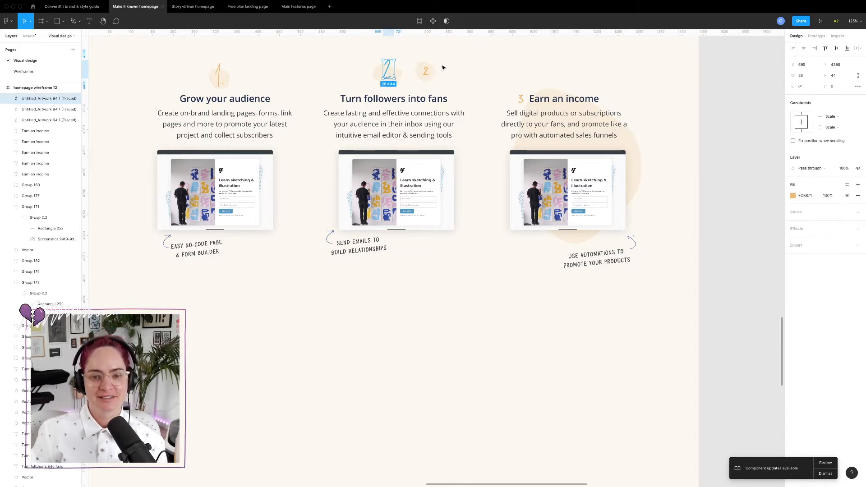
click(427, 73)
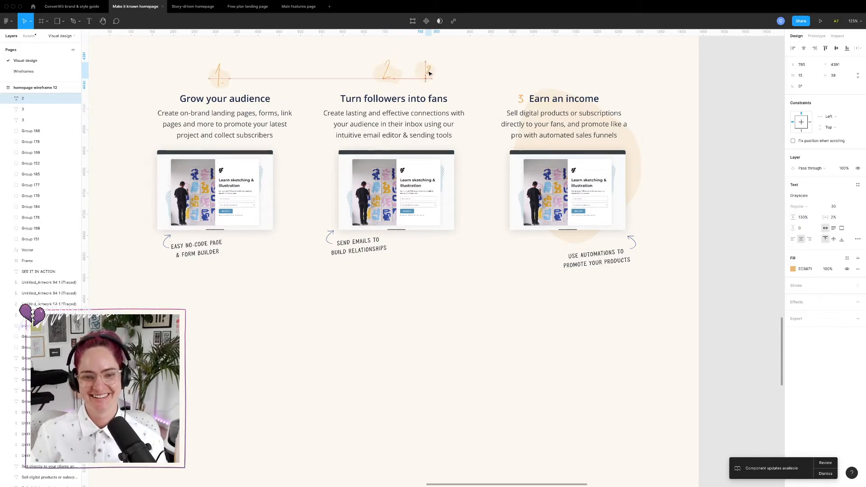
drag(367, 58, 406, 89)
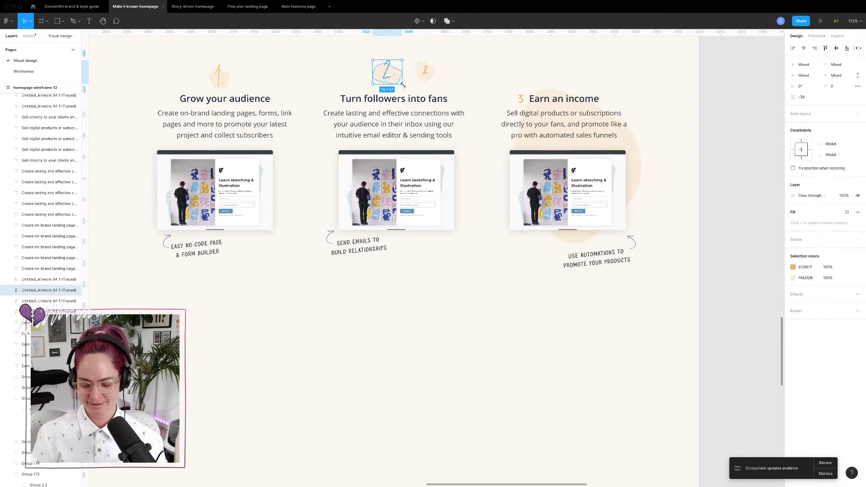
key(Delete)
- Set the typed numeral 2's font size to 40 and move it with its blob above the "Turn followers into fans" heading
click(426, 73)
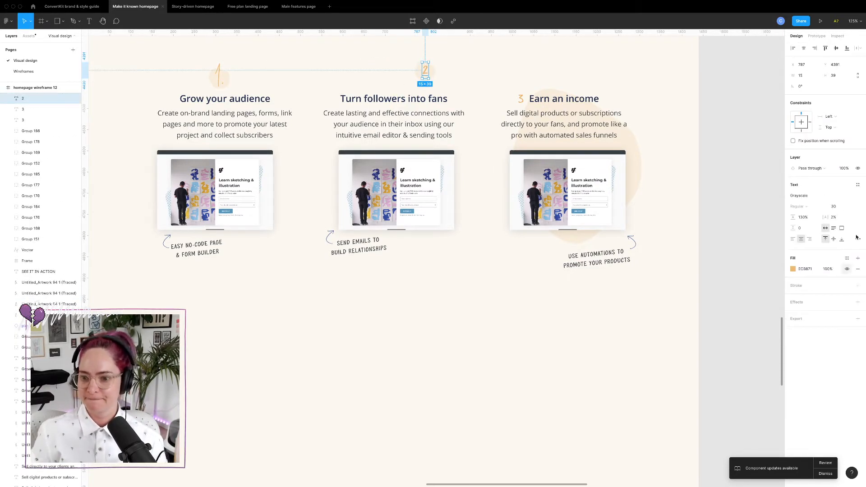
click(838, 208)
text(40)
key(Return)
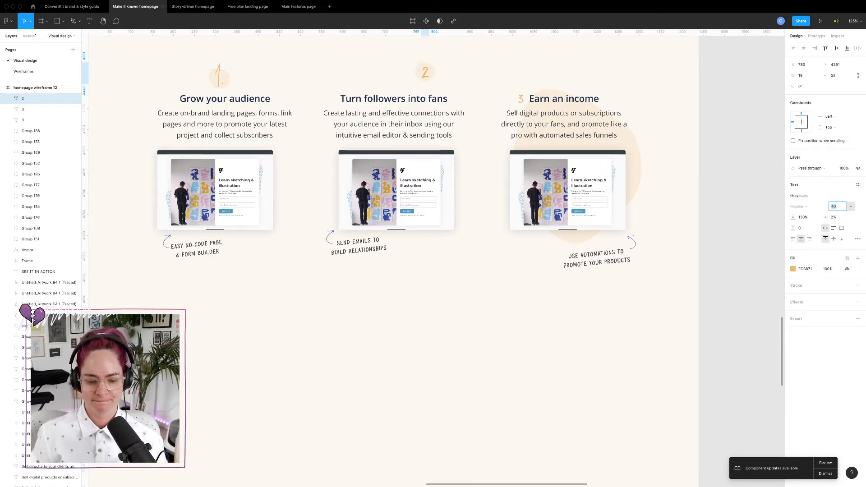
click(427, 72)
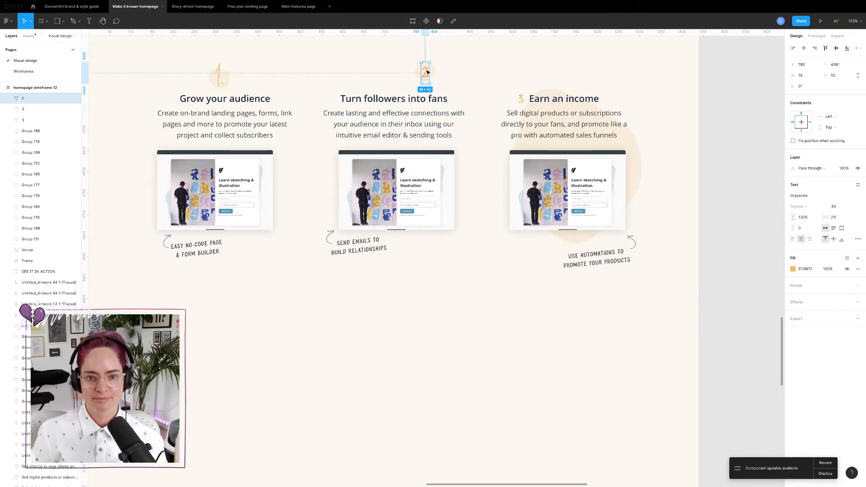
drag(428, 72, 394, 77)
click(434, 73)
click(466, 78)
- Compare the new variation's numeral 2 and handwritten annotations with the hand-drawn elements on the convertkit.com/musicians page in the browser, and return to the design
scroll(466, 77, up, 5)
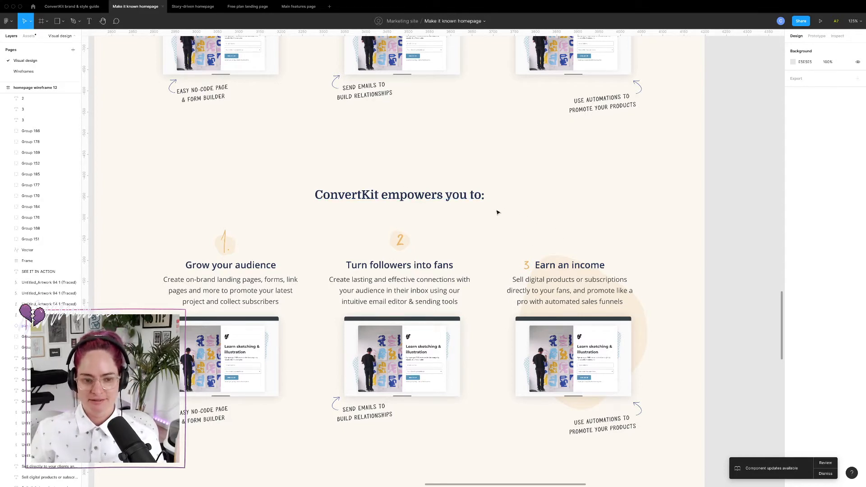
scroll(500, 226, down, 3)
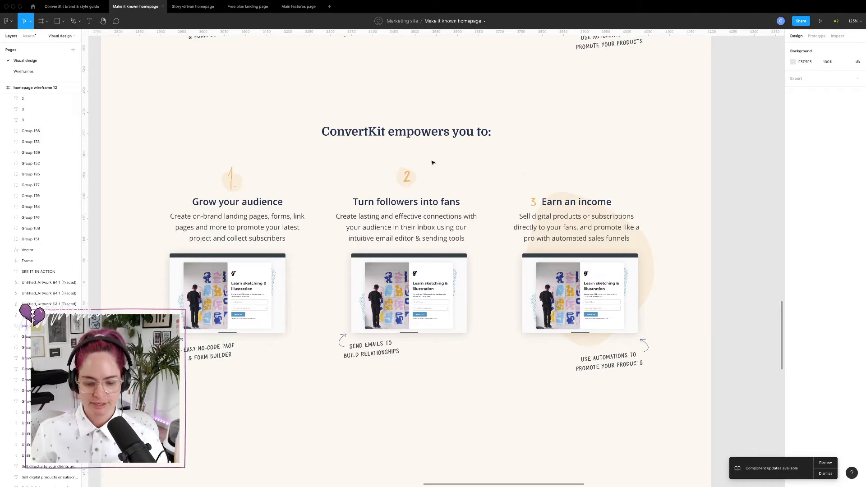
click(409, 177)
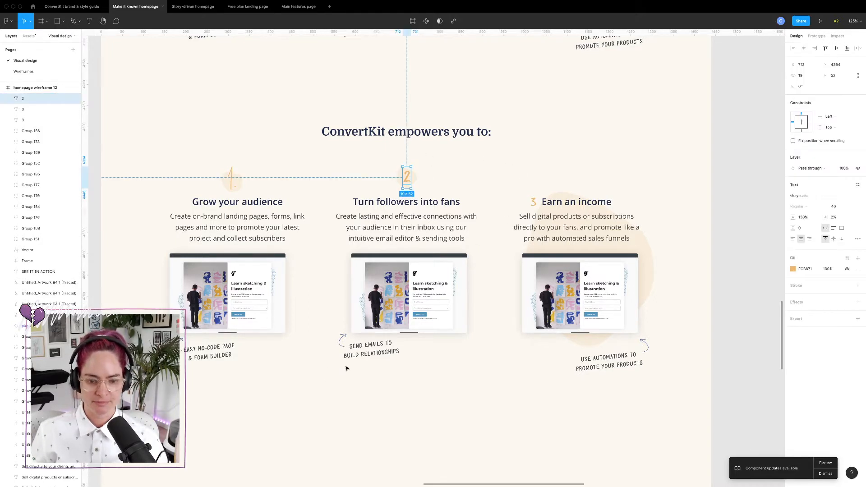
click(368, 354)
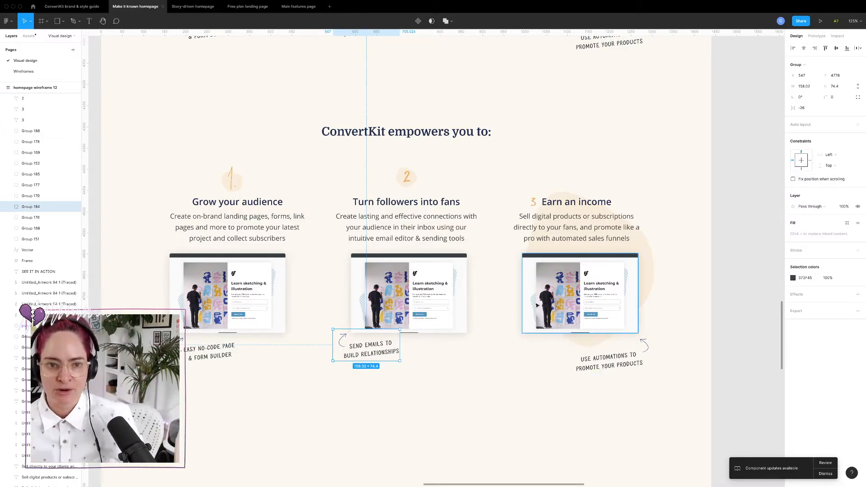
key(ctrl+Left)
scroll(283, 252, down, 3)
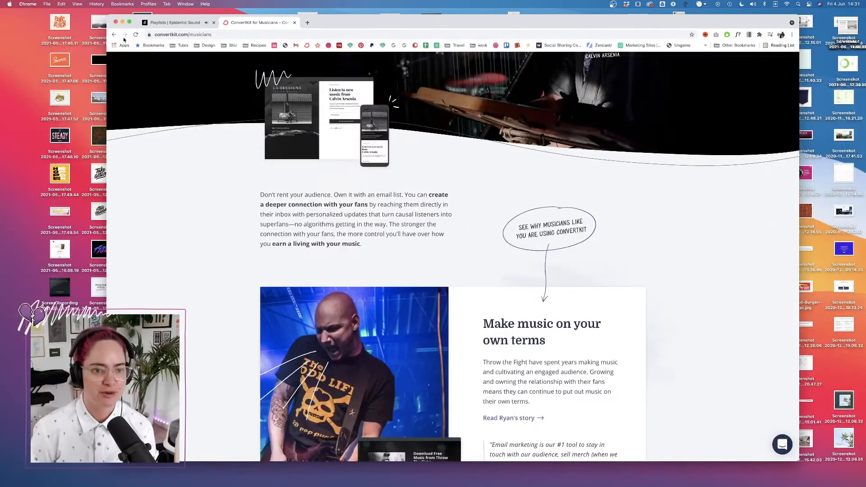
click(135, 34)
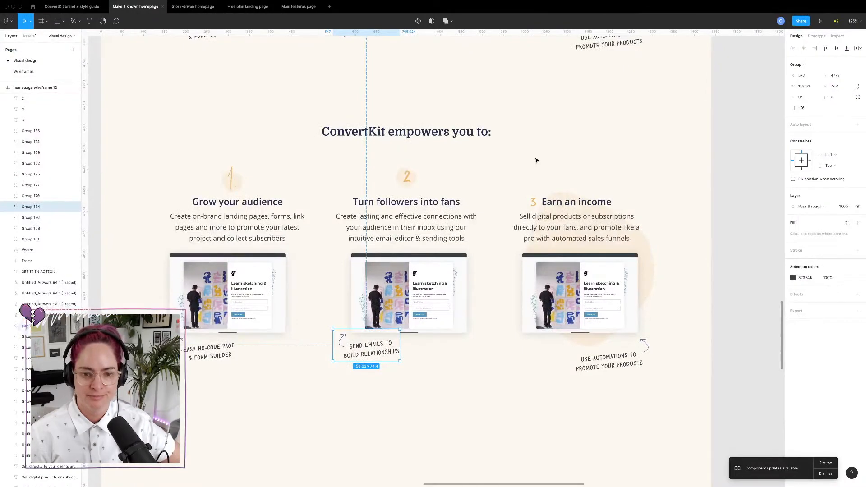
key(Escape)
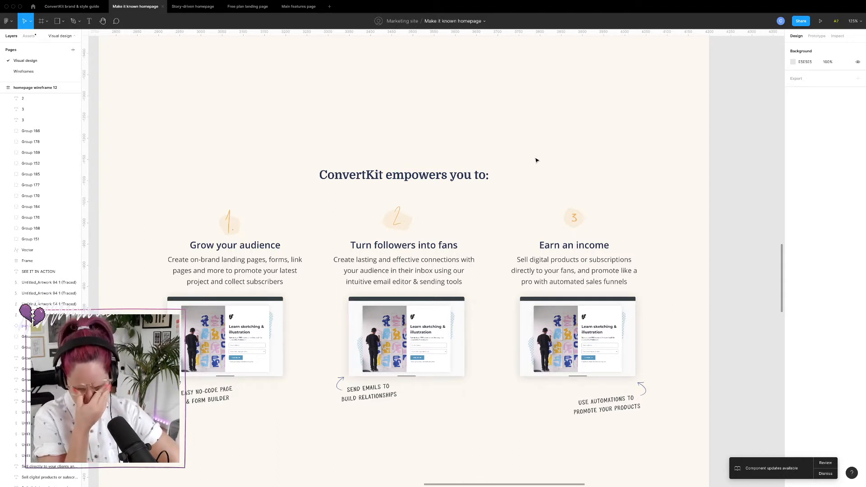
- Compare the stacked "ConvertKit empowers you to:" variations on homepage wireframe 12 with each other and with the numbered list on homepage wireframe 11
scroll(537, 160, up, 10)
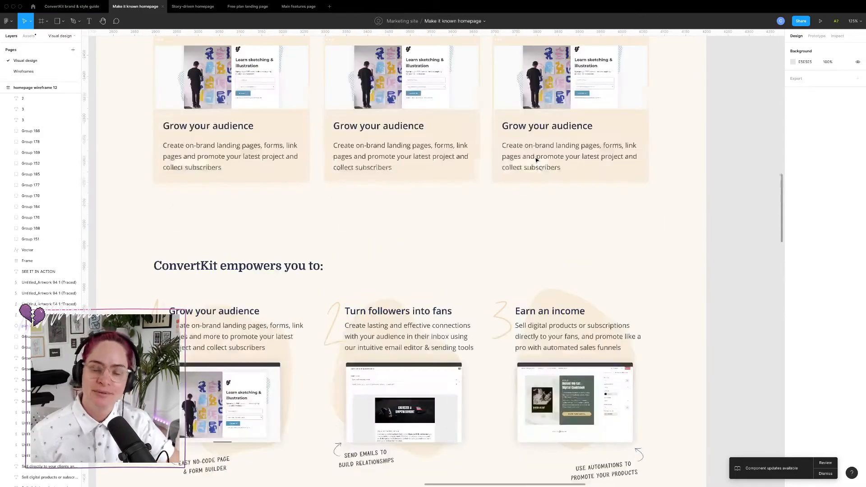
scroll(537, 160, down, 5)
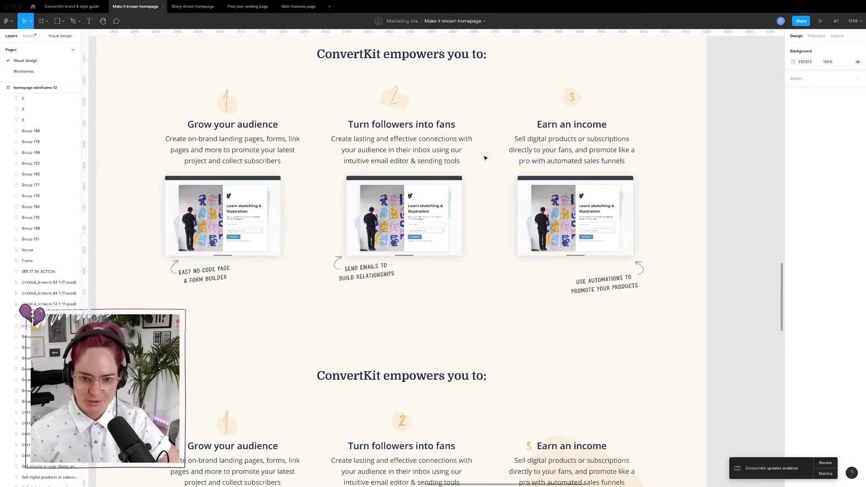
scroll(485, 158, down, 5)
scroll(485, 158, left, 5)
scroll(485, 158, up, 12)
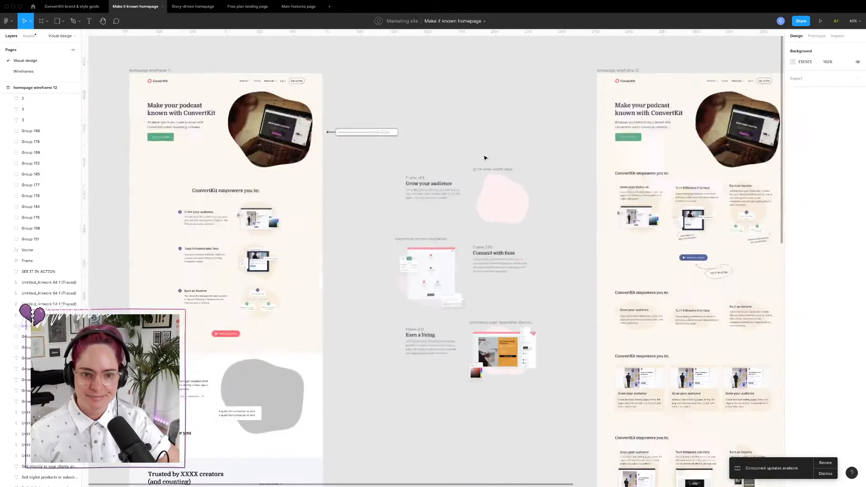
scroll(485, 158, left, 3)
scroll(485, 157, down, 1)
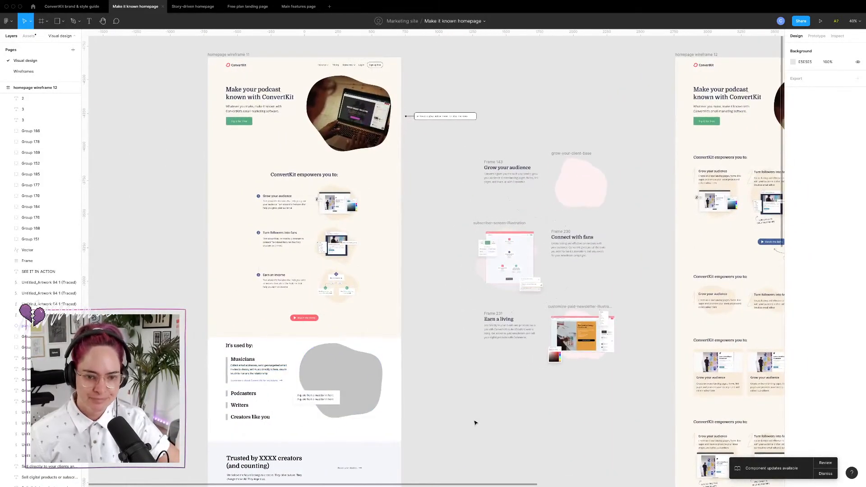
scroll(474, 422, right, 8)
scroll(475, 422, down, 10)
scroll(380, 315, up, 5)
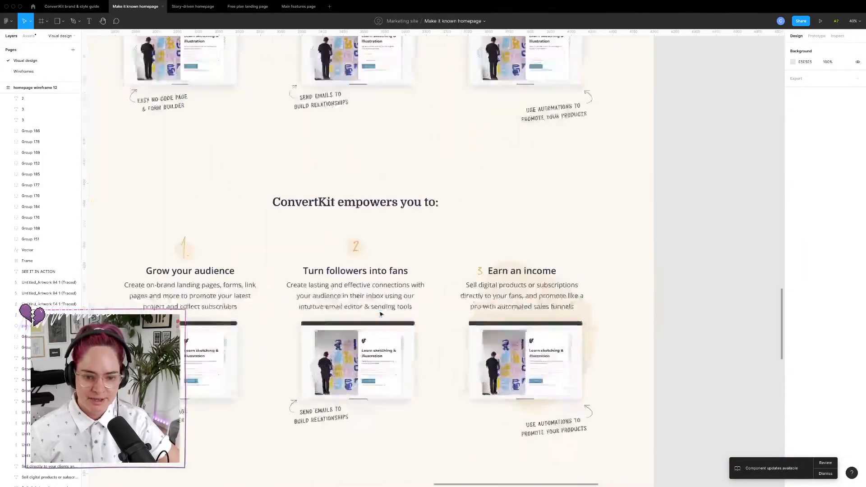
scroll(380, 314, down, 6)
scroll(382, 314, down, 3)
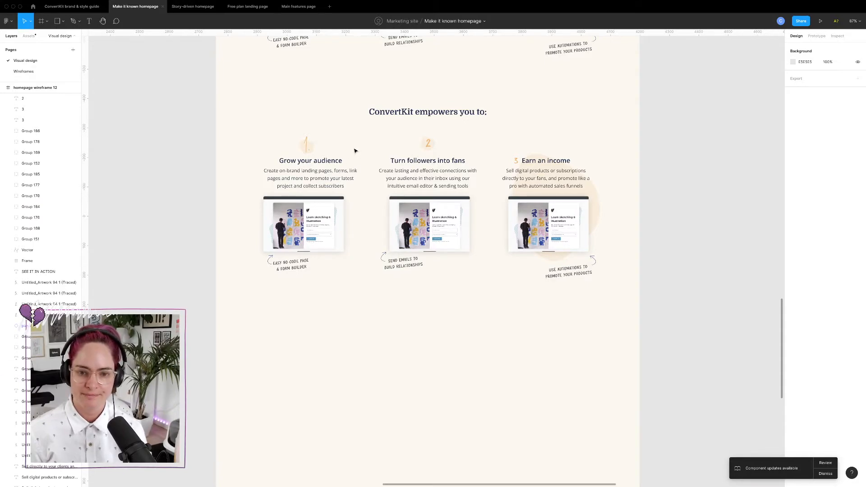
scroll(355, 151, up, 5)
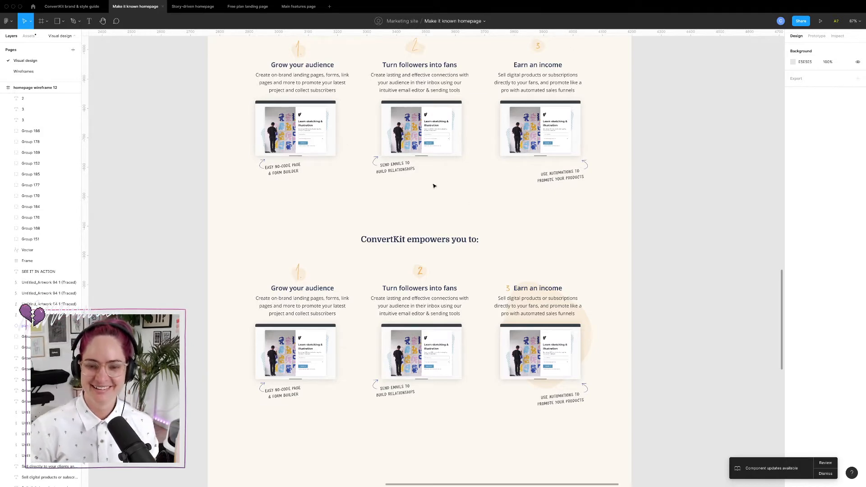
scroll(507, 225, up, 4)
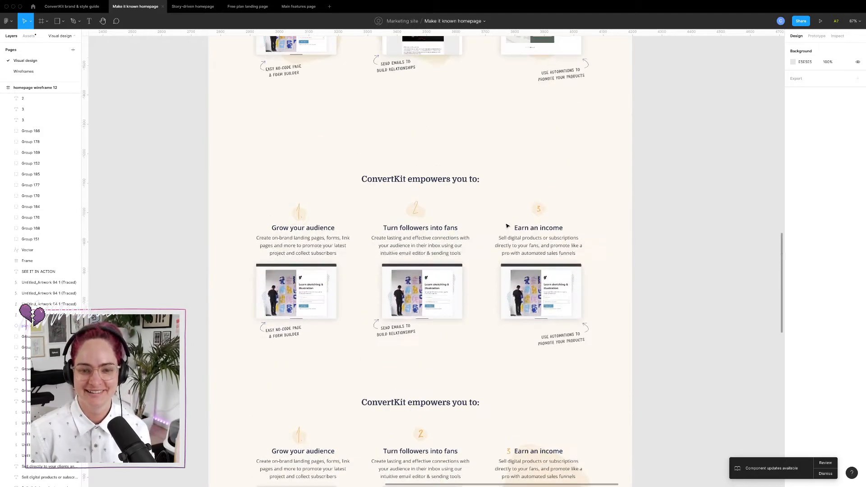
scroll(507, 225, up, 1)
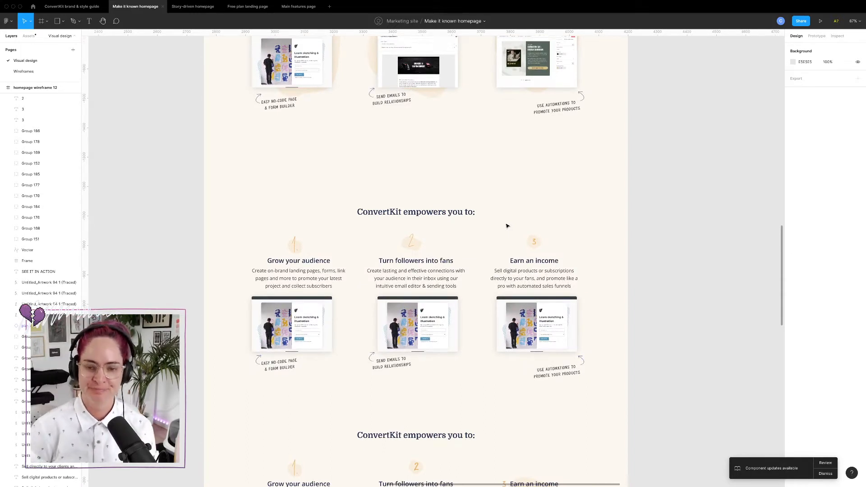
scroll(506, 226, up, 10)
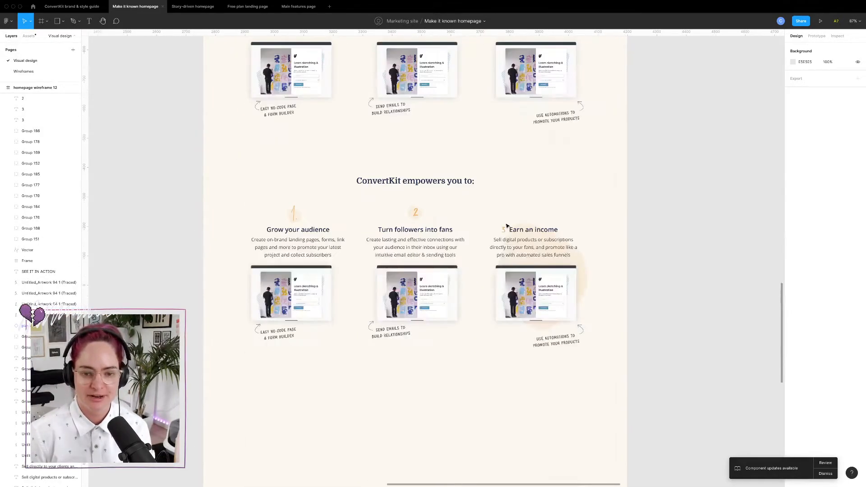
scroll(495, 209, down, 3)
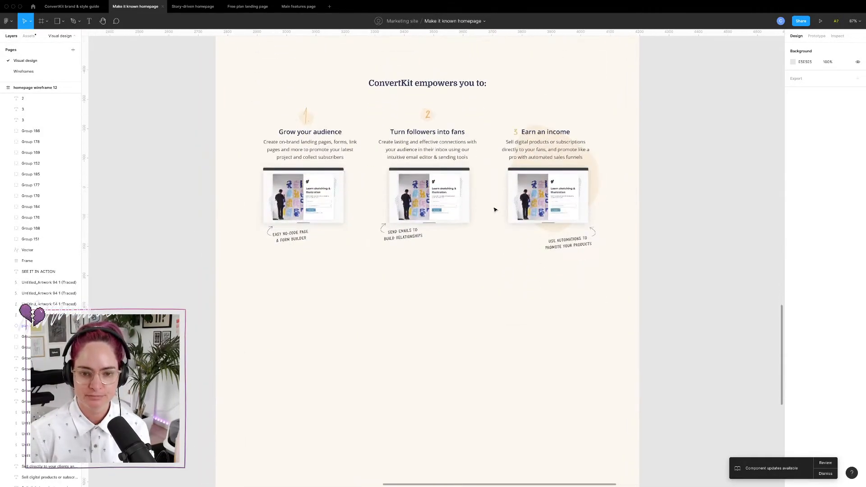
scroll(496, 210, down, 5)
scroll(495, 210, up, 8)
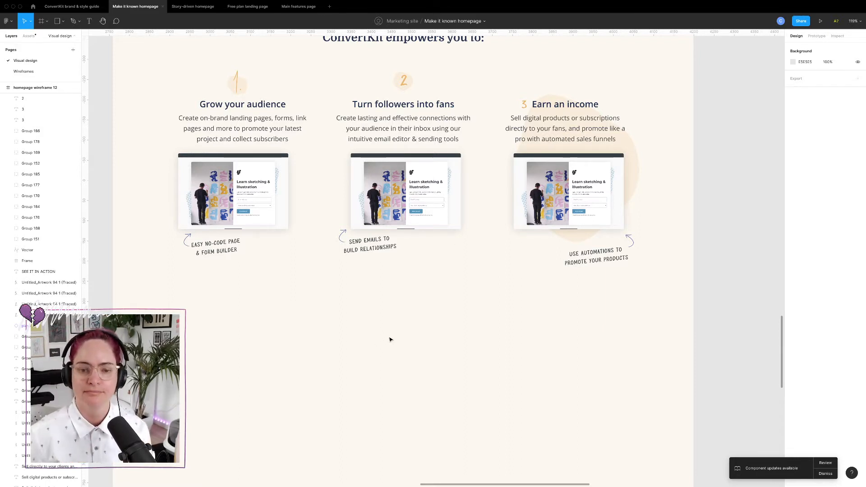
- Select all elements of the "It's used by:" section on homepage wireframe 11
scroll(391, 339, down, 5)
scroll(390, 339, left, 15)
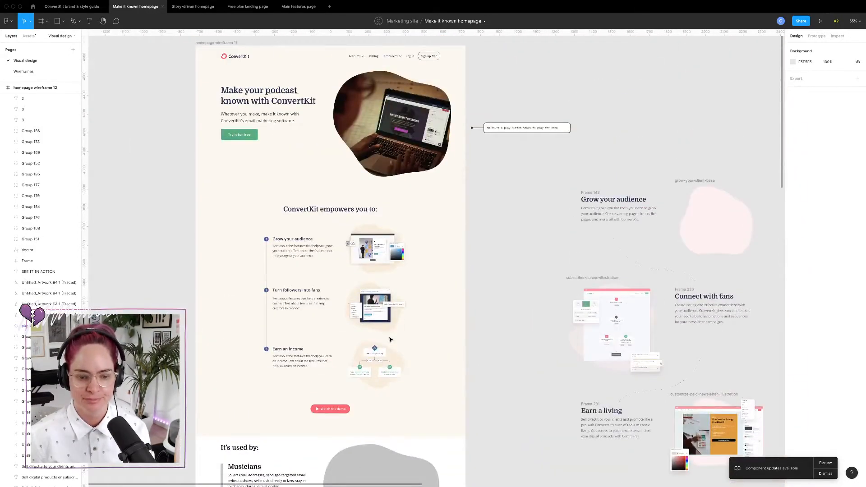
scroll(391, 339, right, 1)
scroll(391, 340, down, 5)
scroll(391, 339, right, 4)
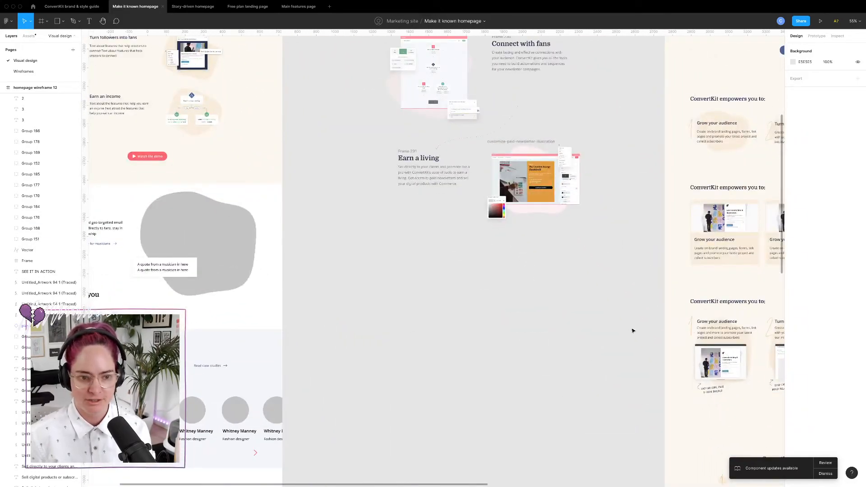
scroll(624, 329, down, 5)
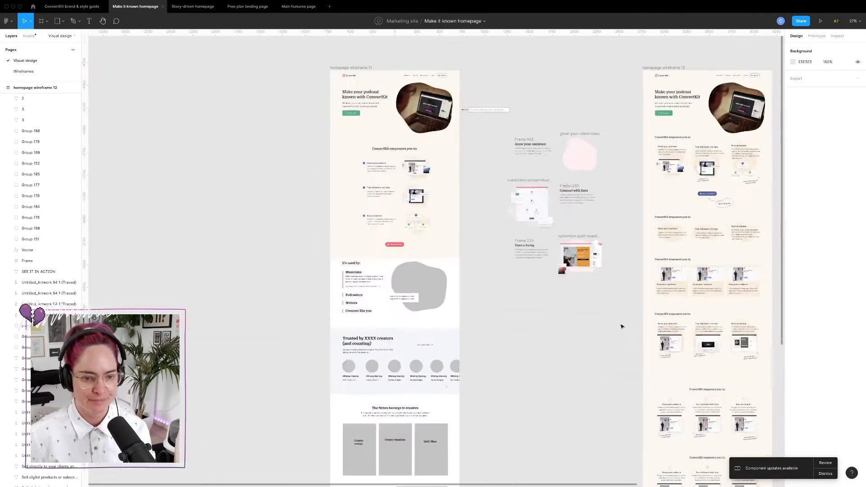
click(338, 264)
key(Return)
- Shorten the cream background rectangle of homepage wireframe 12 so it ends just below the last "ConvertKit empowers you to:" variation
scroll(598, 364, down, 10)
scroll(599, 364, right, 10)
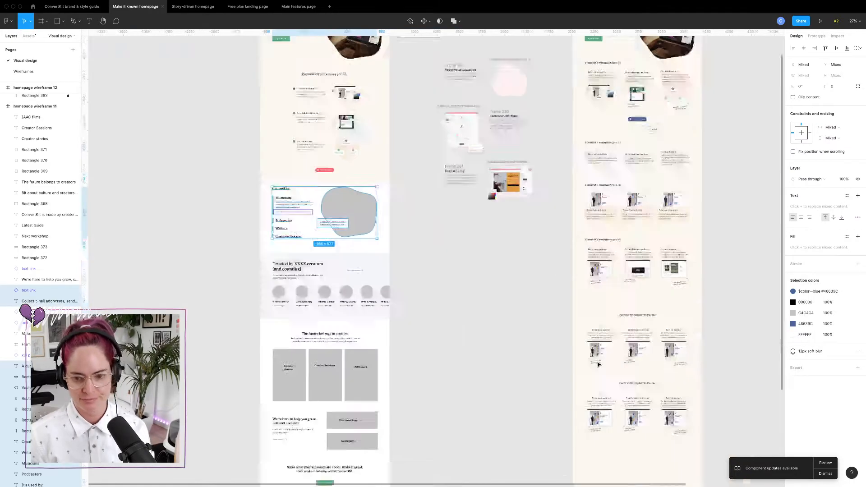
scroll(599, 365, left, 3)
click(373, 277)
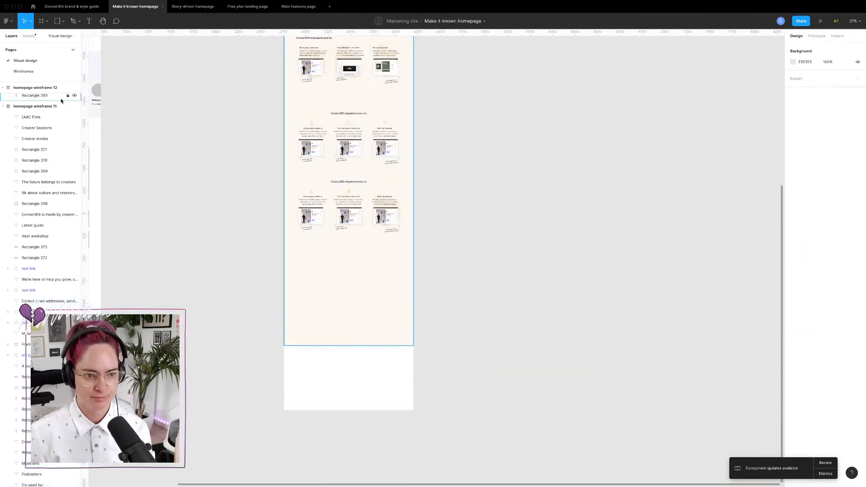
click(368, 346)
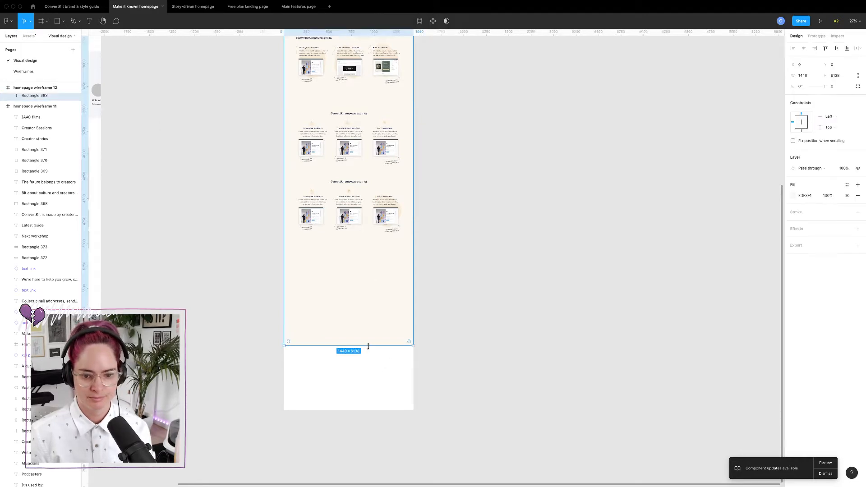
drag(368, 347, 376, 244)
click(358, 292)
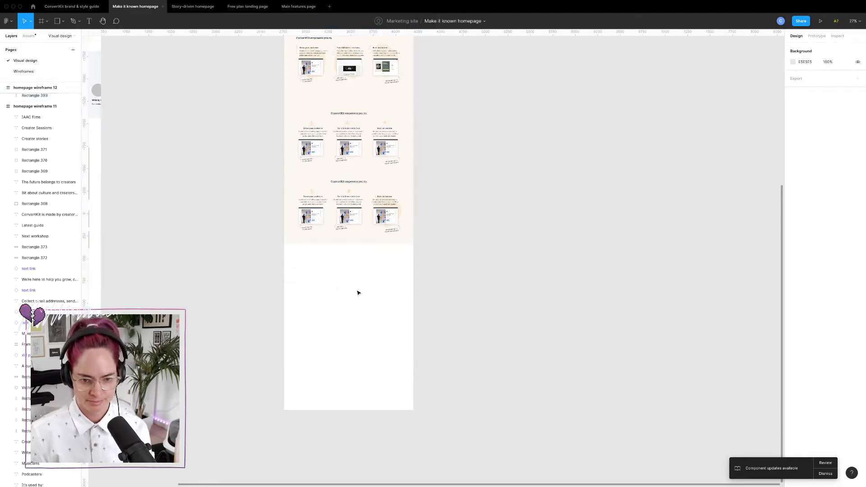
- Copy the "It's used by:" section from wireframe 11 into wireframe 12's white area and position it below the cream background against the layout grid
key(ctrl+v)
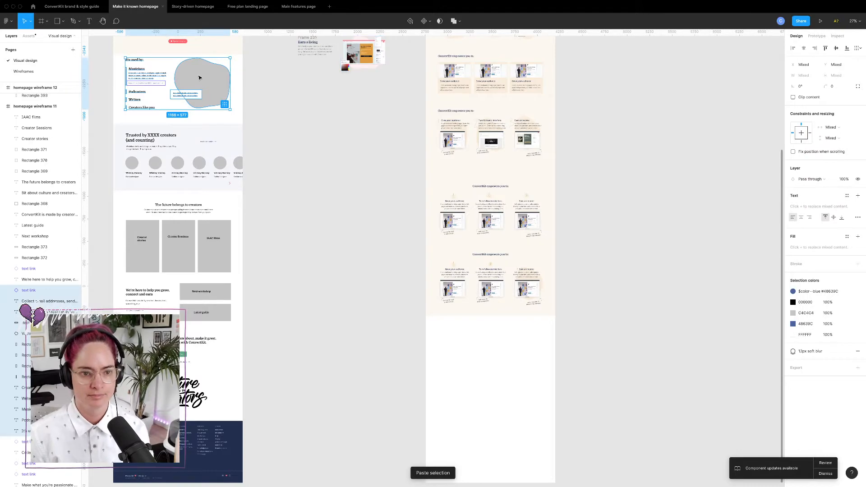
drag(504, 365, 513, 356)
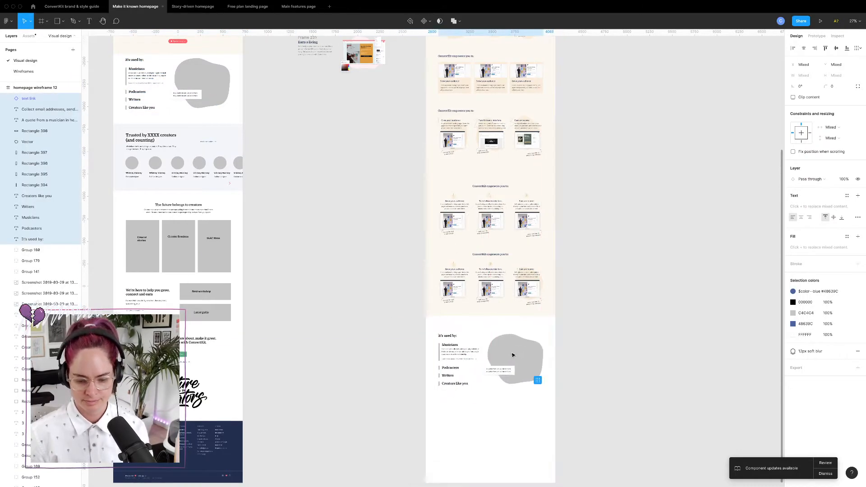
key(ctrl+g)
scroll(513, 355, up, 5)
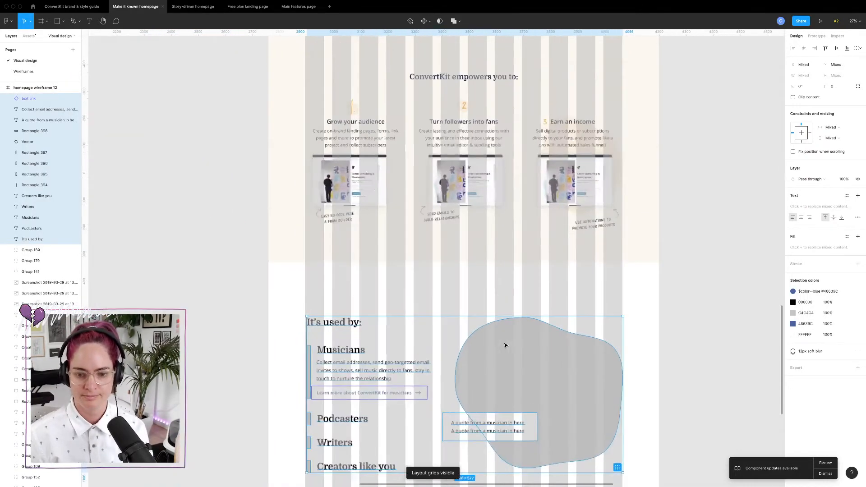
drag(506, 345, 508, 322)
click(704, 331)
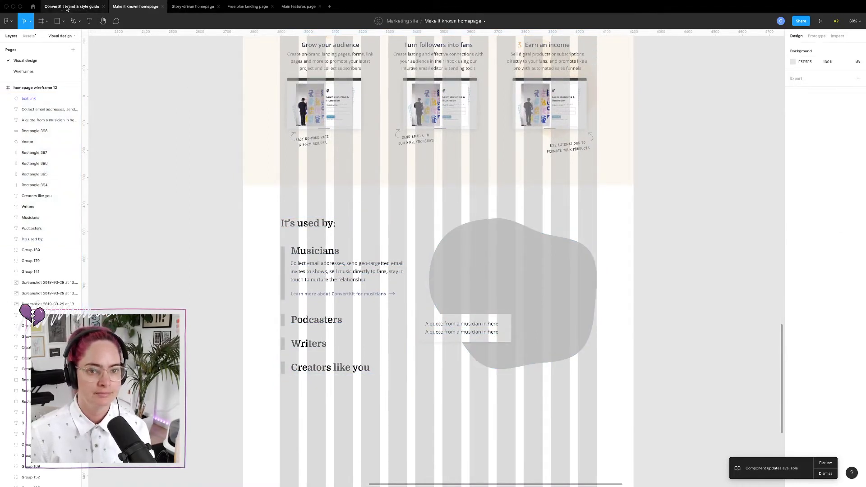
- Search the team's files for "industry" and open the Industry page template file
click(33, 7)
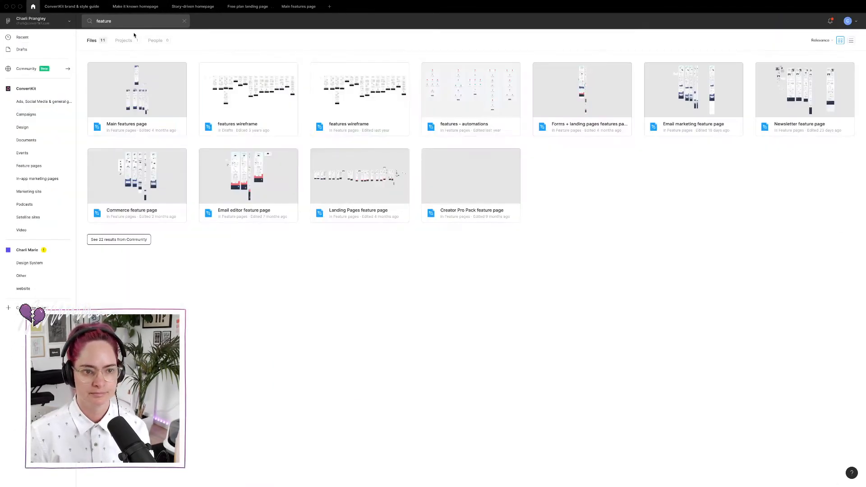
click(120, 23)
text(indust)
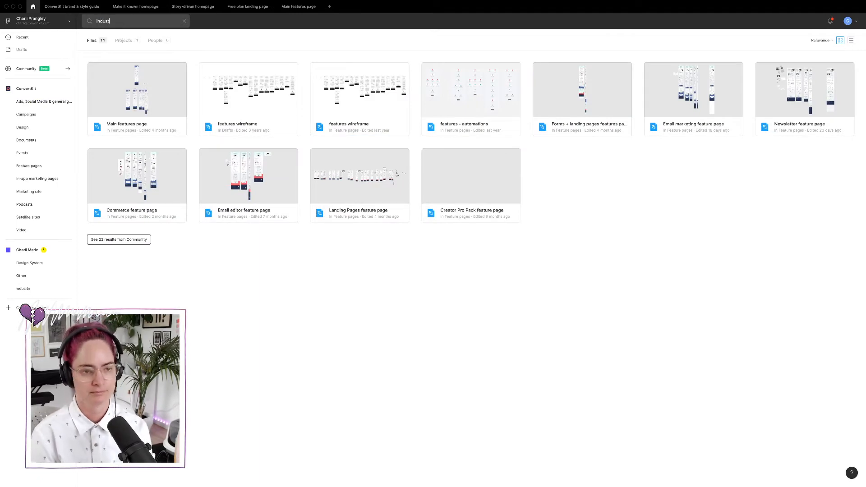
text(ry)
double_click(167, 97)
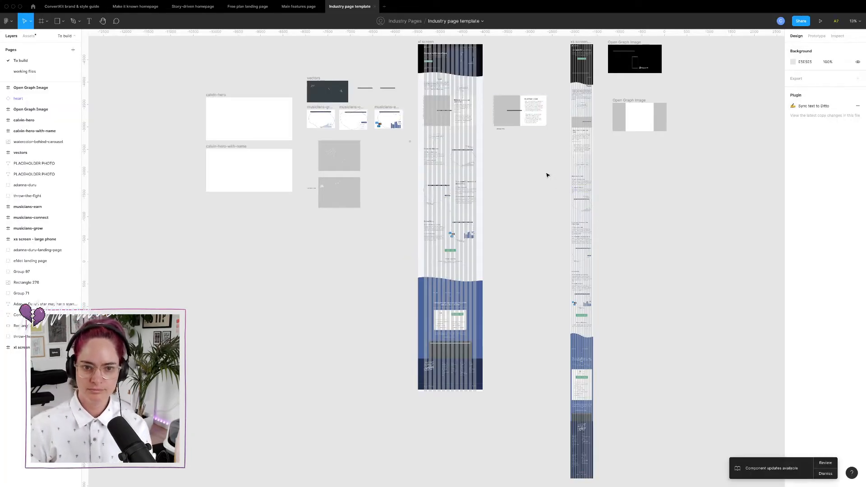
- Copy the image fill of the guitarist photo beside "Make music on your own terms" on the industry page
scroll(495, 130, up, 10)
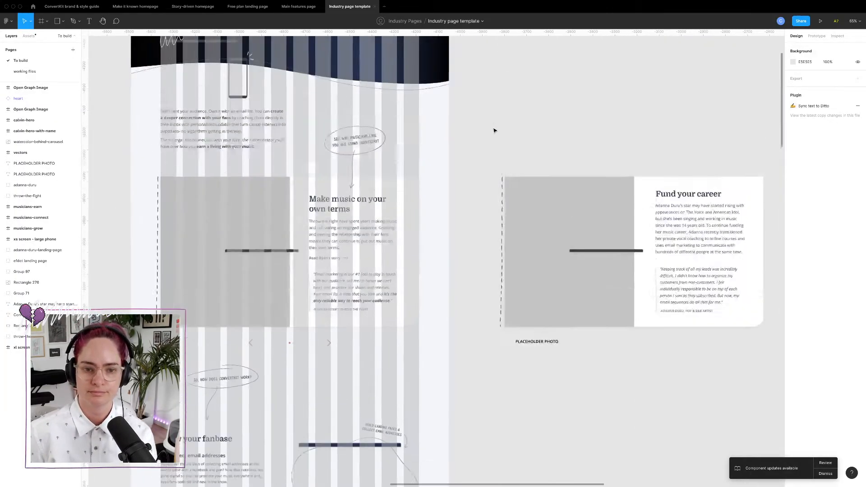
scroll(474, 122, left, 3)
scroll(451, 116, up, 2)
scroll(451, 117, left, 1)
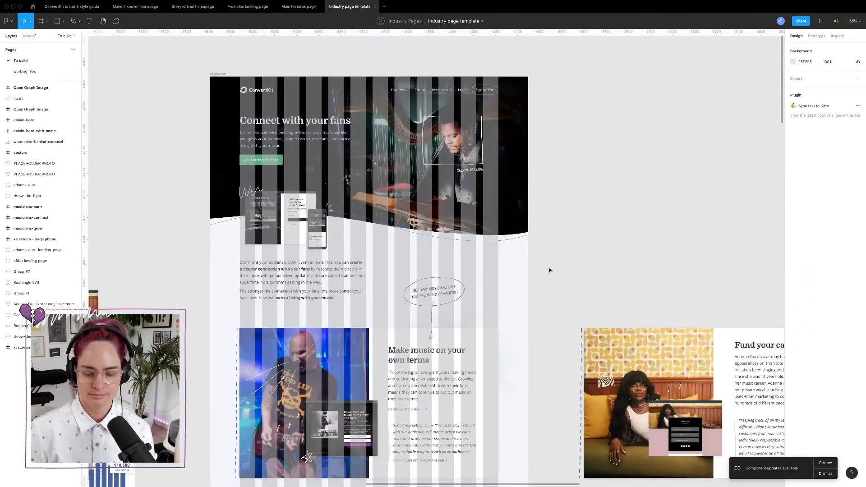
click(343, 336)
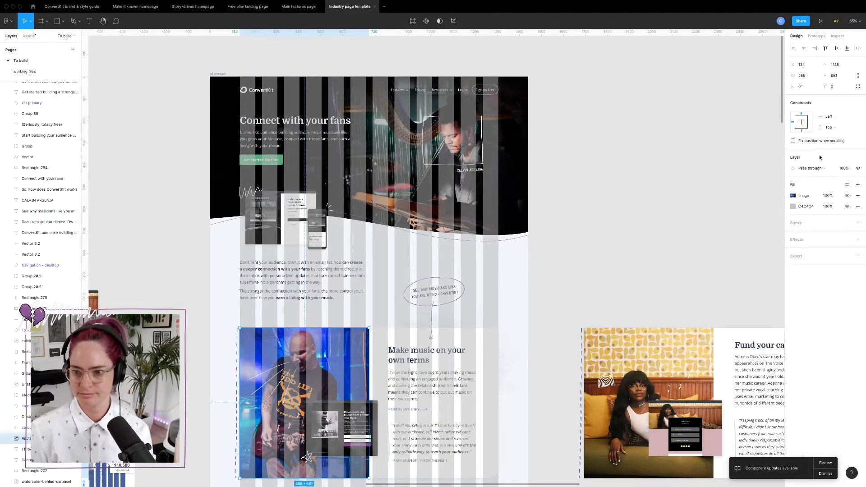
click(786, 199)
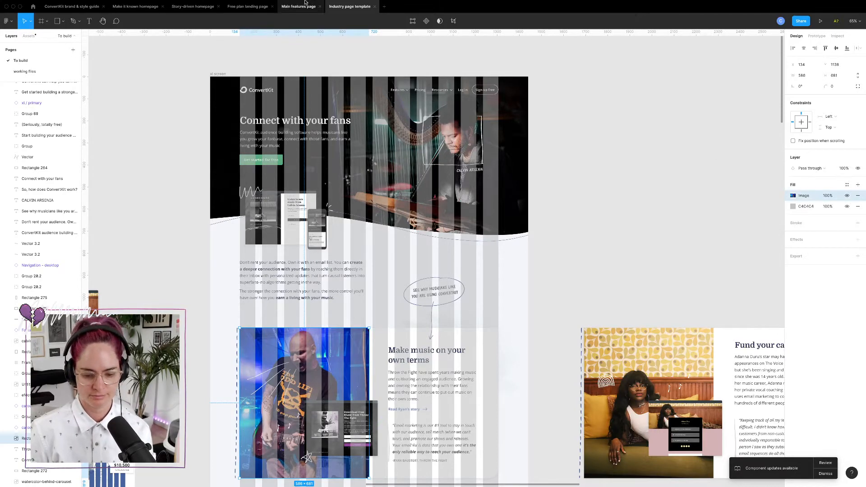
- Paste the guitarist image fill onto the grey blob in the homepage's "It's used by:" section and change its scaling mode to Fill
click(135, 6)
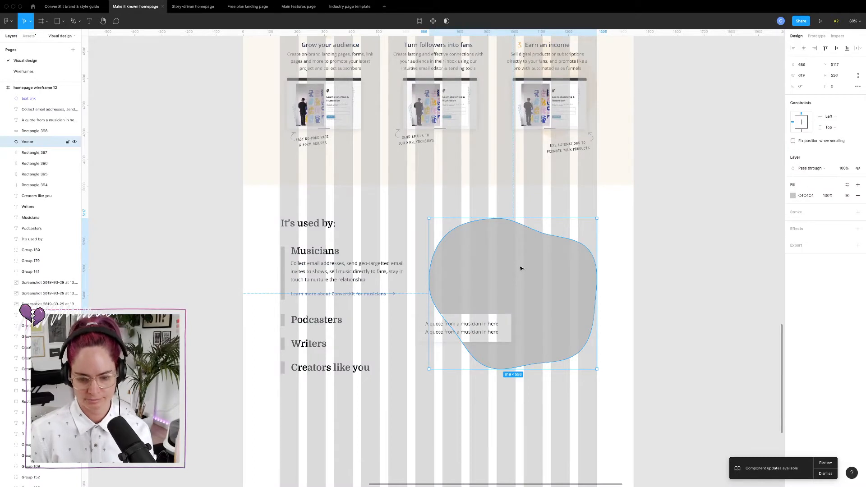
key(super+v)
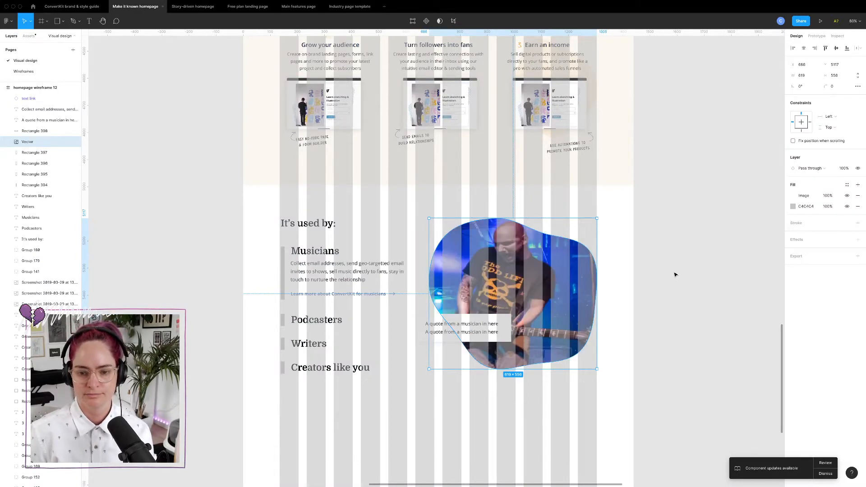
click(793, 196)
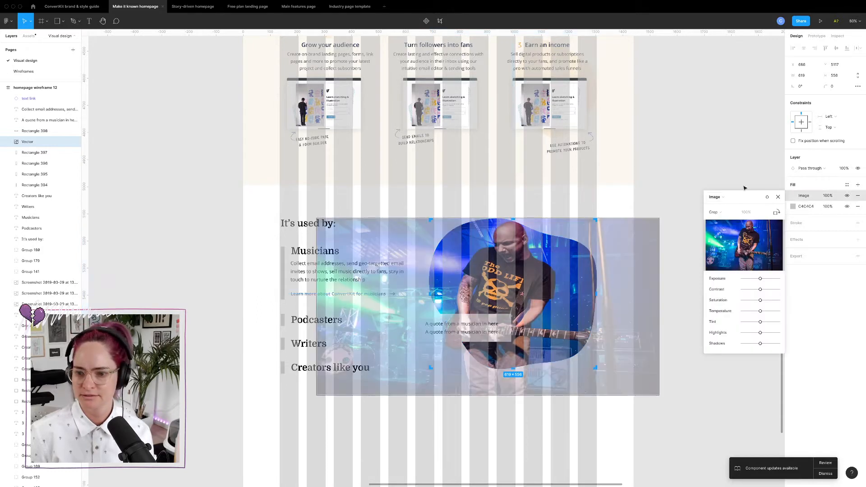
click(718, 214)
click(723, 201)
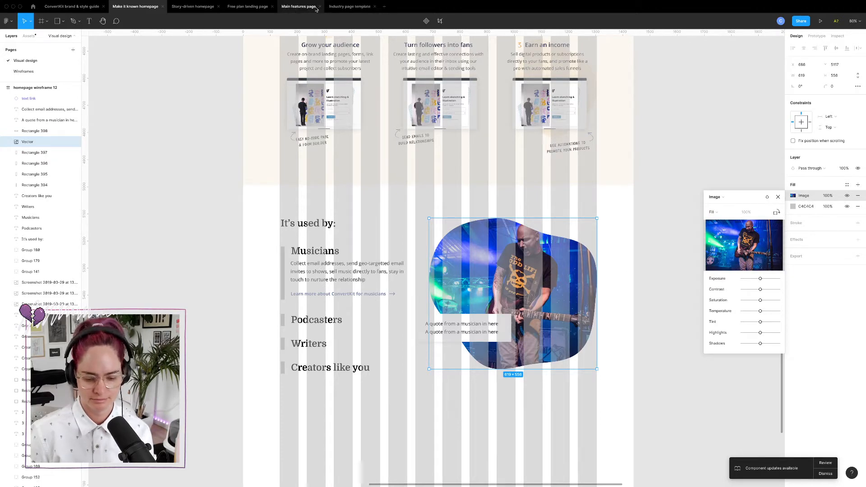
- On the industry page template, replace the missing Open Sans fonts in the "Make music on your own terms" quote with SemiBold and Bold Italic
click(339, 8)
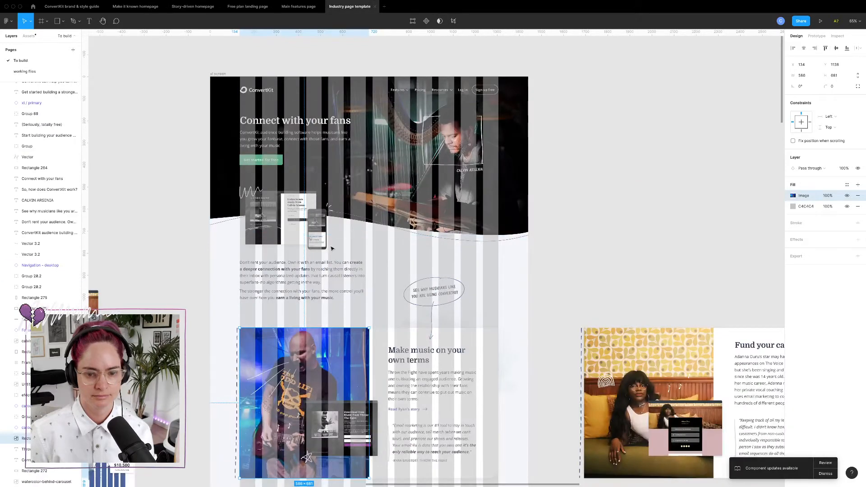
scroll(436, 339, down, 3)
click(436, 339)
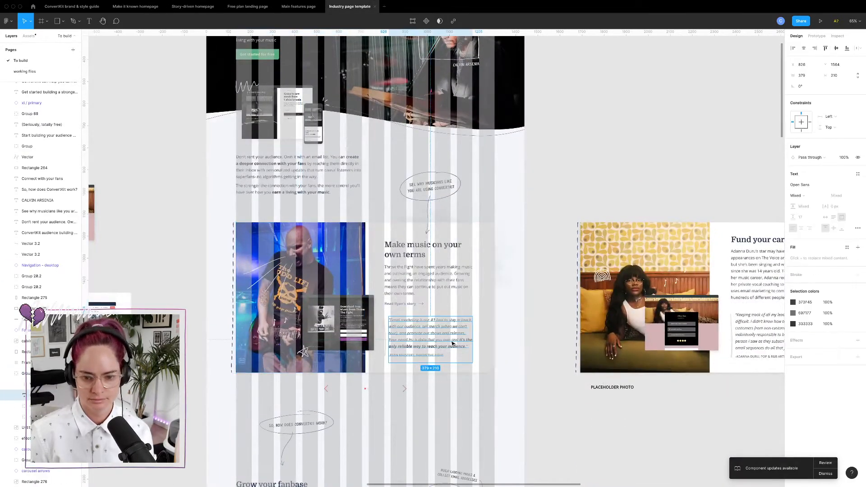
double_click(453, 344)
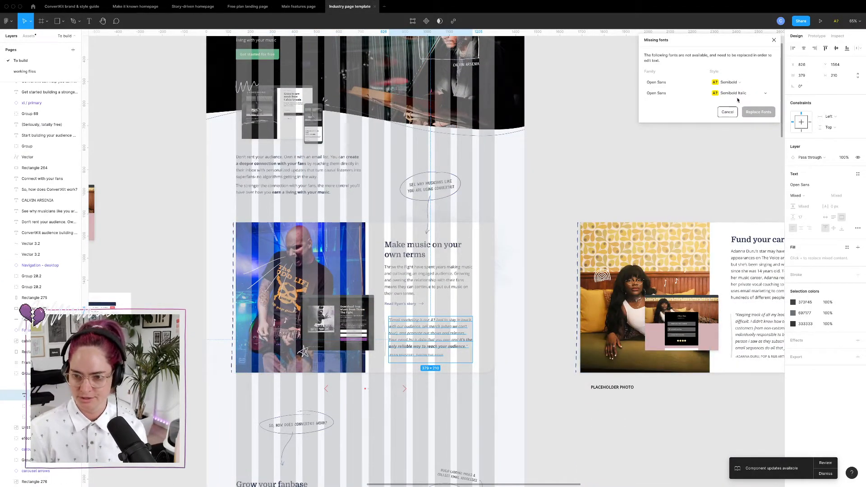
click(753, 82)
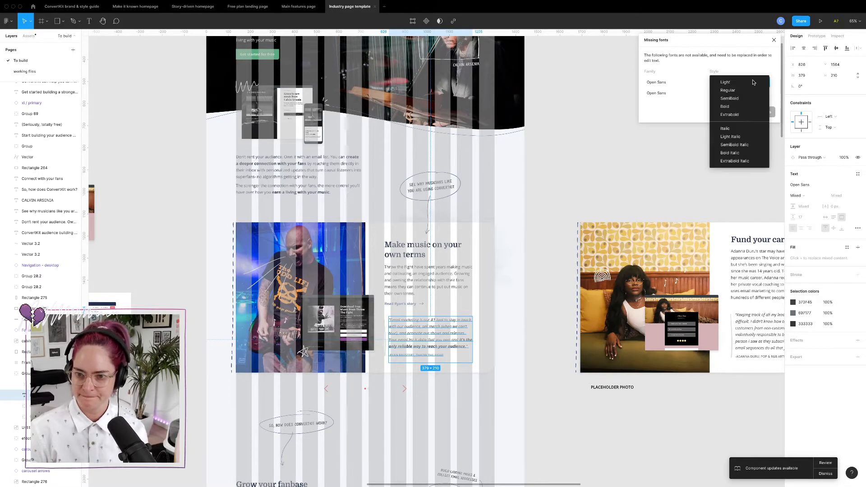
click(760, 96)
click(760, 94)
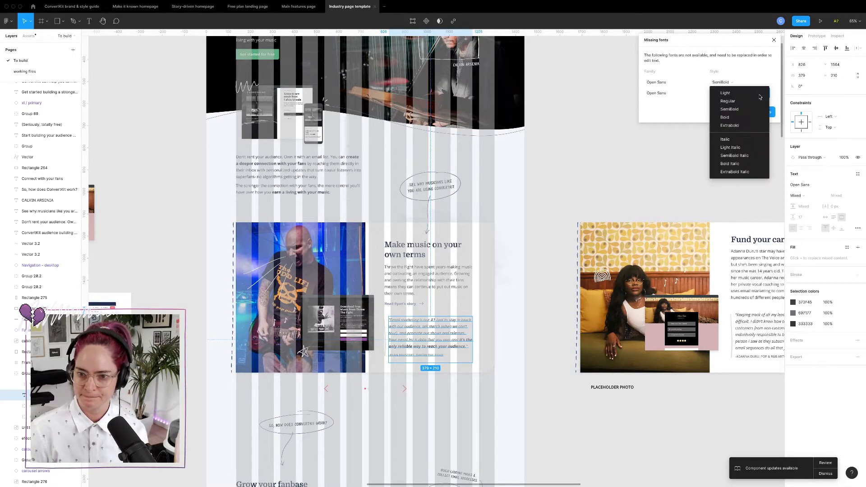
click(745, 164)
click(760, 112)
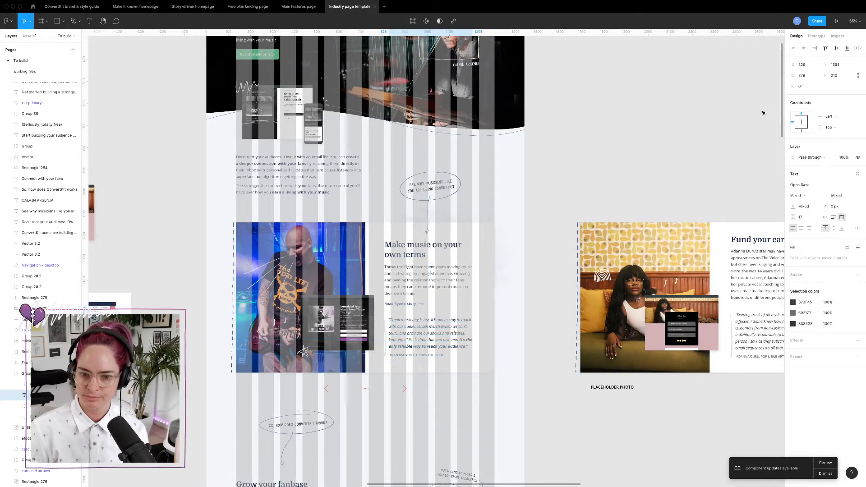
- Copy the "Email marketing is our #1 tool" quote text block and return to the "Make it known" homepage file
double_click(444, 343)
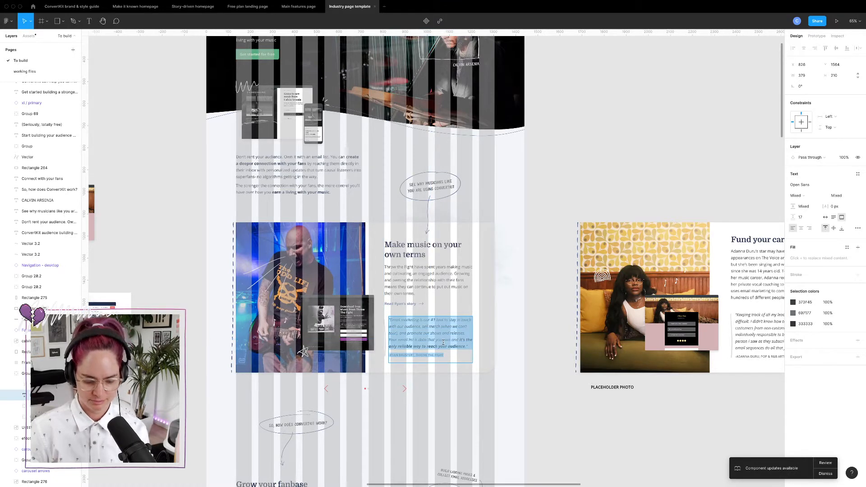
key(Escape)
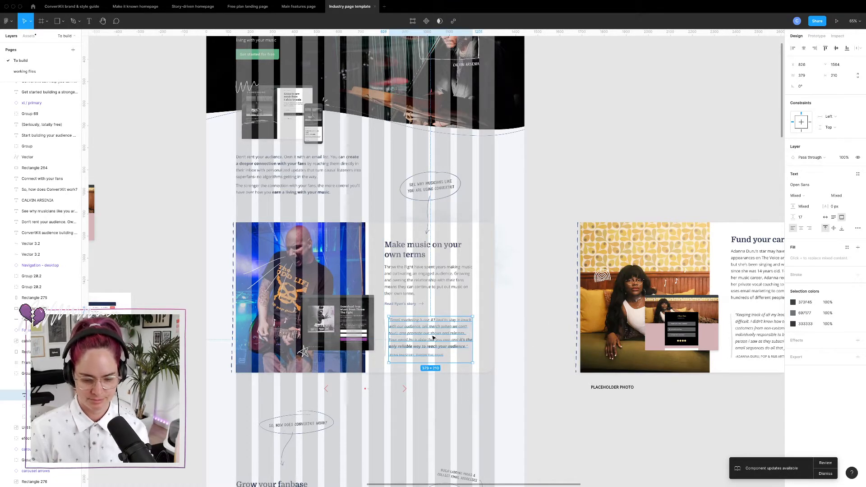
click(135, 6)
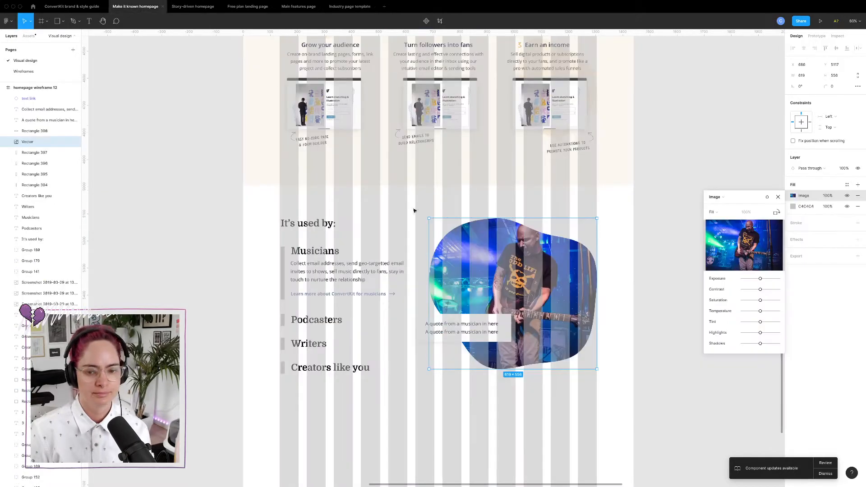
- Delete the placeholder musician quote and extend the white rectangle over the guitarist photo downward to about 230 px high
key(Escape)
click(465, 327)
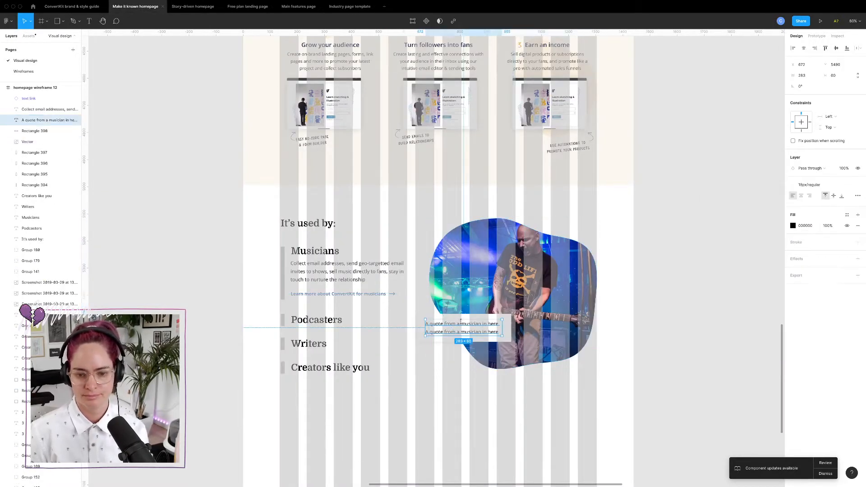
key(Delete)
click(487, 333)
drag(488, 343, 487, 377)
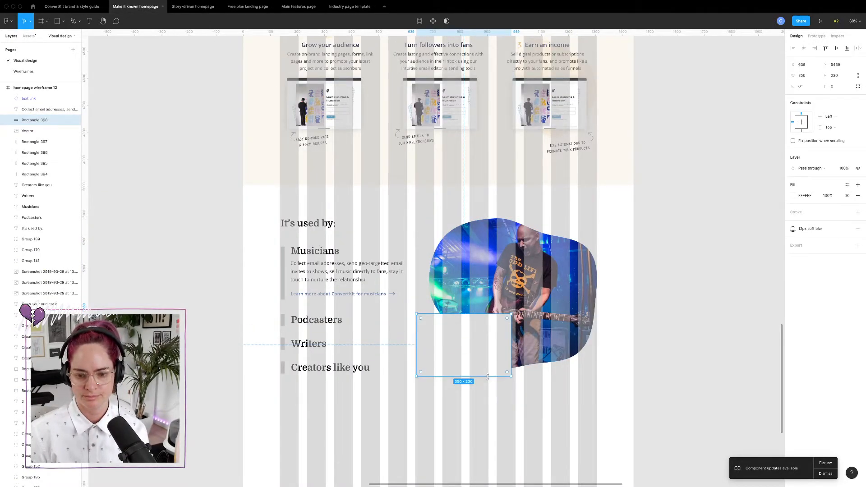
- Paste the copied quote, position it over the white rectangle, and widen the rectangle to about 418 px to fit the text
key(super+v)
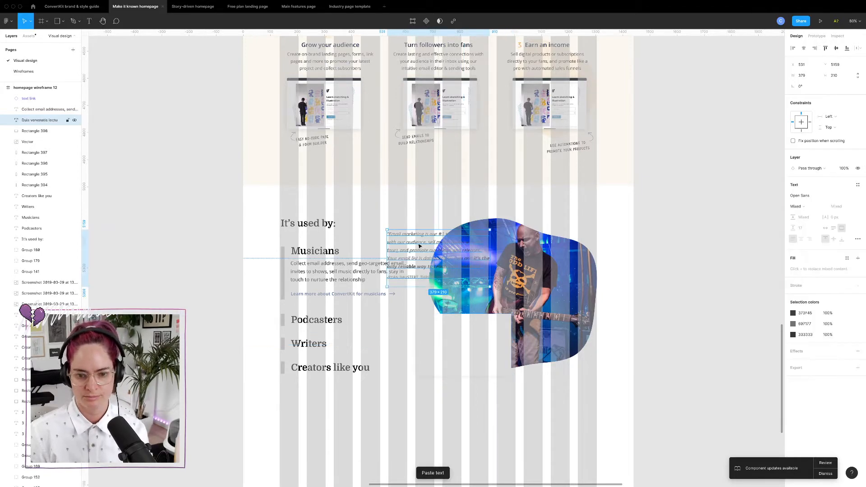
drag(420, 246, 455, 334)
scroll(444, 342, up, 5)
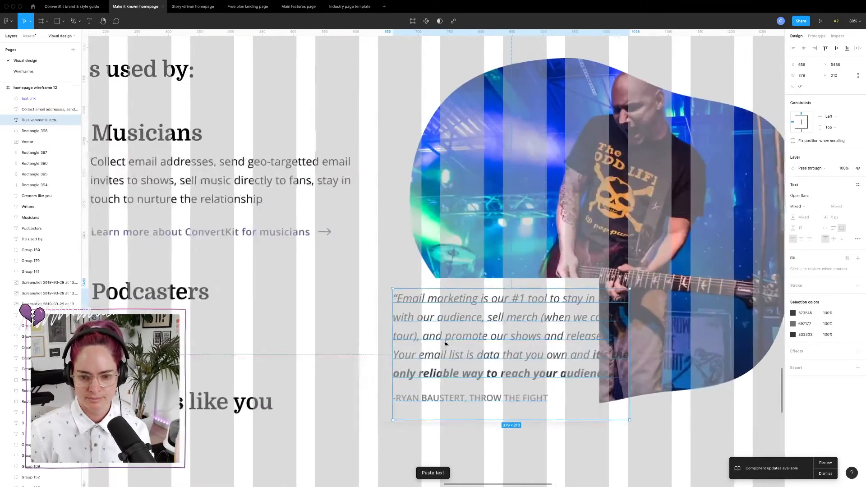
scroll(445, 344, down, 2)
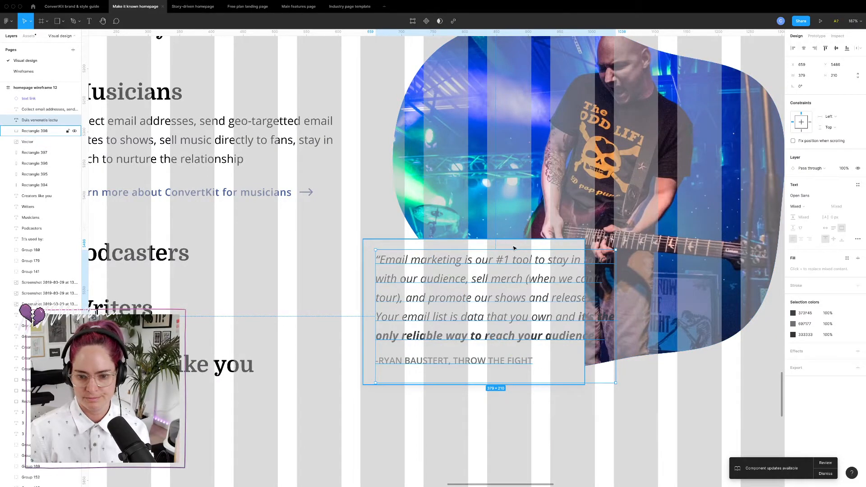
click(582, 246)
drag(586, 245, 629, 255)
- Remove ", sell merch (when we can't tour), and promote our shows and releases" from the pasted quote, keeping the period
click(575, 273)
double_click(575, 273)
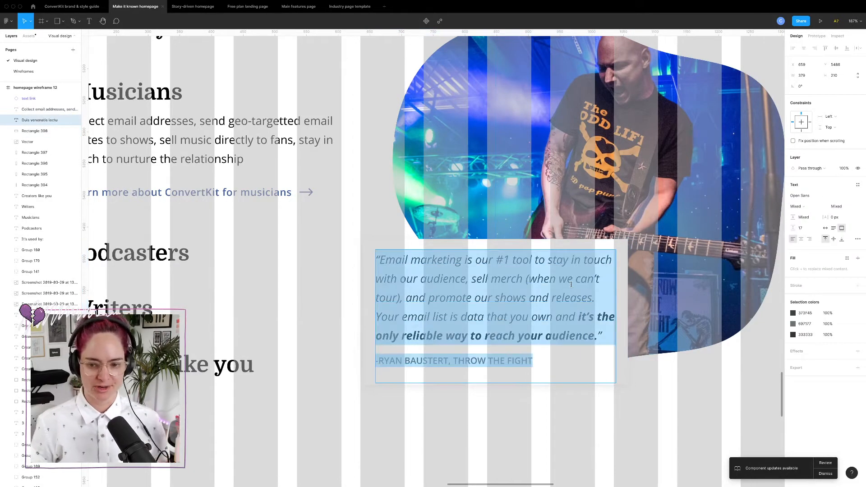
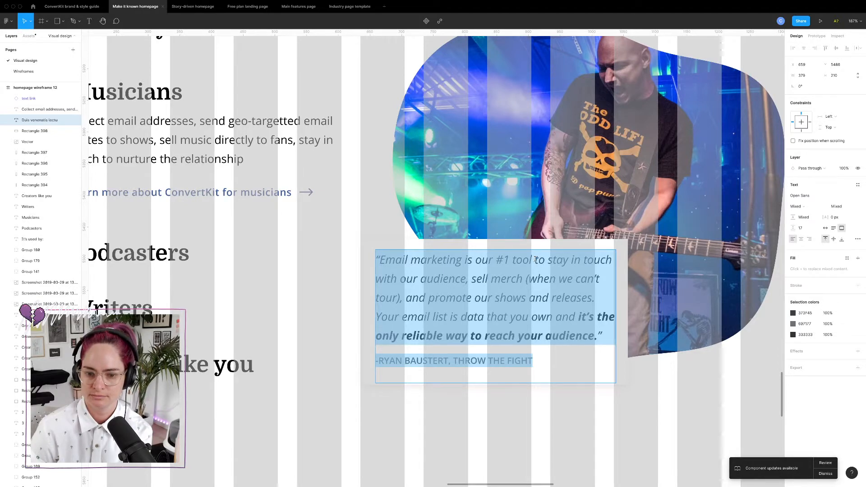
drag(593, 298, 464, 279)
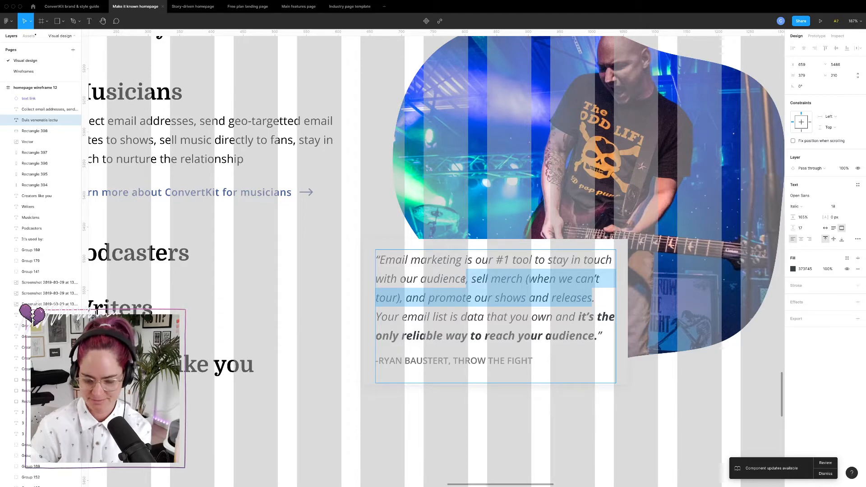
key(BackSpace)
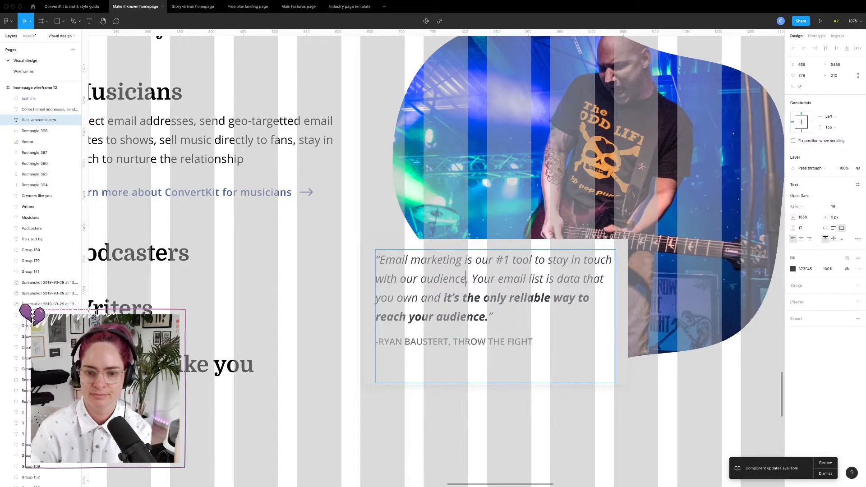
key(Escape)
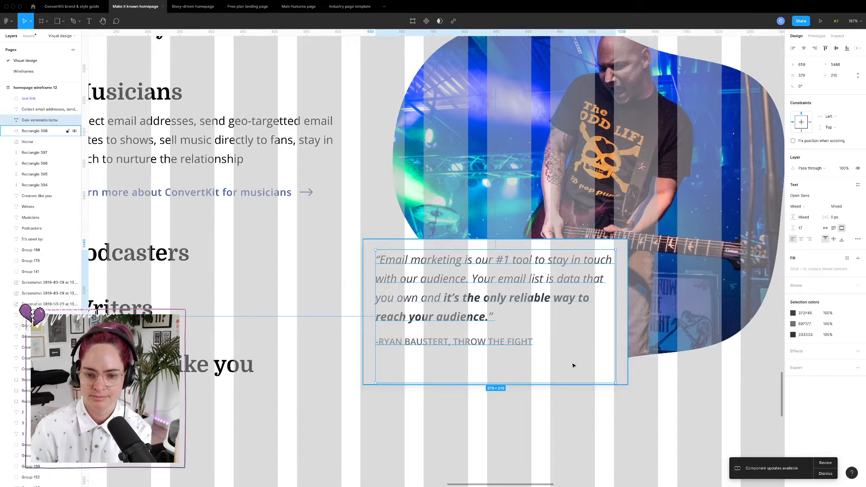
- Shorten the white rectangle to about 197 px high and move it together with the quote slightly up over the guitarist photo
click(559, 384)
drag(534, 386, 535, 363)
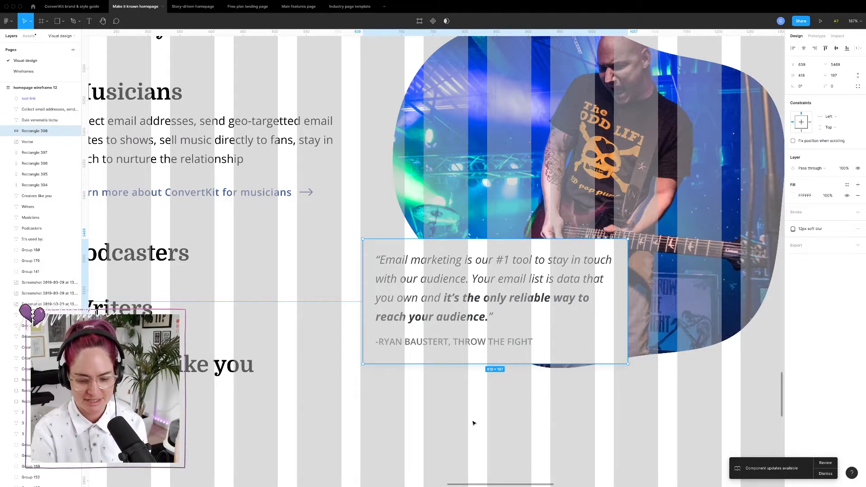
shift+click(469, 289)
drag(469, 290, 462, 257)
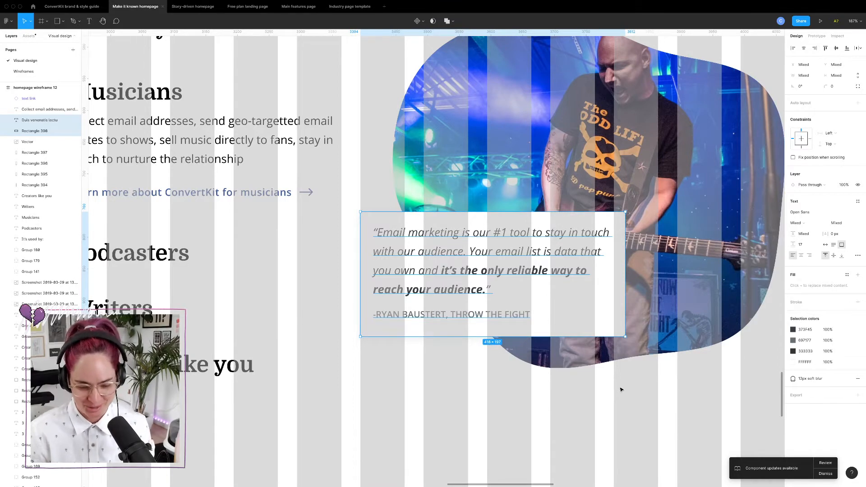
- Generate a grey blob with the Blobs plugin at complexity 5 and contrast 5, and place it beside the homepage frame
click(8, 21)
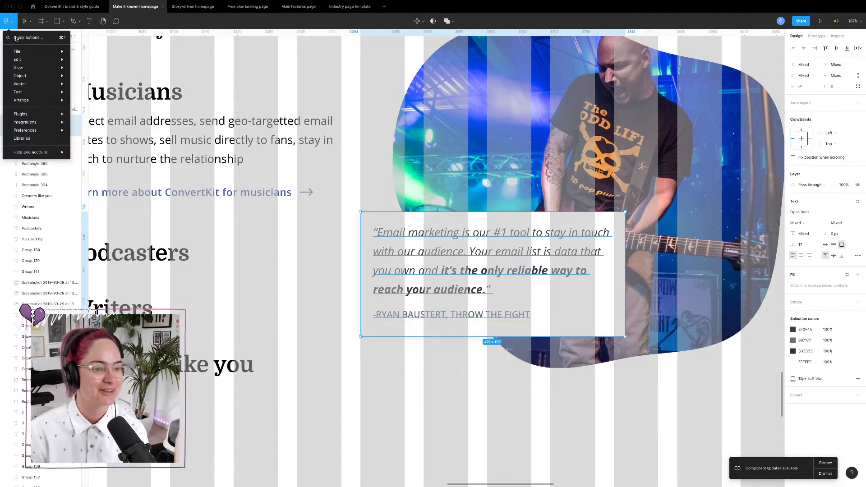
mouse_move(36, 100)
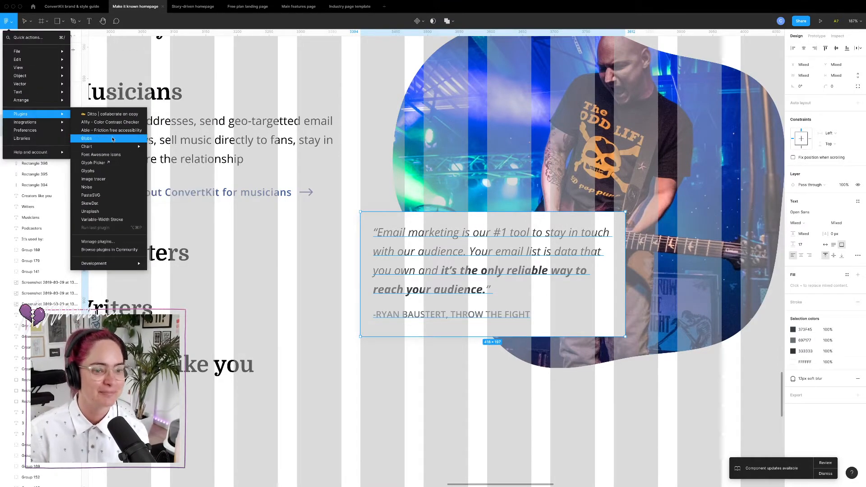
click(114, 143)
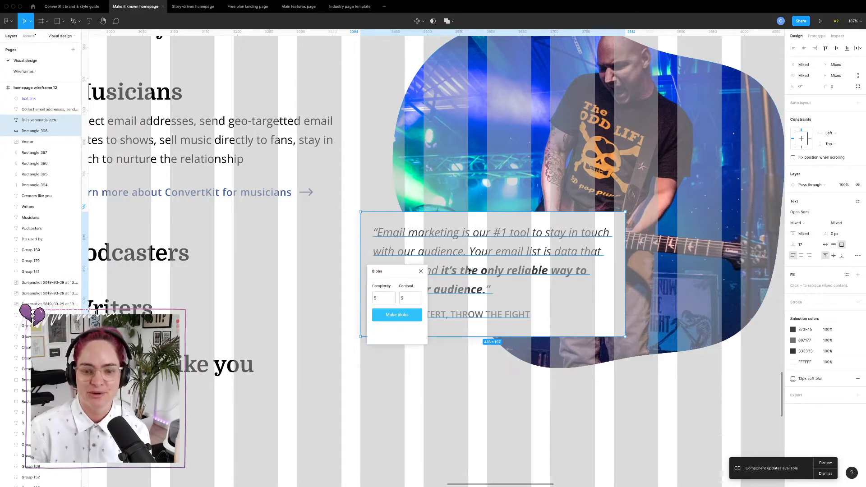
drag(395, 274, 472, 382)
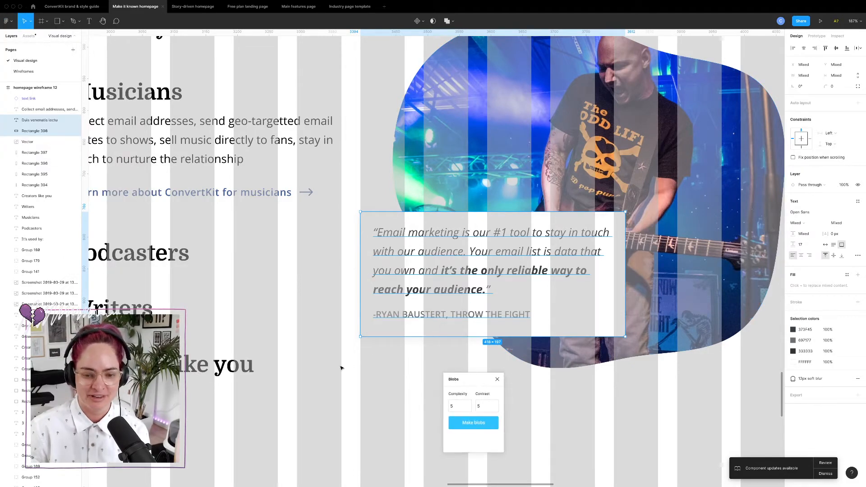
scroll(341, 368, down, 6)
scroll(341, 368, down, 3)
scroll(341, 368, right, 2)
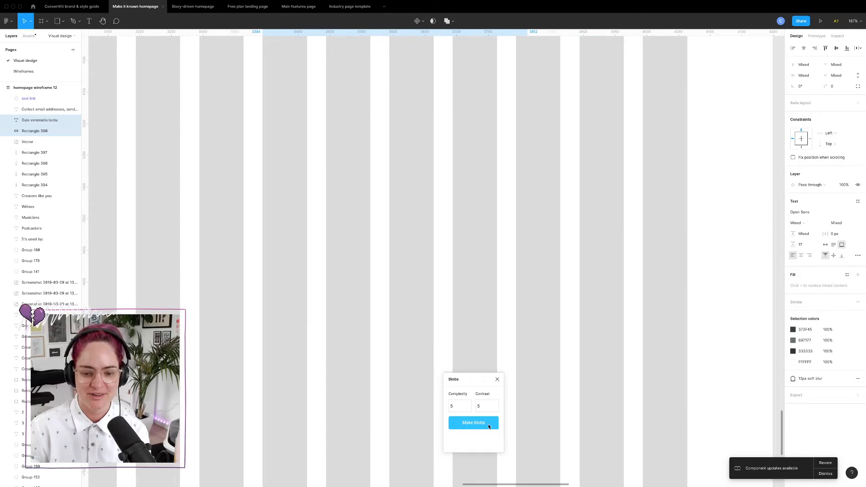
click(483, 423)
scroll(535, 352, down, 5)
scroll(536, 352, right, 3)
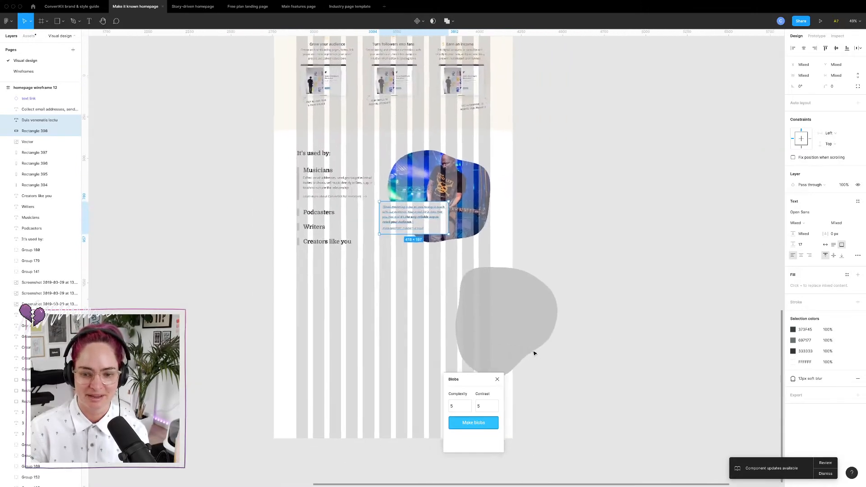
drag(495, 320, 612, 275)
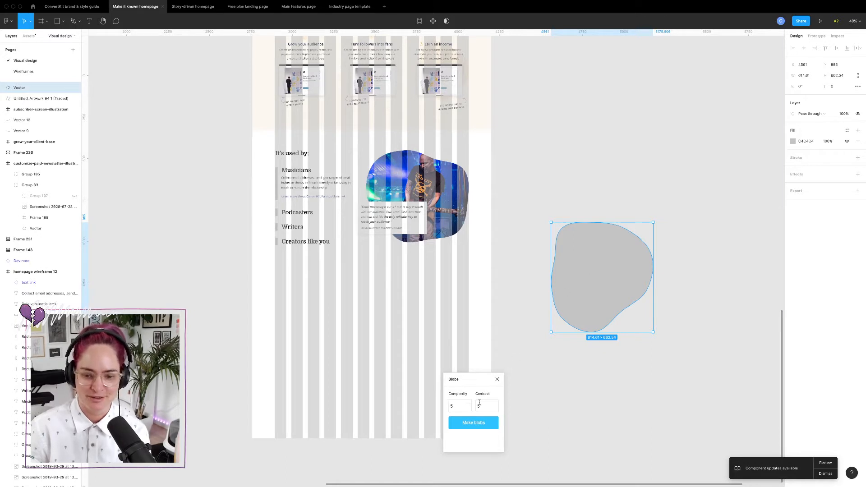
- Generate two more blobs with the same settings, arrange them on the canvas outside the homepage frame, and close the Blobs plugin
click(478, 427)
click(478, 426)
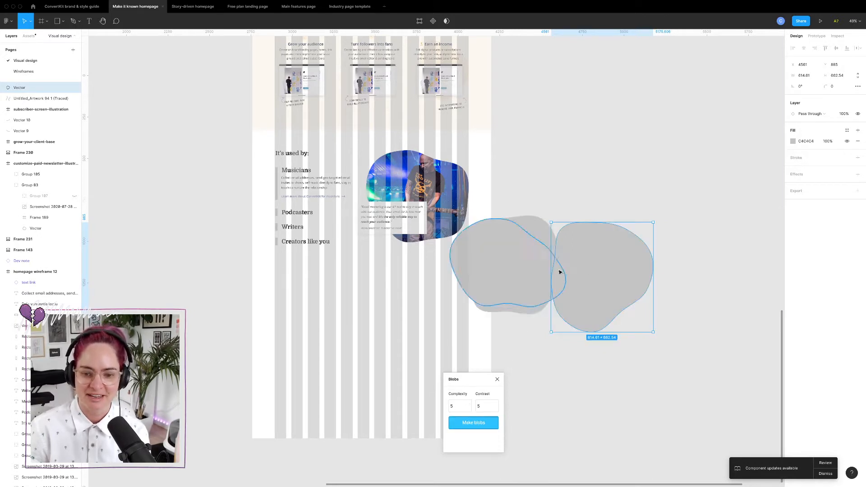
drag(559, 273, 636, 131)
drag(537, 245, 711, 183)
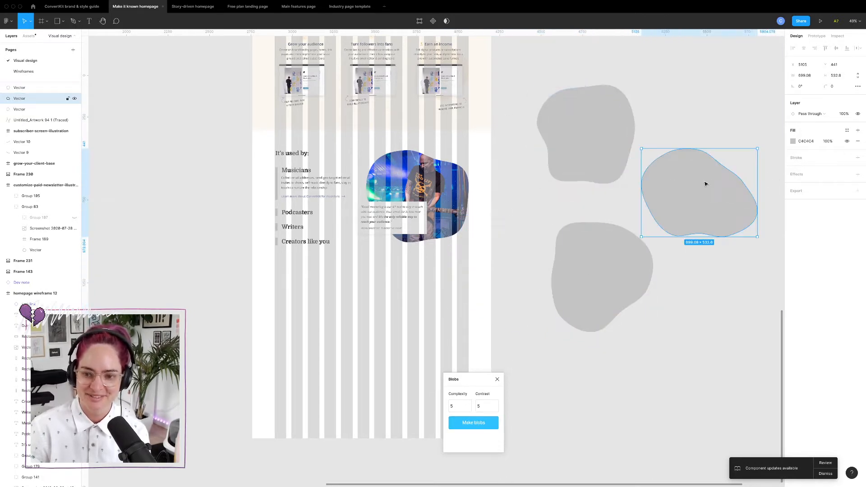
click(497, 381)
- Set the font size of the quote's body text over the guitarist photo to 16, leaving out the attribution line
scroll(422, 290, up, 10)
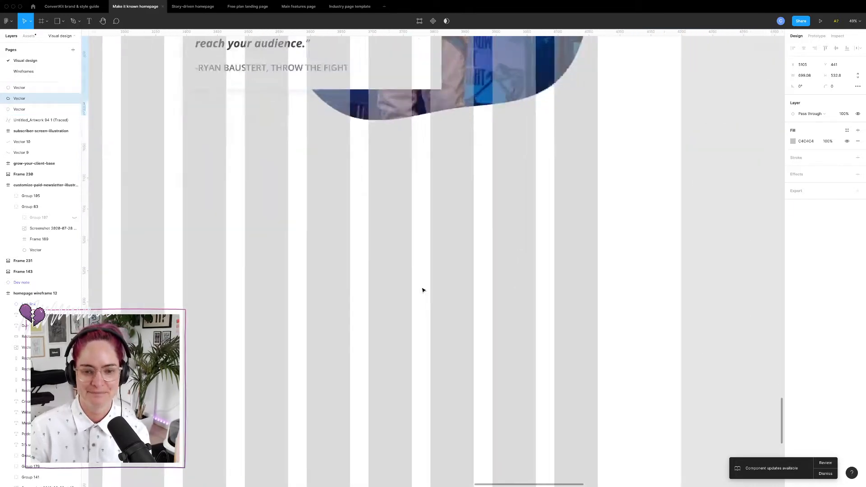
scroll(423, 290, down, 5)
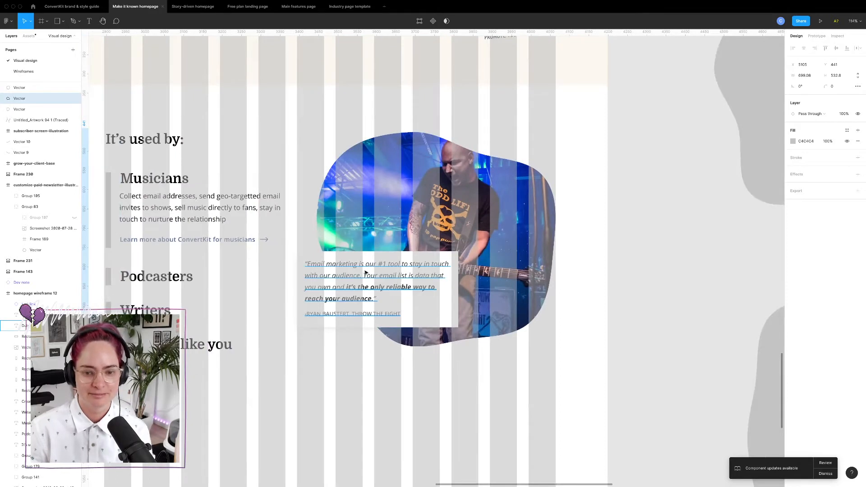
click(423, 290)
scroll(327, 372, left, 5)
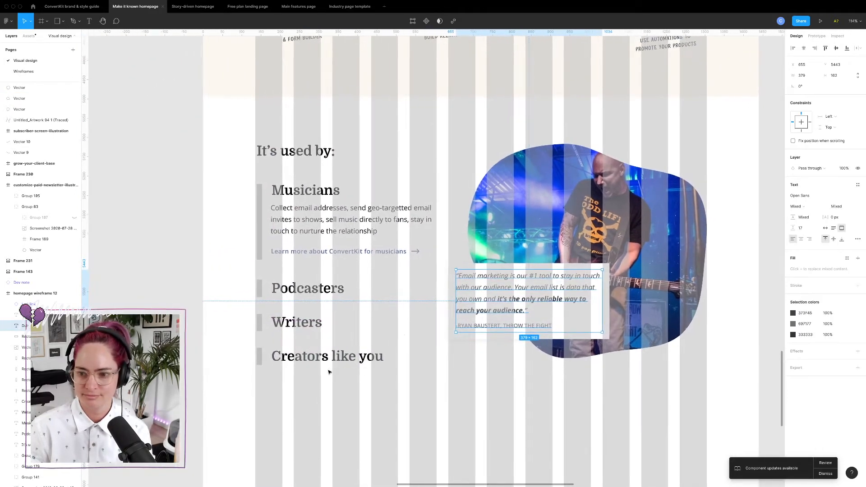
double_click(523, 284)
click(519, 288)
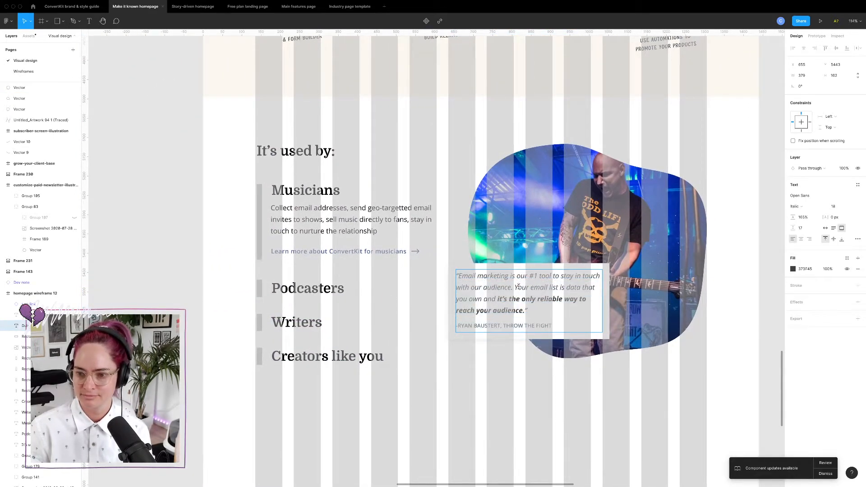
drag(533, 311, 405, 243)
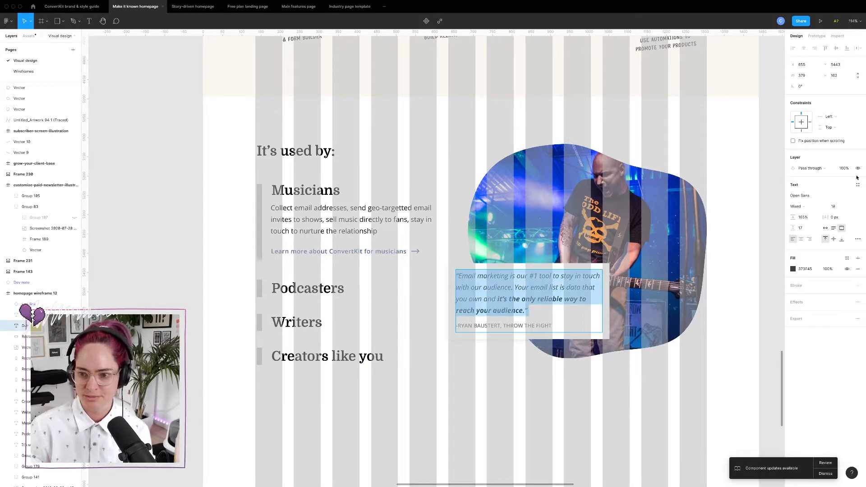
click(849, 208)
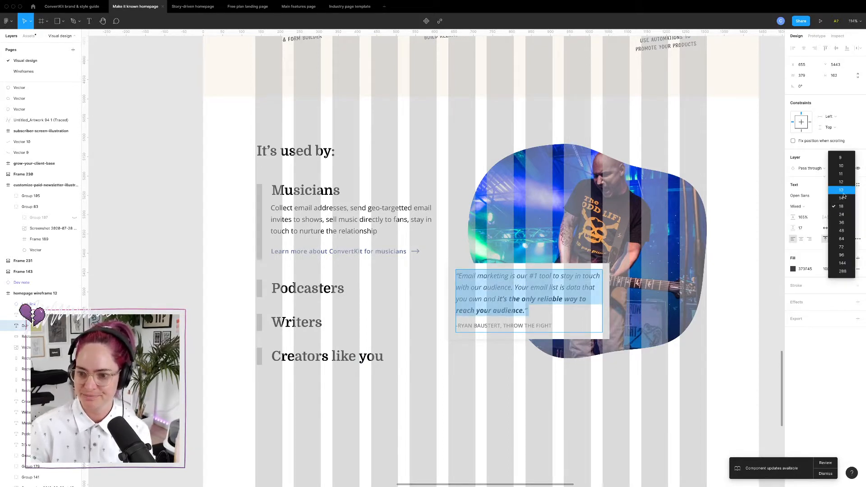
click(821, 203)
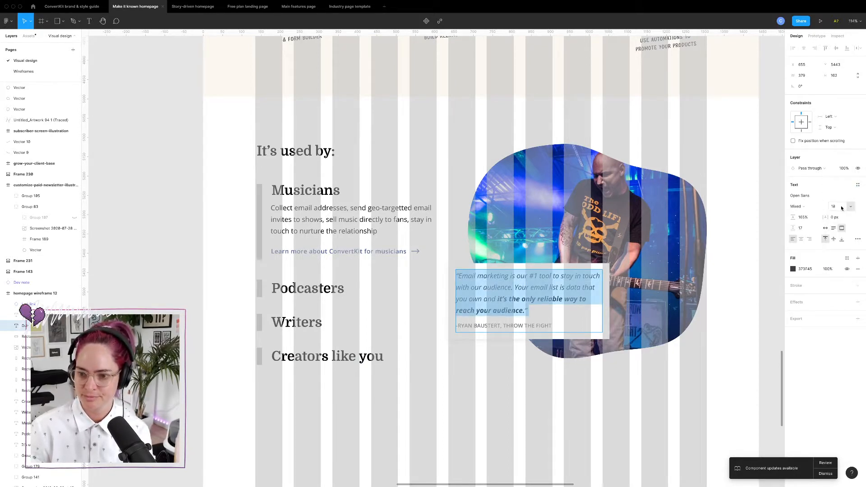
click(841, 207)
text(16)
key(Return)
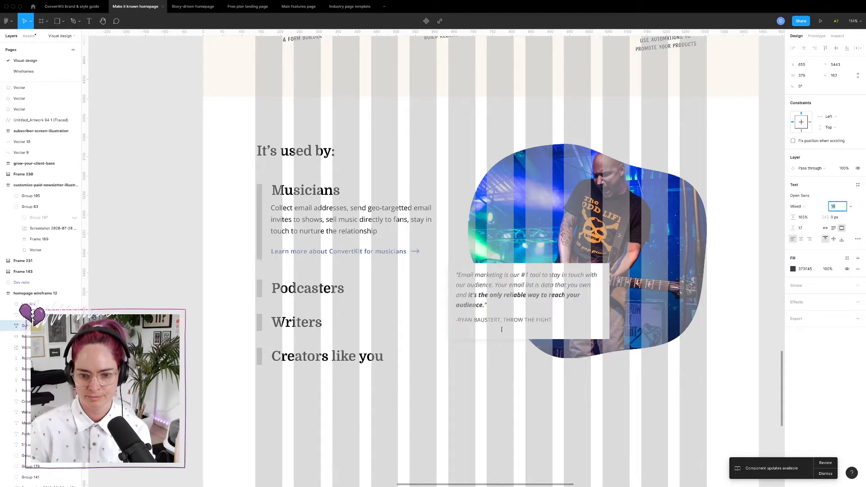
key(Escape)
click(501, 396)
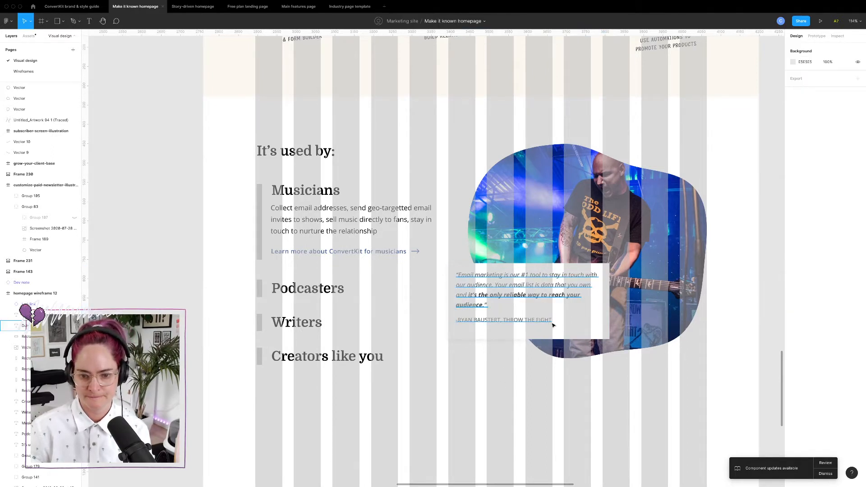
- Shorten the white rectangle behind the quote to about 179 px high and move it together with the quote slightly down
click(565, 340)
drag(564, 341, 565, 333)
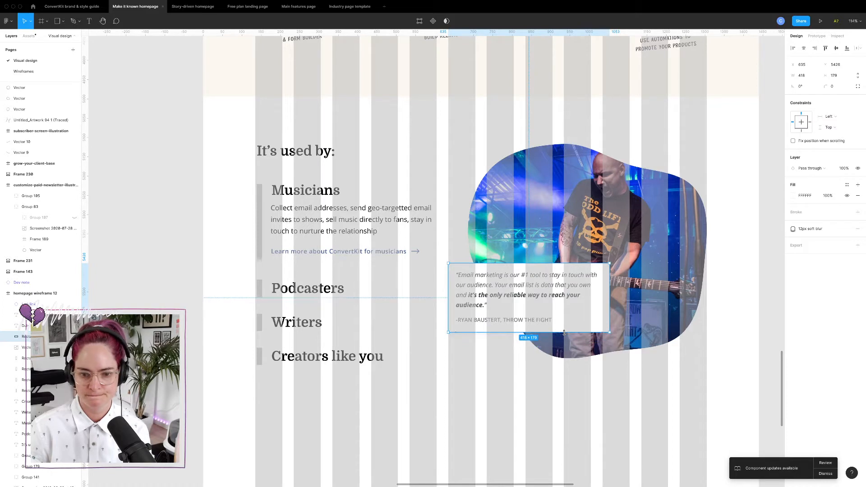
shift+click(512, 283)
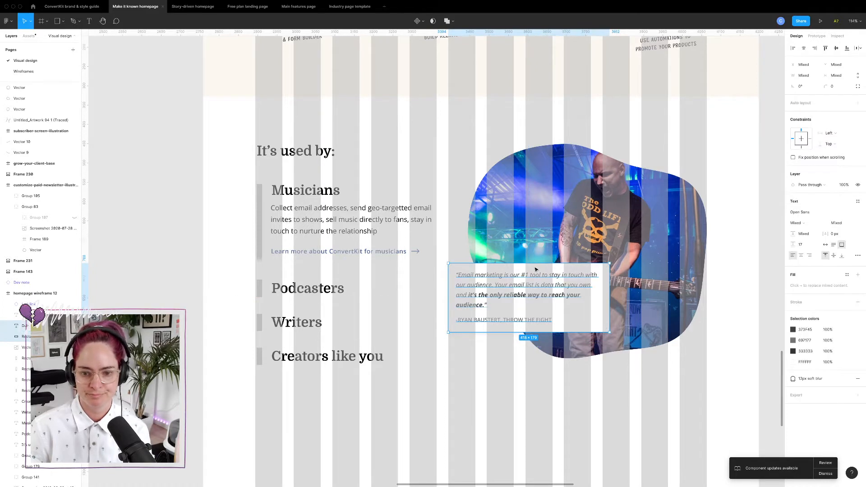
mouse_move(536, 270)
mouse_down()
mouse_move(536, 288)
mouse_move(536, 280)
mouse_up()
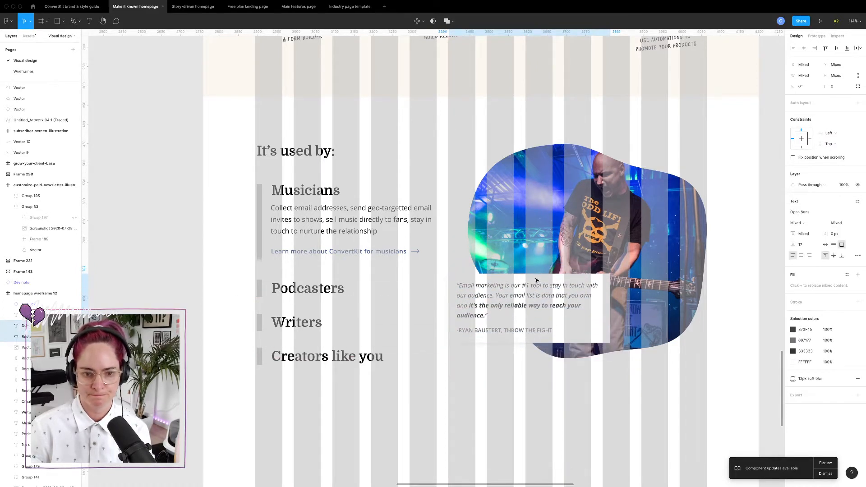
click(520, 390)
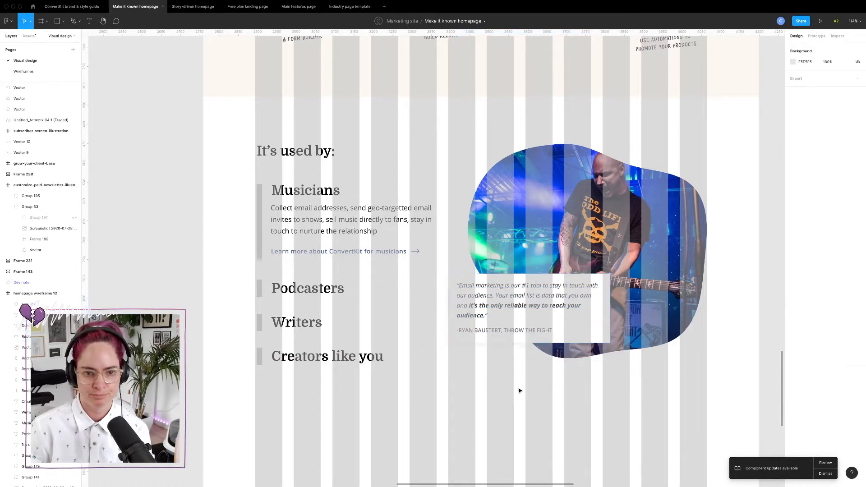
- Delete the "It's used by:" heading above the Musicians entry
click(330, 155)
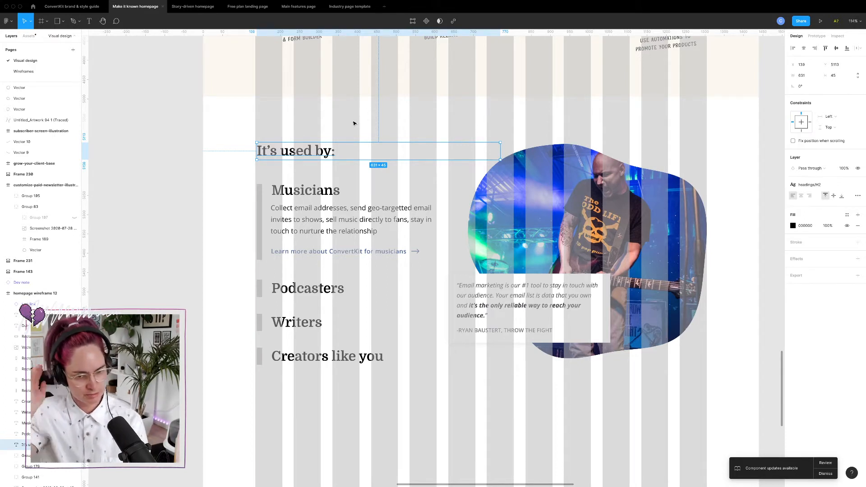
double_click(327, 153)
click(326, 152)
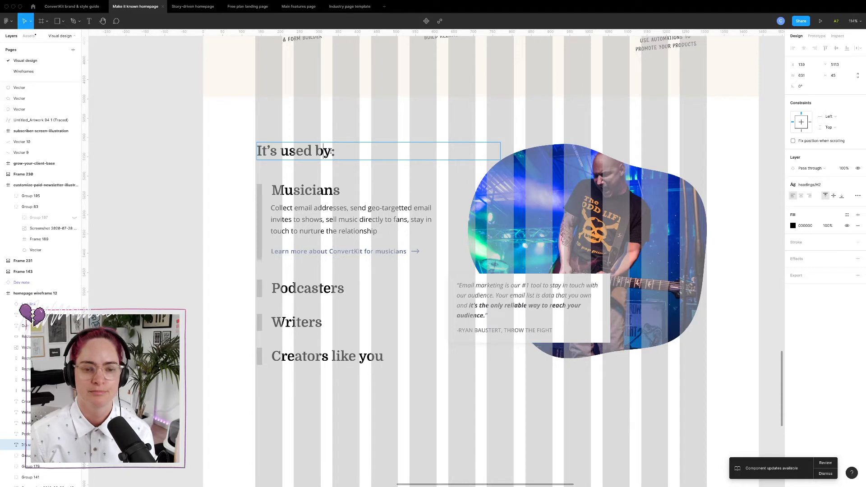
key(Escape)
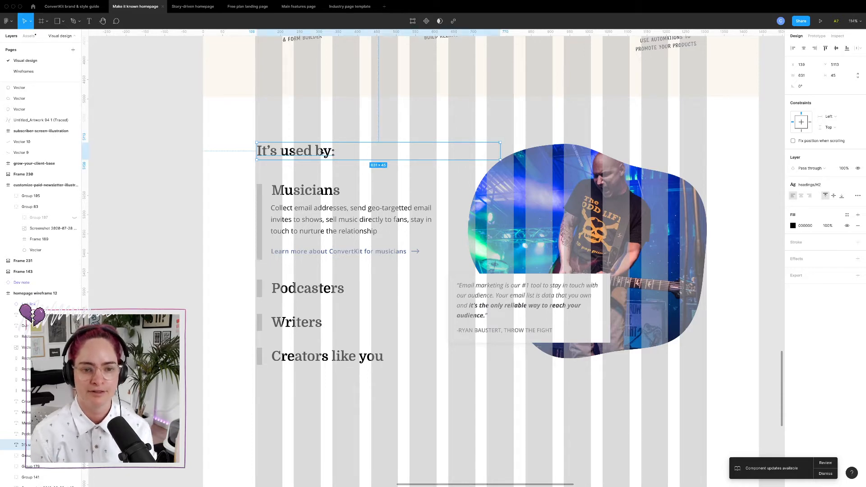
key(Escape)
- Copy the hand-drawn "So, how does ConvertKit work?" callout with its oval and arrow from the Industry page template and return to the Make it known homepage
scroll(322, 153, down, 5)
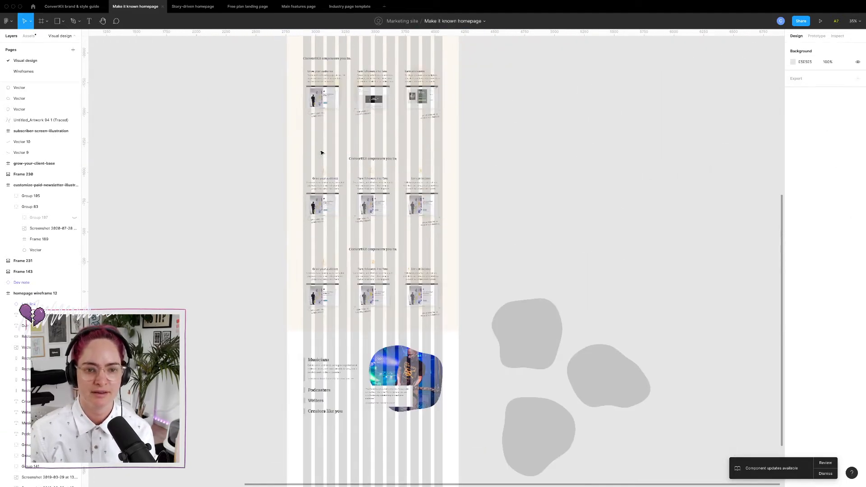
scroll(321, 152, down, 3)
click(349, 6)
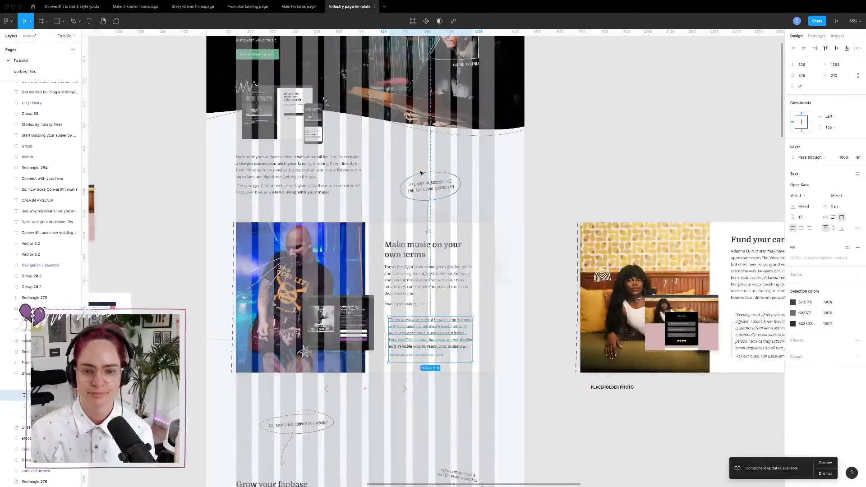
drag(407, 164, 459, 197)
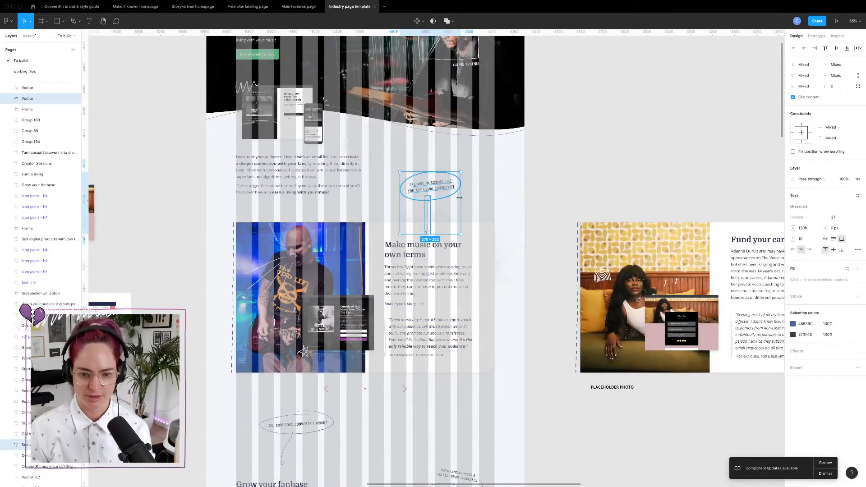
drag(247, 410, 324, 450)
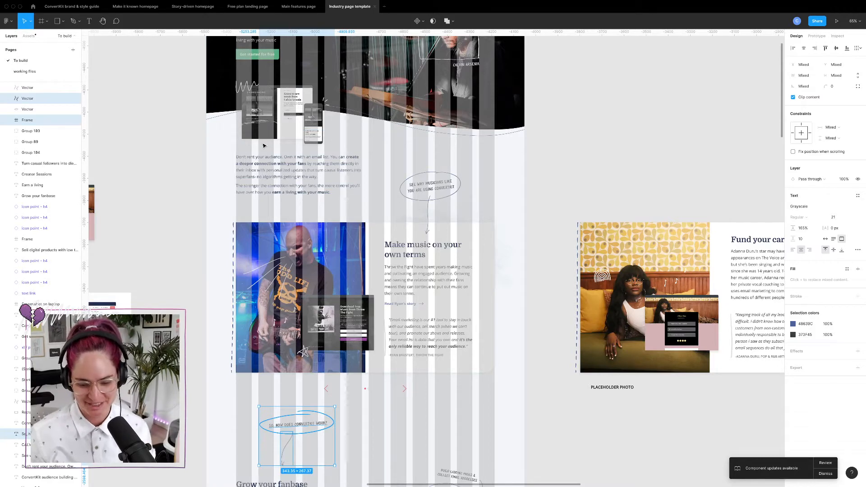
click(122, 8)
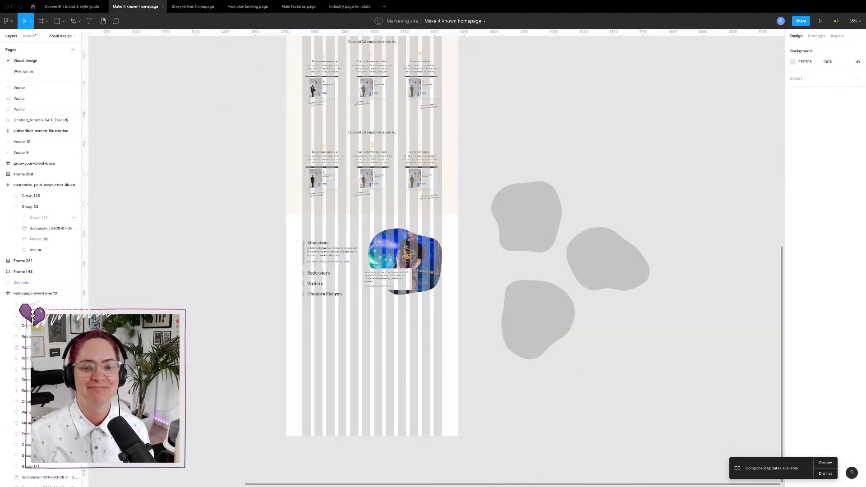
- Hide the layout grids and look over the homepage from the hero down to the Musicians section
scroll(457, 184, up, 15)
scroll(431, 175, up, 6)
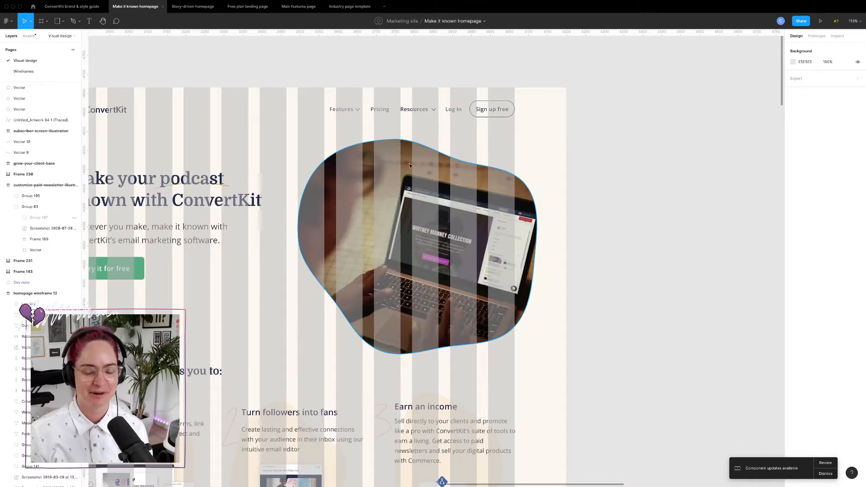
key(ctrl+g)
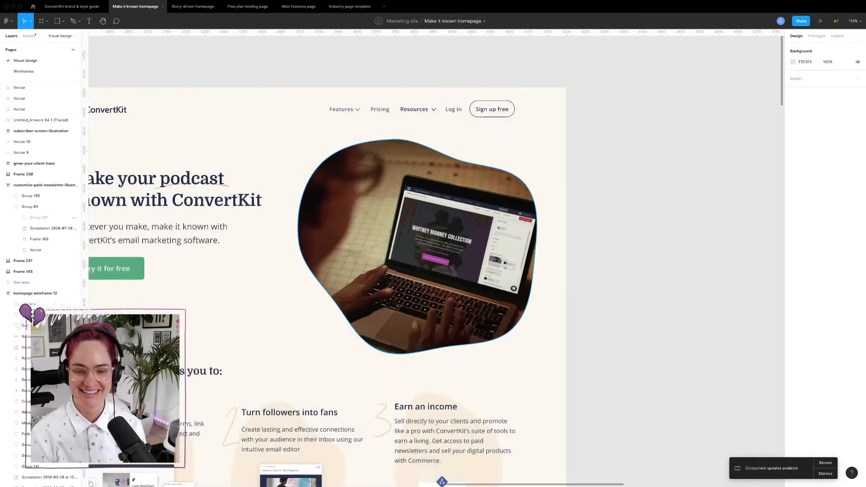
scroll(478, 264, down, 6)
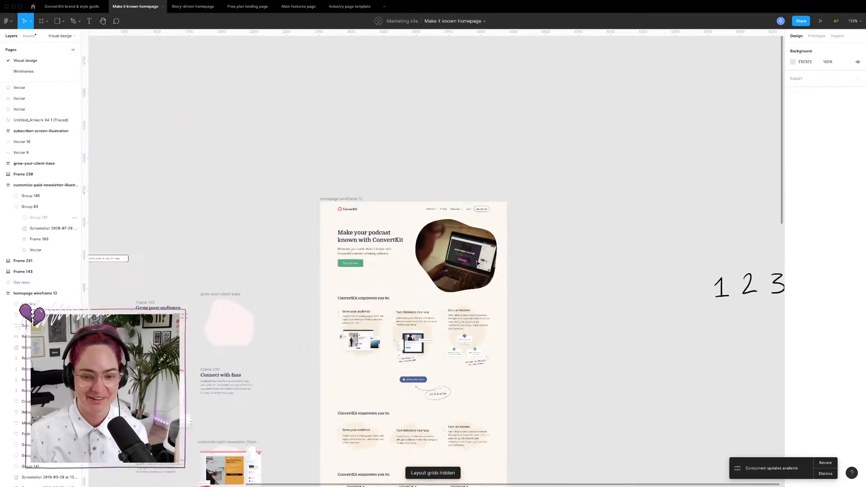
scroll(448, 294, down, 10)
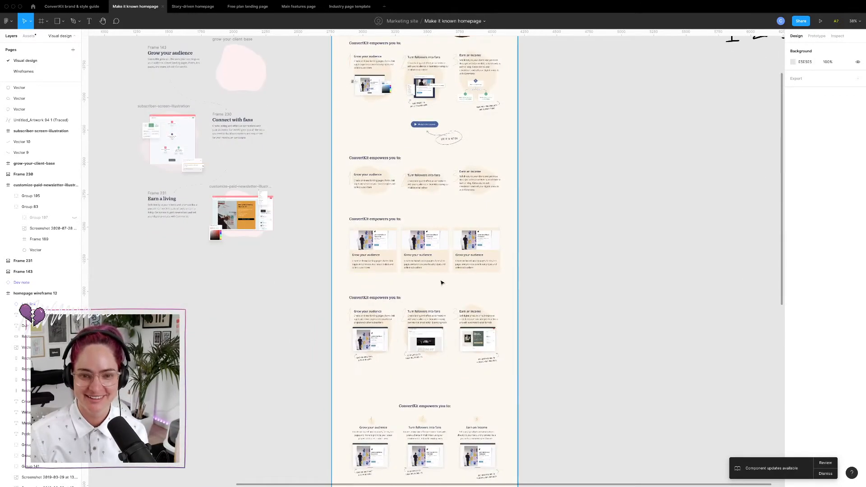
scroll(445, 289, down, 10)
scroll(441, 283, down, 3)
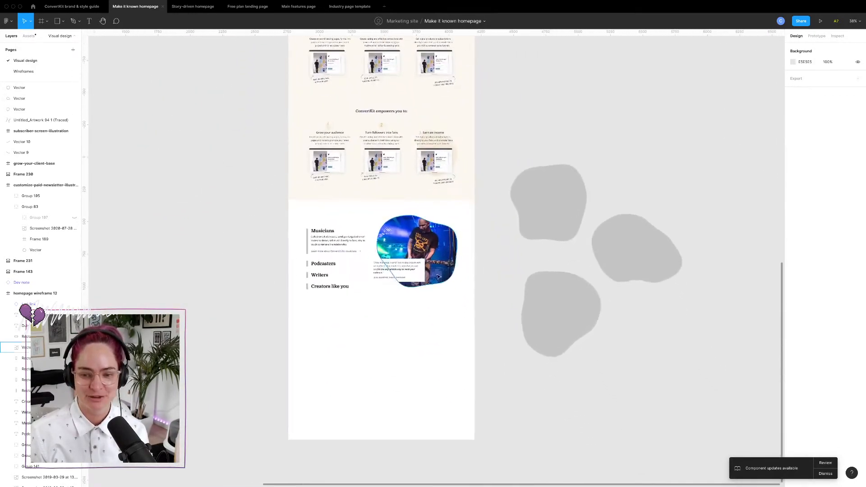
- Paste the callout below the guitarist photo and replace its text with "CONVERTKIT IS USED BY..."
scroll(403, 296, up, 5)
scroll(403, 298, right, 5)
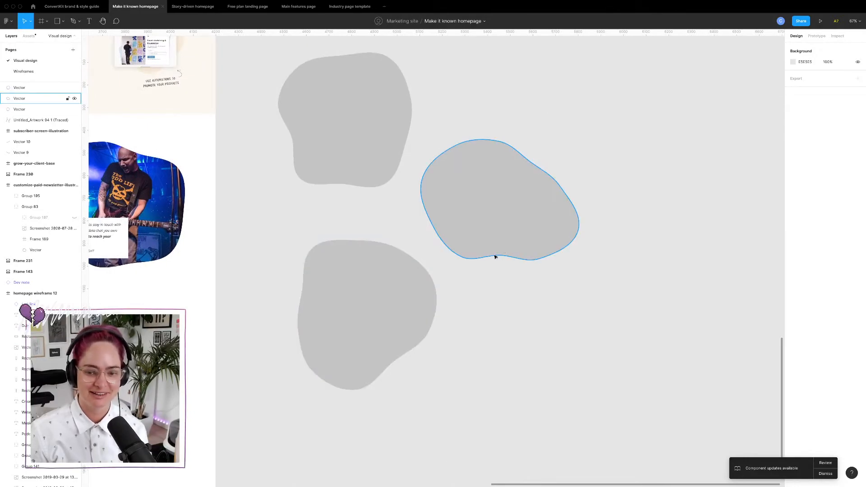
scroll(412, 309, left, 10)
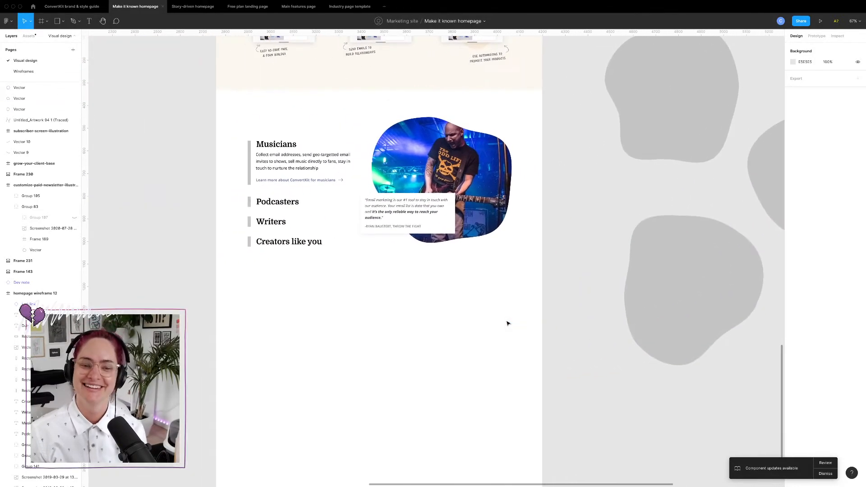
key(ctrl+v)
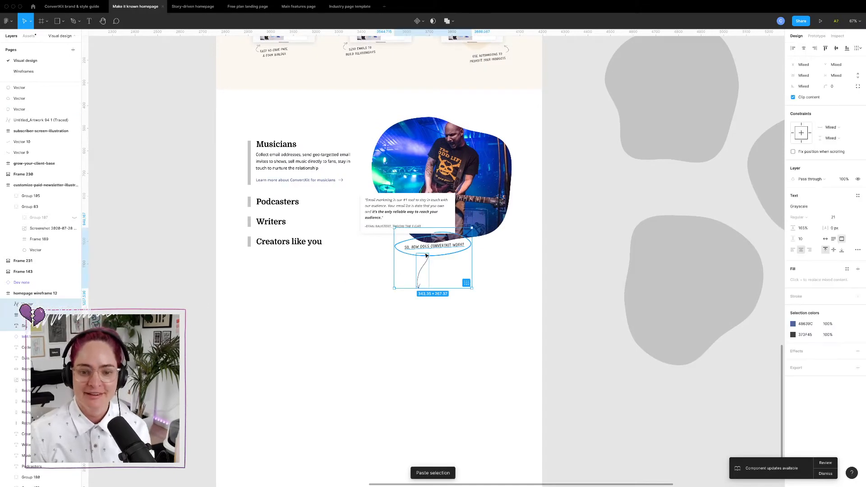
double_click(431, 248)
text(CONVE)
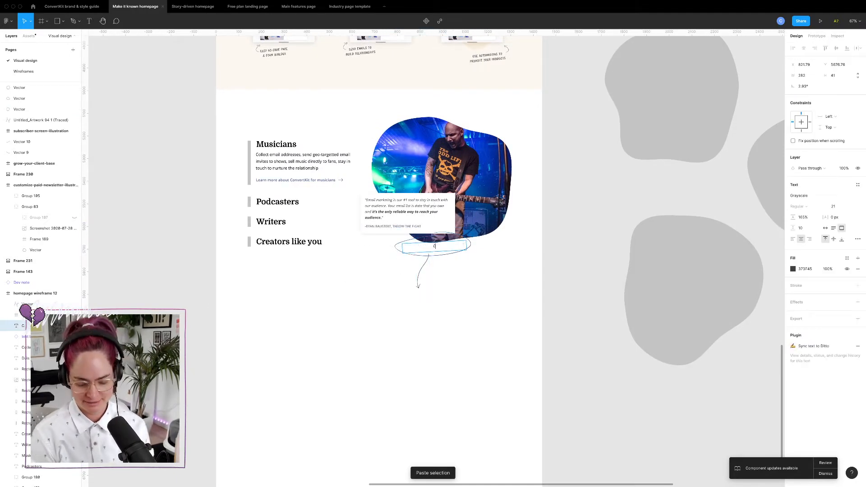
text(RTKIT IS USED BY)
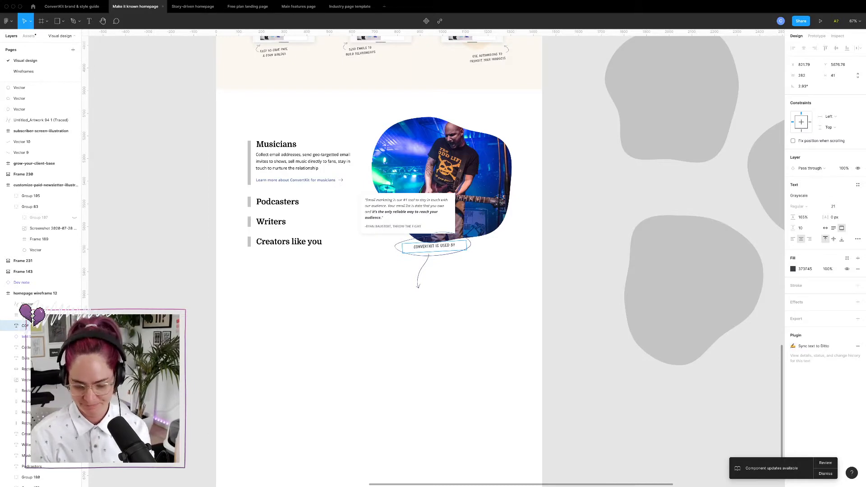
text(...)
click(478, 323)
click(476, 313)
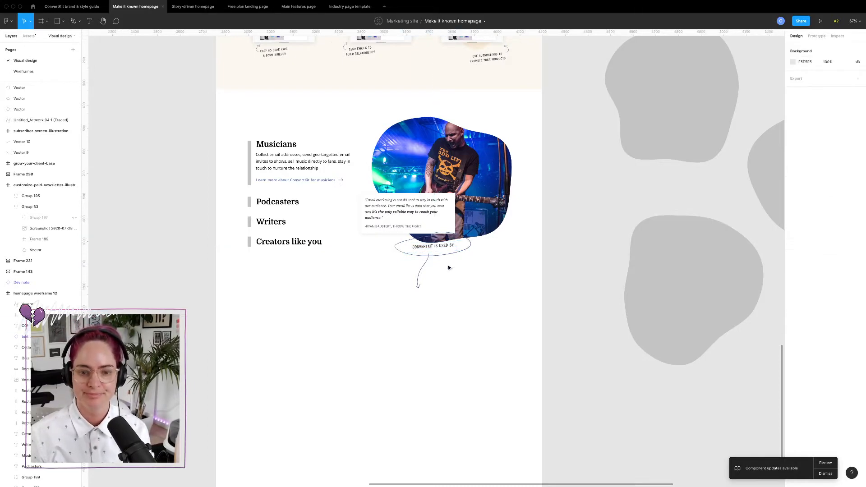
- Shrink the callout's oval to about 285 × 97 px and recentre it around the "CONVERTKIT IS USED BY..." text
click(452, 258)
scroll(451, 258, up, 5)
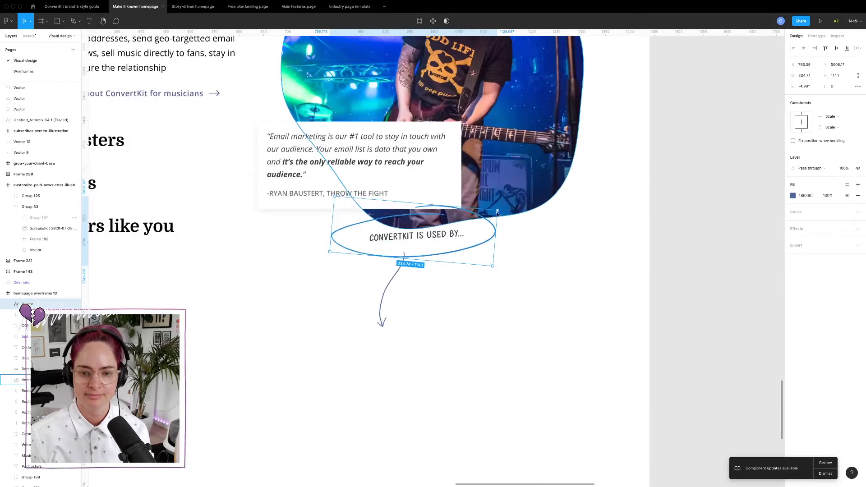
drag(493, 218, 474, 217)
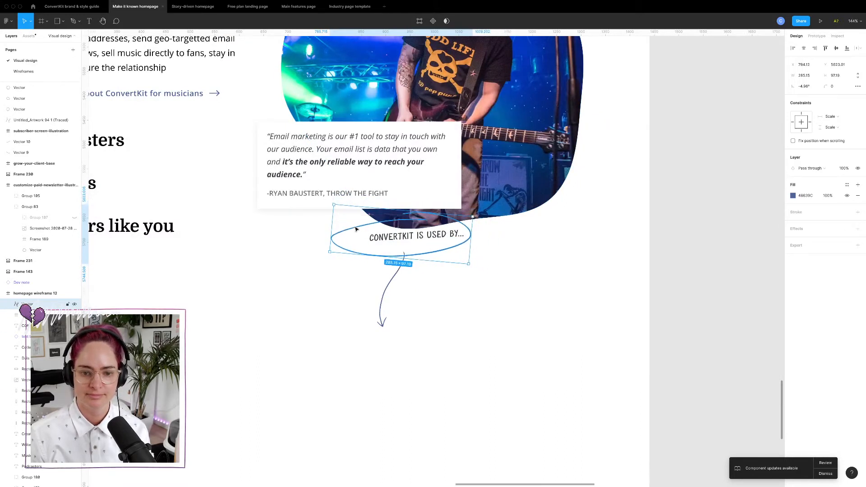
drag(357, 229, 367, 225)
- Move the "CONVERTKIT IS USED BY..." callout with its oval and arrow above the Musicians heading, pointing down at it
shift+click(394, 278)
shift+click(411, 236)
scroll(412, 236, down, 3)
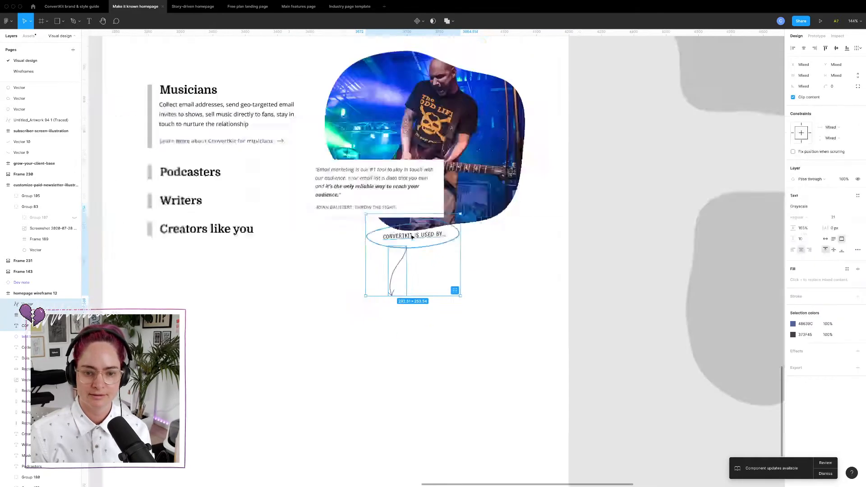
scroll(412, 237, down, 5)
mouse_move(318, 157)
mouse_down()
mouse_move(436, 251)
mouse_move(457, 280)
mouse_up()
click(461, 333)
mouse_move(293, 174)
mouse_down()
mouse_move(333, 196)
mouse_move(326, 179)
mouse_up()
click(407, 124)
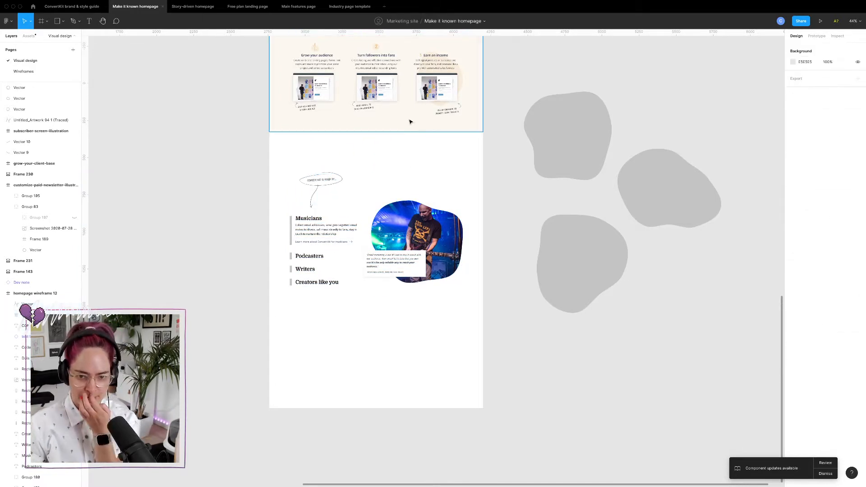
- Extend the cream background rectangle down behind the used-by section to a height of about 6145 px
drag(429, 132, 429, 304)
scroll(406, 270, up, 5)
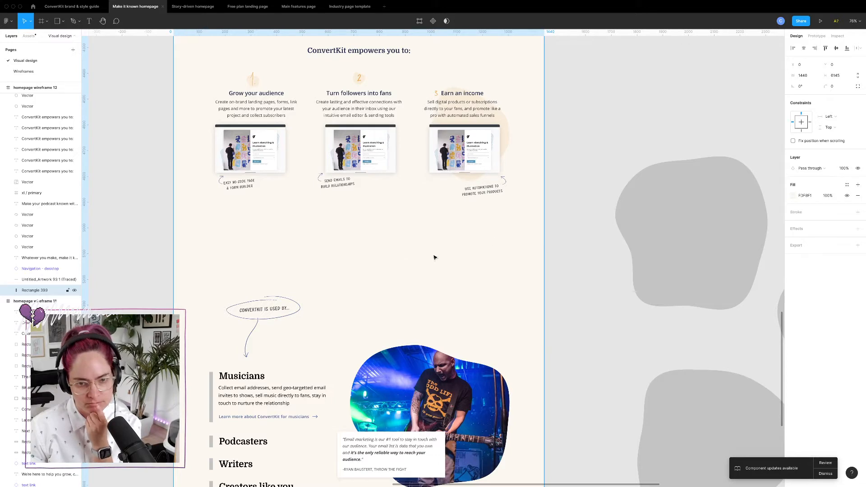
click(609, 224)
- Copy the "Watch the demo" button from the upper features section to below the lowest "ConvertKit empowers you to:" columns
scroll(491, 159, down, 10)
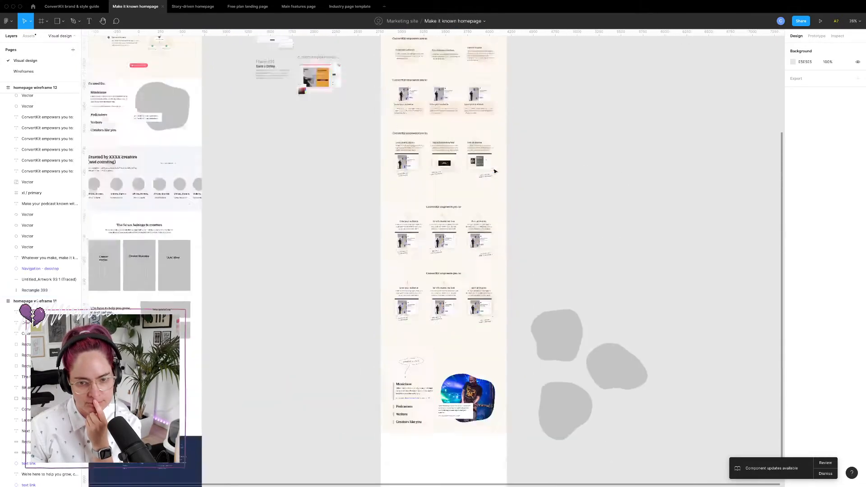
click(442, 104)
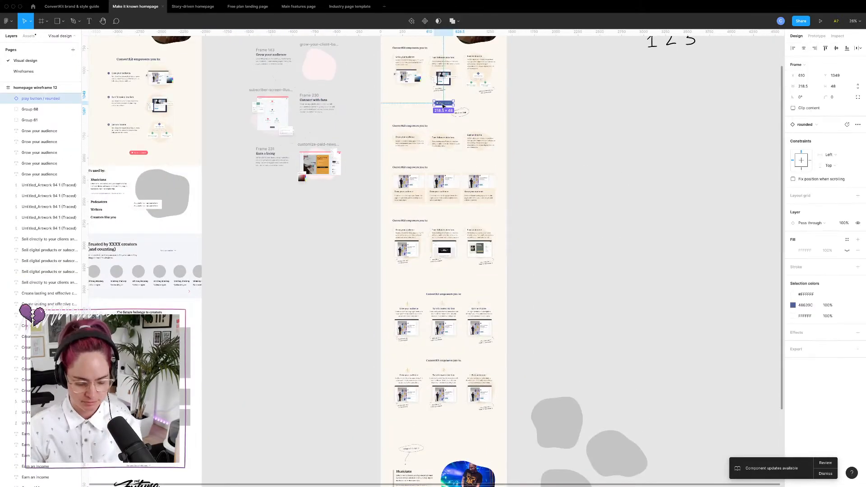
drag(443, 107, 441, 426)
scroll(443, 424, up, 6)
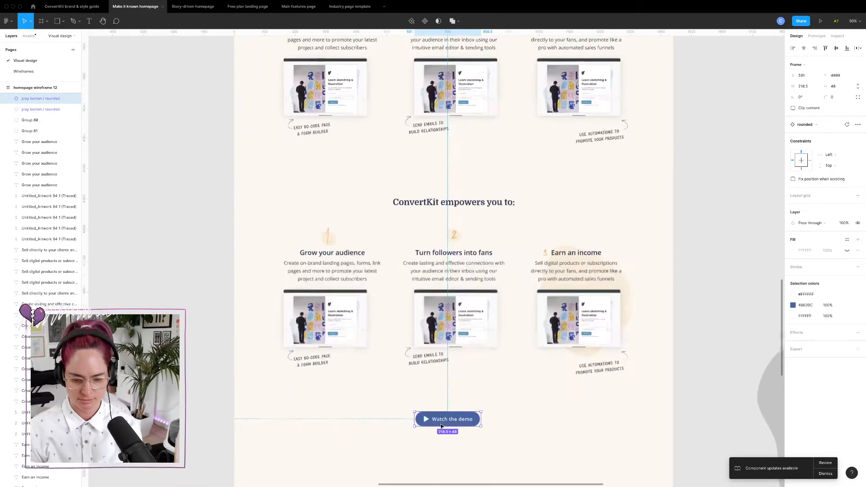
scroll(442, 426, down, 3)
- Show the layout grids and centre the copied "Watch the demo" button horizontally on the page, then move it slightly up
key(ctrl+g)
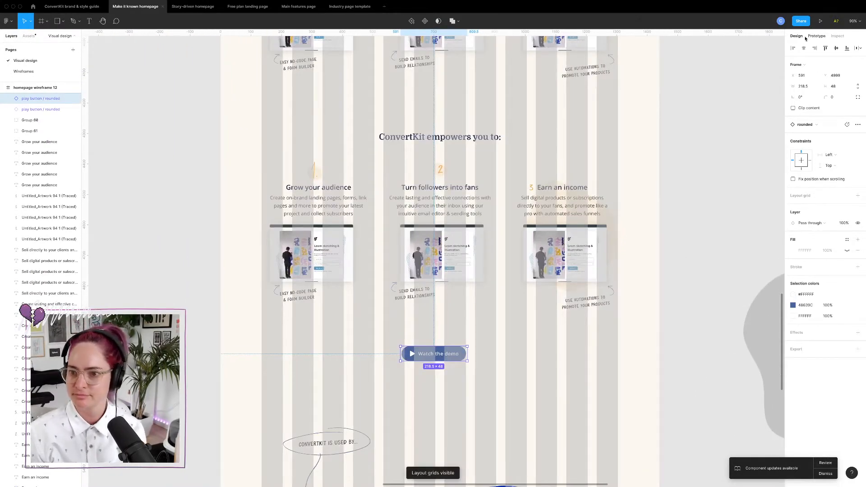
key(shift+Right)
key(shift+Right)
click(681, 252)
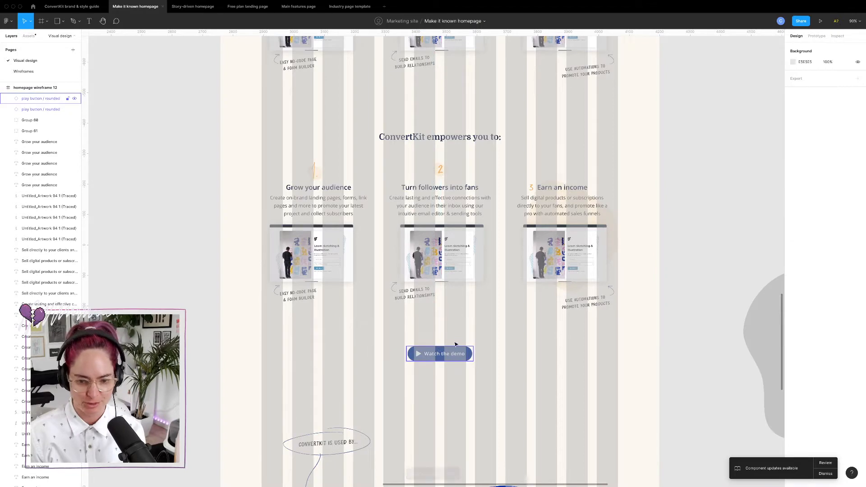
drag(451, 356, 450, 350)
click(644, 397)
click(711, 370)
- Delete the four grey bars beside Musicians, Podcasters, Writers and Creators like you
scroll(710, 371, down, 5)
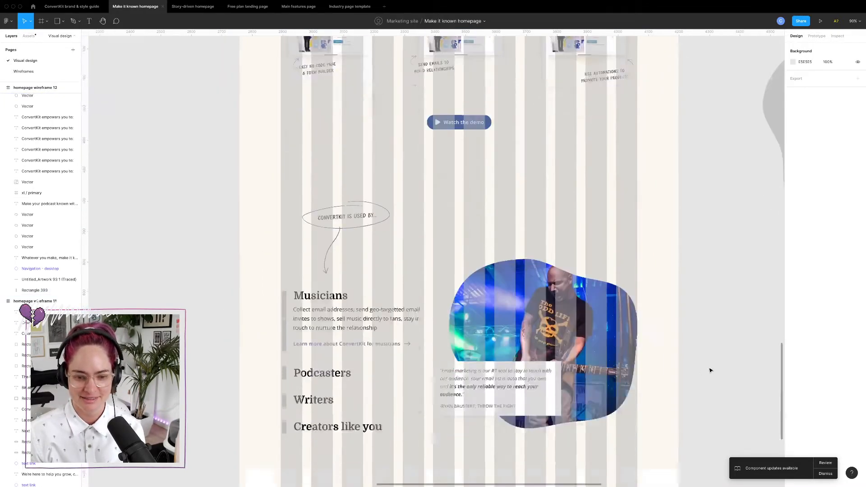
click(283, 316)
shift+click(284, 373)
shift+click(283, 401)
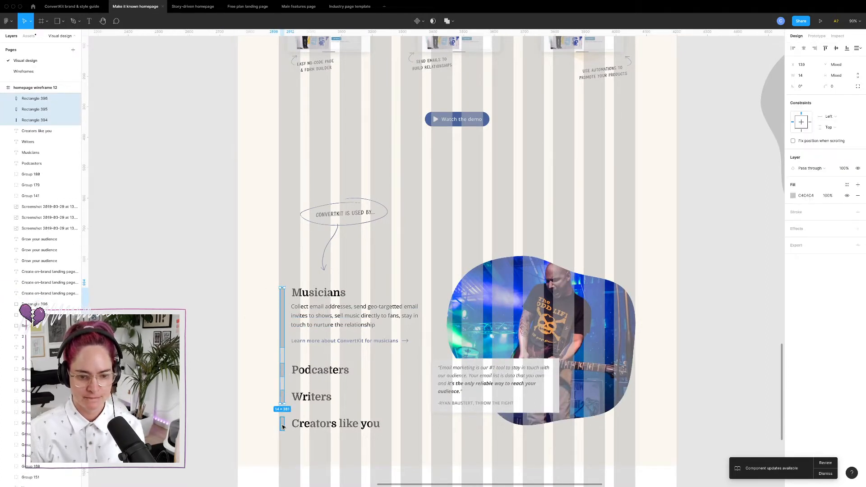
shift+click(283, 425)
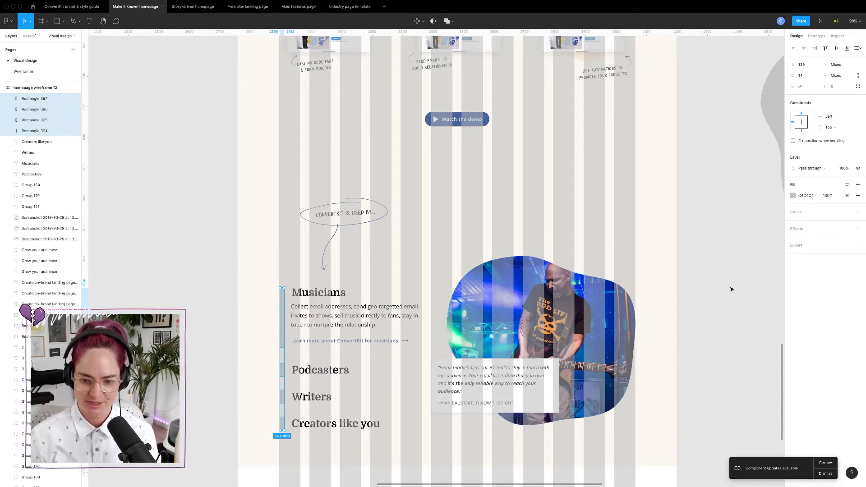
click(334, 370)
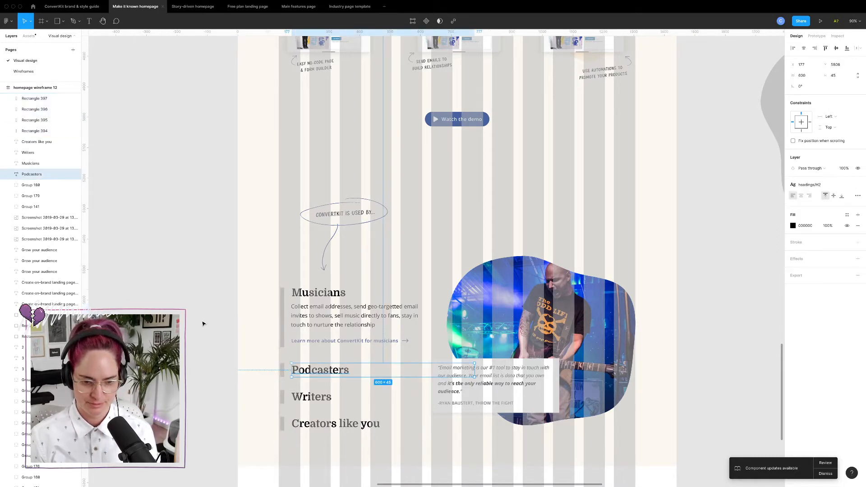
click(282, 335)
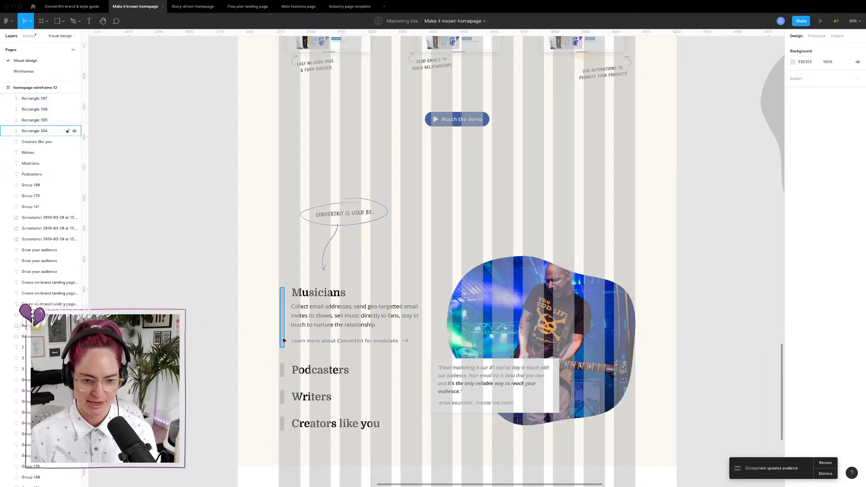
shift+click(283, 371)
shift+click(282, 396)
shift+click(282, 424)
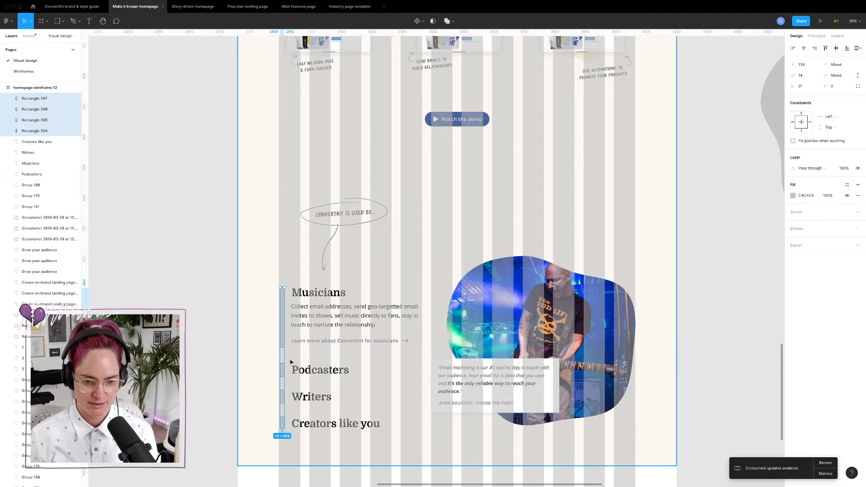
scroll(291, 362, up, 10)
key(Delete)
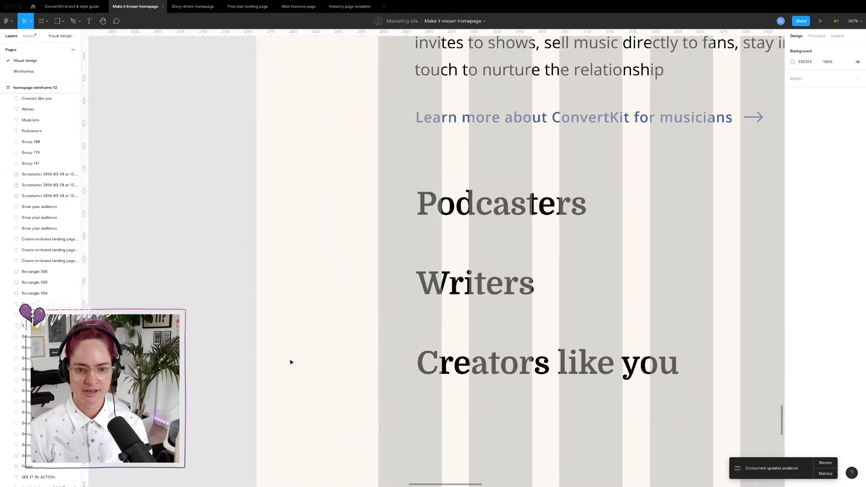
- Draw a vertical line about 480 px long on the first grid column's edge, spanning Musicians to Creators like you
scroll(321, 303, down, 8)
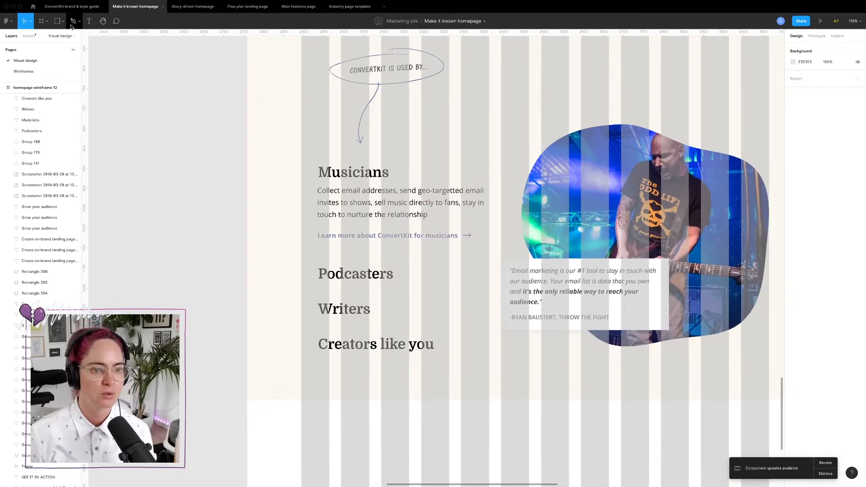
click(58, 21)
click(63, 21)
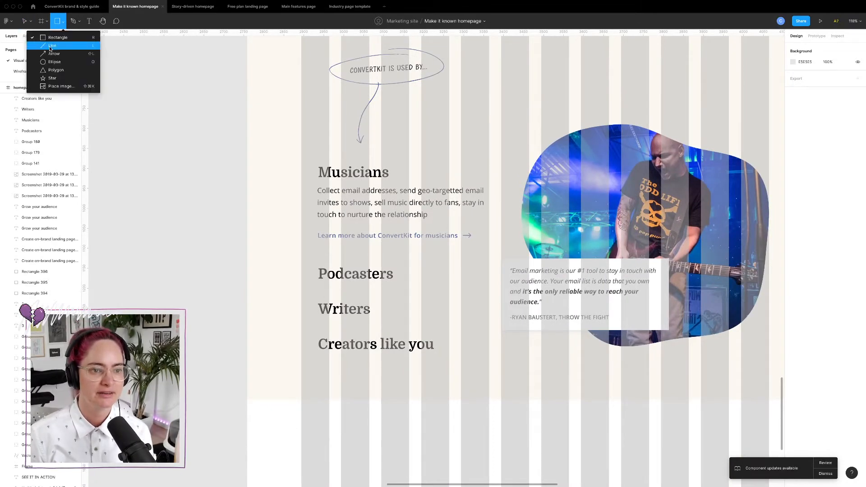
click(63, 46)
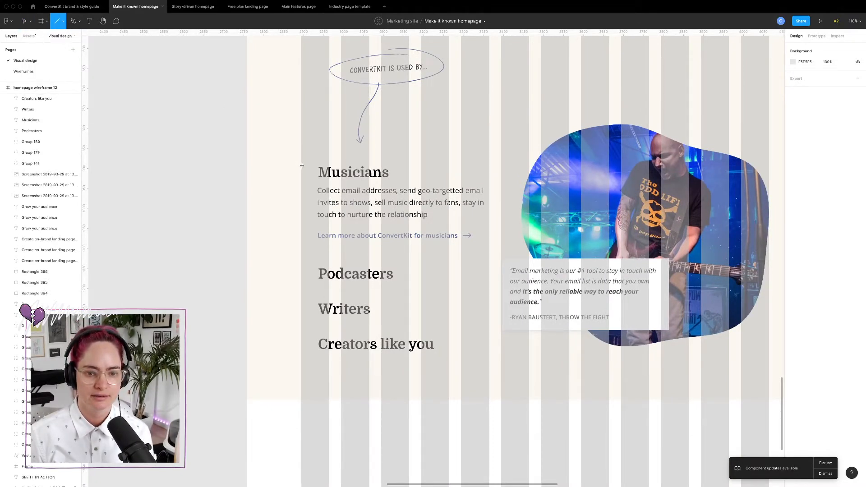
mouse_move(302, 165)
mouse_down()
mouse_move(295, 343)
mouse_move(304, 359)
mouse_up()
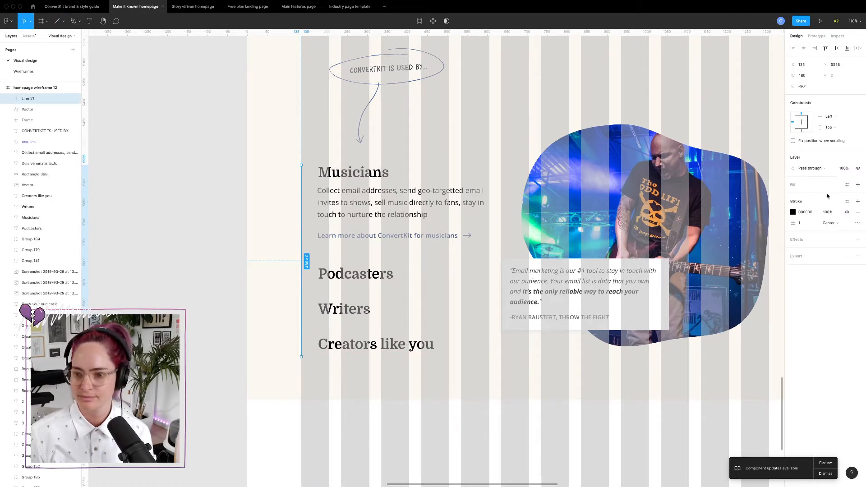
- Set the vertical line's stroke colour to the pale cream FAEDDB from the App Design System library
click(794, 212)
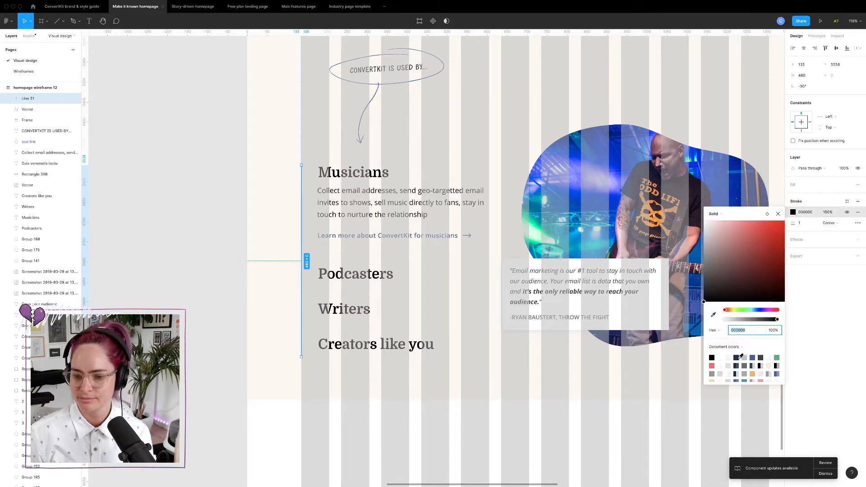
click(746, 346)
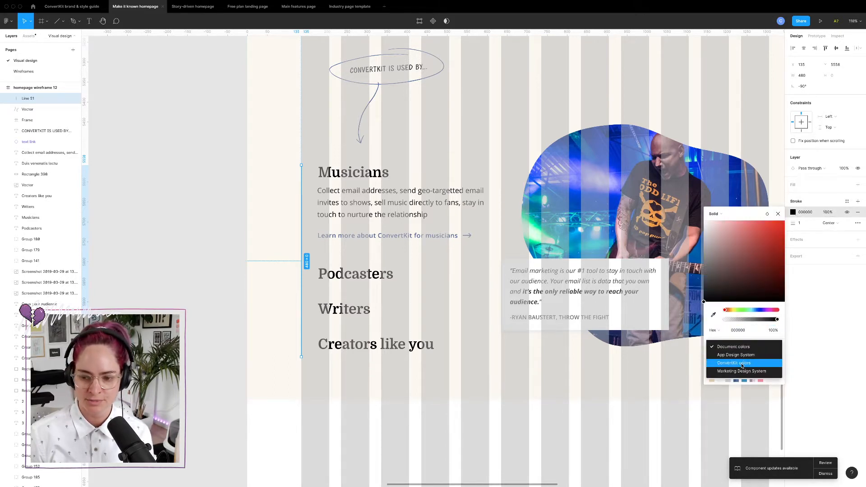
click(744, 366)
scroll(744, 368, down, 1)
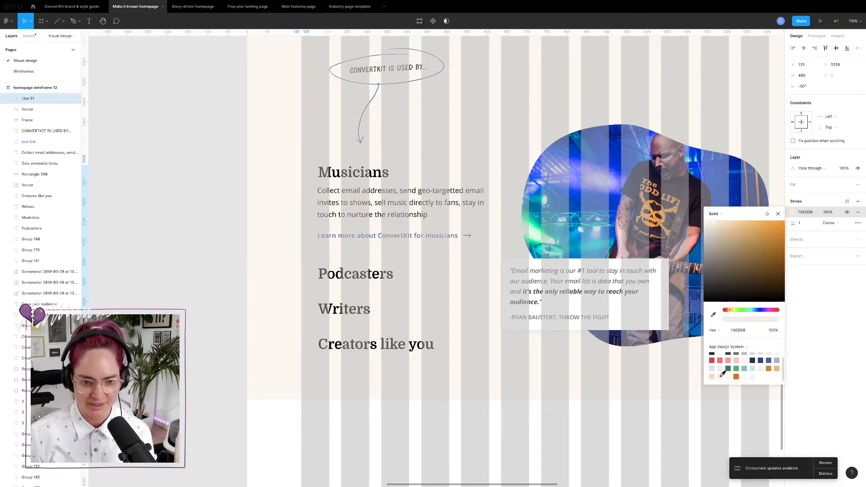
- Hide the layout grids and set the vertical line's stroke weight to 4
click(232, 264)
key(ctrl+g)
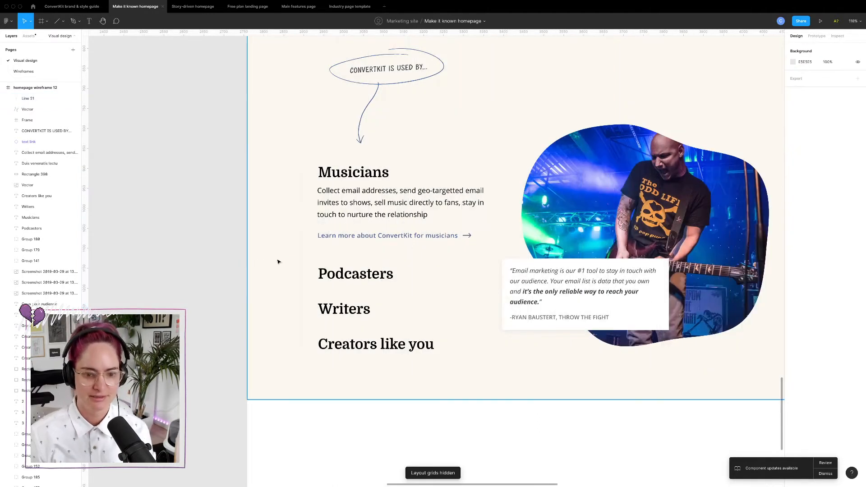
click(301, 271)
click(801, 223)
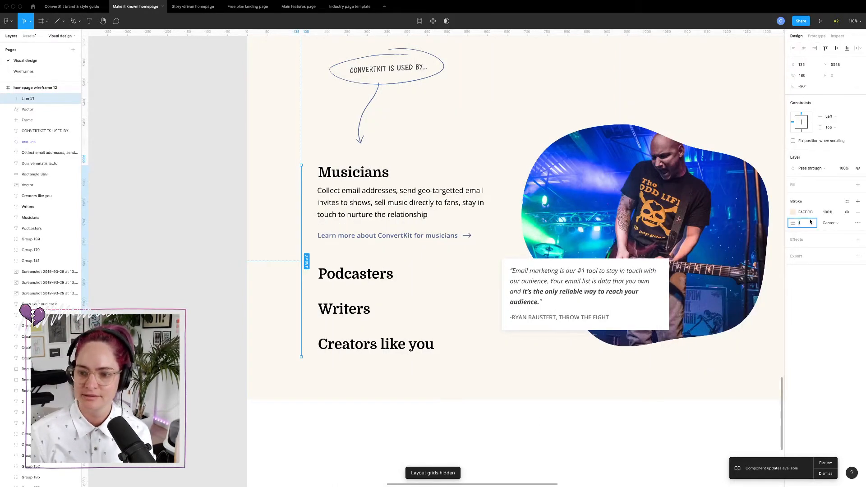
key(Up)
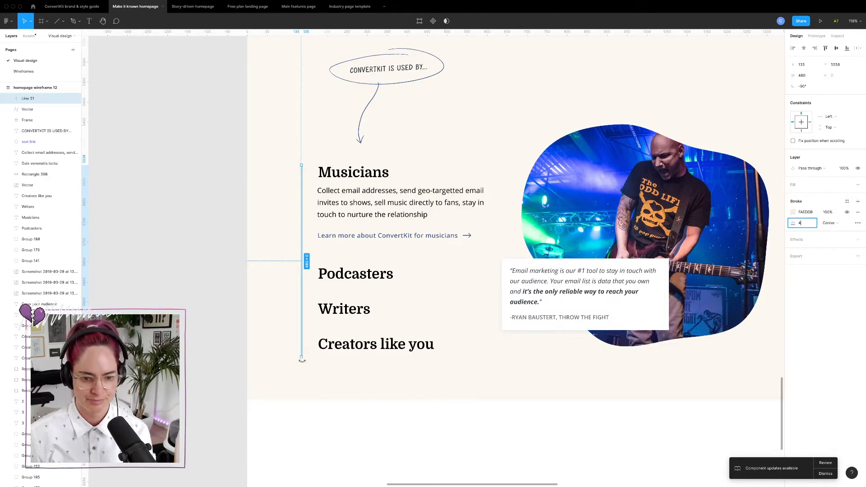
scroll(302, 361, up, 5)
drag(300, 354, 315, 210)
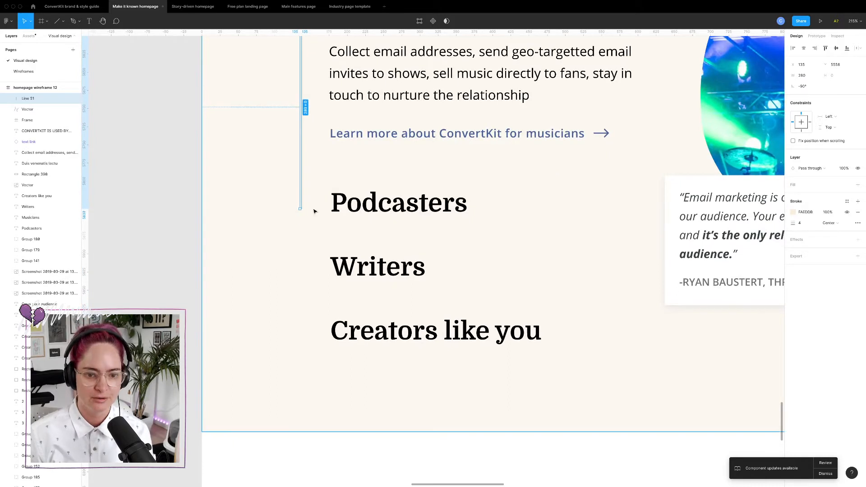
key(super+z)
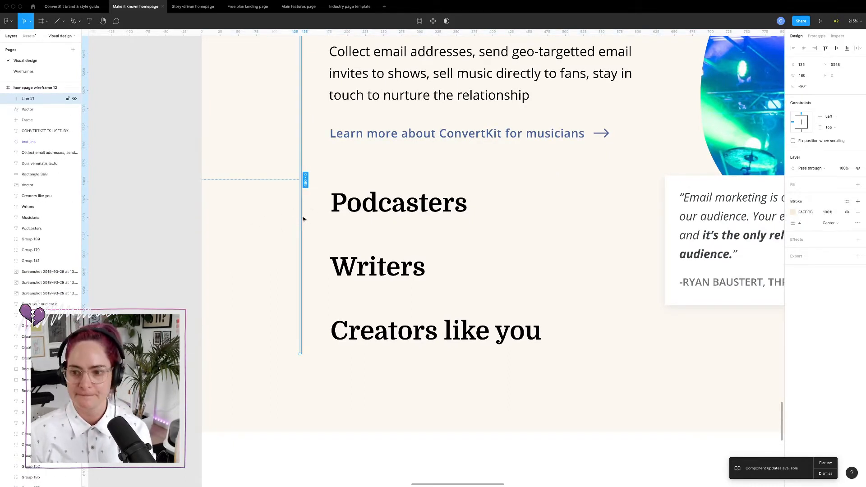
- Duplicate the vertical line, shorten the copy to about 207 px and place it over the original's upper end beside Musicians
key(super+v)
drag(298, 354, 301, 250)
key(super+z)
scroll(306, 329, up, 5)
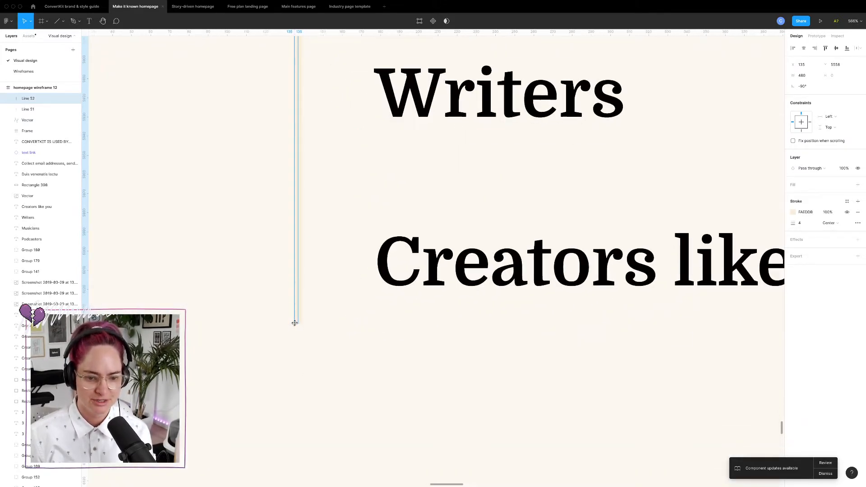
scroll(303, 335, down, 10)
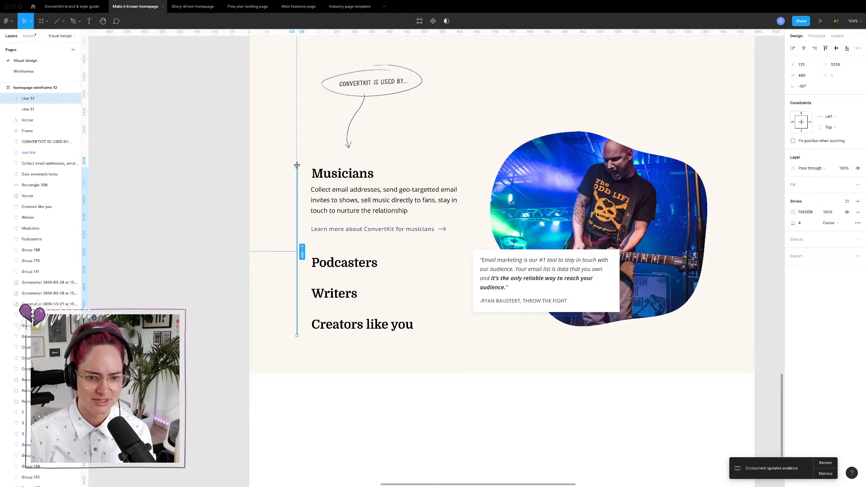
drag(296, 165, 298, 264)
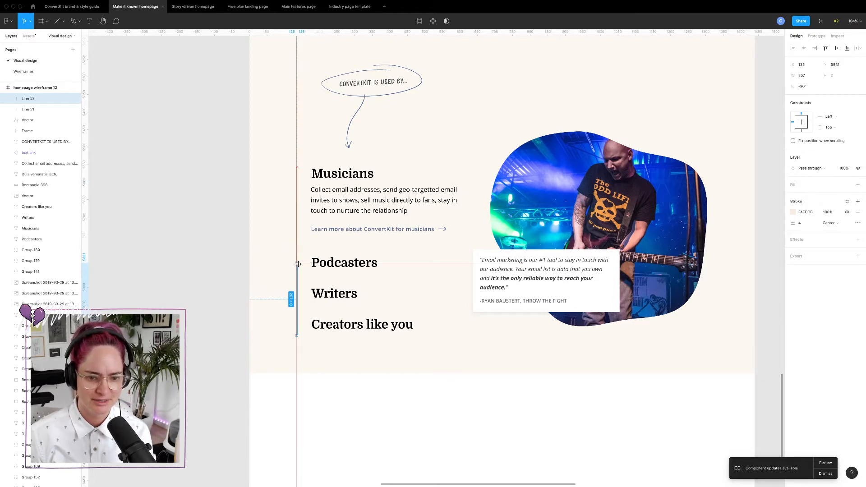
drag(296, 299, 306, 191)
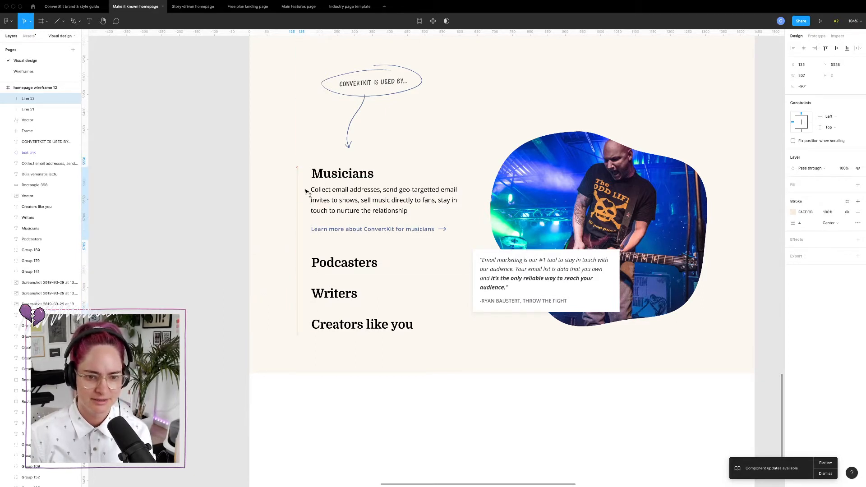
- Recolour the short line beside Musicians with a darker sand swatch from the App Design System library
click(793, 212)
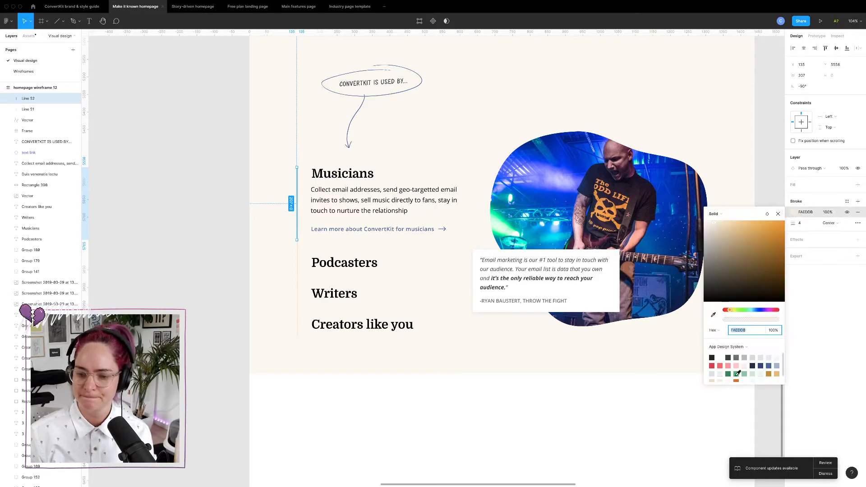
click(713, 376)
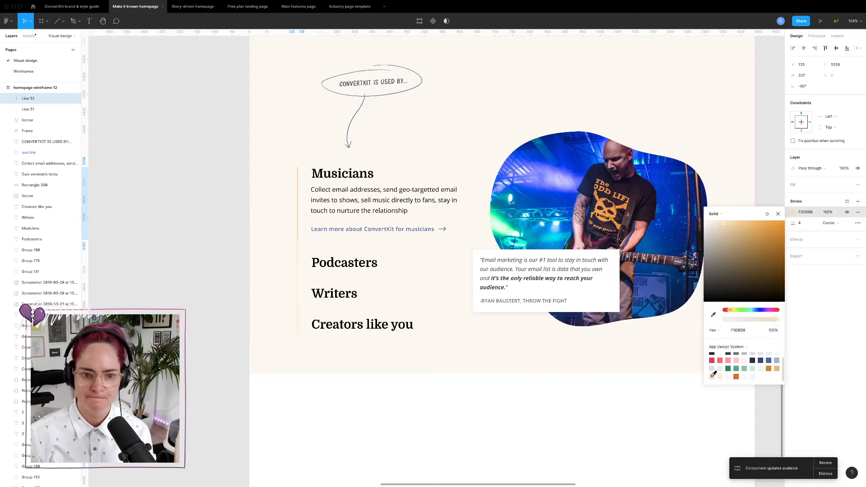
click(424, 434)
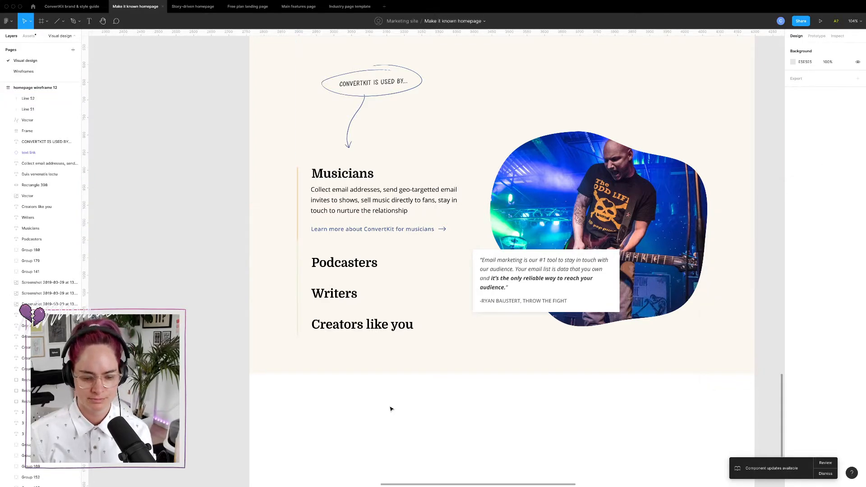
scroll(391, 409, up, 5)
scroll(391, 409, down, 3)
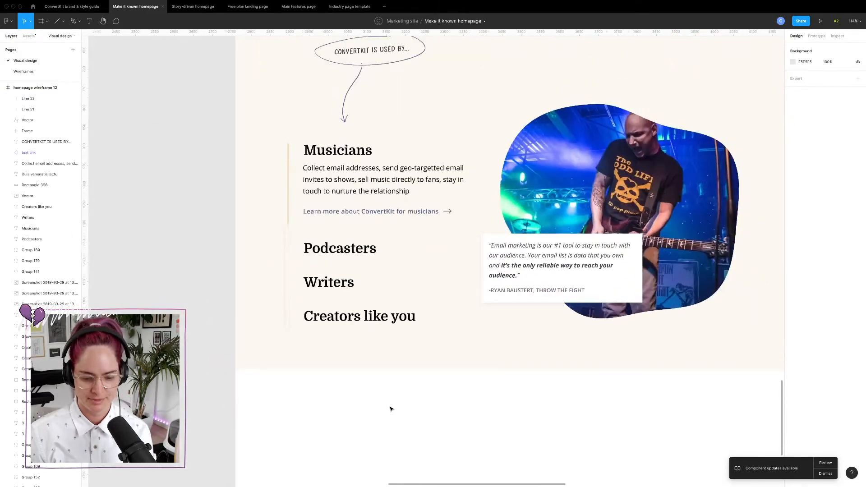
- Move the "Learn more about ConvertKit for musicians" link down about 20 px, to Y 5730
scroll(391, 409, up, 5)
scroll(391, 409, down, 2)
scroll(390, 406, up, 3)
scroll(390, 406, right, 3)
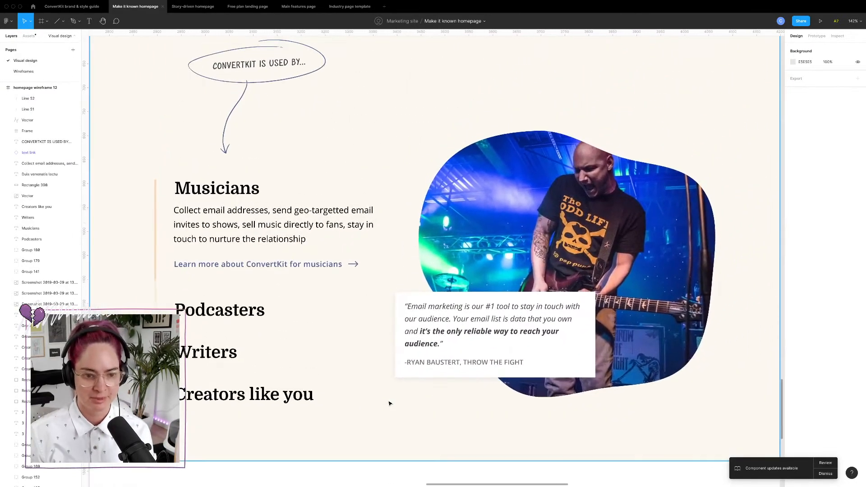
scroll(292, 321, left, 4)
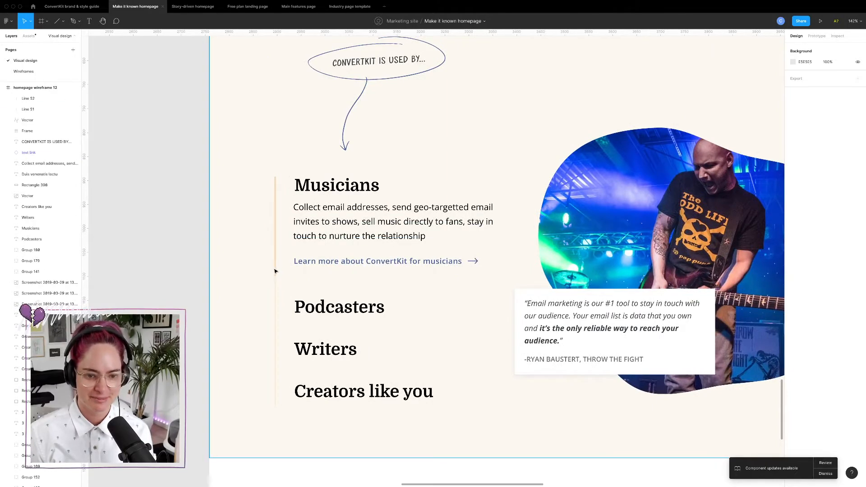
click(275, 270)
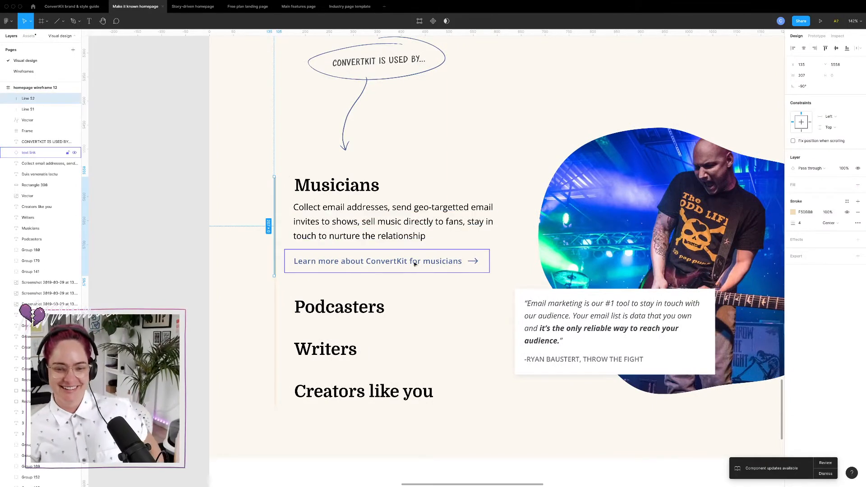
click(401, 262)
key(Down)
key(Down)
key(Down)
key(Down)
key(Down)
key(Down)
key(Down)
key(Down)
key(Down)
key(Down)
key(Down)
key(Down)
key(Down)
key(Down)
key(Down)
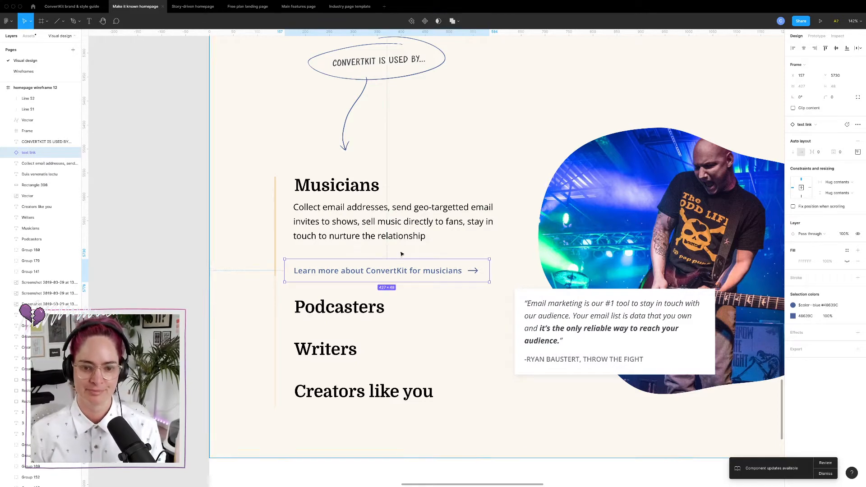
- Correct the spelling in the Musicians description to "geo-targeted"
click(414, 212)
key(Return)
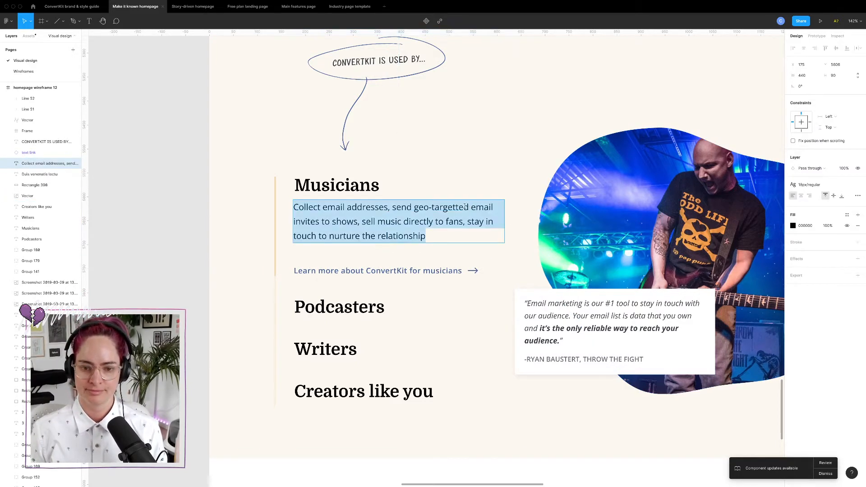
click(458, 207)
key(BackSpace)
click(466, 191)
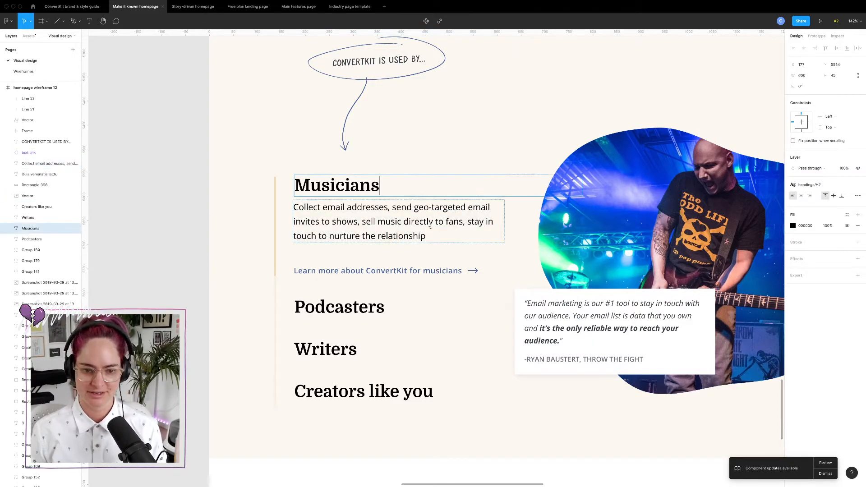
- Recolour the Musicians description dark grey 373F45 and the Musicians heading navy 212F4F using App Design System swatches
click(455, 228)
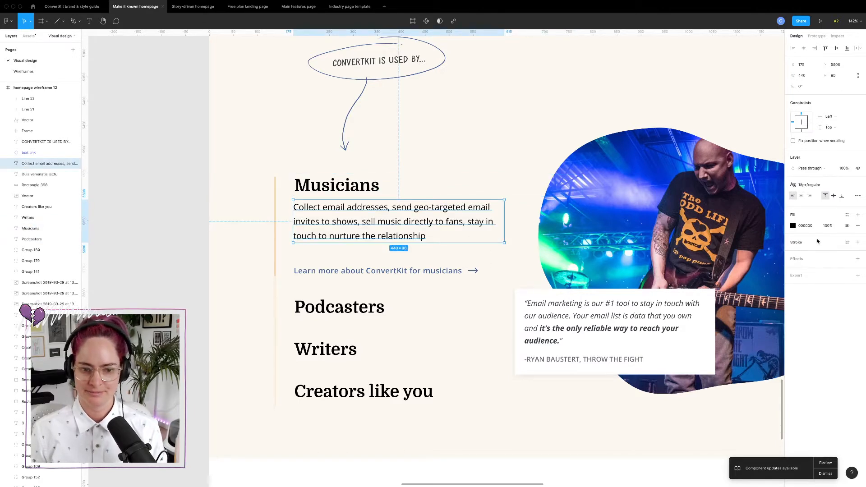
click(793, 226)
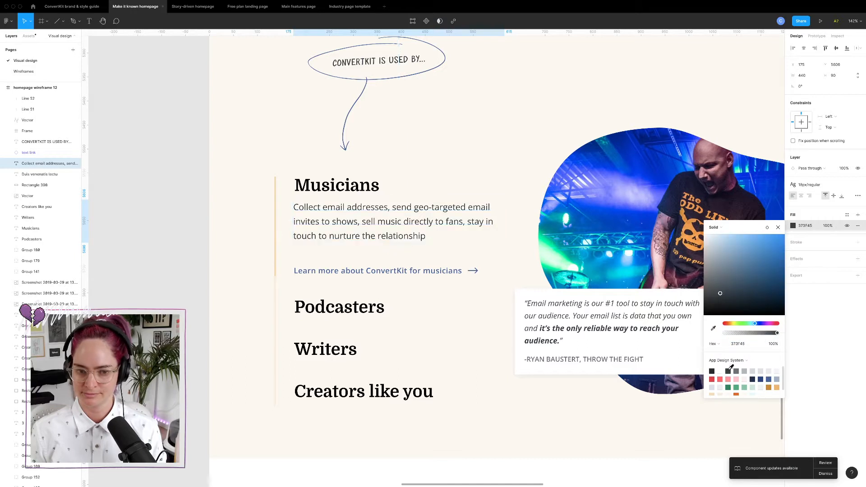
click(298, 185)
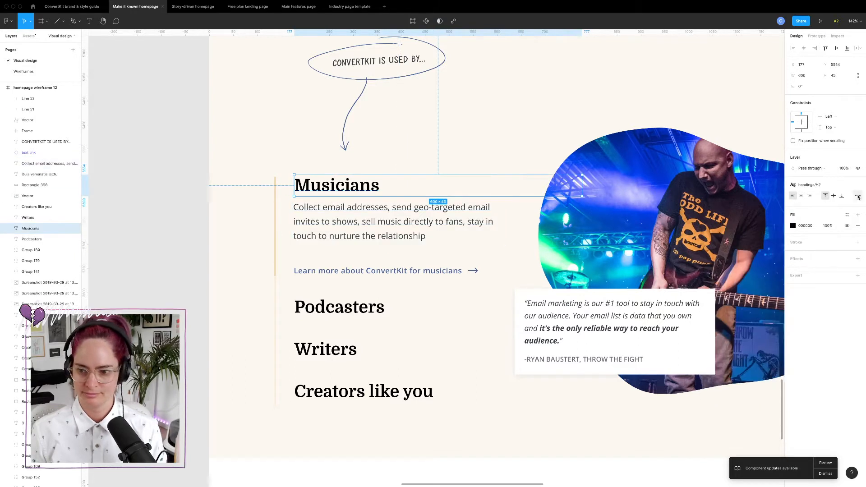
click(793, 227)
click(758, 379)
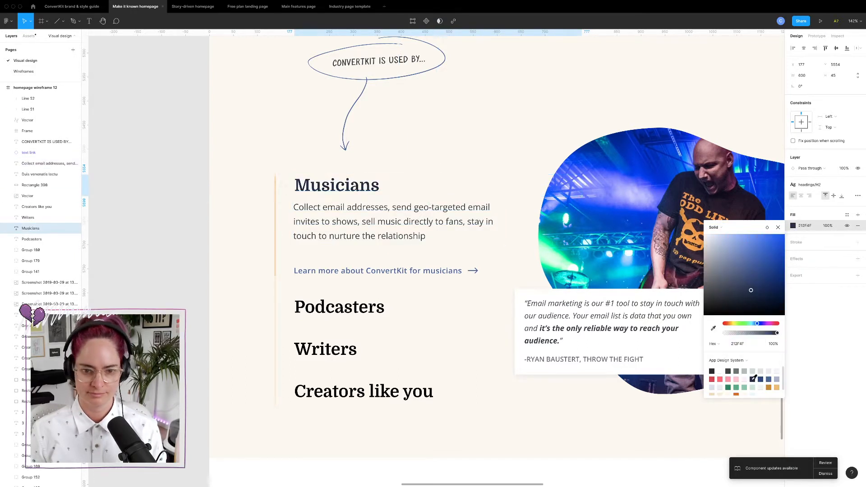
- Recolour the Podcasters, Writers and Creators like you headings together with the same navy App Design System swatch as Musicians
click(365, 313)
shift+click(324, 350)
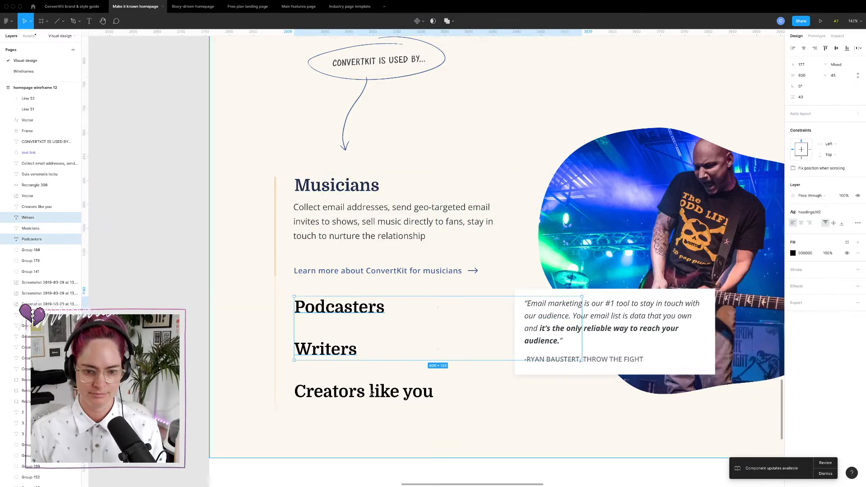
shift+click(384, 394)
click(793, 253)
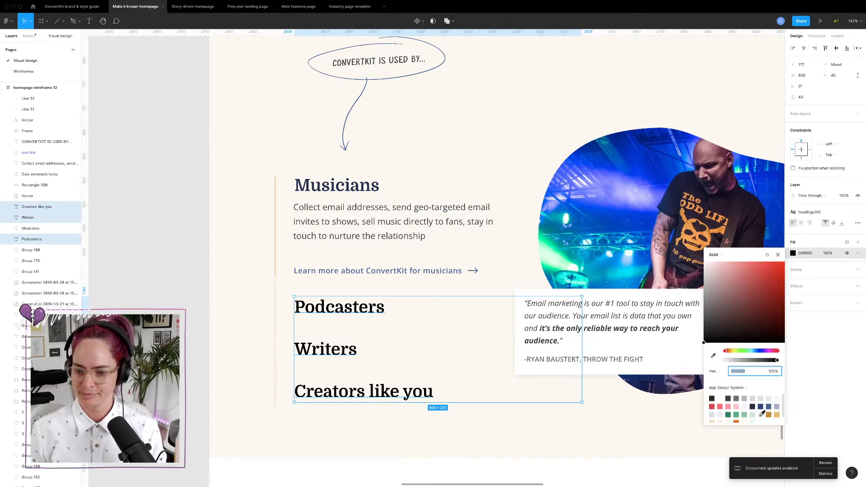
click(754, 407)
click(164, 308)
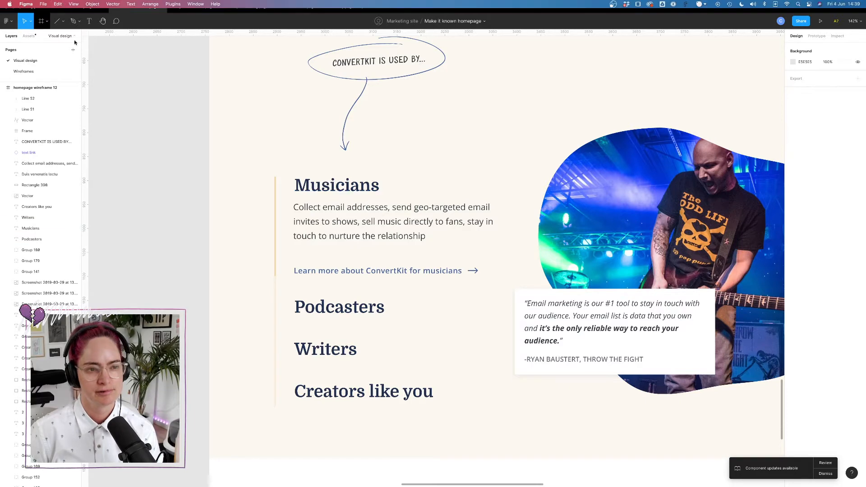
- Search the team's files for "coaches" and open the ConvertKit for Coaches Industry Page file
click(33, 7)
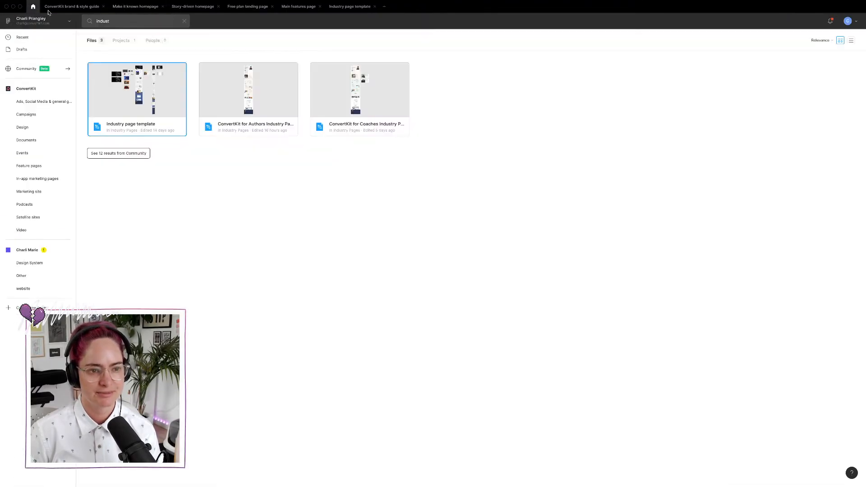
click(114, 20)
text(c)
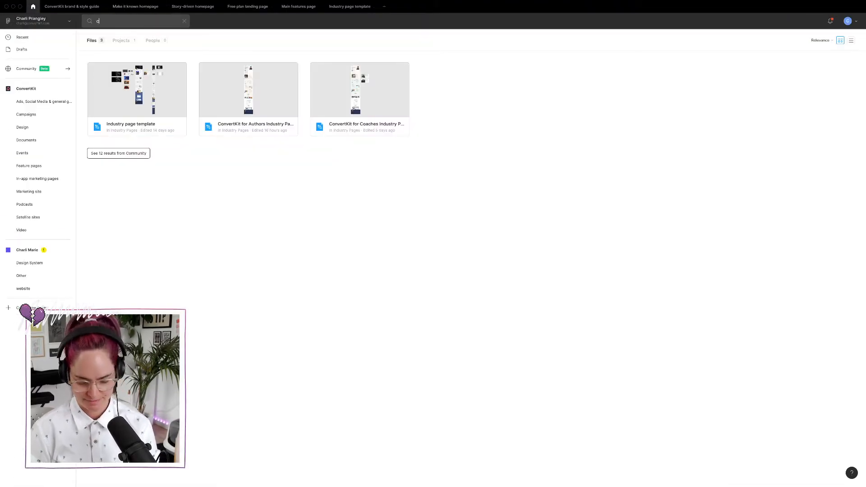
text(oaches)
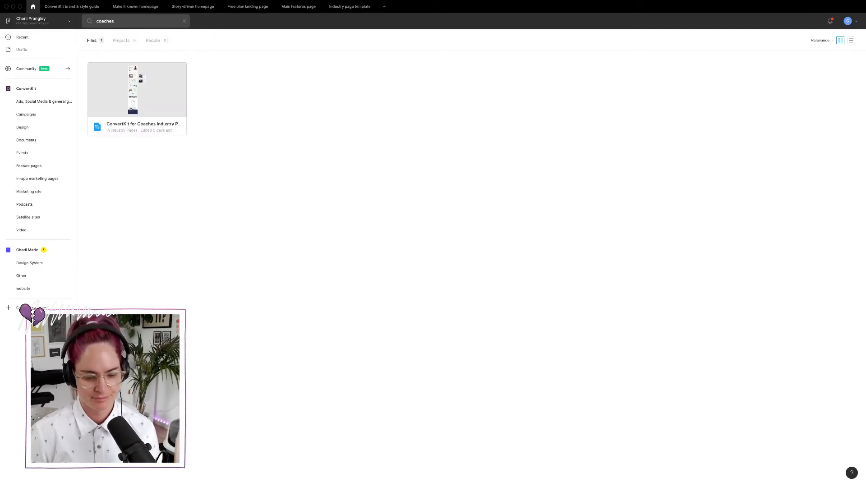
double_click(171, 92)
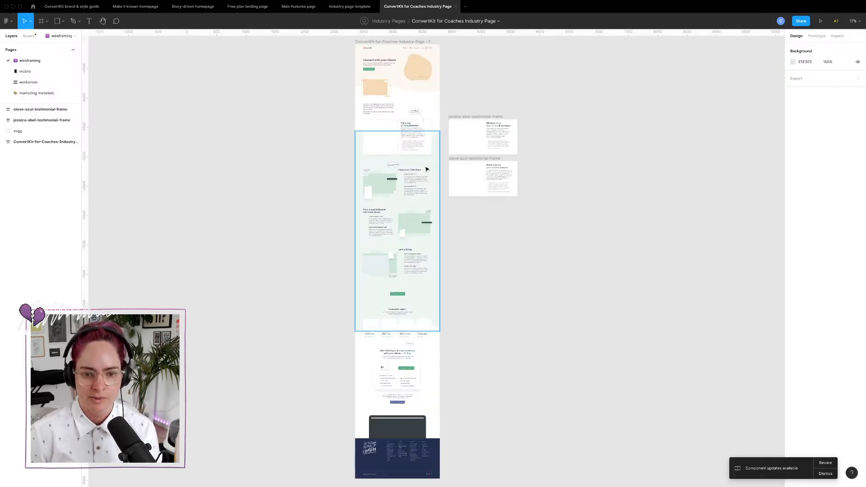
- Select the nested image of the hand-drawn icon beside "Create an online hub" in the Grow your client base section
scroll(395, 192, up, 5)
scroll(397, 195, up, 2)
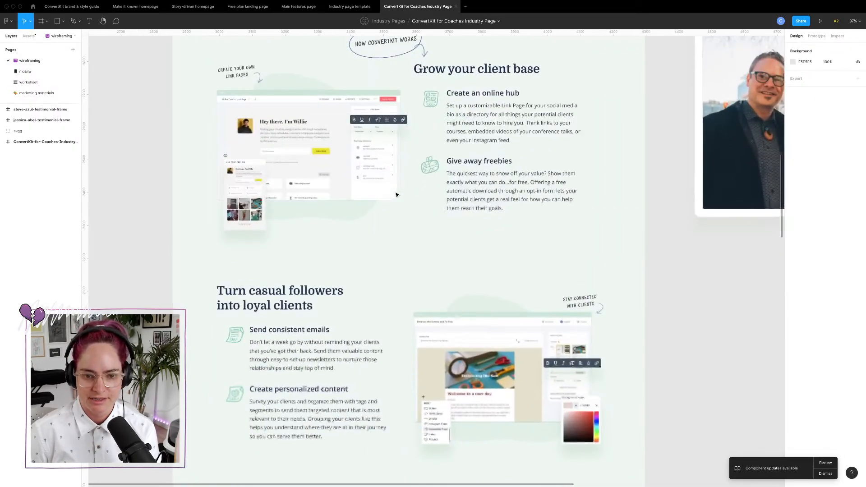
double_click(434, 97)
double_click(434, 97)
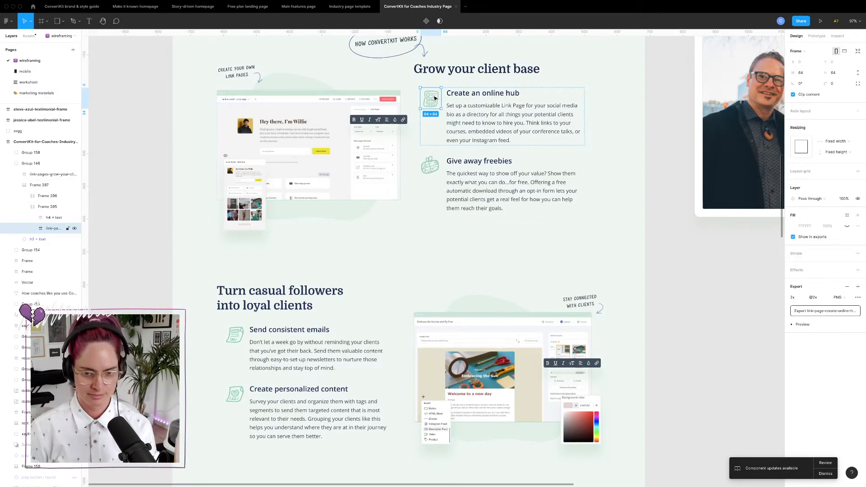
double_click(435, 98)
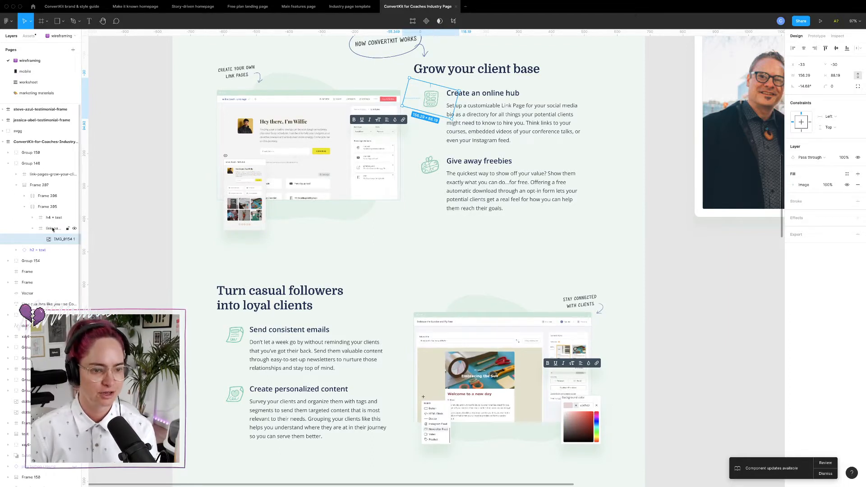
- Copy the "Create an online hub" icon frame and paste it into the "Make it known homepage" design
click(58, 228)
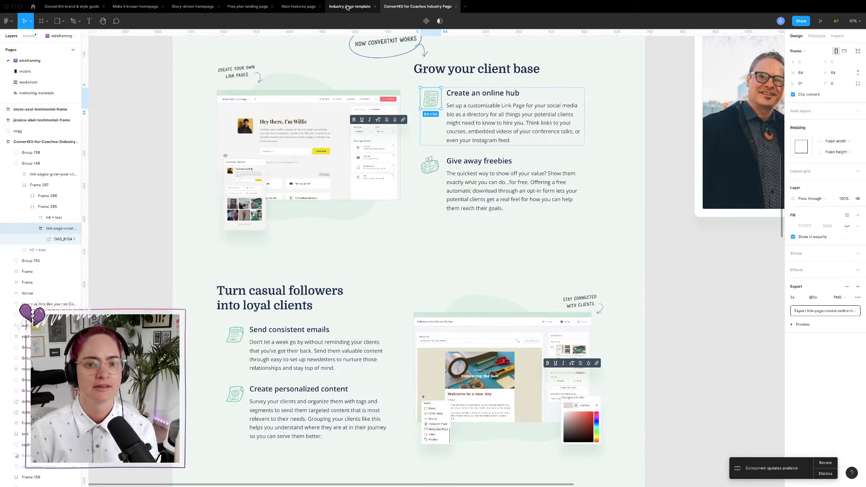
mouse_move(152, 8)
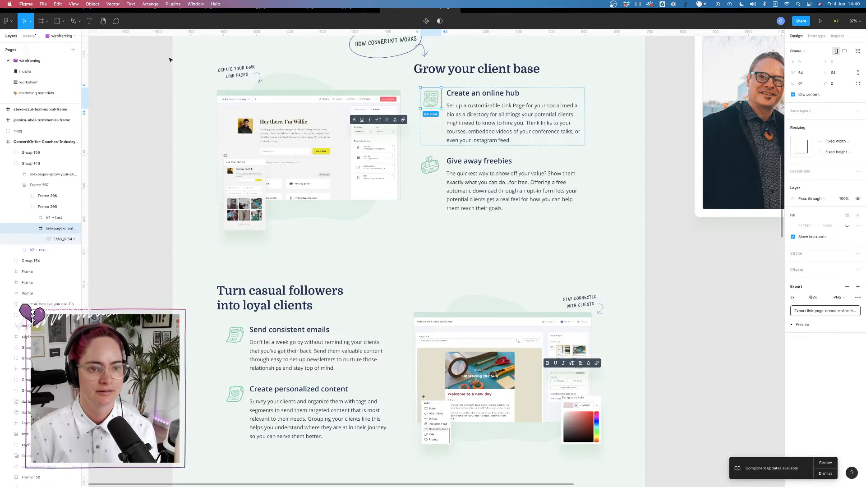
click(135, 6)
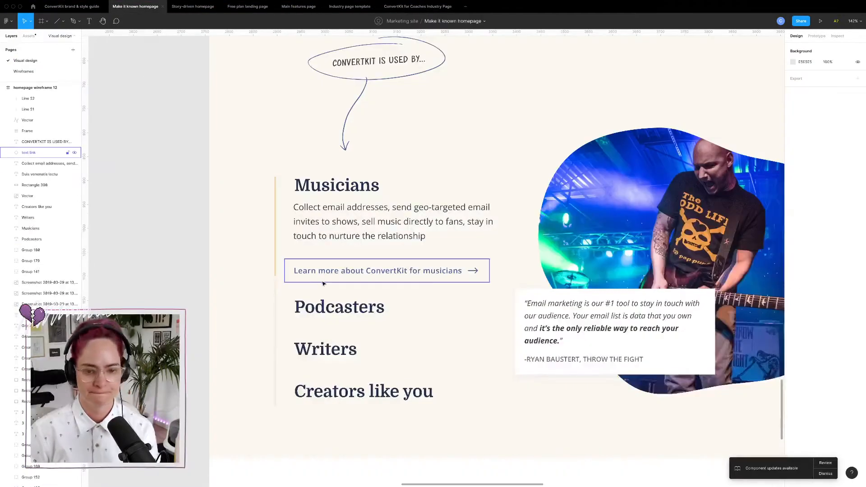
key(super+v)
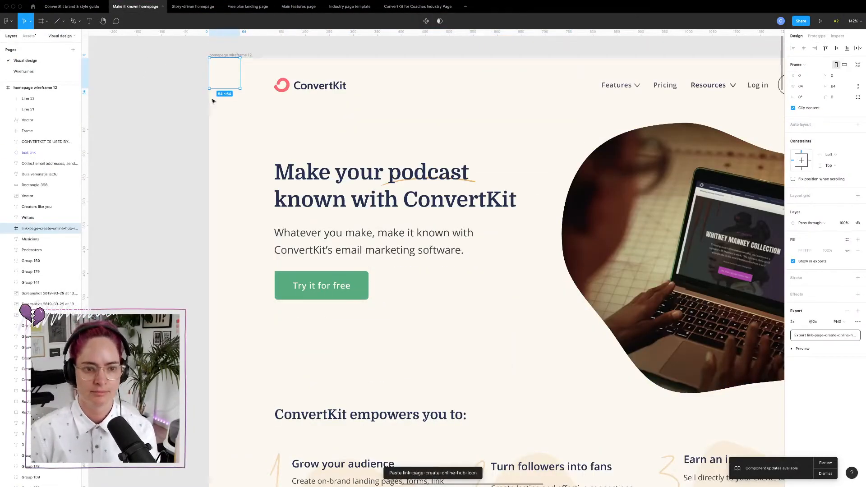
- Move the pasted icon down the page onto the start of the Musicians heading, at about X 171, Y 5535
drag(225, 71, 393, 345)
scroll(391, 348, down, 5)
scroll(392, 343, down, 5)
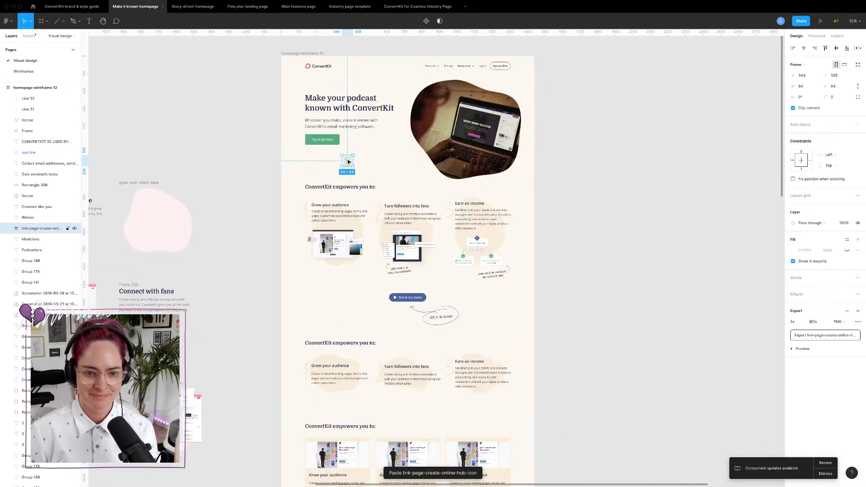
drag(348, 163, 303, 416)
scroll(303, 414, down, 7)
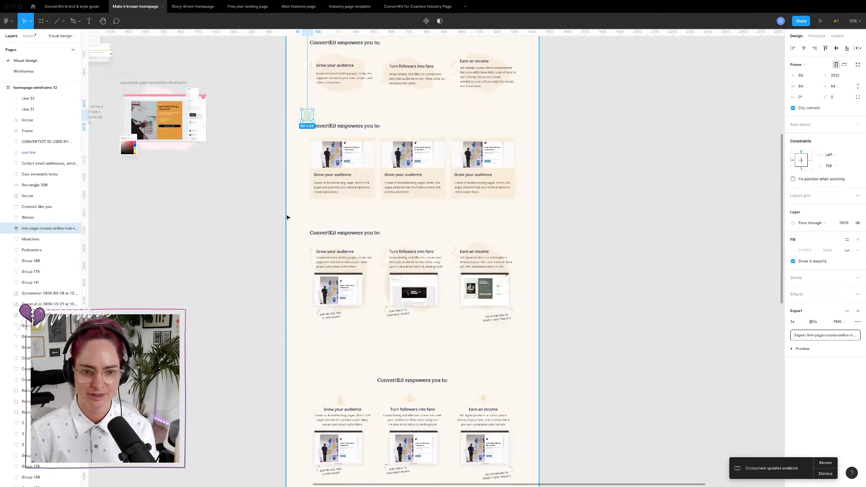
drag(310, 122, 310, 401)
scroll(310, 399, down, 8)
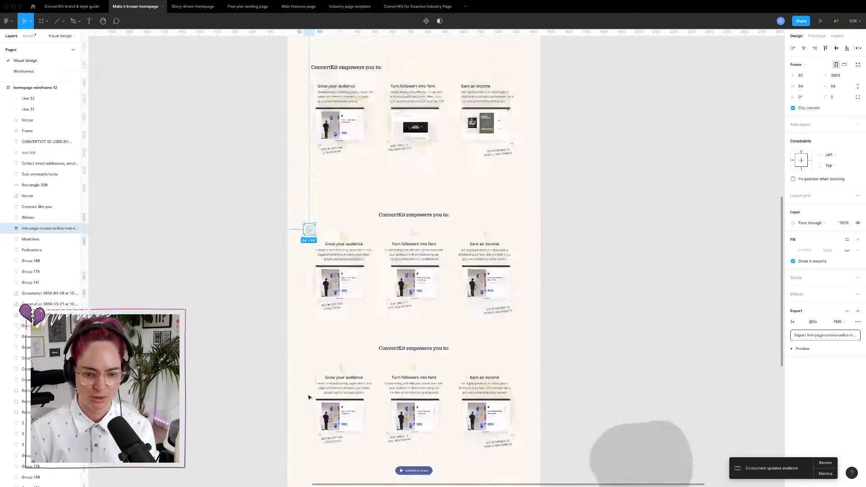
scroll(310, 397, up, 2)
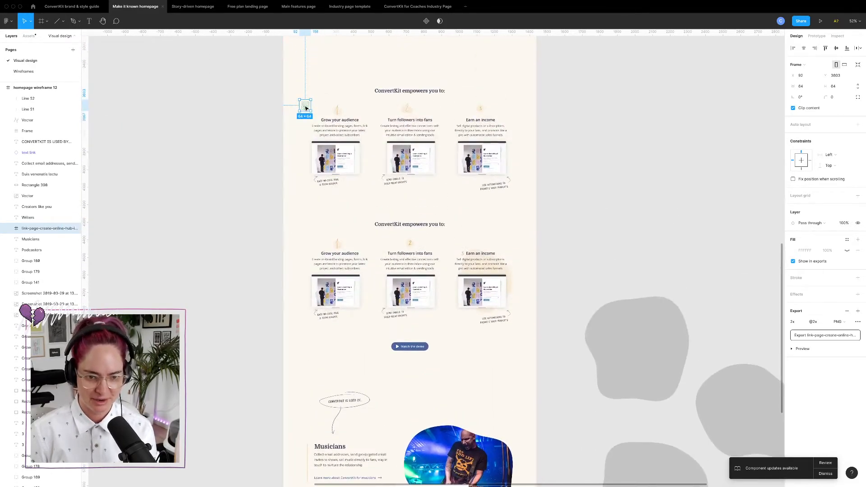
drag(305, 108, 317, 433)
scroll(316, 432, up, 5)
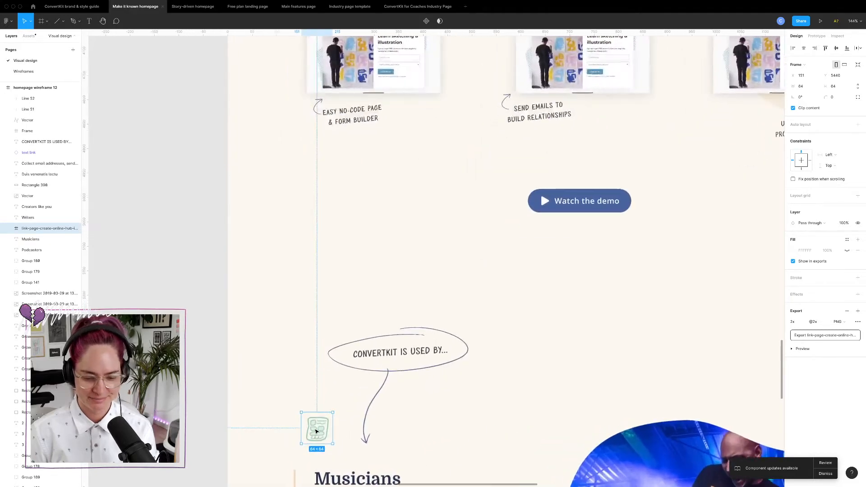
drag(252, 299, 262, 346)
scroll(286, 331, up, 3)
scroll(285, 331, down, 2)
scroll(286, 331, left, 1)
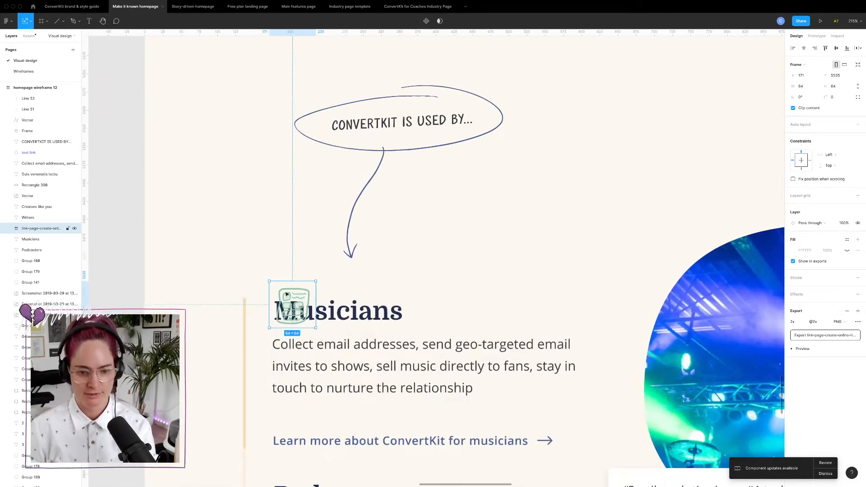
- Scale the icon down to 45 × 45 and nudge it slightly up and left
drag(317, 281, 302, 294)
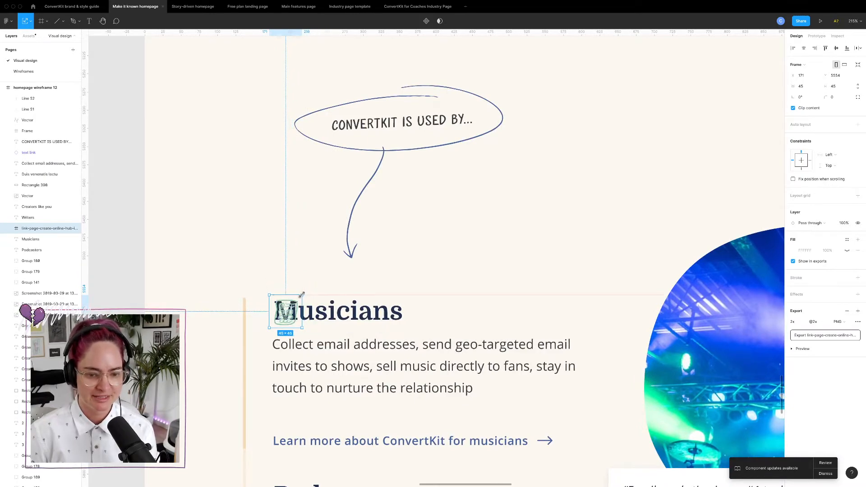
key(Up)
key(Up)
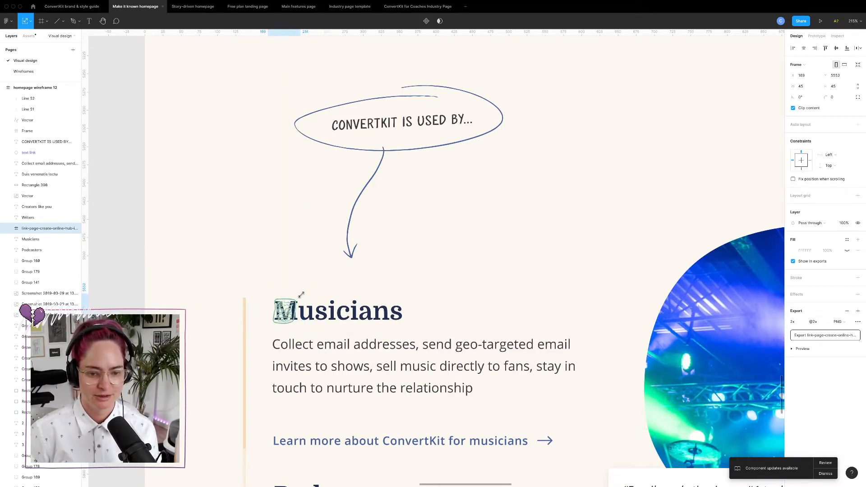
- Shift the Musicians heading beside the icon to about X 223 and narrow its text box to about 203 wide
click(303, 313)
drag(339, 315, 372, 315)
drag(745, 305, 455, 305)
scroll(518, 282, down, 3)
scroll(518, 282, right, 2)
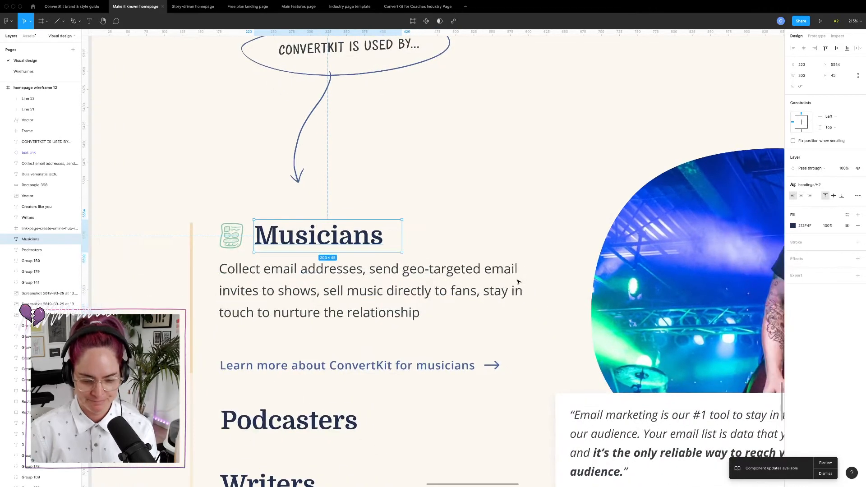
click(469, 260)
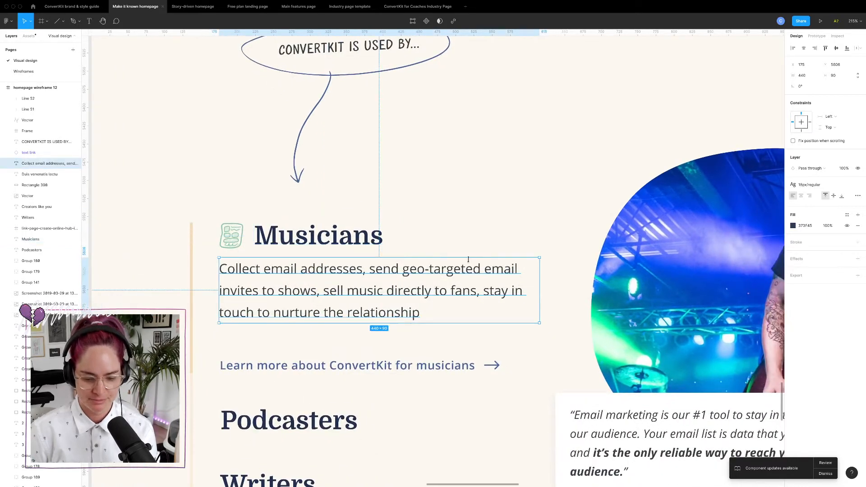
click(522, 244)
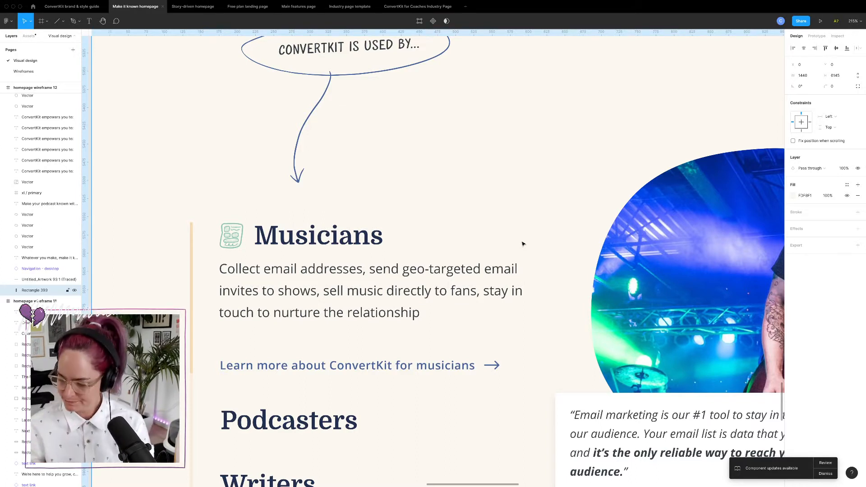
- Check the icon's inner image layer and nudge the Musicians heading left to X 222
click(300, 239)
double_click(236, 240)
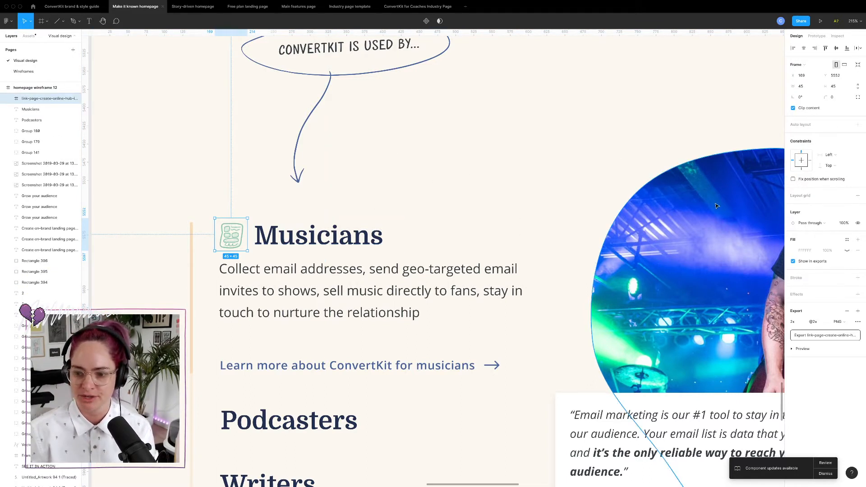
click(8, 98)
click(47, 111)
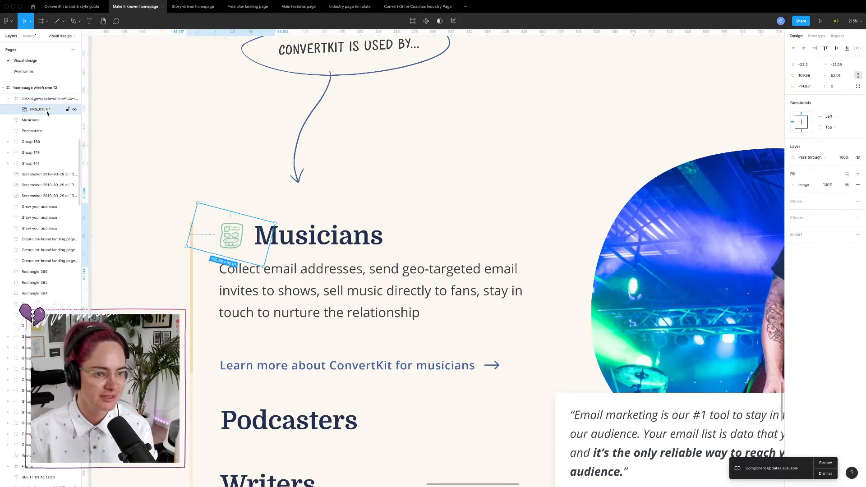
click(375, 209)
click(287, 239)
key(Left)
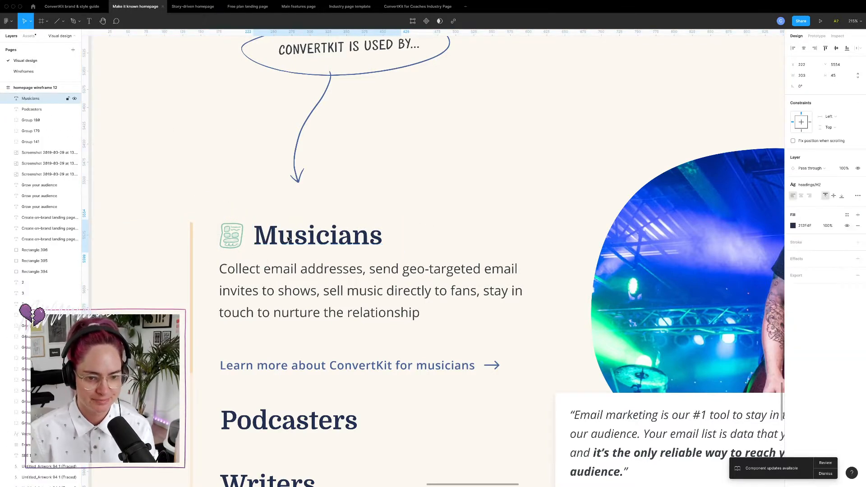
- Nudge the "Learn more about ConvertKit for musicians" link up, closer to the paragraph above
key(Escape)
scroll(316, 257, down, 4)
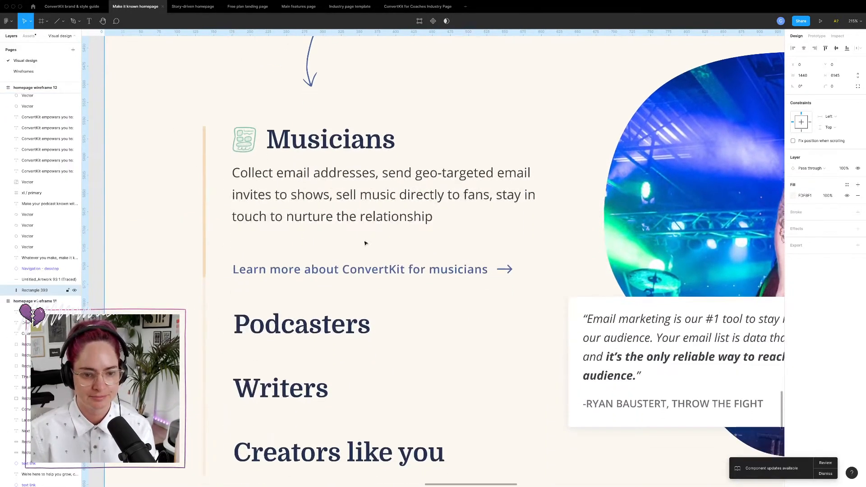
click(327, 267)
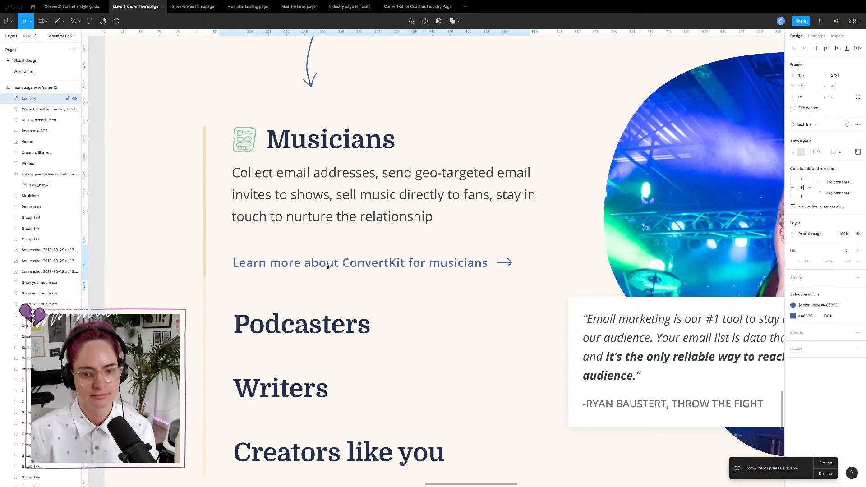
click(544, 116)
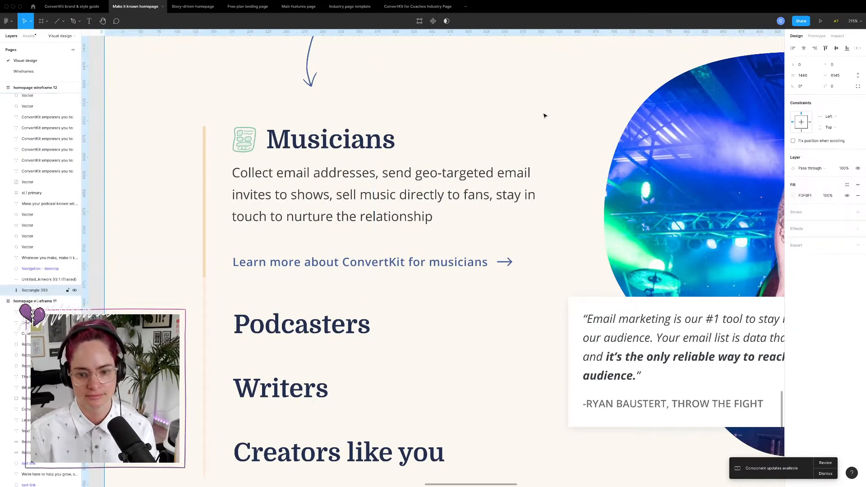
- Recolor the short vertical line beside the Musicians block with the darker light-orange swatch from the App Design System colors
click(204, 198)
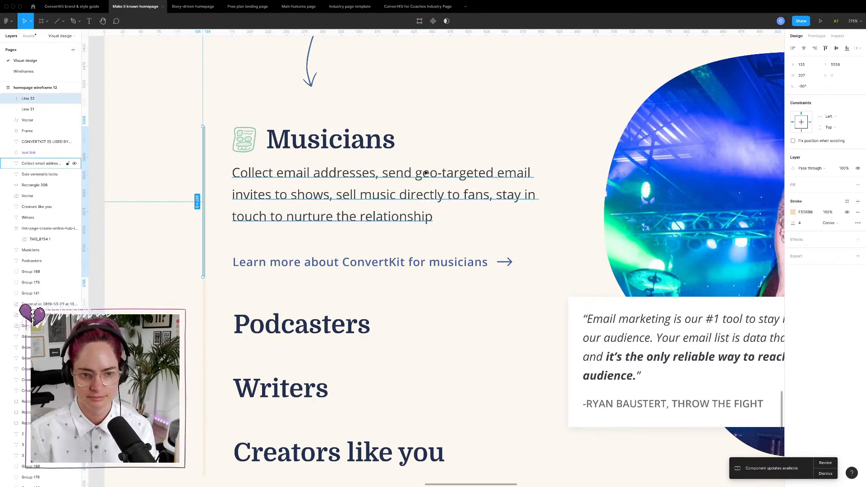
click(793, 212)
click(777, 374)
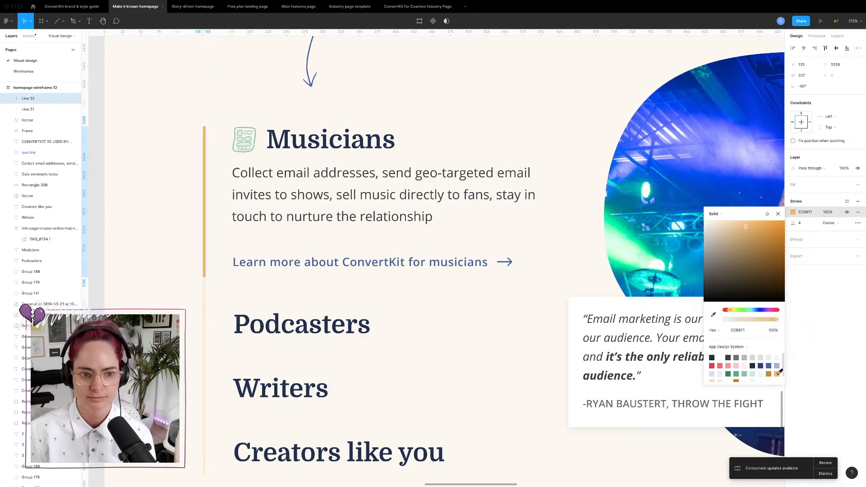
click(555, 88)
scroll(555, 88, down, 3)
scroll(549, 84, up, 3)
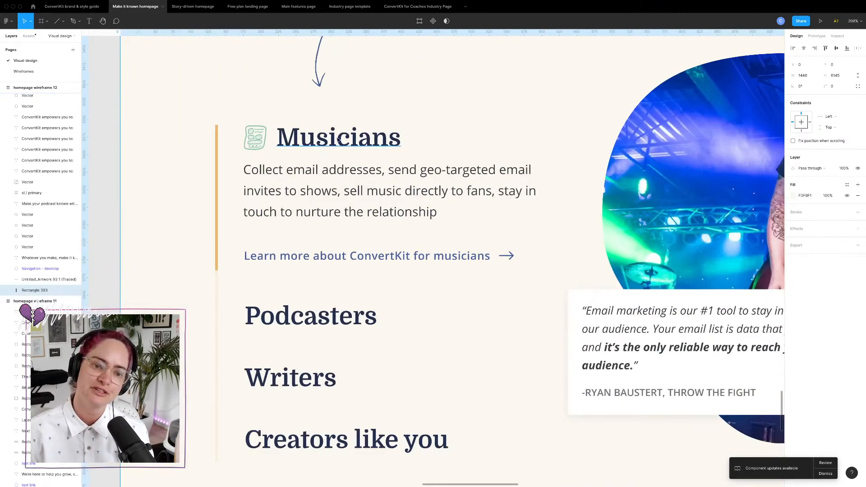
scroll(505, 116, down, 5)
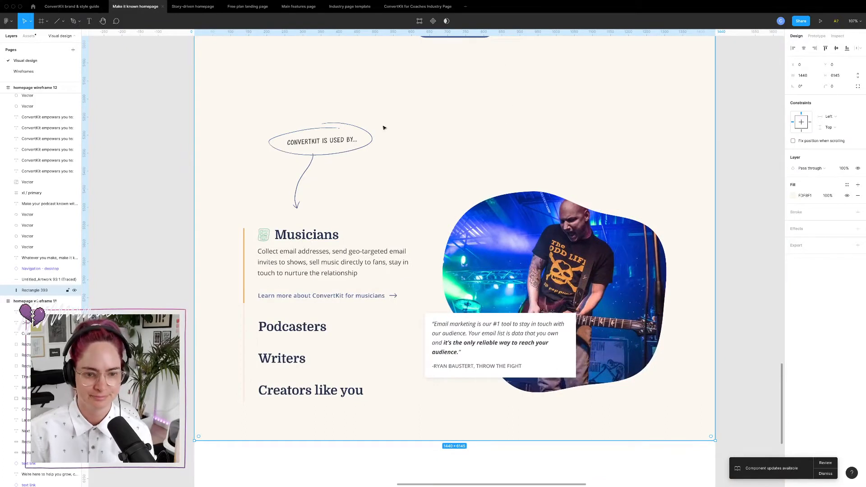
- Duplicate the icon beside Podcasters, move that heading to X 222 and narrow its text box to about 223
drag(274, 236, 274, 328)
click(346, 329)
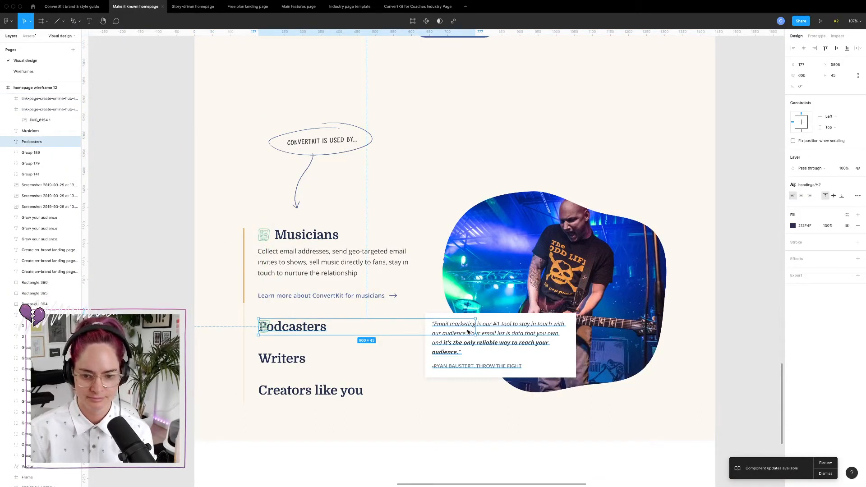
drag(476, 331, 303, 330)
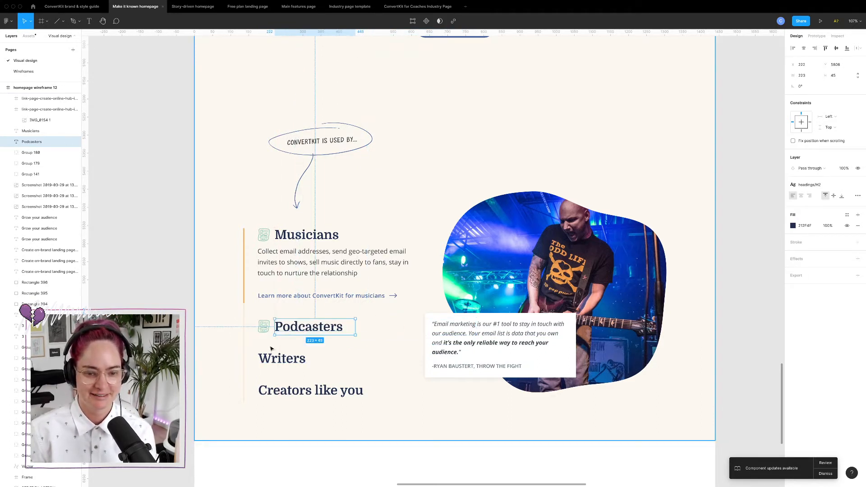
- Shift the Writers heading right, duplicate the icon beside it, and narrow the heading's text box to about 149
click(267, 361)
drag(270, 361, 283, 362)
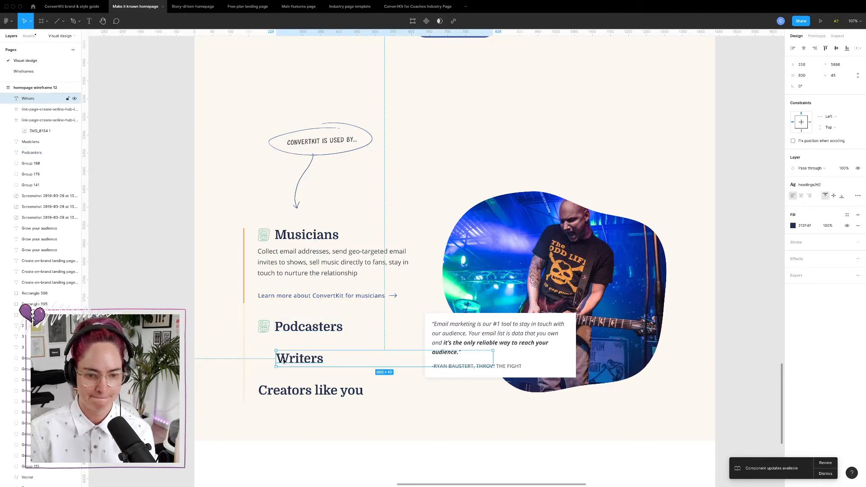
click(264, 326)
drag(264, 327, 266, 363)
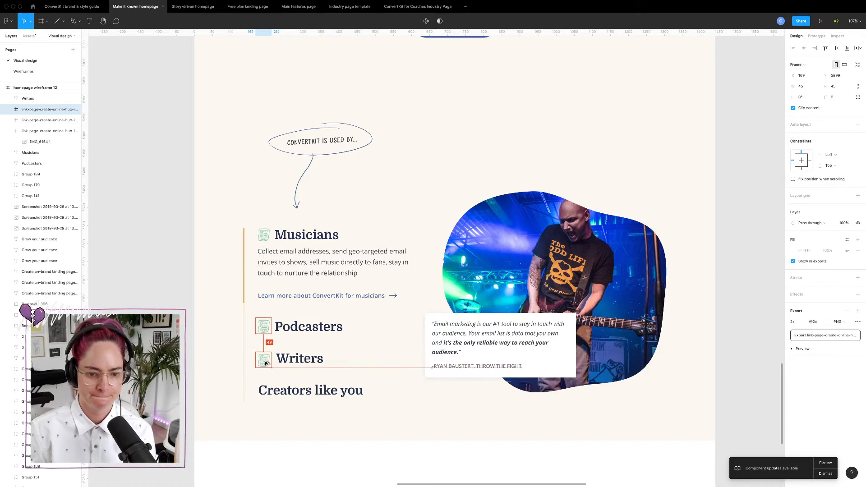
click(300, 358)
mouse_move(324, 359)
mouse_down()
mouse_move(493, 362)
mouse_move(329, 361)
mouse_up()
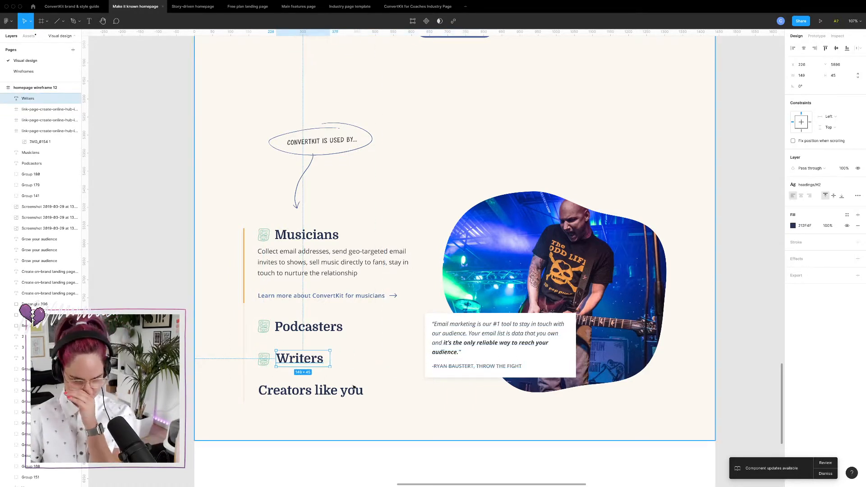
- Narrow the "Creators like you" text box to about 310 wide
click(357, 395)
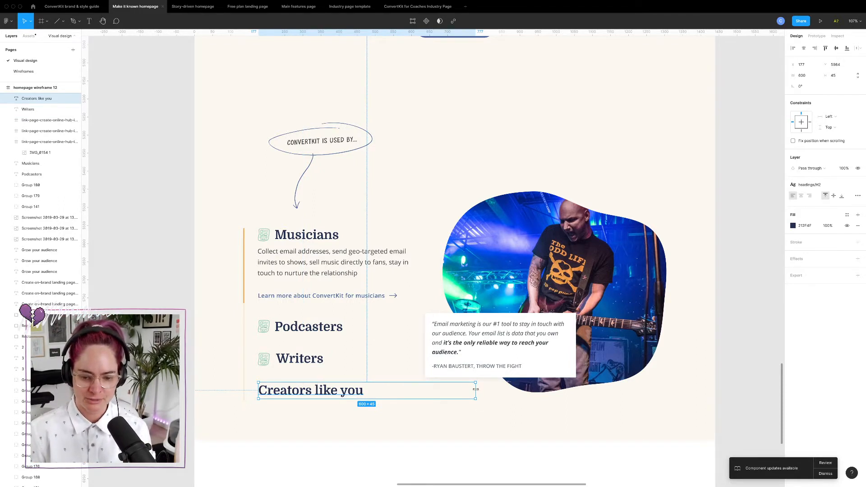
drag(475, 391, 372, 391)
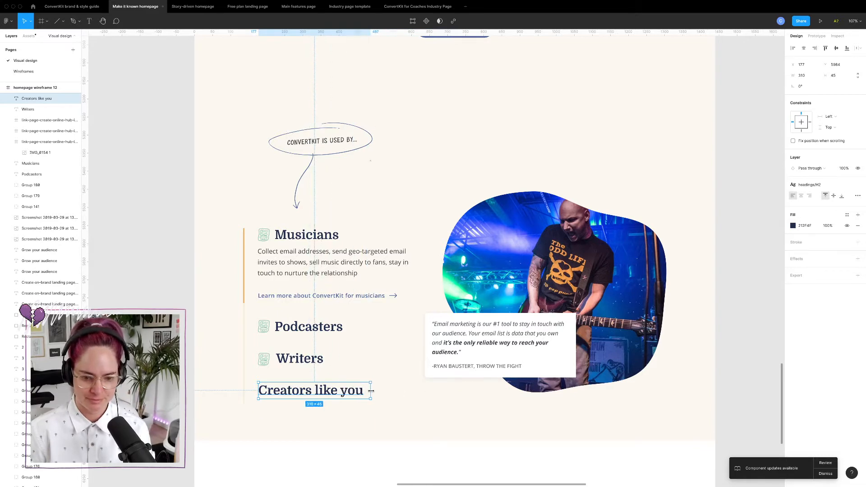
scroll(378, 359, down, 3)
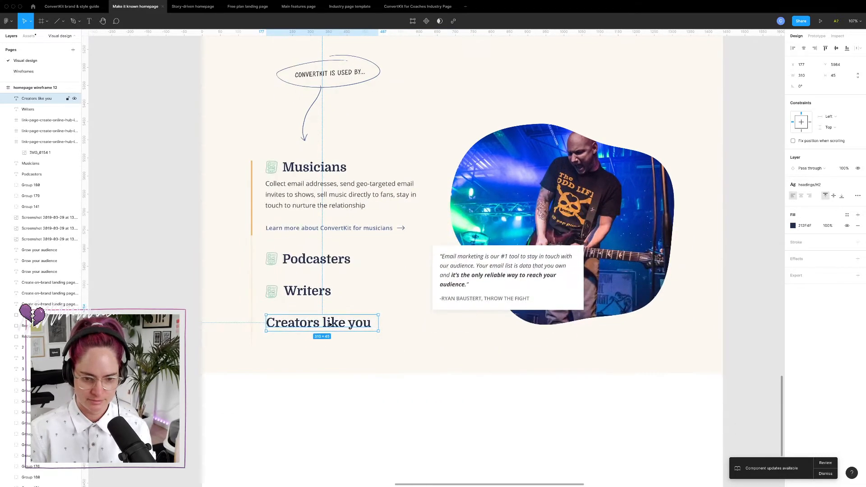
- Extend the page's cream background rectangle downward to add space below the "ConvertKit is used by" section
click(428, 361)
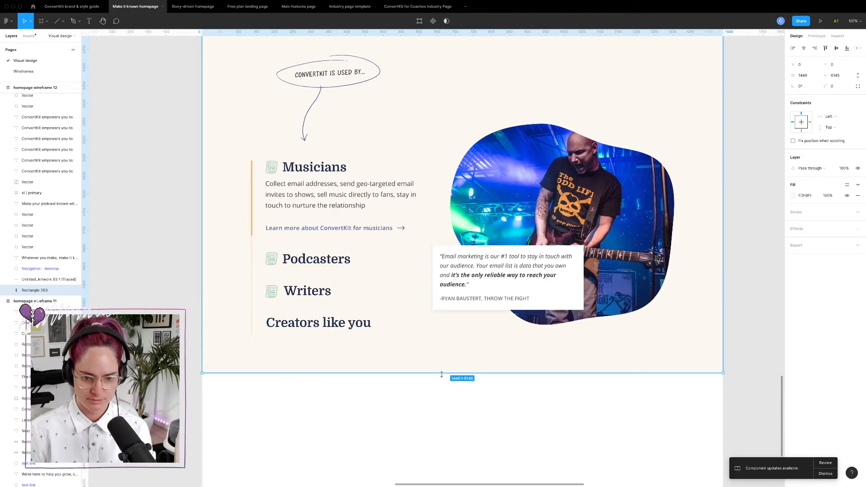
drag(441, 375, 441, 441)
click(190, 343)
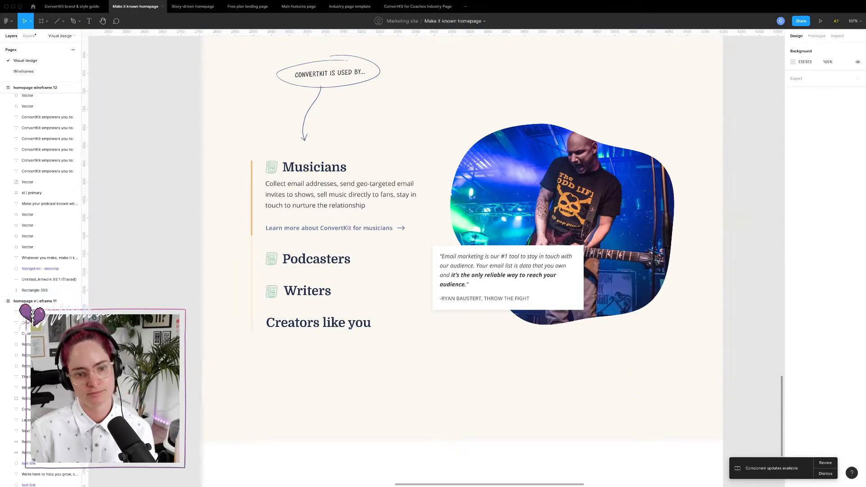
- Move the "Creators like you" heading down to clear space, then duplicate the Writers heading and icon below and reword the copy as "Coaches"
click(316, 324)
drag(307, 323, 310, 434)
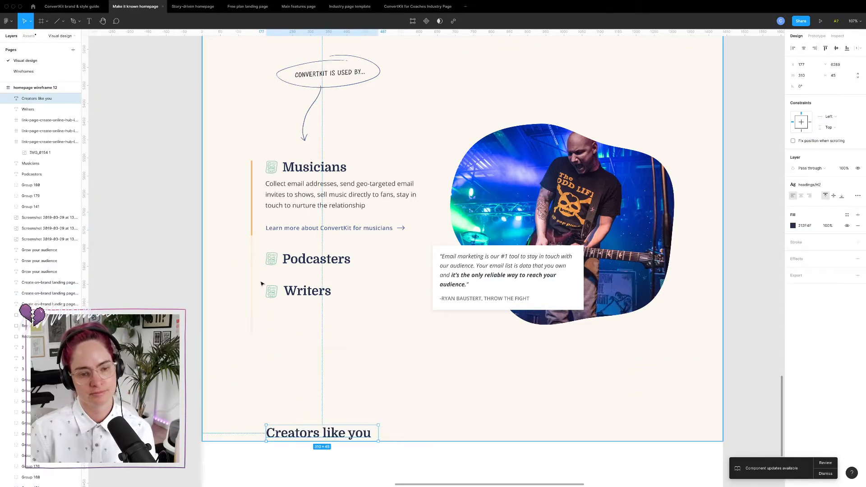
click(274, 295)
shift+click(319, 294)
drag(311, 291, 276, 328)
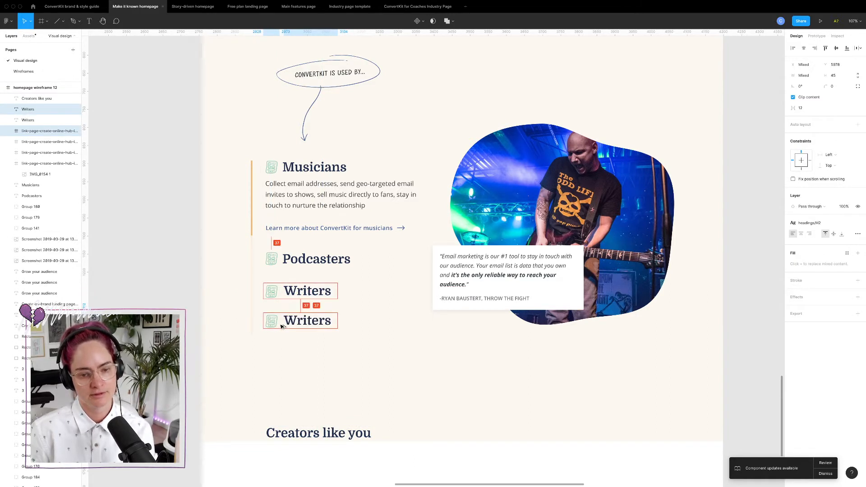
double_click(308, 323)
text(Coaches)
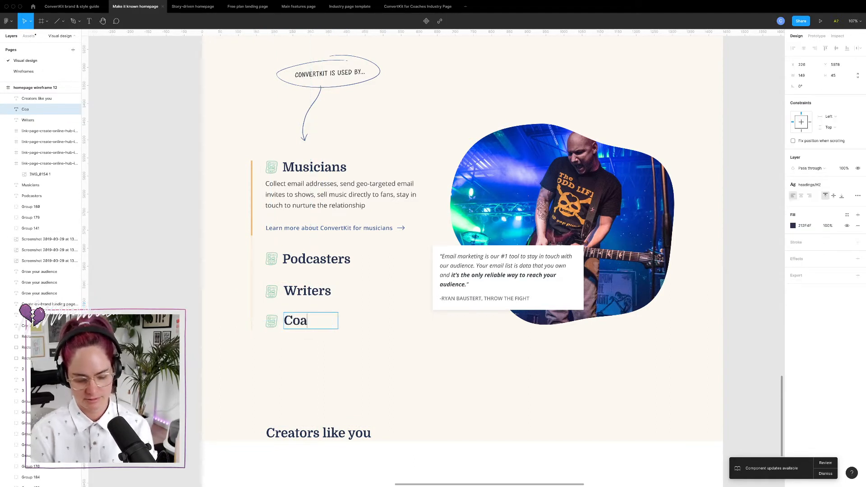
click(144, 297)
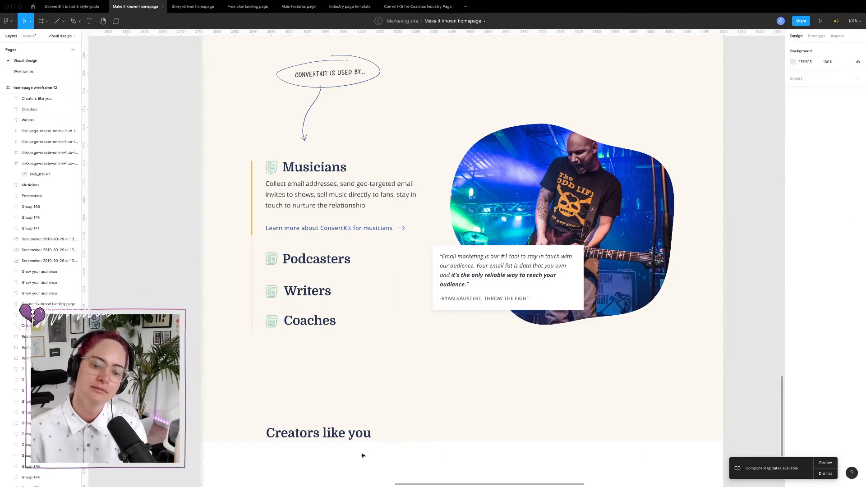
- Move the "Creators like you" heading up to about Y 6125 and reword it as "& creators like you" on one line, about 328 wide
click(335, 432)
drag(335, 434, 344, 374)
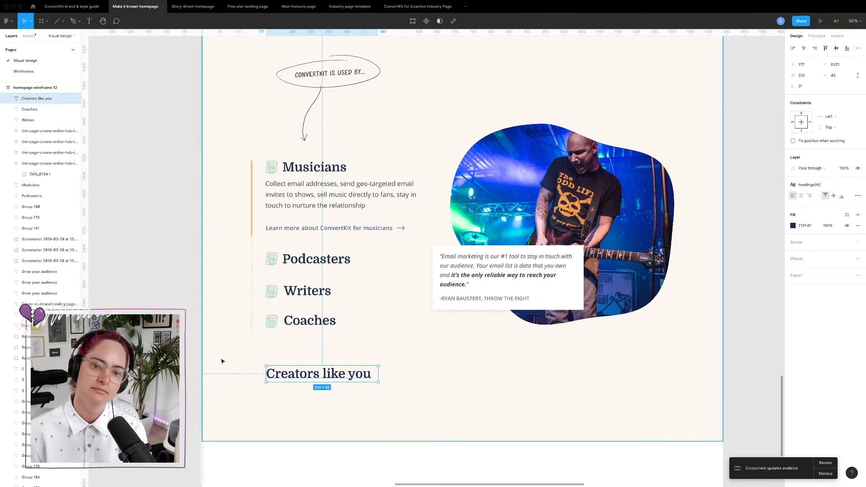
double_click(272, 378)
click(272, 378)
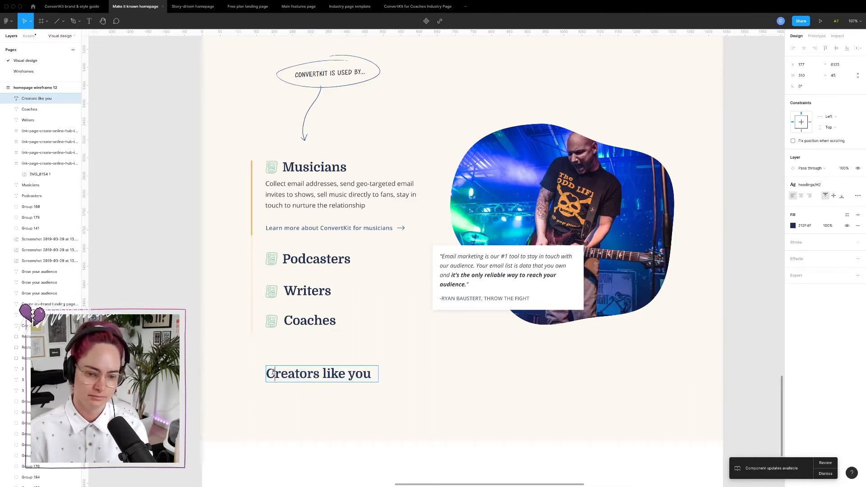
key(BackSpace)
text(& c)
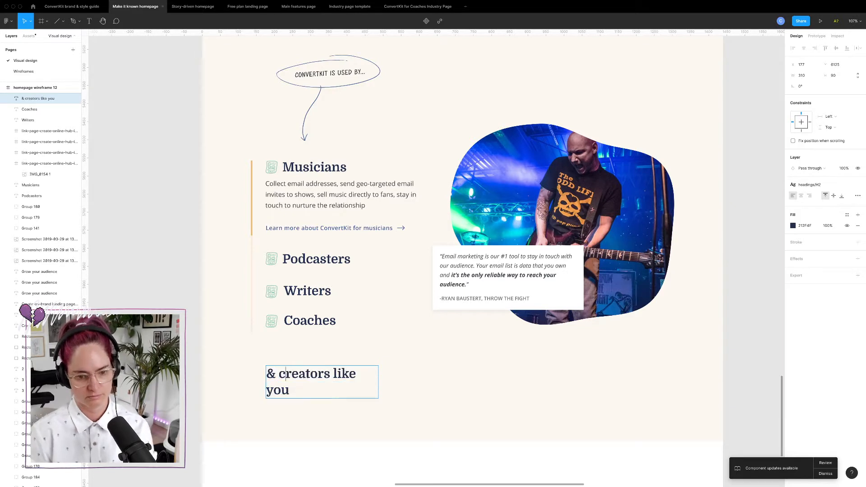
key(Escape)
drag(378, 399, 385, 381)
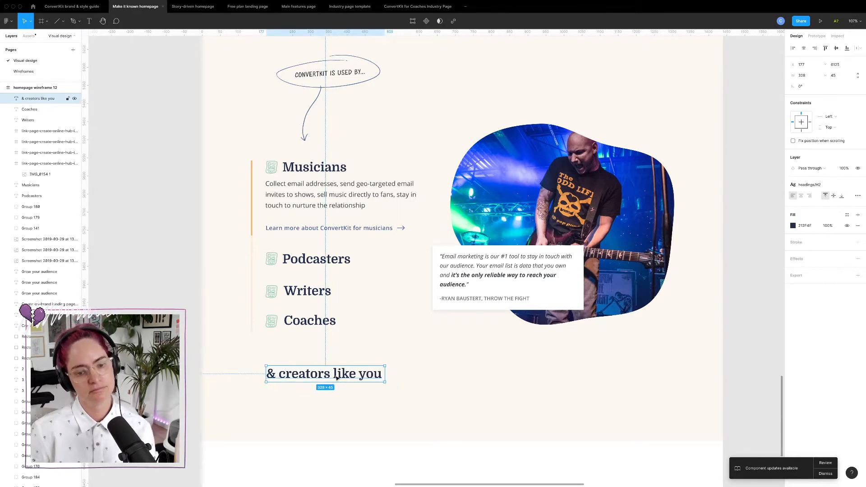
click(195, 390)
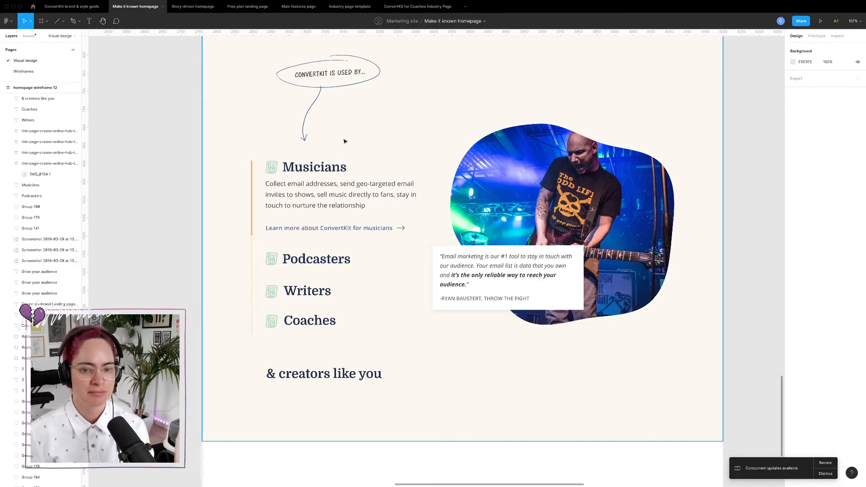
- Extend the homepage wireframe 12 frame well below its current content to make room for more sections
scroll(344, 140, down, 5)
click(407, 209)
scroll(408, 209, down, 5)
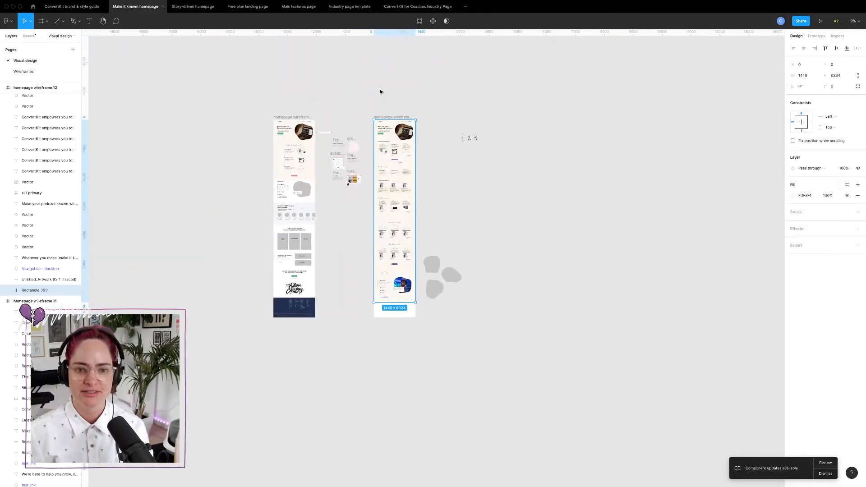
click(392, 118)
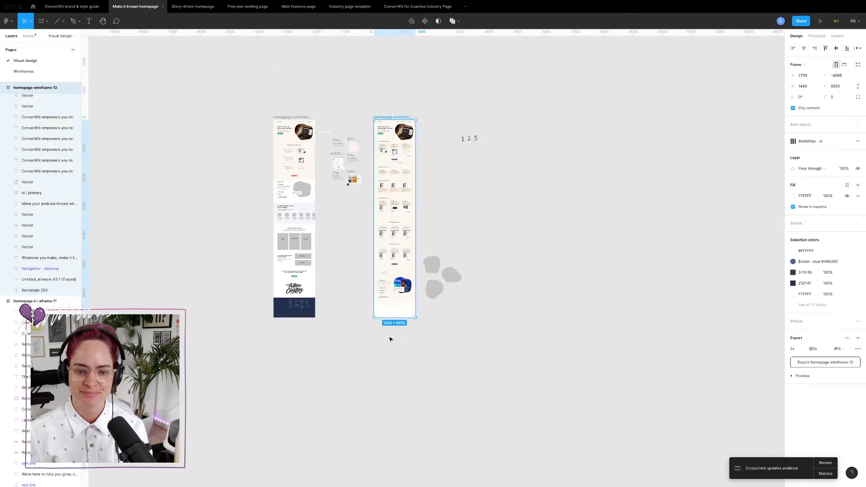
drag(401, 321, 399, 466)
click(410, 320)
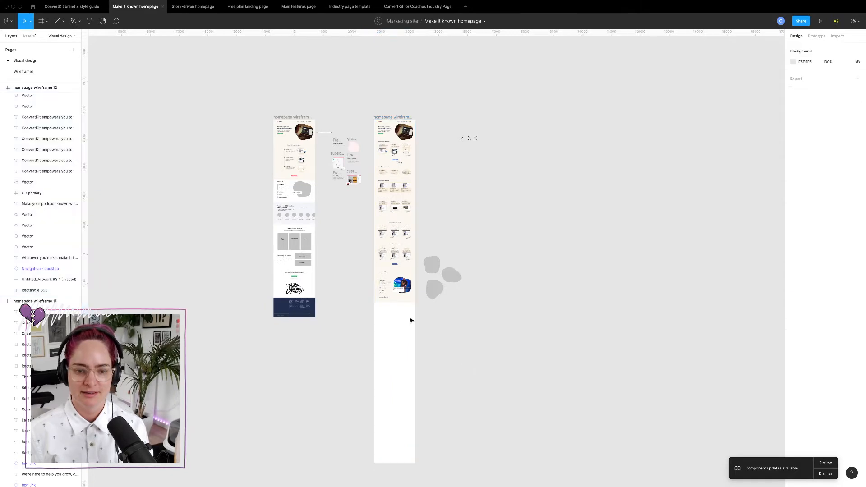
- Extend the cream background rectangle further down the frame to a height of about 9559
click(403, 307)
drag(402, 303, 396, 397)
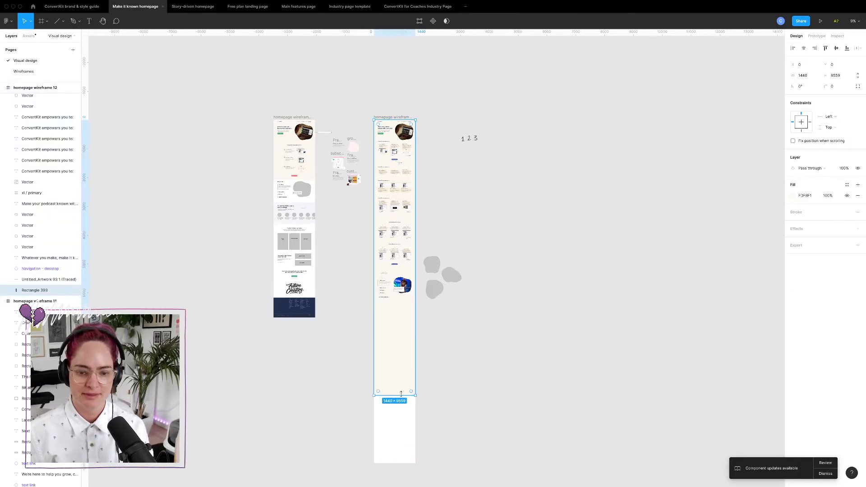
click(420, 320)
- Lock the cream background rectangle so that it cannot be selected with the section's content
scroll(421, 320, up, 5)
click(406, 348)
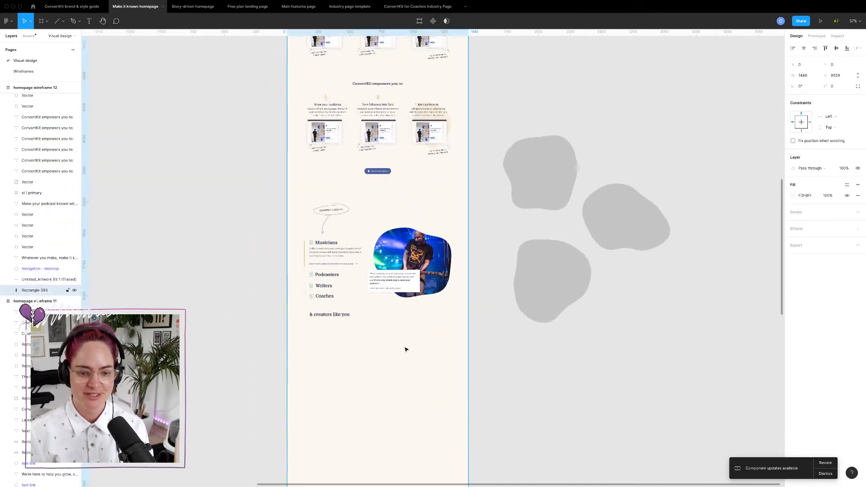
right_click(406, 349)
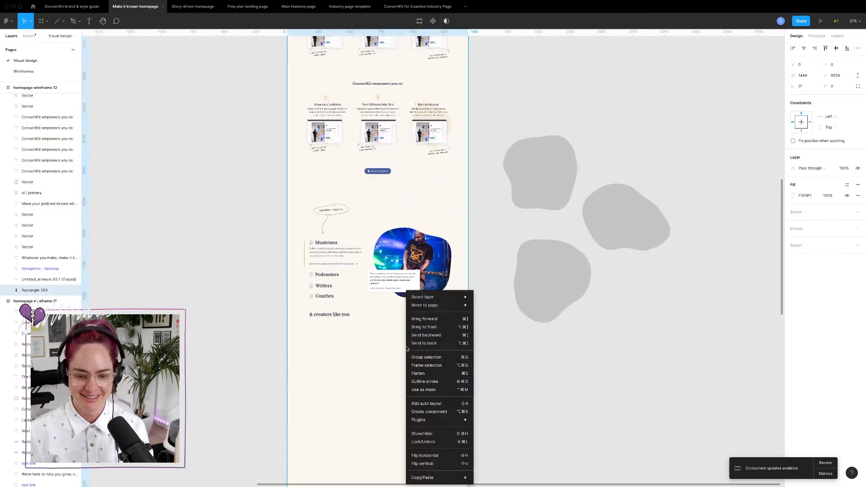
click(424, 442)
click(559, 408)
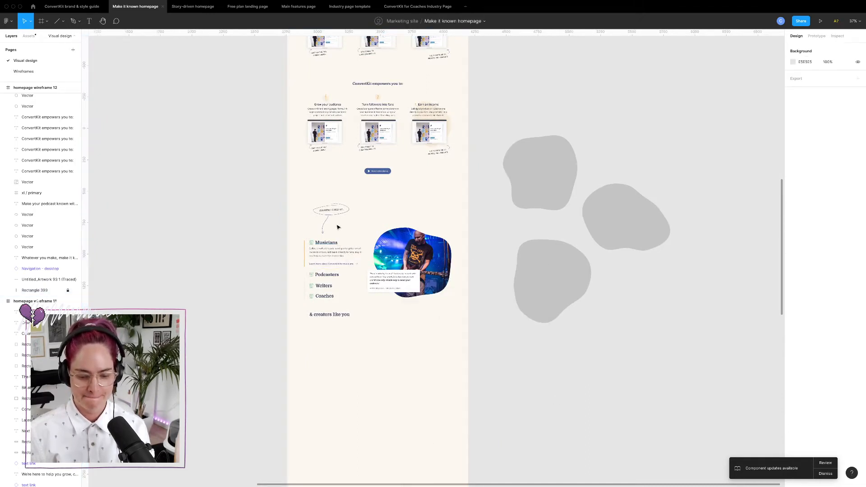
- Duplicate the whole "ConvertKit is used by" section, including its headings, photo and quote, directly below the original
drag(305, 199, 446, 329)
drag(419, 253, 409, 384)
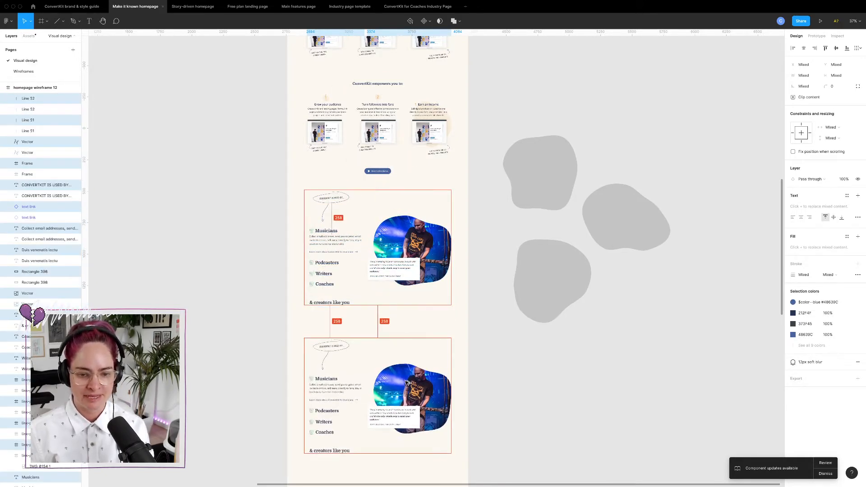
click(537, 408)
- Shorten the arrow under the copied "ConvertKit is used by" callout to about 101 high
scroll(381, 373, up, 5)
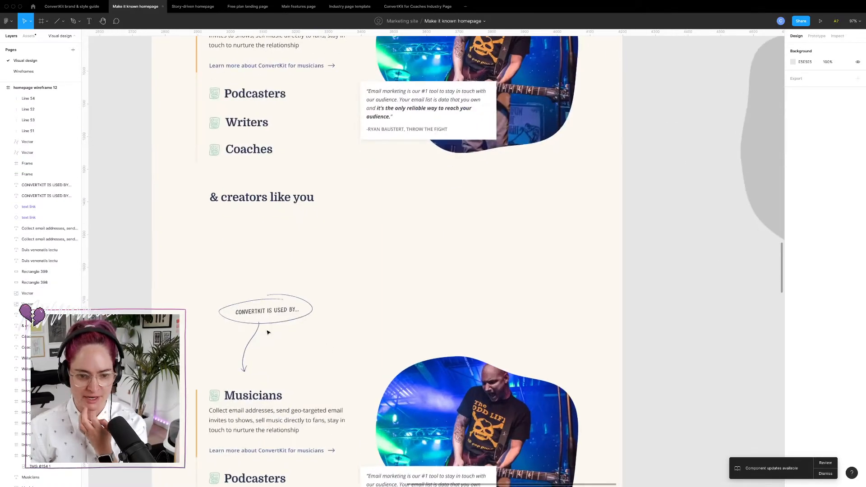
click(253, 339)
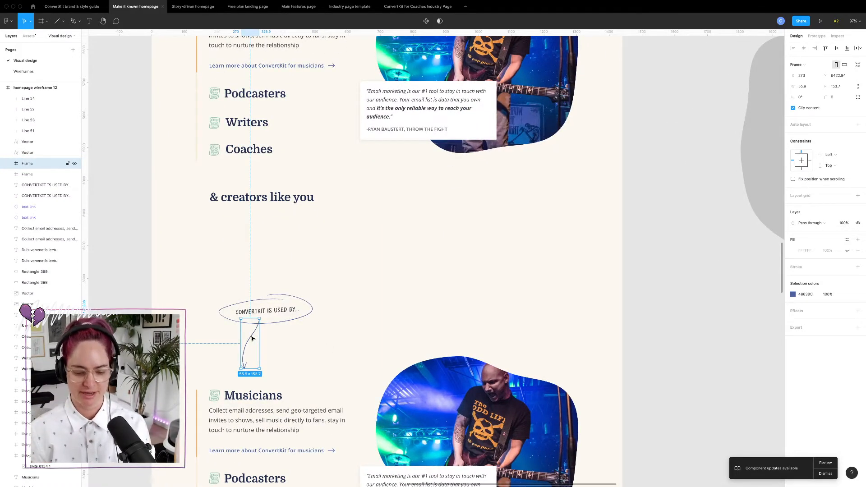
scroll(302, 352, down, 3)
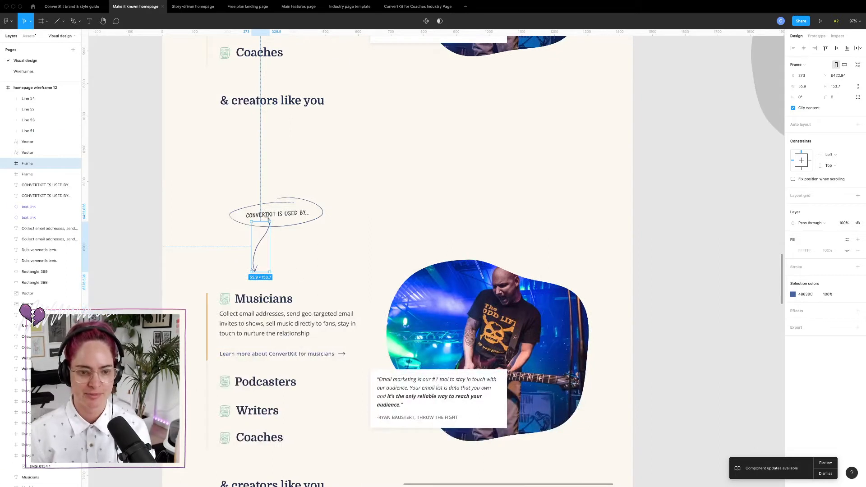
drag(265, 222, 266, 234)
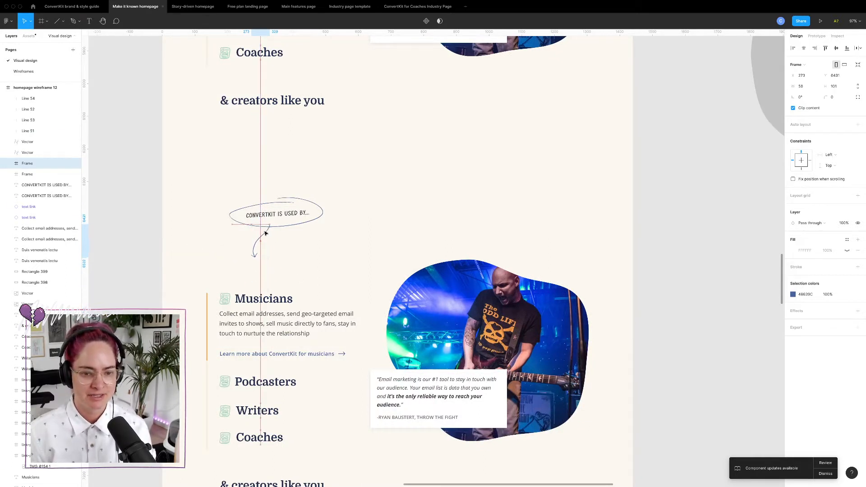
click(651, 251)
- Move the copied callout and its arrow closer to the Musicians heading, checking its alignment to the section's left edge against the layout grid
drag(223, 185, 326, 257)
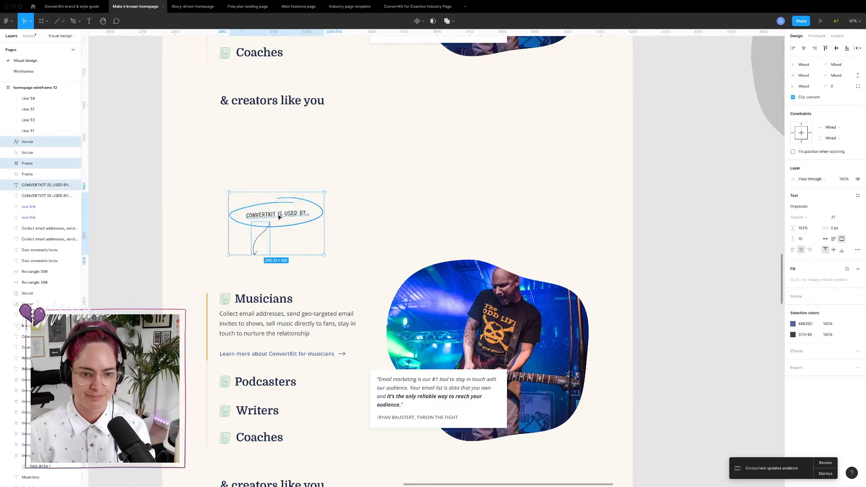
drag(280, 218, 264, 233)
key(ctrl+g)
click(682, 268)
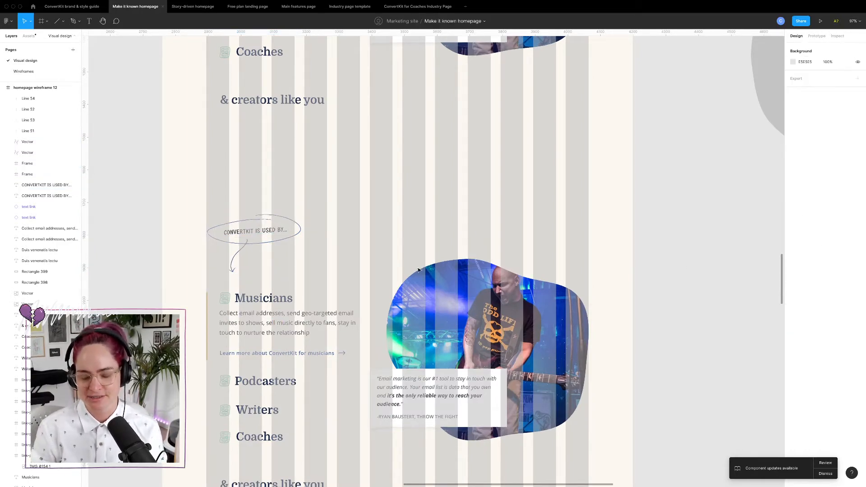
scroll(418, 269, down, 3)
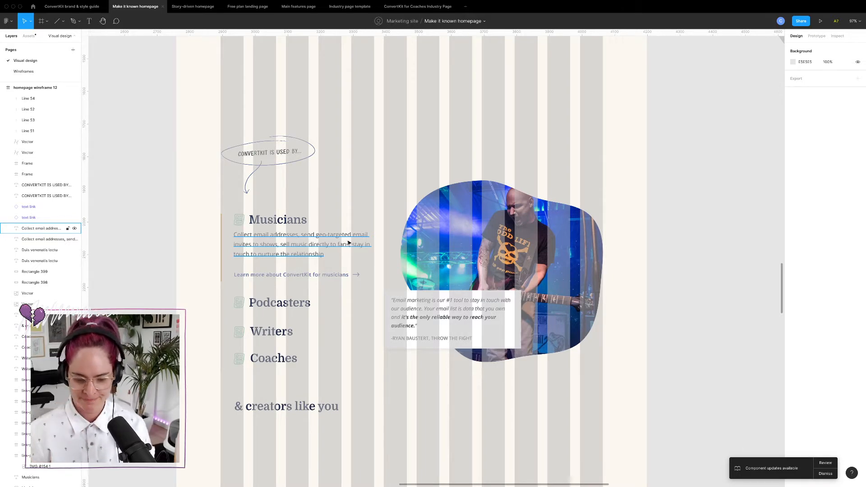
key(ctrl+g)
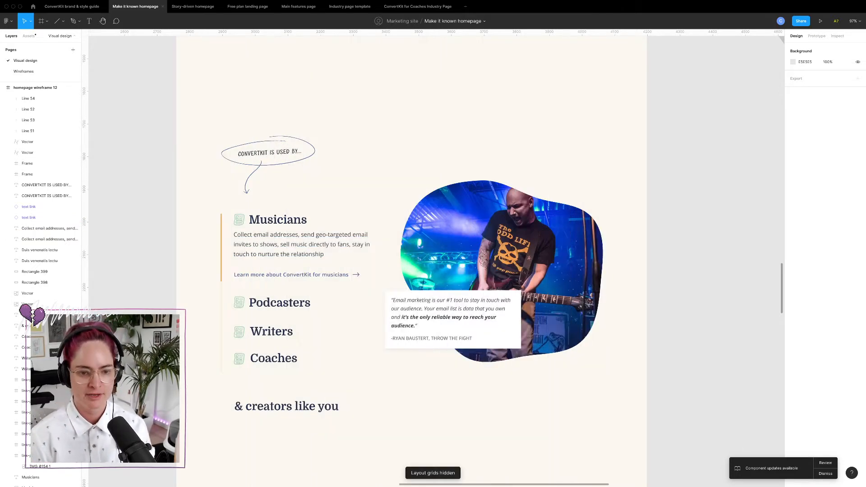
scroll(329, 203, down, 3)
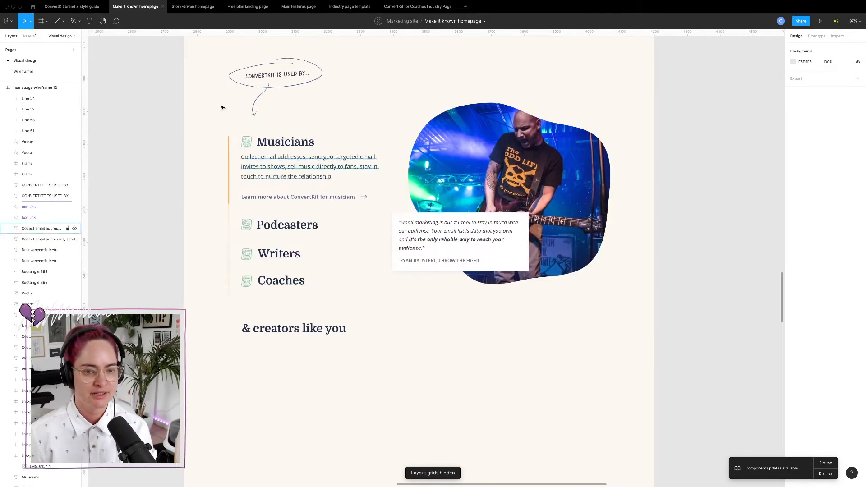
click(409, 179)
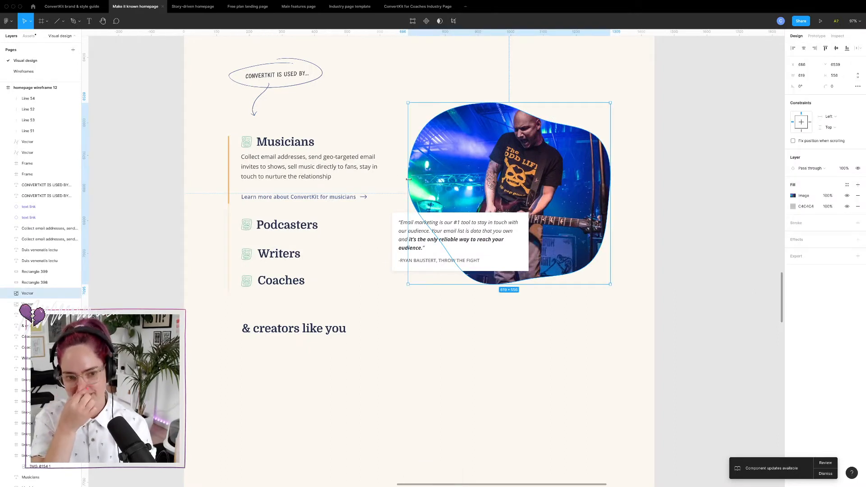
click(728, 241)
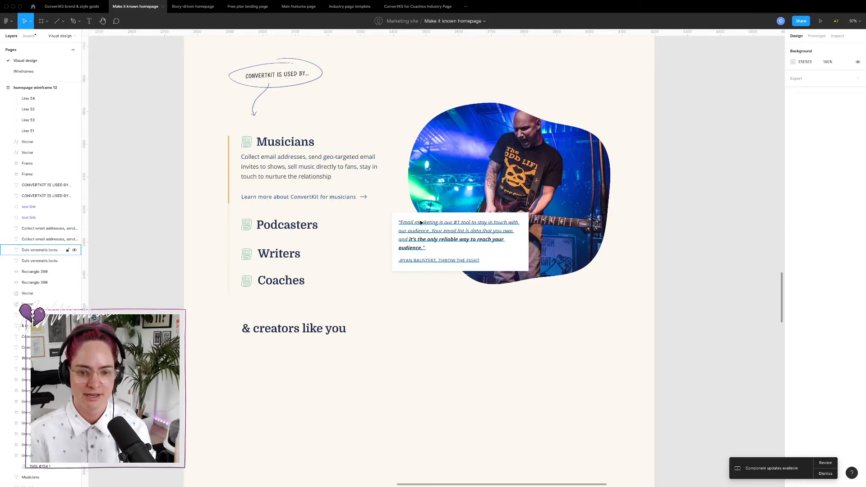
click(432, 231)
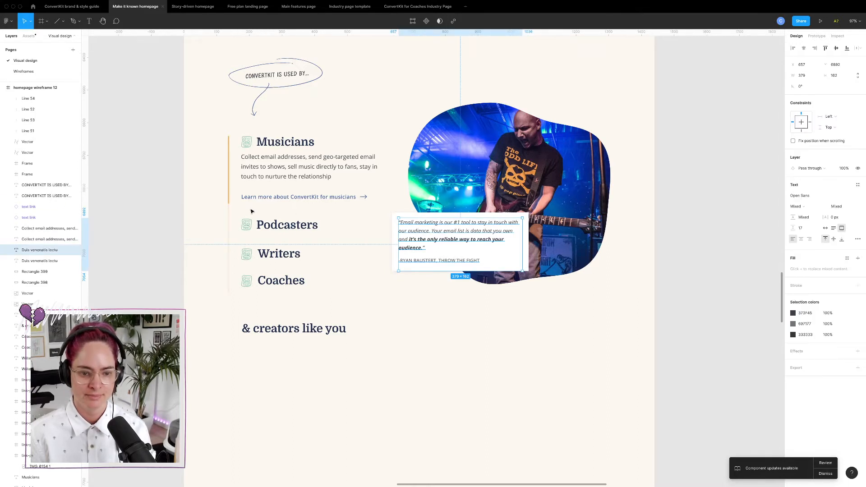
- Shift the copied section's Podcasters, Writers, Coaches and "& creators like you" rows down, and lower the musicians link to about Y 6877
drag(217, 220, 349, 346)
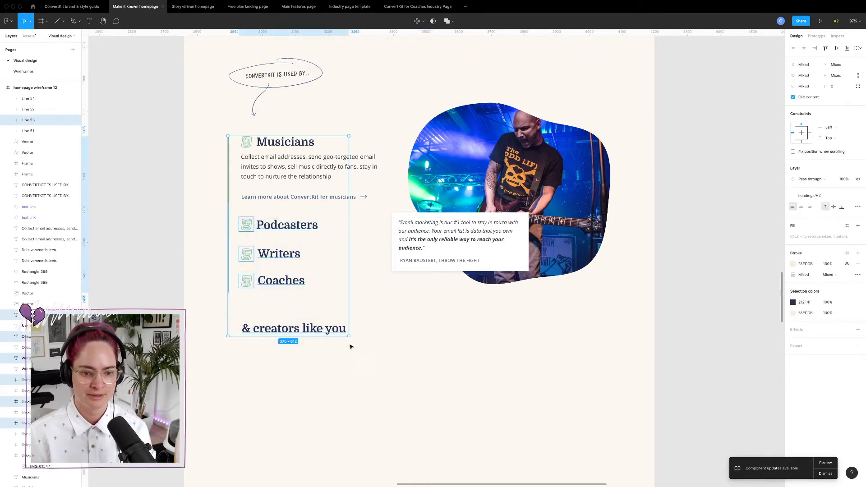
drag(282, 229, 283, 256)
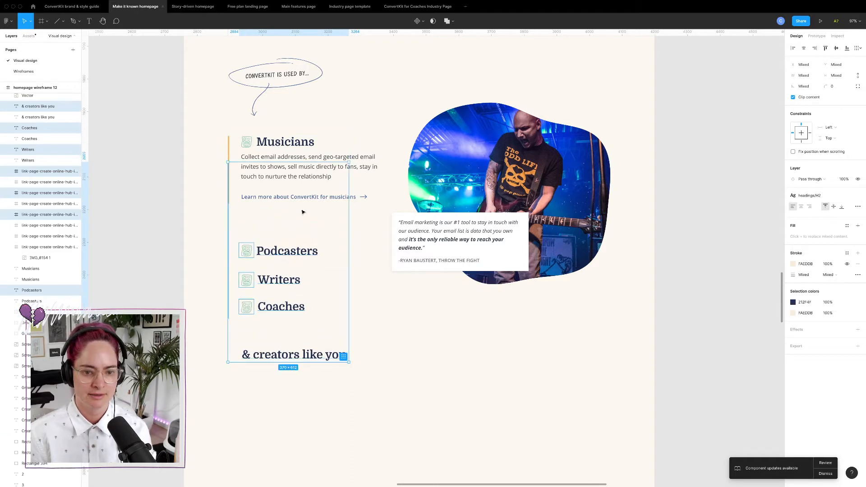
click(315, 196)
drag(323, 200, 323, 223)
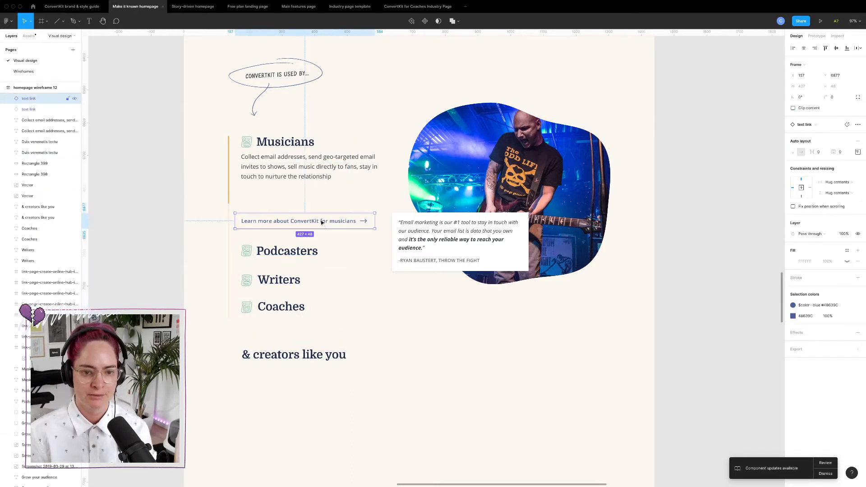
- Replace the Musicians description with the testimonial quote from the photo, and lengthen the orange line beside it to about 284
click(297, 160)
key(Delete)
click(459, 234)
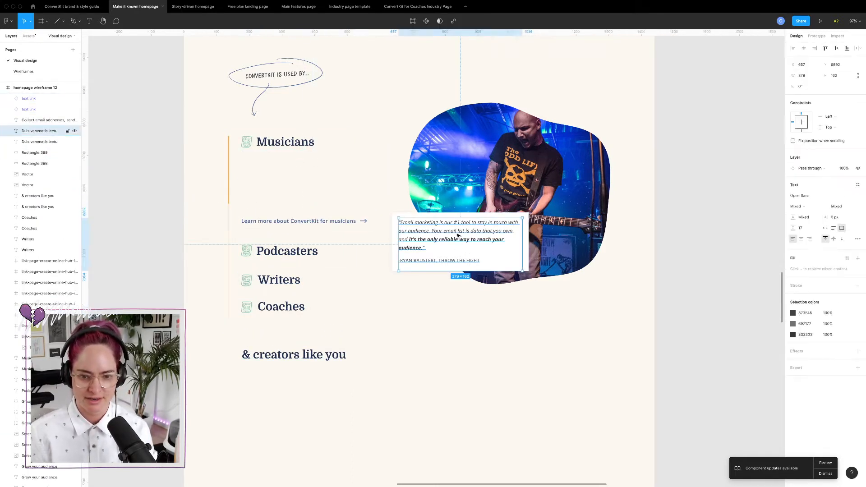
drag(478, 238, 321, 177)
drag(229, 205, 228, 229)
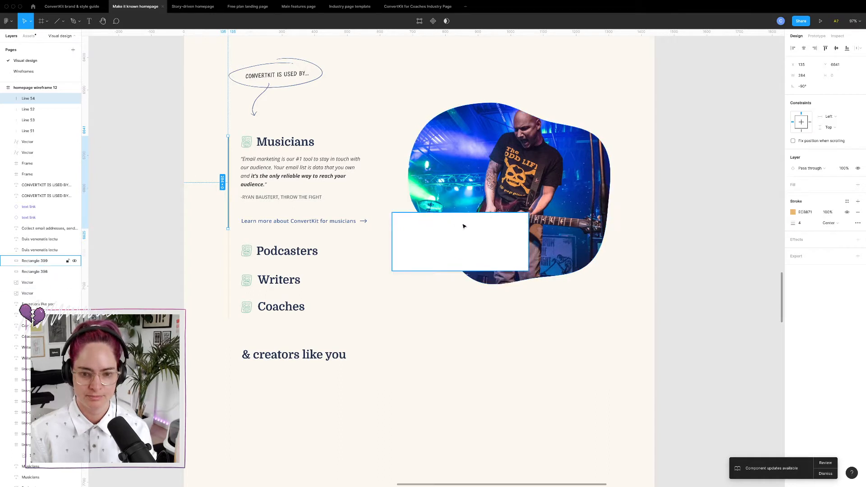
- Move the white quote card from the photo to X 135, Y 6627 over the Musicians block and send it backward behind the text
click(499, 245)
drag(499, 246, 333, 165)
key(ctrl+[)
key(ctrl+[)
key(ctrl+[)
key(ctrl+[)
key(ctrl+[)
key(ctrl+[)
key(ctrl+[)
key(ctrl+[)
key(ctrl+[)
key(ctrl+[)
key(ctrl+[)
key(ctrl+[)
key(ctrl+[)
key(ctrl+[)
key(ctrl+[)
key(ctrl+[)
key(ctrl+[)
key(ctrl+[)
key(ctrl+[)
key(ctrl+[)
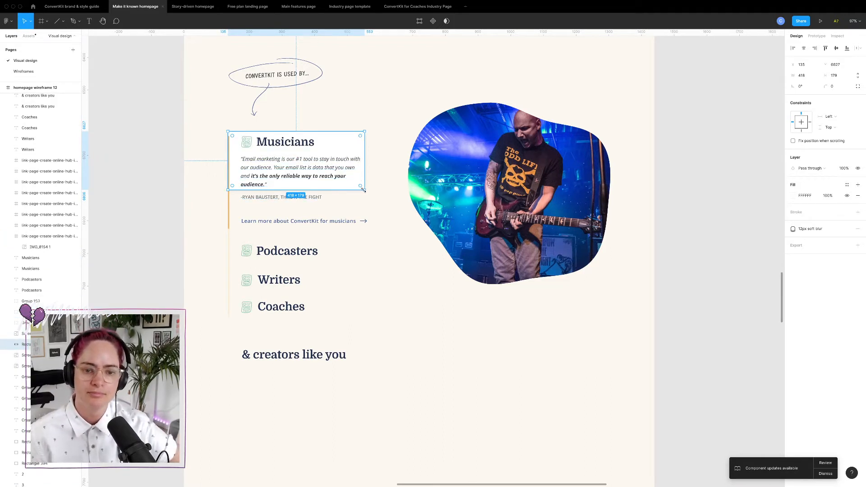
- Enlarge the white card behind the Musicians block to about 826 × 339, with its upper edge at Y 6601
drag(361, 185, 498, 234)
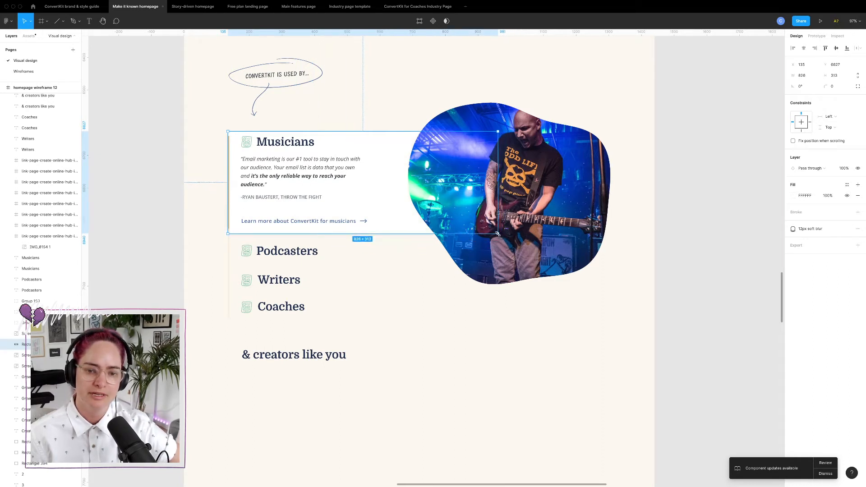
drag(498, 131, 498, 123)
click(648, 176)
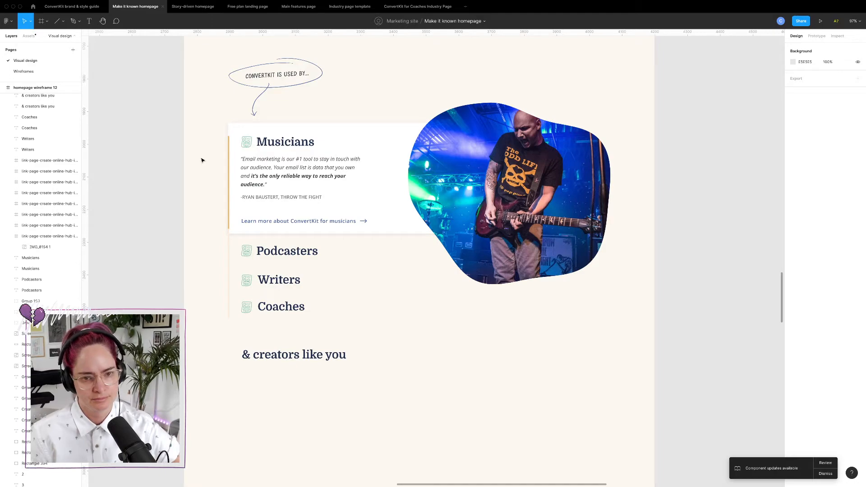
- Review the ConvertKit for Coaches Industry Page design for card and testimonial styling, and return to the Make it known homepage file
click(418, 7)
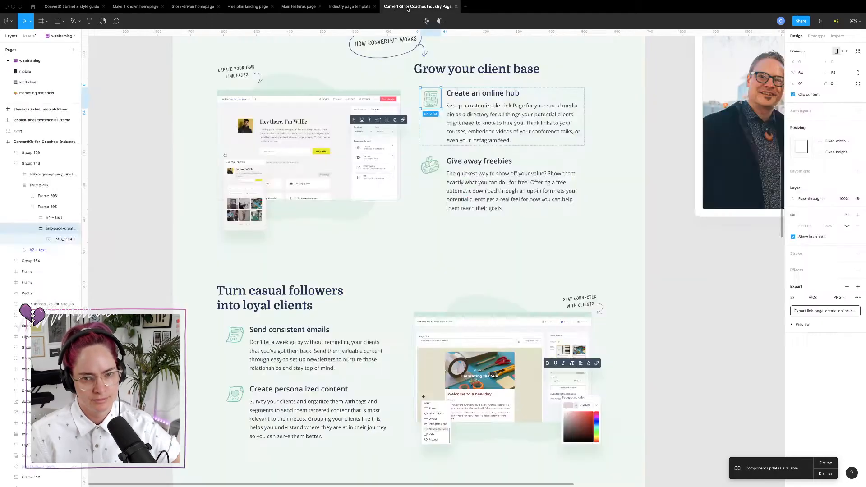
scroll(368, 204, up, 2)
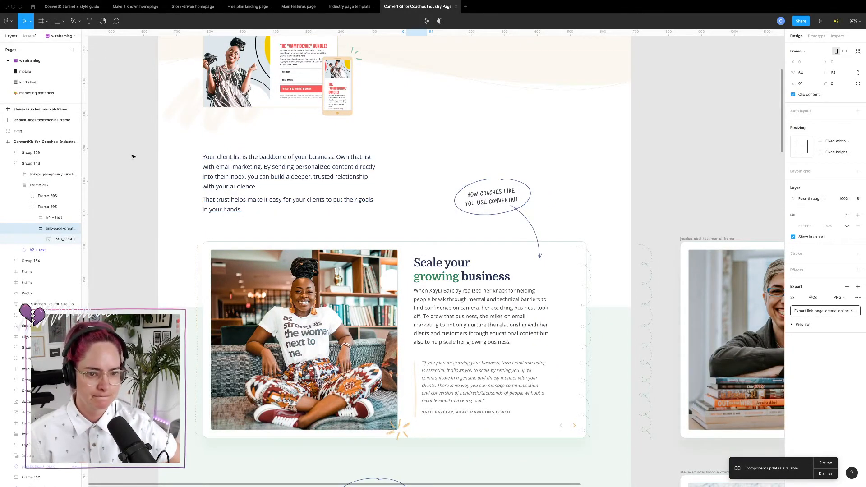
scroll(133, 156, down, 14)
scroll(133, 156, down, 20)
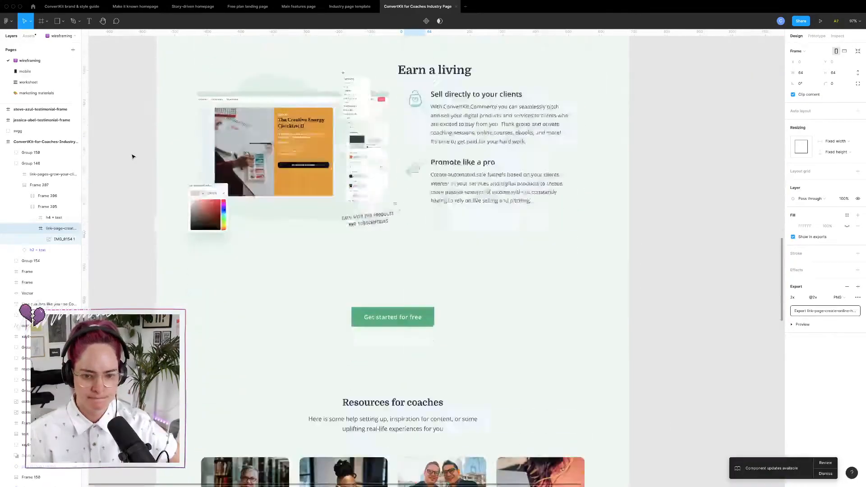
scroll(133, 157, up, 1)
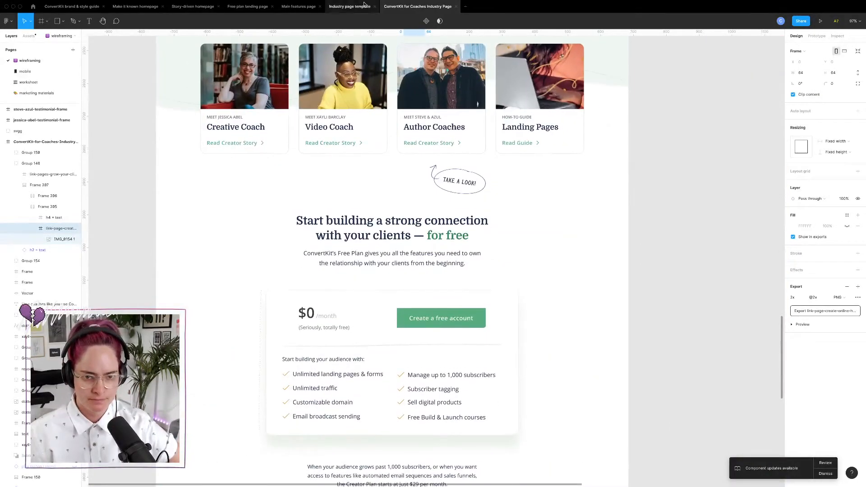
click(142, 8)
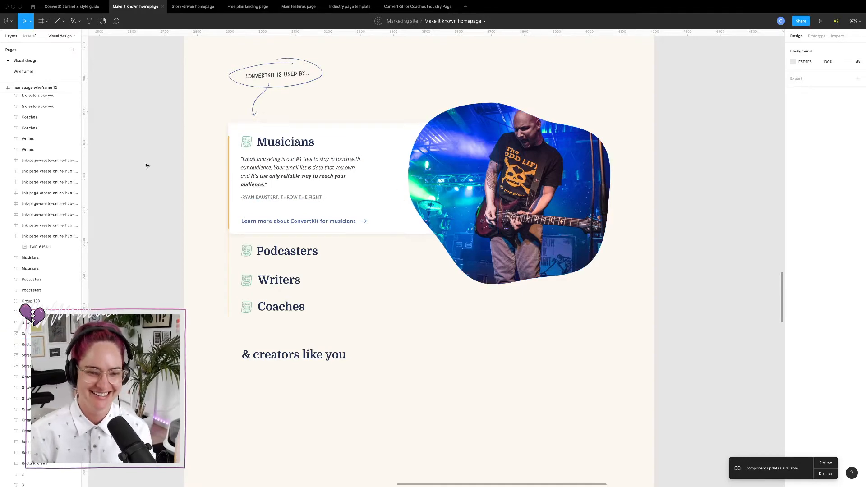
- Stretch the orange line beside the Musicians block so it spans the white card's full height from Y 6601
click(228, 127)
scroll(225, 121, up, 5)
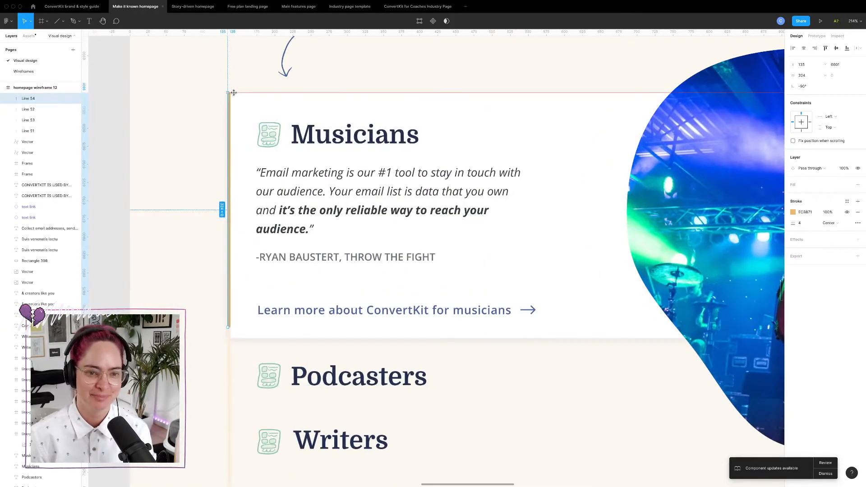
click(164, 142)
click(228, 324)
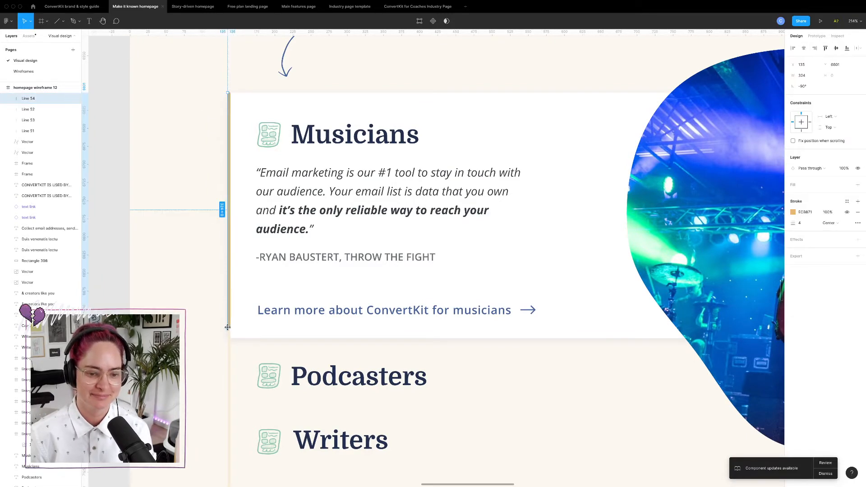
click(173, 299)
- Duplicate the white card behind the Podcasters, Writers and Coaches rows, sizing each copy to about 826 × 77
scroll(173, 300, down, 5)
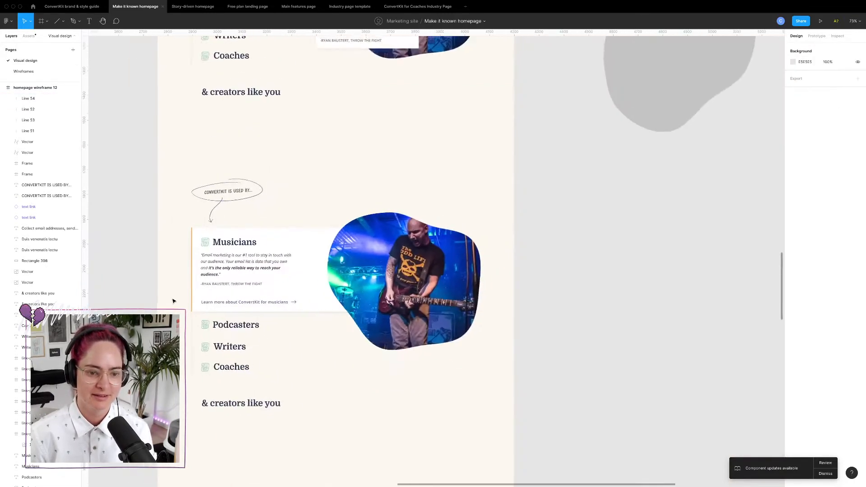
scroll(173, 299, down, 2)
click(338, 195)
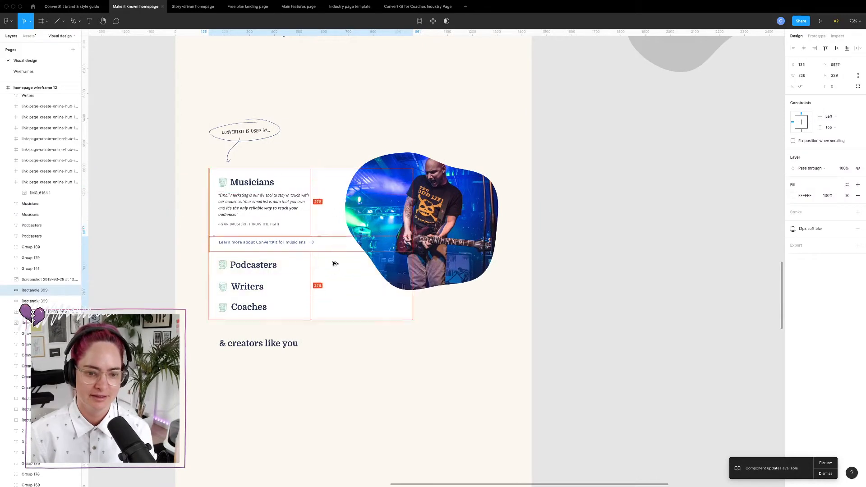
click(326, 303)
drag(339, 340, 313, 319)
scroll(512, 302, left, 5)
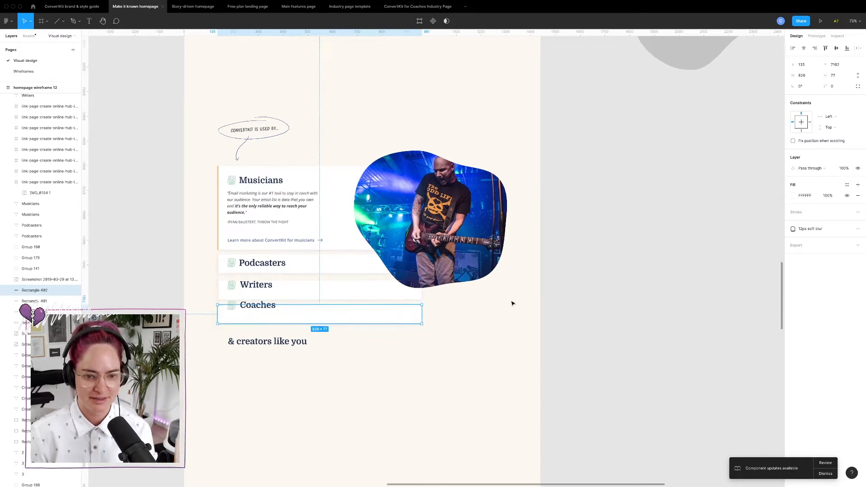
- Narrow all four white cards together to about 449 wide so they end before the photo
shift+click(469, 262)
shift+click(464, 239)
shift+click(447, 182)
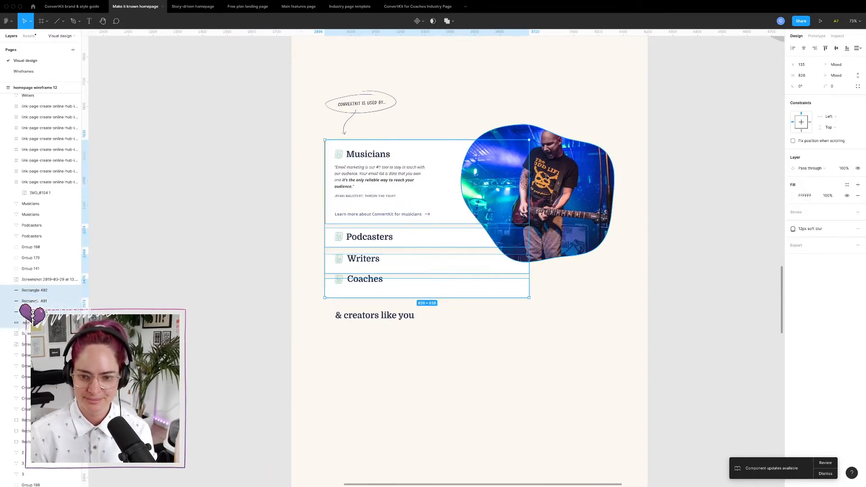
drag(527, 179, 436, 176)
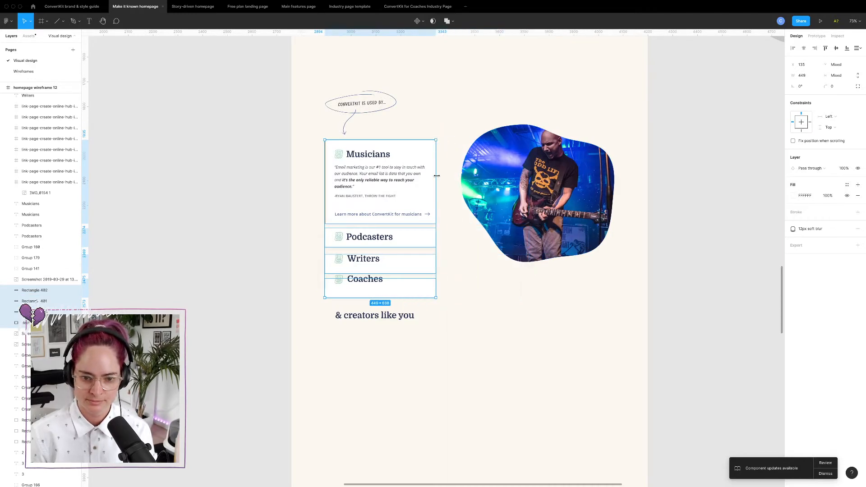
click(653, 253)
- Move the Coaches and Writers icons and headings down so each pair sits vertically centered in its white card
click(365, 280)
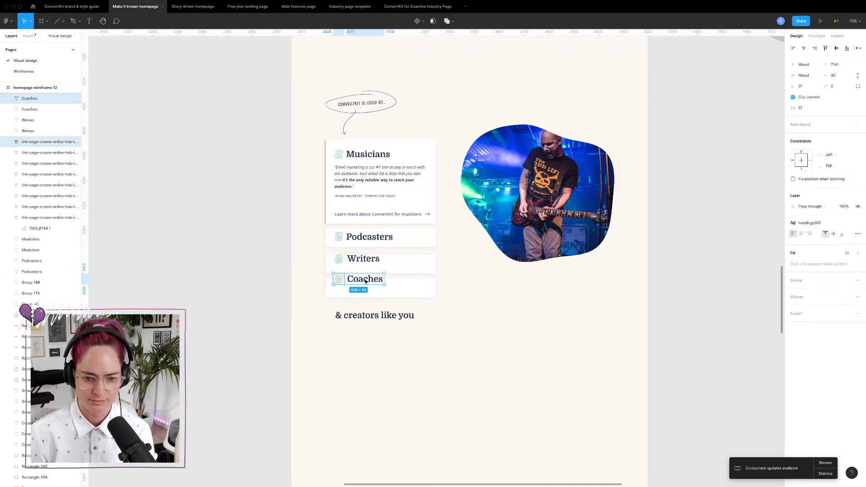
mouse_move(366, 282)
mouse_down()
mouse_move(369, 291)
mouse_move(370, 268)
mouse_up()
click(341, 260)
shift+click(340, 261)
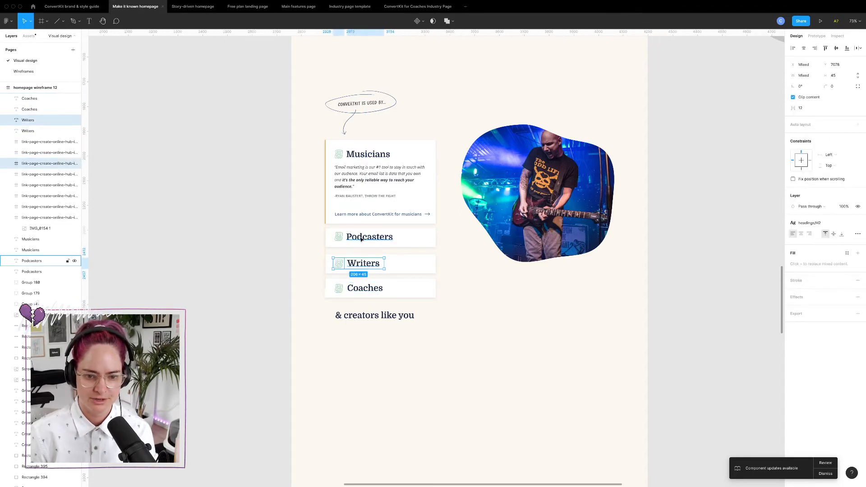
click(650, 294)
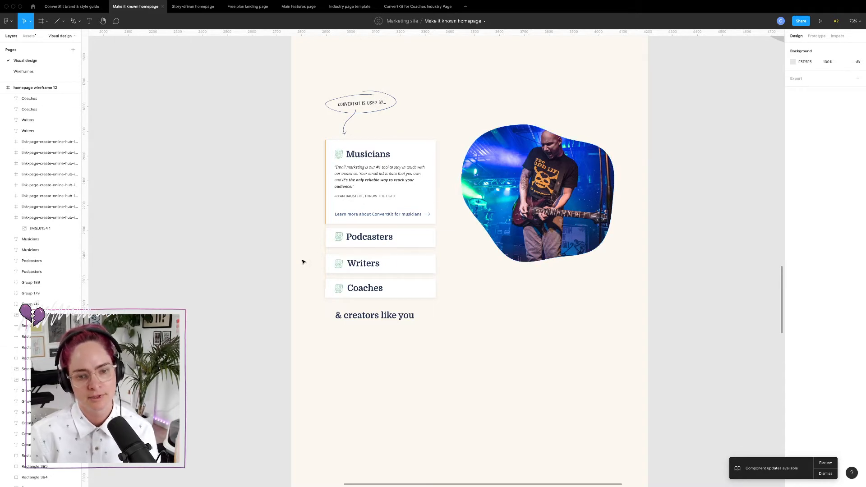
- Shift the Podcasters, Writers and Coaches cards with their icons and headings down about 10 px, leaving the vertical lines in place
drag(302, 259, 481, 305)
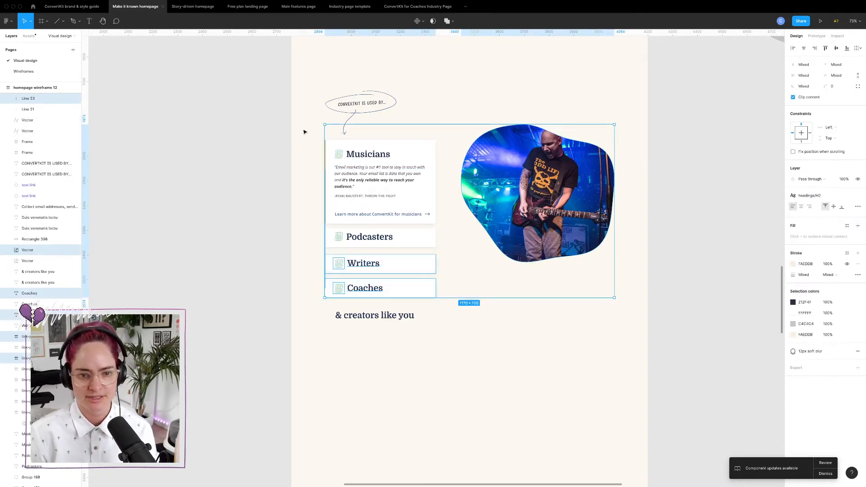
scroll(324, 226, up, 5)
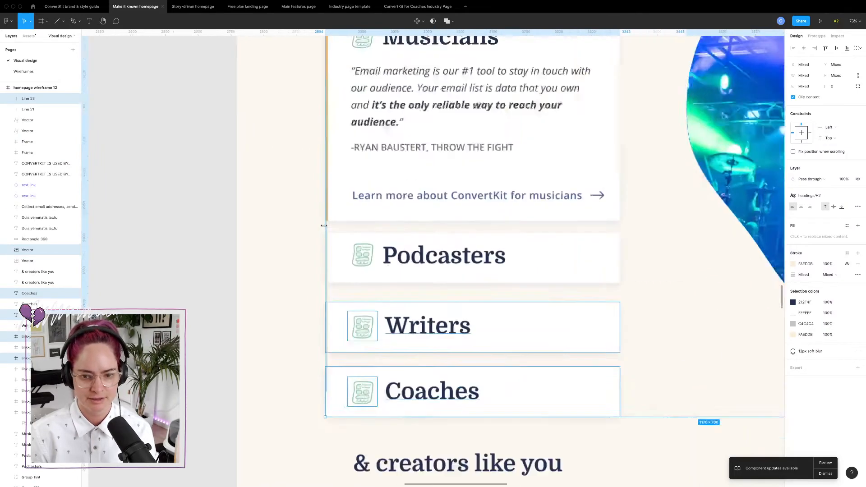
click(309, 228)
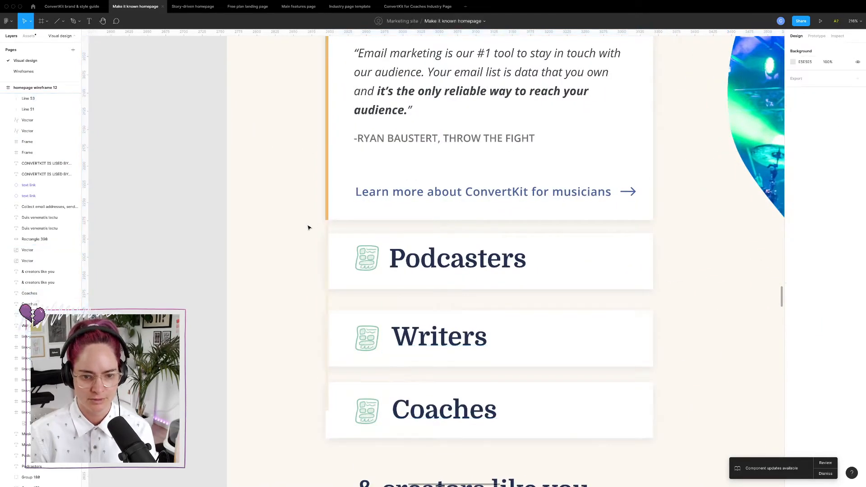
drag(289, 241, 655, 440)
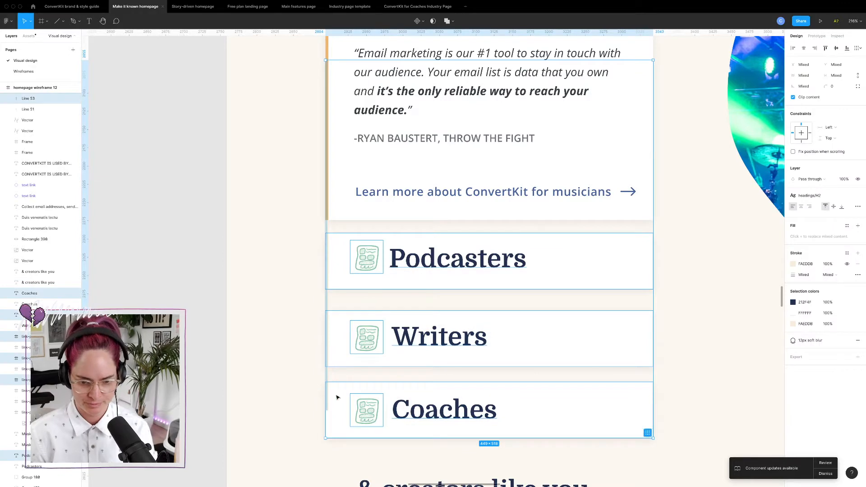
shift+click(327, 375)
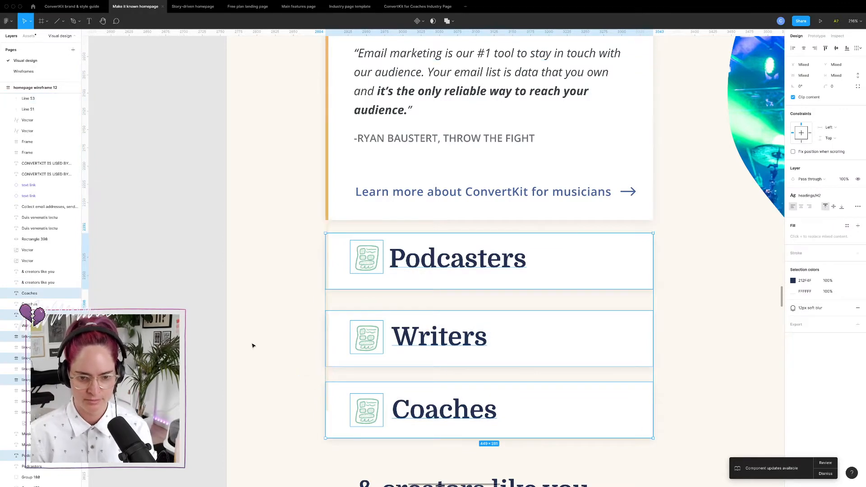
key(shift+Up)
key(shift+Down)
key(shift+Down)
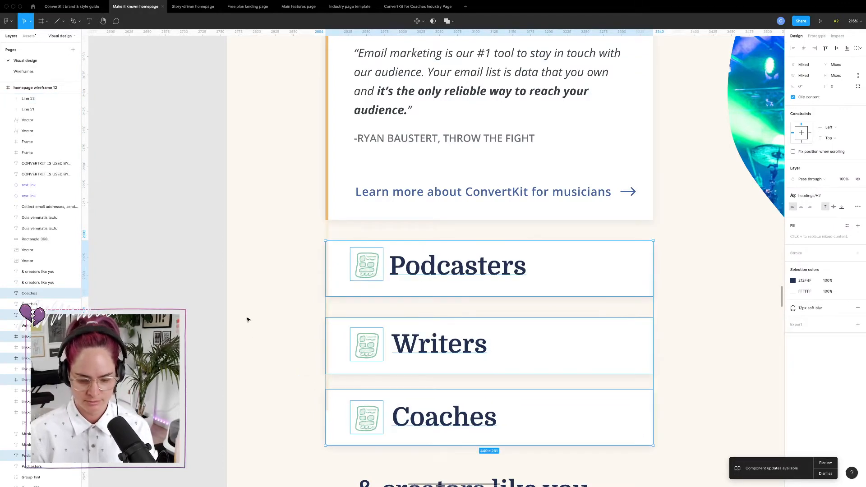
scroll(247, 320, down, 5)
scroll(247, 316, right, 3)
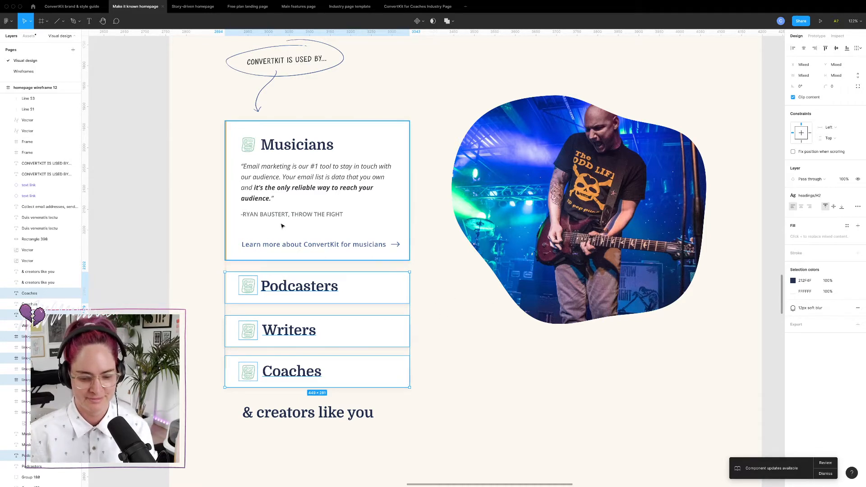
click(179, 226)
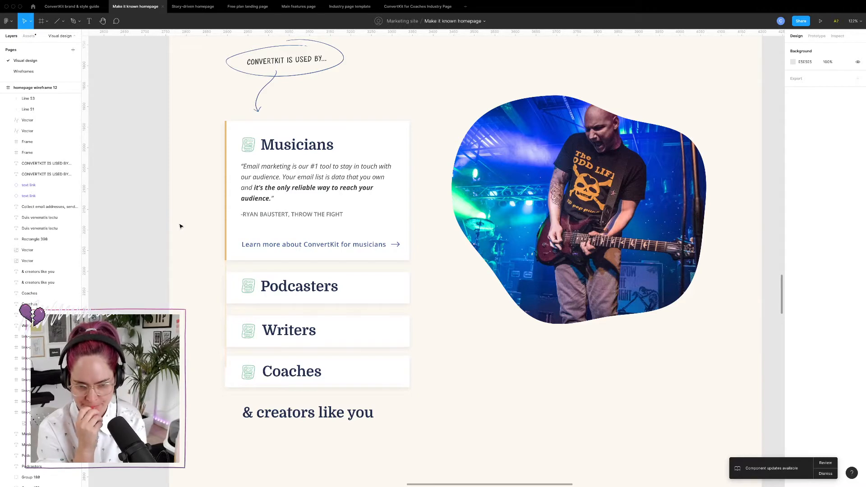
- Widen the Musicians card to 1170 across the section and show the layout grid
click(406, 134)
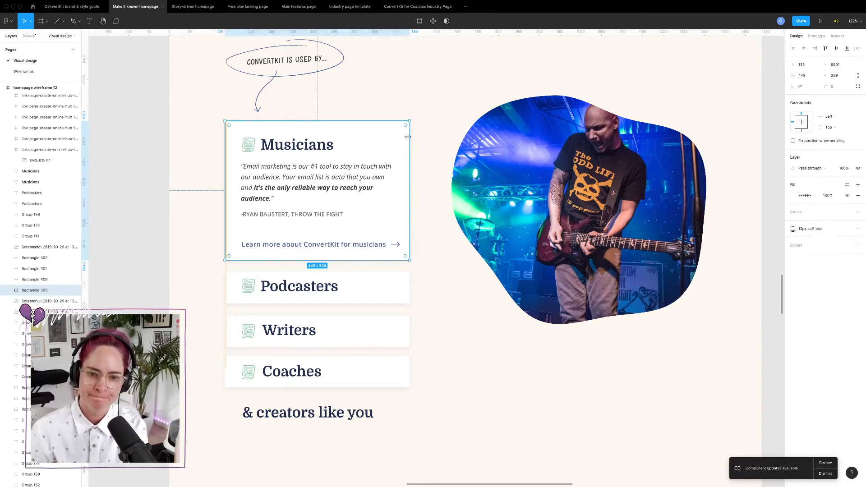
drag(407, 135, 707, 157)
key(ctrl+shift+4)
- Move the blob-shaped photo down to about Y 7133, clear of the Musicians card, and copy its image fill
click(565, 117)
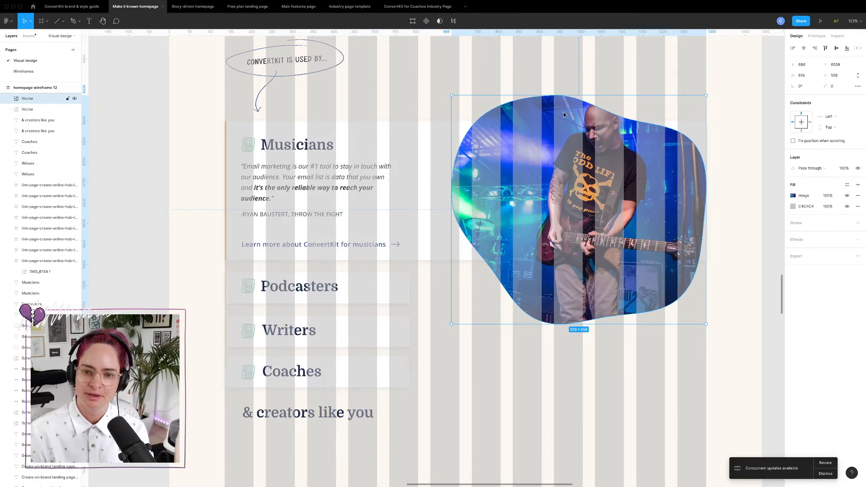
scroll(559, 137, down, 5)
drag(560, 138, 560, 254)
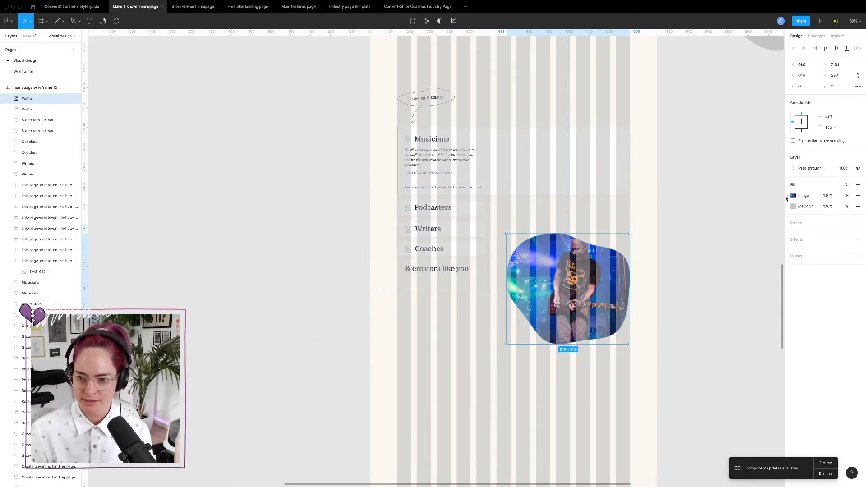
click(571, 176)
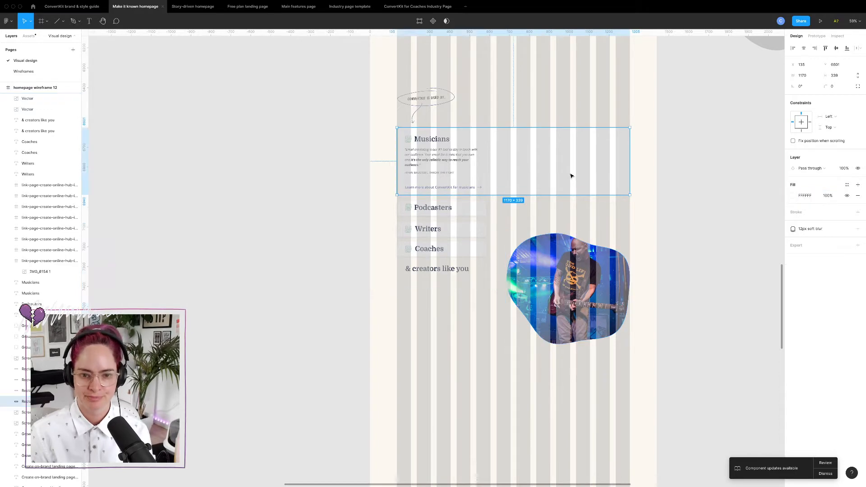
- Draw a rectangle of about 570 × 339 at X 735, Y 6601 in the Musicians card and fill it with the guitarist photo
click(63, 20)
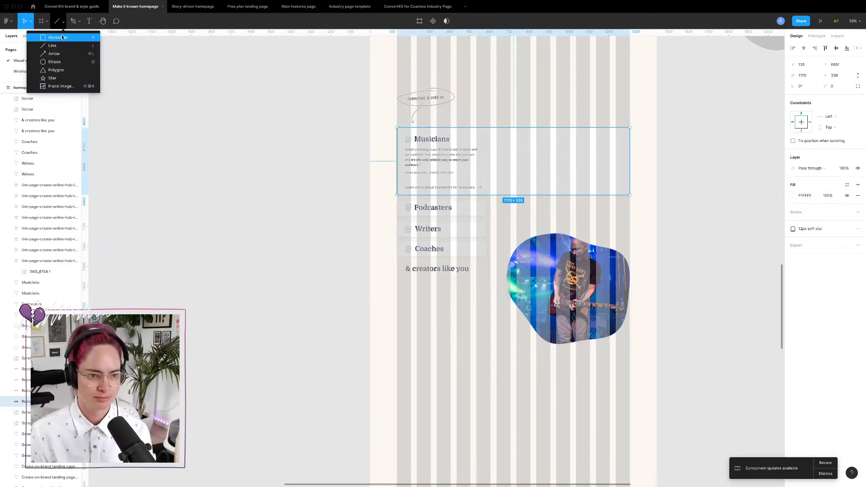
click(45, 37)
scroll(522, 196, up, 5)
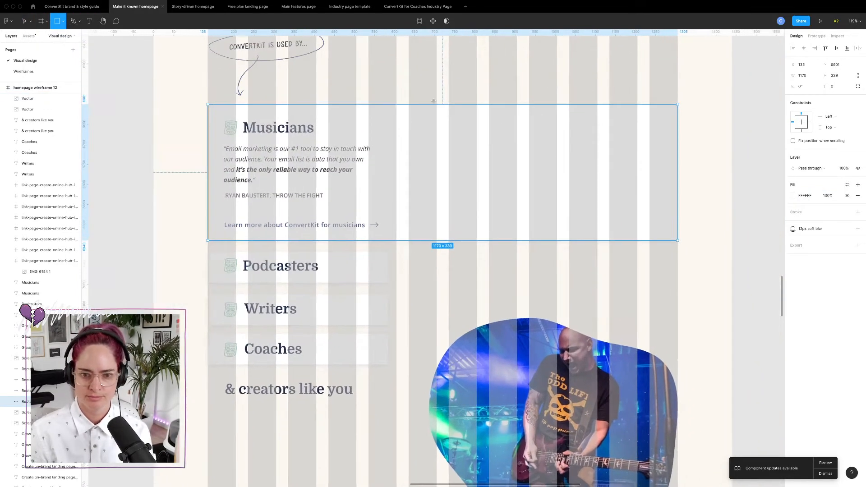
mouse_move(450, 105)
mouse_down()
mouse_move(567, 232)
mouse_move(677, 231)
mouse_move(677, 241)
mouse_up()
key(super+v)
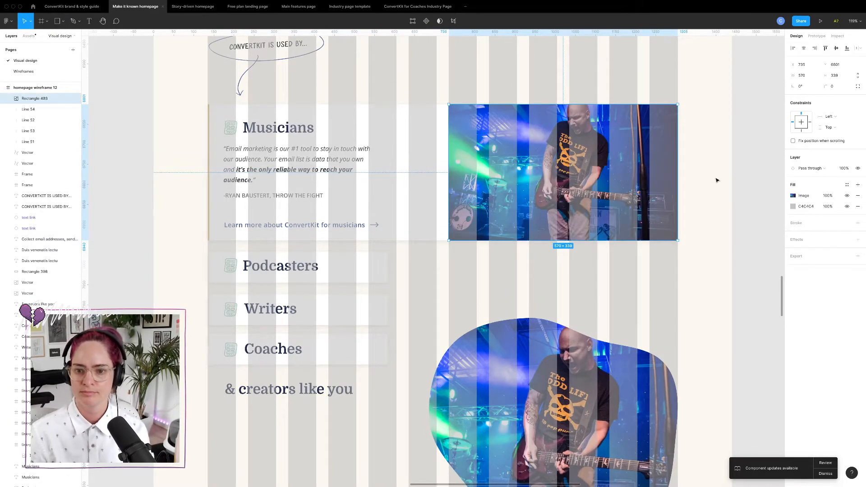
click(771, 187)
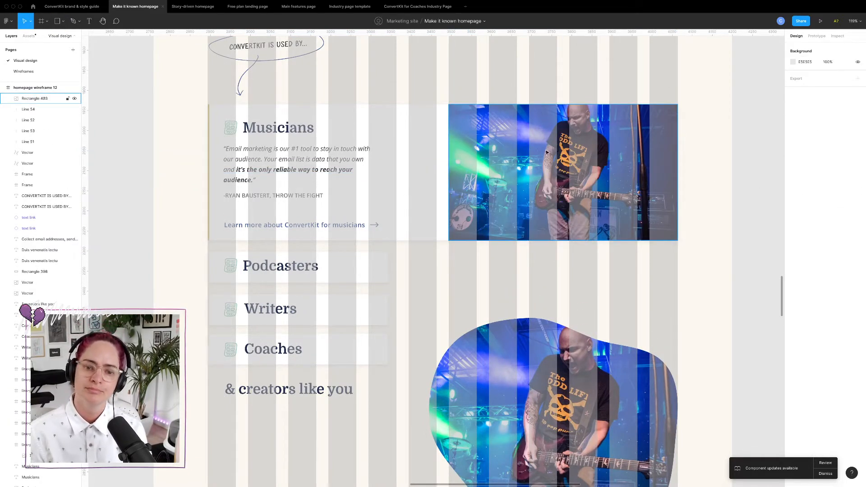
- Delete the blob-shaped photo below the Musicians card and hide the layout grid
click(516, 390)
key(Delete)
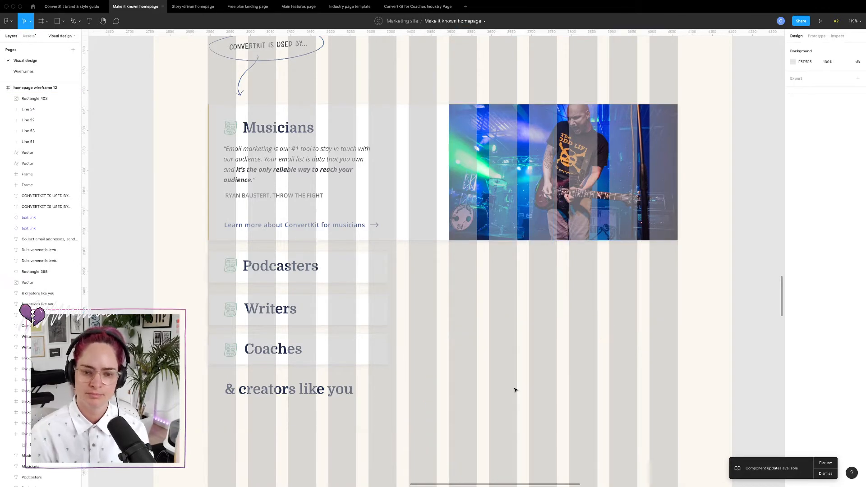
key(ctrl+g)
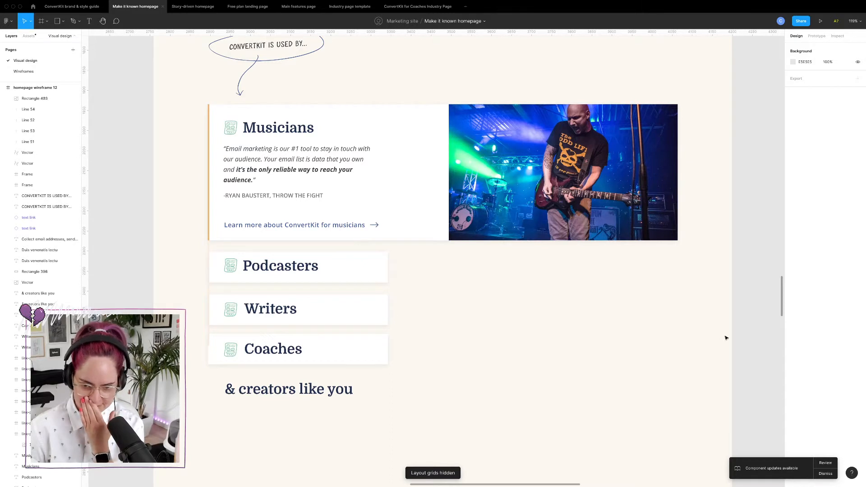
- Try widening the guitarist photo to 680, show the layout grid, and bring the photo back to 570 wide
click(532, 216)
click(459, 151)
drag(449, 153, 405, 161)
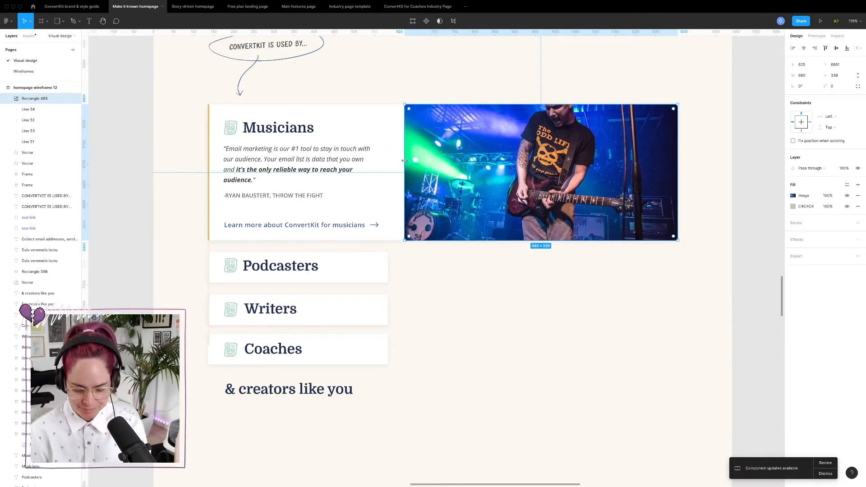
key(ctrl+g)
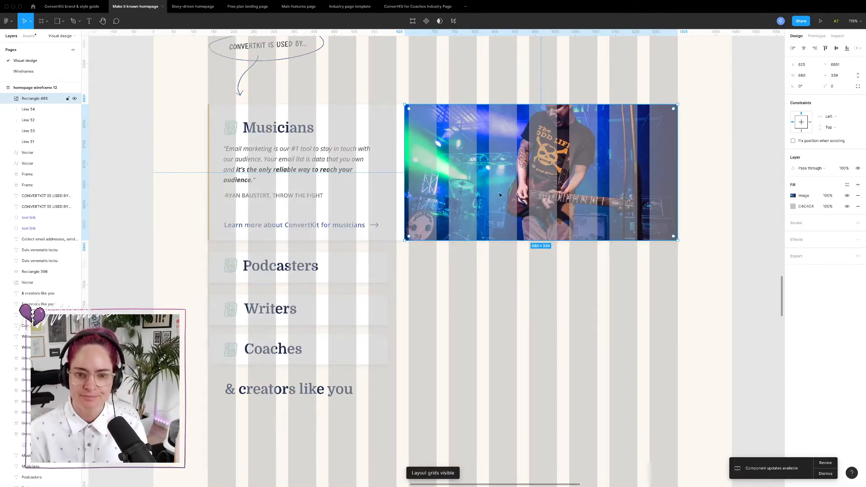
drag(405, 186, 447, 187)
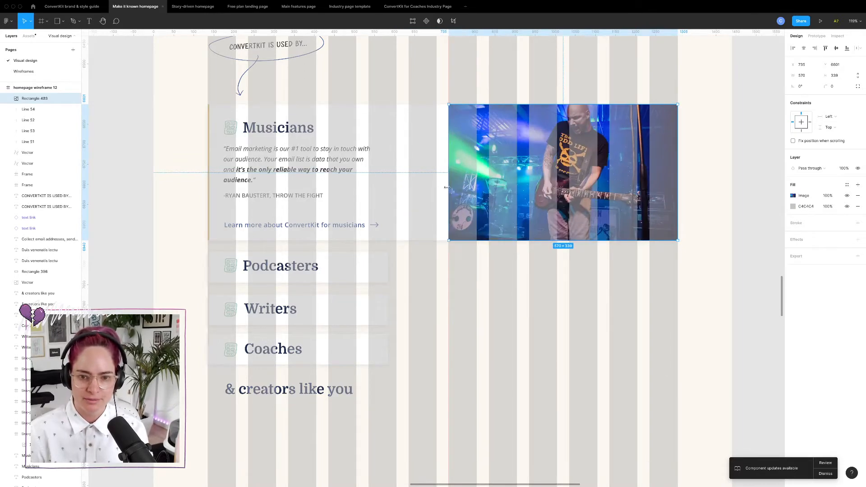
scroll(448, 189, up, 15)
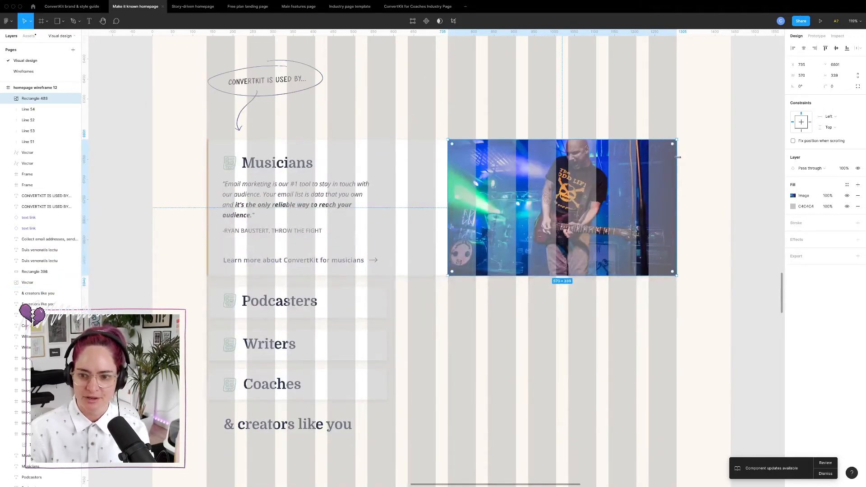
- Move the guitarist photo one grid column left and narrow the white Musicians card to 1070 so their right edges match
shift+click(422, 166)
click(752, 212)
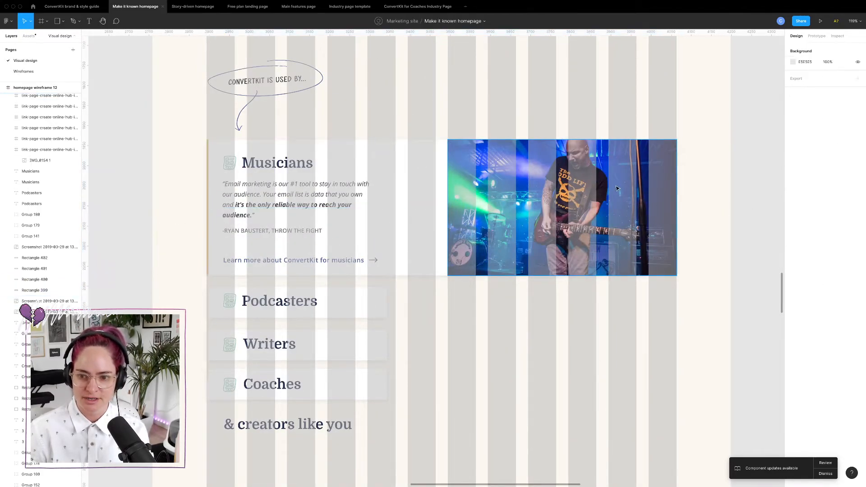
click(631, 235)
drag(509, 386, 466, 386)
drag(560, 223, 519, 224)
click(669, 191)
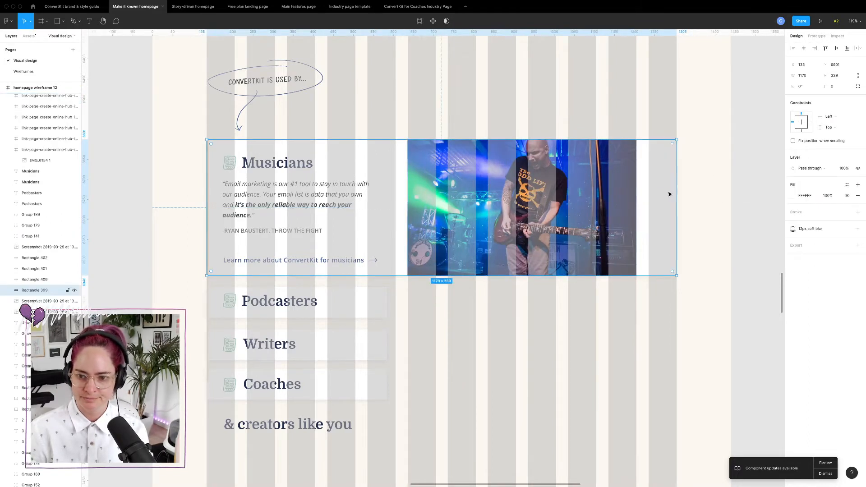
drag(676, 191, 637, 187)
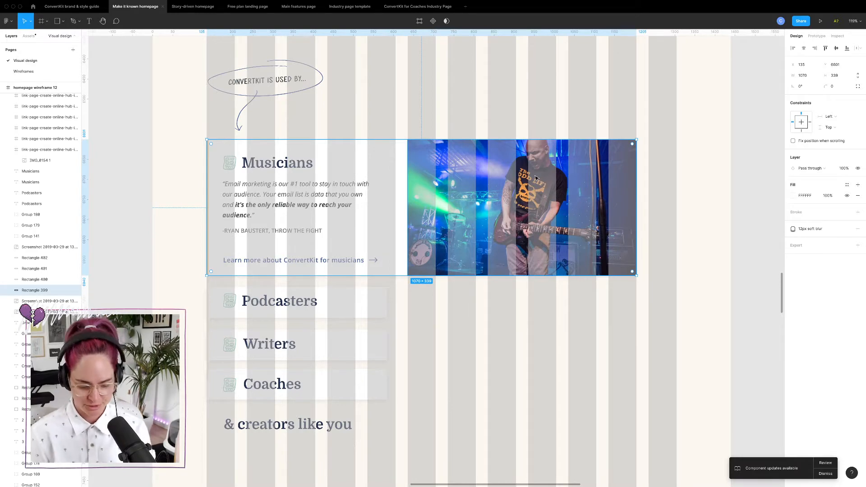
- Compare the narrowed Musicians card and photo with the layout grid hidden and shown
key(ctrl+g)
key(ctrl+g)
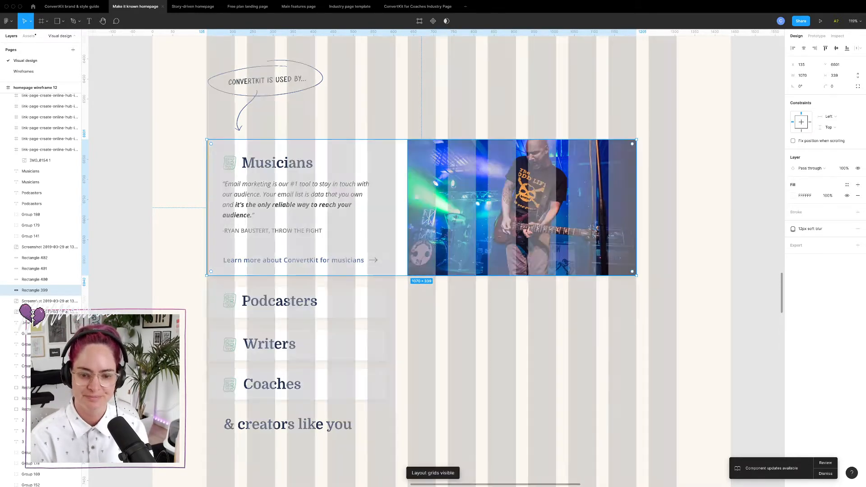
key(ctrl+g)
key(ctrl+g)
key(ctrl+g)
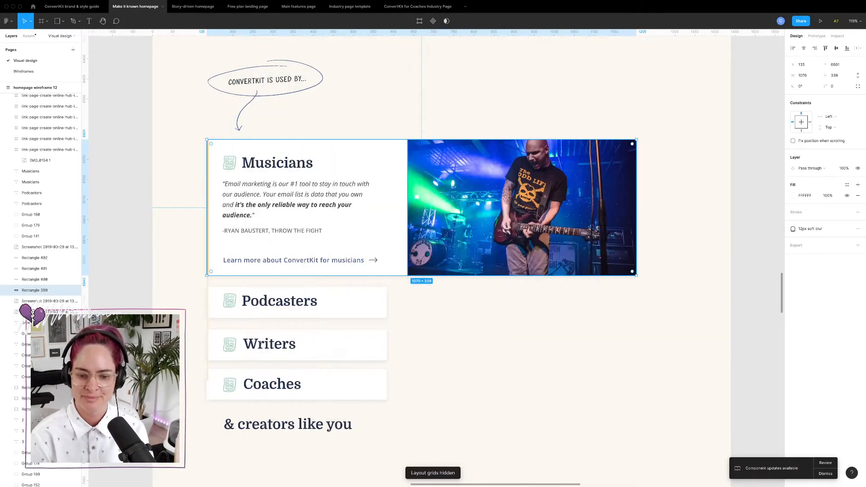
key(ctrl+g)
key(ctrl+g)
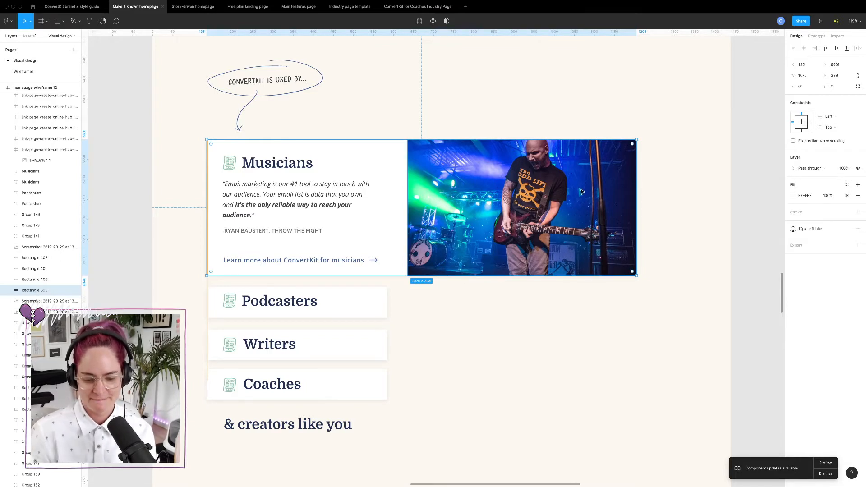
key(ctrl+g)
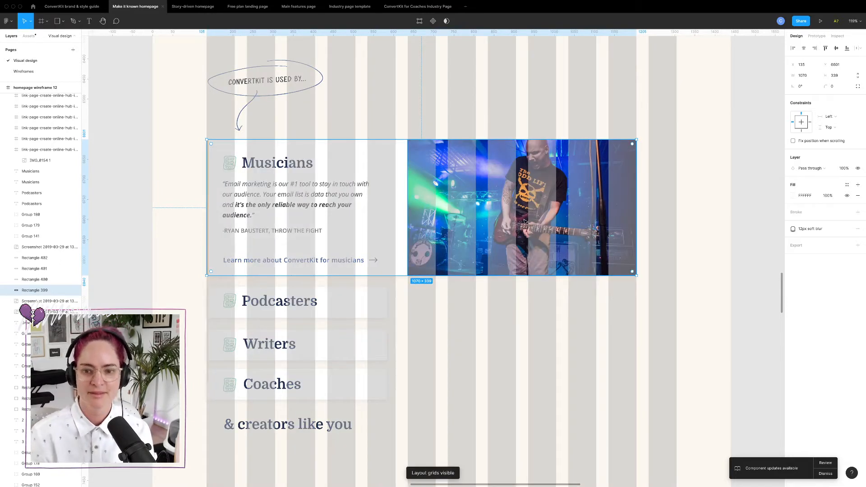
key(Escape)
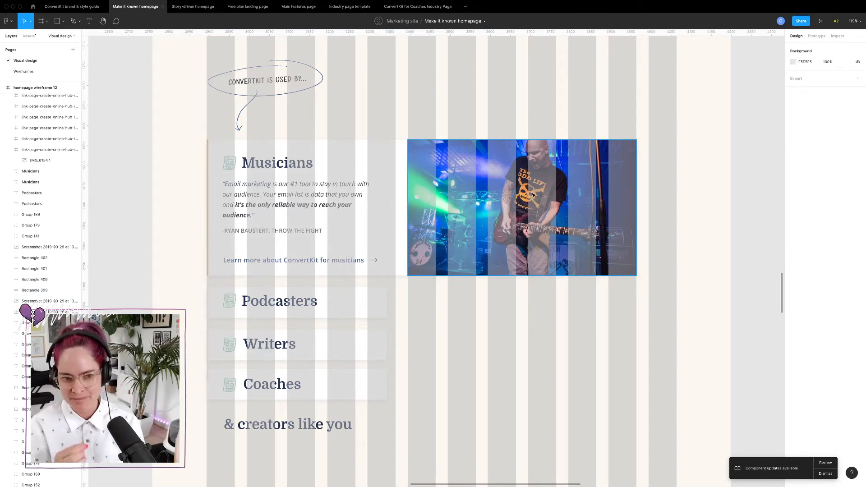
- Move the original section's blob-shaped photo and its testimonial card slightly down together, and hide the layout grid
scroll(533, 195, up, 5)
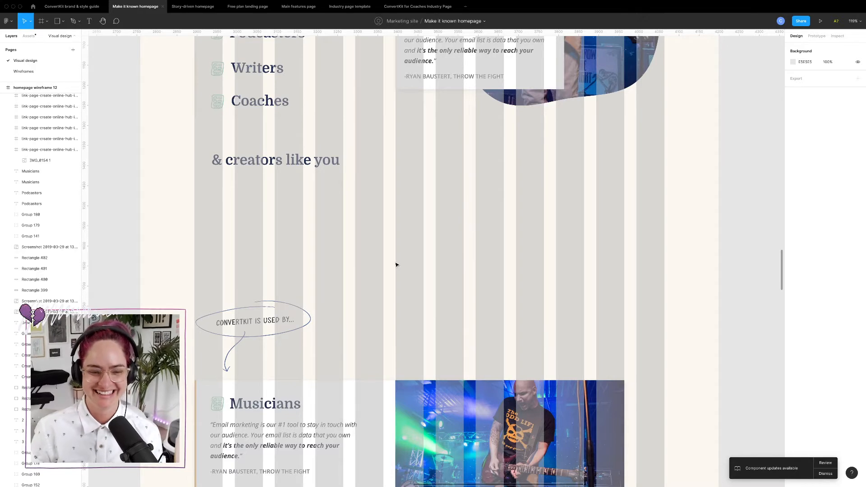
scroll(397, 265, down, 5)
scroll(396, 262, down, 1)
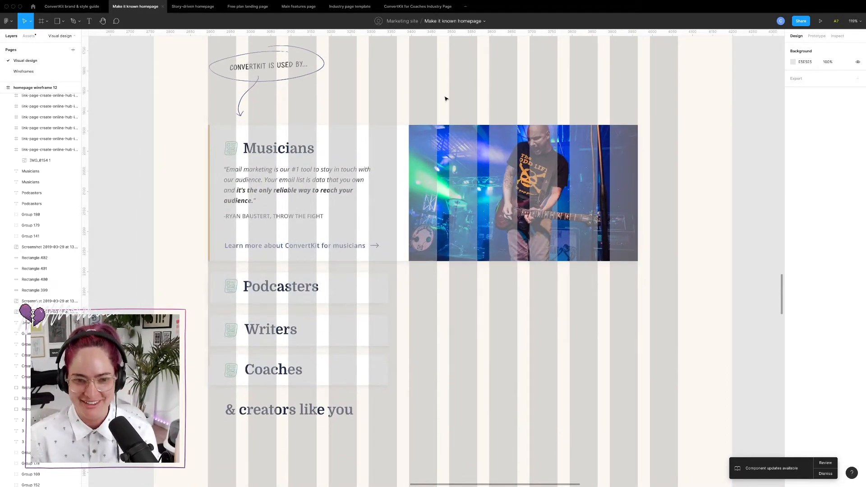
scroll(437, 98, up, 1)
scroll(374, 88, up, 12)
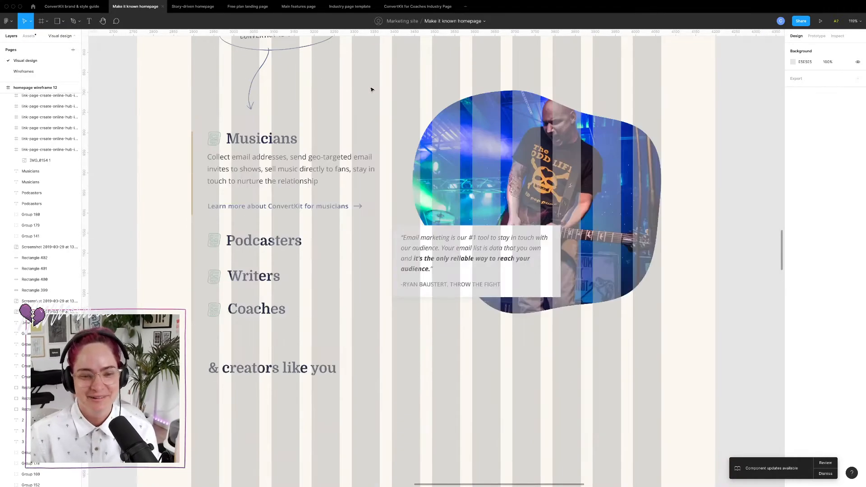
scroll(372, 89, down, 1)
click(476, 158)
shift+click(506, 222)
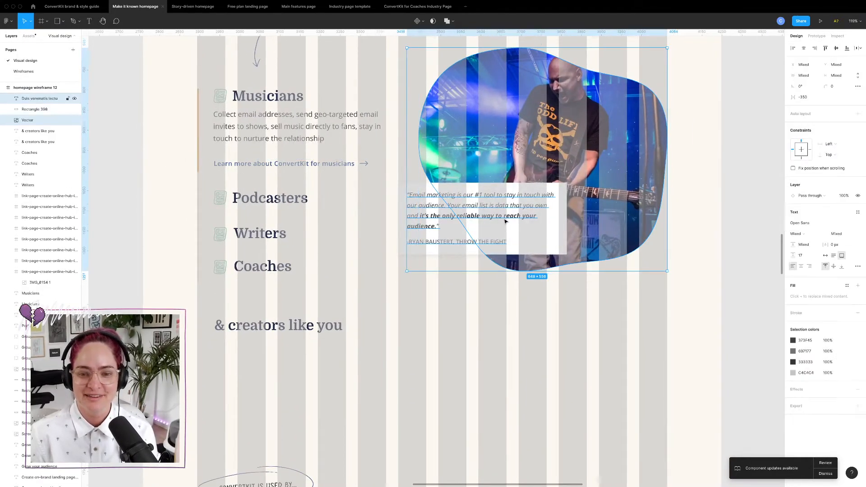
shift+click(534, 188)
mouse_move(566, 151)
mouse_down()
mouse_move(567, 186)
mouse_move(568, 167)
mouse_up()
key(ctrl+g)
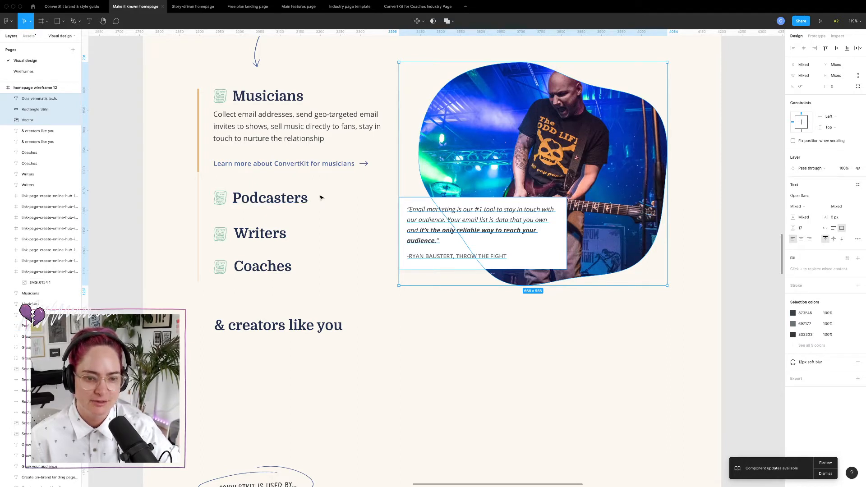
- Draw a rectangle of about 290 × 73 over the original section's Podcasters heading and fill it with FAEDDB
click(57, 22)
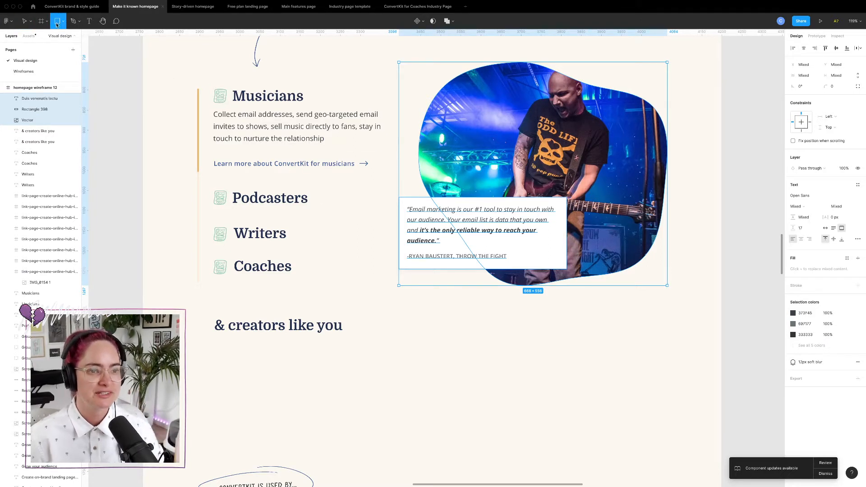
drag(213, 186, 330, 216)
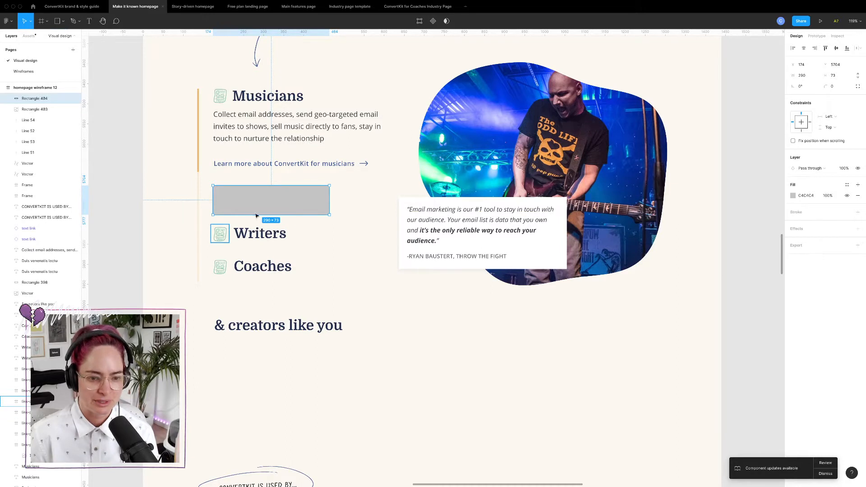
click(794, 197)
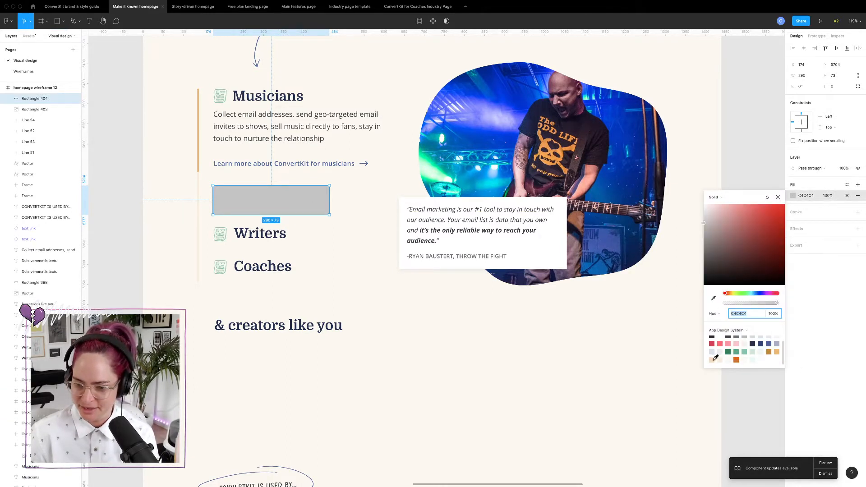
click(713, 360)
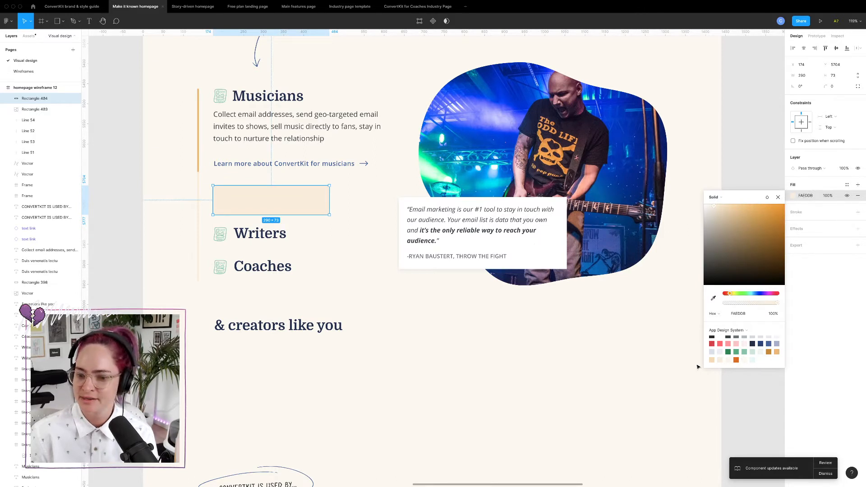
click(716, 359)
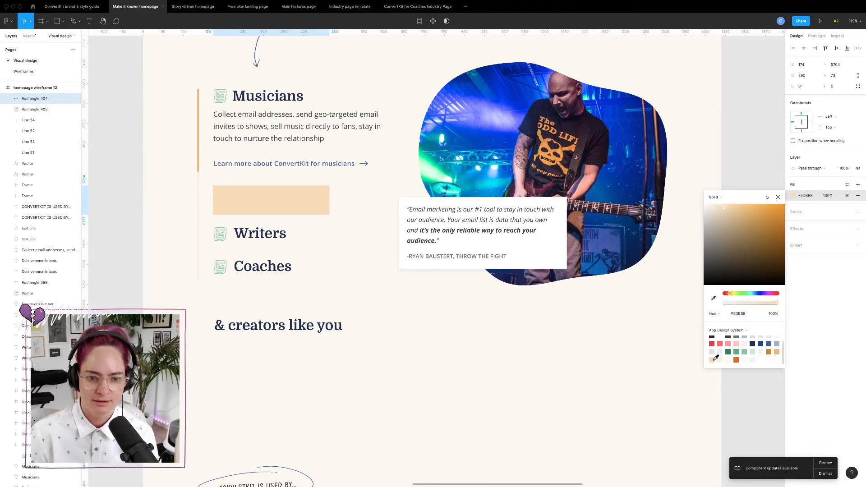
click(720, 359)
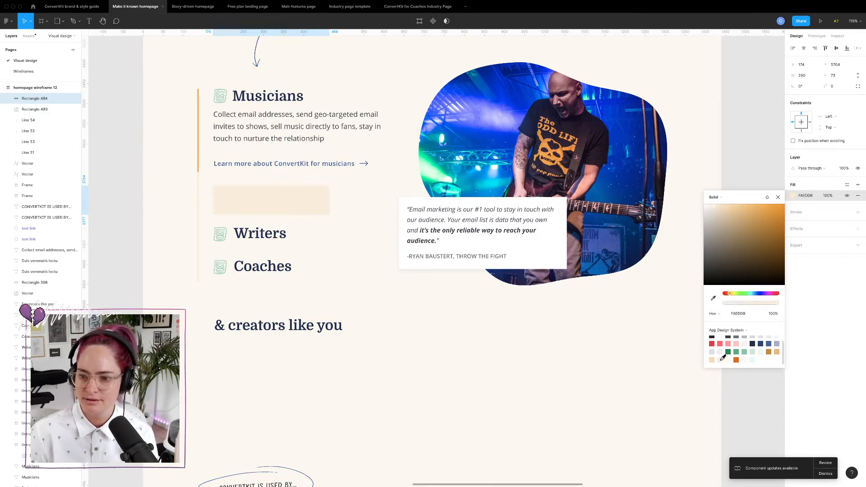
- Set the rectangle's corner radius to 4 and send it backward behind the Podcasters icon and heading
click(834, 85)
text(2)
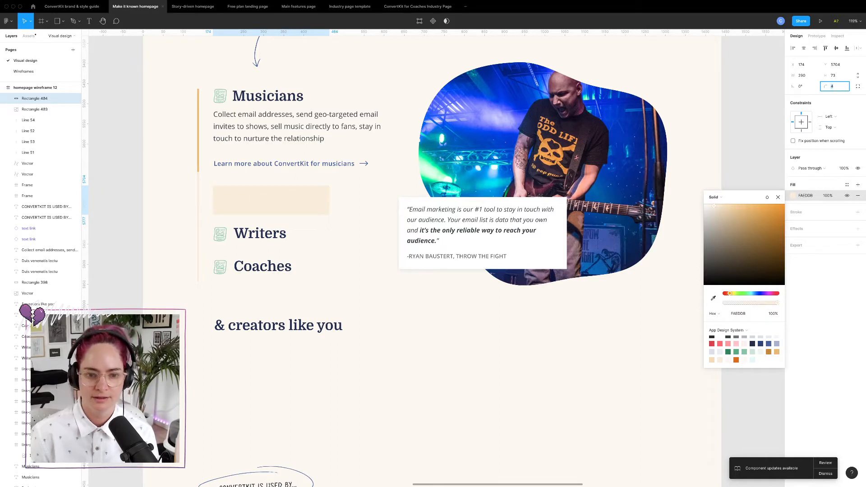
click(302, 202)
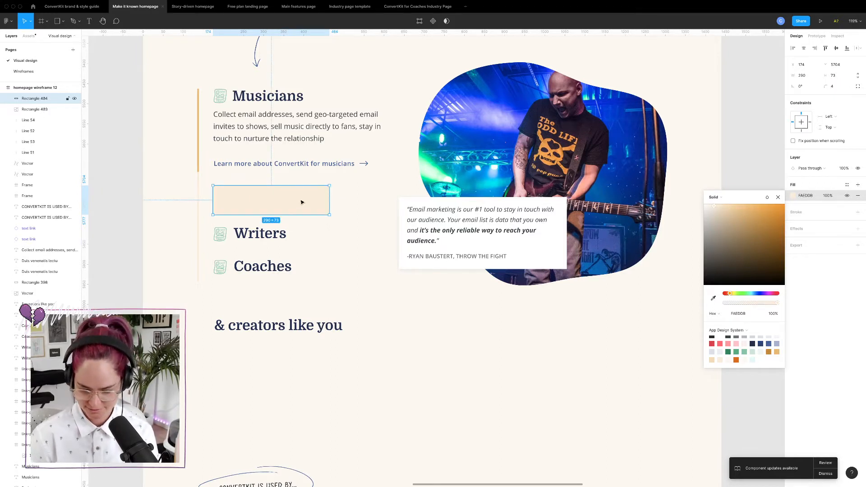
key(super+bracketleft)
key(super+bracketleft)
key(super+bracketleft)
key(super+bracketleft)
key(super+bracketleft)
key(super+bracketleft)
key(super+bracketleft)
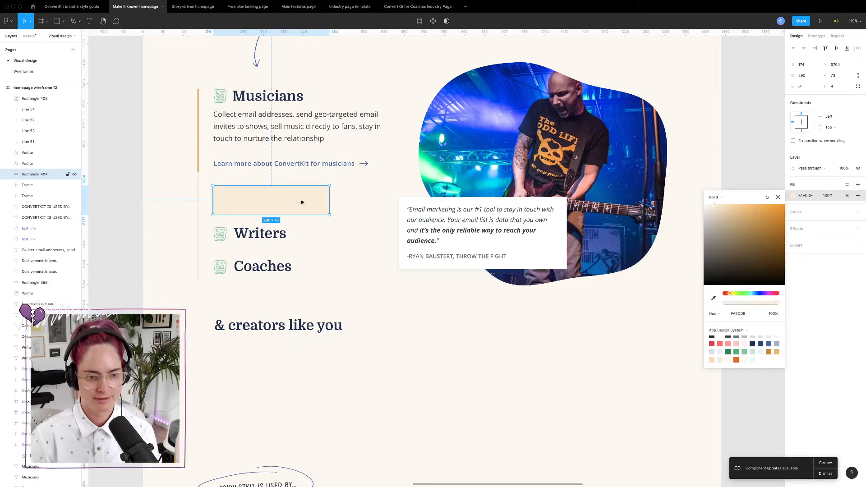
key(super+bracketleft)
key(super+bracketleft)
key(super+bracketleft)
key(super+bracketleft)
key(super+bracketleft)
key(super+bracketleft)
key(super+bracketleft)
key(super+bracketleft)
key(super+bracketleft)
key(super+bracketleft)
key(super+bracketleft)
key(super+bracketleft)
key(super+bracketleft)
key(super+bracketleft)
key(super+bracketleft)
key(super+bracketleft)
key(super+bracketleft)
key(super+bracketleft)
key(super+bracketleft)
key(super+bracketleft)
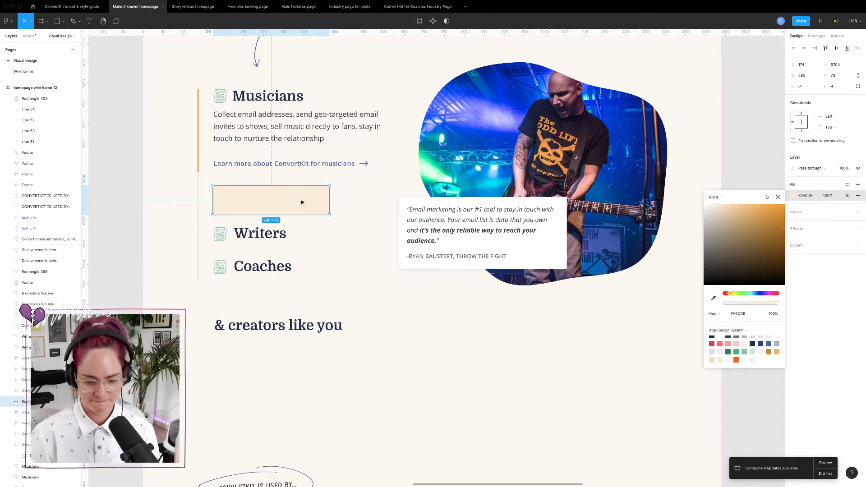
key(super+bracketleft)
key(super+bracketleft)
key(super+bracketleft)
key(super+bracketleft)
key(super+bracketleft)
key(super+bracketleft)
key(super+bracketleft)
key(super+bracketleft)
key(super+bracketleft)
key(super+bracketleft)
key(super+bracketleft)
key(super+bracketleft)
key(super+bracketleft)
key(super+bracketleft)
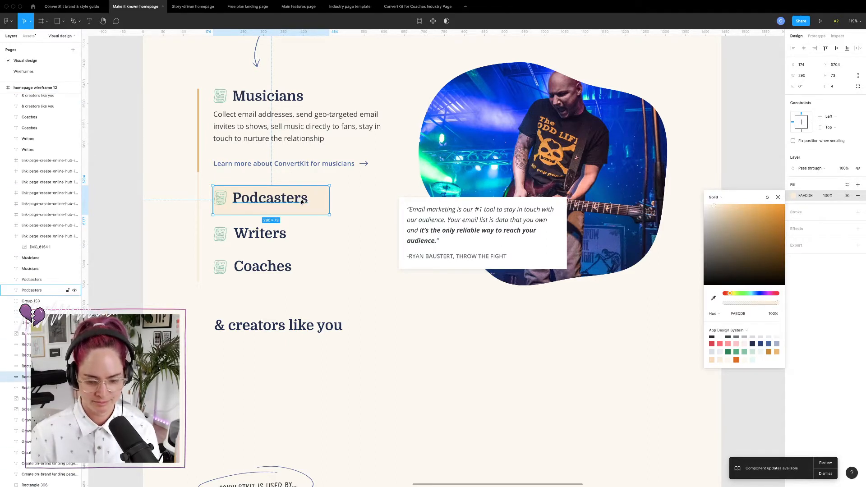
- Move the Podcasters icon and heading together slightly right and down to sit centred in the peach rectangle
click(224, 200)
shift+click(270, 200)
drag(269, 199, 279, 204)
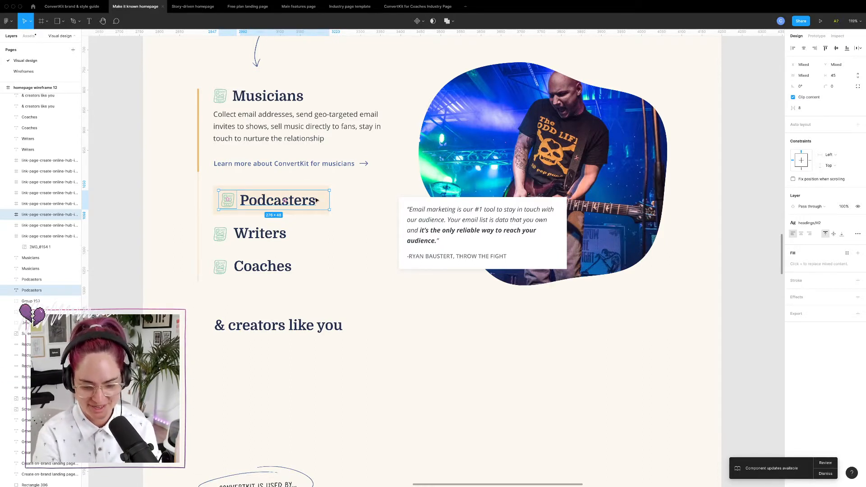
key(Escape)
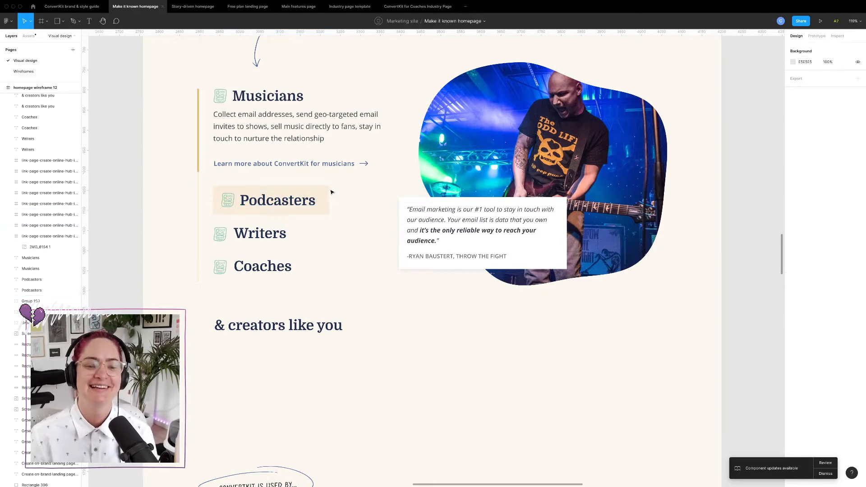
- Duplicate the peach Podcasters rectangle behind the Writers heading at Y 5795, leaving an 18 gap between the two
click(198, 157)
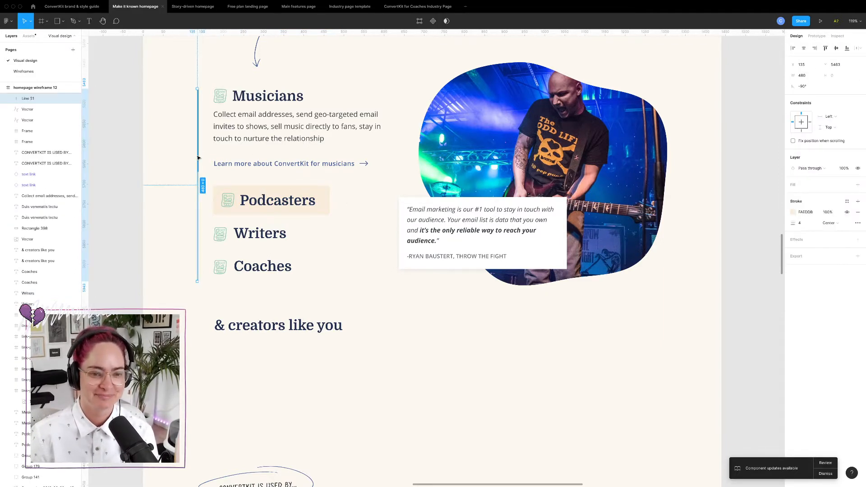
shift+click(197, 158)
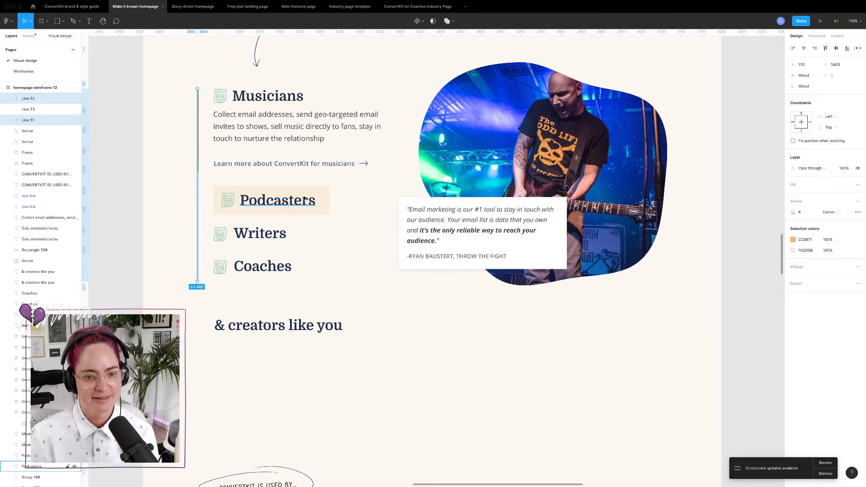
click(305, 198)
click(306, 187)
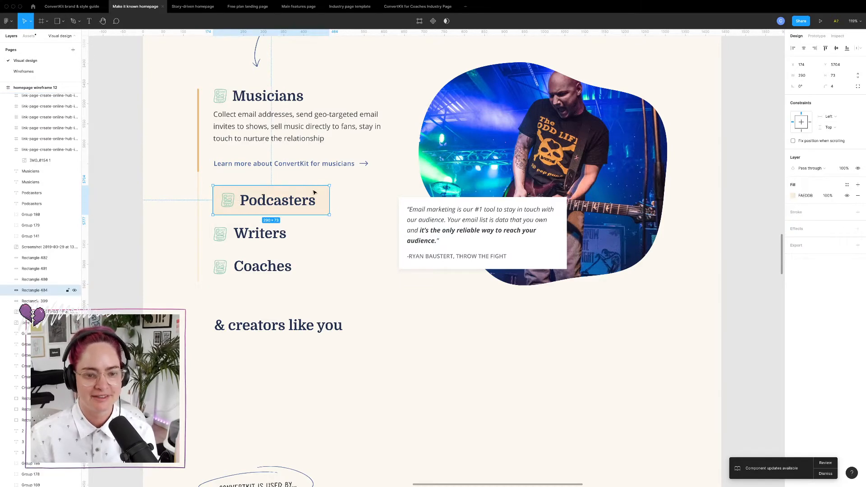
drag(315, 192, 315, 229)
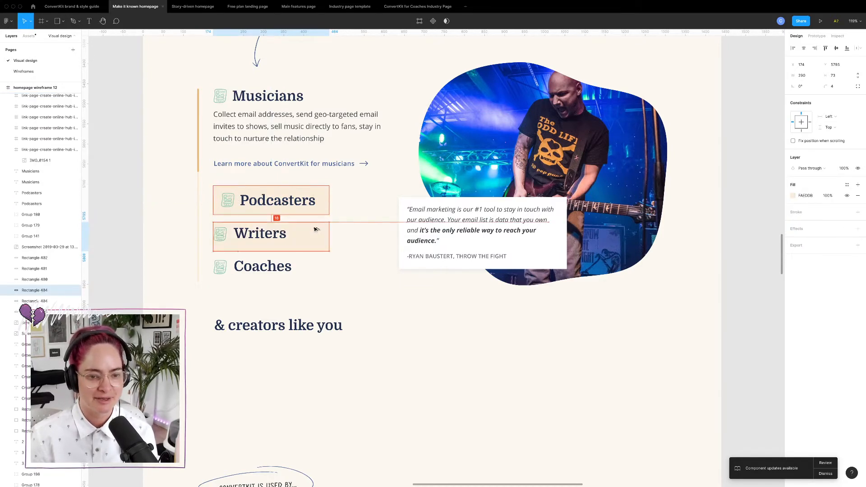
- Move the Writers icon and heading together slightly right and down inside their peach rectangle, to Y 5809
click(222, 235)
shift+click(255, 235)
drag(255, 235, 260, 239)
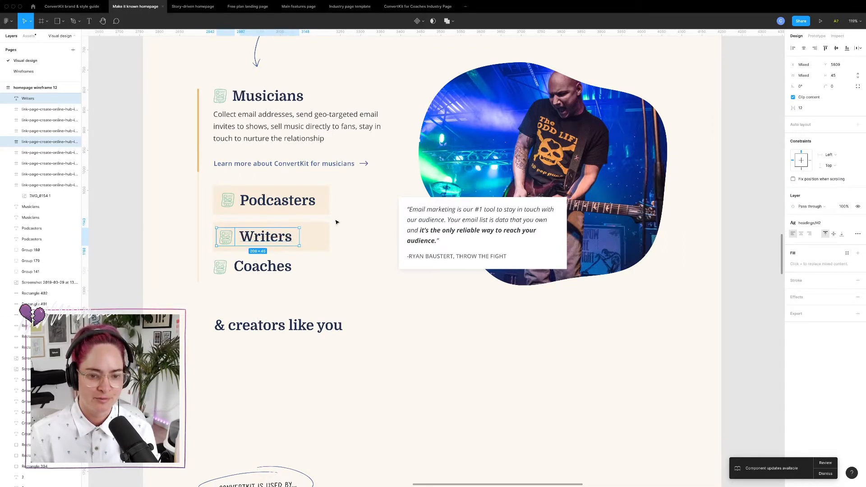
- Duplicate the peach Writers rectangle behind the Coaches heading and move the Coaches icon and heading inside it, to Y 5898
click(317, 230)
drag(317, 230, 321, 266)
click(252, 271)
shift+click(220, 267)
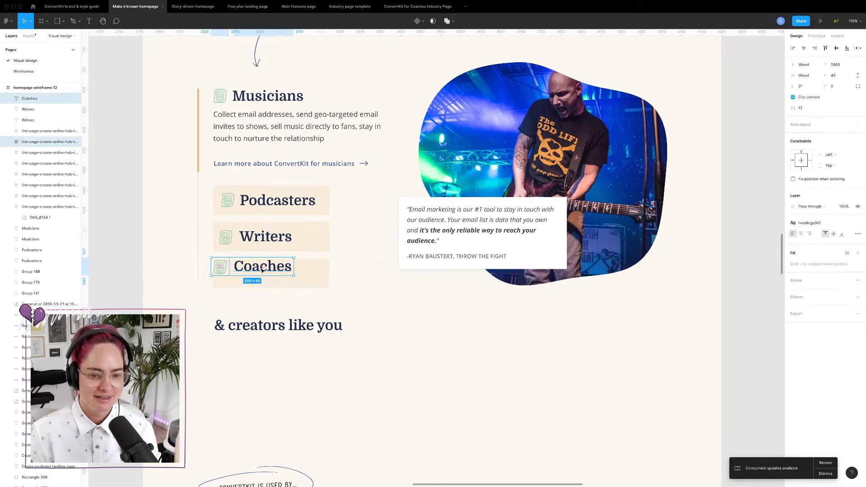
drag(255, 268, 260, 275)
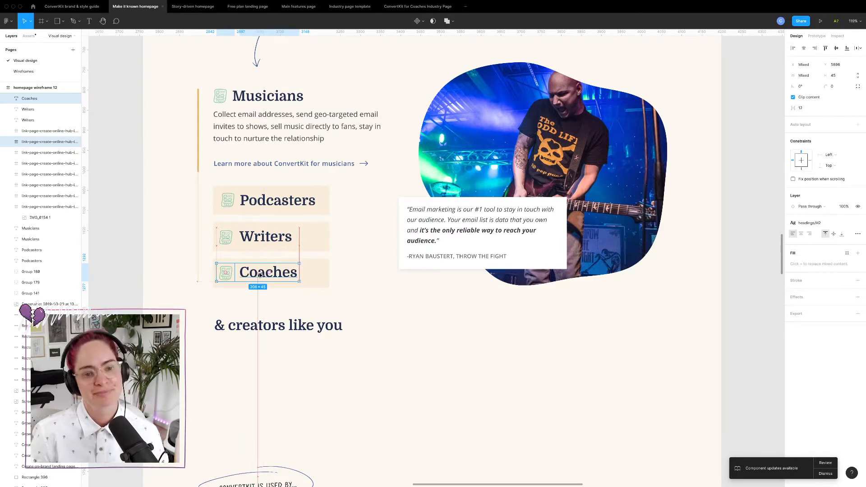
click(373, 278)
- Delete the pale and orange vertical lines beside the Musicians text and the creator buttons
click(198, 211)
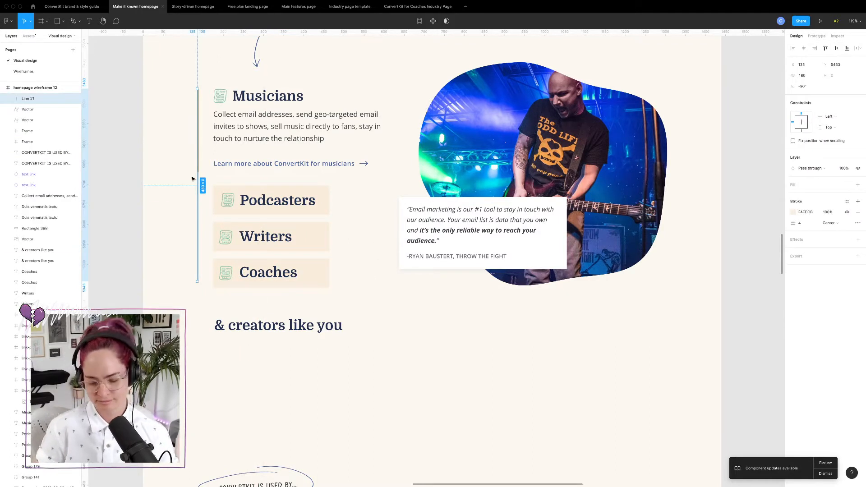
key(Delete)
click(198, 146)
key(Delete)
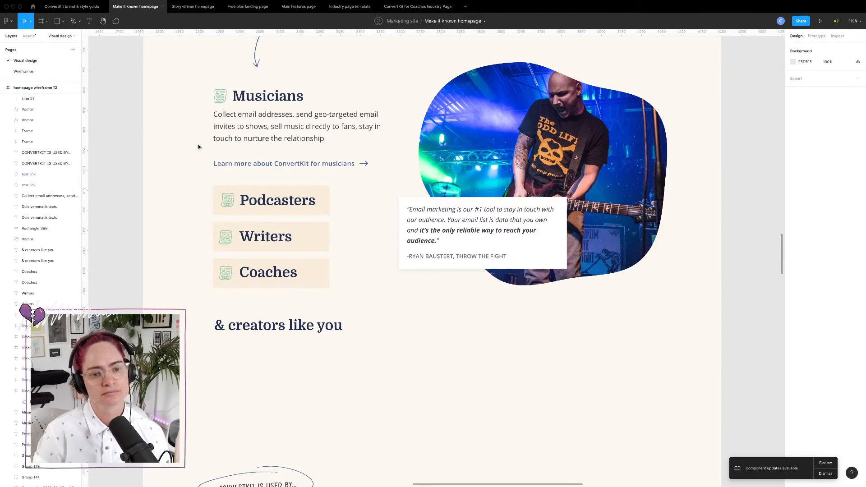
- Show the layout grid and move the Podcasters, Writers and Coaches buttons together to the first grid column at X 135
drag(204, 195, 306, 258)
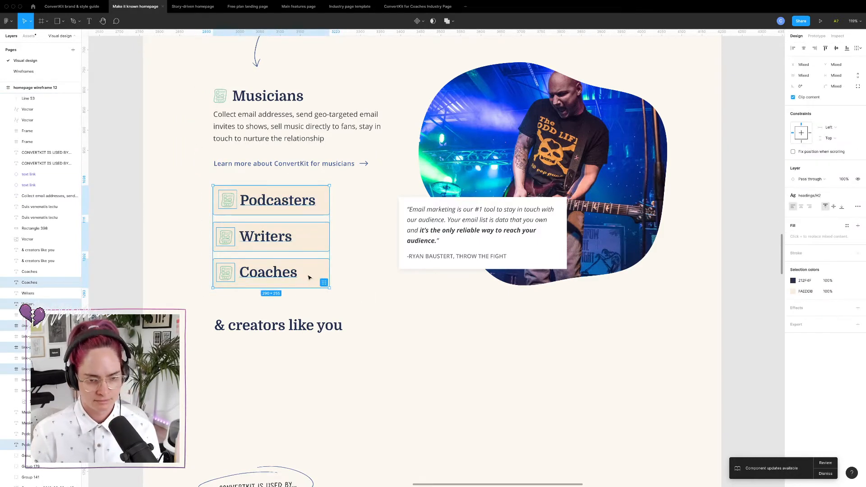
key(ctrl+g)
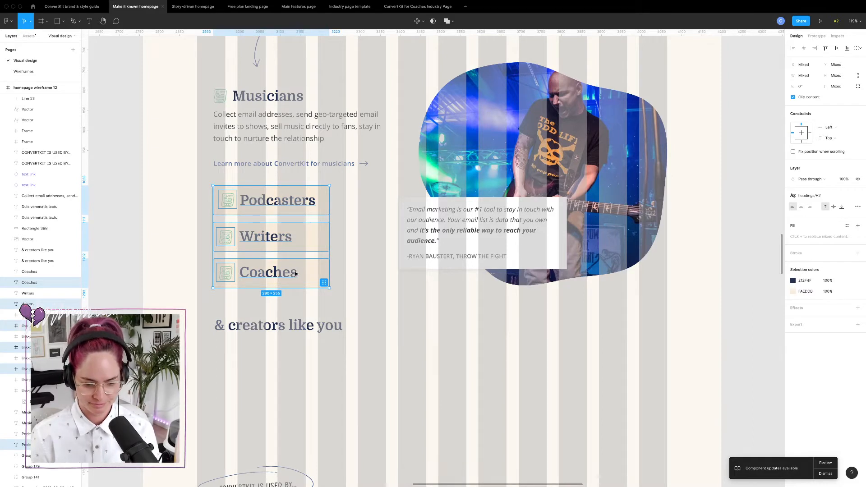
drag(289, 273, 273, 273)
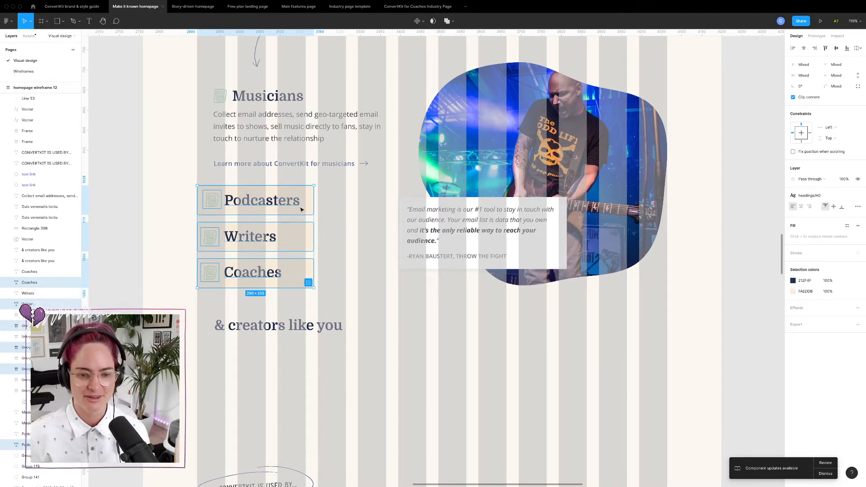
click(364, 215)
- Duplicate the Podcasters rectangle behind the Musicians heading at Y 5431 and move the Musicians icon and heading inside it
click(305, 197)
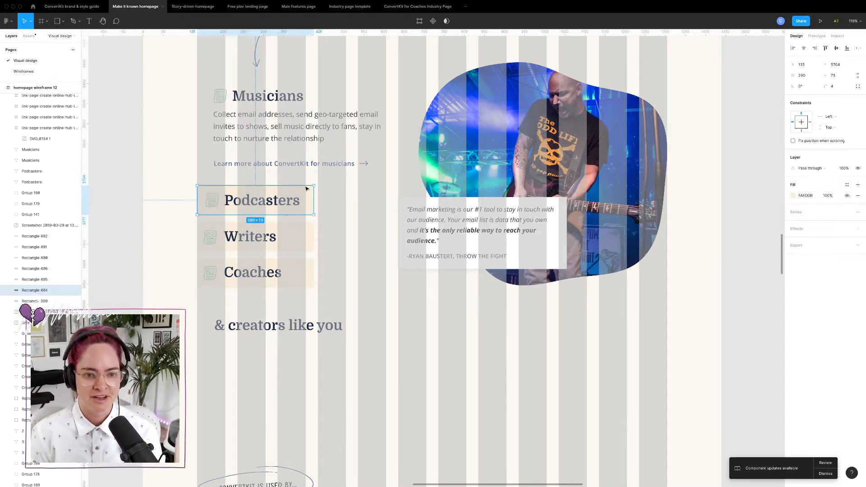
drag(307, 189, 321, 84)
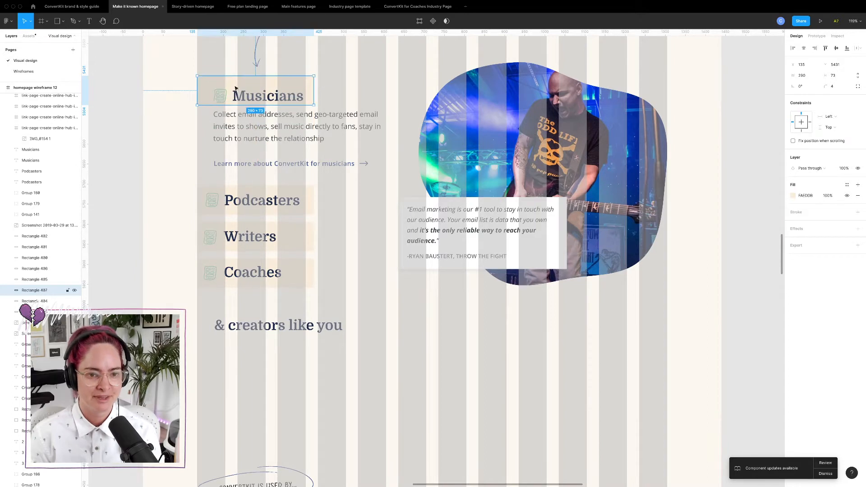
click(222, 93)
shift+click(269, 98)
drag(260, 98, 252, 93)
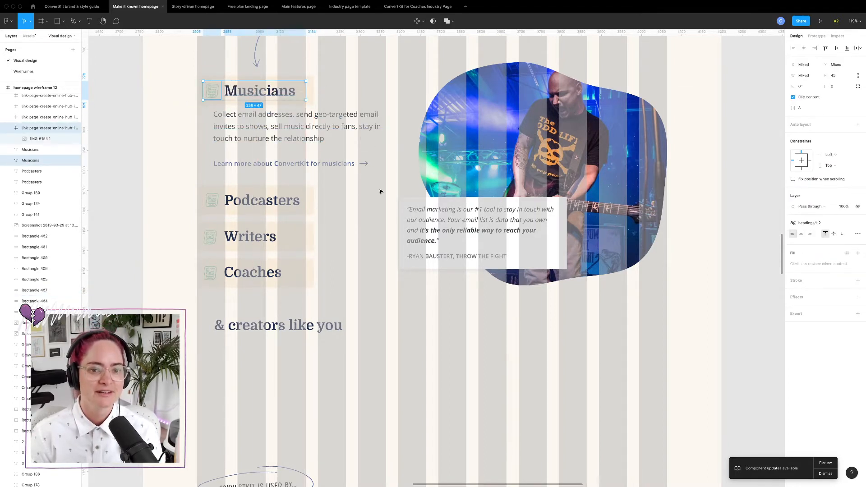
click(365, 243)
- Move the "& creators like you" heading up and left to line up with the buttons' left edge
drag(186, 190, 362, 318)
click(368, 326)
mouse_move(285, 329)
mouse_down()
mouse_move(269, 328)
mouse_move(280, 328)
mouse_move(275, 321)
mouse_up()
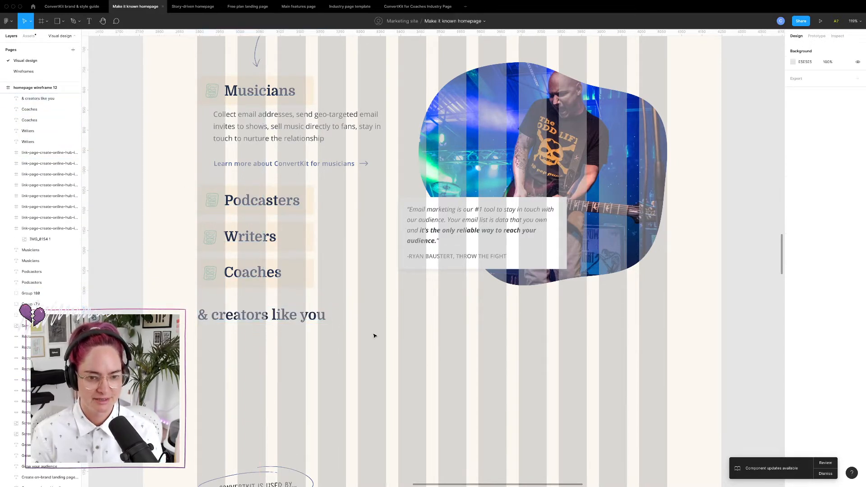
- Move the three lower buttons and the "& creators like you" heading down together, and hide the layout grid
drag(374, 334, 168, 188)
drag(247, 203, 247, 224)
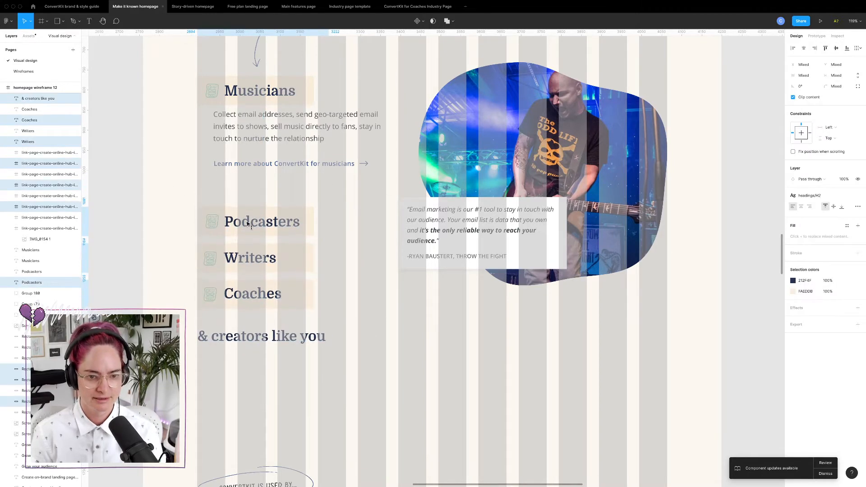
click(345, 242)
key(ctrl+g)
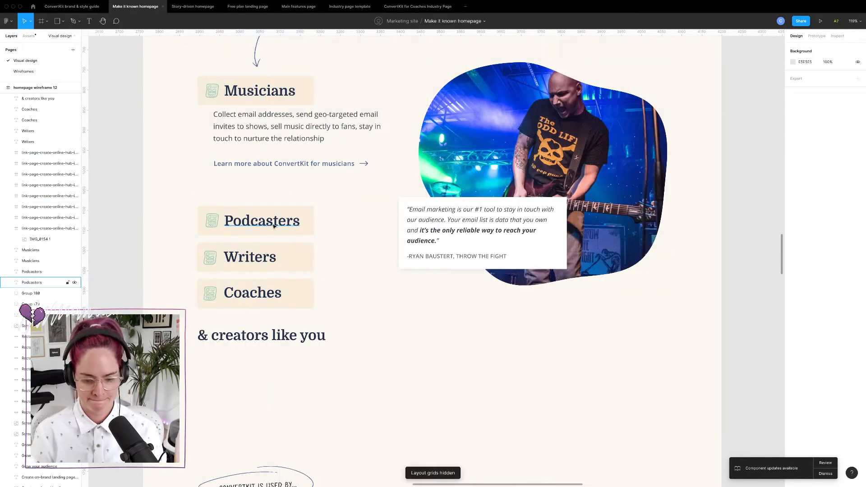
- Move the Musicians description and its "Learn more" link together left and slightly down below the Musicians button
scroll(274, 226, up, 5)
scroll(273, 224, down, 1)
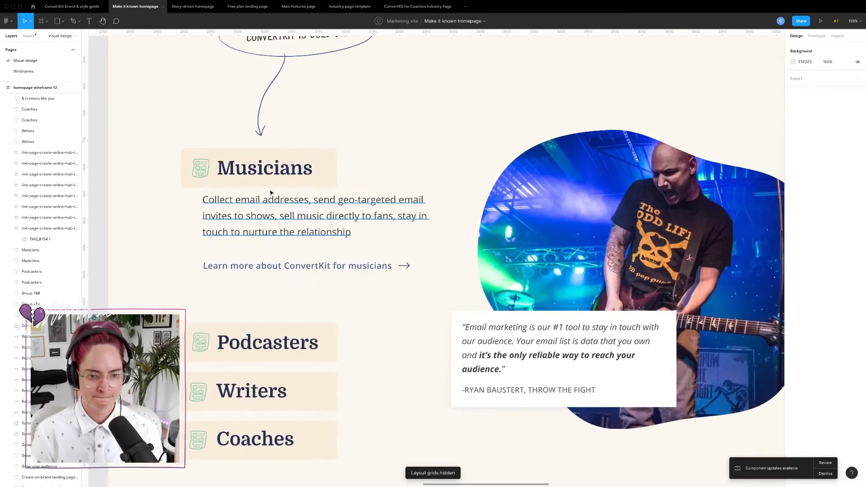
drag(190, 201, 434, 283)
drag(240, 207, 221, 215)
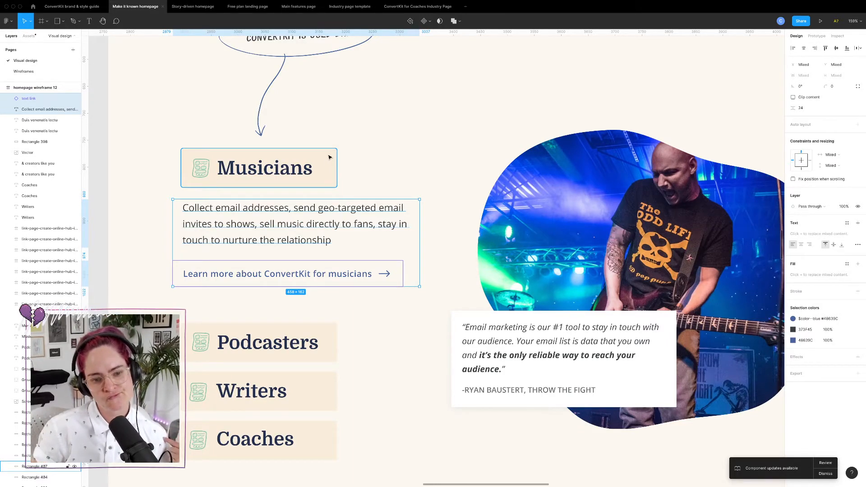
- Enlarge the Musicians rectangle to 467 × 288 so it encloses the heading, description and link
click(329, 157)
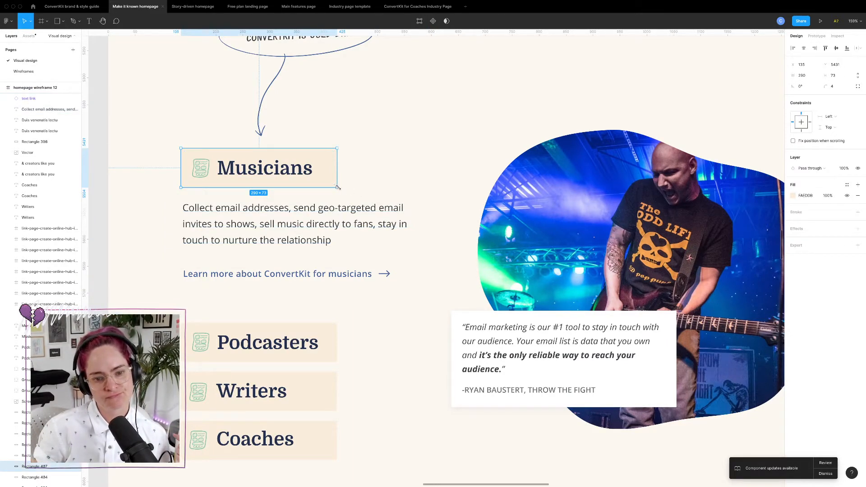
drag(337, 187, 433, 306)
scroll(429, 298, down, 5)
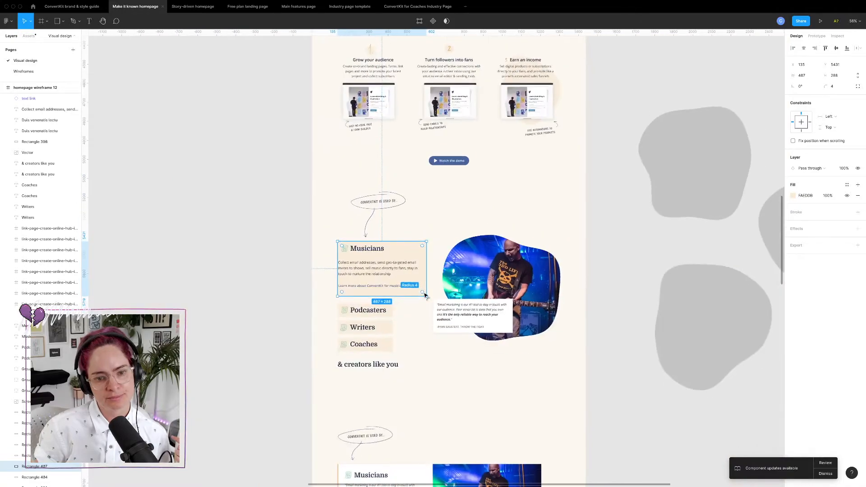
scroll(426, 296, down, 5)
scroll(426, 294, up, 4)
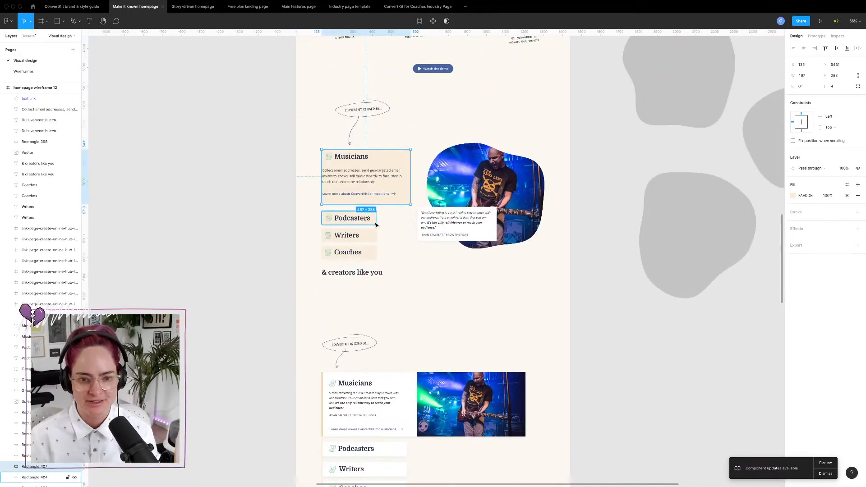
scroll(375, 226, up, 5)
scroll(289, 182, up, 3)
click(292, 195)
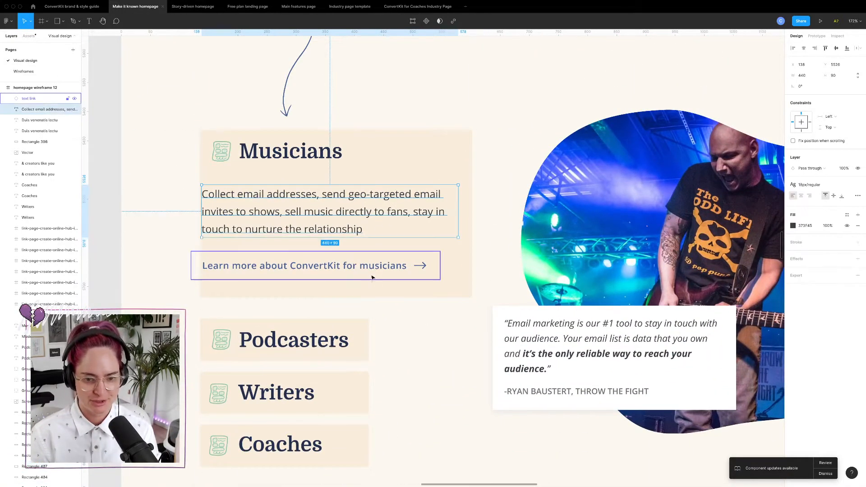
click(467, 179)
- Duplicate the whole peach-card variation, including the photo and quote box, below the white-card variation
scroll(469, 179, down, 10)
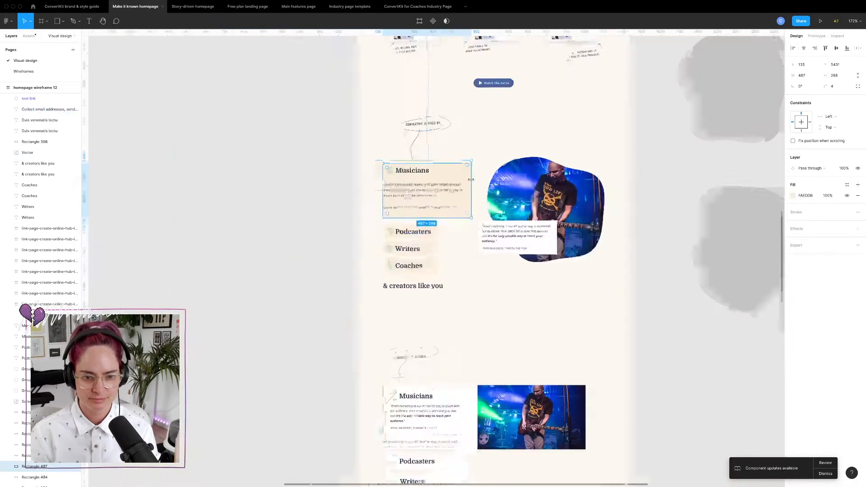
drag(412, 169, 436, 174)
click(532, 225)
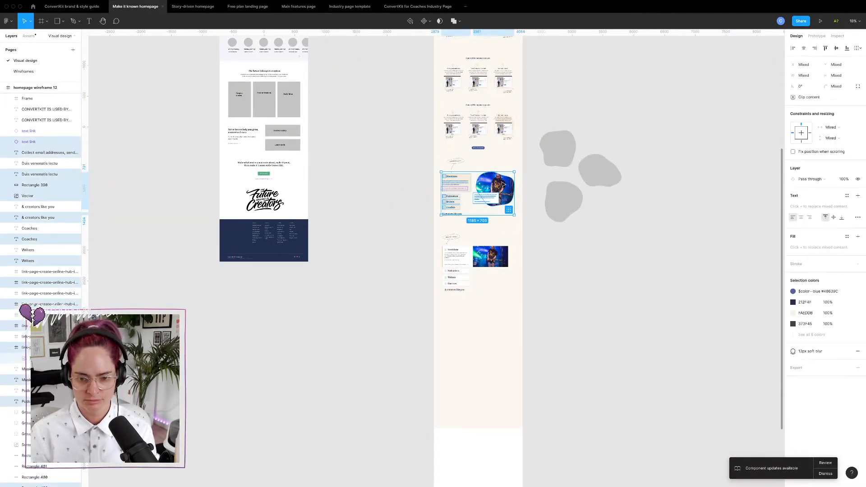
drag(504, 184, 504, 321)
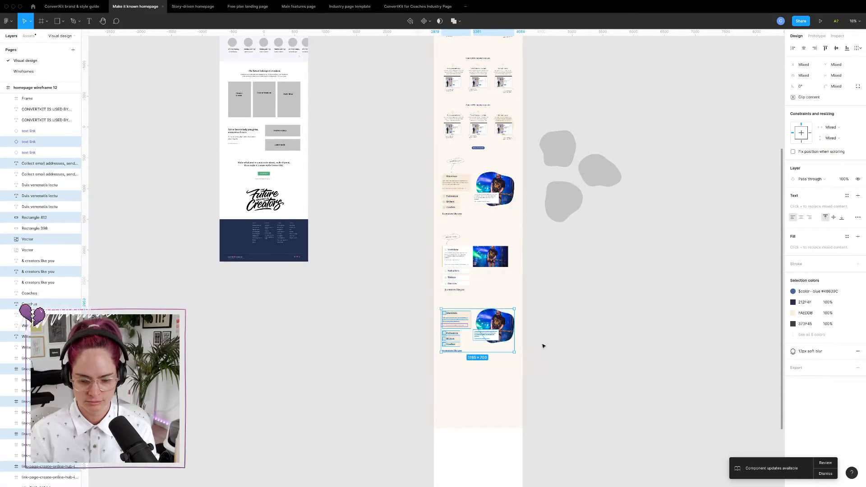
scroll(503, 337, up, 10)
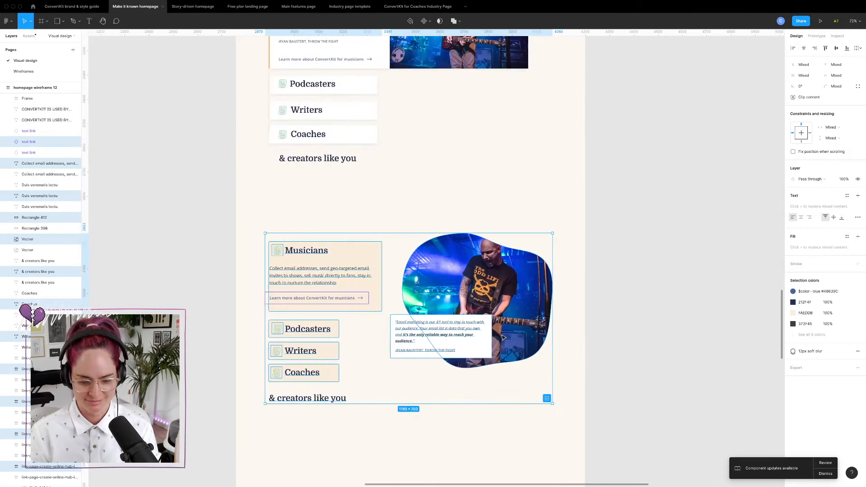
- Delete the description in the duplicated Musicians card and put the quote in its place at X 152, Y 7727
click(199, 279)
scroll(271, 287, up, 5)
click(309, 271)
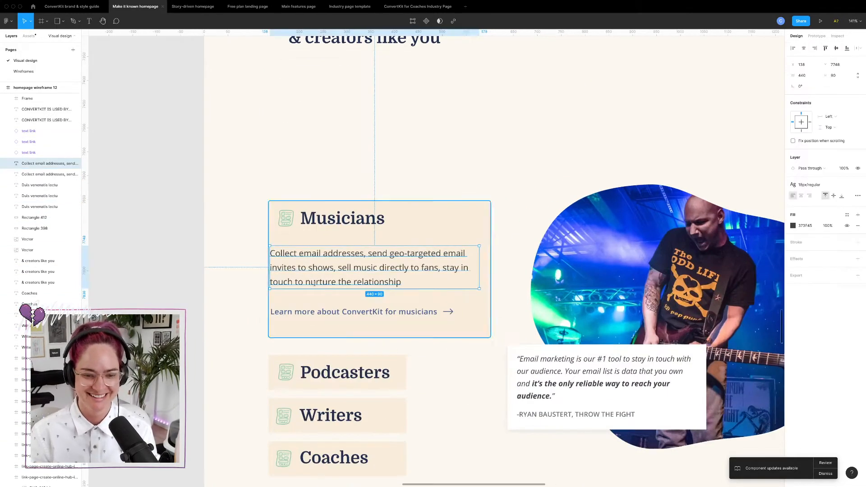
drag(310, 271, 317, 270)
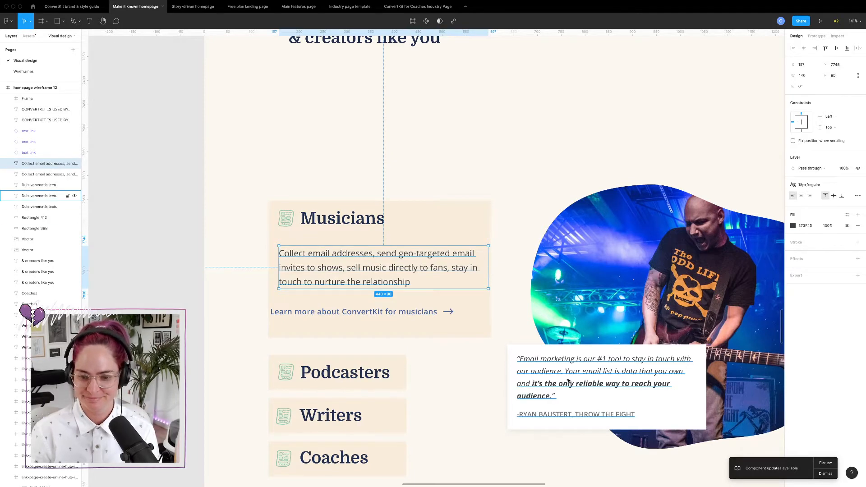
key(Delete)
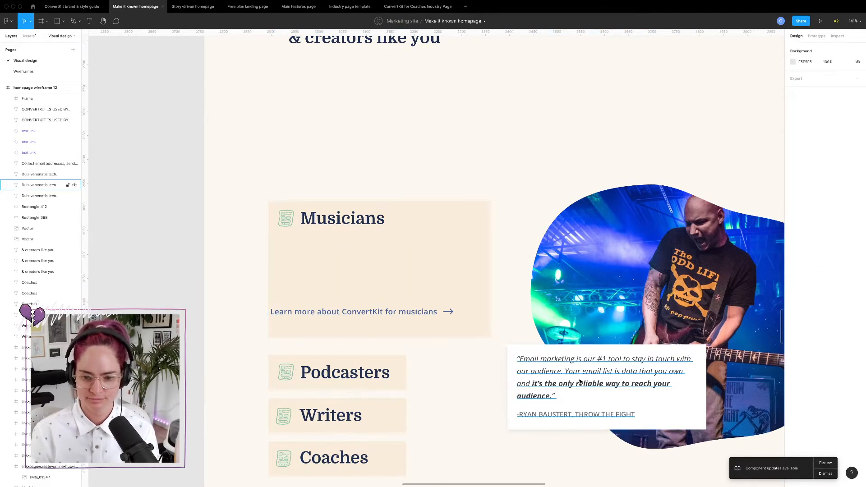
drag(581, 383, 326, 253)
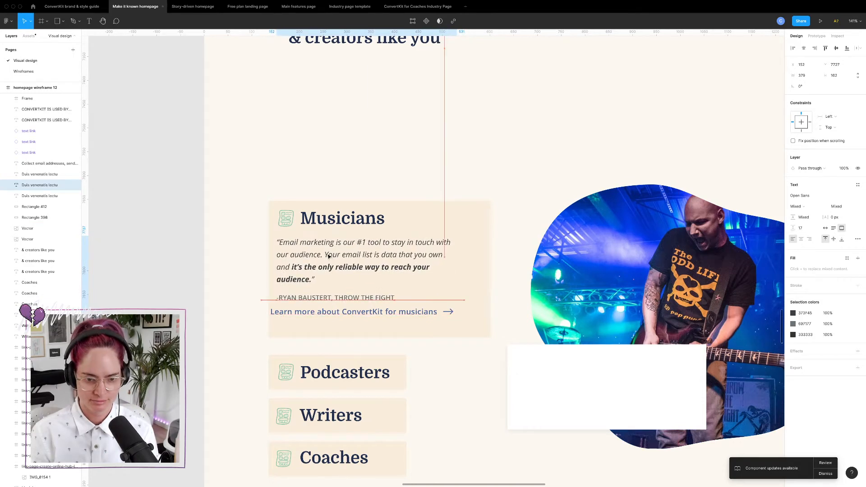
- Move the "Learn more about ConvertKit for musicians" link below the quote, then shift both slightly right inside the card
click(339, 313)
drag(371, 318, 378, 328)
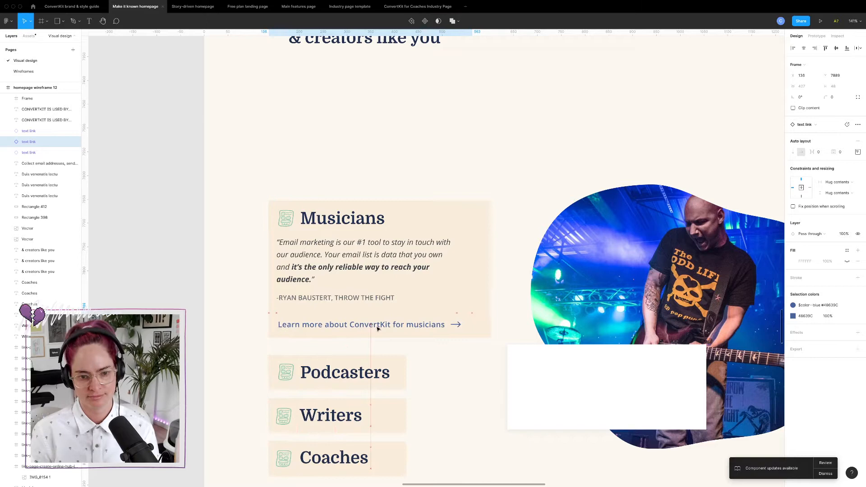
shift+click(331, 263)
key(shift+Right)
key(Left)
key(Left)
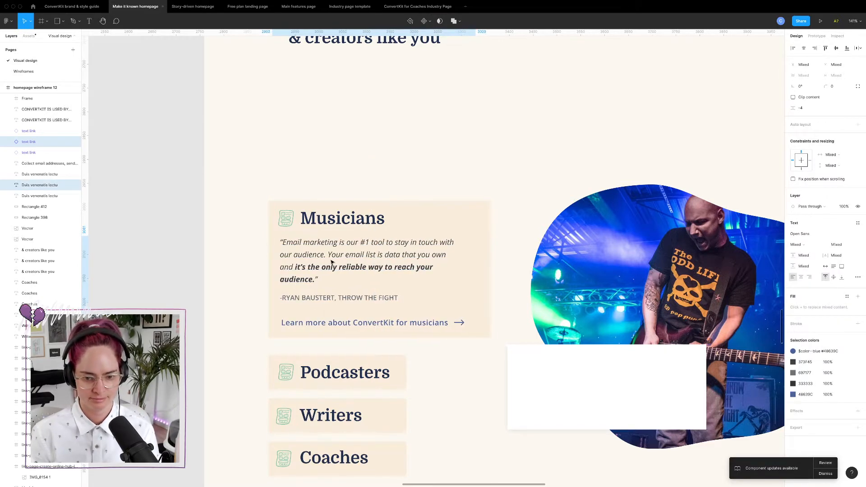
- Delete the empty white quote box overlapping the guitarist photo in the duplicated variation
click(650, 387)
key(Delete)
scroll(651, 387, down, 10)
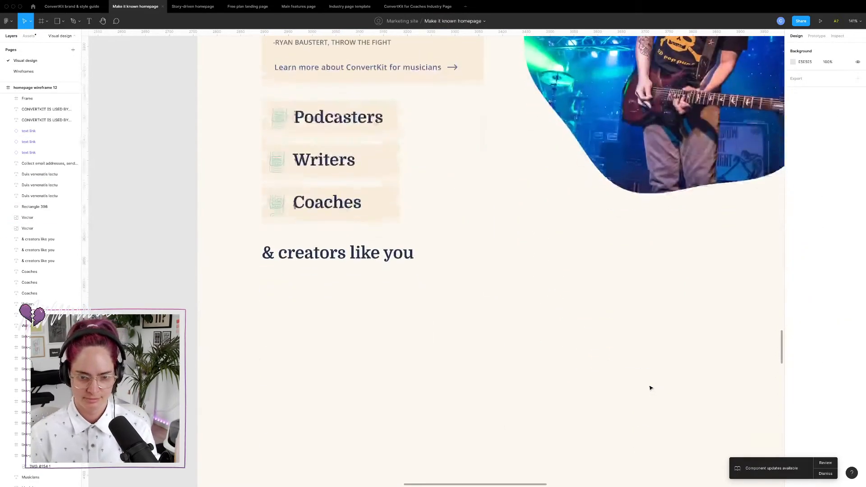
- Move the Podcasters, Writers and Coaches buttons and the "& creators like you" heading up, closer to the Musicians card
scroll(577, 347, up, 6)
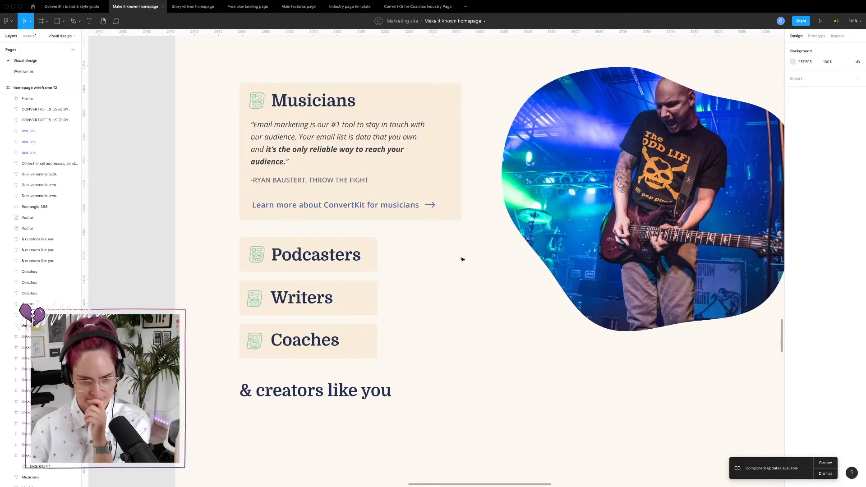
drag(199, 236, 432, 424)
key(shift+Up)
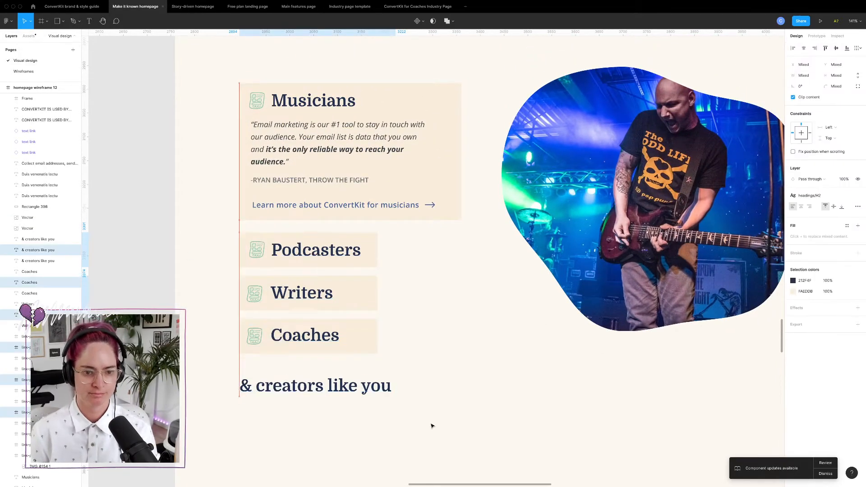
key(shift+Up)
click(542, 339)
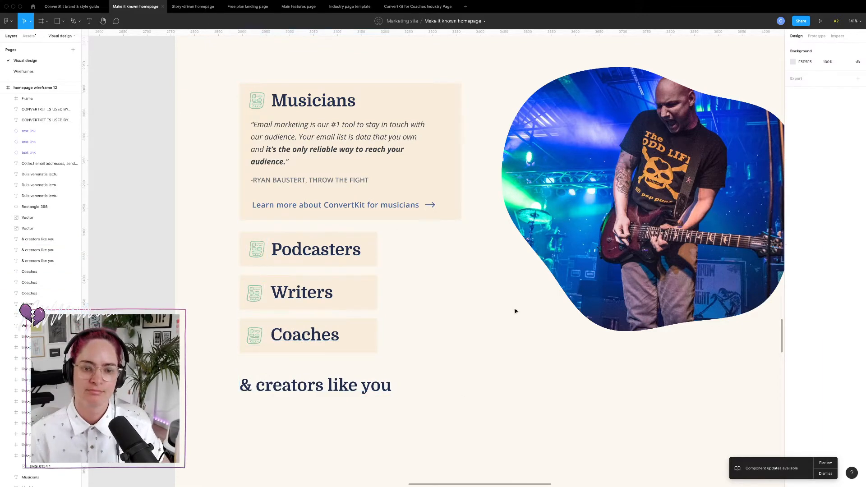
- Move the blob-shaped guitarist photo down and slightly left so its top lines up near the Musicians card's top
scroll(515, 310, up, 1)
scroll(513, 310, up, 1)
click(647, 249)
drag(648, 248, 640, 269)
click(383, 351)
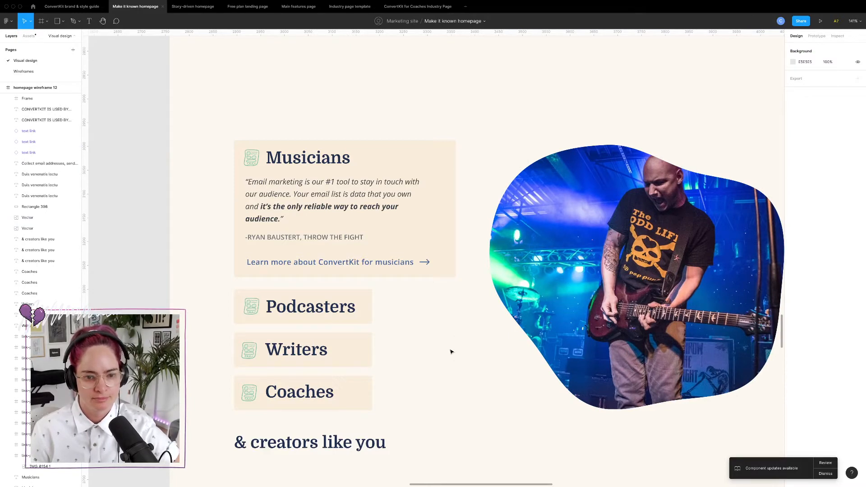
scroll(429, 352, down, 5)
scroll(430, 353, up, 3)
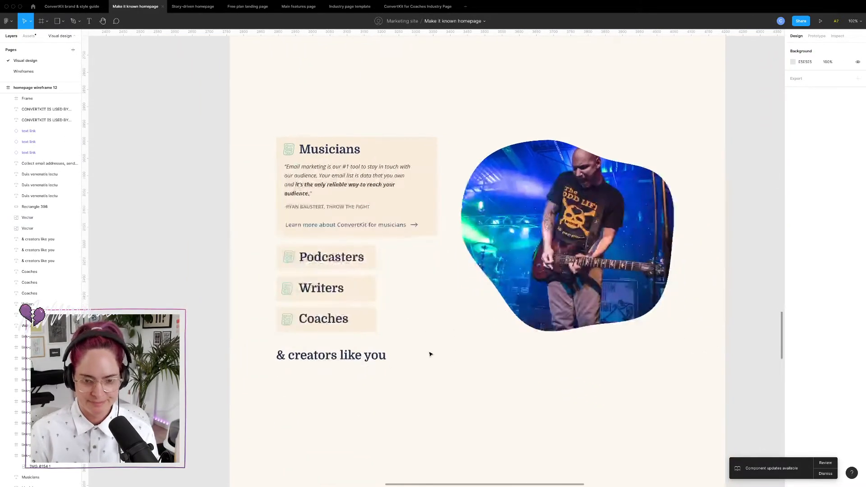
- Search the team's files for "author" and open the ConvertKit for Authors Industry Page
scroll(429, 354, down, 3)
scroll(429, 354, up, 1)
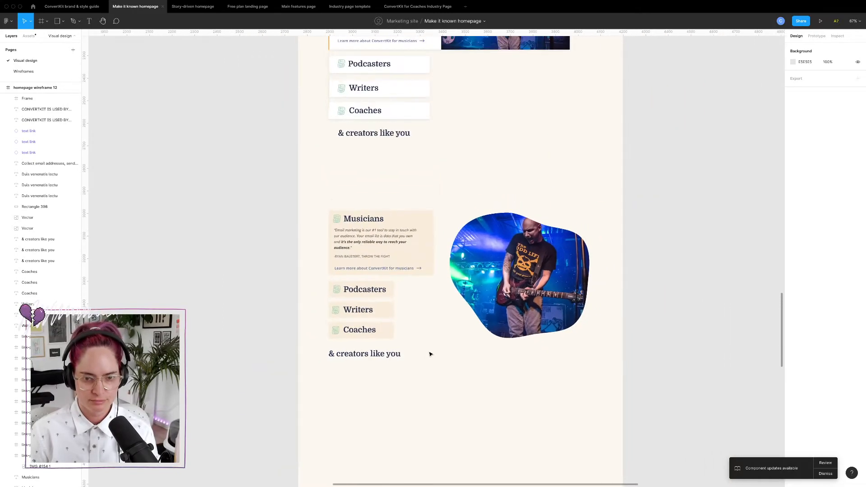
click(33, 7)
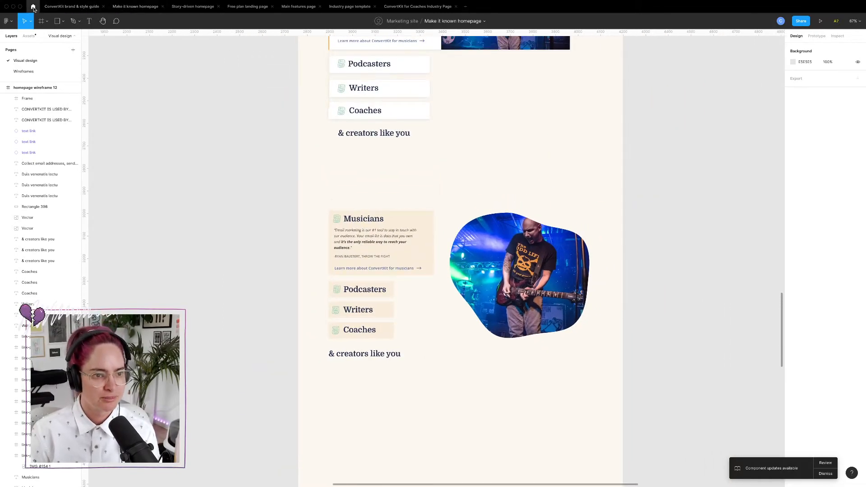
double_click(108, 22)
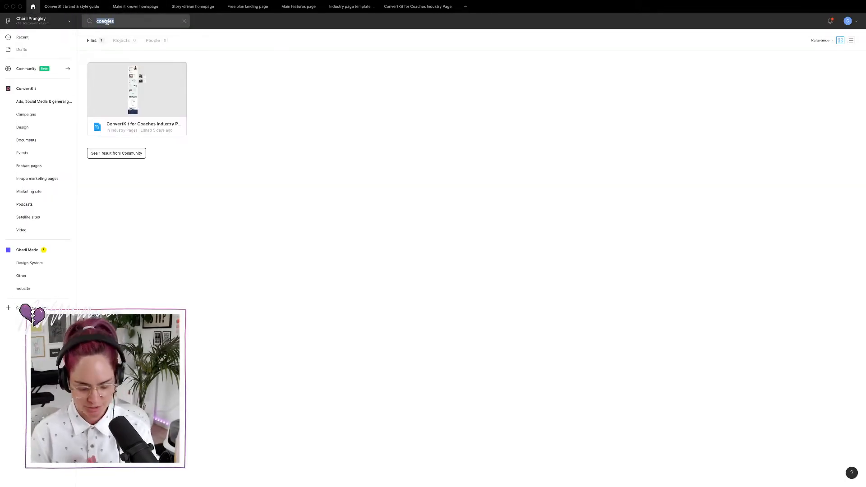
text(author)
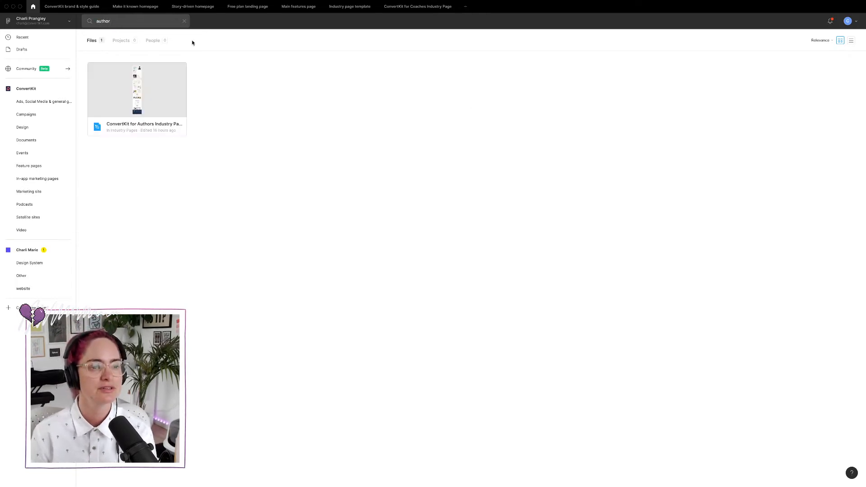
click(170, 83)
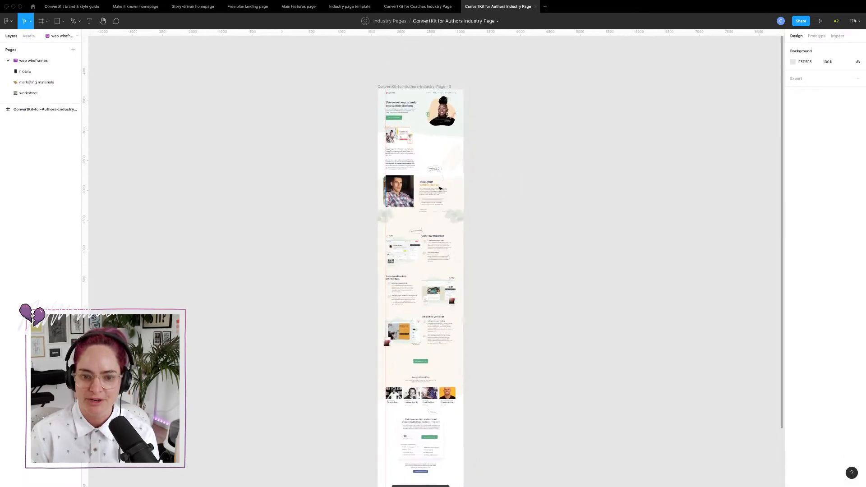
- Examine the "Build your writing empire" photo and testimonial section, and return to the Make it known homepage file
scroll(414, 151, up, 10)
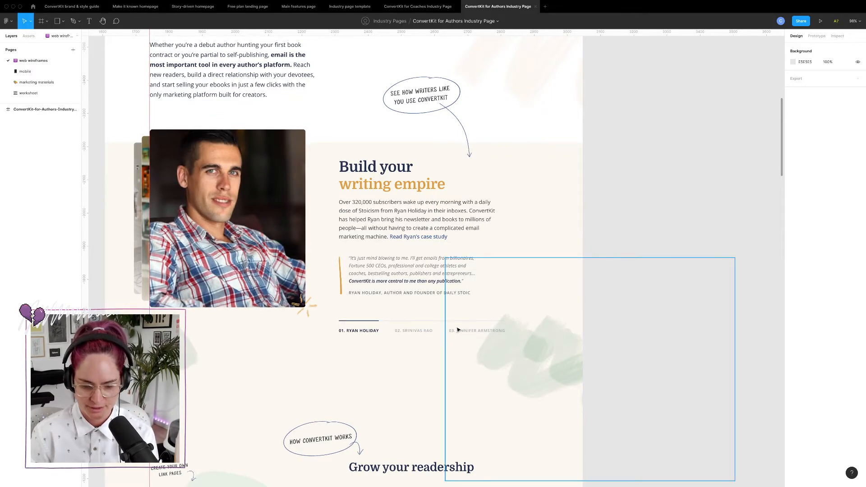
scroll(457, 331, up, 5)
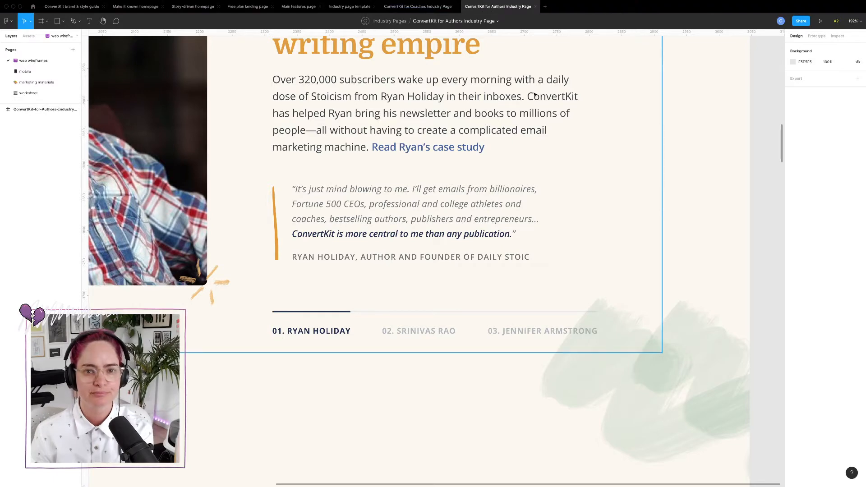
click(419, 8)
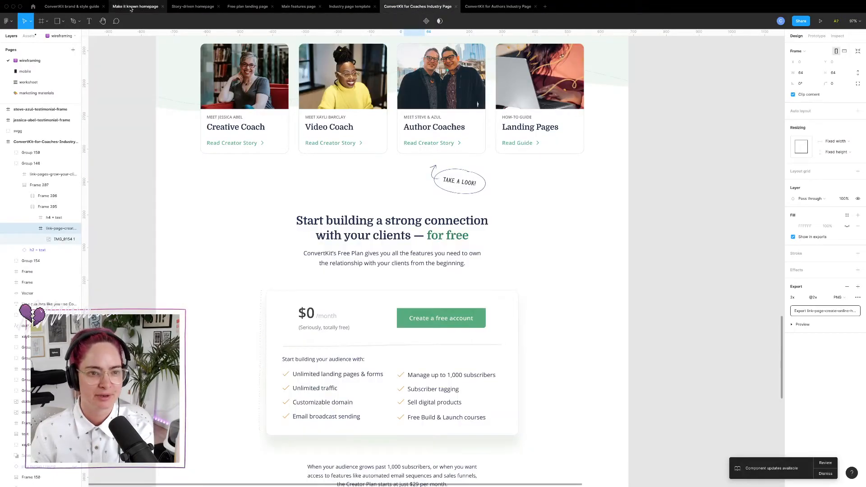
click(131, 7)
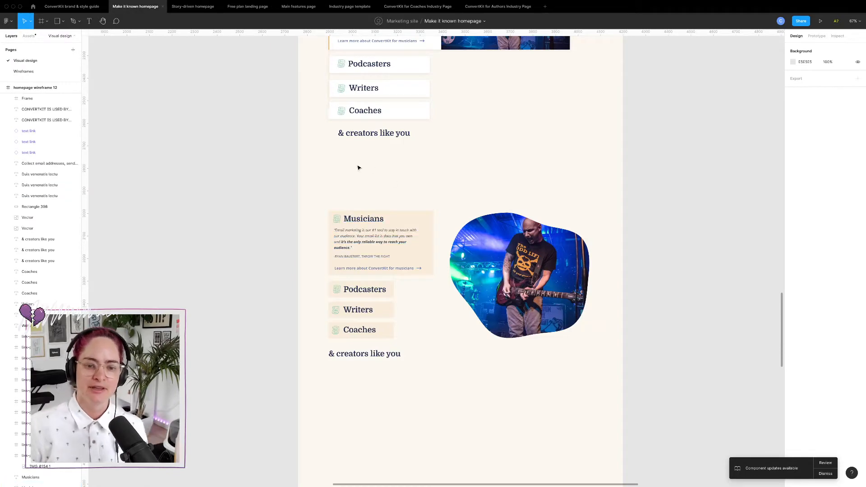
- Copy the "CONVERTKIT IS USED BY..." bubble and arrow to the third variation, shifting that variation down to make room
scroll(358, 168, down, 5)
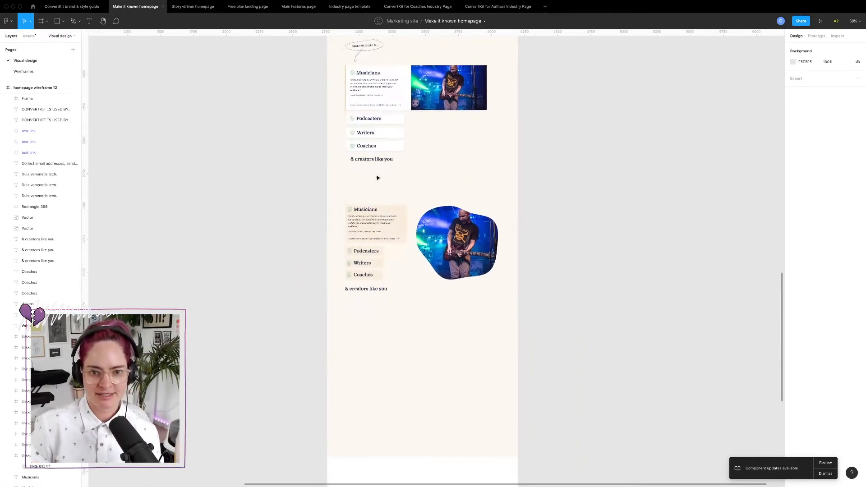
scroll(378, 178, up, 2)
drag(339, 55, 379, 73)
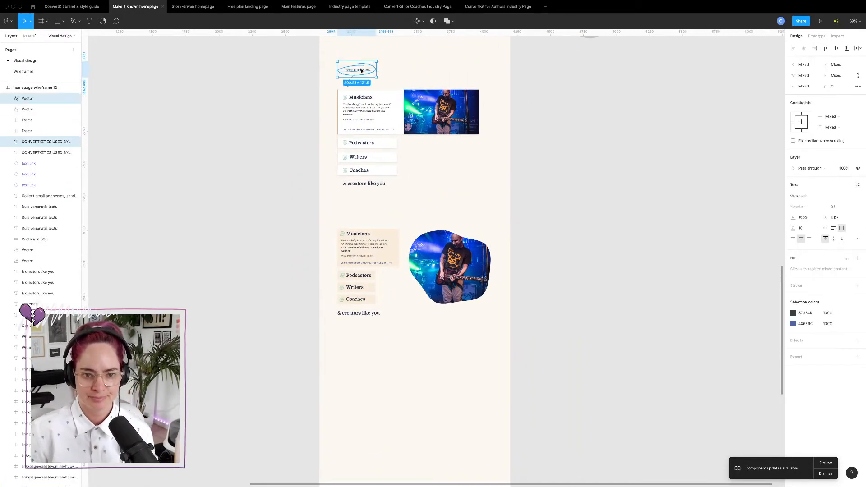
shift+click(348, 86)
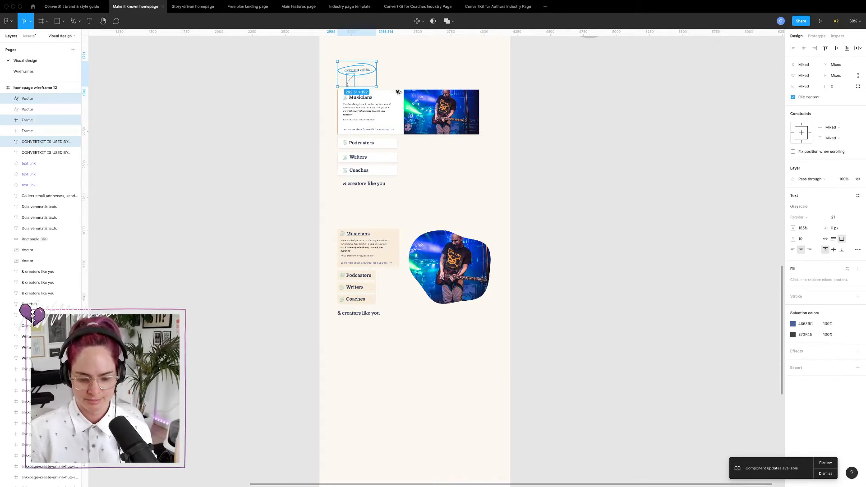
drag(362, 71, 547, 359)
drag(455, 270, 454, 299)
click(574, 292)
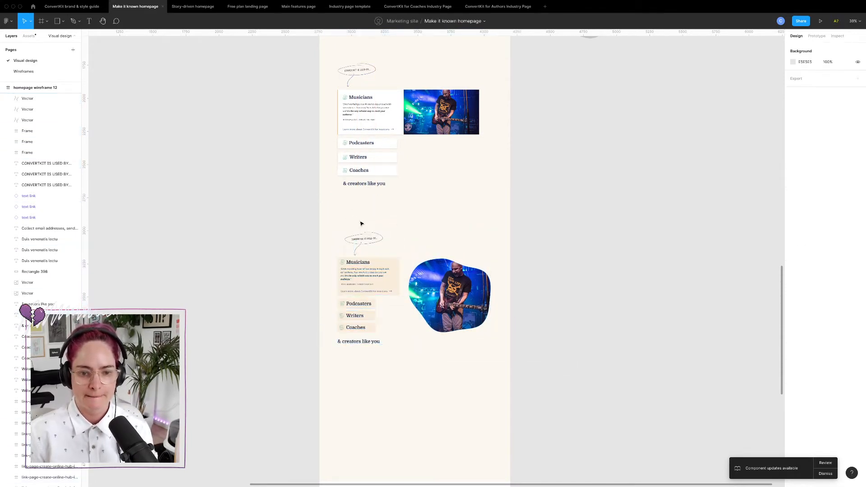
- Line up the copied "CONVERTKIT IS USED BY..." bubble and arrow just above the left edge of the peach Musicians card
drag(339, 225, 356, 237)
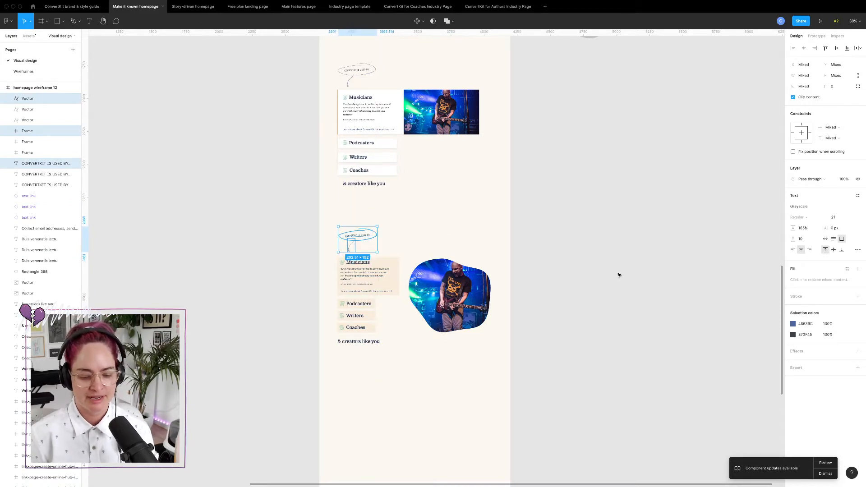
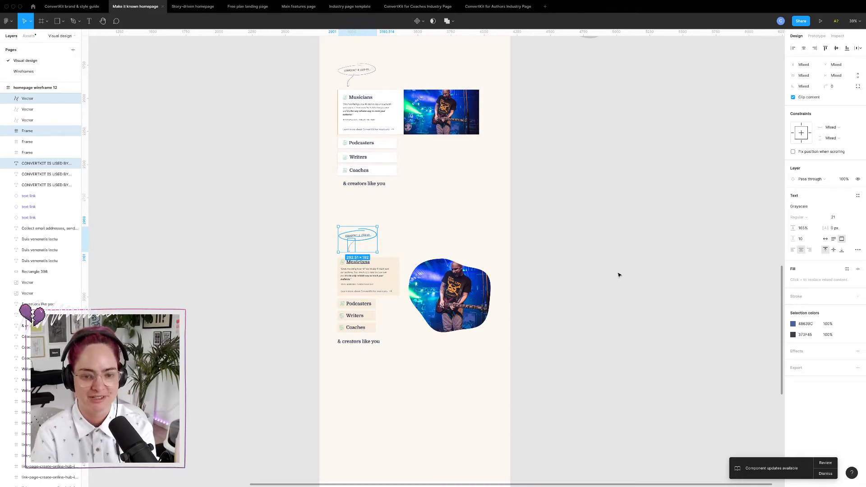
click(410, 215)
scroll(409, 214, up, 5)
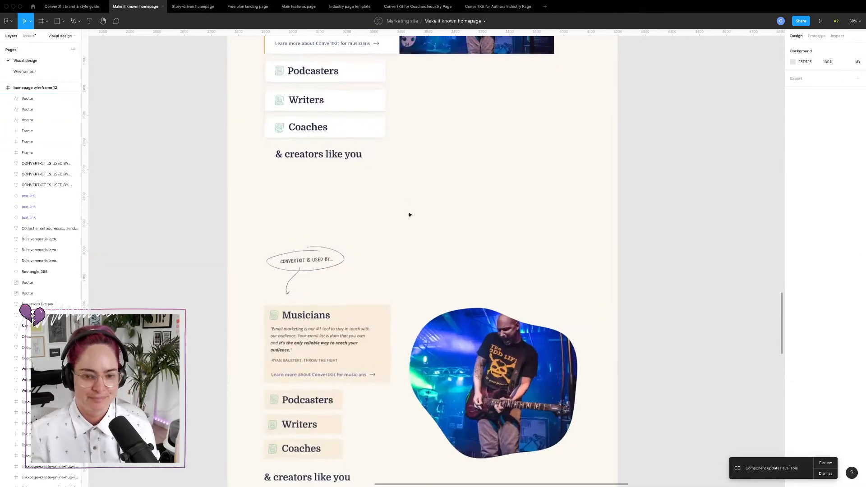
scroll(410, 215, down, 3)
scroll(398, 205, up, 4)
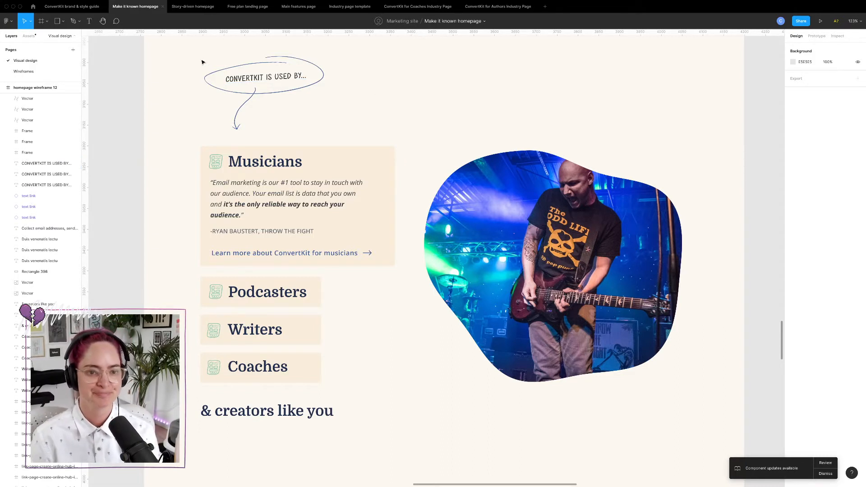
drag(202, 62, 326, 122)
drag(265, 81, 270, 85)
click(395, 95)
- Duplicate the first variation's blob-shaped guitarist photo with its white quote box into the empty area below the third variation
scroll(394, 96, down, 5)
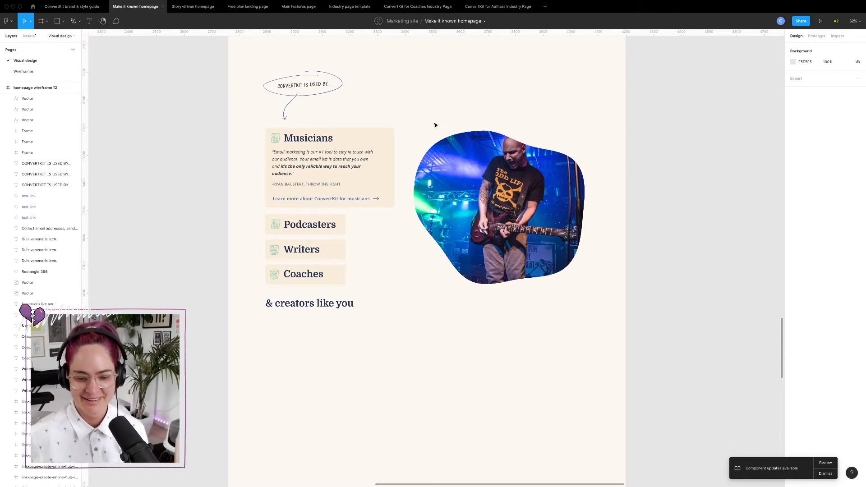
scroll(445, 85, down, 1)
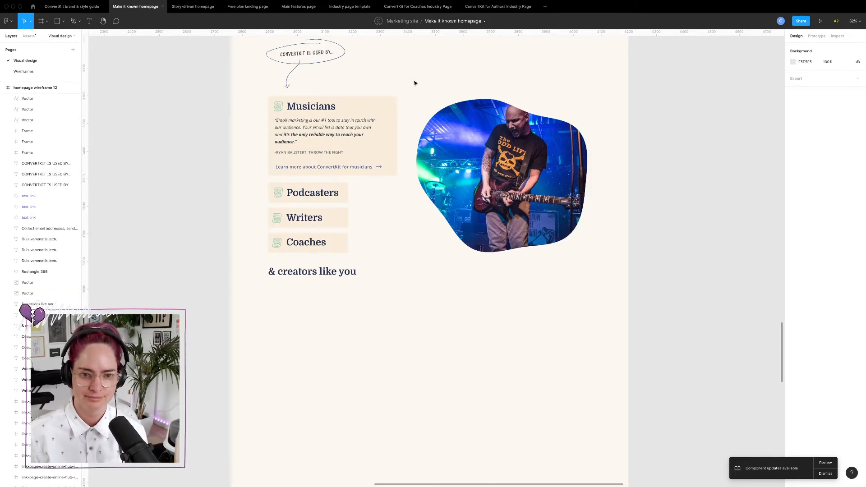
scroll(416, 83, down, 5)
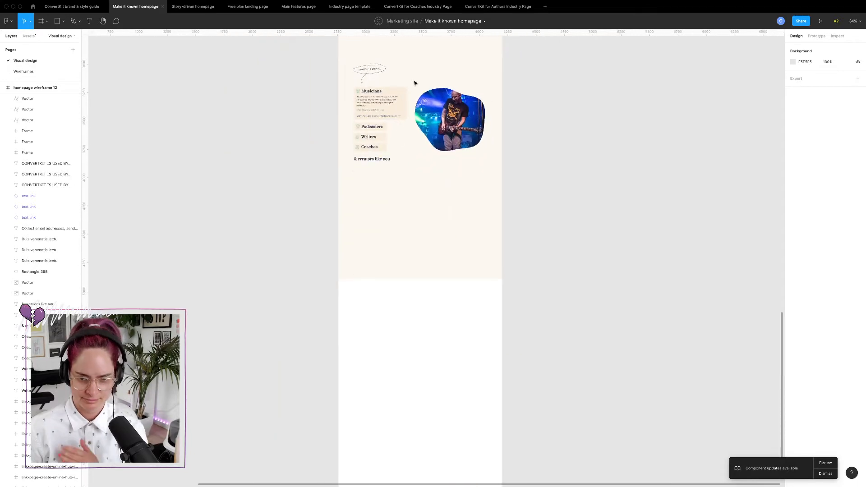
scroll(415, 83, up, 5)
scroll(415, 83, down, 10)
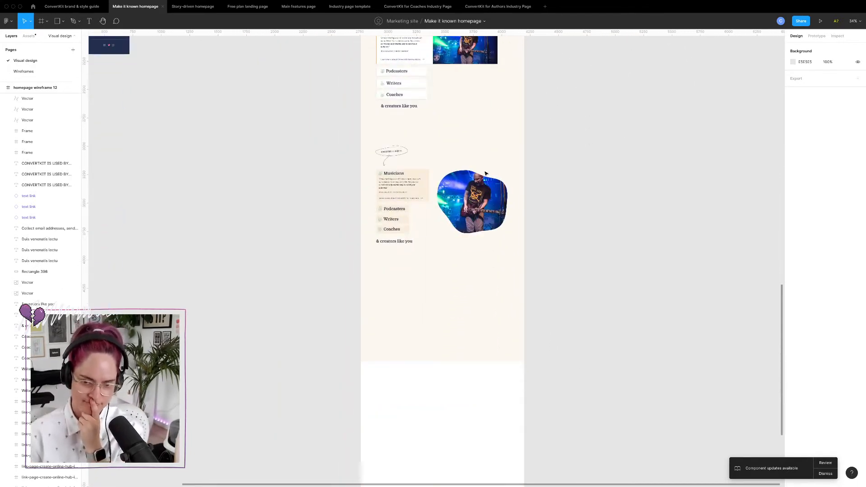
scroll(486, 173, up, 3)
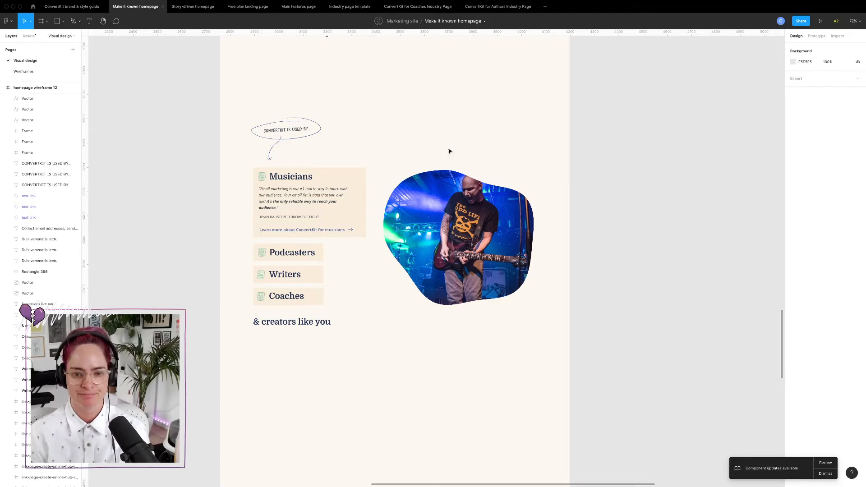
scroll(449, 151, down, 5)
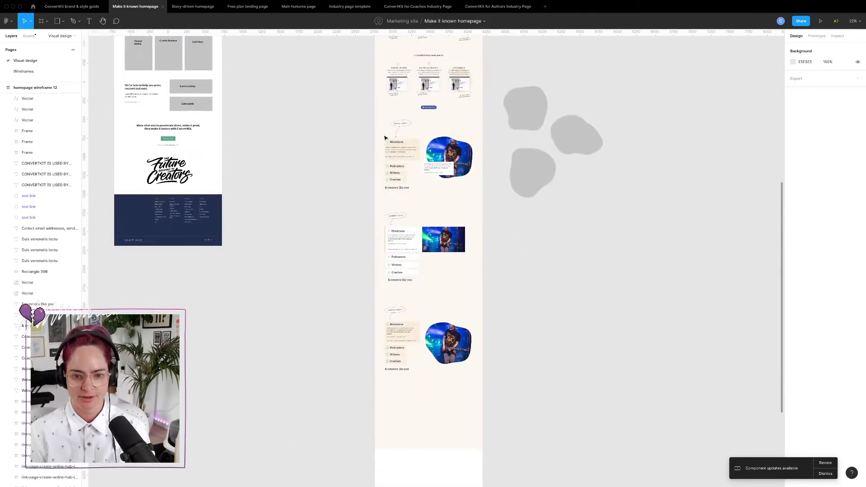
drag(478, 141, 429, 180)
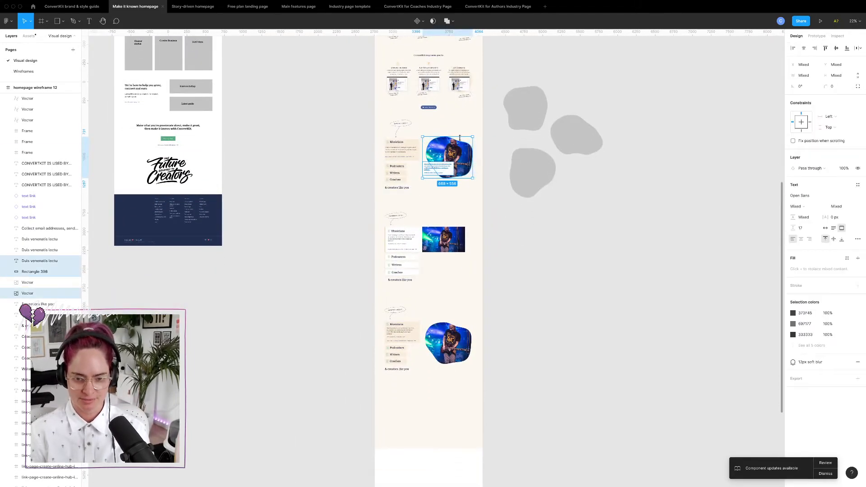
alt+drag(474, 159, 478, 404)
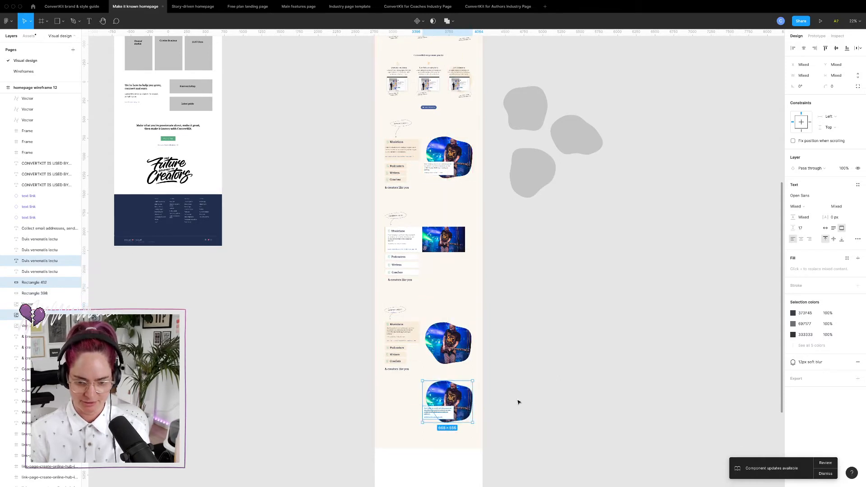
click(534, 402)
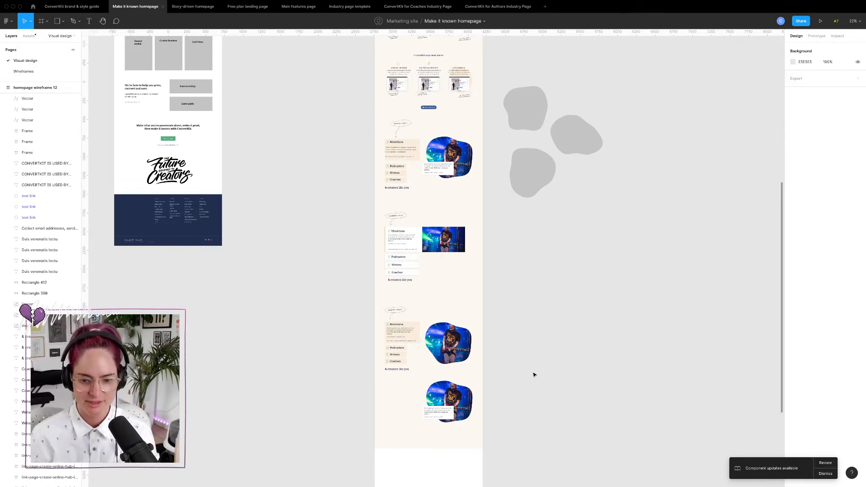
scroll(457, 349, up, 5)
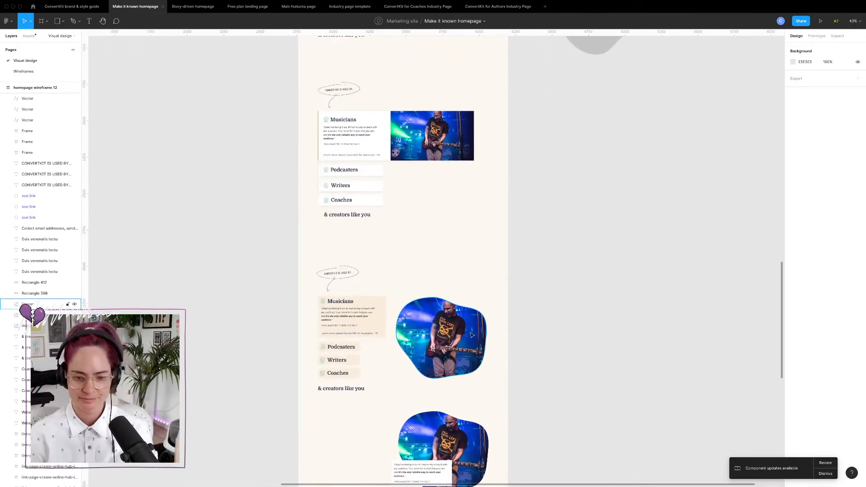
- Switch to OBS to put the stream on the "Just cam" scene for a break, and return to the Figma homepage file
key(ctrl+Left)
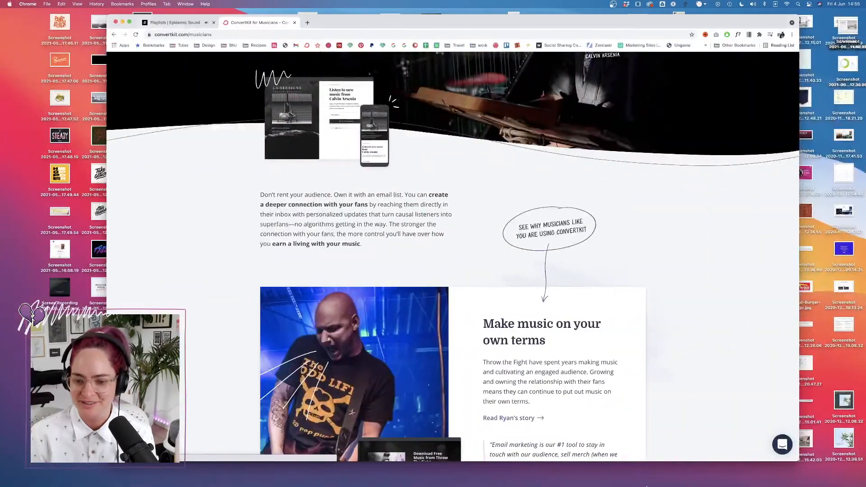
click(695, 477)
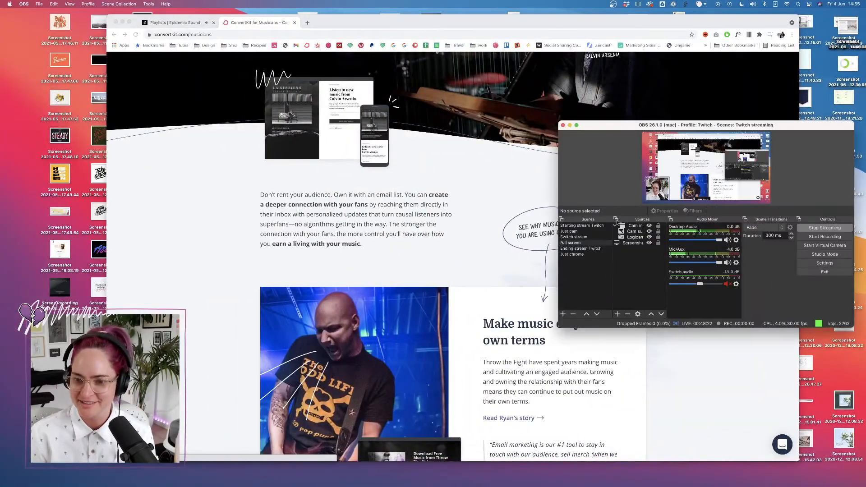
click(576, 232)
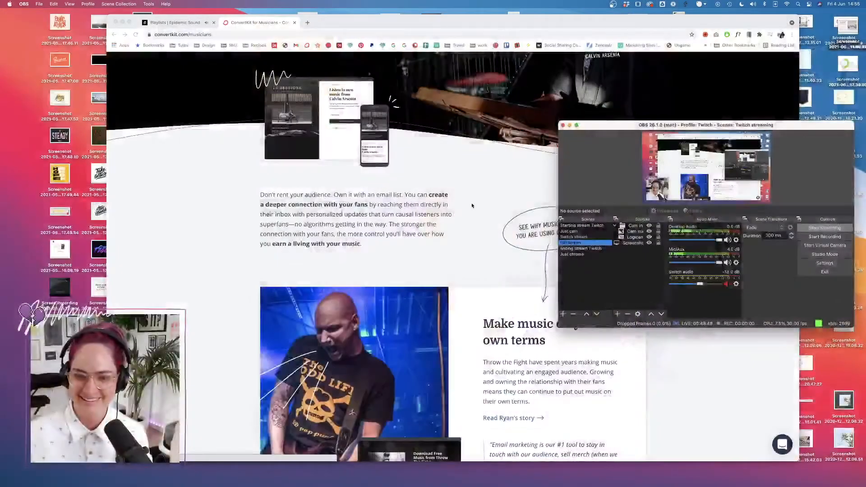
key(ctrl+Right)
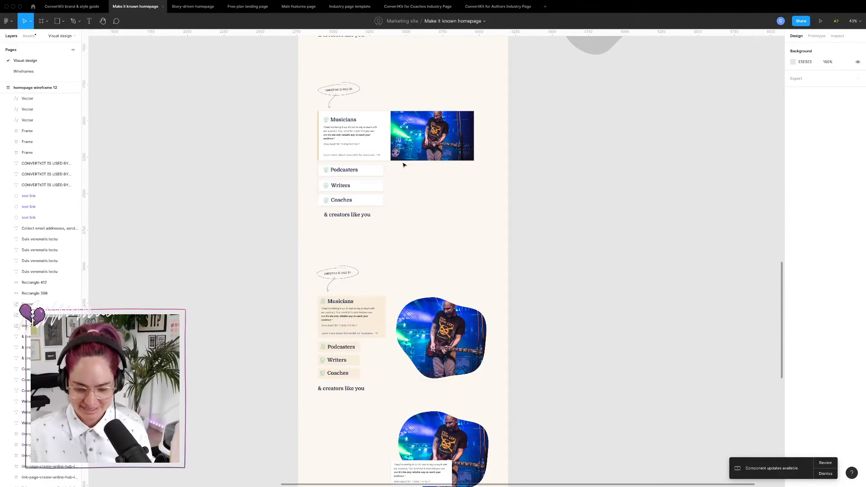
- Move the duplicated guitarist photo and its quote box left and slightly down, under the "& creators like you" heading
scroll(399, 157, up, 3)
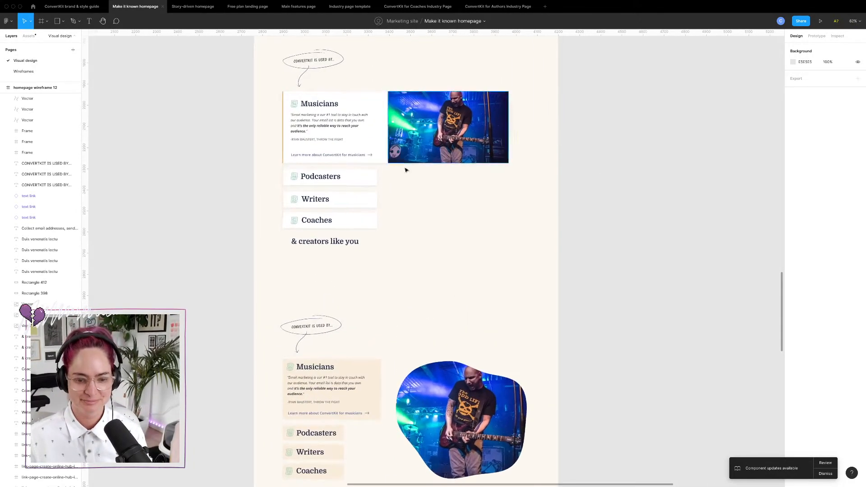
scroll(404, 169, down, 5)
click(401, 212)
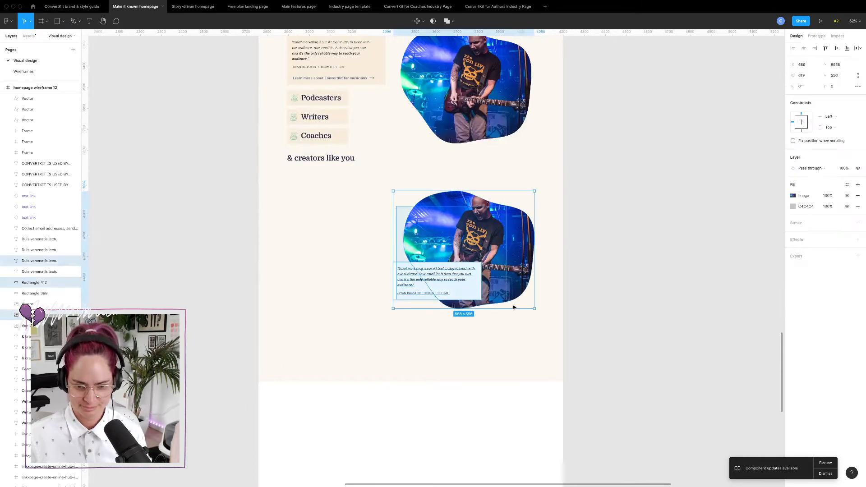
drag(517, 248, 394, 273)
click(626, 302)
- Move the white quote box across to overlap the lower right edge of the duplicated photo, and turn on the layout grids
drag(250, 295, 309, 338)
click(306, 300)
drag(273, 304, 374, 307)
key(super+z)
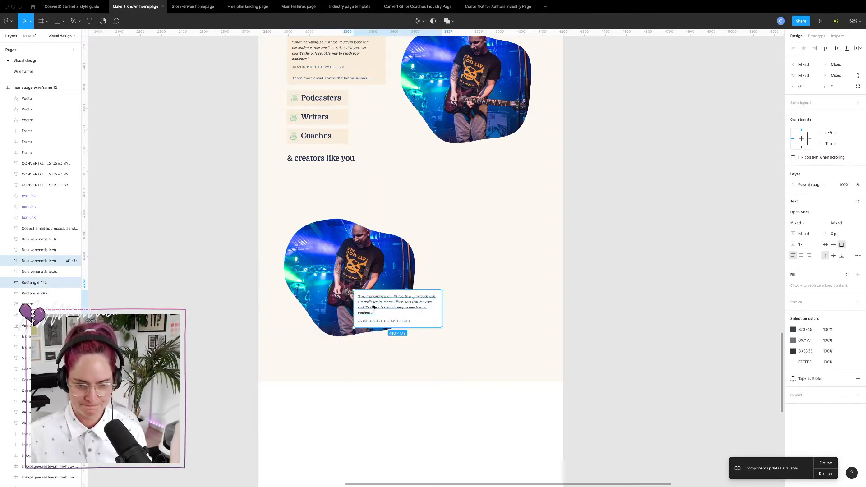
key(ctrl+g)
click(646, 309)
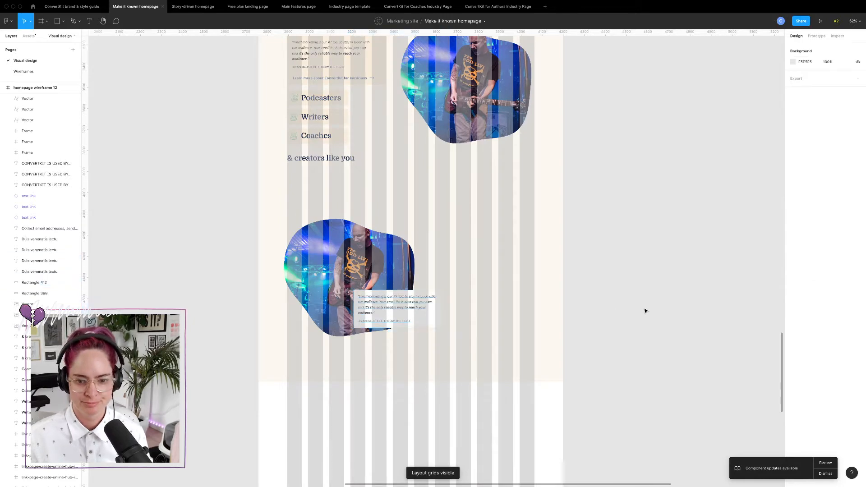
- Nudge the white quote box and its text slightly upward over the lower right edge of the duplicated photo
click(416, 300)
shift+click(420, 292)
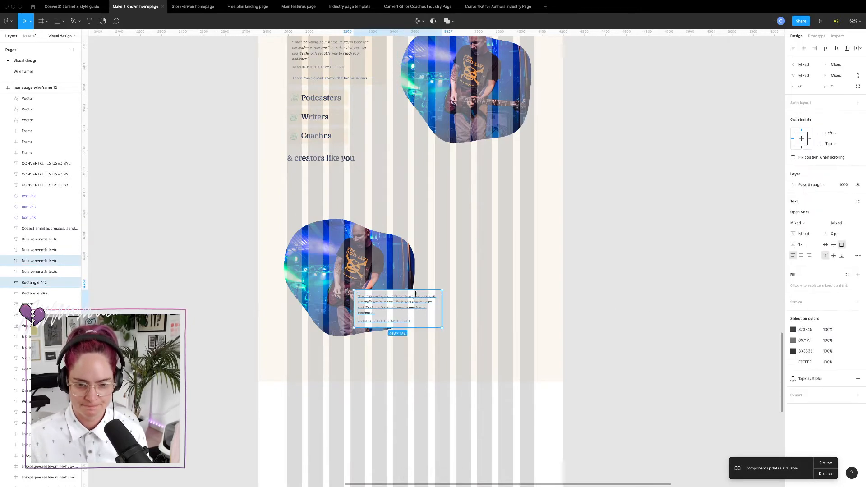
drag(409, 305, 409, 300)
click(656, 331)
- Resize the white box to 370 wide, aligning both sides with the grid columns, and raise its upper edge
scroll(485, 296, up, 10)
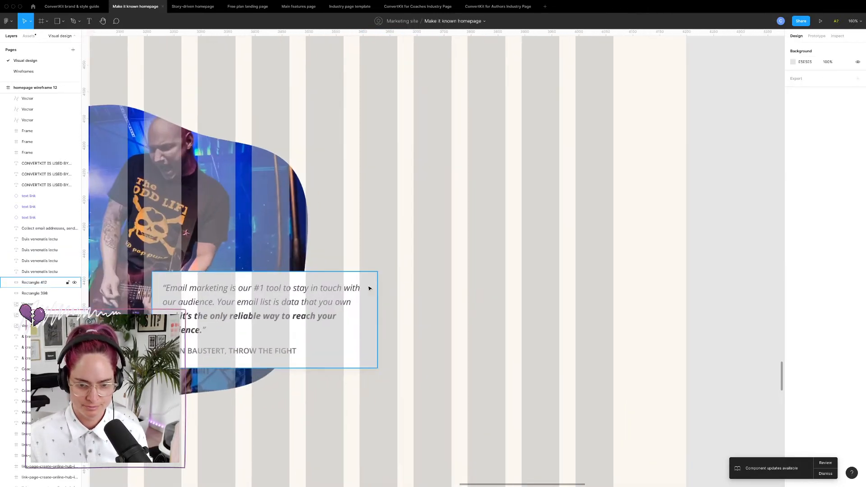
click(369, 289)
scroll(370, 289, left, 8)
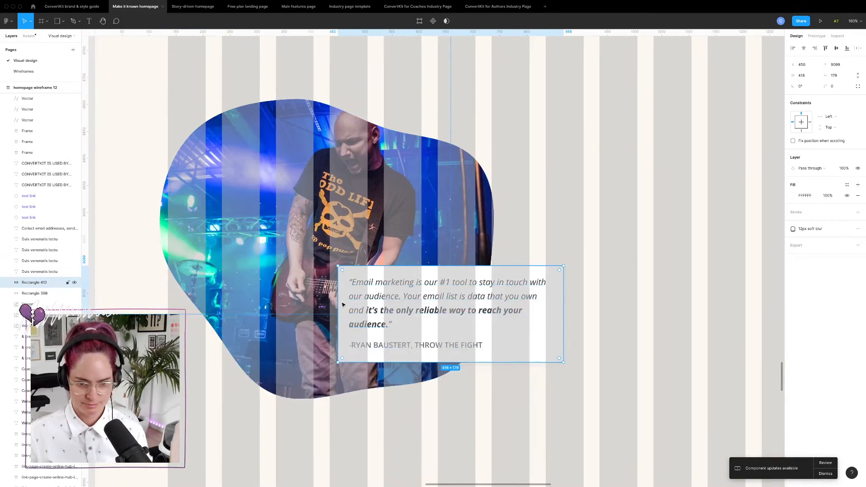
drag(337, 305, 385, 305)
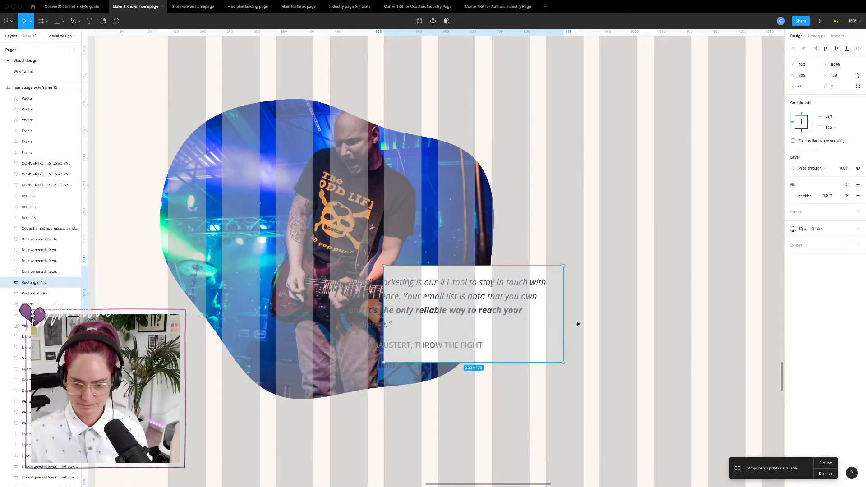
drag(562, 327, 584, 327)
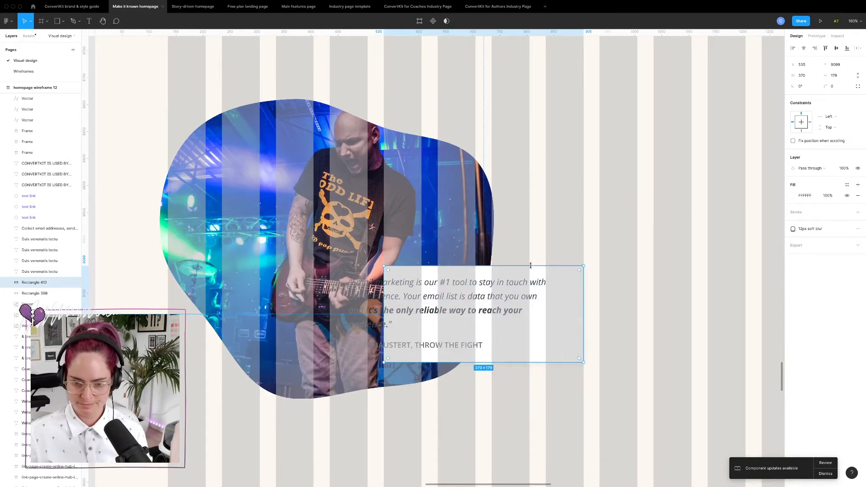
drag(532, 266, 533, 237)
- Move the quote text inside the resized box, narrow it to about 328 wide, and shorten the box to 190 high
drag(424, 297, 468, 271)
drag(599, 295, 571, 295)
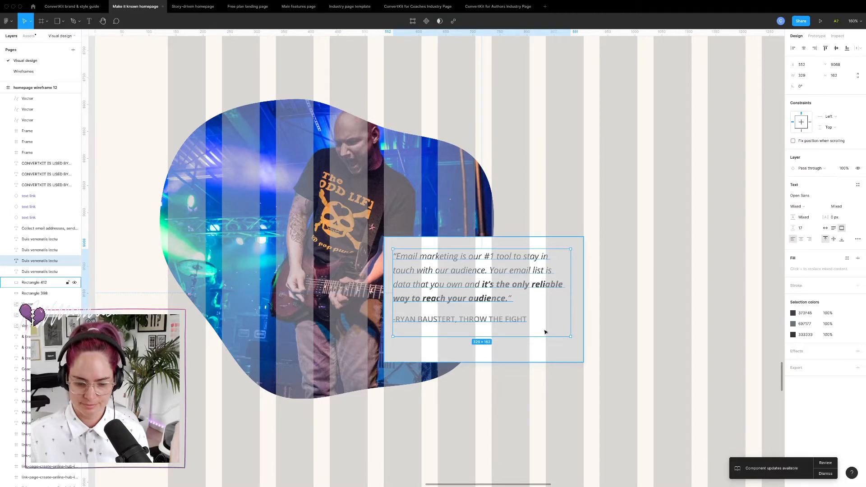
click(510, 352)
drag(496, 362, 497, 339)
- Move the white box and its quote text down together over the photo's lower right edge, and hide the layout grids
shift+click(497, 280)
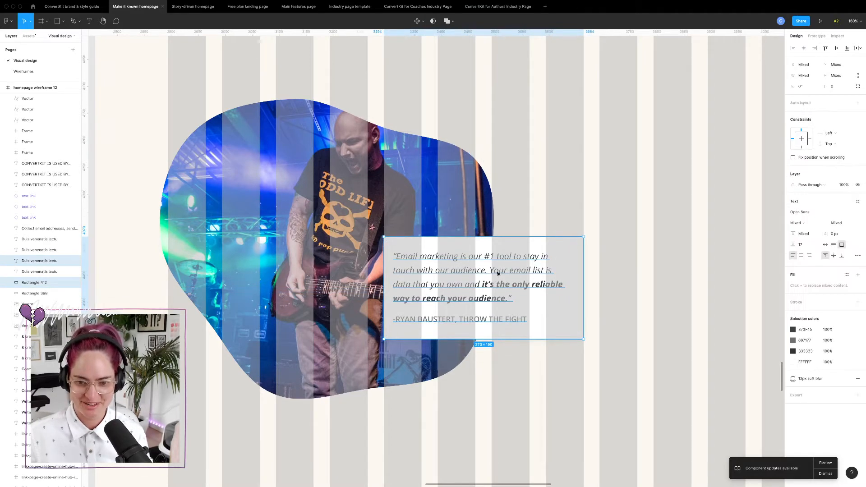
drag(497, 280, 499, 299)
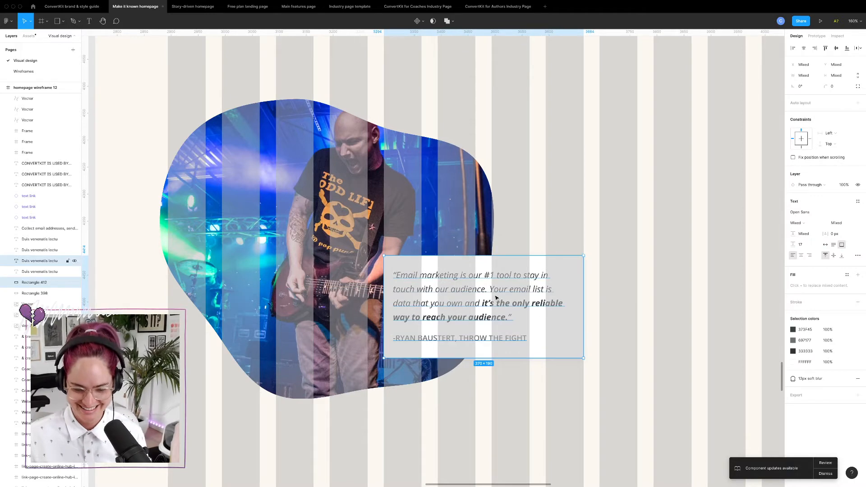
click(617, 327)
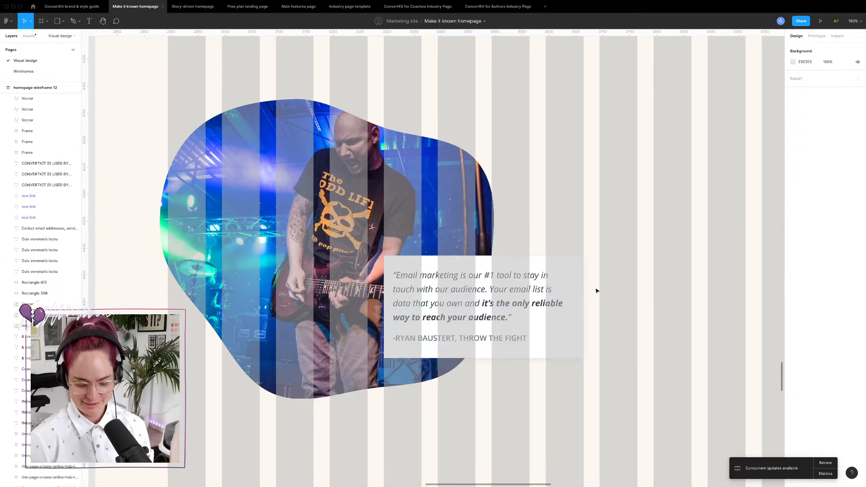
key(ctrl+g)
- Round the white quote box's corners with a radius of 3
click(572, 269)
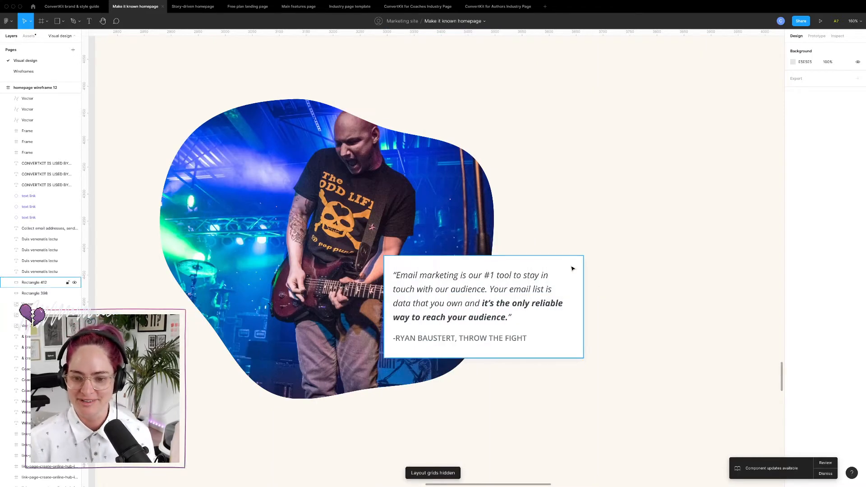
click(845, 87)
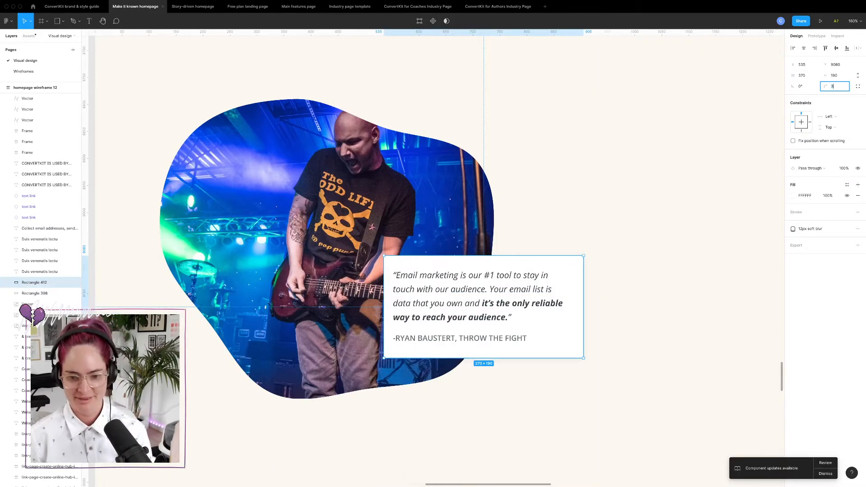
key(Return)
click(656, 169)
- Detach the quote box's 12px soft blur effect style and recolour its drop shadow with the light orange App Design System swatch ECB871
click(580, 264)
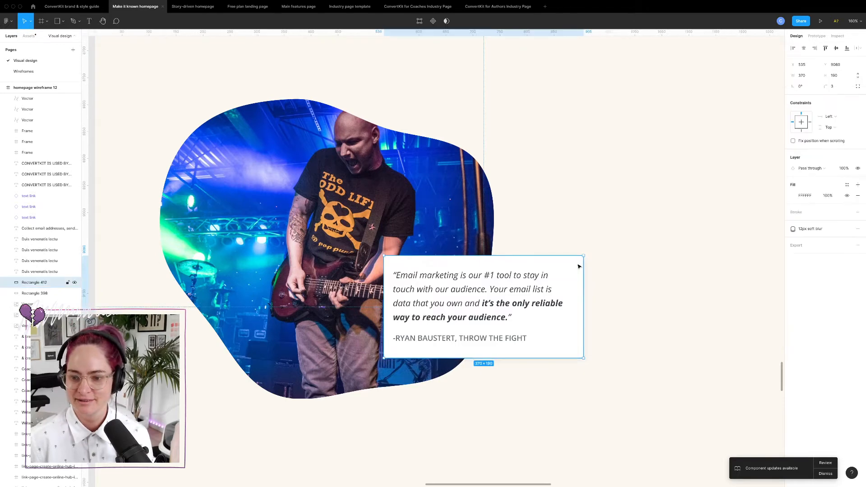
click(857, 229)
click(858, 229)
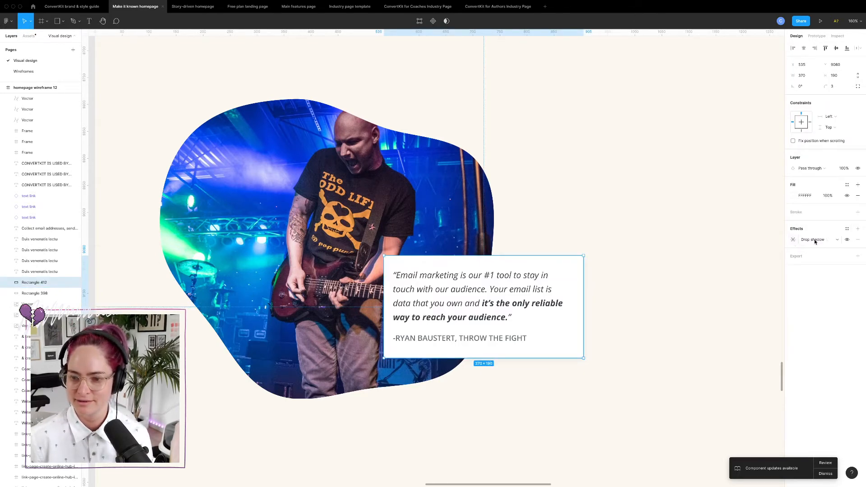
click(814, 240)
click(793, 240)
click(795, 240)
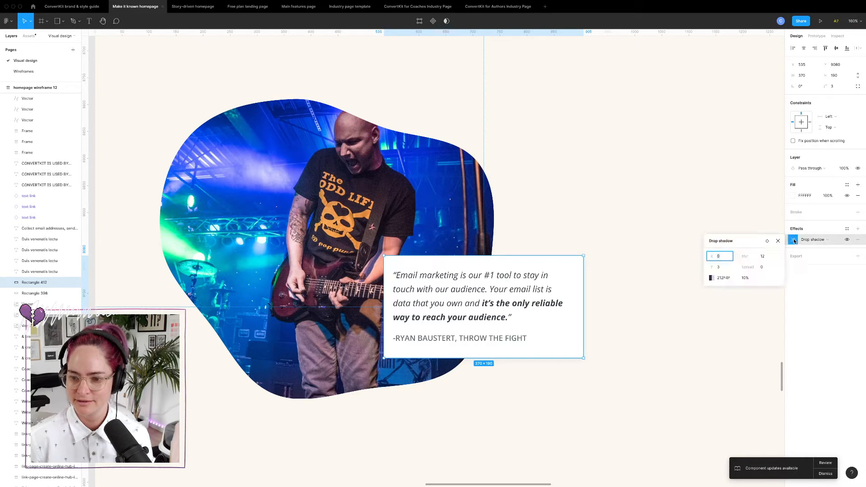
click(711, 278)
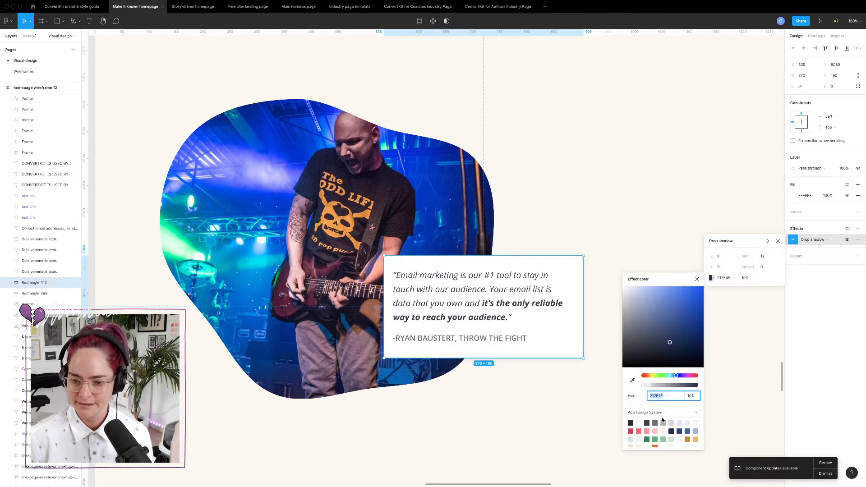
click(696, 439)
- Set the quote box's drop shadow to 20% opacity and a blur of 22
click(745, 278)
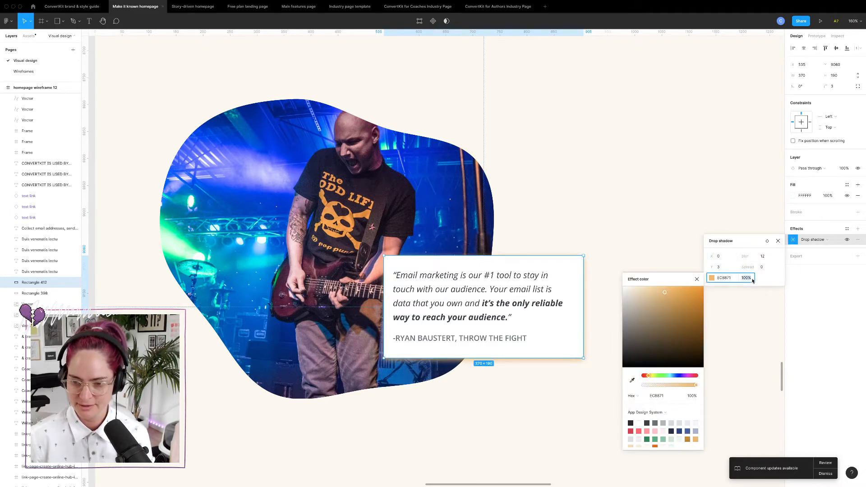
text(50)
key(Return)
key(shift+Down)
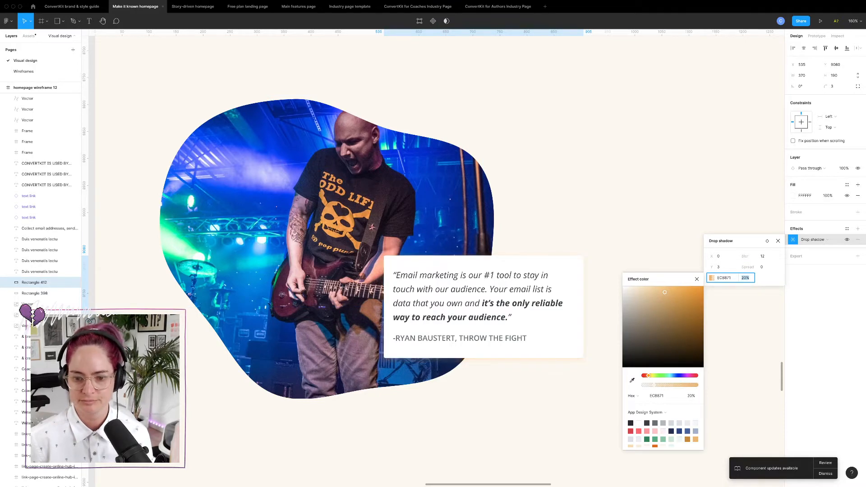
click(766, 257)
key(shift+Up)
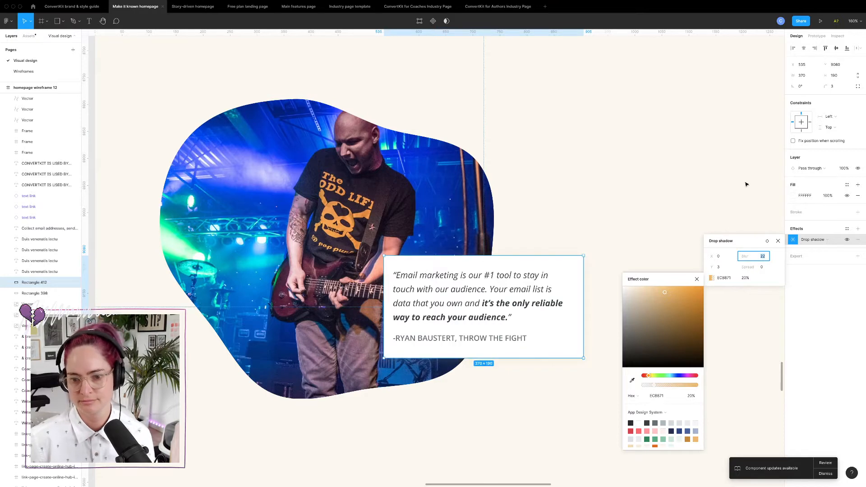
click(732, 189)
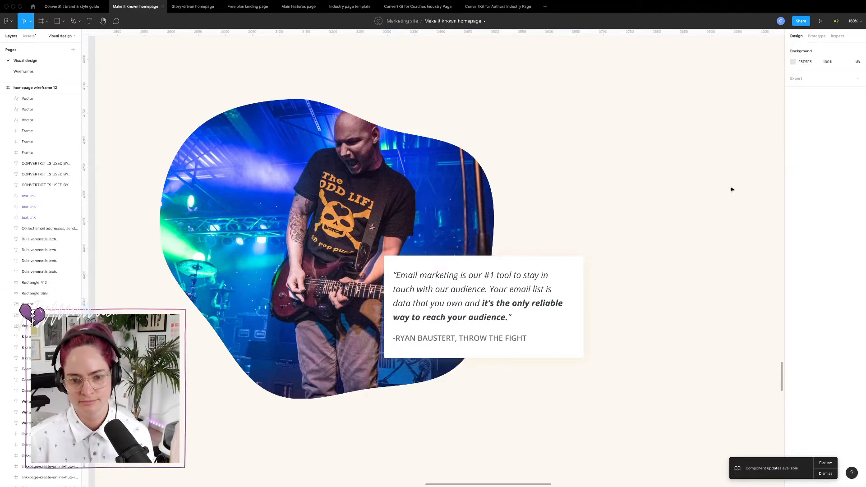
- Nudge the quote text 10 px to the right inside the white box
click(462, 296)
key(shift+Right)
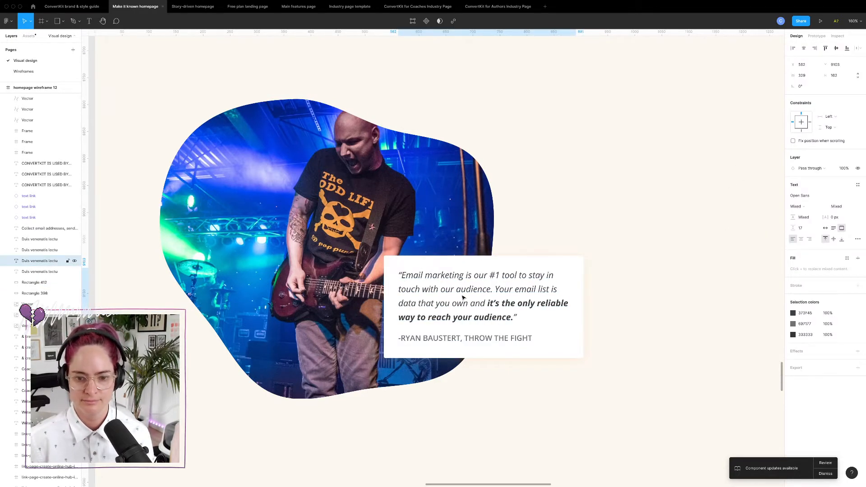
click(617, 149)
- Show the layout grids and duplicate the circled "ConvertKit is used by..." label with its arrow to the upper right of the new photo
scroll(617, 149, down, 5)
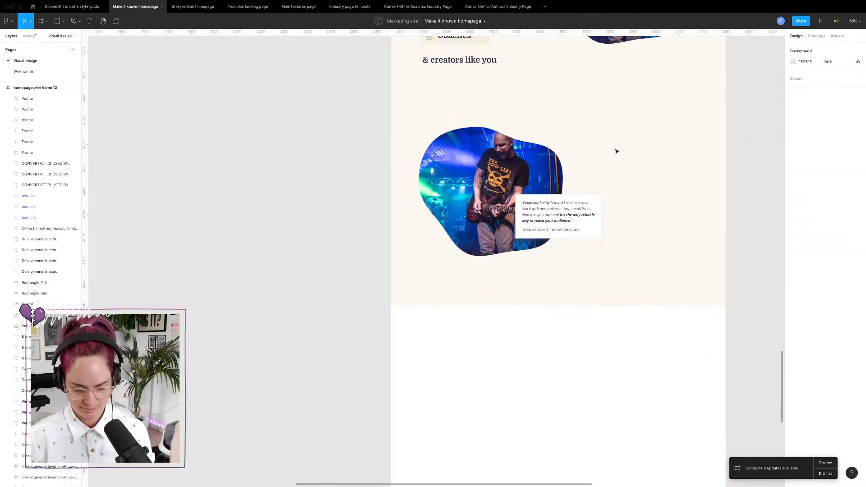
key(ctrl+g)
scroll(570, 137, up, 5)
scroll(570, 137, right, 4)
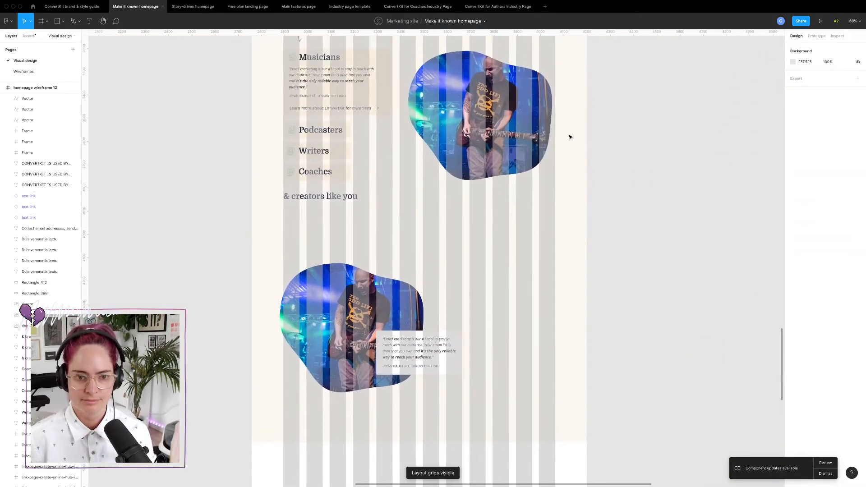
drag(281, 48, 357, 91)
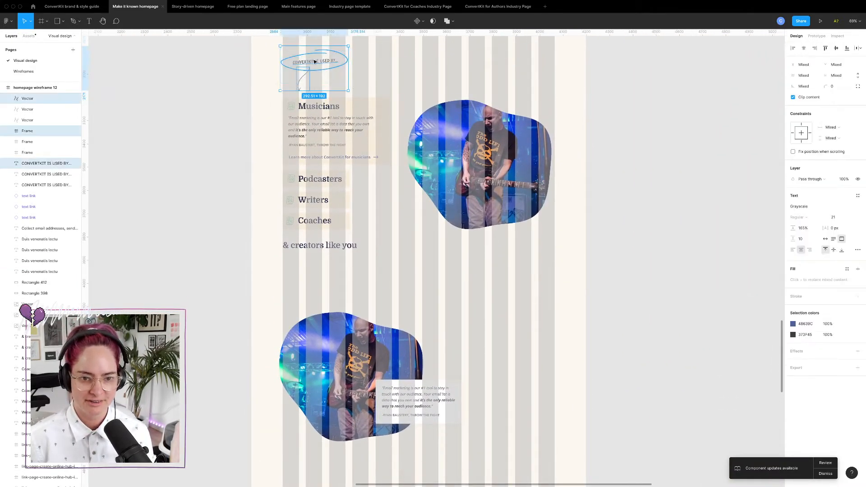
drag(318, 64, 466, 294)
click(596, 234)
scroll(595, 234, up, 15)
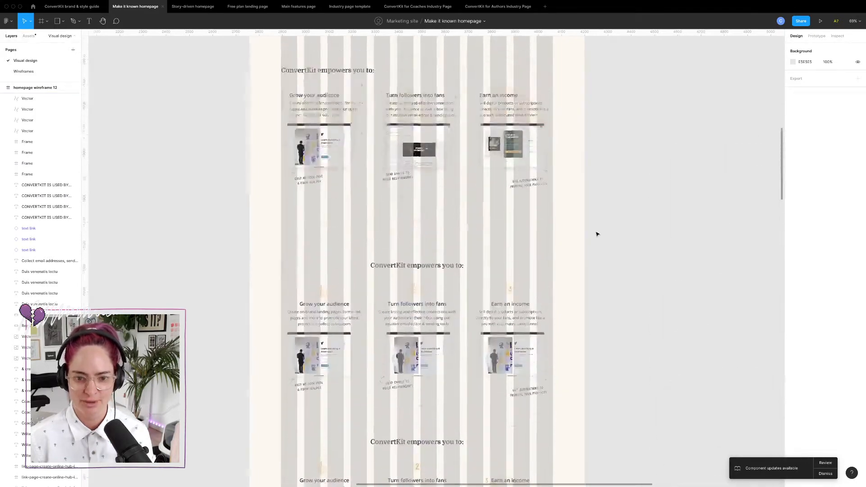
scroll(597, 233, up, 15)
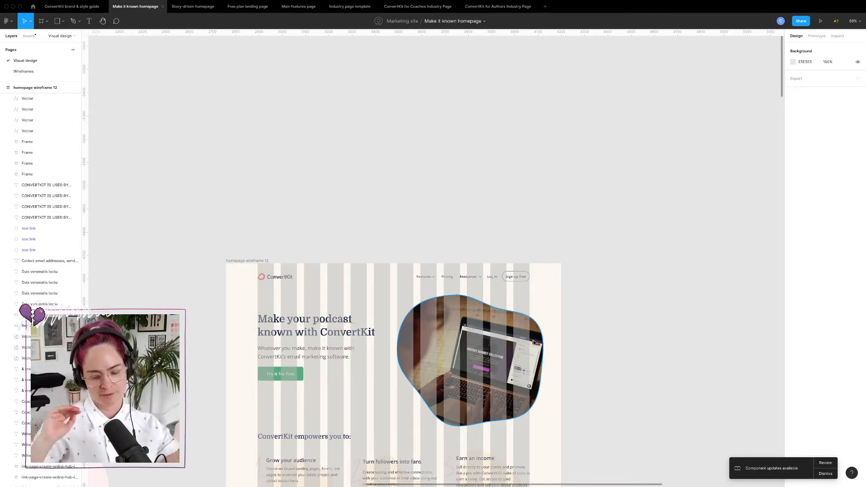
scroll(534, 343, down, 20)
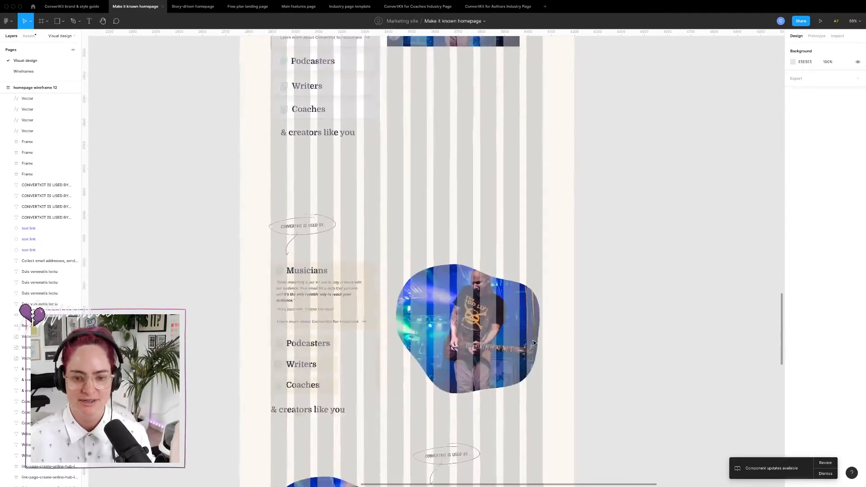
- Flip the duplicated label's arrow horizontally and shift it right so it curves down from the middle of the circled label
click(442, 249)
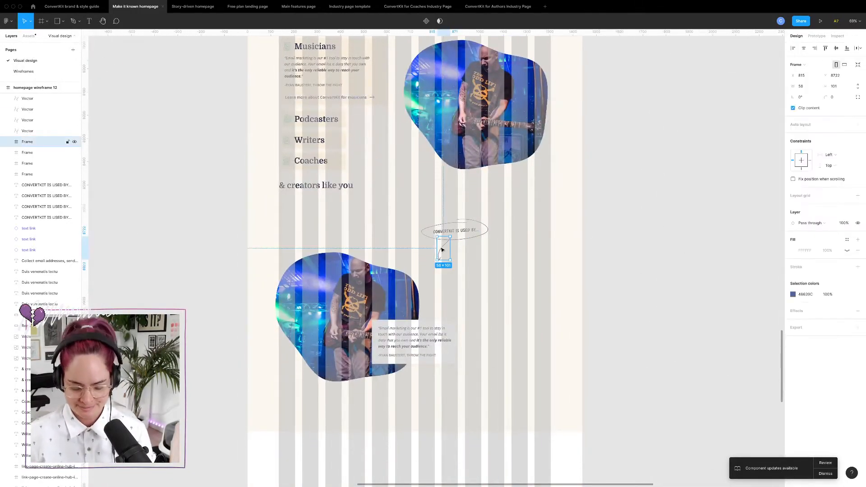
scroll(443, 250, up, 5)
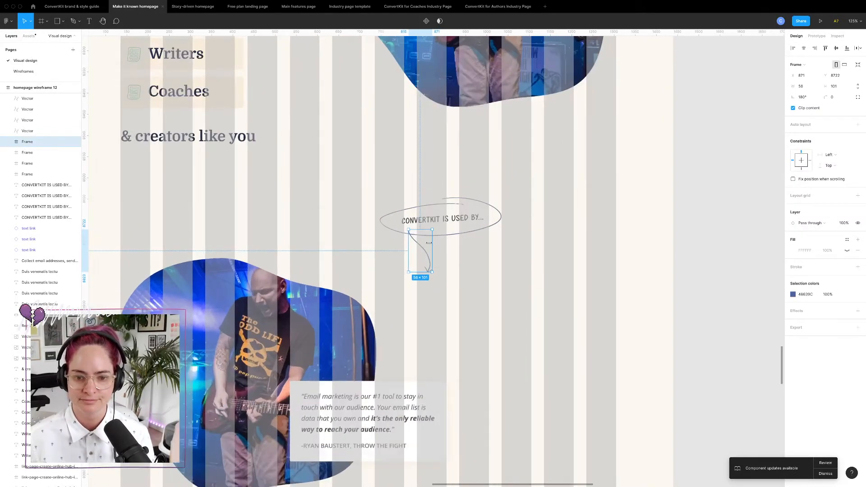
click(708, 299)
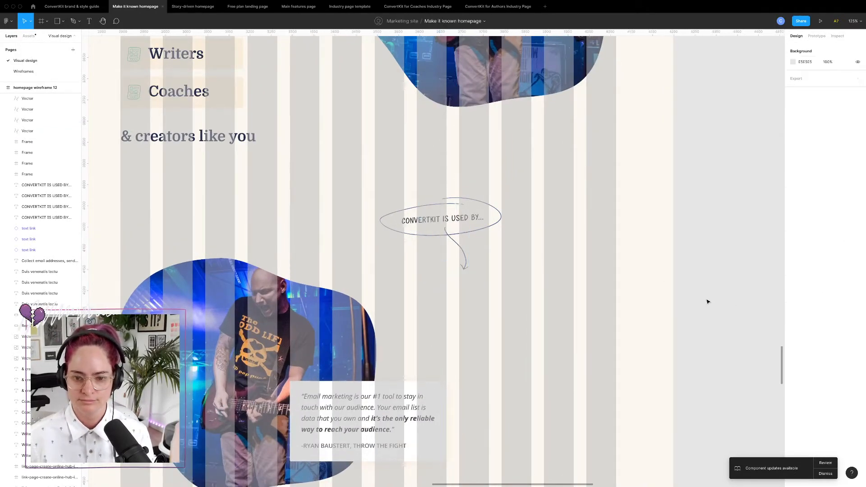
- Duplicate the Musicians, Writers and Coaches headings, the four icons and "& creators like you" to the right of the new photo
scroll(709, 301, down, 5)
scroll(708, 301, right, 3)
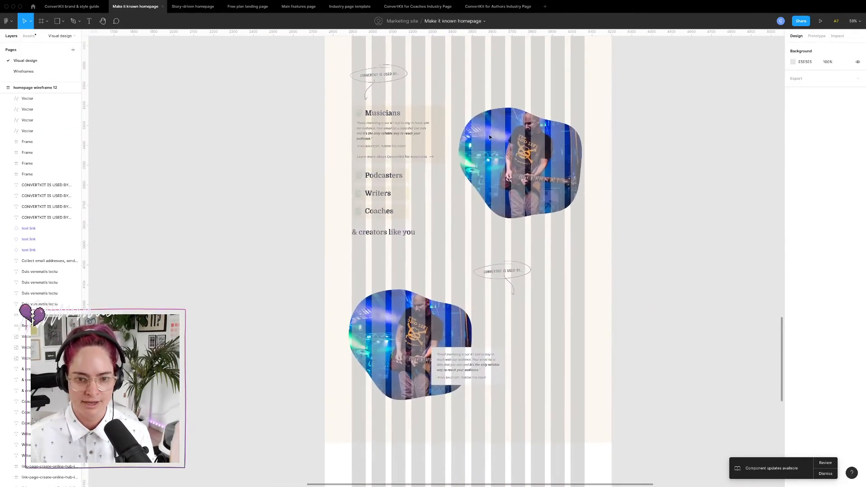
double_click(379, 119)
click(360, 114)
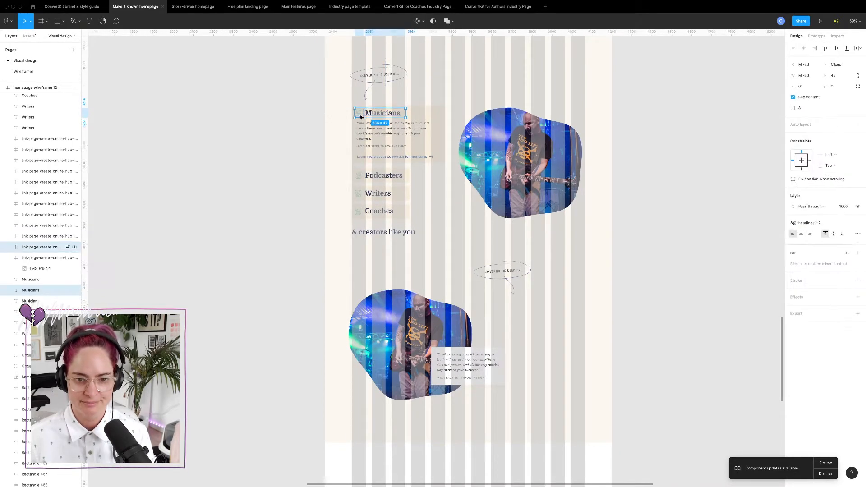
shift+click(357, 176)
shift+click(358, 193)
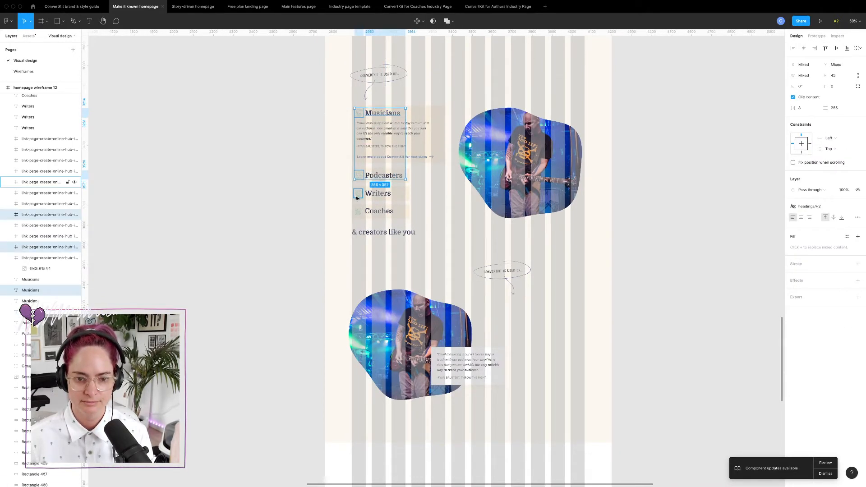
shift+click(378, 211)
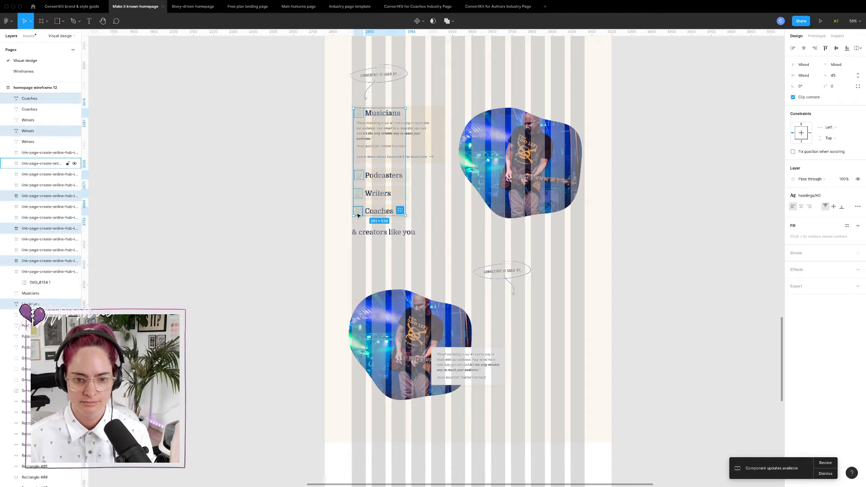
shift+click(384, 233)
drag(381, 233, 552, 423)
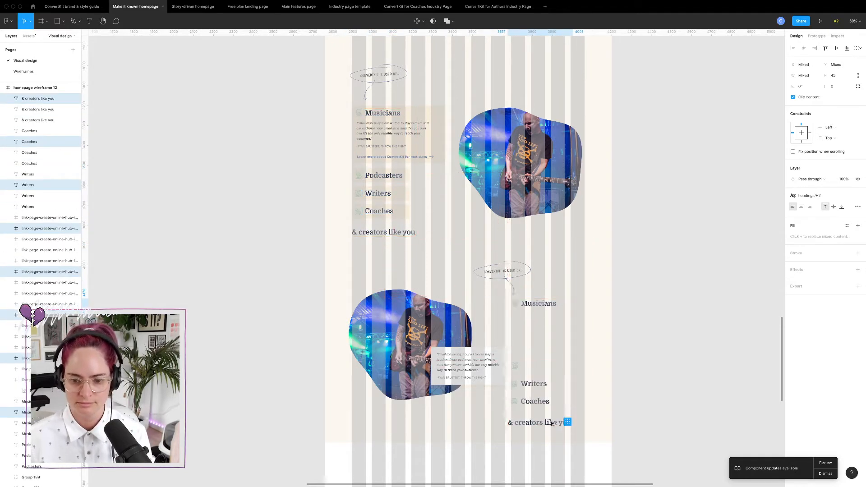
click(656, 411)
- Duplicate the missing "Podcasters" heading beside its icon in the new list, between Musicians and Writers
click(387, 178)
drag(386, 178, 543, 369)
click(659, 379)
scroll(566, 342, up, 5)
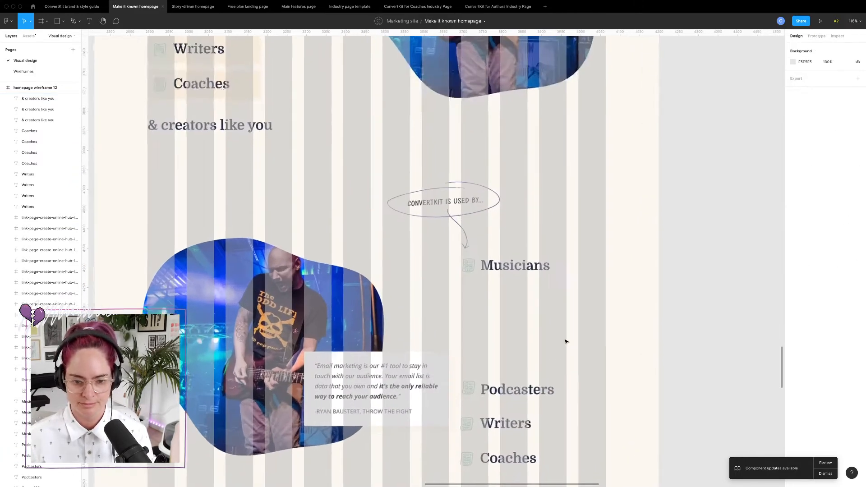
- Move the quote card with its text and attribution one grid column left over the new photo
click(460, 197)
shift+click(469, 179)
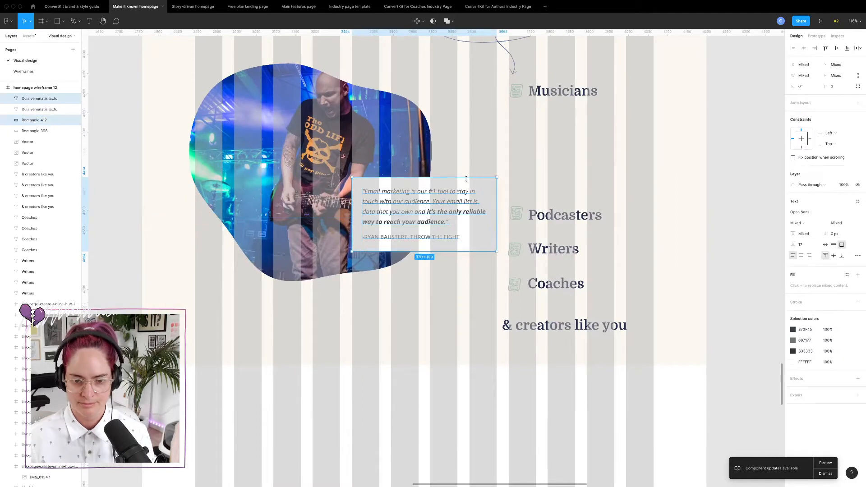
drag(469, 179, 437, 191)
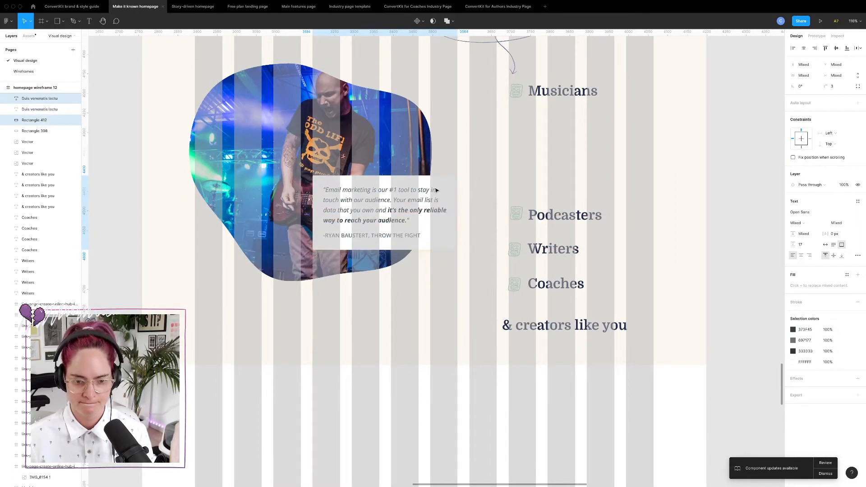
click(550, 181)
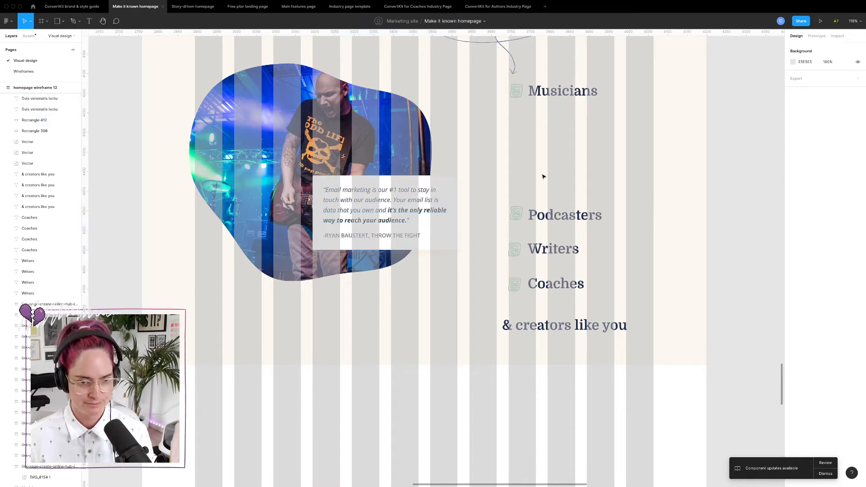
click(338, 116)
click(602, 143)
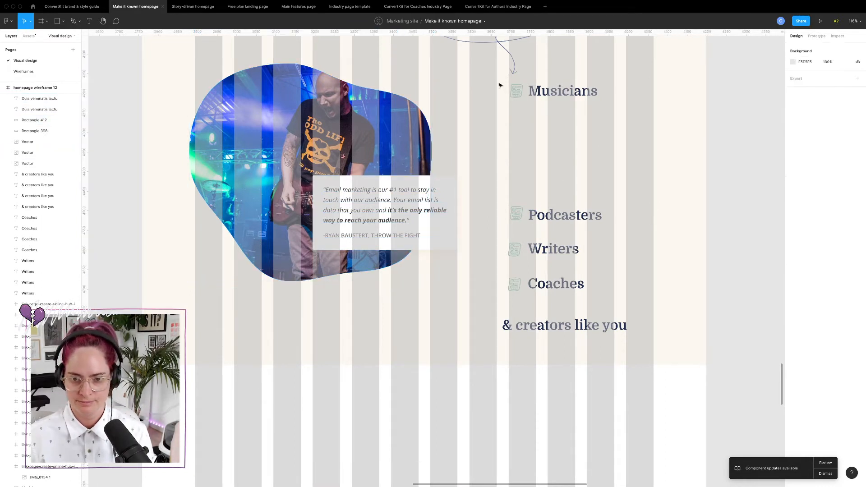
- Move the whole creator list, from Musicians to "& creators like you", one grid column left and slightly down
drag(500, 85, 618, 337)
drag(546, 220, 508, 231)
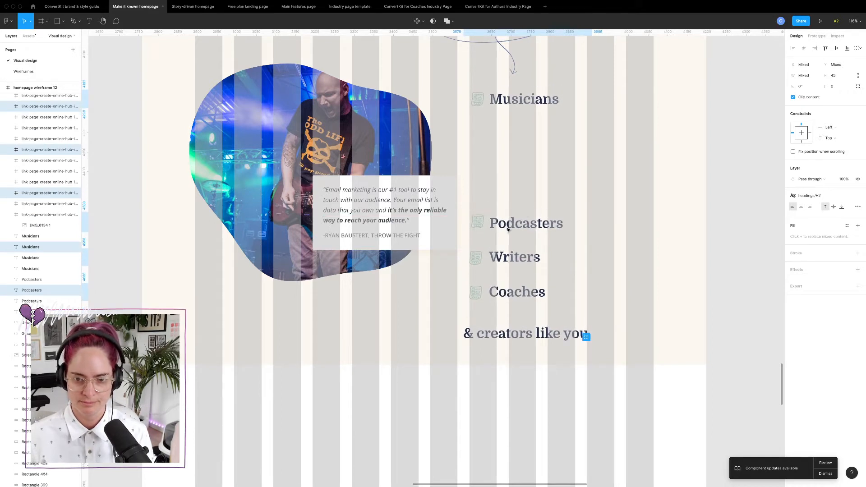
click(729, 246)
- Move Podcasters, Writers, Coaches and "& creators like you" up close beneath Musicians, and align the closing line with the icons' left edge
drag(477, 207, 618, 373)
drag(497, 301, 499, 208)
click(639, 285)
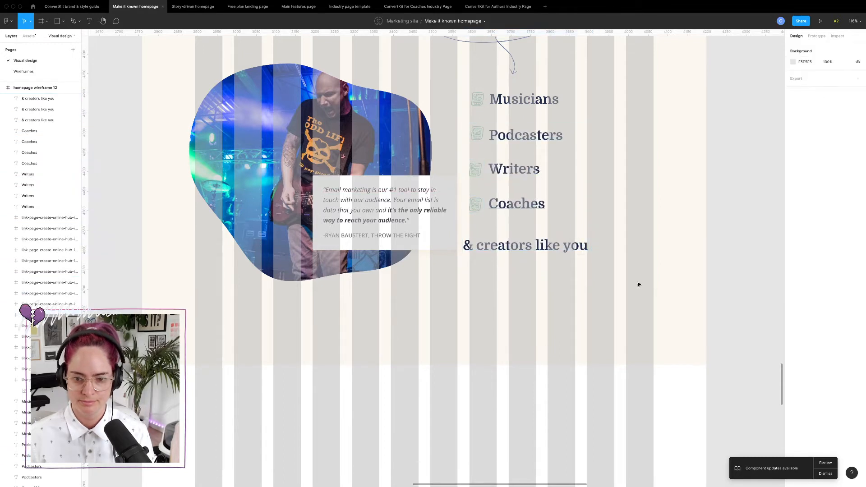
drag(488, 247, 493, 247)
click(592, 293)
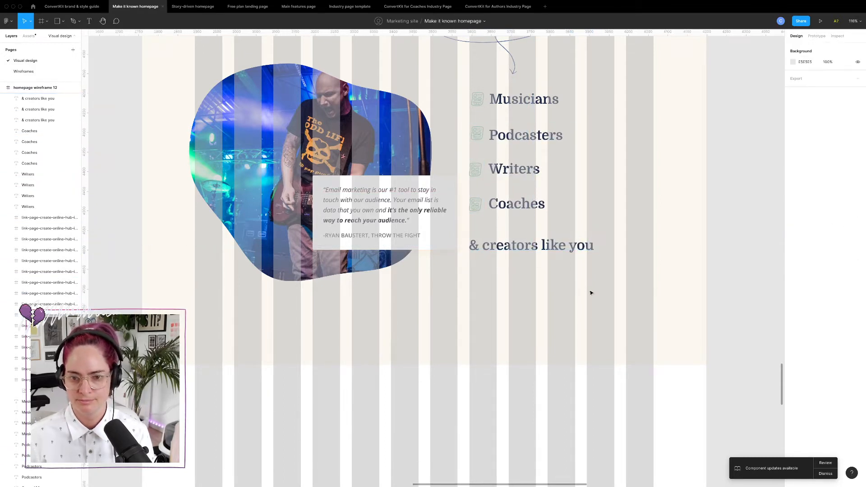
- Move Podcasters, Writers, Coaches and "& creators like you" down to leave a gap for a description beneath Musicians
drag(592, 293, 466, 124)
drag(513, 169, 514, 252)
click(619, 242)
- Duplicate the Musicians description and its "Learn more about ConvertKit for musicians" link from an earlier variation of the section
scroll(619, 243, down, 5)
scroll(619, 242, up, 3)
scroll(619, 243, up, 3)
scroll(619, 242, right, 1)
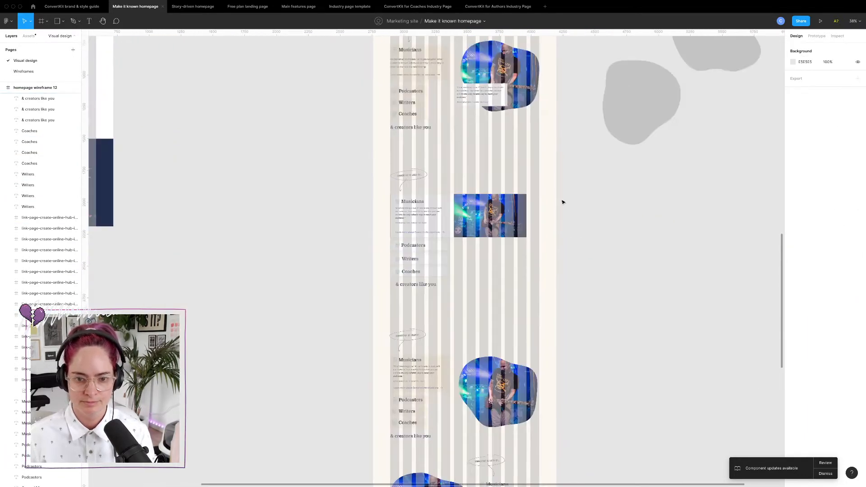
scroll(420, 212, up, 1)
click(415, 106)
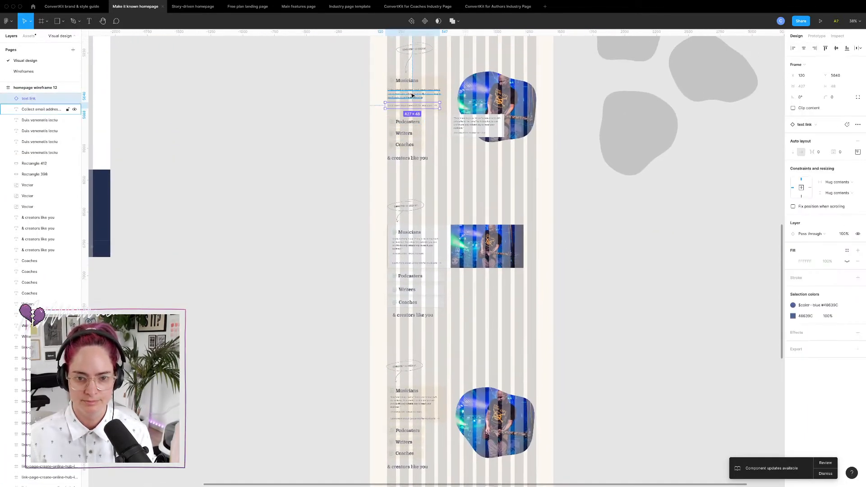
shift+click(410, 93)
alt+drag(410, 94, 494, 336)
- Move the duplicated description and link into the gap beneath the new list's Musicians heading, aligned with the list's left edge
scroll(493, 336, down, 5)
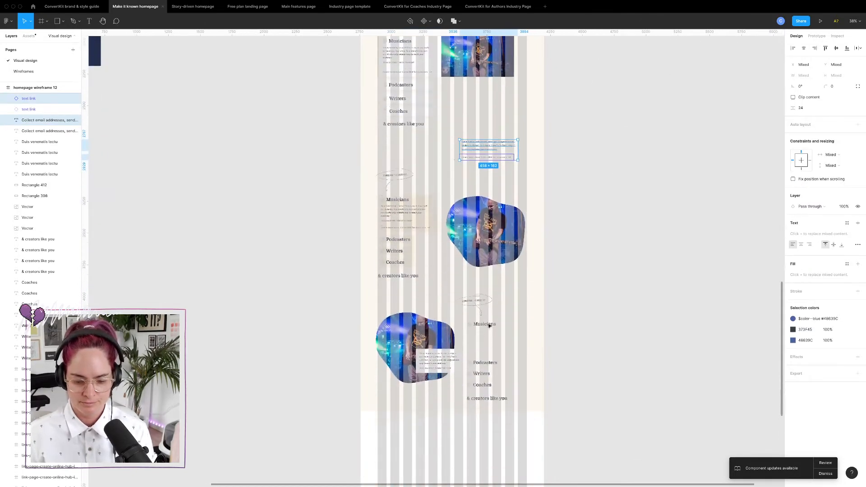
drag(484, 151, 484, 447)
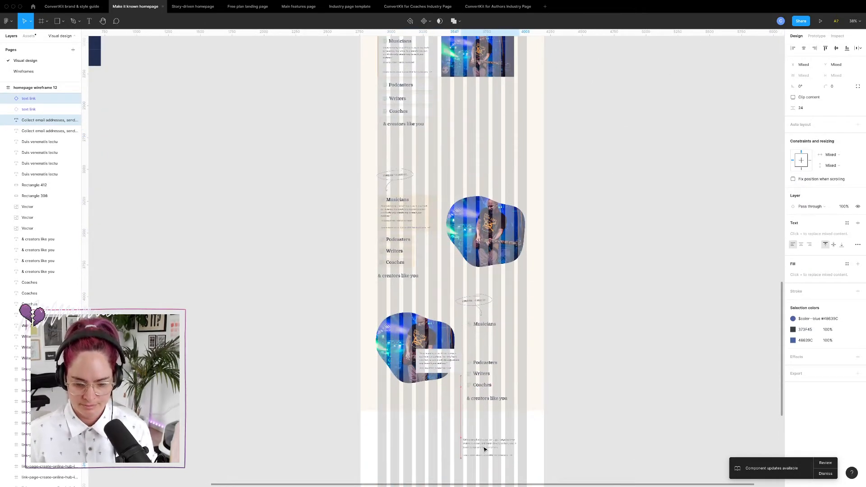
scroll(481, 429, down, 4)
scroll(480, 363, up, 5)
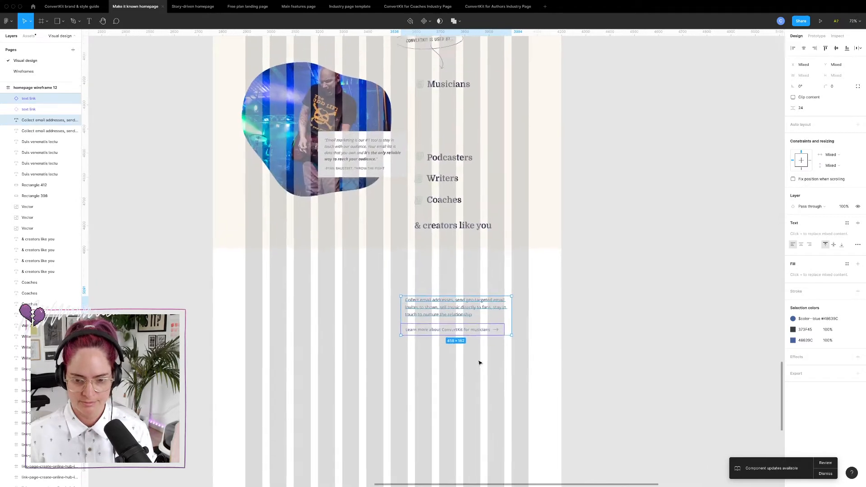
drag(480, 356, 427, 121)
scroll(452, 141, up, 5)
right_click(423, 127)
key(Escape)
click(330, 123)
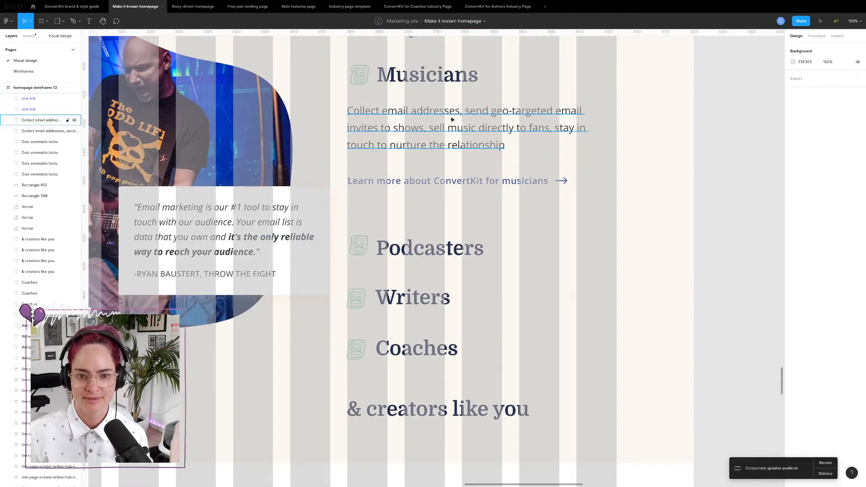
- Nudge the Musicians description and the "Learn more about ConvertKit for musicians" link up about 10 px, closer to the heading
click(451, 119)
key(shift+Up)
key(Down)
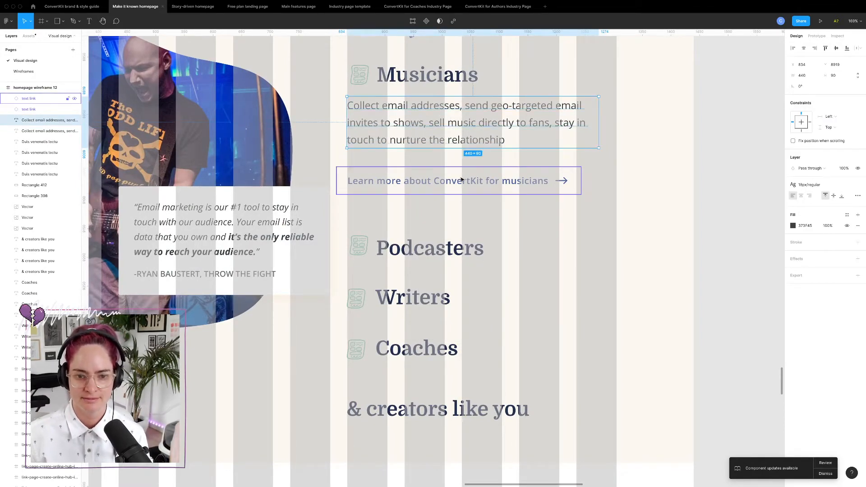
click(460, 181)
key(shift+Up)
click(675, 257)
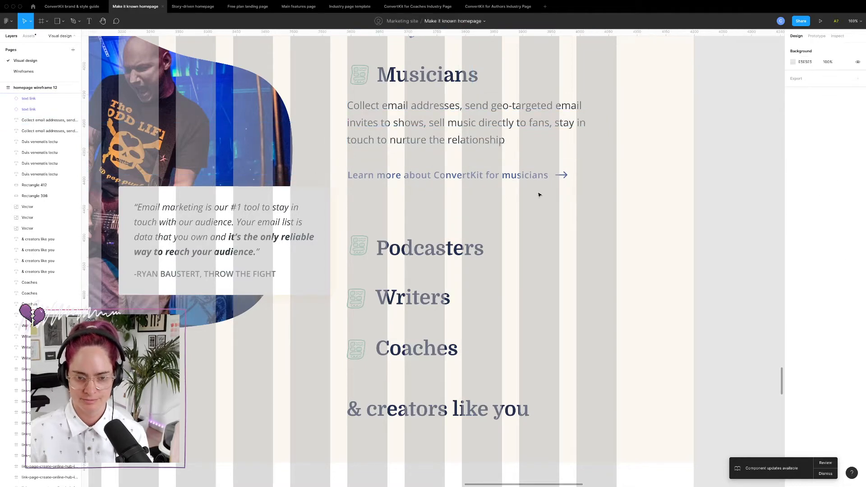
- Draw a rectangle about 470 × 266 px around the Musicians entry, with a 1 px inside stroke and no fill
scroll(539, 195, down, 3)
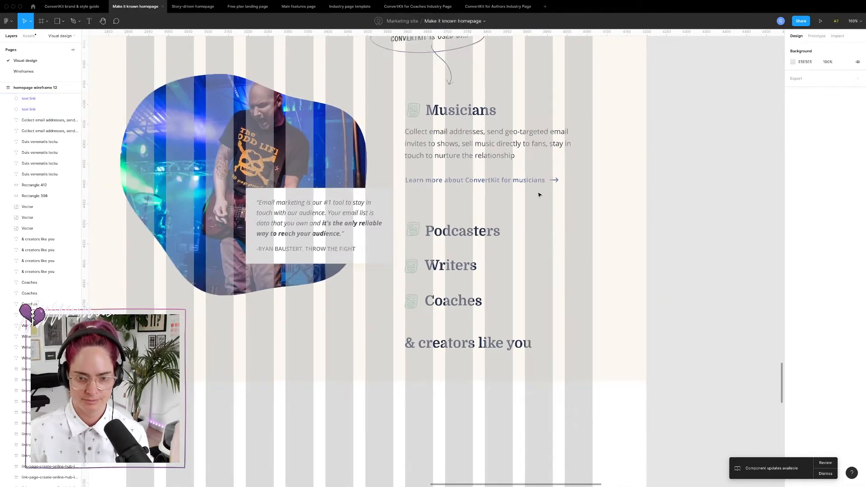
click(58, 21)
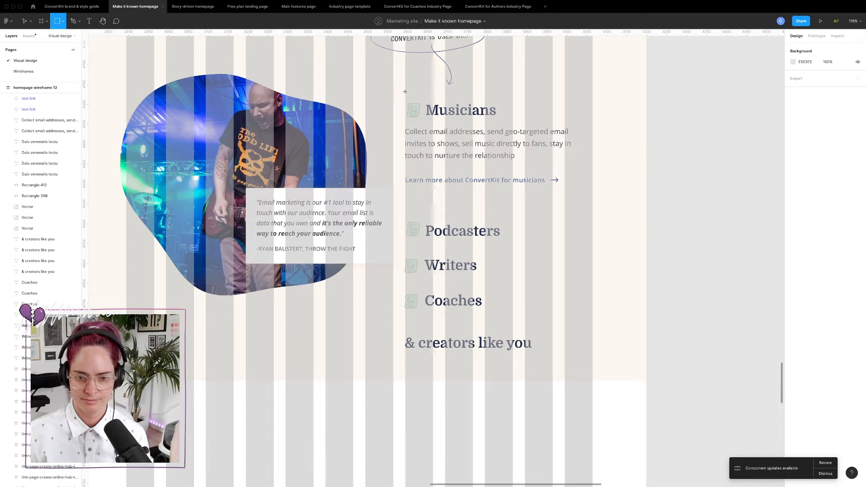
mouse_move(405, 91)
mouse_down()
mouse_move(569, 215)
mouse_move(596, 184)
mouse_move(592, 197)
mouse_up()
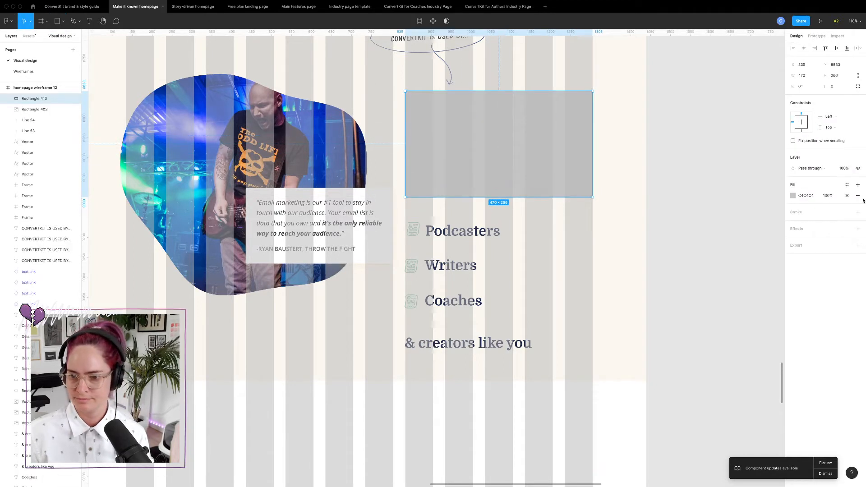
click(858, 212)
click(859, 196)
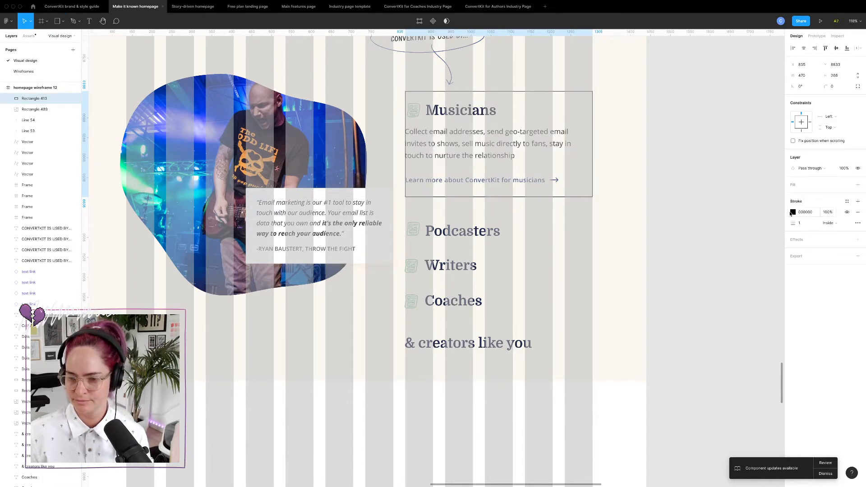
- Give the Musicians box a golden-tan stroke from the App Design System colors and a corner radius of 3
click(794, 213)
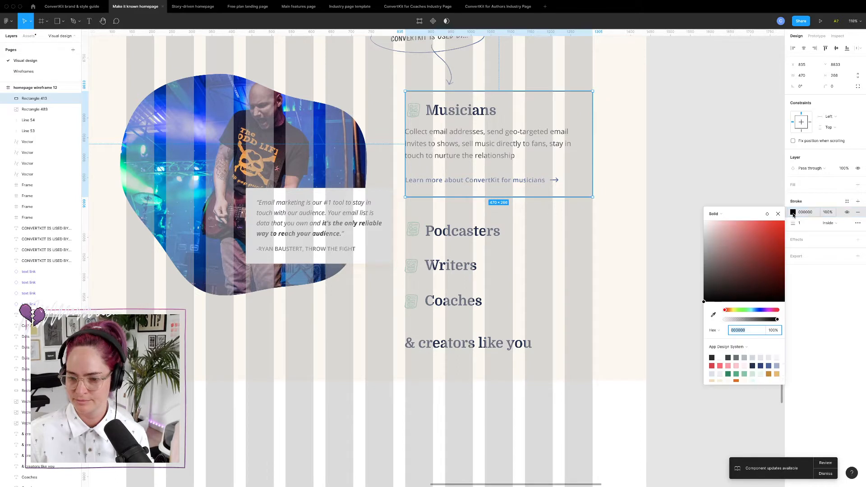
click(777, 374)
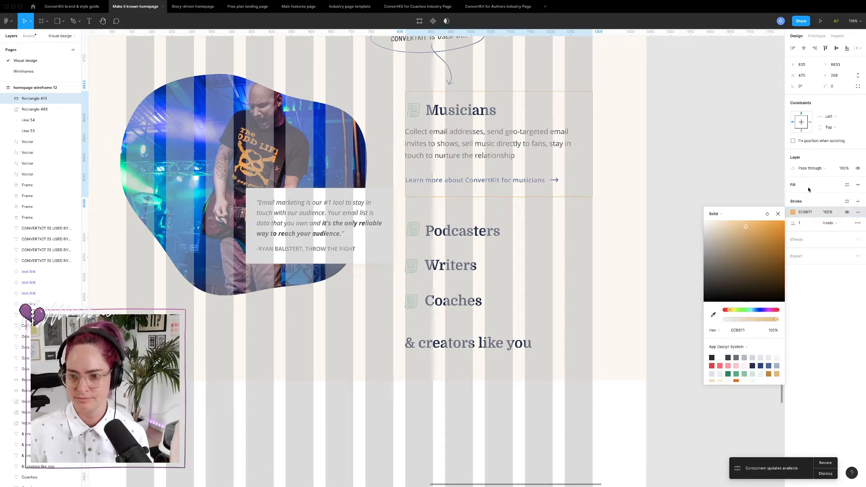
click(837, 85)
text(3)
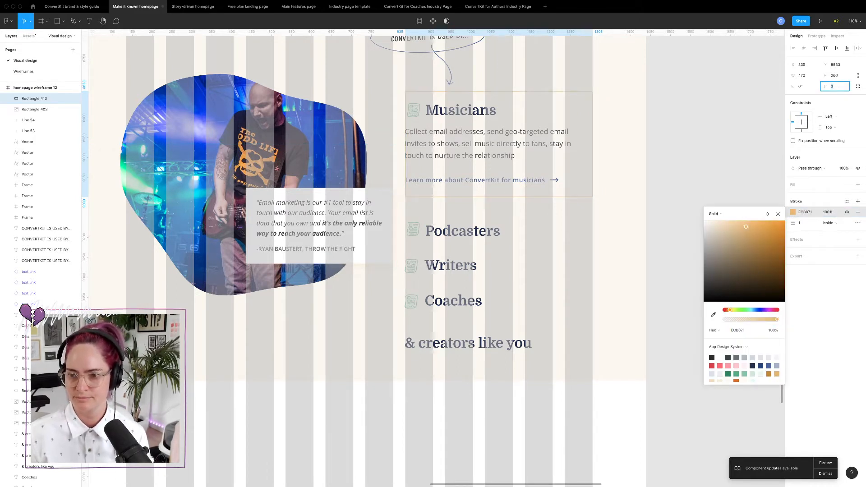
key(Return)
key(Escape)
scroll(650, 93, right, 5)
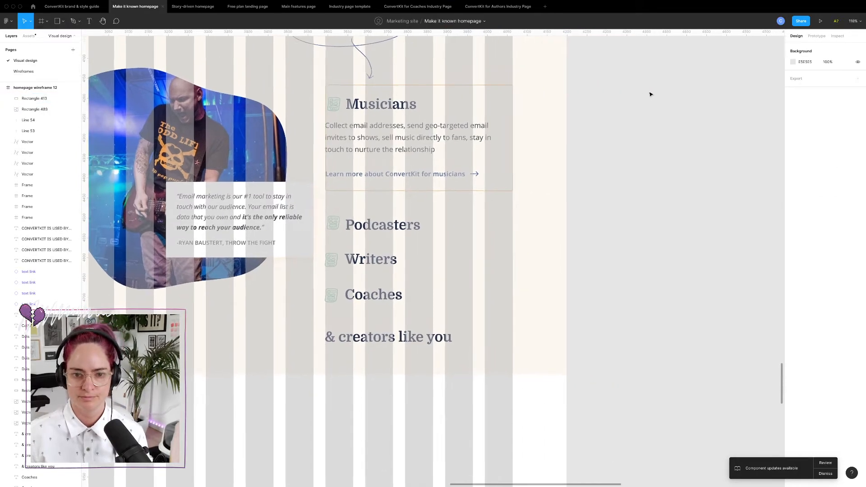
- Change the Musicians box's stroke to the pale peach swatch from the App Design System colors
click(309, 104)
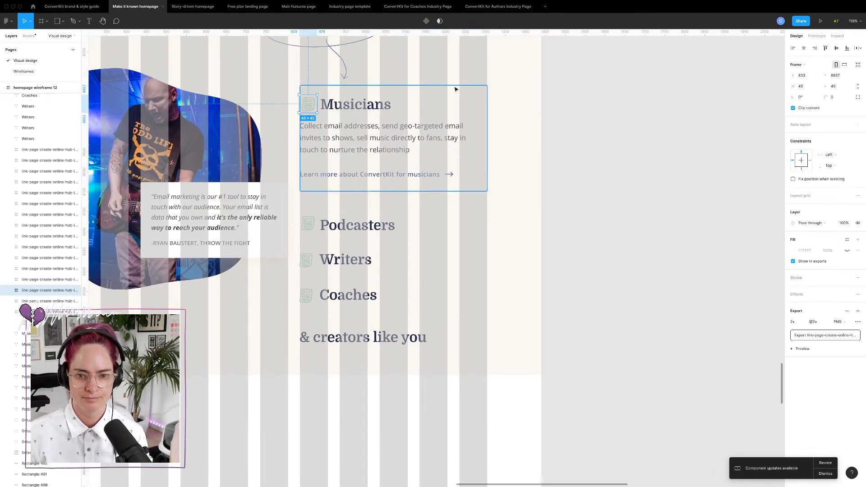
click(455, 85)
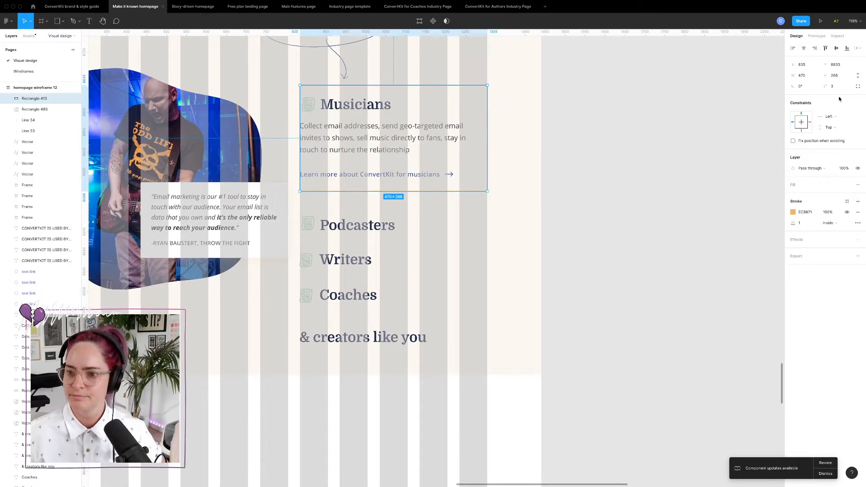
click(793, 212)
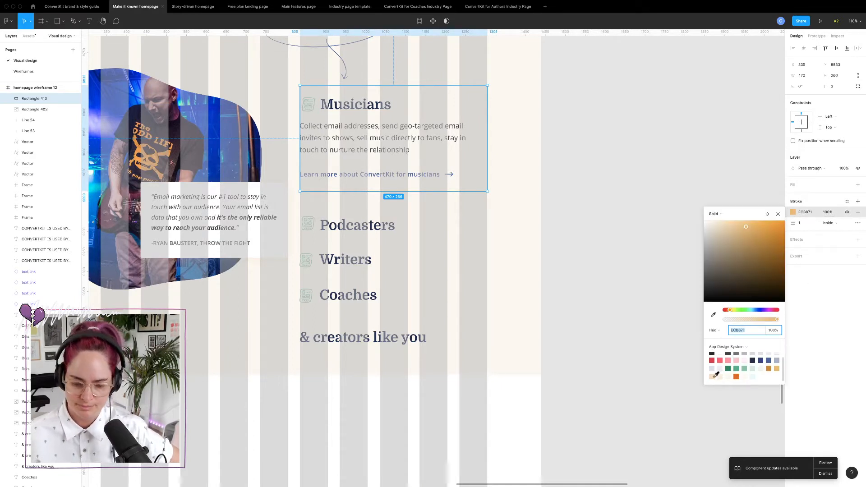
click(714, 376)
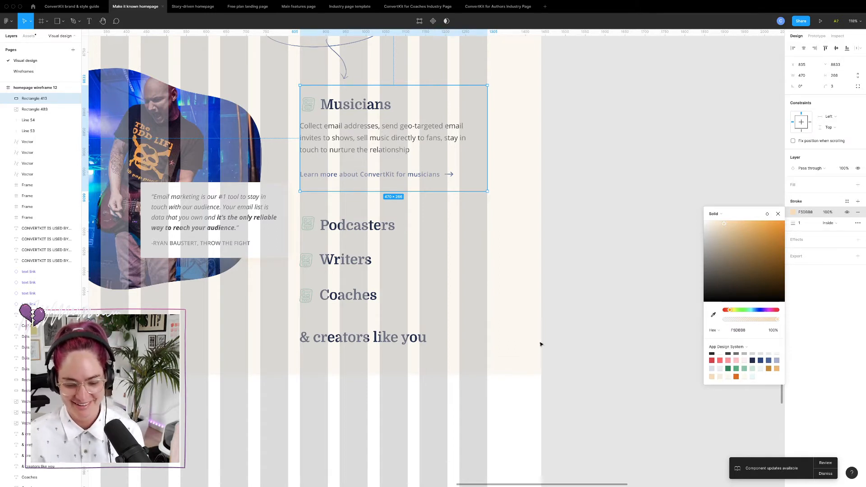
click(522, 267)
- Shift the Musicians icon, heading, description and link right to pad them inside the box, and hide the layout grids
drag(310, 96, 366, 181)
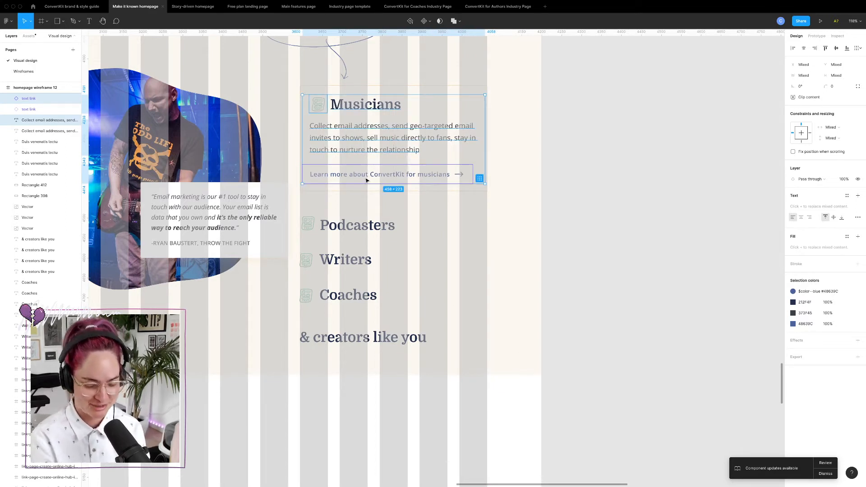
click(627, 250)
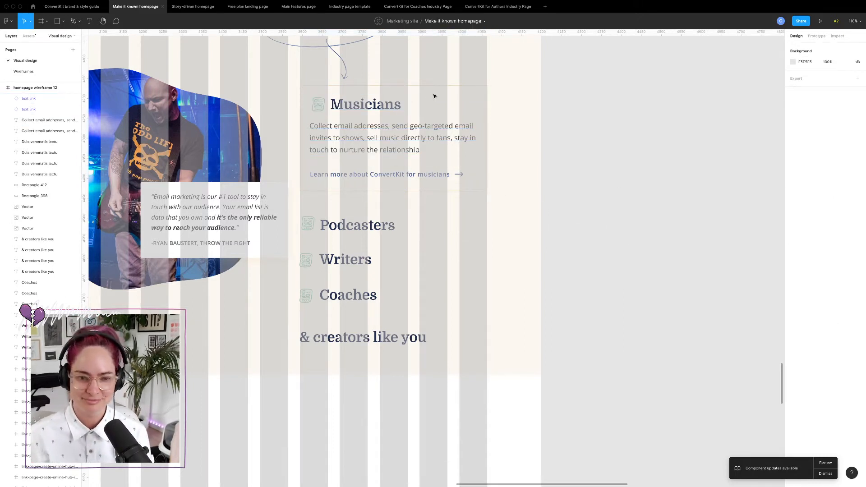
key(ctrl+g)
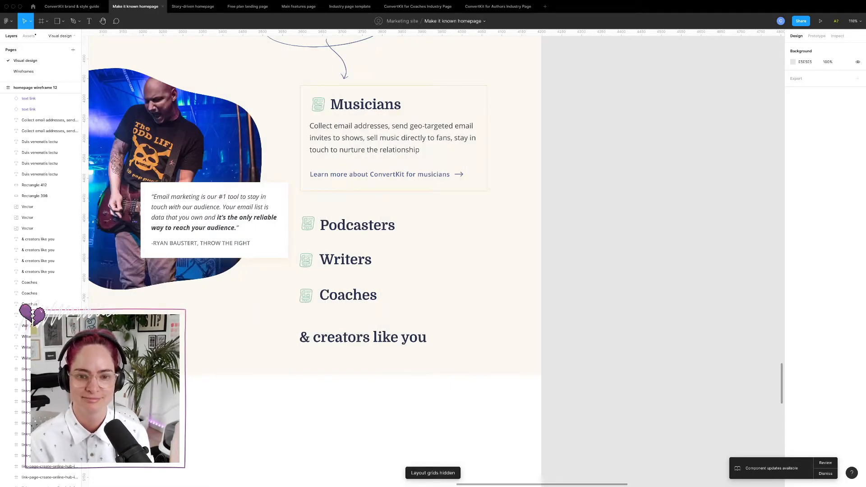
- Show the layout grids and duplicate the Musicians box just below it, shortening the copy to about 470 × 89 px behind Podcasters
click(458, 85)
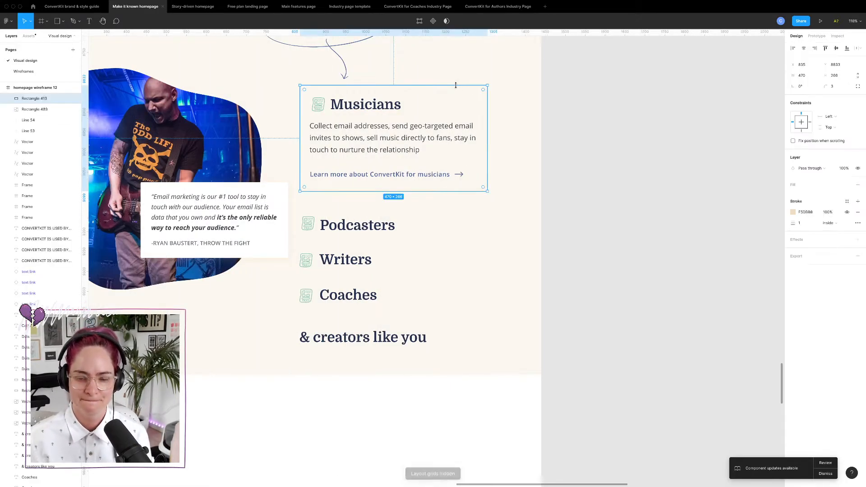
key(ctrl+g)
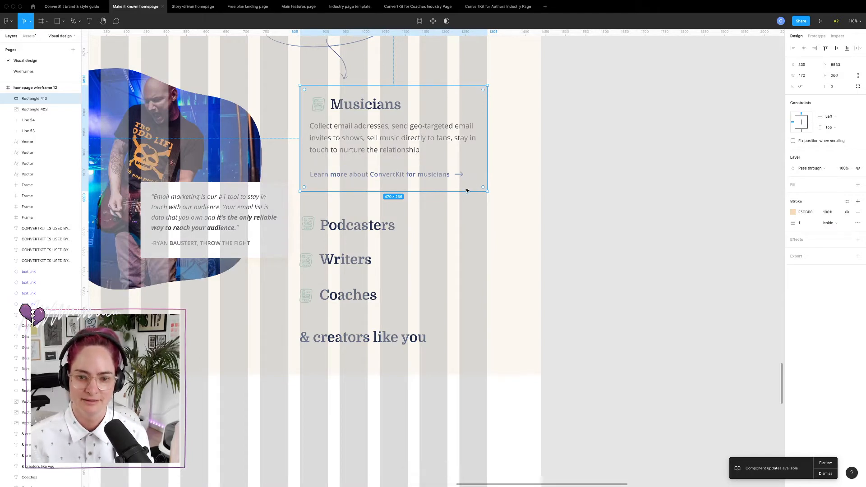
drag(466, 190, 462, 236)
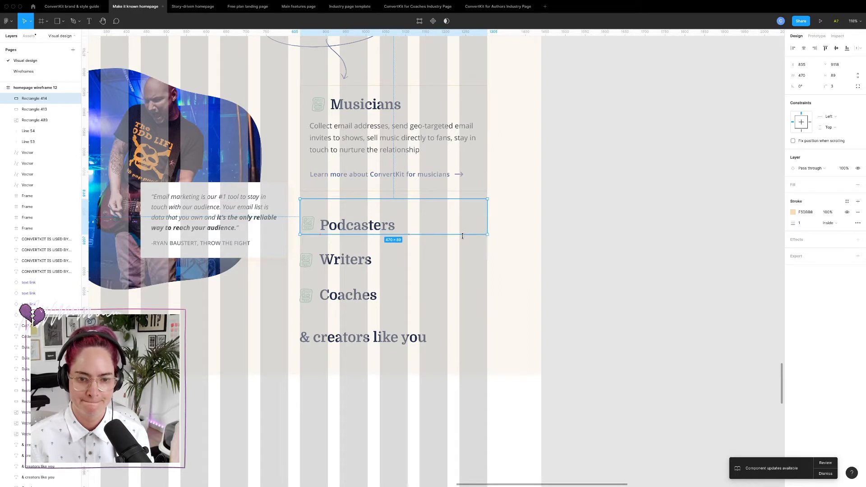
- Shift the Podcasters, Writers and Coaches icons and headings right to match the Musicians padding, raising the Podcasters row within its box
click(353, 228)
shift+click(309, 226)
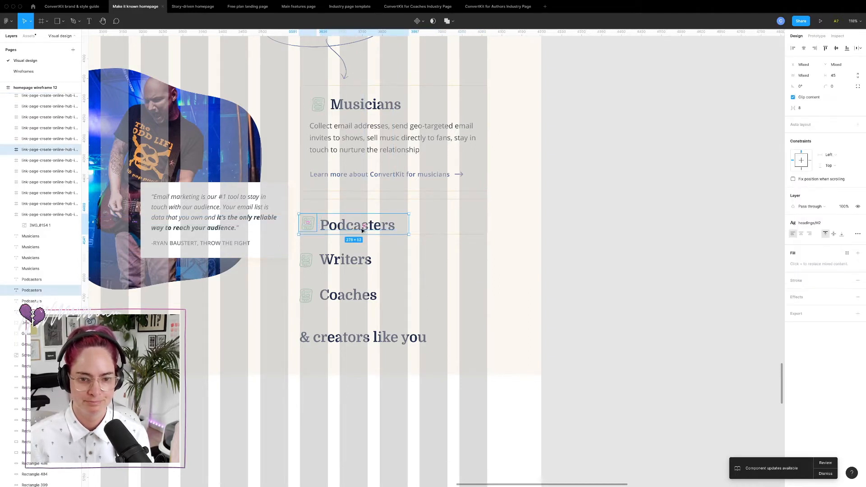
drag(344, 226, 353, 121)
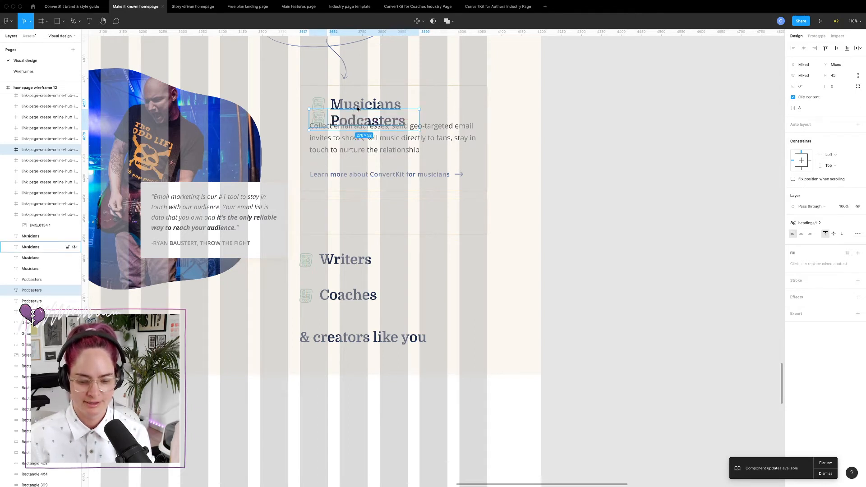
drag(363, 121, 366, 216)
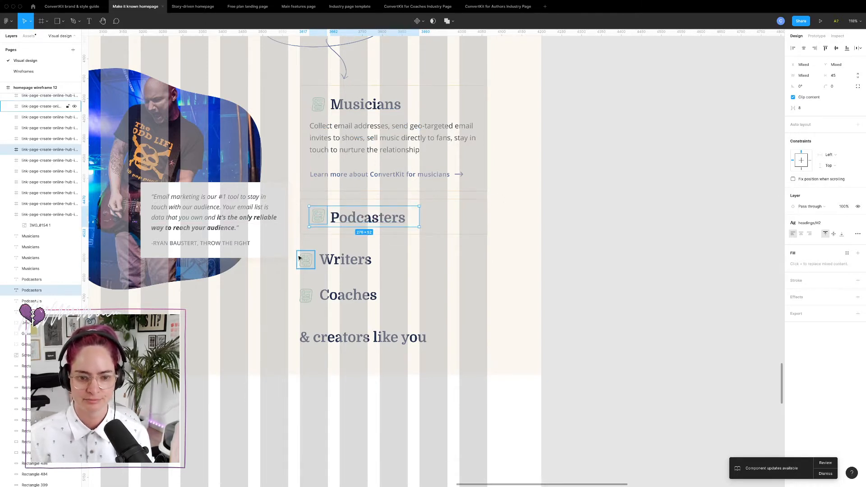
drag(293, 253, 366, 302)
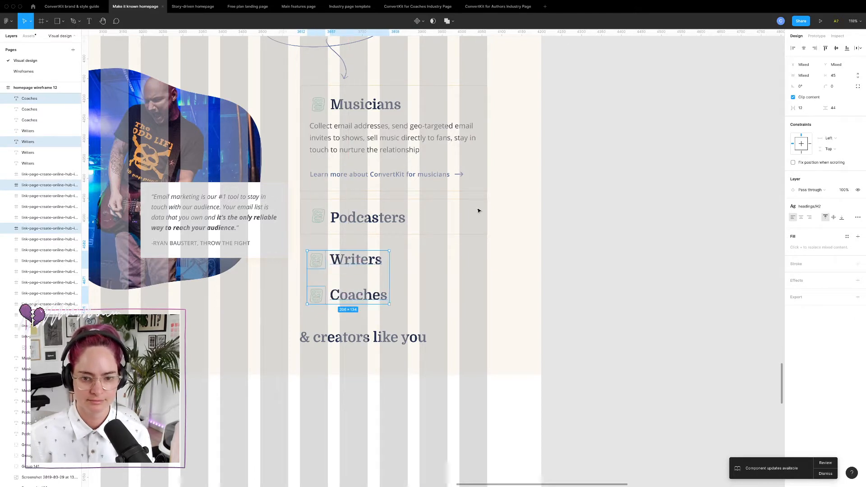
- Duplicate the Podcasters box behind Writers and Coaches with 17 px gaps, and lower the Coaches icon and heading to center them in their box
click(452, 202)
key(alt)
drag(460, 258, 468, 300)
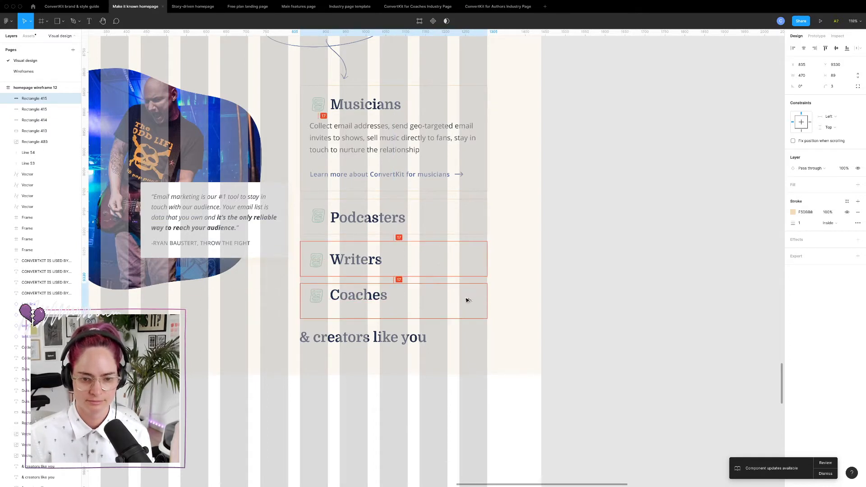
click(316, 296)
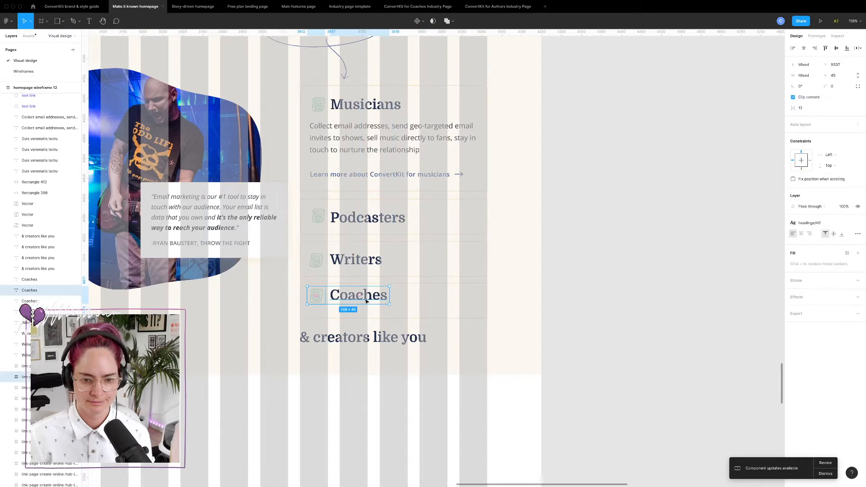
drag(373, 303, 373, 309)
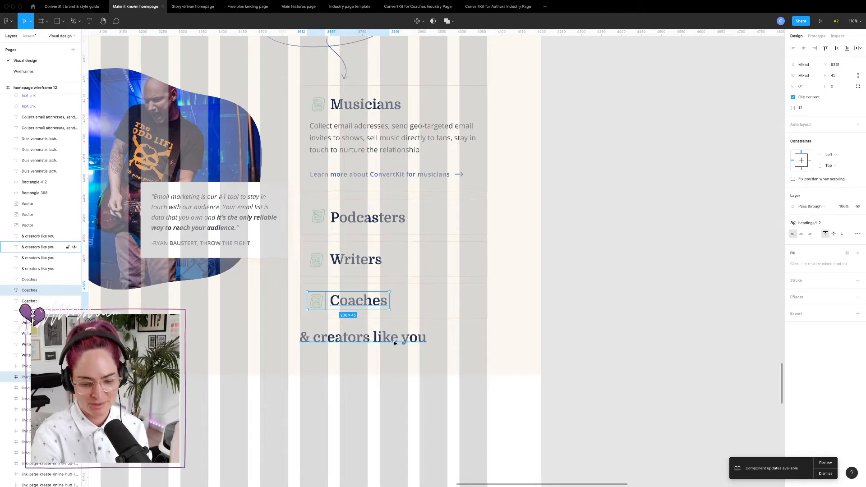
- Hide the layout grids to review the outlined creator list beside the photo
click(524, 336)
key(ctrl+g)
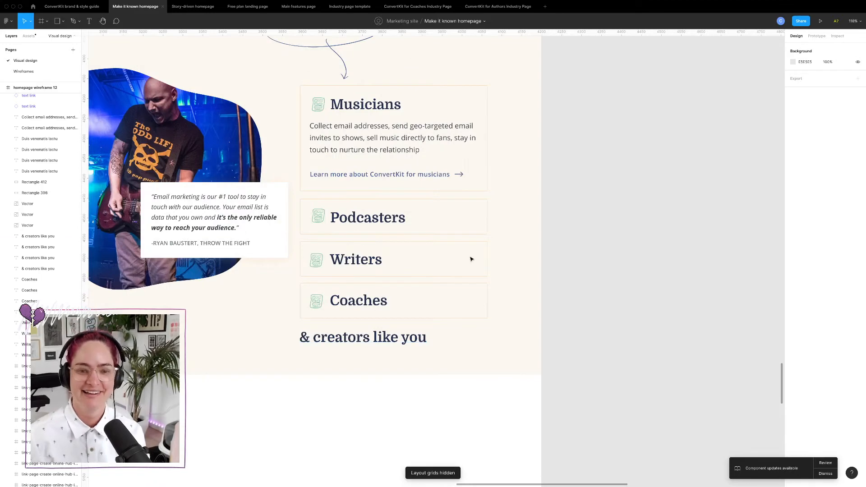
scroll(471, 259, up, 2)
scroll(471, 259, left, 3)
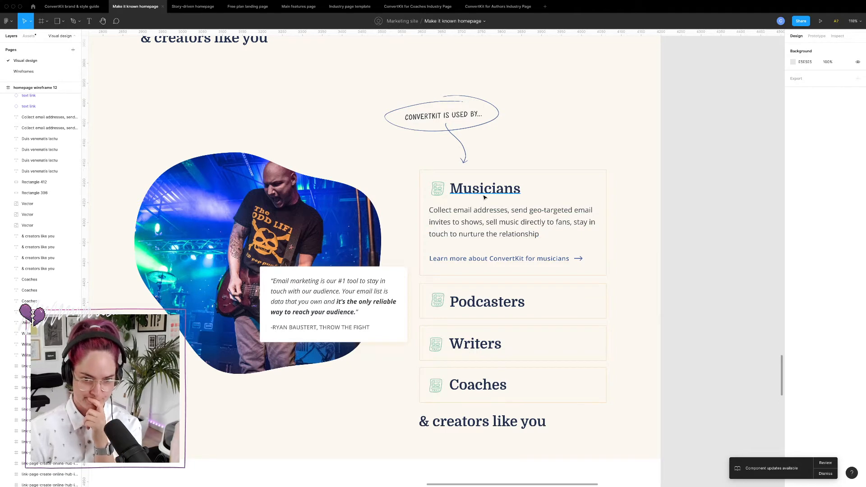
- Change the fill of the homepage wireframe 12 frame to the pale cream swatch from the App Design System colors
scroll(484, 197, down, 5)
right_click(407, 278)
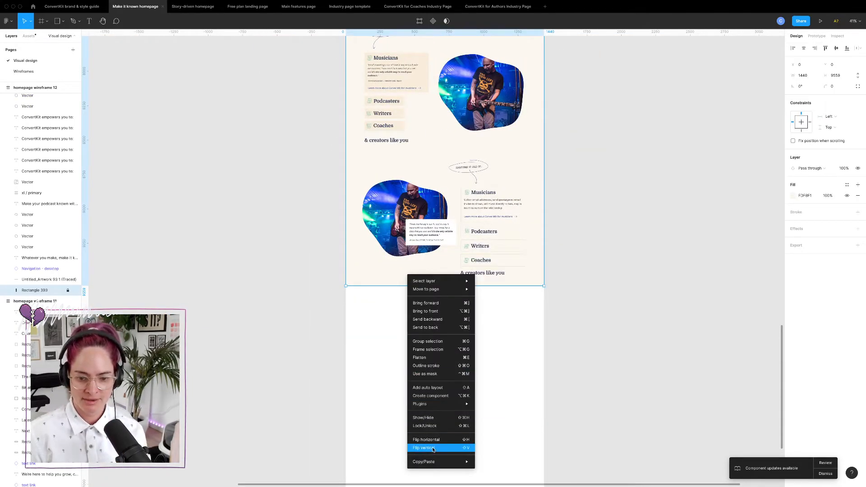
key(Escape)
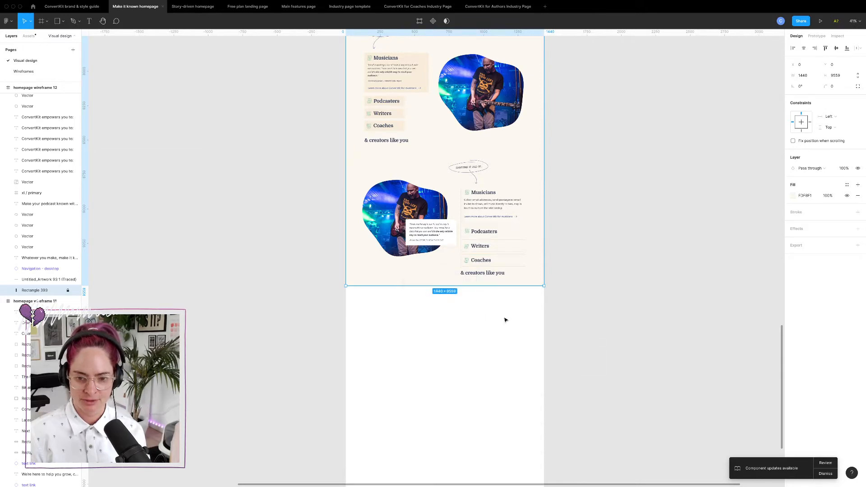
scroll(506, 320, down, 5)
scroll(481, 221, up, 5)
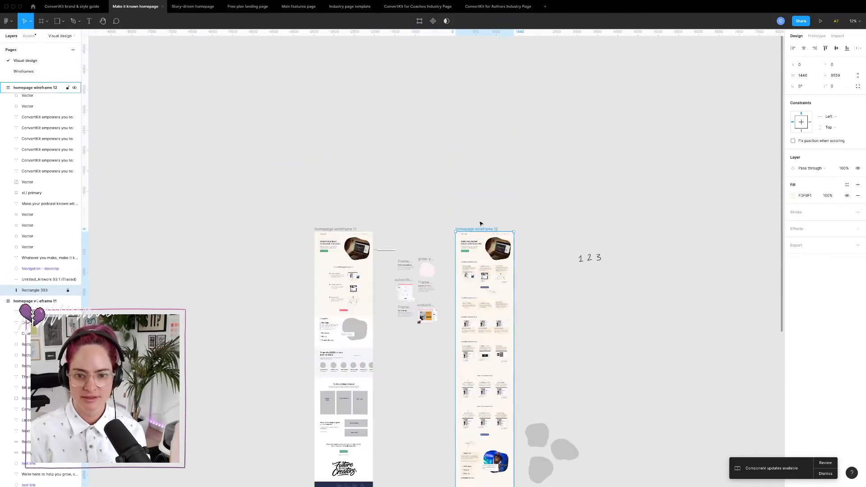
click(474, 230)
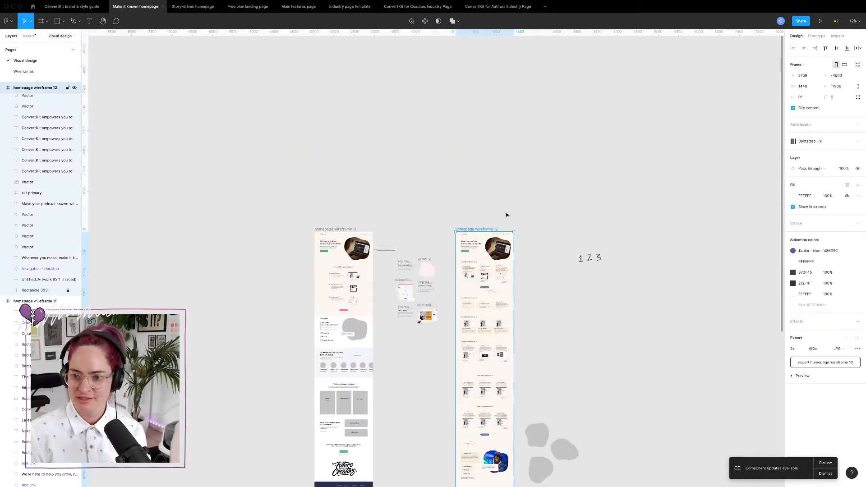
click(793, 196)
scroll(731, 352, down, 1)
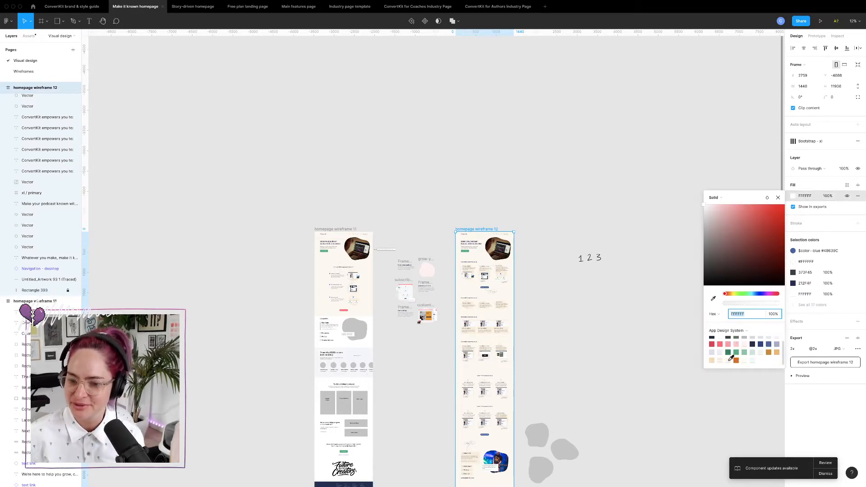
click(730, 359)
click(593, 370)
- Duplicate the entire photo-left "ConvertKit is used by" section into the empty space directly below it
scroll(506, 329, down, 10)
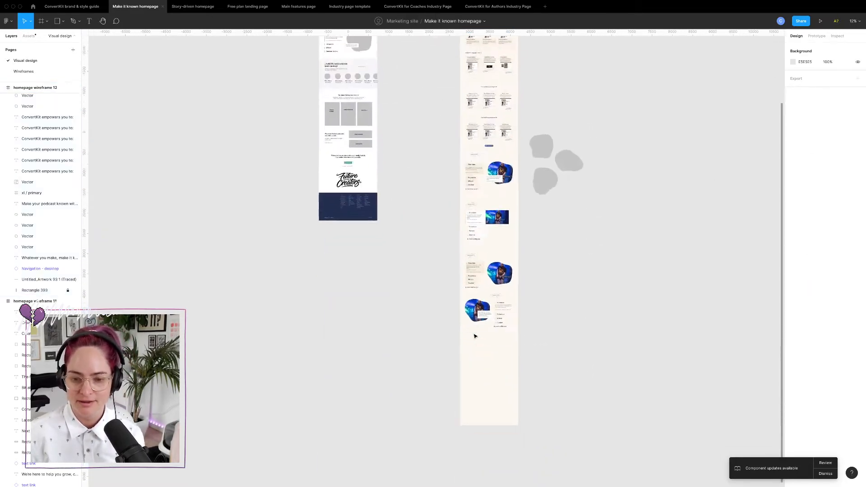
scroll(496, 330, up, 5)
scroll(496, 330, up, 2)
scroll(496, 329, down, 2)
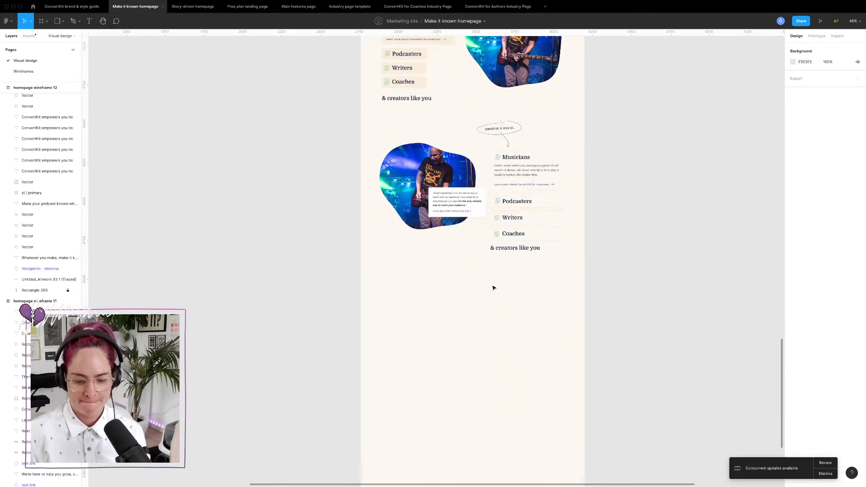
scroll(494, 288, up, 1)
scroll(494, 280, up, 4)
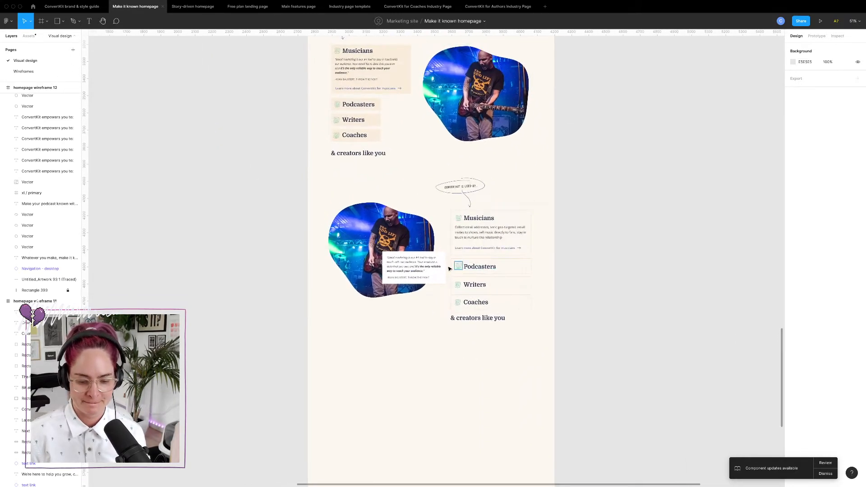
scroll(440, 281, up, 1)
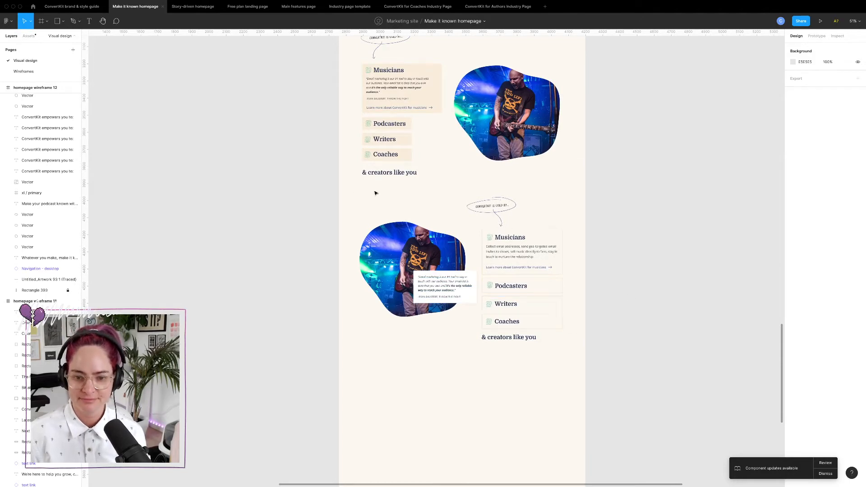
drag(365, 214, 652, 400)
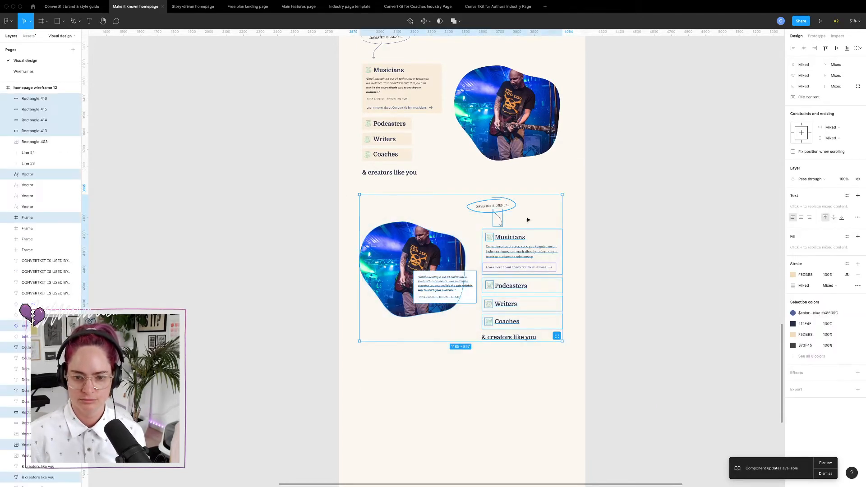
click(346, 201)
drag(346, 201, 634, 398)
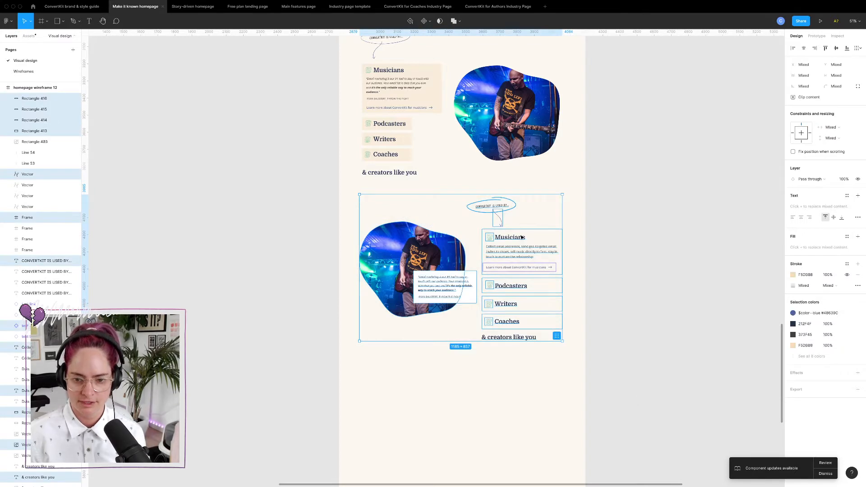
drag(520, 246, 546, 413)
scroll(548, 414, down, 3)
click(551, 316)
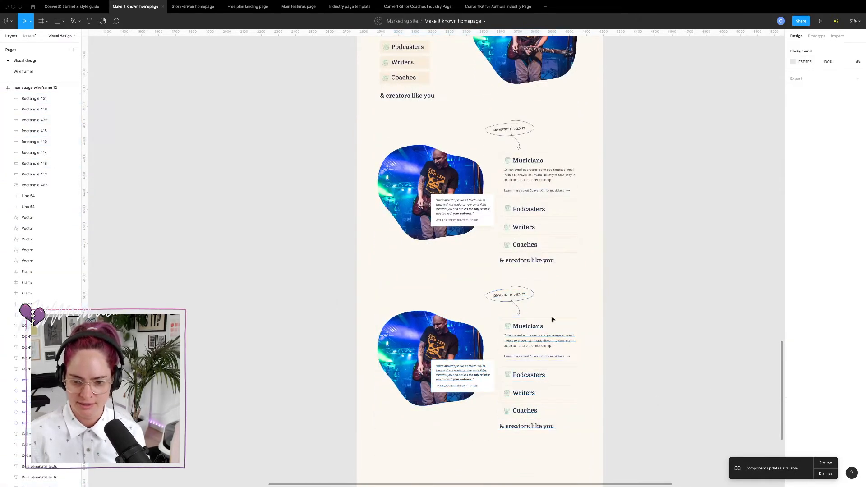
- Apply the headings/H3 text style to the four creator headings and "& creators like you" in the duplicated section
click(528, 326)
shift+click(528, 375)
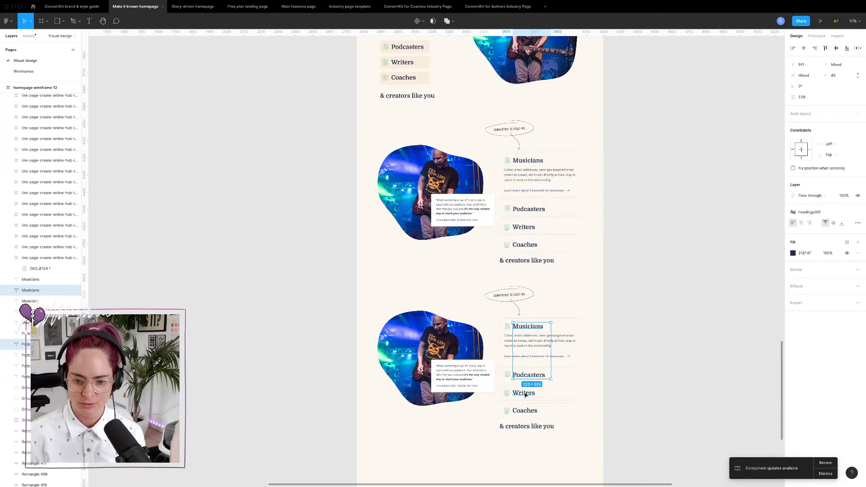
shift+click(525, 393)
shift+click(528, 412)
shift+click(527, 426)
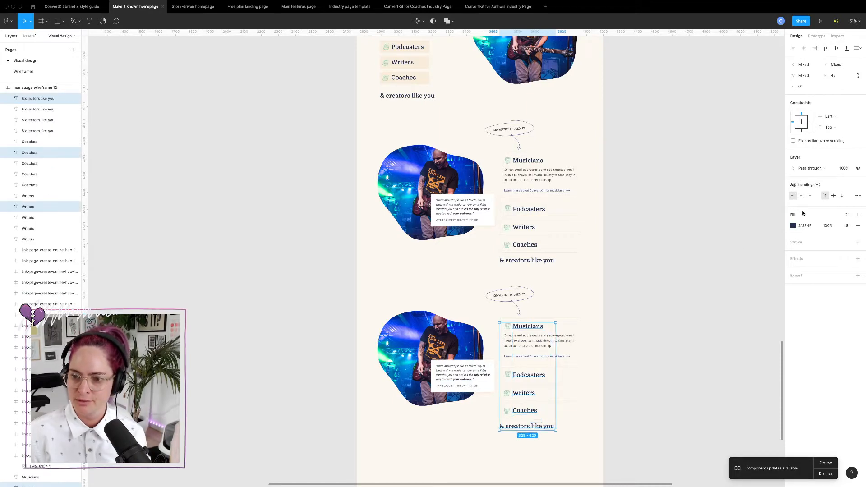
click(812, 185)
click(807, 279)
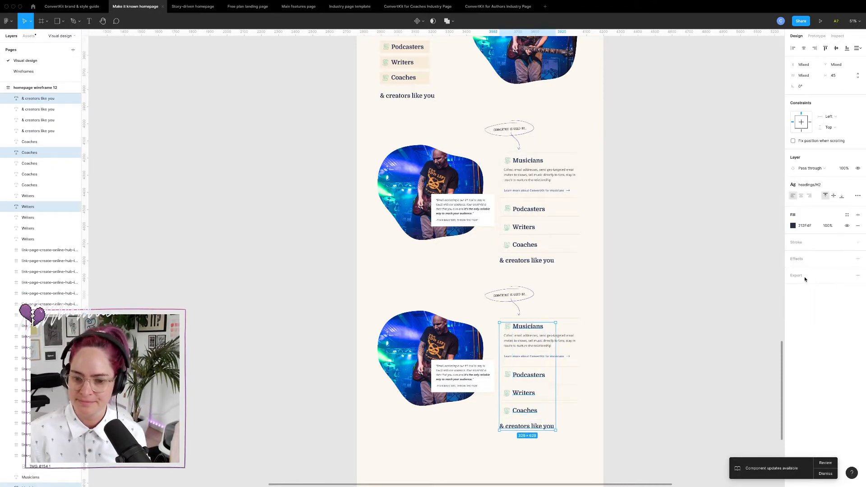
scroll(562, 274, down, 2)
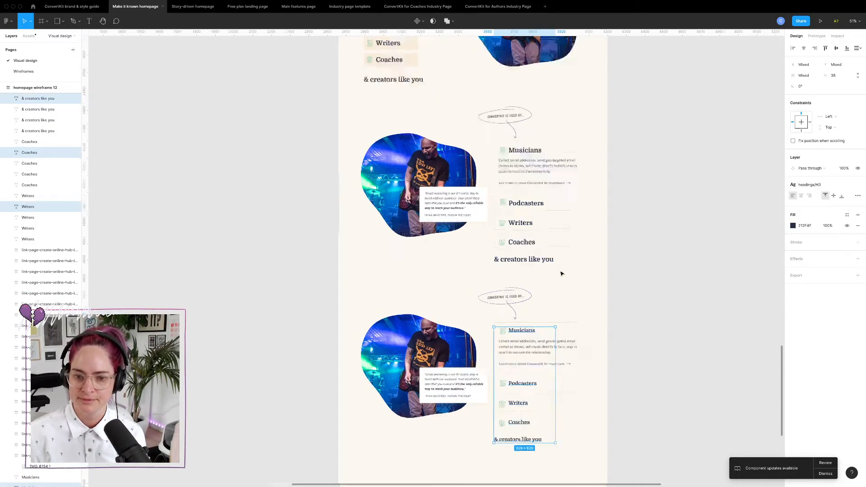
scroll(562, 274, up, 5)
click(670, 221)
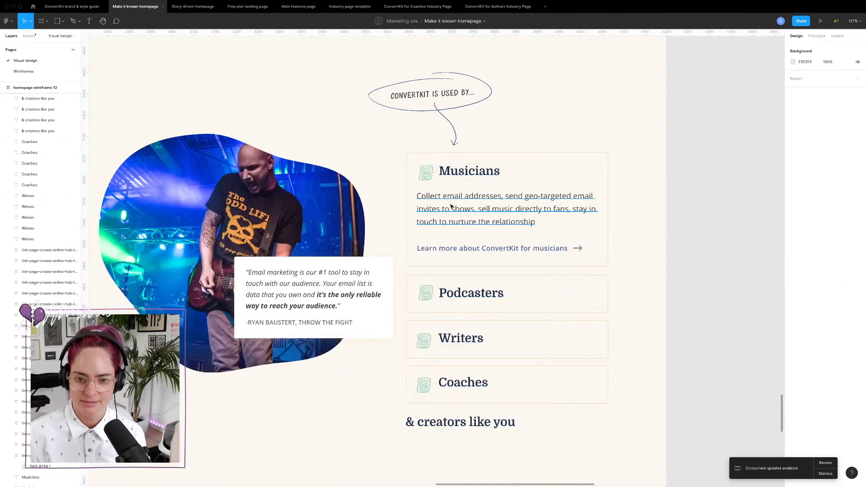
- Nudge the copy's Musicians description up 8 px and its link up 10 px, and shorten the surrounding box to 470 × 255 px
click(449, 208)
key(shift+Up)
key(Down)
key(Down)
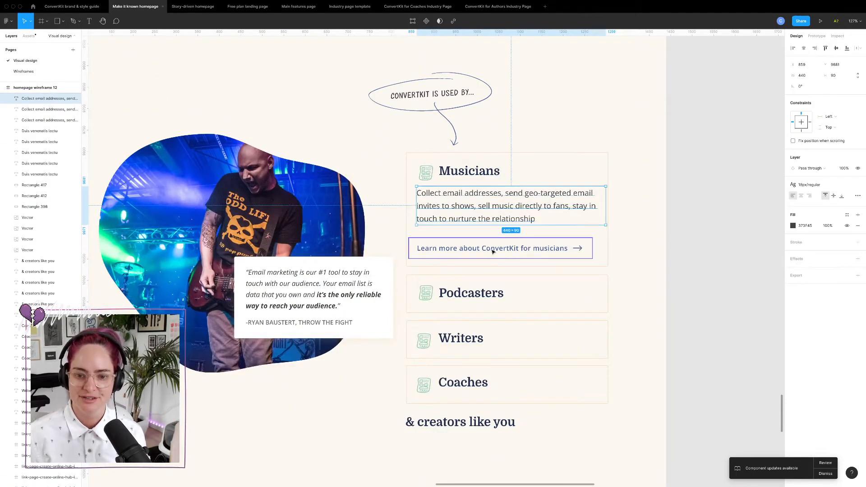
click(493, 252)
key(shift+Up)
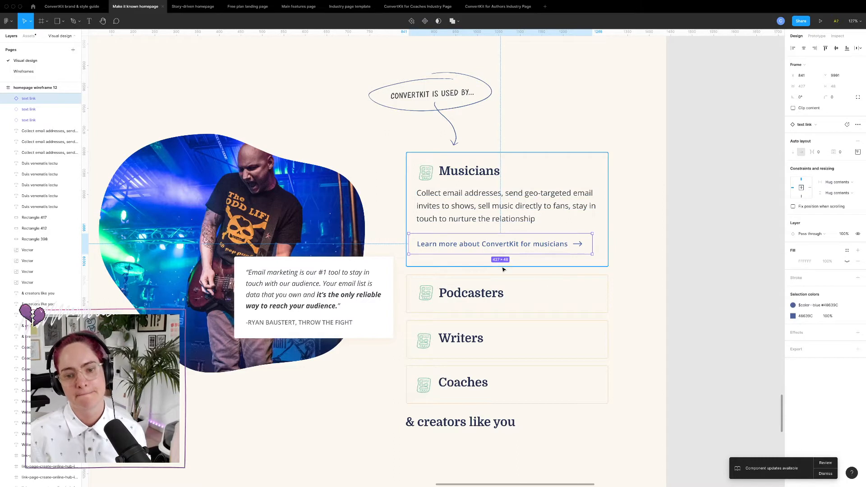
click(509, 266)
drag(530, 264, 530, 262)
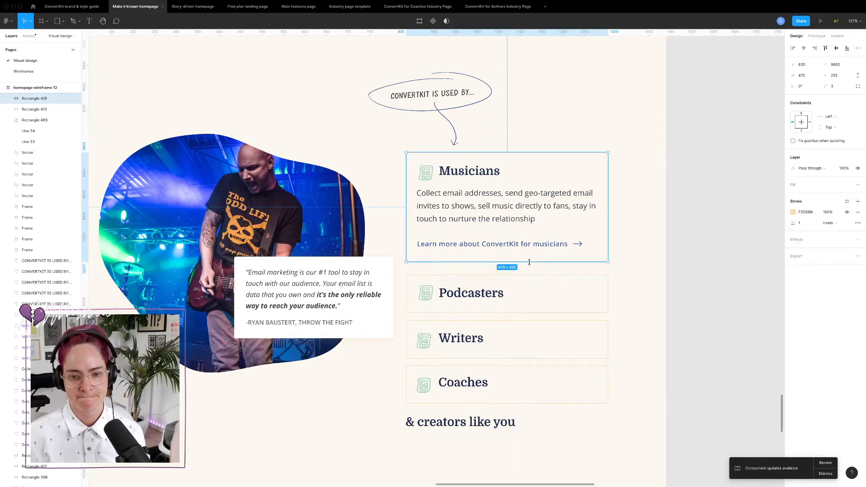
click(699, 273)
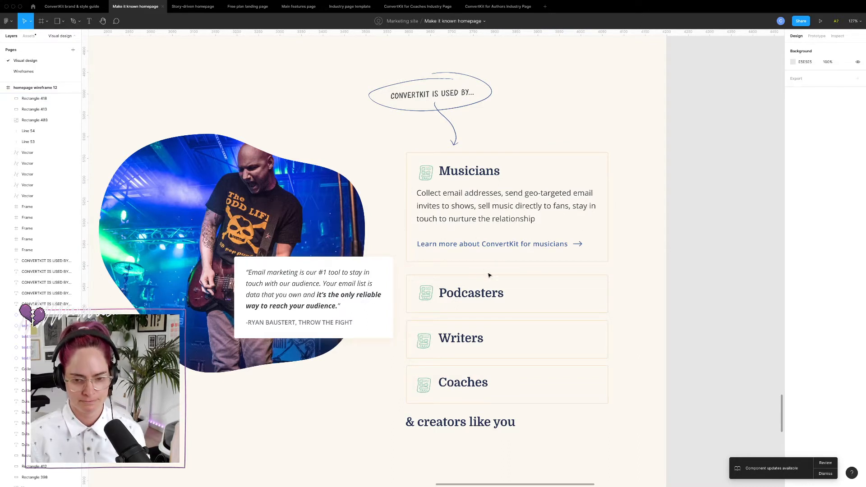
- Move the Podcasters, Writers and Coaches boxes with their icons and headings up about 10 px, closer to the Musicians box
drag(539, 364, 609, 395)
click(622, 324)
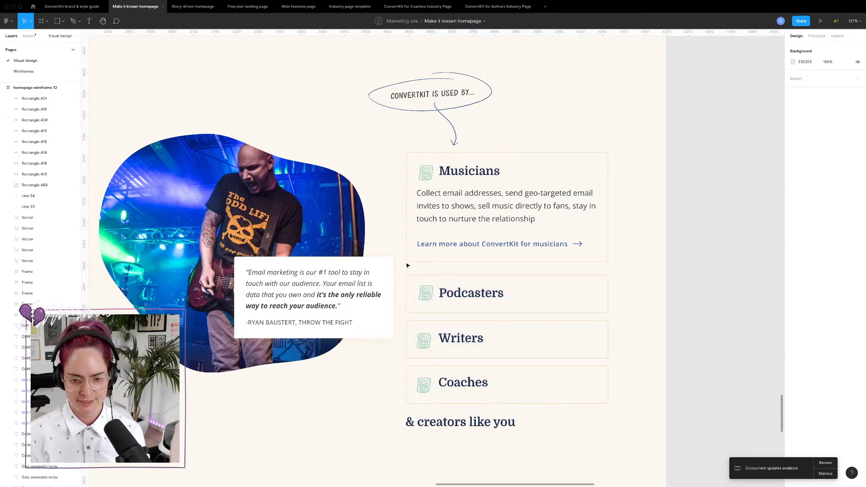
drag(404, 273, 589, 412)
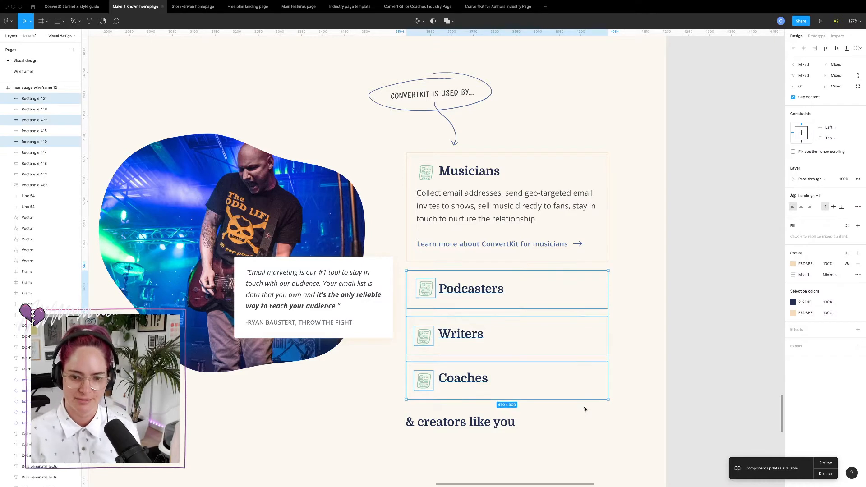
click(664, 354)
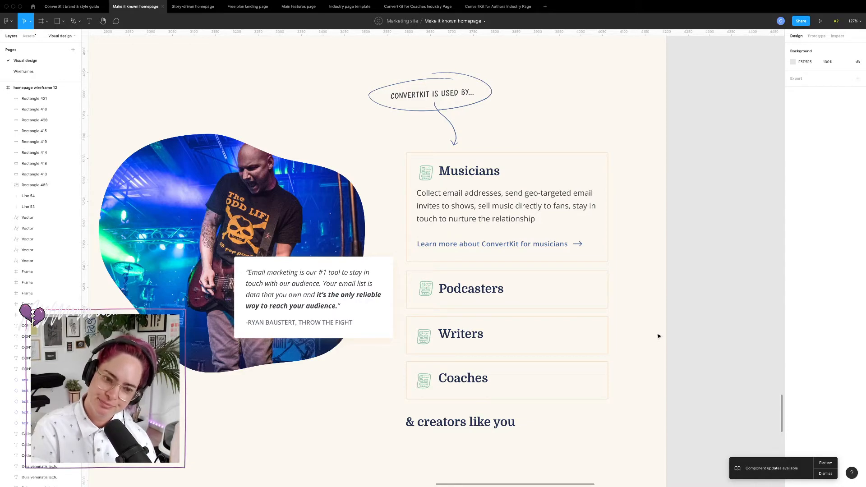
- Switch to the ConvertKit for Authors Industry Page file and select the frame holding the "Build your writing empire" testimonial section
click(501, 6)
scroll(526, 185, down, 5)
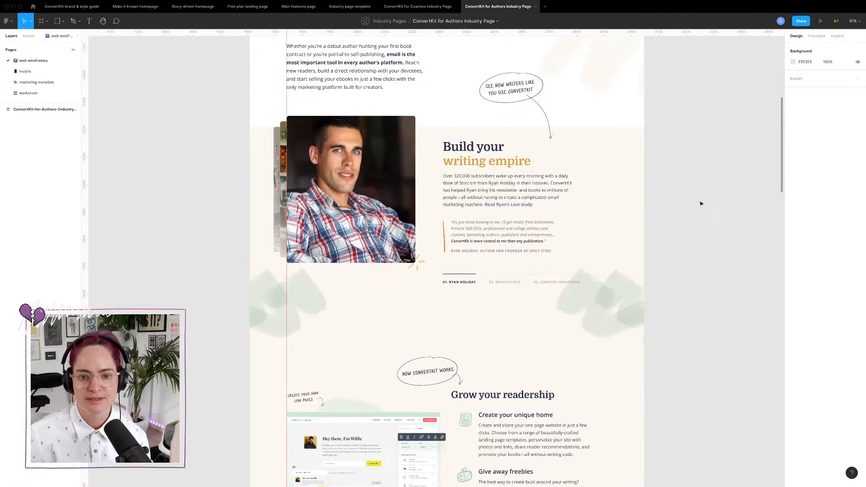
drag(229, 118, 576, 255)
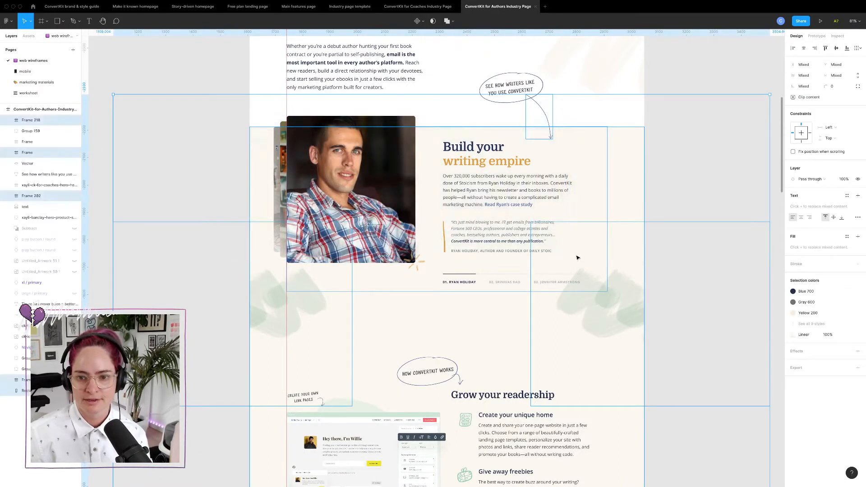
shift+click(541, 108)
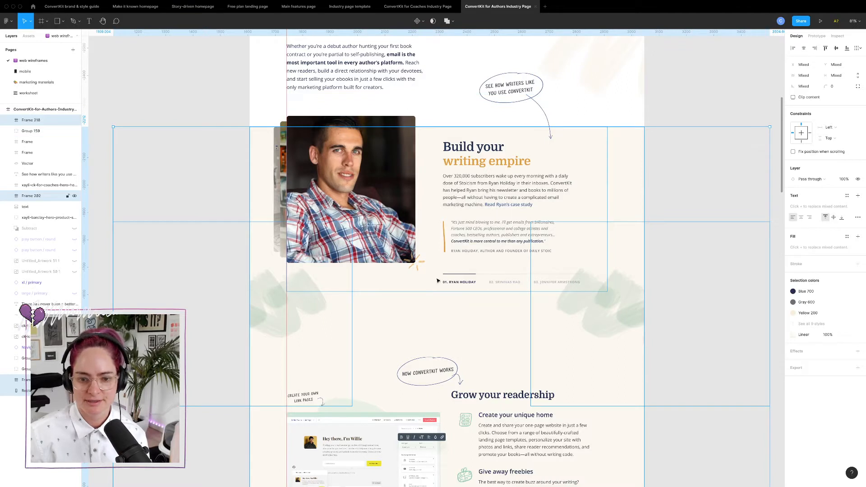
shift+click(598, 335)
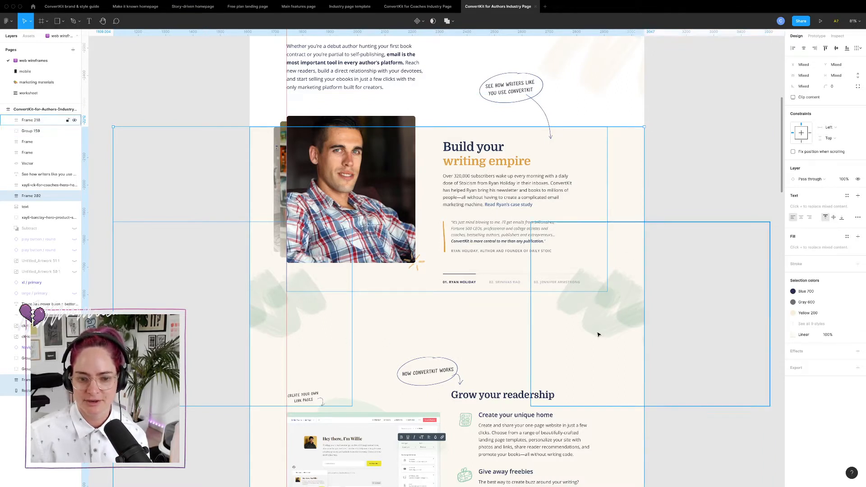
shift+click(273, 320)
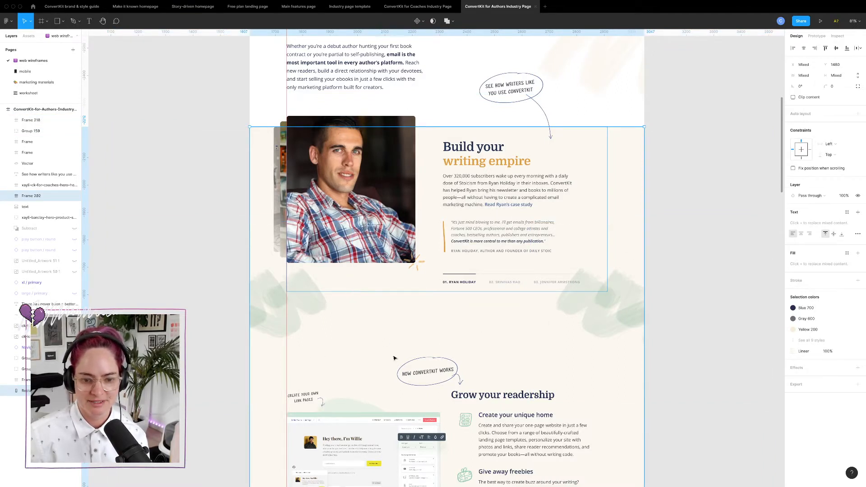
shift+click(446, 343)
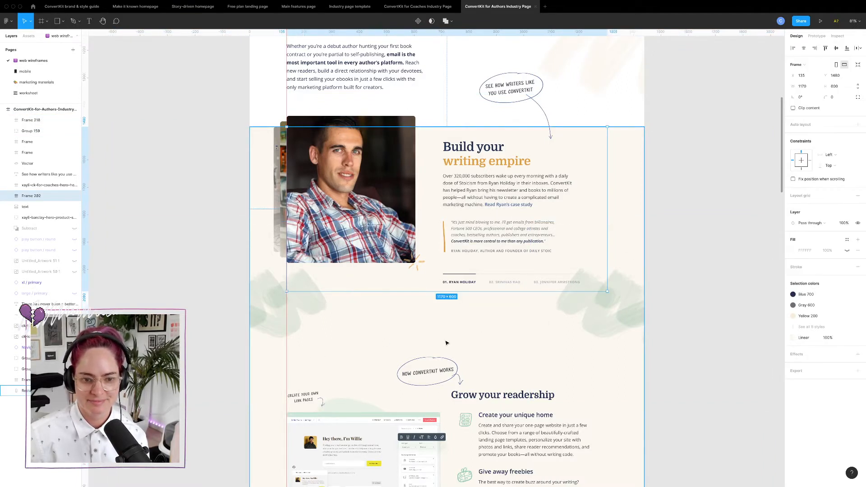
- Inside that frame, select the photo stack, heading text block, quote, carousel navigation and orange brush accent for copying
double_click(389, 135)
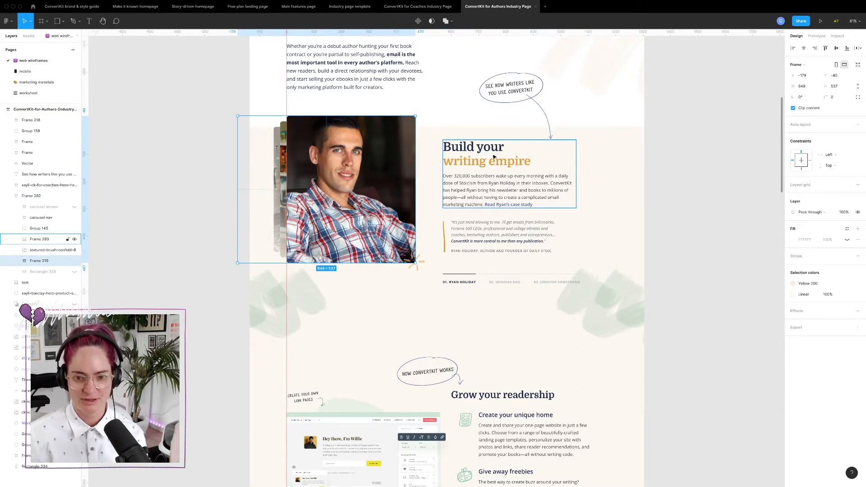
shift+click(490, 174)
shift+click(491, 233)
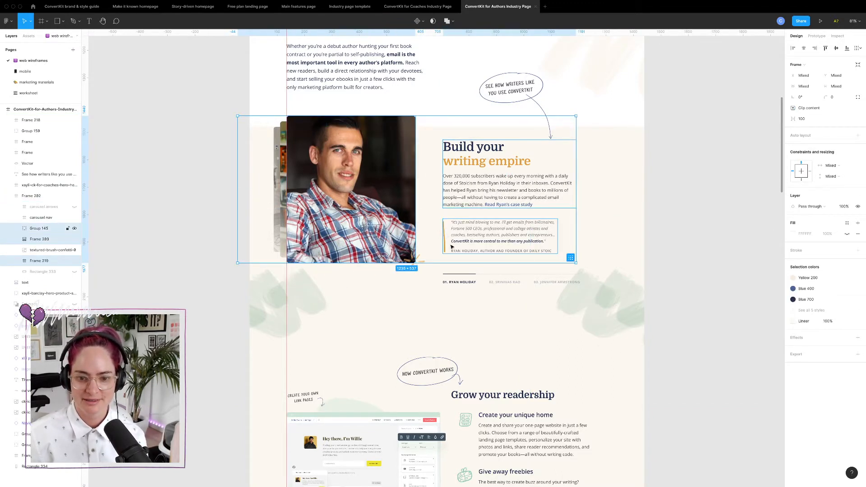
shift+click(488, 278)
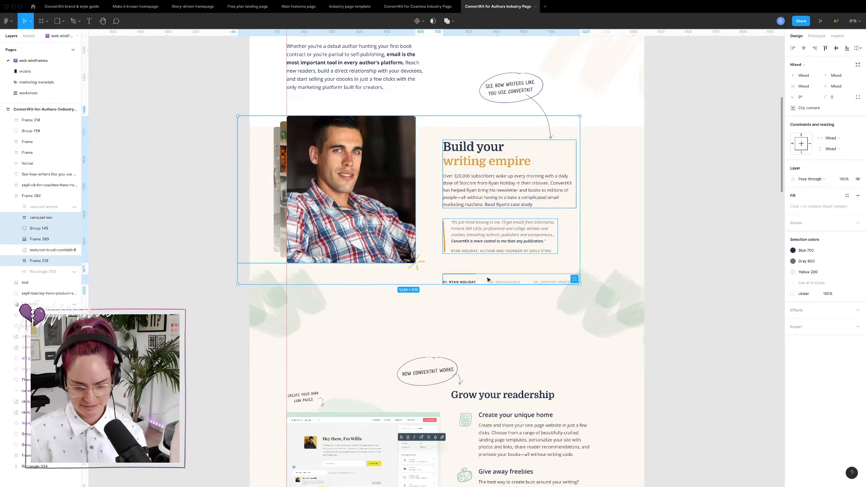
shift+click(424, 263)
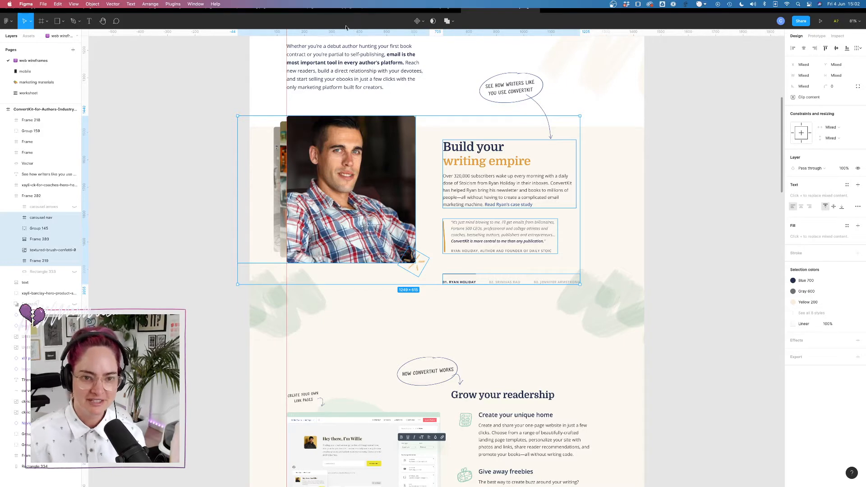
- Paste the copied testimonial carousel into the Make it known homepage below the last "& creators like you", fitting it to the layout grid
click(136, 6)
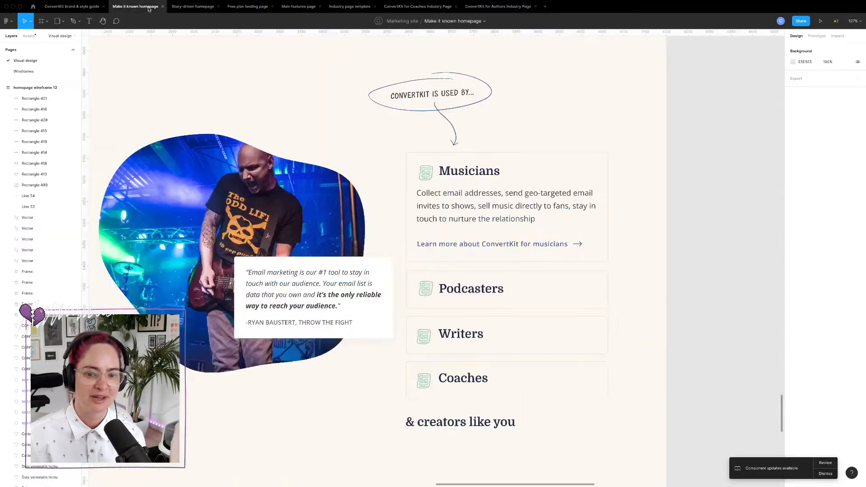
scroll(458, 301, down, 6)
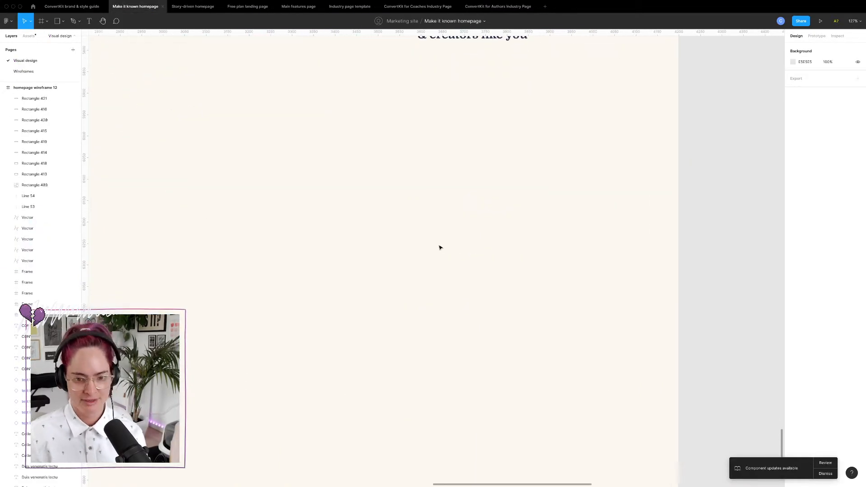
key(super+v)
scroll(445, 231, down, 5)
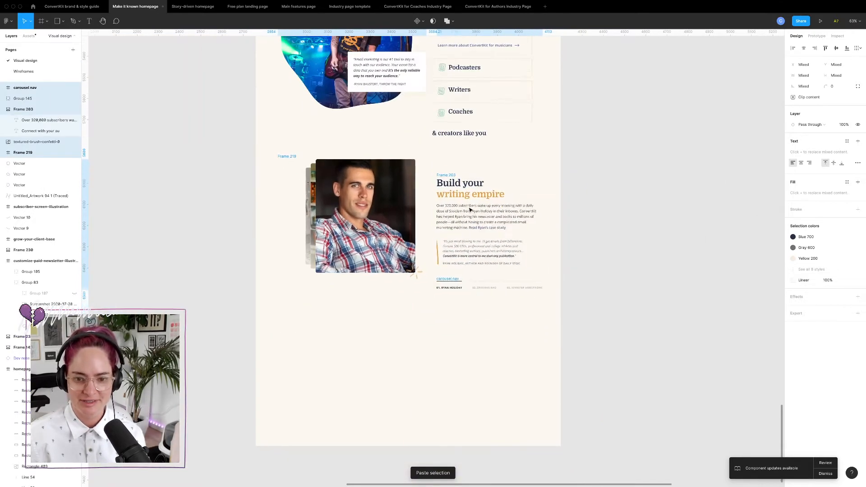
drag(471, 210, 456, 216)
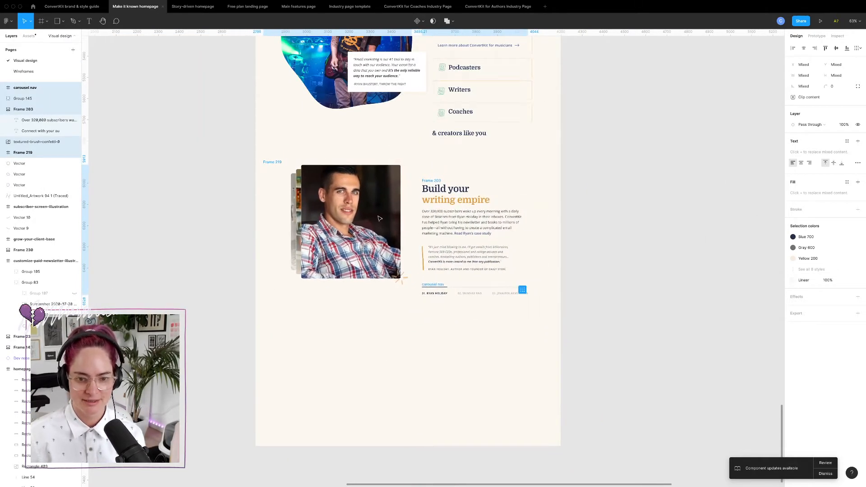
mouse_move(379, 219)
mouse_down()
mouse_move(727, 239)
mouse_move(728, 230)
mouse_move(628, 233)
mouse_move(384, 211)
mouse_move(367, 221)
mouse_up()
key(ctrl+g)
click(648, 263)
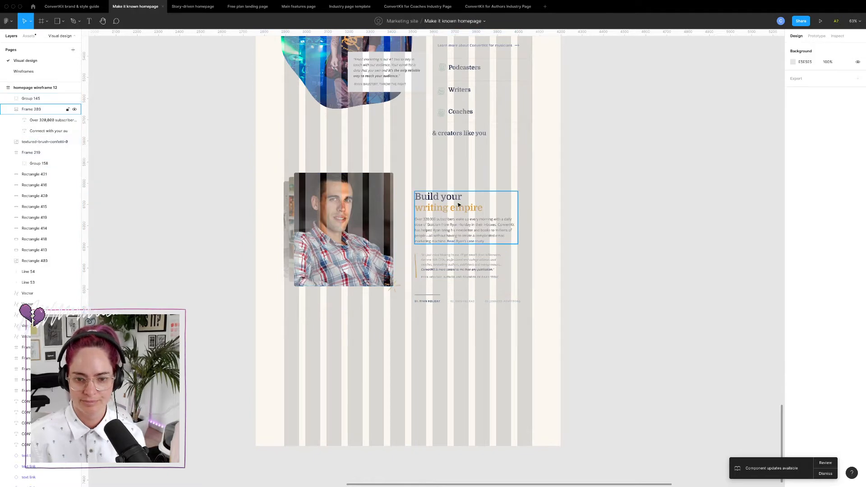
- Move the carousel navigation from below the quote to above the "Build your writing empire" heading, level with the photo's upper edge
scroll(459, 207, down, 5)
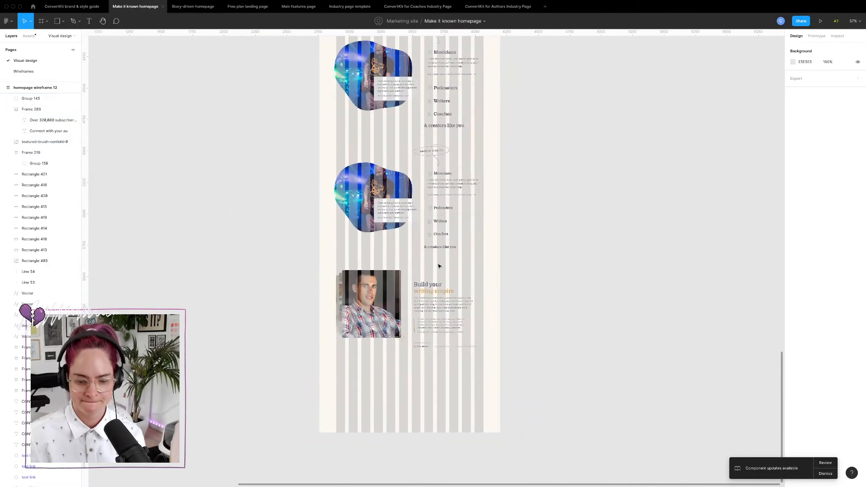
scroll(440, 265, up, 5)
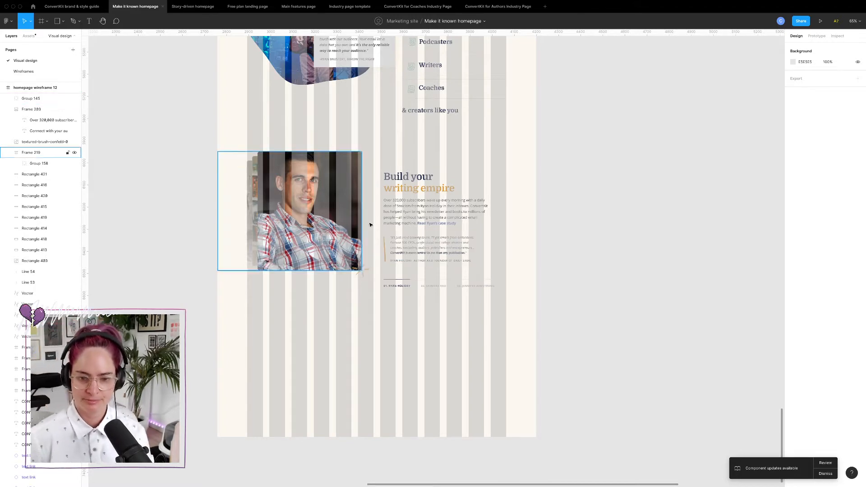
scroll(370, 225, up, 5)
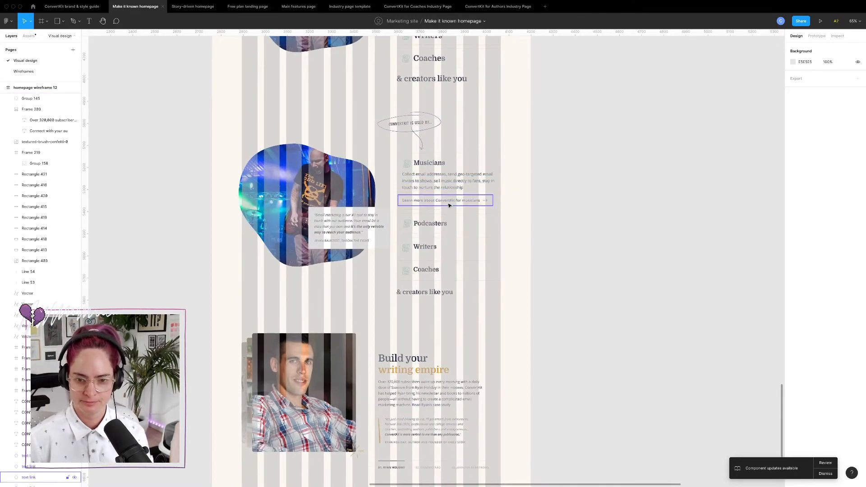
scroll(466, 325, down, 5)
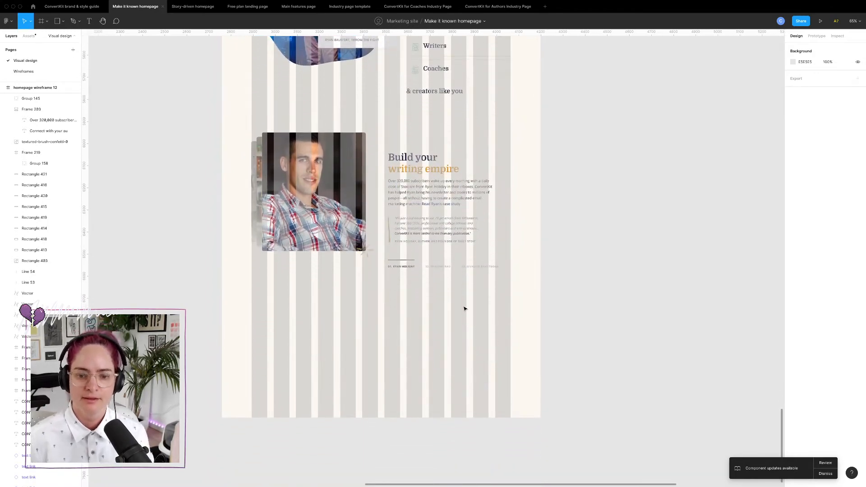
scroll(465, 309, up, 3)
click(366, 246)
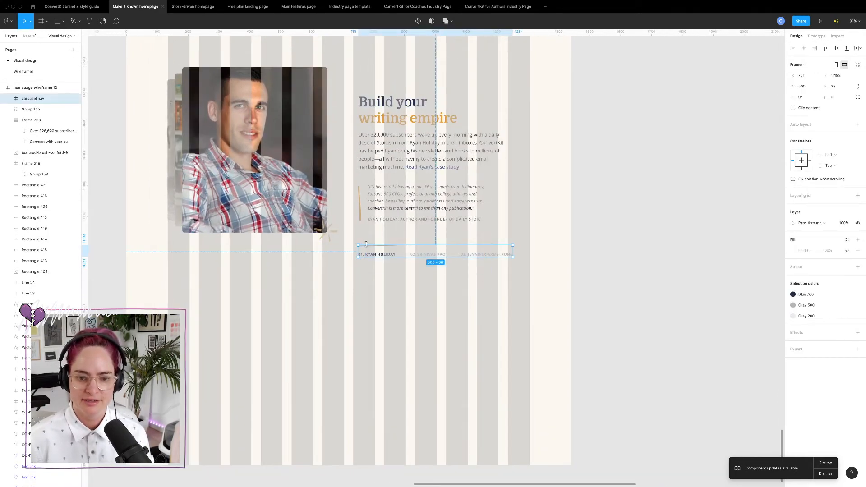
drag(434, 254, 434, 78)
click(638, 136)
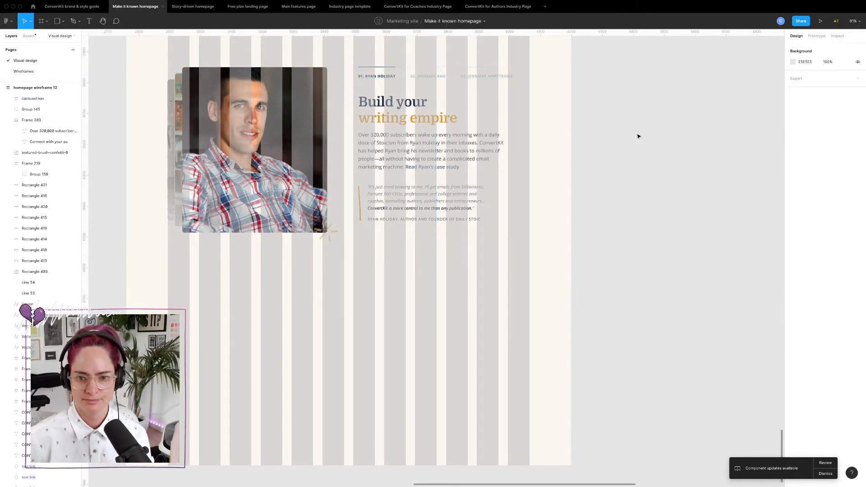
- Rename the three carousel navigation labels as MUSICIANS, PODCASTERS and WRITERS
scroll(638, 136, up, 3)
click(410, 179)
double_click(410, 179)
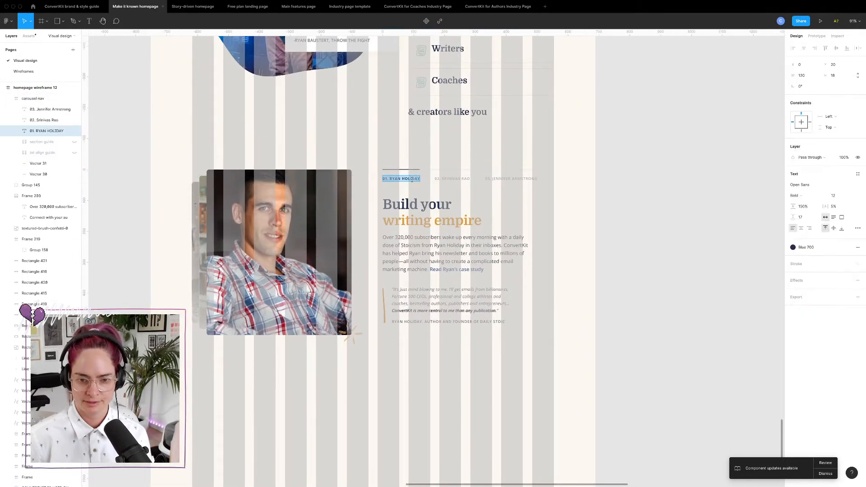
text(MUSICIANS)
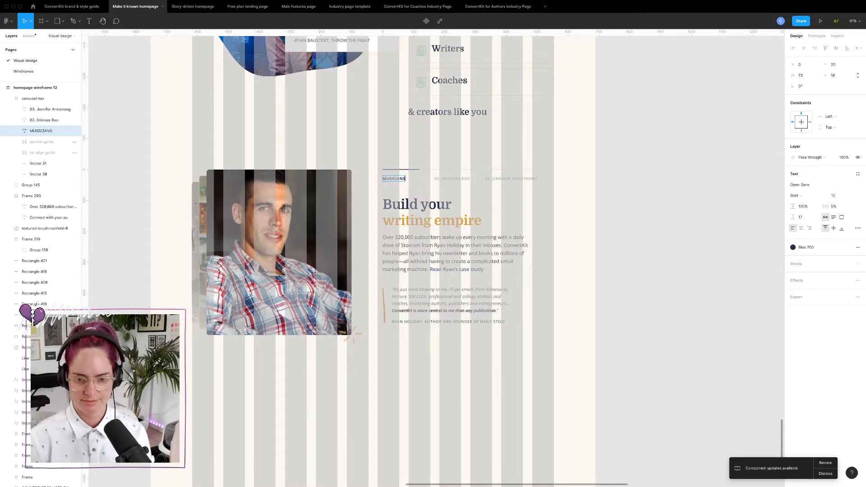
click(445, 177)
double_click(453, 177)
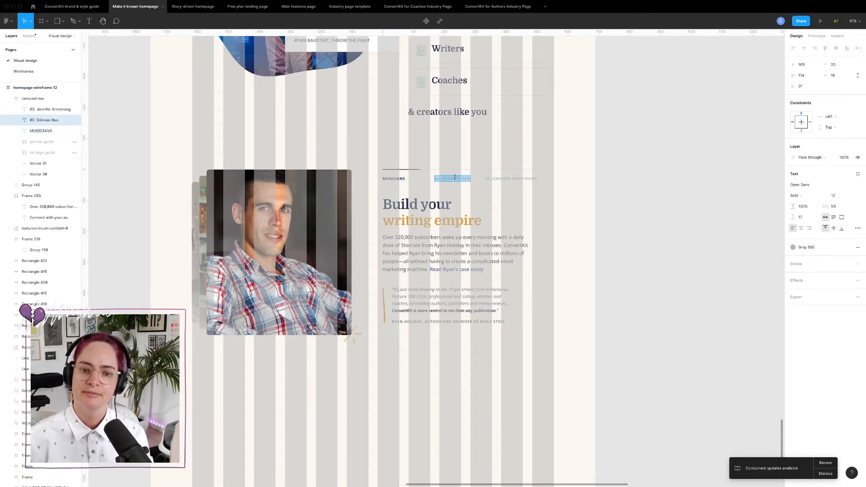
scroll(455, 178, up, 3)
text(POD)
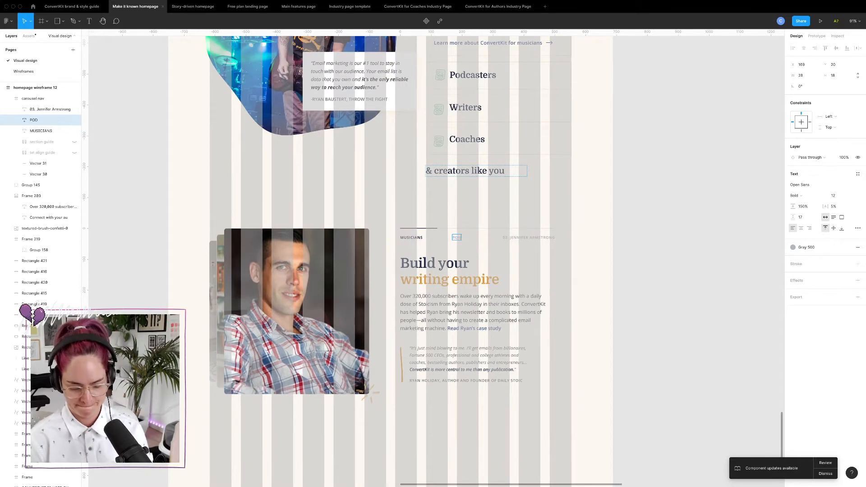
text(CASTERS)
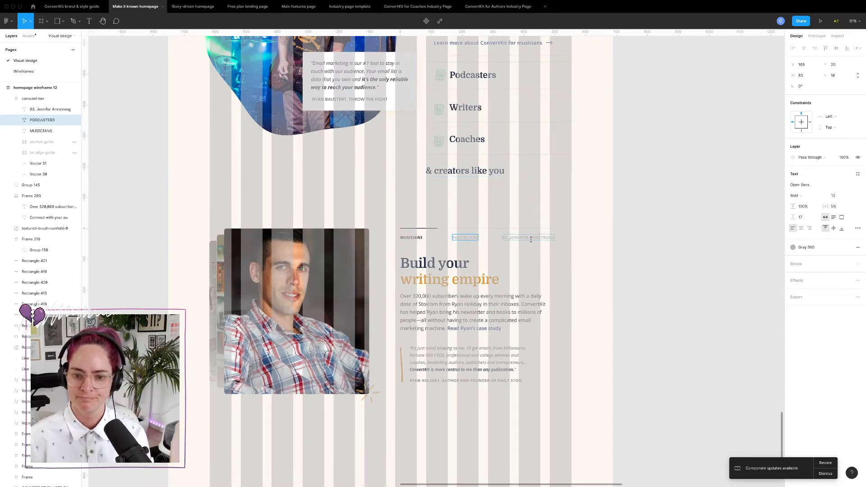
double_click(532, 240)
text(WRITERS)
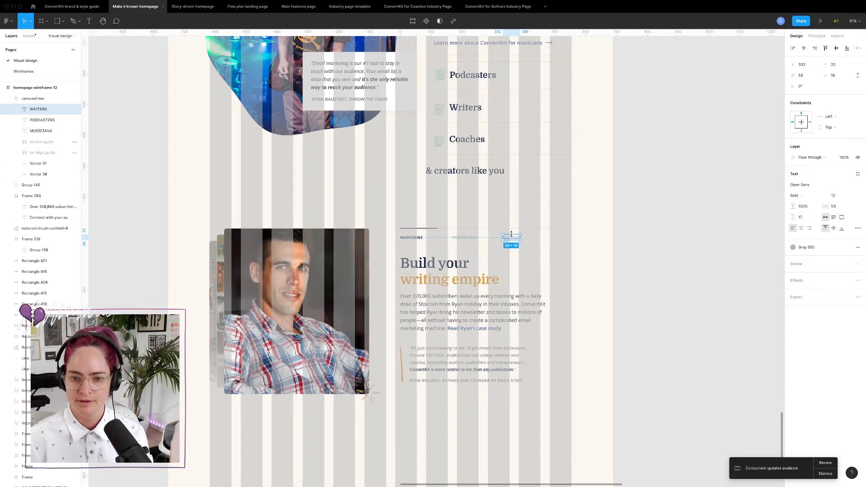
- Tighten the spacing of the PODCASTERS and WRITERS labels and add a duplicate after them reading COACHES
drag(508, 239, 491, 240)
click(467, 238)
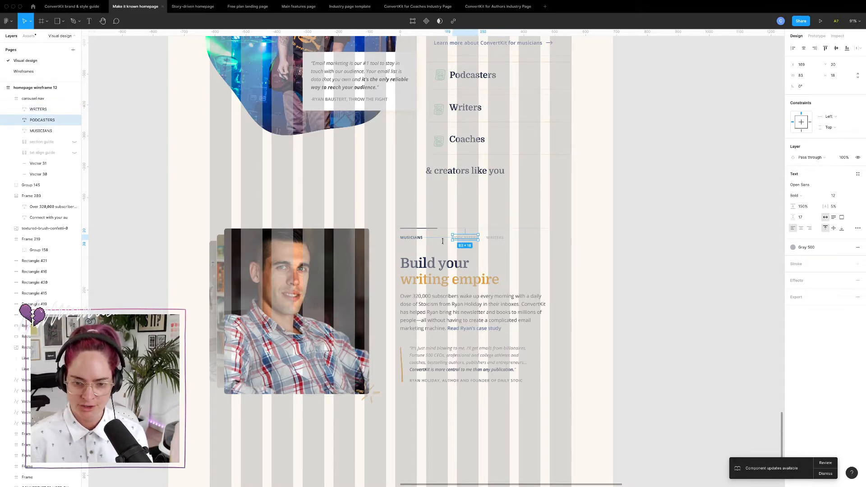
drag(467, 240, 521, 239)
double_click(517, 239)
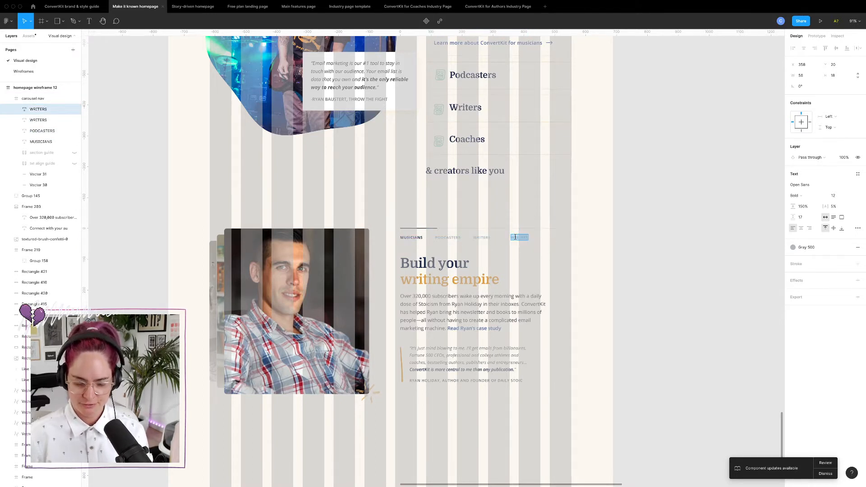
text(COACHES)
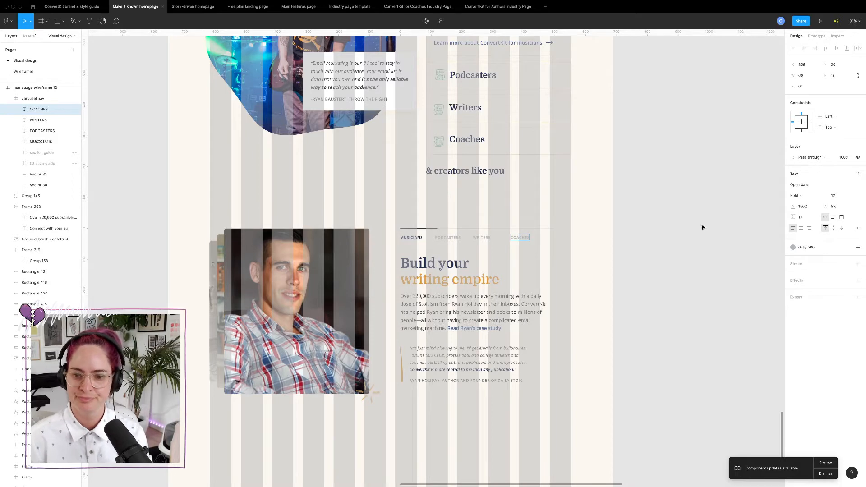
- Set the font size of all four carousel navigation labels to 14
click(654, 203)
scroll(654, 203, up, 4)
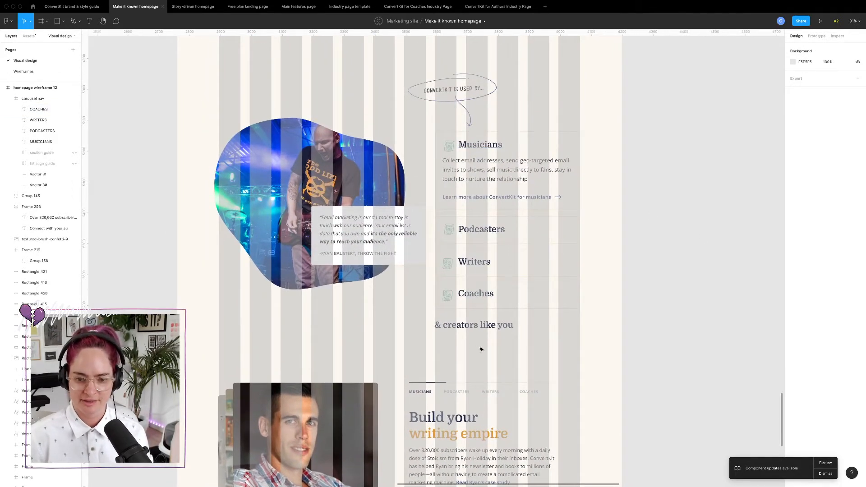
scroll(481, 350, down, 3)
click(483, 302)
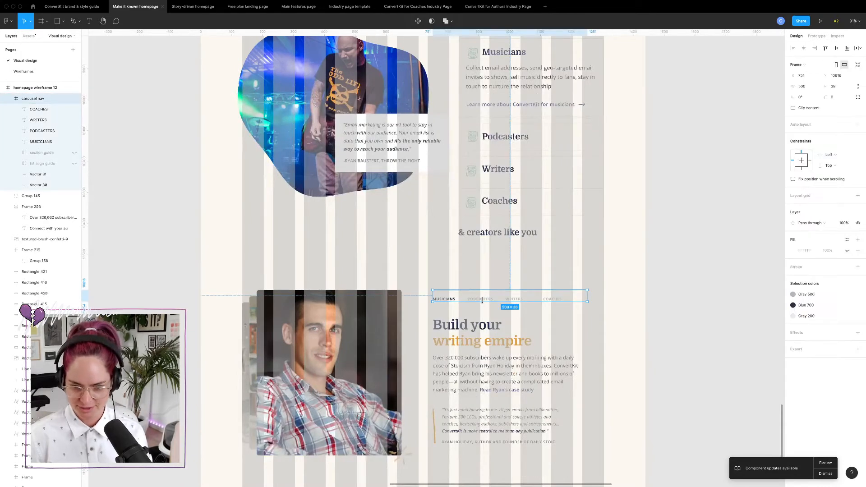
click(484, 301)
shift+click(517, 300)
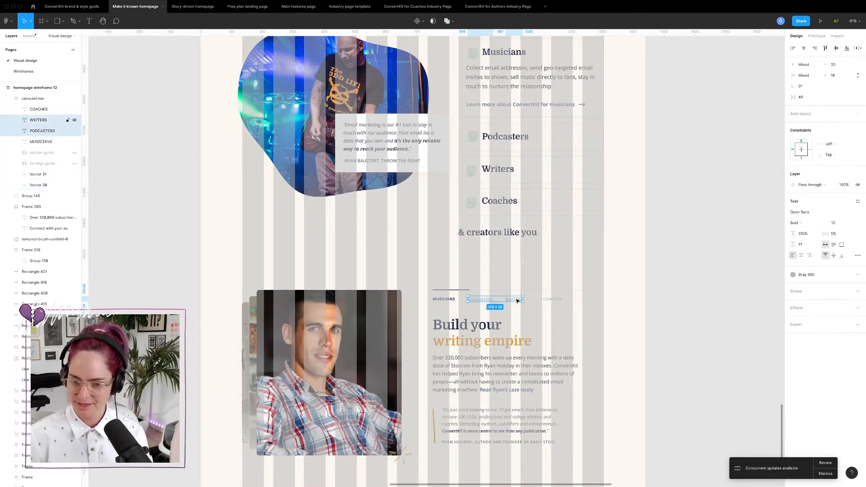
shift+click(546, 301)
shift+click(440, 299)
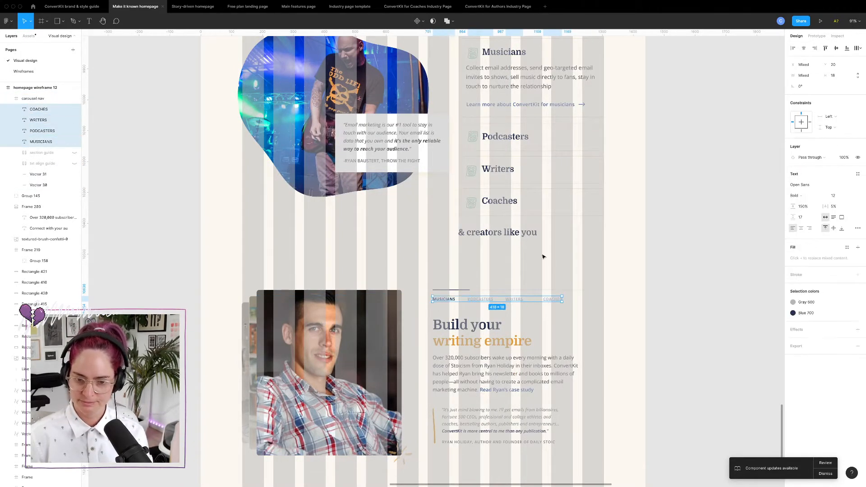
click(843, 196)
text(14)
key(Return)
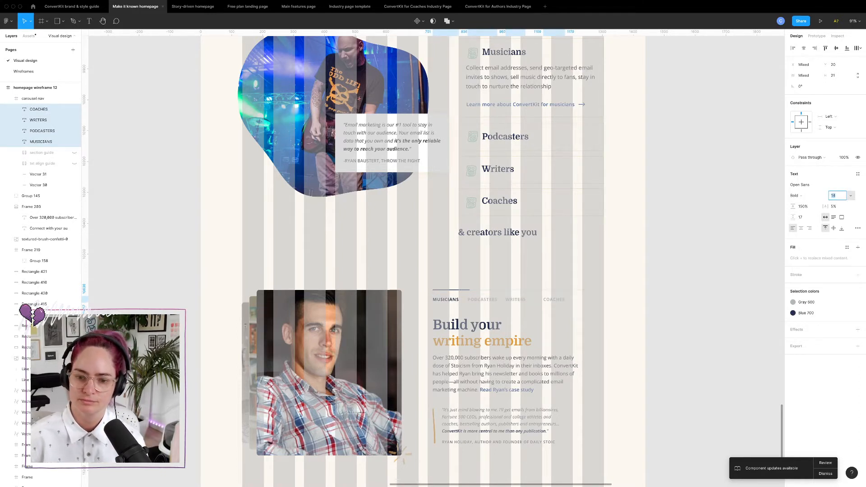
- Move the COACHES label farther right so it ends level with the right edge of the paragraph below
scroll(468, 302, up, 5)
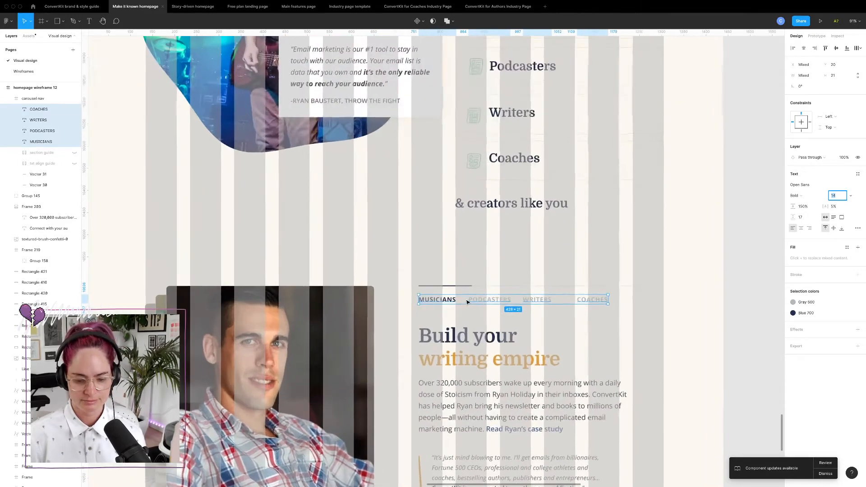
scroll(468, 302, down, 5)
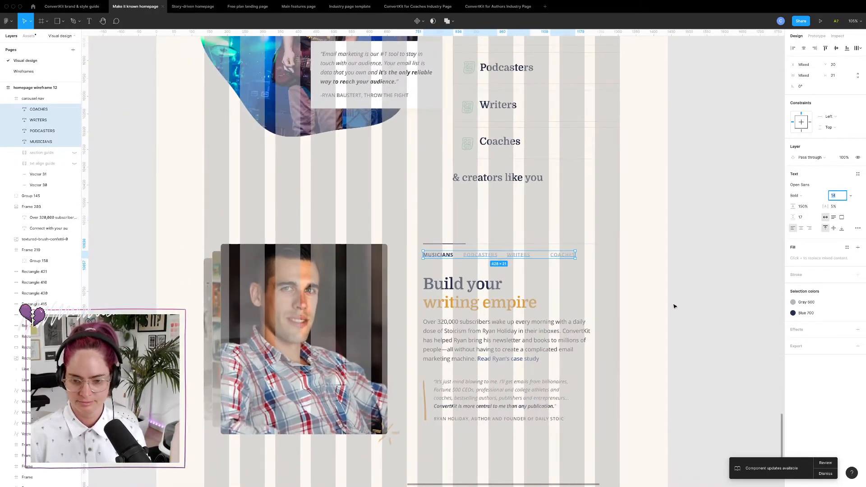
click(603, 266)
double_click(571, 257)
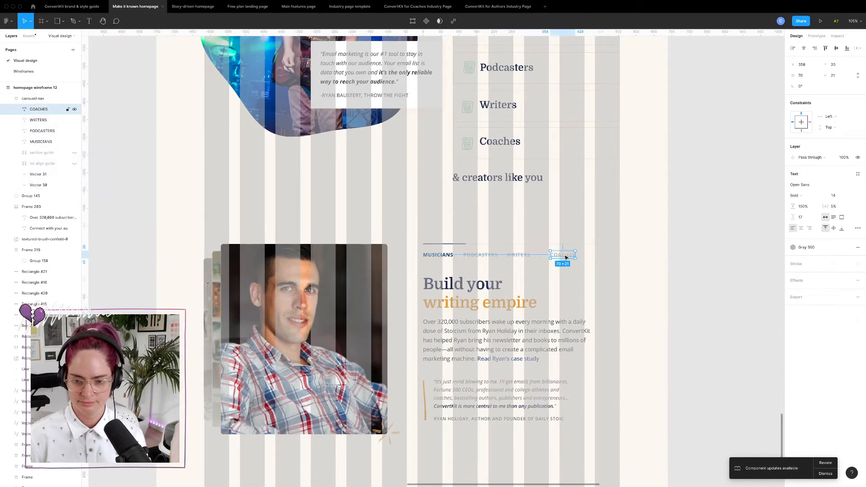
mouse_move(565, 258)
mouse_down()
mouse_move(590, 258)
mouse_move(582, 255)
mouse_up()
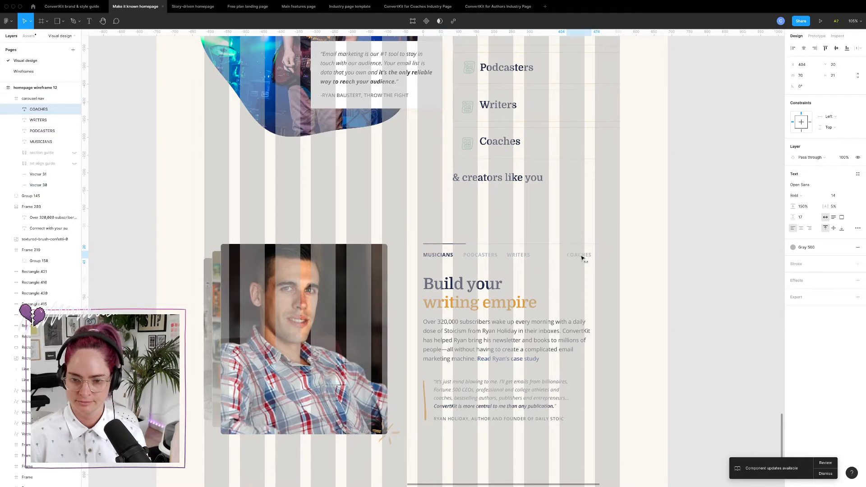
- Tidy up the MUSICIANS, PODCASTERS, WRITERS and COACHES labels so they are evenly spaced across the carousel navigation
shift+click(523, 255)
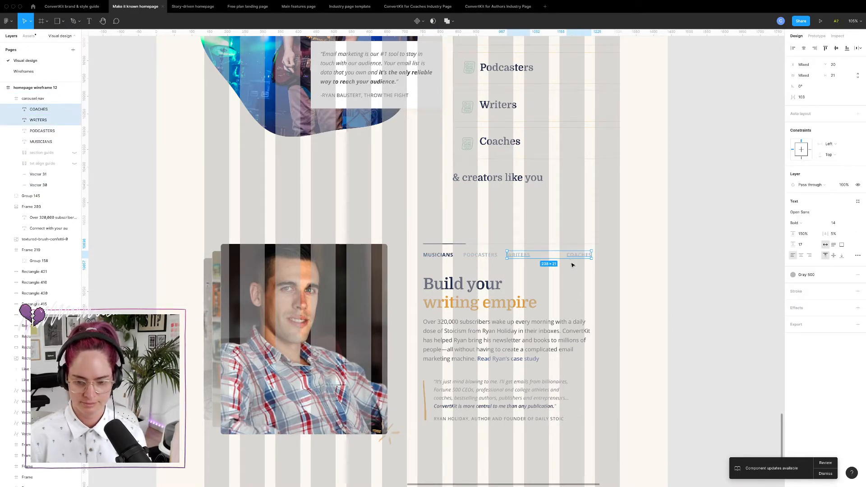
shift+click(485, 255)
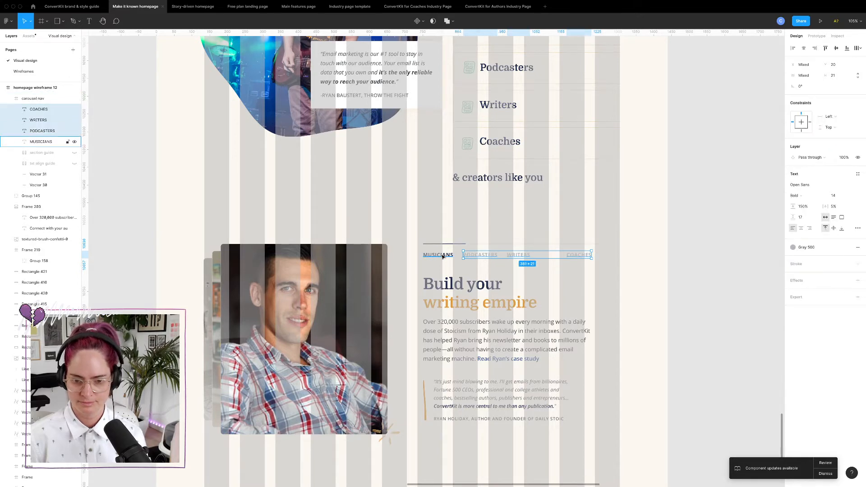
shift+click(437, 255)
click(859, 48)
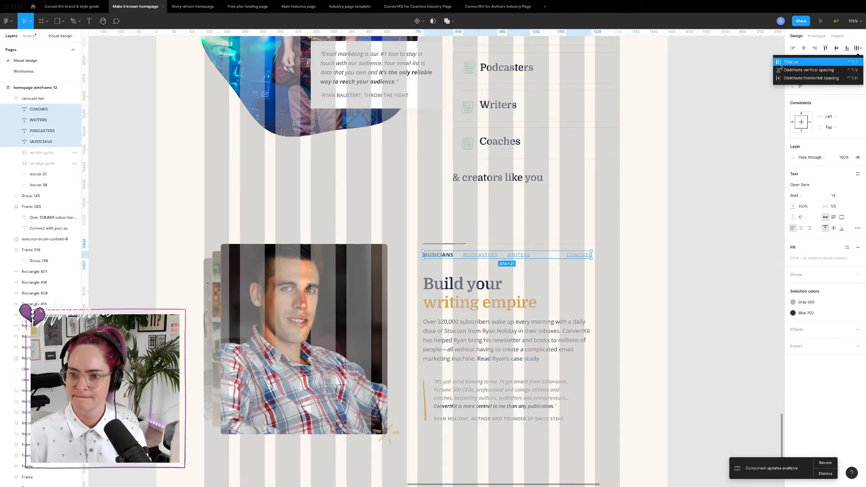
click(803, 65)
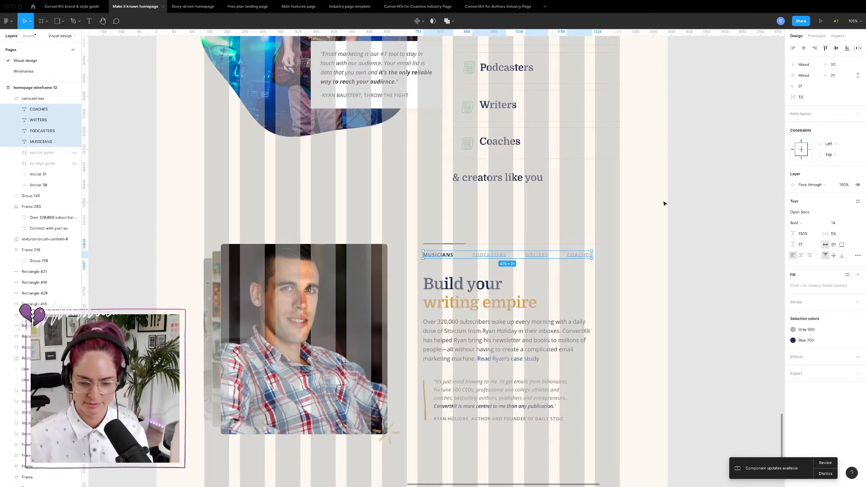
click(608, 265)
- Copy the image fill of the blob-shaped musician photo and paste it onto the image inside the carousel's front photo frame
scroll(605, 271, down, 3)
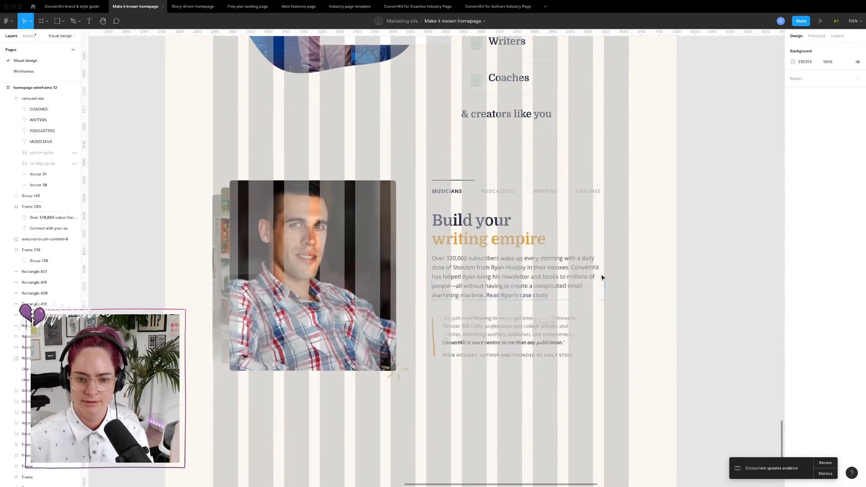
double_click(479, 226)
click(339, 244)
scroll(338, 226, up, 4)
click(343, 113)
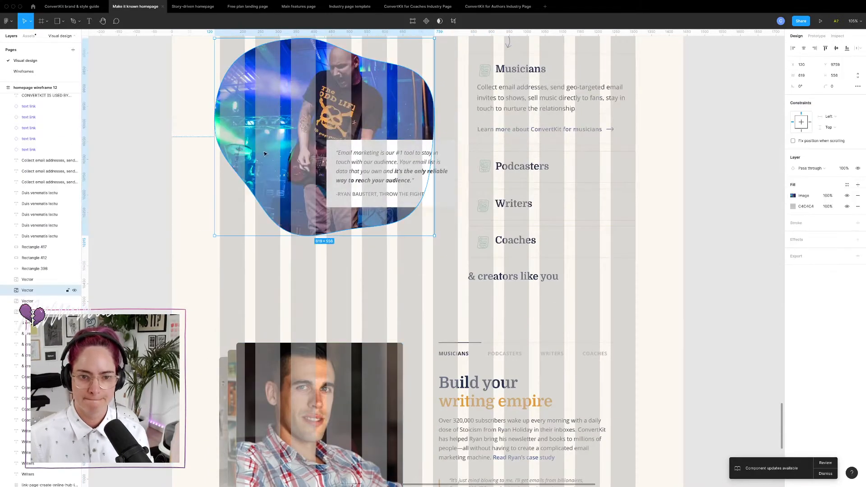
click(788, 196)
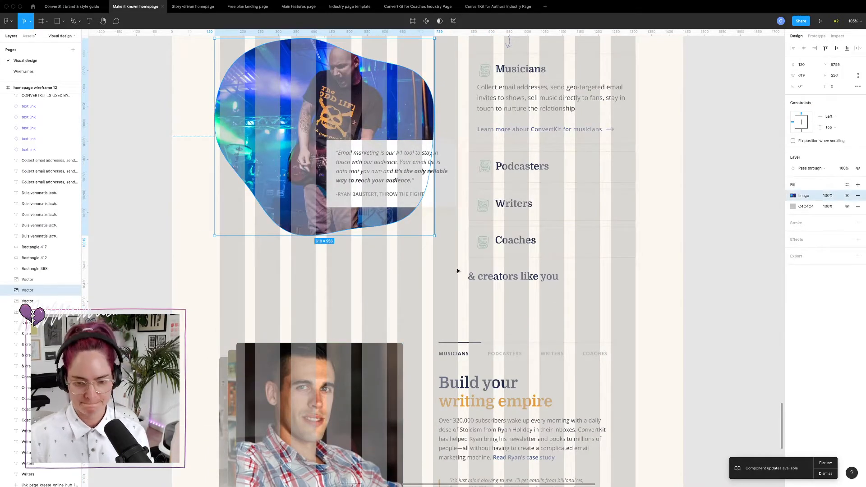
scroll(458, 271, down, 3)
click(373, 295)
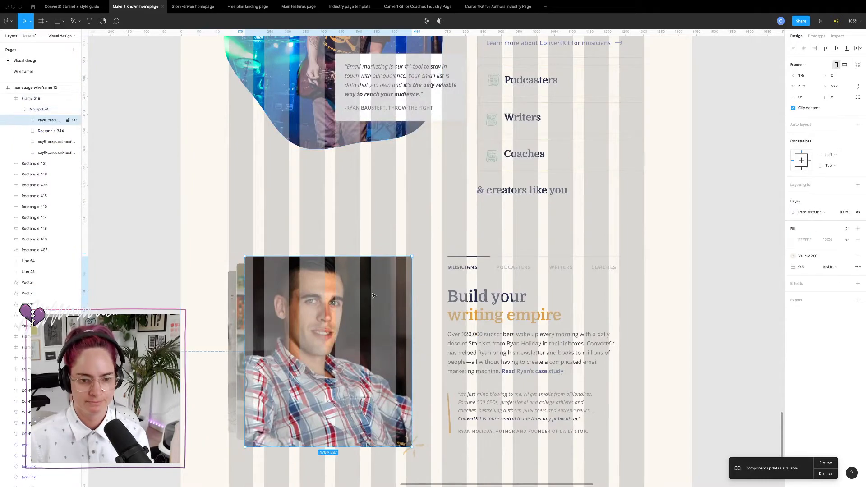
click(24, 121)
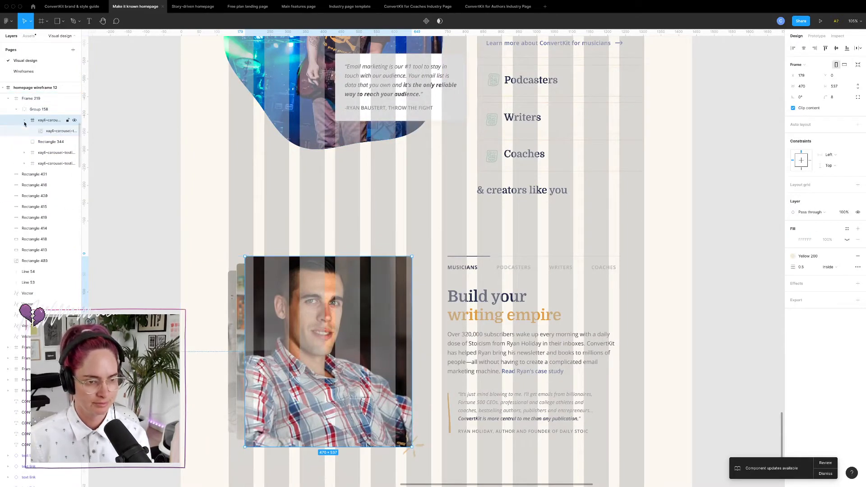
click(53, 133)
key(super+v)
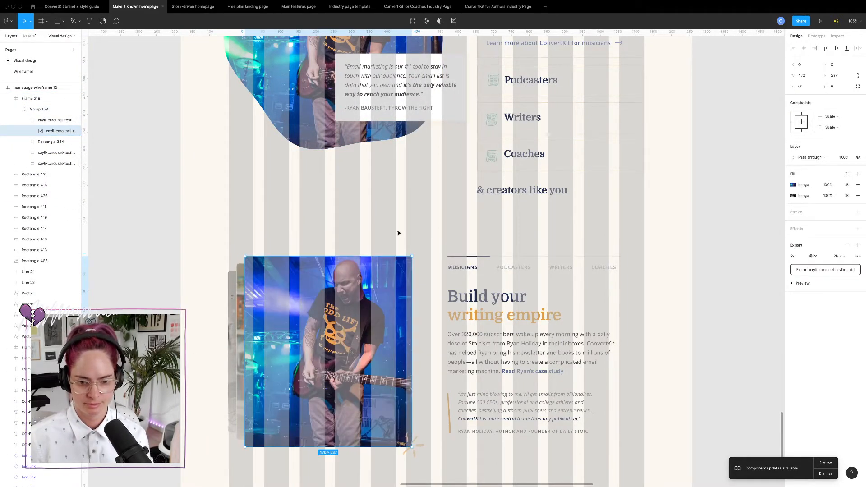
click(398, 233)
- Select the text block with the "Build your writing empire" heading and its paragraph beside the carousel photo
scroll(398, 233, down, 3)
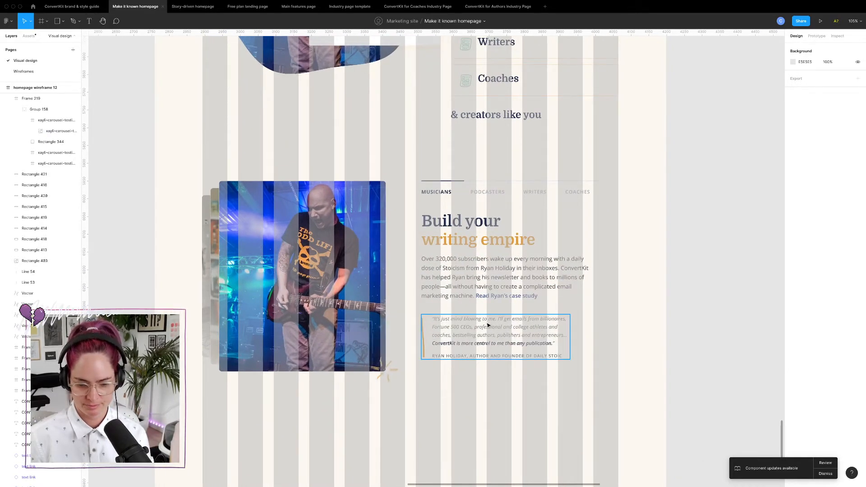
scroll(486, 240, up, 5)
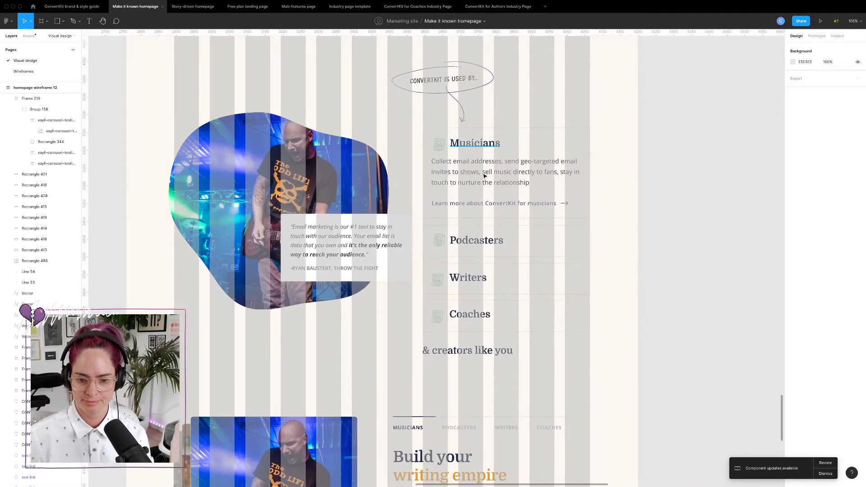
scroll(479, 293, down, 2)
click(449, 380)
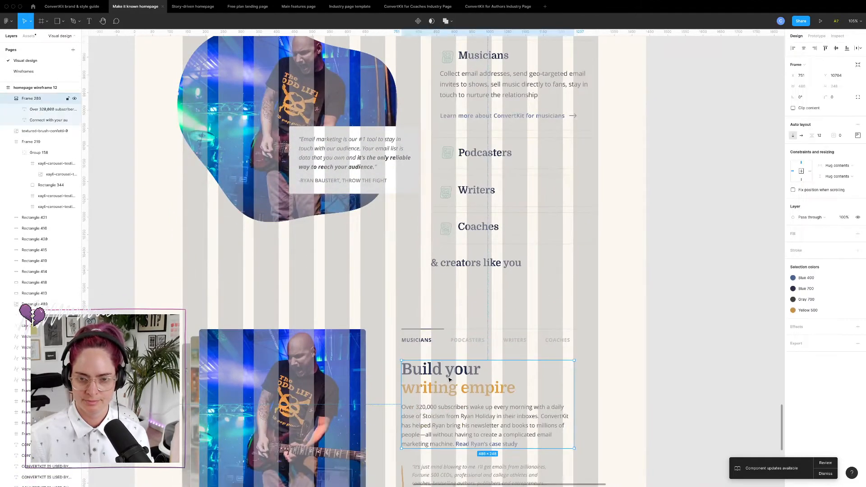
- Replace the carousel heading "Build your writing empire" with the headline from the industry page template, "Connect with your fans"
double_click(449, 377)
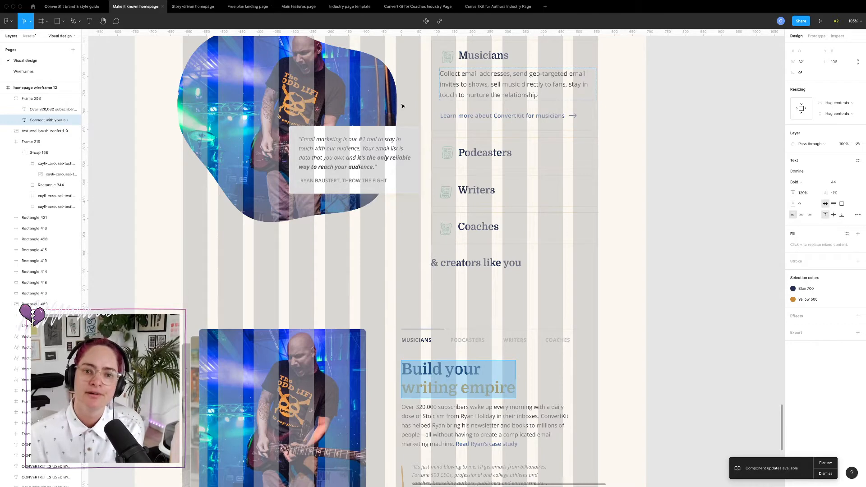
click(348, 7)
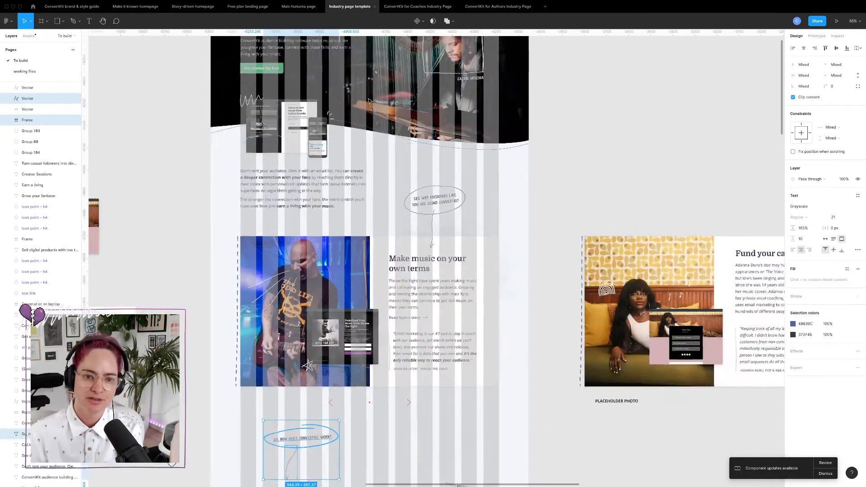
scroll(369, 101, up, 5)
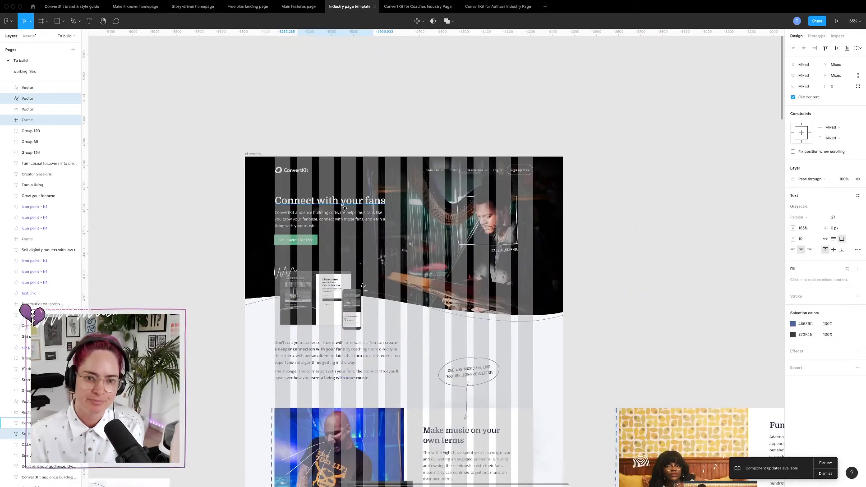
click(136, 7)
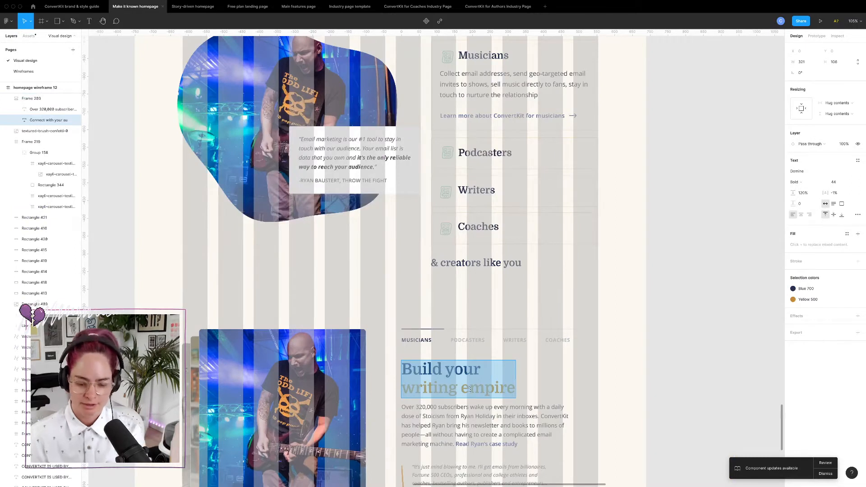
text(onnect w)
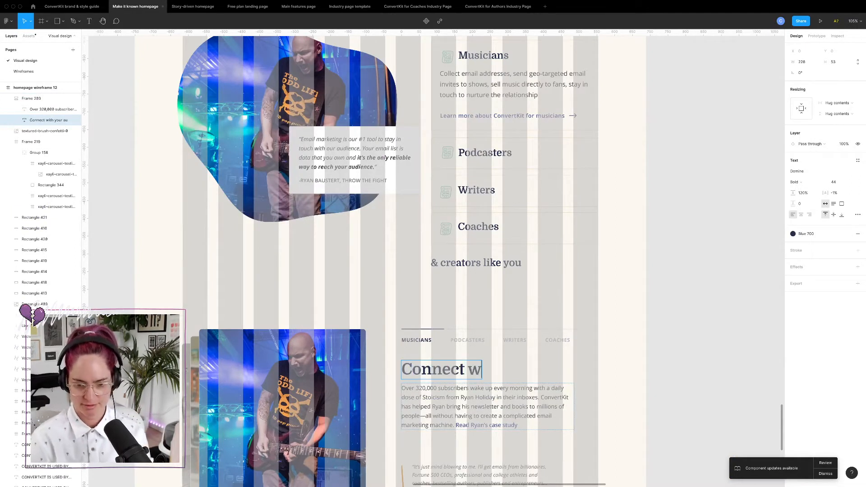
text(ith your fans)
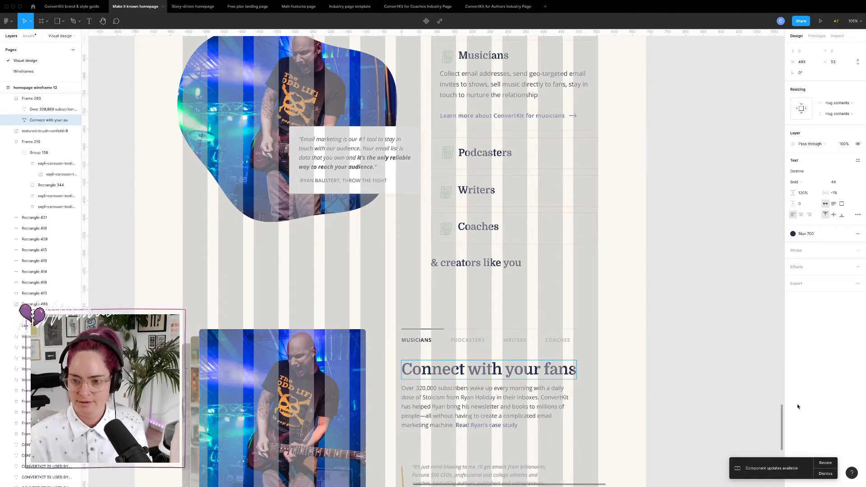
key(Escape)
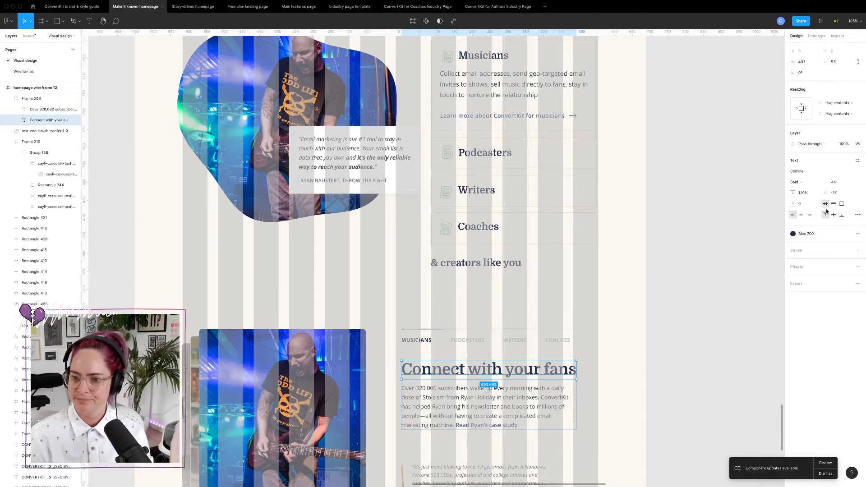
- Apply the H2 heading text style to the "Connect with your fans" heading
click(859, 160)
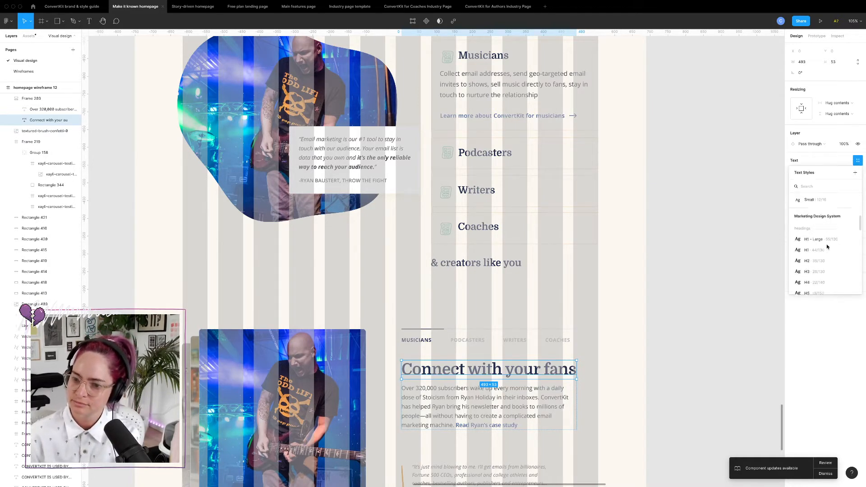
scroll(829, 247, down, 1)
click(809, 240)
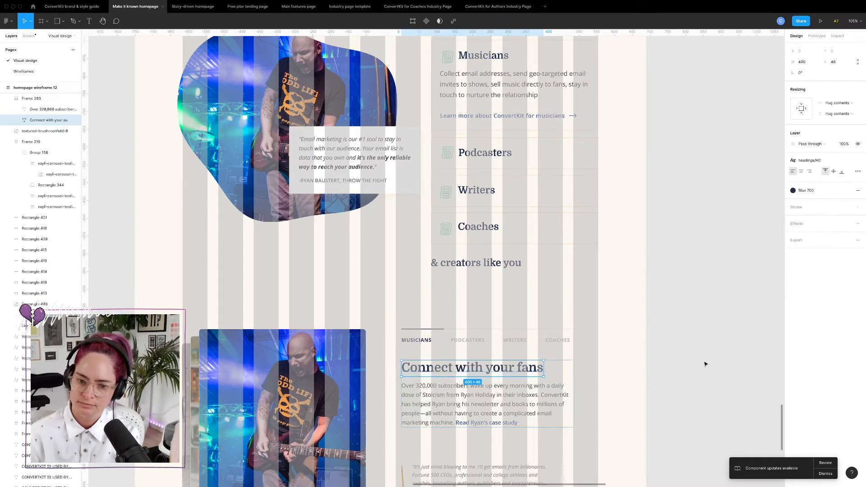
click(680, 395)
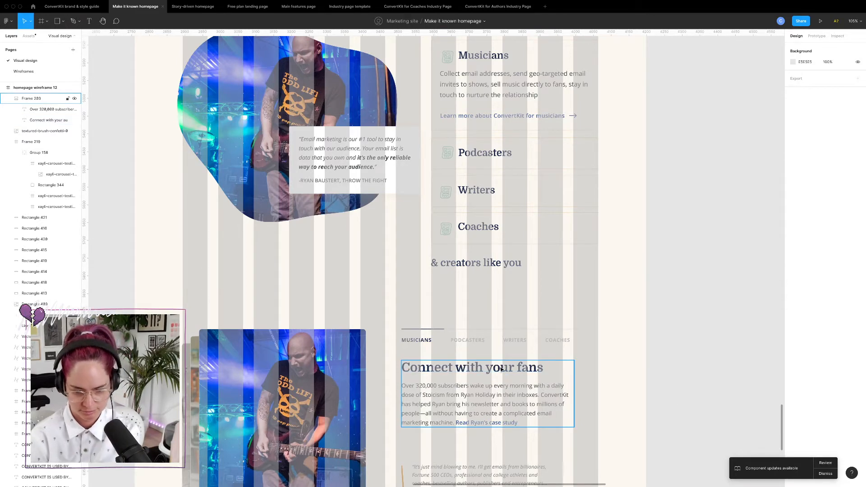
- Copy the Musicians description text from the "ConvertKit is used by..." section above
scroll(490, 352, down, 3)
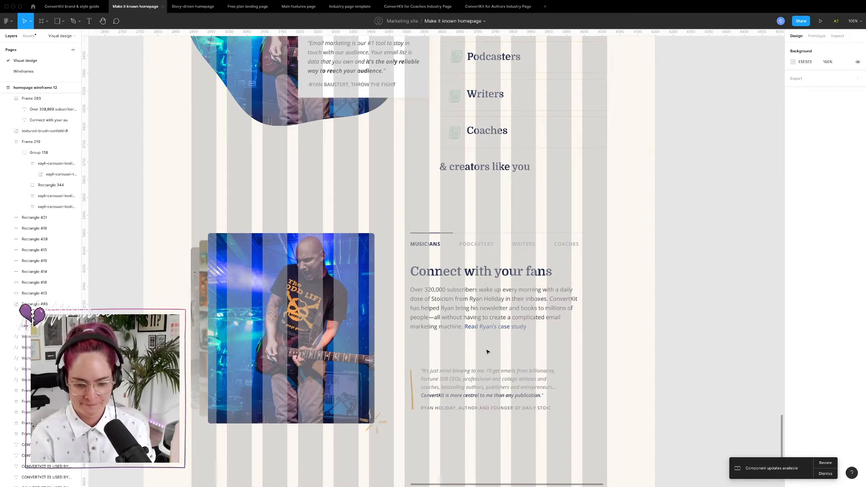
click(502, 324)
scroll(515, 271, up, 6)
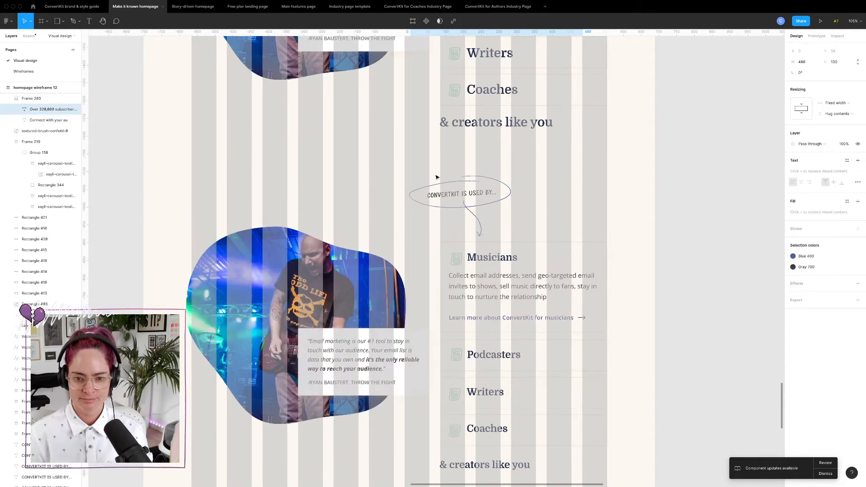
double_click(509, 295)
key(ctrl+c)
scroll(549, 344, down, 4)
double_click(497, 382)
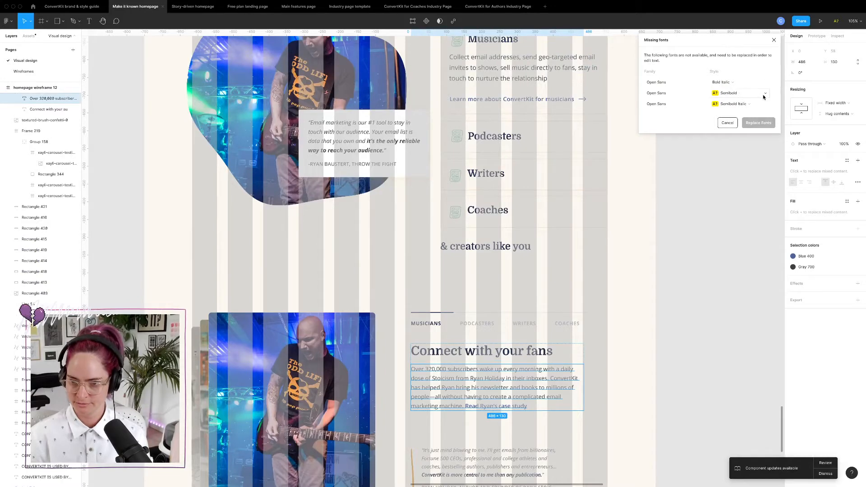
click(765, 93)
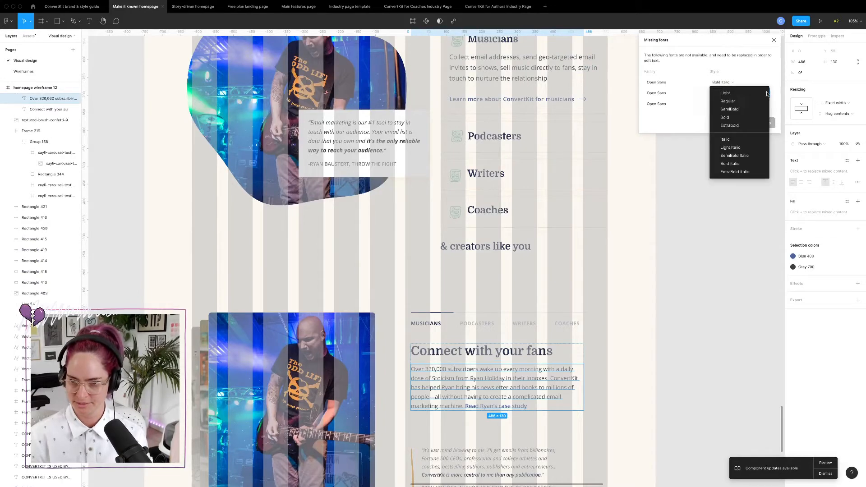
click(733, 110)
click(746, 108)
click(736, 121)
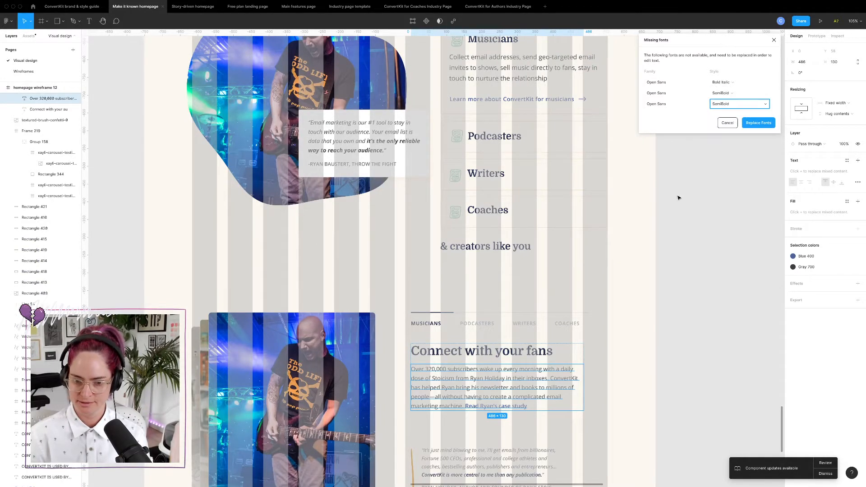
- Replace the missing Open Sans fonts in the carousel paragraph with the SemiBold and SemiBold Italic styles
double_click(514, 383)
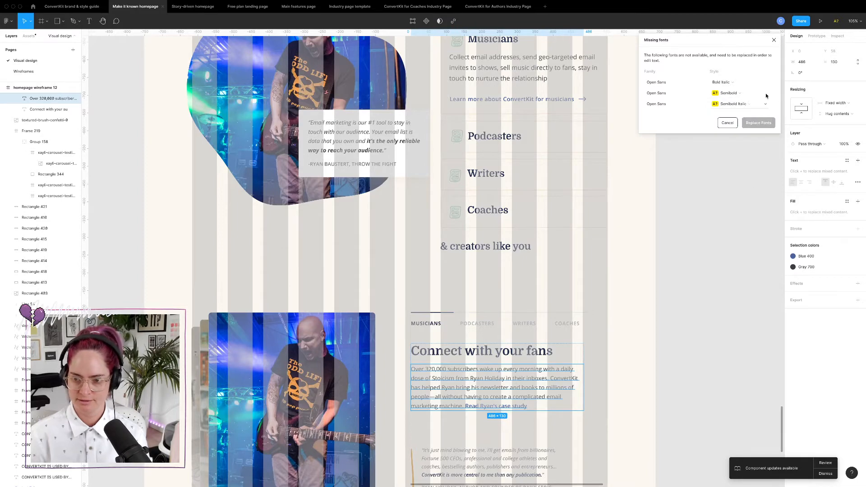
click(737, 92)
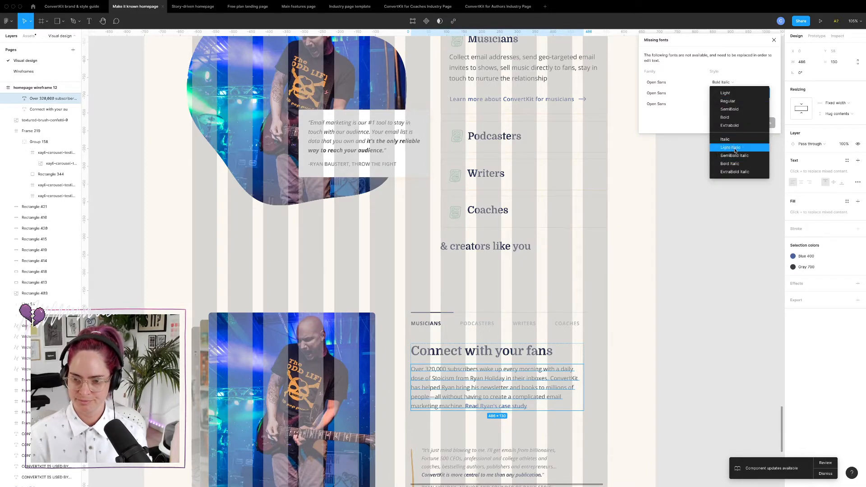
click(734, 110)
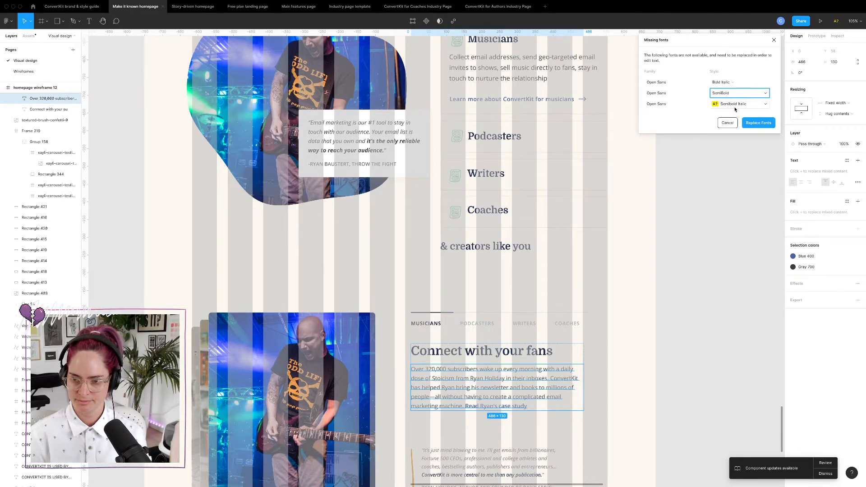
click(735, 106)
click(739, 172)
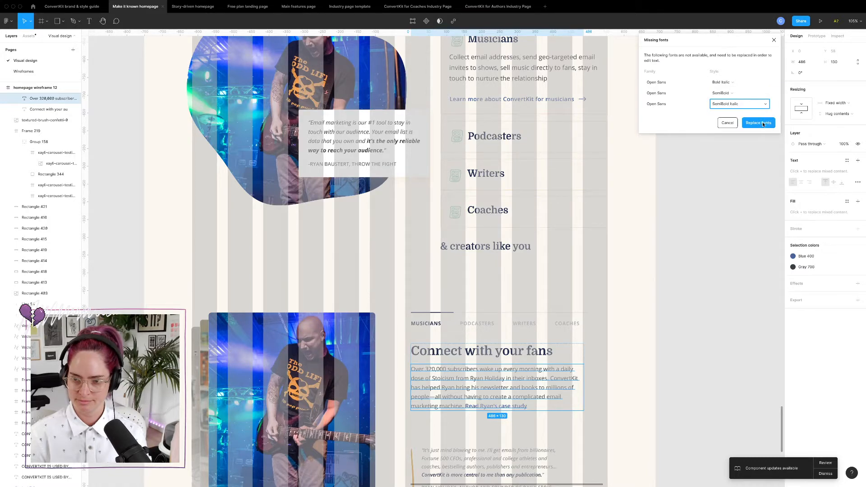
click(759, 123)
- Replace the whole carousel paragraph with the copied Musicians description
double_click(474, 385)
key(ctrl+a)
key(ctrl+v)
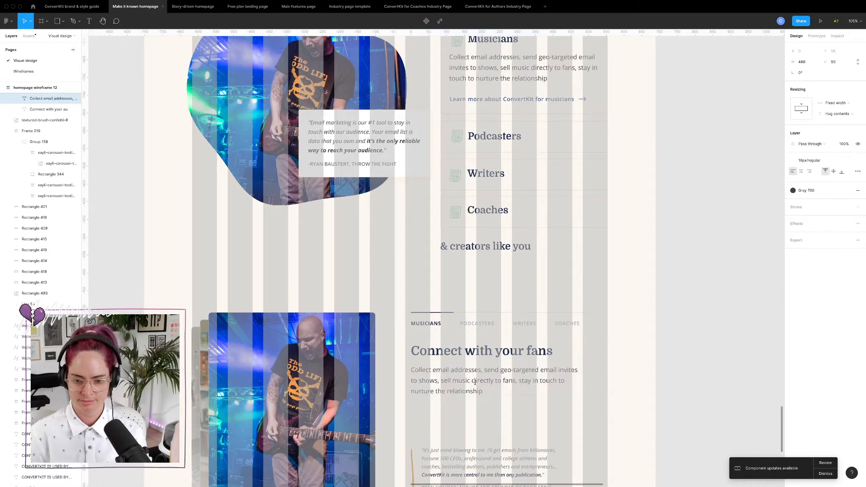
key(Escape)
click(672, 370)
- Duplicate the "Email marketing is our #1 tool" testimonial text into the carousel section below the description
scroll(671, 368, down, 4)
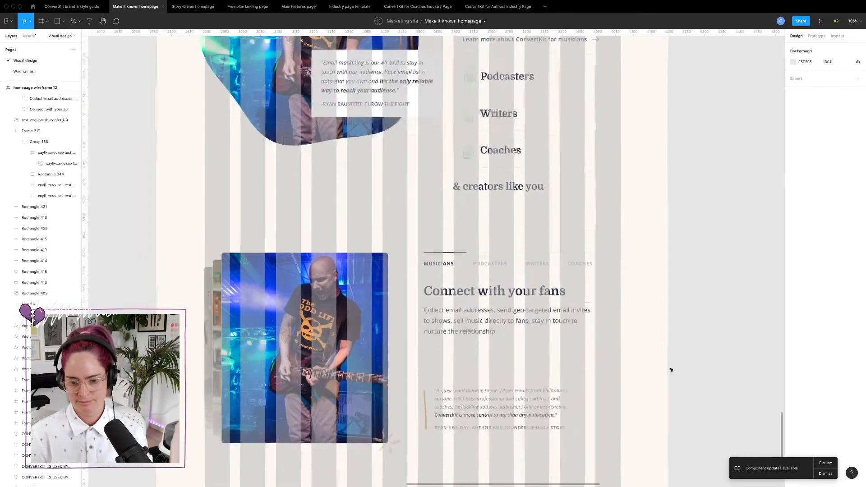
scroll(621, 346, up, 10)
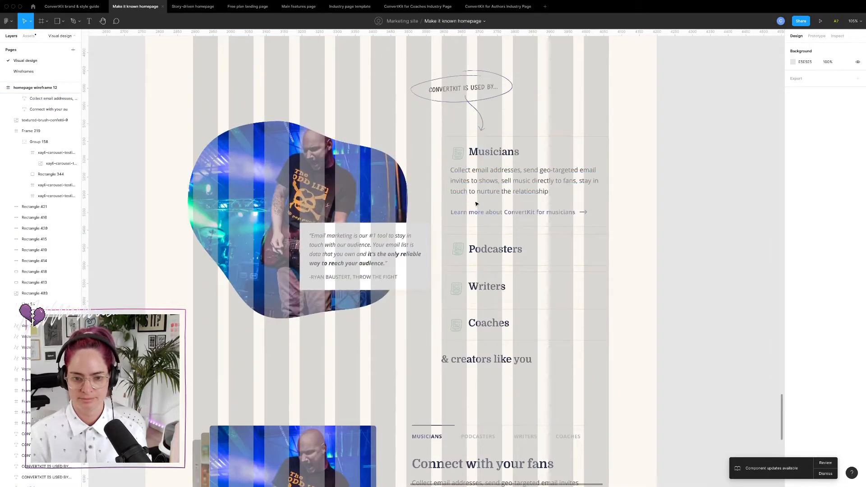
click(347, 255)
scroll(346, 256, down, 6)
drag(339, 131, 463, 418)
scroll(463, 418, down, 5)
- Move the yellow brush stroke vector out of the old testimonial group into homepage wireframe 12, and delete that group
click(414, 373)
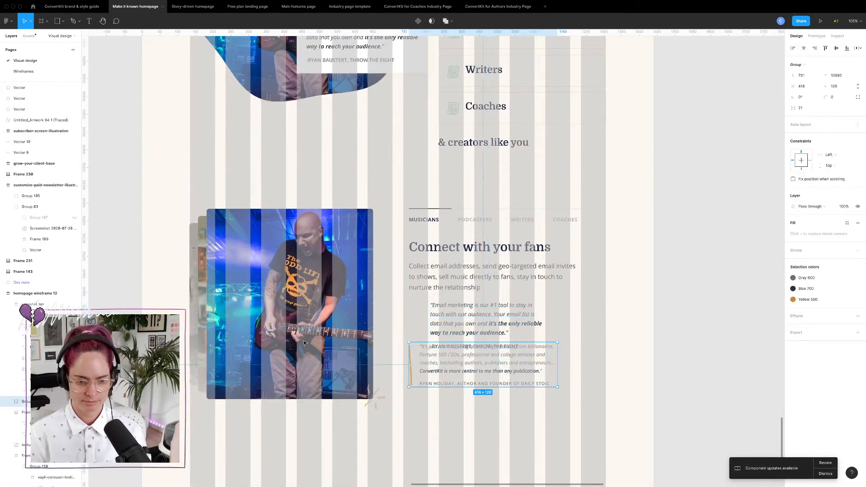
click(7, 402)
click(23, 412)
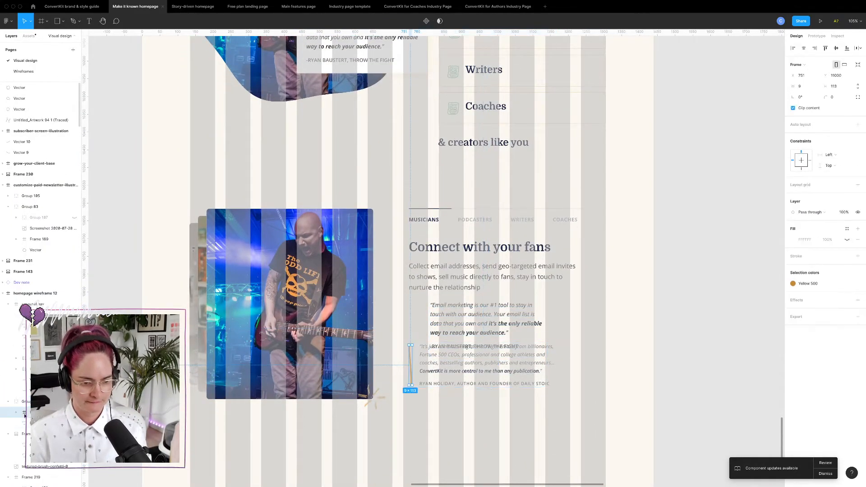
click(14, 423)
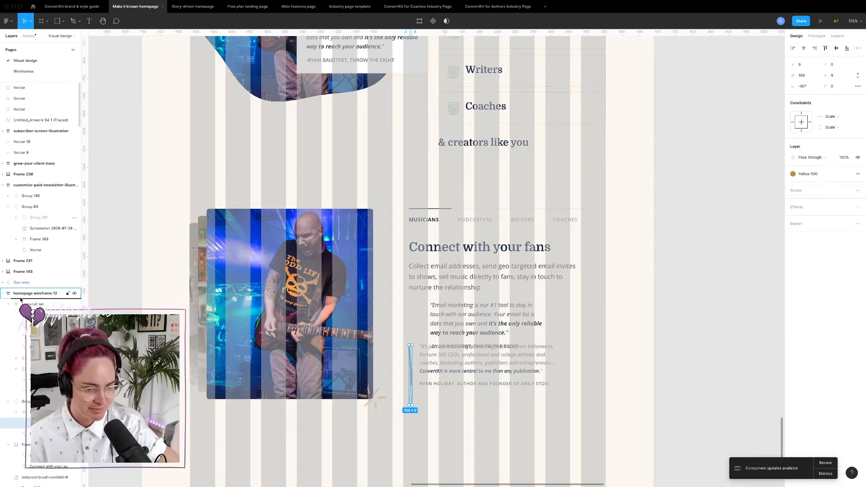
click(484, 371)
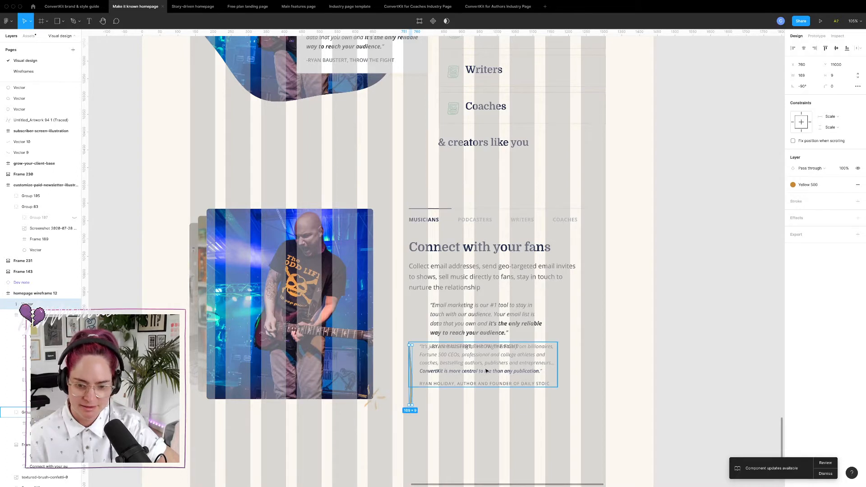
key(BackSpace)
- Position the duplicated quote below the description and move the yellow brush stroke up beside it
click(467, 325)
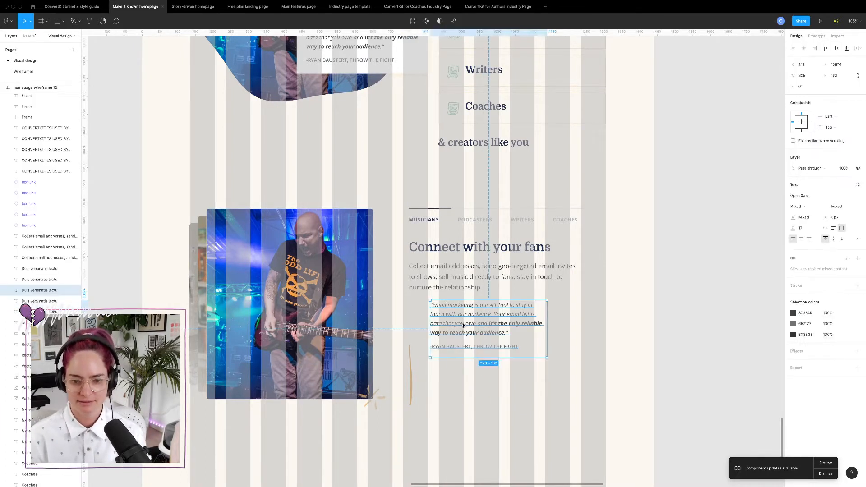
drag(464, 324, 450, 340)
drag(409, 374, 412, 330)
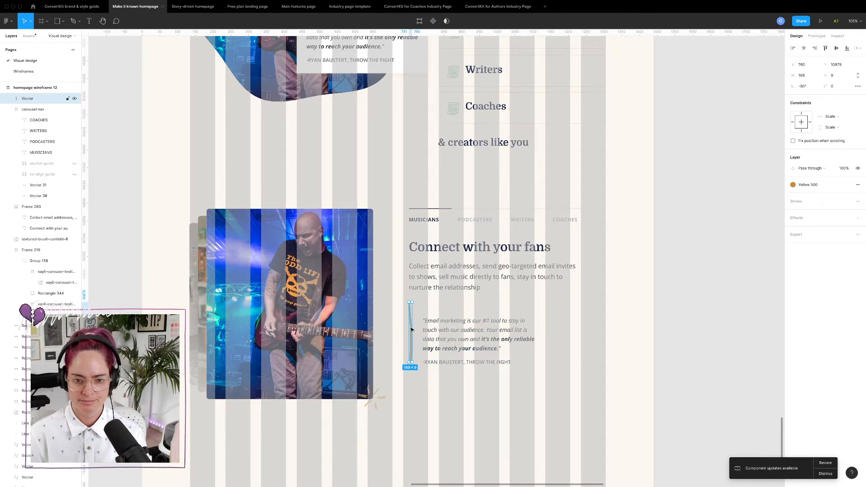
- Shift the carousel navigation and the heading and description frame left together to X 735
click(426, 216)
shift+click(430, 251)
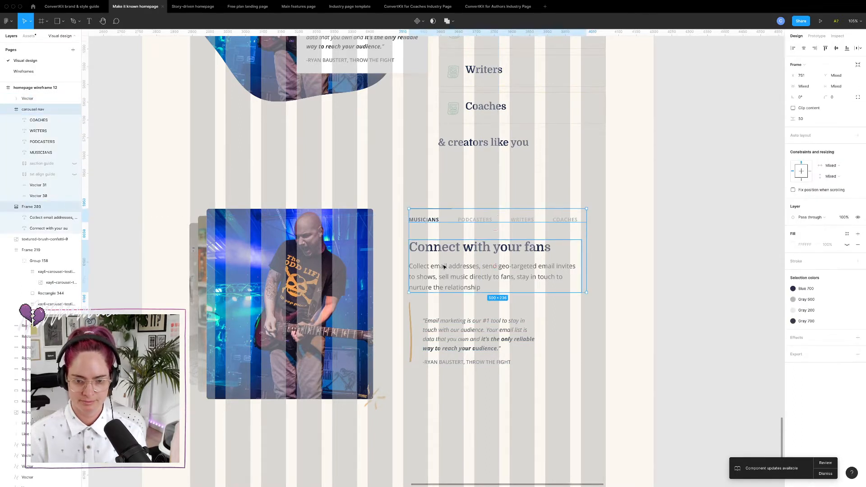
drag(442, 265, 440, 266)
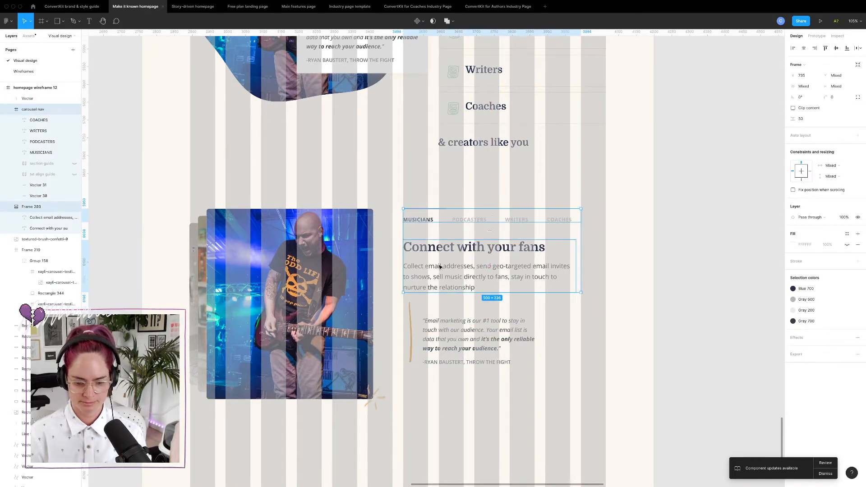
click(719, 302)
- Shift the stroke and quote left in line with the description, and resize the quote box to about 543 by 119
drag(412, 331, 456, 322)
click(457, 342)
drag(530, 329, 606, 339)
drag(490, 357, 490, 341)
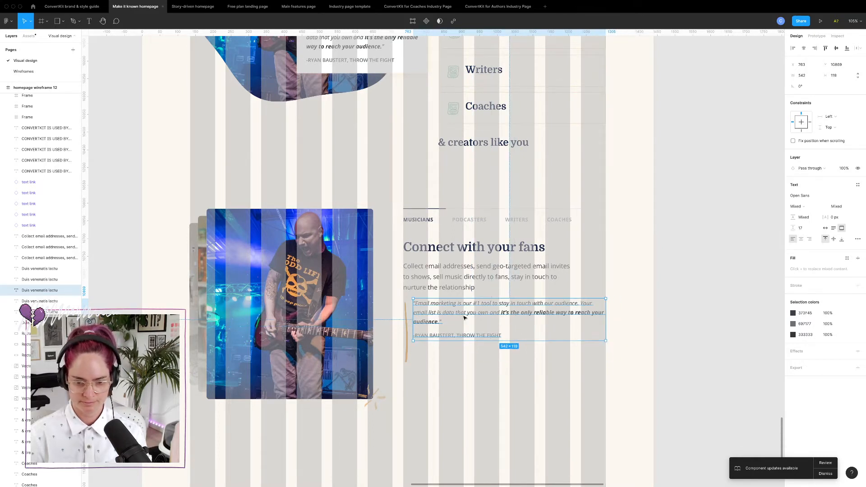
drag(440, 305, 439, 309)
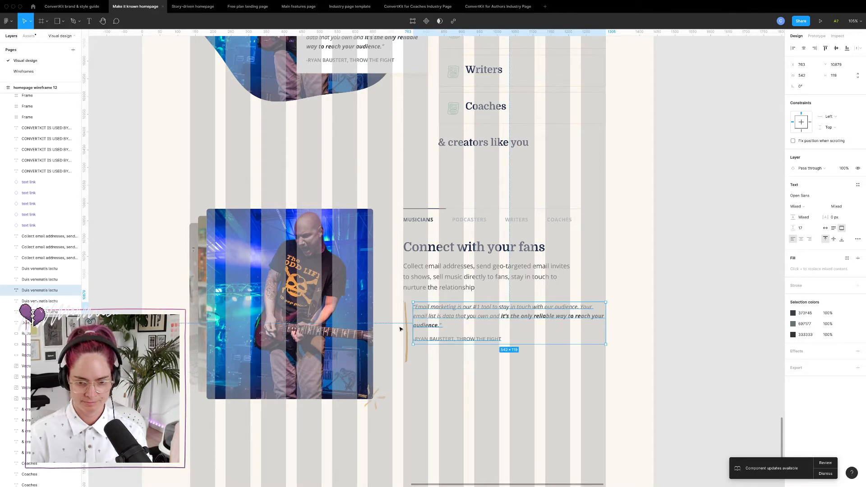
- Shorten the yellow brush stroke to about 119 long to match the height of the quote
click(407, 354)
drag(406, 362, 406, 345)
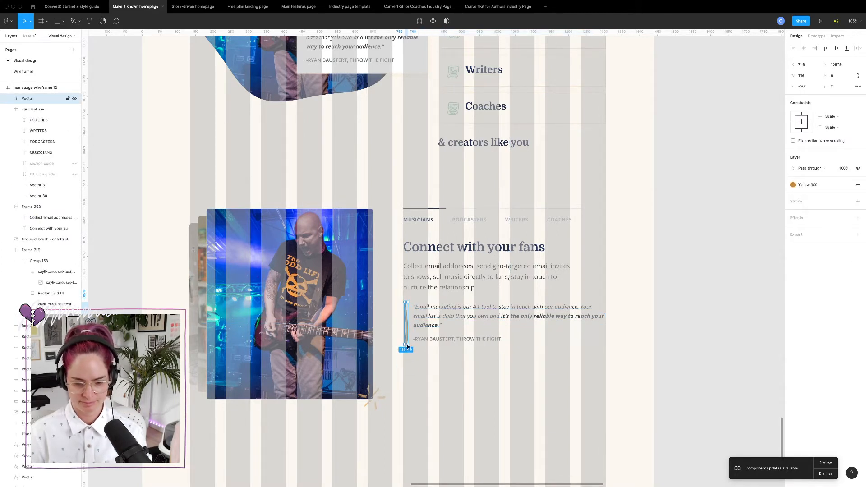
click(673, 328)
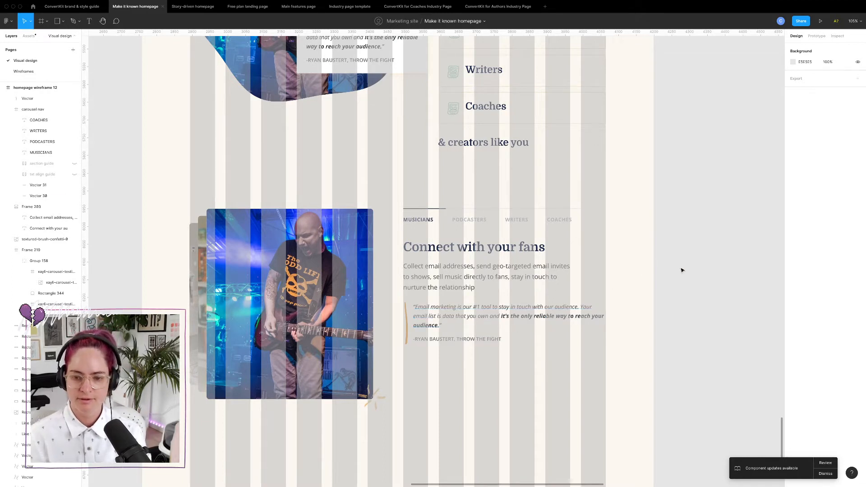
- Widen the frame holding the carousel heading and description to 570
click(498, 271)
double_click(501, 271)
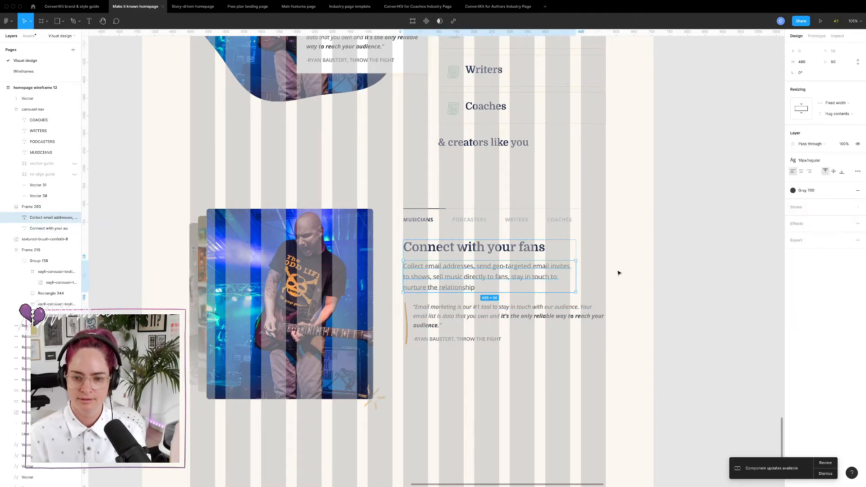
click(34, 207)
drag(578, 269, 607, 274)
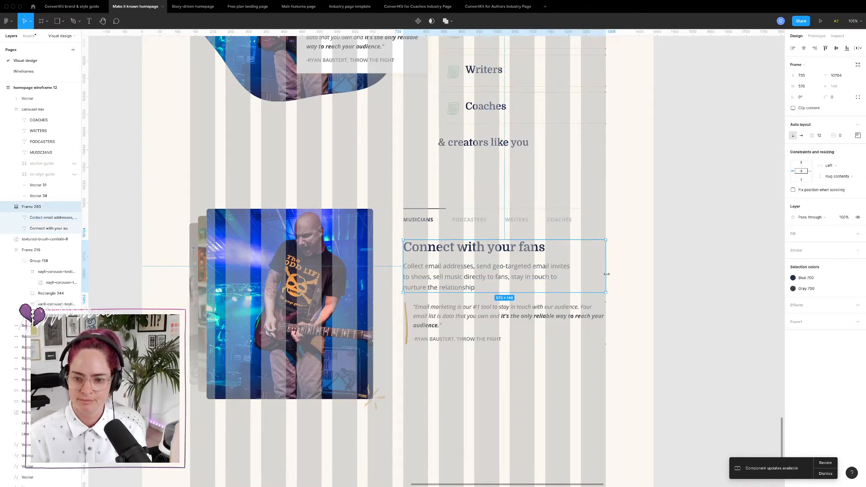
click(695, 292)
- Move the quote and its yellow brush stroke down together to Y 10889 and hide the layout grids
click(431, 316)
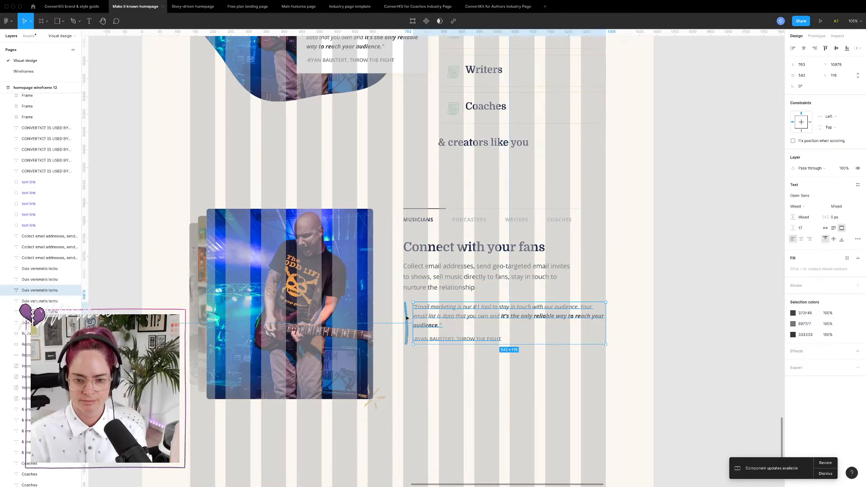
shift+click(406, 318)
key(shift+Down)
key(shift+Down)
key(shift+Up)
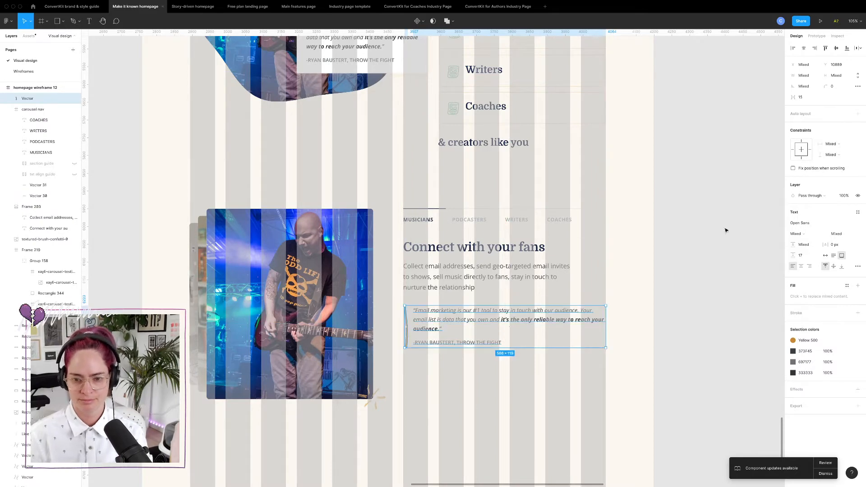
click(727, 231)
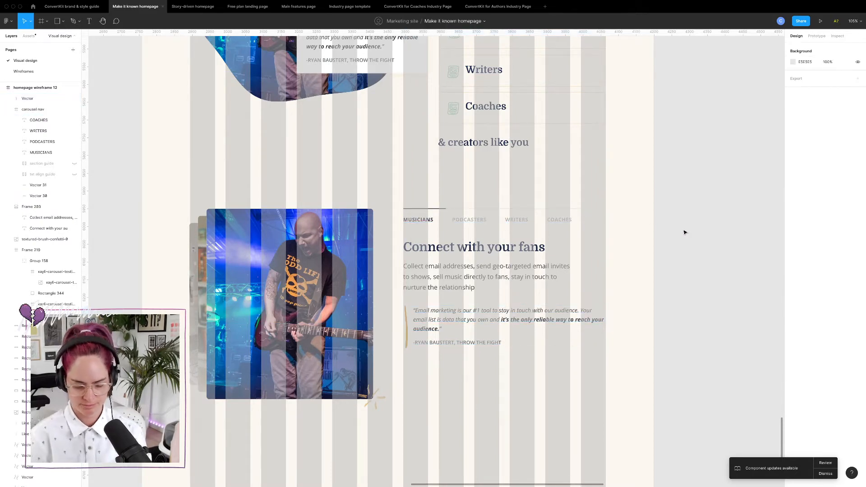
key(ctrl+g)
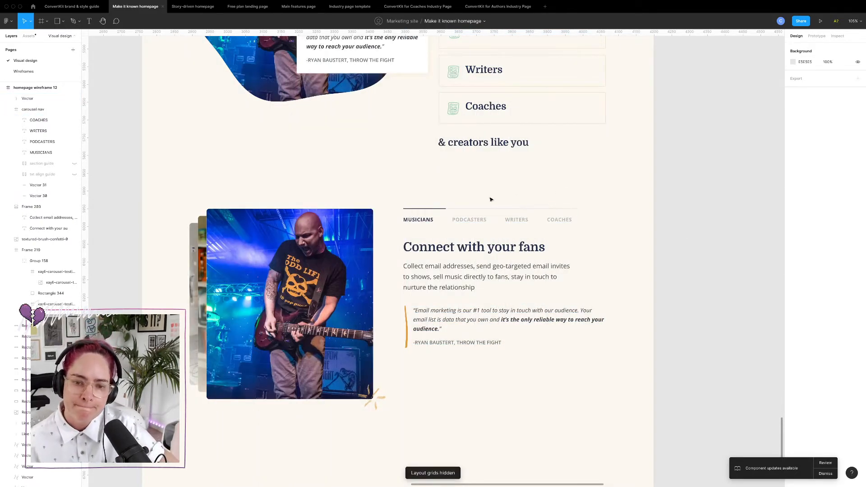
click(425, 219)
double_click(424, 221)
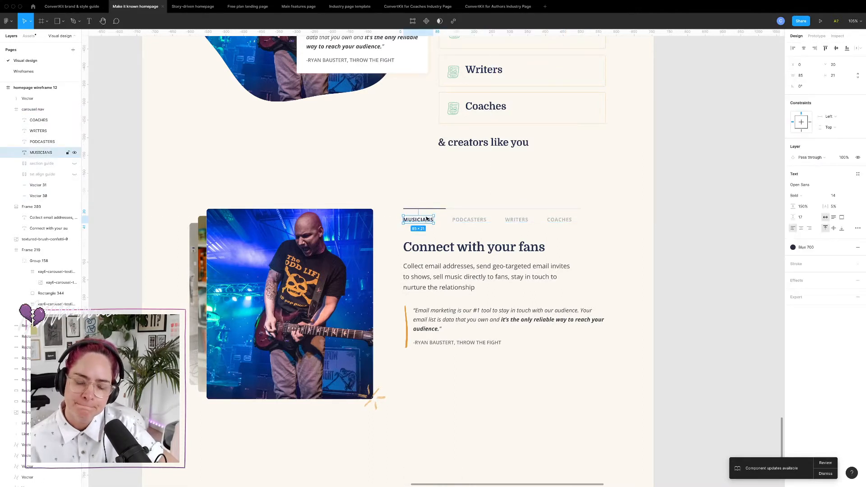
click(447, 194)
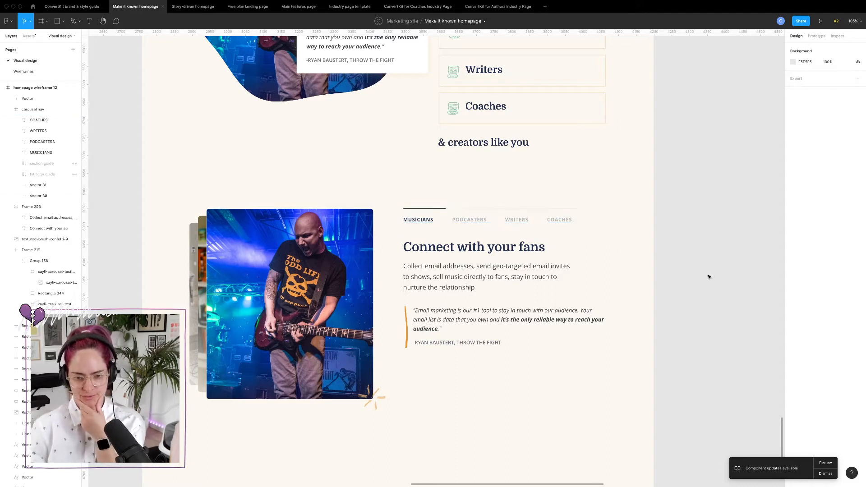
- Move the carousel navigation, heading and description, quote and brush stroke down together to centre them vertically beside the musician photo
click(412, 213)
shift+click(425, 256)
shift+click(446, 323)
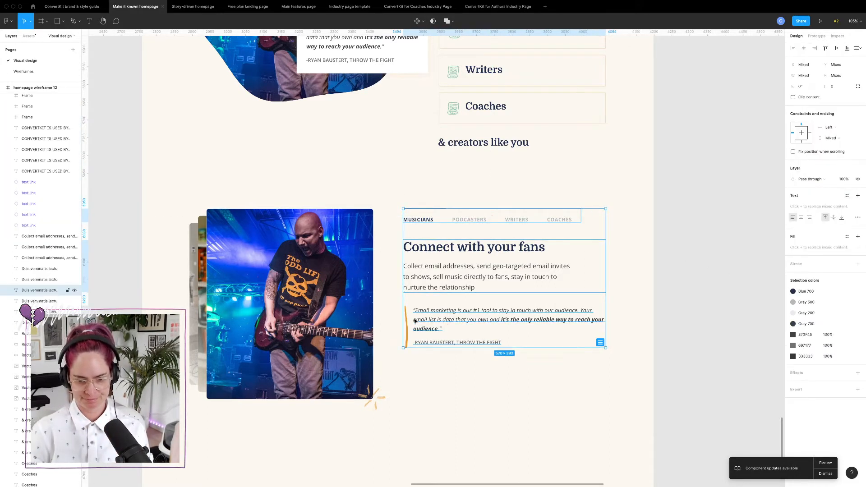
shift+click(406, 321)
drag(438, 317, 436, 340)
click(689, 246)
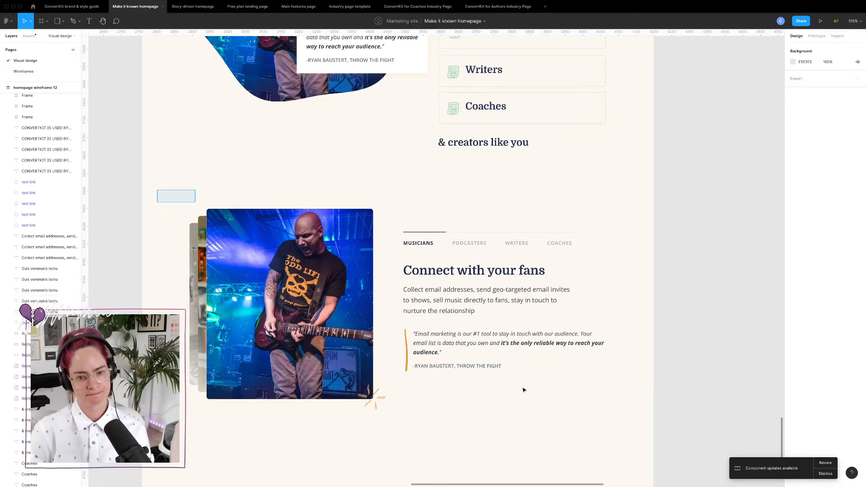
- Move the entire carousel, including photo stack, navigation and text, down the page to add space above it
drag(524, 390, 649, 436)
drag(458, 282, 456, 330)
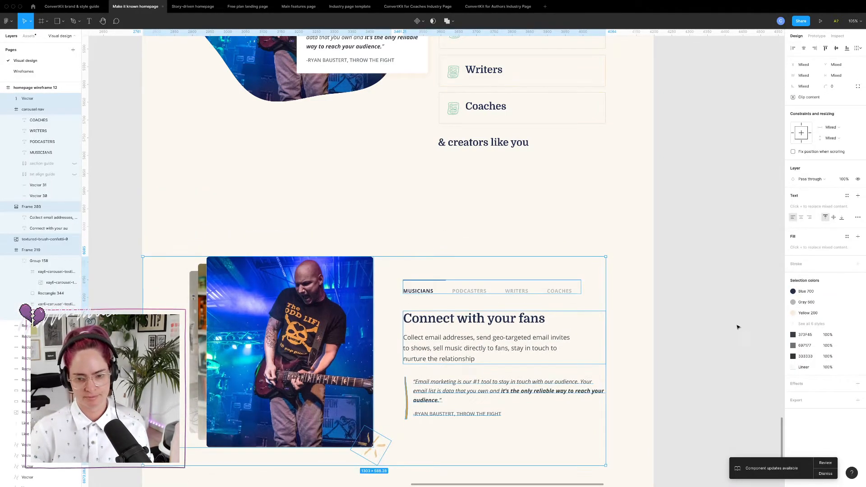
click(567, 216)
- Duplicate the circled "CONVERTKIT IS USED BY..." label with its arrow from the section above and place the copy above the carousel
scroll(567, 217, down, 5)
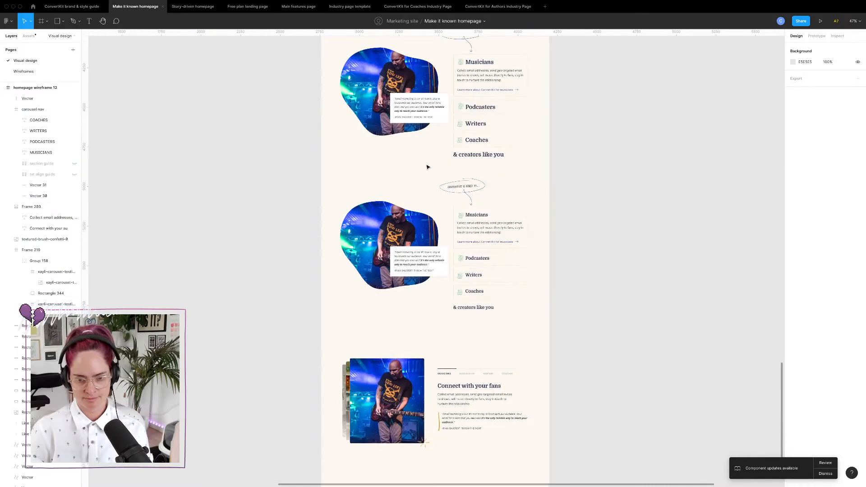
drag(429, 164, 452, 347)
shift+click(417, 217)
scroll(452, 347, down, 2)
scroll(452, 347, down, 3)
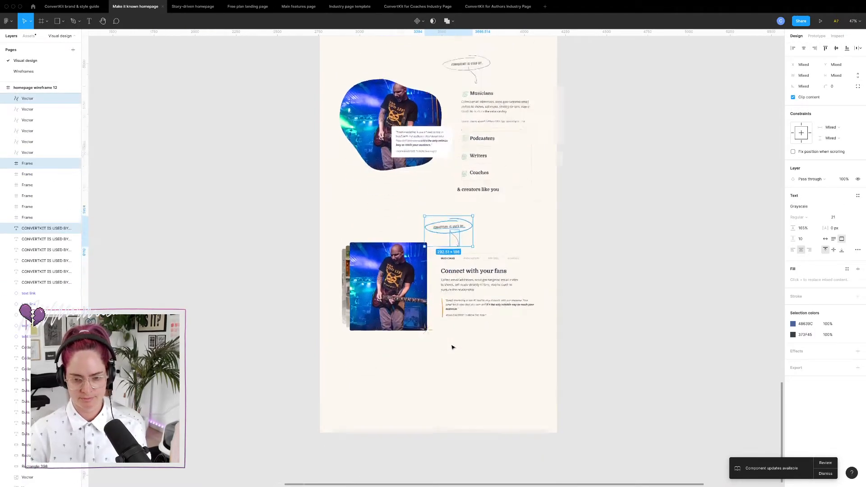
- Move the carousel and circled label down together, and shift the label with its arrow left and slightly up, toward the photo
scroll(452, 347, up, 4)
drag(256, 128, 498, 243)
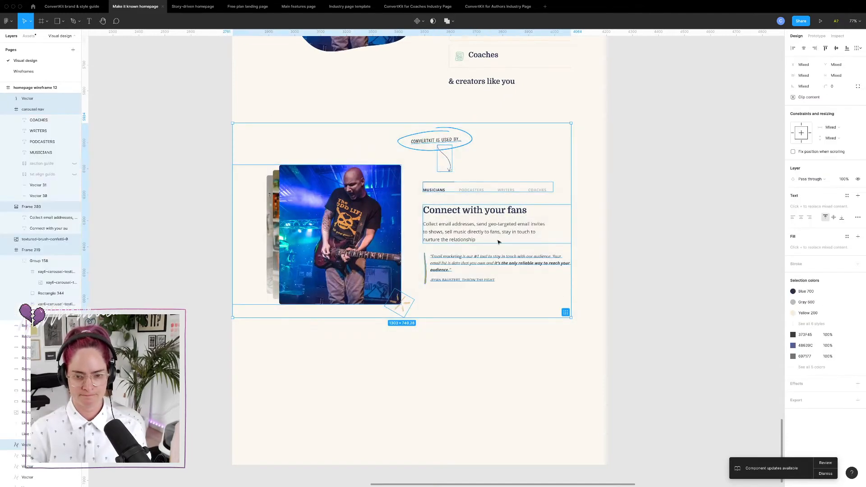
drag(449, 220, 451, 276)
click(663, 257)
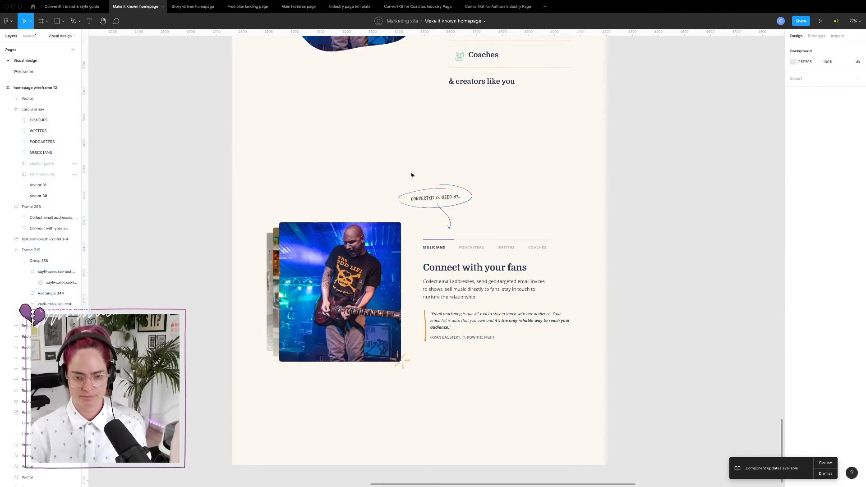
drag(419, 175, 428, 202)
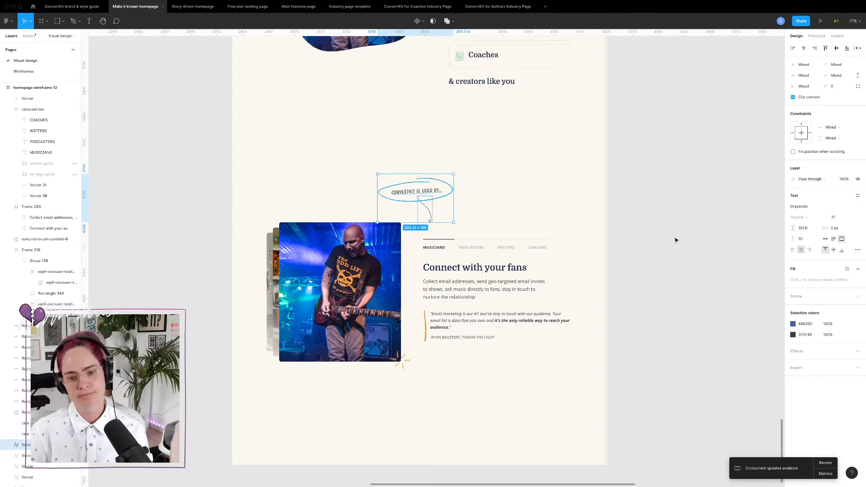
click(674, 239)
- Examine the revised carousel layout and the circled label's placement up close
scroll(518, 203, up, 5)
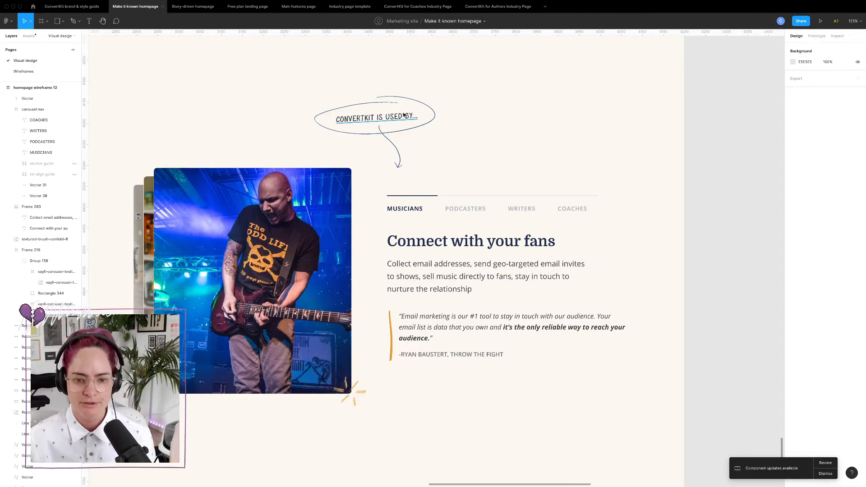
scroll(442, 201, down, 2)
scroll(443, 201, left, 2)
click(562, 215)
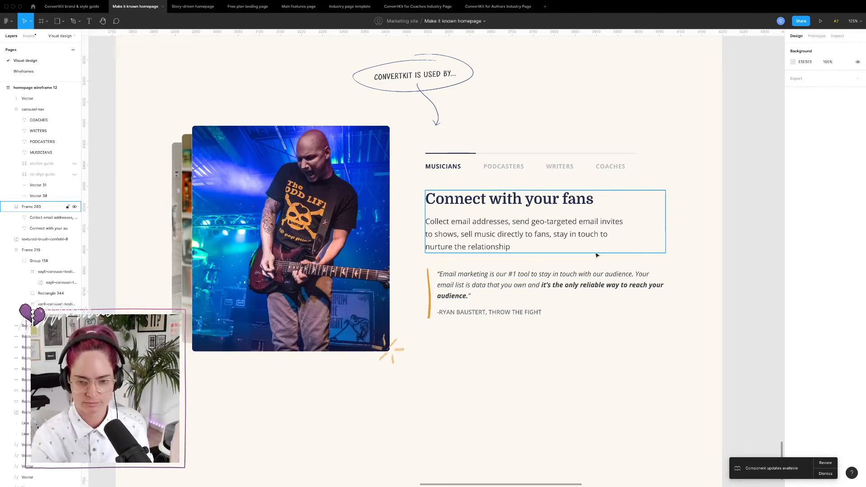
scroll(663, 127, up, 3)
scroll(662, 128, left, 1)
scroll(662, 127, down, 1)
scroll(663, 127, right, 1)
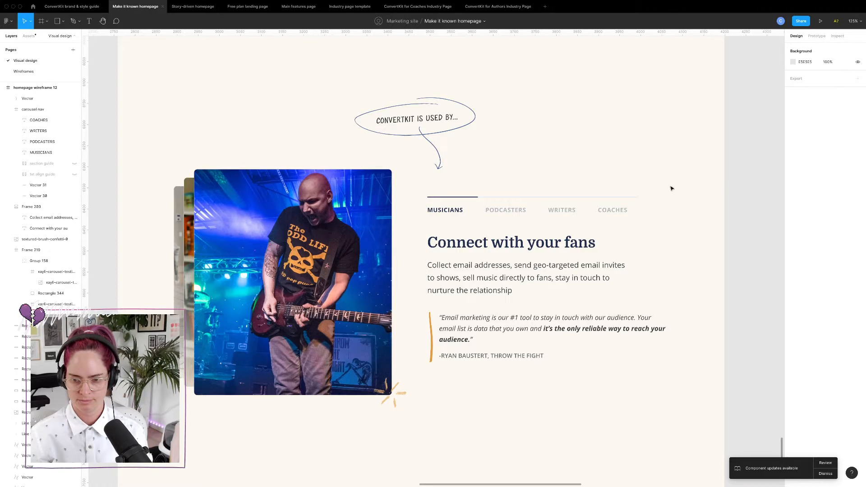
- Show the layout grids and extend the carousel navigation's light grey line to the outer edge of the last grid column
key(ctrl+g)
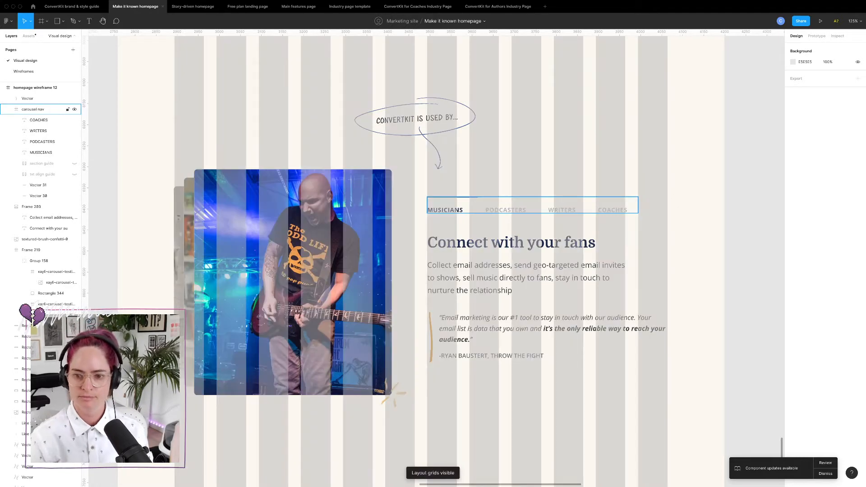
click(623, 199)
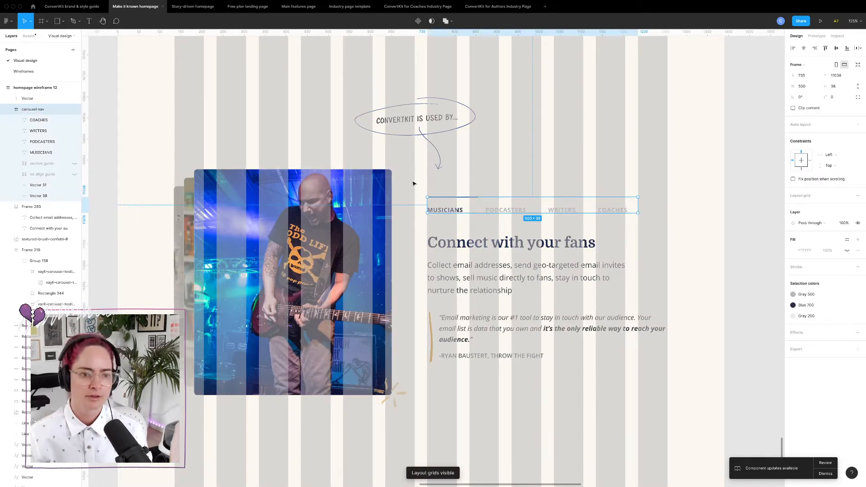
click(39, 194)
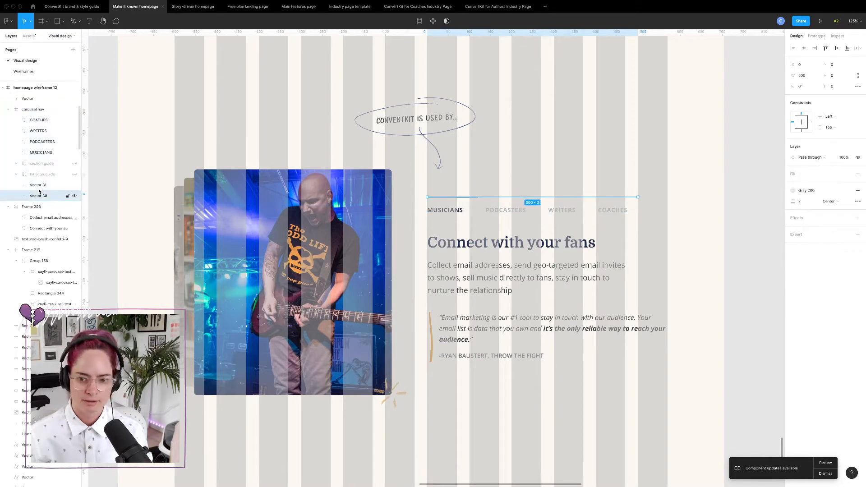
drag(638, 198, 668, 206)
click(713, 218)
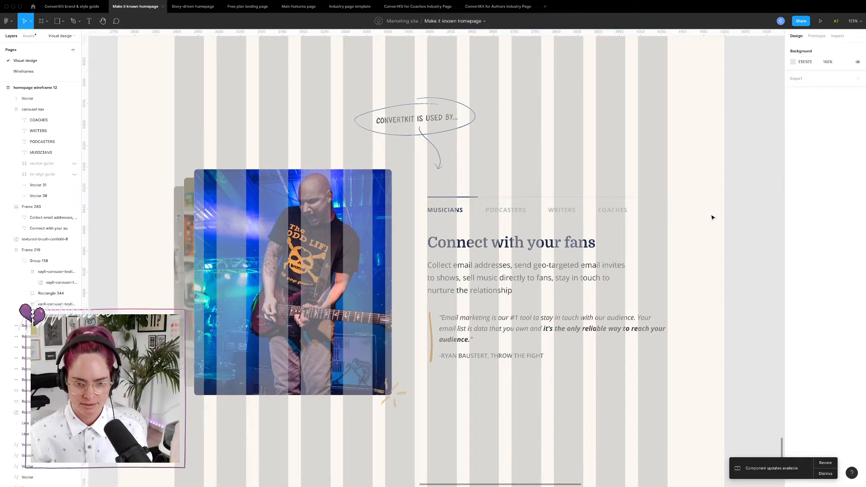
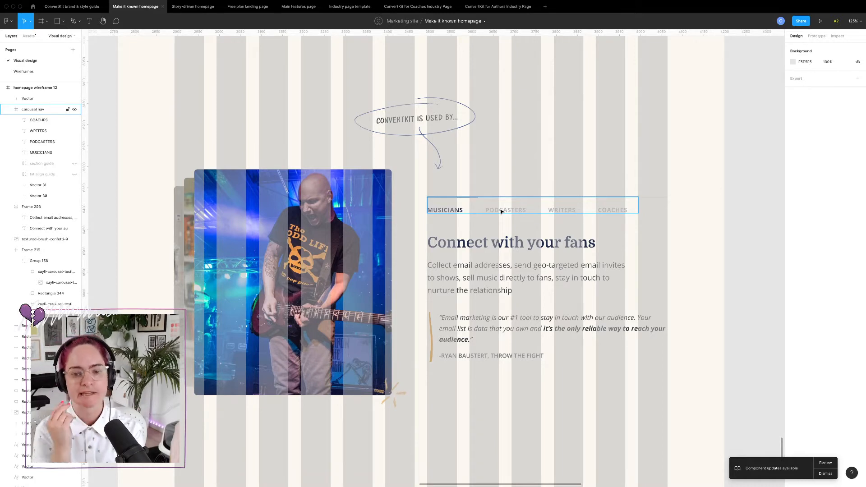
- Hide the layout grids and recolour the PODCASTERS, WRITERS and COACHES navigation labels with the darker grey-five style, #697177
click(568, 193)
click(618, 209)
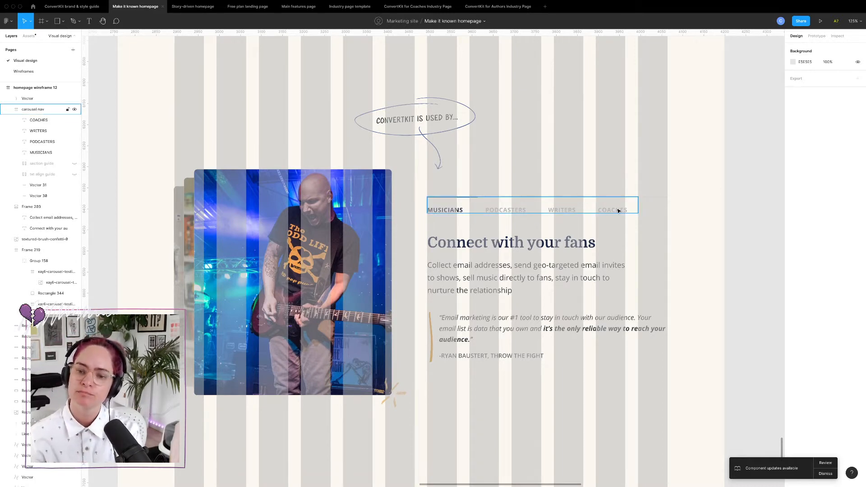
click(617, 208)
key(ctrl+g)
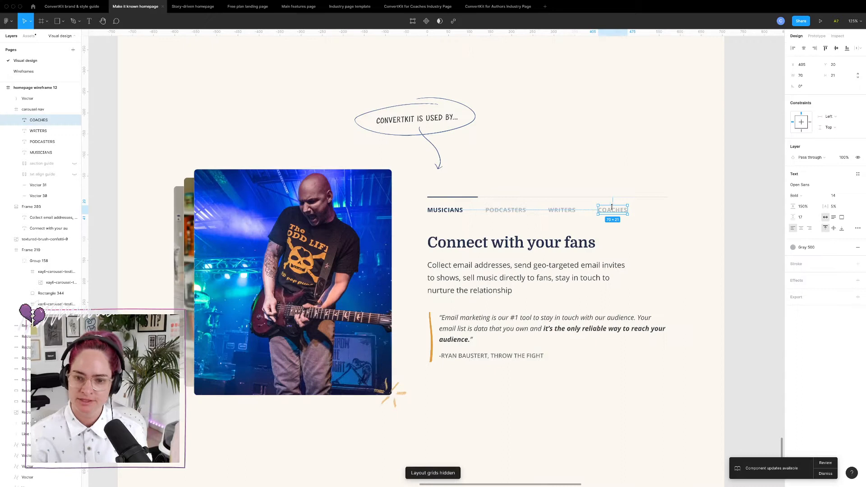
shift+click(562, 211)
shift+click(519, 212)
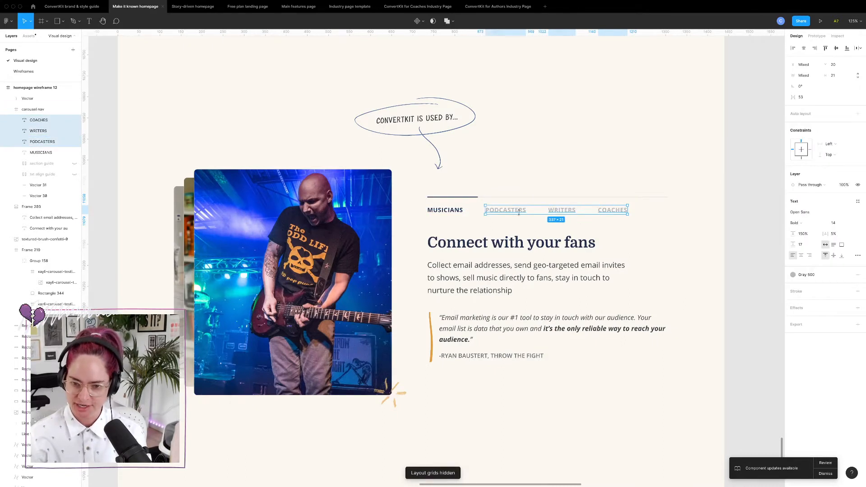
click(795, 276)
scroll(832, 362, down, 2)
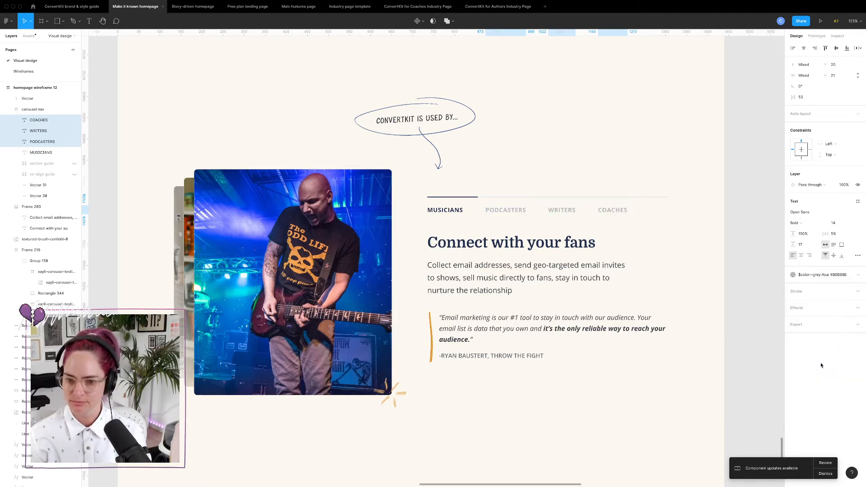
click(820, 362)
scroll(803, 305, down, 1)
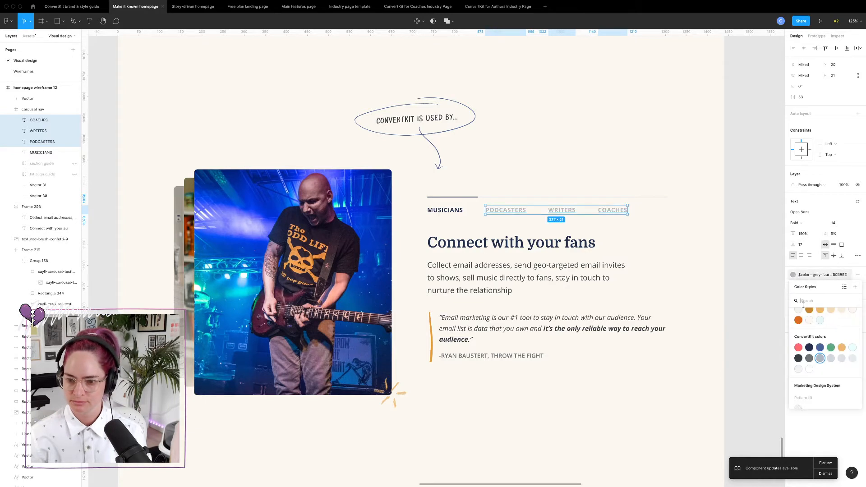
click(810, 359)
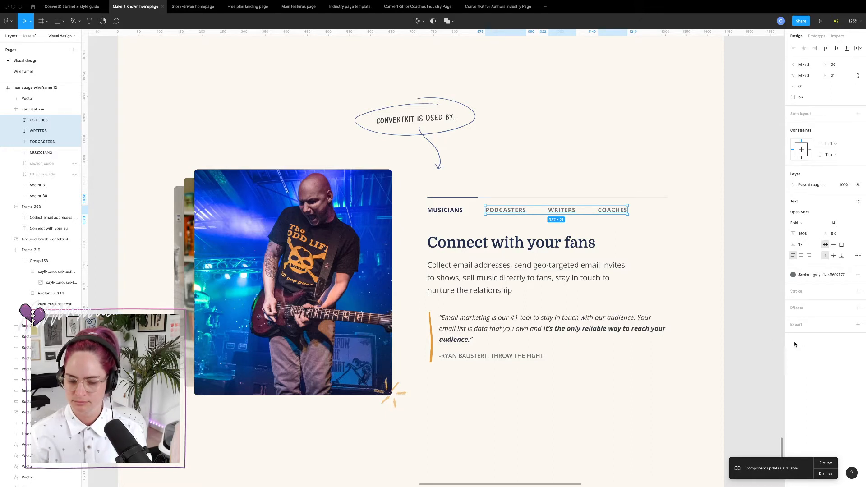
scroll(513, 314, down, 1)
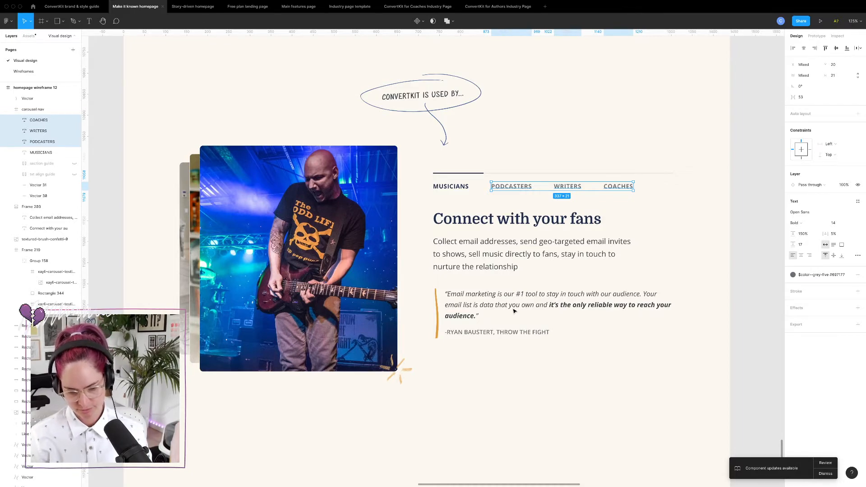
scroll(514, 311, right, 2)
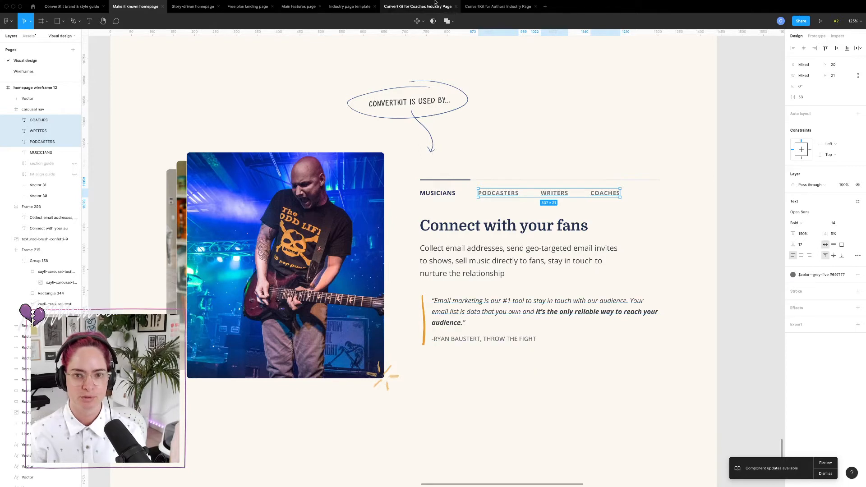
click(475, 78)
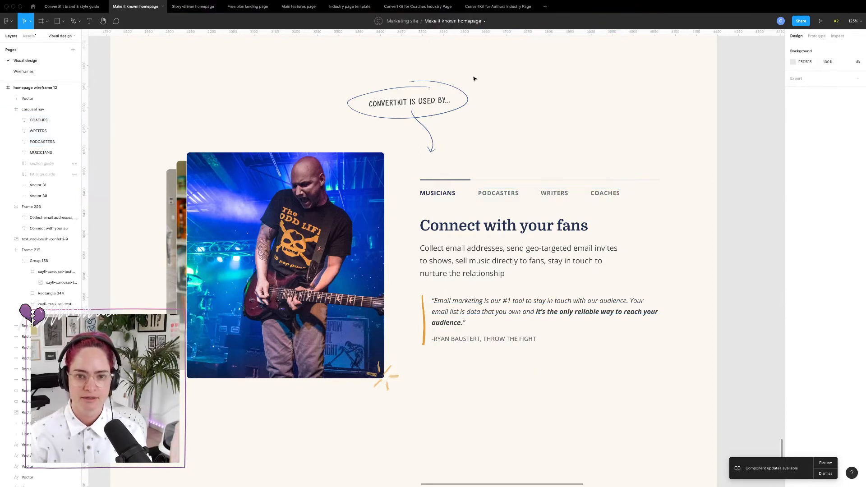
- Examine the previous and next arrows in the testimonial card on the ConvertKit for Coaches Industry Page up close
click(420, 6)
scroll(520, 244, up, 20)
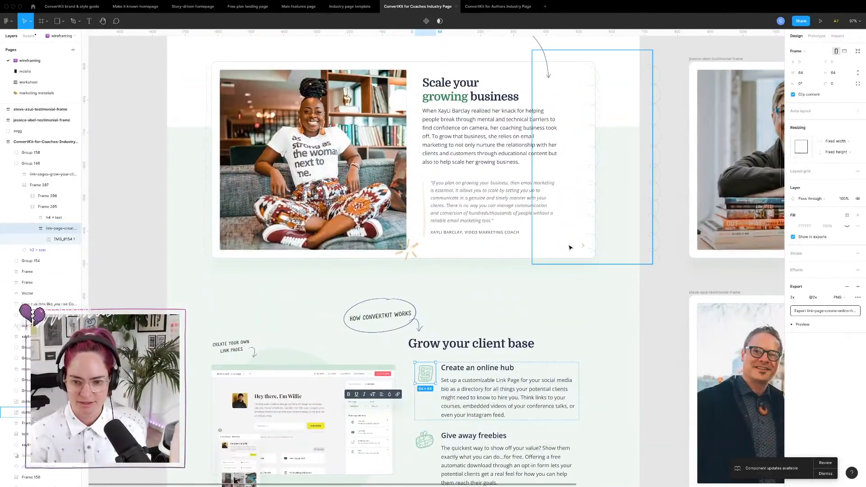
click(570, 248)
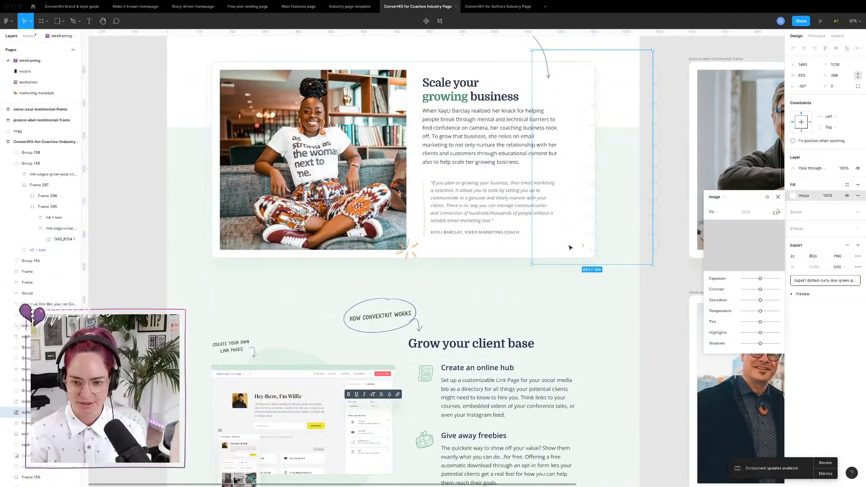
scroll(571, 249, up, 5)
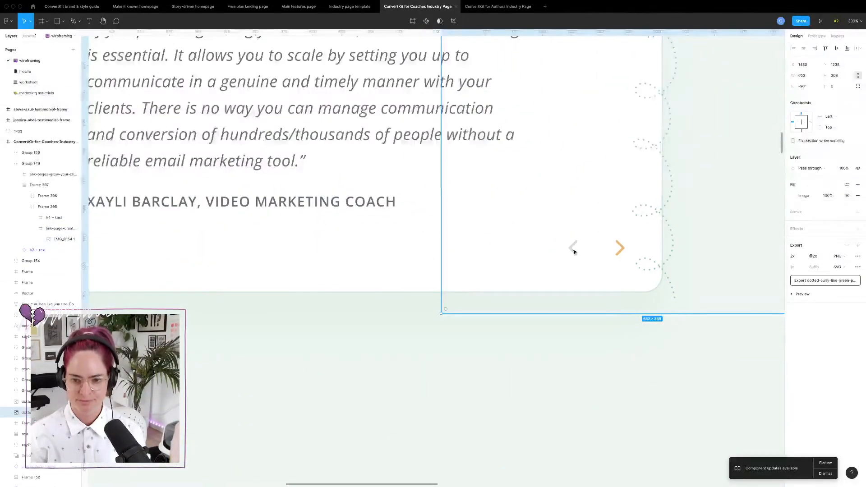
double_click(574, 252)
key(Escape)
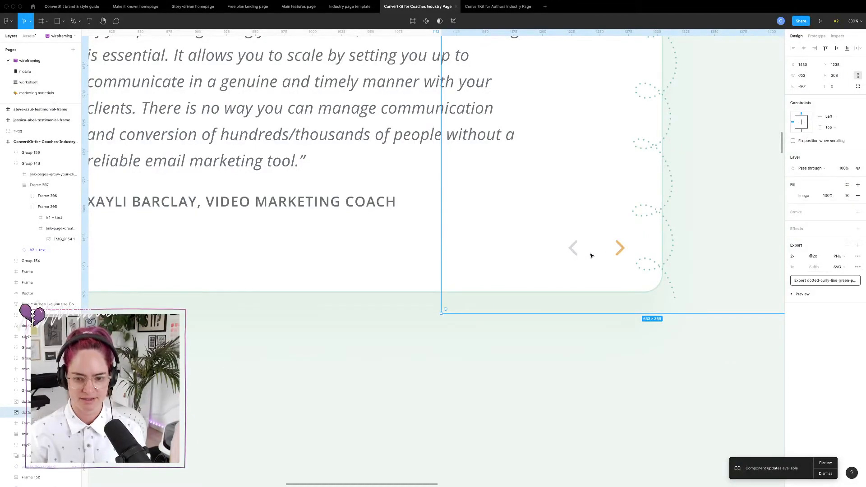
scroll(587, 253, down, 6)
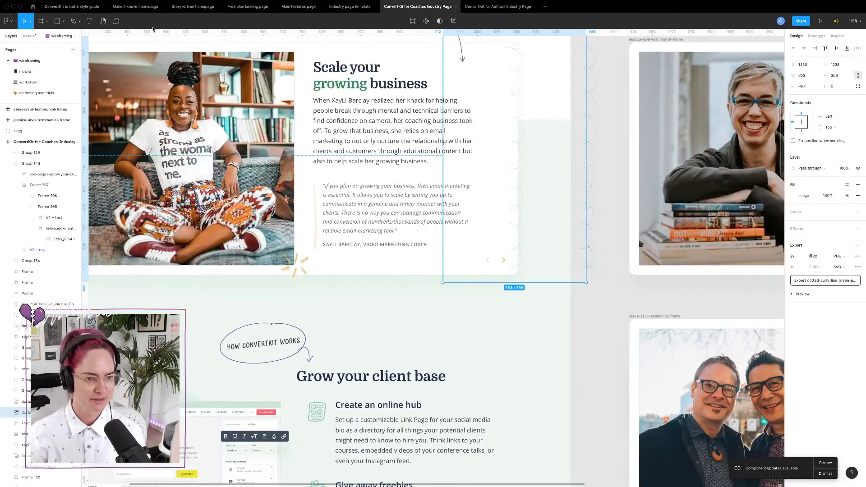
- Find the carousel arrows component in the homepage file's assets by searching "carousel" and place it below the guitarist photo
click(135, 6)
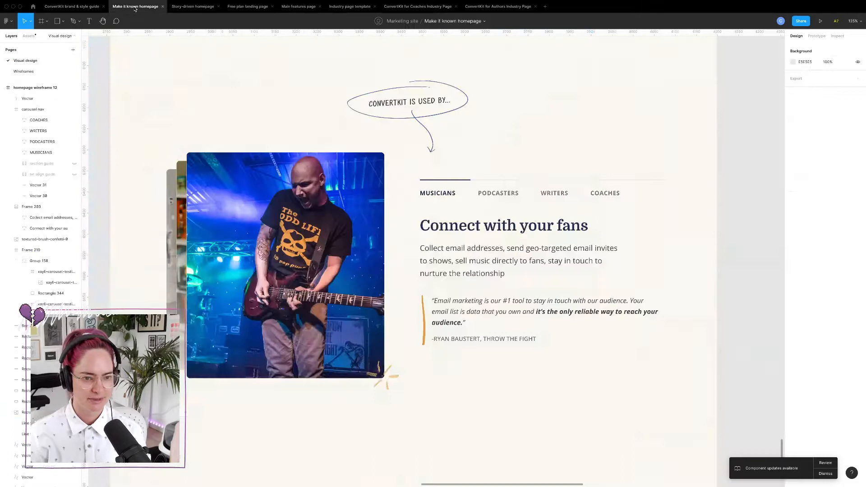
click(25, 37)
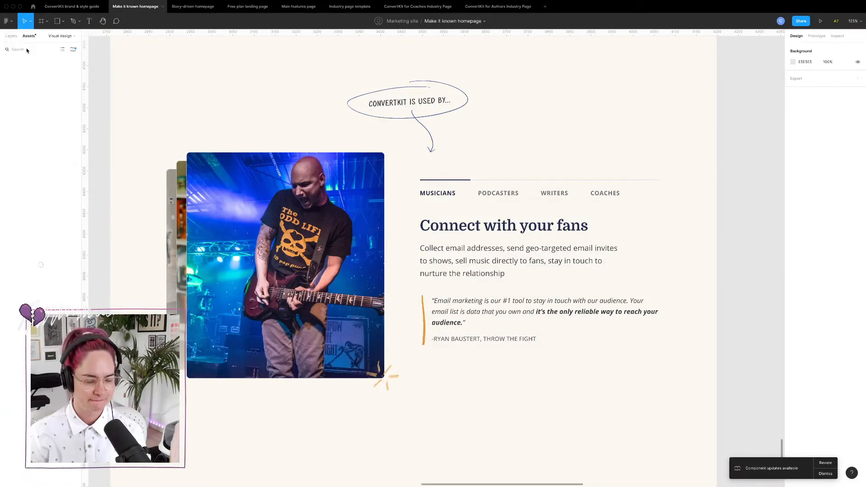
click(27, 50)
text(carousel)
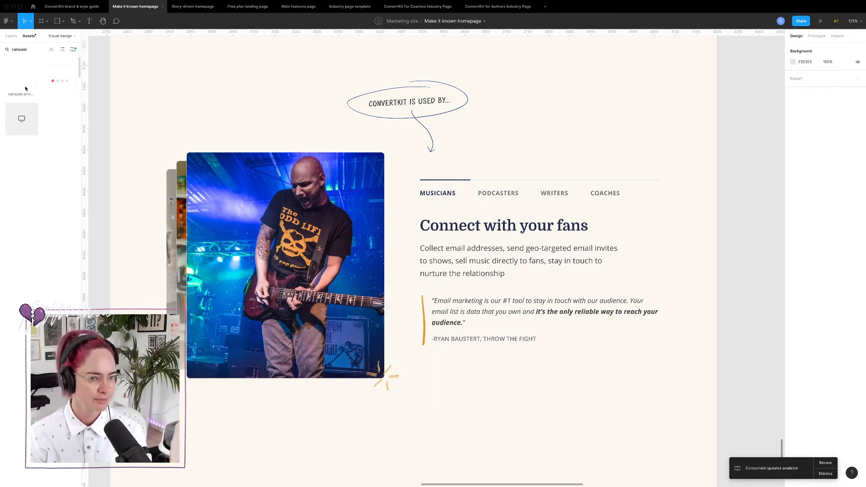
drag(27, 85, 391, 431)
- Recolour the vertical brush stroke beside the testimonial quote with the Yellow 300 style
click(426, 332)
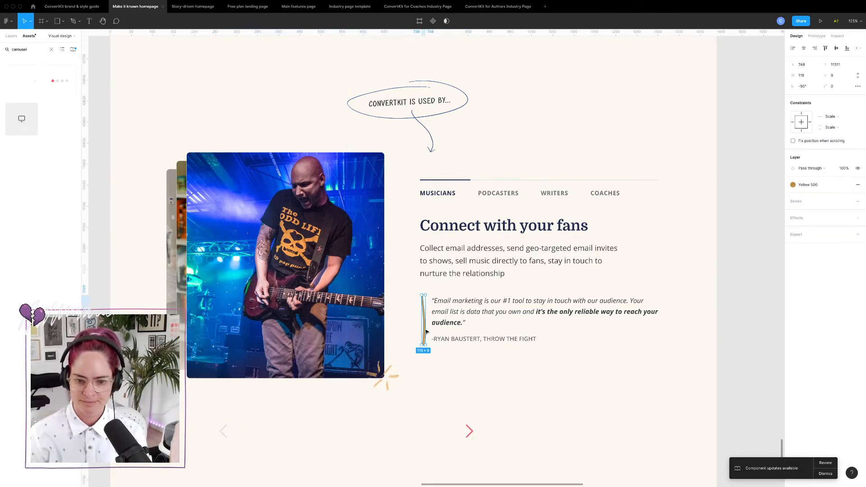
click(793, 185)
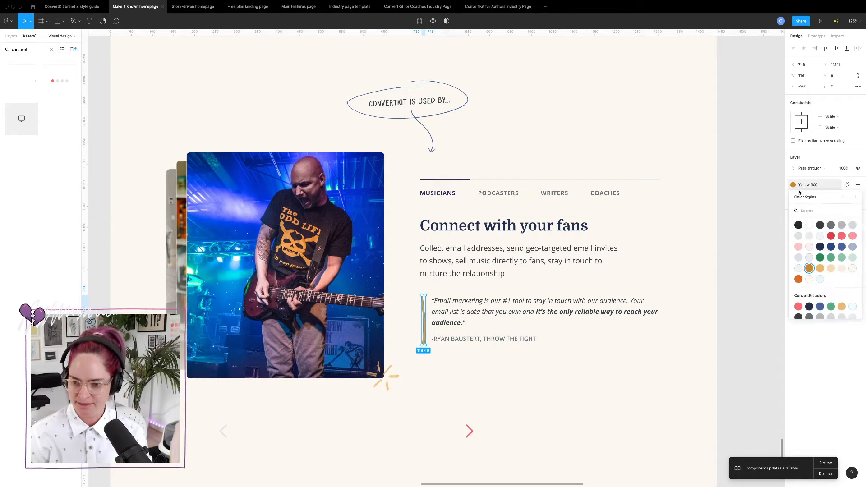
click(831, 269)
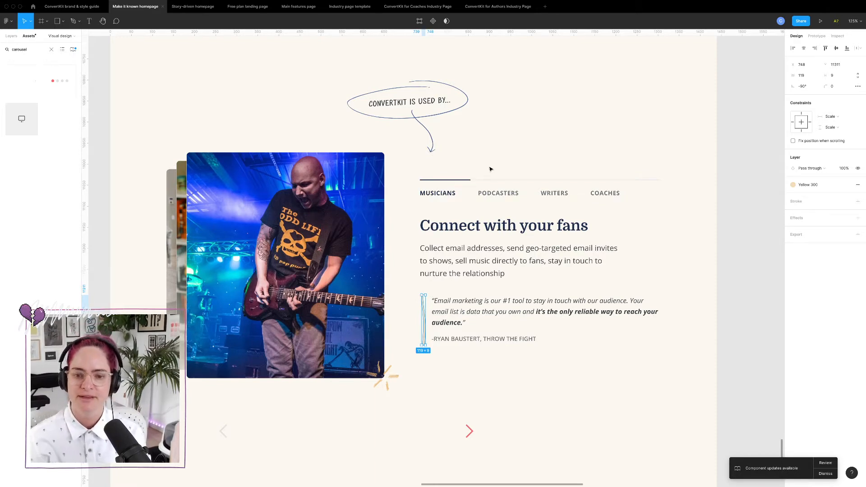
- Recolour the active MUSICIANS navigation label with yellow, trying Yellow 400 and settling on the Yellow 500 style
click(507, 194)
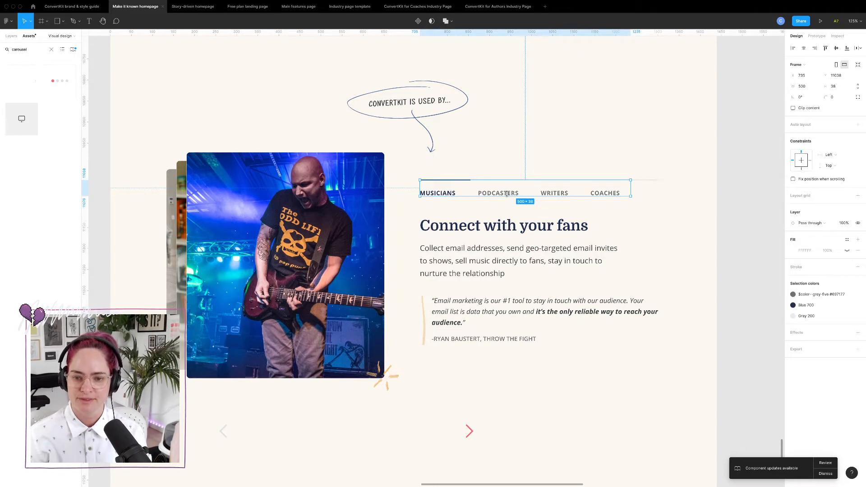
double_click(445, 191)
click(794, 248)
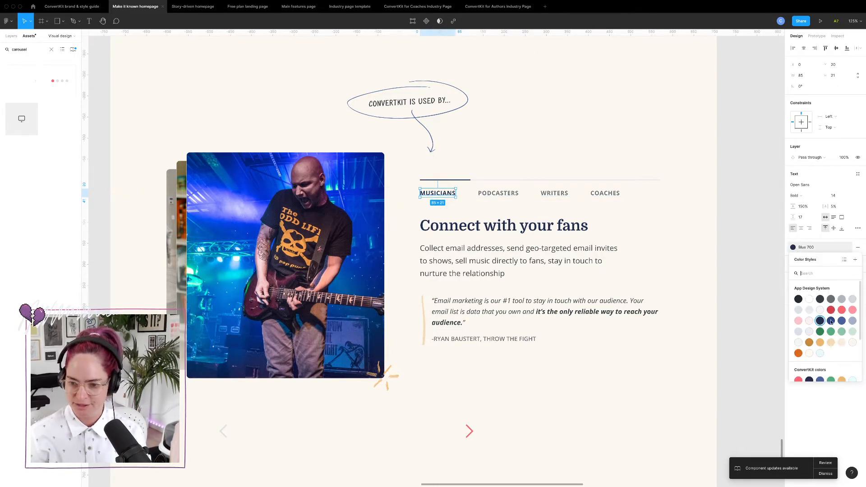
click(820, 343)
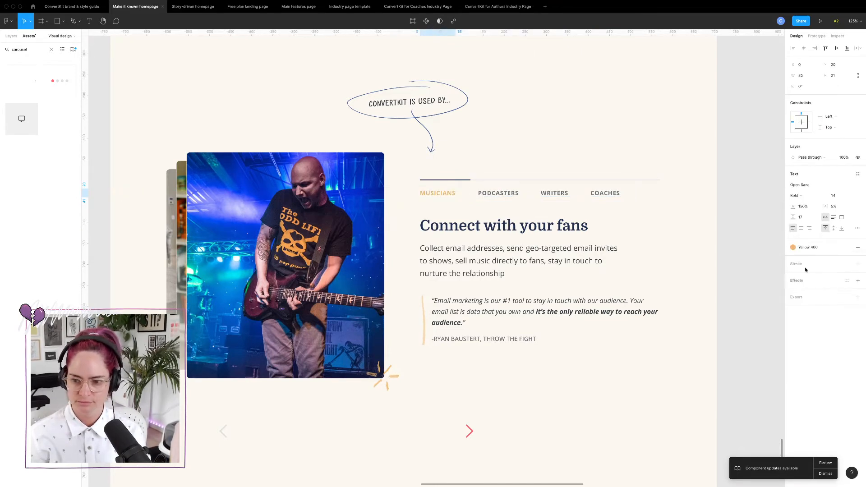
click(793, 247)
key(Escape)
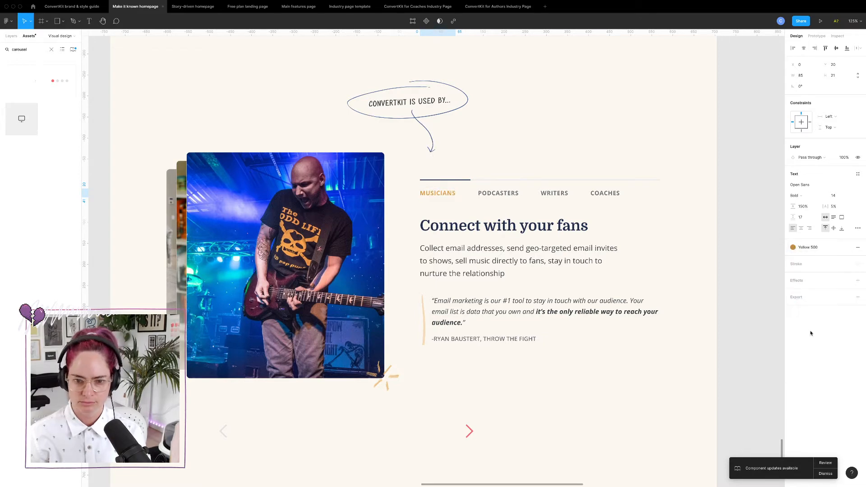
- Recolour the short active indicator line above MUSICIANS with the Yellow 500 style
click(466, 181)
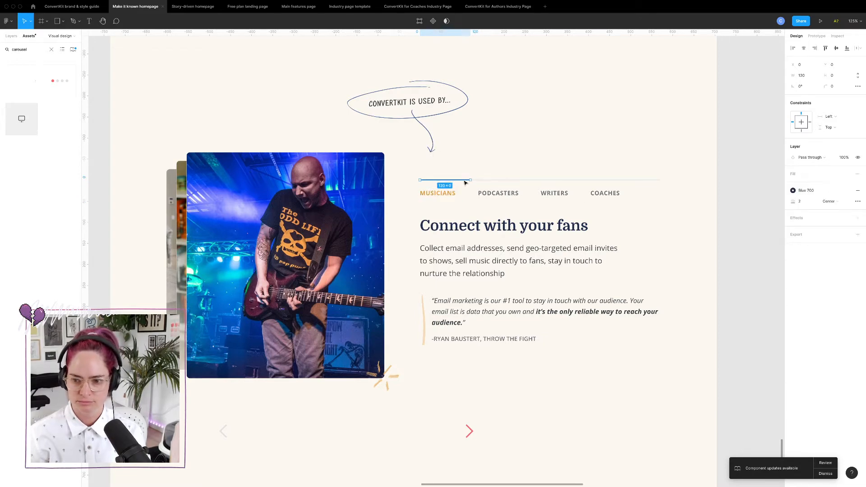
click(793, 191)
click(809, 285)
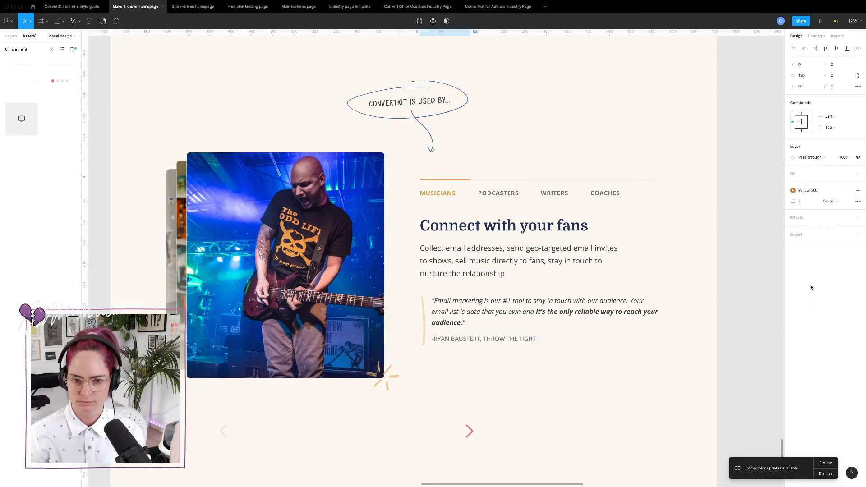
click(744, 160)
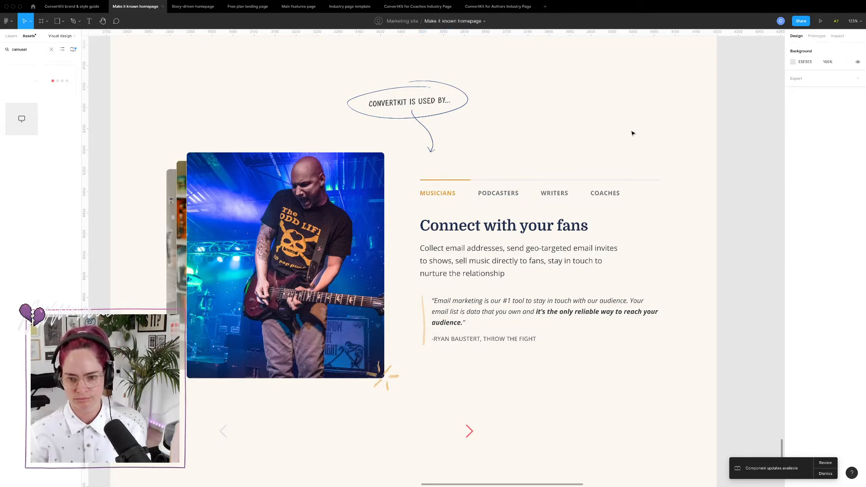
- Move the COACHES label further right along the navigation row and set all four navigation labels to font size 16
double_click(606, 191)
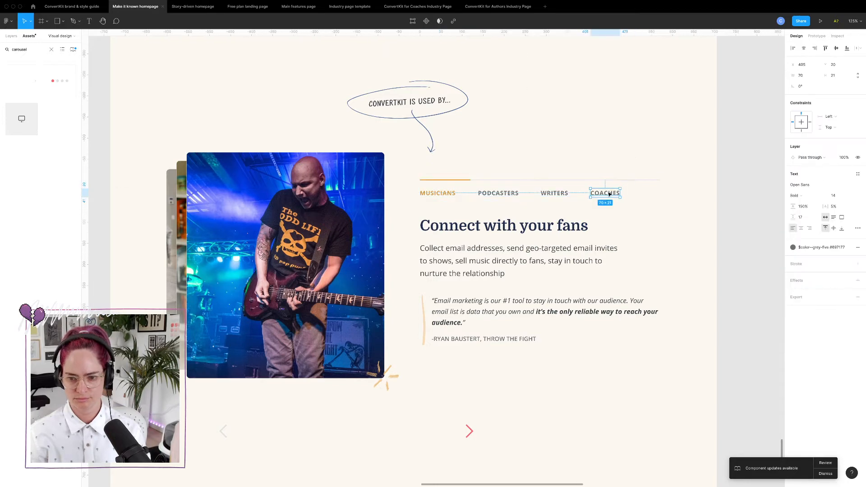
drag(609, 194, 626, 193)
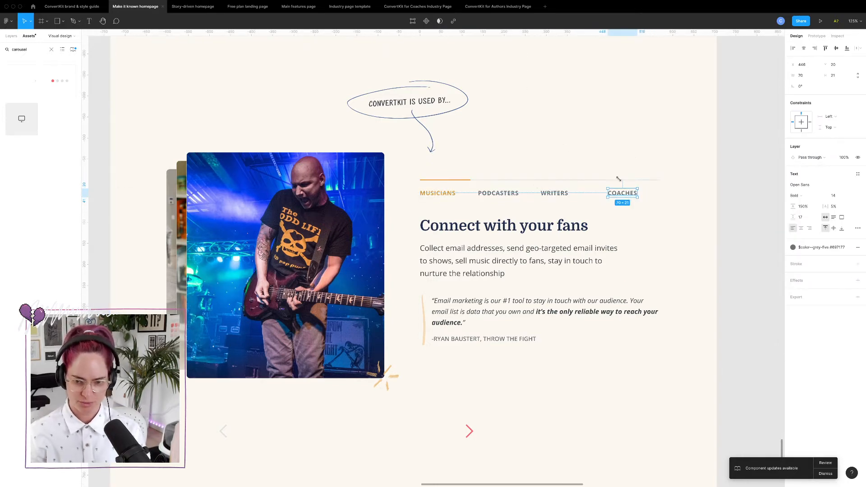
shift+click(554, 196)
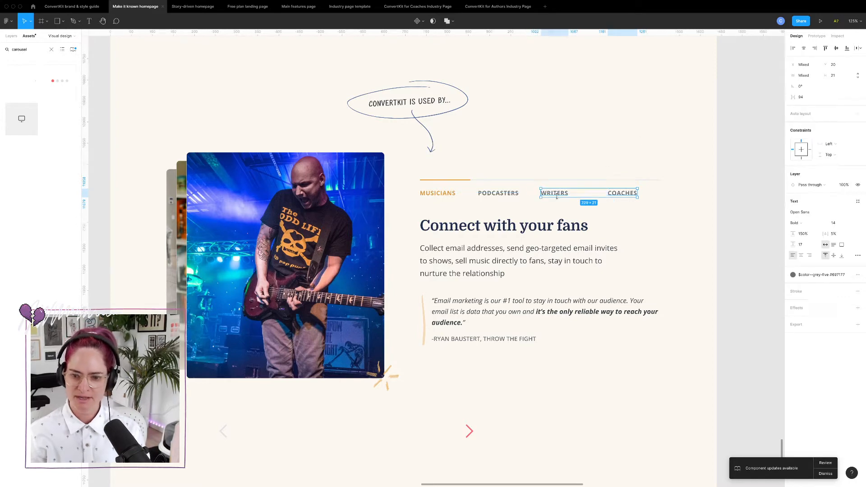
shift+click(486, 196)
shift+click(438, 194)
click(842, 195)
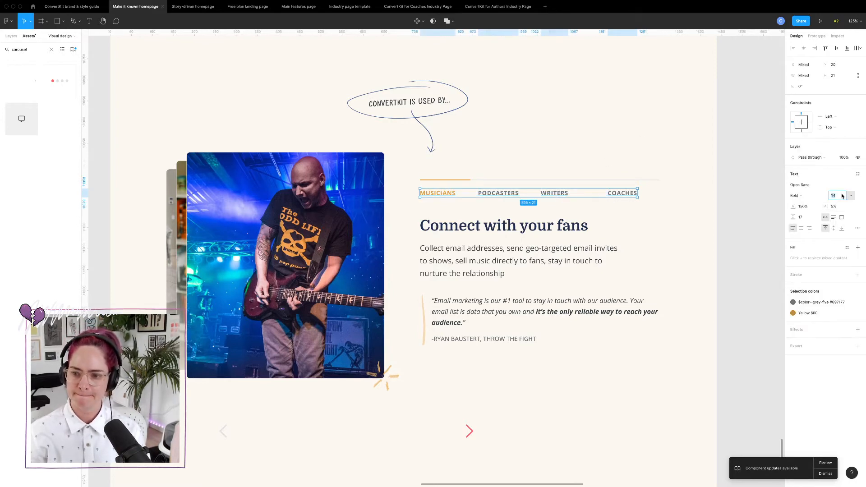
text(16)
key(Return)
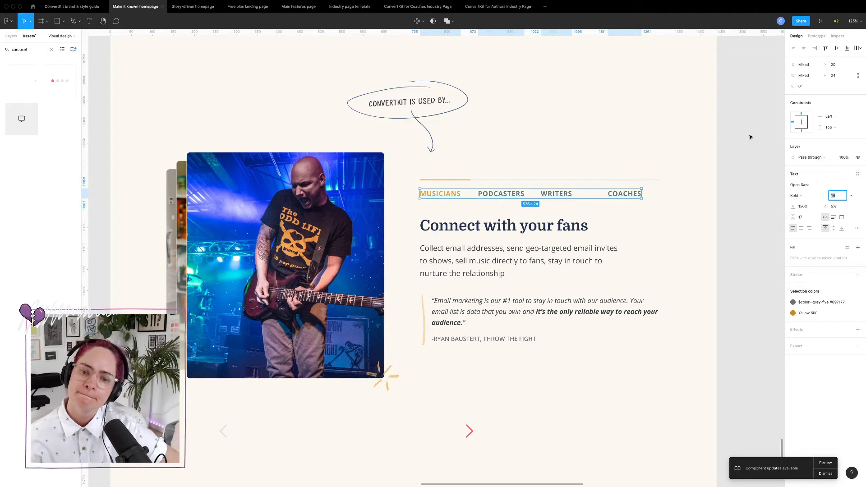
- Clear the uppercase letter-case setting on the navigation labels and retype the first two as "Musicians" and "Podcasters"
click(859, 228)
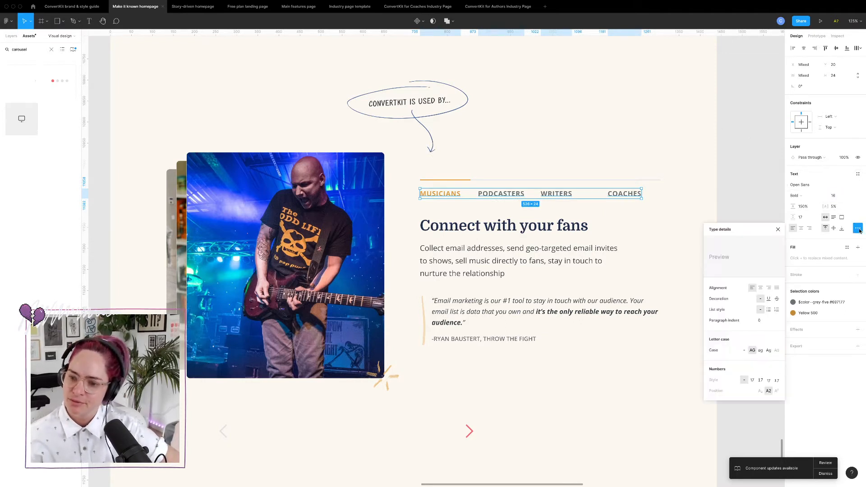
click(745, 351)
click(456, 194)
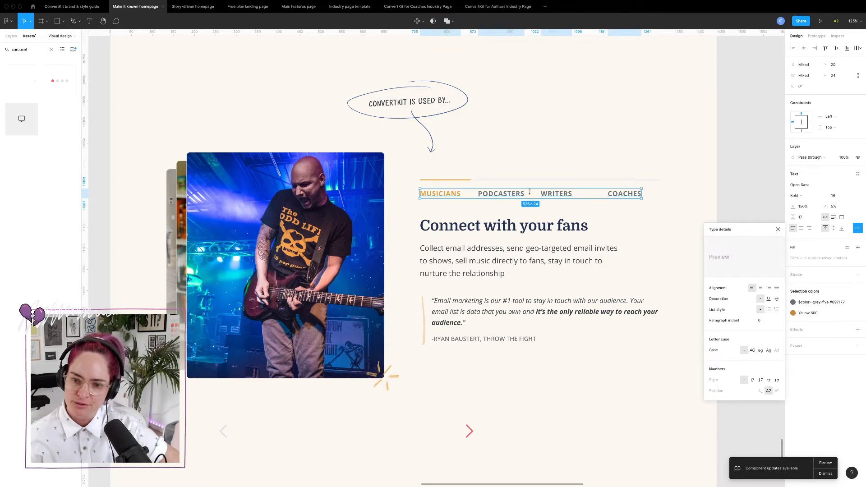
double_click(450, 193)
text(Musicians)
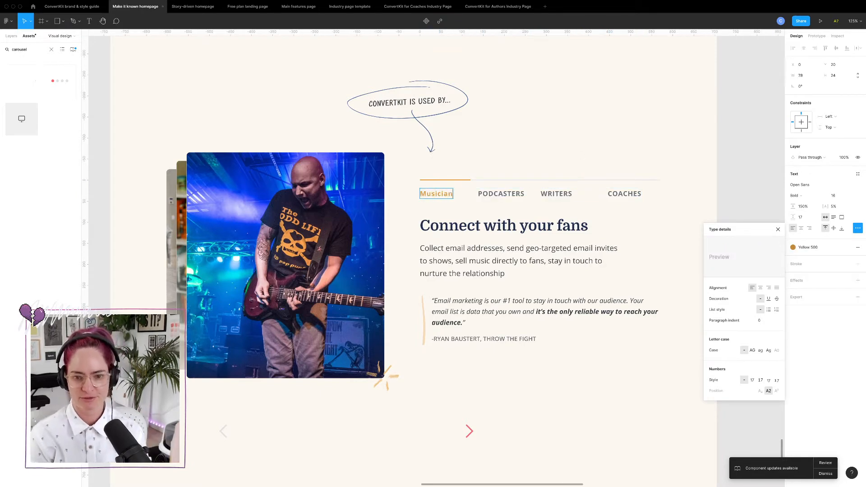
double_click(504, 195)
text(Podcasters)
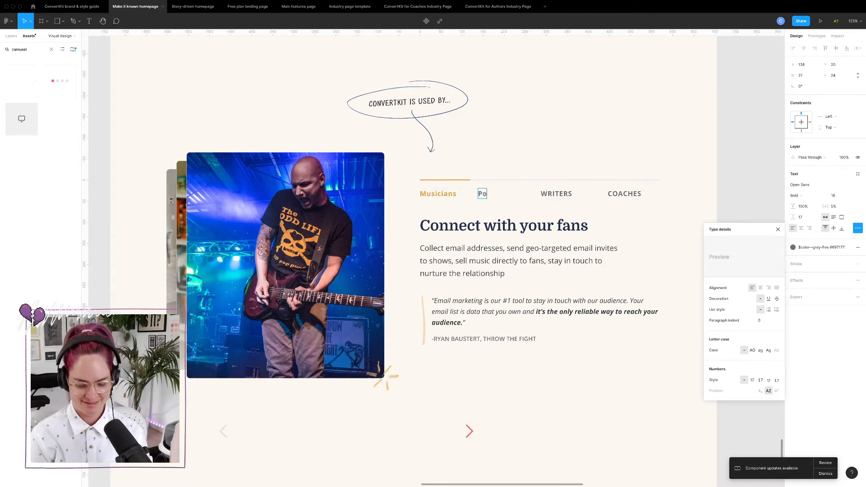
- Retype the last two navigation labels in title case as "Writers" and "Coaches"
double_click(563, 194)
text(Writers)
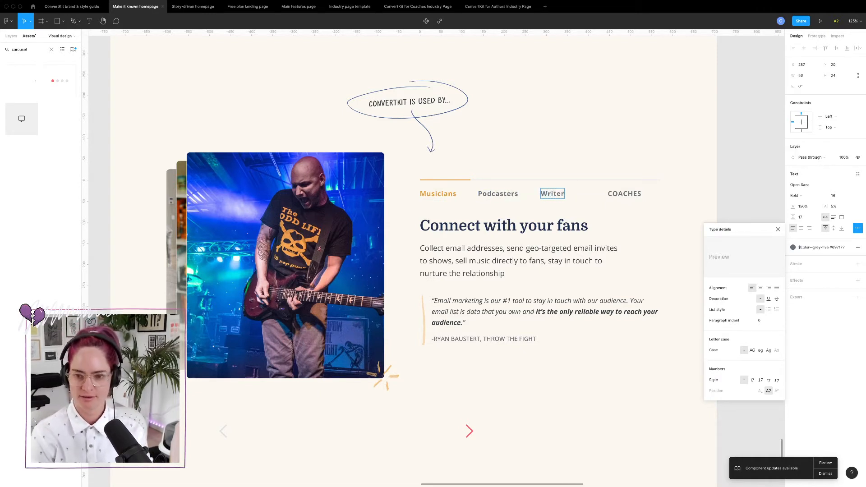
click(626, 194)
double_click(626, 193)
text(C)
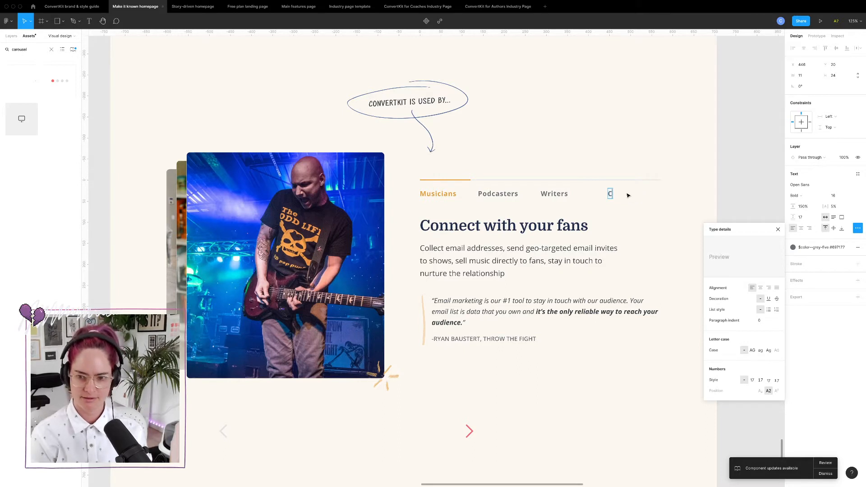
text(oaches)
key(Escape)
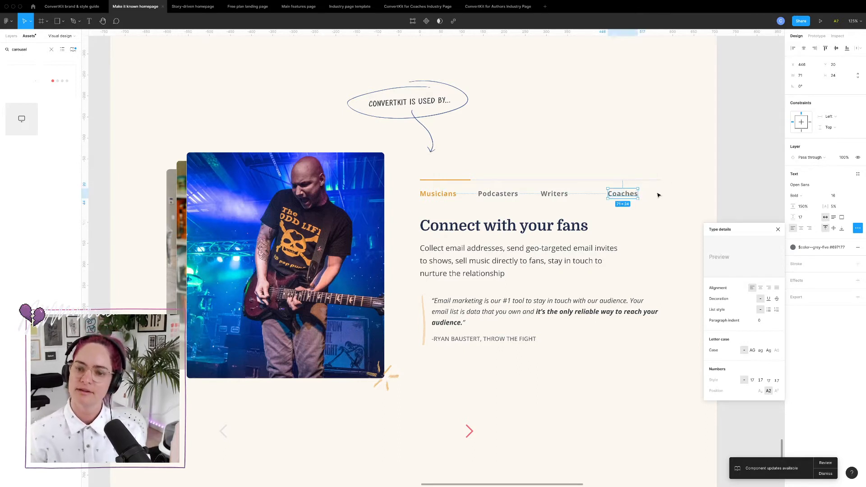
- Set the letter spacing of all four navigation labels to 0%
shift+click(553, 194)
shift+click(496, 194)
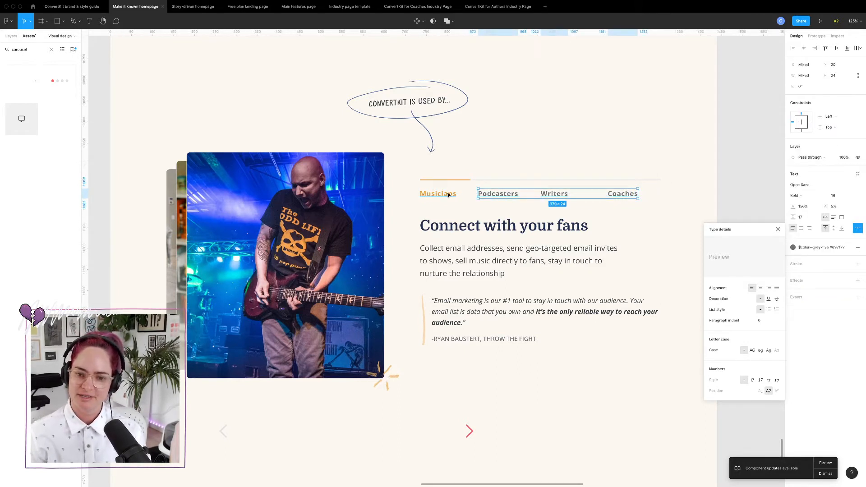
shift+click(446, 194)
click(838, 207)
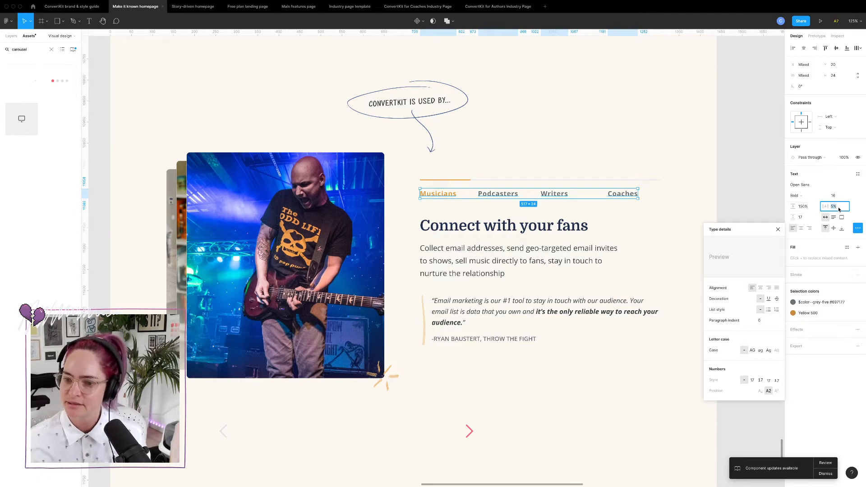
text(0)
key(Return)
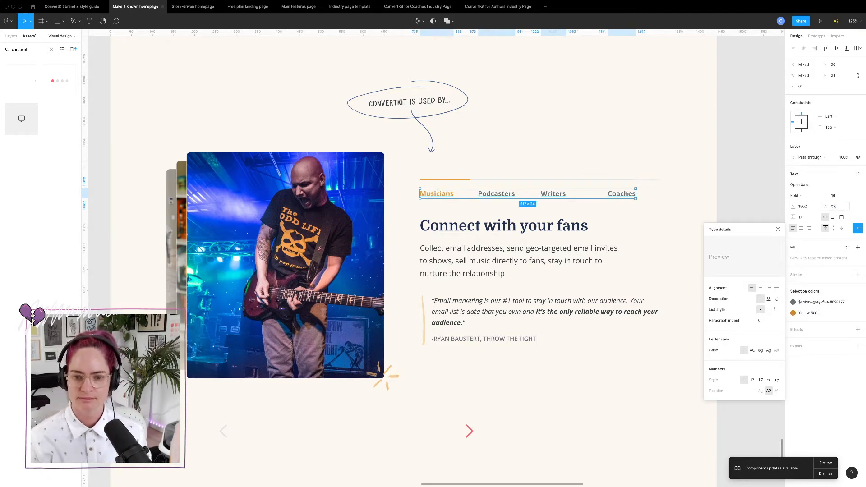
- Change the four navigation labels to SemiBold weight and font size 18
click(813, 195)
click(812, 186)
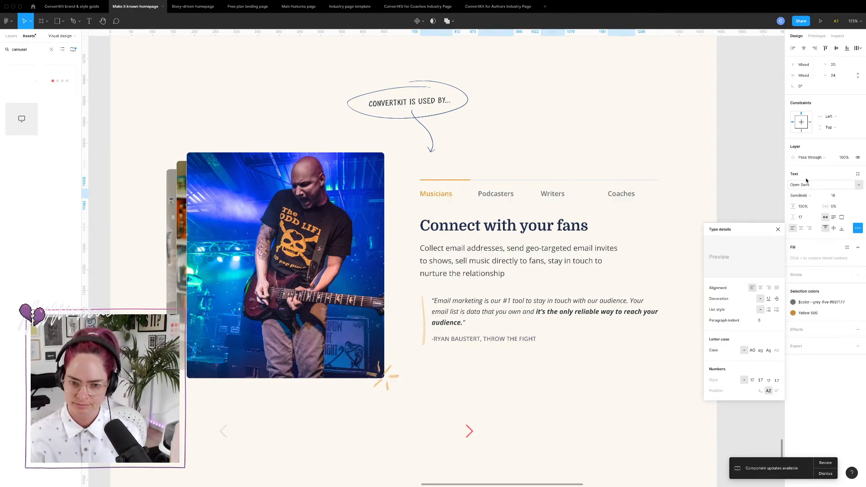
click(835, 195)
text(18)
key(Return)
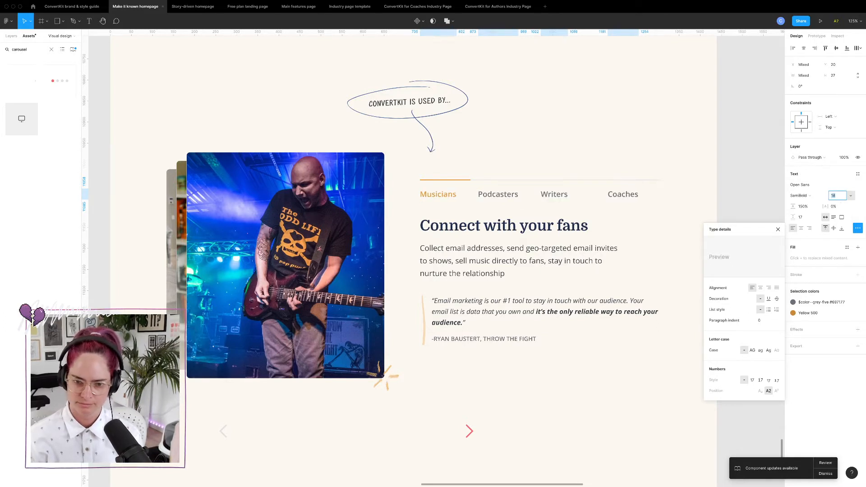
- Set the four navigation labels to font size 16 and letter spacing 1%
key(Down)
key(Down)
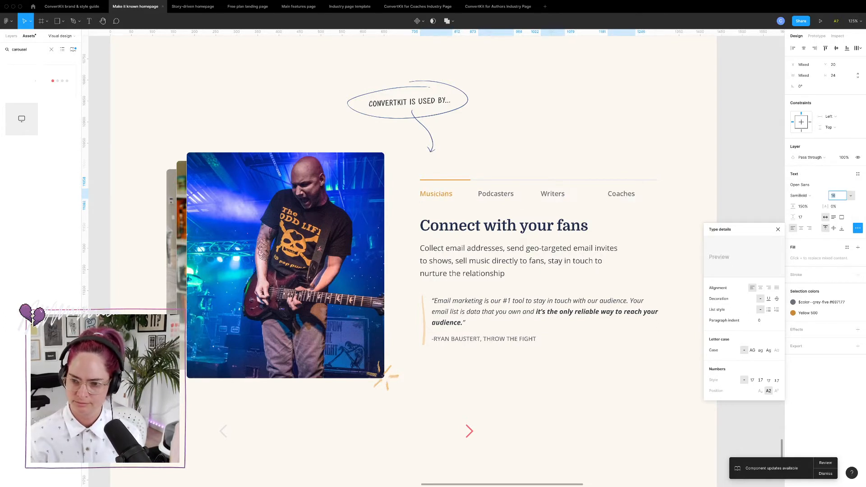
click(834, 206)
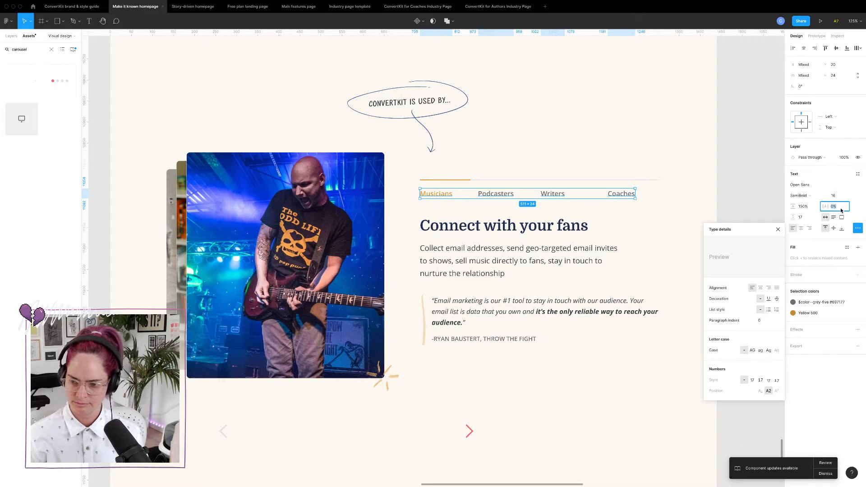
key(Up)
click(641, 154)
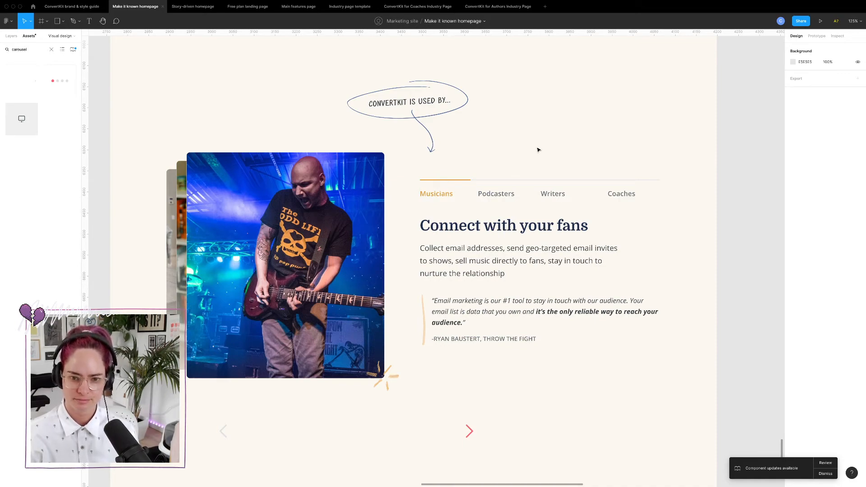
- Switch to Chrome to examine the navigation link highlight on the ConvertKit homepage, and return to the Musicians label in the Figma design
key(ctrl+Left)
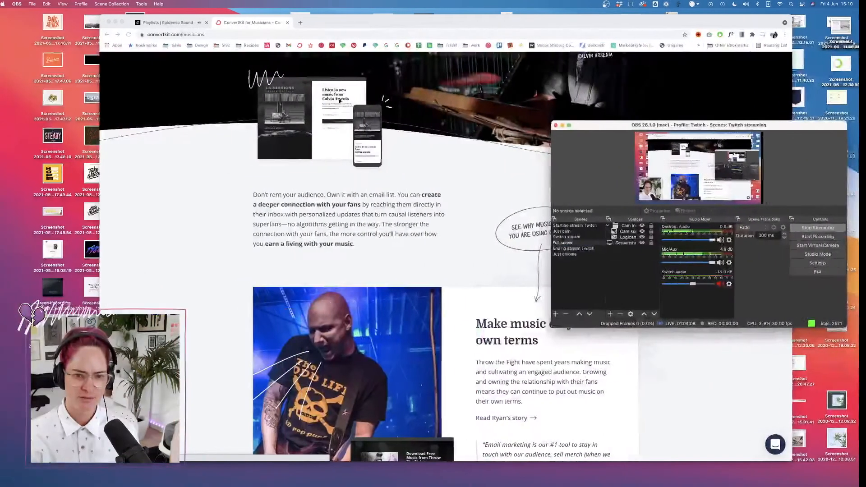
click(453, 191)
scroll(453, 191, up, 5)
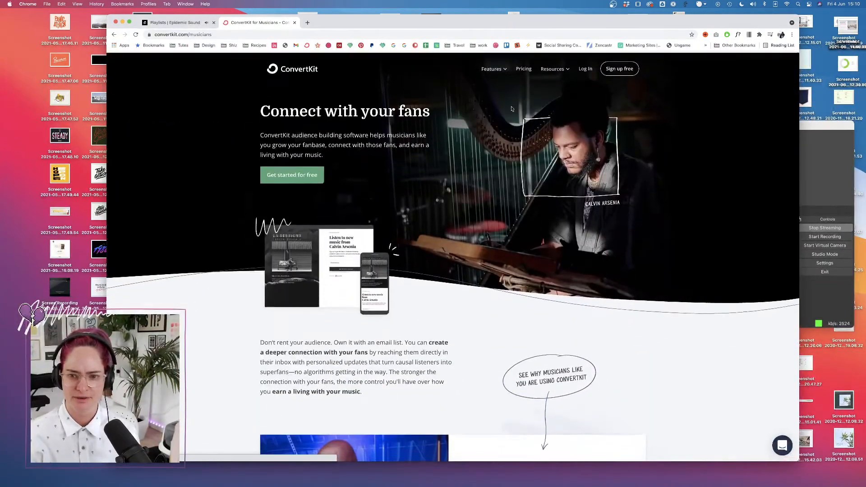
click(285, 70)
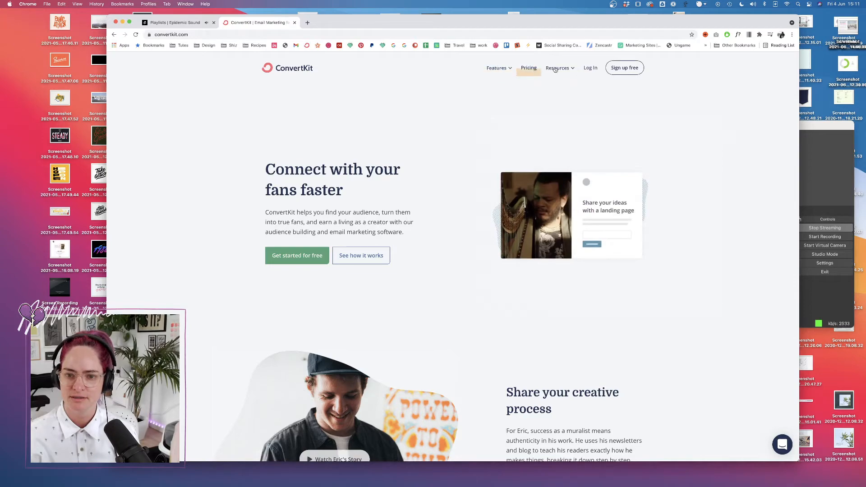
key(ctrl+Right)
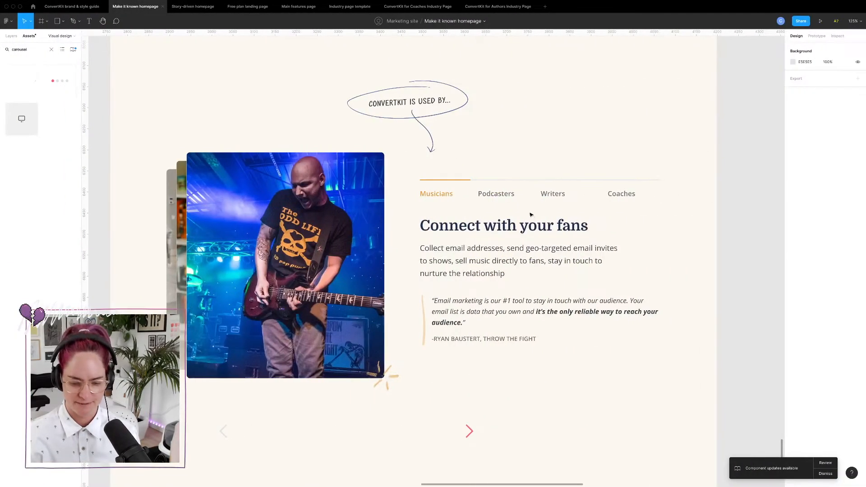
double_click(433, 194)
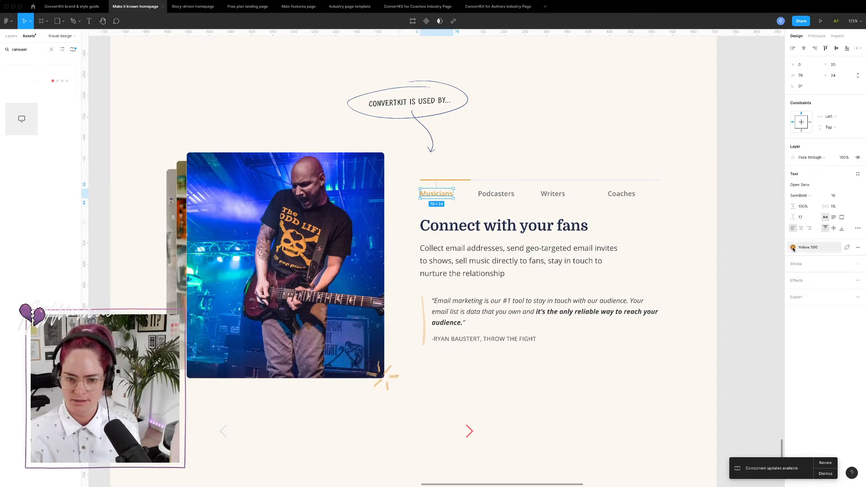
- Narrow the carousel arrows to about 59 px wide and place them over the lower-left corner of the guitarist photo
click(470, 433)
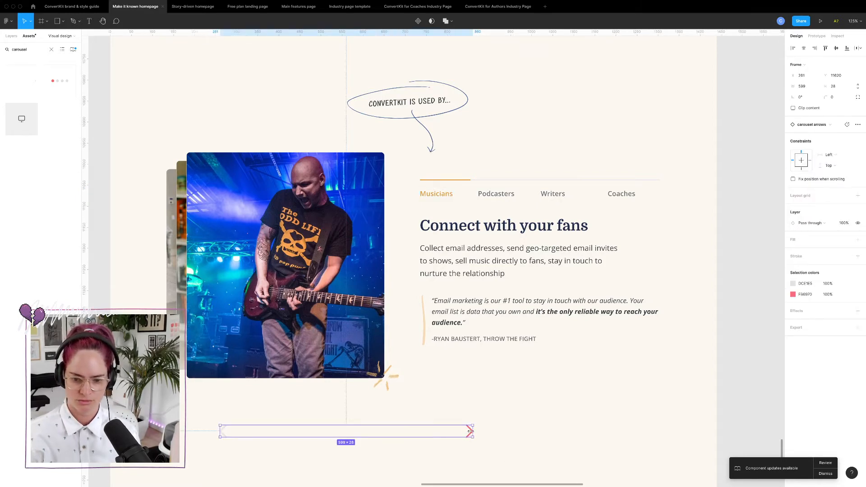
drag(473, 431, 225, 359)
key(k)
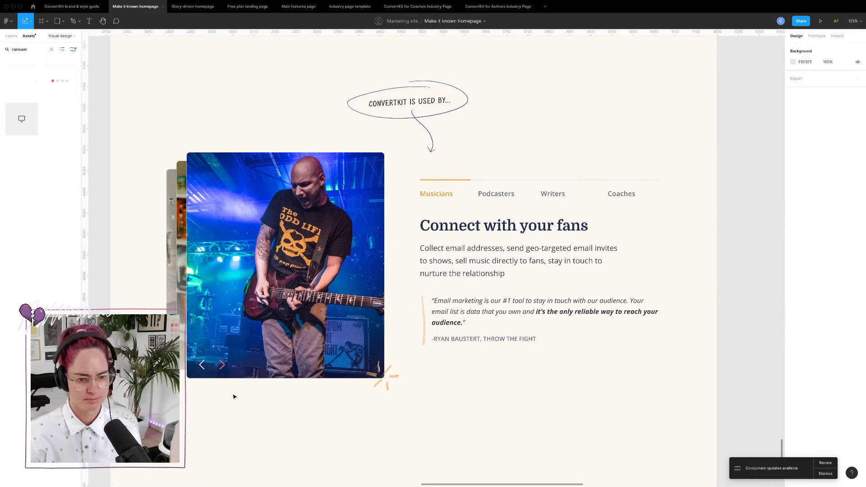
- Recolour the pink right arrow of the carousel arrows component to yellow ECB871
click(230, 377)
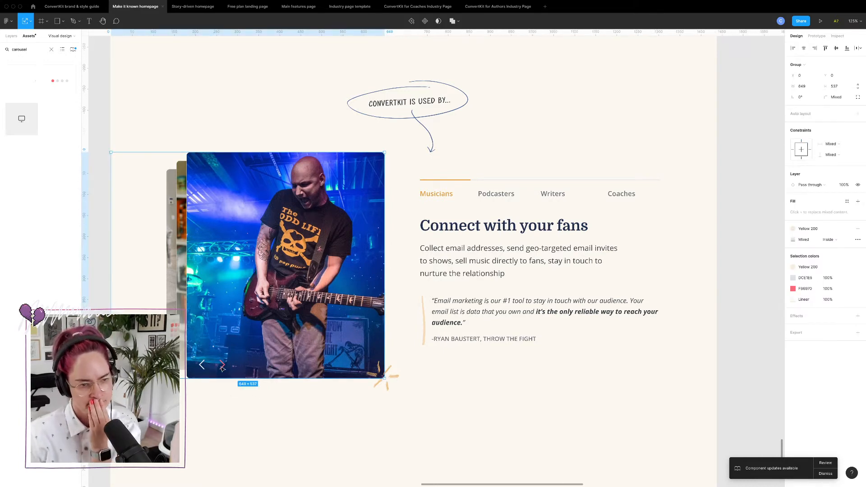
double_click(223, 368)
click(11, 36)
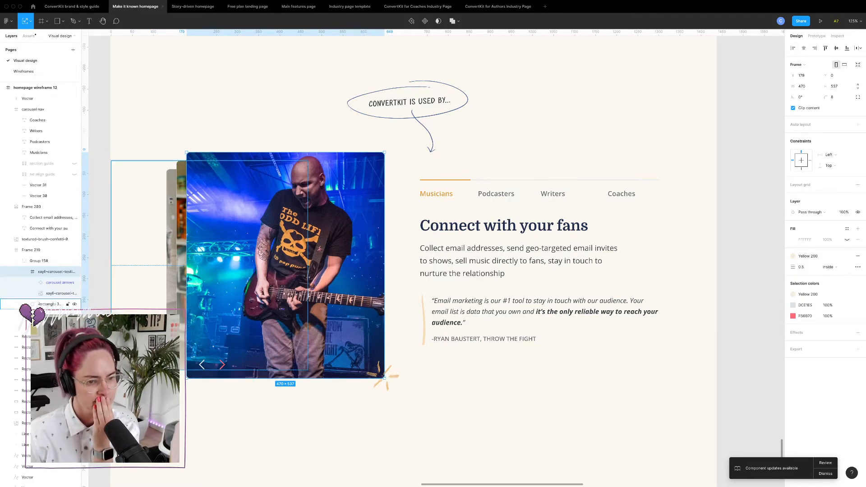
click(60, 282)
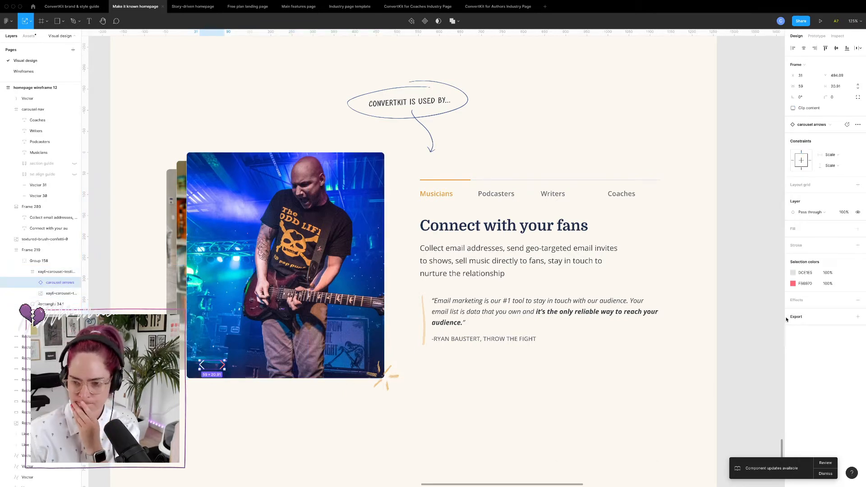
click(793, 284)
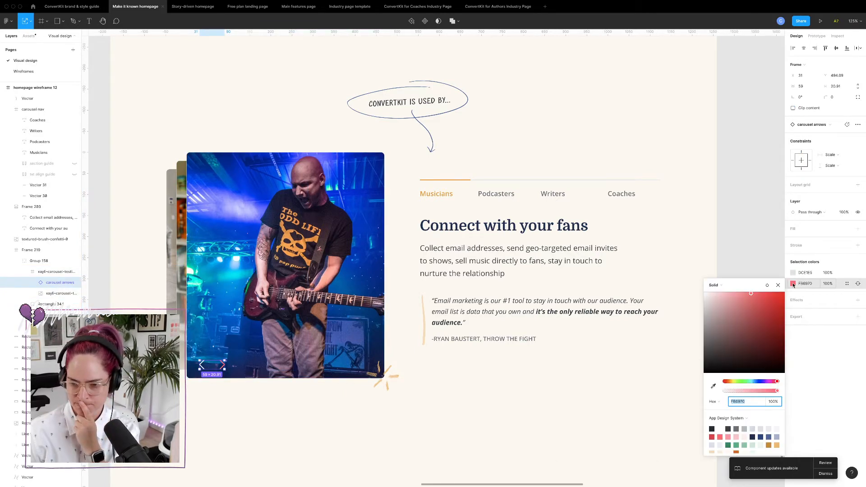
click(778, 445)
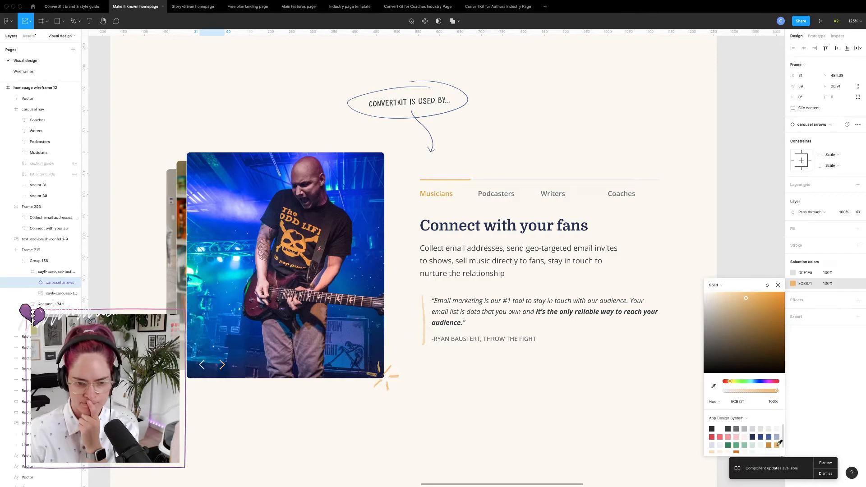
click(530, 430)
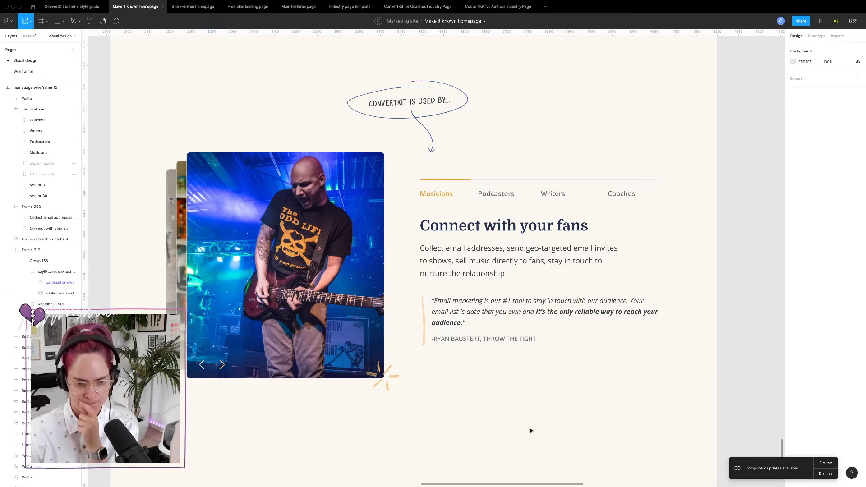
- Scale the carousel arrows on the photo down to about 47 × 16 px
click(23, 250)
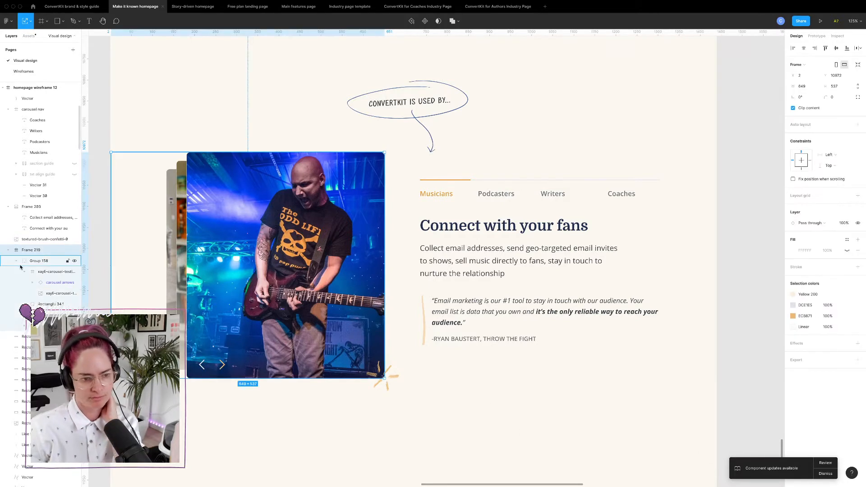
click(55, 283)
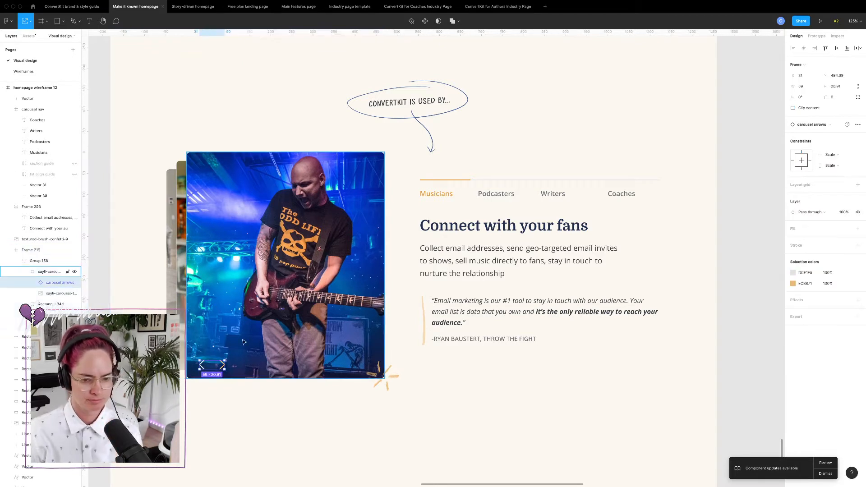
drag(225, 361, 219, 362)
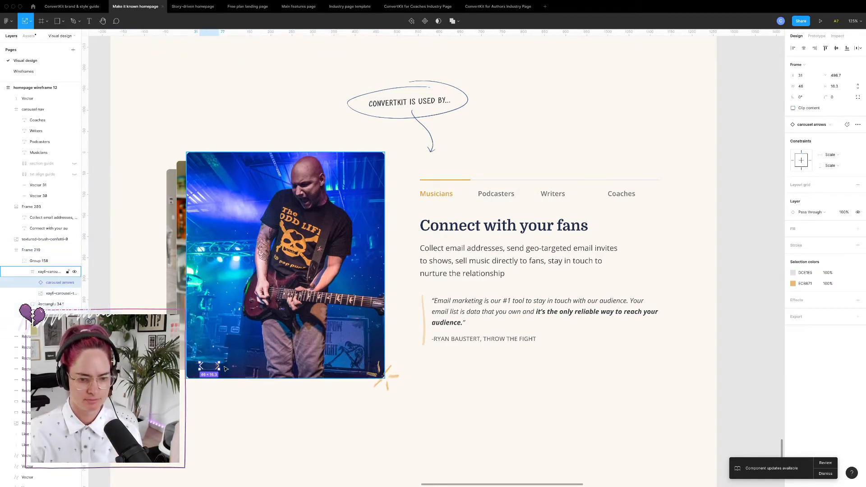
key(v)
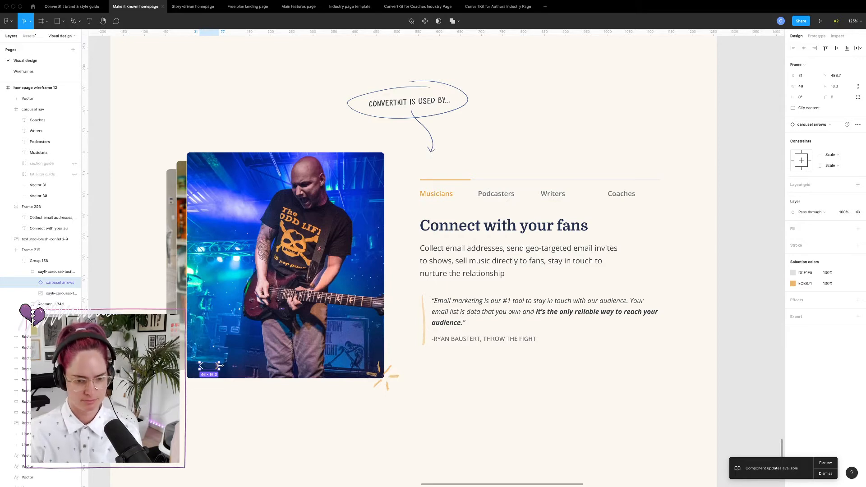
drag(220, 364, 220, 367)
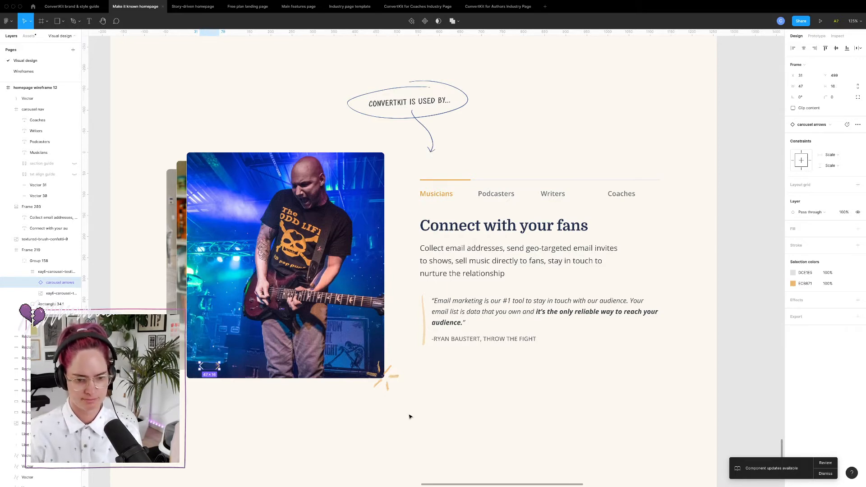
click(447, 423)
- Change the Musicians navigation label's fill to the Blue 700 colour style
scroll(551, 400, up, 2)
scroll(551, 400, right, 2)
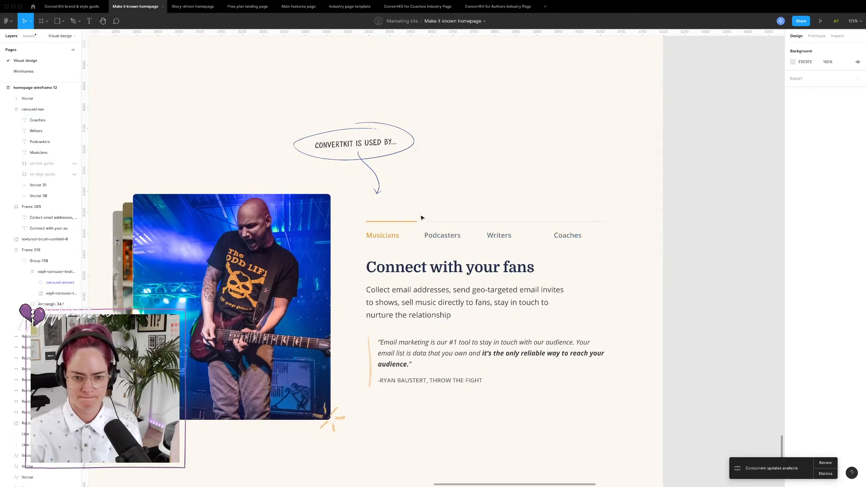
double_click(395, 236)
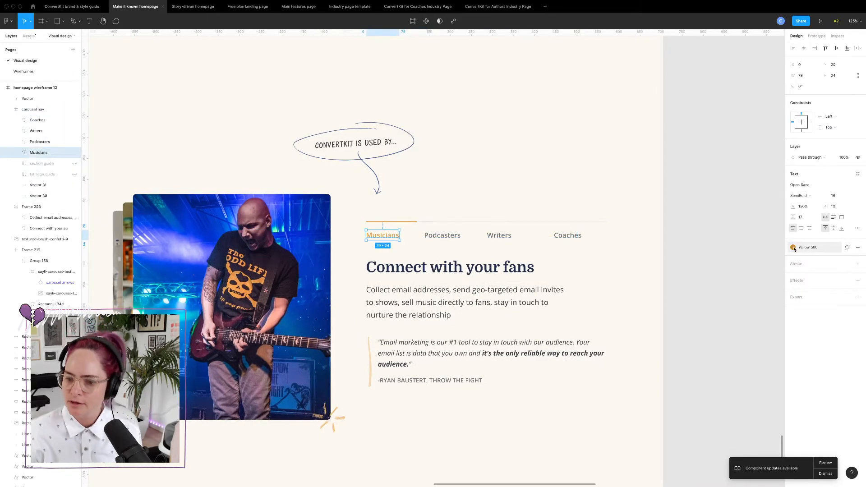
click(808, 247)
click(820, 310)
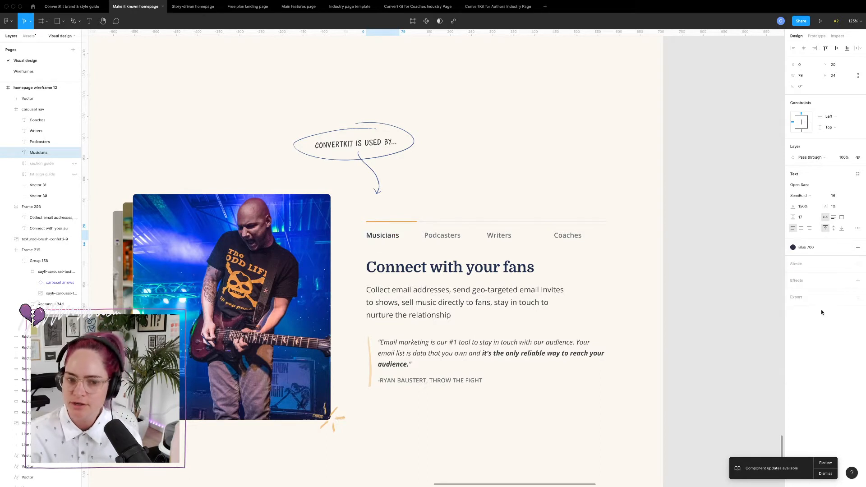
click(526, 142)
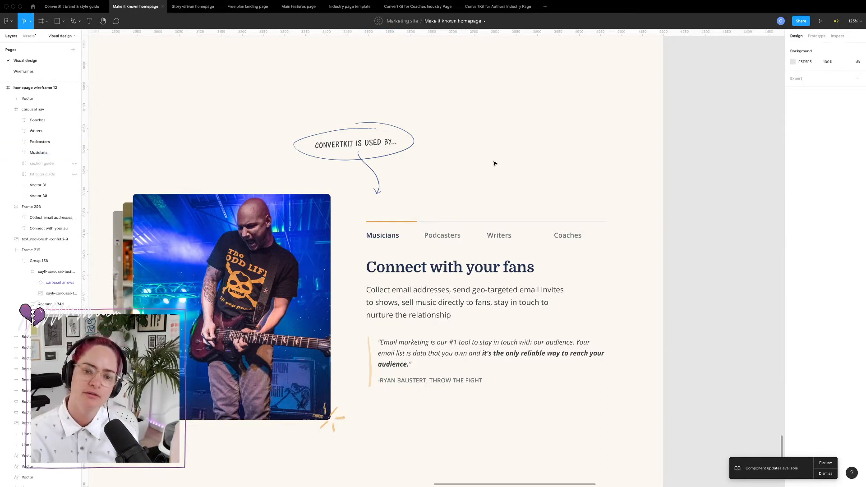
- Draw a rectangle about 93 × 19 px across the lower half of the Musicians label and fill it pale yellow
click(57, 21)
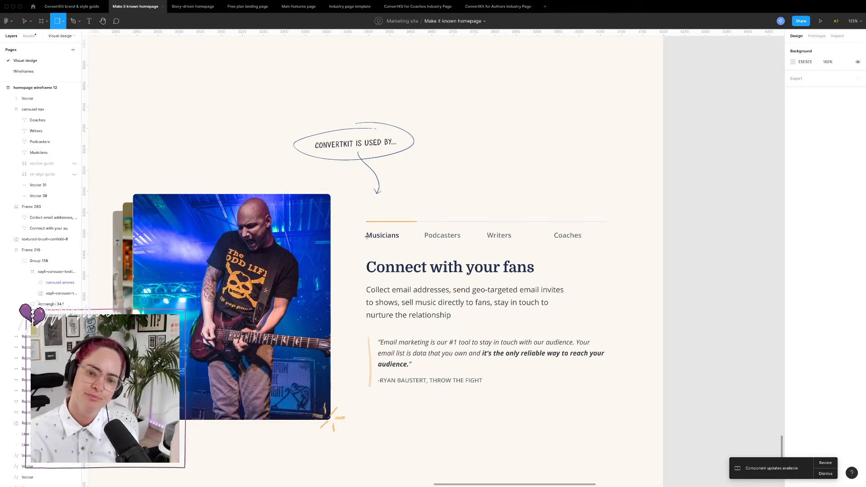
drag(363, 236, 404, 244)
click(793, 196)
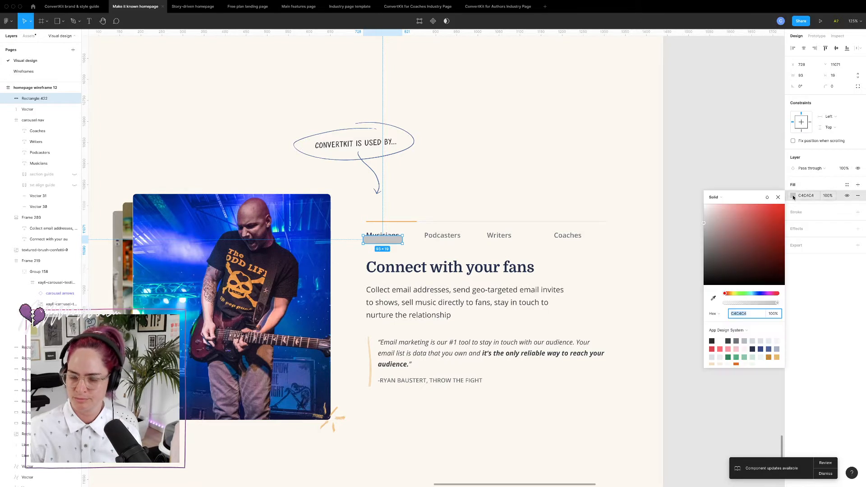
click(713, 364)
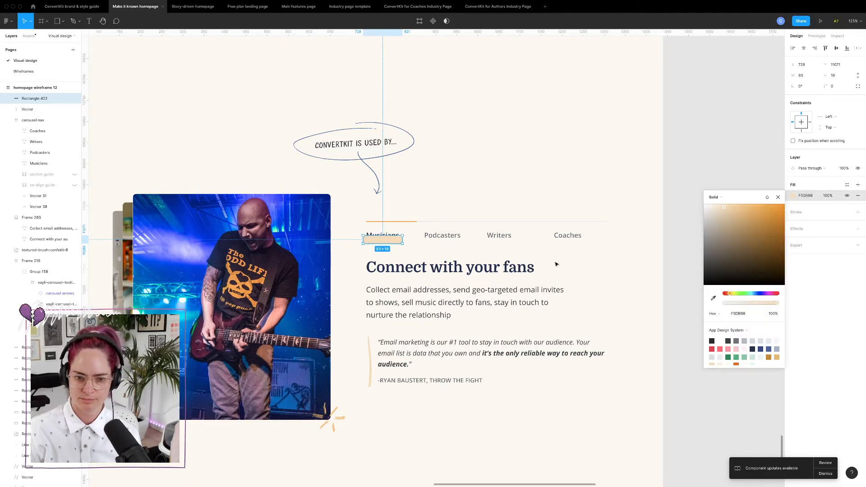
- Send the pale yellow rectangle behind the Musicians label so it acts as a highlight
right_click(393, 244)
click(422, 291)
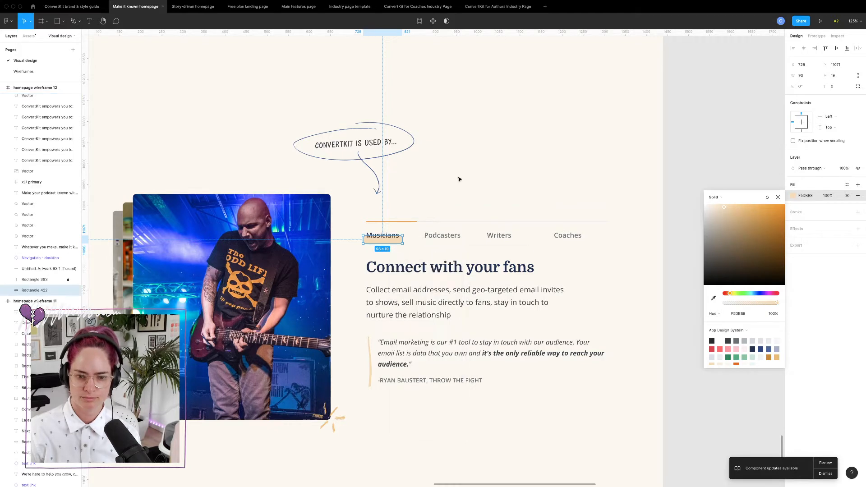
click(461, 186)
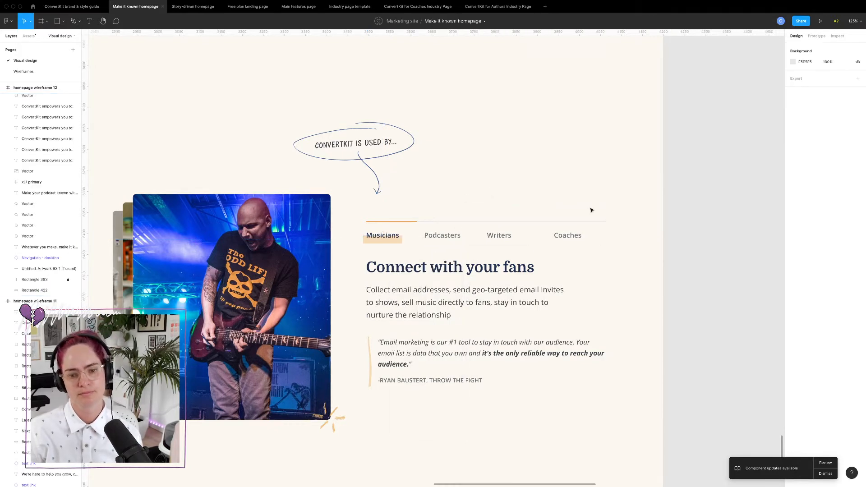
- Change the stroke of the active indicator line above Musicians to the Yellow 400 colour style
click(418, 221)
click(42, 174)
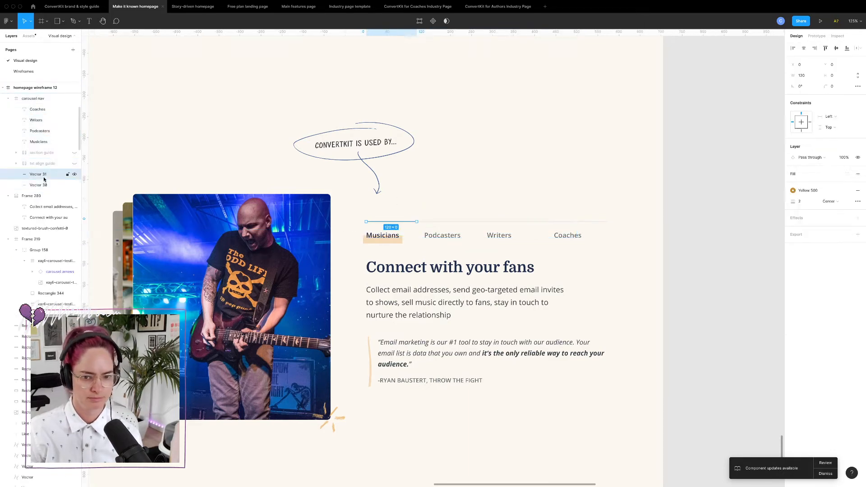
click(794, 190)
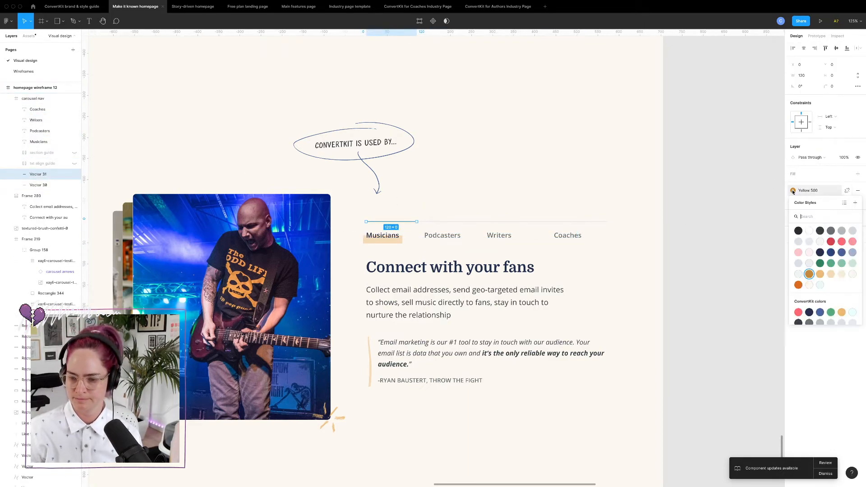
click(820, 274)
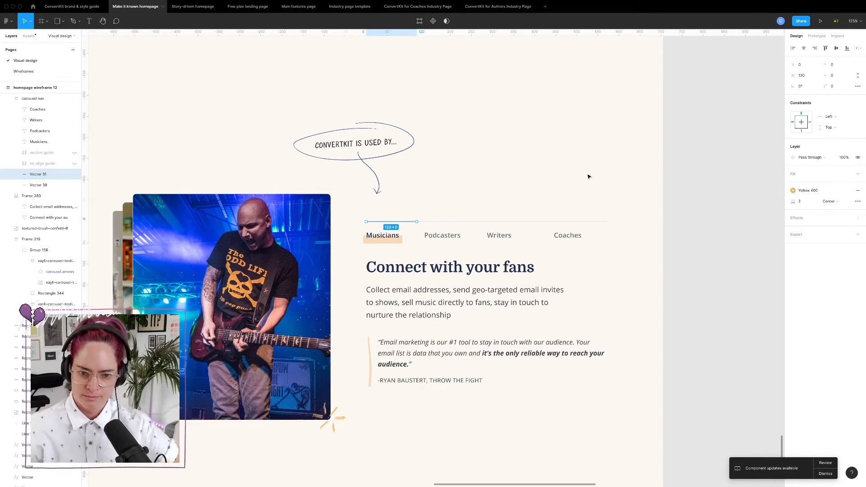
click(547, 164)
- Distribute the Musicians, Podcasters, Writers and Coaches navigation labels with equal horizontal spacing between them
scroll(554, 166, down, 1)
scroll(554, 166, left, 1)
scroll(553, 164, down, 1)
scroll(553, 164, left, 1)
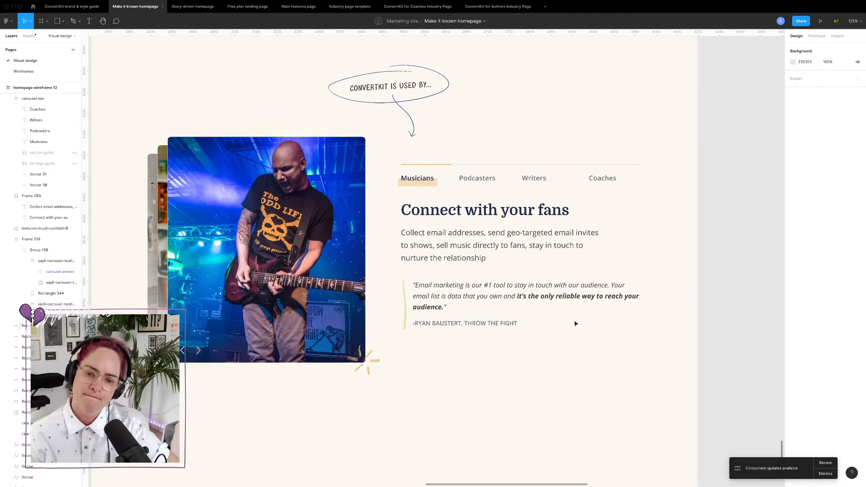
click(534, 179)
double_click(537, 180)
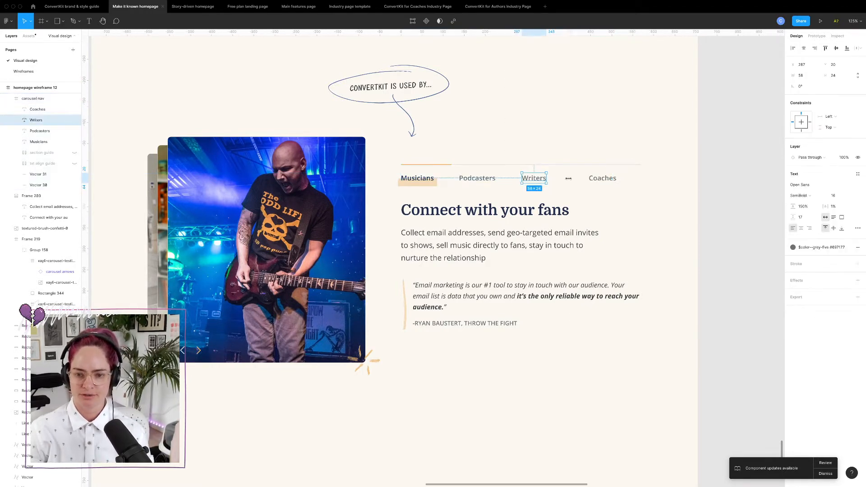
shift+click(602, 178)
shift+click(477, 178)
shift+click(406, 178)
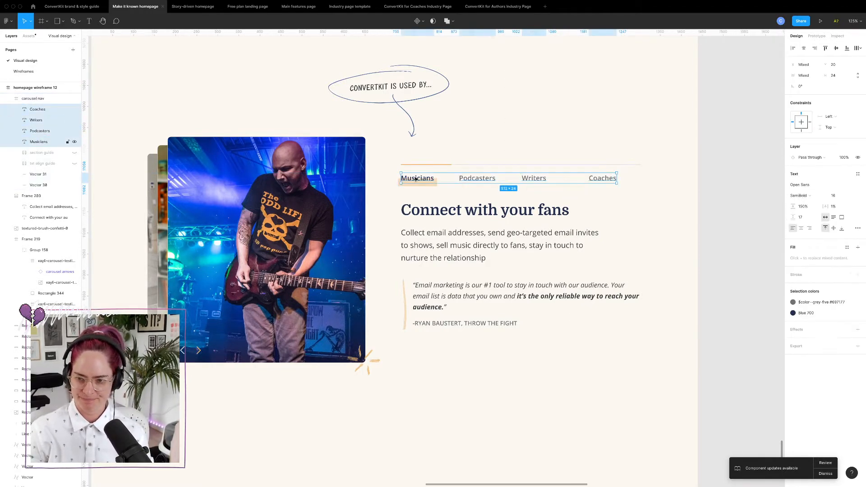
click(858, 48)
click(805, 64)
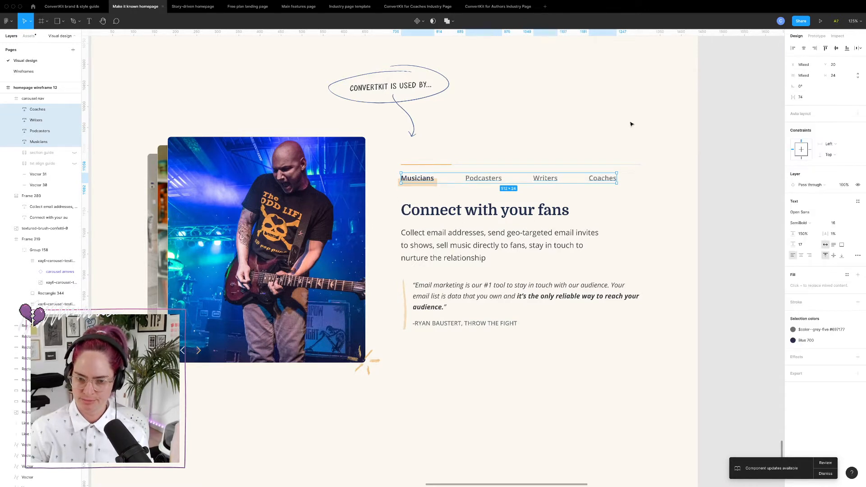
click(632, 121)
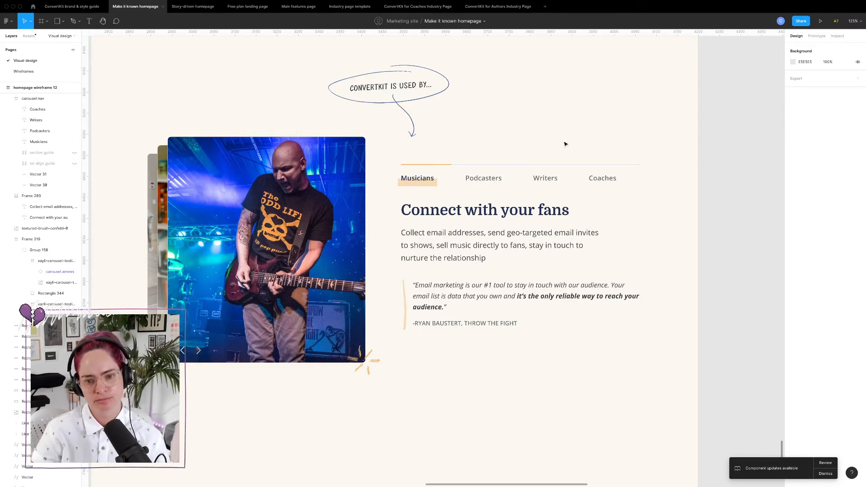
- Bring the "Learn more about ConvertKit for musicians" text link from the section above to beneath the carousel's quote, in line with the text column
scroll(473, 317, down, 10)
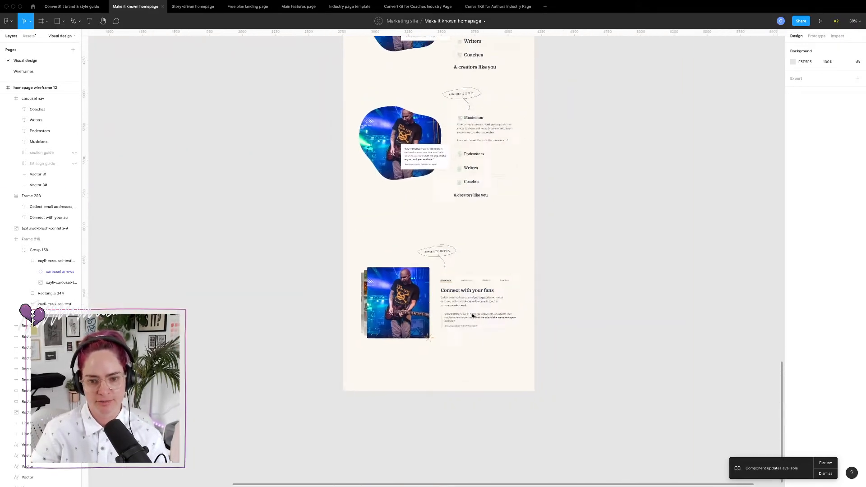
super+click(455, 207)
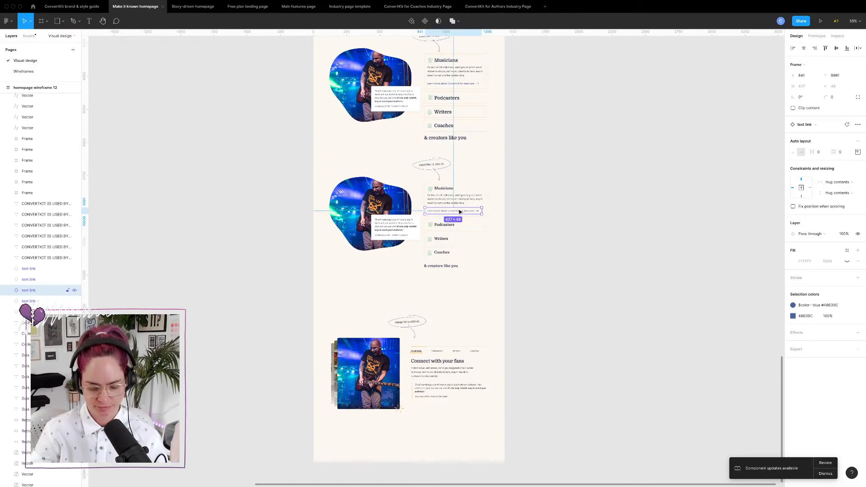
drag(483, 378, 422, 409)
scroll(445, 410, up, 10)
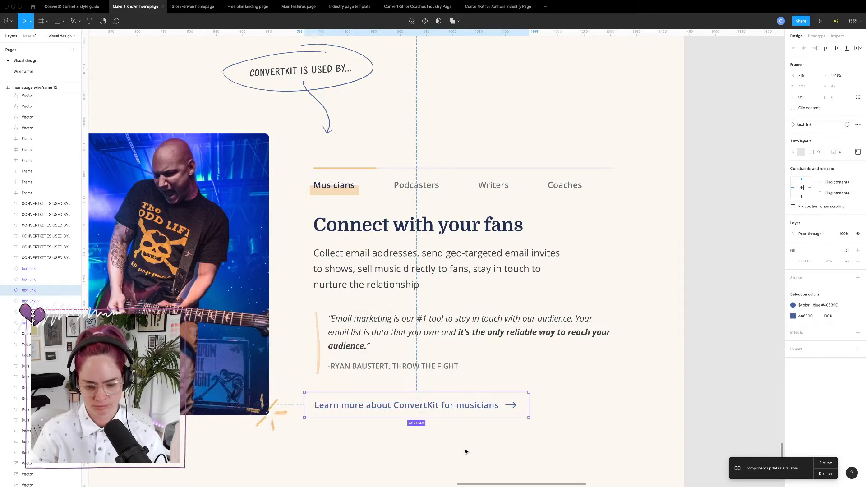
click(467, 451)
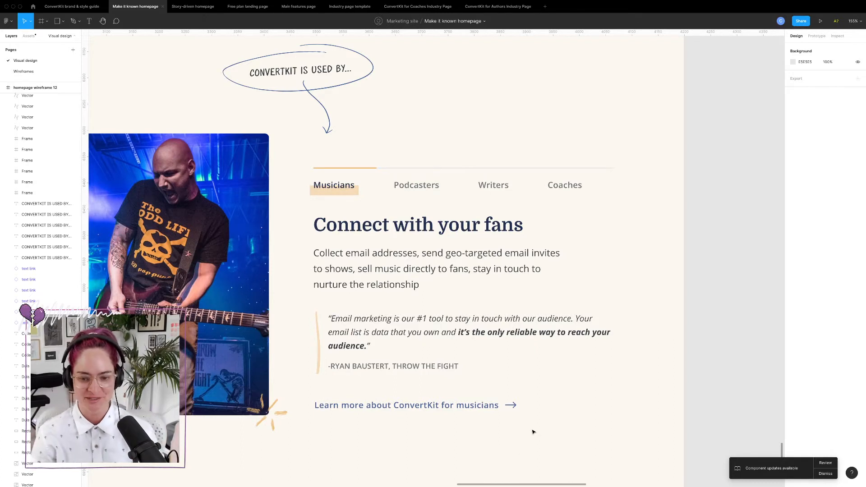
- Move the carousel's whole text column, from the navigation labels to the Learn more link, slightly upward as one block
drag(543, 425, 311, 168)
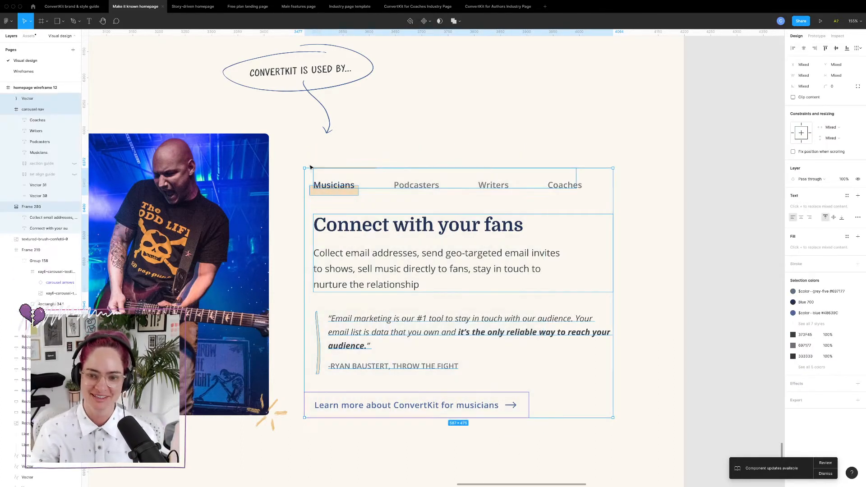
drag(425, 231, 426, 218)
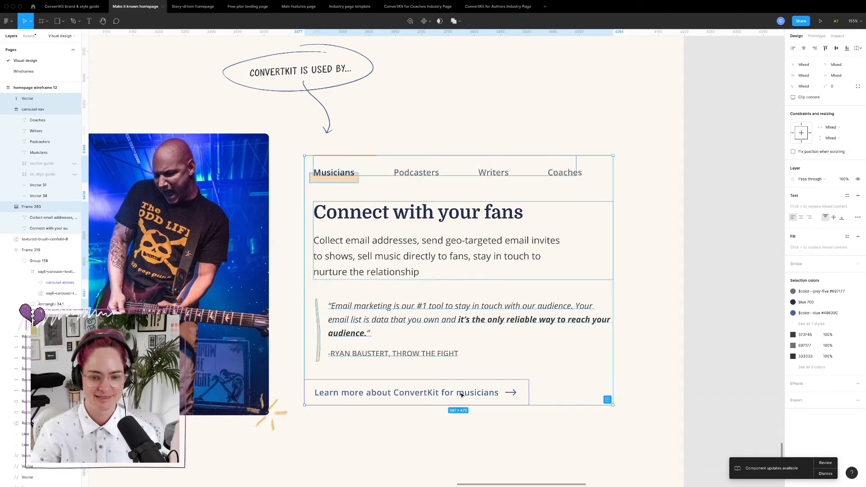
click(445, 430)
- Delete the three grey blob shapes lying on the canvas beside the homepage wireframe 12 frame
scroll(414, 421, down, 5)
scroll(413, 421, up, 3)
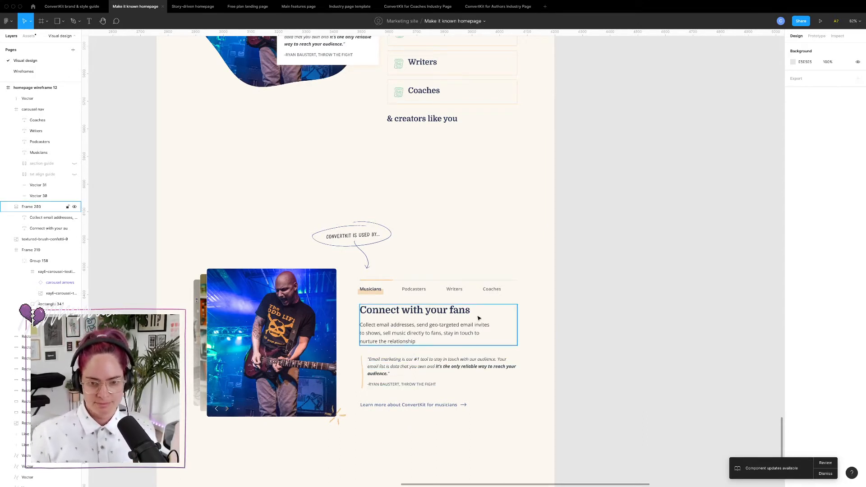
scroll(495, 296, up, 5)
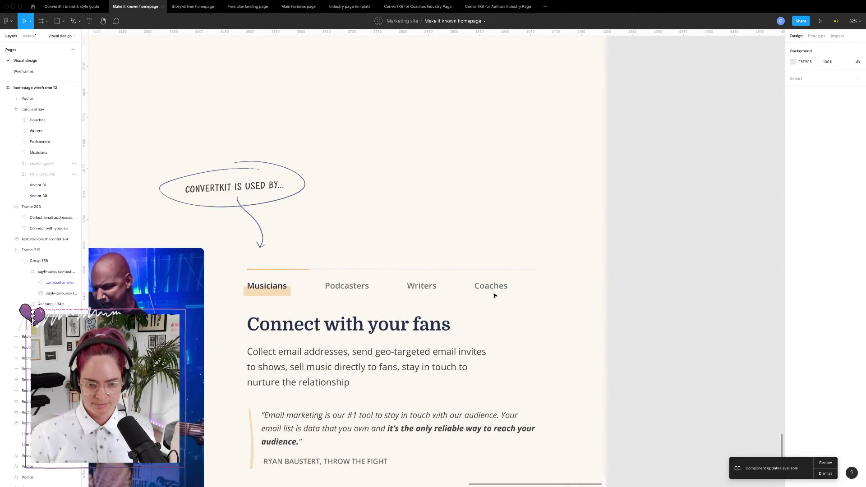
scroll(495, 296, down, 5)
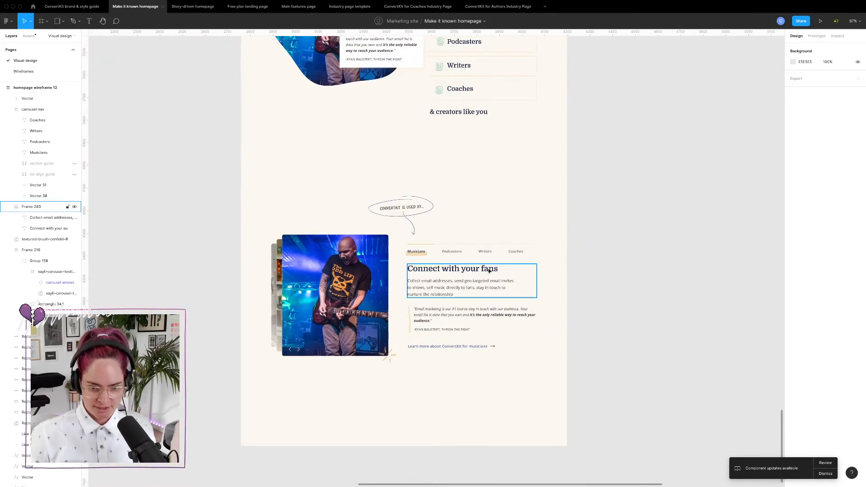
scroll(489, 271, up, 20)
scroll(489, 271, up, 15)
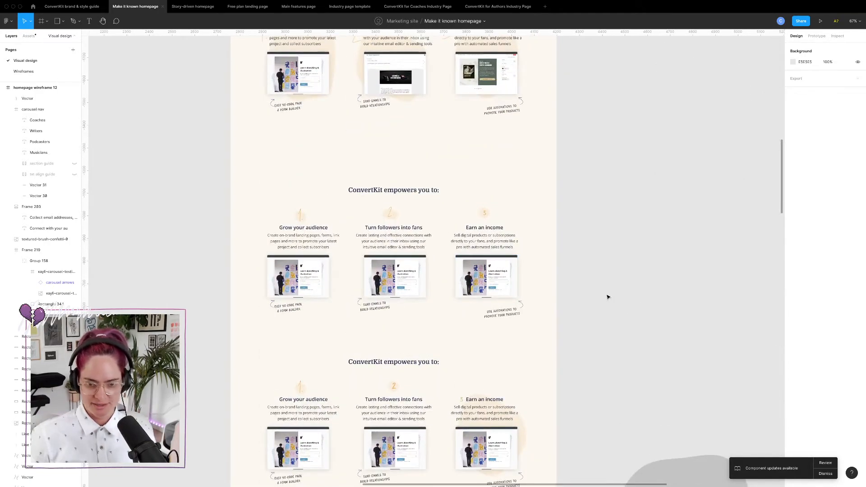
scroll(608, 296, down, 10)
scroll(500, 290, up, 5)
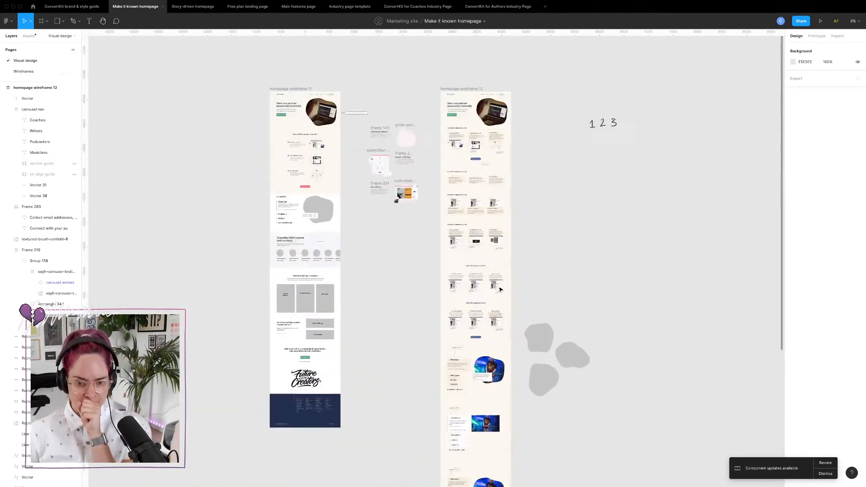
drag(585, 383, 615, 429)
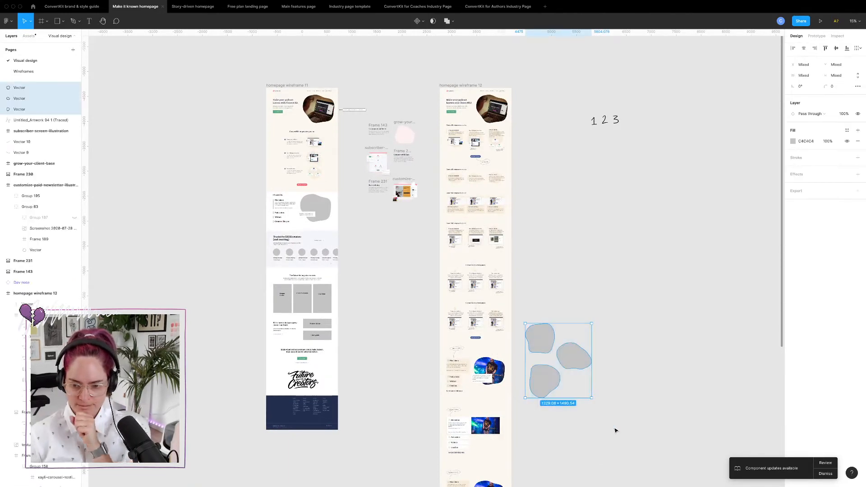
key(Delete)
- Move the handwritten 1 2 3 artwork above homepage wireframe 12 and duplicate that frame into the free space to its right
drag(580, 95, 664, 166)
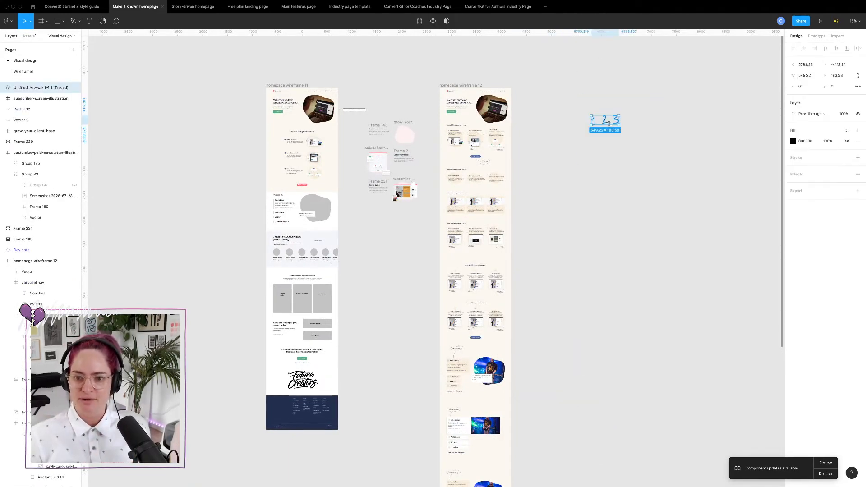
drag(604, 123, 495, 65)
key(super+z)
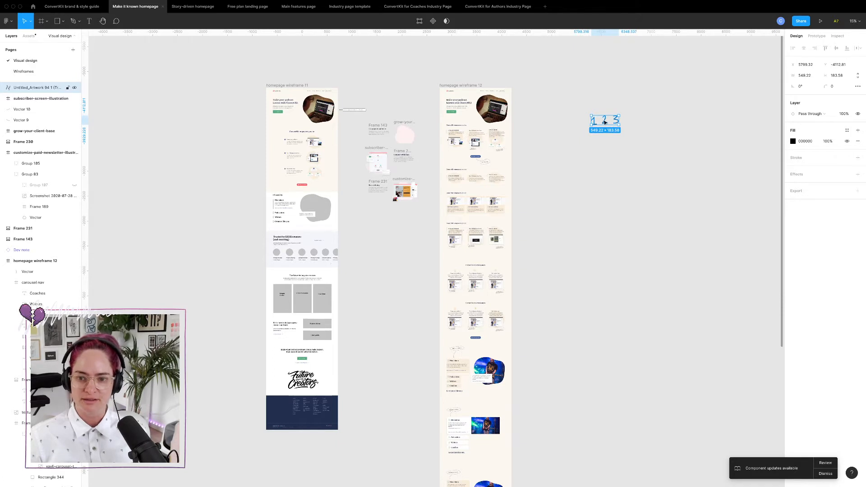
drag(595, 117, 444, 53)
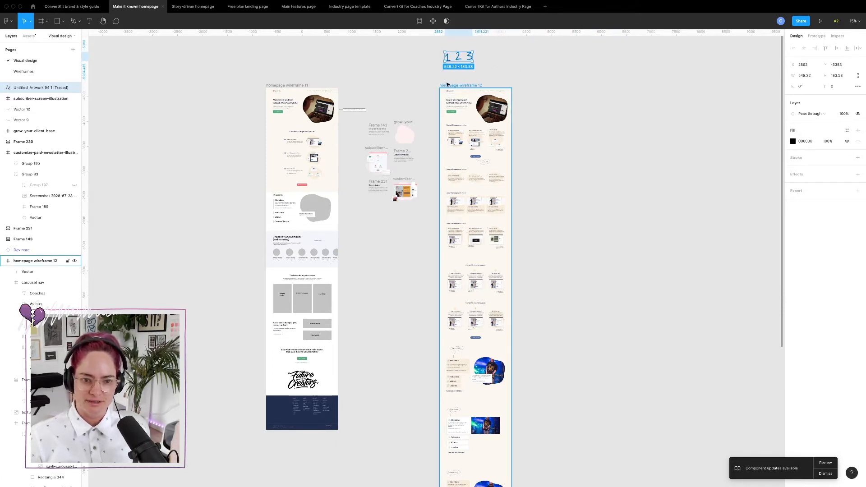
alt+drag(463, 87, 585, 99)
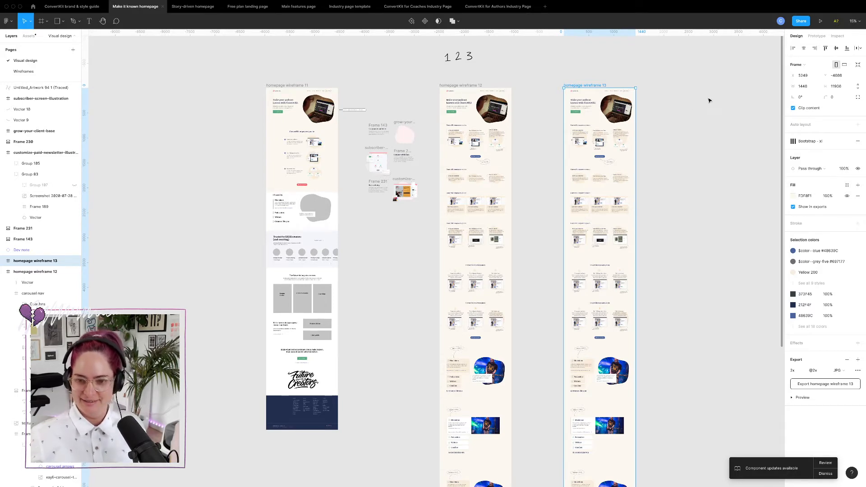
click(688, 143)
- Delete the large pale yellow blob behind Earn an income in the duplicate frame's "ConvertKit empowers you to:" section above the Watch the demo button
scroll(652, 170, down, 3)
scroll(652, 170, right, 2)
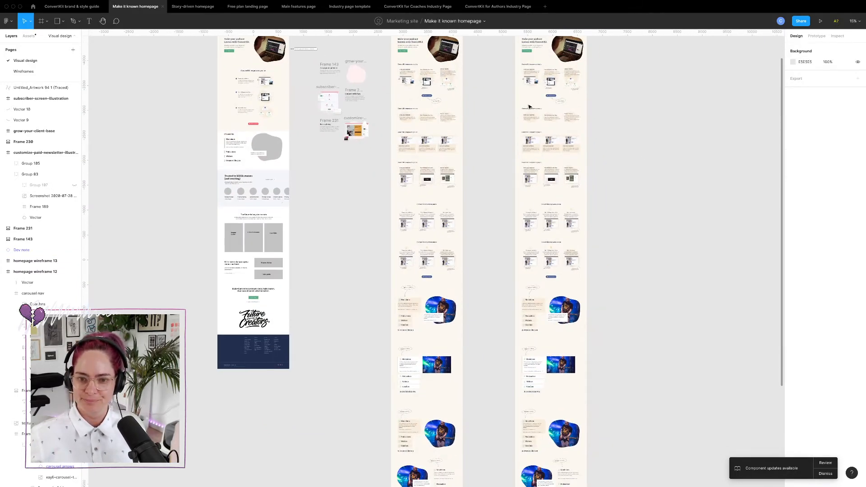
scroll(596, 109, up, 5)
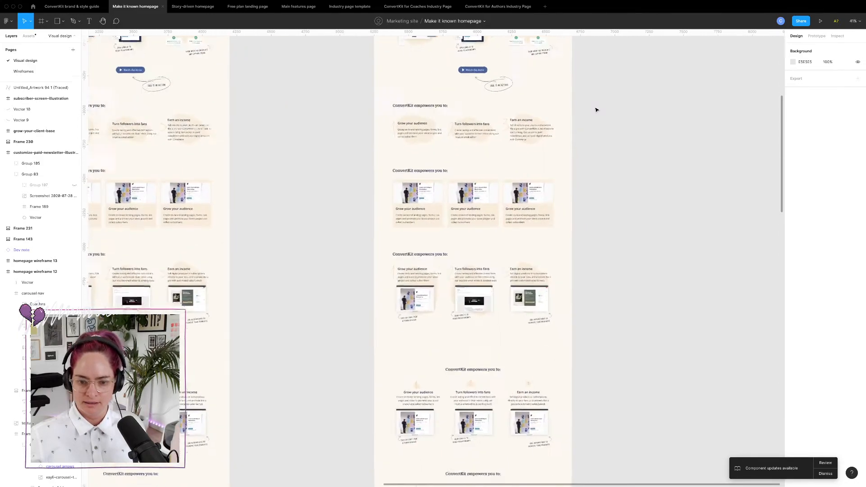
scroll(595, 108, down, 4)
scroll(496, 249, up, 10)
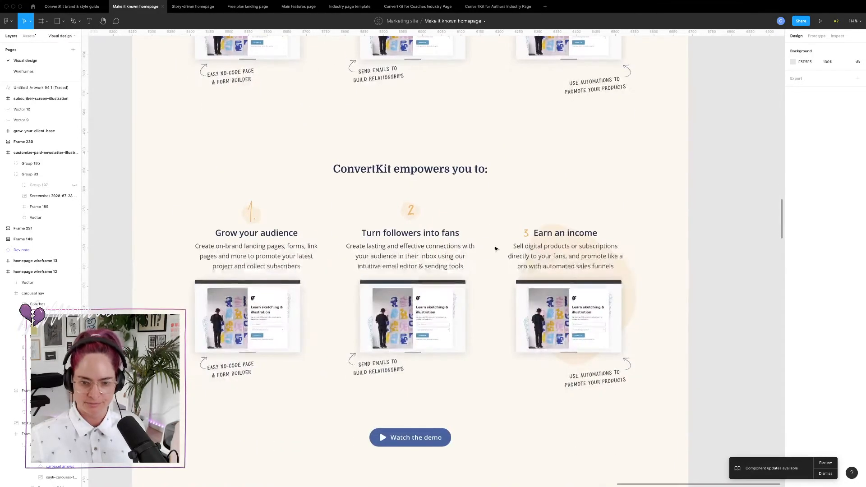
drag(556, 225, 554, 227)
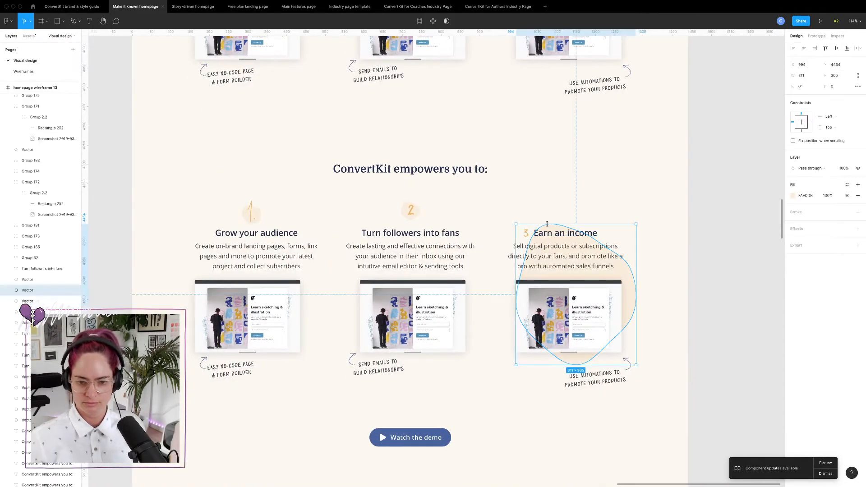
key(Delete)
- Copy the 2 numeral with its pale blob above the Earn an income heading and change the numeral to 3
click(409, 209)
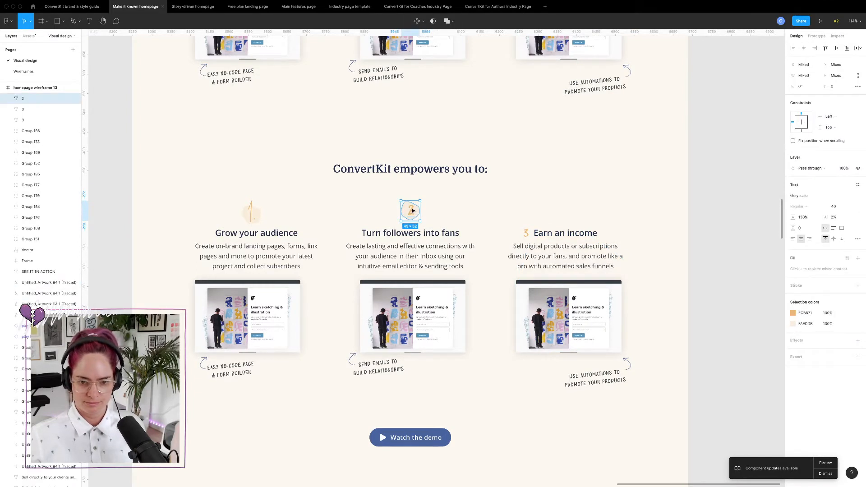
drag(410, 209, 564, 211)
double_click(562, 209)
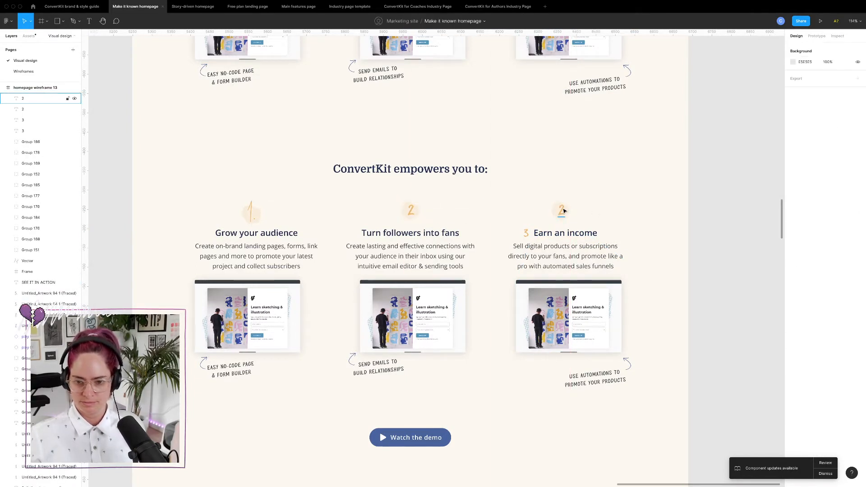
text(3)
key(Escape)
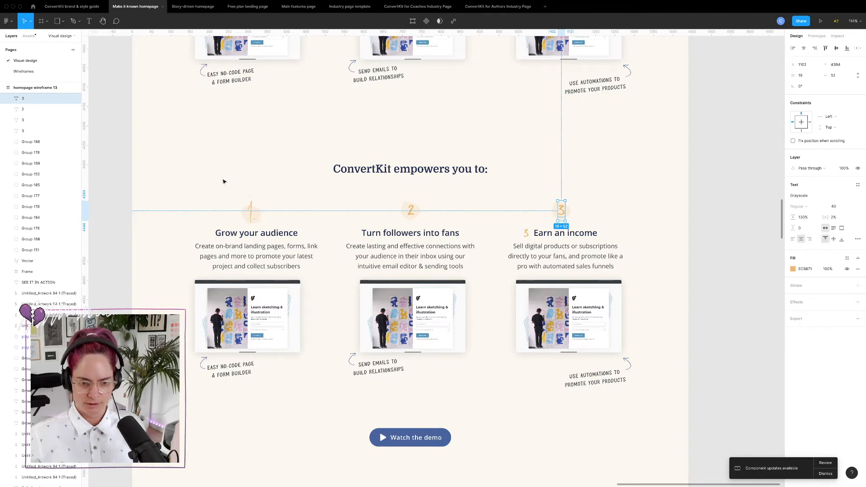
- Replace the handwritten 1 above Grow your audience with a copy of the 2 badge whose numeral is changed to 1
drag(223, 181, 284, 226)
key(Delete)
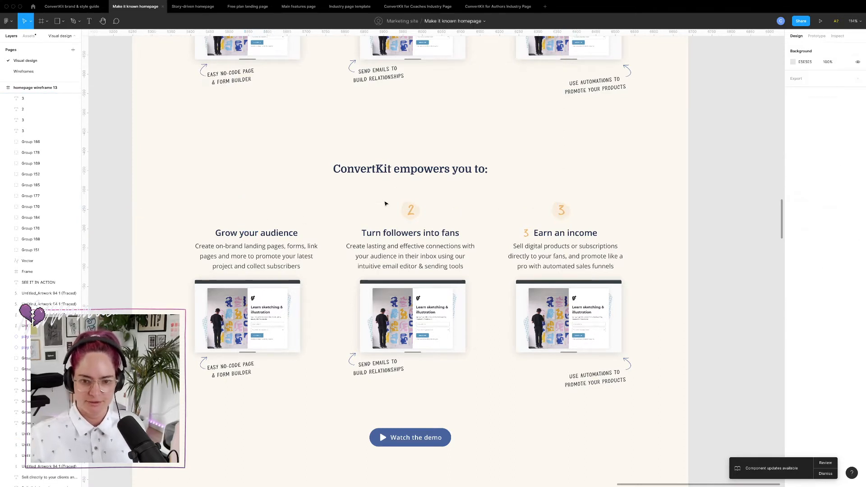
drag(411, 210, 259, 207)
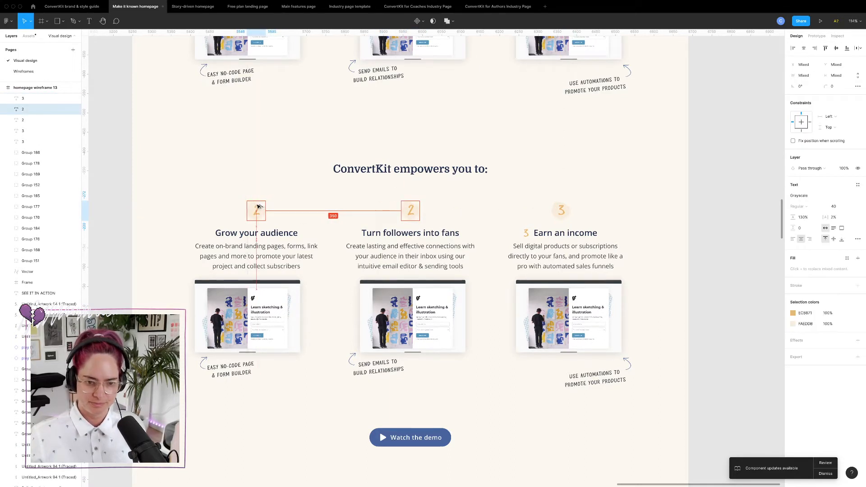
click(284, 207)
double_click(257, 209)
text(1)
key(Escape)
click(305, 210)
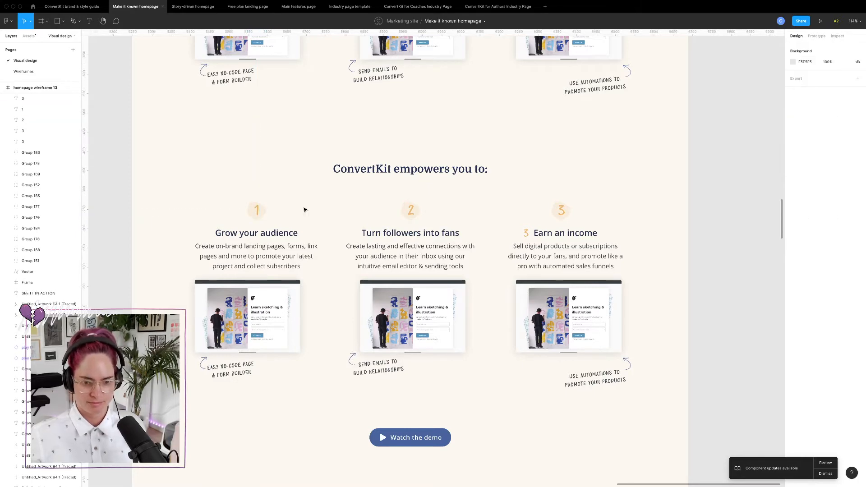
- Delete the three landing page mockup groups under the columns of the lowest "ConvertKit empowers you to:" section
scroll(411, 275, up, 1)
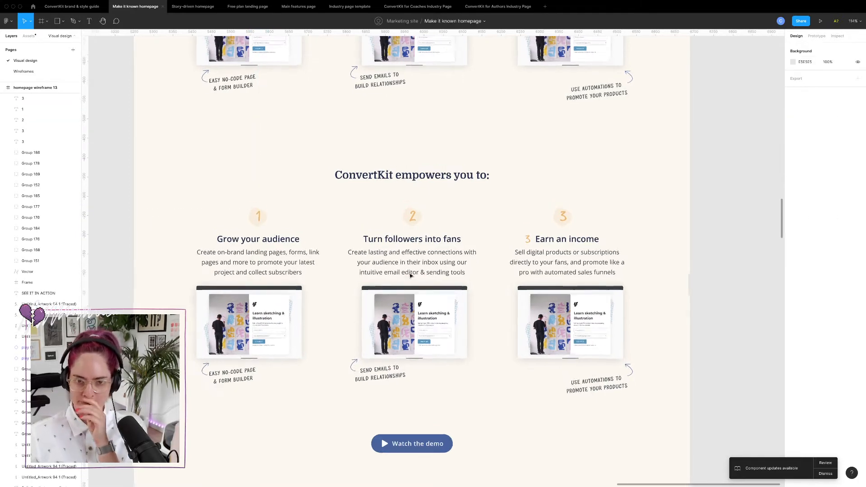
scroll(411, 275, down, 5)
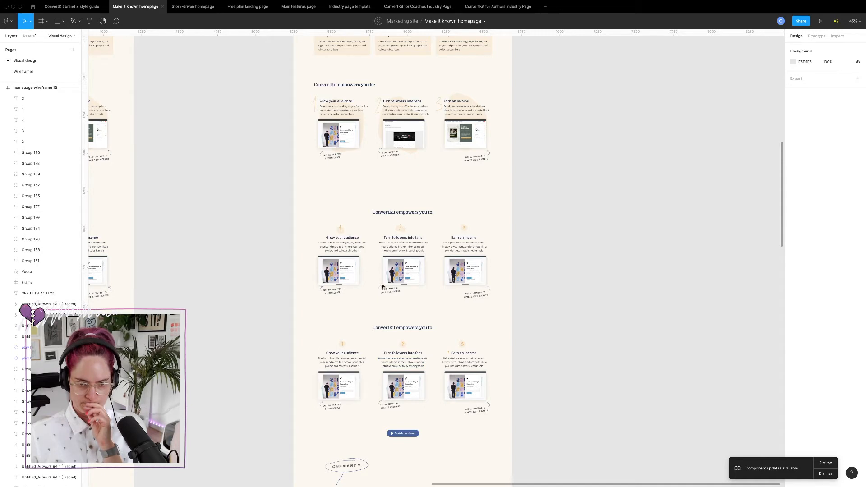
click(404, 385)
shift+click(474, 386)
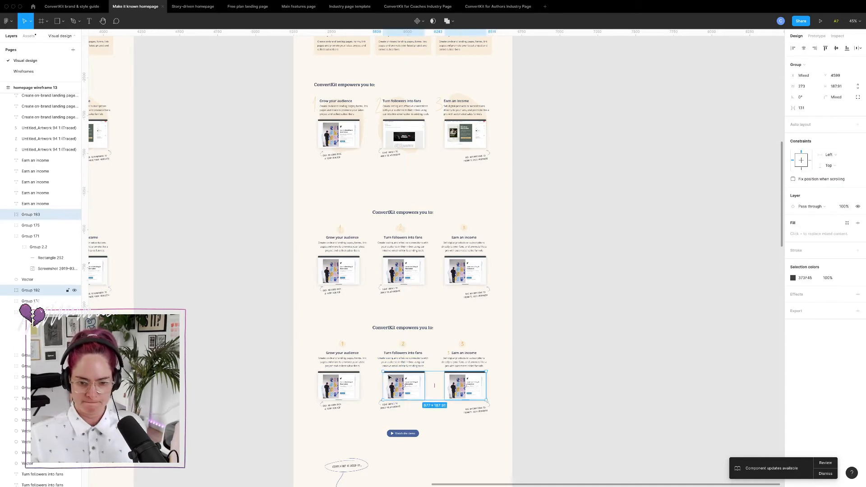
shift+click(341, 382)
key(Delete)
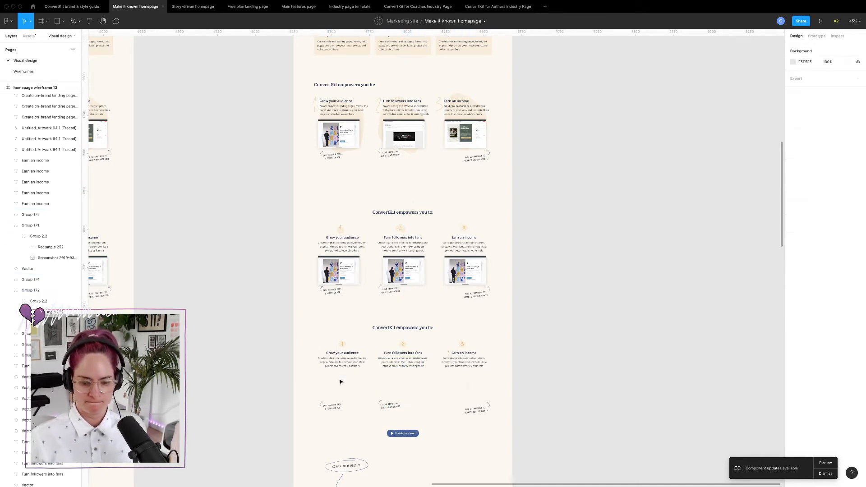
- Copy the three product mockups from the left-aligned "ConvertKit empowers you to:" section under the columns of the lowest section
click(336, 134)
shift+click(408, 140)
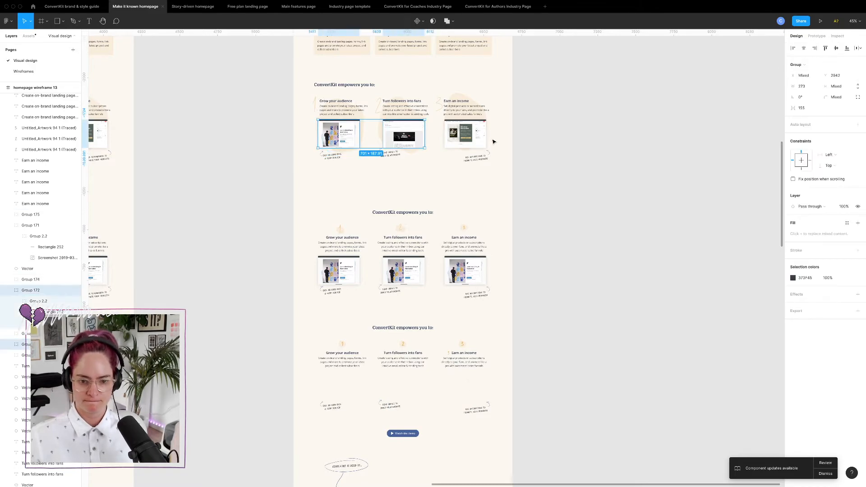
shift+click(474, 136)
drag(424, 134, 424, 384)
scroll(424, 384, up, 6)
scroll(423, 384, down, 2)
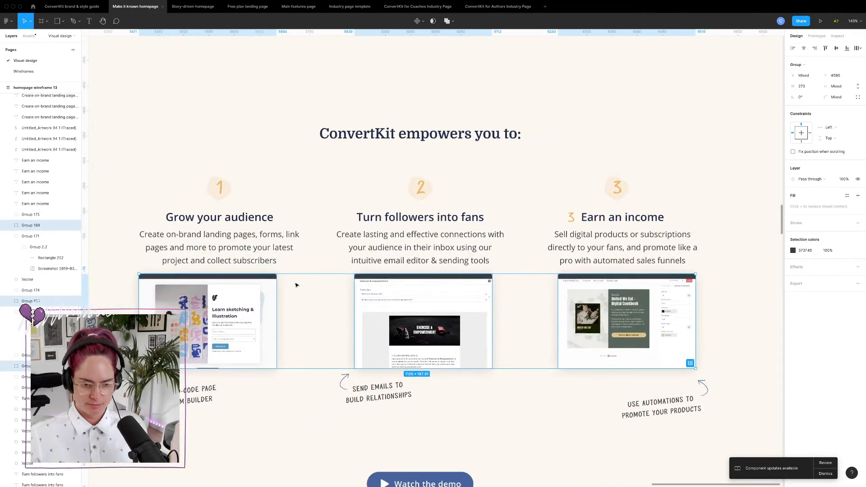
- Recolor the dark bar atop the Grow your audience mockup with the pale orange swatch from App Design System
click(258, 277)
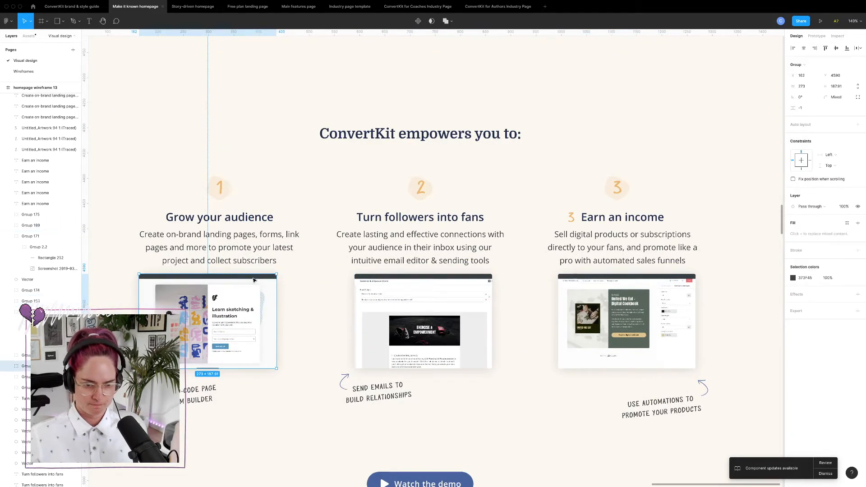
double_click(254, 280)
click(16, 377)
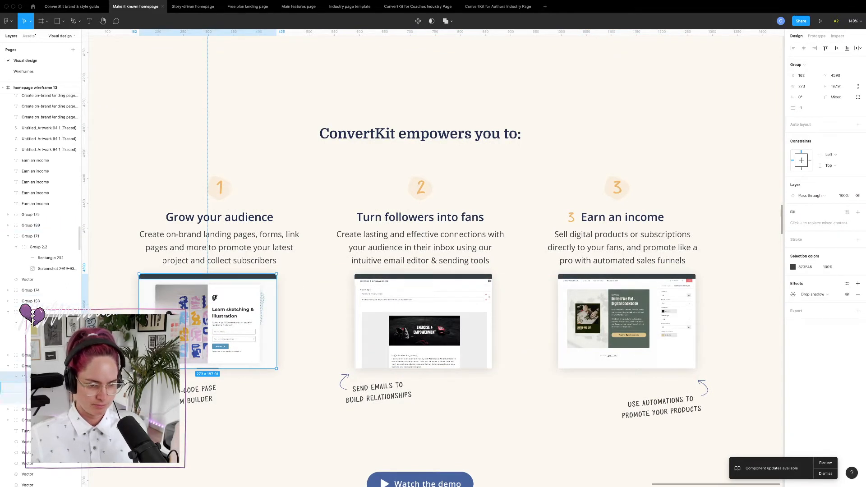
click(11, 388)
click(794, 196)
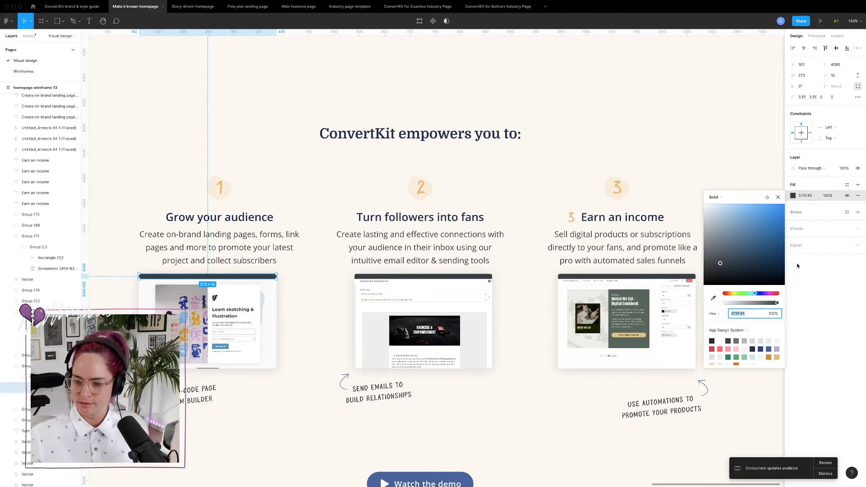
click(712, 360)
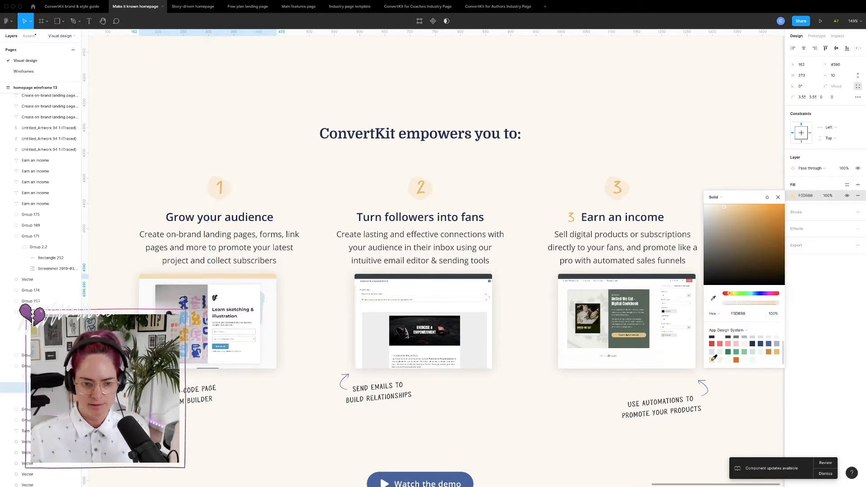
- Recolor the dark bar atop the Turn followers into fans mockup with the same pale orange swatch
click(401, 279)
click(8, 302)
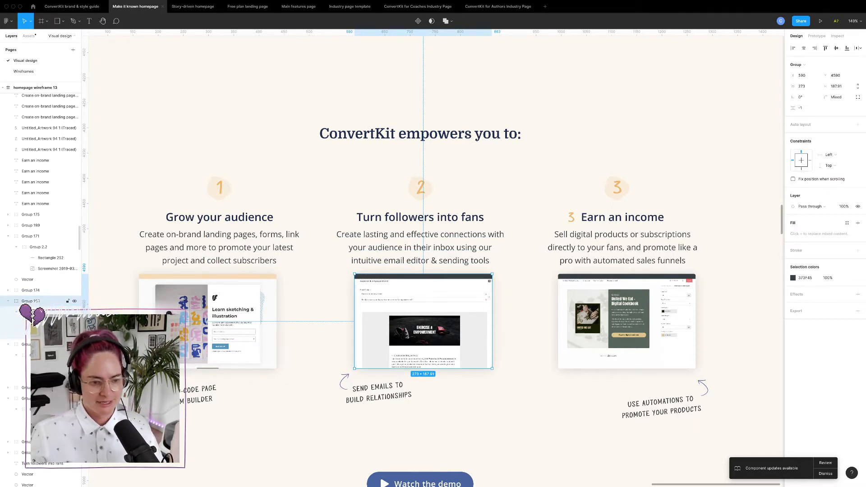
click(419, 276)
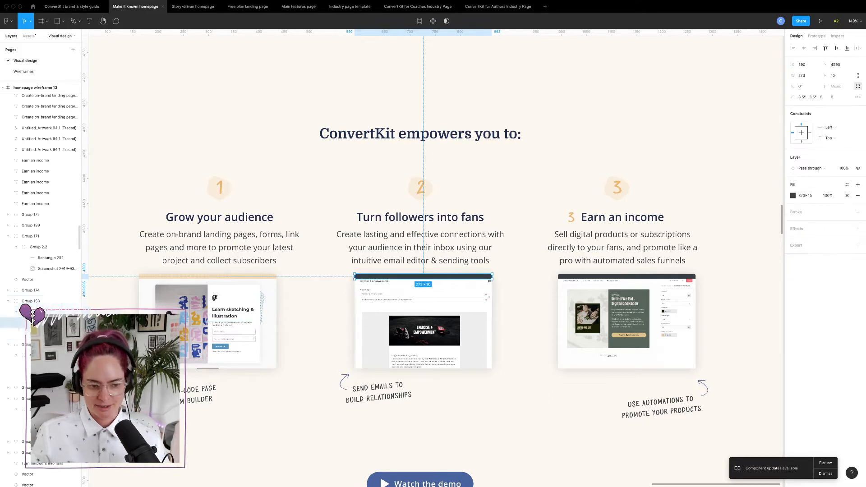
click(794, 196)
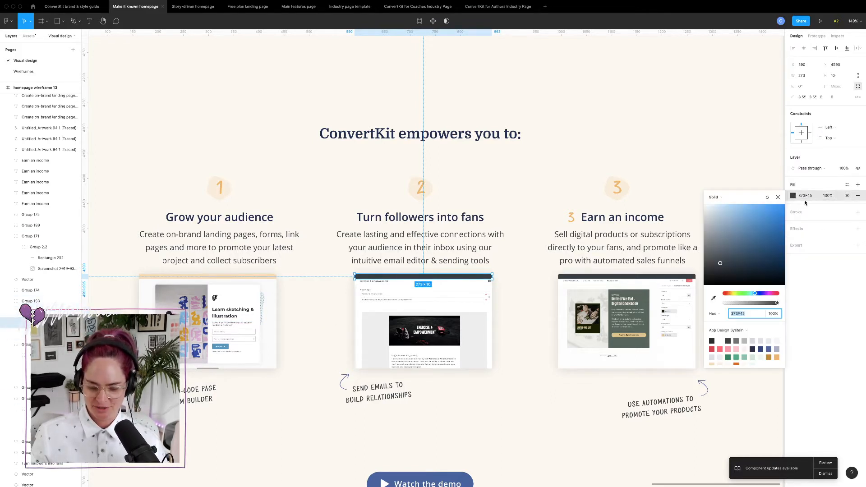
scroll(731, 340, down, 1)
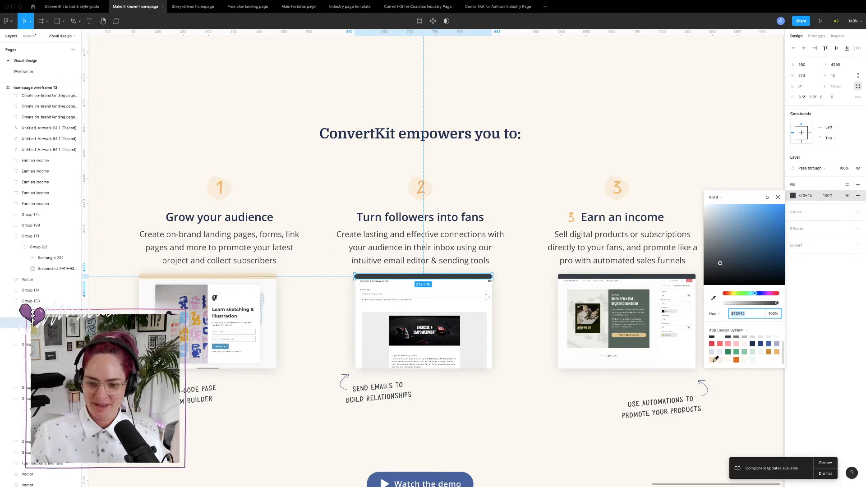
click(713, 360)
- Recolor the dark bar atop the Earn an income mockup with the same pale orange swatch
click(600, 277)
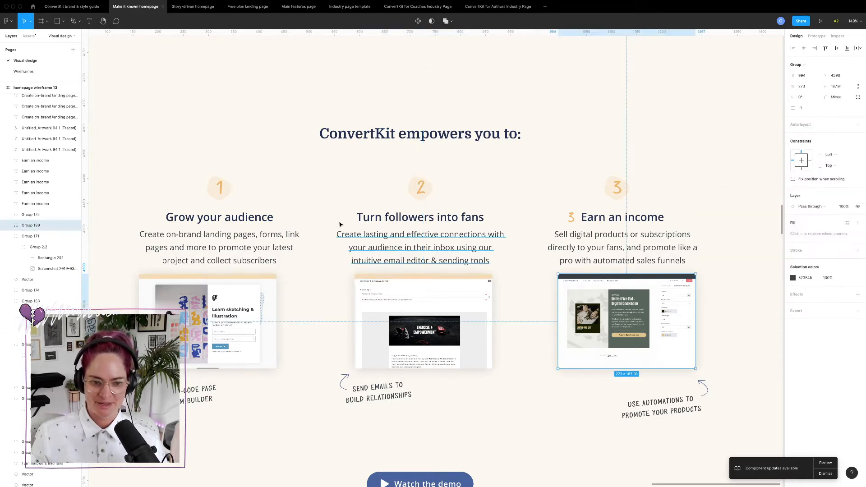
key(Return)
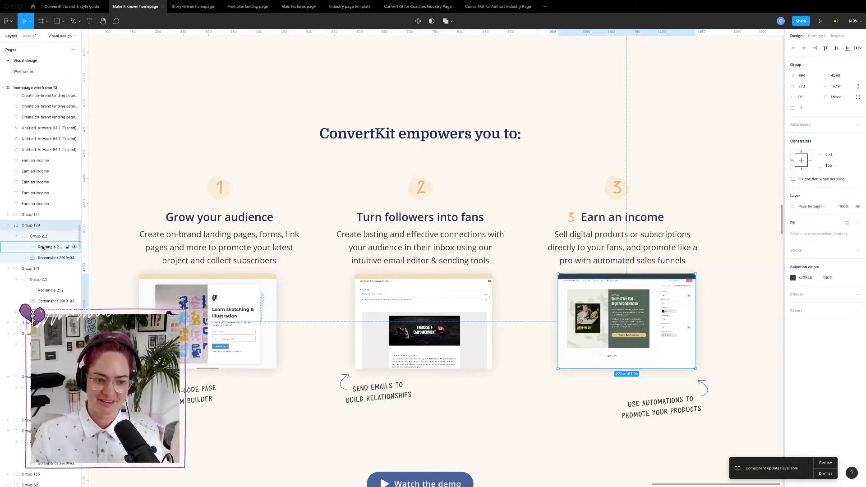
click(44, 247)
click(794, 195)
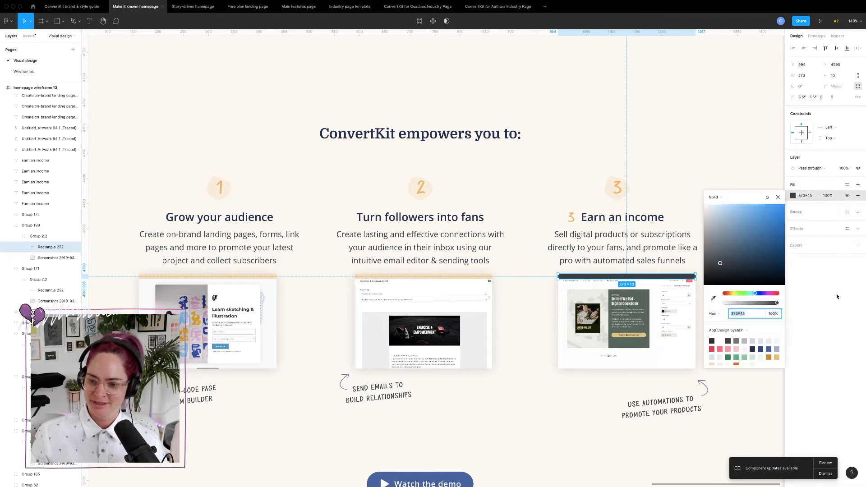
click(713, 363)
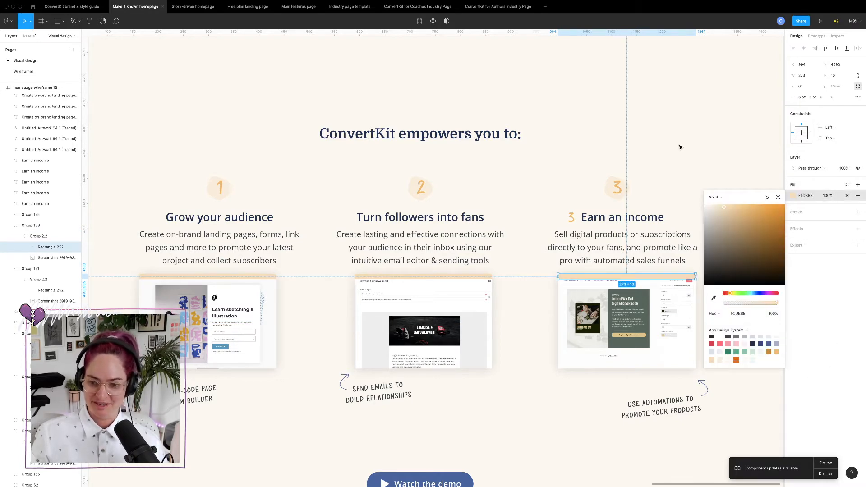
click(689, 128)
- Delete all the earlier "ConvertKit empowers you to:" section versions from homepage wireframe 13, keeping only the lowest one
scroll(664, 181, down, 5)
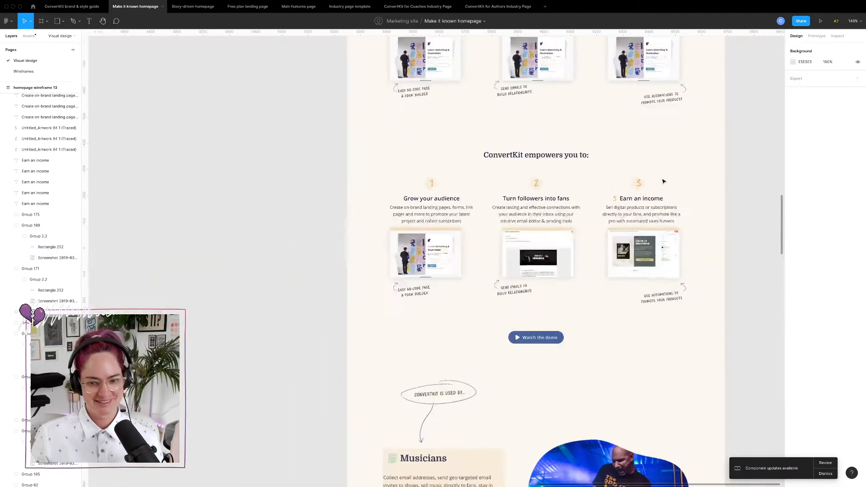
scroll(479, 204, down, 6)
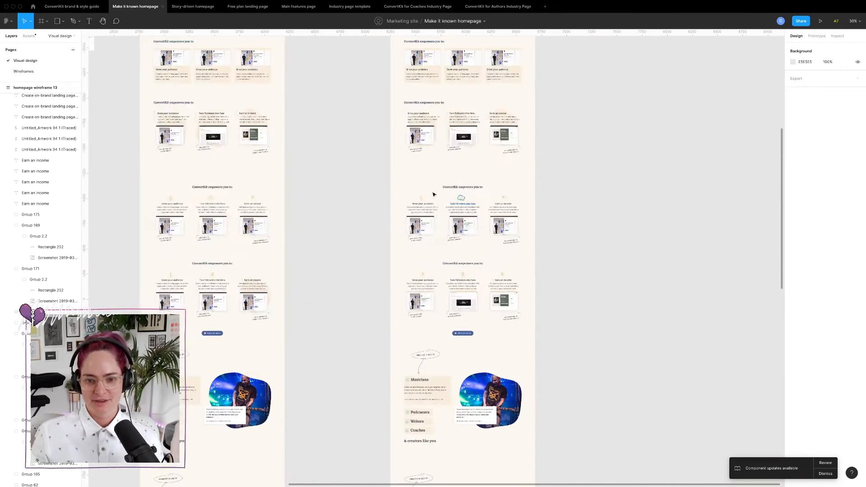
drag(382, 120, 519, 384)
key(Delete)
scroll(519, 334, up, 5)
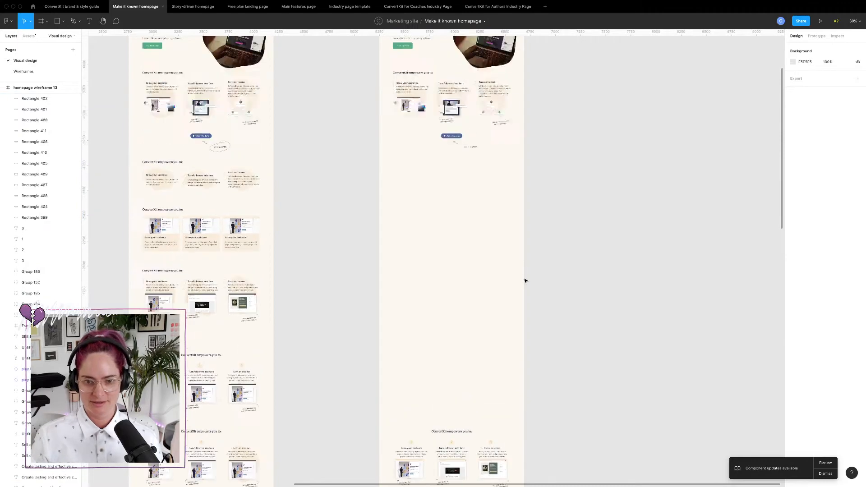
drag(381, 176, 522, 286)
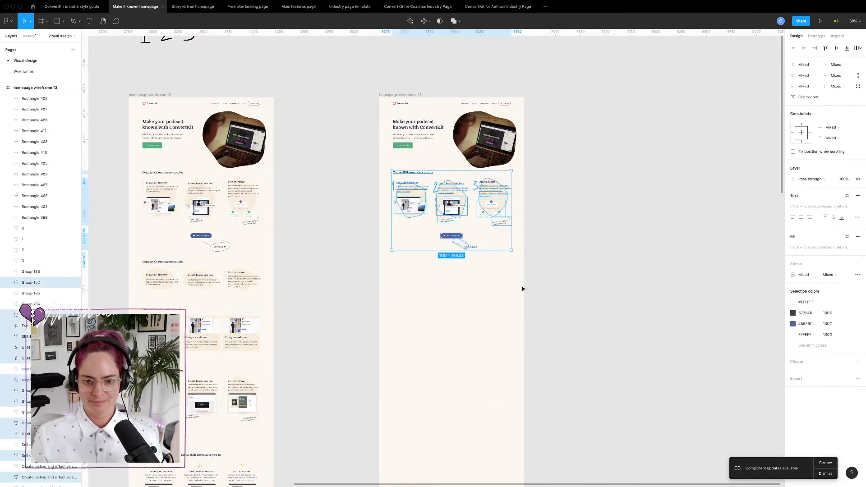
key(Delete)
- Move the remaining "ConvertKit empowers you to:" section with its Watch the demo button up beneath the hero in homepage wireframe 13
scroll(522, 288, down, 5)
scroll(451, 325, right, 2)
scroll(406, 357, down, 1)
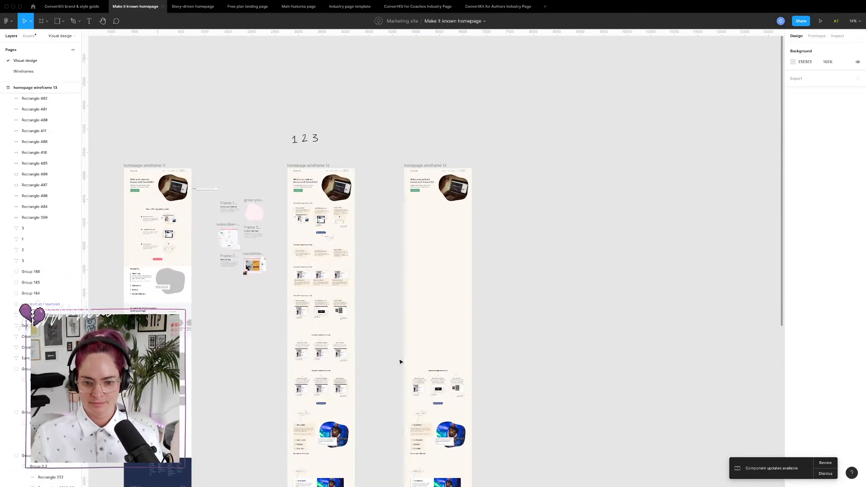
drag(401, 361, 492, 406)
drag(438, 388, 438, 226)
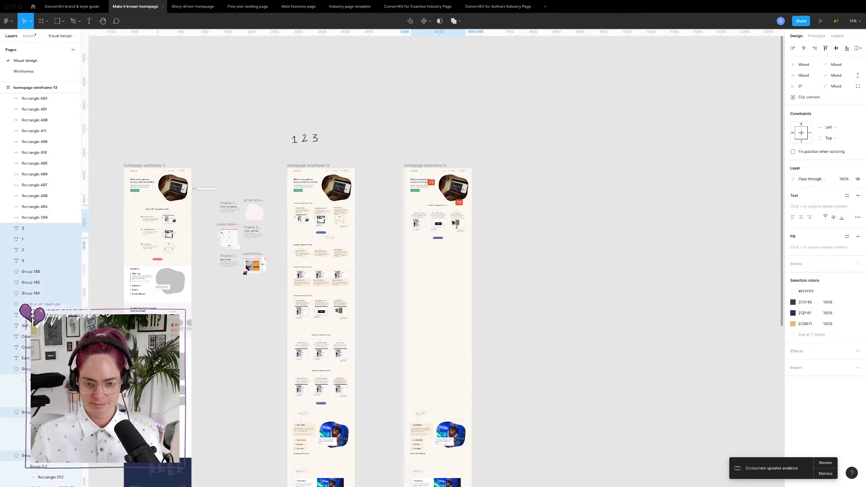
key(shift+2)
scroll(453, 226, up, 3)
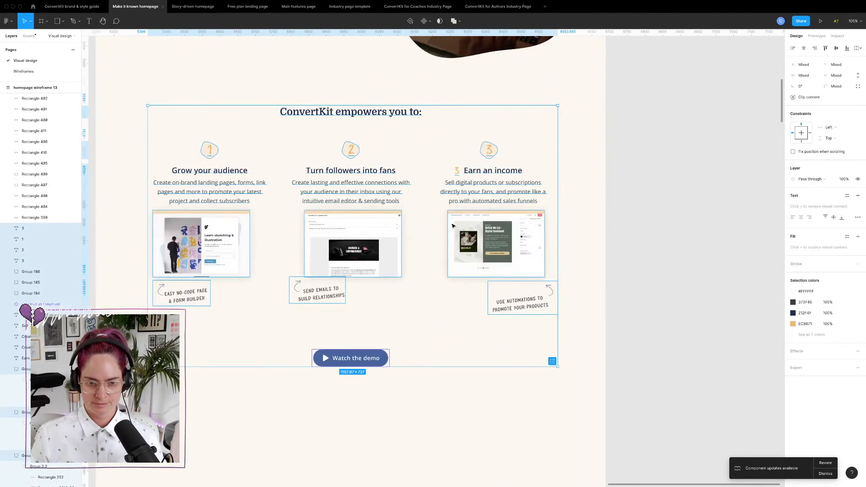
scroll(436, 213, down, 2)
click(613, 232)
scroll(483, 185, up, 2)
scroll(483, 186, left, 2)
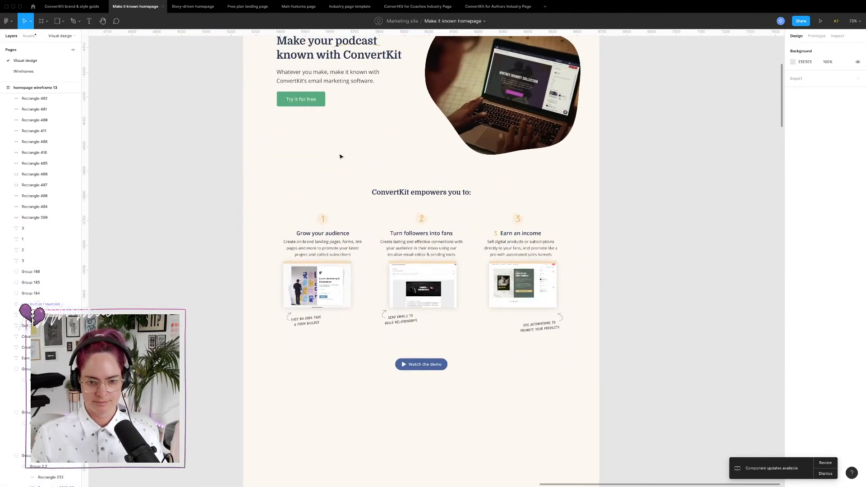
- Delete the five earlier "ConvertKit is used by..." section versions above the creator carousel in homepage wireframe 13
scroll(389, 196, down, 2)
scroll(389, 196, down, 10)
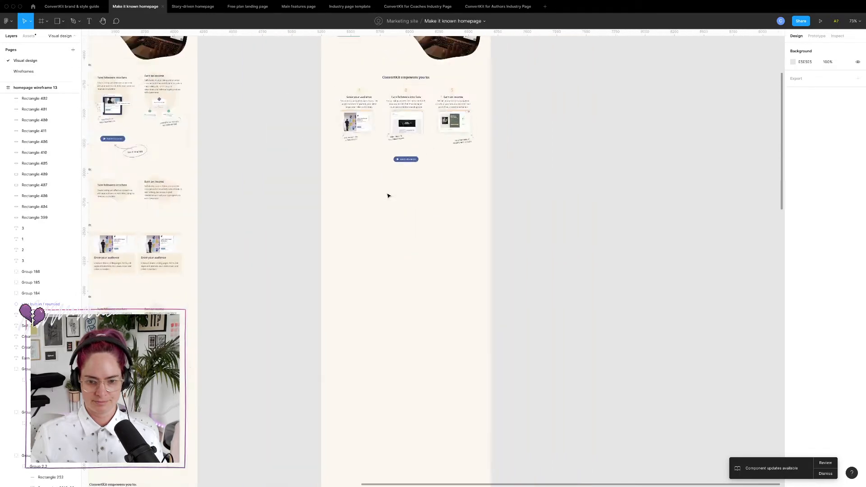
scroll(389, 196, down, 3)
drag(341, 153, 474, 455)
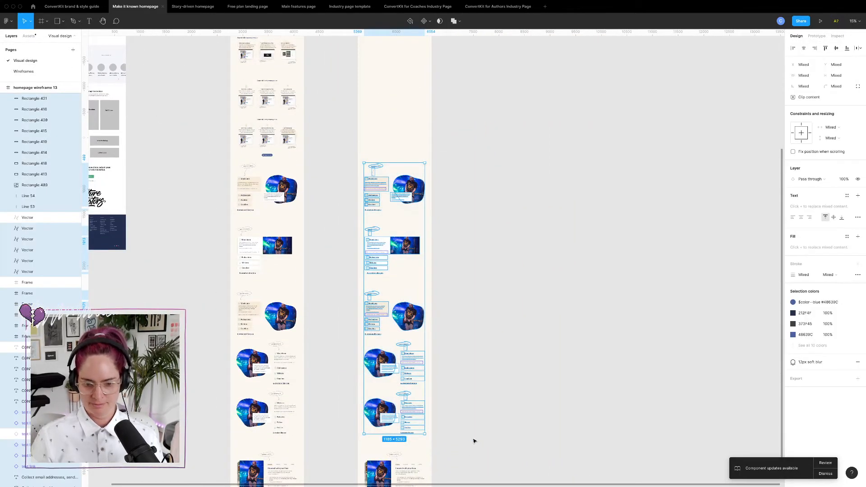
click(460, 401)
- Move the creator carousel section with its "ConvertKit is used by..." bubble up to sit closely beneath the Watch the demo button
scroll(443, 374, down, 4)
drag(398, 397, 468, 448)
drag(432, 407, 431, 219)
scroll(431, 218, up, 10)
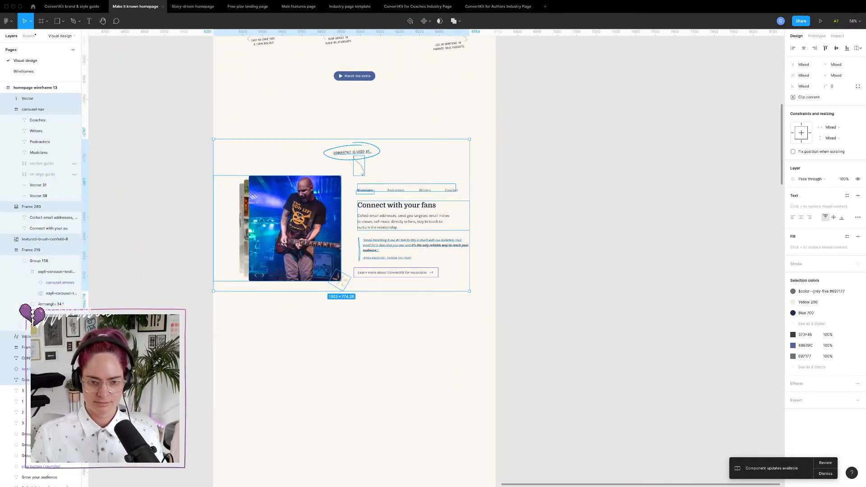
drag(300, 216, 303, 181)
click(615, 225)
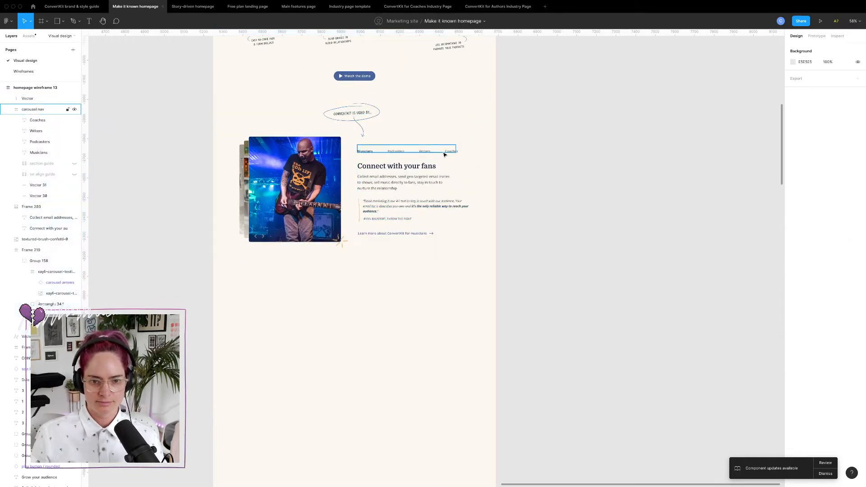
- Move the "ConvertKit is used by..." bubble and its text to the right, above the carousel's tabs
scroll(445, 153, up, 5)
scroll(444, 156, left, 3)
scroll(444, 156, up, 2)
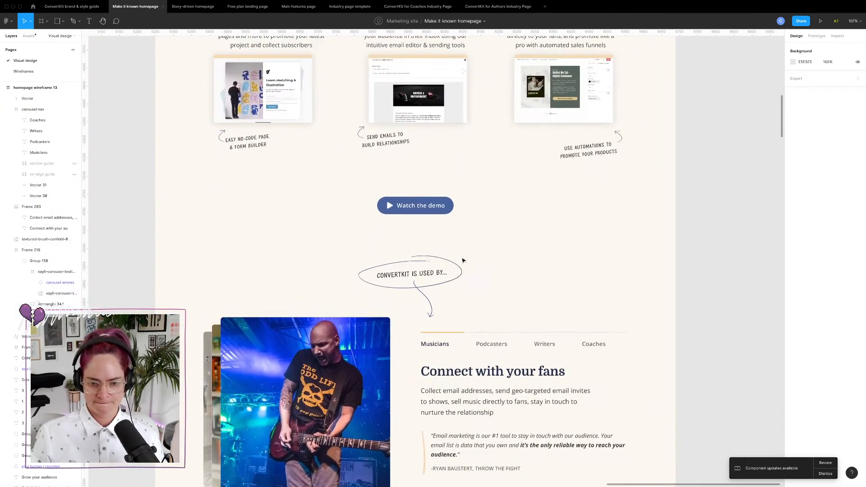
click(404, 264)
shift+click(430, 274)
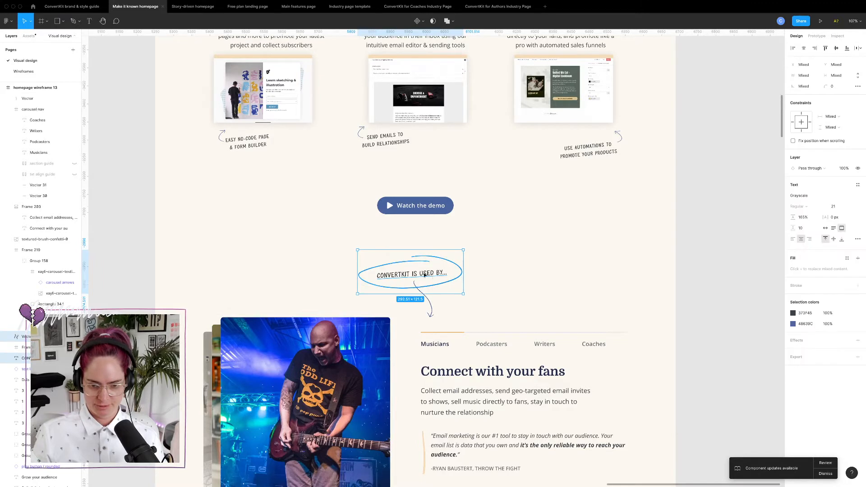
drag(431, 274, 552, 253)
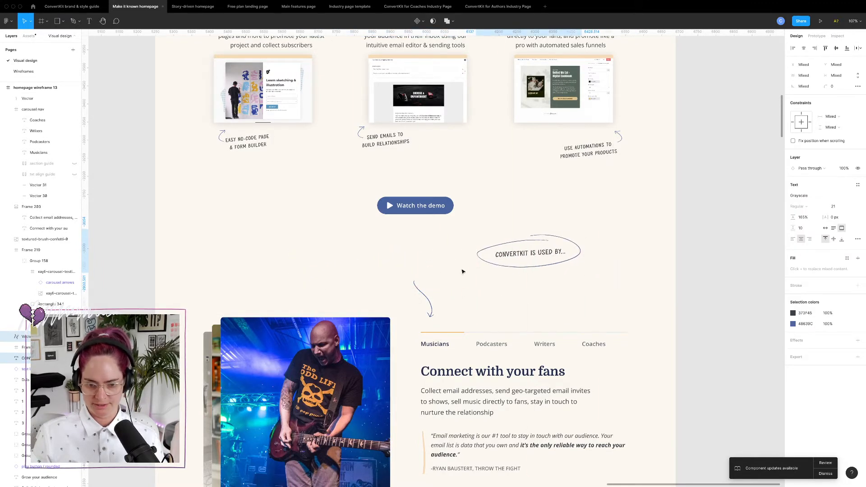
- Place the curved arrow beneath the bubble, mirrored to point down-left at the carousel tabs, and nudge the Watch the demo button up slightly
click(427, 292)
drag(427, 292, 513, 277)
click(717, 285)
drag(419, 205, 418, 200)
click(683, 265)
scroll(683, 265, down, 3)
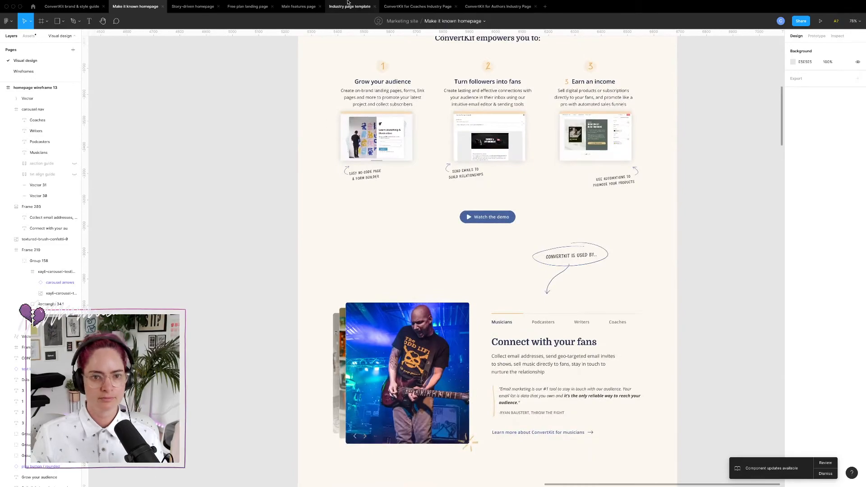
- Copy the Get started for free button group from the ConvertKit for Coaches Industry Page file into homepage wireframe 13
click(417, 6)
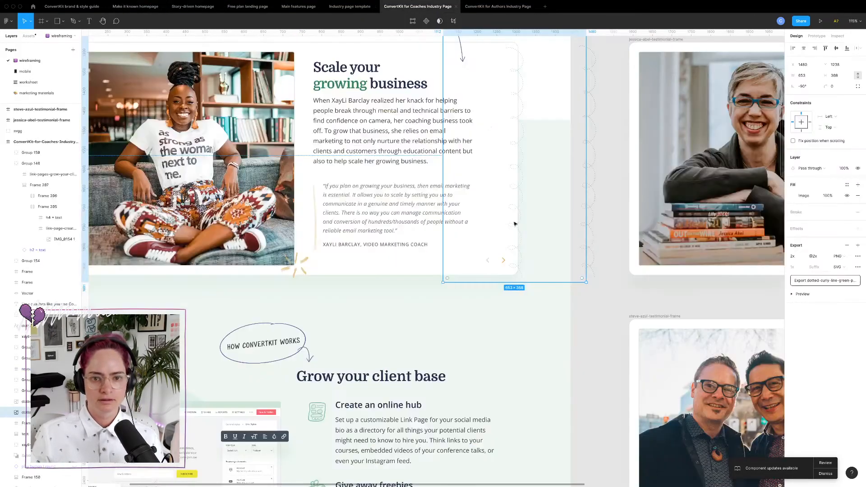
scroll(482, 325, down, 10)
scroll(483, 325, down, 8)
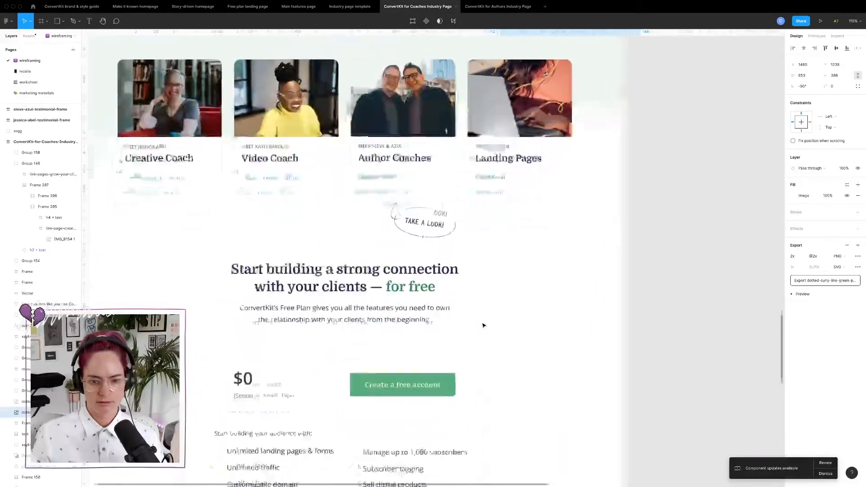
scroll(483, 325, up, 7)
click(391, 183)
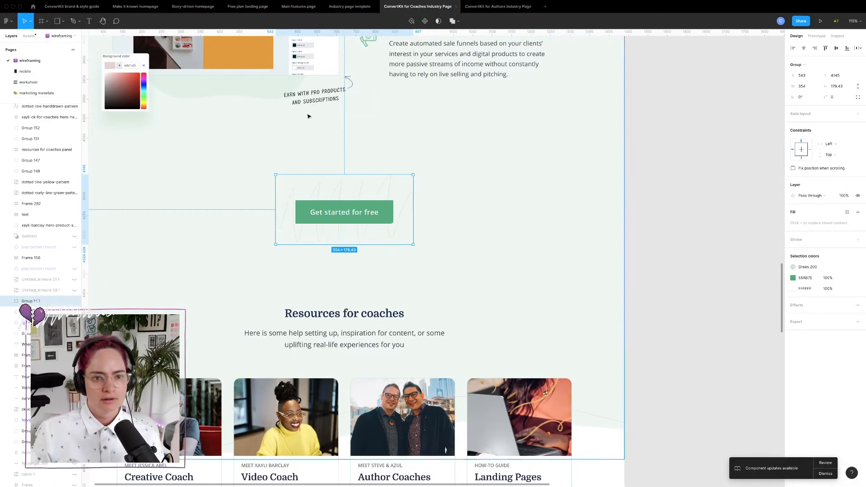
click(136, 6)
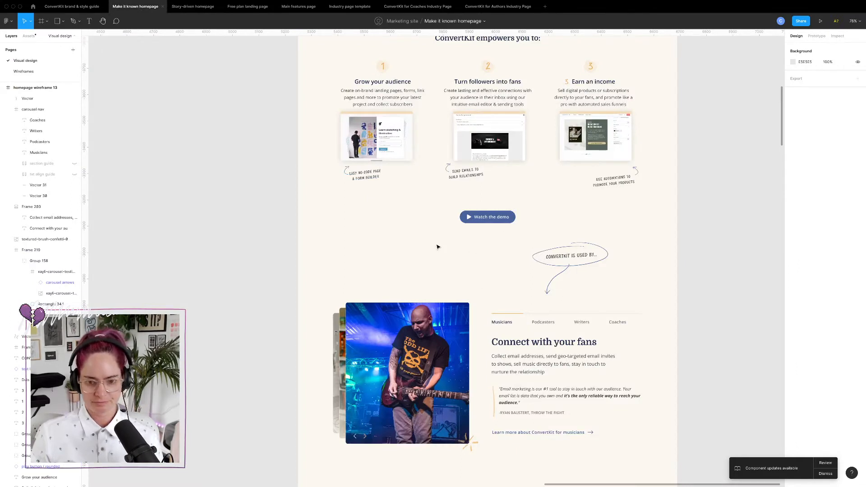
key(super+v)
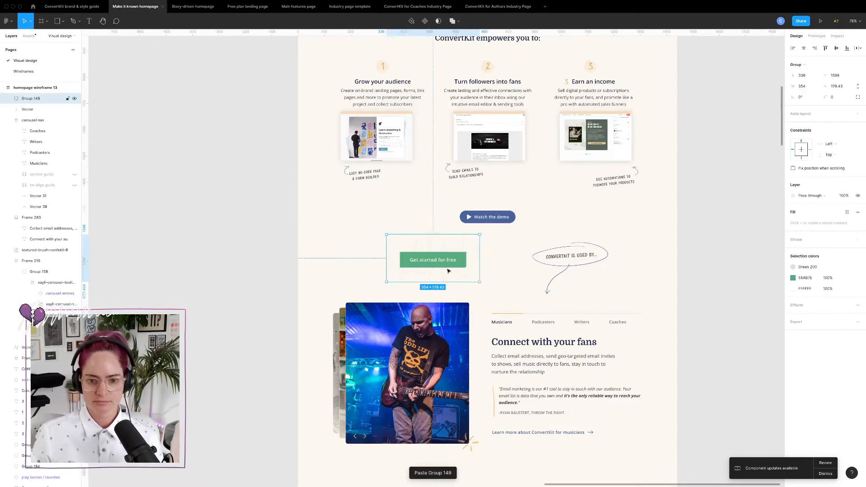
- Delete the green Get started for free button from the pasted group, keeping only the scribble texture
click(8, 99)
click(42, 111)
key(BackSpace)
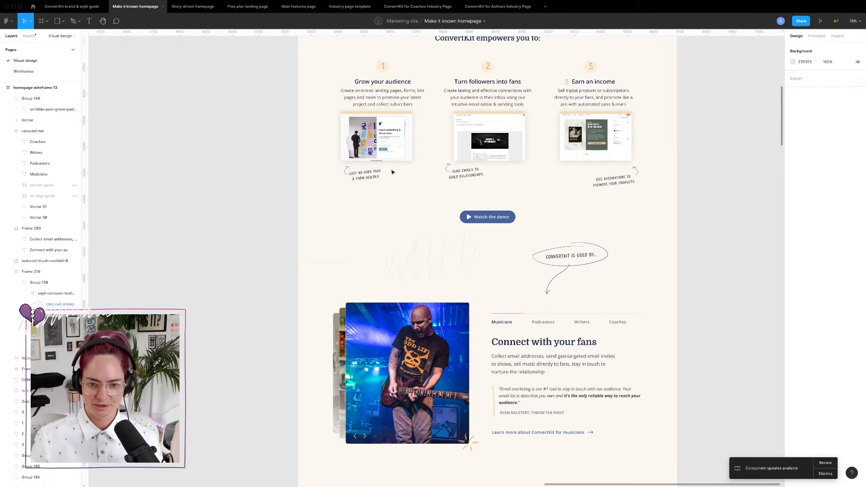
- Recolor the remaining scribble group with the Yellow 300 color style
click(451, 265)
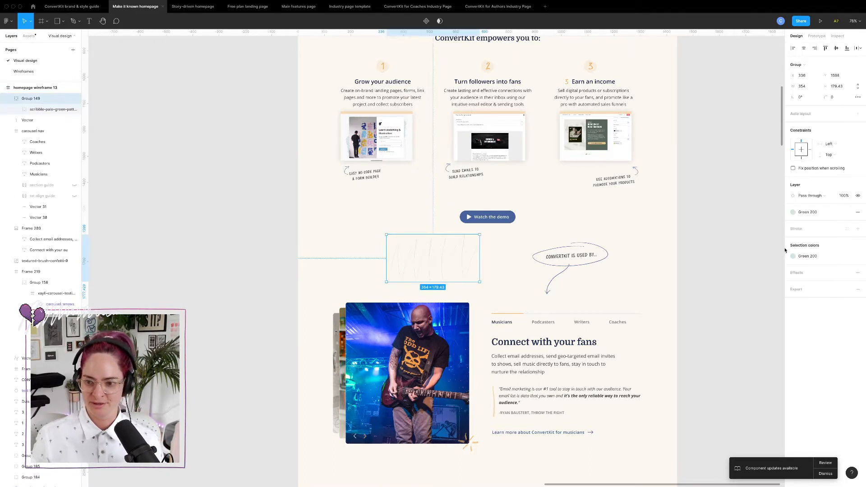
click(794, 212)
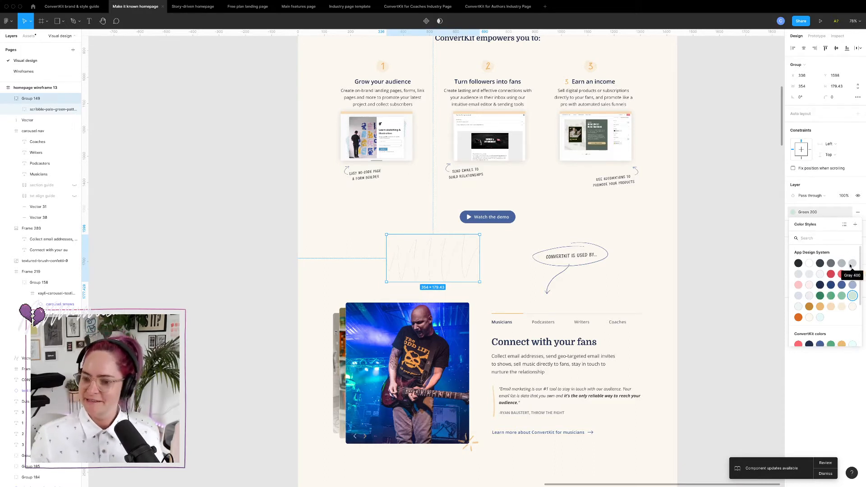
click(832, 307)
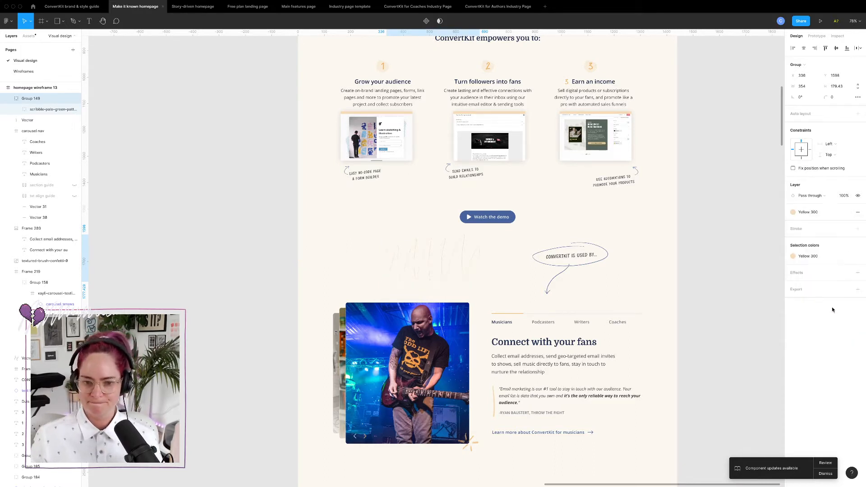
- Place the yellow scribble behind the Watch the demo button, shrink it to about 307 × 156 and centre it on the button
drag(462, 261, 514, 219)
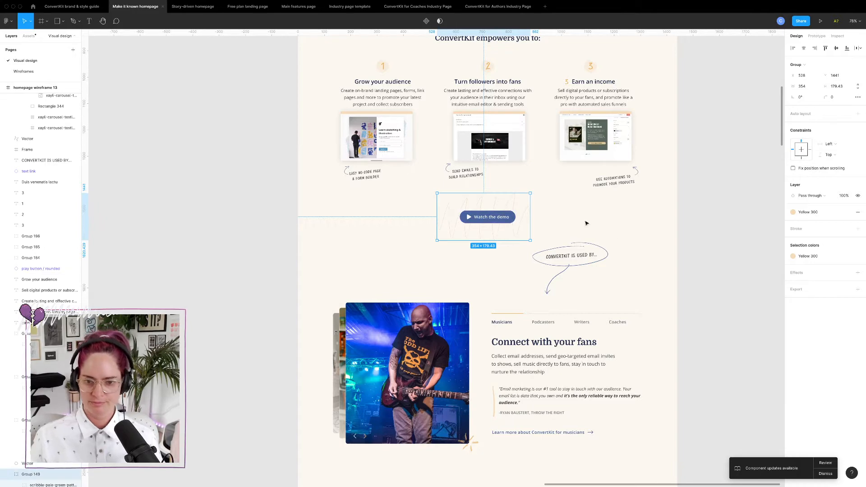
scroll(581, 219, up, 5)
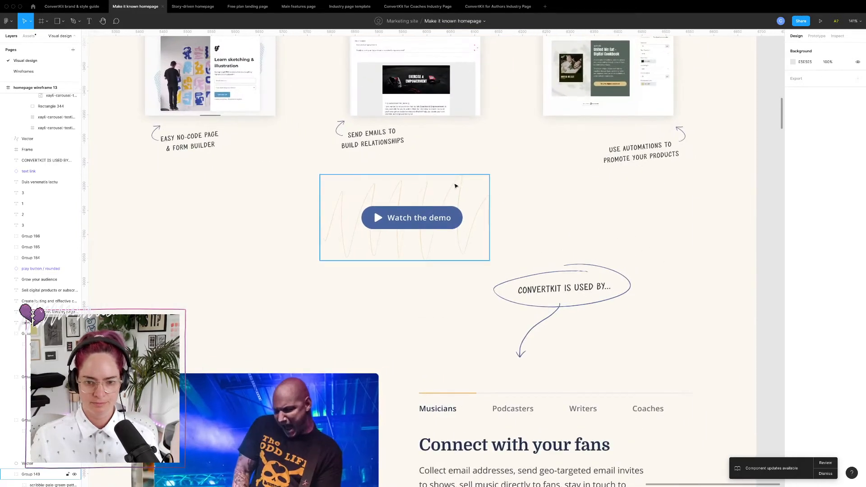
drag(320, 175, 342, 186)
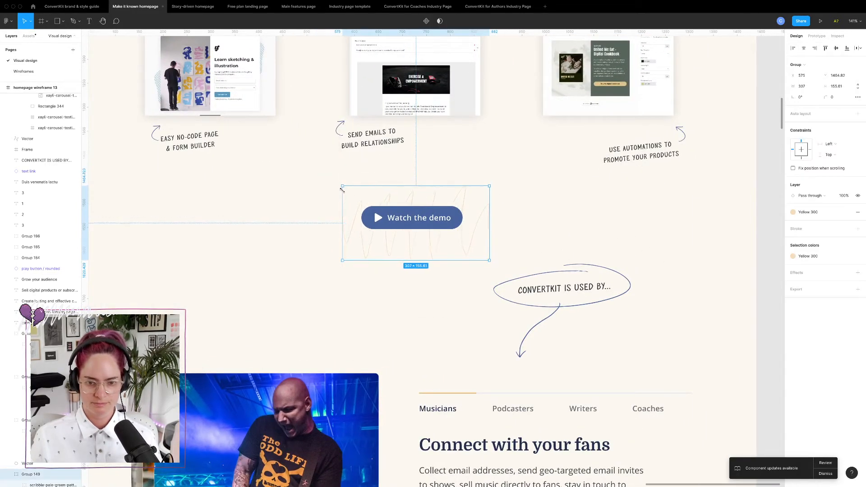
drag(460, 196, 456, 188)
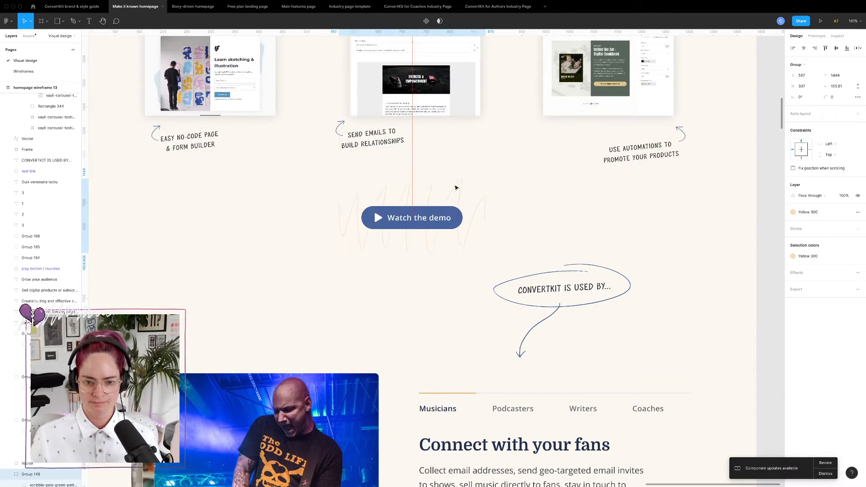
click(602, 232)
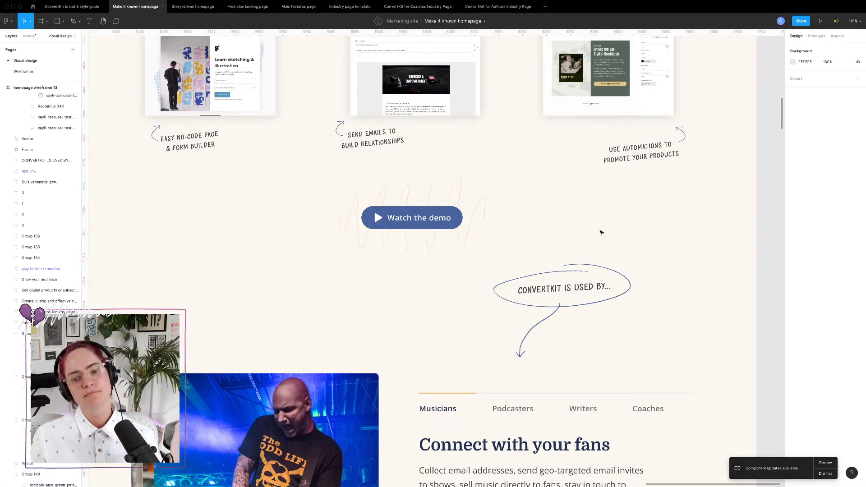
- Review the homepage layout from the hero through the benefits section to the creator carousel
scroll(601, 232, up, 10)
scroll(602, 232, down, 5)
scroll(602, 232, down, 5)
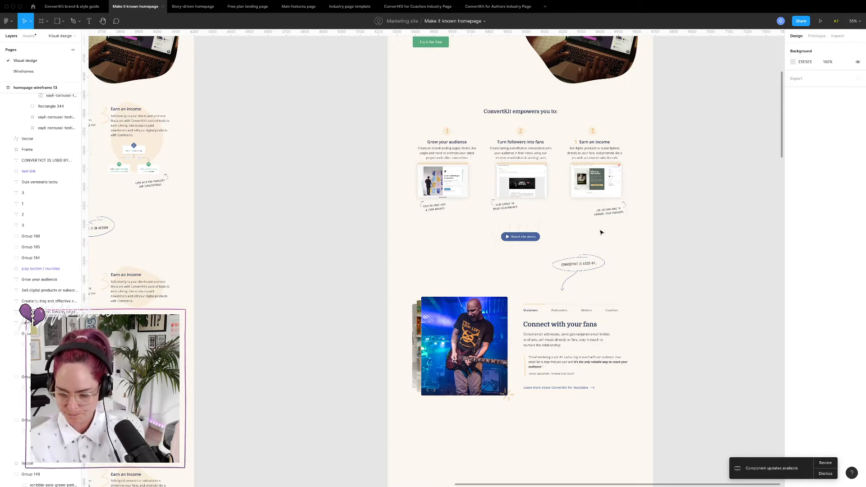
scroll(520, 100, up, 3)
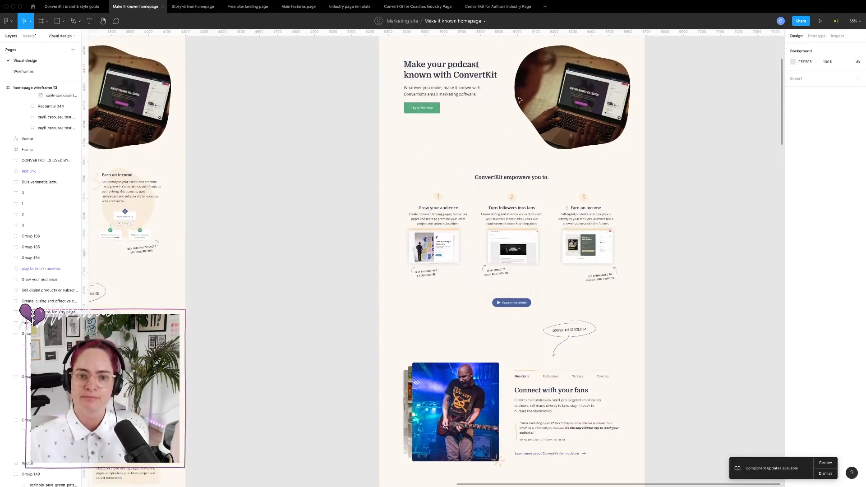
scroll(490, 144, down, 2)
scroll(491, 143, right, 2)
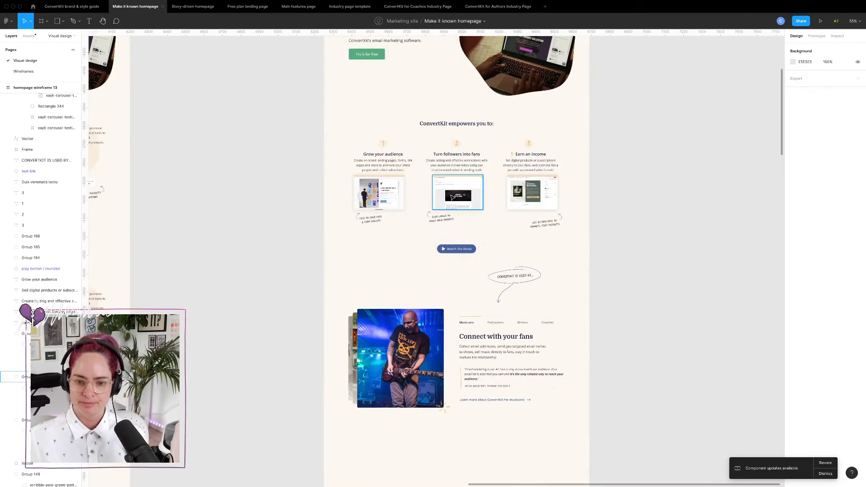
scroll(450, 186, down, 6)
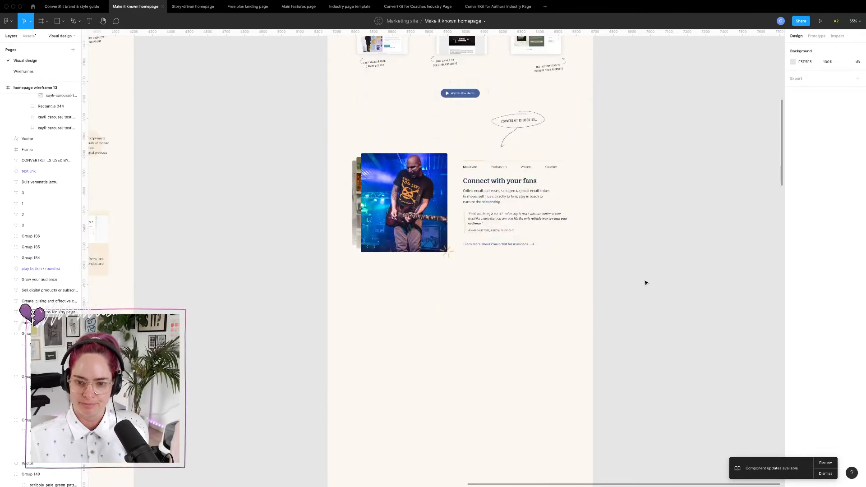
scroll(476, 177, up, 5)
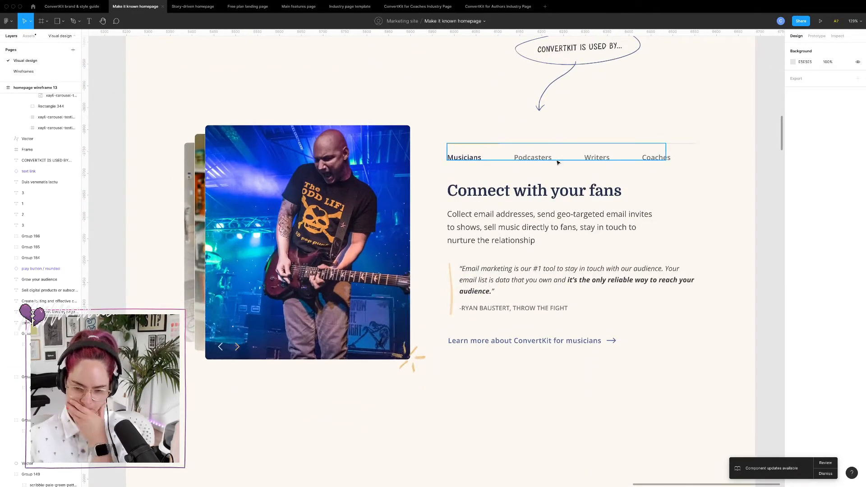
scroll(500, 135, down, 2)
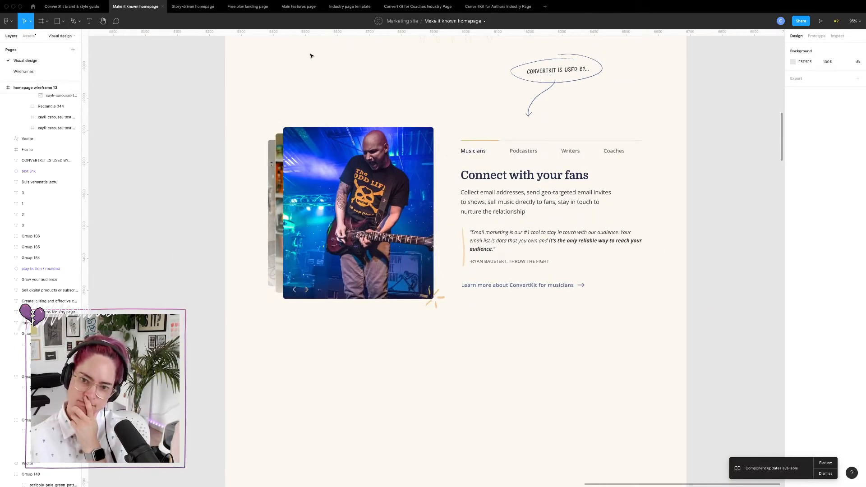
- Duplicate the creator carousel section with its "ConvertKit is used by..." bubble and arrow directly below the original in homepage wireframe 13
click(29, 36)
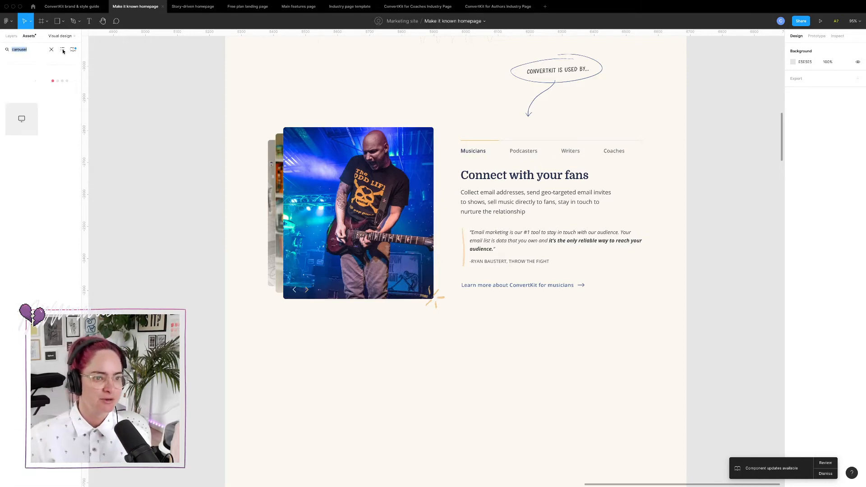
scroll(352, 93, down, 5)
drag(306, 81, 510, 216)
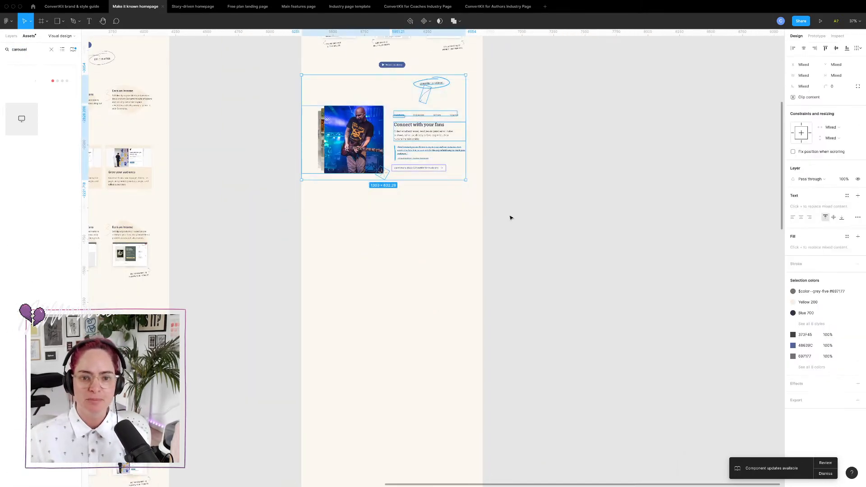
drag(375, 124, 374, 294)
click(578, 315)
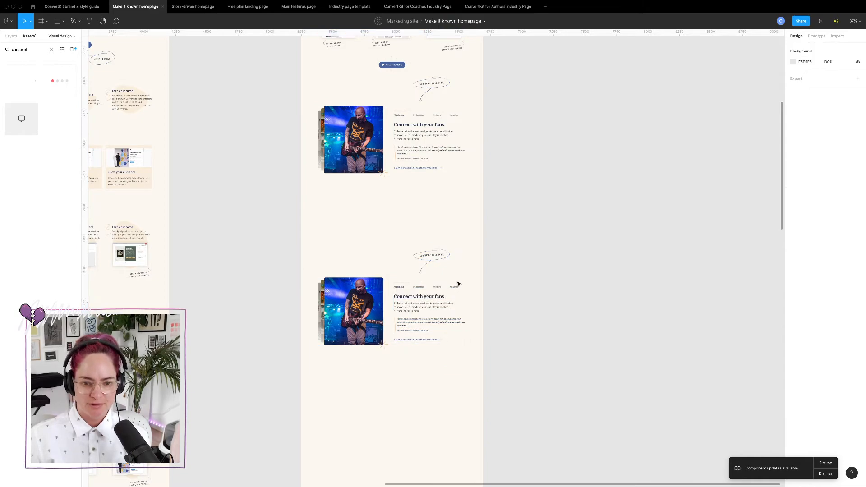
- Search the component assets for "music" and place the Headphones icon above the Musicians tab of the duplicated carousel
scroll(458, 284, up, 5)
double_click(19, 49)
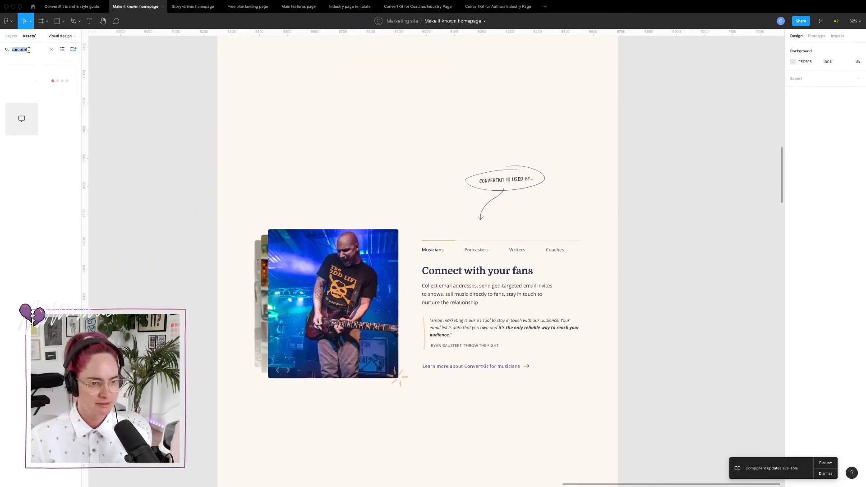
text(music)
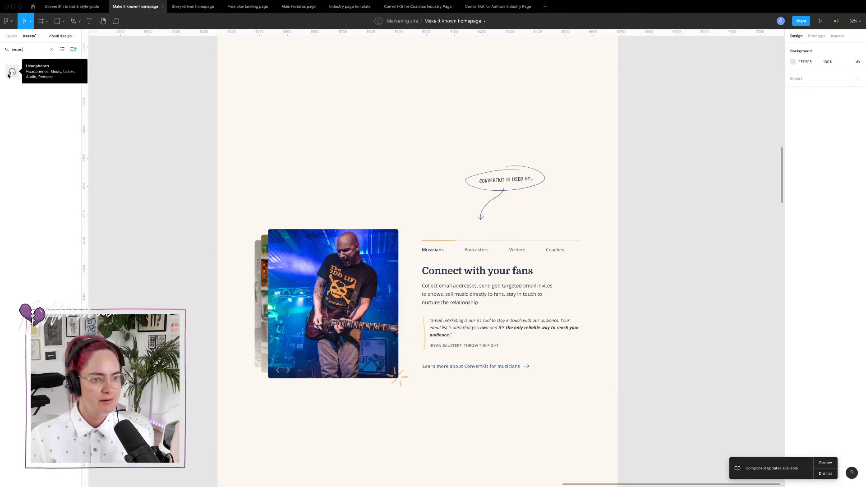
drag(13, 72, 424, 225)
scroll(440, 219, up, 3)
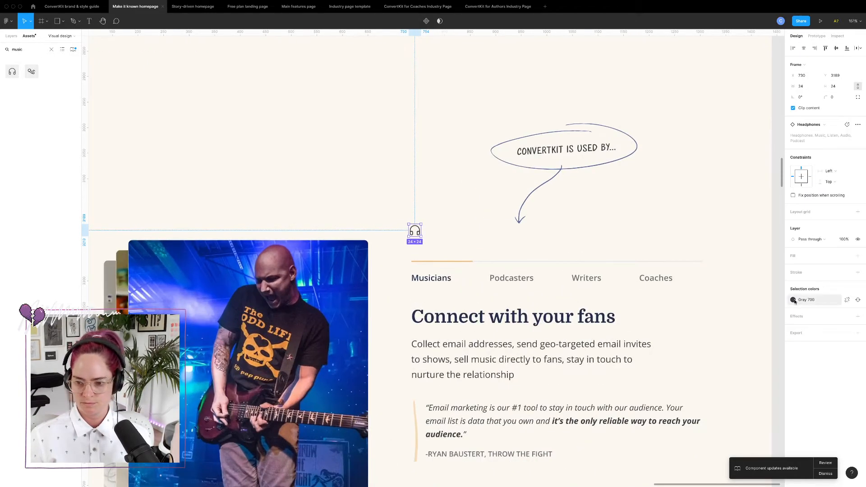
- Recolor the headphones icon to $color--gold #ECB871 and scale it down to 18 × 18
click(794, 300)
click(766, 422)
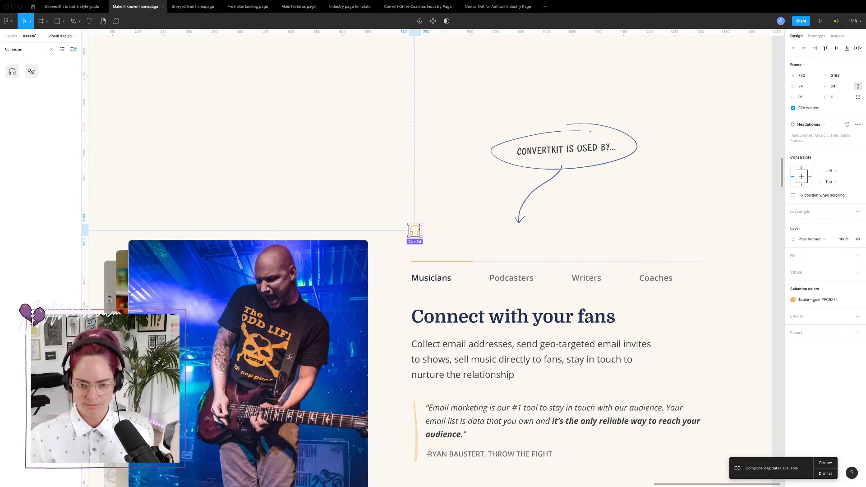
drag(423, 223, 423, 302)
key(super+z)
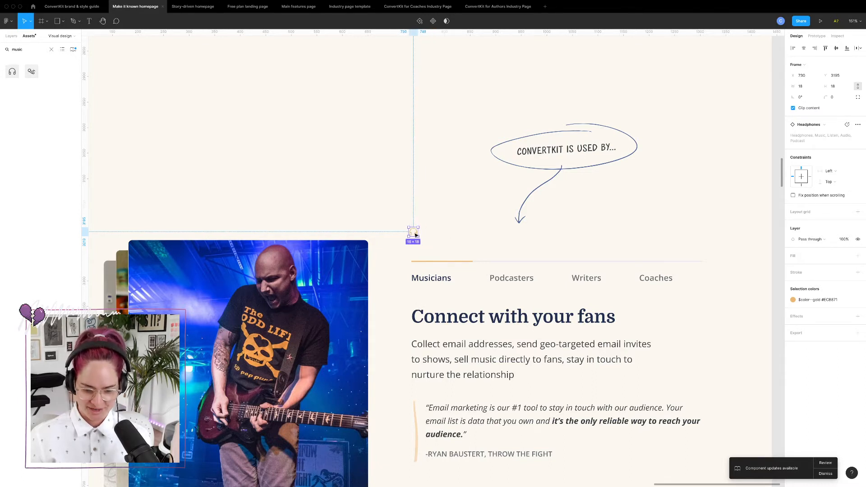
- Move the headphones icon to the start of the Musicians tab and shift all four tab labels right and up to Y 17 beside it
drag(415, 236, 418, 280)
click(436, 279)
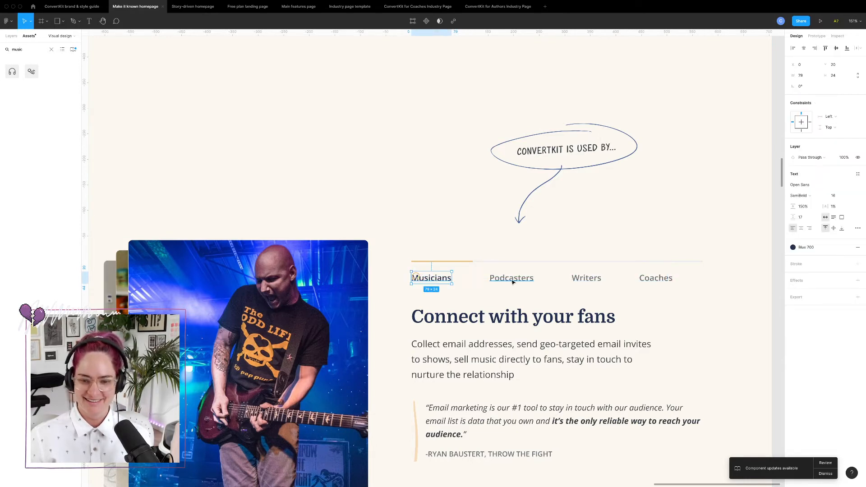
shift+click(512, 281)
shift+click(587, 280)
shift+click(659, 280)
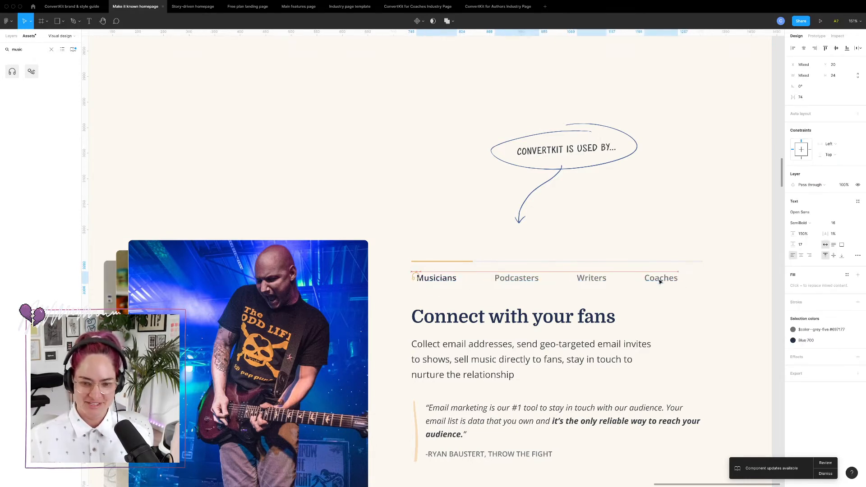
key(shift+Right)
key(shift+Right)
key(shift+Left)
key(Right)
key(Up)
key(Up)
key(Up)
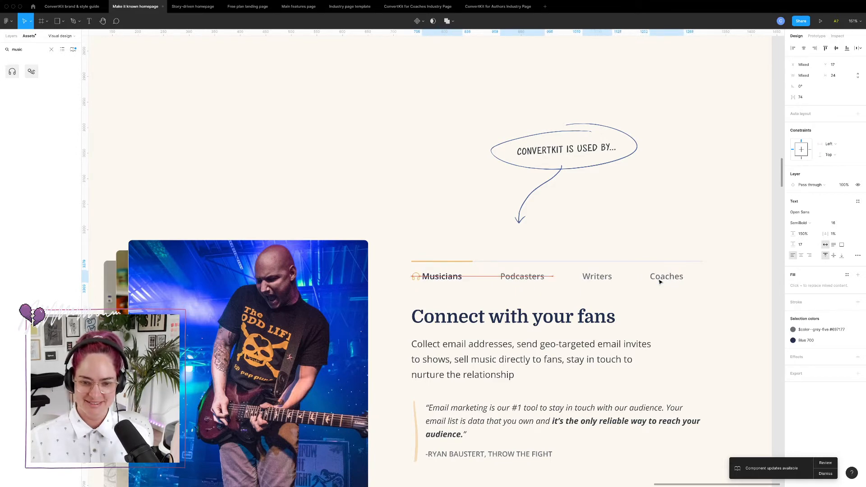
key(Right)
key(Right)
key(Right)
key(Right)
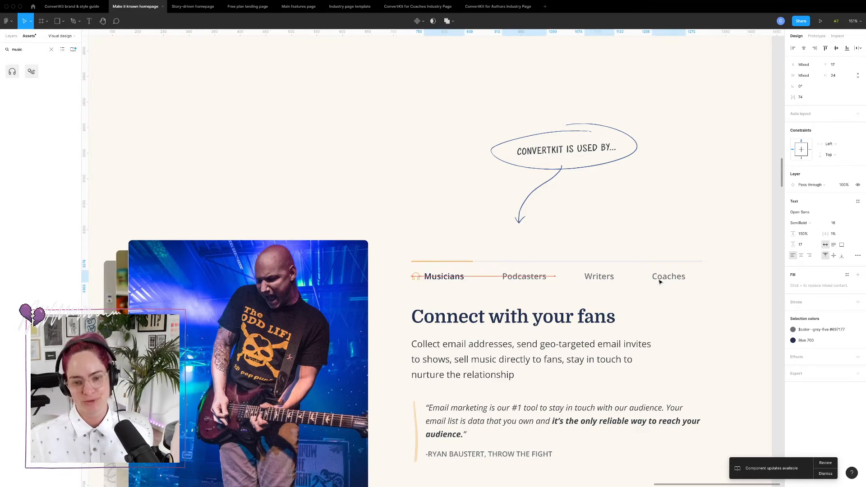
- Duplicate the headphones icon in front of the Podcasters tab and swap the copy for the Microphone icon
click(458, 221)
click(413, 276)
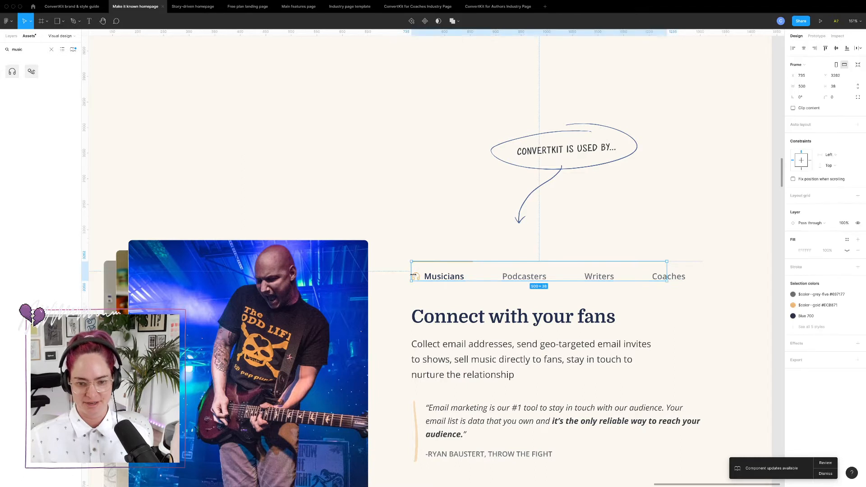
click(417, 276)
drag(419, 280, 499, 283)
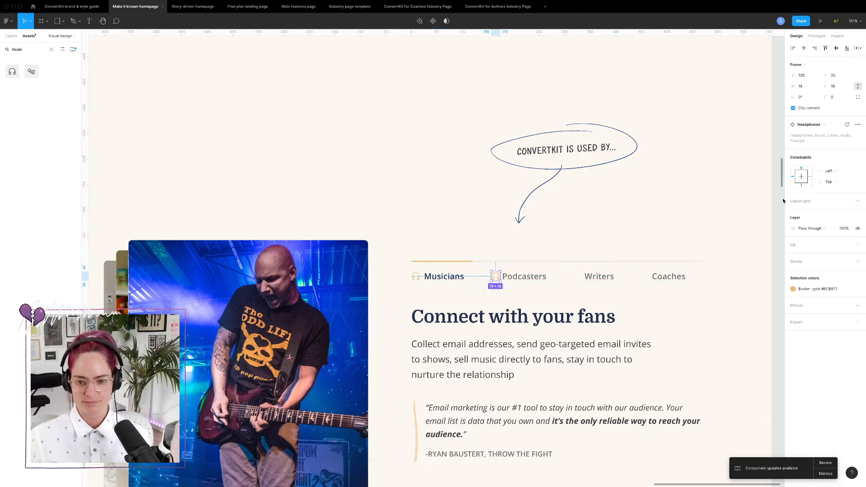
click(829, 125)
text(mic)
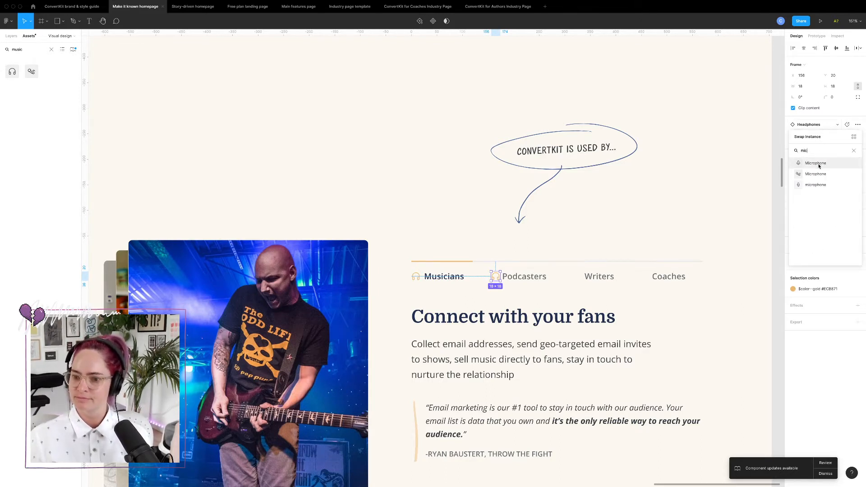
click(821, 164)
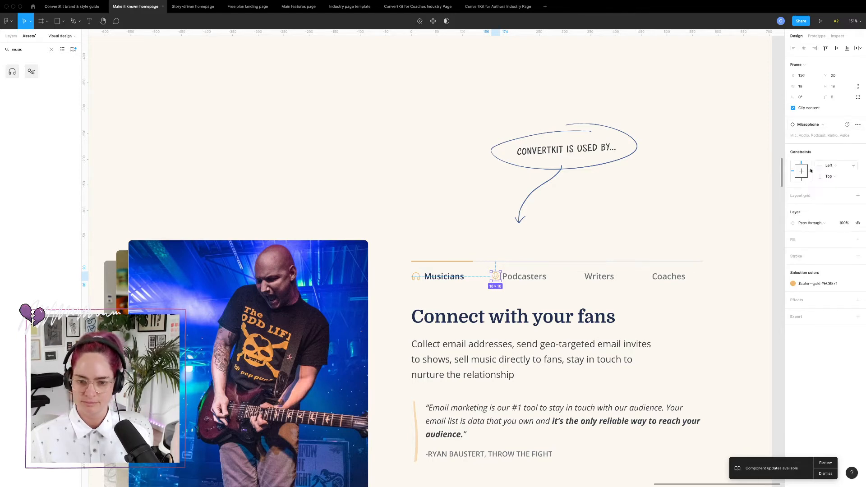
- Duplicate the microphone icon in front of the Writers tab and swap the copy for the Pencil Write icon
drag(496, 277, 580, 283)
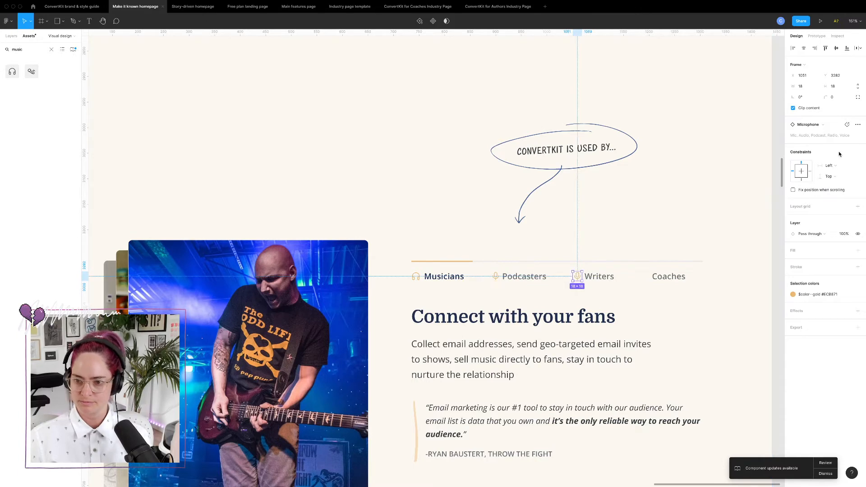
click(822, 124)
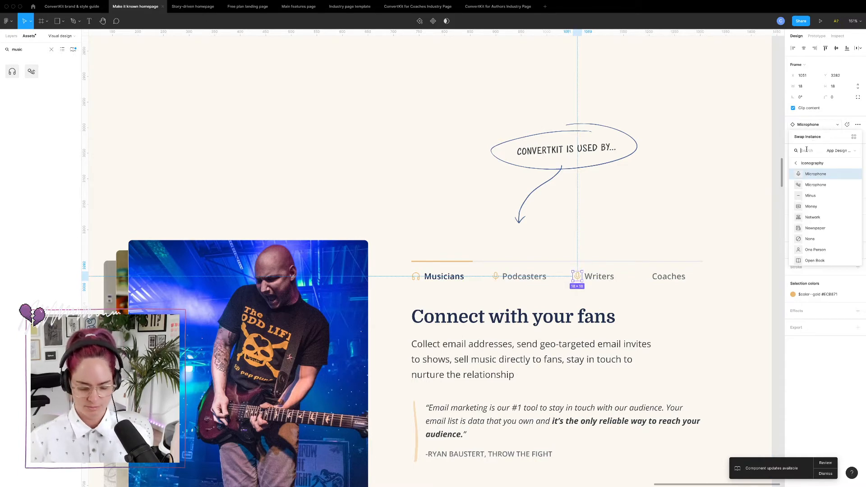
text(write)
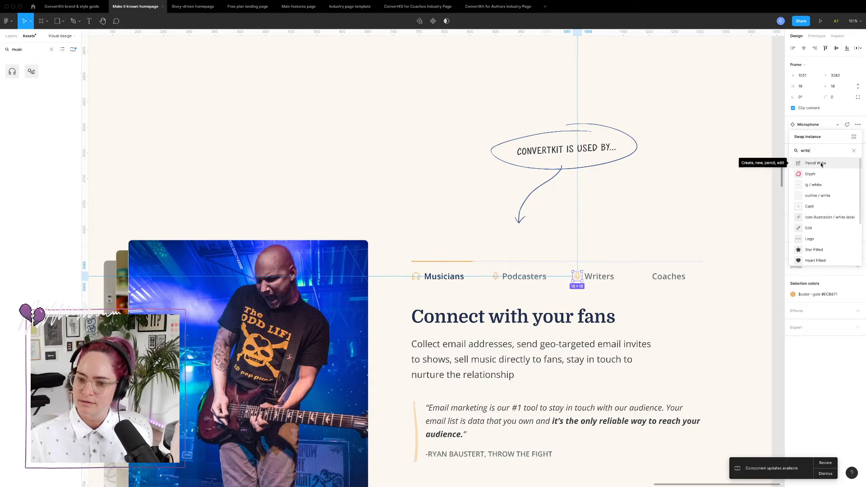
click(822, 164)
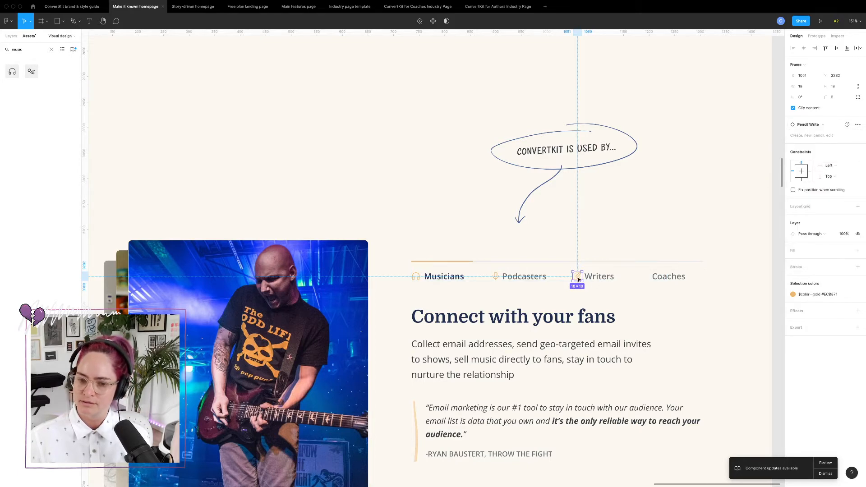
- Duplicate the pencil icon in front of the Coaches tab, swap the copy for the One Person icon and adjust its position
drag(580, 277, 647, 281)
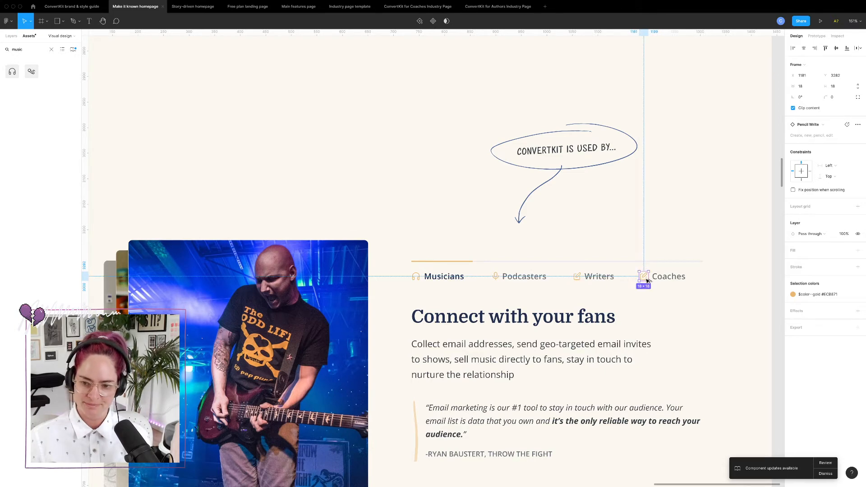
click(829, 124)
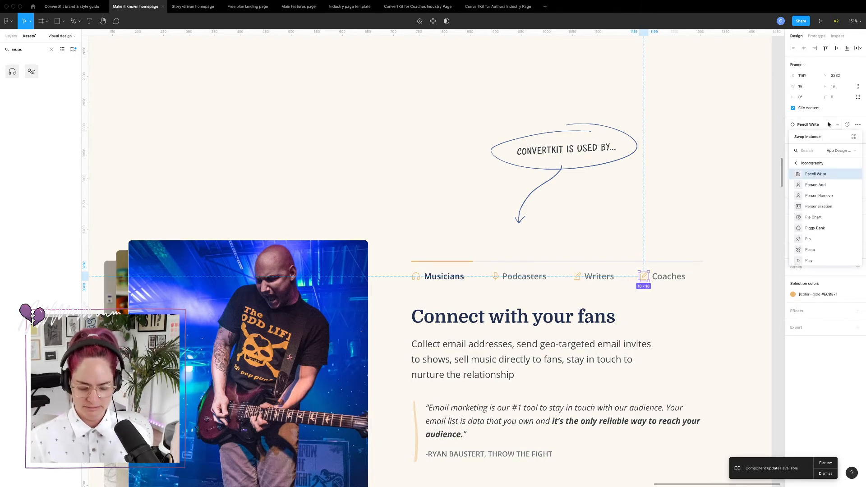
text(coac)
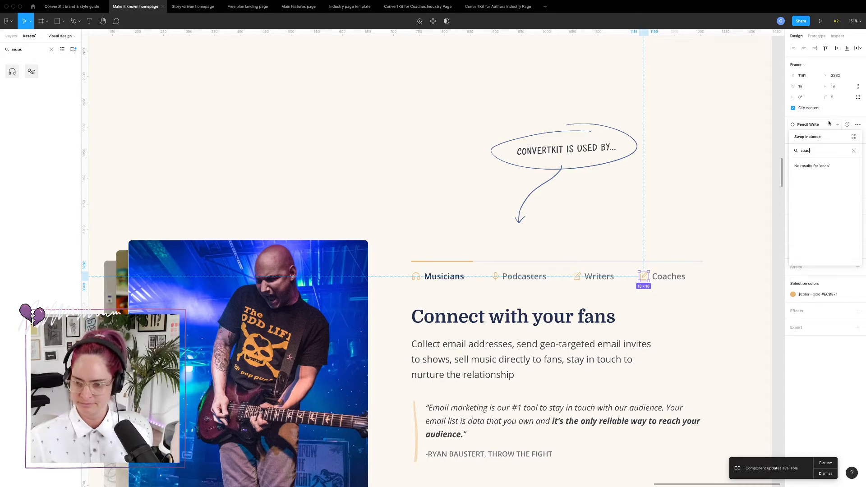
key(BackSpace)
key(BackSpace)
key(BackSpace)
key(BackSpace)
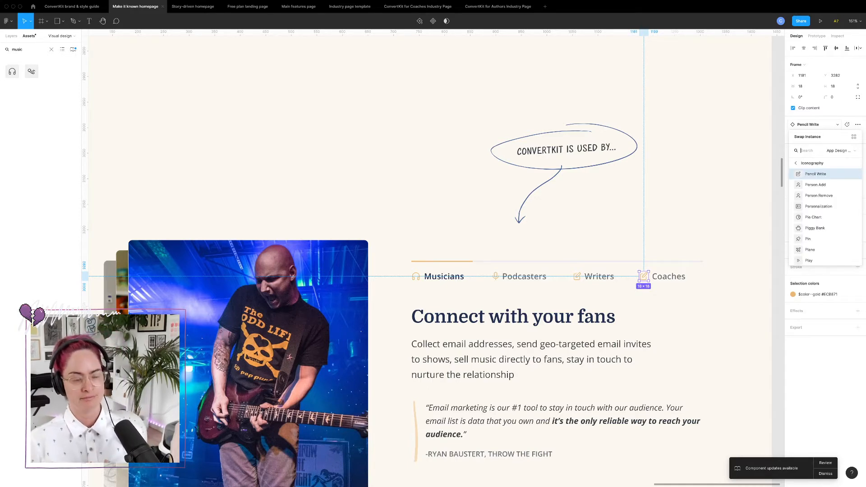
text(pers)
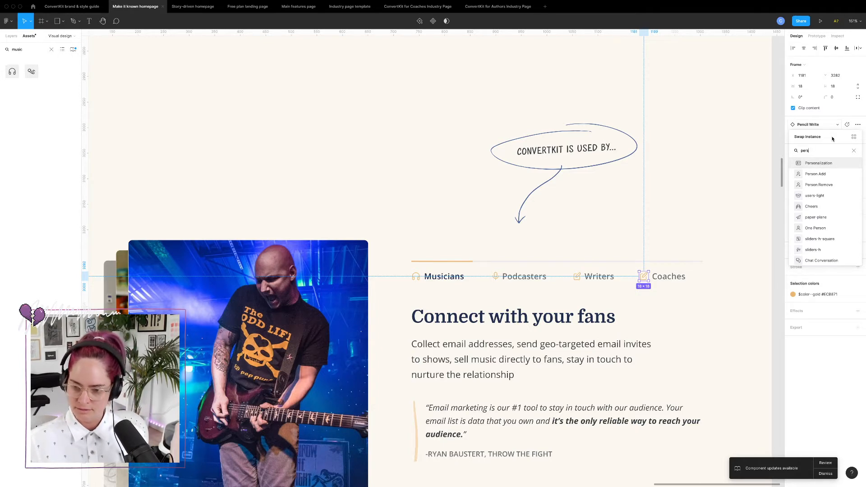
click(820, 230)
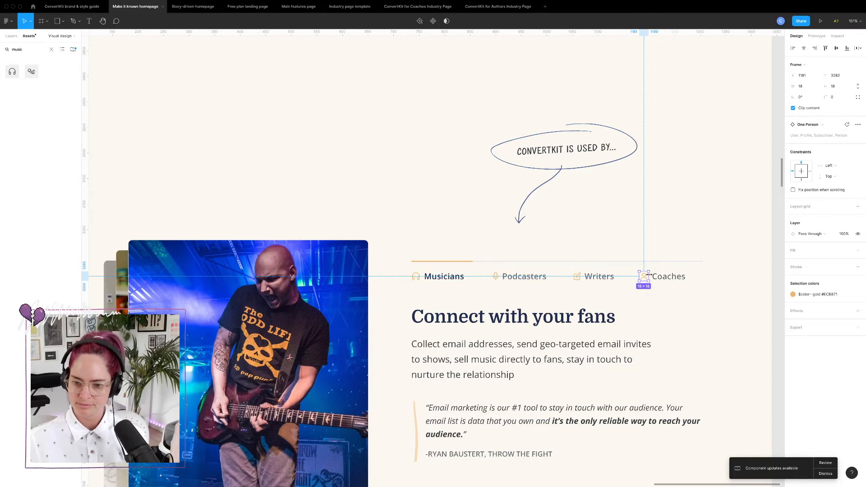
drag(644, 277, 649, 274)
click(671, 228)
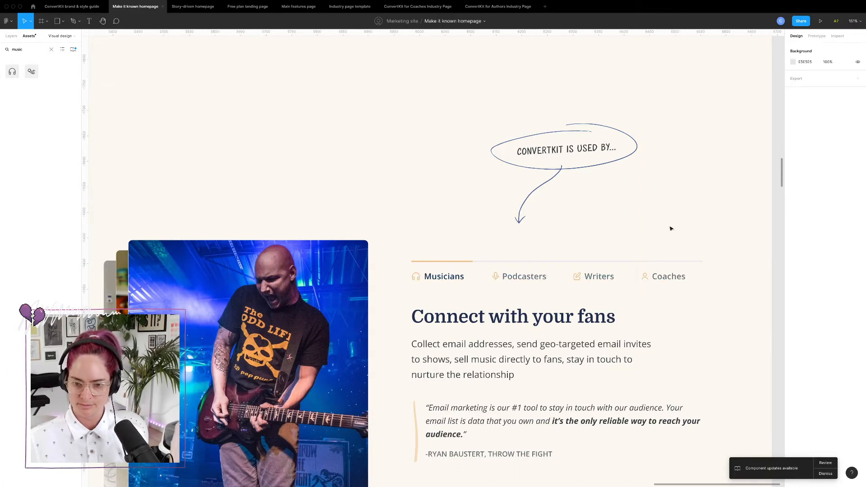
- Recolor the Podcasters, Writers and Coaches tab icons to $color--grey-four, after trying darker and lighter greys
click(494, 277)
shift+click(577, 276)
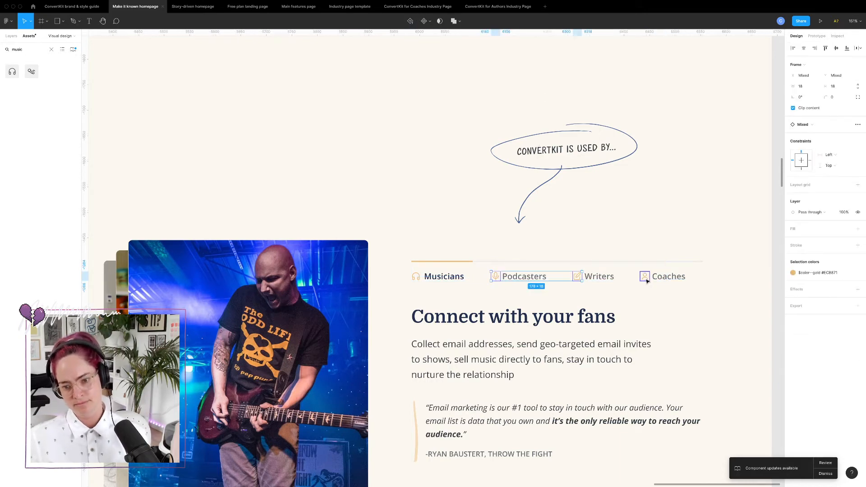
shift+click(645, 276)
click(793, 272)
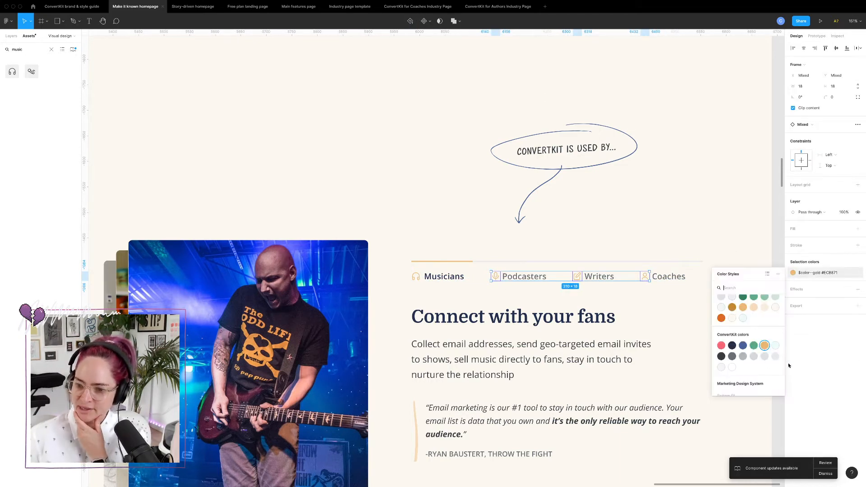
click(732, 357)
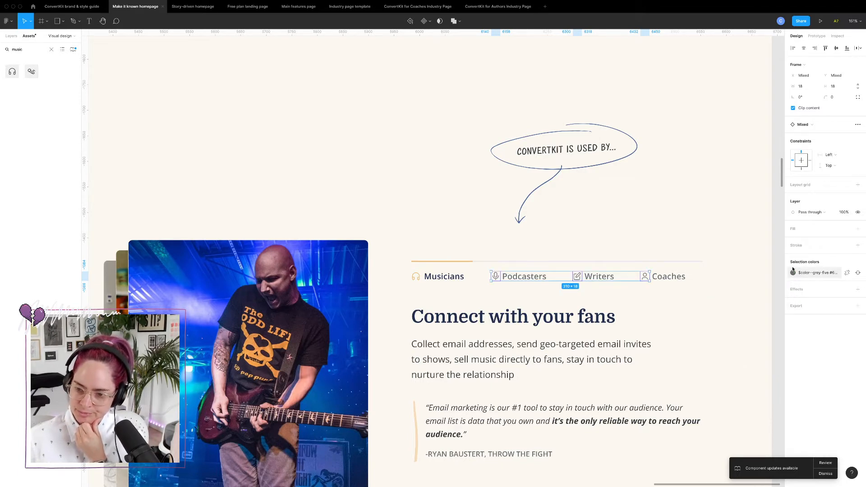
click(794, 272)
click(754, 347)
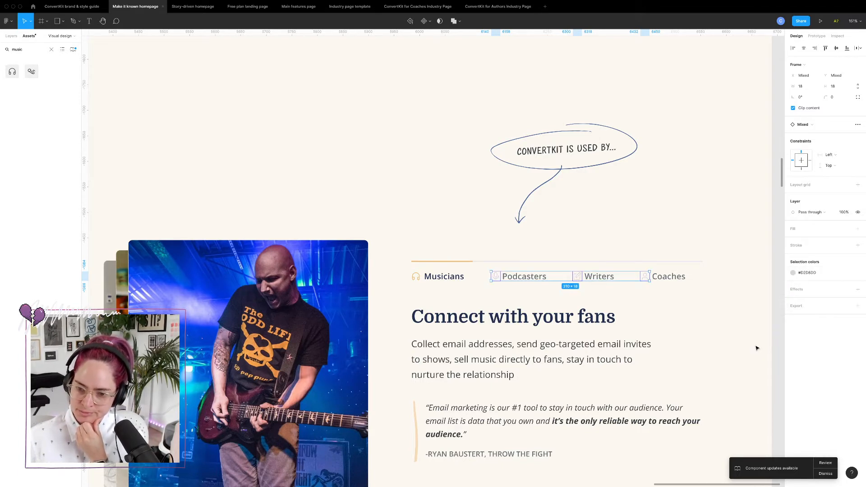
click(793, 272)
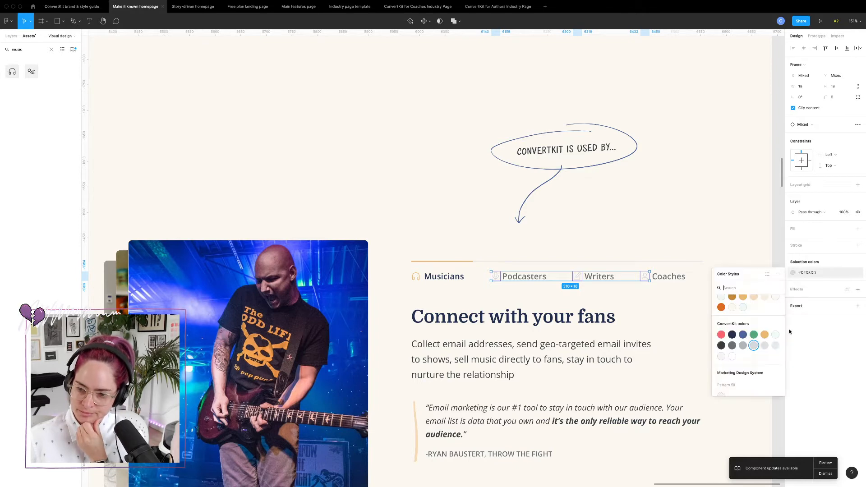
click(745, 346)
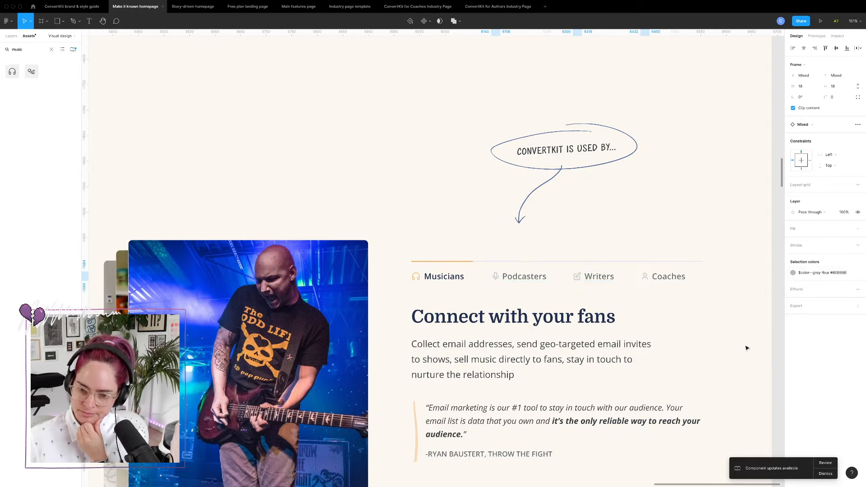
click(721, 312)
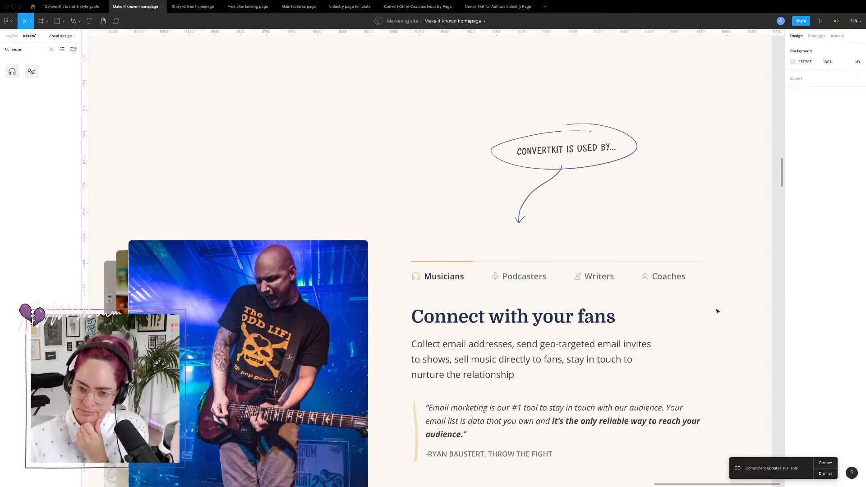
- Nudge the grey microphone, pencil and person tab icons slightly left, away from their labels
super+click(495, 277)
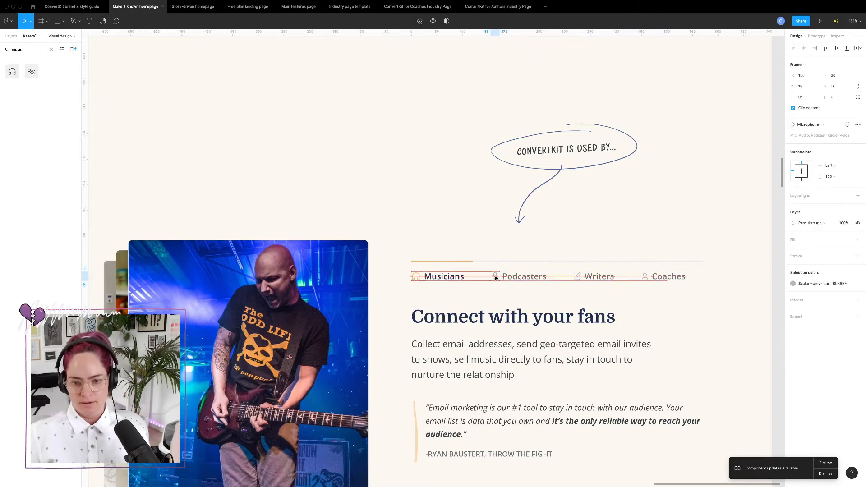
super+click(578, 278)
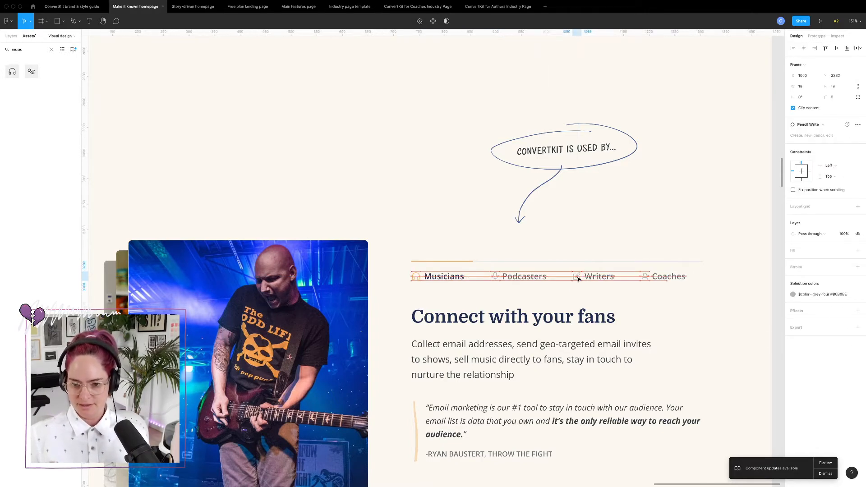
super+click(647, 279)
key(Left)
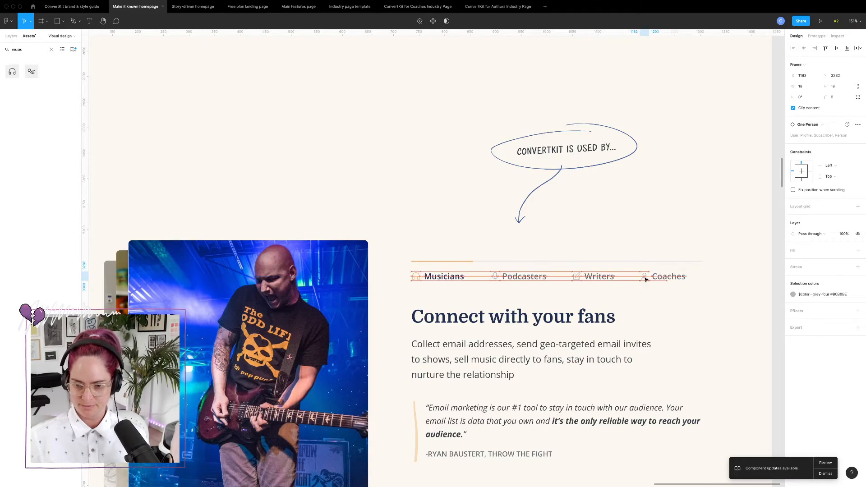
click(675, 323)
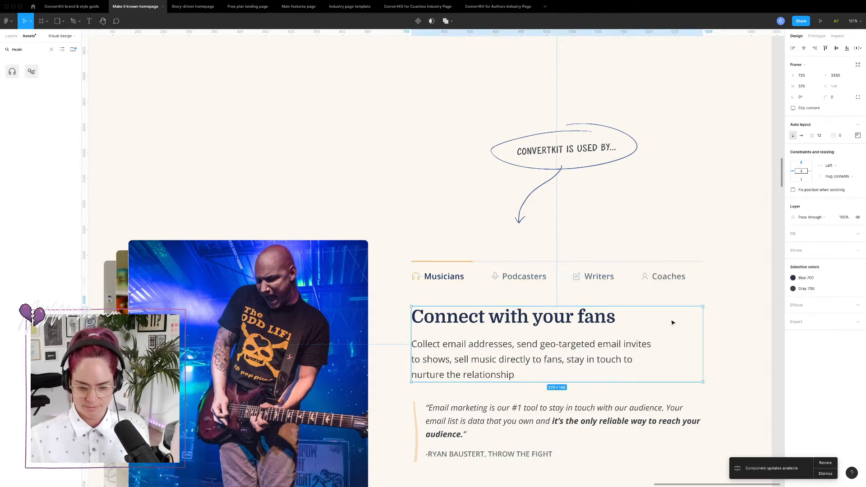
click(746, 299)
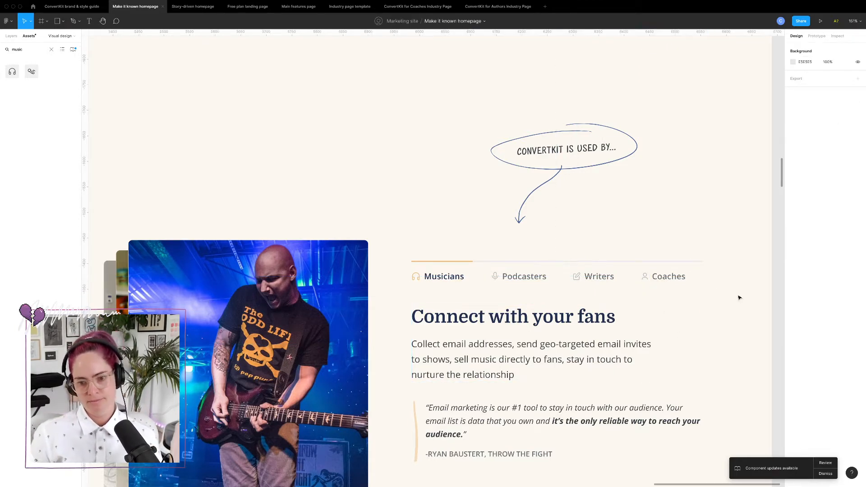
- Swap the pencil icon in front of the Writers tab for the Book icon
click(576, 276)
click(714, 324)
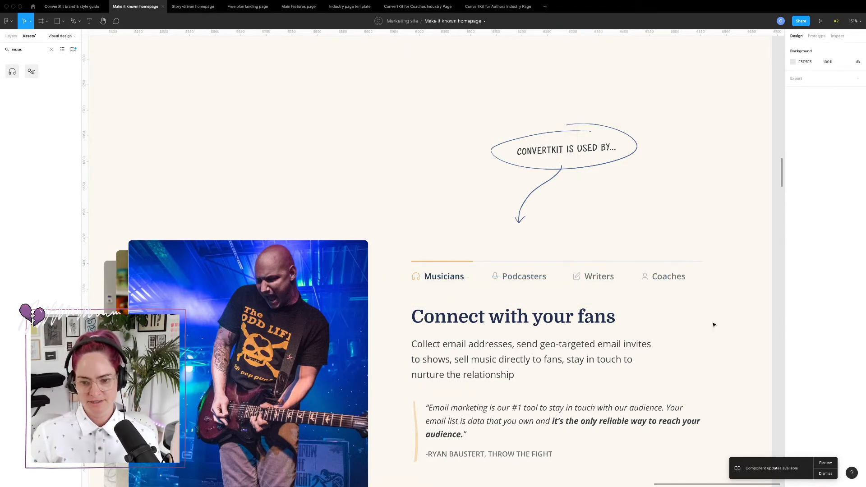
super+click(577, 277)
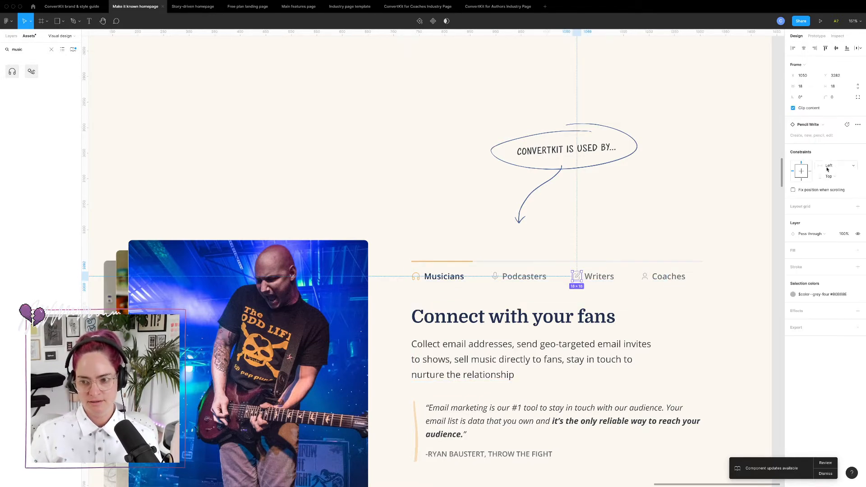
click(815, 127)
text(book)
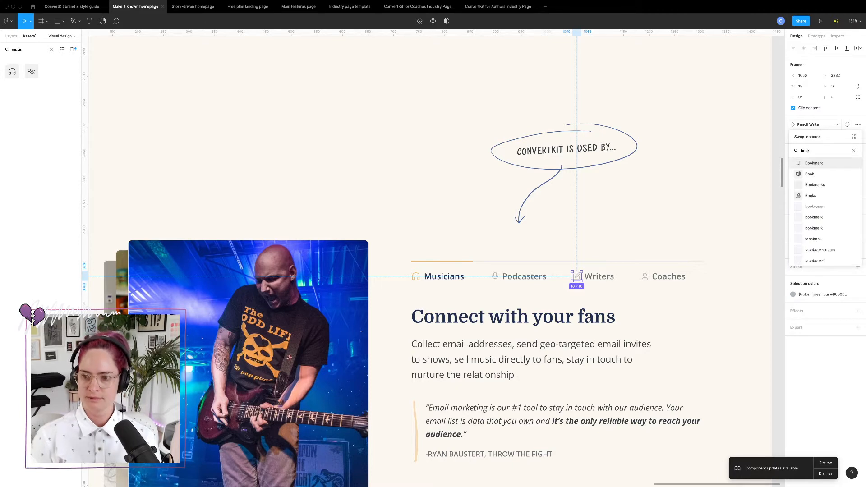
key(Escape)
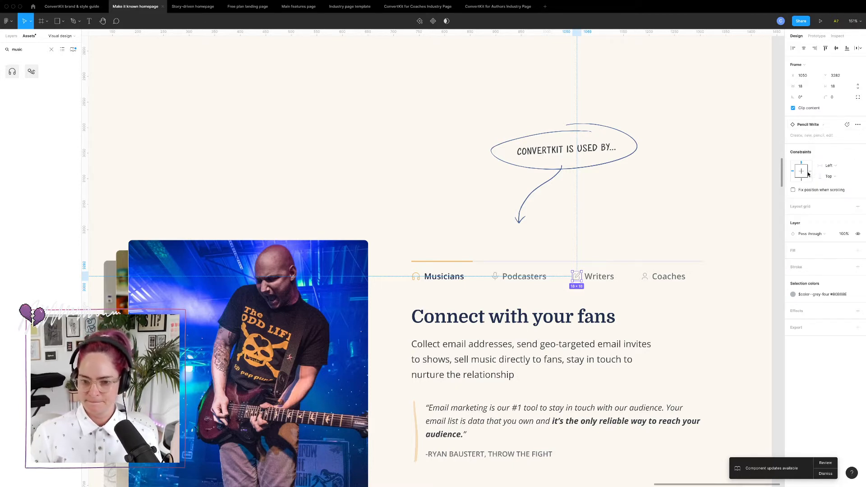
click(726, 334)
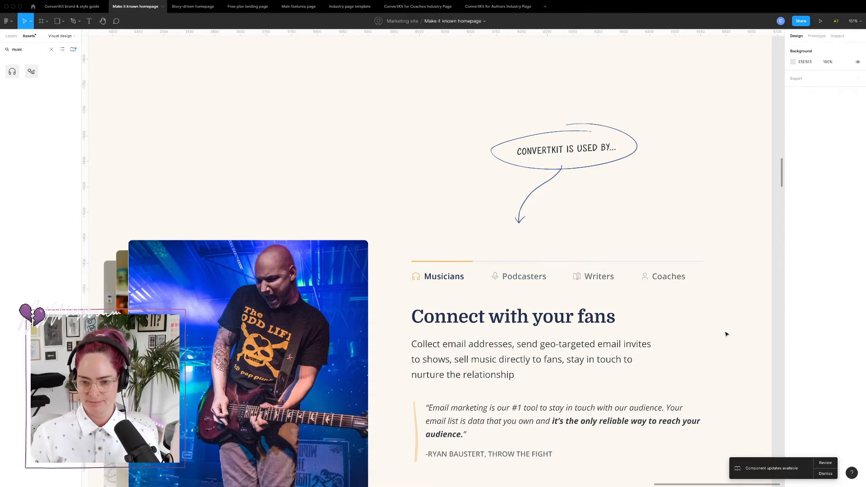
- Try swapping the Writers tab's Book icon for the book-open icon
click(578, 276)
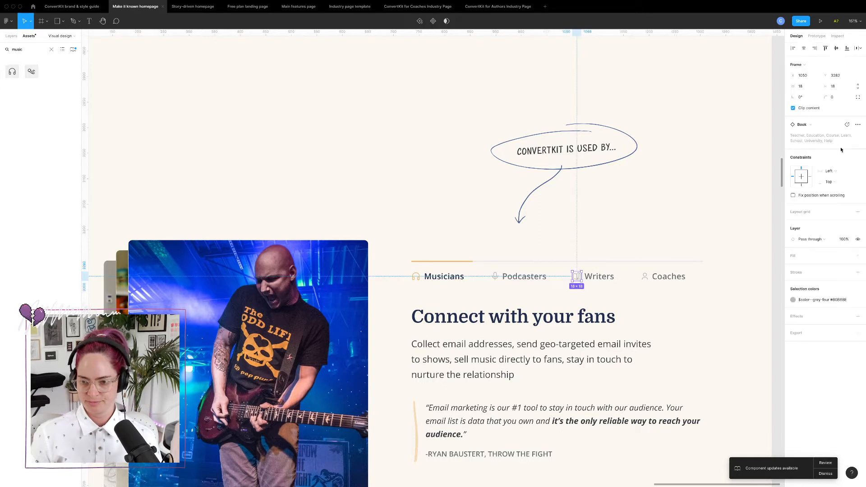
click(816, 125)
text(book)
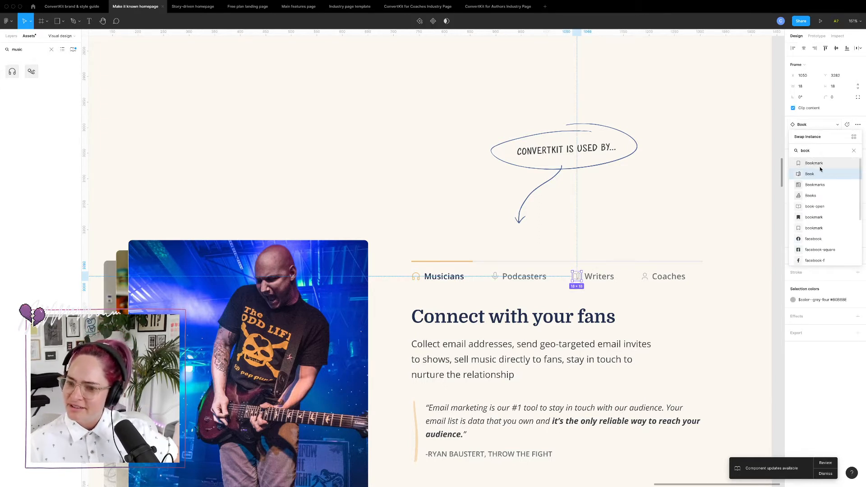
scroll(822, 181, down, 1)
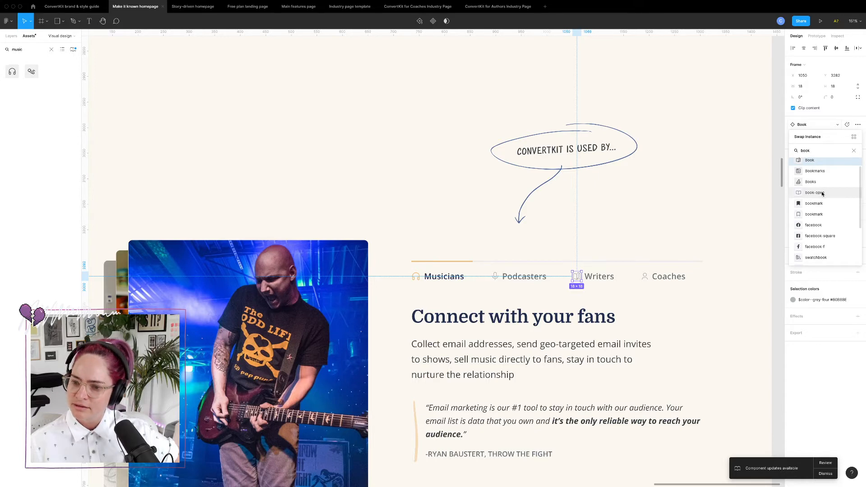
click(822, 193)
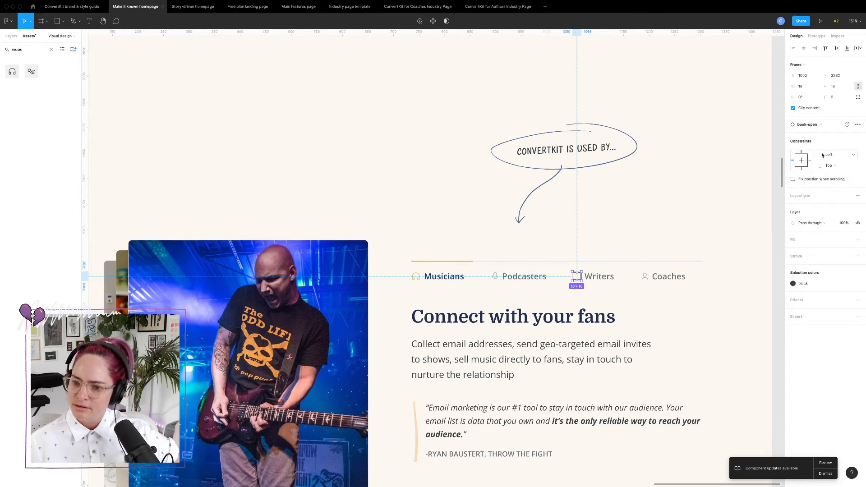
click(719, 337)
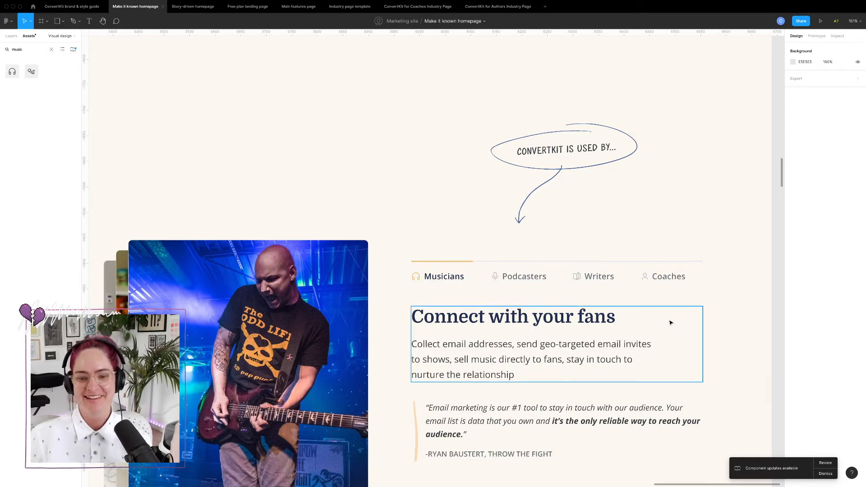
- Examine the tab icons up close and within the page, and compare the icon carousel with the plain version above it
ctrl+scroll(671, 323, down, 5)
scroll(670, 323, down, 3)
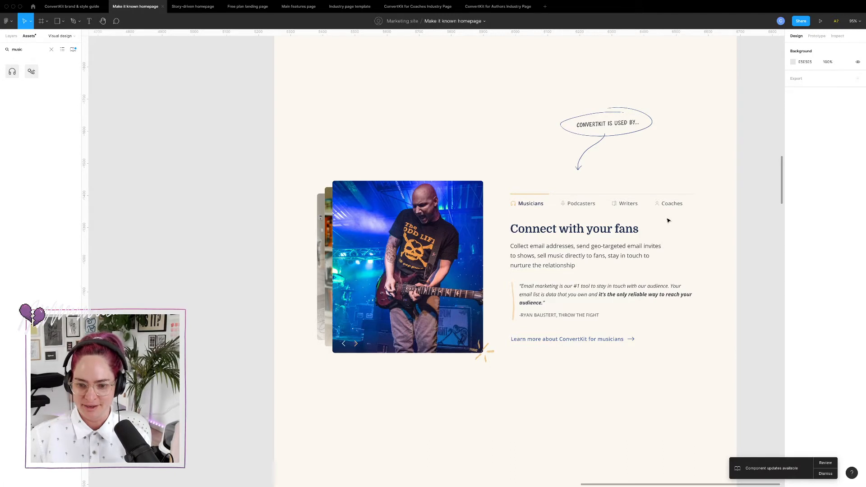
scroll(668, 220, up, 1)
scroll(668, 220, right, 1)
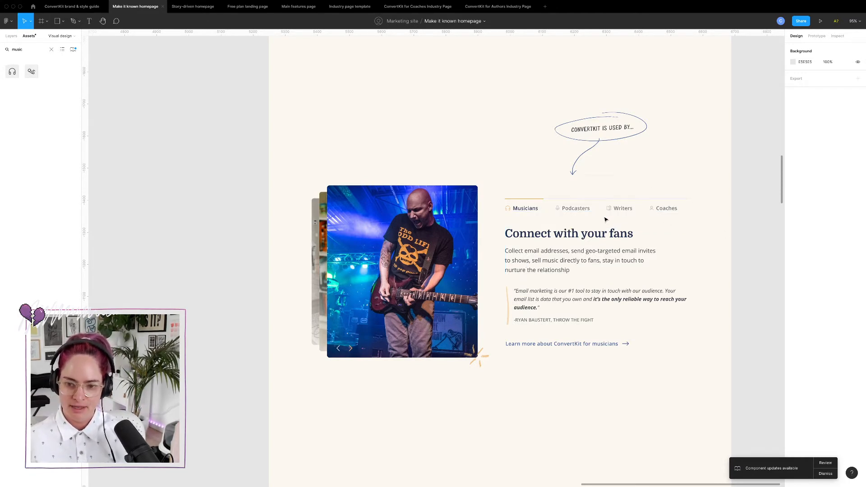
scroll(606, 219, up, 5)
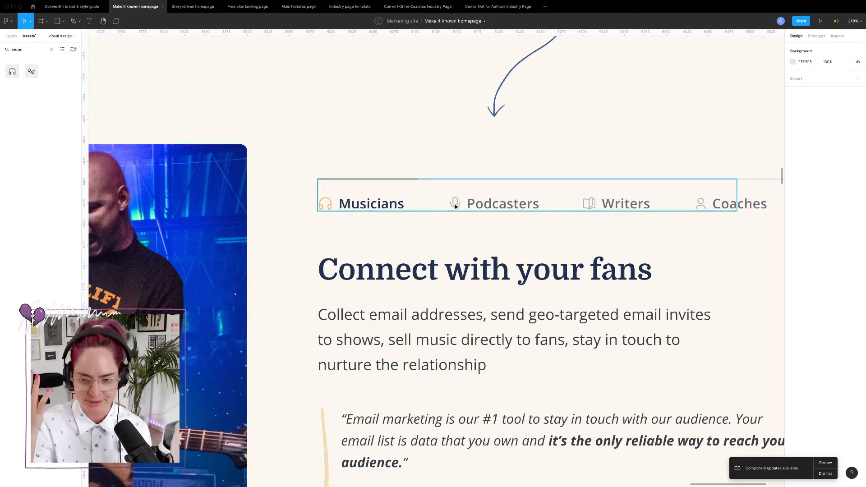
scroll(687, 226, down, 10)
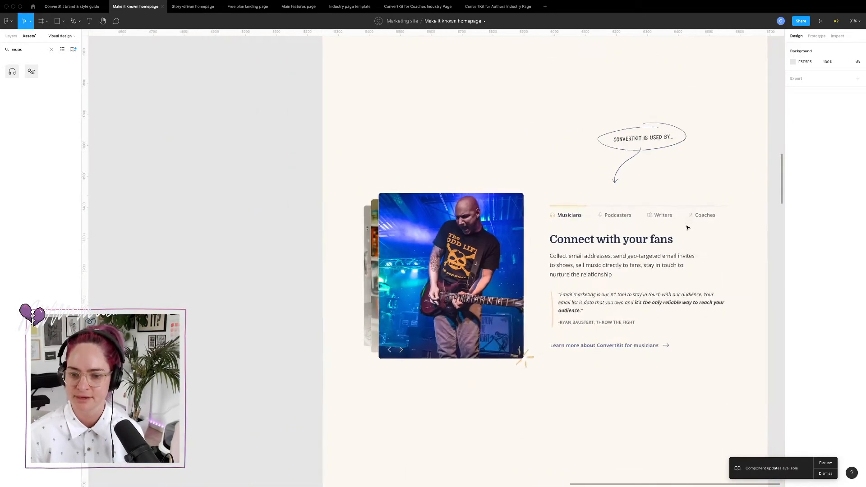
scroll(597, 280, down, 5)
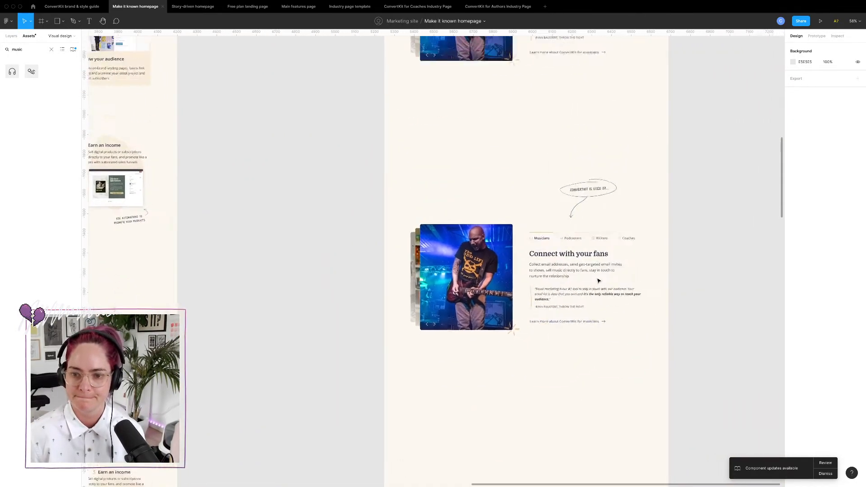
scroll(570, 174, up, 5)
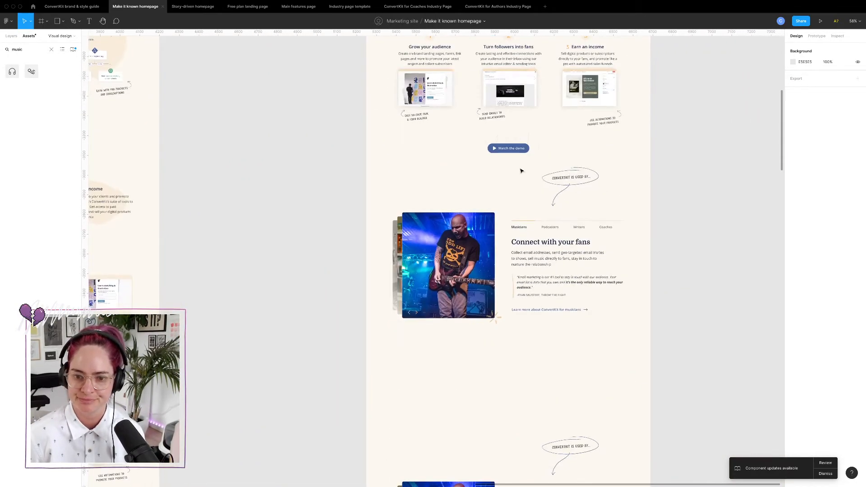
- Delete the plain creator carousel and move the icon version up into its place beneath the Watch the demo button
drag(381, 172, 664, 342)
key(Delete)
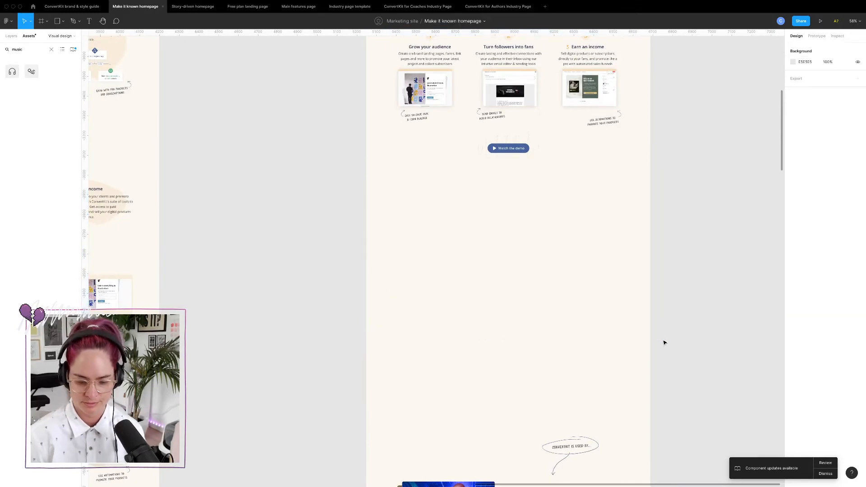
scroll(665, 343, down, 3)
scroll(652, 338, down, 2)
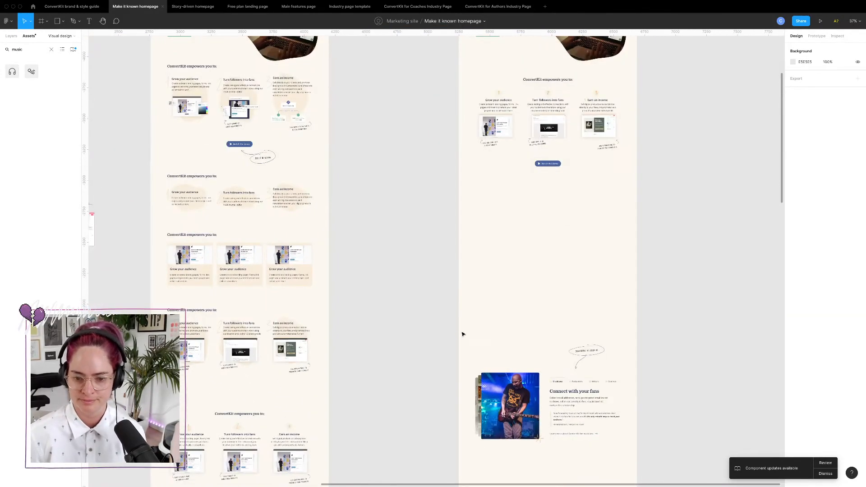
drag(462, 332, 652, 485)
drag(565, 392, 592, 224)
click(685, 240)
- Examine the page layout from the hero through the three numbered steps to the repositioned creator carousel
scroll(608, 188, up, 5)
scroll(609, 188, up, 5)
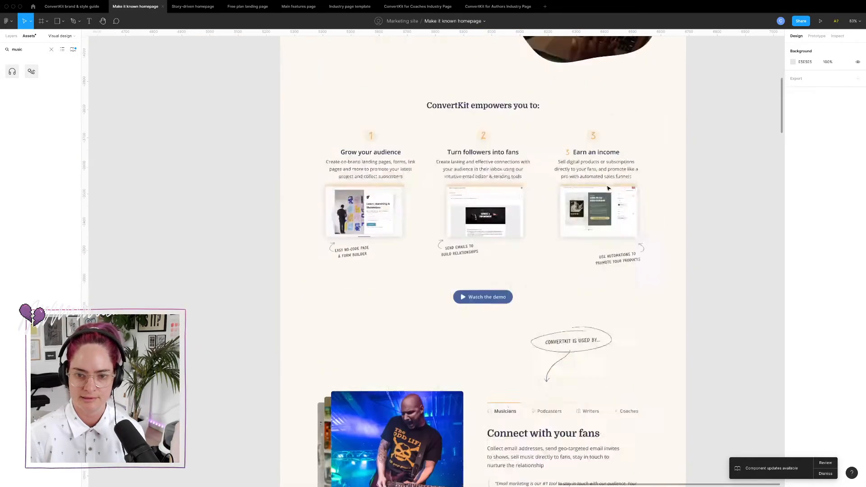
scroll(608, 189, down, 1)
scroll(616, 246, down, 1)
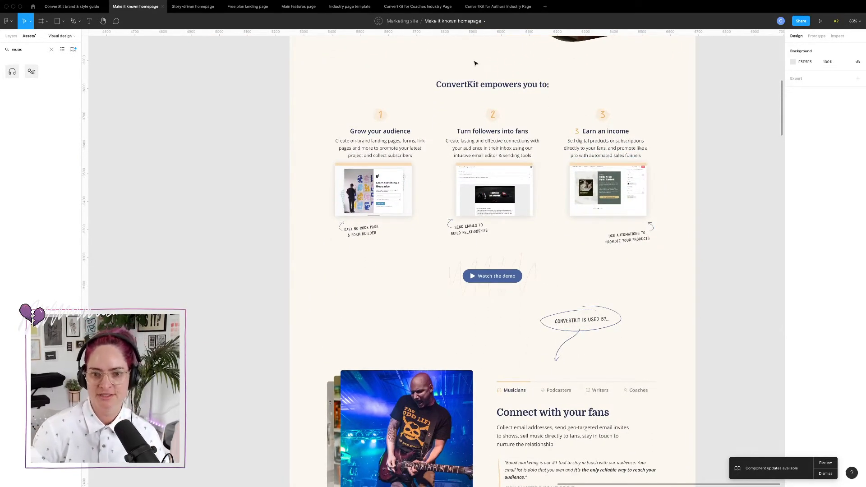
scroll(486, 150, down, 1)
scroll(487, 150, down, 2)
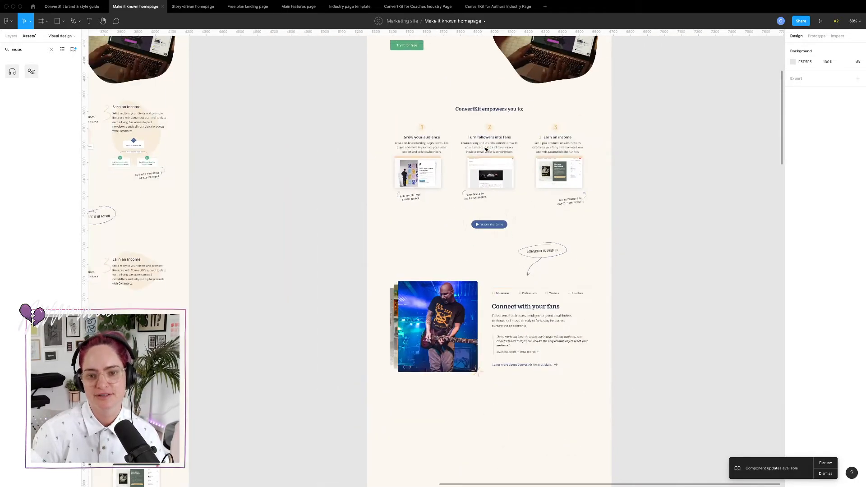
scroll(486, 149, up, 5)
scroll(487, 150, up, 5)
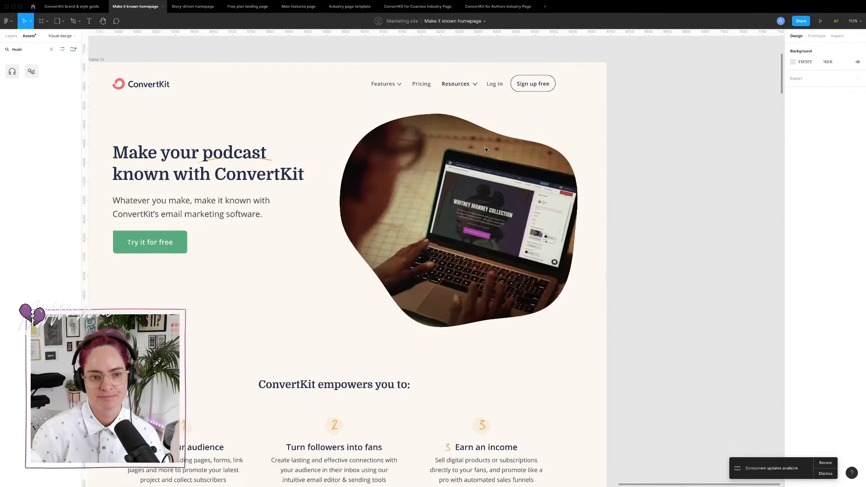
scroll(487, 150, down, 2)
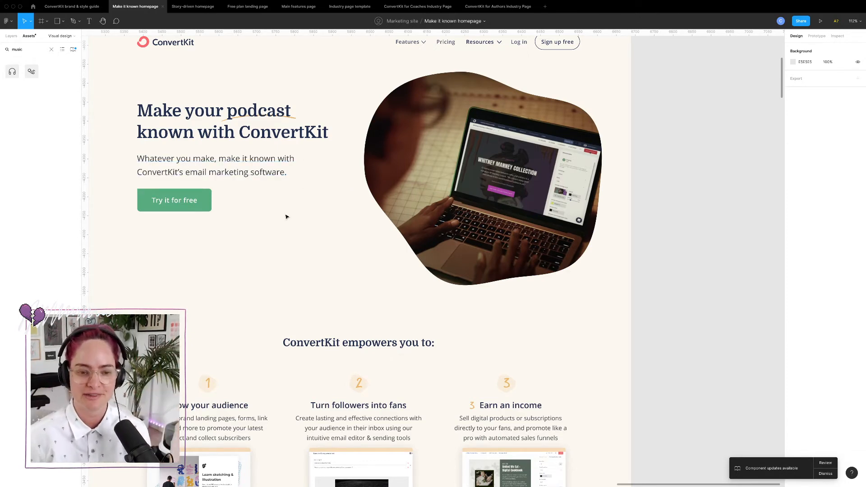
- Duplicate the homepage wireframe 13 frame to get a second copy of the page beside it
scroll(286, 217, down, 5)
scroll(280, 149, down, 1)
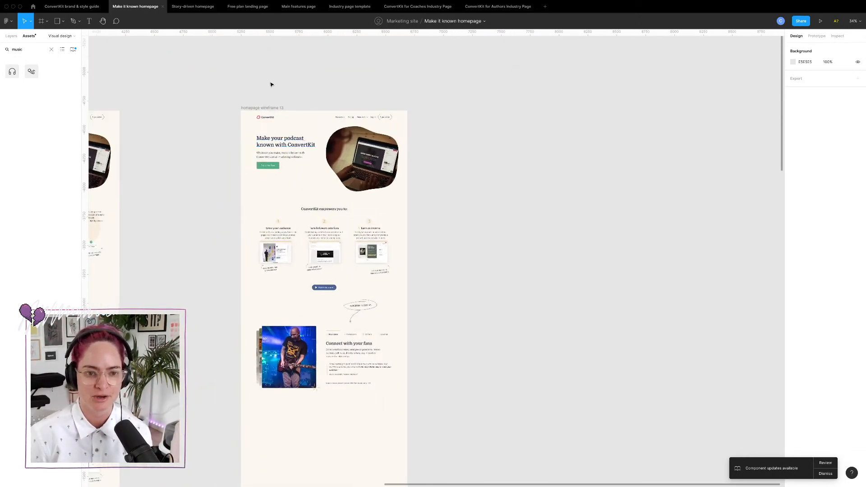
click(268, 109)
key(ctrl+d)
scroll(648, 207, down, 4)
click(630, 241)
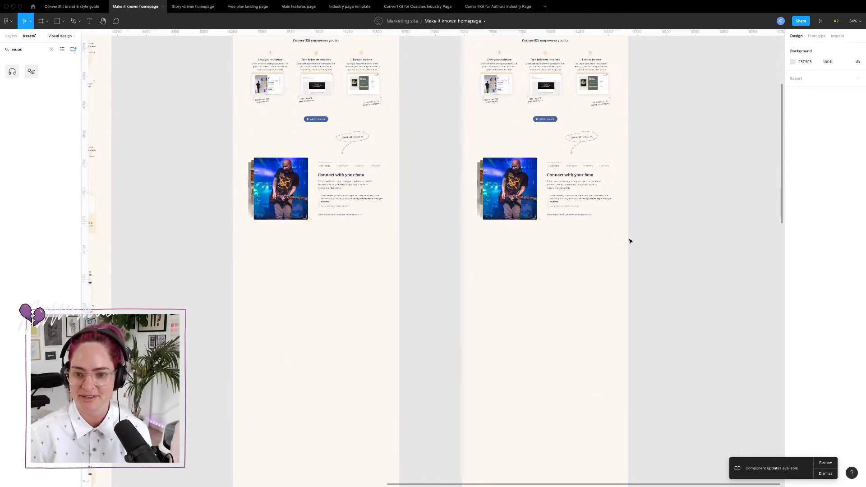
- In the duplicate frame, move the creator carousel further down and place the Watch the demo button just above its photo
drag(630, 241, 476, 135)
drag(507, 175, 508, 300)
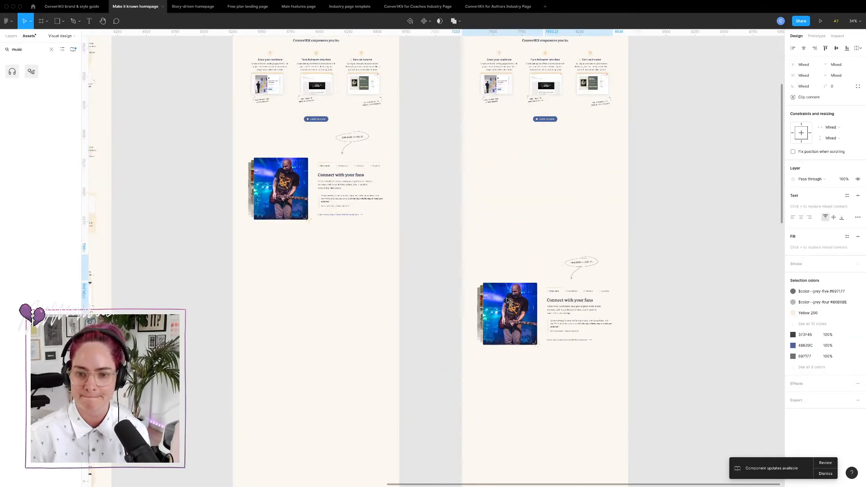
drag(558, 120, 509, 258)
key(ctrl+z)
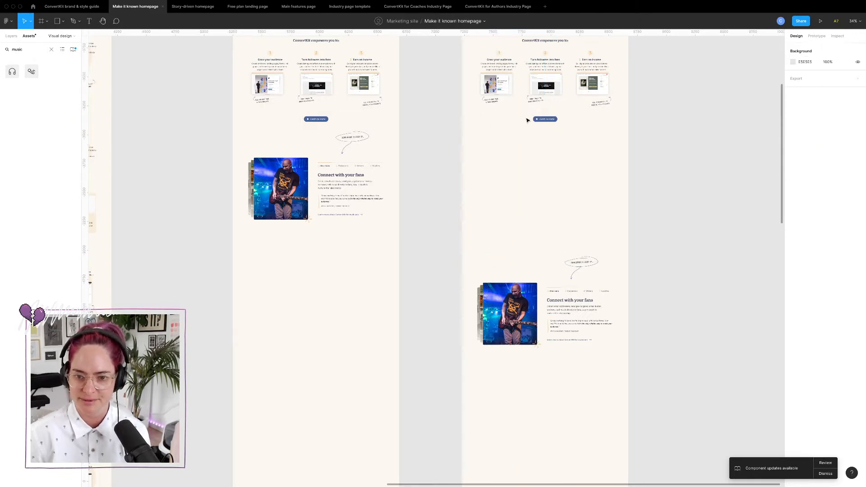
drag(545, 119, 500, 246)
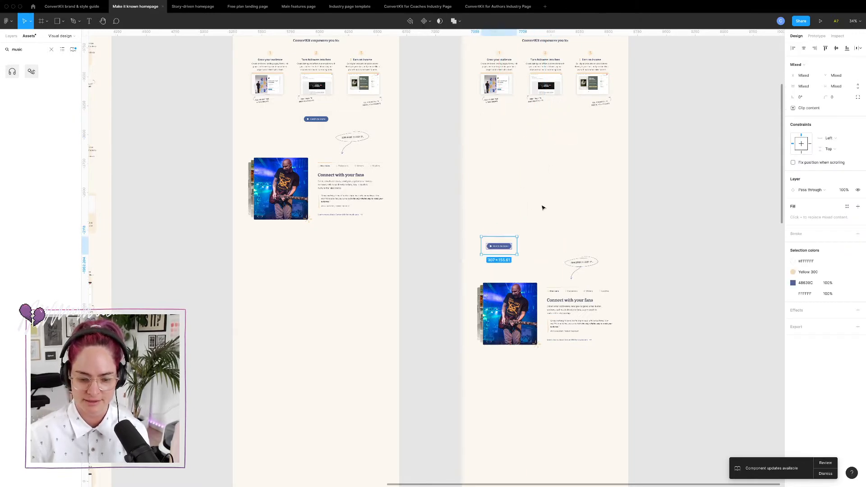
click(544, 208)
- Left-align the "ConvertKit empowers you to:" heading, show the layout grid, and move the heading to the first column's left edge
scroll(544, 208, up, 1)
scroll(544, 208, up, 8)
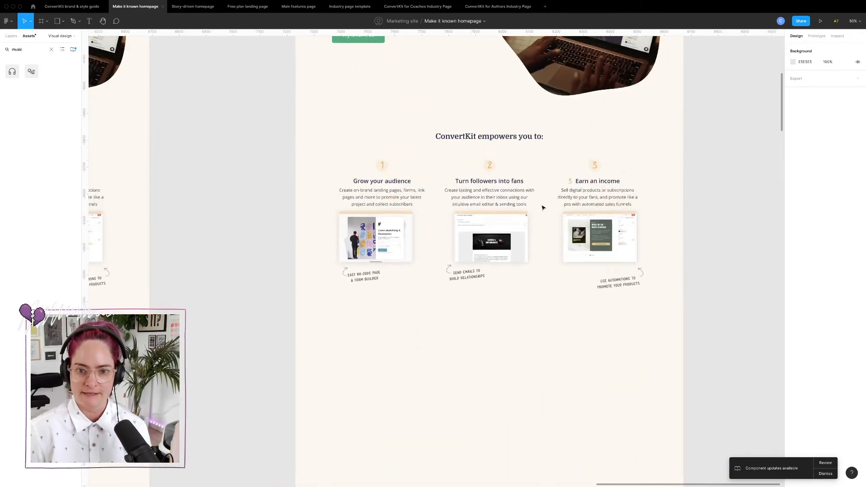
click(502, 138)
click(791, 196)
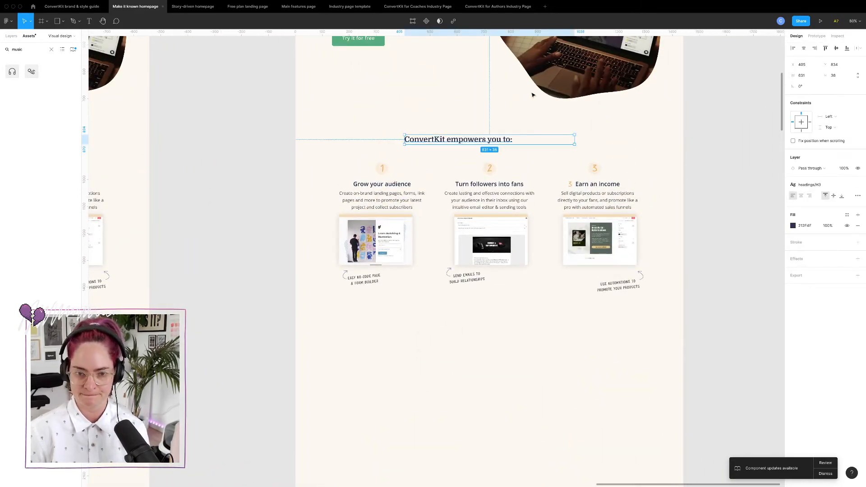
key(ctrl+g)
drag(470, 142, 399, 129)
key(super+z)
click(507, 145)
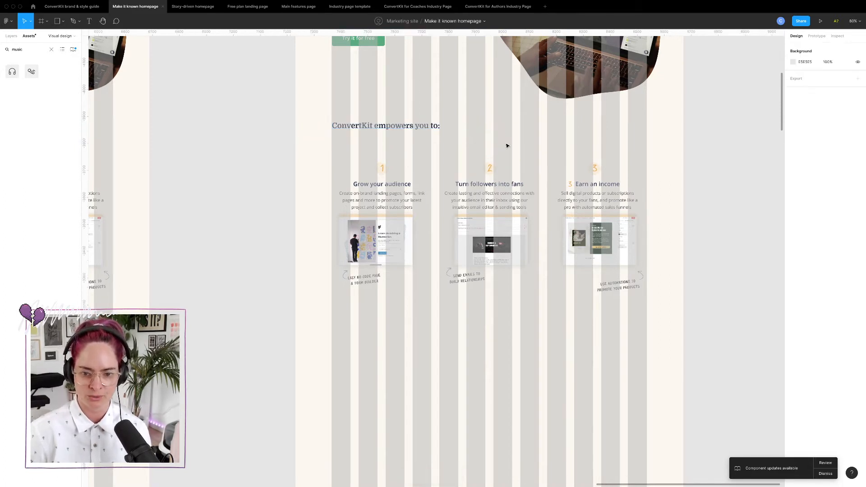
- Delete the second and third feature screenshots with their captions, and scale the first to about 460 px wide beneath the Earn an income column
drag(315, 228, 403, 292)
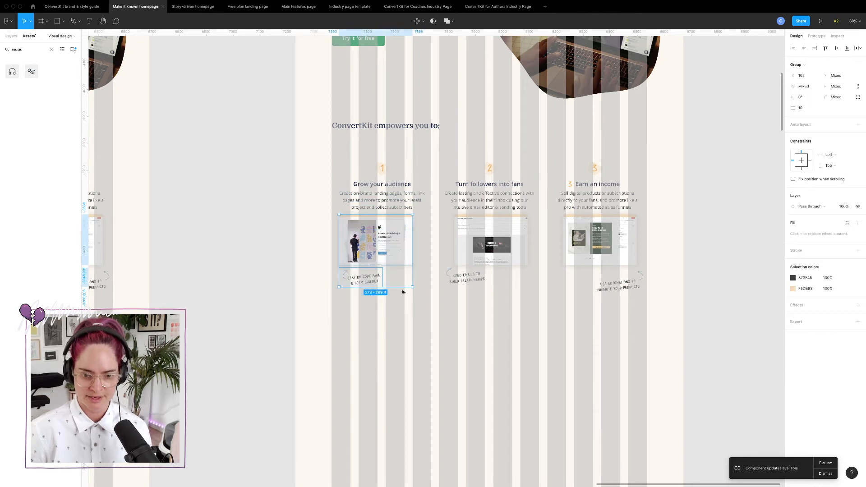
drag(440, 240, 647, 326)
key(Delete)
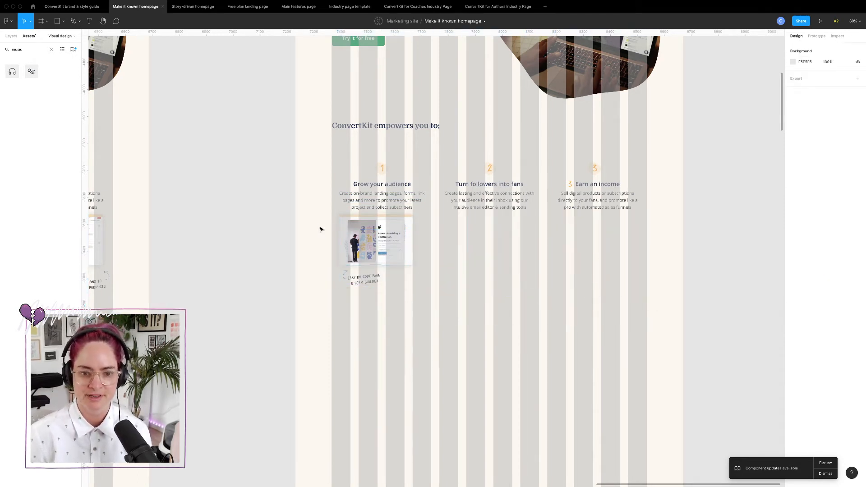
drag(321, 228, 613, 348)
drag(557, 290, 576, 290)
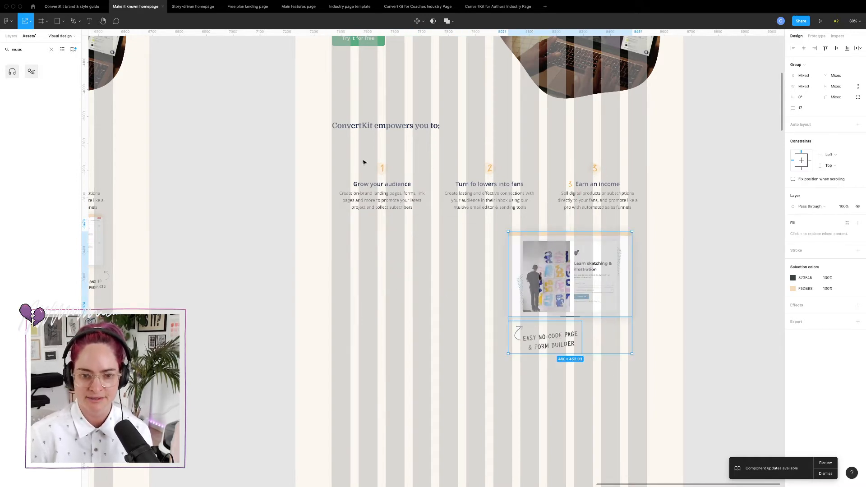
- Left-align the text in all three feature columns and delete the stray gold 3 in front of the Earn an income title
drag(345, 181, 647, 225)
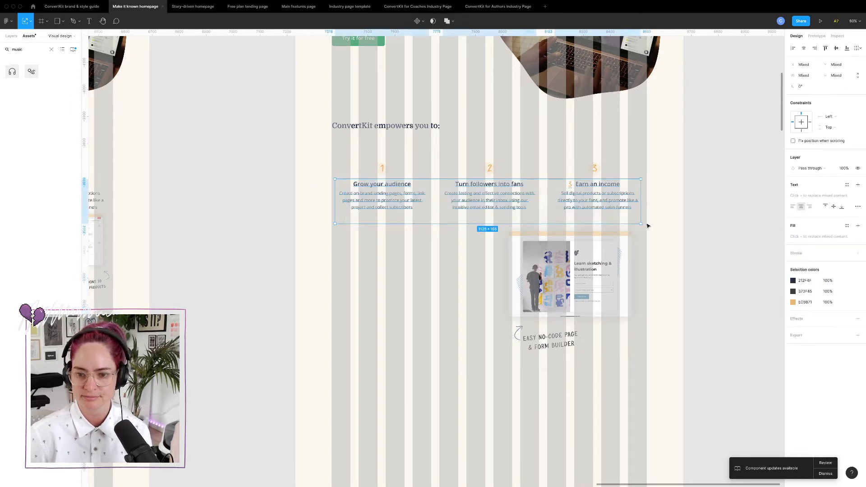
click(793, 207)
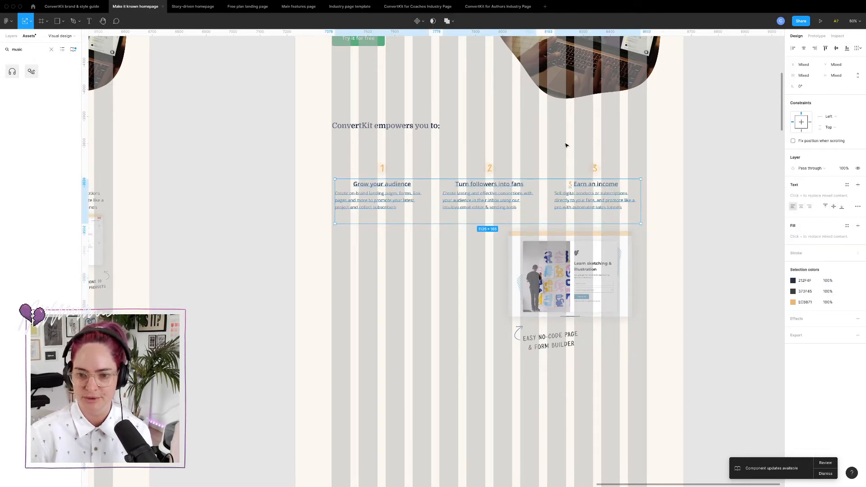
click(567, 146)
click(571, 184)
key(BackSpace)
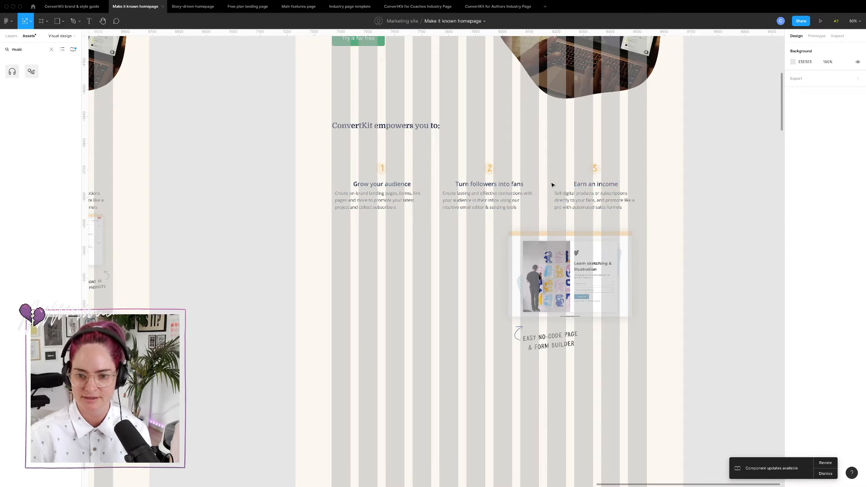
- Align each feature title with the left edge of its description in all three columns
drag(553, 184, 600, 215)
click(793, 49)
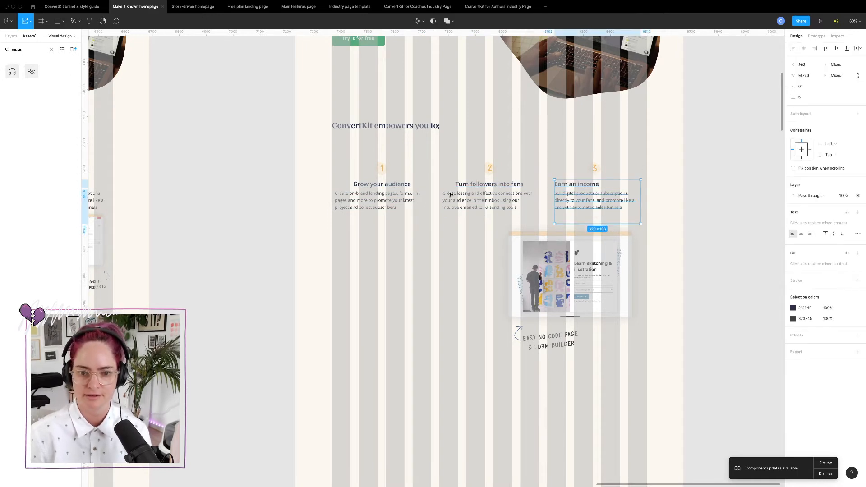
click(485, 207)
shift+click(480, 185)
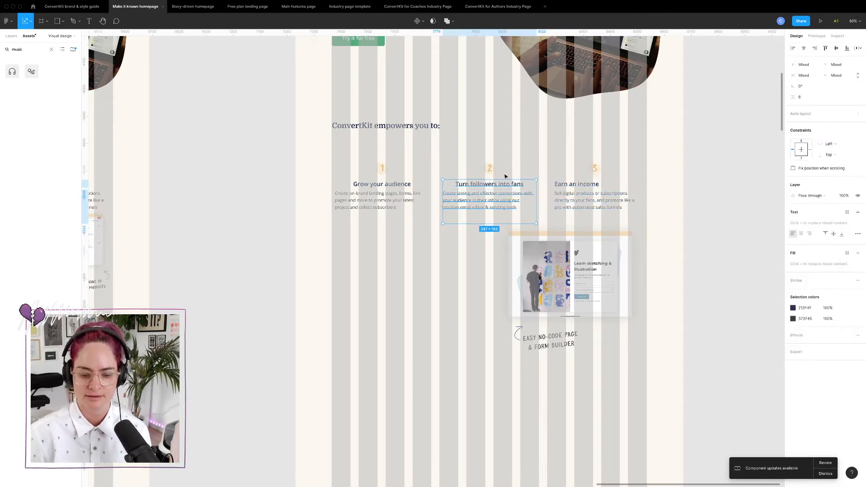
click(793, 49)
click(377, 186)
shift+click(377, 194)
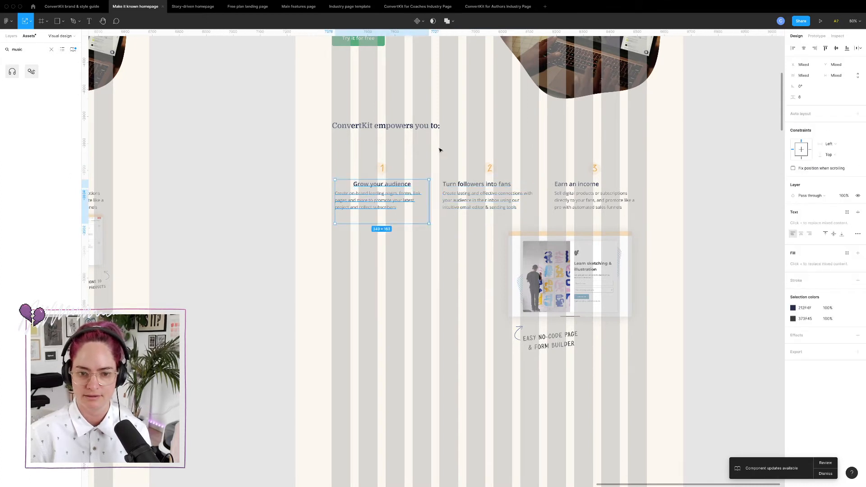
click(793, 48)
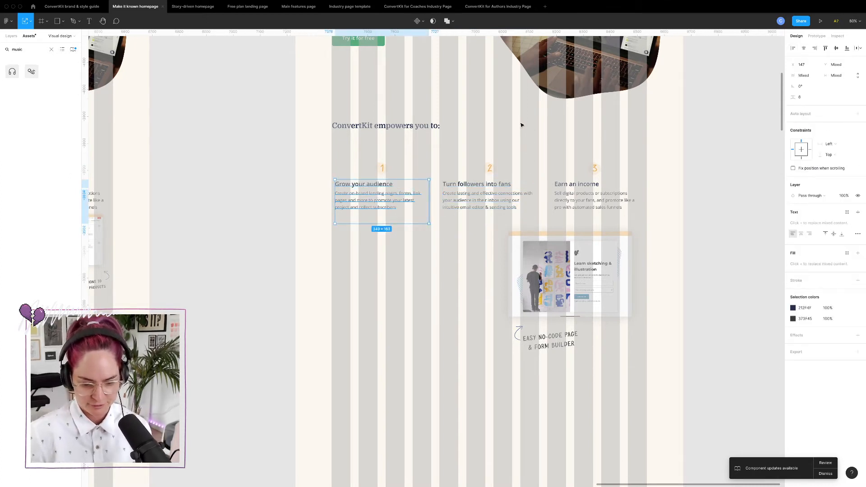
click(404, 161)
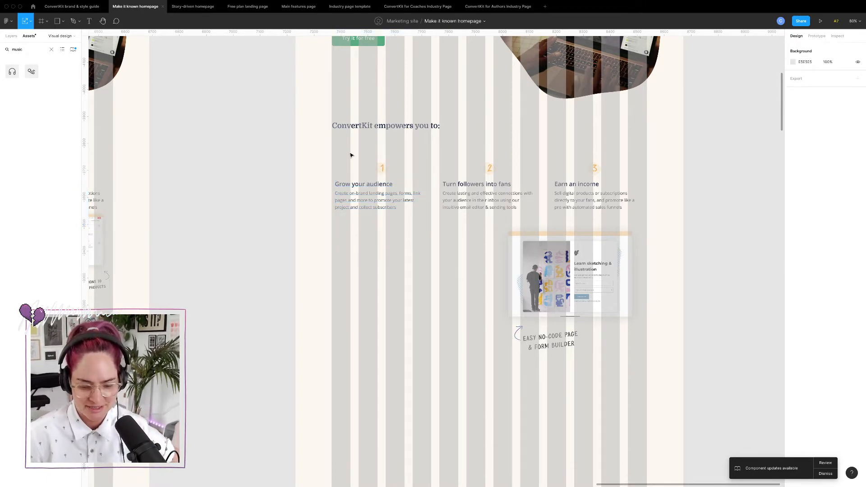
- Switch to Chrome to check the Twitch streaming playlist on Epidemic Sound, and return to the homepage design in Figma
key(ctrl+Left)
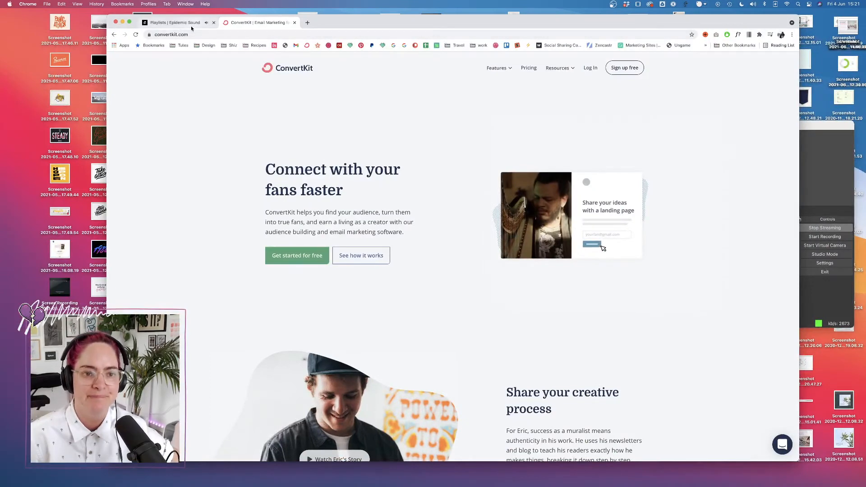
click(191, 23)
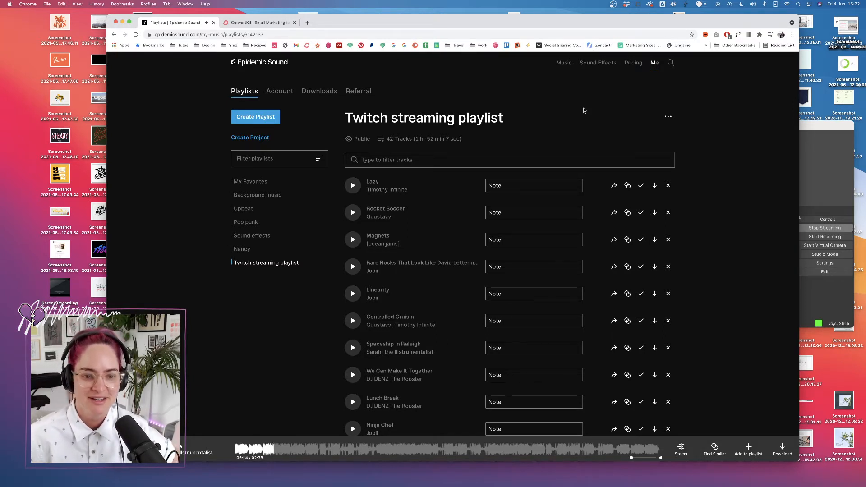
key(ctrl+Right)
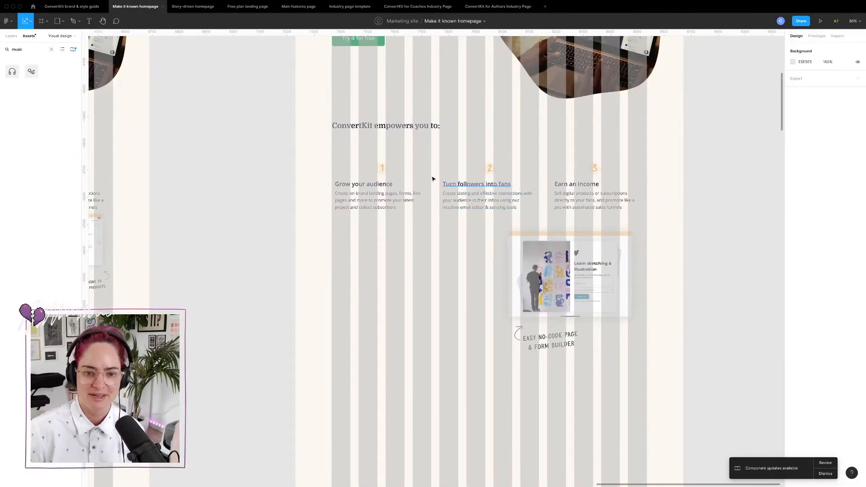
- Move the number 1 badge below the section heading at the left grid edge, and place the Grow your audience text beside it
drag(381, 169, 339, 157)
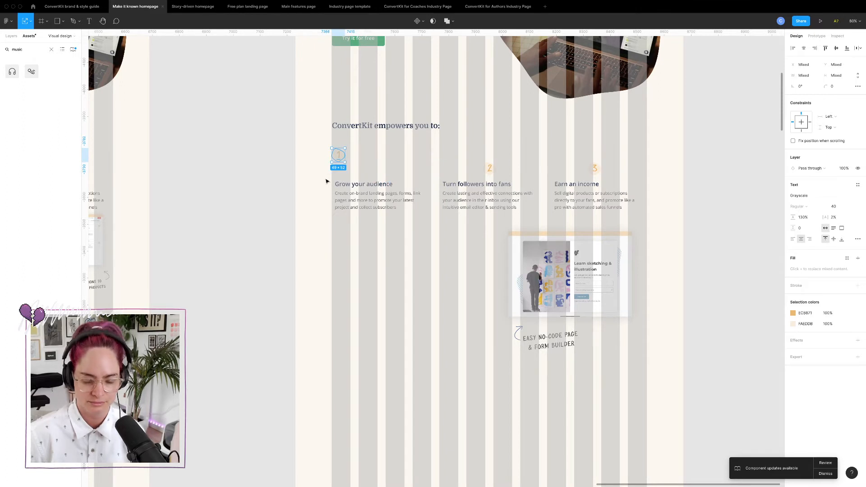
click(354, 199)
drag(354, 199, 365, 172)
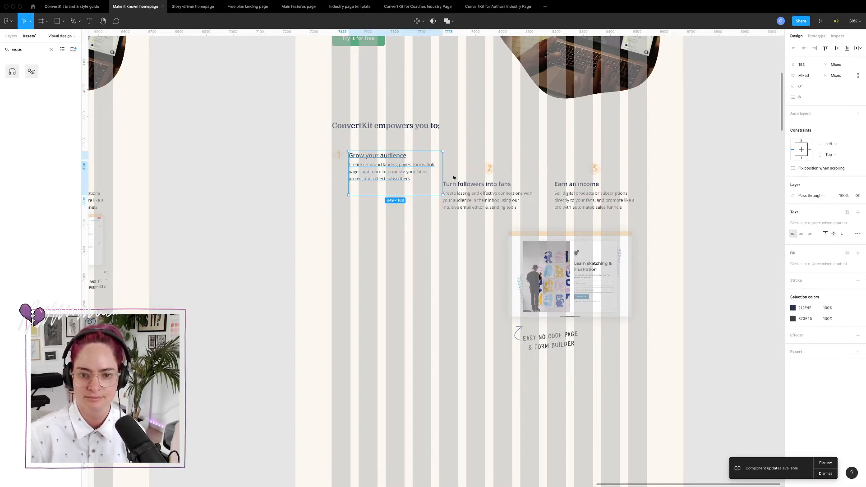
- Try the smaller 14px regular text style on the Grow your audience description
click(477, 185)
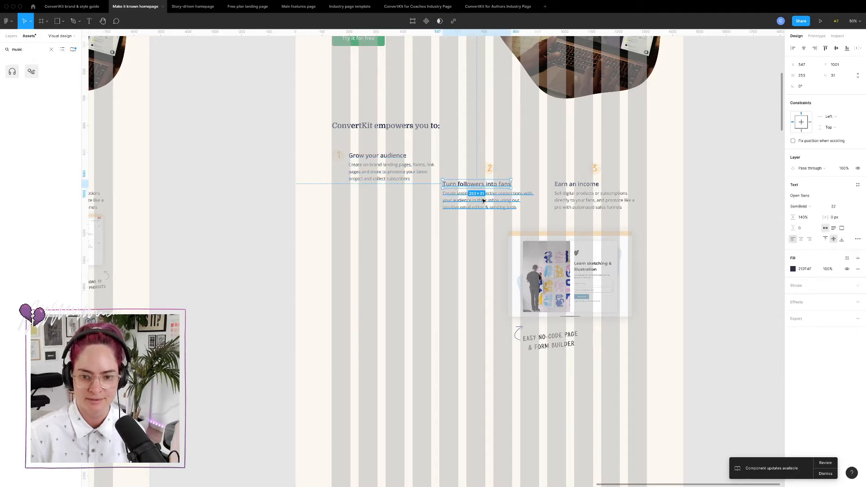
click(387, 171)
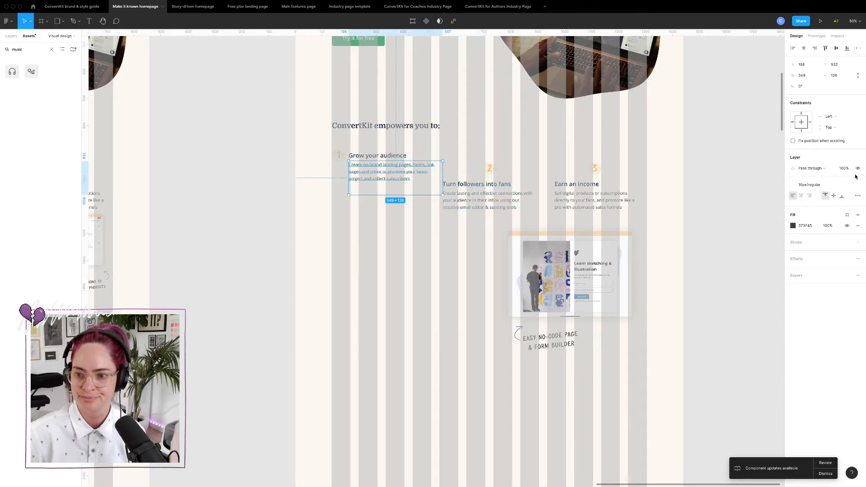
click(832, 189)
scroll(819, 271, up, 2)
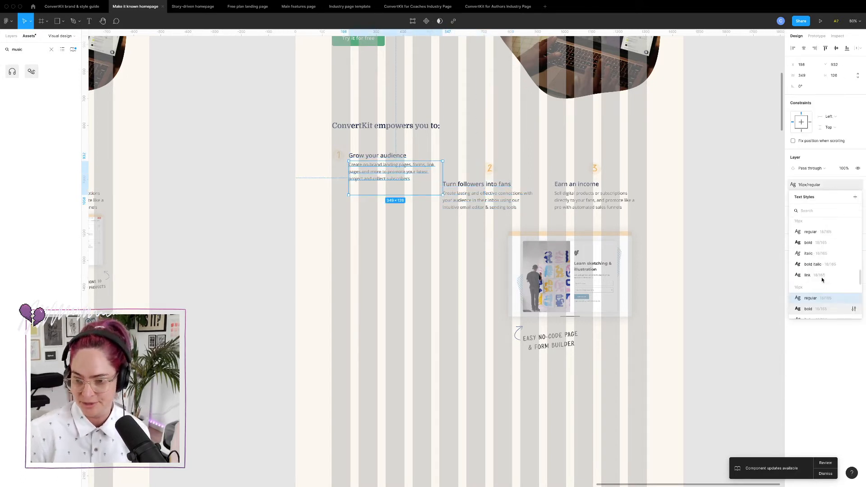
click(811, 232)
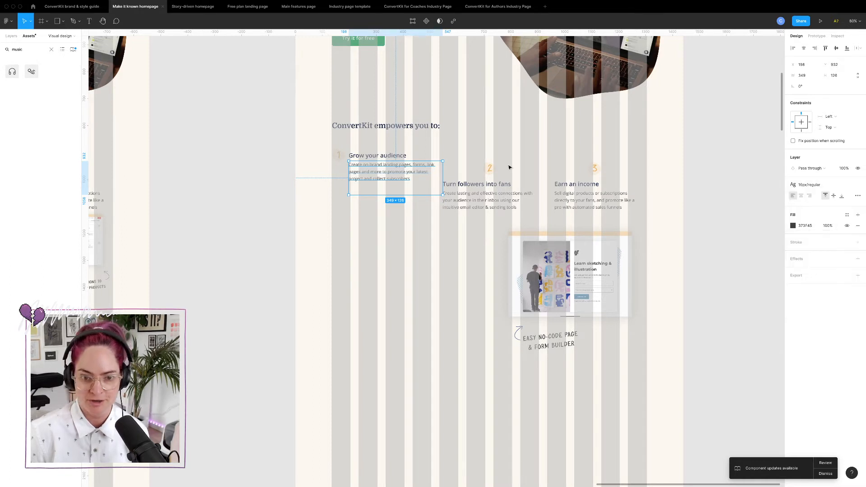
- Apply the 18px regular text style to the Turn followers into fans and Earn an income descriptions
click(550, 182)
click(495, 202)
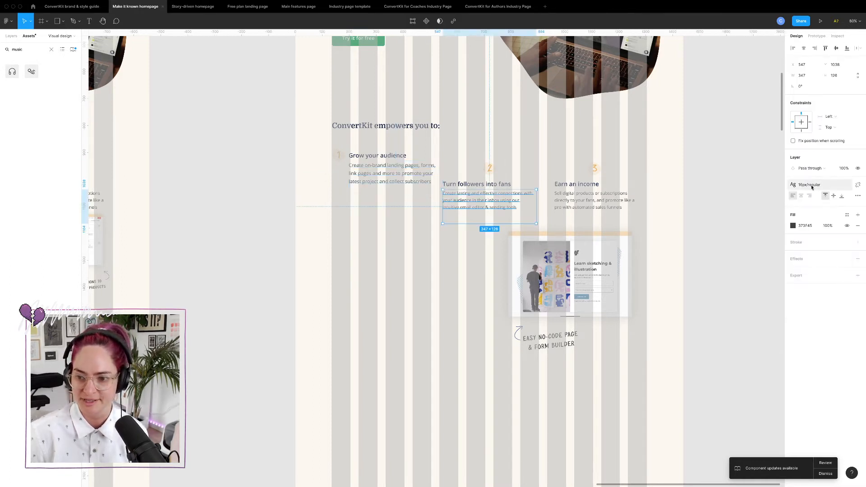
click(812, 186)
click(817, 304)
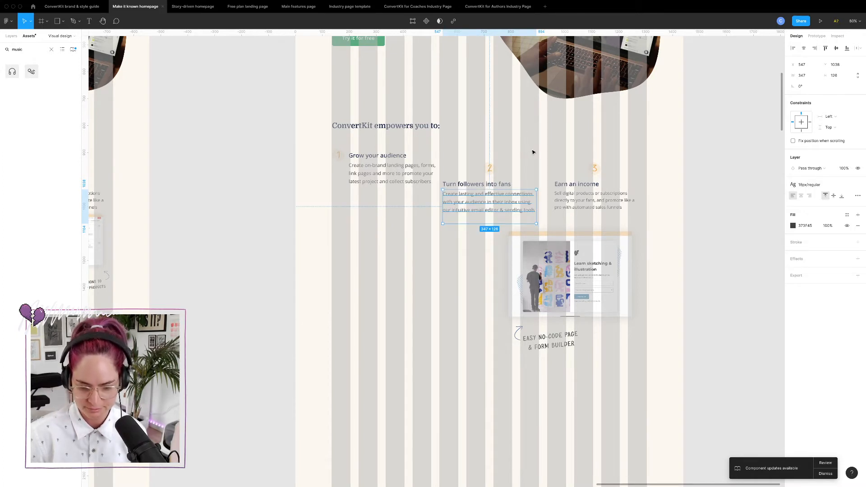
click(593, 201)
click(815, 186)
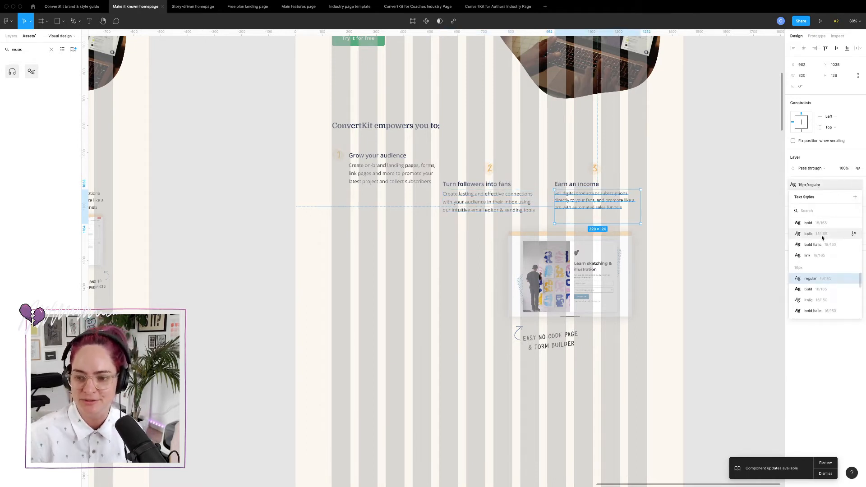
click(814, 247)
click(636, 147)
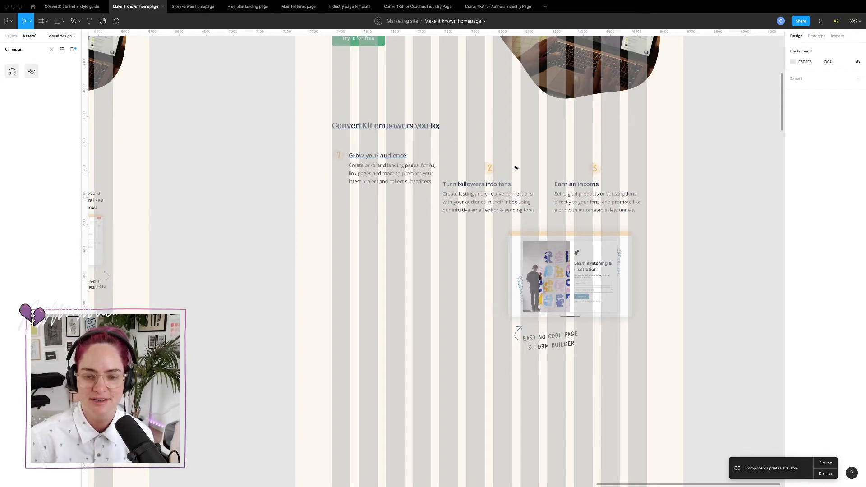
- Move the number 2 badge and the Turn followers into fans text below the Grow your audience item, aligned with its badge and text
mouse_move(490, 170)
mouse_down()
mouse_move(348, 224)
mouse_move(340, 217)
mouse_up()
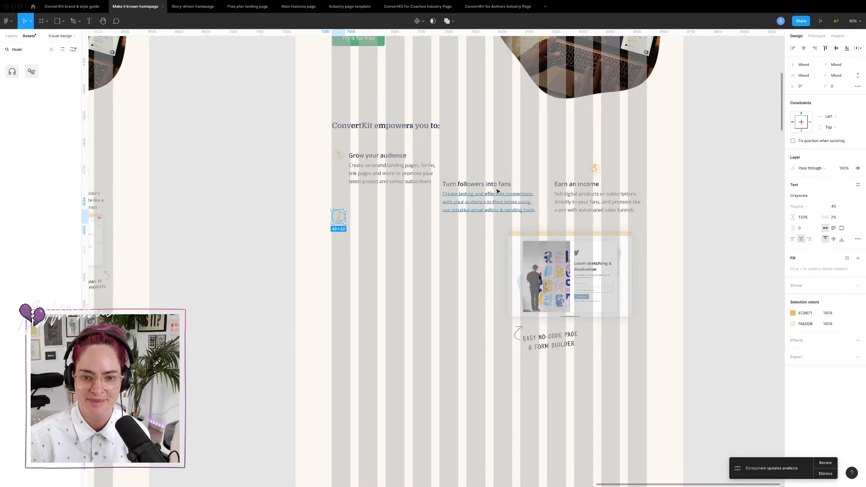
click(478, 194)
drag(472, 204, 373, 232)
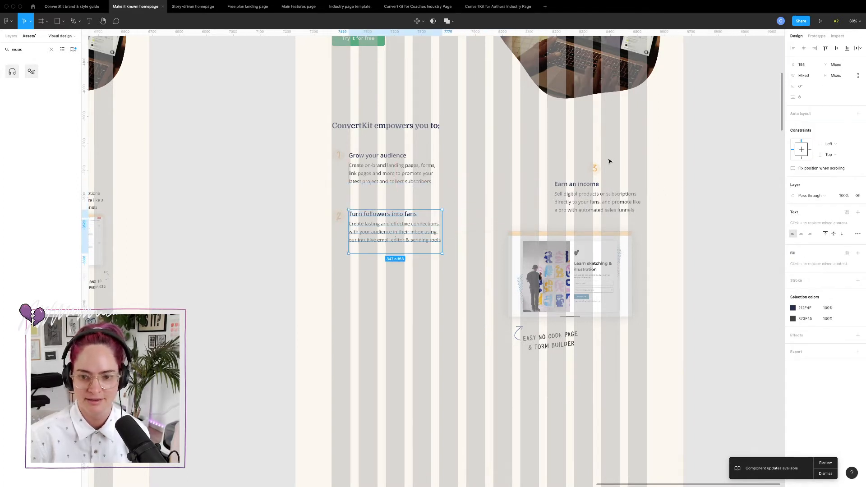
- Move the Earn an income title, description and number 3 badge below the second feature, aligned with the items above
click(577, 184)
shift+click(587, 204)
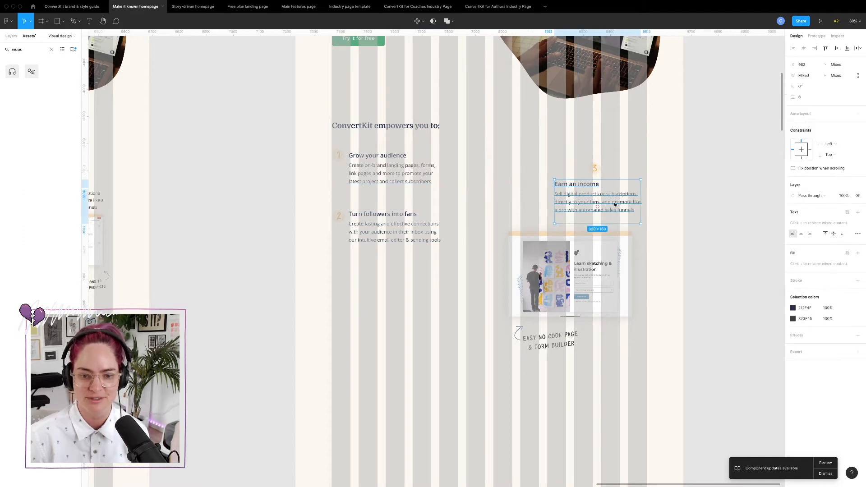
drag(615, 205, 412, 286)
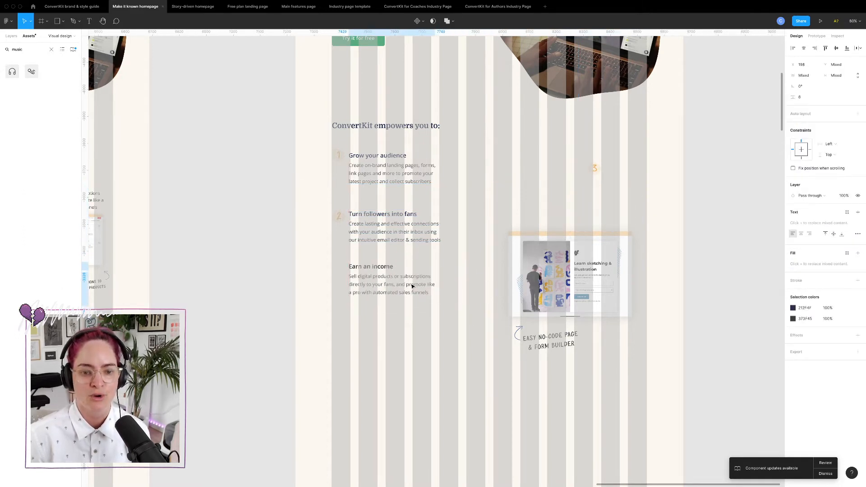
click(600, 168)
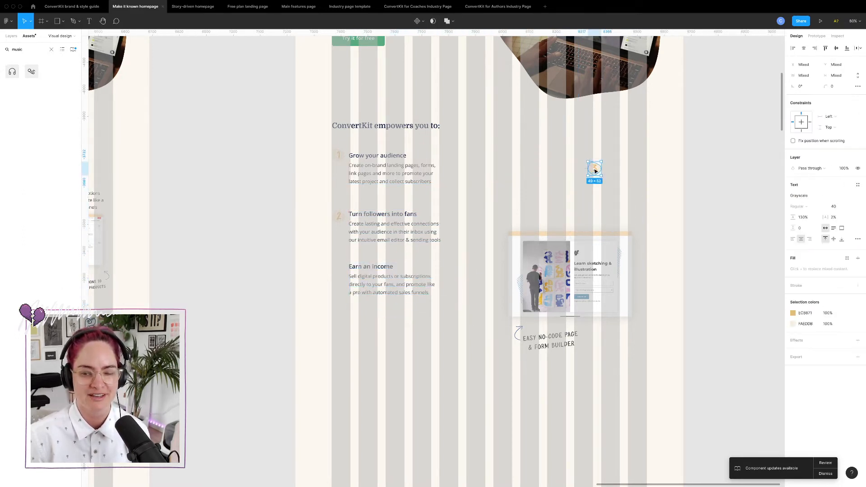
drag(596, 171, 339, 271)
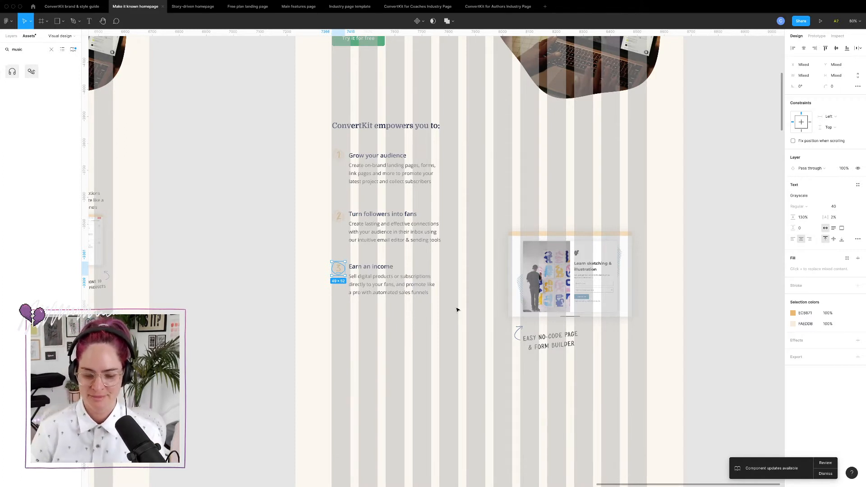
click(452, 336)
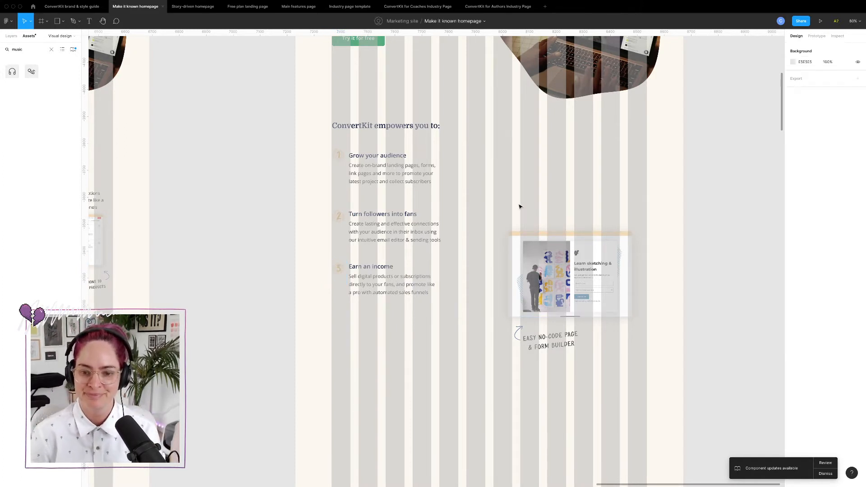
- Move the landing page screenshot and caption up beside the numbered list, and delete the oversized handwritten caption with its arrow
drag(477, 204, 657, 396)
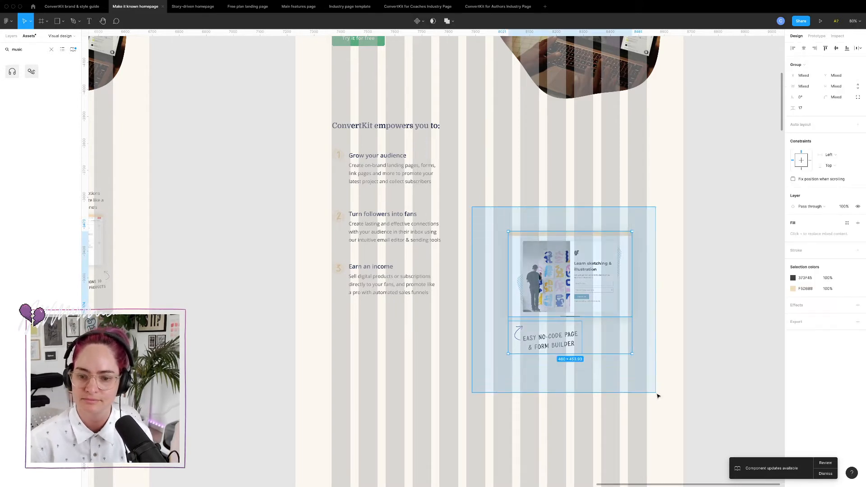
drag(603, 289, 583, 210)
double_click(528, 260)
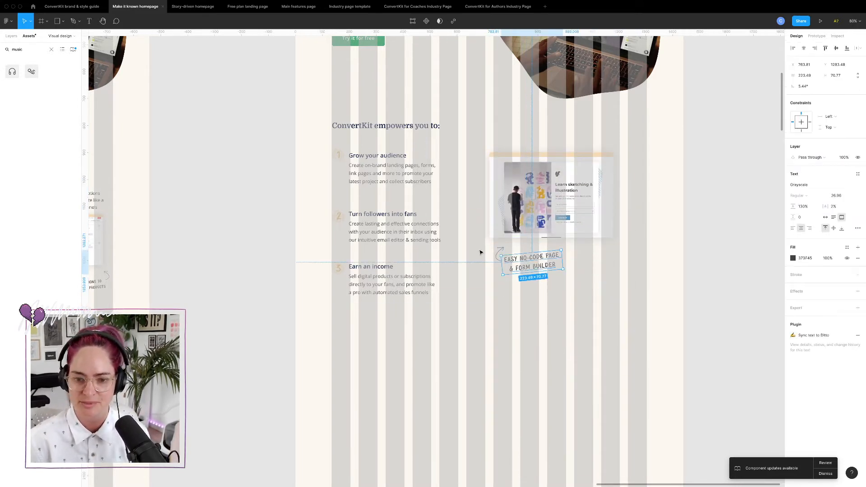
drag(481, 253, 563, 292)
key(BackSpace)
- Copy the smaller Easy no-code page & form builder caption from homepage wireframe 13 and place it under the screenshot in wireframe 14
scroll(563, 292, down, 6)
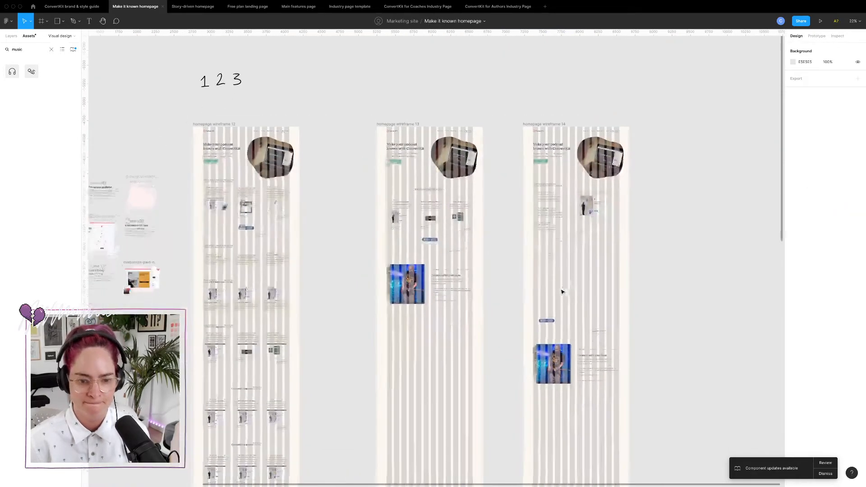
scroll(454, 253, up, 5)
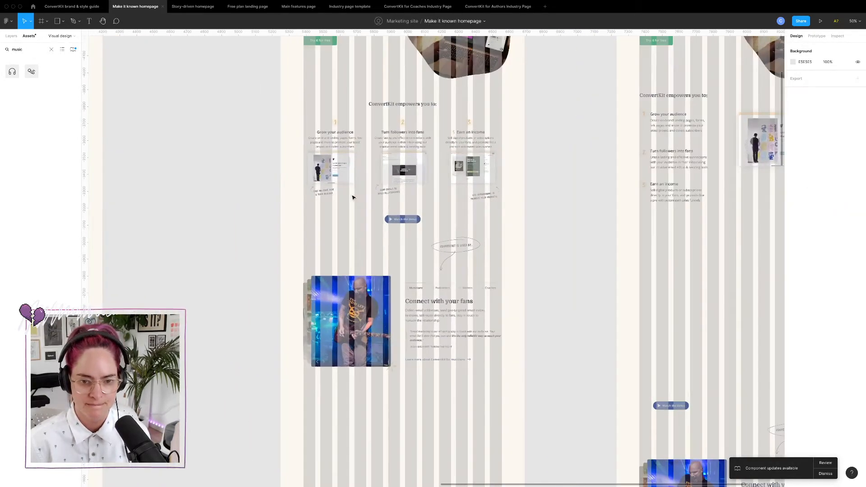
click(317, 193)
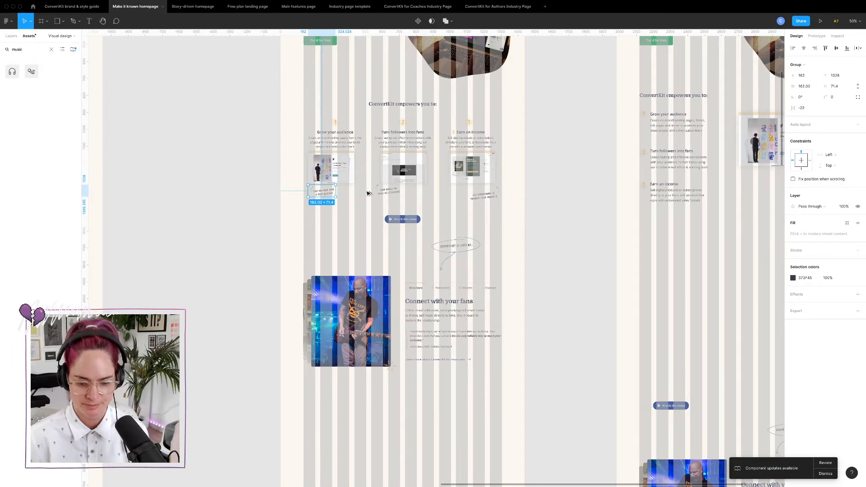
drag(369, 193, 754, 182)
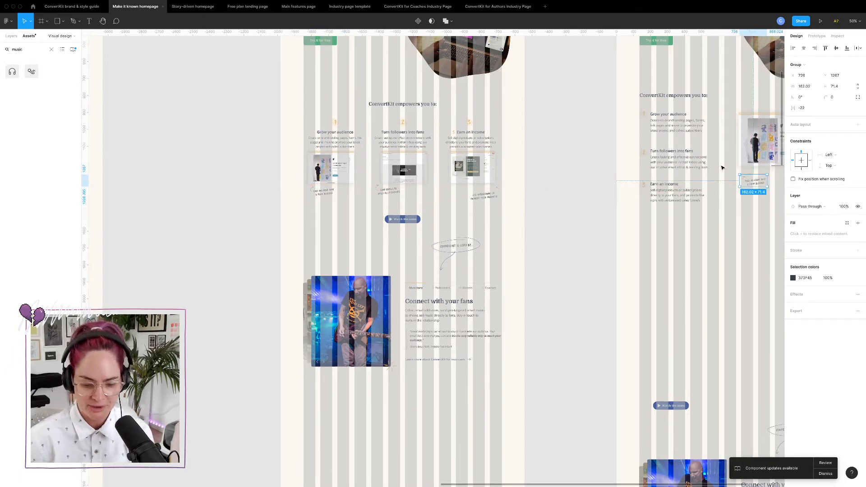
click(310, 141)
click(247, 149)
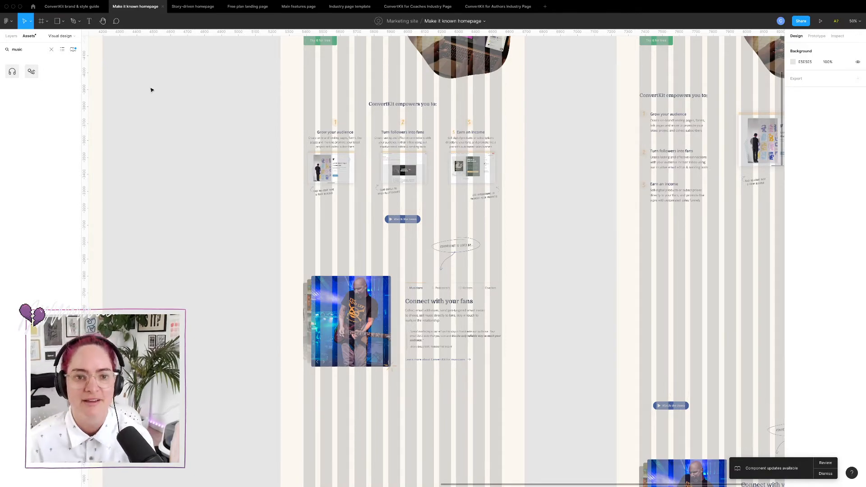
- Switch to Chrome, copy the referral link from Epidemic Sound's Referral page, and return to the homepage design in Figma
key(ctrl+Left)
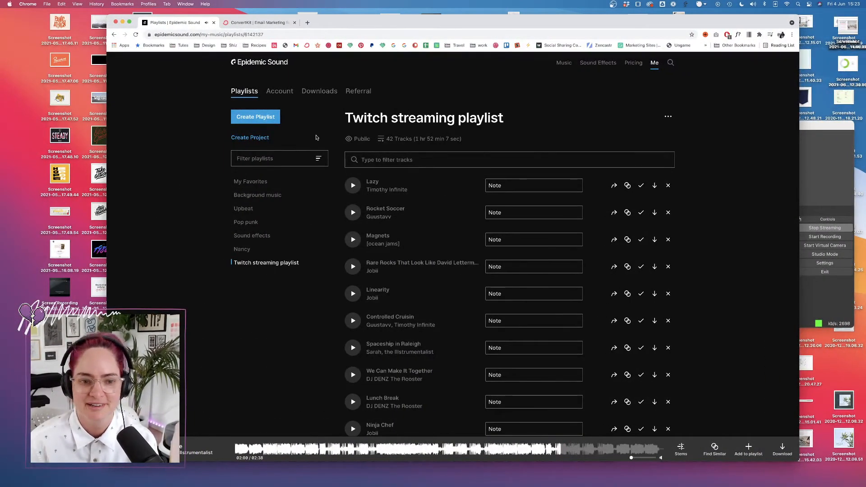
click(356, 93)
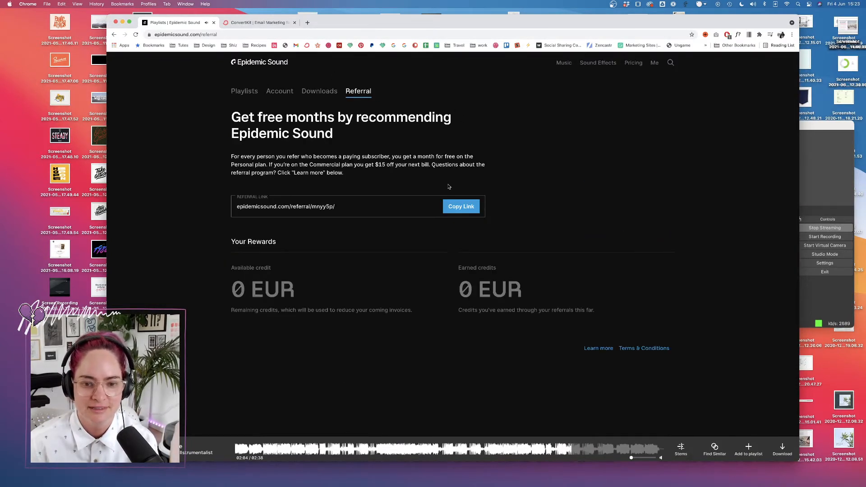
click(460, 207)
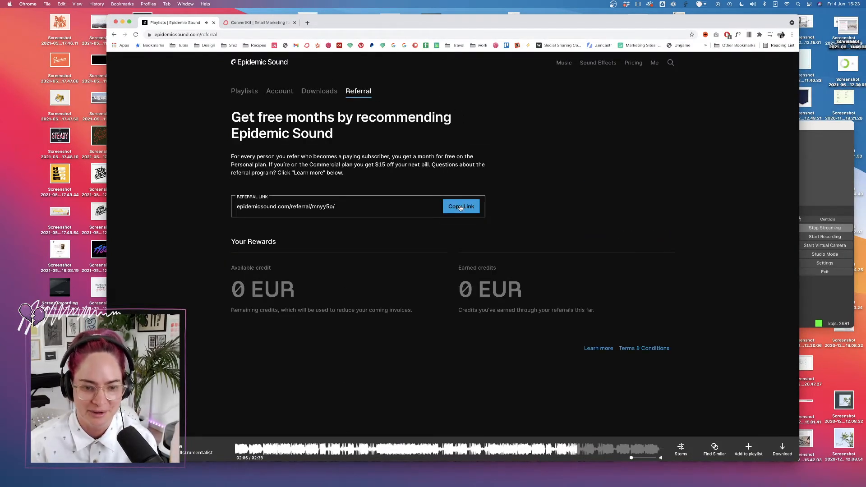
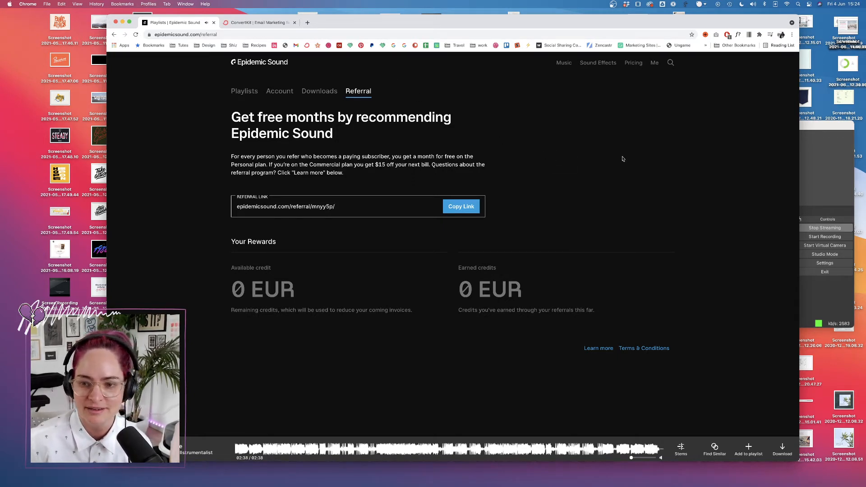
click(260, 22)
key(ctrl+Right)
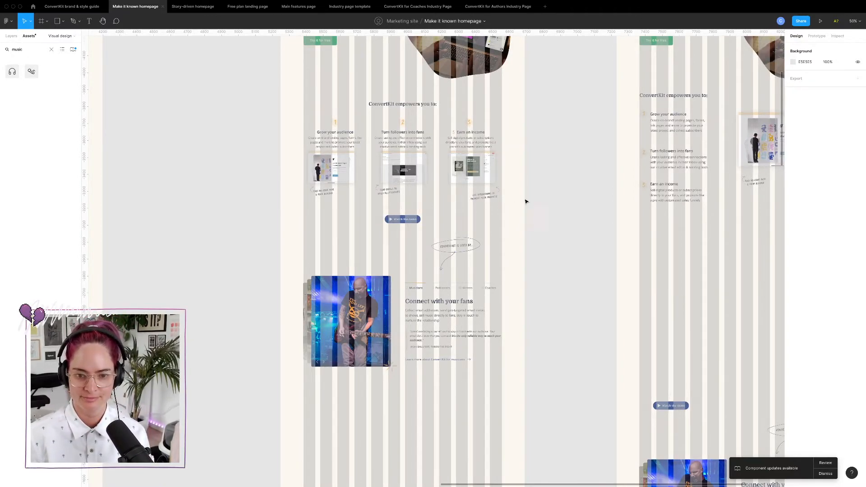
- Move the landing page screenshot to X 774, Y 932 and its handwritten caption to X 842, Y 1275
scroll(526, 201, right, 8)
scroll(419, 159, up, 5)
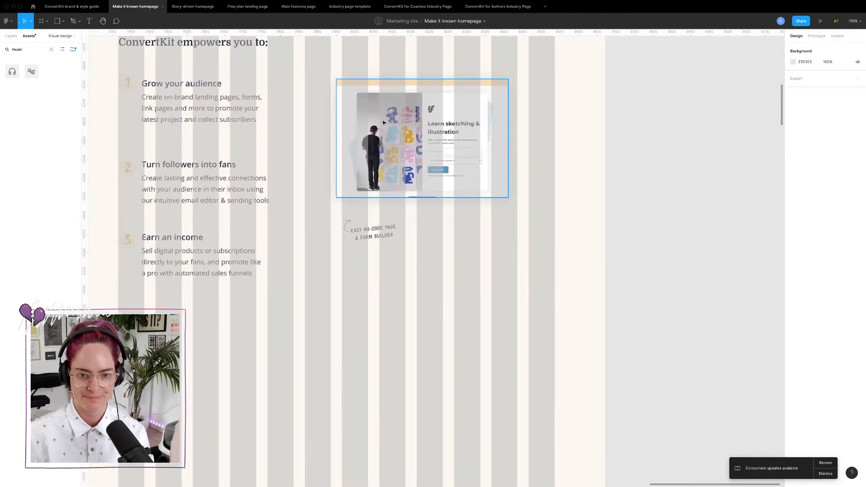
drag(426, 134, 448, 146)
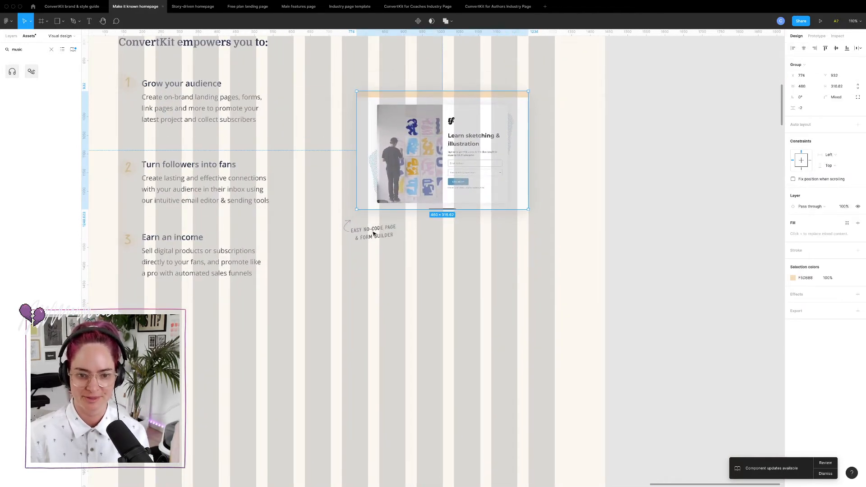
drag(364, 236, 407, 240)
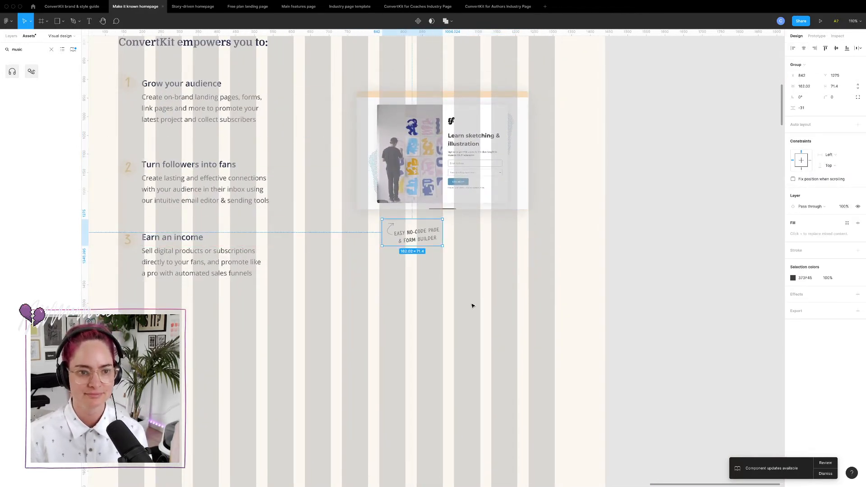
click(473, 305)
- Move the Turn followers into fans item and its number 2 badge up slightly to even the spacing between the three features
scroll(472, 306, left, 4)
scroll(346, 255, down, 4)
scroll(345, 254, up, 5)
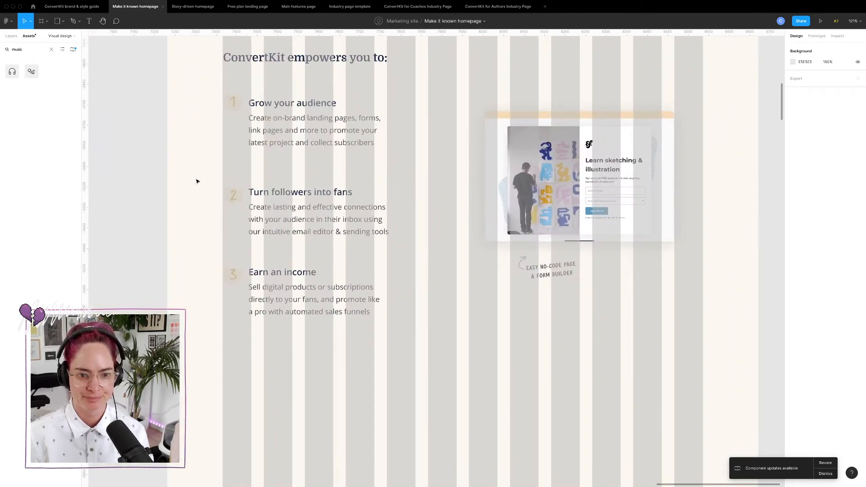
drag(196, 182, 392, 247)
drag(319, 221, 319, 215)
click(466, 284)
- Compare homepage wireframes 13 and 14, and look through the earlier homepage layouts on the Wireframes page back to wireframe 1
scroll(466, 285, down, 6)
scroll(468, 284, up, 3)
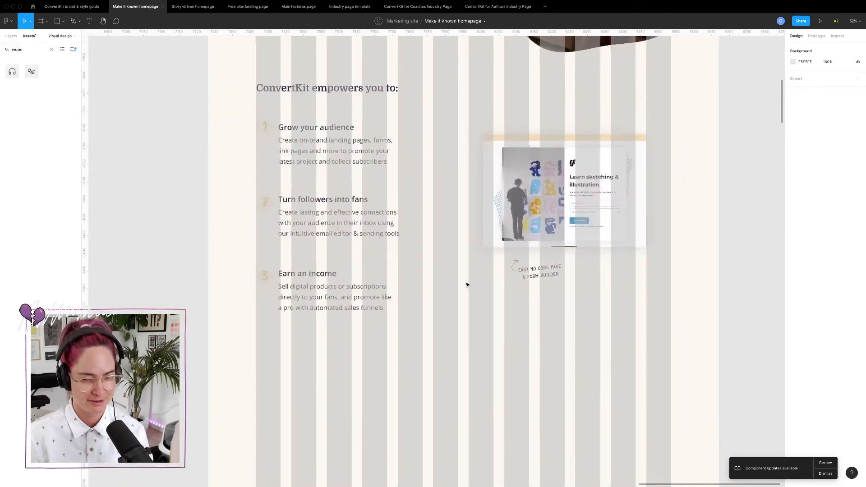
scroll(322, 230, up, 3)
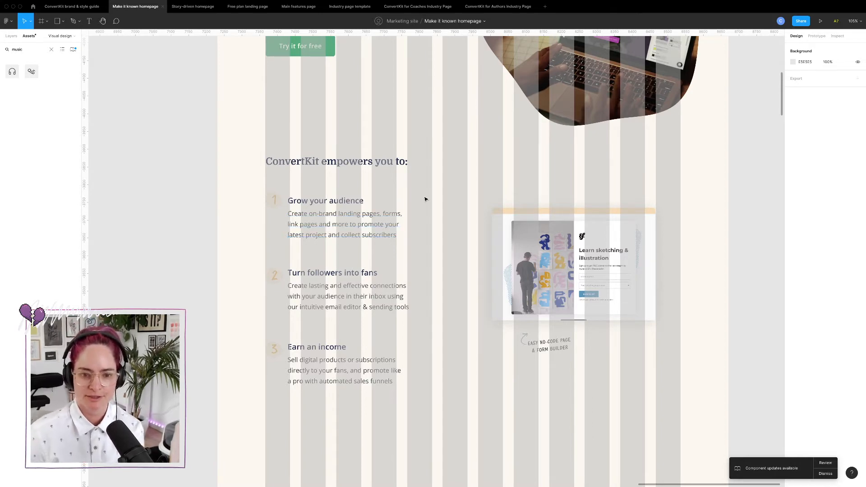
scroll(425, 197, down, 5)
scroll(426, 197, left, 3)
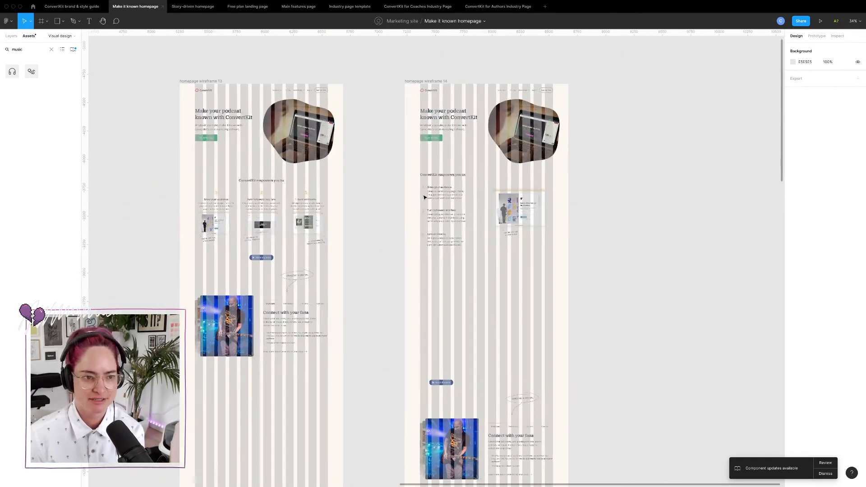
click(15, 38)
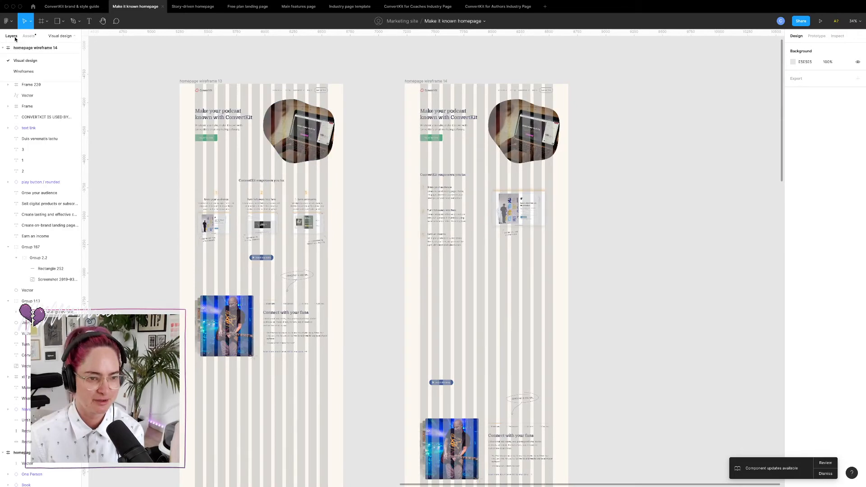
click(62, 36)
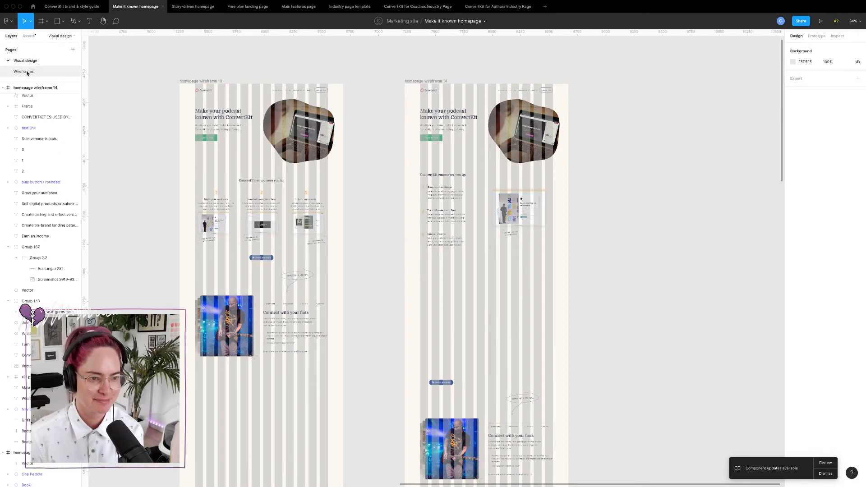
click(25, 71)
scroll(392, 186, down, 10)
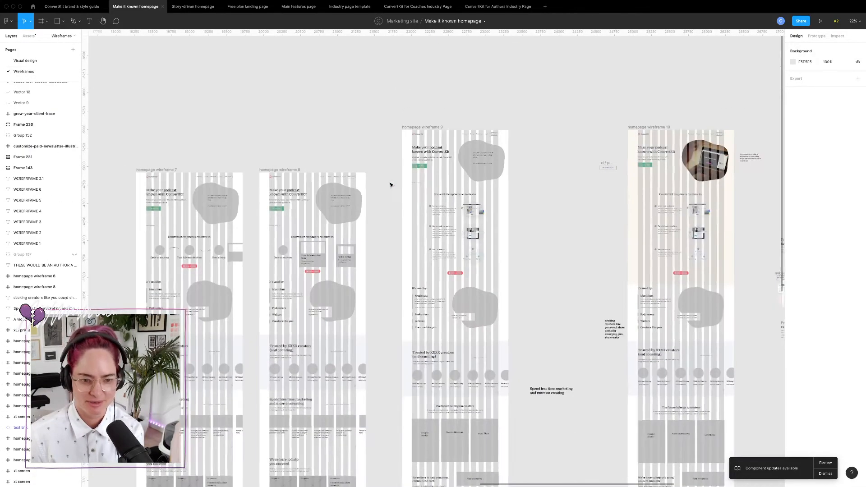
scroll(392, 185, left, 15)
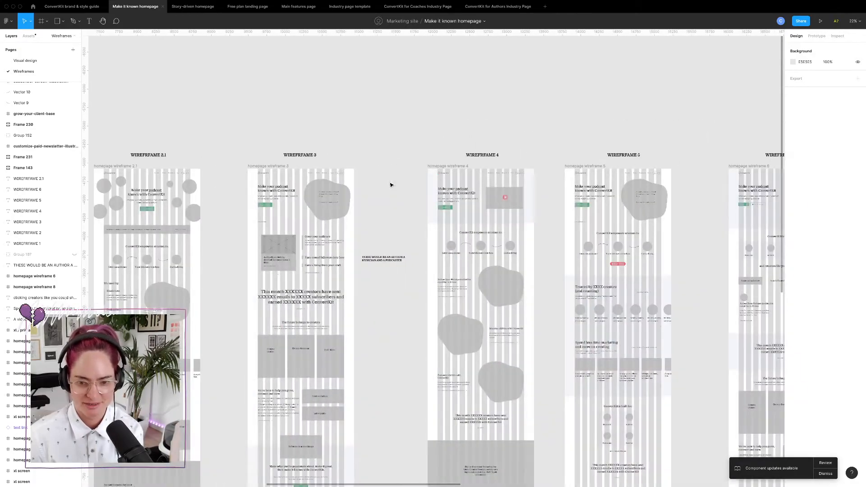
scroll(392, 185, left, 5)
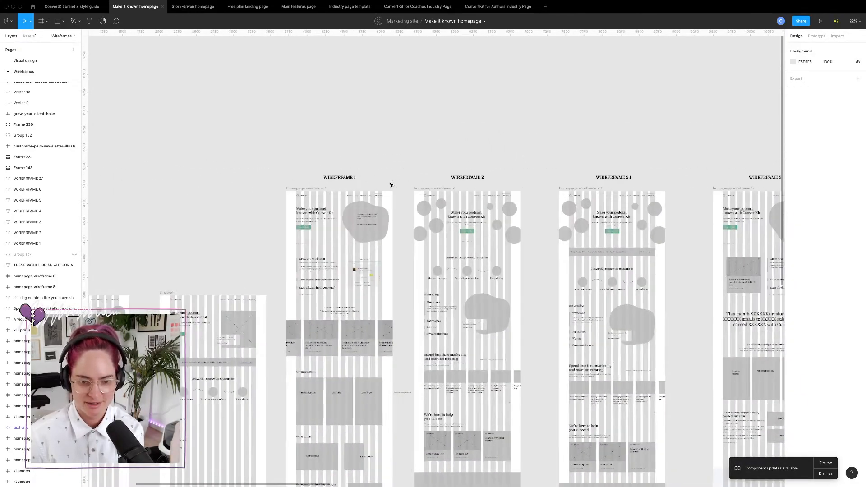
- Examine the feature list and video area in homepage wireframe 1, and return to homepage wireframe 14 on the Visual design page
scroll(324, 309, up, 10)
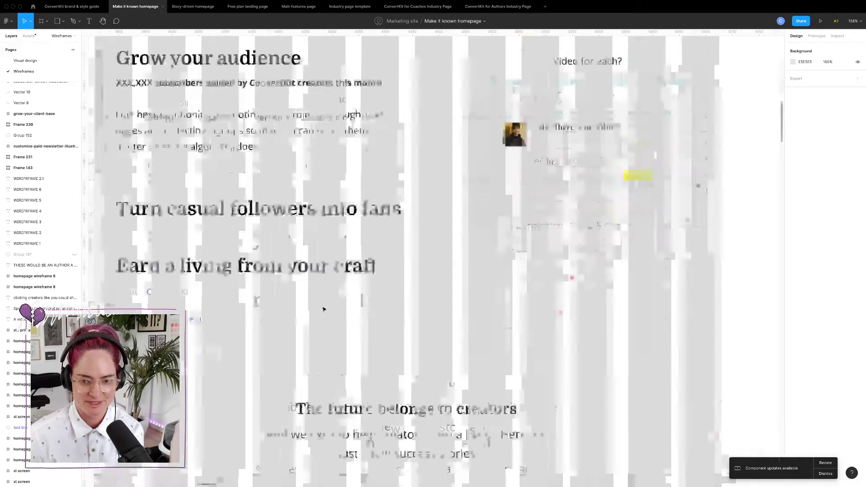
scroll(323, 310, down, 3)
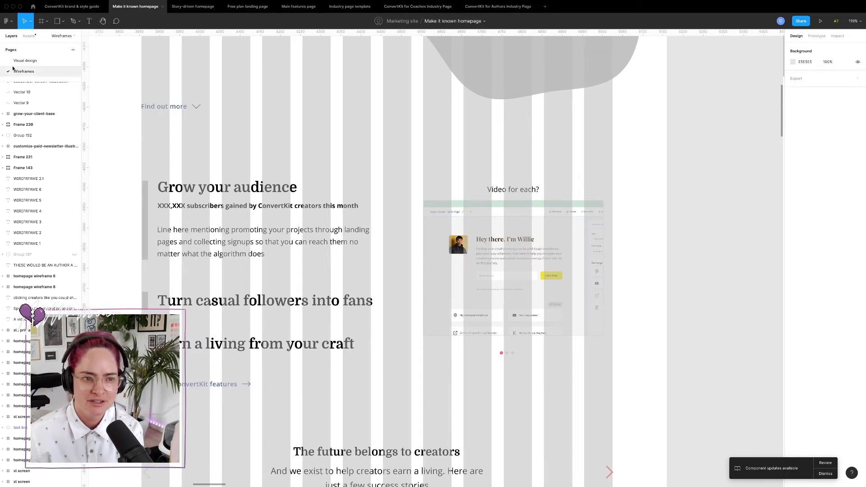
click(32, 61)
scroll(487, 199, up, 5)
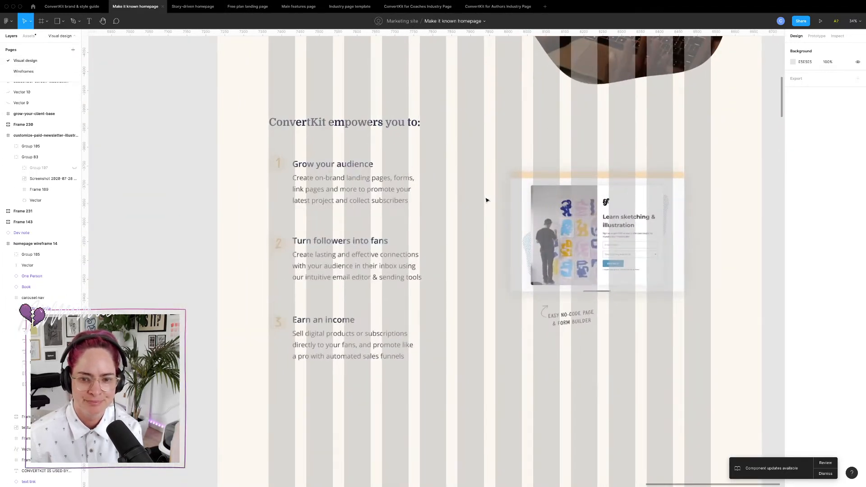
- Try spreading wireframe 14's numbered features far apart by moving Turn followers into fans and Earn an income down with their number badges
drag(236, 245, 474, 387)
drag(343, 263, 343, 403)
click(485, 401)
scroll(289, 348, down, 3)
drag(269, 323, 474, 397)
drag(358, 345, 358, 452)
click(532, 396)
scroll(532, 396, up, 8)
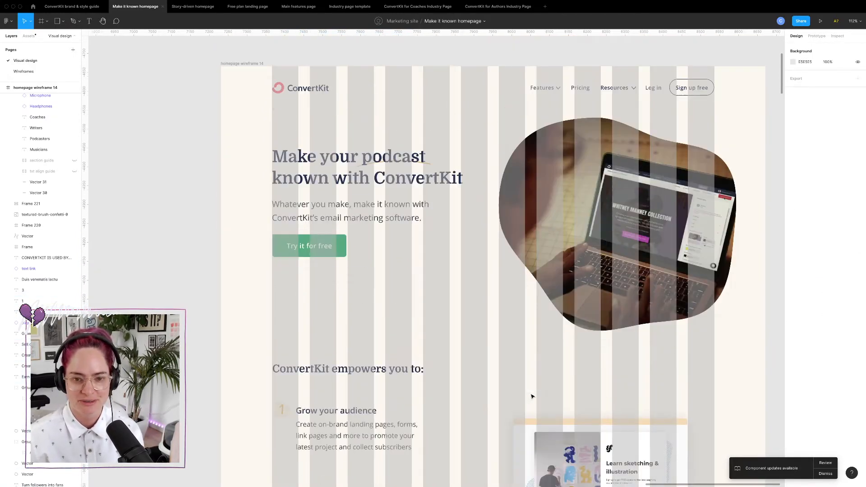
scroll(265, 398, down, 3)
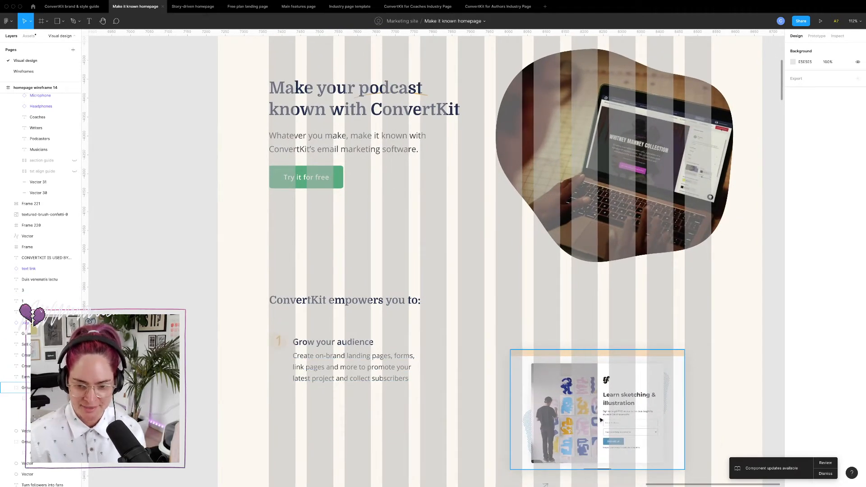
scroll(492, 432, down, 12)
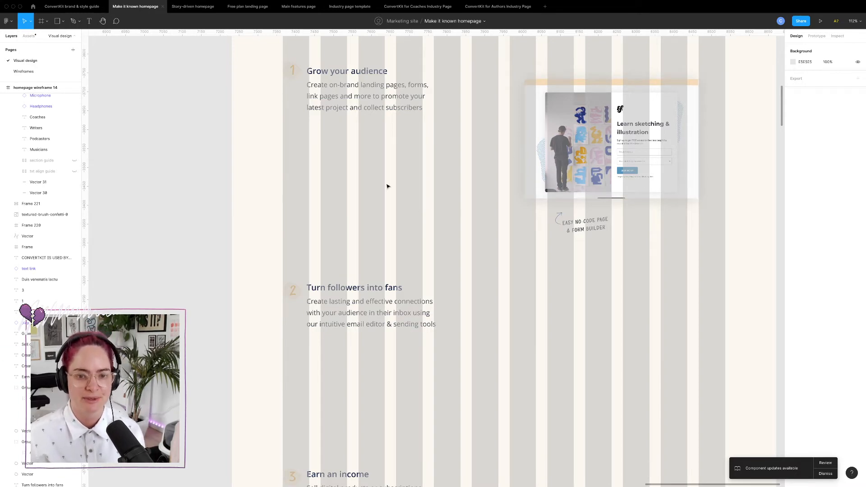
scroll(394, 165, up, 7)
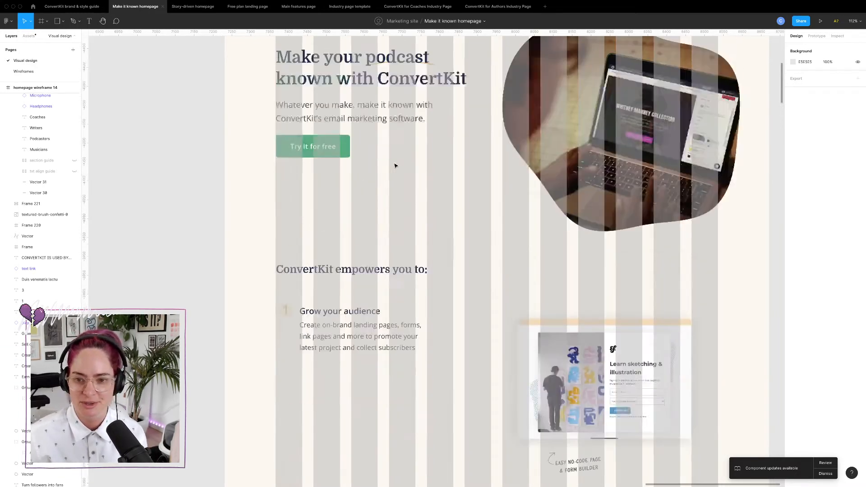
scroll(395, 165, down, 10)
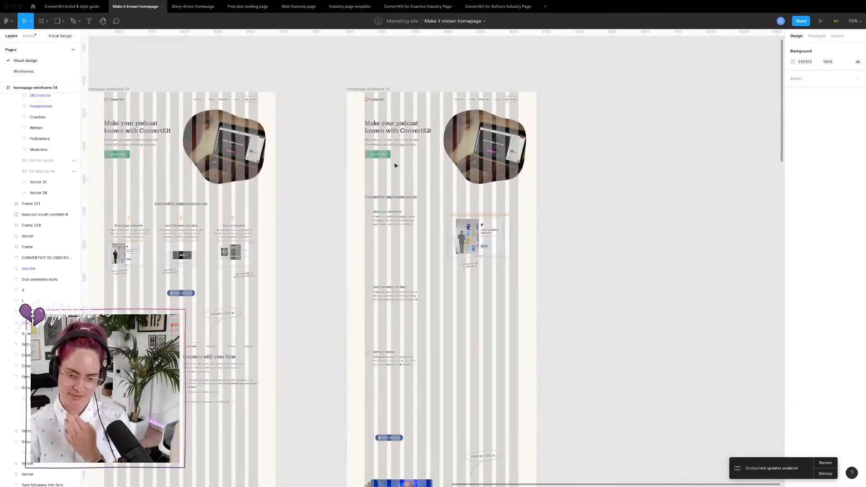
- Move the Turn followers into fans and Earn an income items with their badges up into a compact list beneath Grow your audience
drag(354, 270, 442, 316)
scroll(398, 294, up, 6)
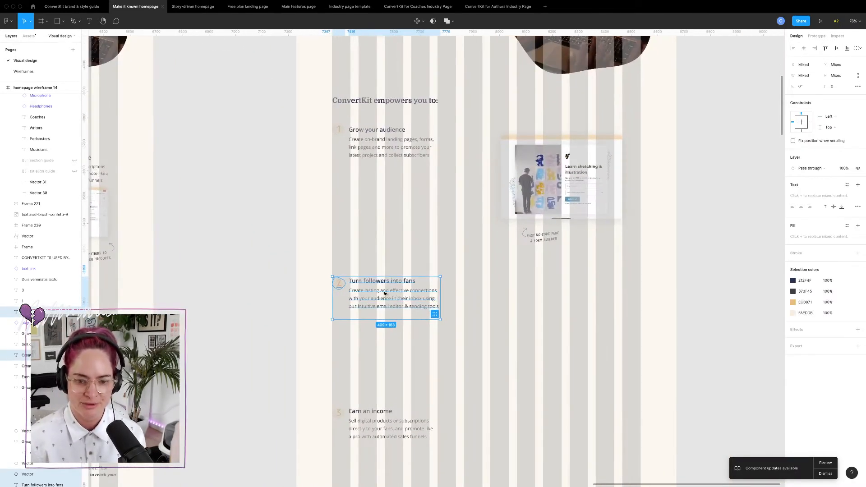
drag(392, 295, 393, 202)
click(342, 339)
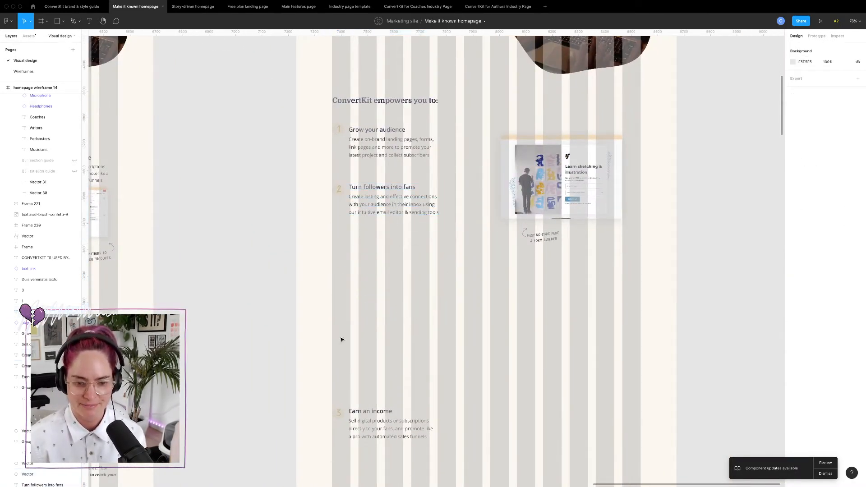
drag(332, 388, 435, 451)
drag(387, 429, 387, 258)
click(502, 283)
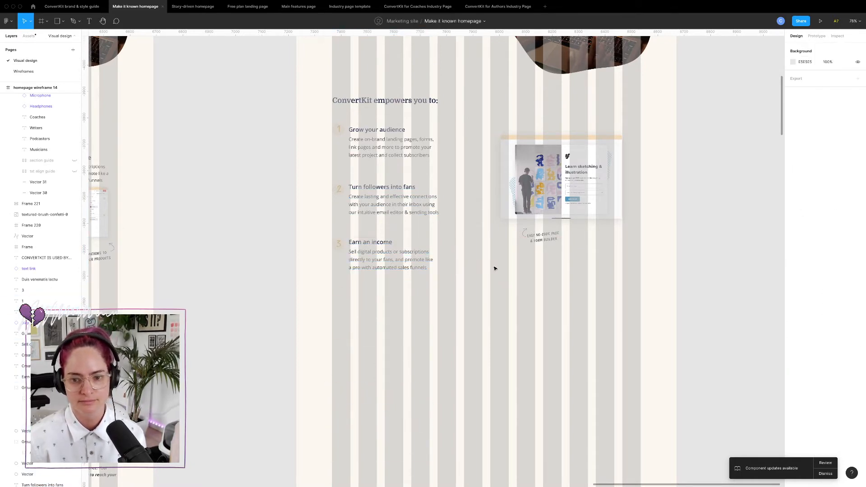
- Compare the compact feature list in wireframe 14 with wireframe 13's three-column features, and view the design with the layout grids hidden
scroll(494, 268, up, 4)
scroll(494, 269, down, 5)
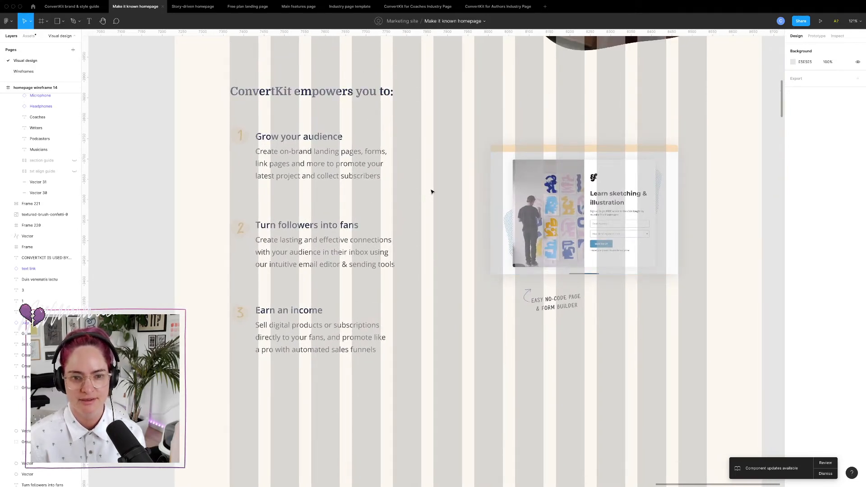
scroll(432, 192, down, 10)
scroll(377, 215, up, 10)
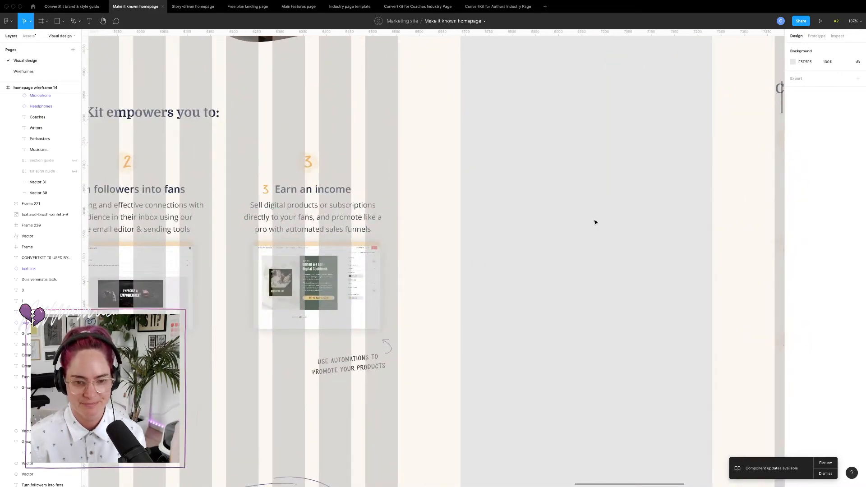
scroll(596, 222, down, 6)
scroll(594, 221, up, 2)
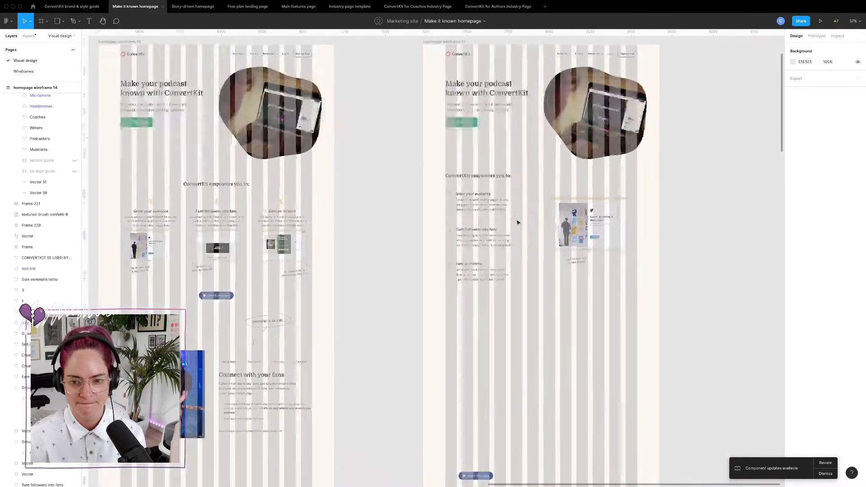
scroll(518, 223, up, 5)
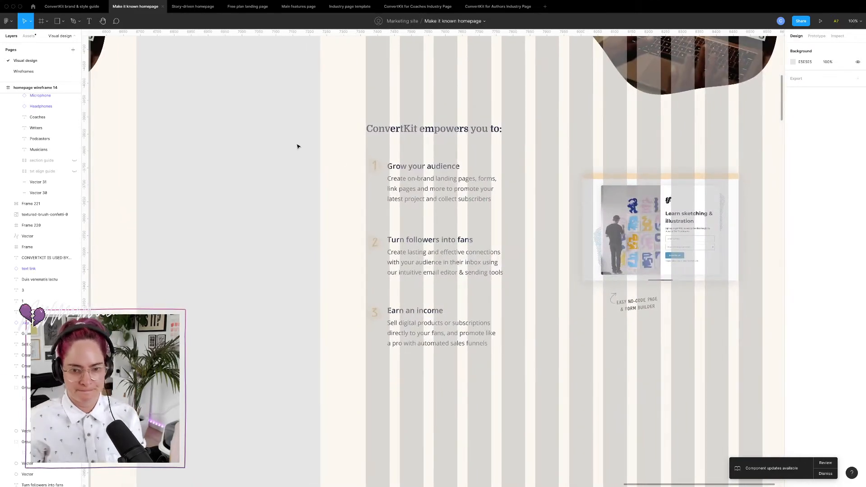
key(ctrl+g)
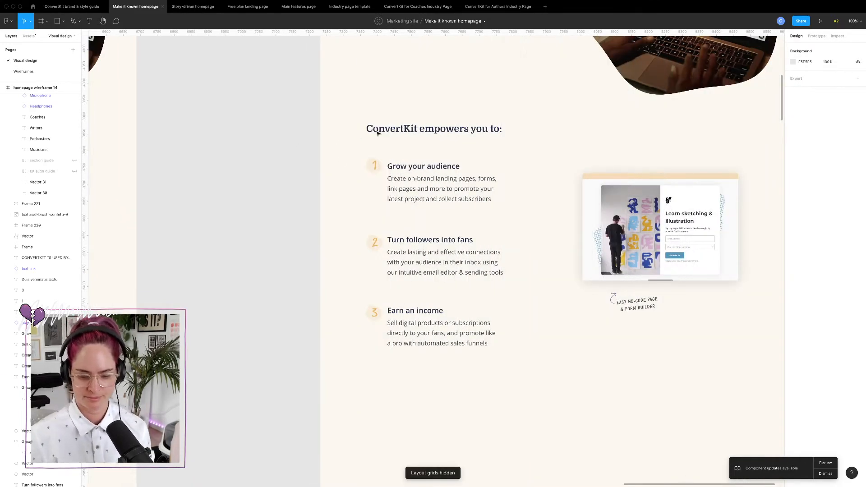
scroll(567, 219, down, 4)
scroll(565, 221, up, 3)
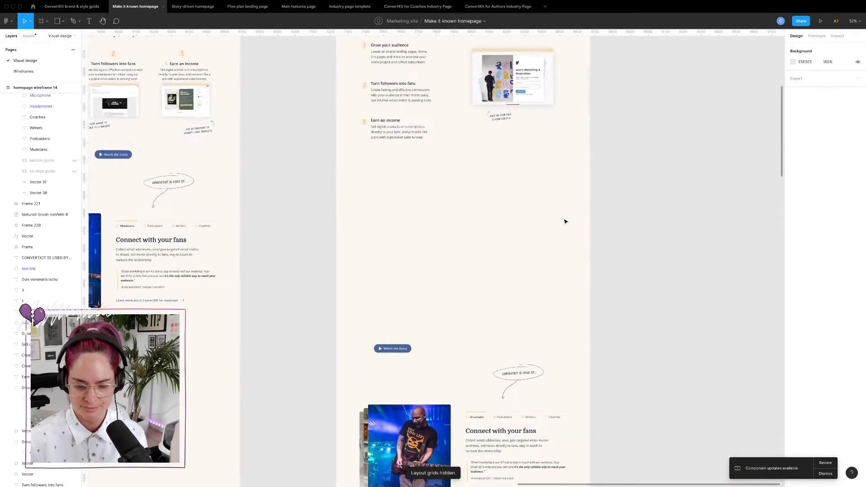
- Move the Watch the demo button in wireframe 14 up to just beneath the Earn an income item, and show the layout grids
scroll(517, 273, down, 3)
click(405, 287)
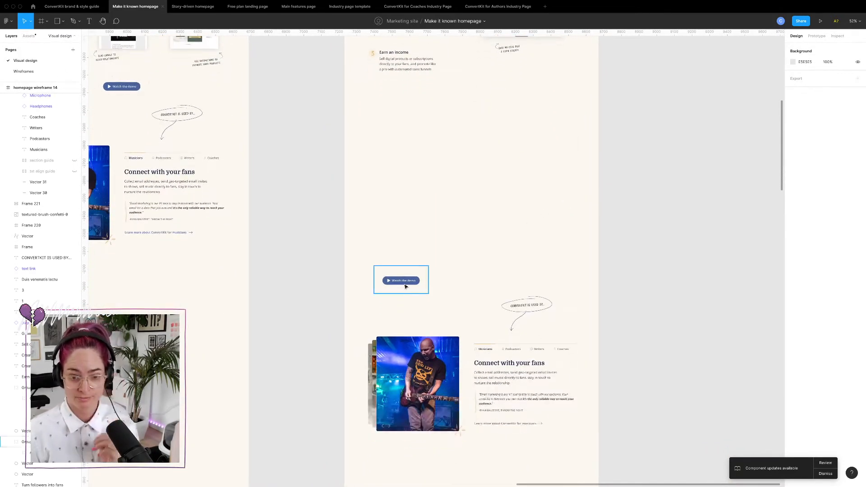
drag(405, 285, 395, 102)
key(ctrl+g)
click(522, 168)
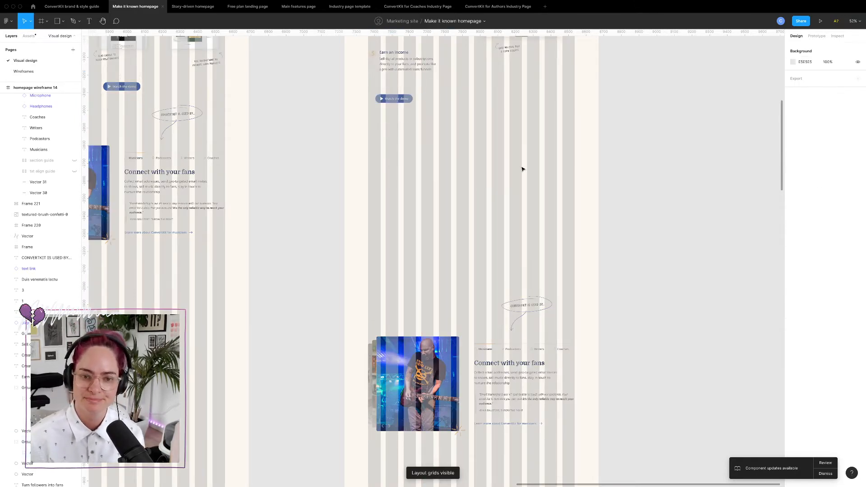
- Move the whole "ConvertKit is used by" section in homepage wireframe 14 up to just below the Watch the demo button
scroll(523, 168, up, 3)
scroll(522, 169, down, 5)
drag(398, 234, 592, 355)
drag(510, 255, 518, 166)
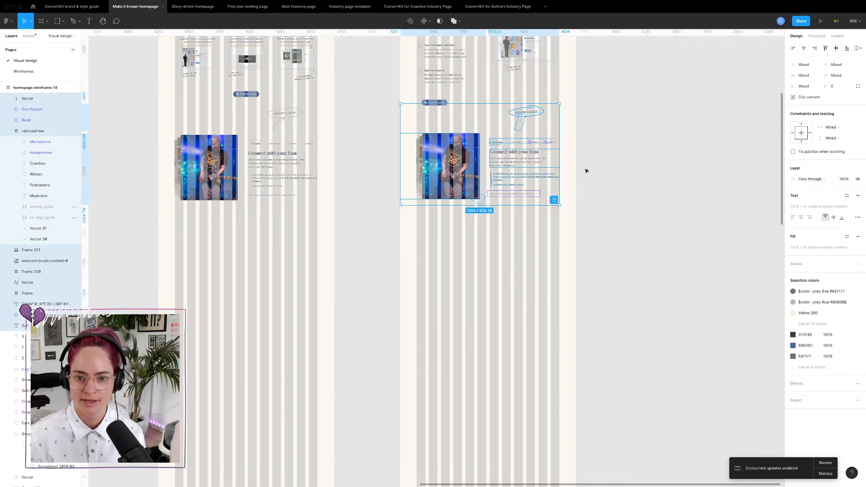
click(584, 145)
- Check the spacing of homepage wireframe 14 against the columns, and hide the layout grids
scroll(527, 125, up, 5)
scroll(526, 125, up, 14)
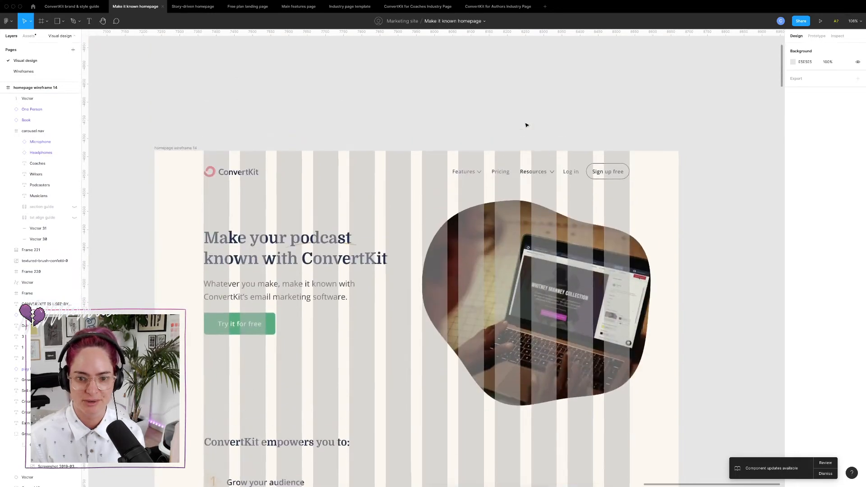
scroll(526, 125, down, 12)
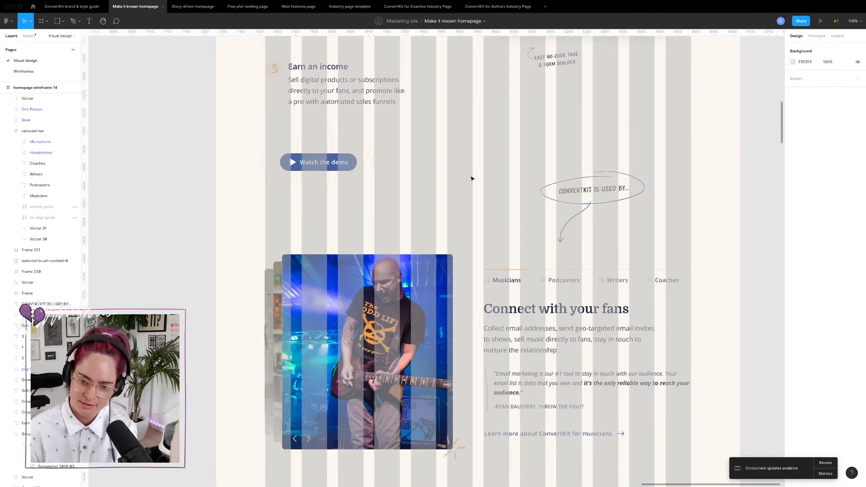
scroll(464, 222, up, 8)
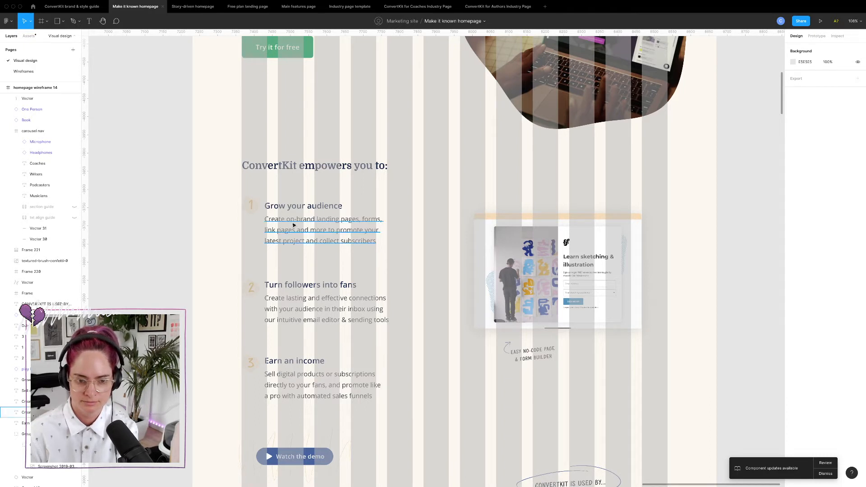
key(ctrl+g)
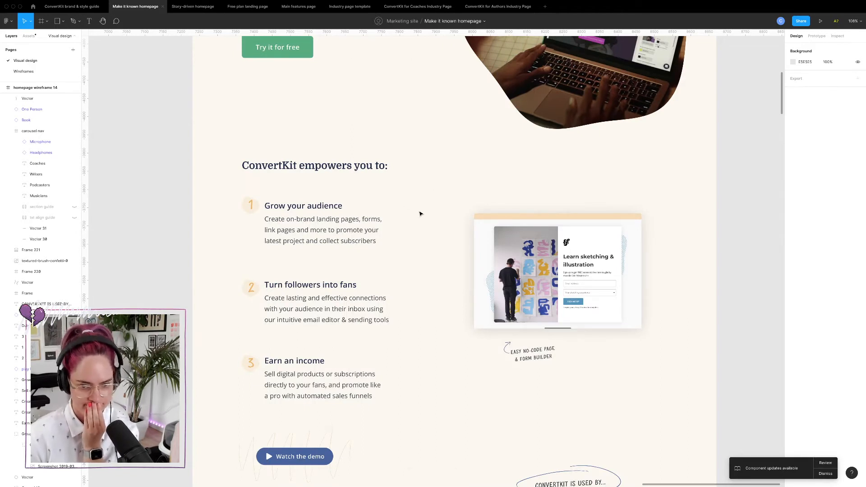
- Examine the numbered "ConvertKit empowers you to" list in homepage wireframe 11, including the body text style under "Grow your audience"
scroll(420, 213, down, 10)
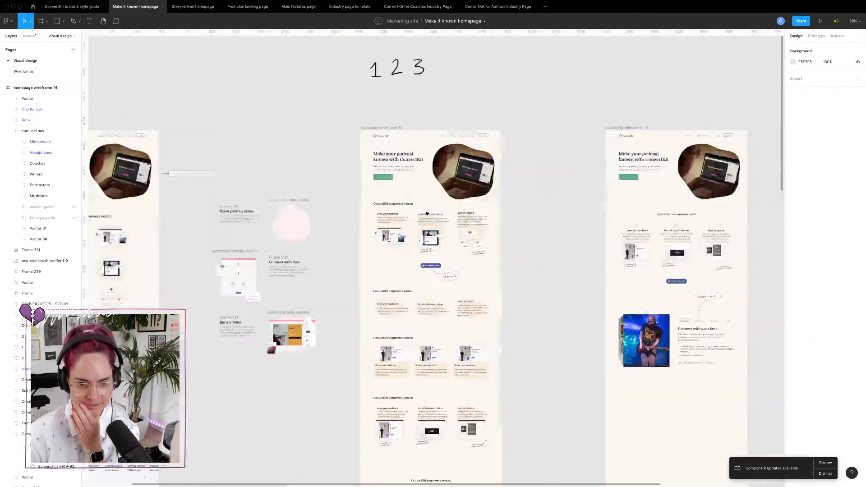
scroll(426, 214, up, 10)
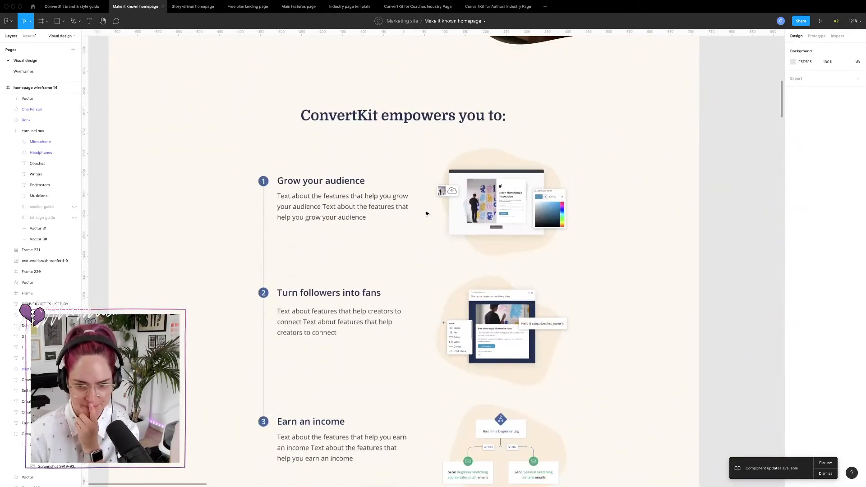
scroll(426, 213, down, 1)
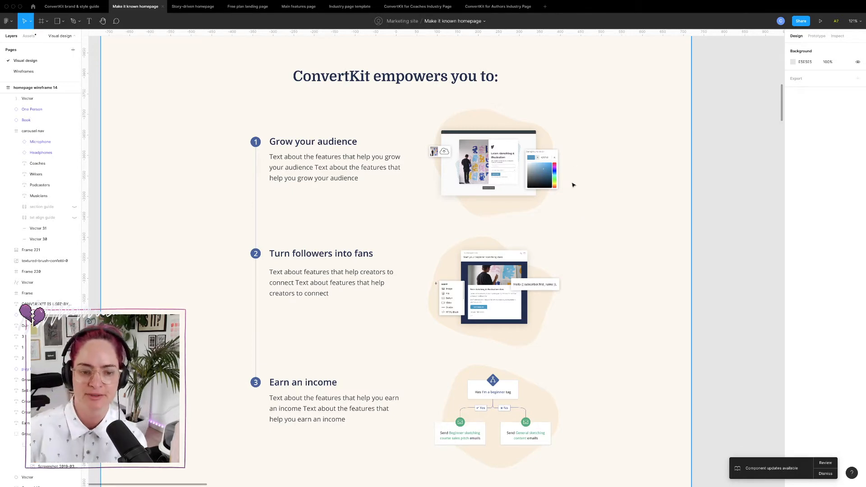
scroll(302, 154, up, 6)
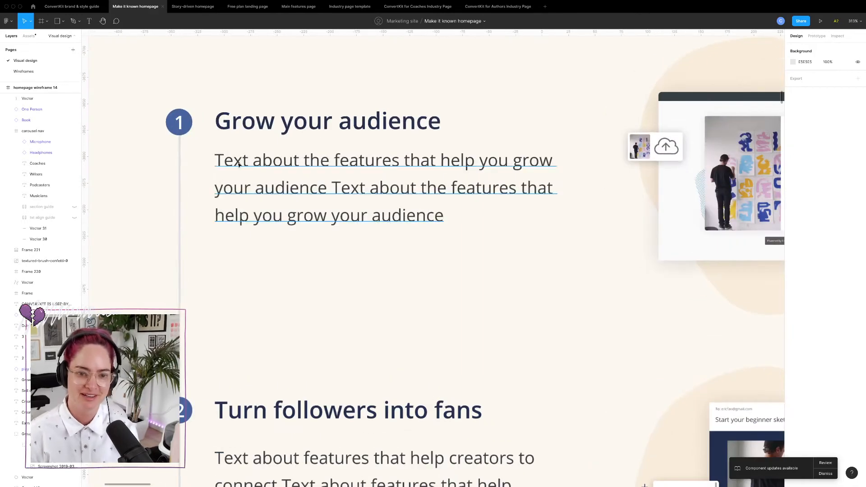
double_click(221, 161)
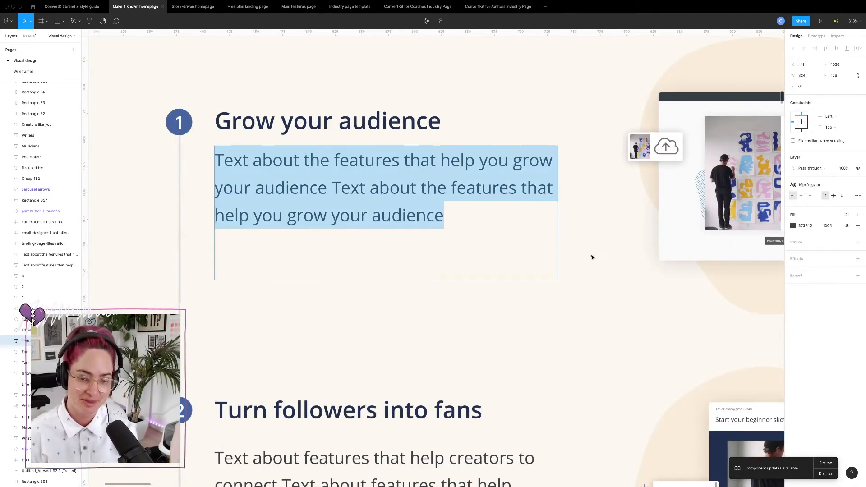
key(Escape)
scroll(592, 296, down, 10)
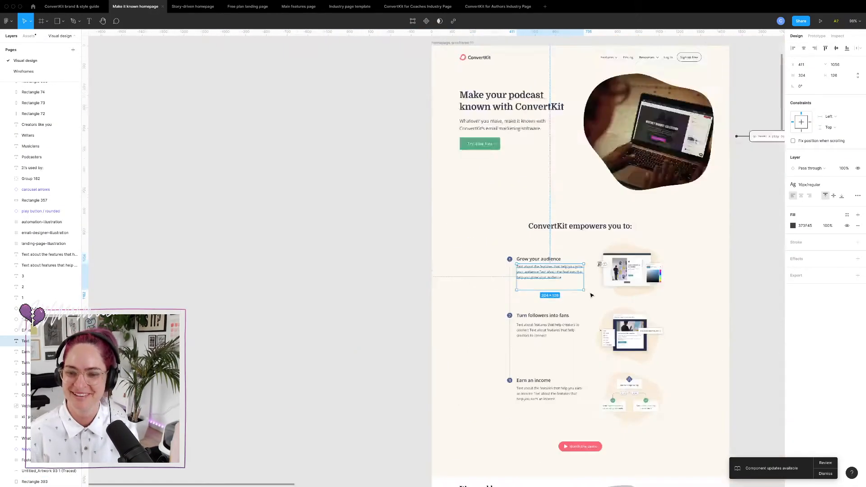
- Compare the features section of homepage wireframe 14 with the earlier wireframes, and examine wireframe 14's hero section
scroll(592, 296, right, 15)
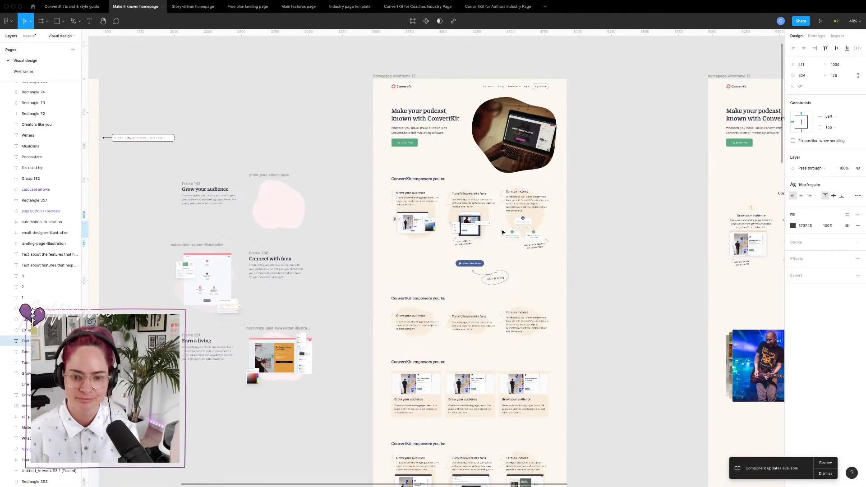
scroll(499, 231, left, 5)
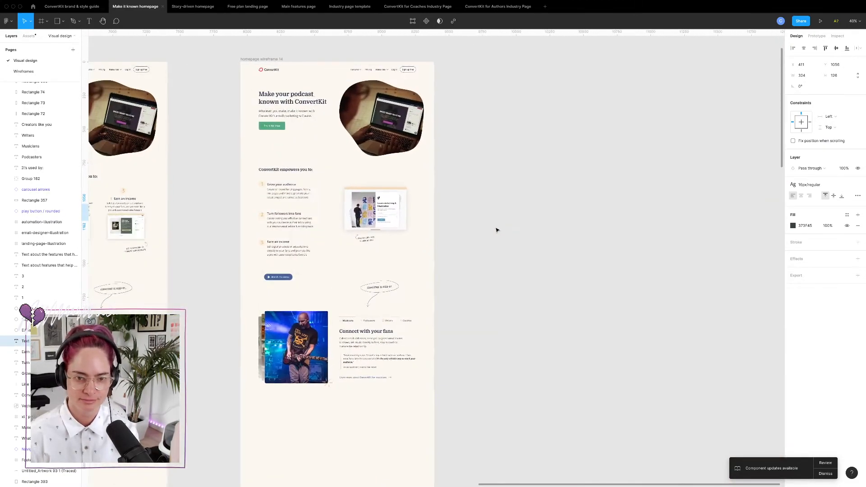
scroll(329, 208, up, 10)
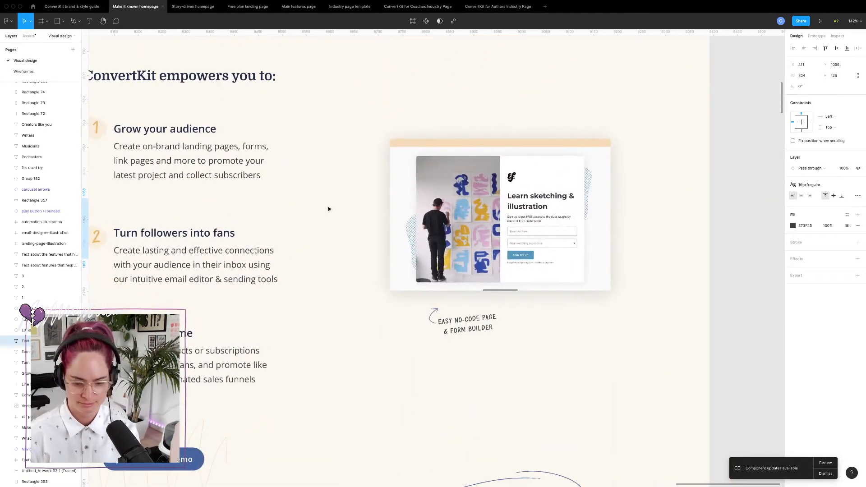
scroll(329, 209, down, 10)
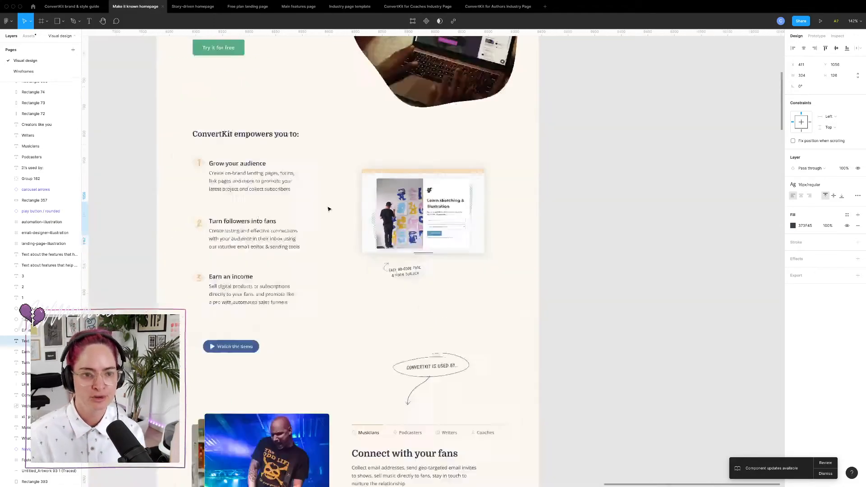
scroll(407, 280, left, 5)
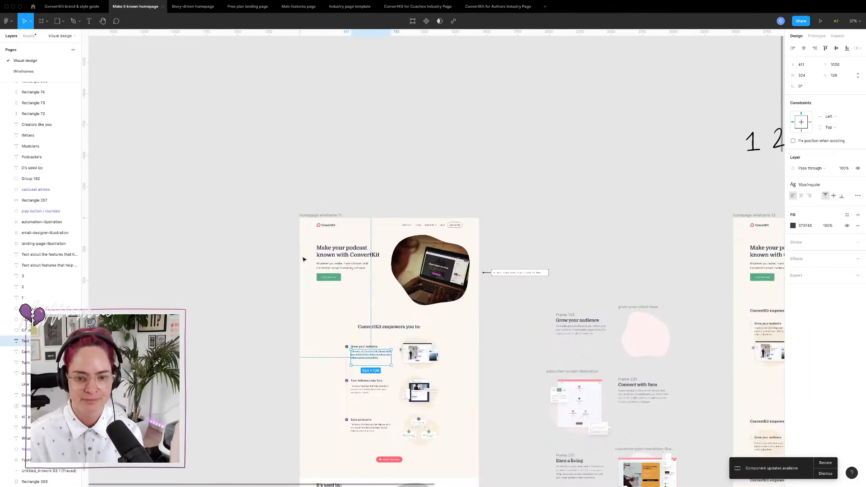
scroll(512, 304, up, 10)
scroll(512, 305, down, 10)
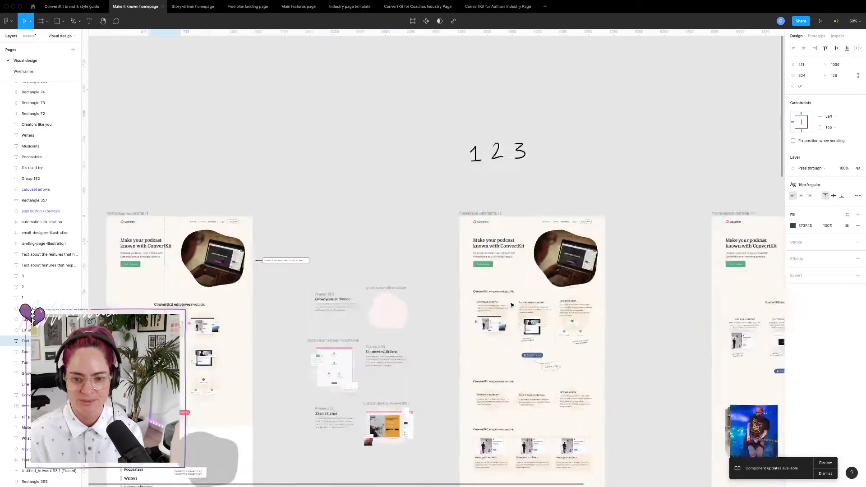
scroll(465, 246, right, 5)
scroll(464, 246, up, 6)
scroll(464, 246, up, 5)
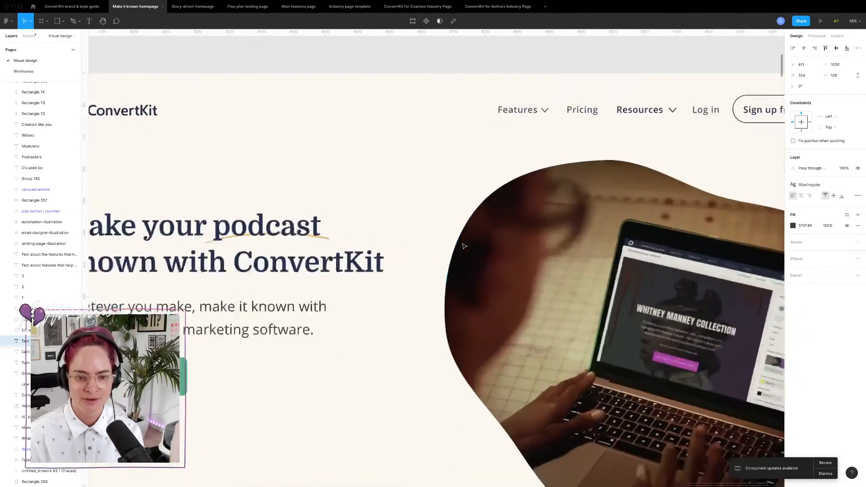
scroll(465, 246, down, 5)
scroll(465, 246, up, 3)
scroll(464, 246, down, 2)
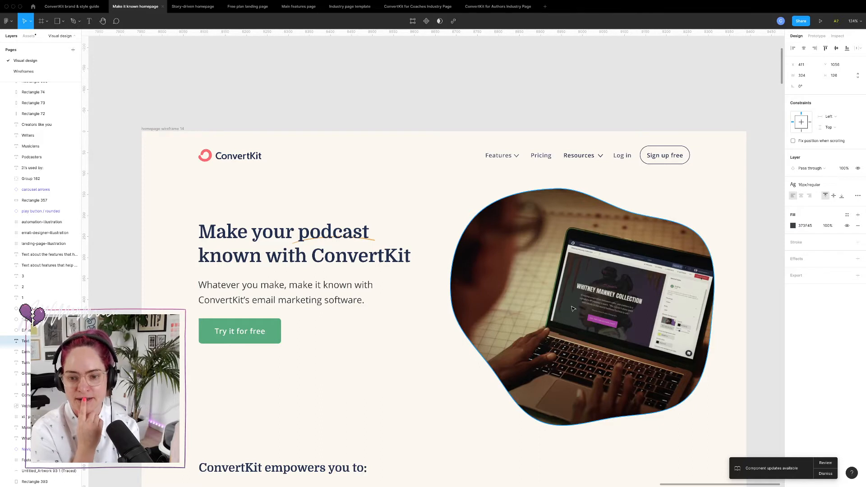
- Search the assets for "play" and place the round play button over the laptop screen in wireframe 14's hero image
click(29, 36)
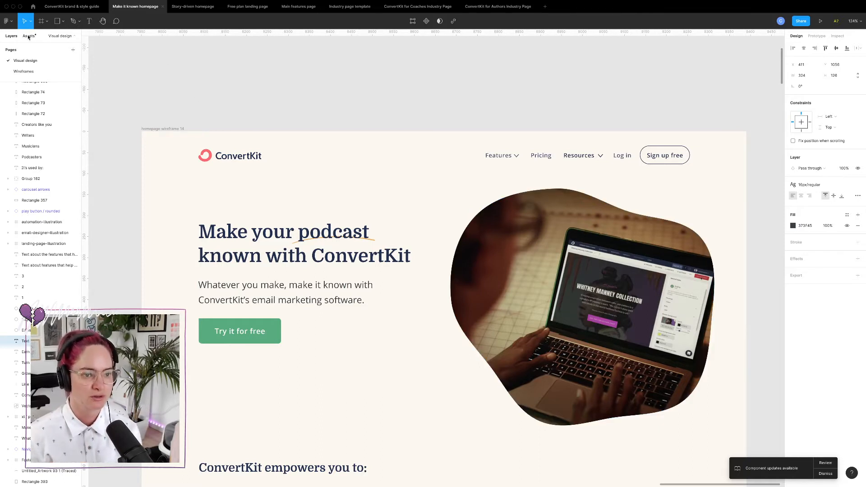
text(play)
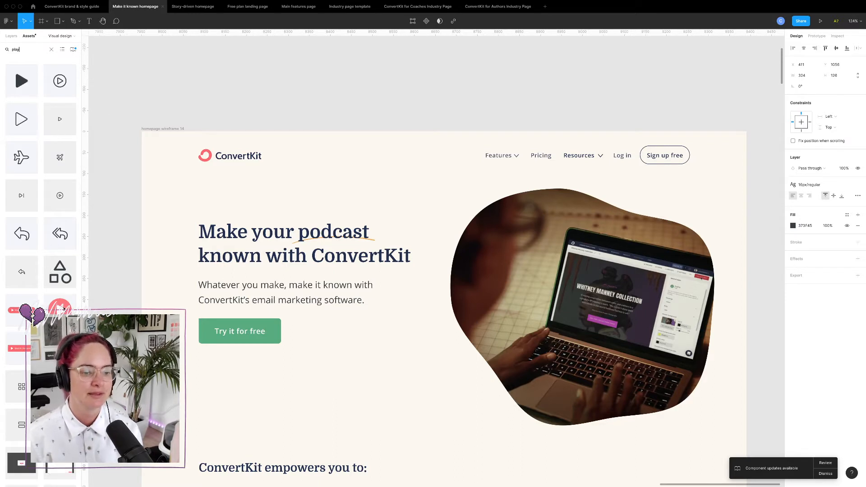
drag(60, 308, 587, 305)
click(602, 74)
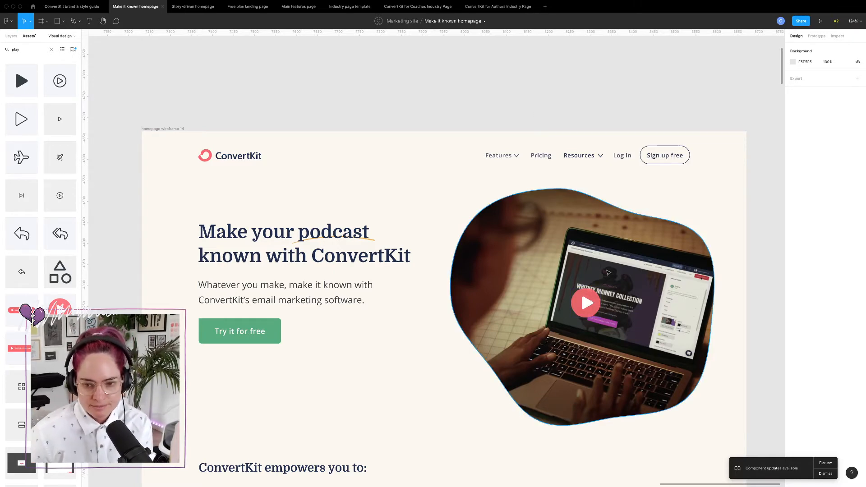
- Check the round play button at several zoom levels, and move it off the hero image onto the empty canvas beside wireframe 14
scroll(609, 273, down, 4)
scroll(608, 273, up, 4)
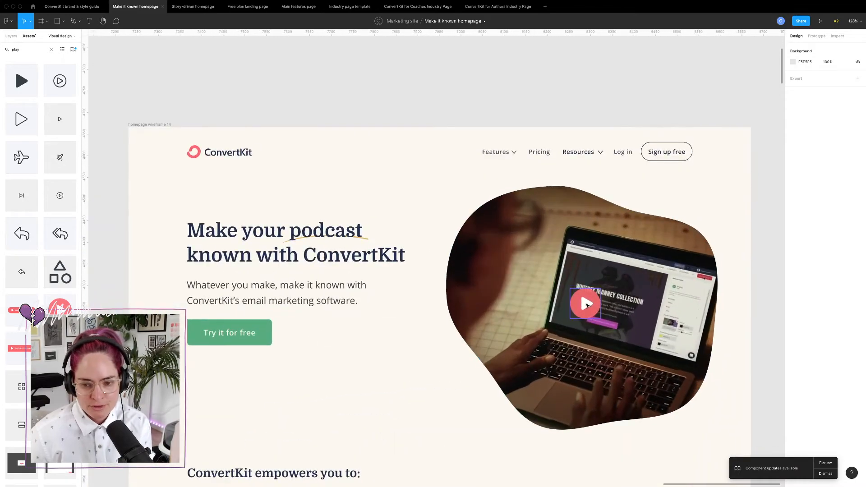
click(587, 304)
scroll(587, 304, down, 3)
scroll(587, 305, up, 6)
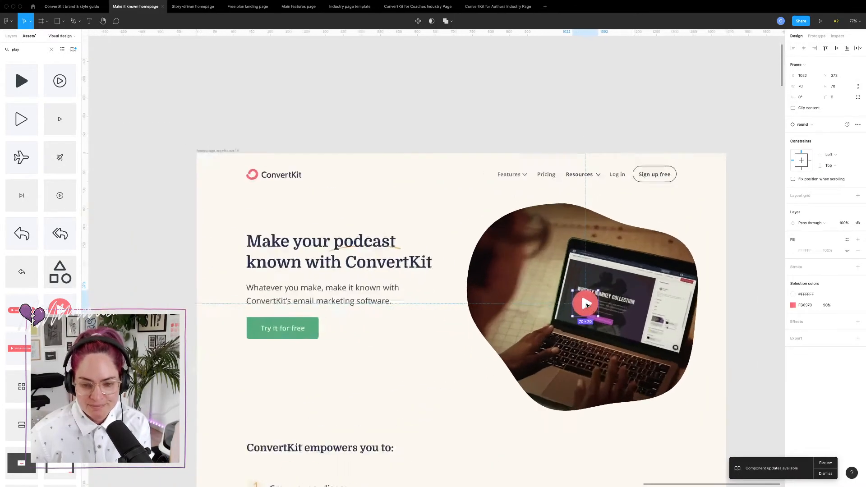
scroll(588, 305, down, 2)
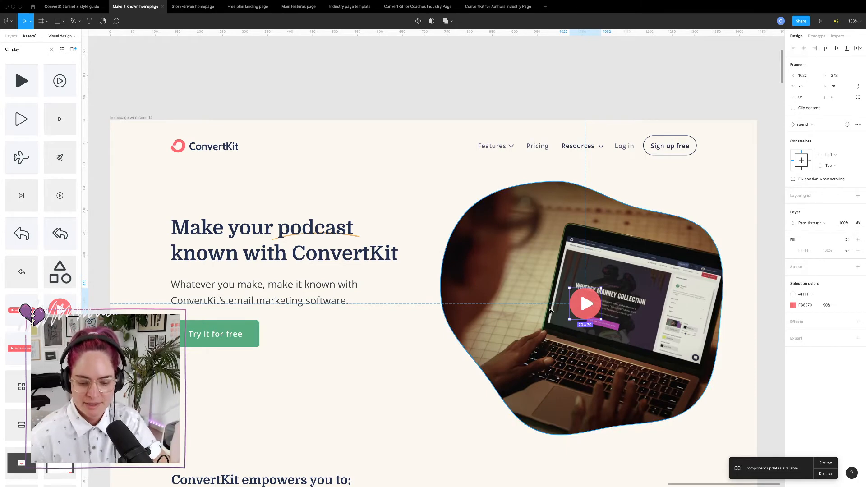
scroll(553, 301, down, 3)
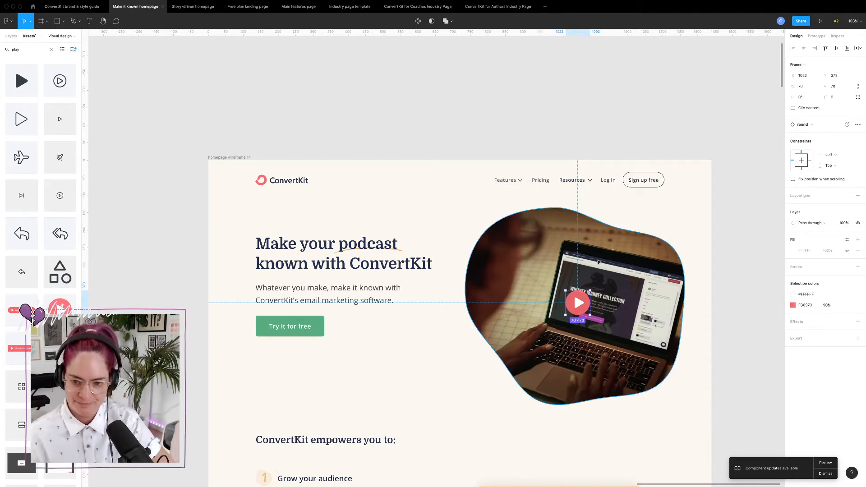
drag(554, 302, 725, 309)
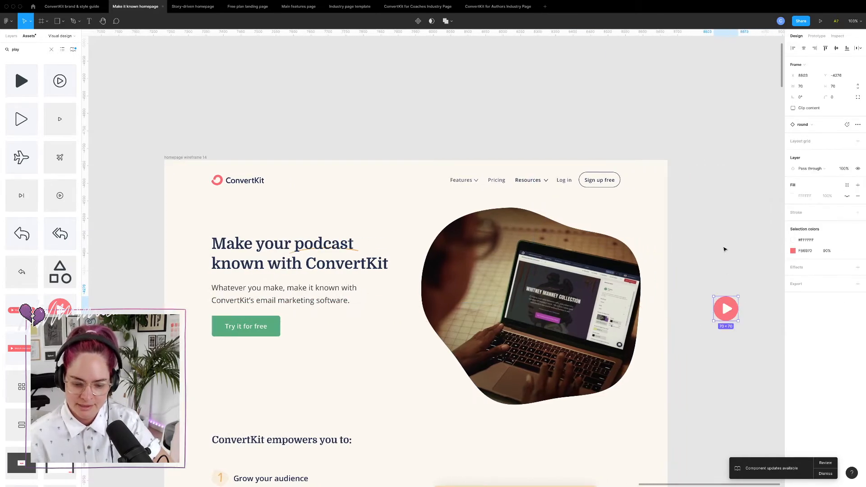
click(725, 250)
- Review homepage wireframe 14 from the hero through the features list to the "Connect with your fans" section
scroll(532, 390, down, 3)
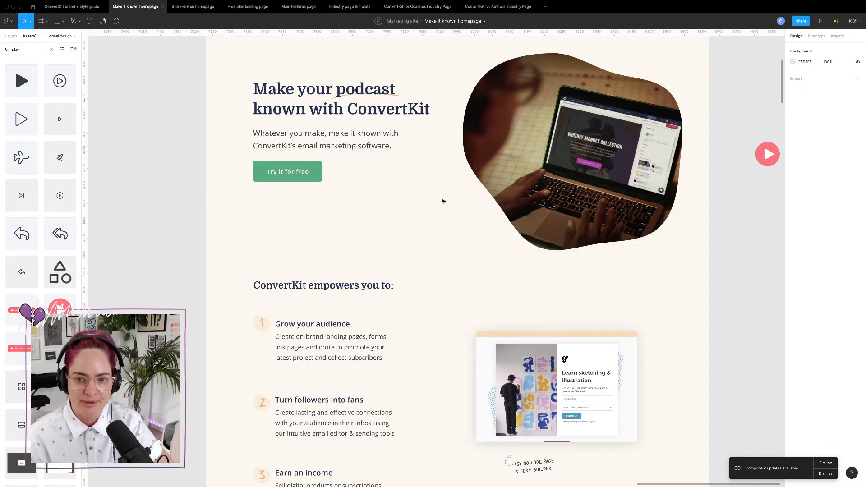
scroll(470, 283, down, 5)
scroll(470, 283, up, 8)
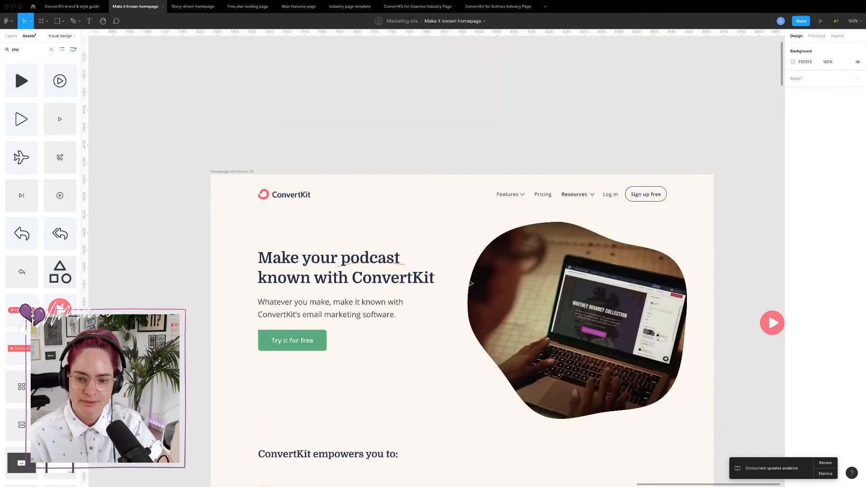
scroll(464, 288, down, 3)
scroll(436, 361, down, 3)
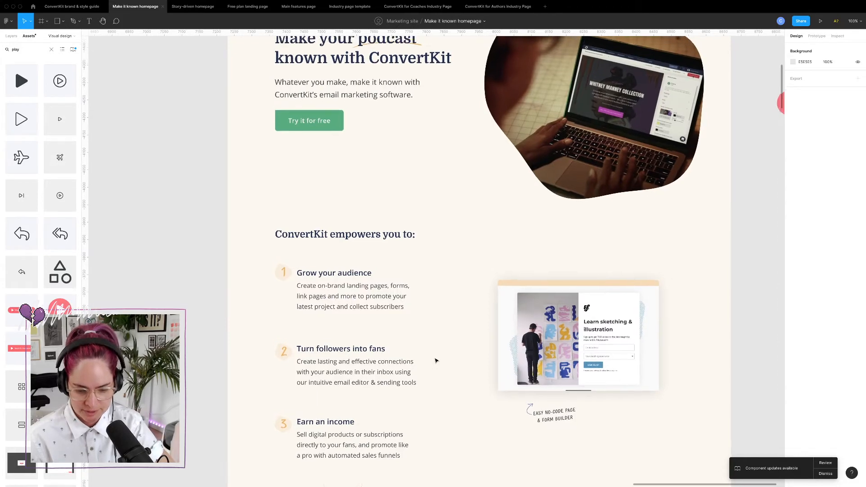
scroll(436, 361, up, 4)
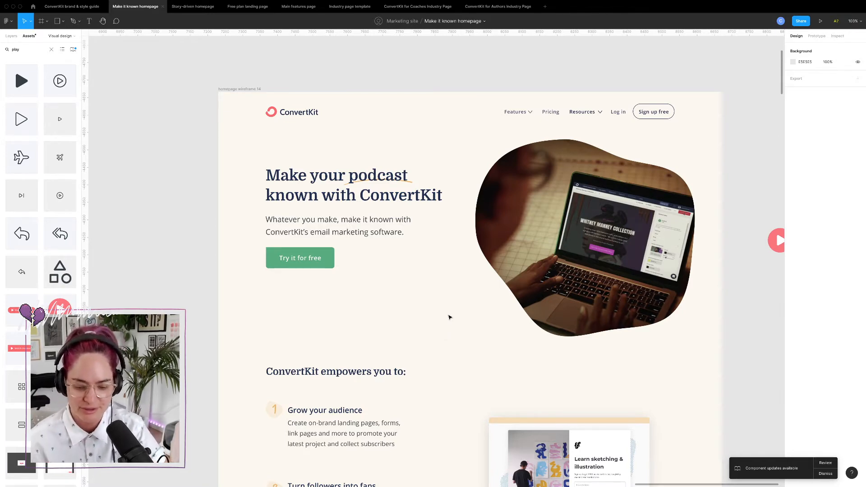
scroll(431, 372, down, 10)
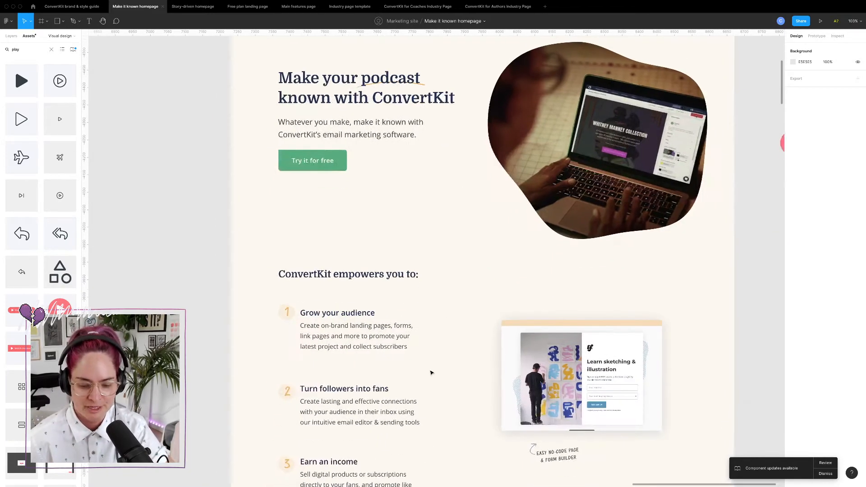
scroll(432, 372, down, 8)
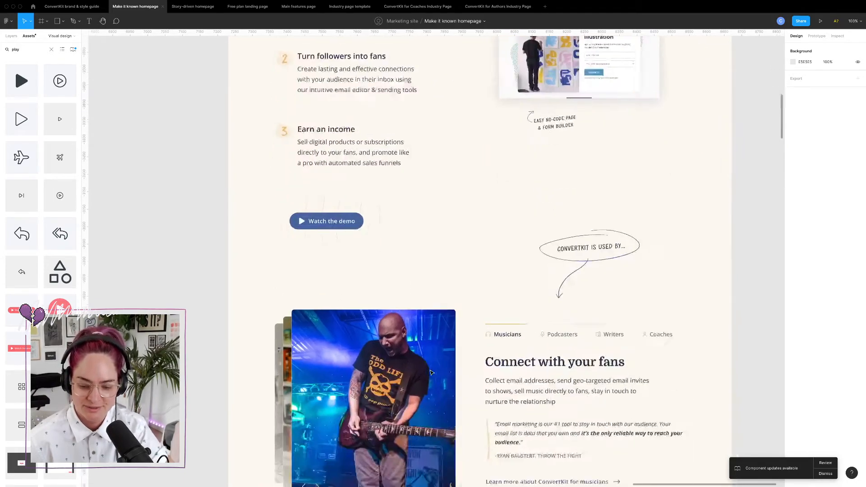
scroll(432, 373, down, 1)
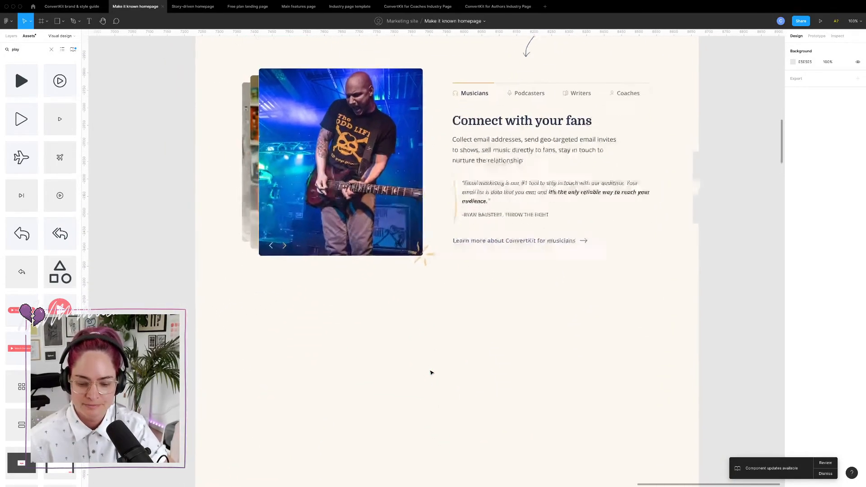
scroll(431, 373, up, 3)
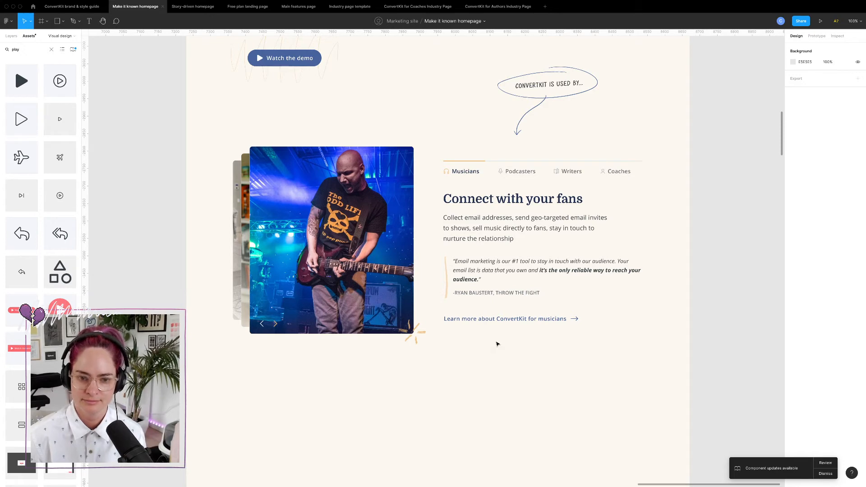
- Delete the handwritten "Easy no-code page & form builder" note and its arrow beneath the landing page mockup in wireframe 14
scroll(498, 344, up, 6)
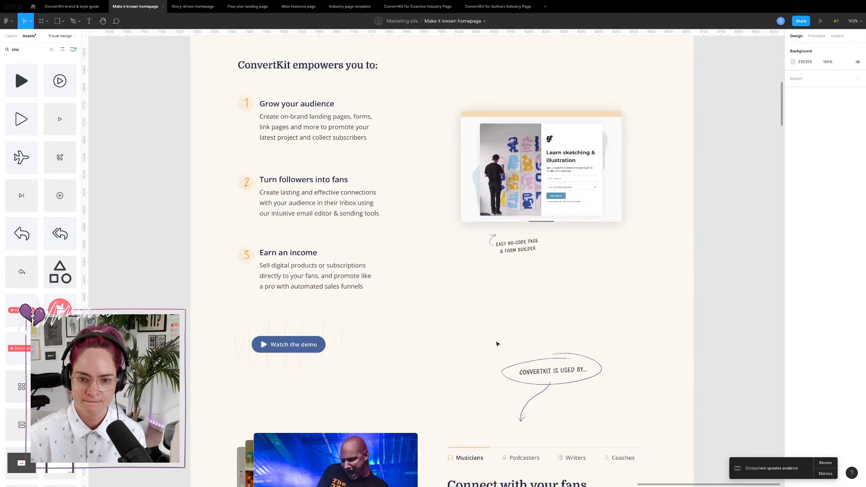
scroll(497, 344, up, 1)
scroll(445, 337, down, 1)
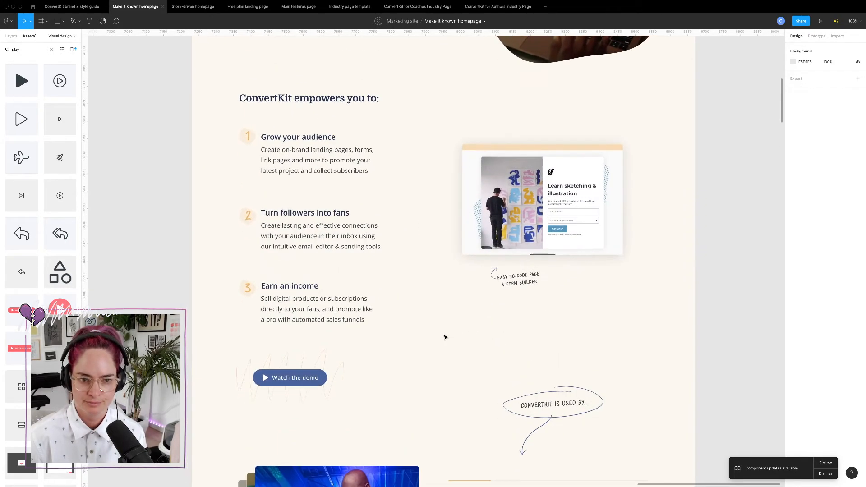
scroll(444, 337, left, 1)
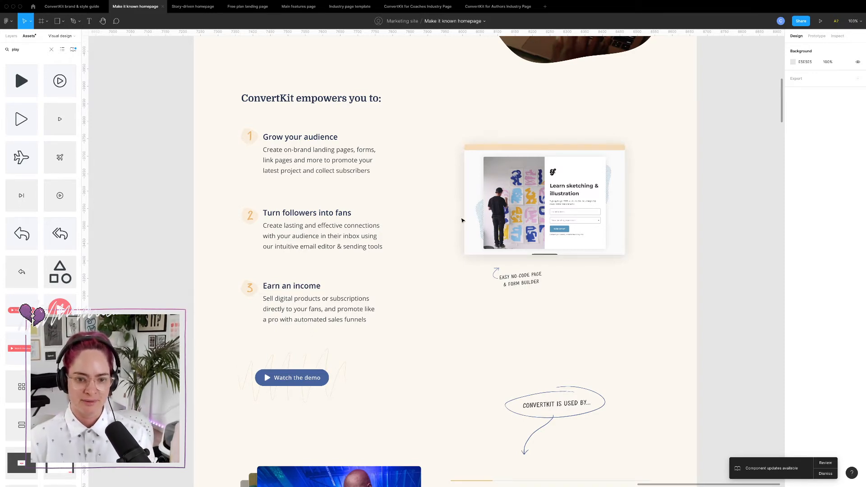
click(576, 185)
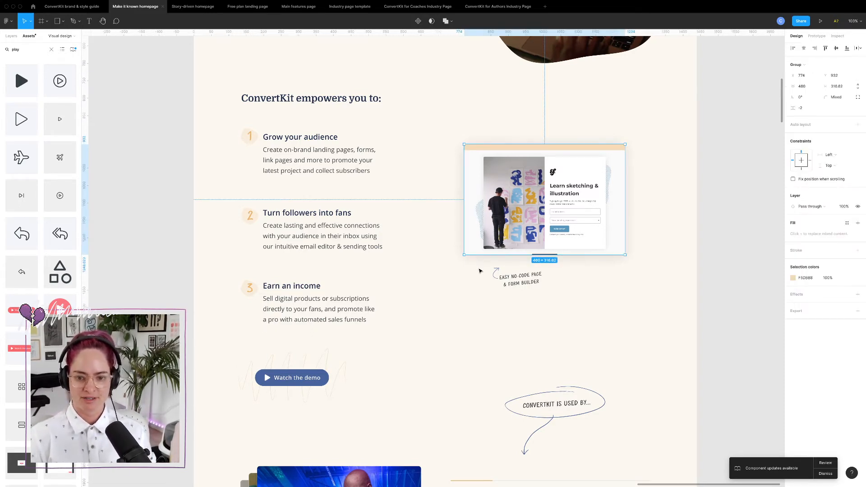
drag(479, 267, 551, 312)
key(Delete)
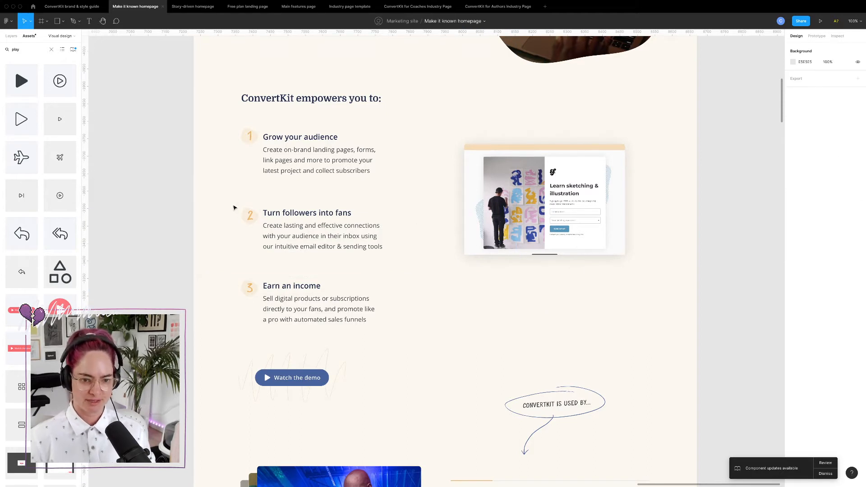
- Switch to the Main features page file and look over the feature illustrations for a possible replacement image
click(572, 199)
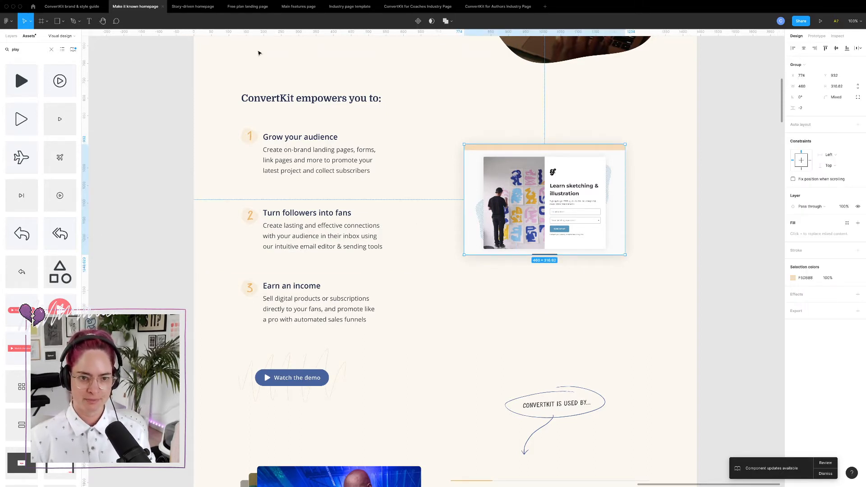
click(305, 9)
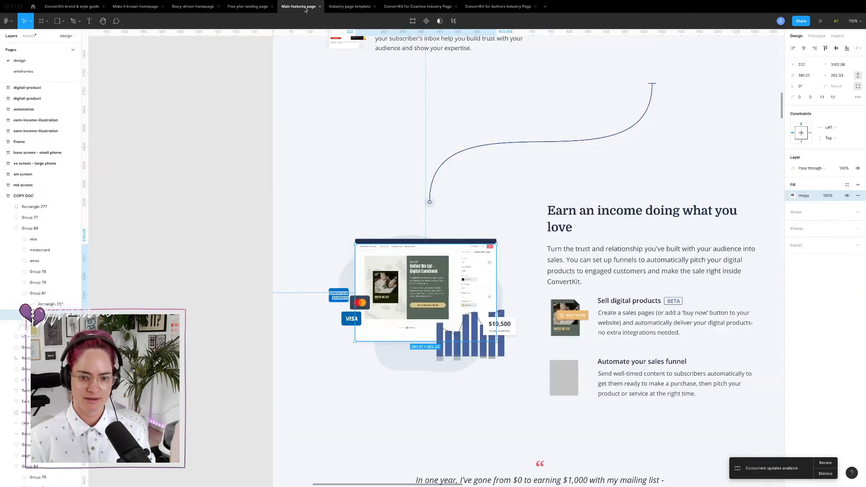
scroll(508, 180, down, 5)
scroll(507, 180, up, 5)
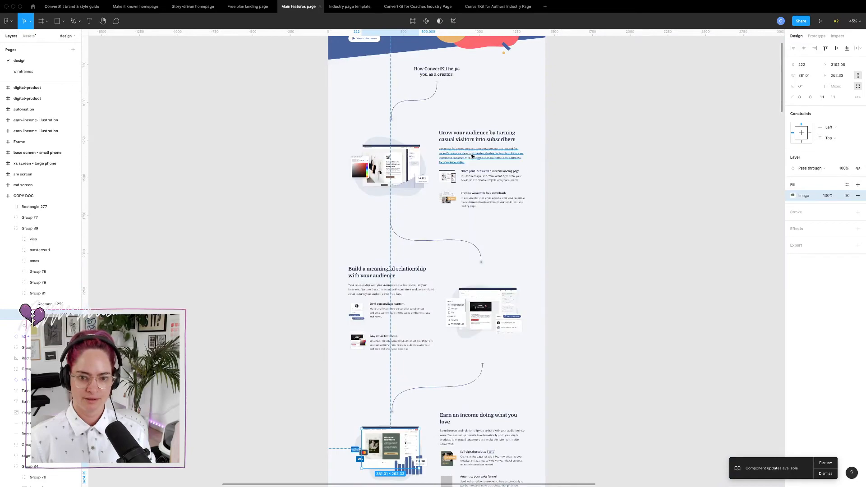
- Look through the feature sections of the Industry page template file and copy the product-page illustration beside "Earn a living"
click(346, 12)
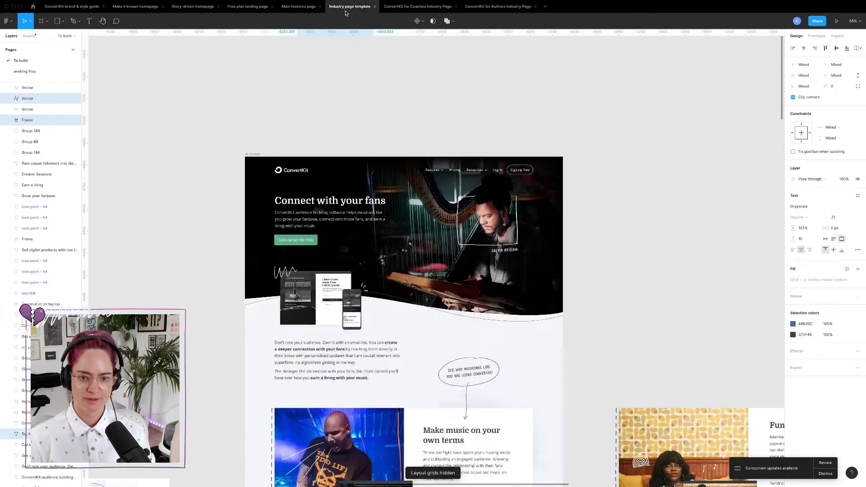
scroll(458, 274, down, 15)
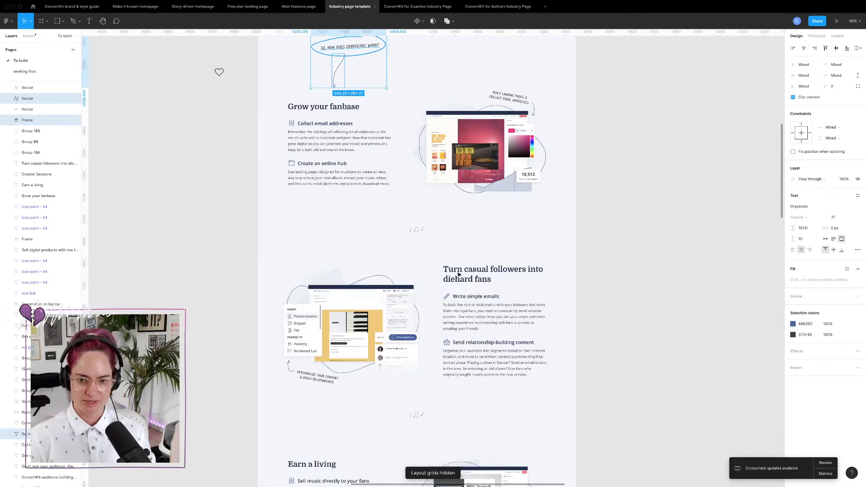
scroll(458, 274, down, 5)
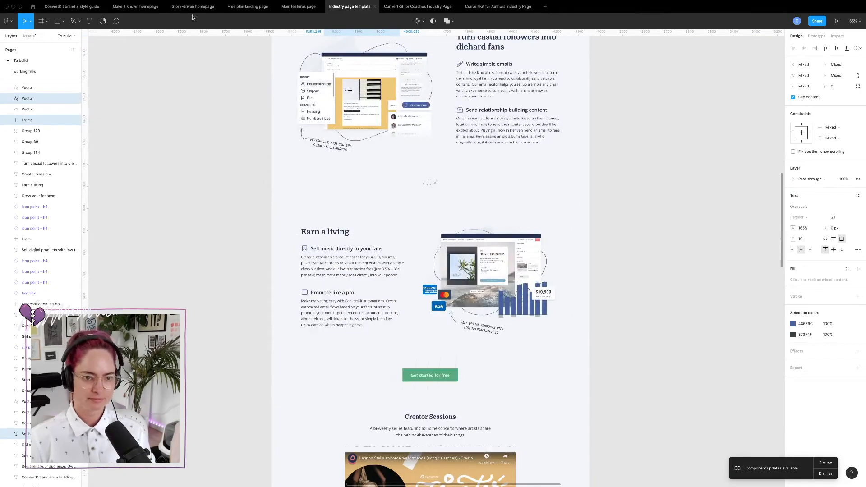
scroll(490, 192, up, 6)
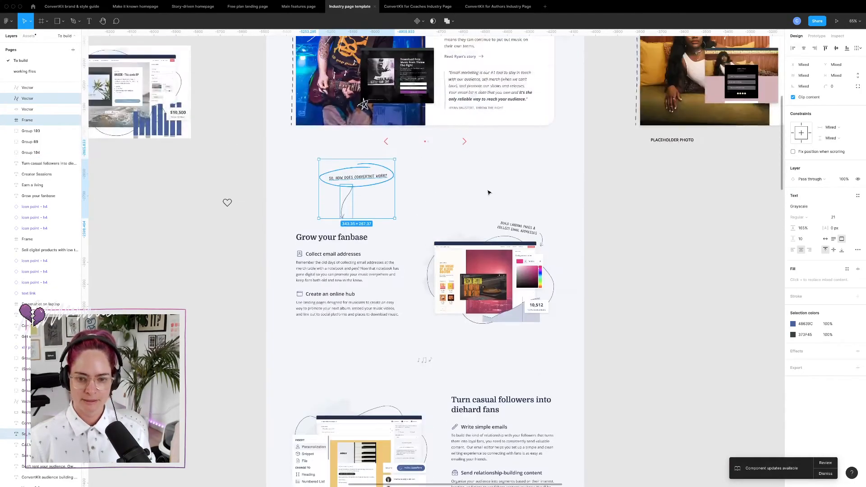
scroll(489, 193, down, 10)
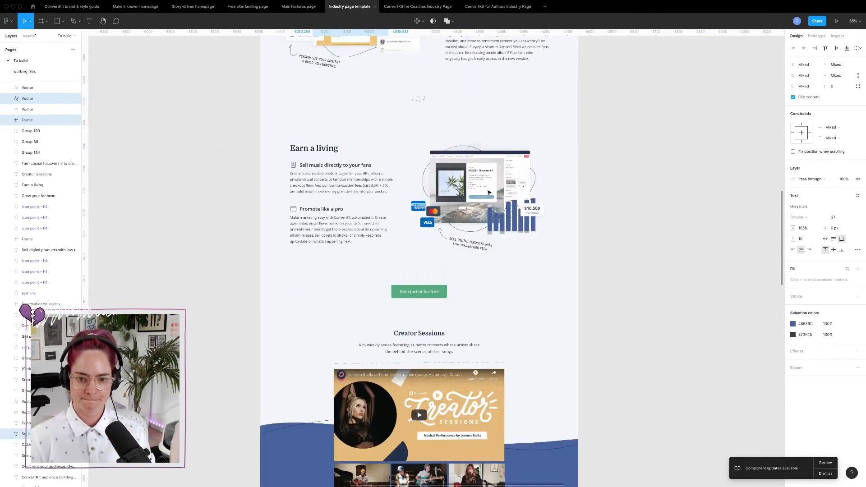
click(476, 184)
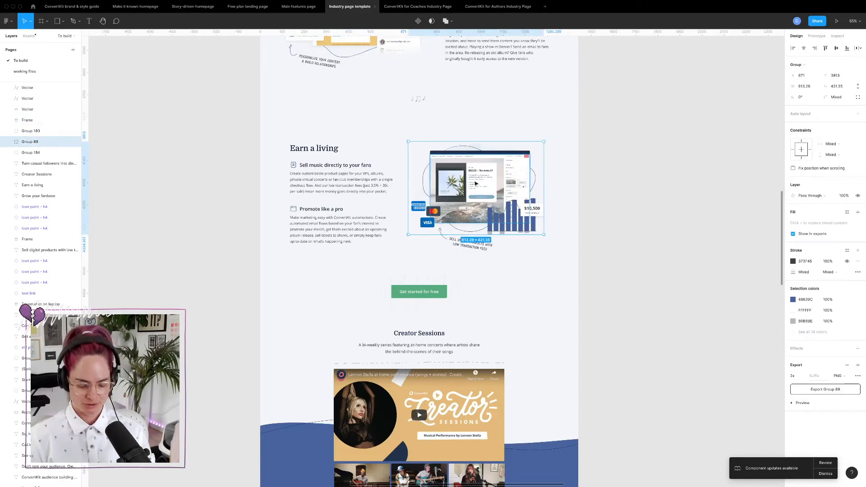
mouse_move(306, 4)
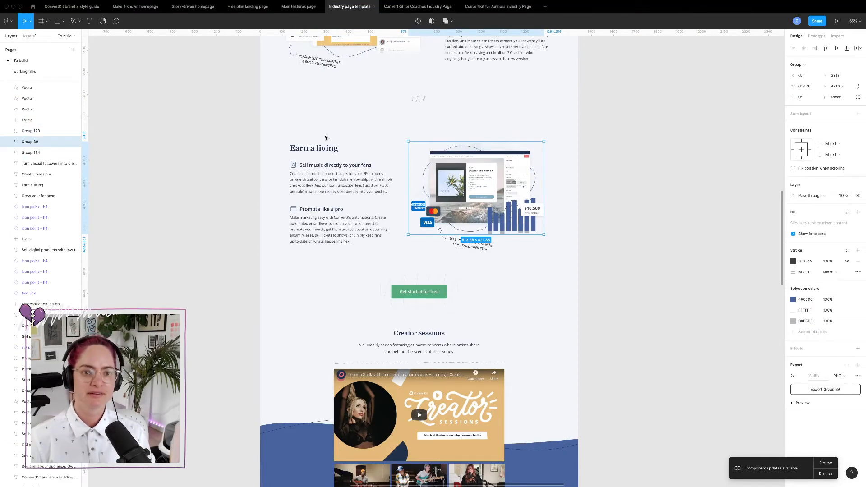
- Return to the Make it known homepage file and replace the landing page mockup beside "ConvertKit empowers you to:" with the copied illustration
click(128, 7)
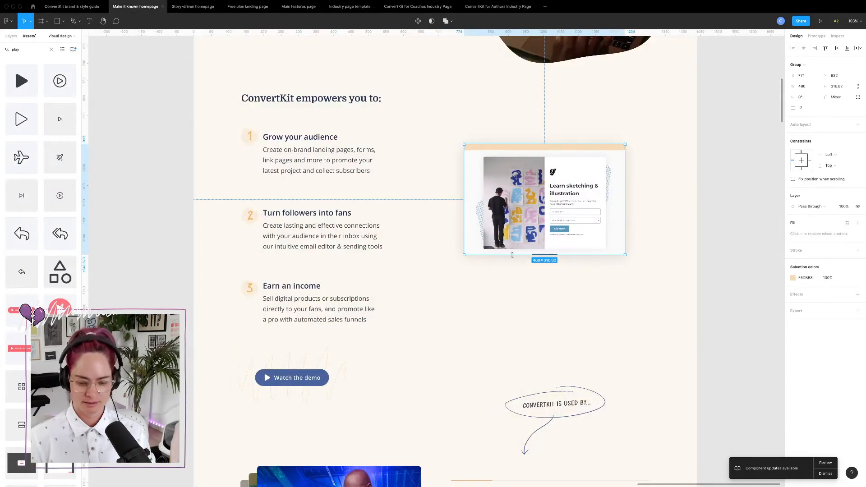
scroll(507, 243, up, 5)
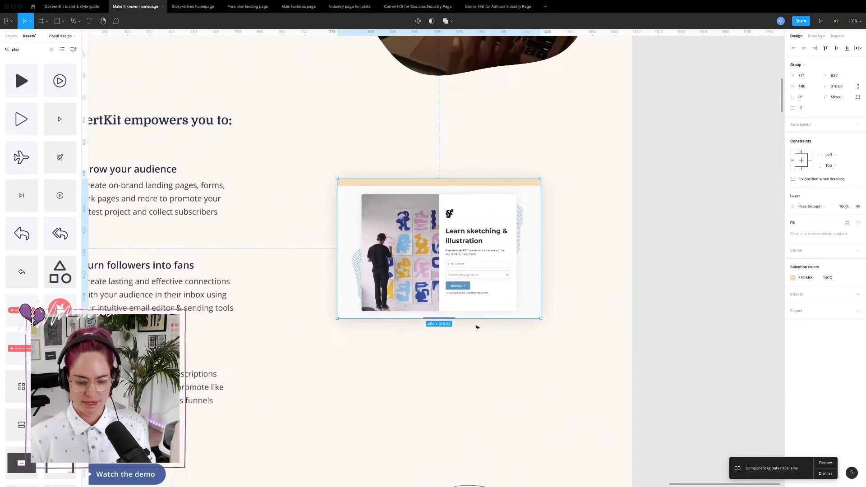
scroll(473, 302, up, 10)
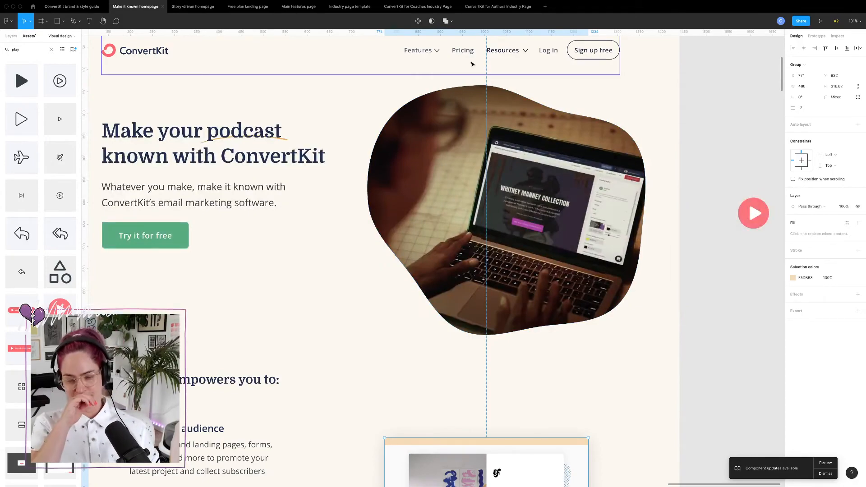
scroll(405, 288, down, 5)
scroll(405, 287, down, 5)
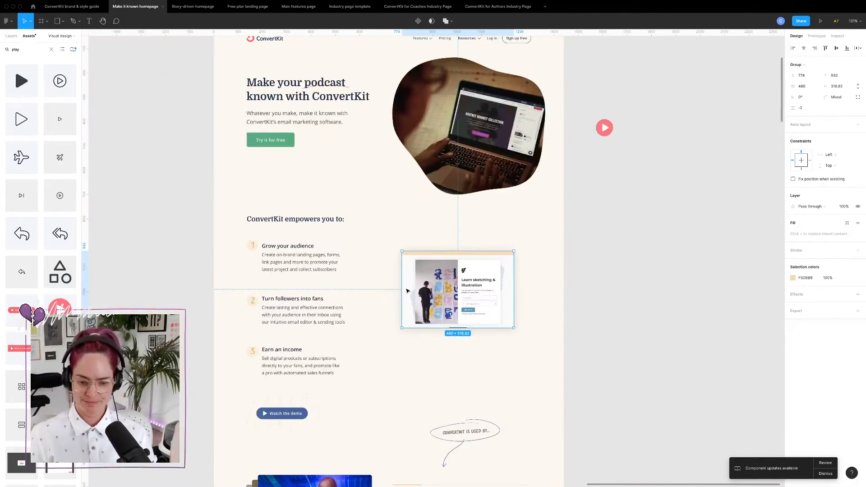
scroll(406, 287, down, 3)
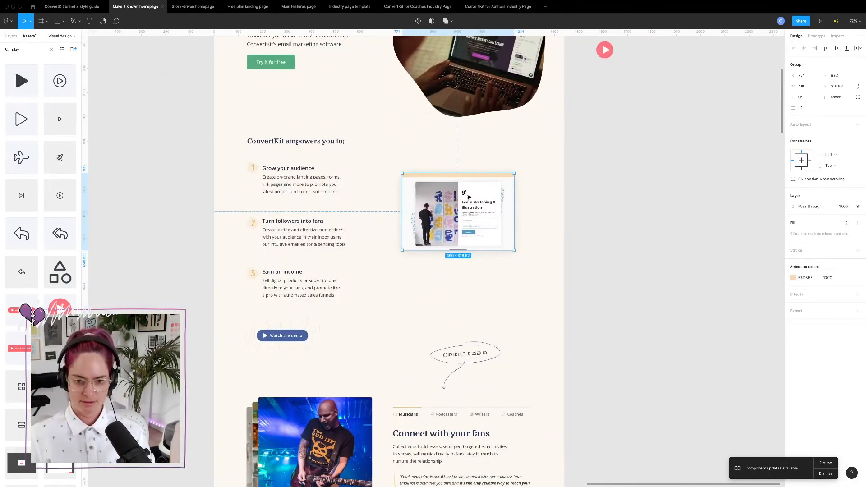
key(BackSpace)
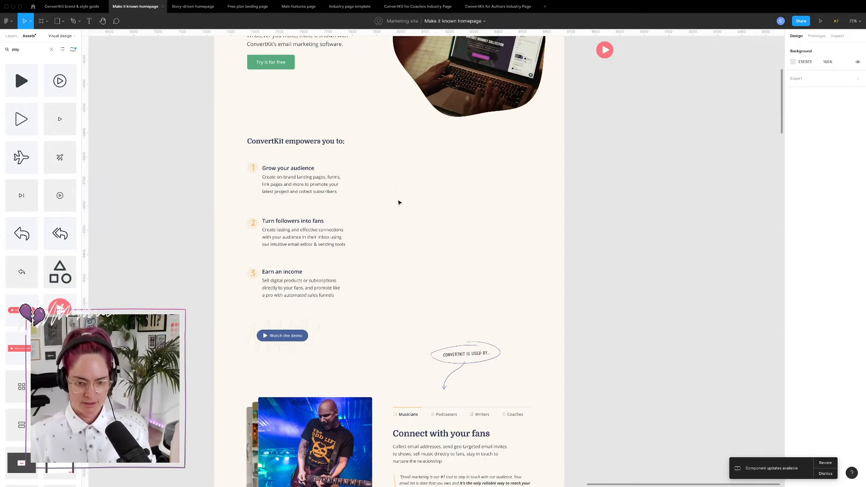
key(ctrl+v)
drag(436, 266, 455, 226)
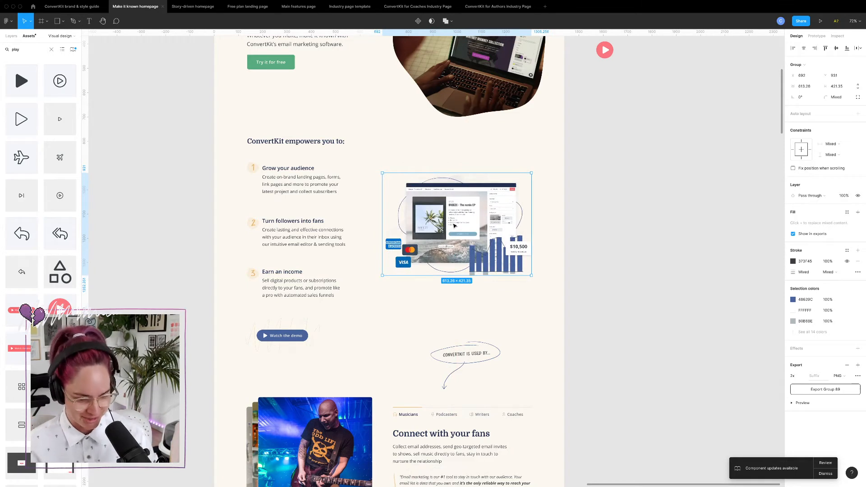
- Delete the thin hand-drawn loop outline around the pasted illustration
click(436, 163)
double_click(447, 179)
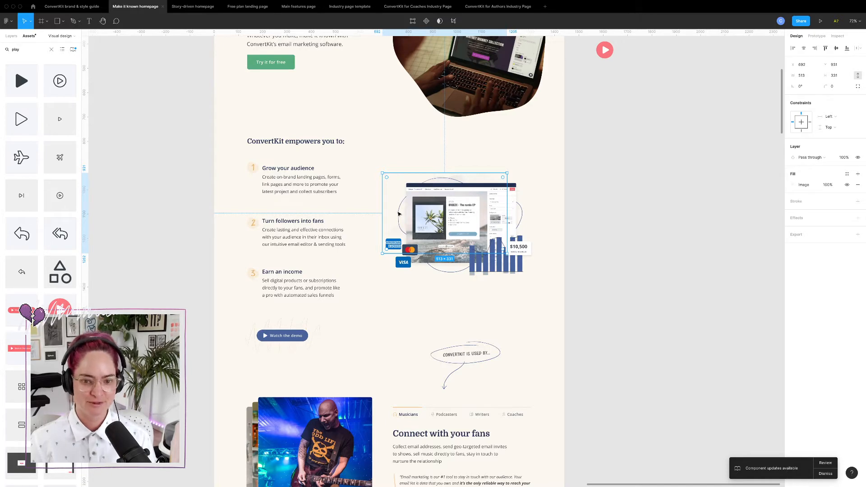
scroll(400, 214, up, 5)
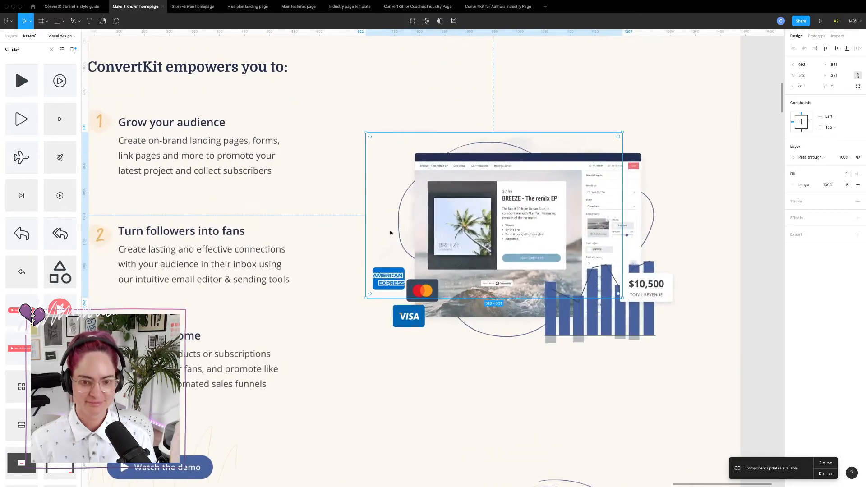
click(502, 342)
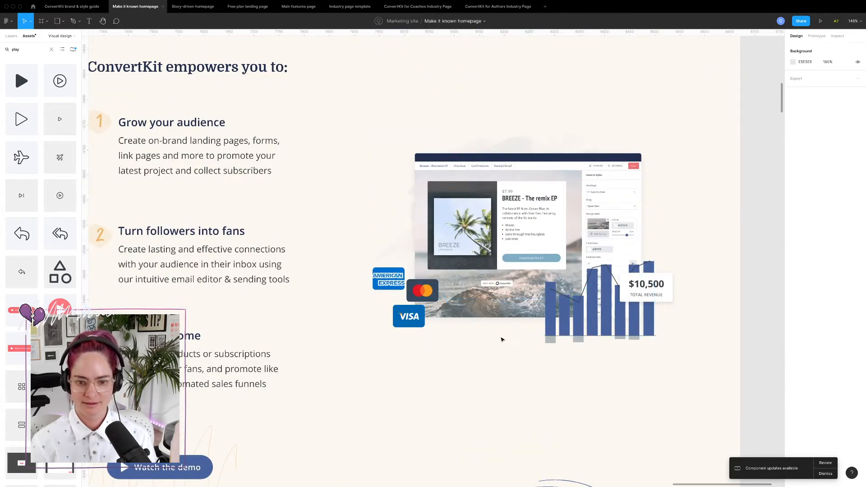
- Change the revenue card on the illustration's bar chart to read "10,000" with the label "SUBSCRIBERS"
scroll(588, 120, down, 5)
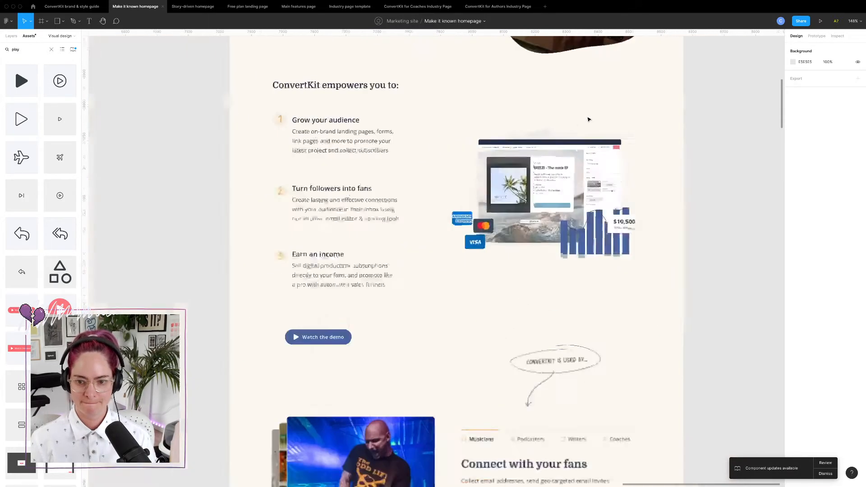
scroll(589, 119, up, 3)
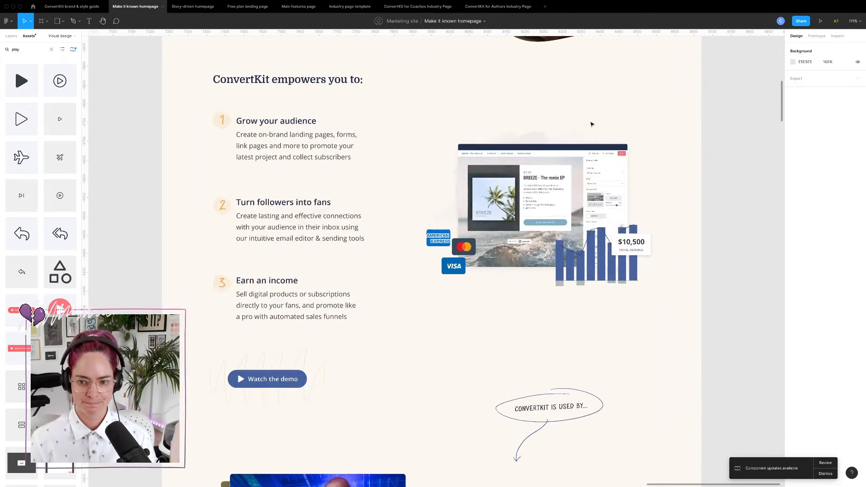
double_click(634, 246)
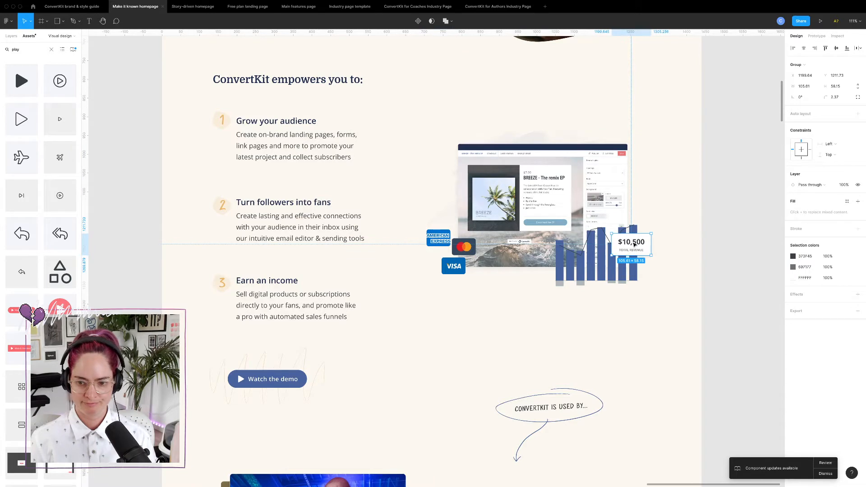
double_click(634, 244)
text(10)
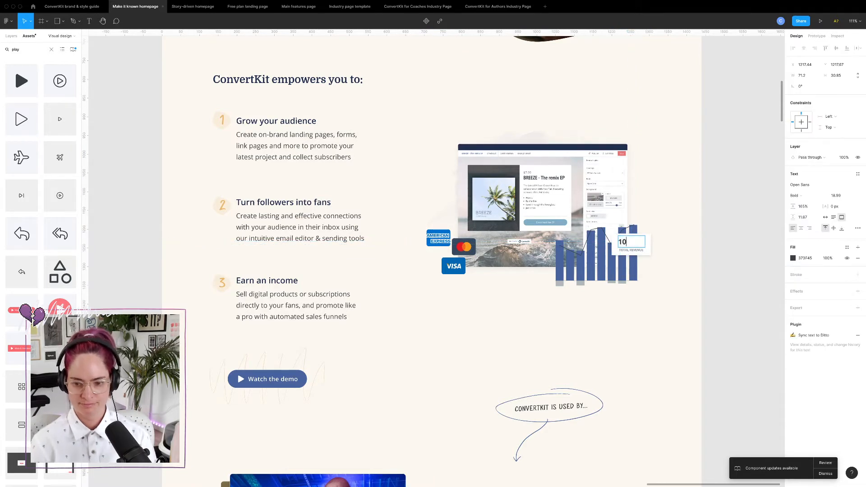
text(,000)
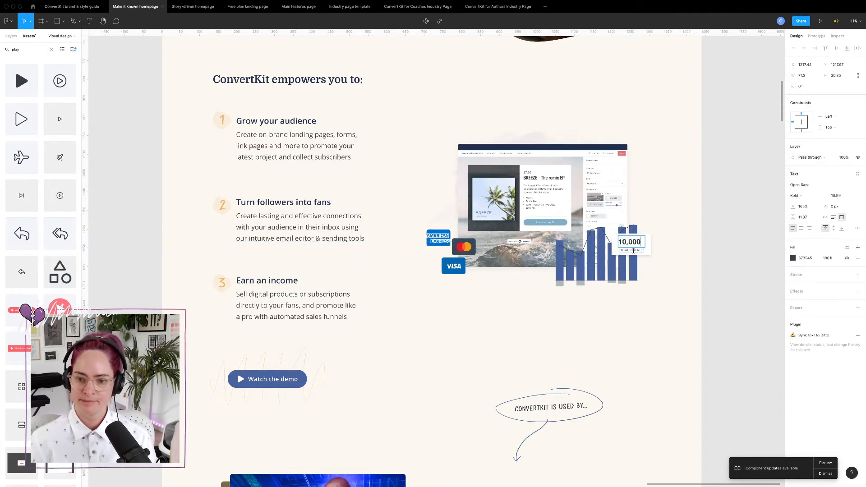
double_click(633, 251)
text(SUBSCRIB)
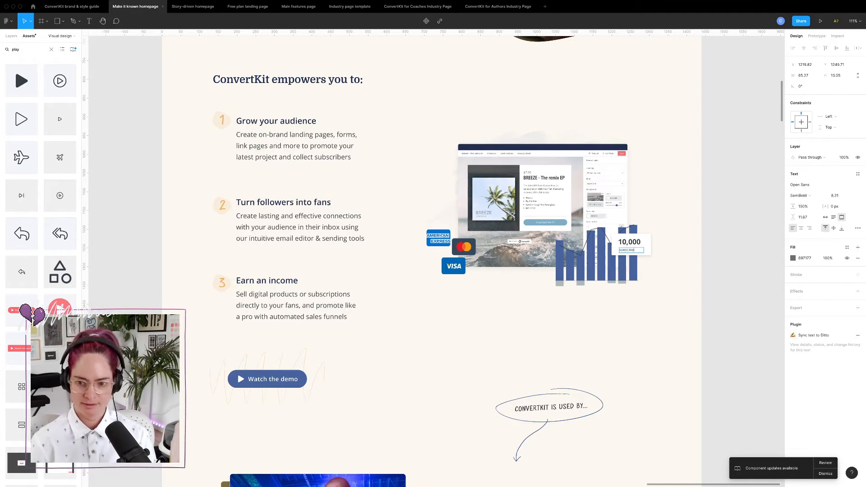
text(ERS)
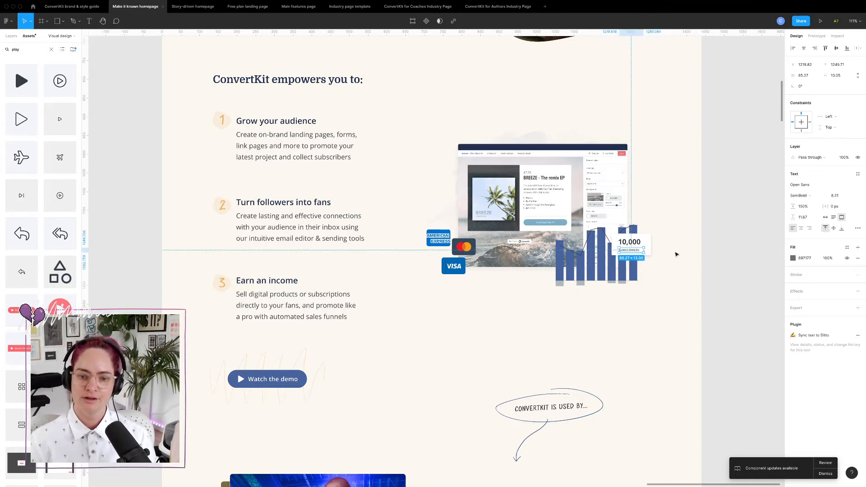
click(675, 253)
- Move list items 2 and 3, "Turn followers into fans" and "Earn an income", up about 20 px closer to item 1
drag(202, 203, 370, 340)
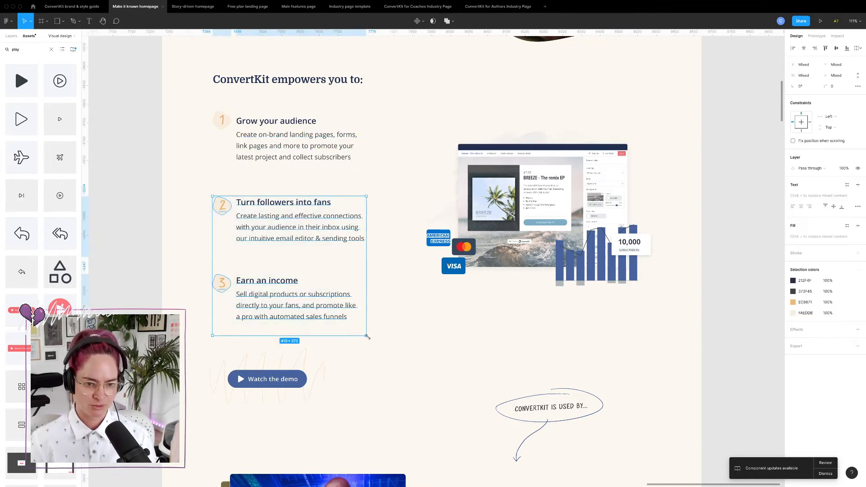
key(shift+Up)
key(shift+Up)
key(Escape)
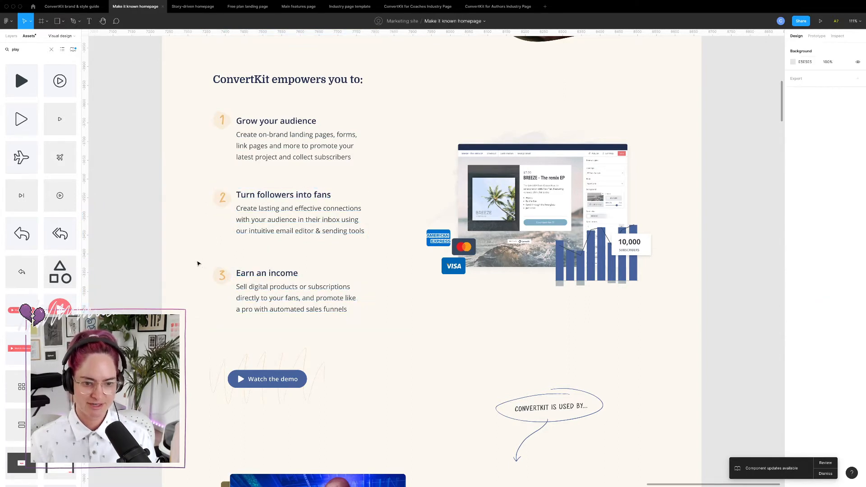
- Nudge list item 3, "Earn an income", up to even out its spacing below item 2
drag(198, 263, 365, 331)
key(shift+Up)
key(shift+Up)
key(shift+Down)
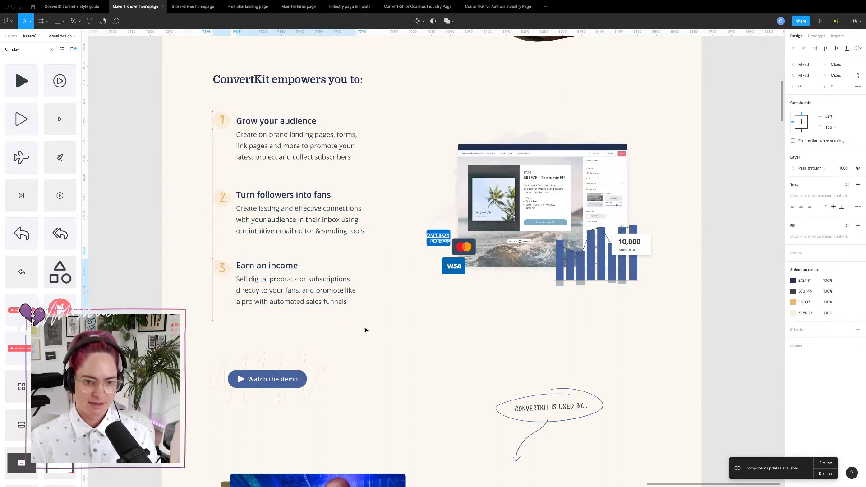
- Nudge list item 2, "Turn followers into fans", with its number up 10 px closer to item 1
click(397, 323)
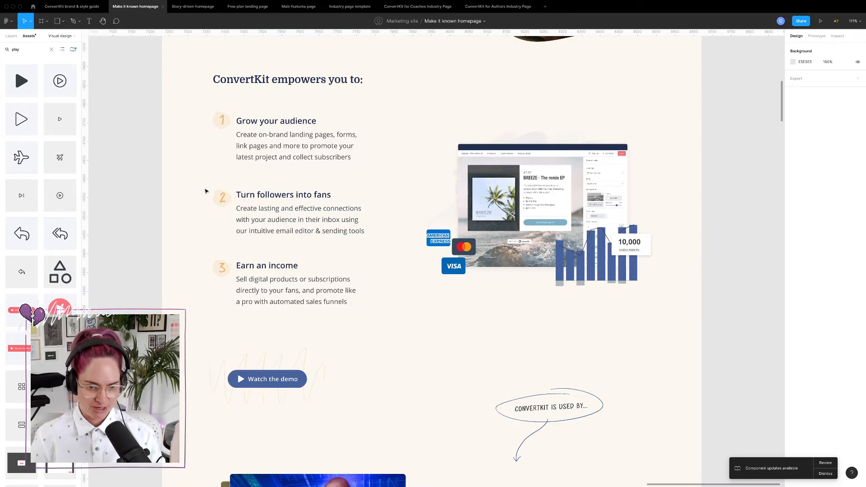
drag(206, 188, 367, 251)
key(shift+Up)
key(Escape)
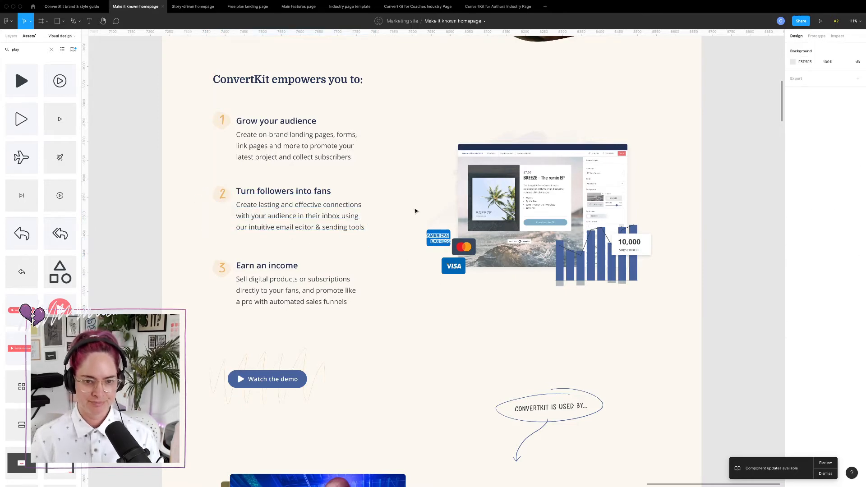
- Narrow the text box of the "ConvertKit empowers you to:" heading to a width of 419 px
scroll(416, 209, up, 3)
click(290, 159)
drag(289, 158, 288, 154)
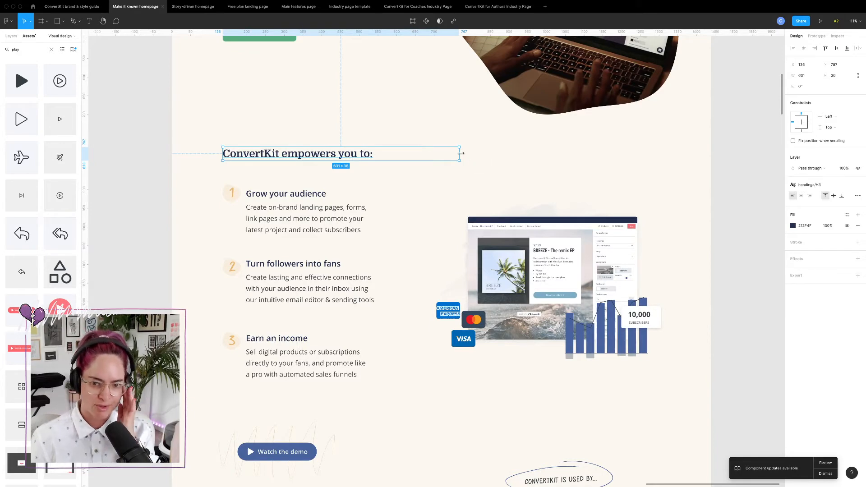
drag(461, 153, 381, 154)
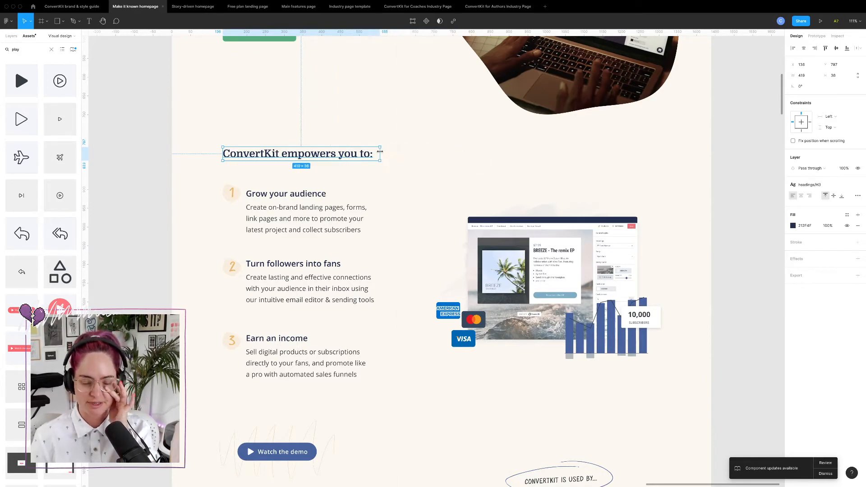
click(500, 171)
- Move the "Watch the demo" button with its scribble up about 60 px, closer to the features list
scroll(459, 141, up, 10)
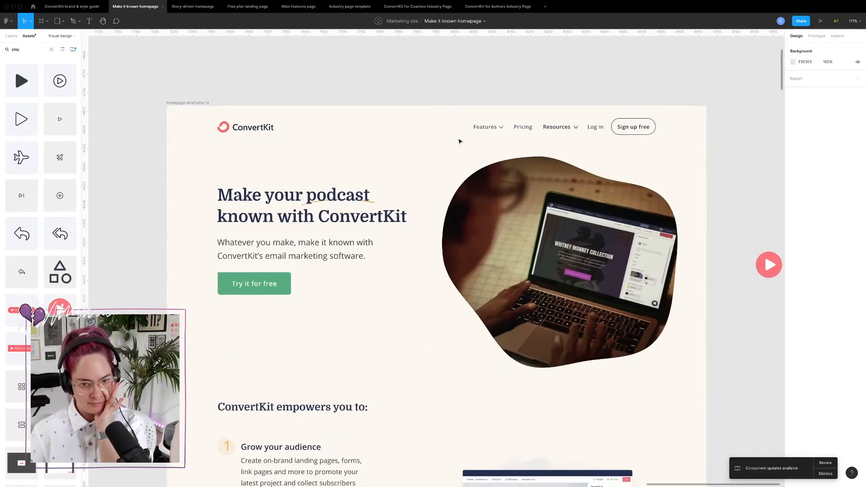
scroll(459, 141, down, 5)
scroll(379, 190, down, 2)
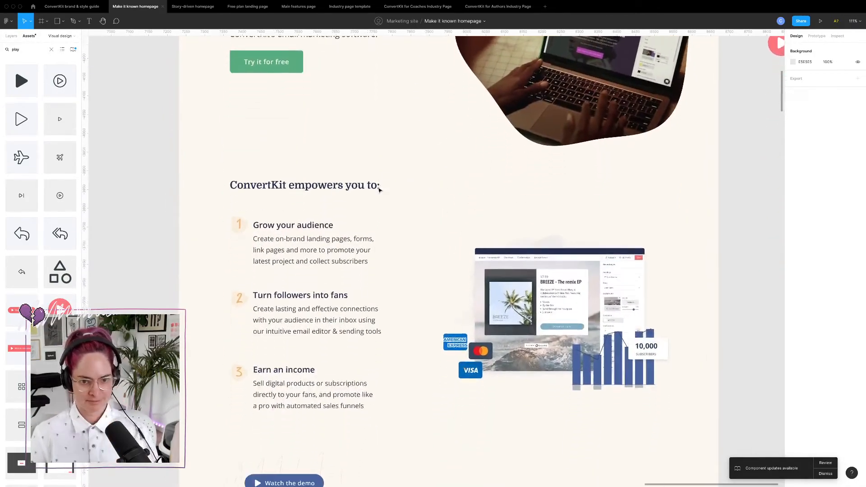
scroll(380, 190, down, 1)
scroll(260, 220, down, 5)
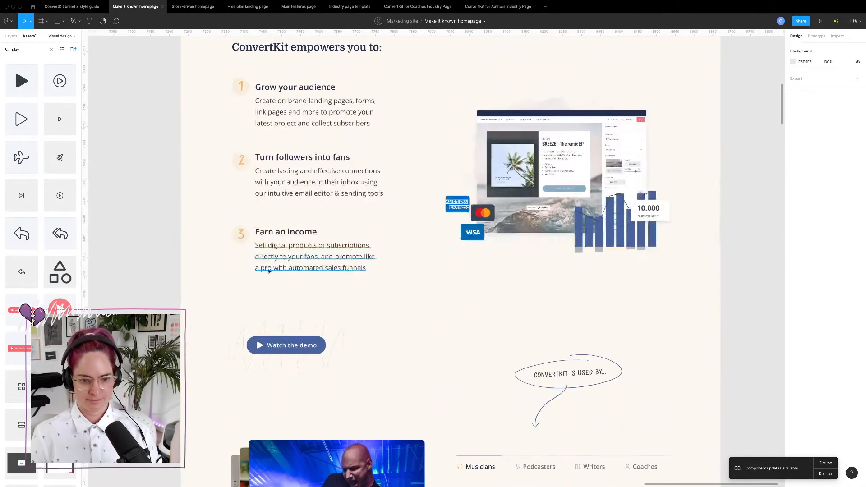
drag(215, 304, 388, 386)
drag(282, 345, 282, 323)
- Reposition the features illustration vertically beside the numbered list, placing it at Y 930
click(556, 193)
drag(558, 193, 558, 153)
drag(295, 326, 557, 259)
scroll(558, 260, up, 3)
key(ctrl+z)
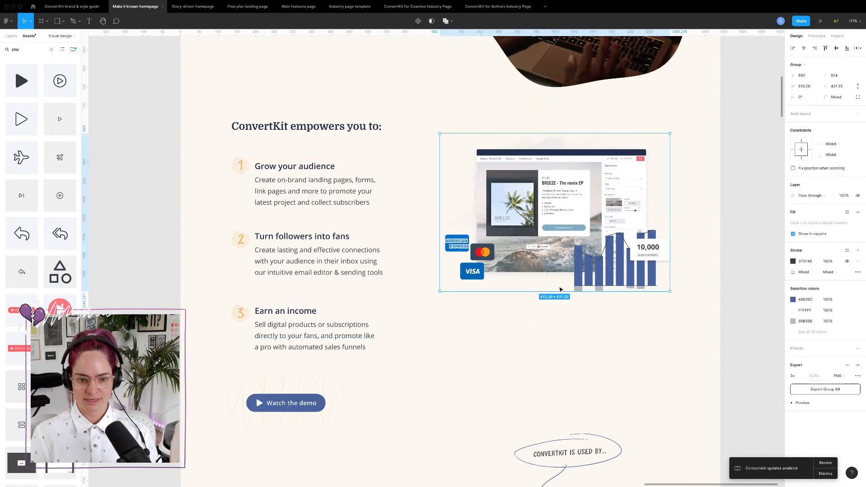
drag(531, 201, 526, 238)
scroll(526, 238, up, 5)
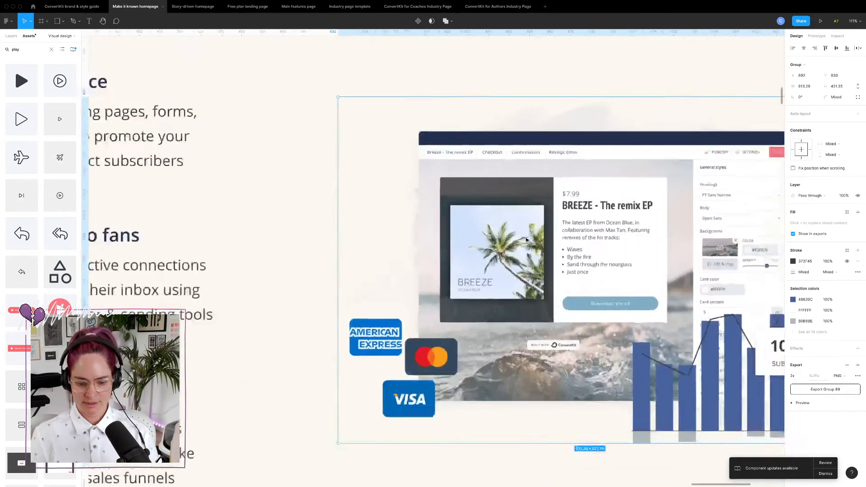
- Duplicate the homepage wireframe 14 frame and place the copy on the empty canvas to its right
scroll(526, 239, down, 8)
scroll(526, 238, right, 3)
click(253, 109)
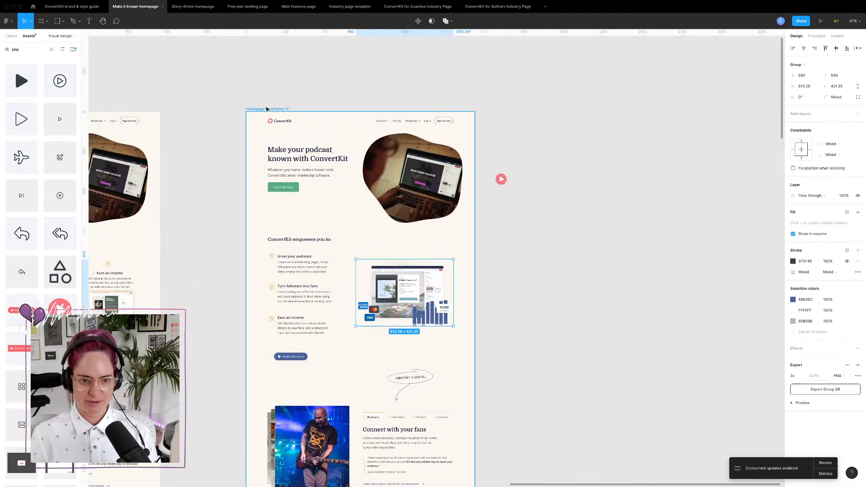
alt+drag(252, 109, 611, 111)
scroll(610, 110, right, 5)
scroll(610, 110, down, 2)
scroll(539, 159, up, 10)
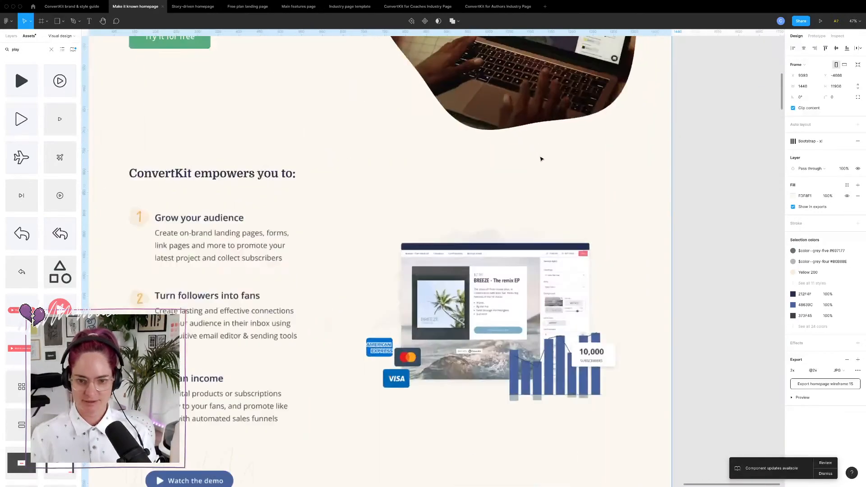
- Move the heading, numbered list and demo button in the copied wireframe to its right half, and show the layout grids
click(165, 107)
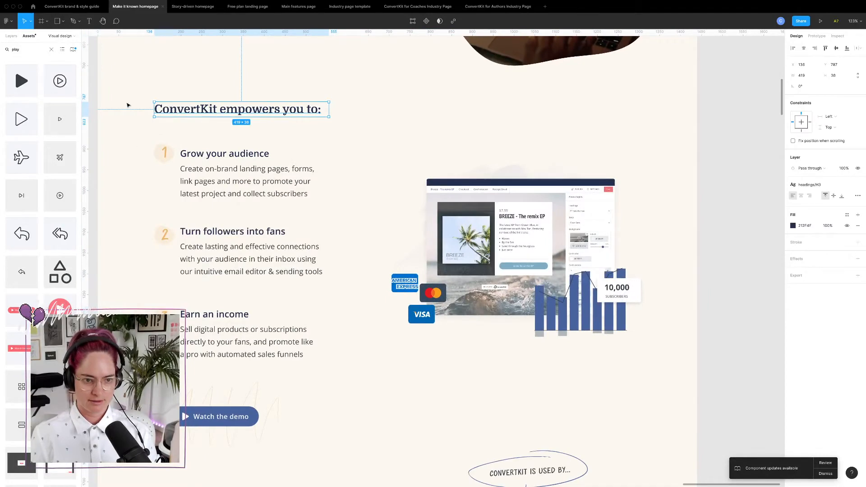
drag(127, 105, 333, 443)
drag(207, 394, 465, 354)
key(ctrl+g)
- Move the features illustration in the copied wireframe to the left half, at X 91 and Y 930
click(610, 257)
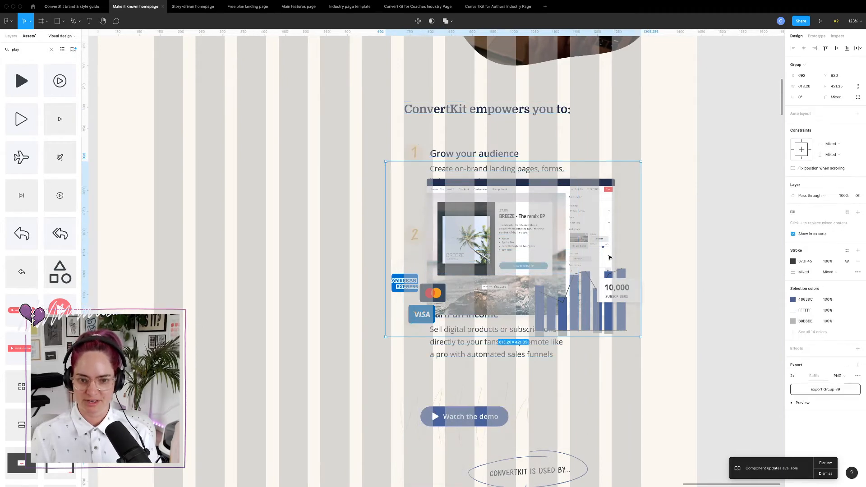
drag(610, 257, 359, 238)
scroll(360, 236, up, 3)
scroll(360, 236, left, 1)
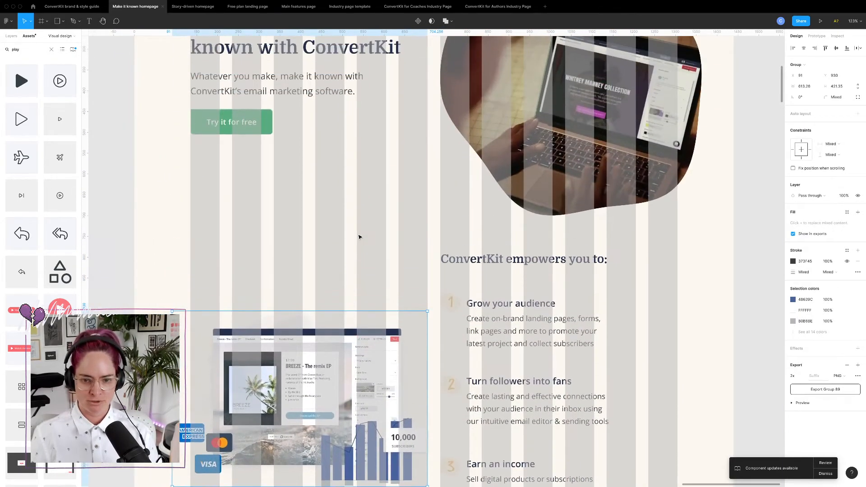
scroll(359, 234, down, 5)
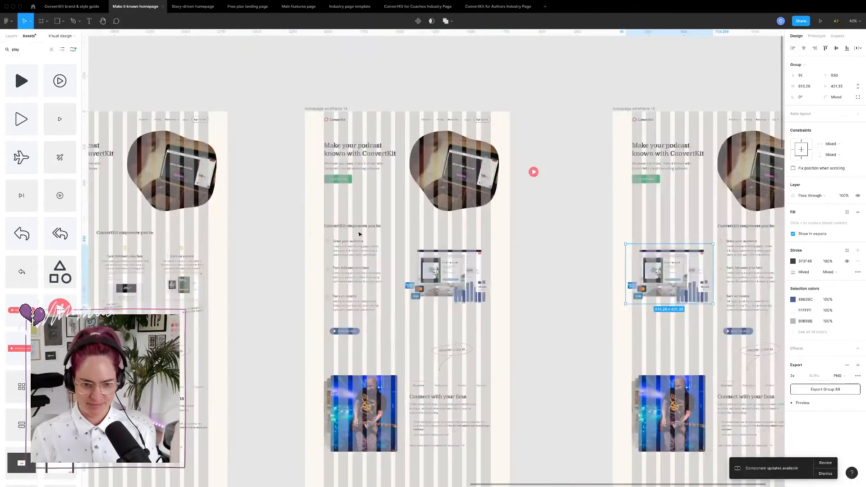
- Hide the layout grids and compare the features section across the homepage wireframes
key(Escape)
key(ctrl+g)
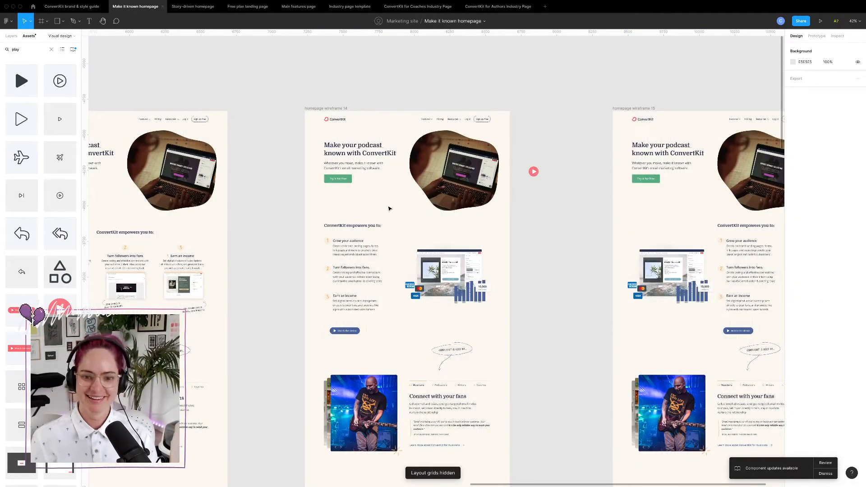
scroll(390, 209, up, 5)
scroll(390, 209, up, 3)
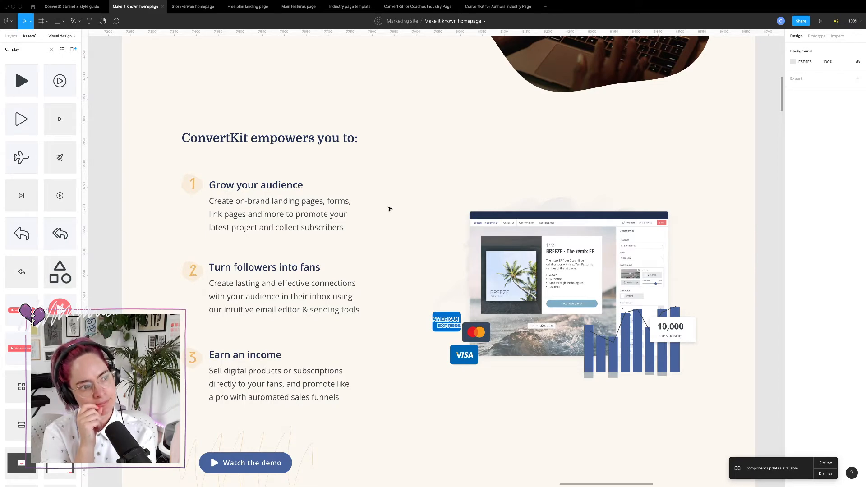
key(shift+1)
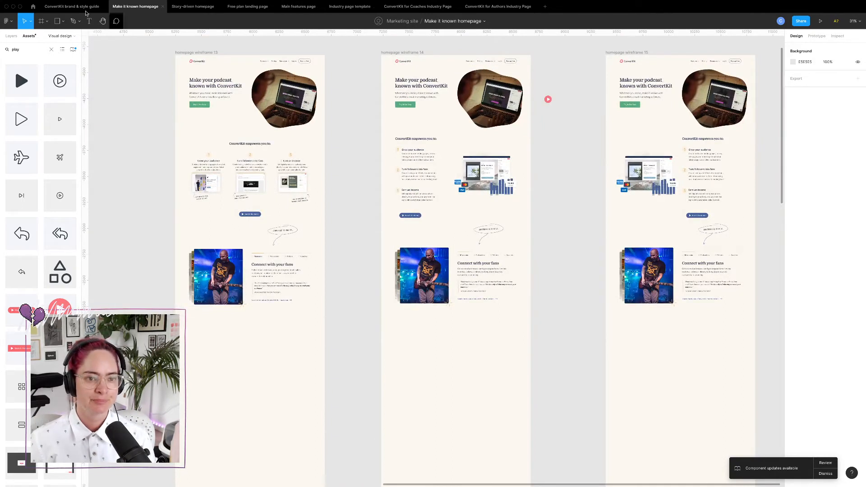
- Search the team files for "youtube" and open the ConvertKit YouTube file
click(33, 8)
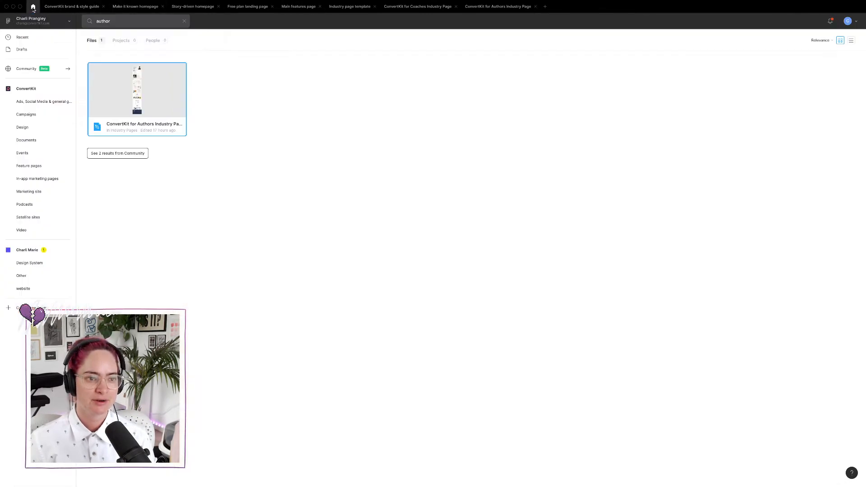
double_click(124, 18)
text(you)
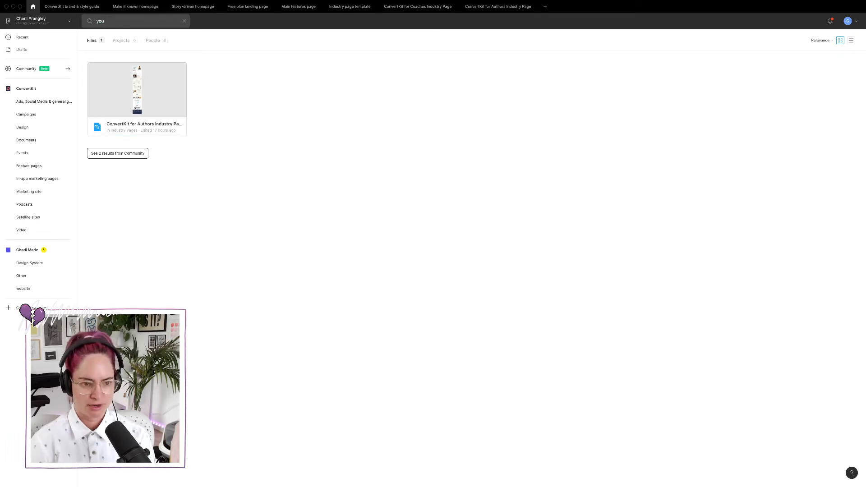
text(tube)
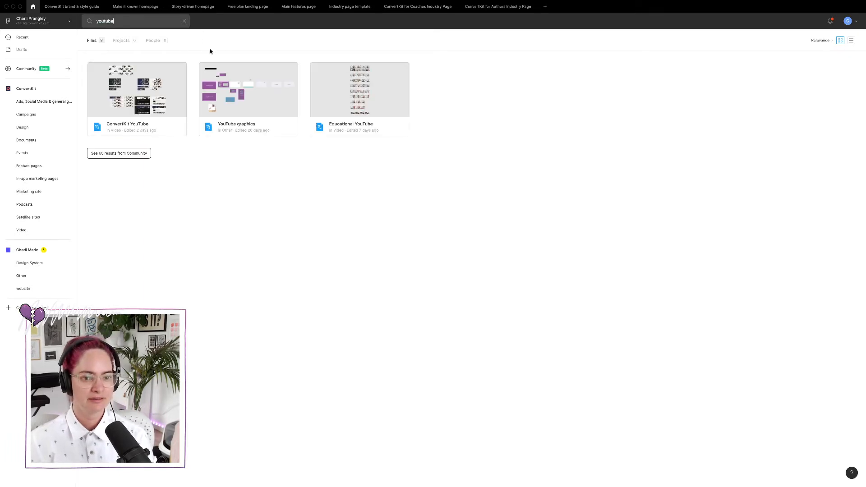
double_click(153, 72)
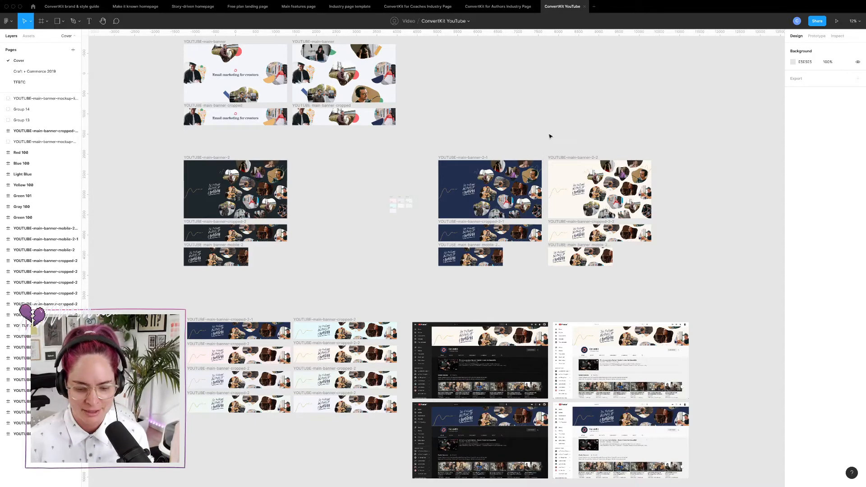
- Copy the cream YOUTUBE-main-banner-2-2 frame into the Make it known homepage file, placing it on empty canvas beside the wireframes
scroll(663, 196, up, 5)
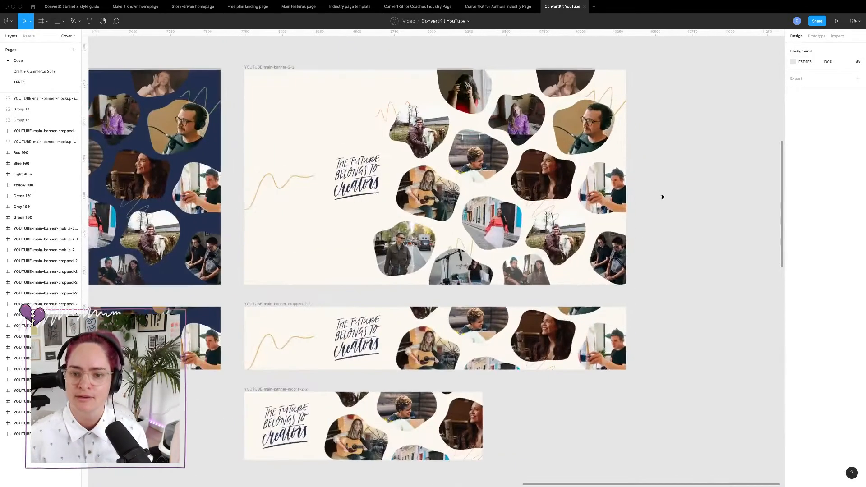
click(437, 191)
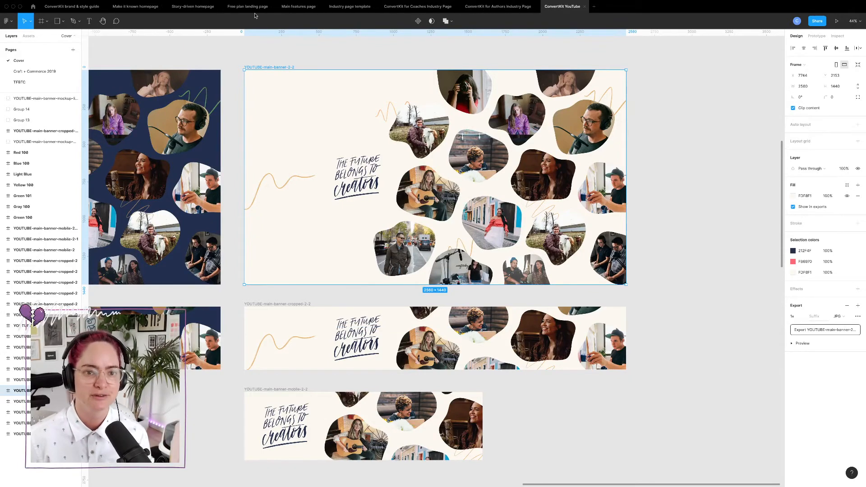
click(134, 8)
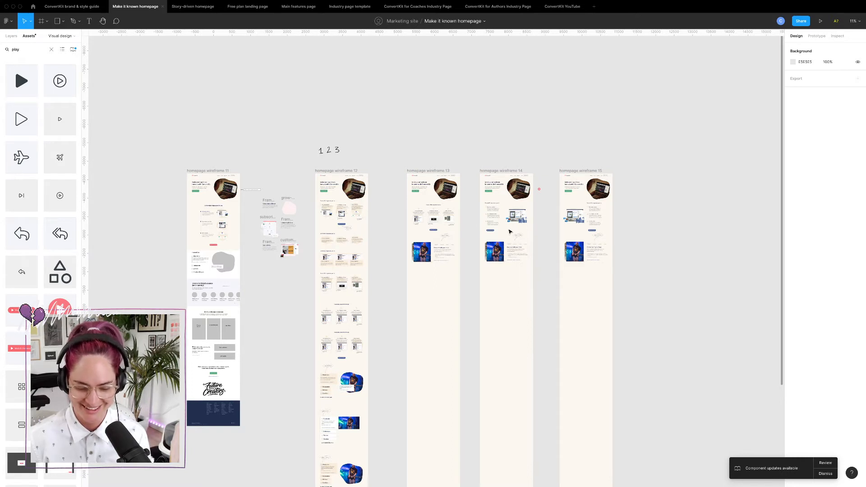
scroll(486, 231, right, 5)
key(ctrl+v)
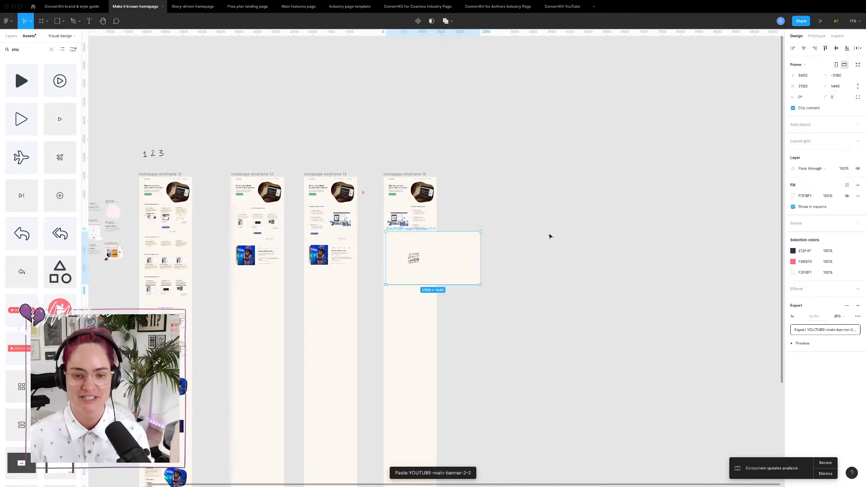
drag(454, 265, 544, 175)
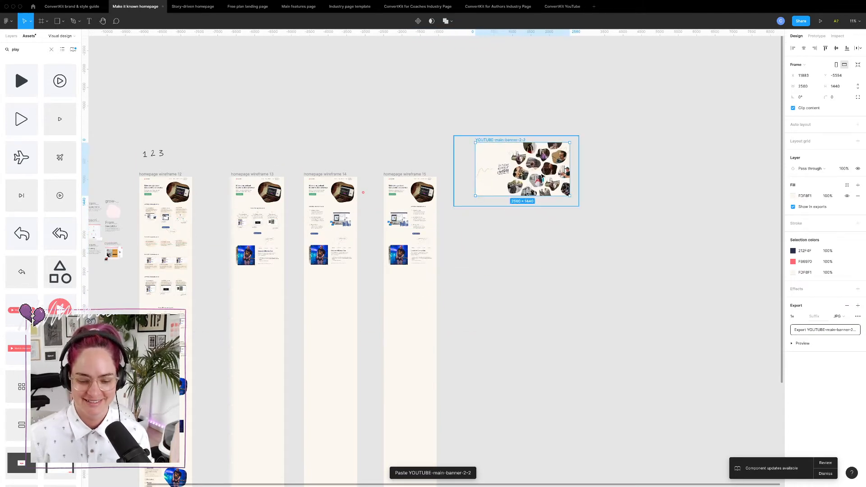
- Move the pasted banner frame directly above homepage wireframe 14, aligned with that wireframe's left edge
click(644, 230)
scroll(544, 199, up, 2)
scroll(544, 198, up, 5)
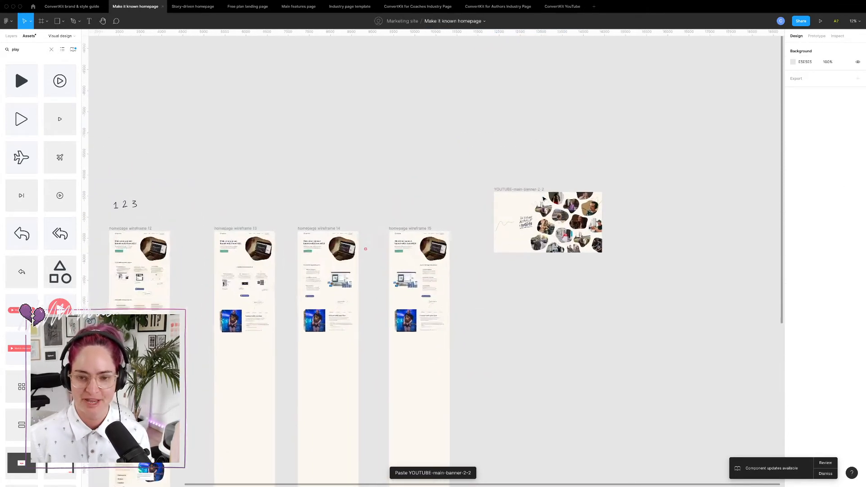
scroll(545, 222, down, 2)
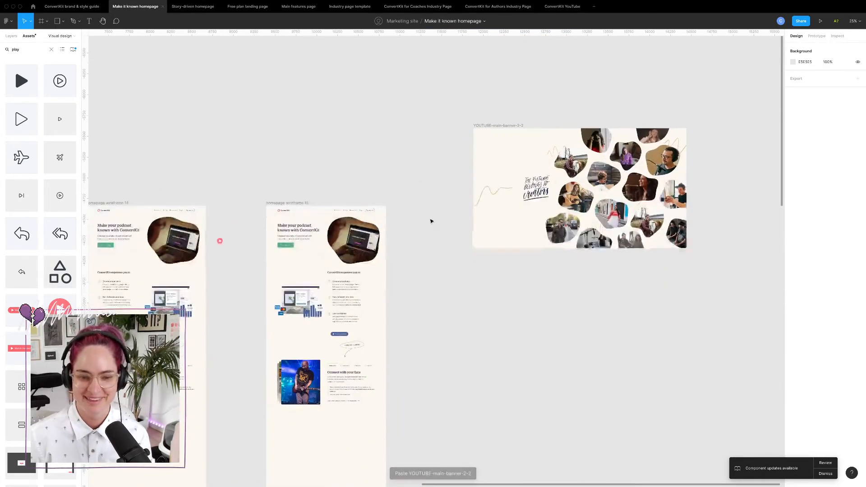
scroll(341, 240, left, 5)
click(344, 233)
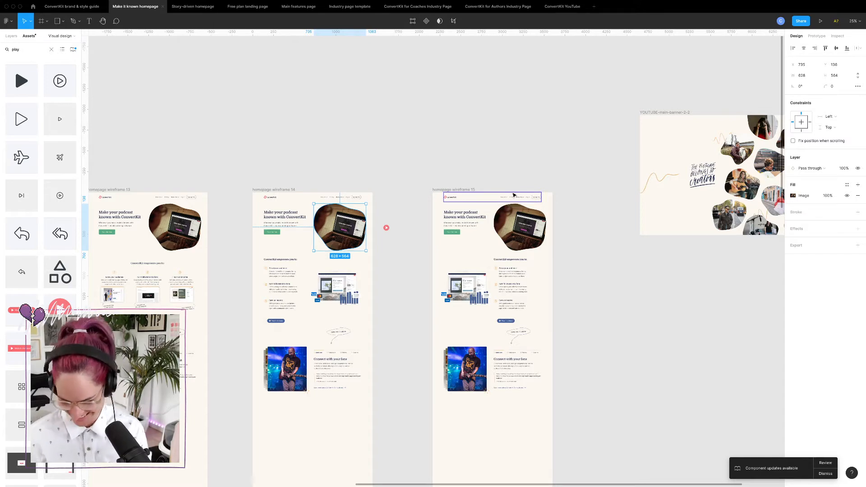
scroll(621, 134, down, 2)
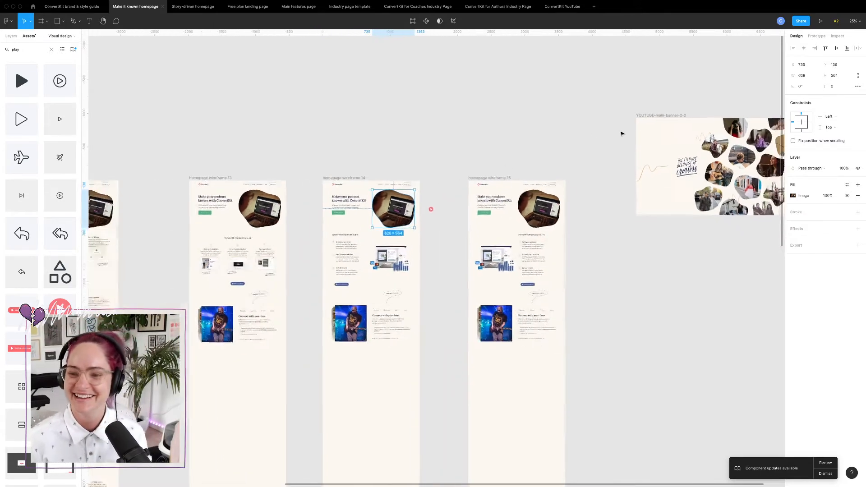
drag(675, 116, 363, 67)
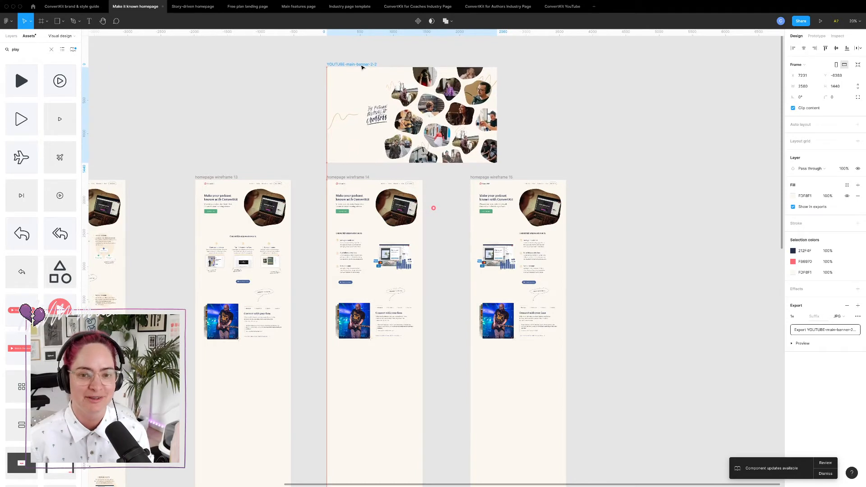
click(555, 99)
- Copy five photo shapes from the YouTube banner: guitarist, smiling laptop user, person with goats, dark-haired woman and woman in red top
scroll(448, 105, up, 3)
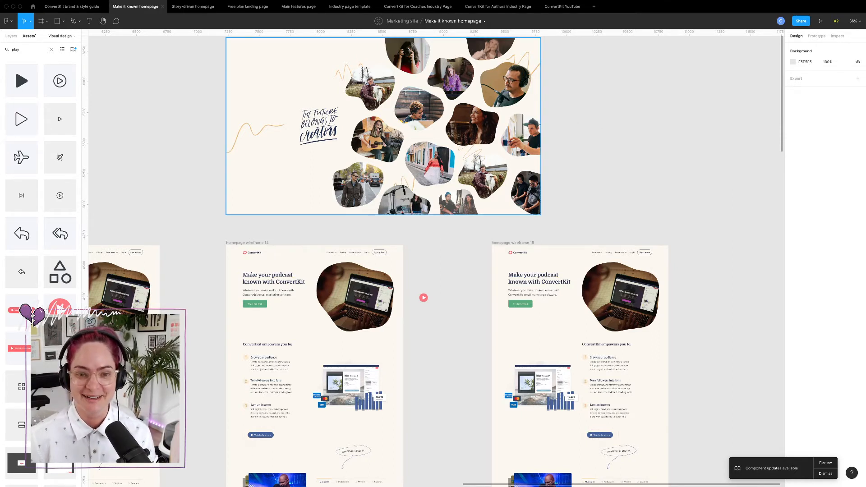
click(387, 144)
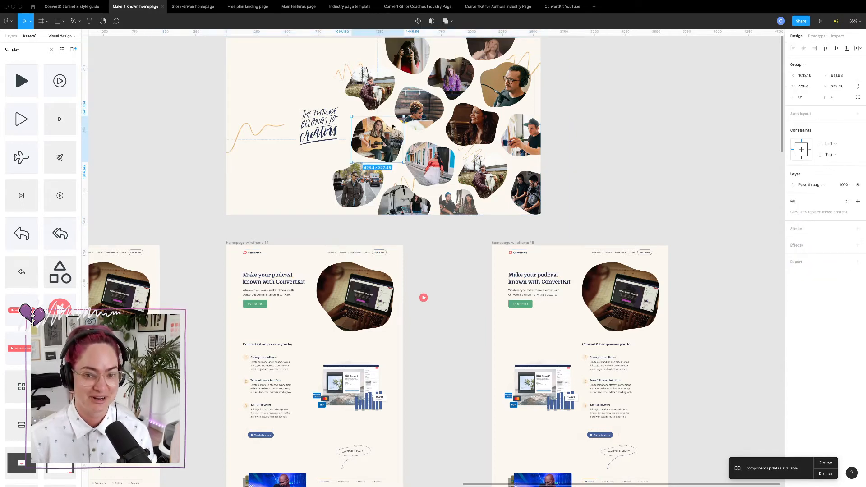
shift+click(418, 105)
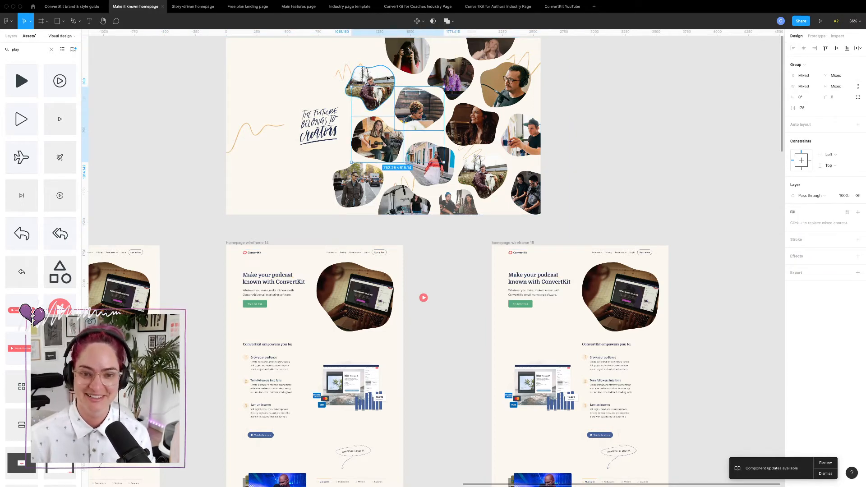
shift+click(388, 78)
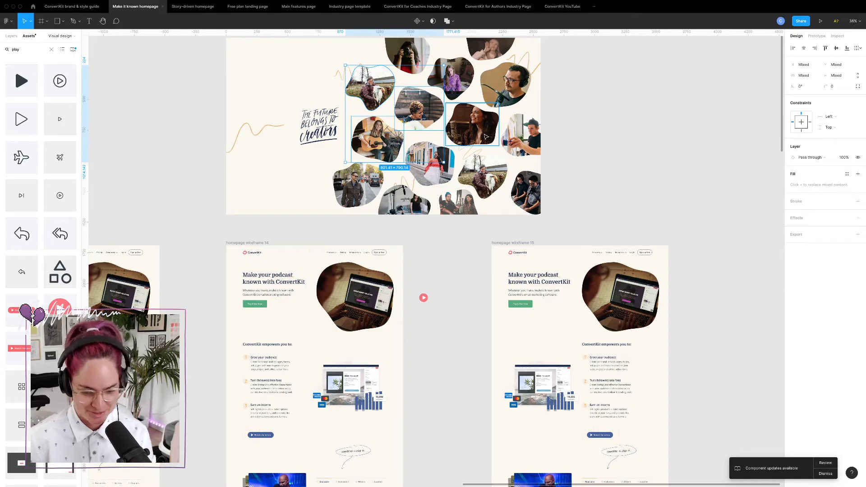
shift+click(490, 138)
shift+click(428, 162)
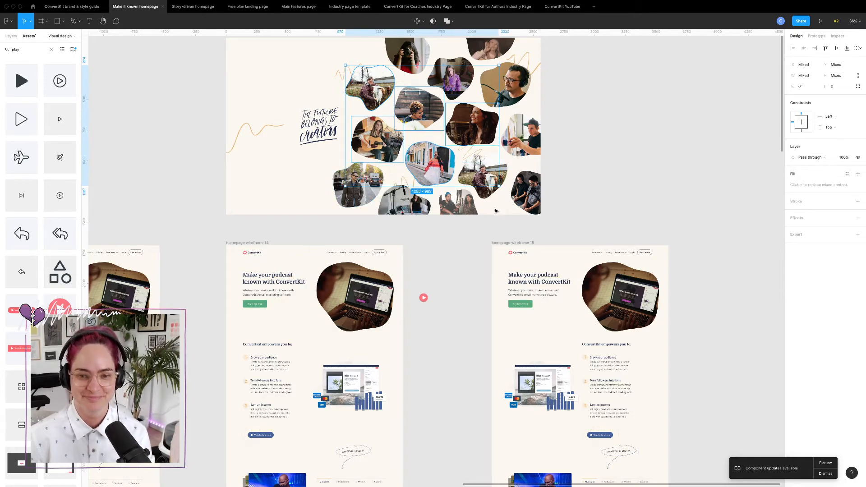
- Duplicate homepage wireframe 14 and place the copy to the right of homepage wireframe 15, level with its top
scroll(492, 208, down, 3)
scroll(493, 208, up, 4)
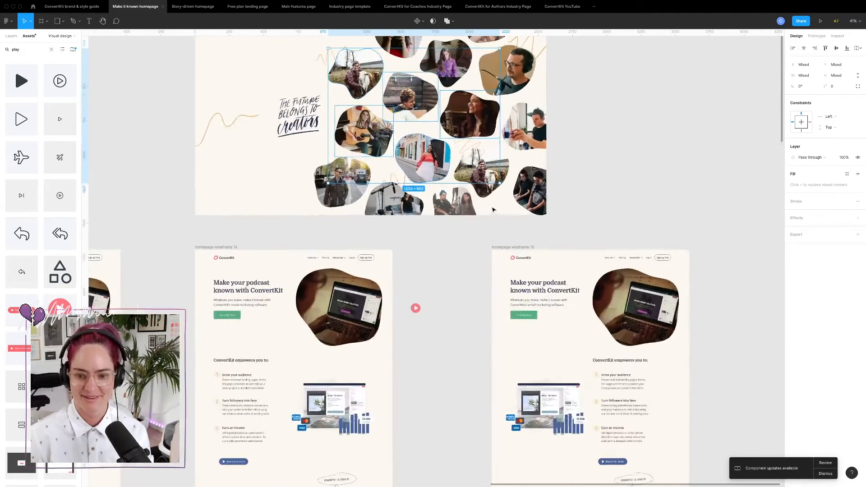
scroll(493, 209, right, 3)
scroll(493, 208, down, 2)
scroll(521, 279, down, 3)
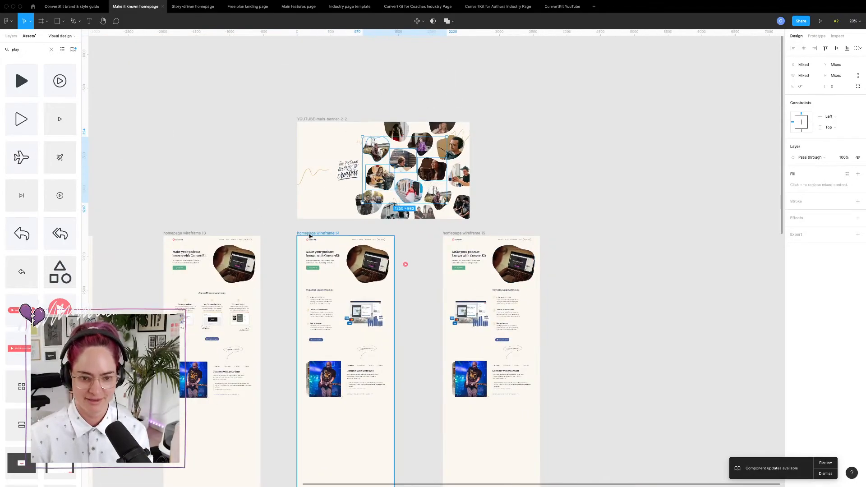
drag(312, 235, 606, 262)
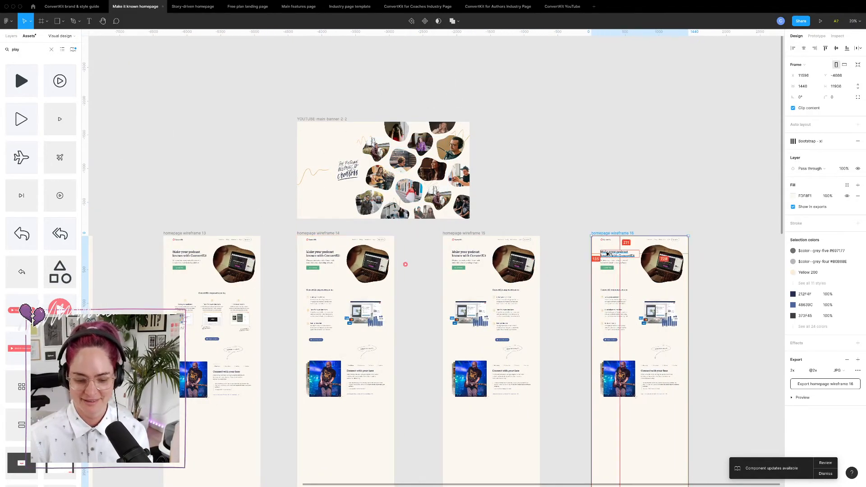
- Delete the laptop photo shape from the hero section of homepage wireframe 16
scroll(616, 306, up, 5)
scroll(600, 325, down, 1)
scroll(601, 325, right, 1)
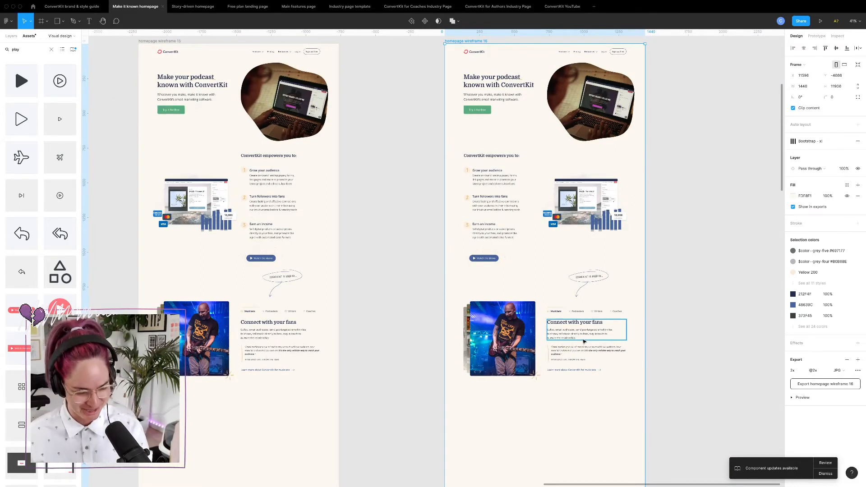
click(600, 119)
key(Delete)
- Paste the copied creator photo shapes into homepage wireframe 16, move them beside the hero heading and send them to the back
click(537, 91)
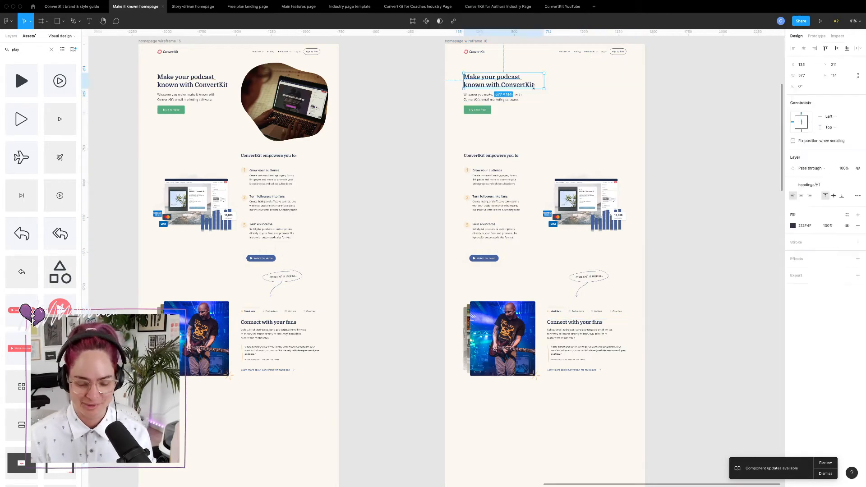
key(ctrl+v)
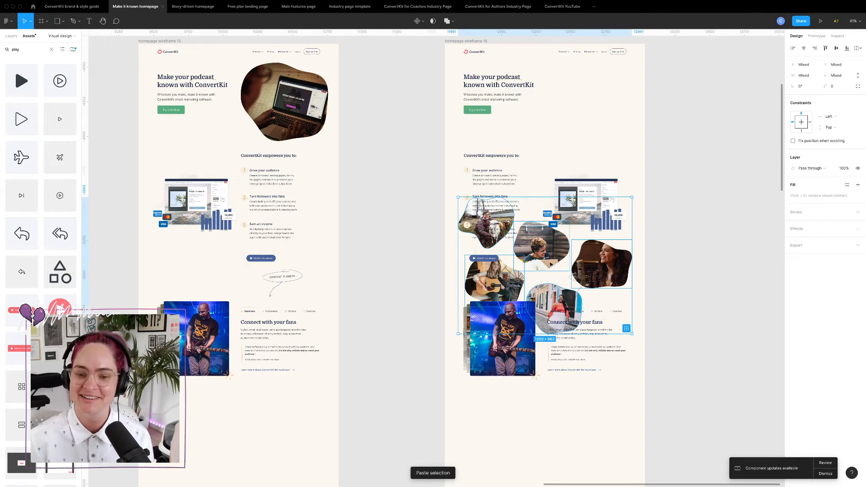
drag(550, 267, 624, 92)
right_click(625, 92)
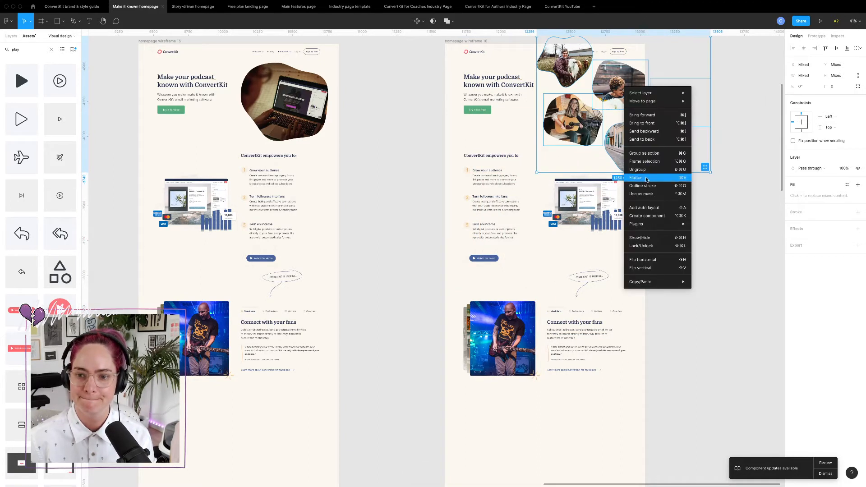
click(646, 140)
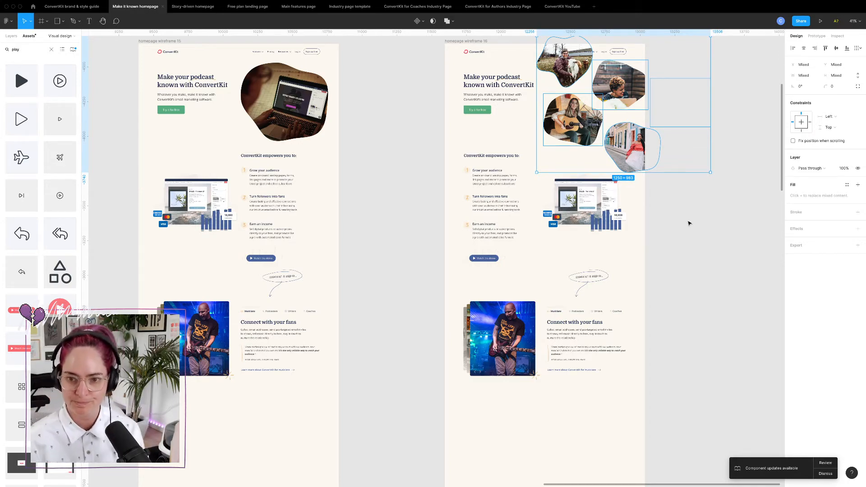
scroll(689, 223, up, 5)
scroll(568, 143, up, 8)
scroll(566, 136, down, 2)
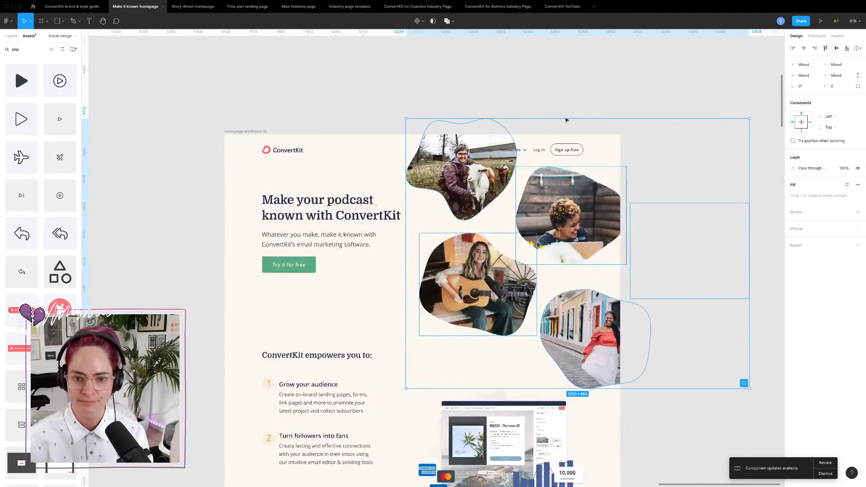
click(565, 97)
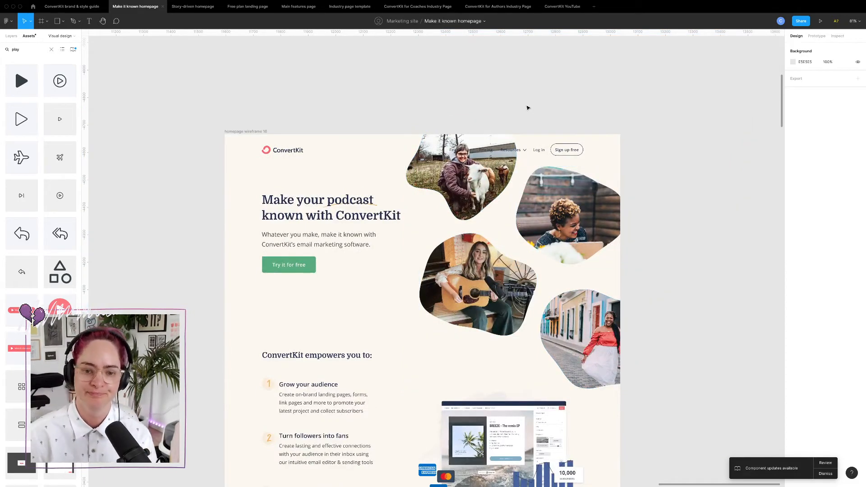
- Show the navigation bar's fill in homepage wireframe 16 and set it to orange ECB871 at 30% opacity
scroll(497, 149, down, 1)
scroll(462, 190, up, 5)
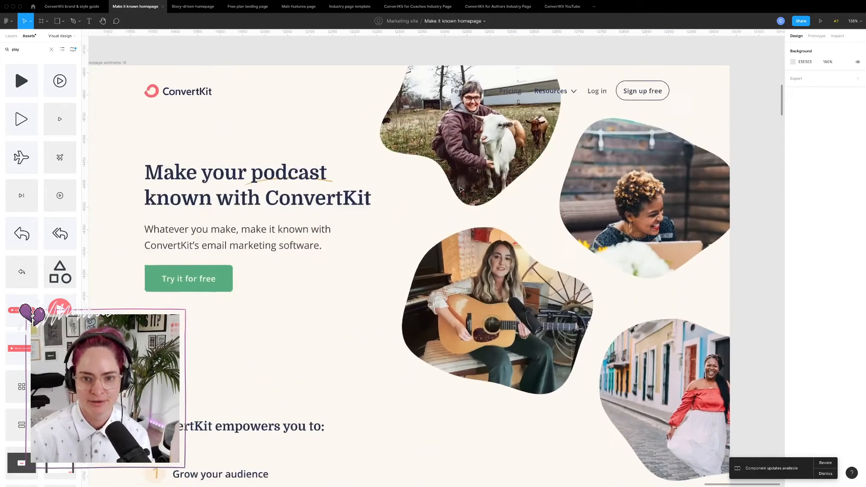
scroll(462, 190, down, 1)
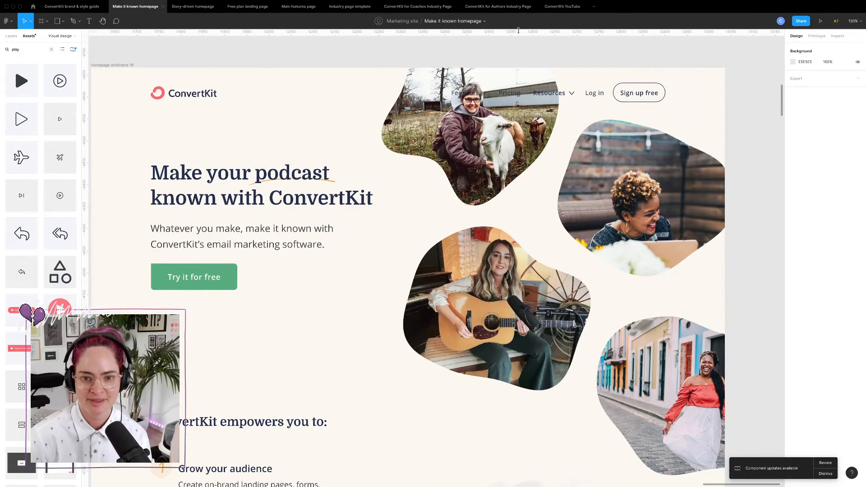
click(471, 94)
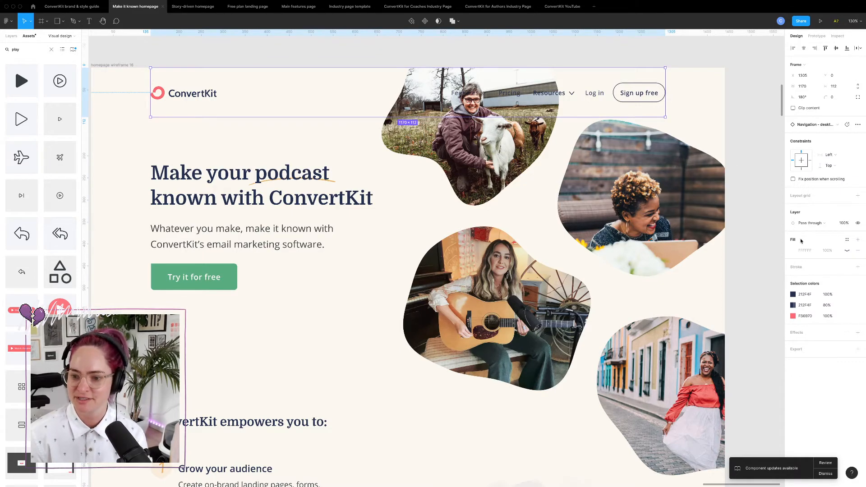
click(848, 251)
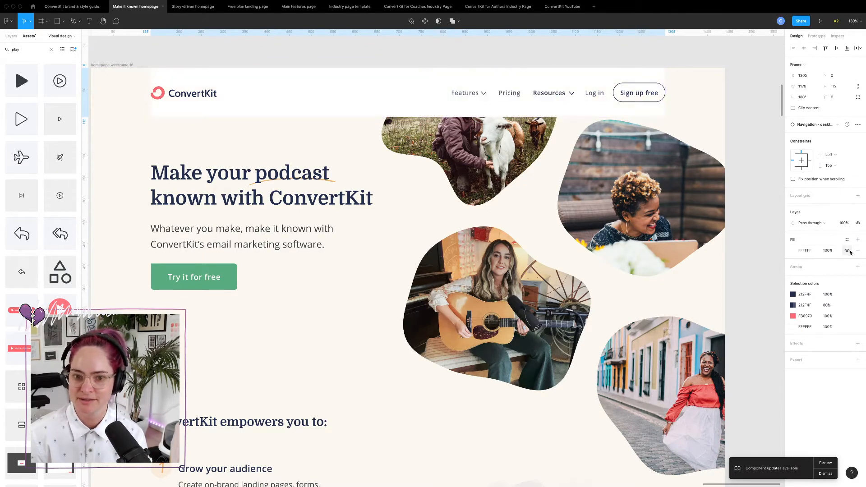
click(794, 250)
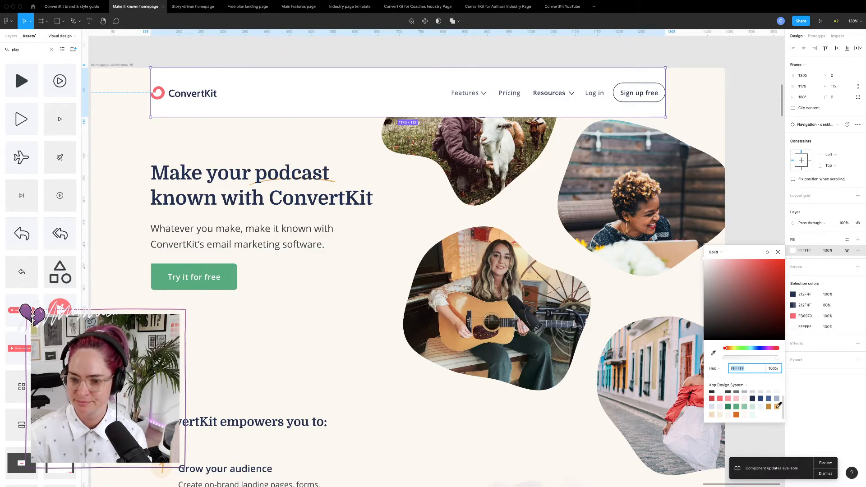
click(778, 406)
click(829, 251)
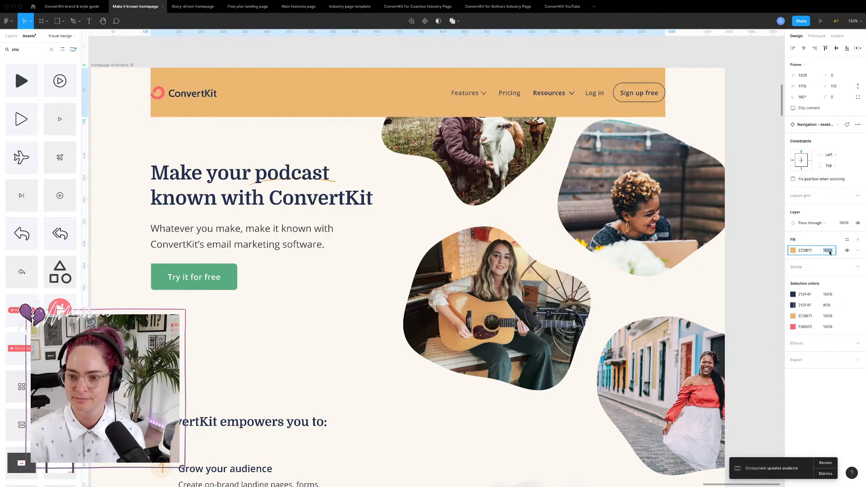
text(30)
key(Return)
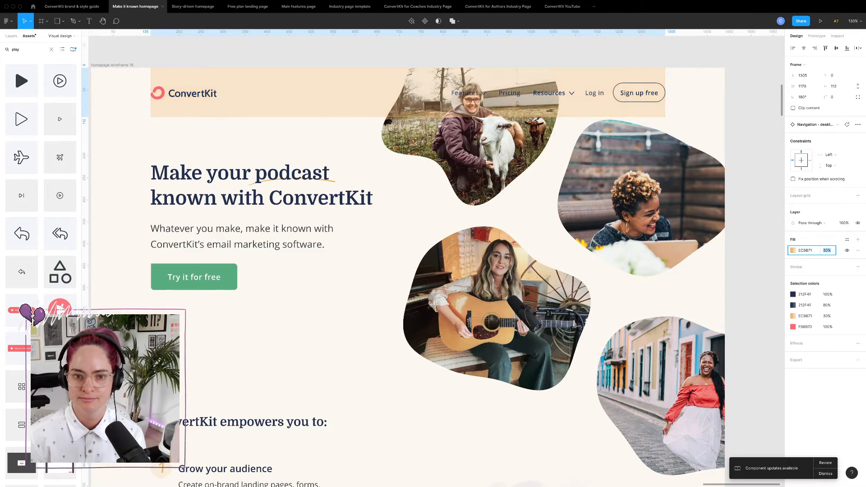
- Try the orange navigation bar fill at 40% and 70% opacity
click(794, 253)
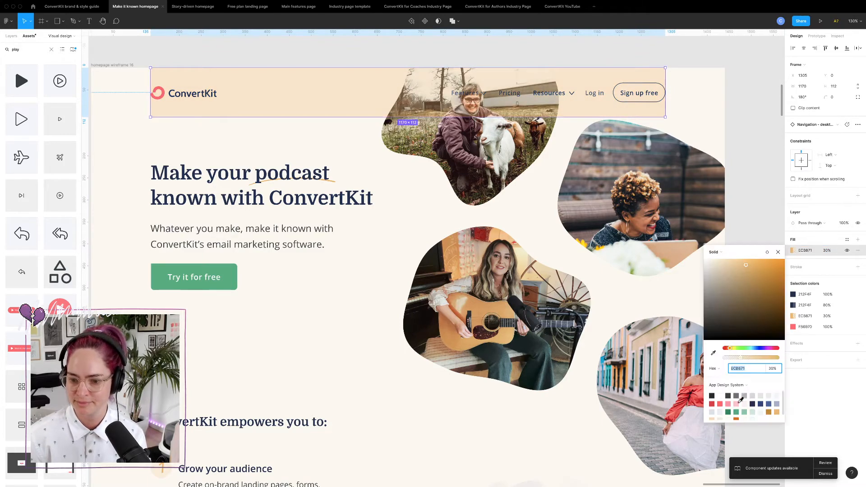
click(827, 250)
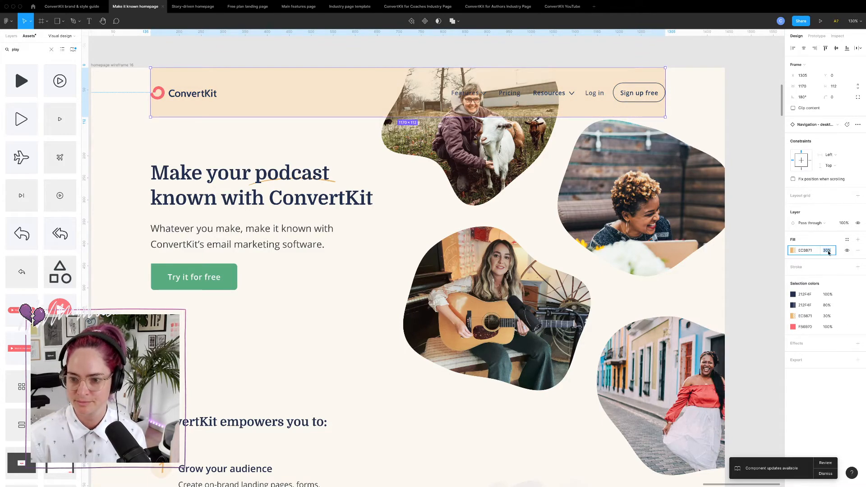
text(10)
key(Return)
text(70)
key(Return)
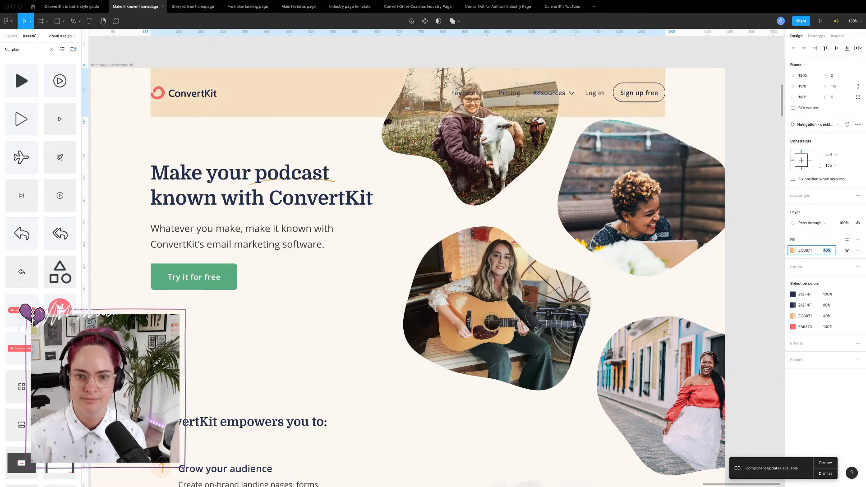
- Try a white FFFFFF navigation bar fill, raising its opacity from 60% to 90%, and hide the fill again
click(793, 251)
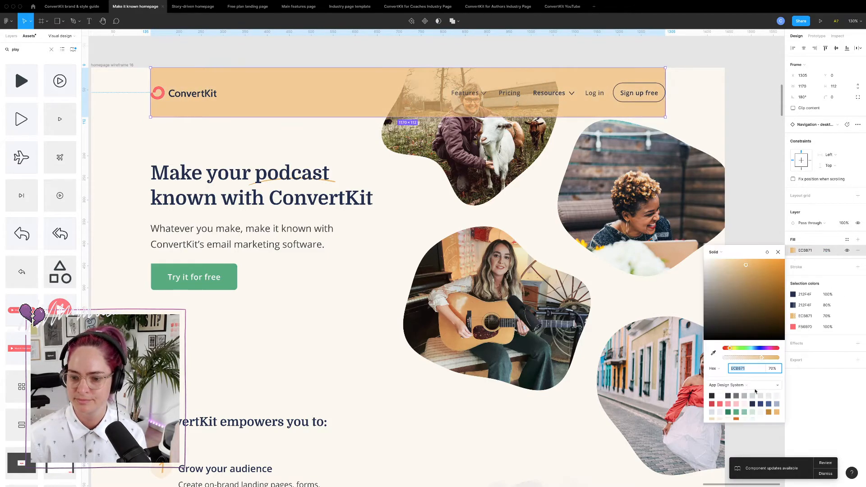
click(721, 394)
click(828, 251)
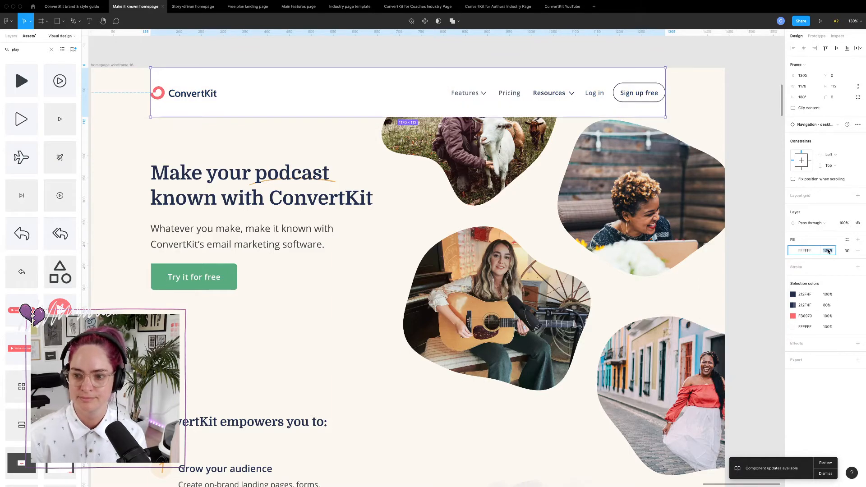
text(60)
key(Return)
key(shift+Up)
key(shift+Up)
key(shift+Up)
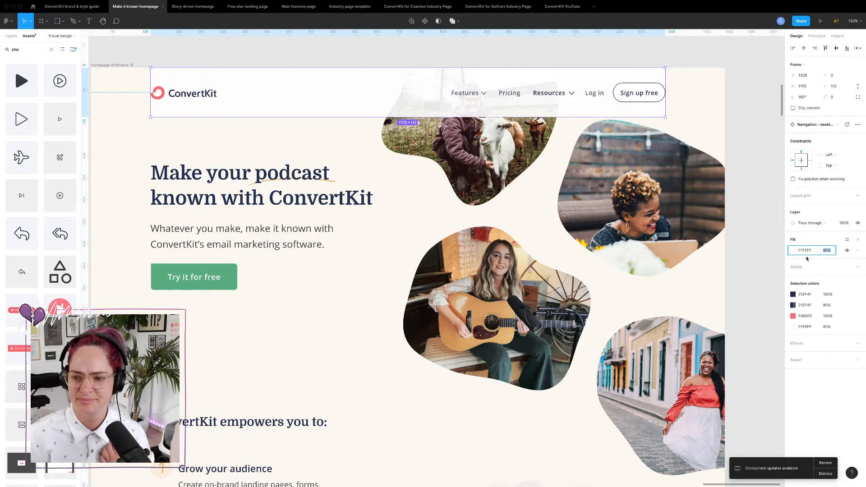
click(848, 251)
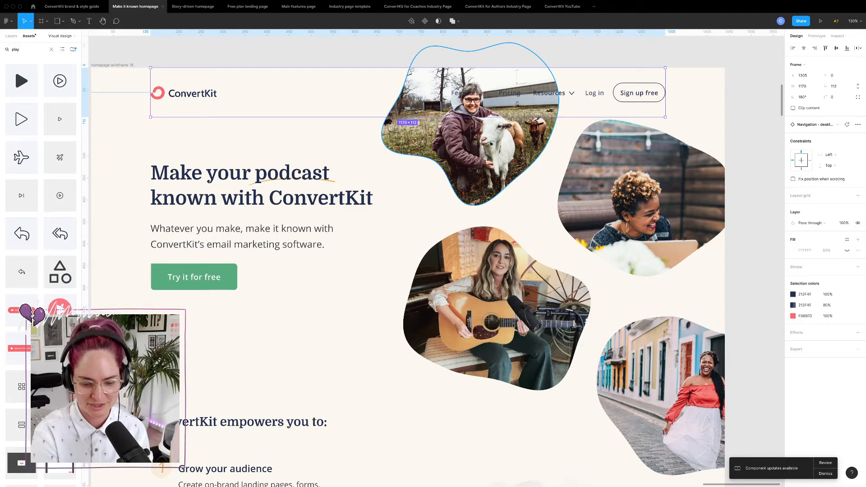
click(523, 47)
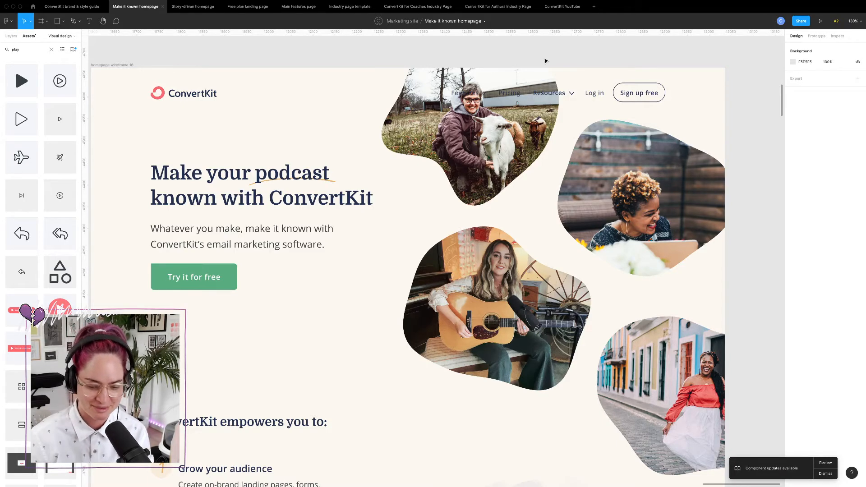
- Move the product illustration group beside the features list in homepage wireframe 16 slightly down, to Y 949
scroll(549, 105, down, 5)
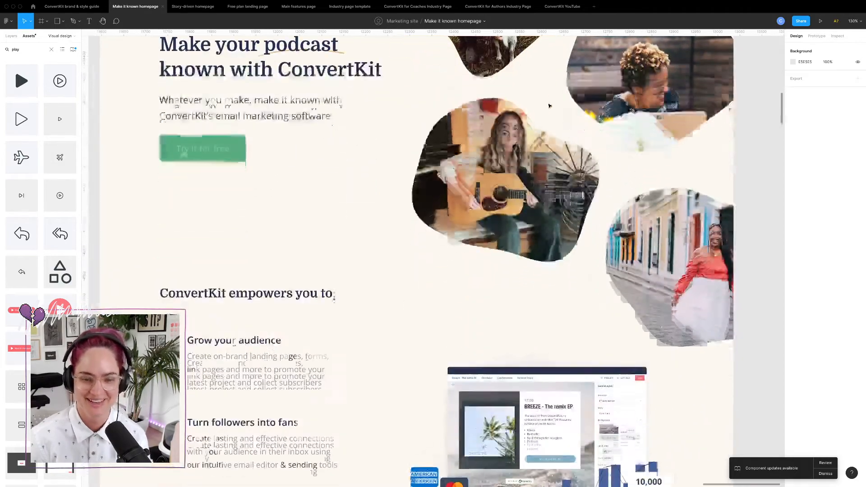
scroll(549, 105, down, 5)
click(554, 292)
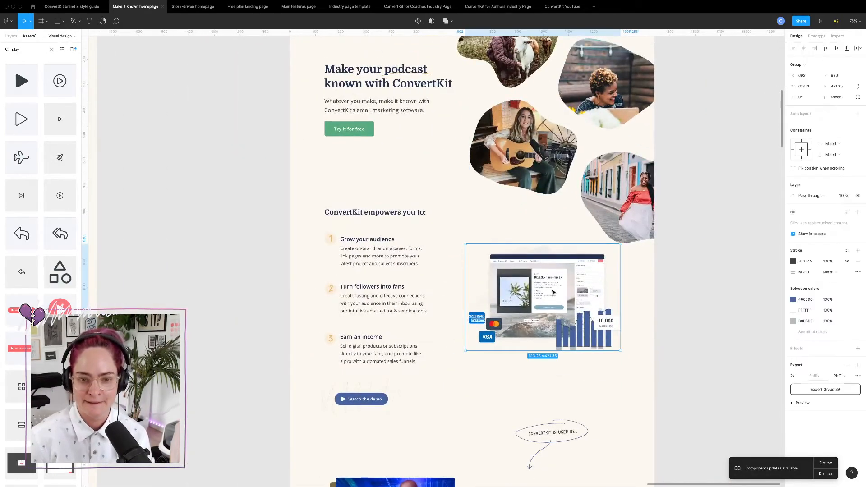
drag(554, 292, 553, 297)
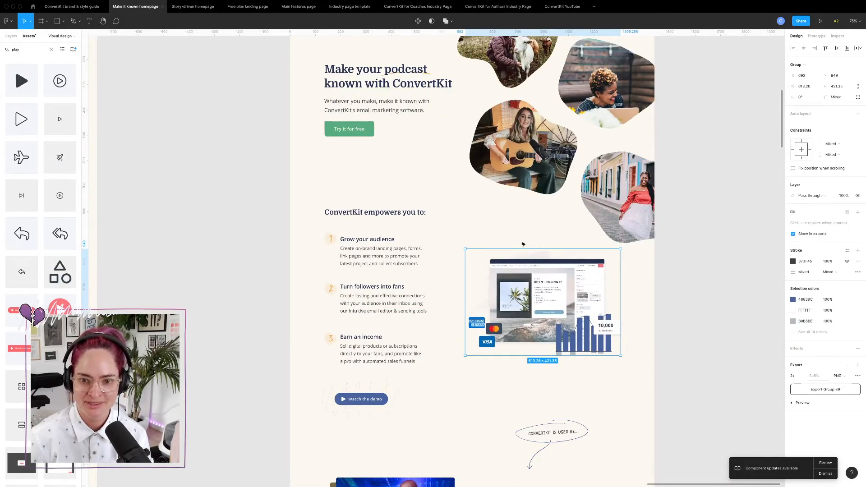
scroll(522, 244, up, 2)
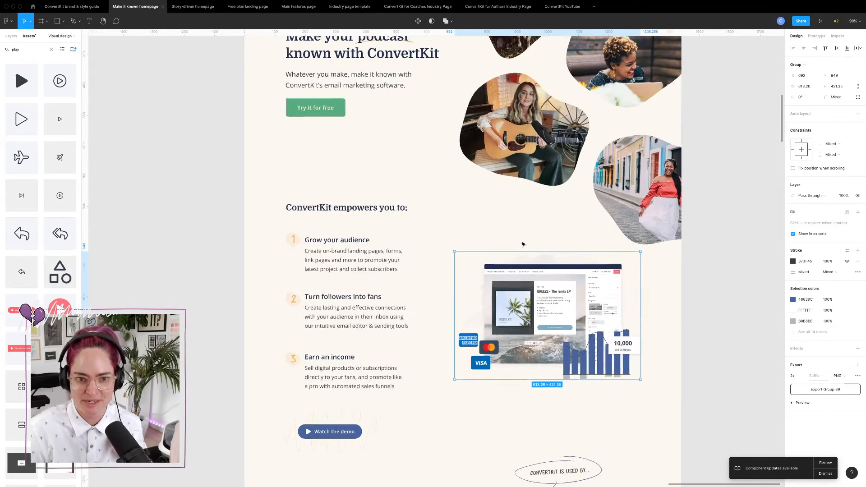
scroll(522, 244, up, 3)
scroll(534, 220, down, 5)
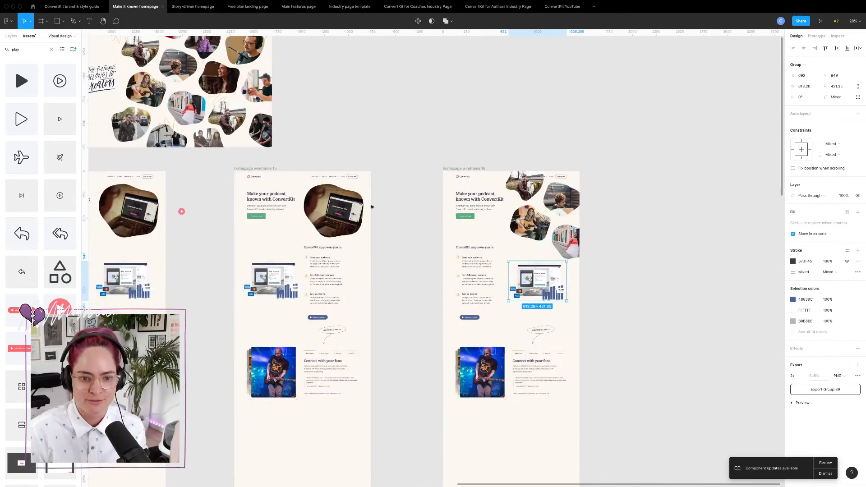
- Copy the laptop photo's image fill from homepage wireframe 15's hero and paste it onto the guitar player shape in homepage wireframe 16
click(321, 219)
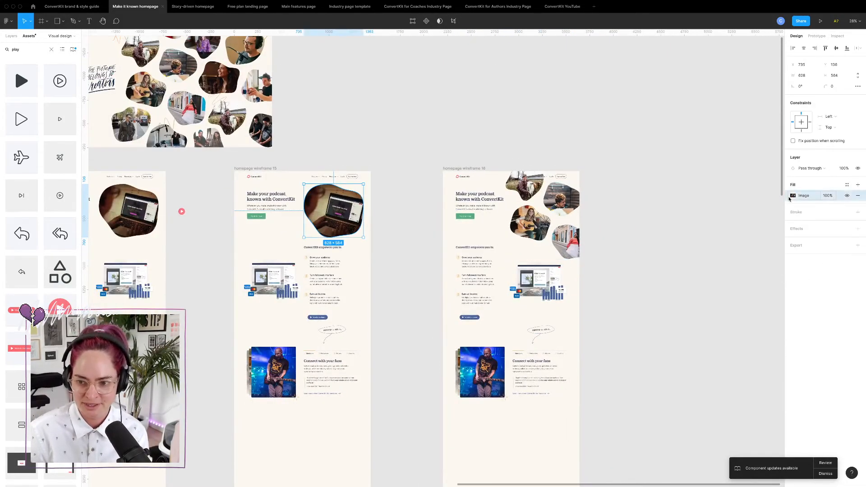
click(527, 220)
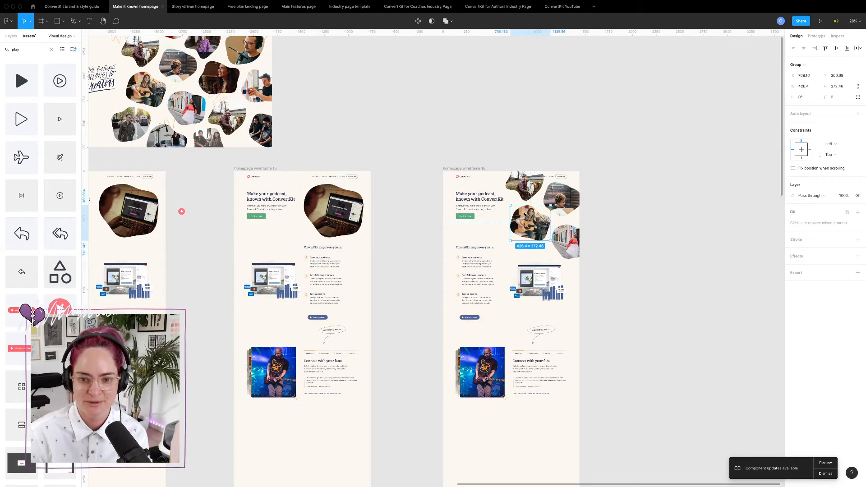
key(ctrl+v)
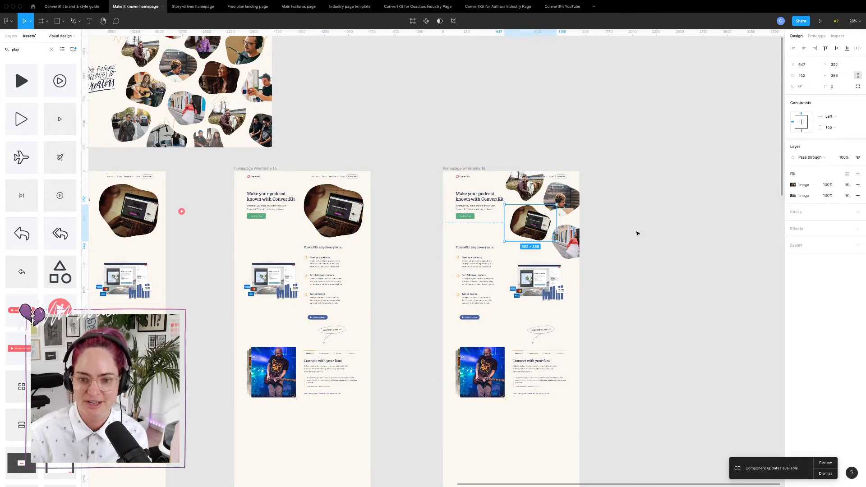
scroll(569, 217, up, 5)
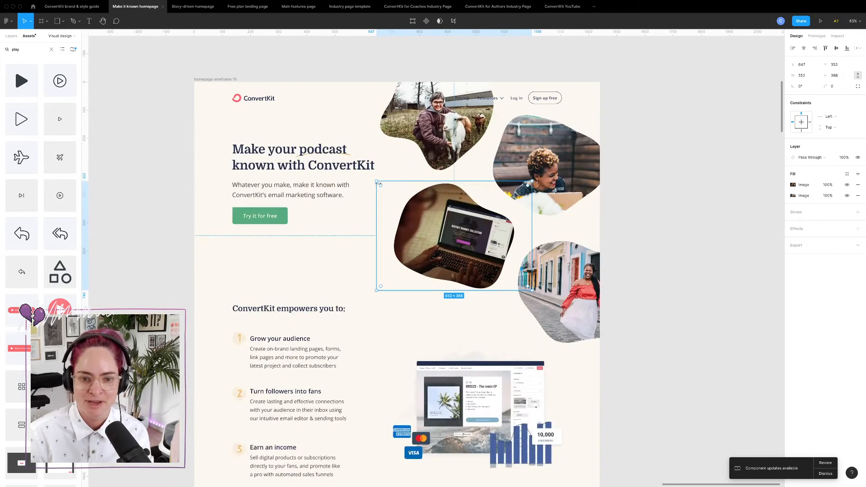
click(745, 273)
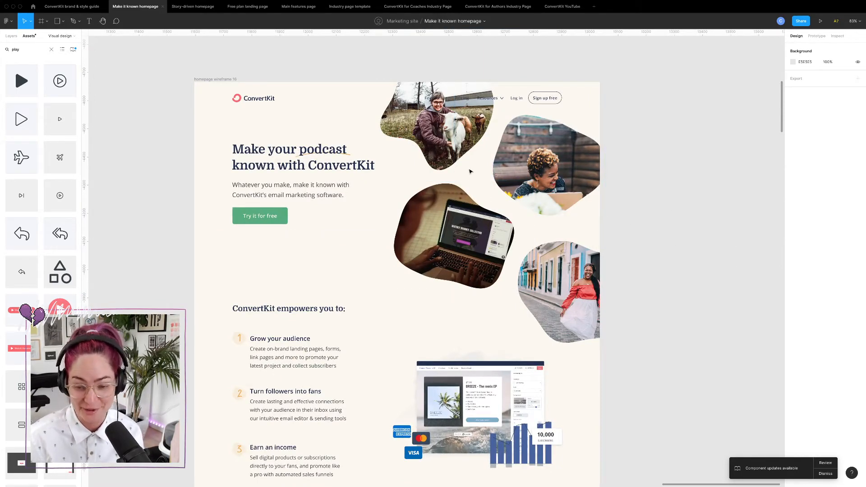
scroll(471, 172, down, 5)
scroll(473, 172, up, 8)
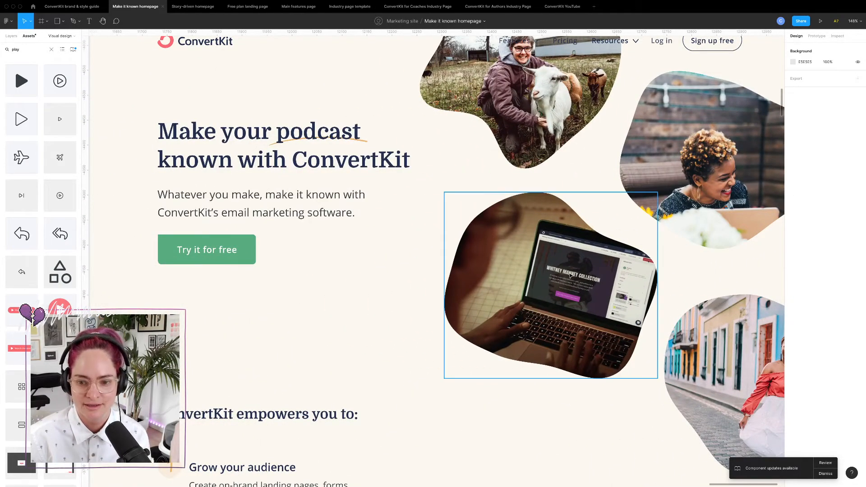
scroll(554, 264, down, 1)
scroll(554, 263, down, 5)
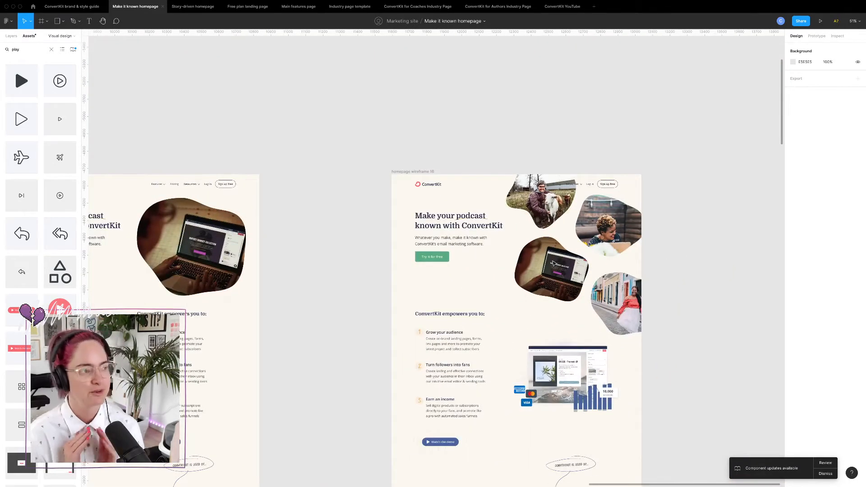
- Switch to Chrome, open drive.google.com in a new tab and change to the work Google account
key(super+Tab)
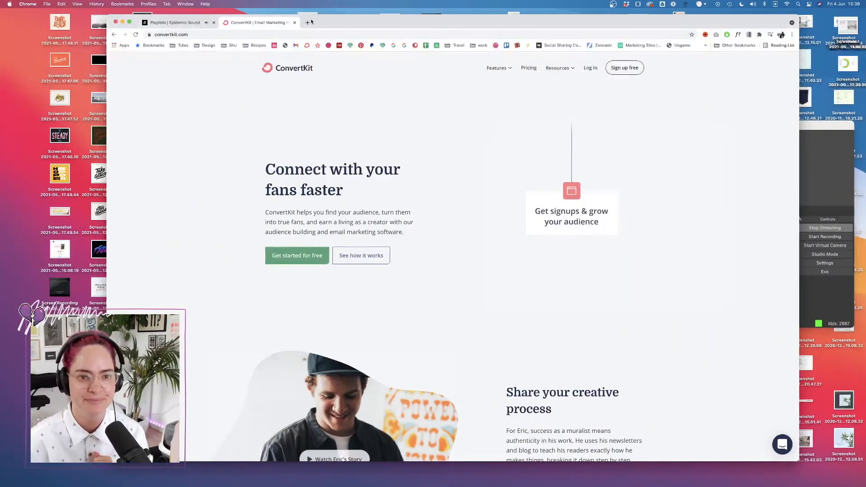
click(307, 23)
text(drive.google.com)
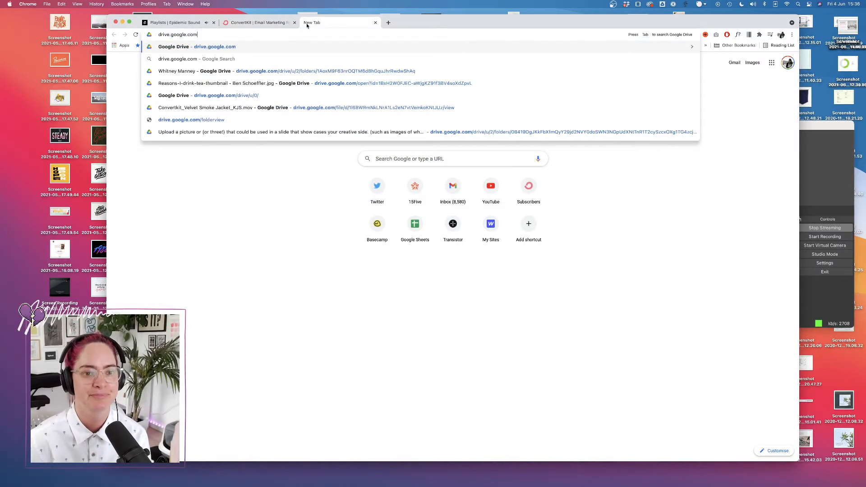
key(Return)
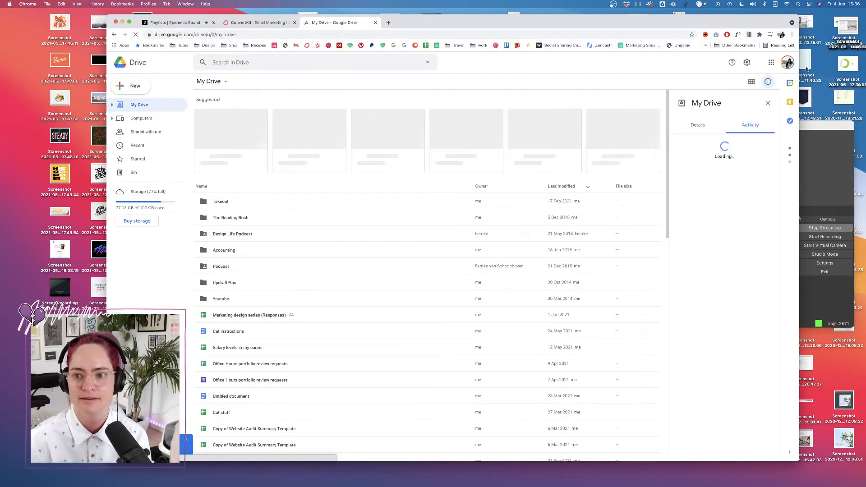
click(788, 63)
click(711, 179)
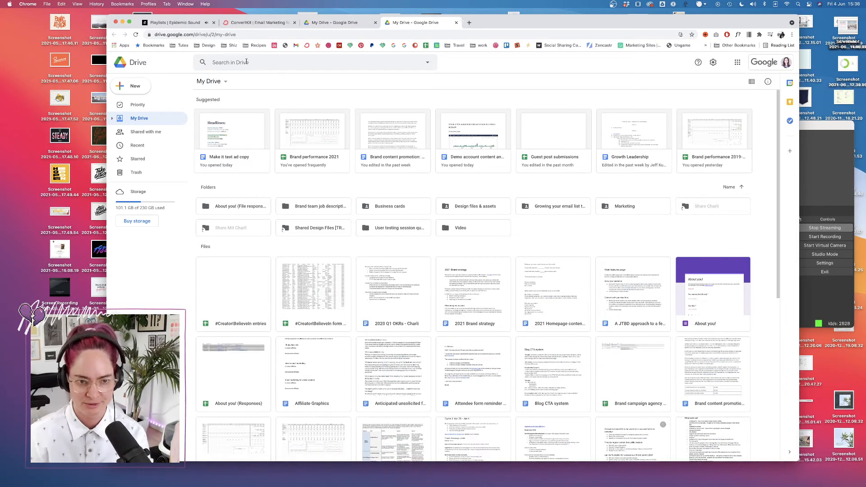
- Search Drive for the fashion creator by first name and open the creator's photo folder
click(246, 62)
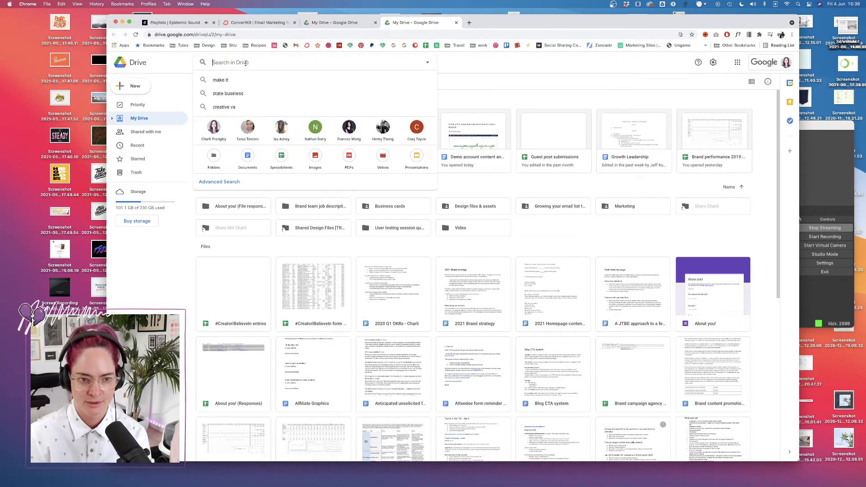
text(whitney)
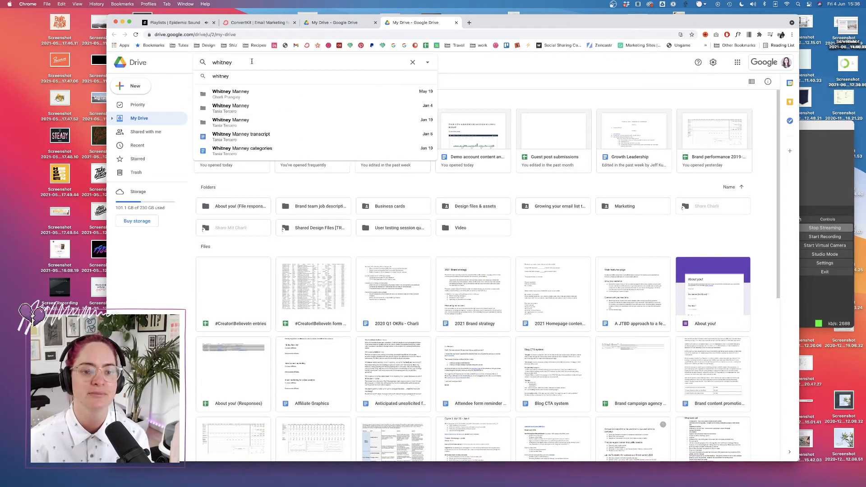
click(238, 94)
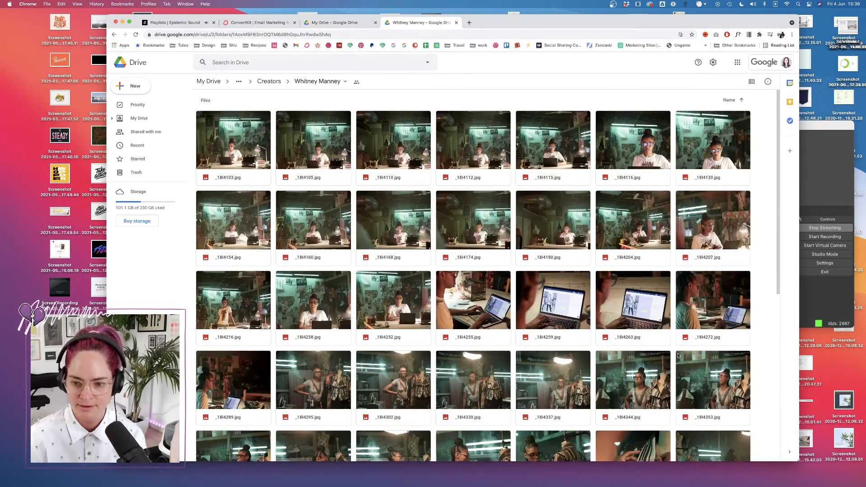
- Preview the photo _18I4289.jpg of the creator working at a laptop, download it and close the preview
scroll(679, 356, down, 5)
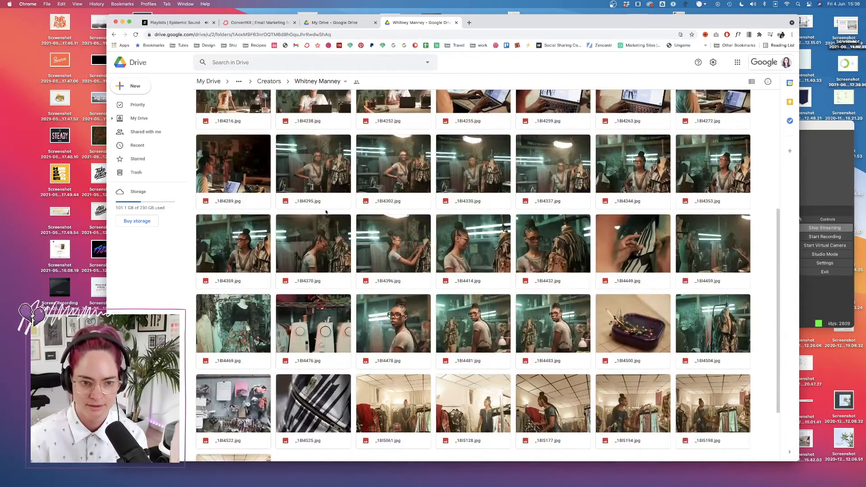
double_click(251, 159)
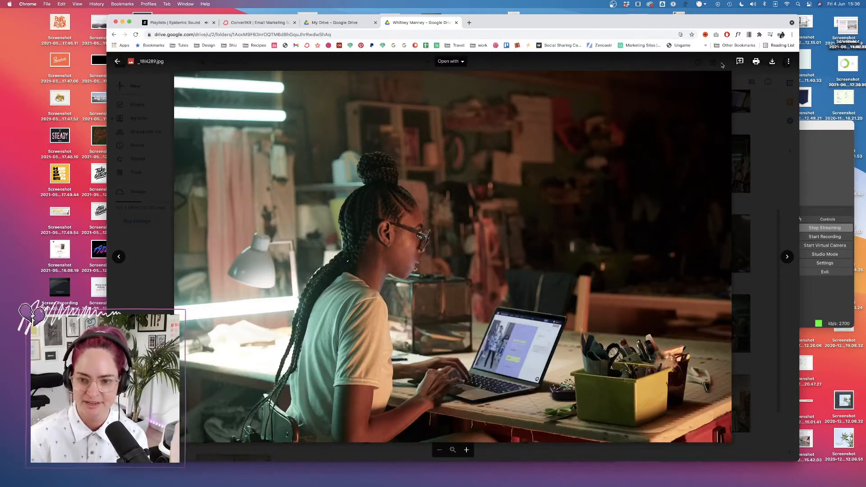
click(774, 61)
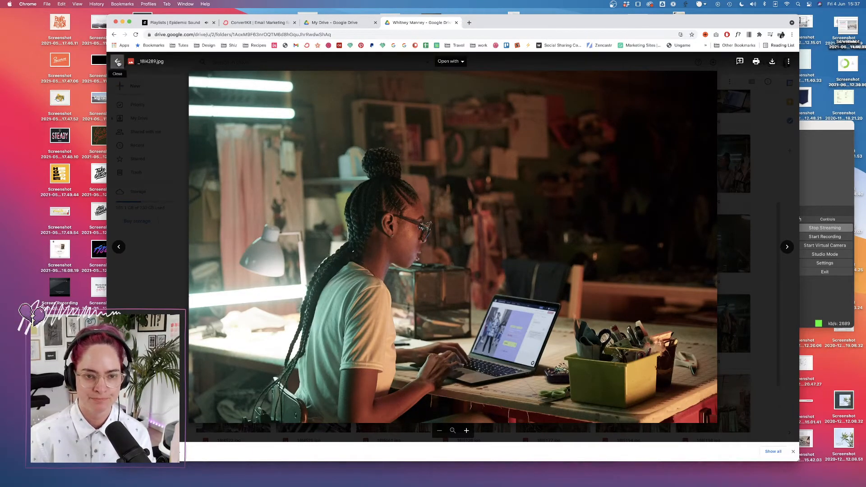
click(117, 62)
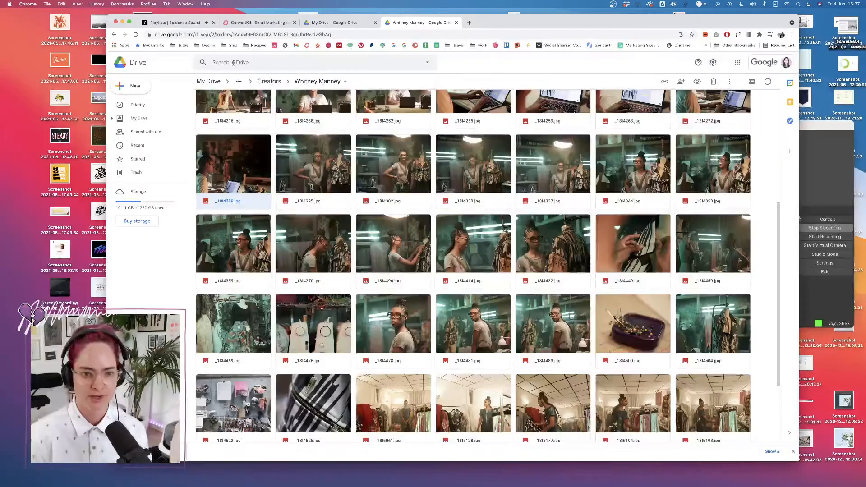
- Go up to the Creators folder and open the harpist's photo folder
click(234, 62)
click(500, 81)
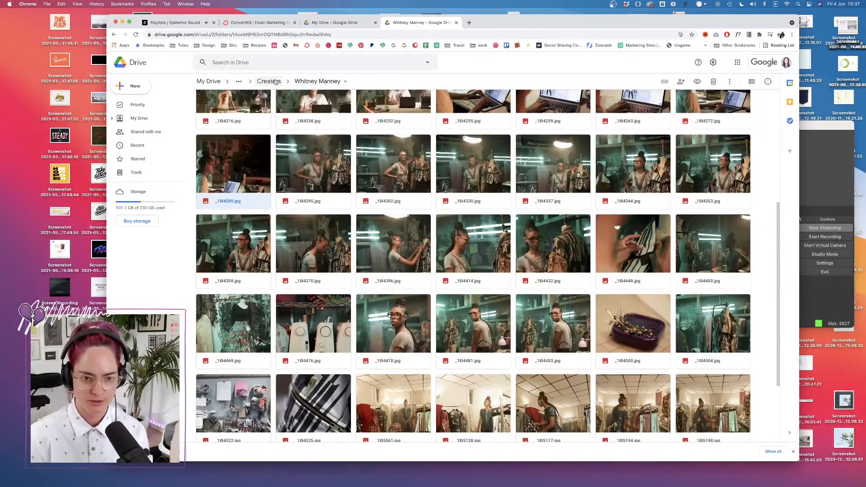
click(269, 81)
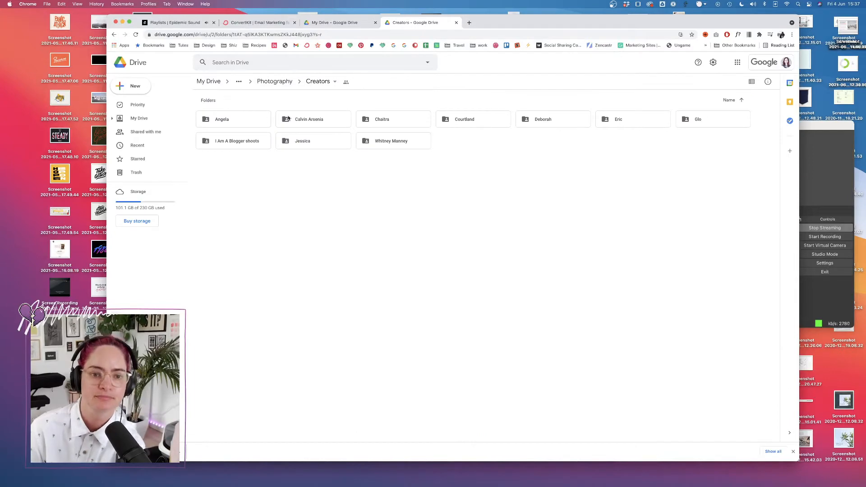
double_click(288, 119)
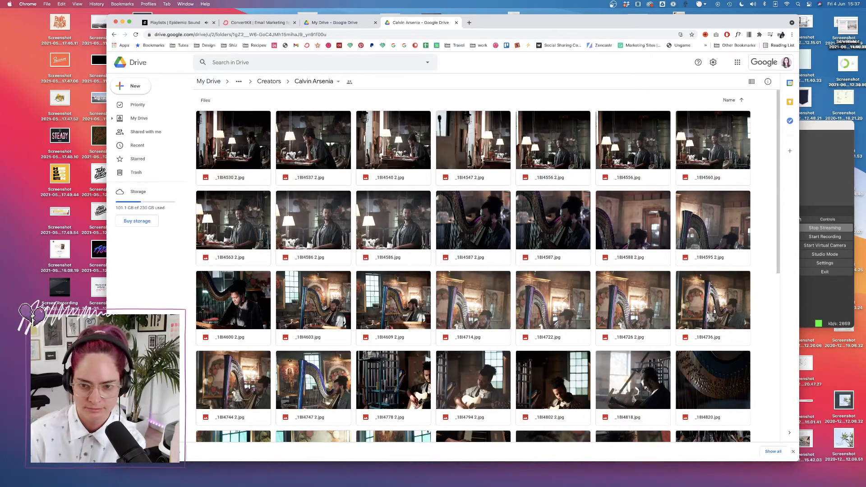
- Browse the harpist's photos, download IMG_0747.jpg of him at a laptop beside a lamp, and close its preview
scroll(389, 192, down, 6)
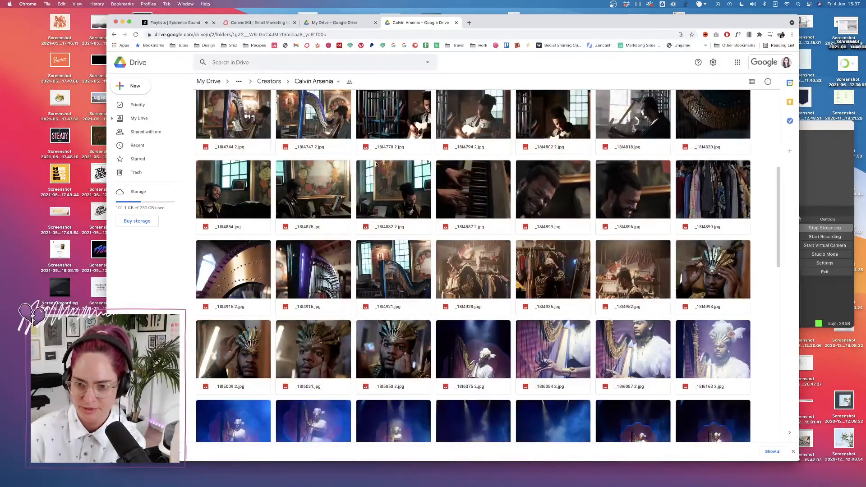
scroll(377, 165, down, 2)
scroll(377, 165, down, 10)
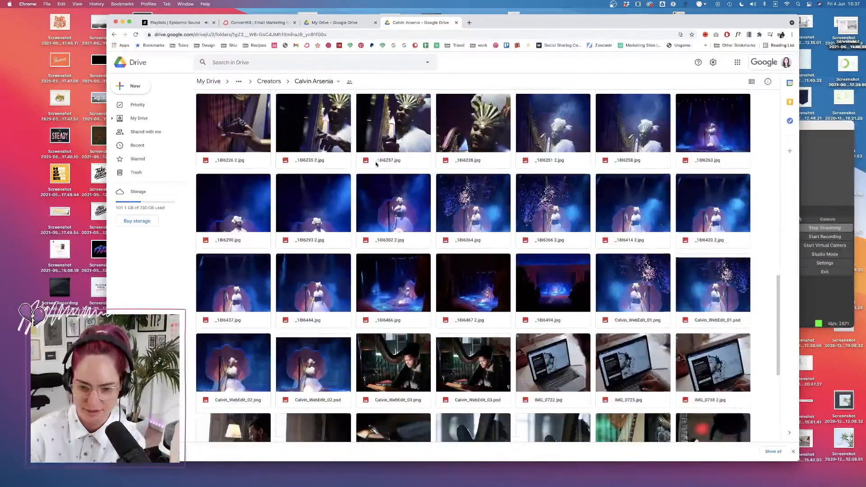
scroll(282, 173, down, 1)
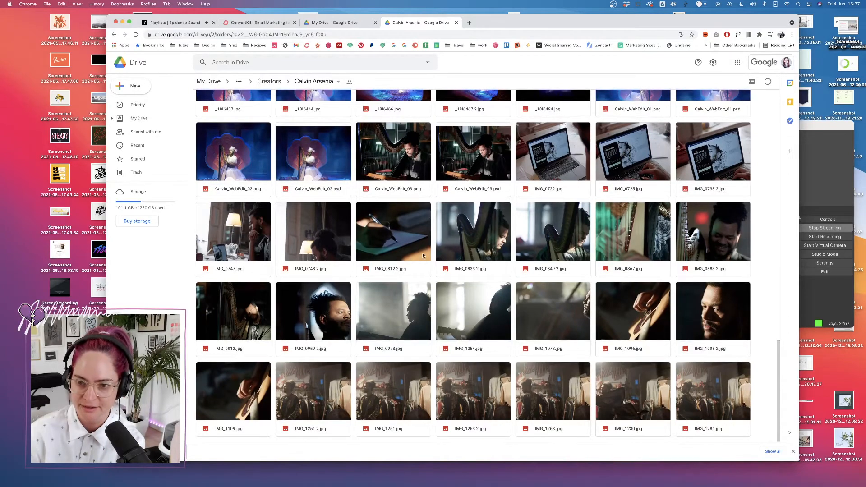
scroll(423, 255, up, 1)
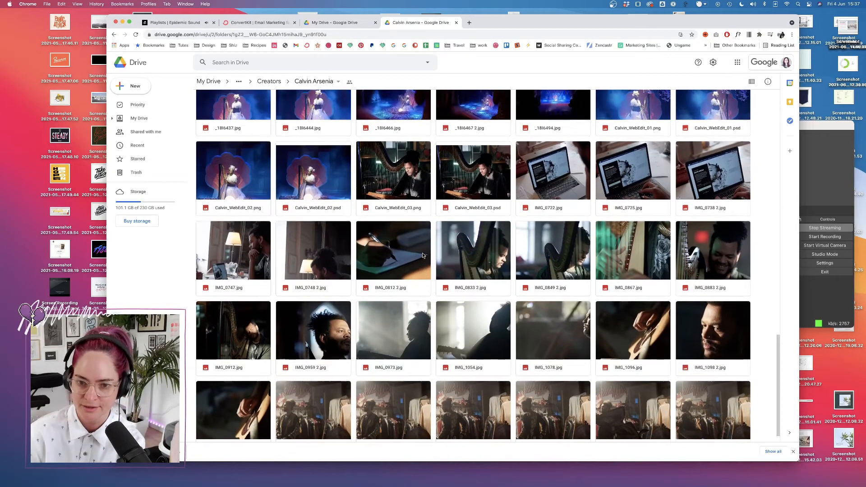
double_click(252, 256)
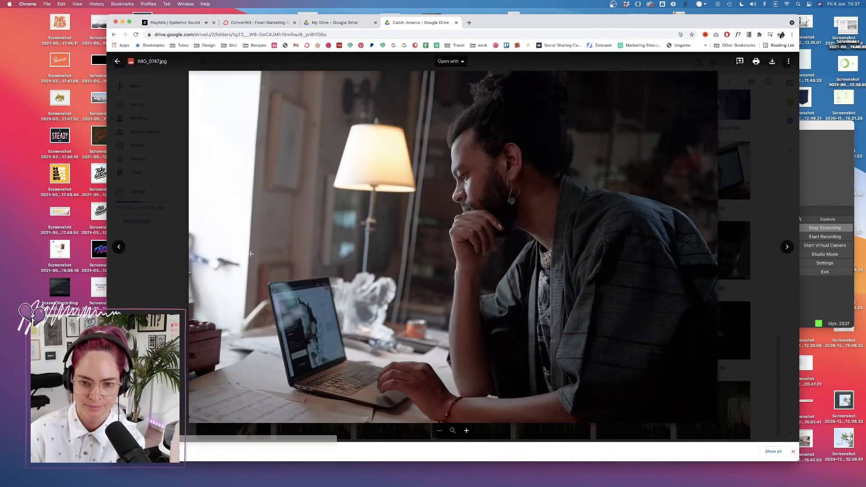
click(773, 61)
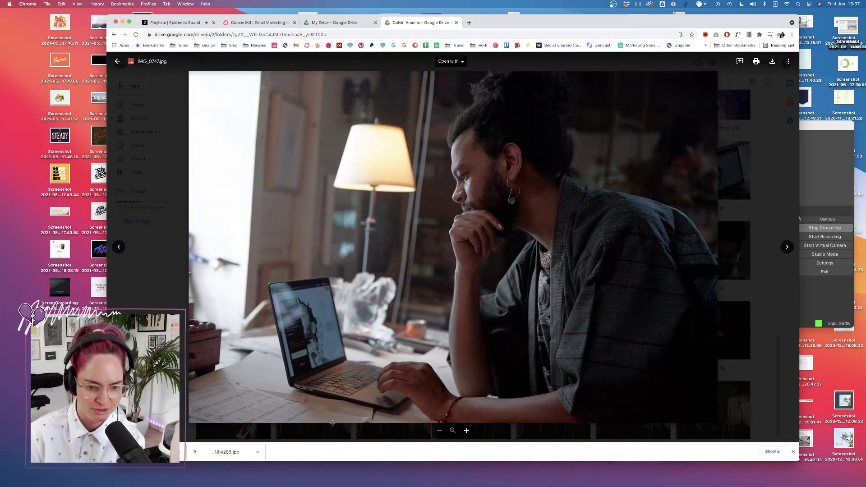
click(118, 62)
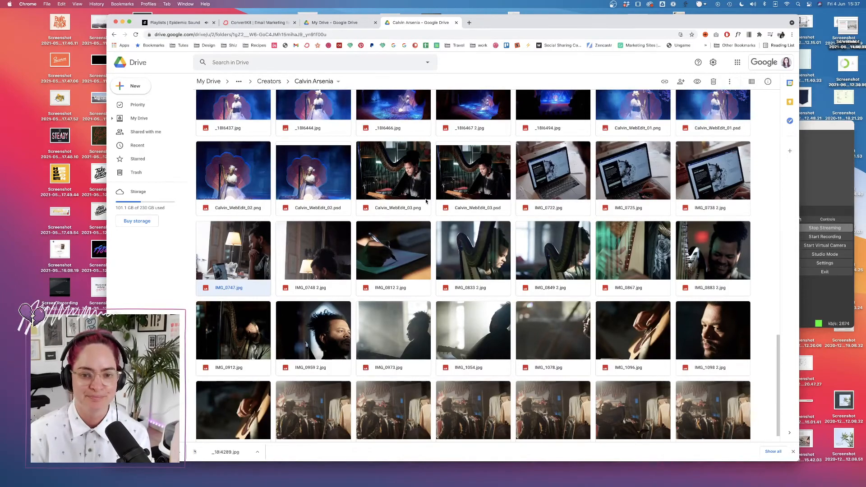
scroll(427, 201, up, 10)
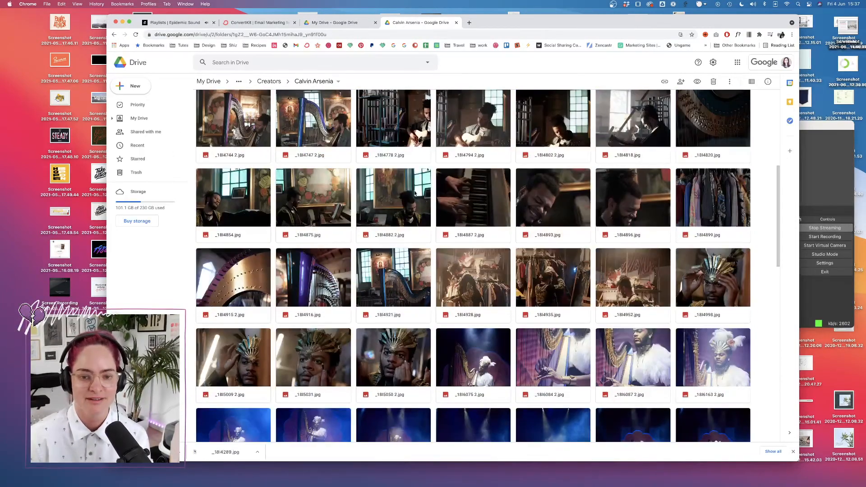
scroll(427, 201, up, 6)
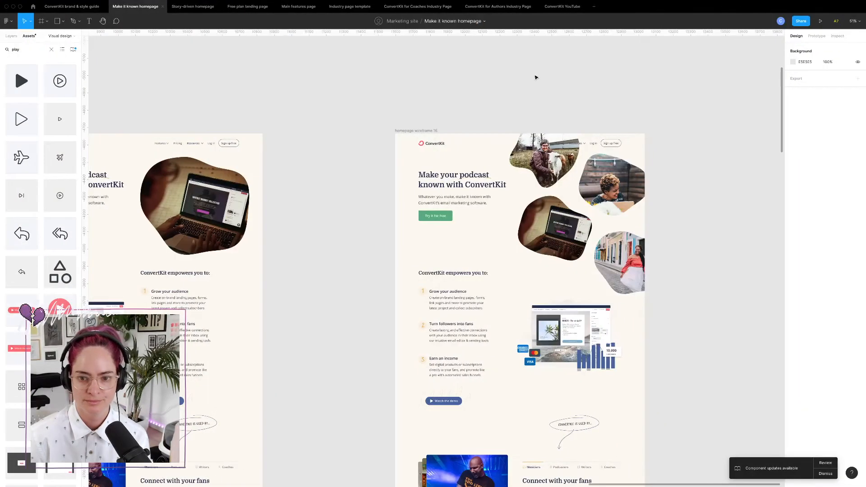
- Replace the top image fill of the dark laptop photo shape in the homepage wireframe 16 hero with _18I4289.jpg from Downloads
click(545, 159)
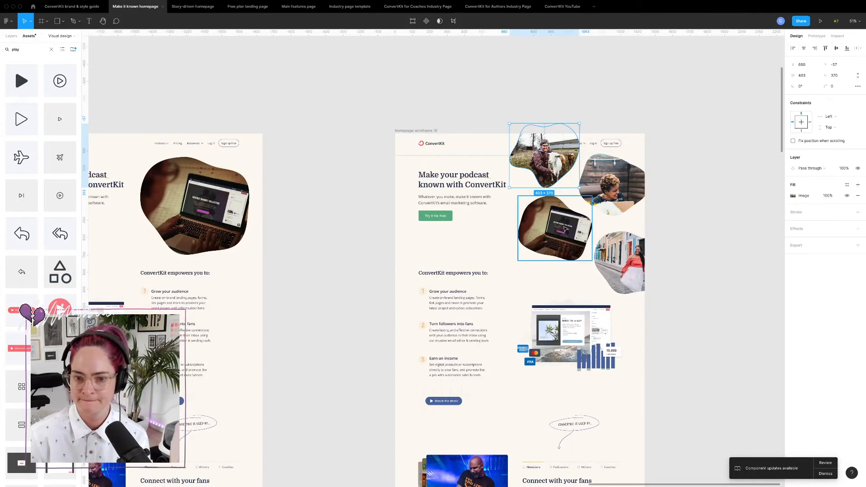
click(566, 229)
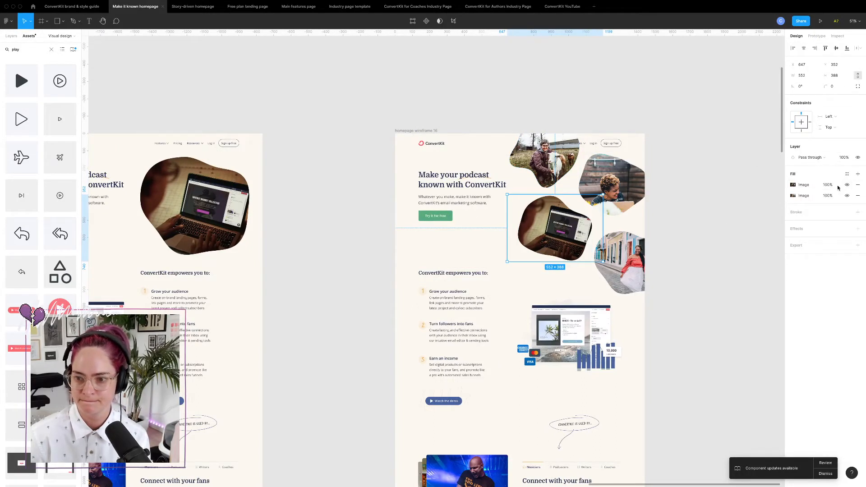
click(793, 185)
mouse_move(744, 239)
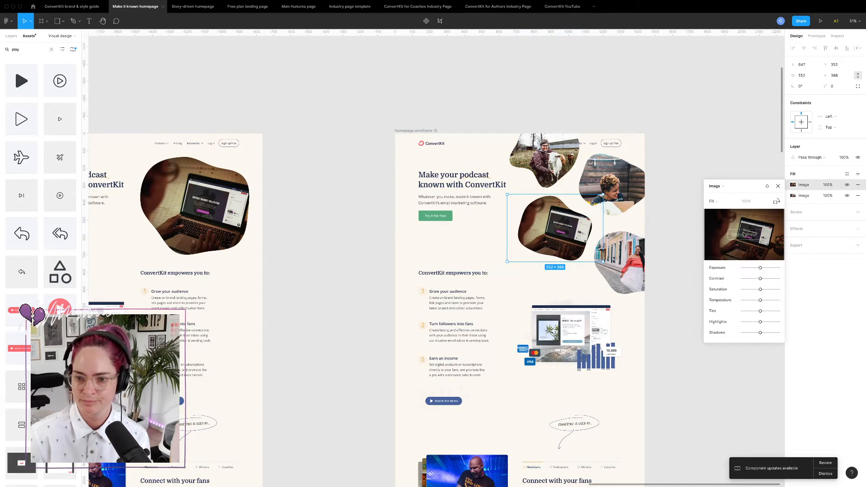
click(745, 235)
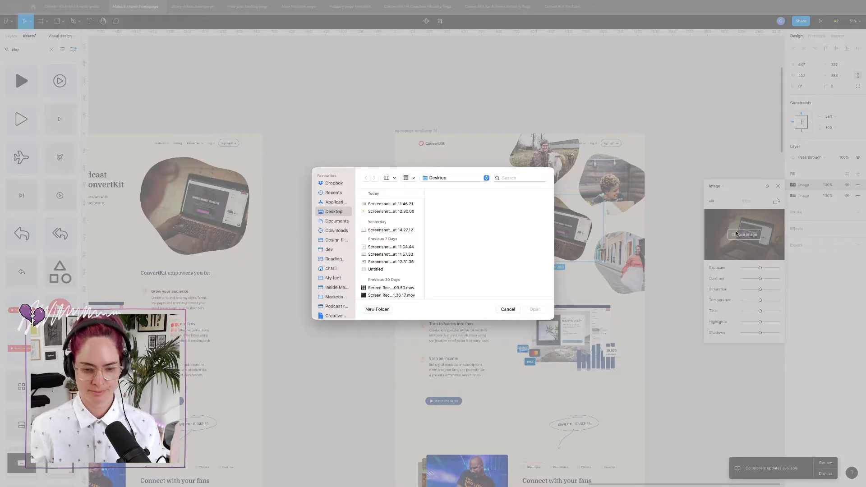
click(336, 231)
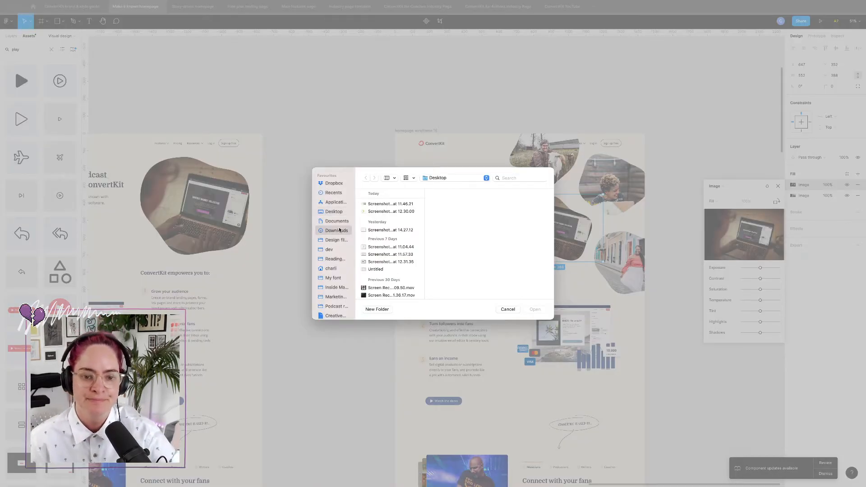
click(391, 205)
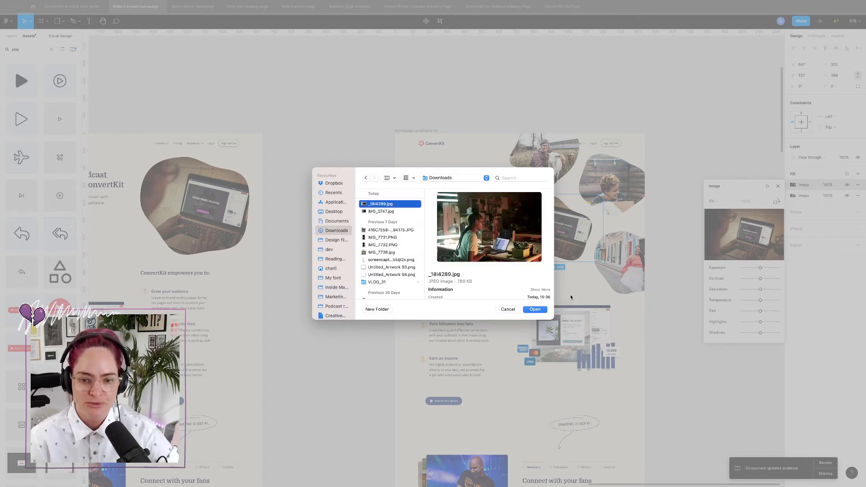
click(535, 310)
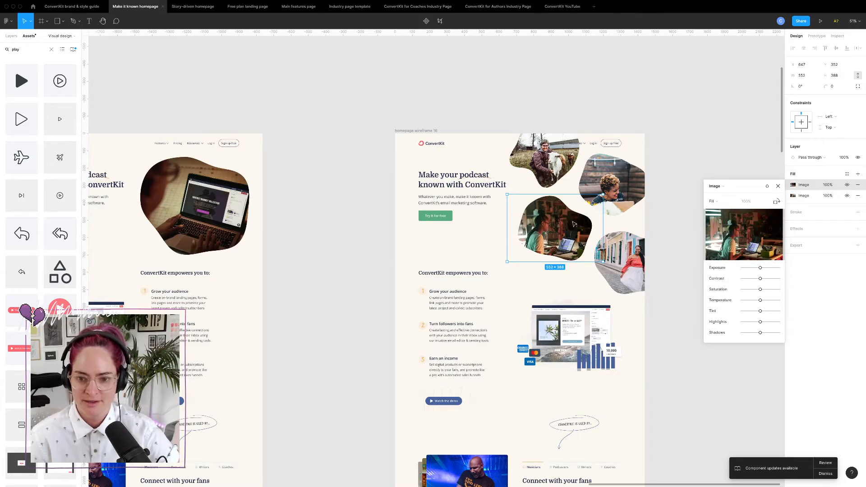
scroll(592, 192, up, 5)
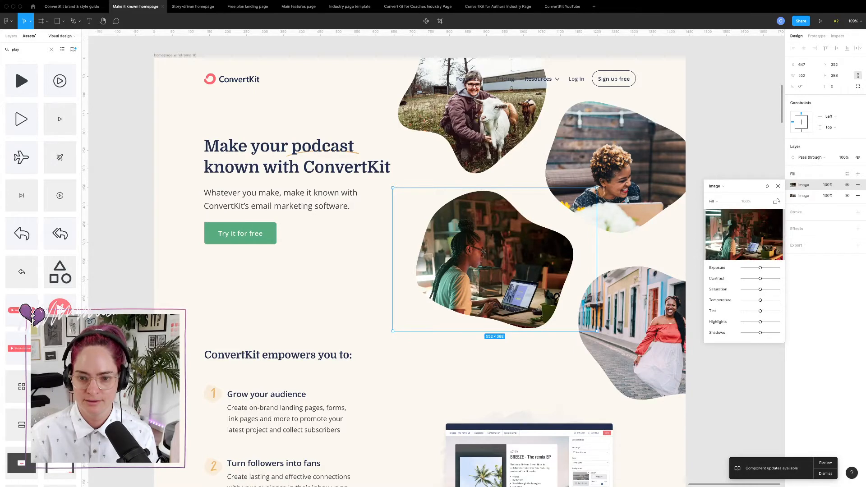
drag(597, 188, 617, 167)
click(722, 135)
click(720, 135)
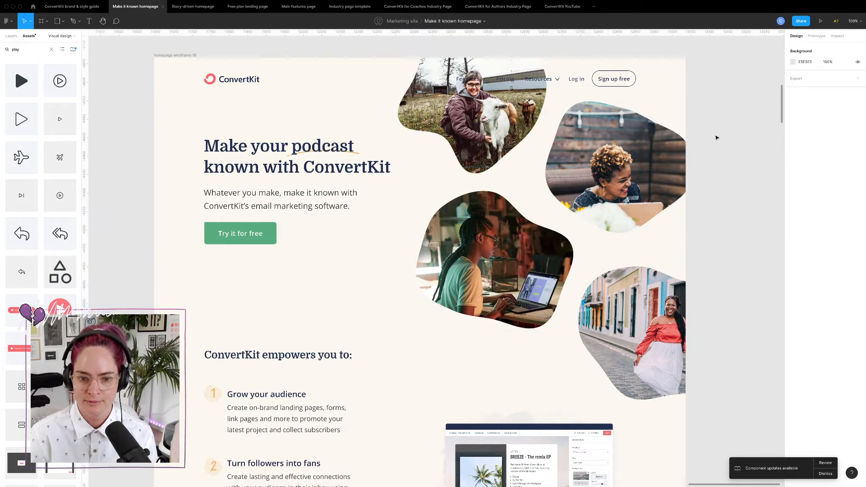
- Replace the image inside the hero's upper-right masked photo shape with IMG_0747.jpg from Downloads
click(596, 200)
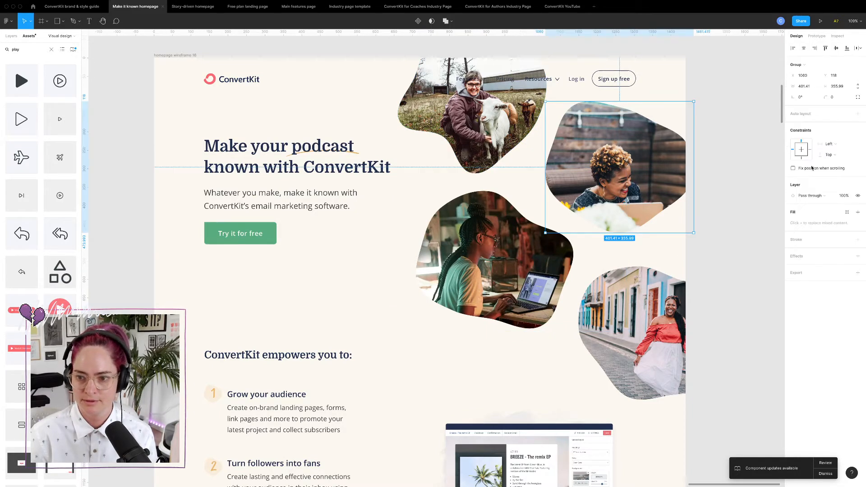
click(637, 164)
click(795, 185)
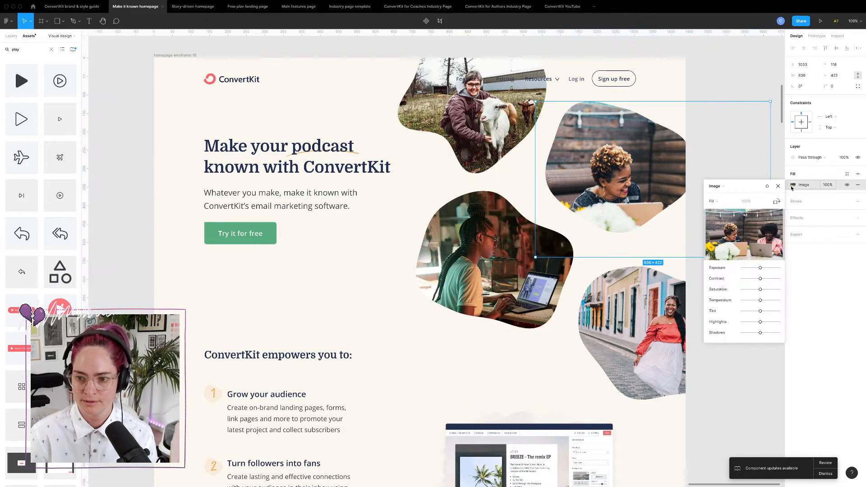
click(749, 235)
click(376, 210)
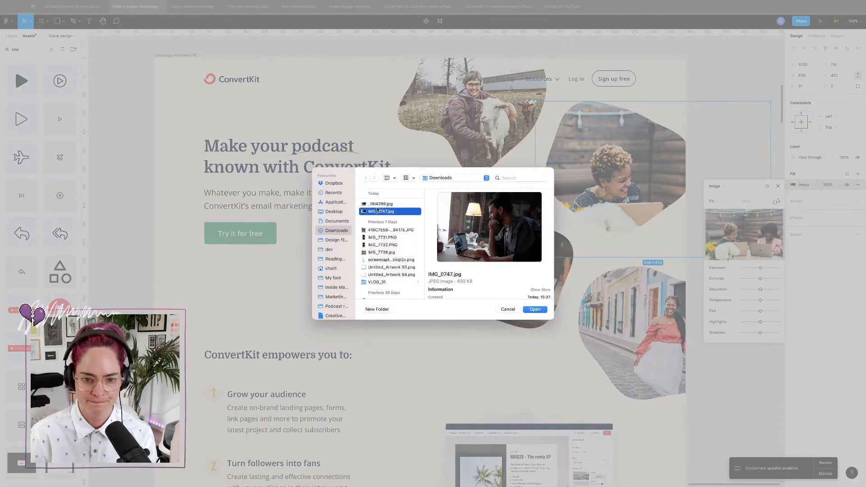
click(535, 309)
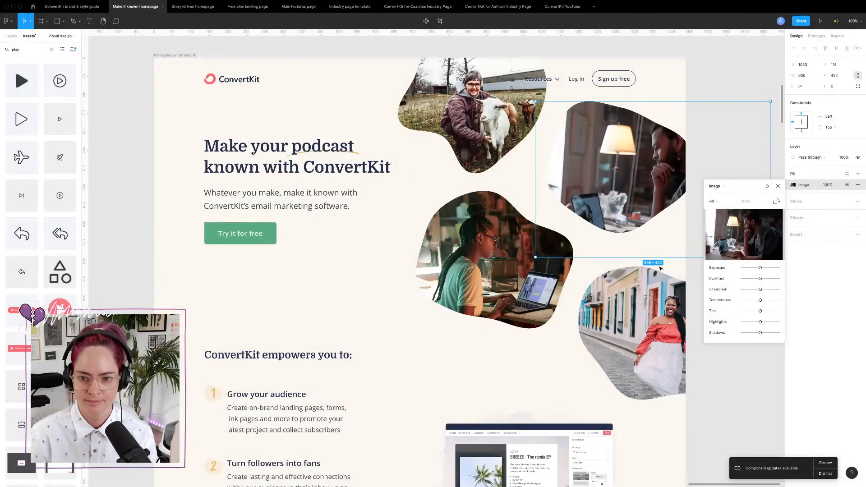
- Scale the masked photo of the man at the laptop to about 538 × 357 and shift it left to about X 980
scroll(646, 124, right, 5)
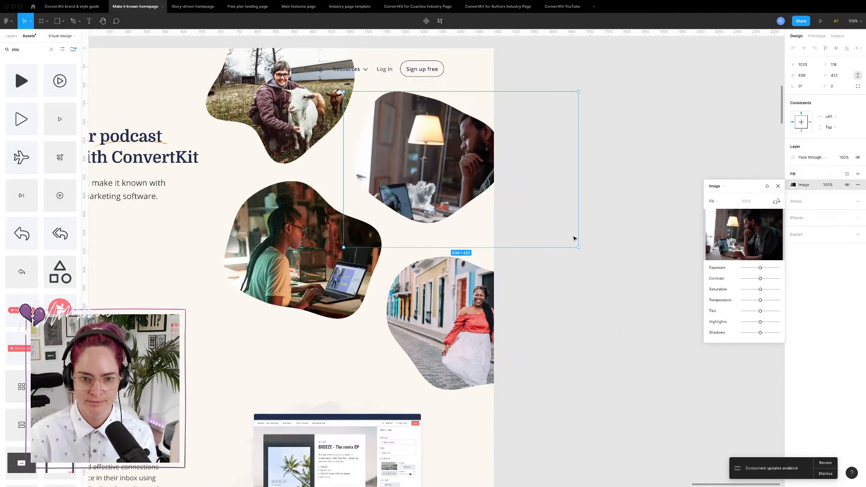
drag(577, 249, 537, 225)
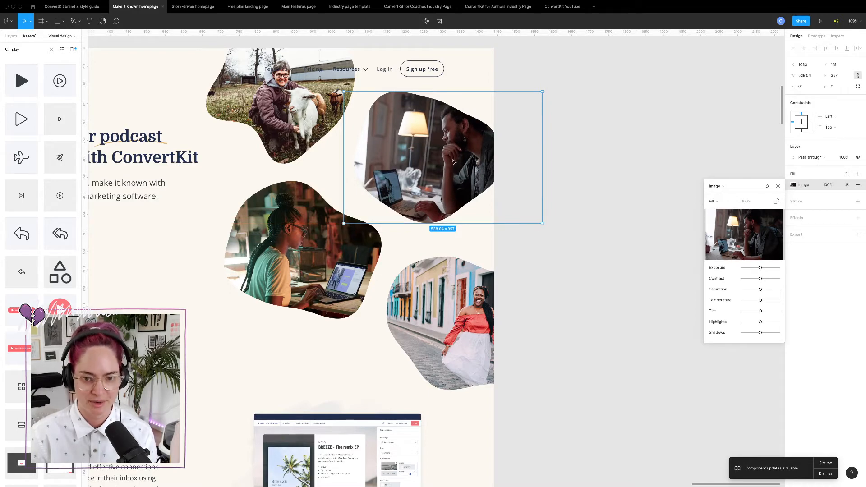
drag(454, 161, 445, 162)
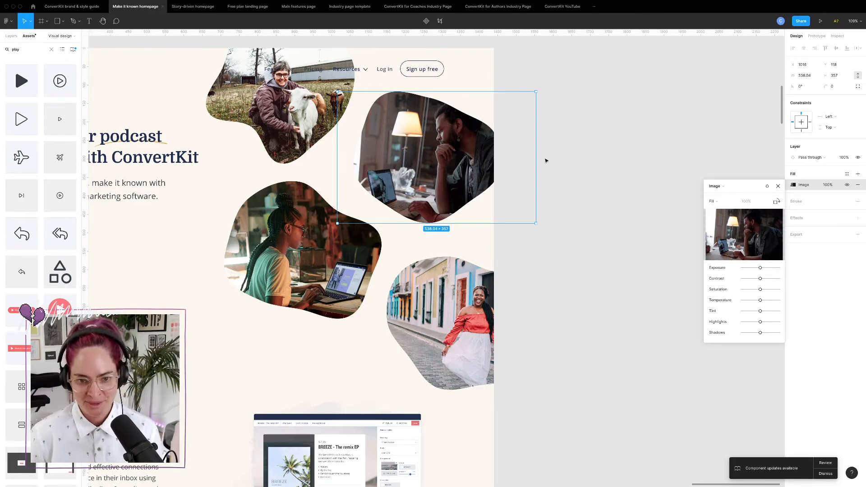
drag(458, 161, 448, 162)
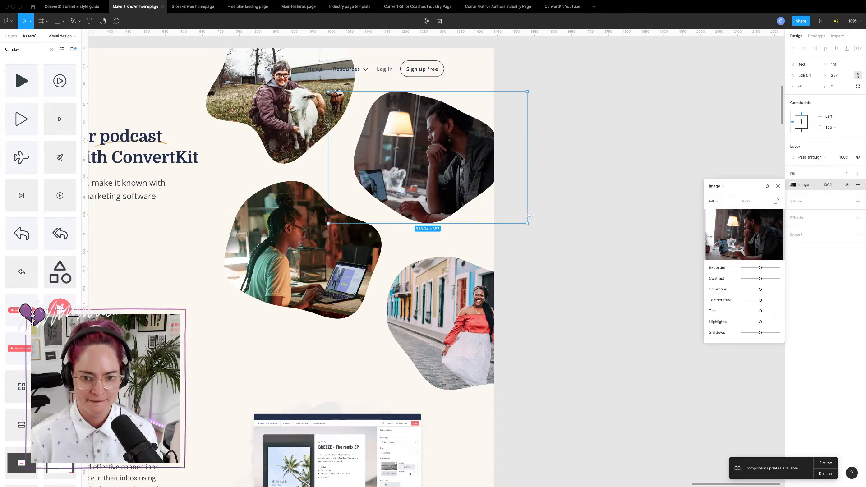
click(580, 257)
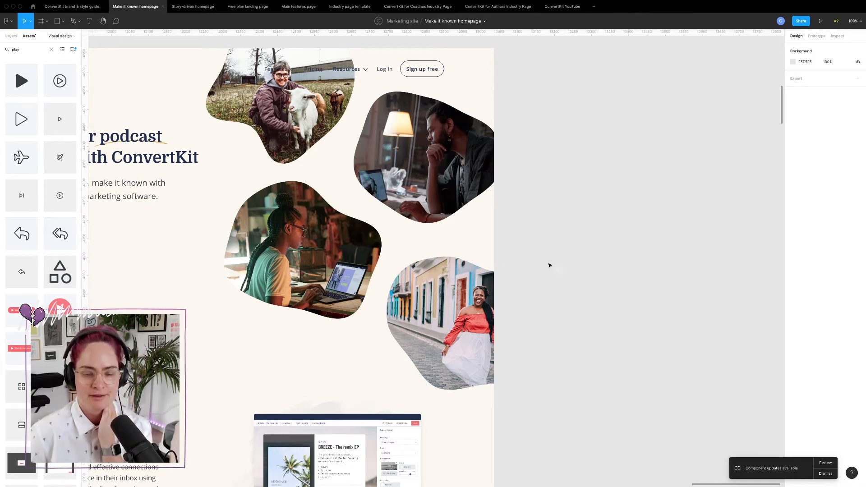
- Draw a rectangle about 438 × 105 over the top part of the goat photo, covering the first navigation links
scroll(551, 257, left, 10)
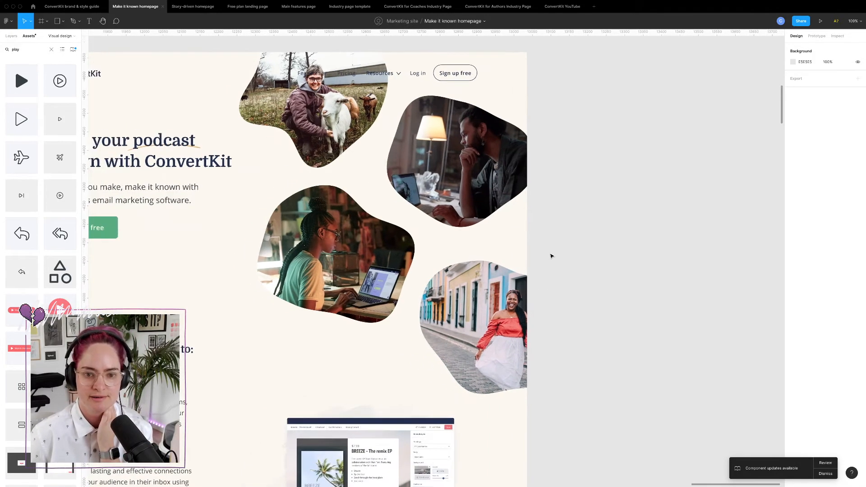
scroll(551, 257, right, 4)
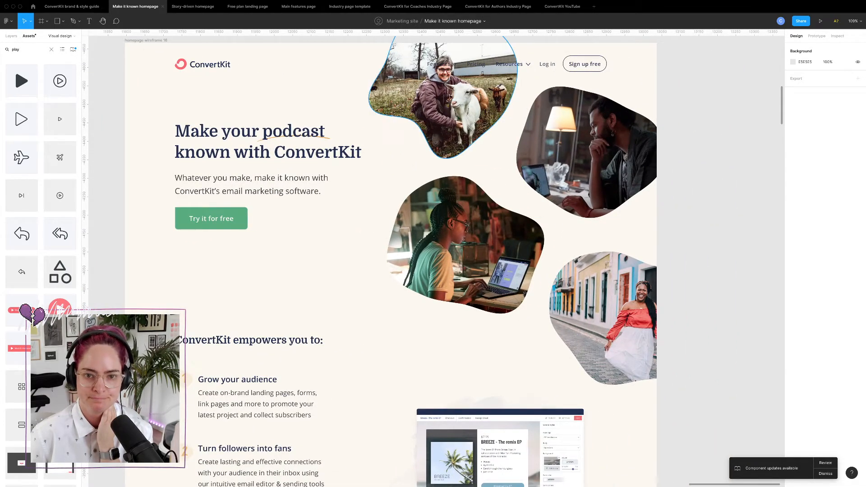
click(451, 98)
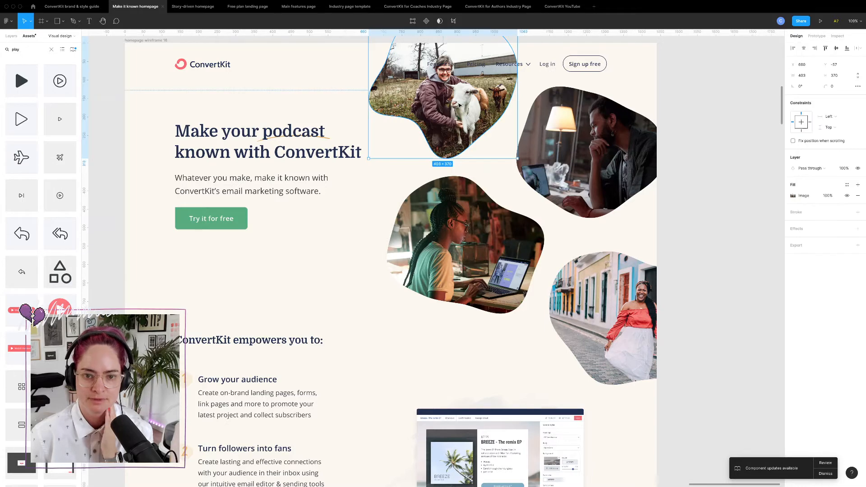
click(63, 21)
click(61, 39)
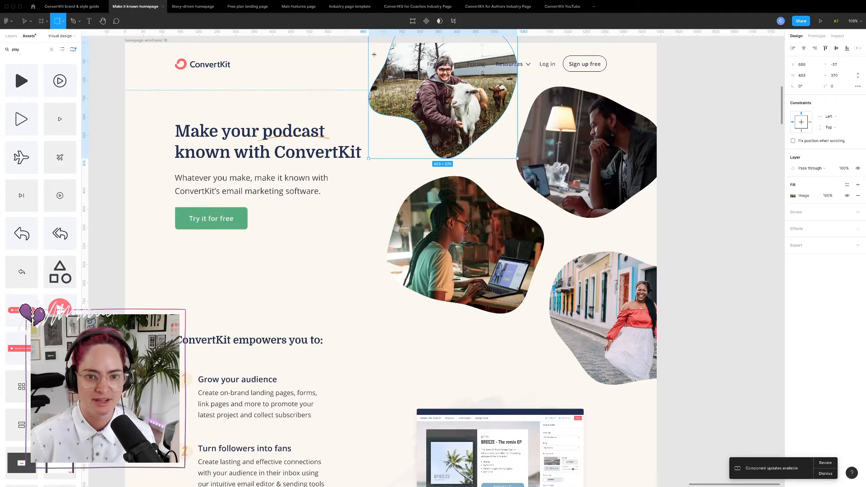
drag(361, 43, 524, 83)
click(795, 196)
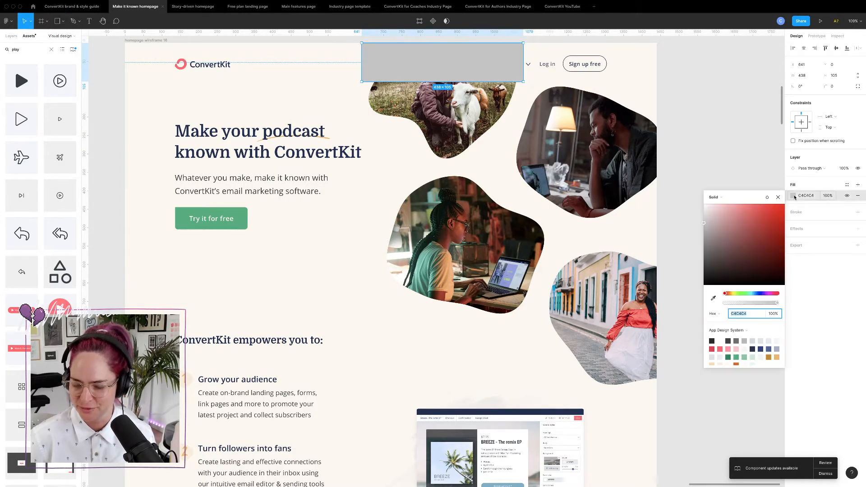
click(820, 290)
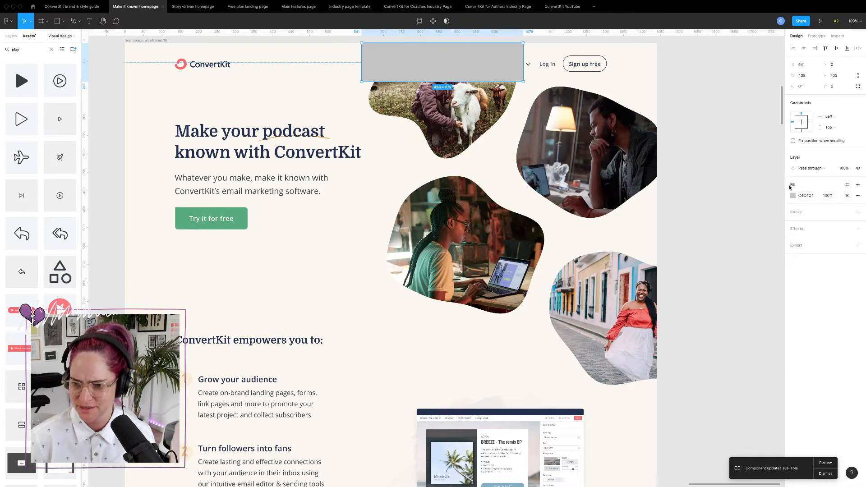
- Give the navigation rectangle a white FFFFFF fill and a background blur effect
click(857, 229)
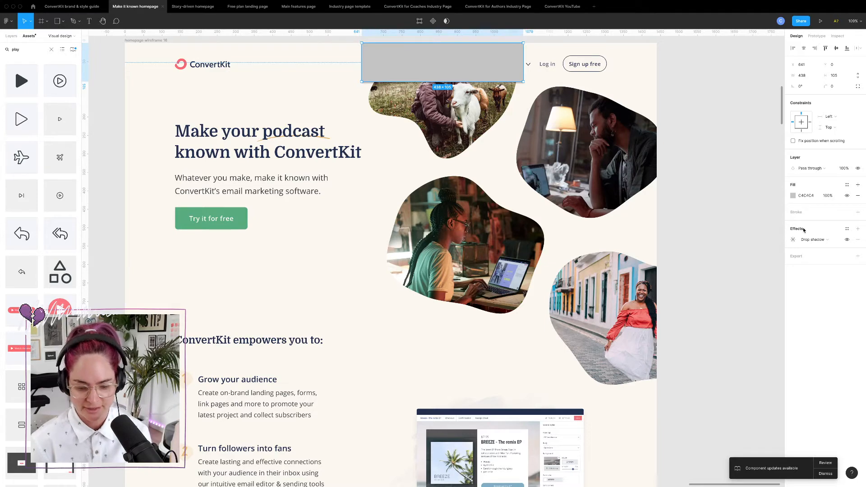
click(794, 197)
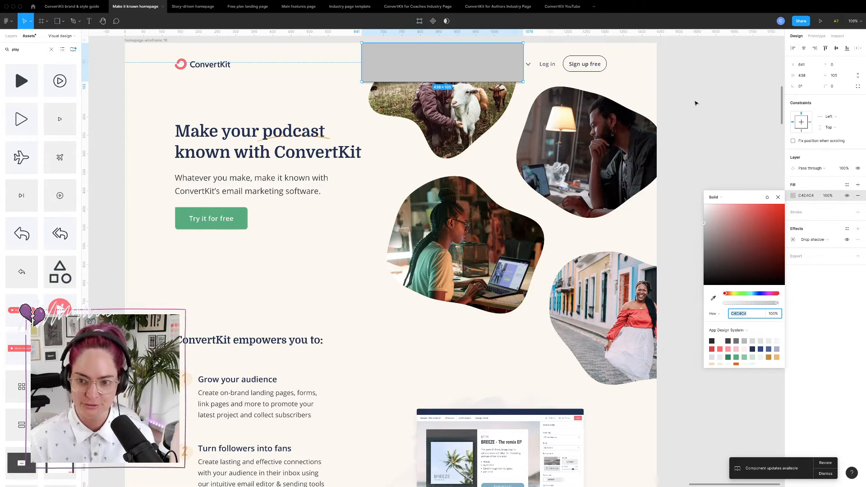
click(793, 197)
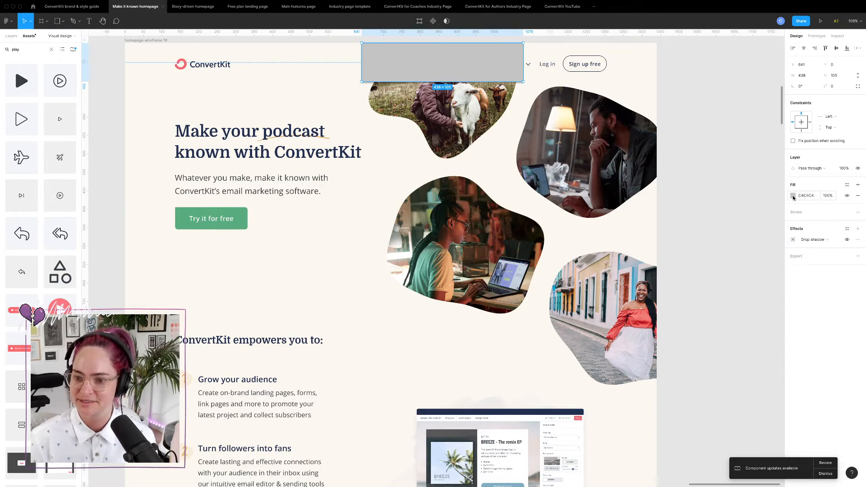
click(794, 197)
click(720, 341)
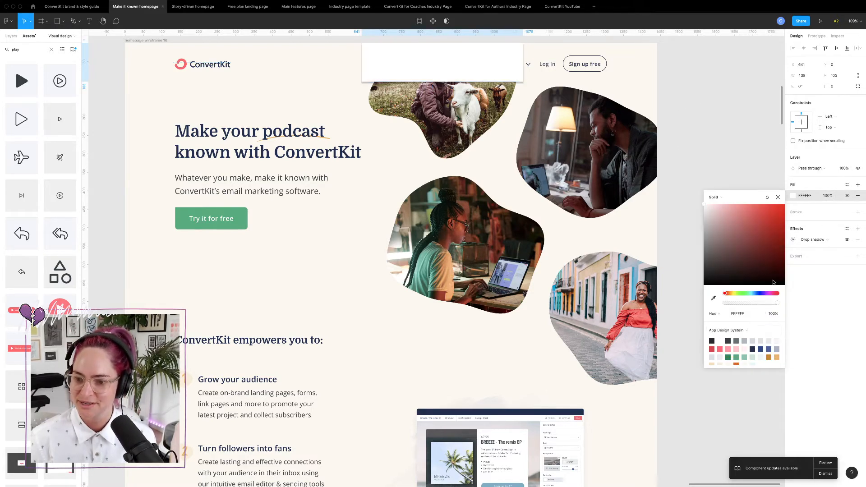
click(811, 241)
click(825, 256)
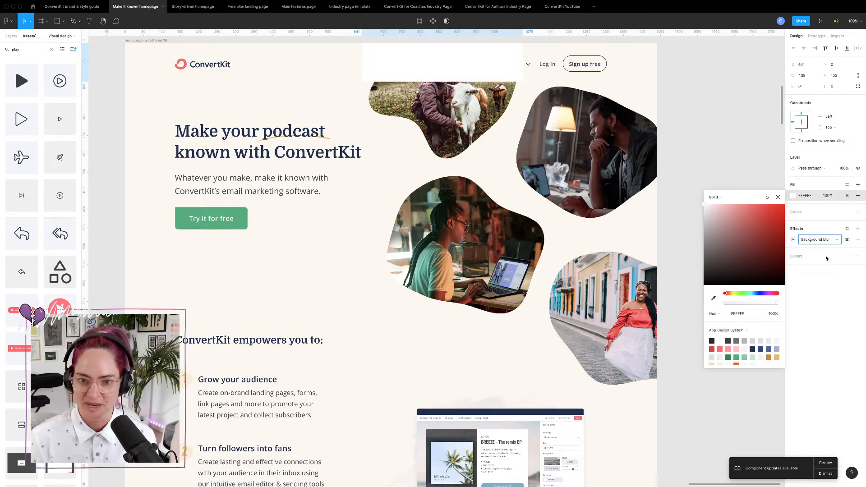
- Lower the rectangle's white fill opacity to 60%
click(828, 196)
text(70)
key(Return)
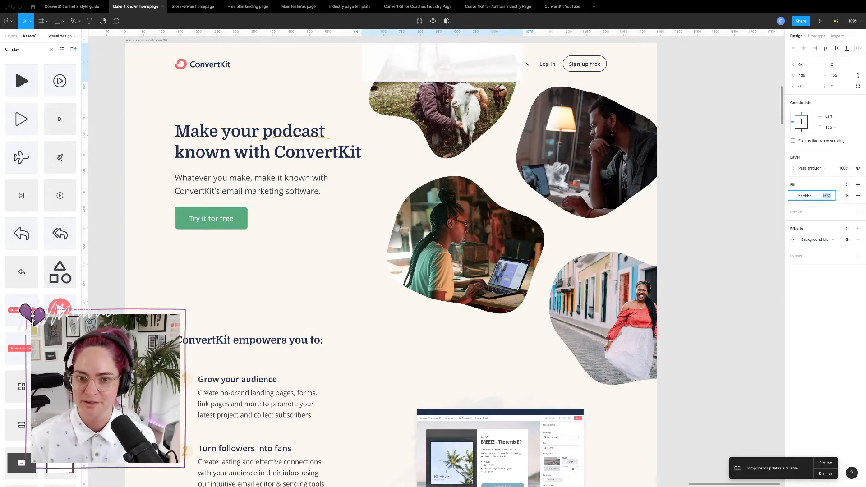
key(shift+Down)
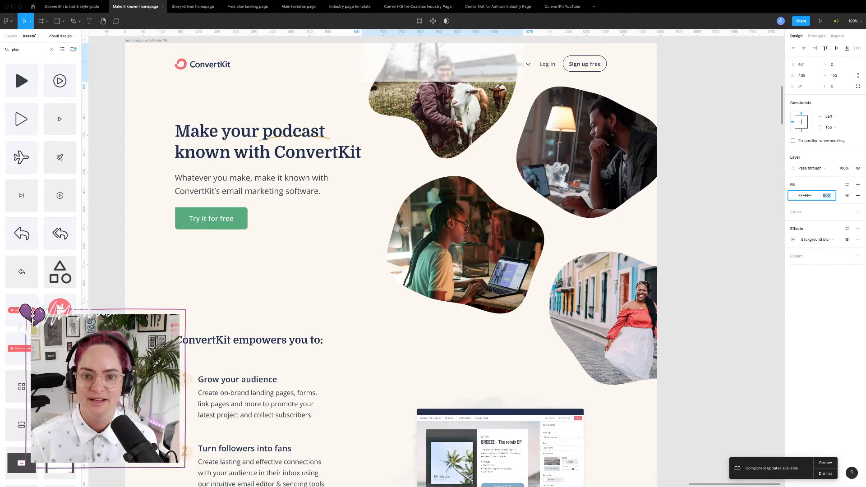
key(Escape)
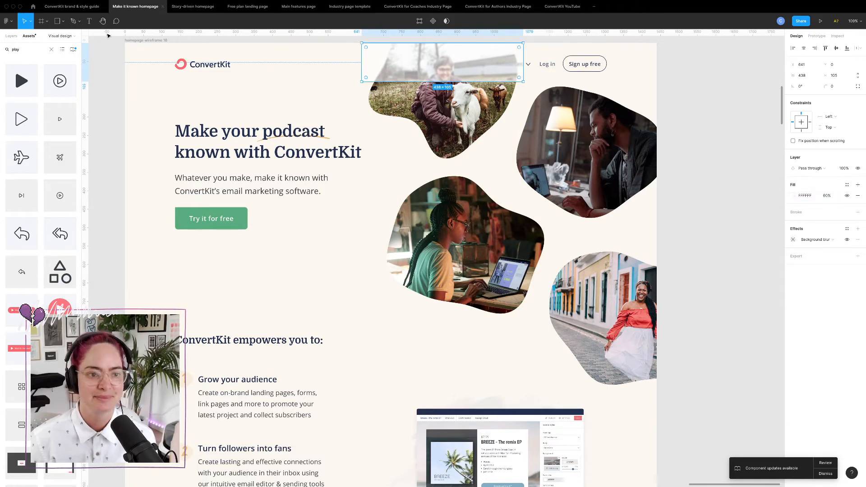
- Reorder the blurred rectangle's layer so it sits beneath the desktop navigation but above the hero photo shapes
click(12, 36)
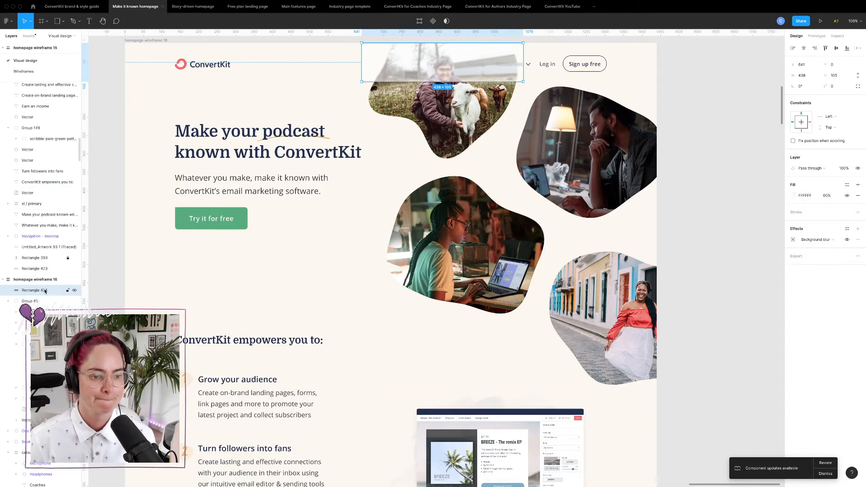
drag(45, 292, 19, 420)
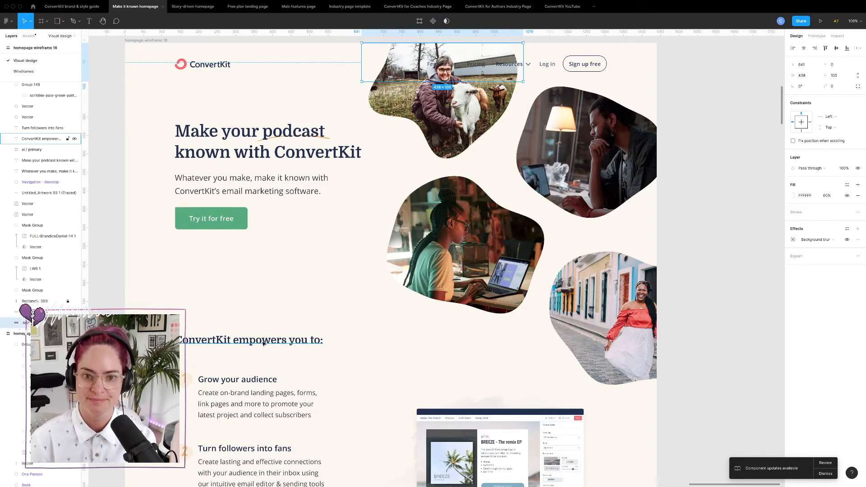
key(super+bracketright)
key(super+bracketright)
key(super+bracketright)
key(super+bracketright)
key(super+bracketright)
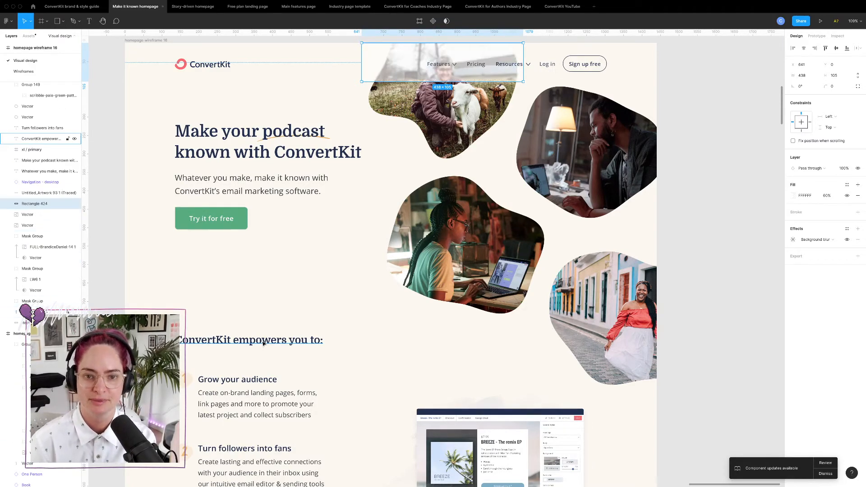
click(747, 158)
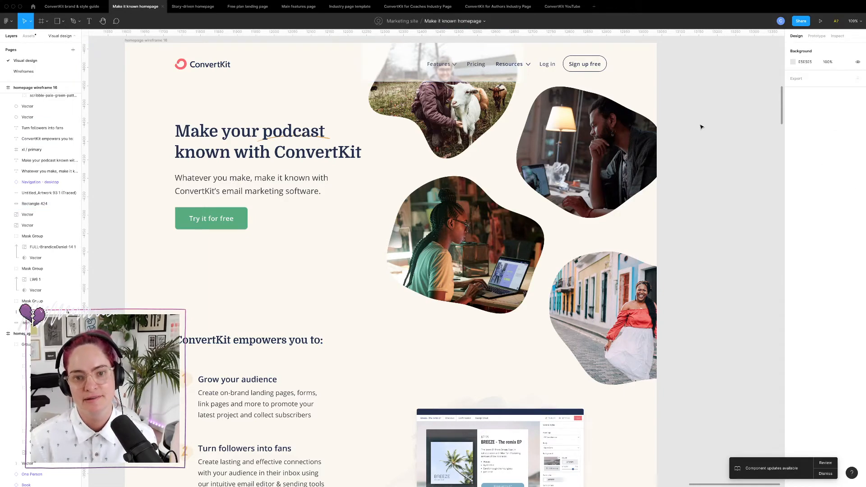
click(448, 104)
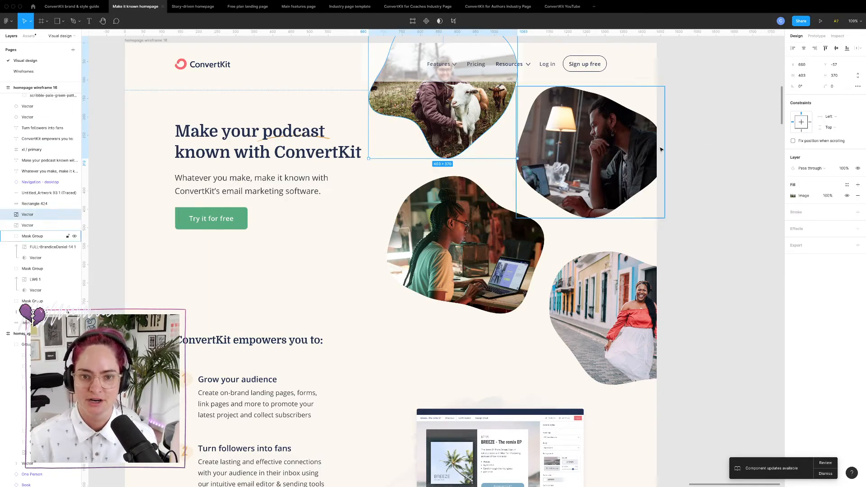
click(743, 168)
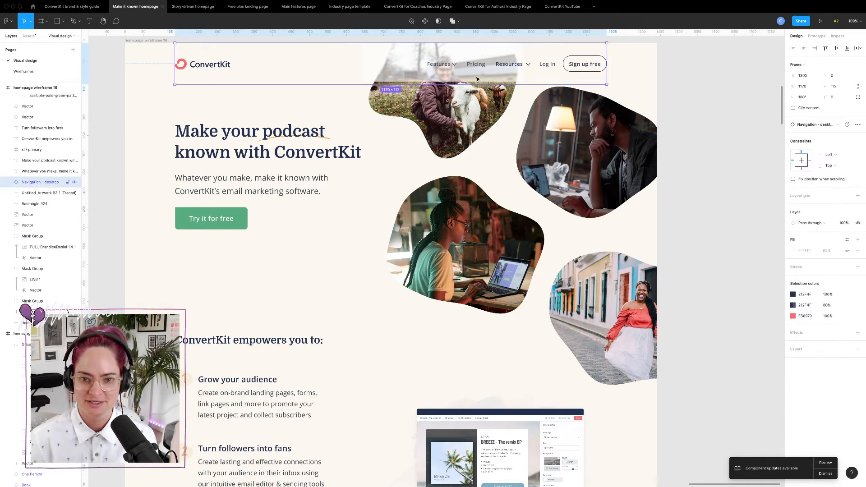
click(34, 193)
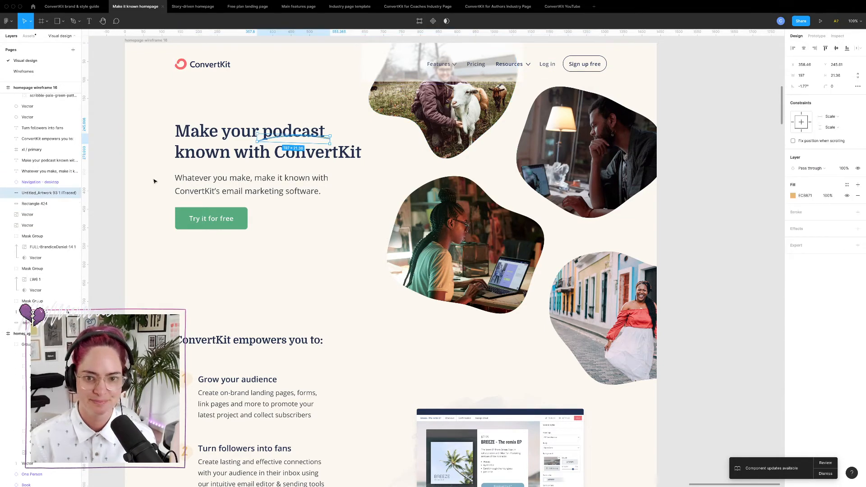
click(752, 320)
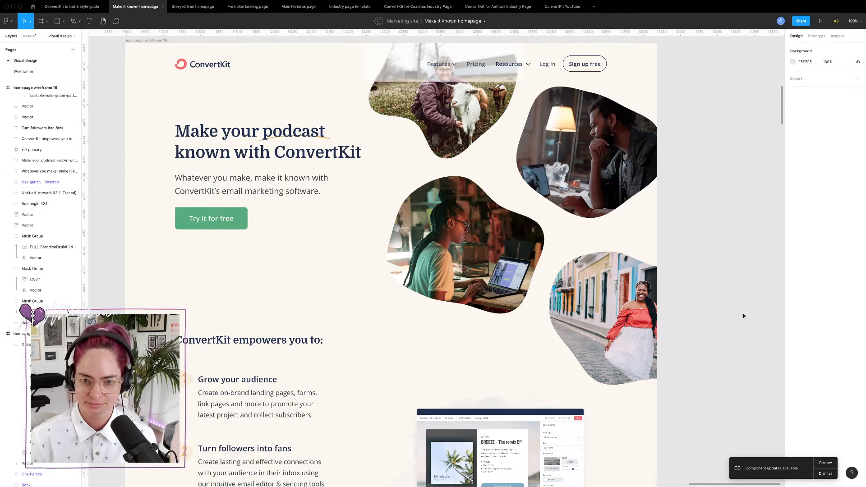
- Move the product screenshot illustration lower, beside the "ConvertKit empowers you to:" list
scroll(592, 350, down, 3)
scroll(592, 350, left, 2)
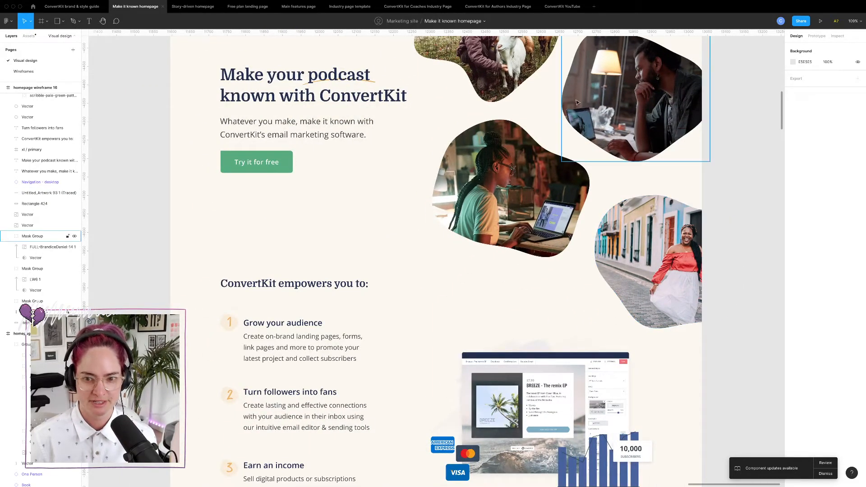
scroll(413, 143, down, 1)
scroll(412, 143, down, 10)
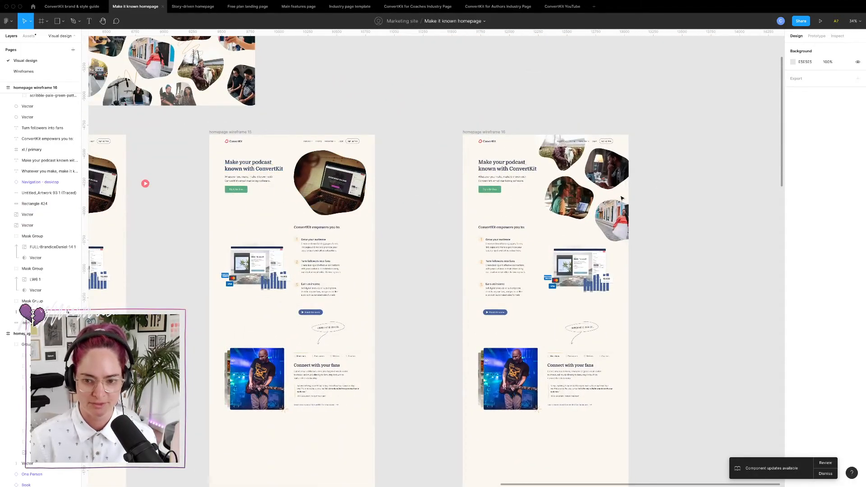
scroll(463, 209, up, 8)
scroll(511, 304, down, 5)
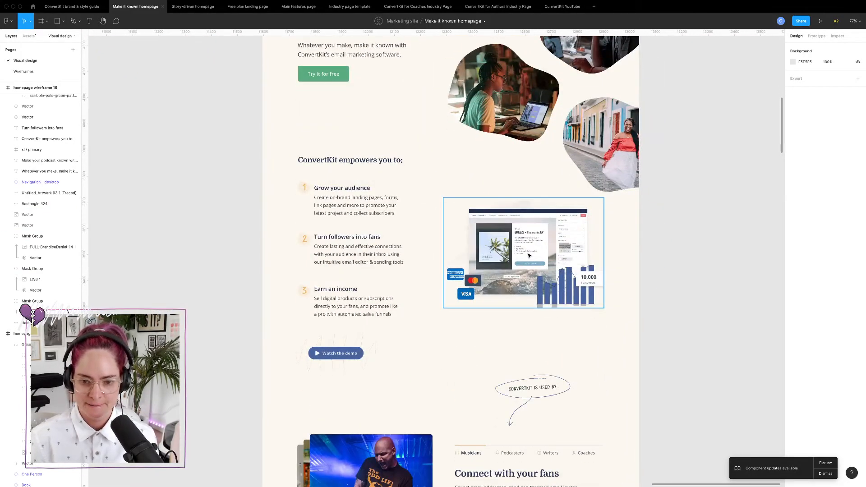
drag(512, 304, 512, 323)
- Move the "ConvertKit empowers you to:" heading, its three numbered points and the Watch the demo button up together, closer to the hero text
click(304, 158)
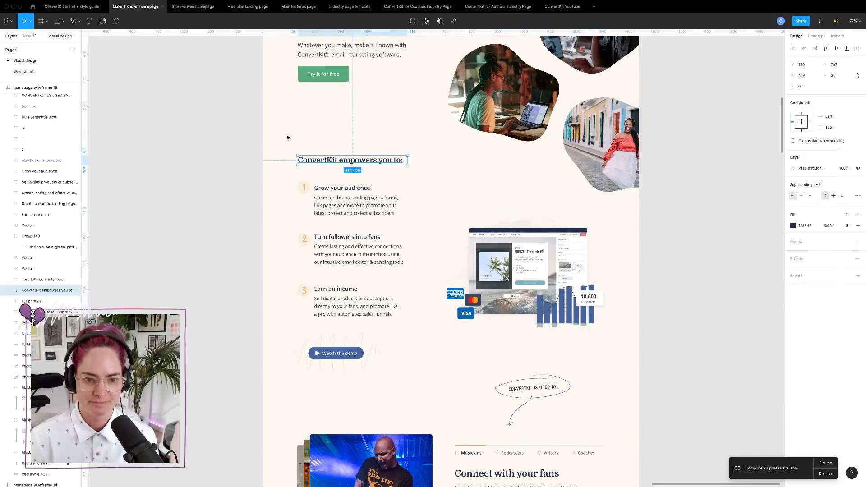
drag(267, 139, 357, 324)
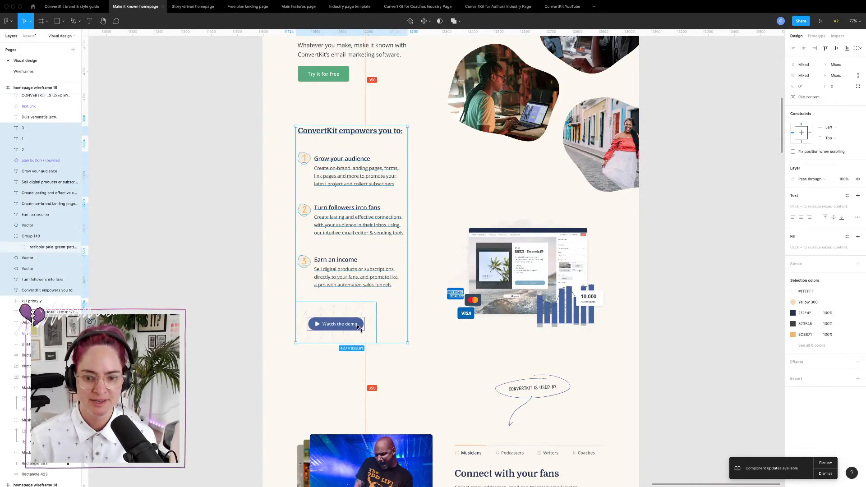
key(shift+Down)
- Shift the product screenshot illustration slightly up to balance it with the repositioned list
click(477, 314)
drag(524, 264, 524, 251)
click(704, 301)
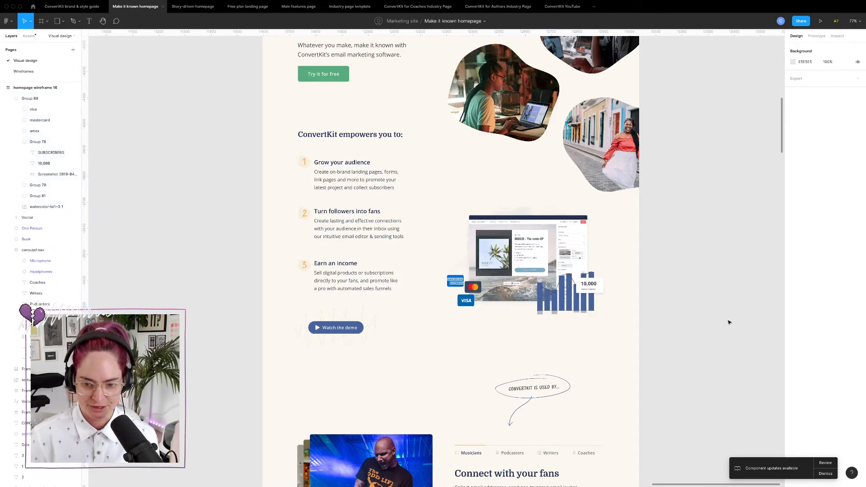
- Stretch the blurred rectangle behind the navigation across the full frame width and down to the navigation's height, making it 1440 × 112
scroll(722, 309, up, 3)
scroll(501, 230, down, 4)
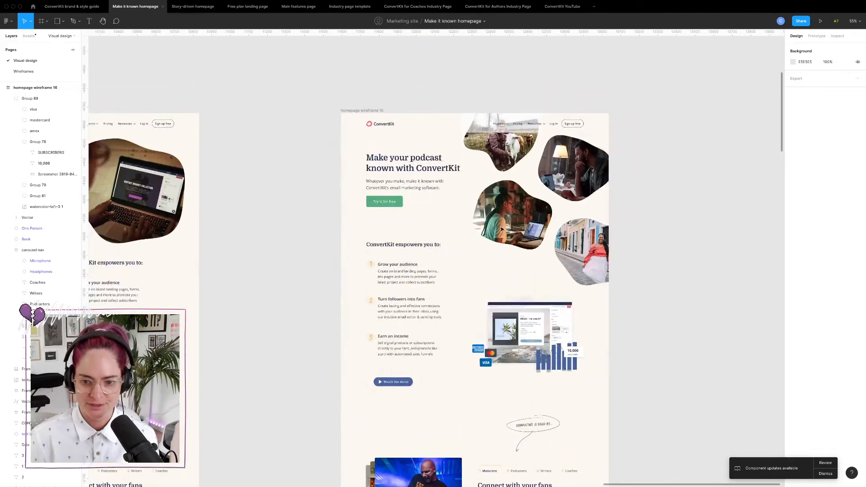
scroll(502, 230, down, 2)
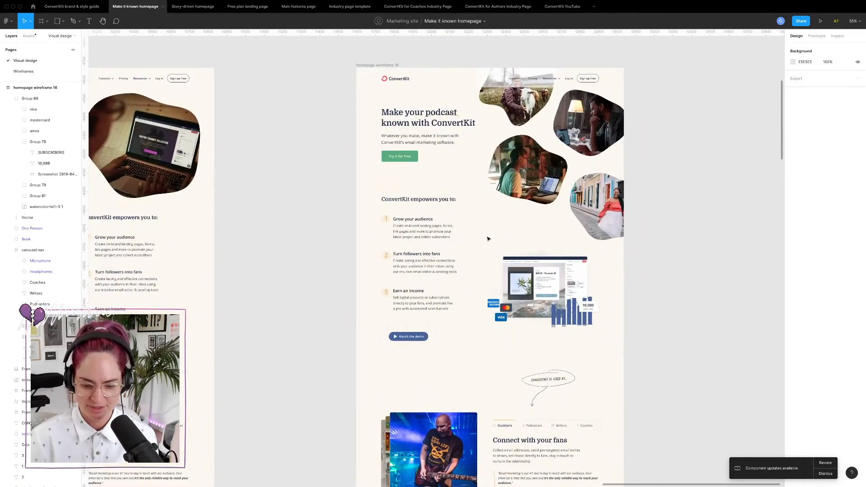
scroll(488, 238, up, 5)
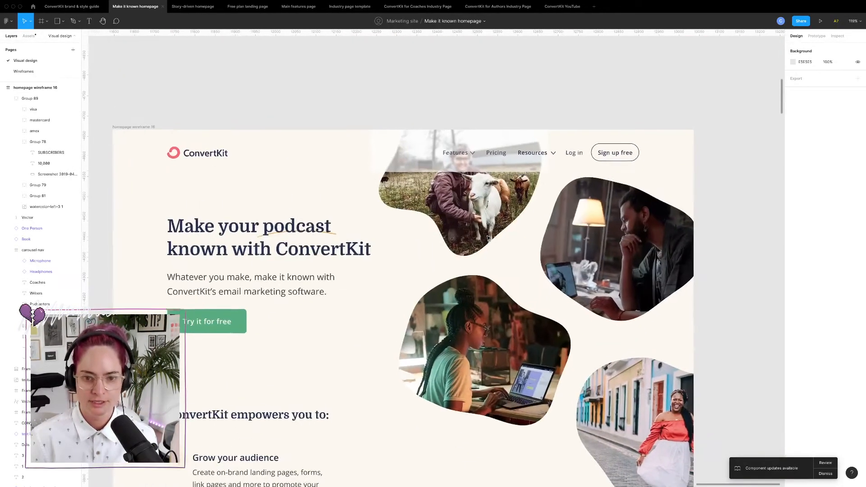
click(403, 155)
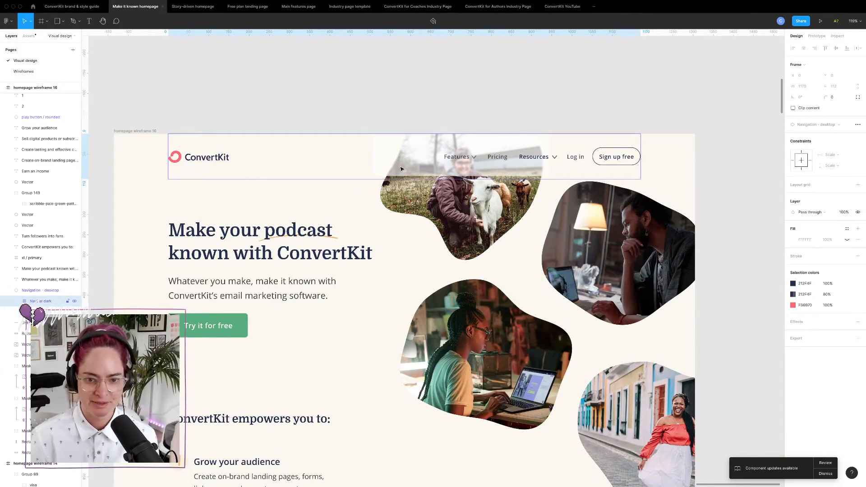
right_click(431, 159)
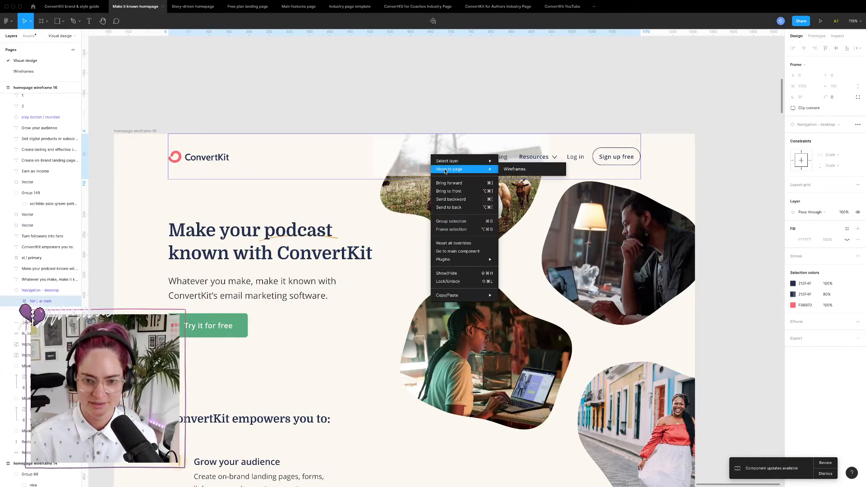
mouse_move(452, 161)
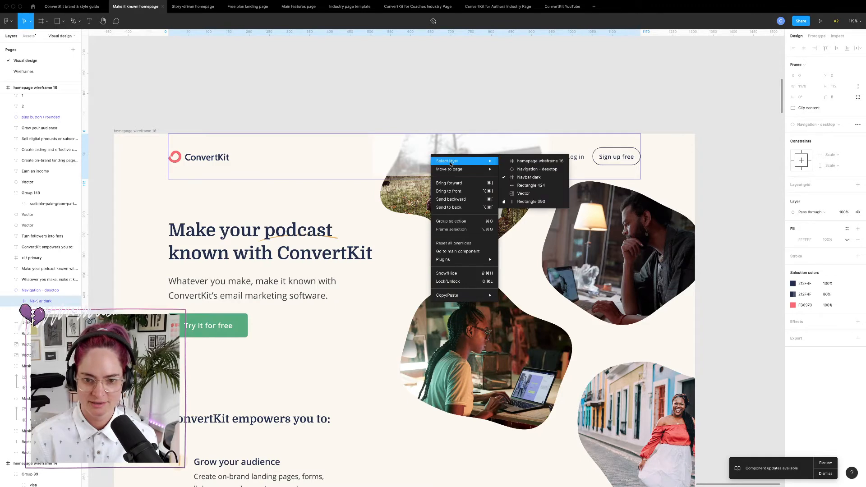
click(536, 189)
drag(373, 156, 115, 134)
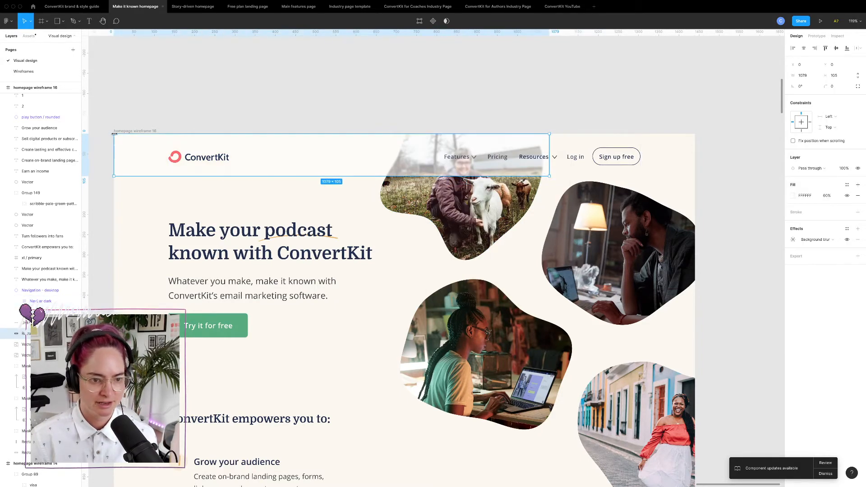
drag(549, 146, 695, 157)
click(778, 184)
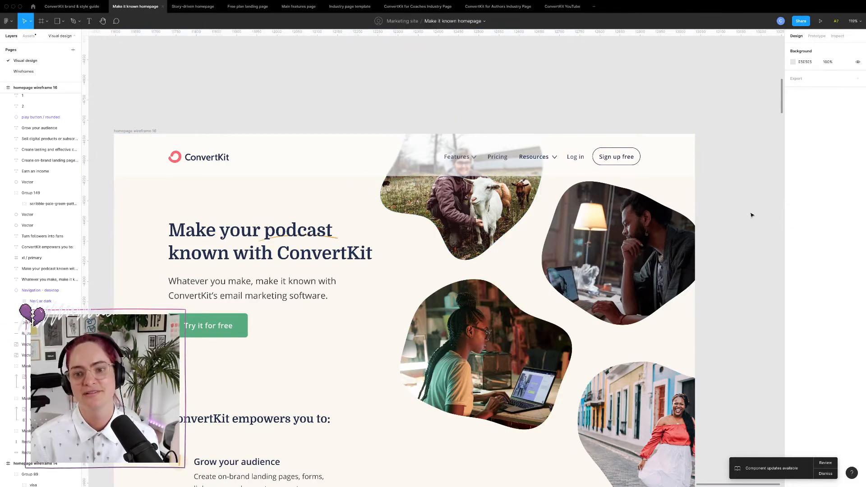
click(668, 171)
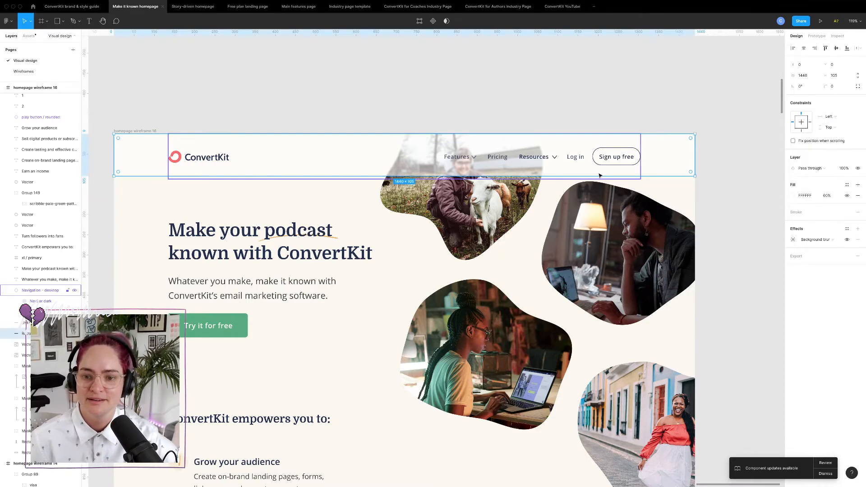
mouse_move(664, 176)
mouse_down()
mouse_move(664, 238)
mouse_move(664, 167)
mouse_move(660, 178)
mouse_up()
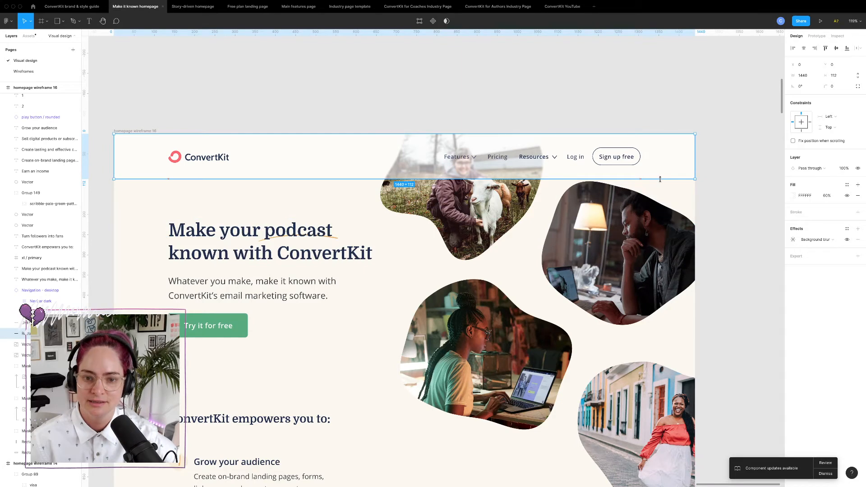
- Change the navigation rectangle's fill to the cream design-system color FDF8F1 at 60% opacity
click(828, 198)
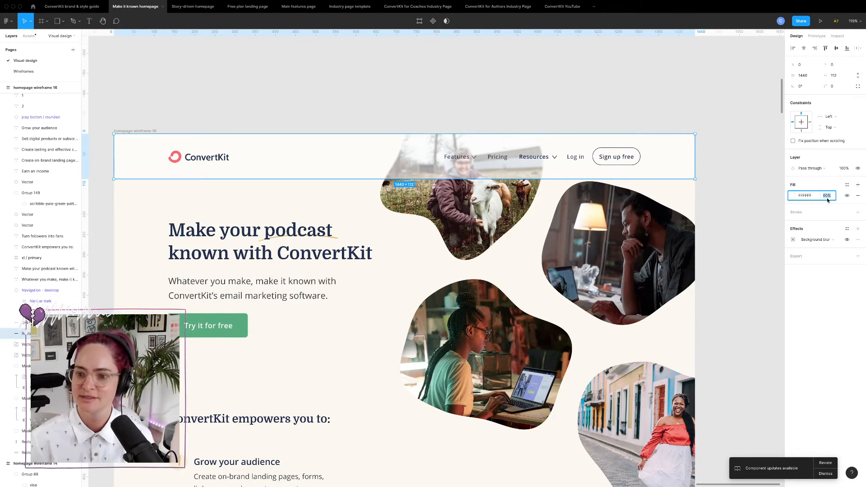
click(794, 195)
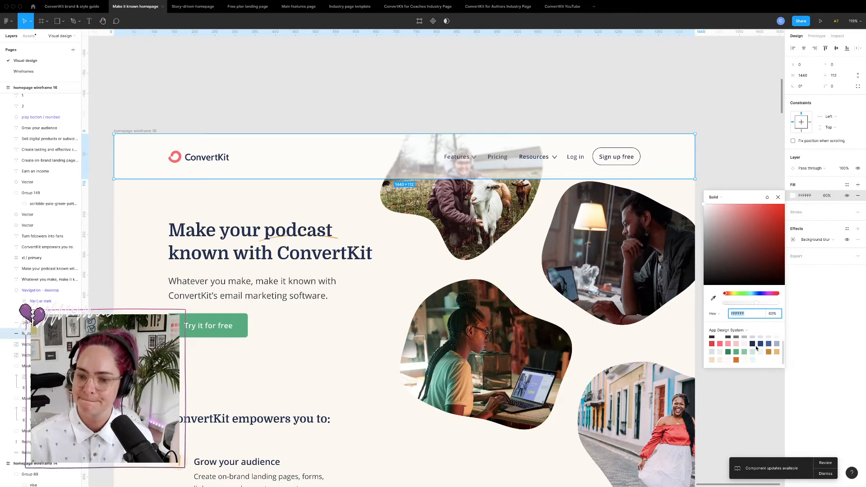
click(730, 360)
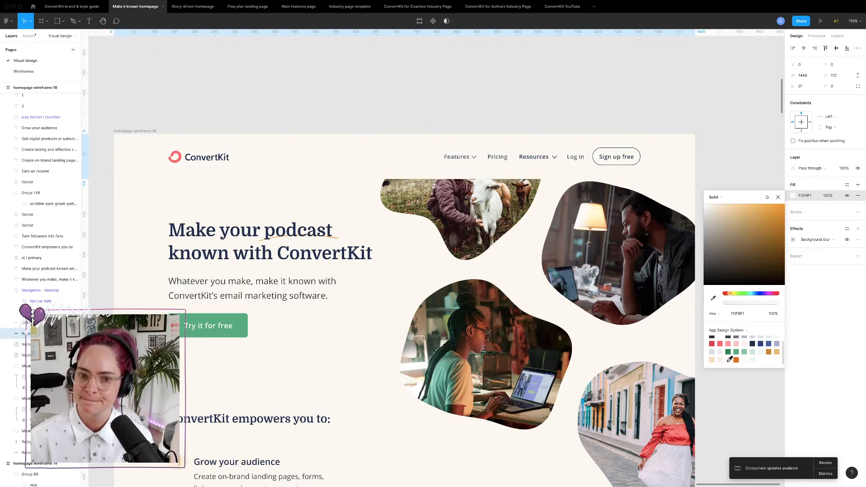
click(828, 195)
text(90)
key(Return)
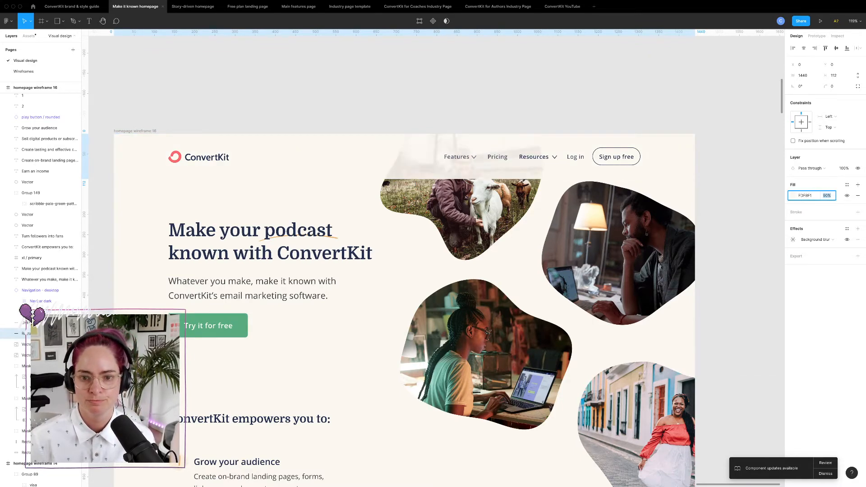
key(shift+Down)
key(shift+Down)
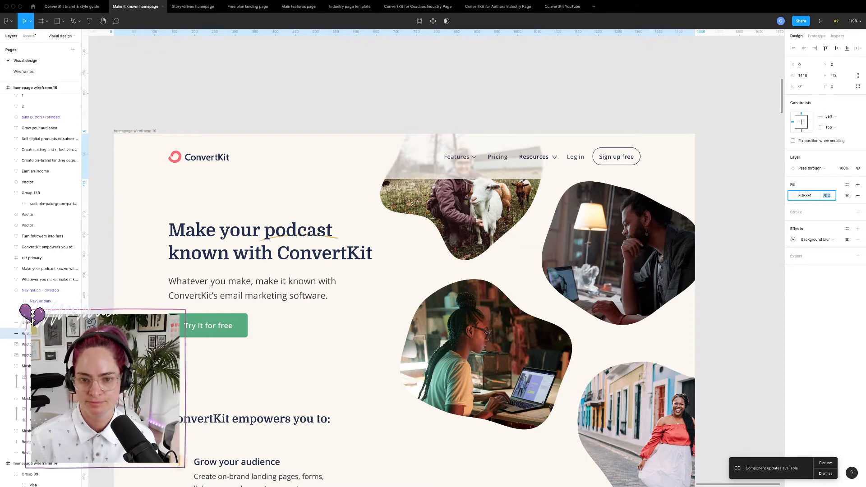
key(shift+Down)
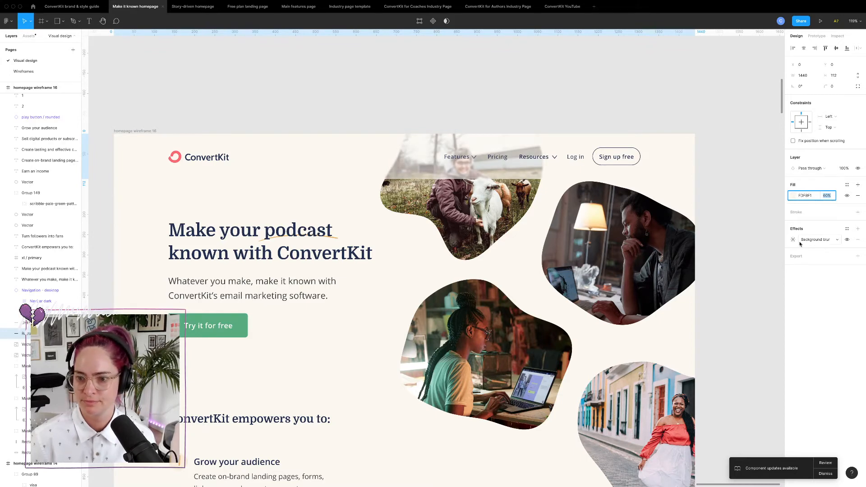
- Increase the navigation rectangle's background blur strength to soften the goat photo behind the links
click(817, 244)
click(797, 241)
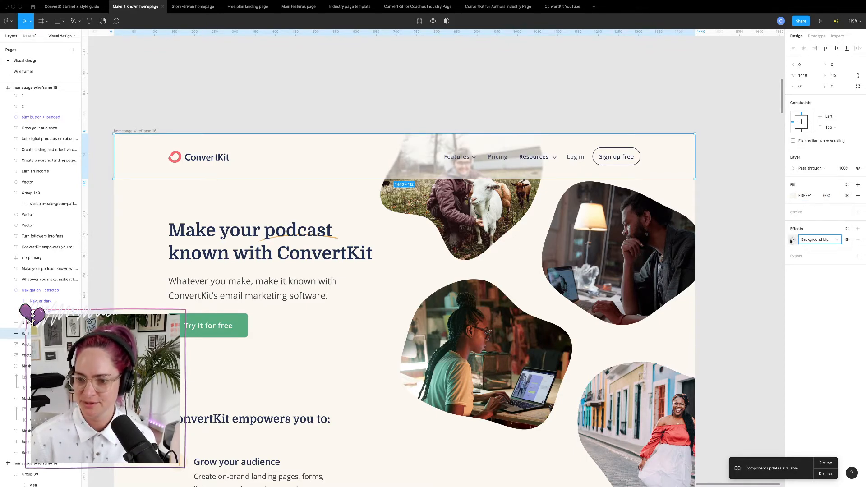
click(792, 240)
key(Up)
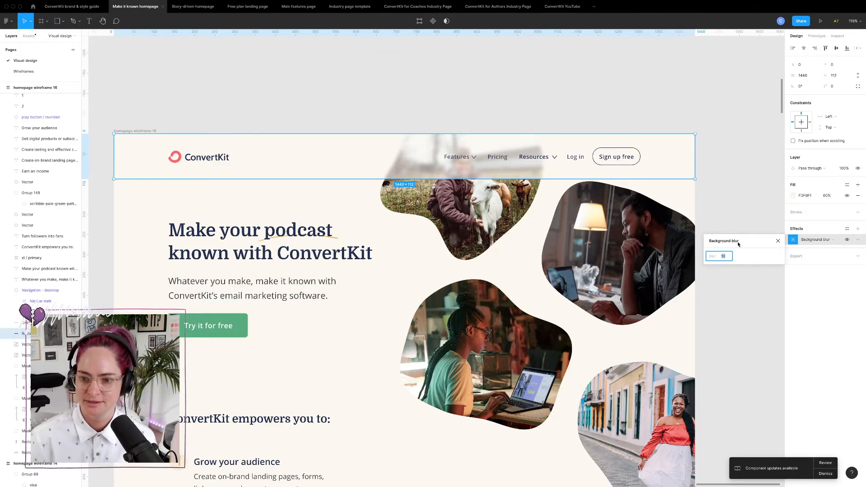
key(Down)
key(Down)
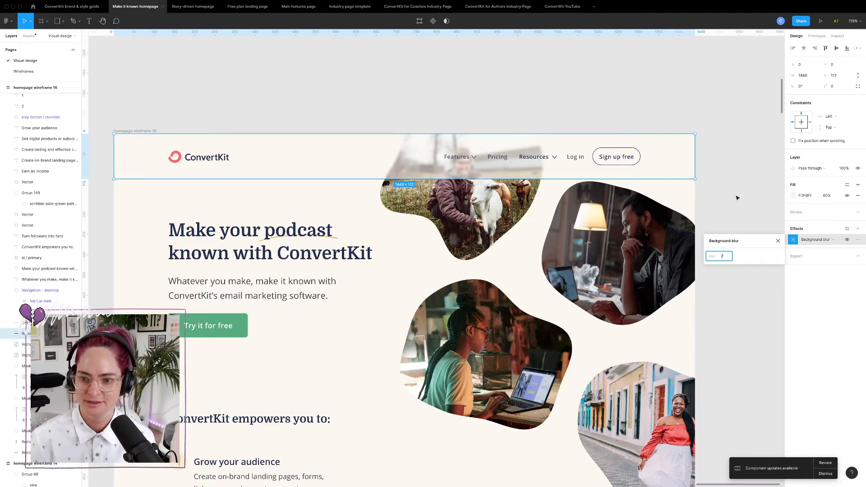
click(737, 197)
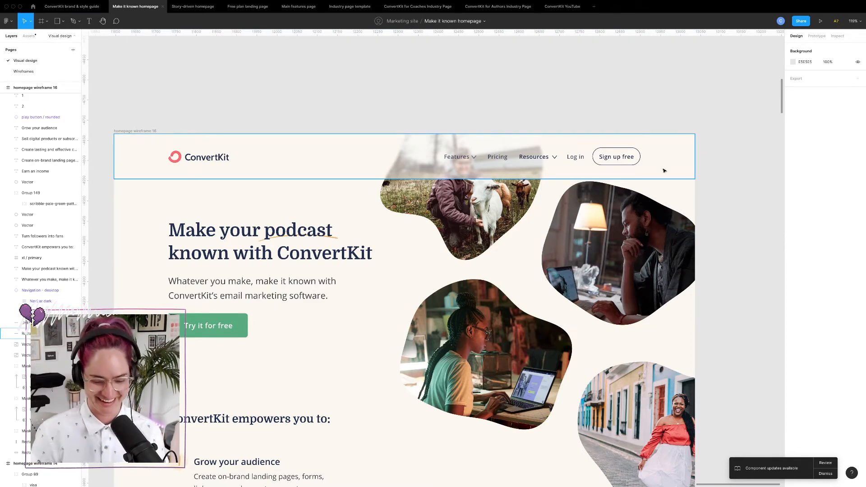
scroll(529, 267, down, 1)
scroll(529, 267, down, 5)
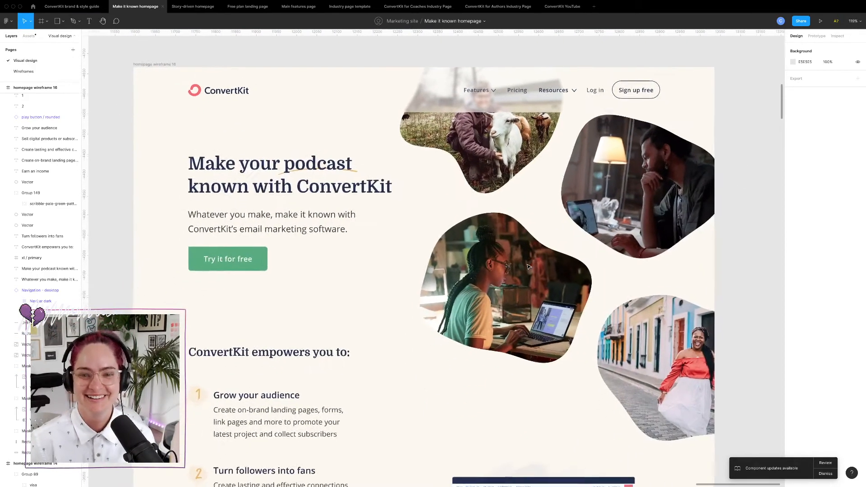
scroll(529, 266, up, 4)
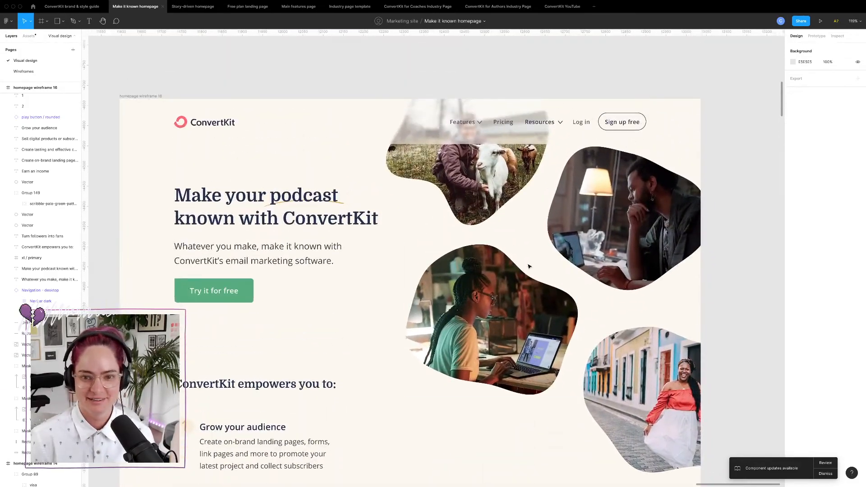
scroll(495, 269, down, 8)
scroll(493, 270, up, 9)
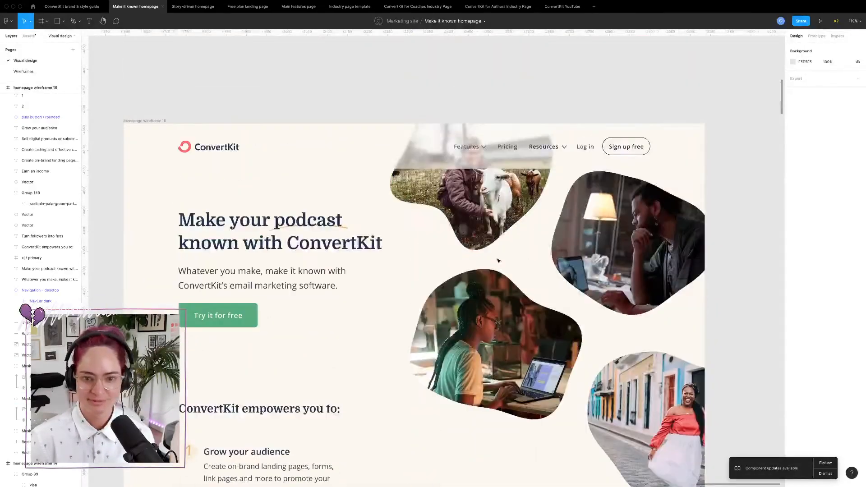
- Try a linear gradient fill on the navigation background rectangle, moving the gradient's start stop down near the rectangle's lower edge
click(523, 164)
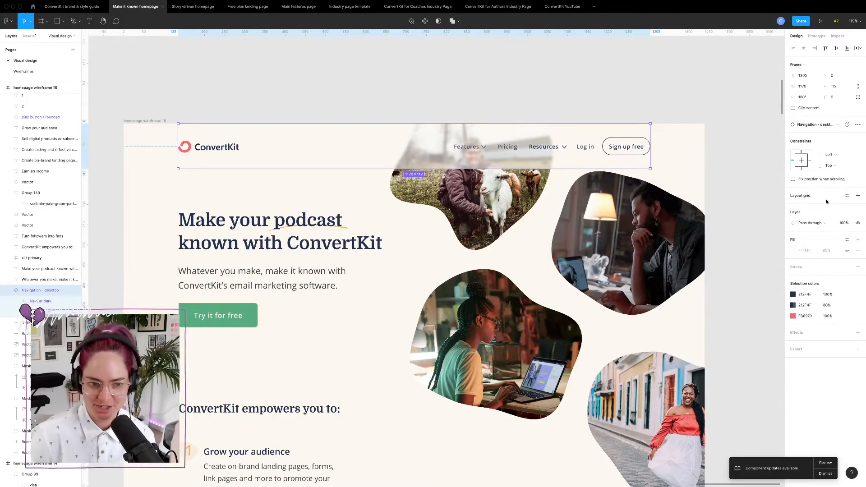
click(673, 151)
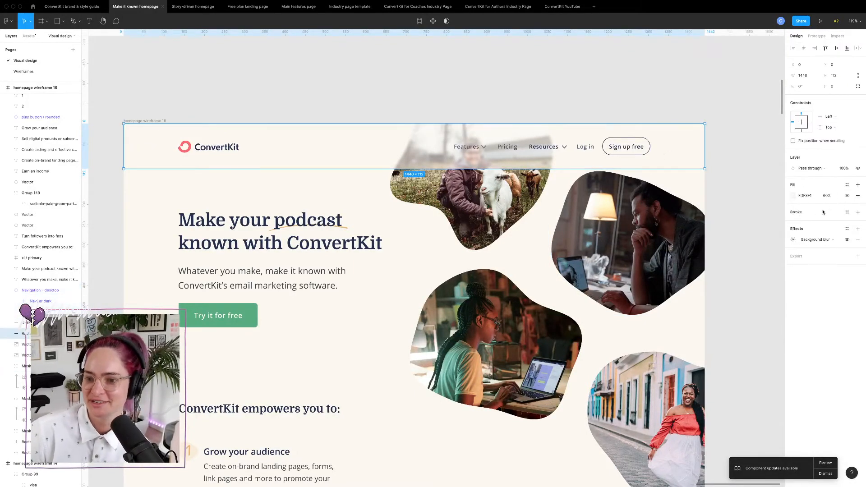
click(794, 197)
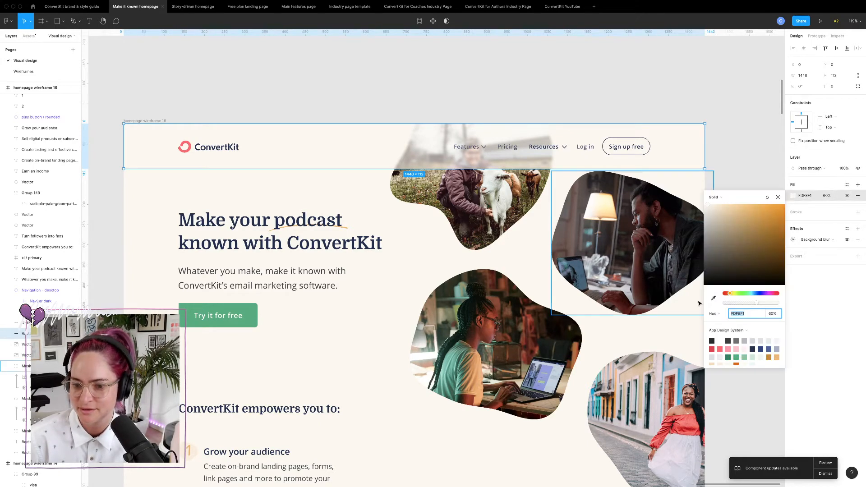
click(717, 198)
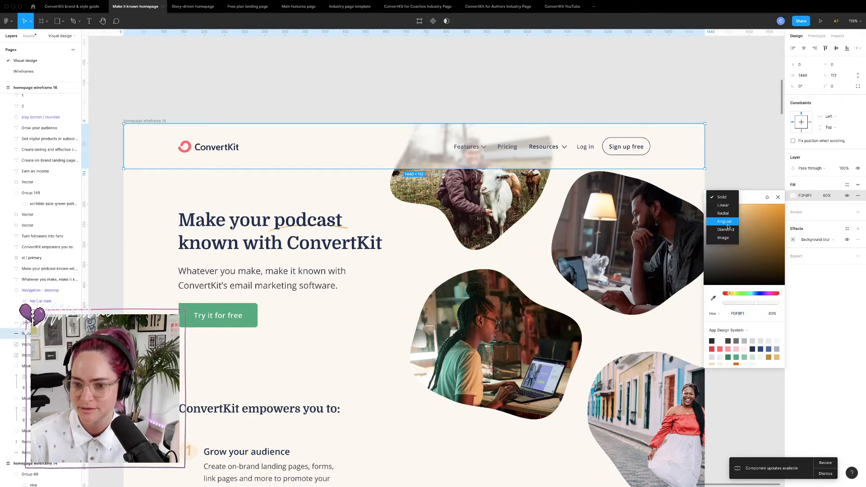
click(728, 208)
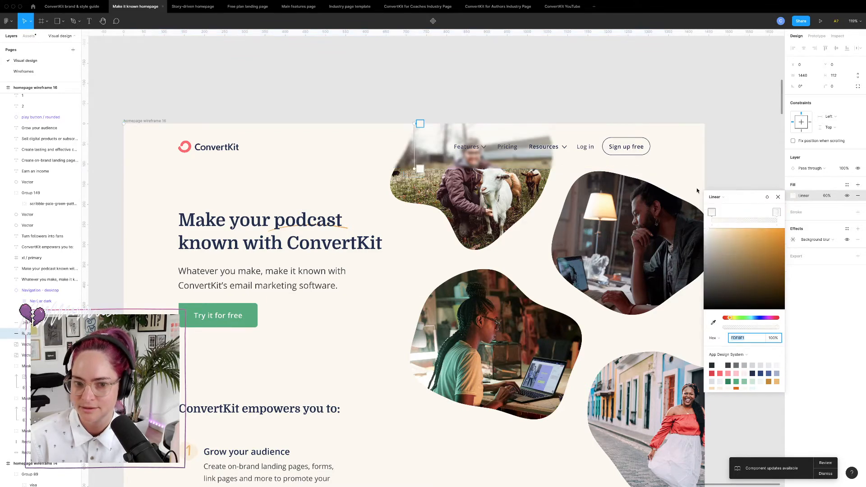
drag(415, 124, 418, 160)
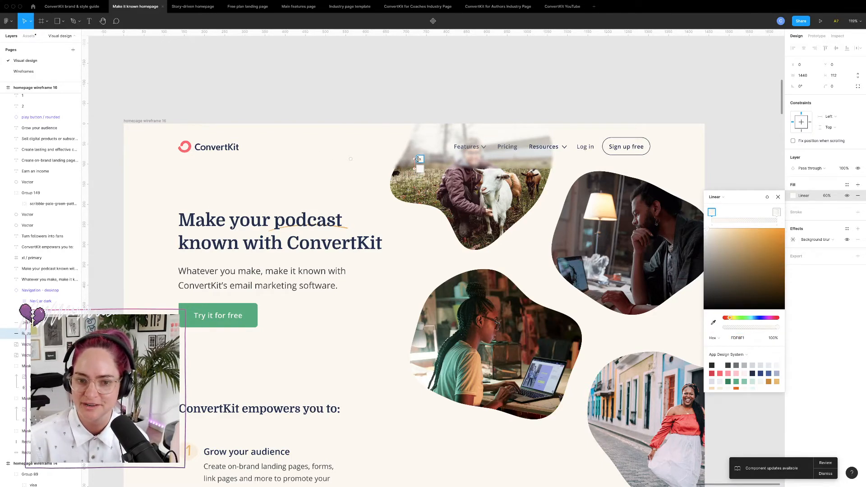
click(503, 70)
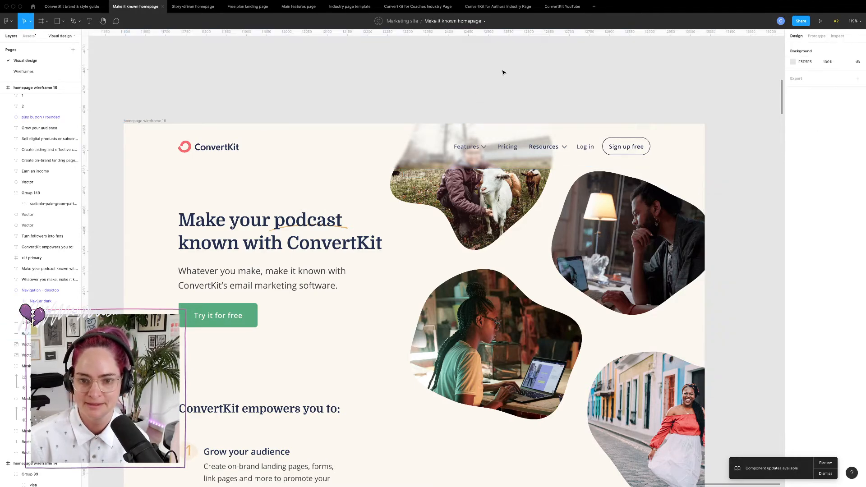
- Undo the gradient changes on the navigation rectangle and deselect it
key(super+z)
key(super+z)
key(super+z)
key(super+z)
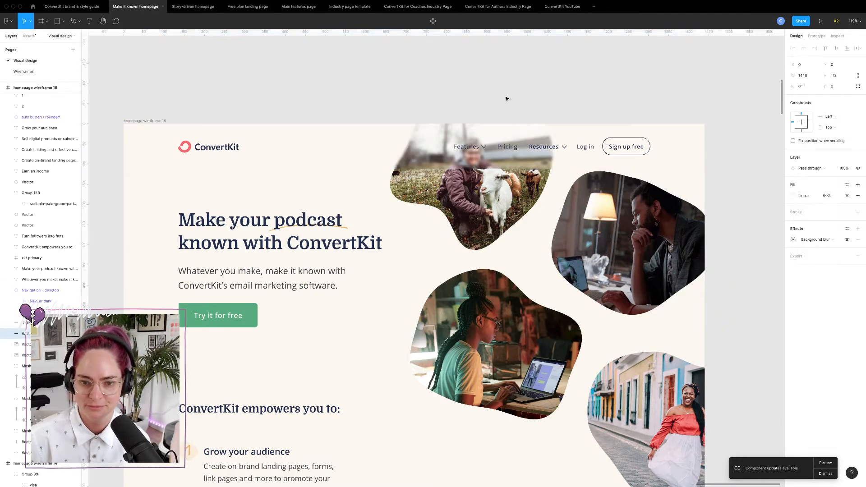
click(534, 87)
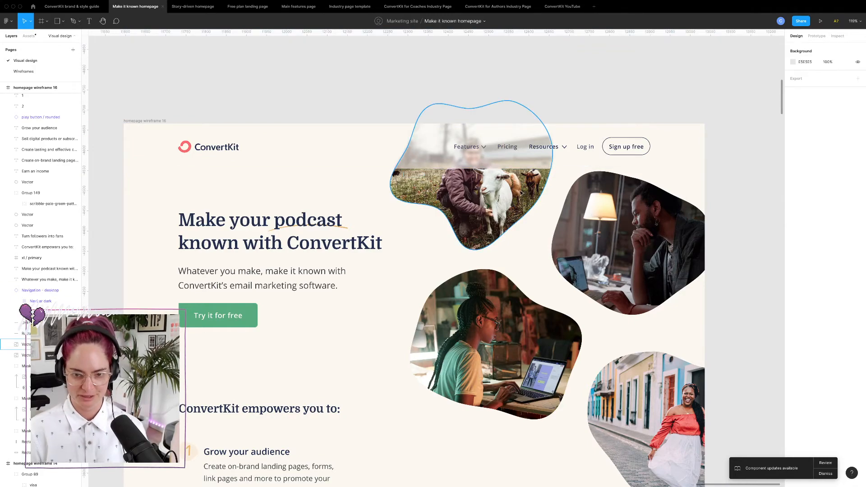
- Examine the overall balance of the photo shapes, benefits list and product illustration, from the hero down to the creator carousel
scroll(530, 144, down, 5)
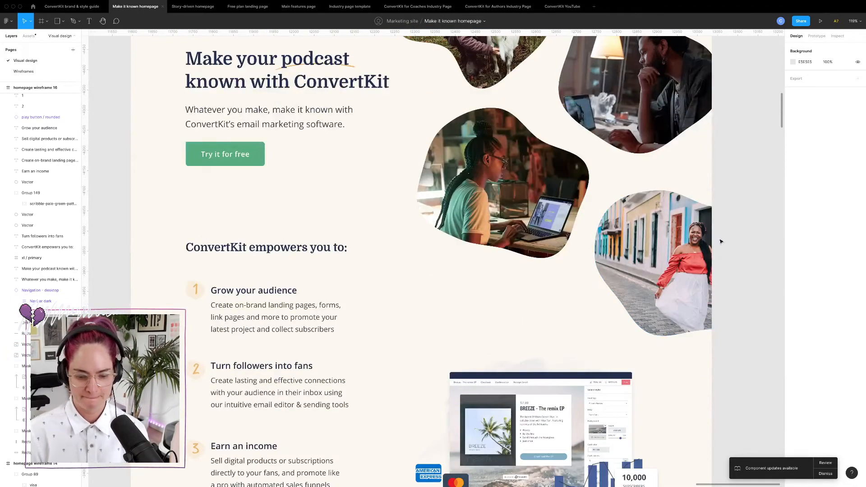
scroll(520, 301, down, 3)
ctrl+scroll(520, 302, down, 2)
ctrl+scroll(520, 301, up, 2)
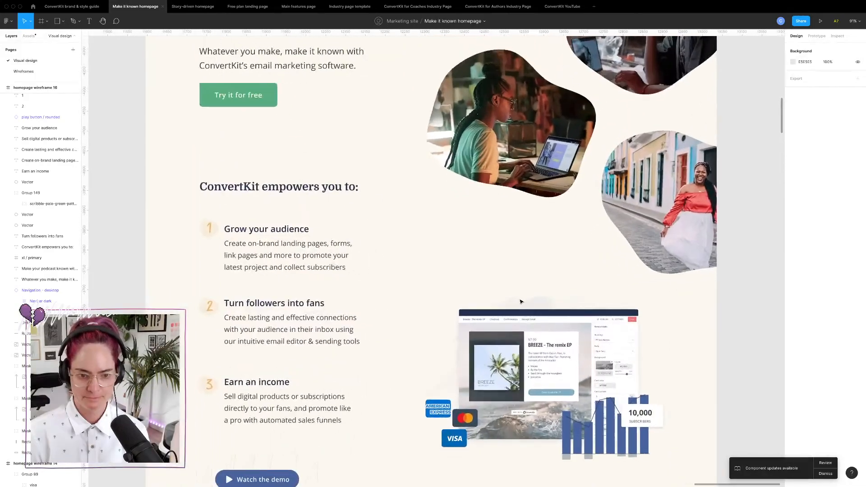
scroll(520, 301, down, 2)
ctrl+scroll(504, 294, down, 3)
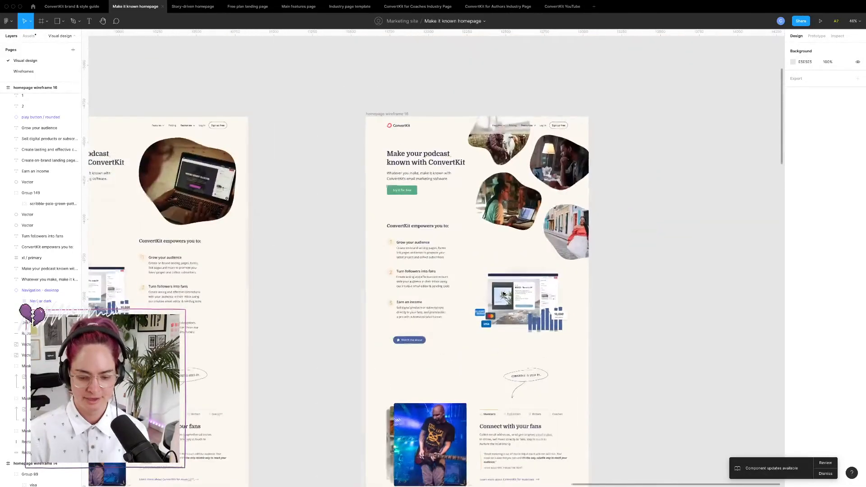
ctrl+scroll(504, 294, up, 1)
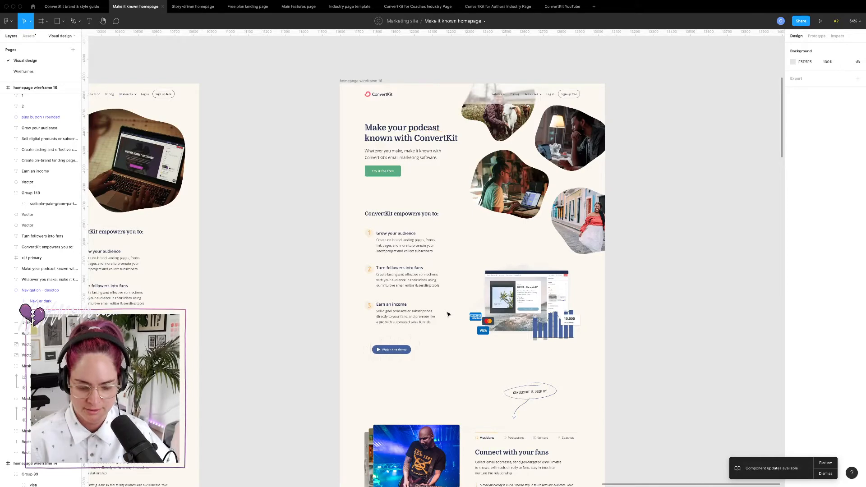
ctrl+scroll(445, 296, up, 3)
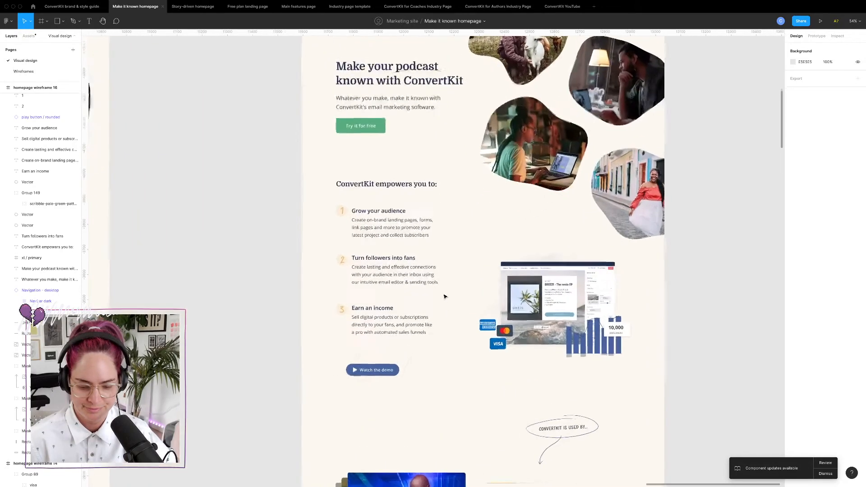
scroll(445, 296, down, 2)
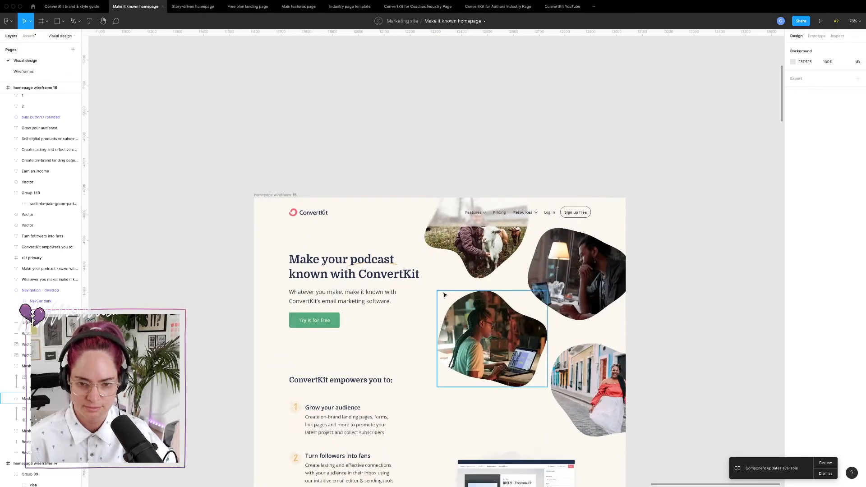
- Change the navigation rectangle's fill to a linear gradient and move its start stop down near the rectangle's lower edge
click(614, 219)
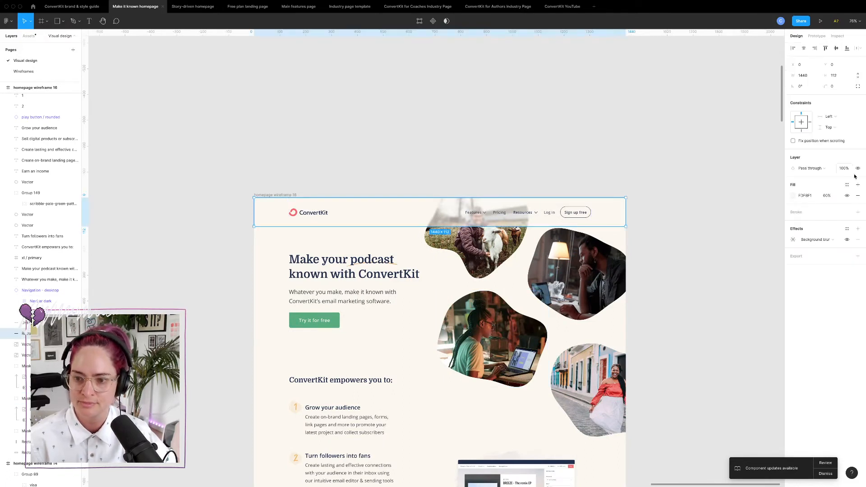
click(793, 197)
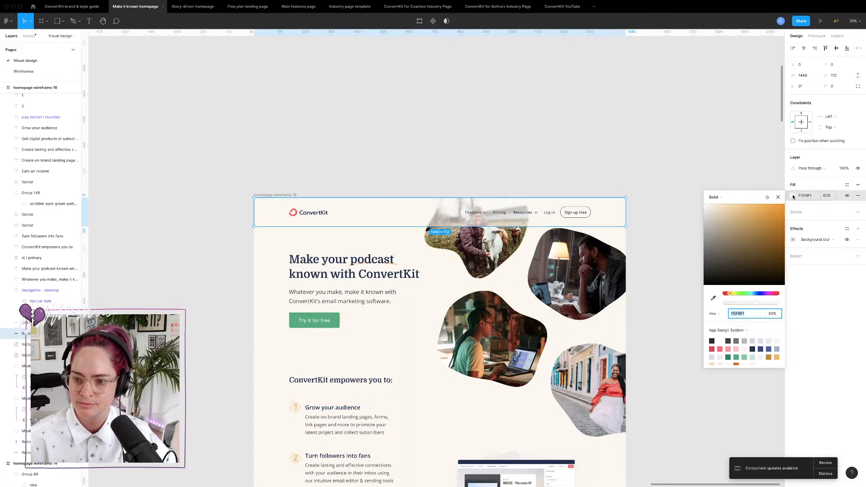
click(721, 198)
click(725, 208)
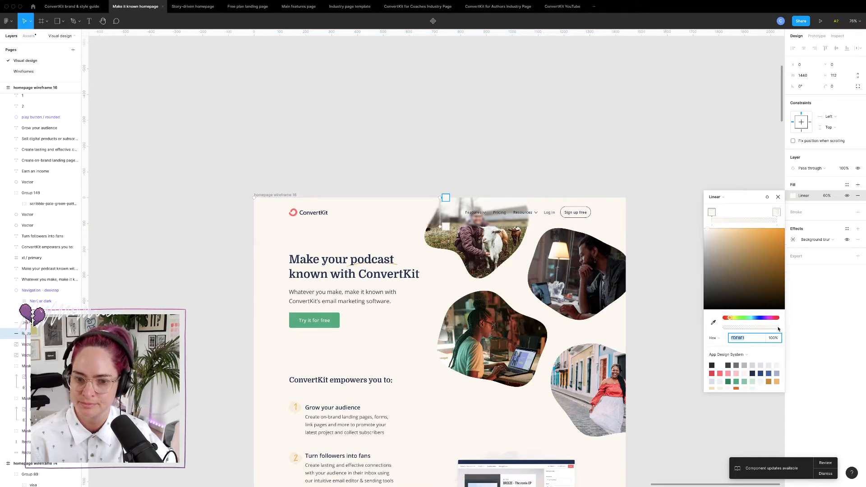
drag(445, 198, 440, 219)
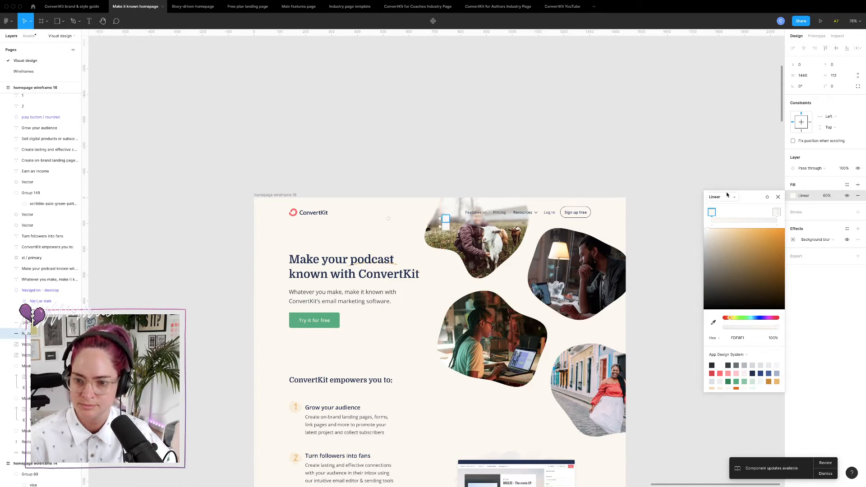
- Set the gradient's end stop to white FFFFFF at 0% opacity and shift that stop up toward the start stop
click(777, 213)
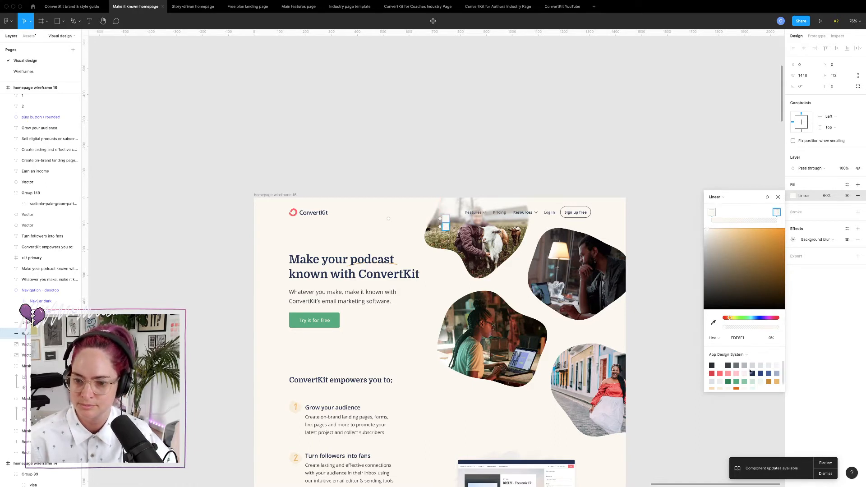
click(721, 365)
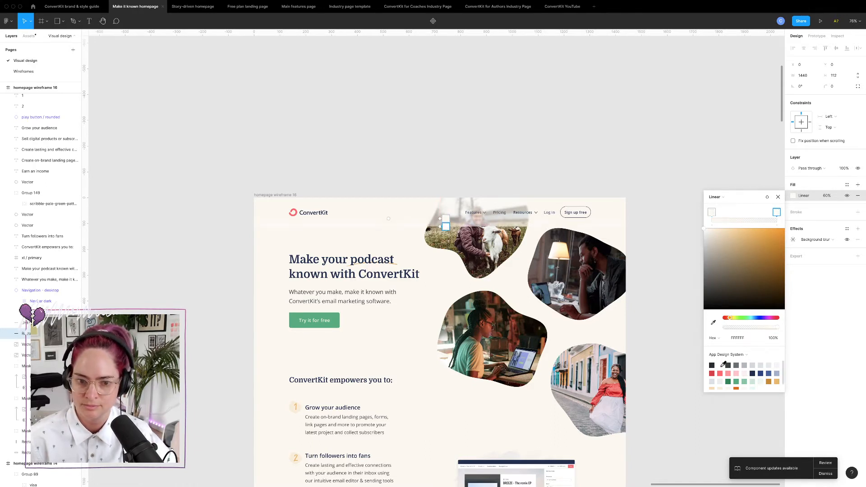
click(774, 339)
text(0)
key(Tab)
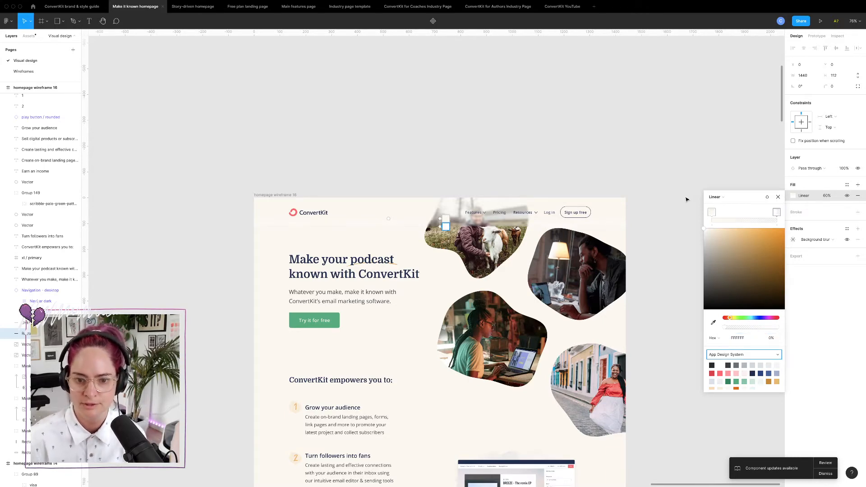
scroll(459, 223, up, 5)
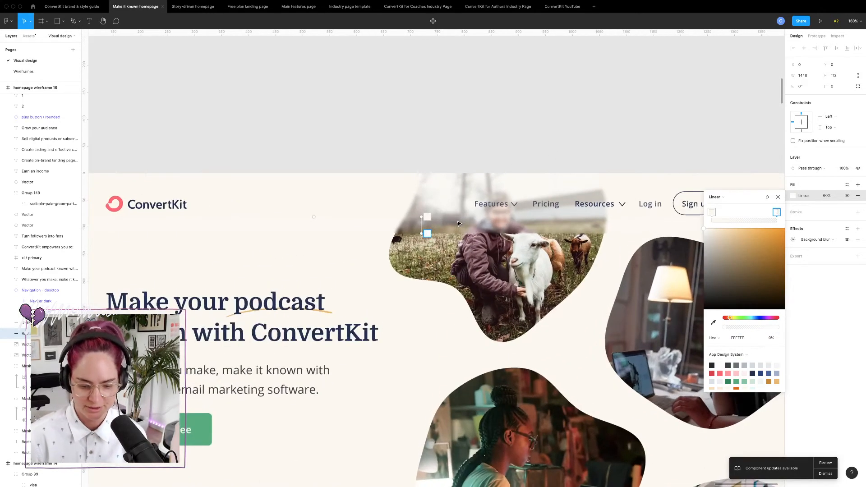
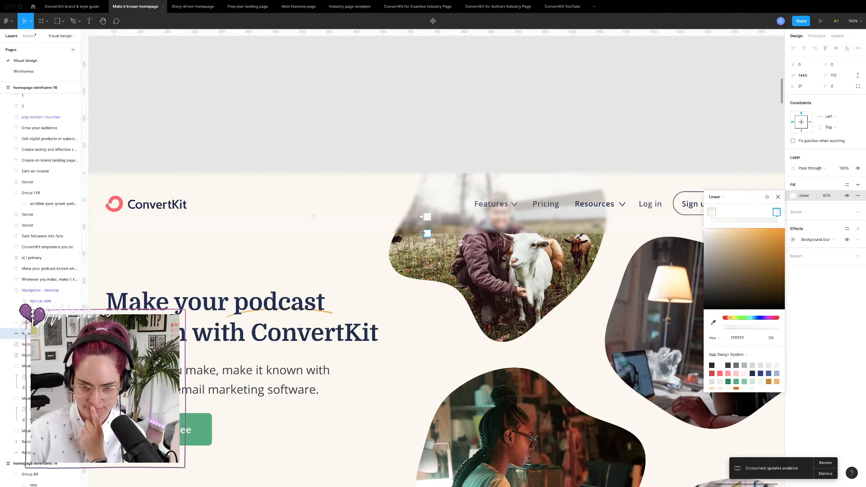
drag(422, 233, 423, 214)
click(559, 112)
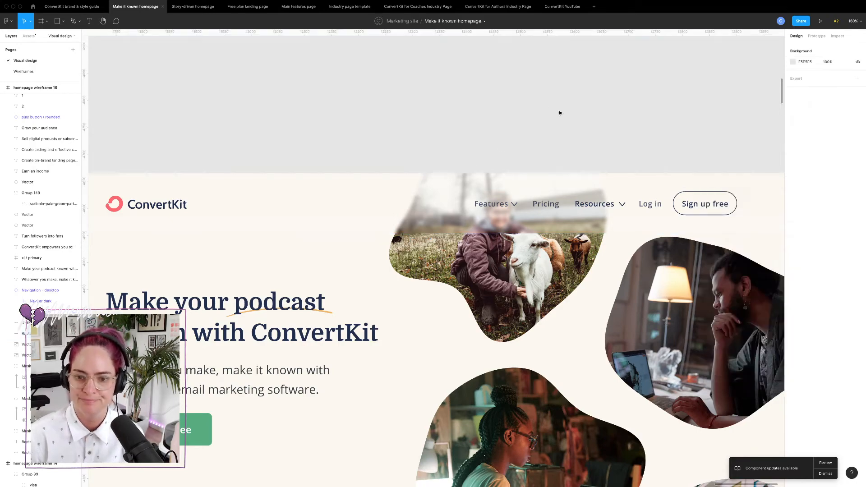
- Move the "ConvertKit is used by..." callout and the whole musicians carousel section slightly up, closer to the demo button
scroll(559, 112, down, 5)
scroll(541, 272, down, 2)
scroll(541, 273, down, 5)
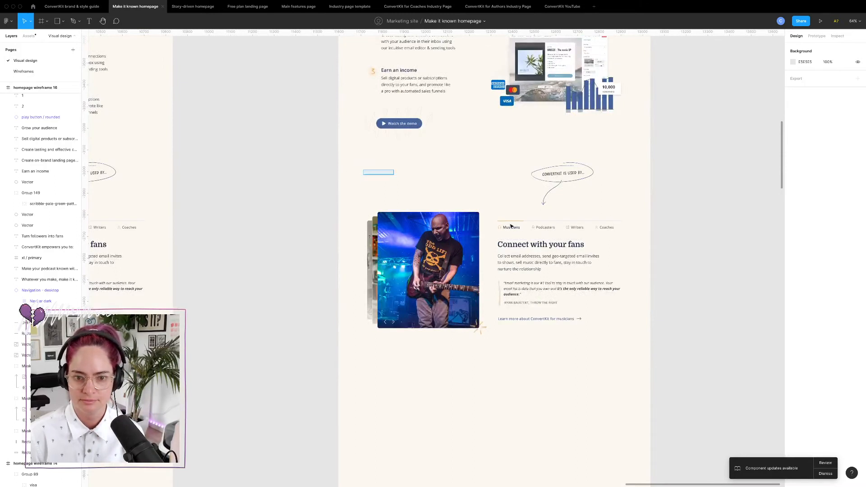
drag(343, 163, 704, 368)
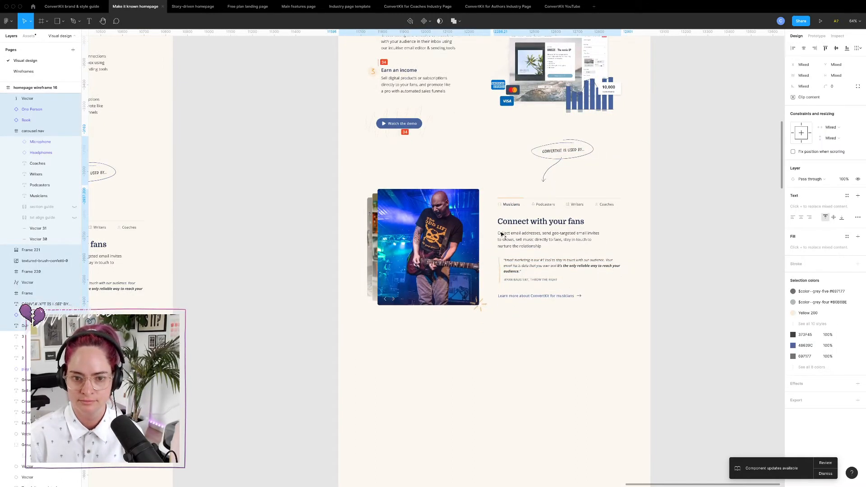
click(672, 232)
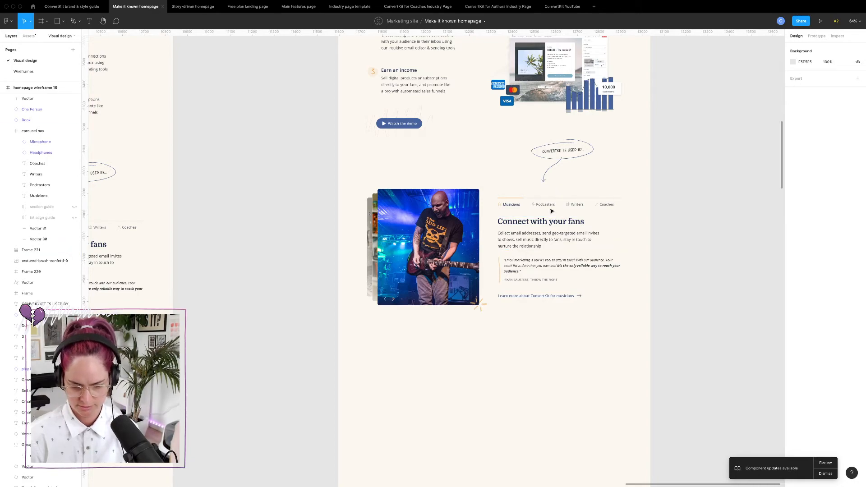
- Set the navigation rectangle's linear gradient fill to 100% opacity and deselect it
scroll(563, 215, up, 5)
scroll(550, 210, up, 8)
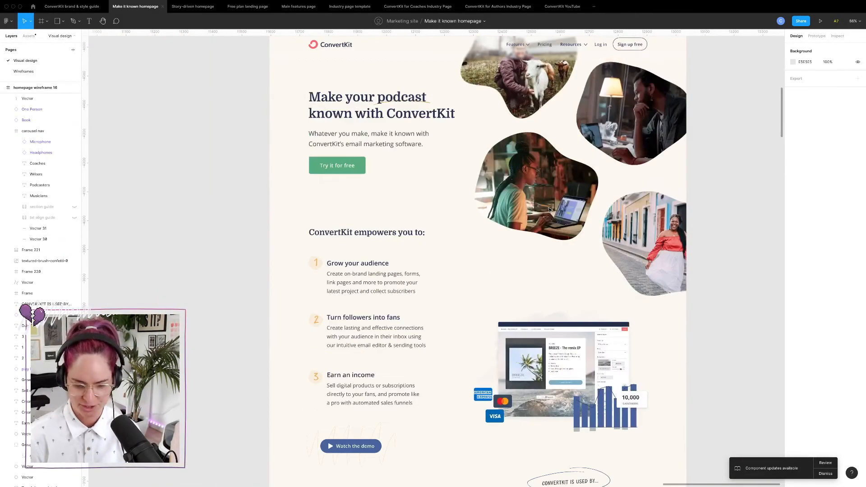
scroll(684, 233, up, 4)
click(675, 230)
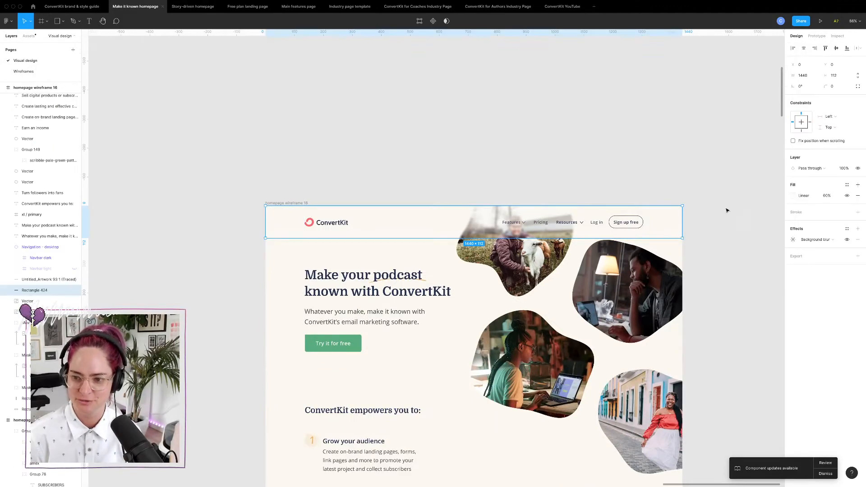
click(831, 196)
text(100)
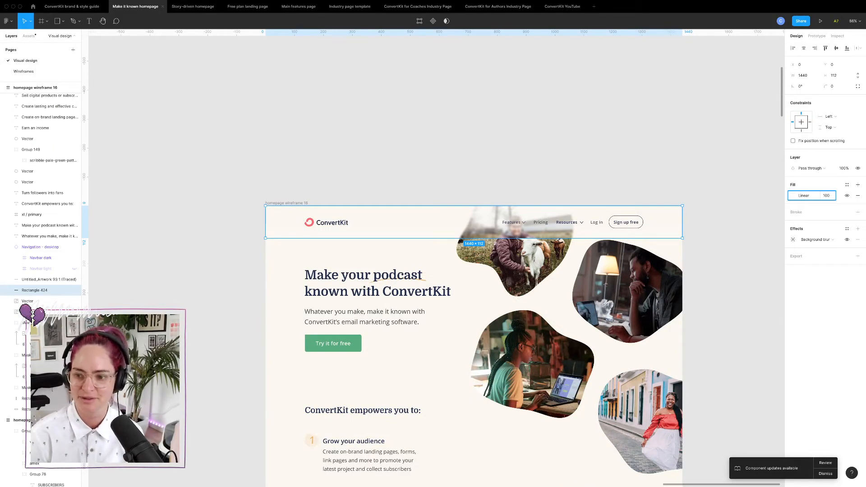
key(Return)
click(535, 189)
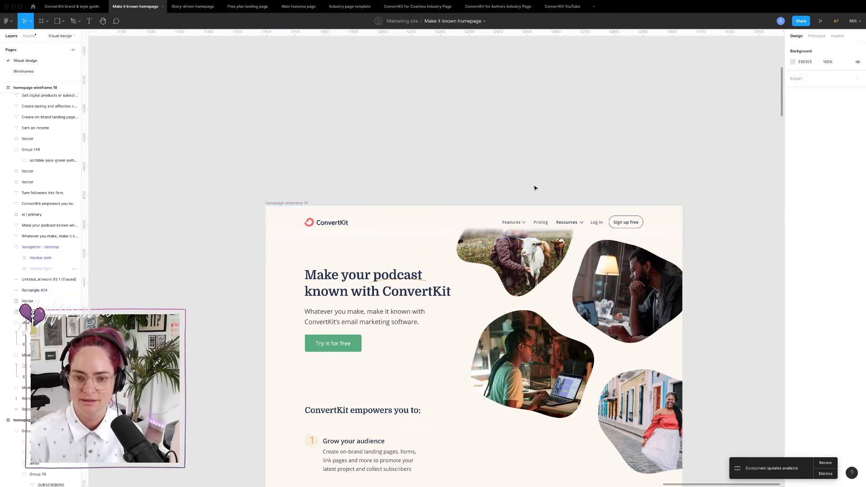
- Set the navigation rectangle's gradient start stop to 60% opacity, check its end stop and deselect the rectangle
scroll(535, 188, up, 5)
click(734, 272)
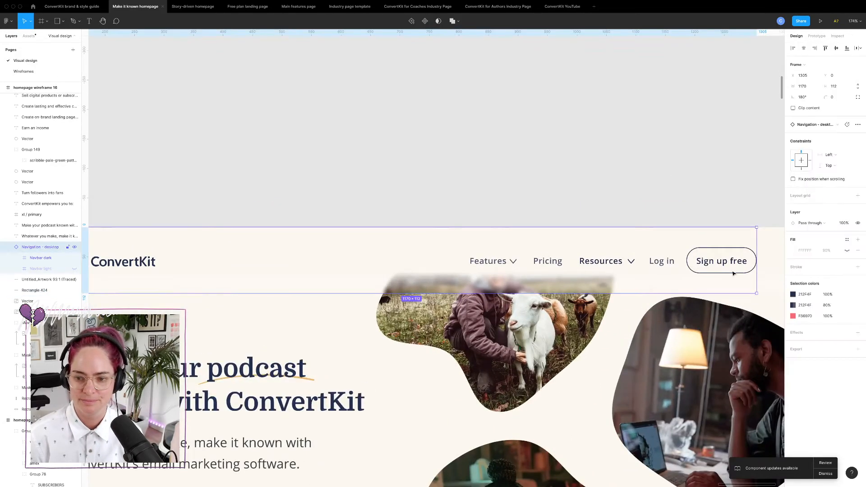
click(777, 258)
click(794, 197)
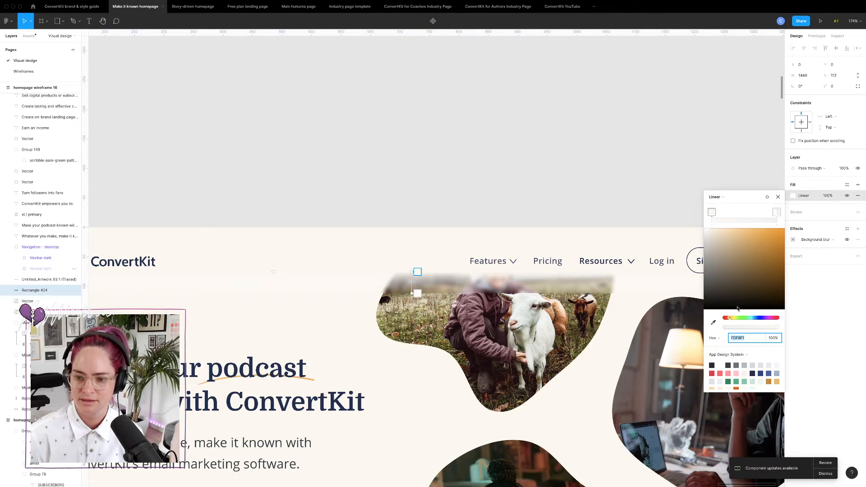
click(713, 213)
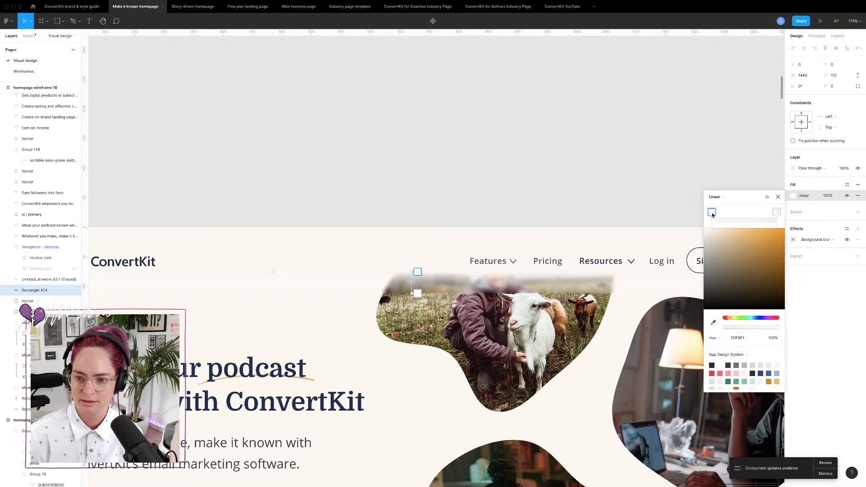
click(770, 340)
text(60)
key(Tab)
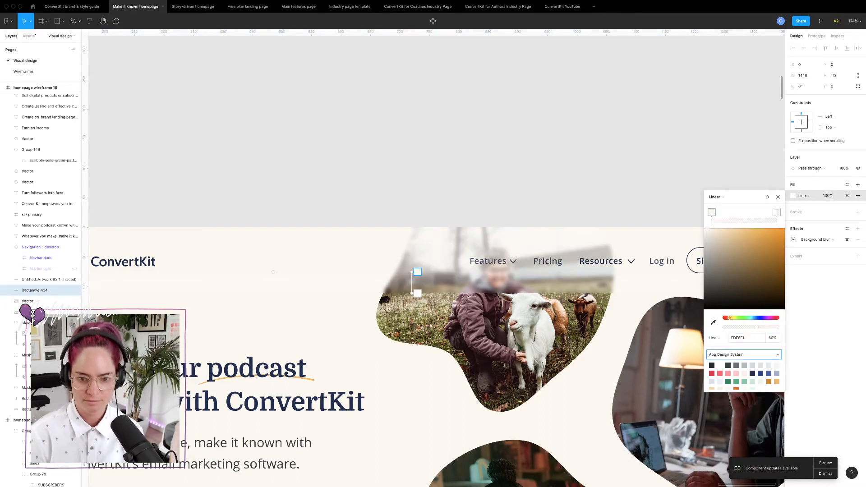
click(776, 212)
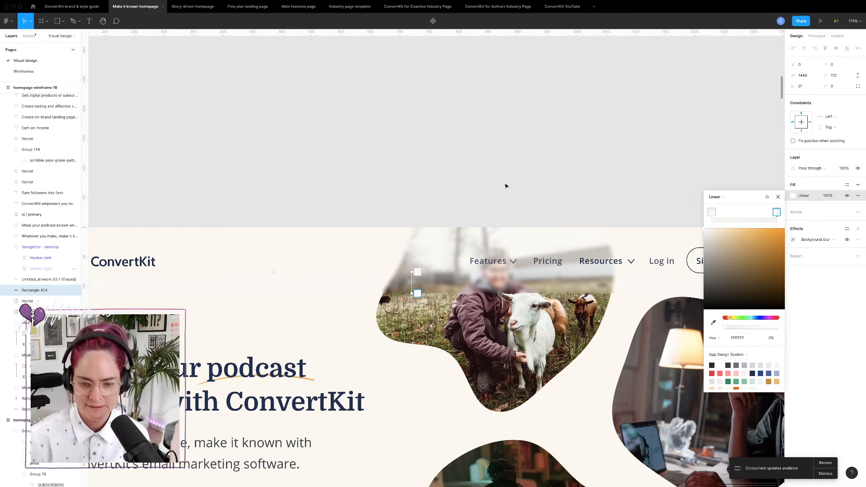
mouse_move(413, 293)
mouse_down()
mouse_move(412, 278)
mouse_move(412, 294)
mouse_up()
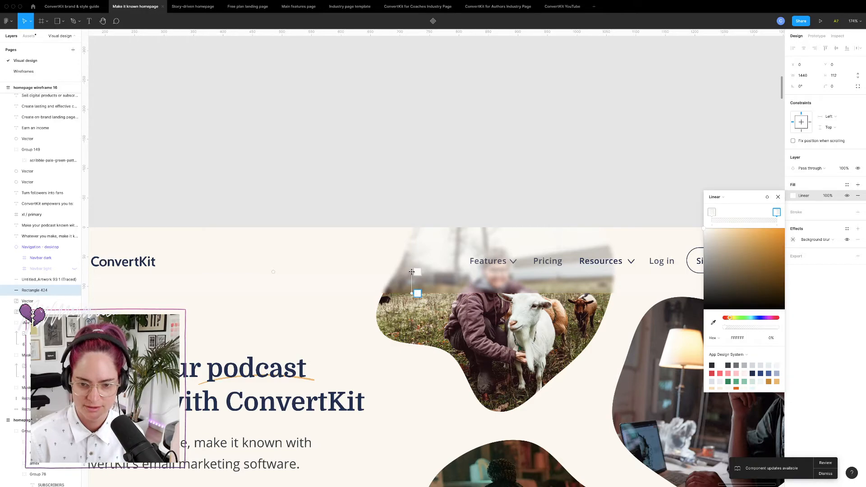
click(503, 184)
click(503, 183)
- Review the full homepage wireframe 16 and compare it with the earlier wireframe versions
scroll(590, 184, down, 5)
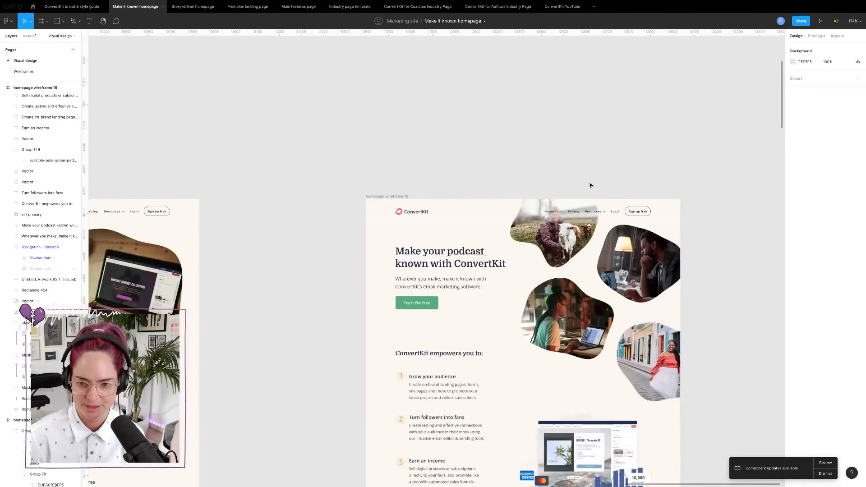
scroll(591, 185, down, 5)
scroll(543, 253, down, 3)
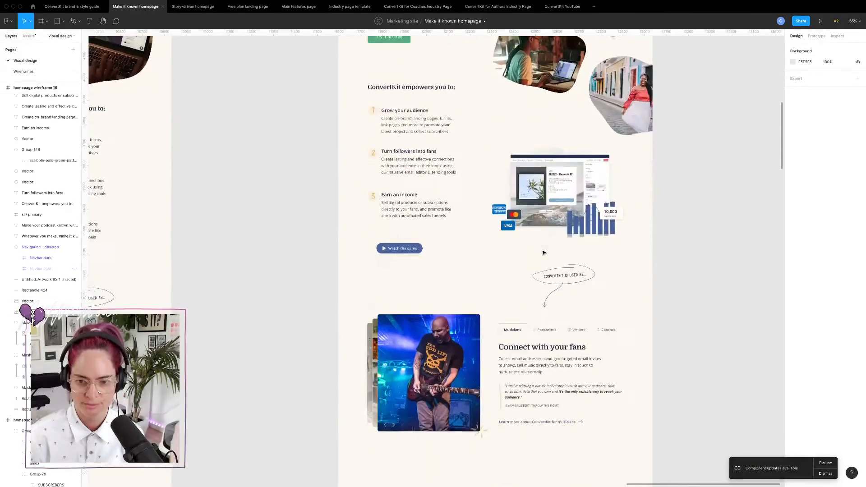
scroll(544, 253, down, 3)
scroll(673, 245, down, 5)
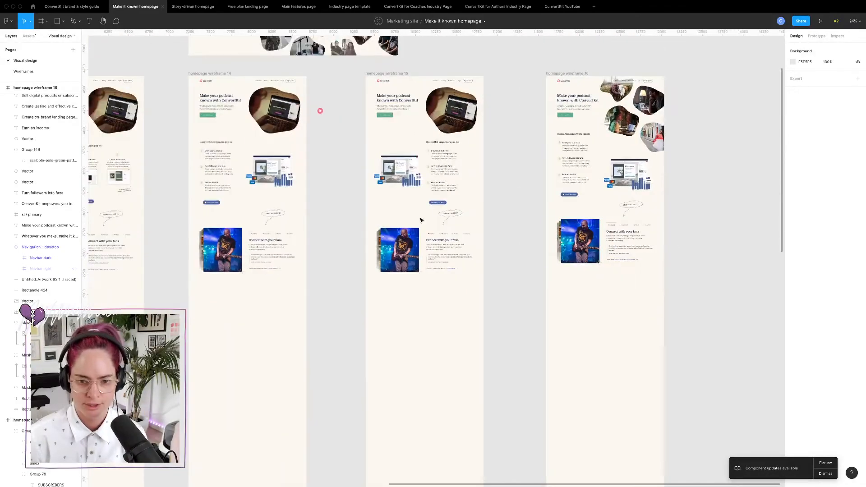
scroll(411, 220, down, 3)
scroll(411, 220, left, 9)
scroll(421, 219, right, 7)
scroll(421, 219, down, 2)
scroll(348, 224, left, 4)
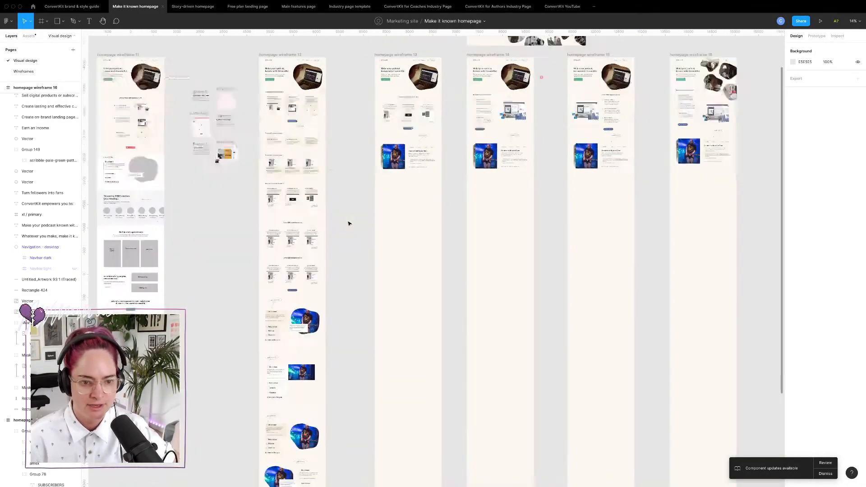
scroll(214, 194, up, 3)
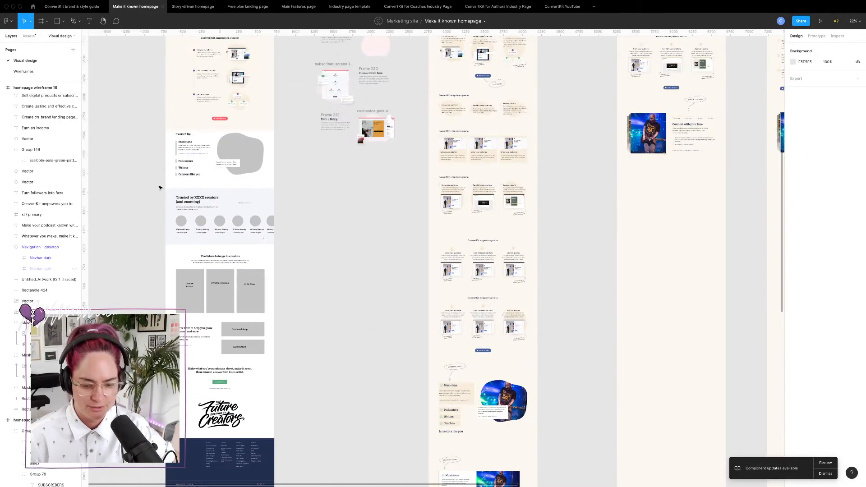
scroll(484, 211, right, 12)
scroll(483, 211, up, 5)
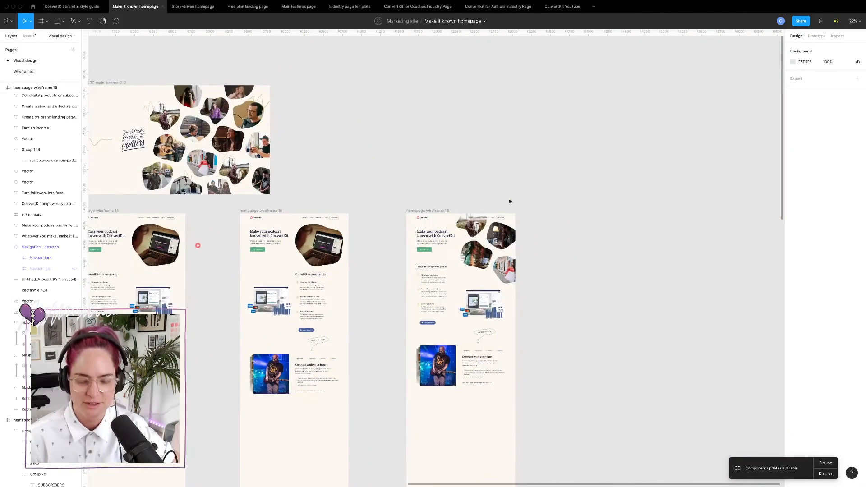
scroll(464, 219, up, 5)
scroll(463, 219, up, 5)
scroll(464, 216, down, 1)
- Add a layer blur effect to the navigation rectangle and toggle its background blur off and on to compare
click(677, 175)
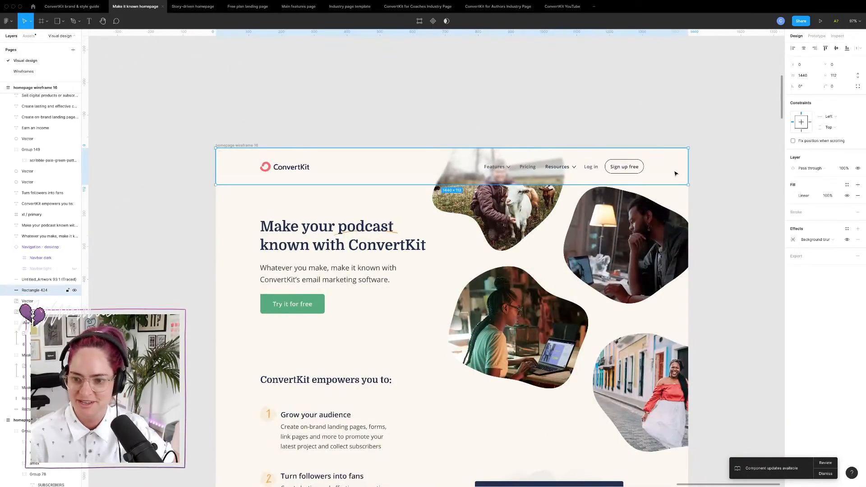
click(859, 229)
click(818, 241)
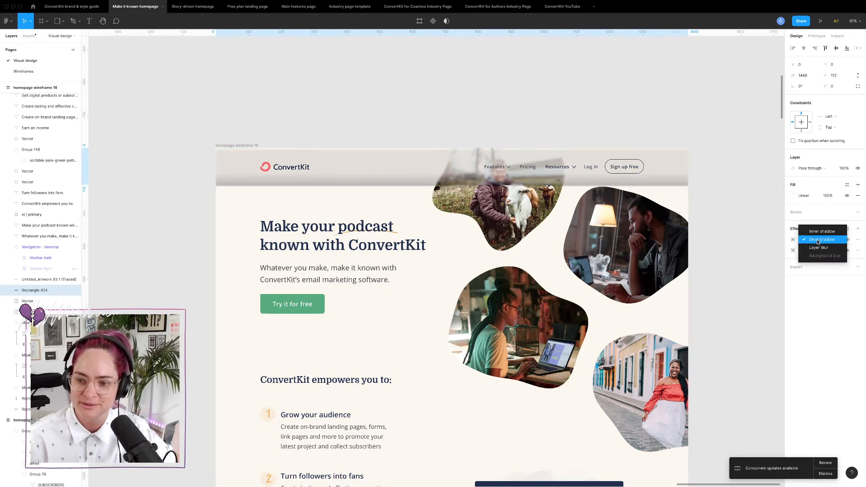
click(822, 251)
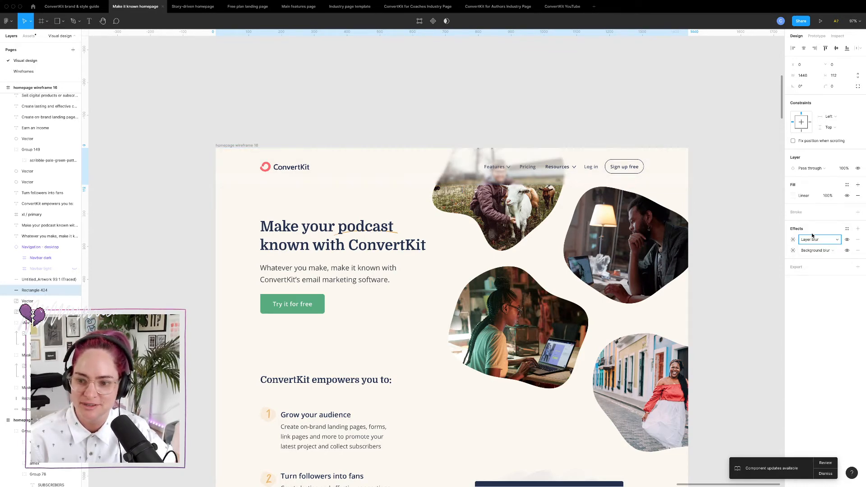
click(847, 251)
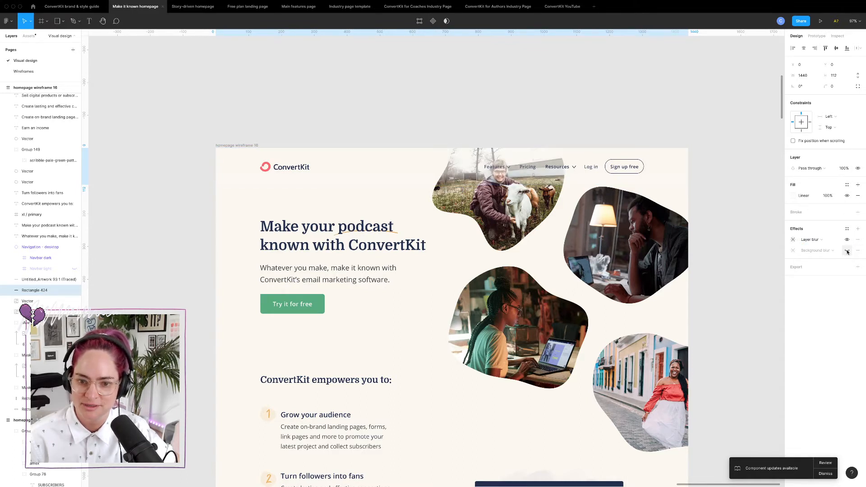
click(848, 251)
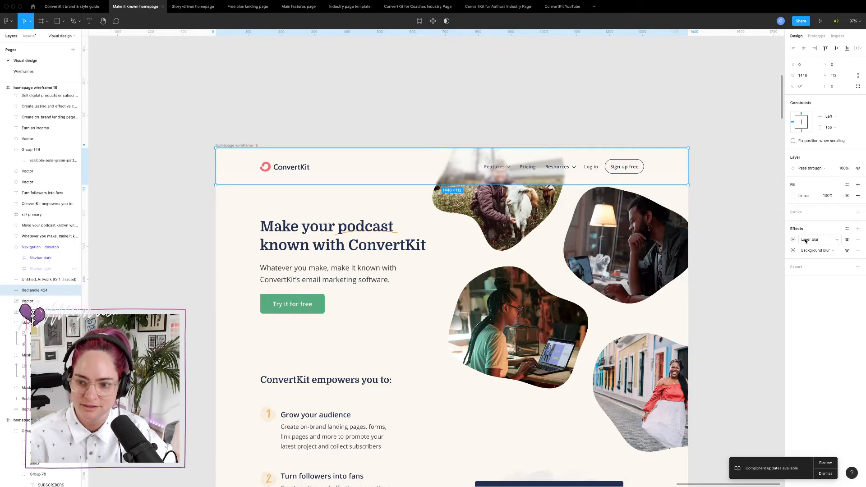
- Examine up close how the blurred bar renders behind the navigation links and over the goat photo
scroll(631, 236, up, 5)
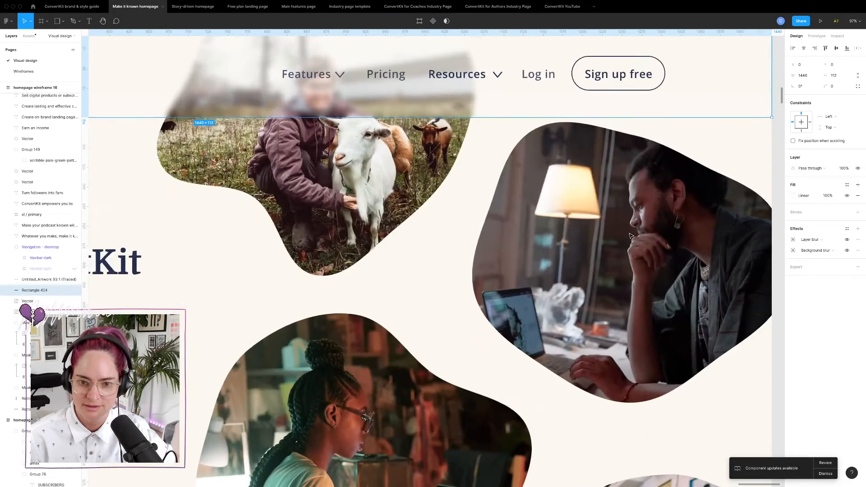
scroll(631, 236, down, 1)
scroll(630, 236, up, 5)
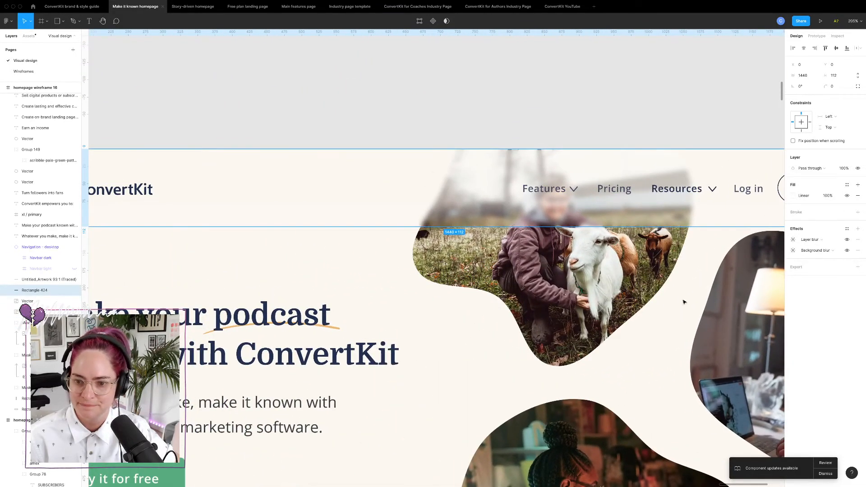
click(666, 315)
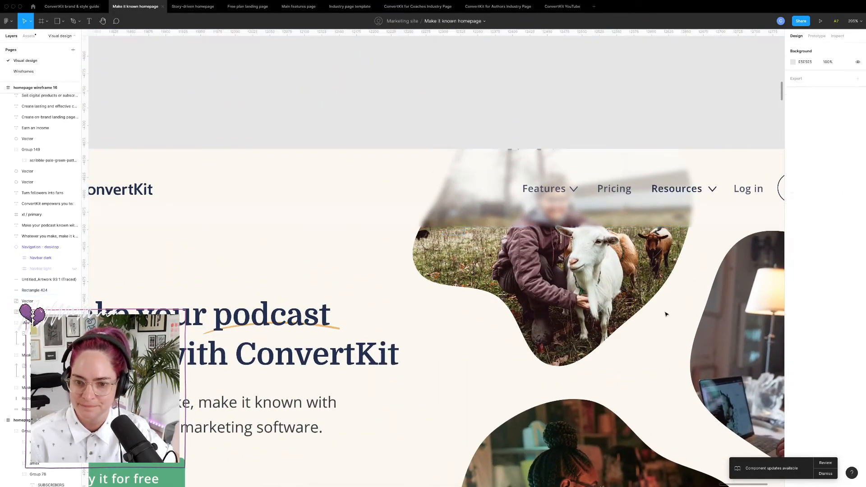
click(491, 213)
scroll(519, 212, up, 8)
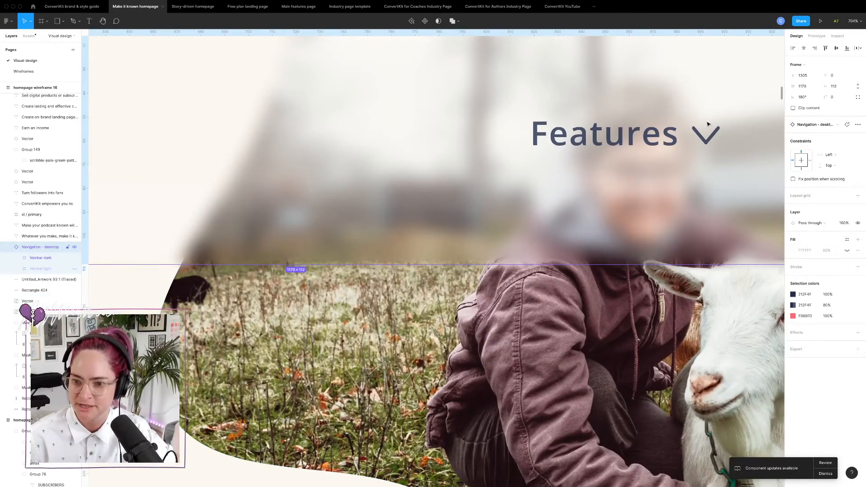
scroll(707, 124, down, 6)
scroll(722, 128, right, 8)
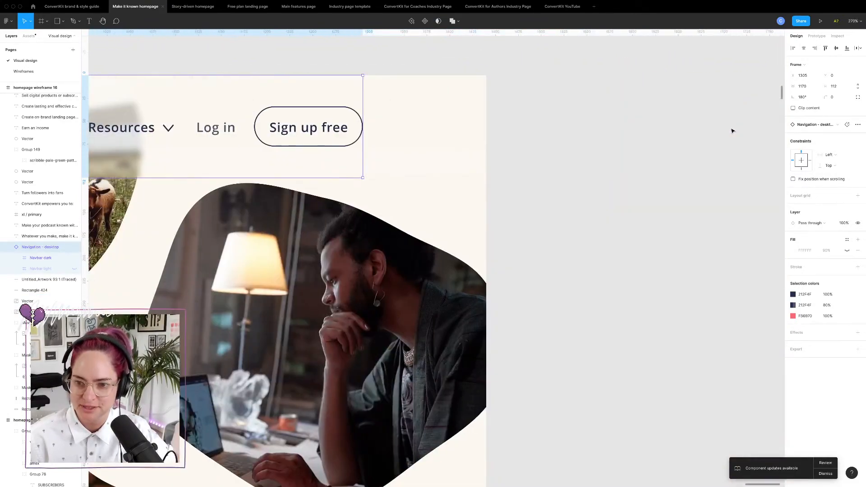
- Stretch the navigation rectangle down over the creator photos to a height of about 268 px
click(438, 138)
scroll(406, 149, left, 8)
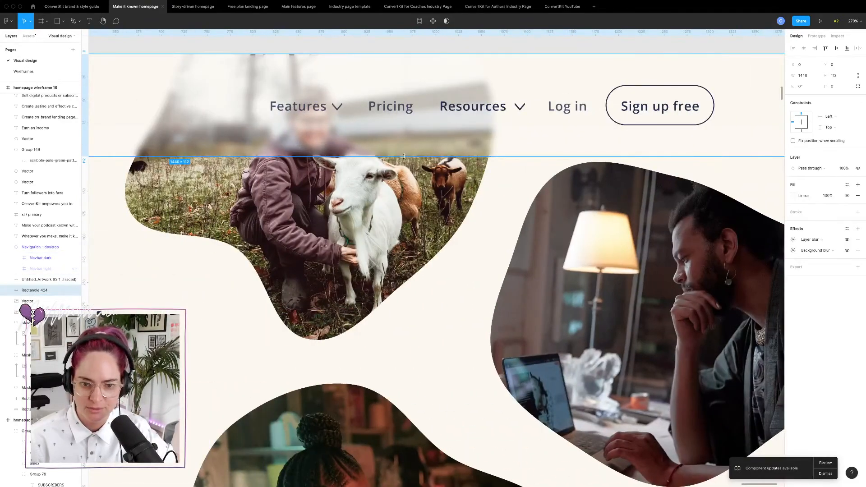
drag(405, 156, 425, 299)
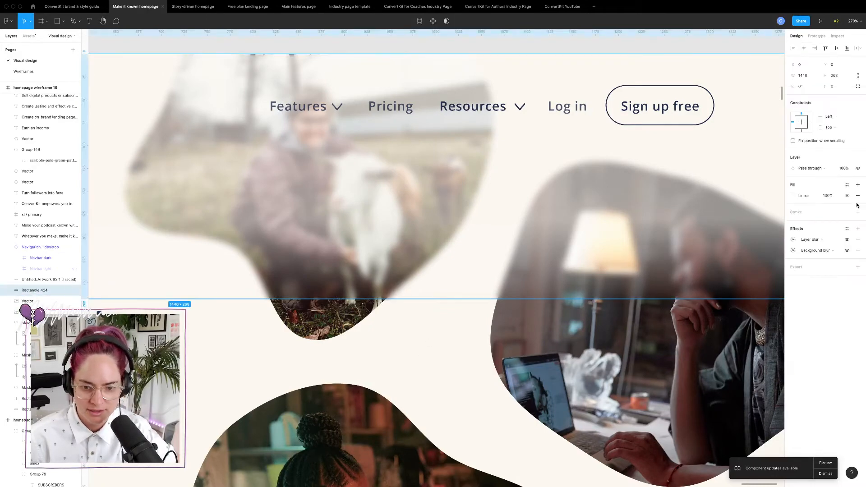
- Try shifting the end stop of the enlarged rectangle's linear gradient along its lower edge
click(794, 196)
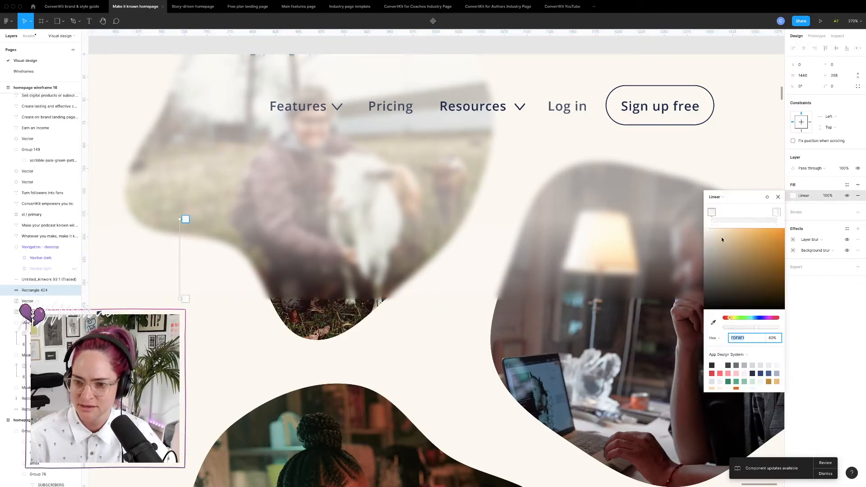
click(777, 212)
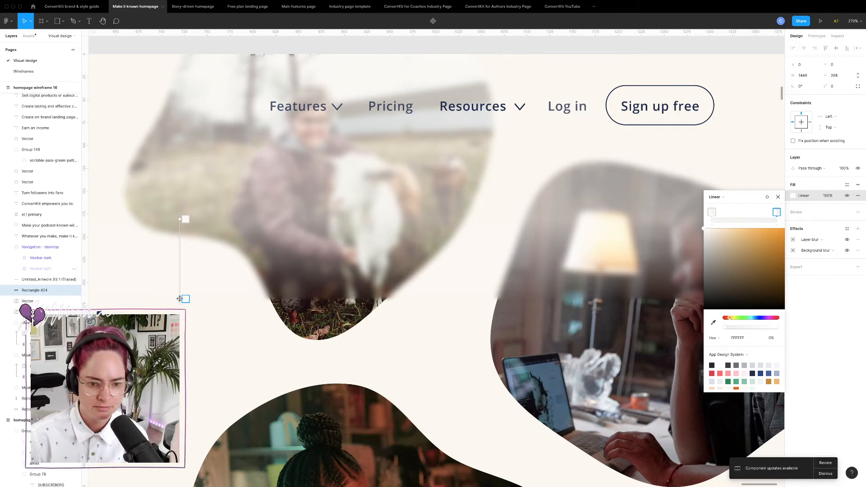
mouse_move(183, 297)
mouse_down()
mouse_move(184, 246)
mouse_move(182, 330)
mouse_move(178, 300)
mouse_up()
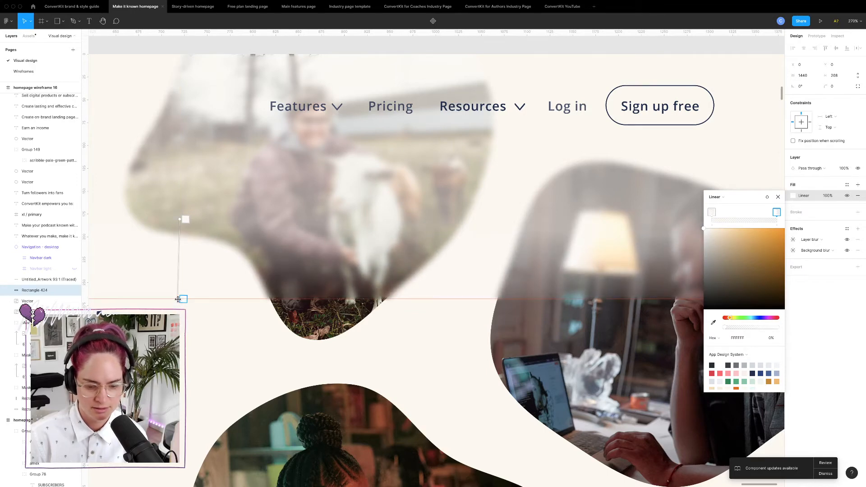
drag(179, 299, 179, 299)
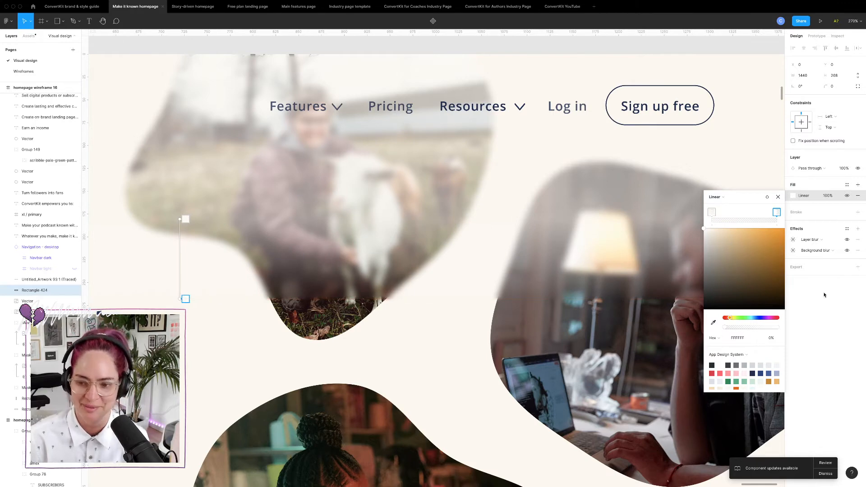
- Try a layer blur of 24 on the navigation rectangle and settle on 10
click(793, 240)
click(724, 257)
text(24)
key(Return)
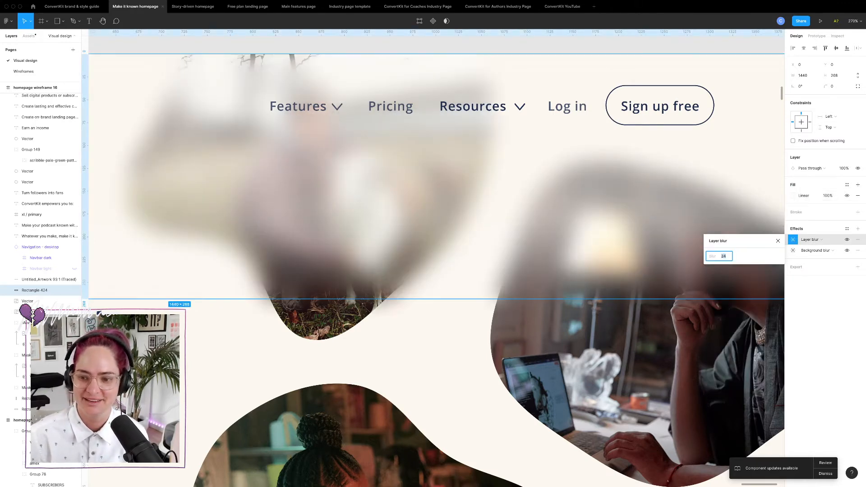
text(14)
key(Return)
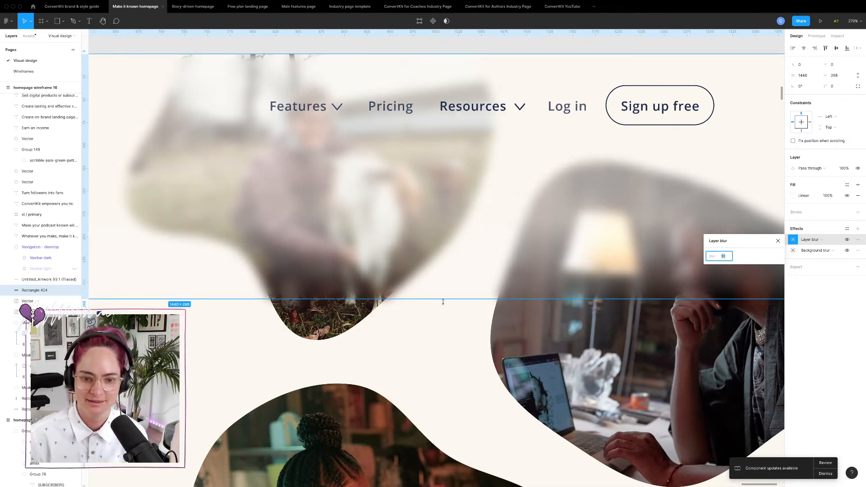
- Shrink the navigation rectangle from its lower edge to a height of about 99 px and deselect it
drag(443, 300, 454, 143)
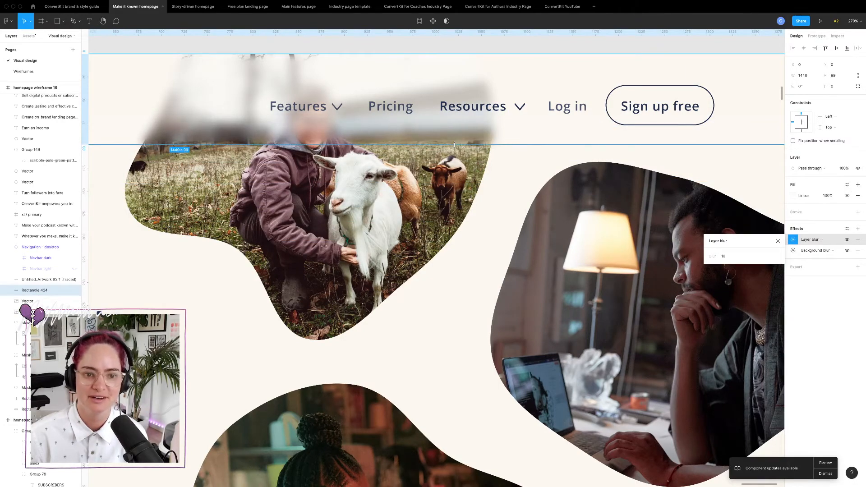
click(486, 252)
scroll(480, 242, down, 5)
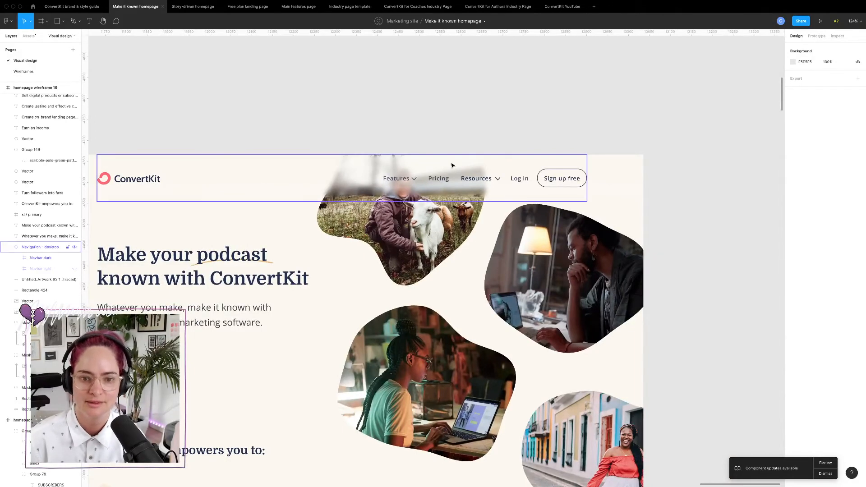
- Extend the navigation rectangle's upper edge about 16 px above the frame, making it 115 px high, and deselect it
click(600, 170)
scroll(559, 154, up, 5)
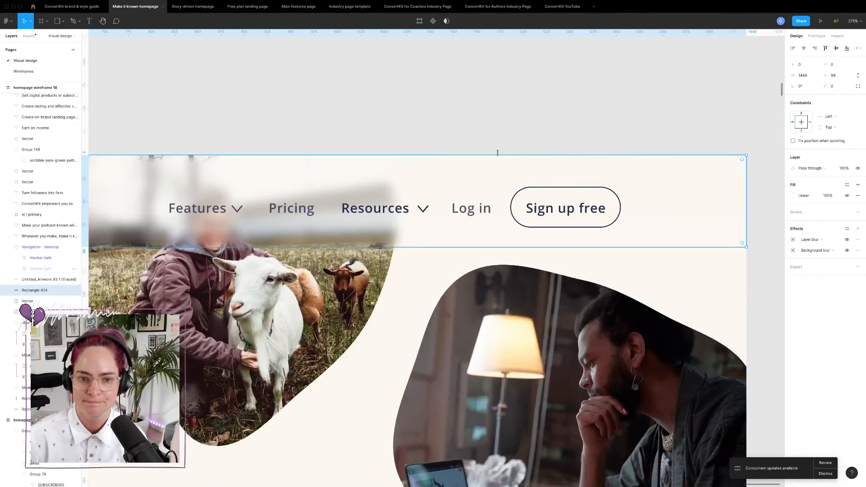
drag(412, 155, 415, 140)
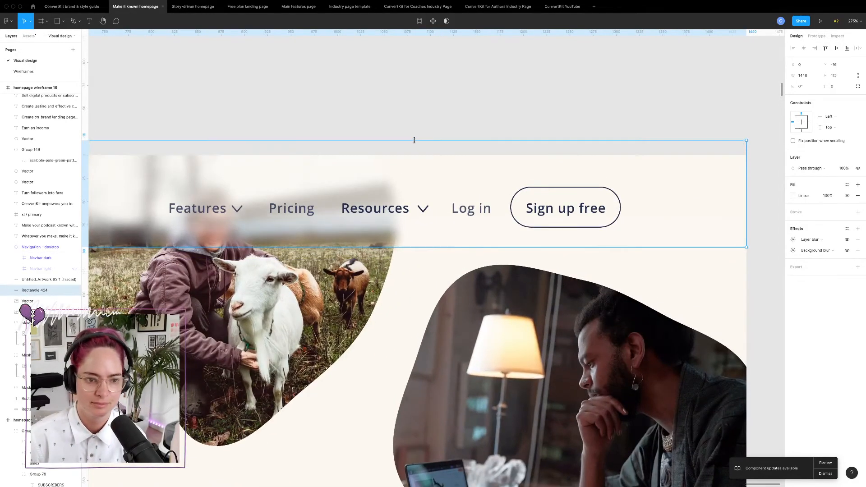
click(425, 118)
scroll(425, 118, down, 5)
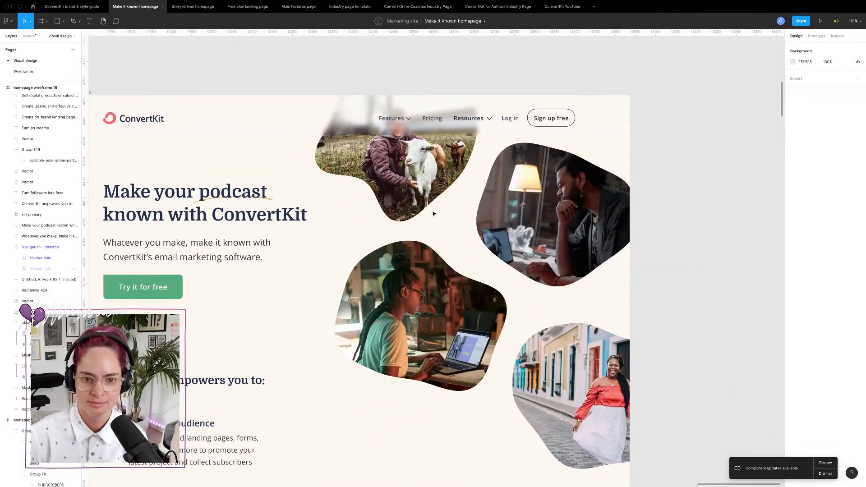
- Try a layer blur of 8 on the navigation rectangle, restore it to 10, and deselect it
scroll(433, 213, left, 2)
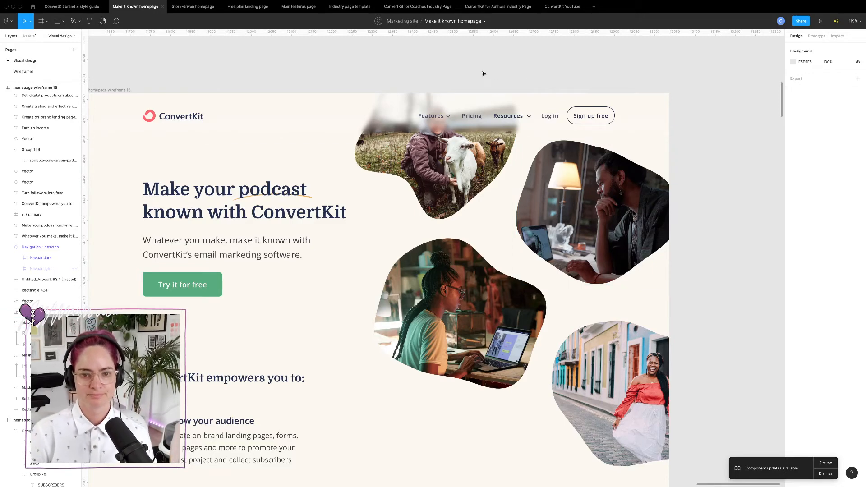
click(659, 113)
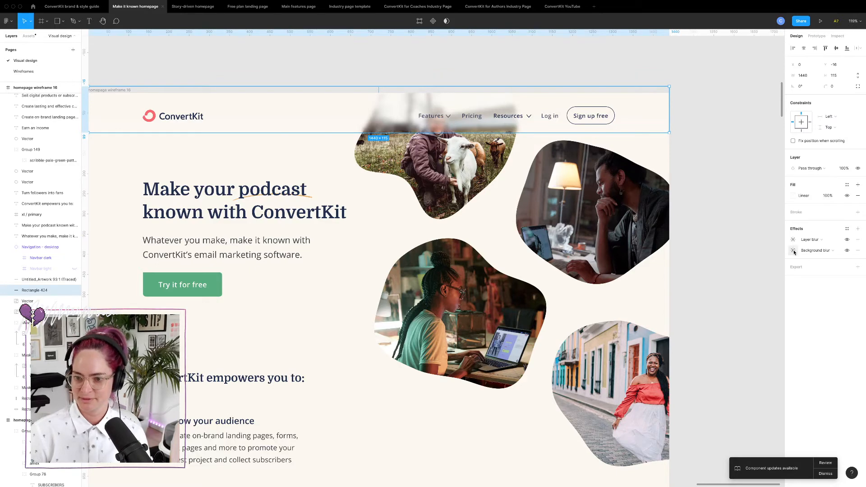
click(794, 241)
text(8)
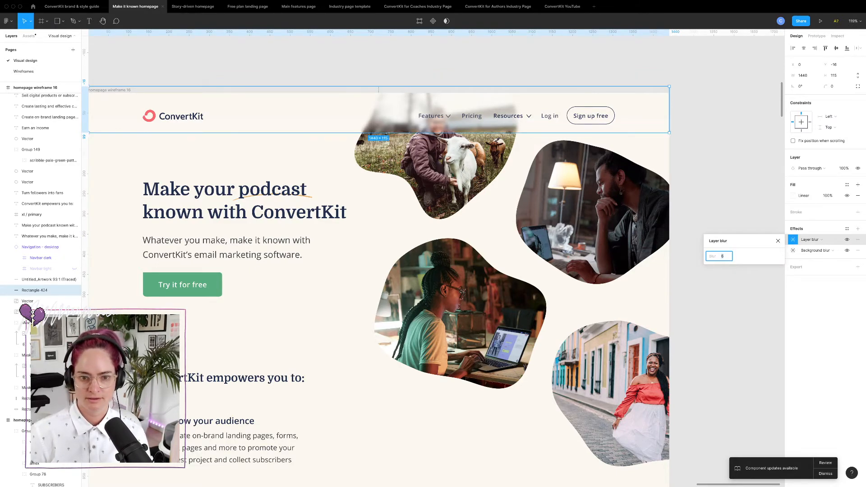
key(Up)
key(Up)
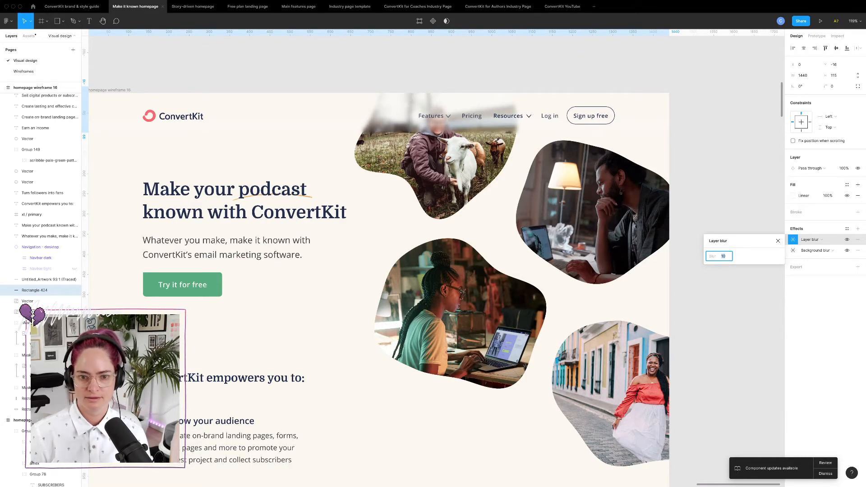
click(692, 156)
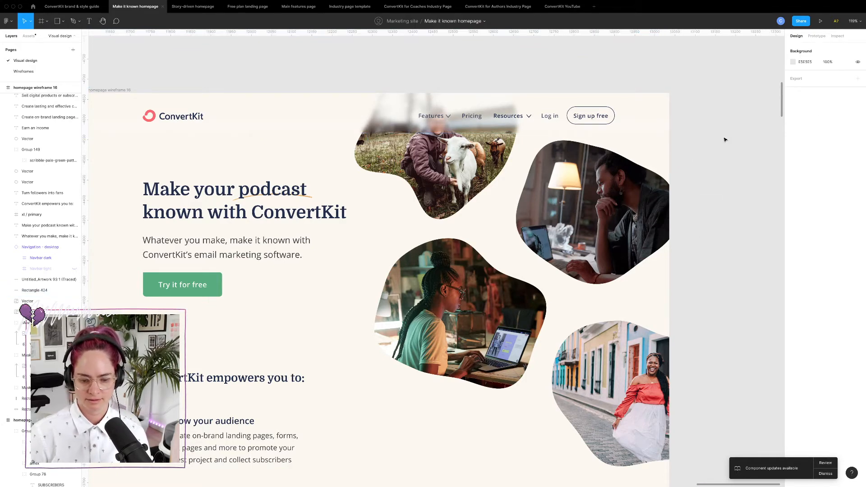
- Lower the navigation rectangle's background blur by one and deselect it
click(663, 105)
click(793, 251)
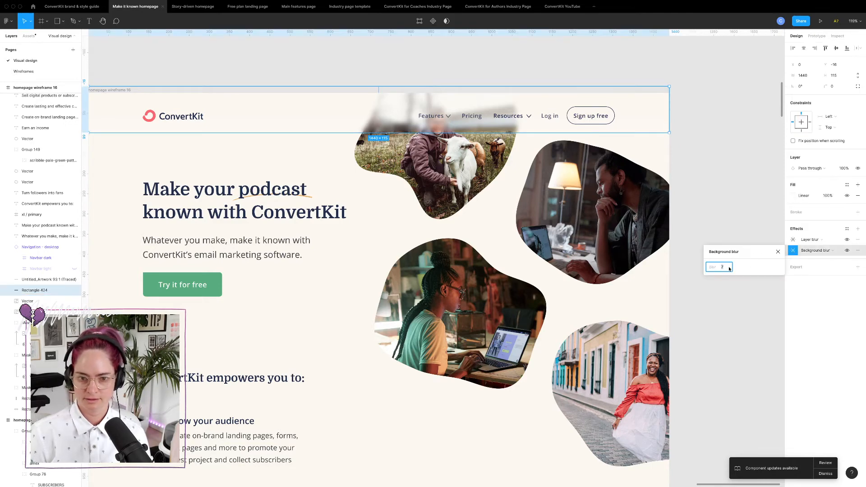
key(Down)
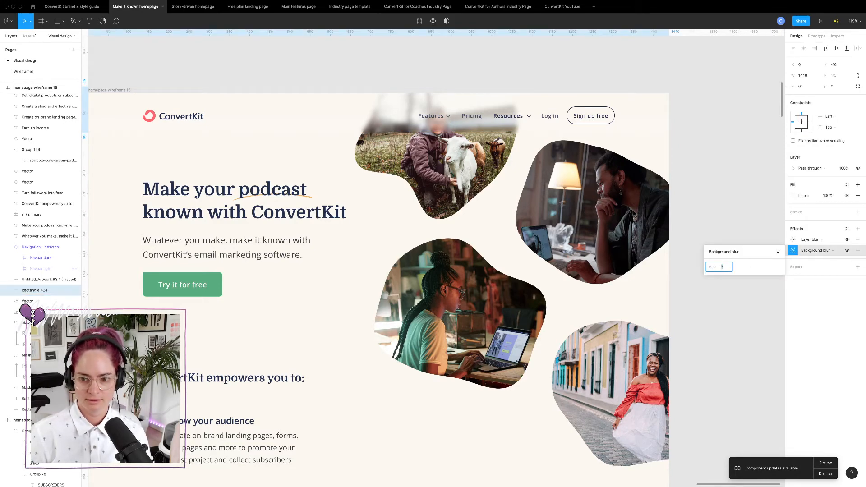
click(707, 193)
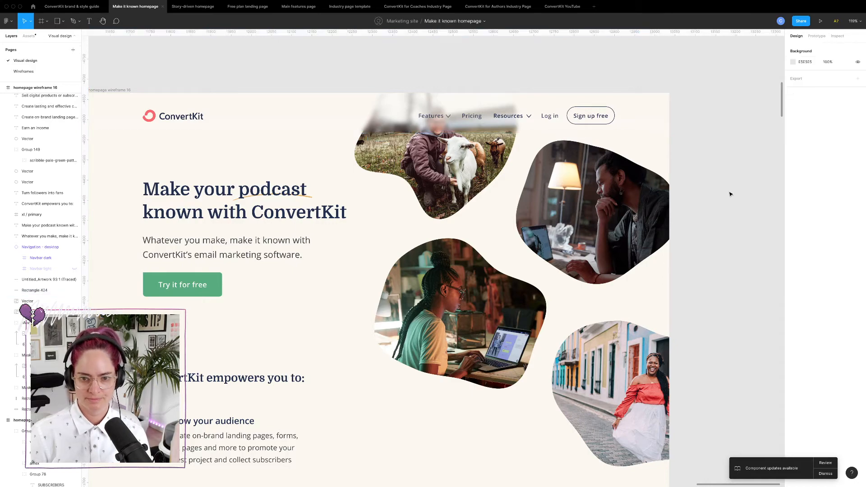
- Raise the opacity of the first gradient stop in the navigation rectangle's linear fill to 80% and deselect it
scroll(495, 154, up, 5)
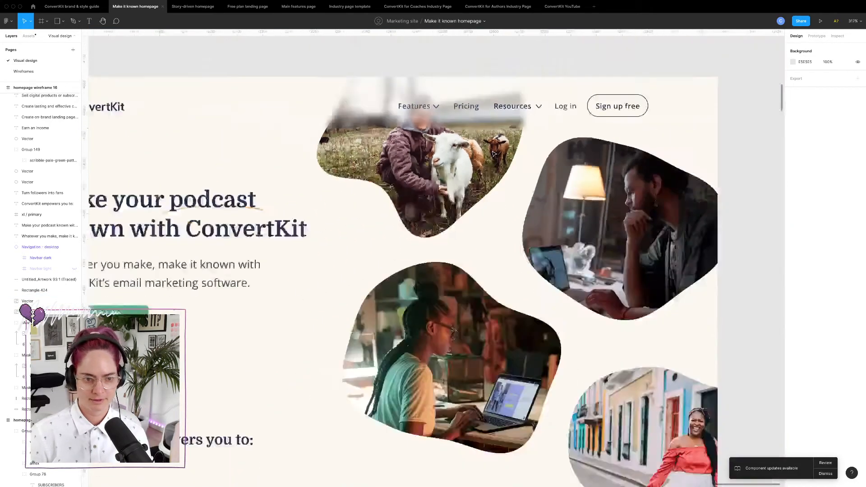
scroll(494, 154, down, 5)
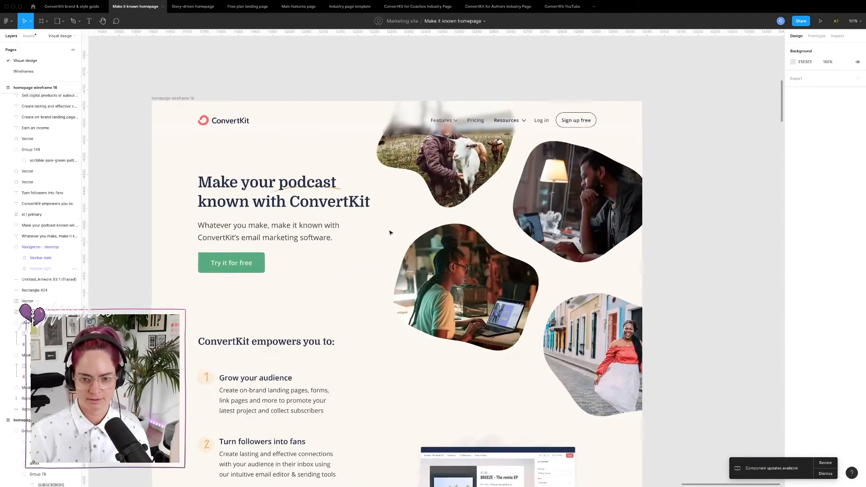
click(632, 118)
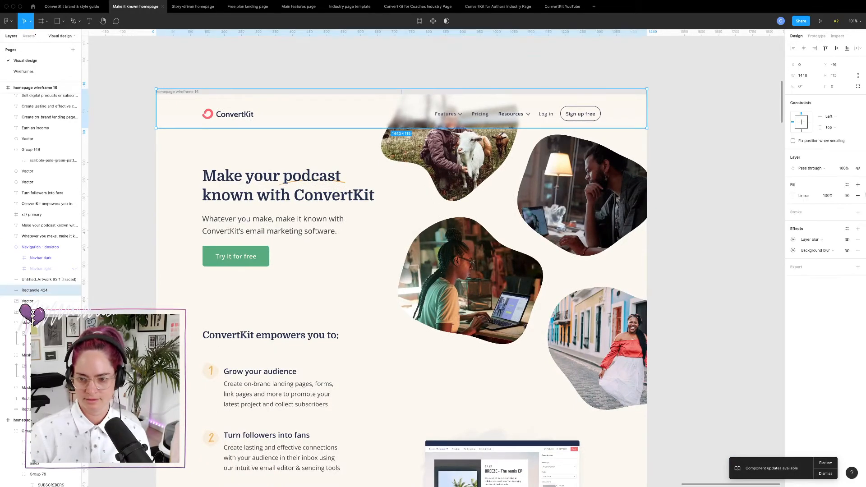
click(795, 195)
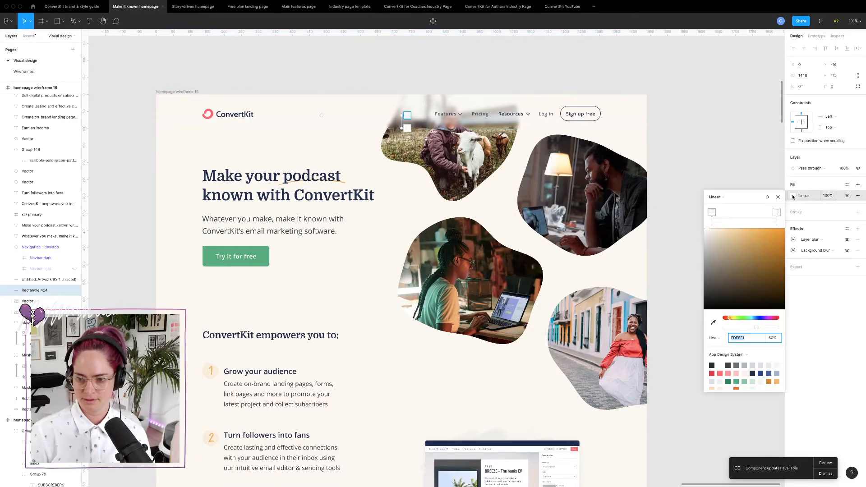
click(713, 213)
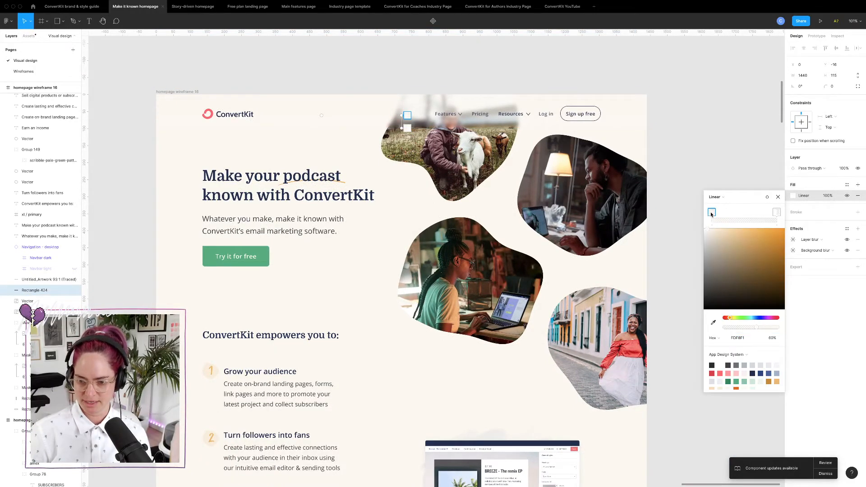
click(773, 338)
key(shift+Up)
key(shift+Up)
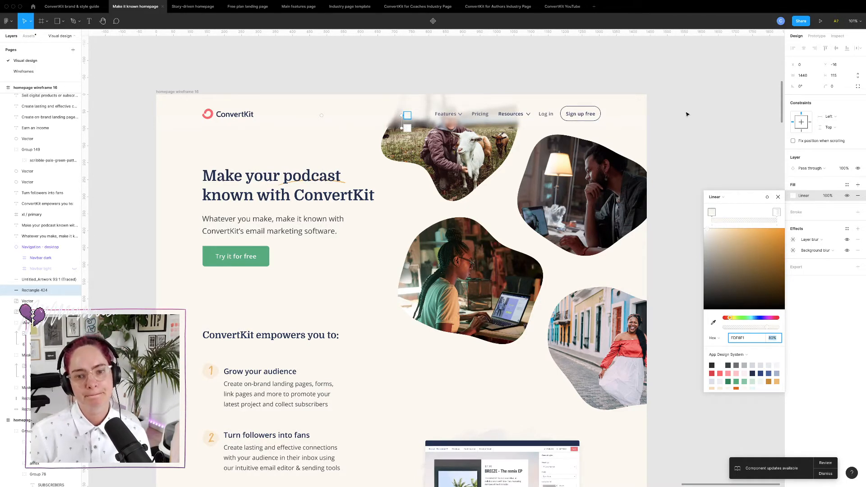
key(Return)
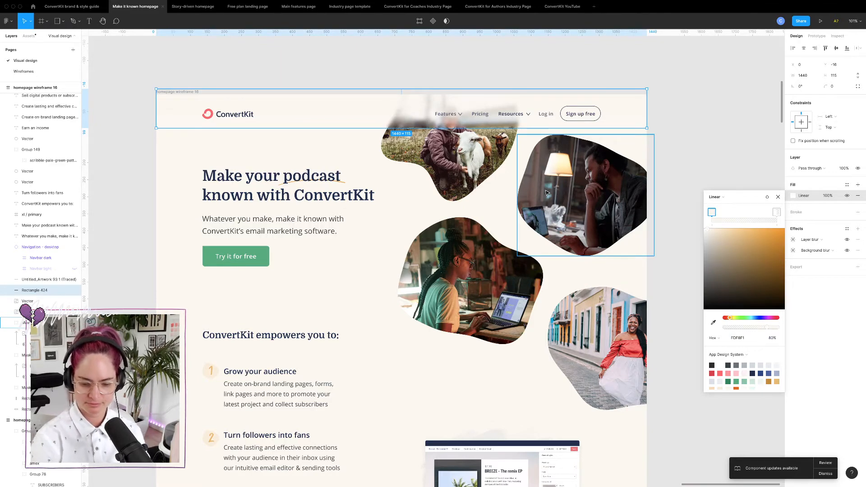
click(690, 148)
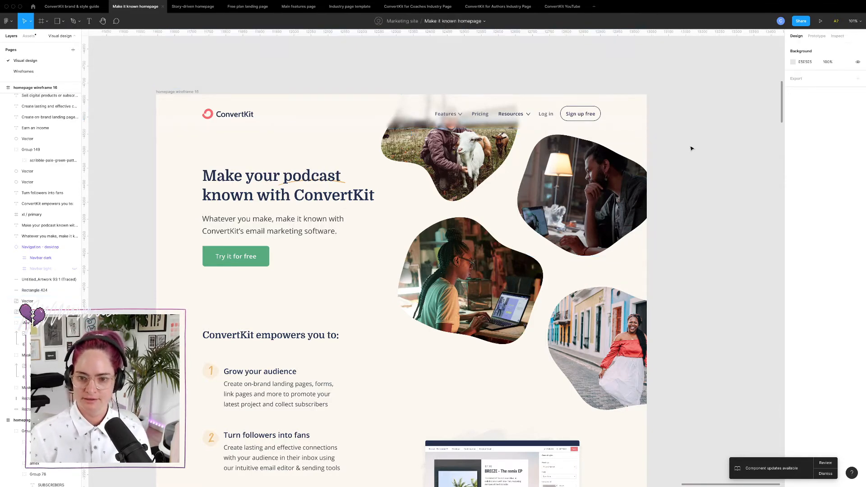
scroll(677, 212, down, 4)
scroll(608, 284, down, 4)
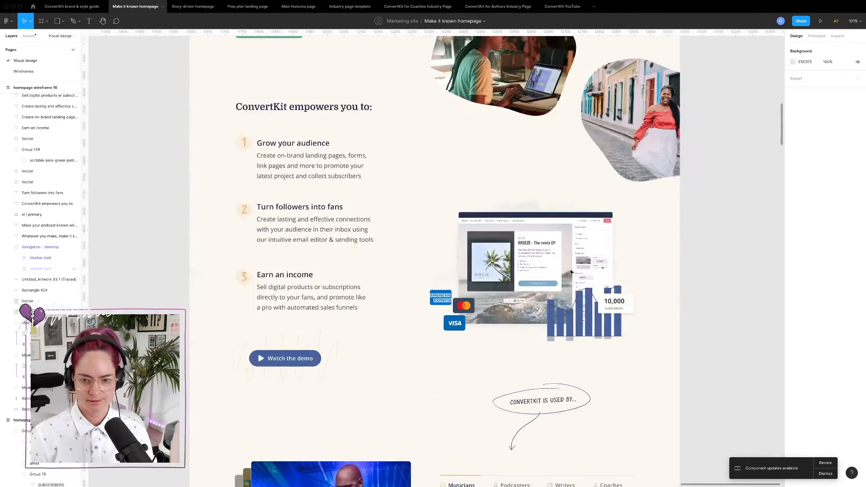
scroll(608, 291, up, 4)
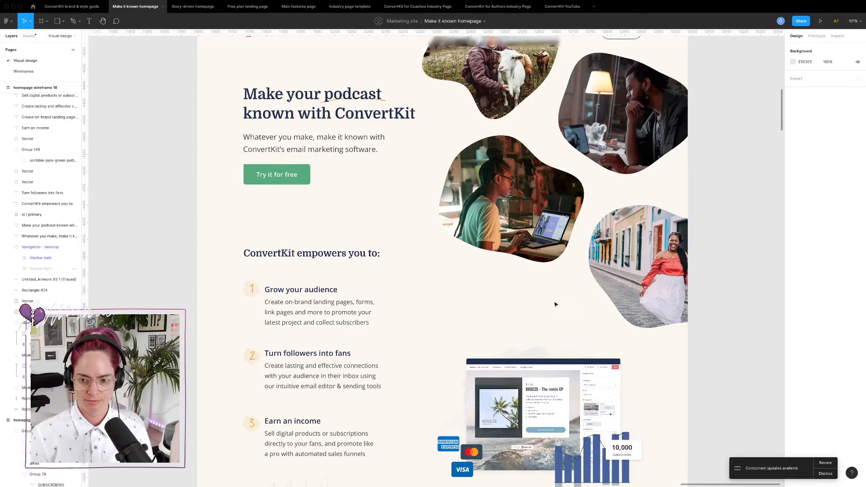
scroll(590, 201, up, 3)
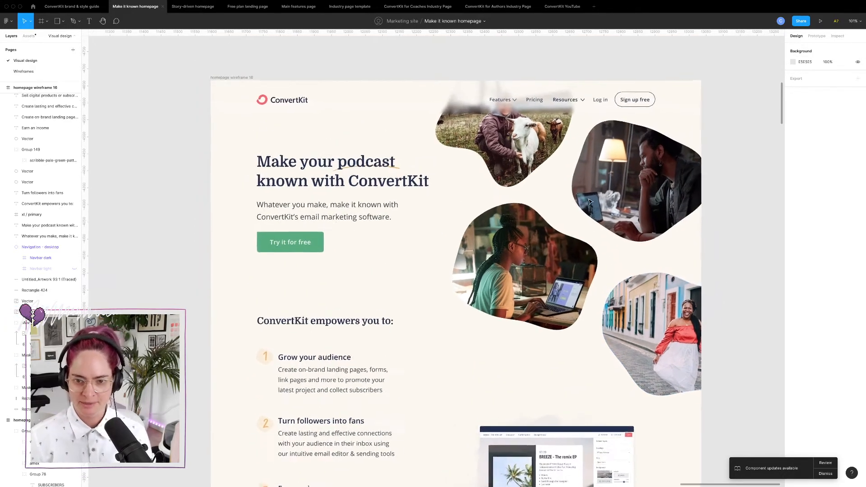
scroll(658, 320, right, 1)
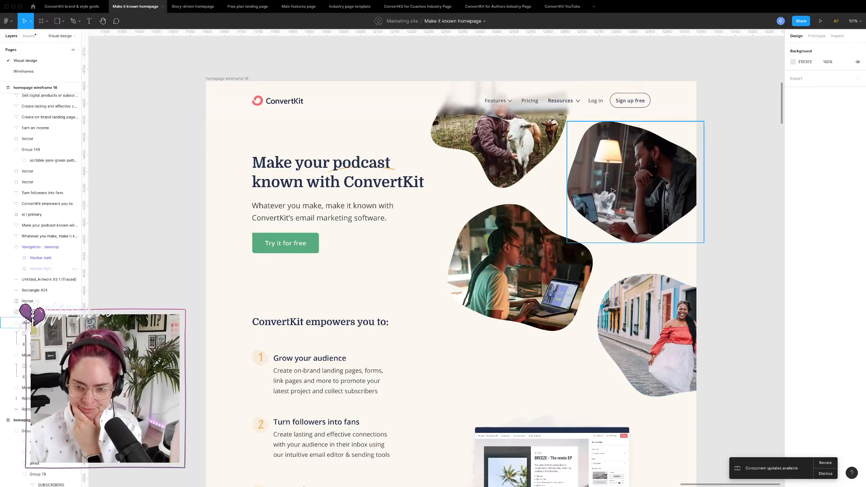
- Switch to Google Drive in Chrome, preview the piano photo _18I4854.jpg in the creator's folder, and close it
key(ctrl+Left)
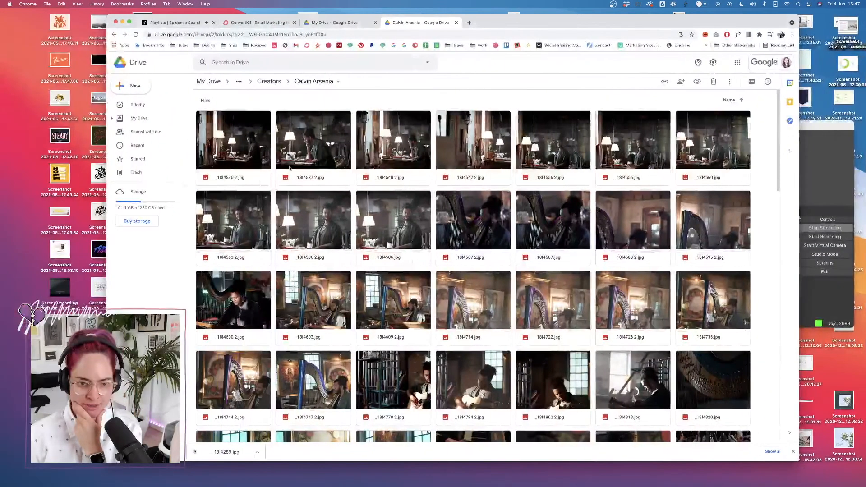
scroll(520, 181, down, 5)
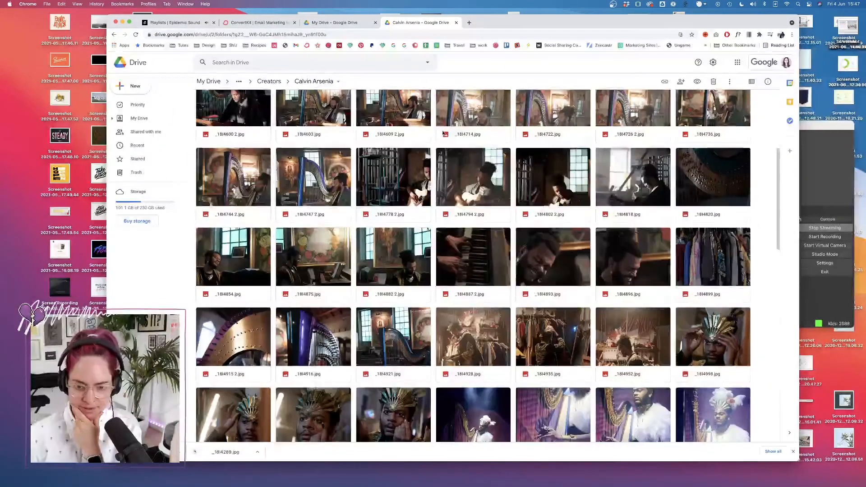
click(313, 253)
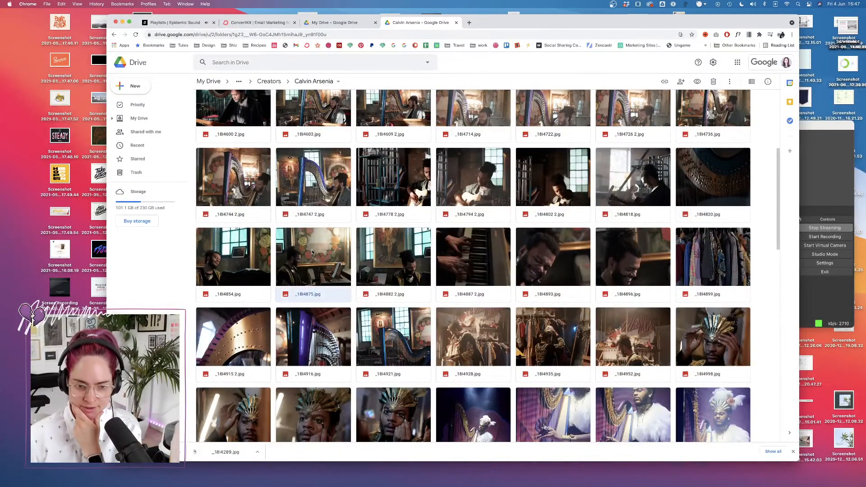
double_click(232, 259)
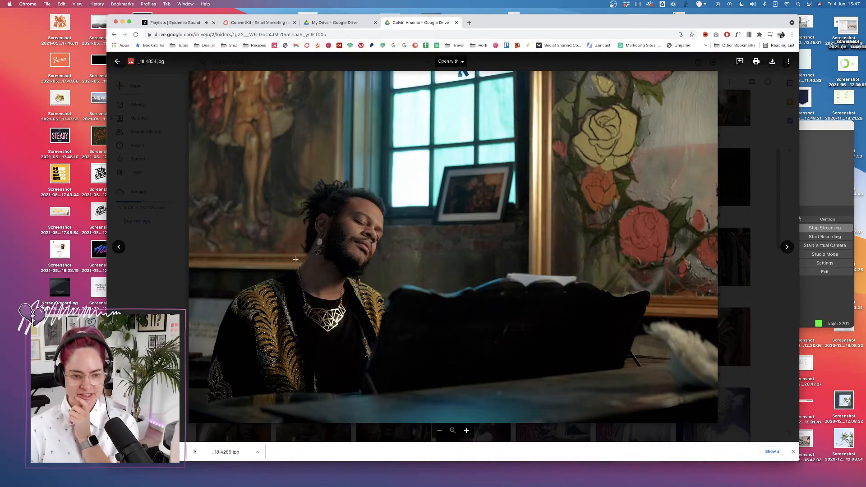
click(145, 233)
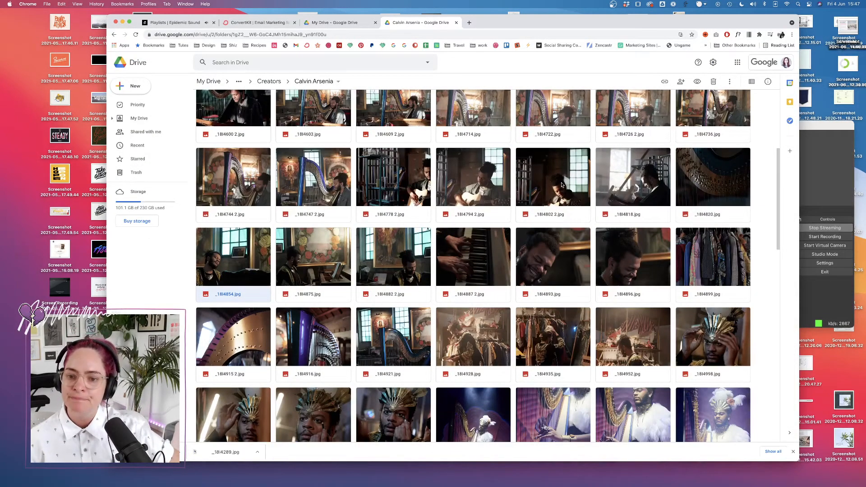
- Preview the guitar photo _18I4802 2.jpg, download it, and return to the folder
double_click(562, 185)
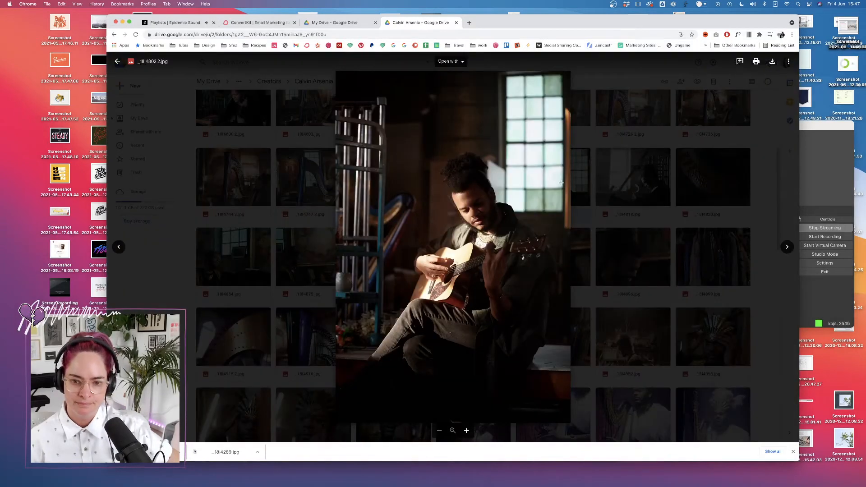
click(773, 61)
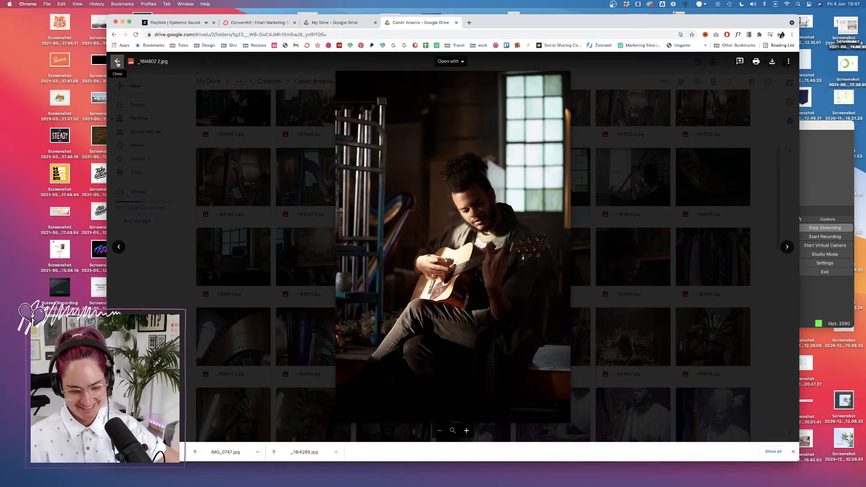
click(118, 63)
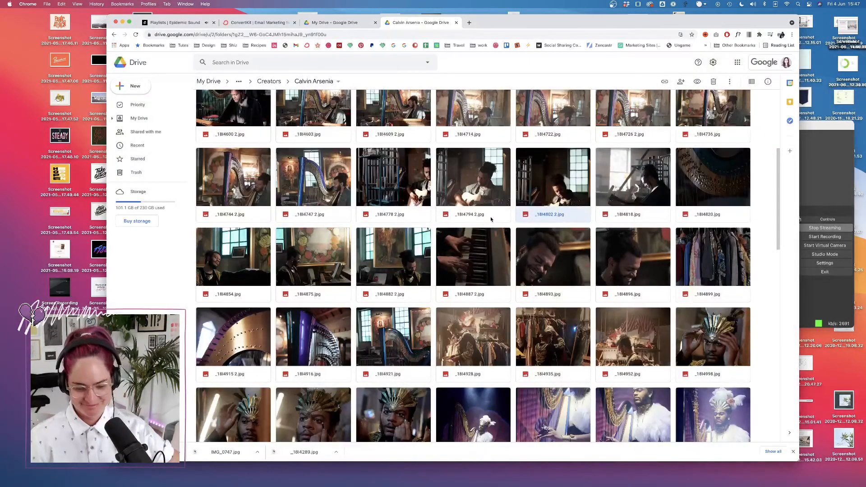
- Return to Figma and pull the width handle of the navigation rectangle's linear gradient in close to its first stop, finishing with nothing selected
key(ctrl+Right)
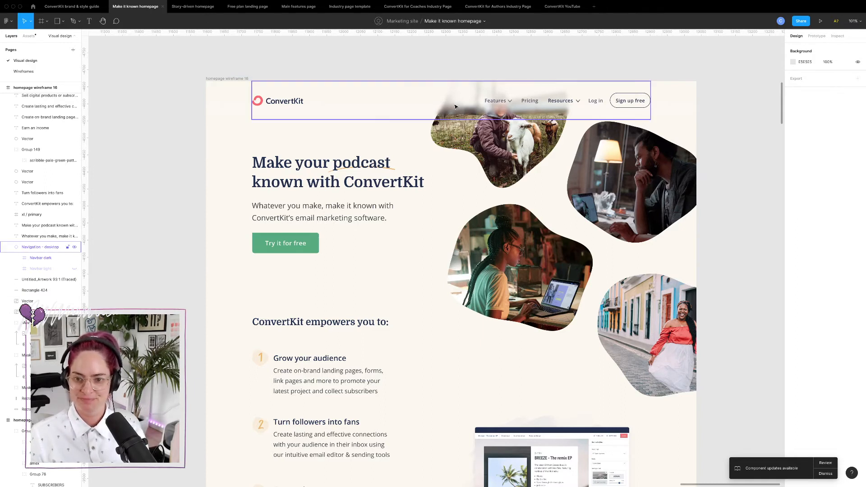
click(680, 110)
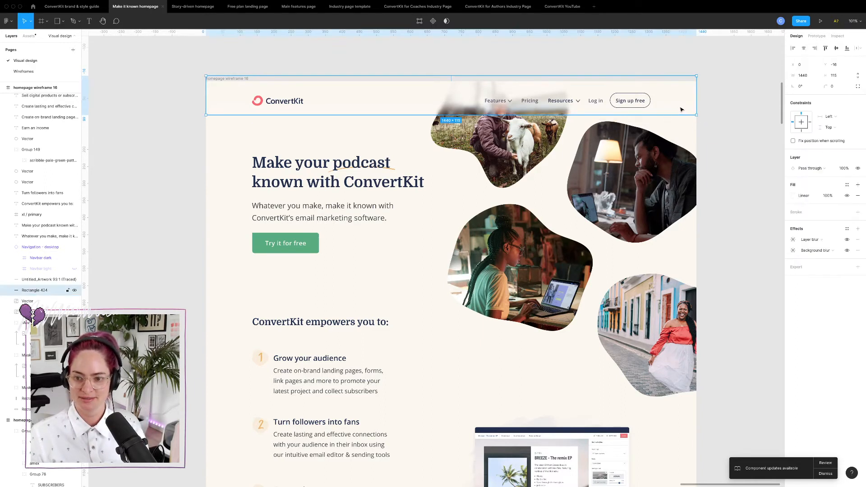
click(794, 195)
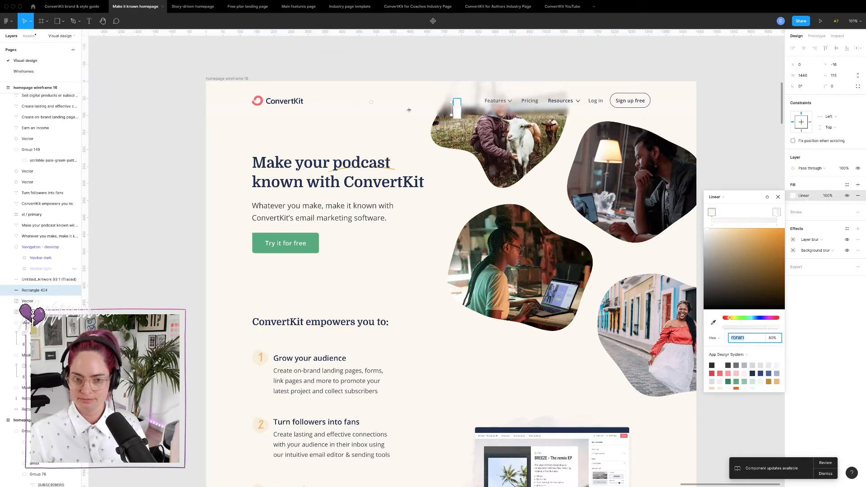
drag(371, 102, 443, 107)
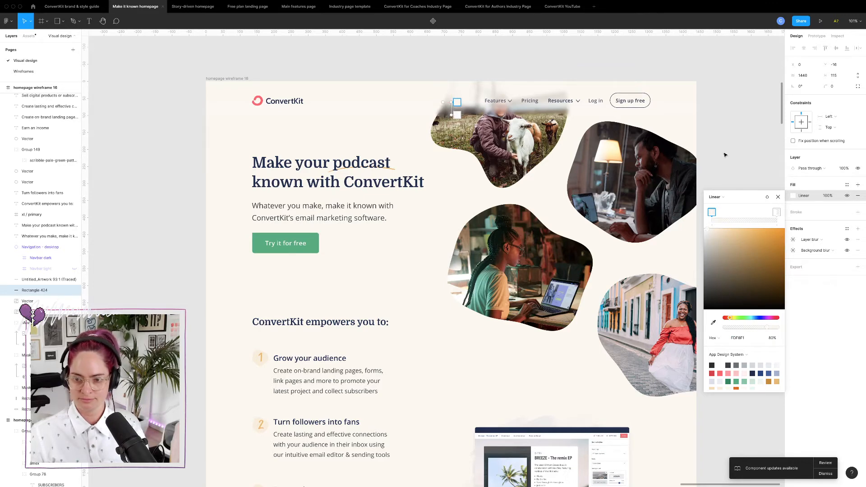
key(Escape)
key(Escape)
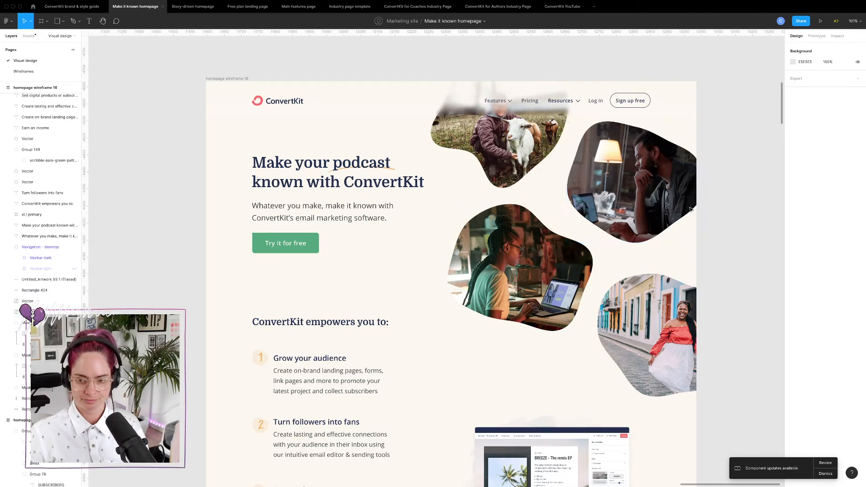
- Replace the image of the man at the laptop in the upper-right blob with _18I4802 2.jpg from Downloads
click(600, 198)
click(794, 185)
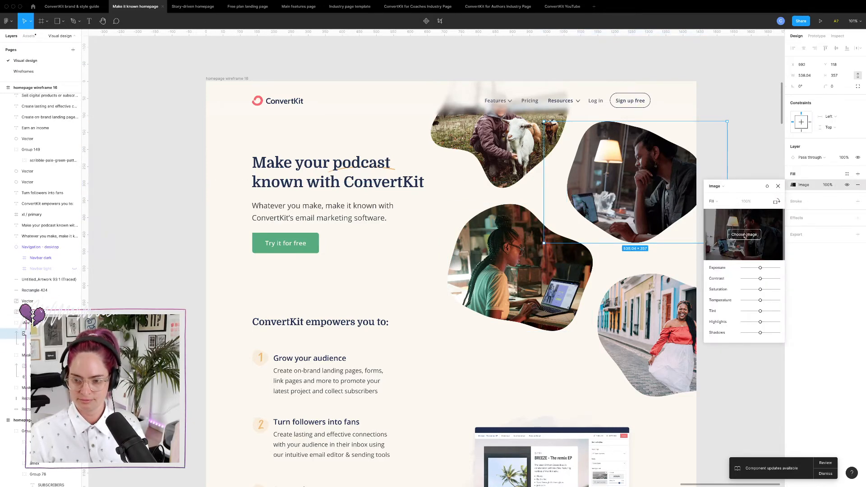
click(745, 235)
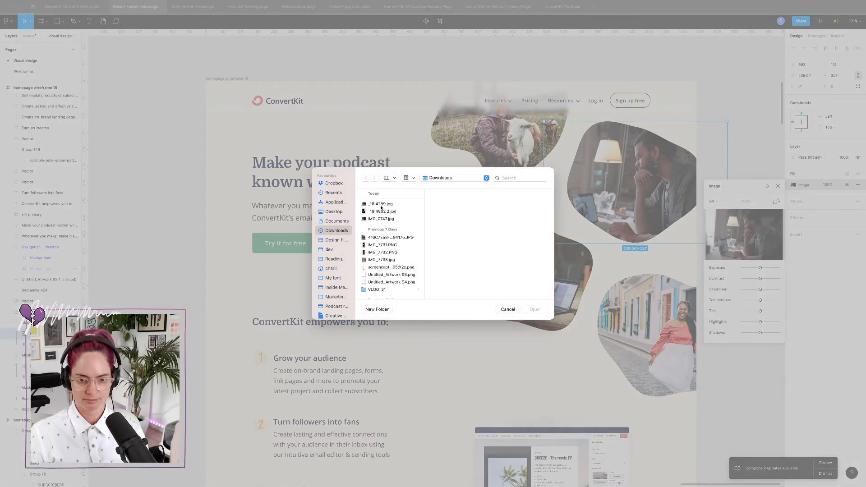
click(382, 211)
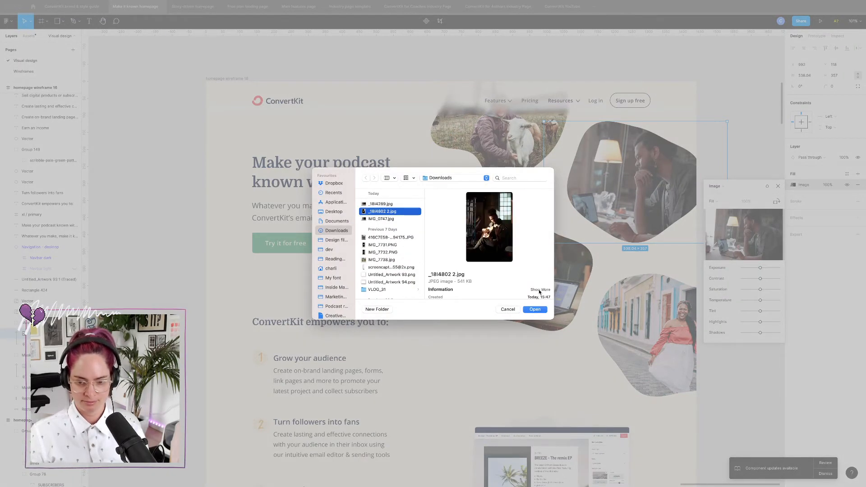
click(535, 310)
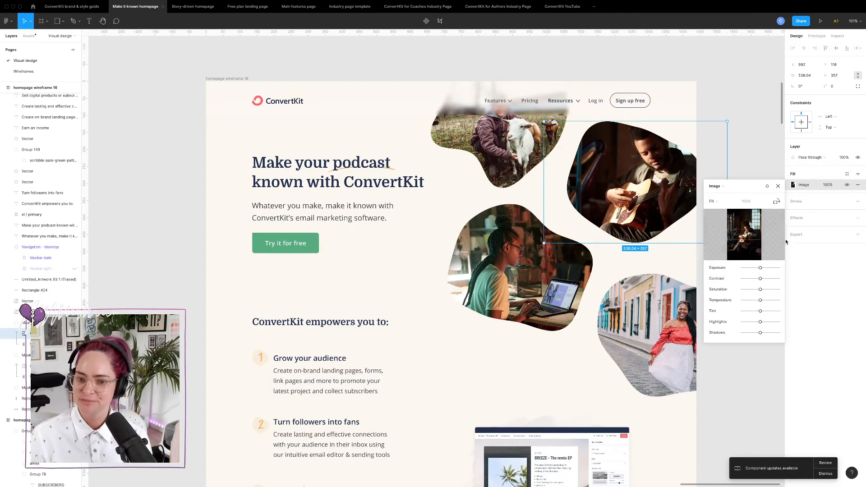
click(820, 298)
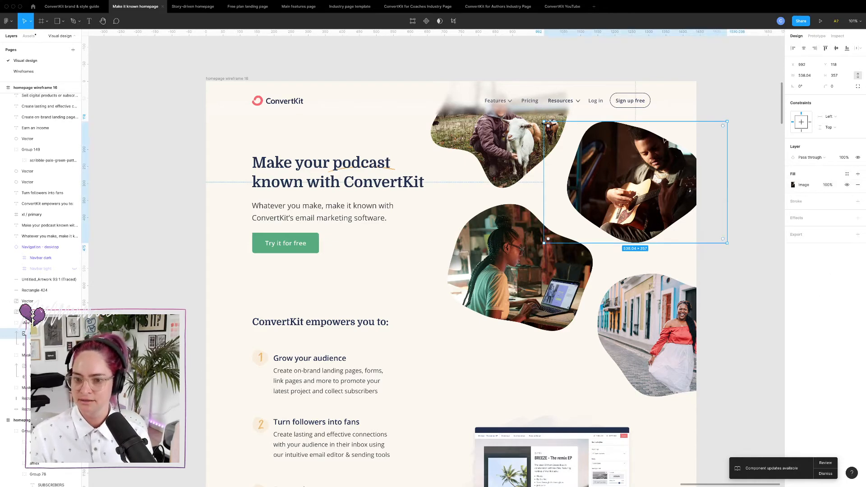
- Release the mask on the guitar photo and move its blob shape out of the mask group
click(793, 184)
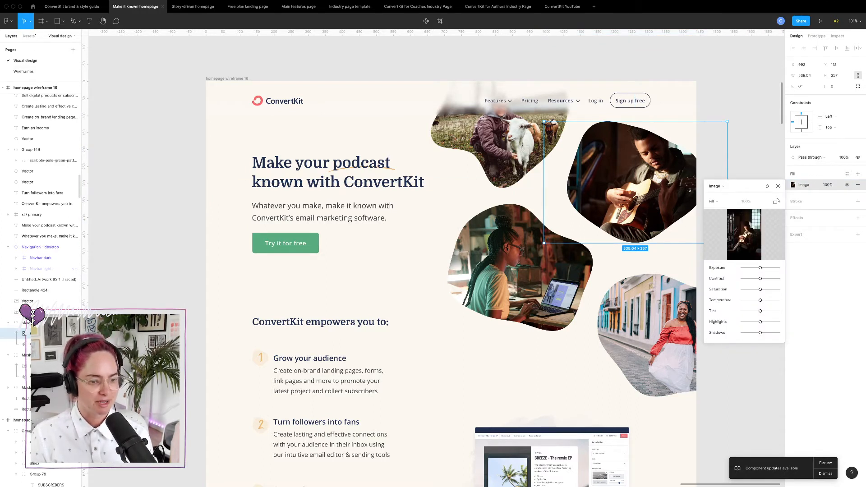
click(24, 344)
right_click(38, 344)
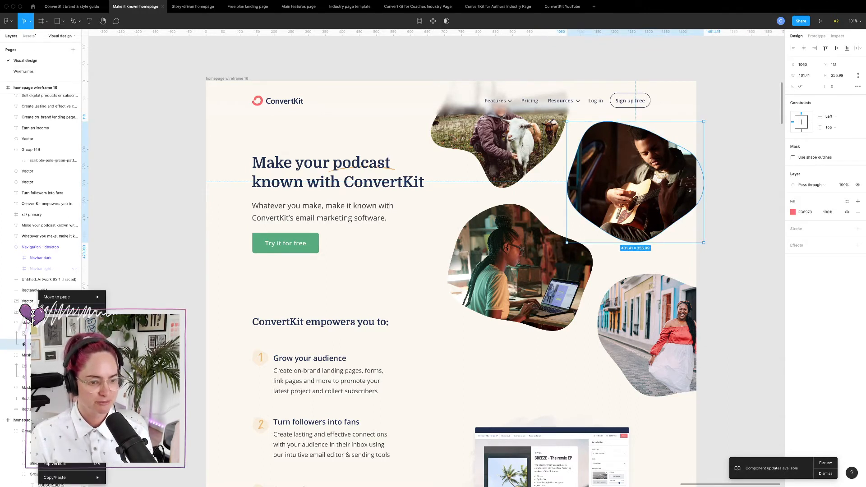
click(68, 390)
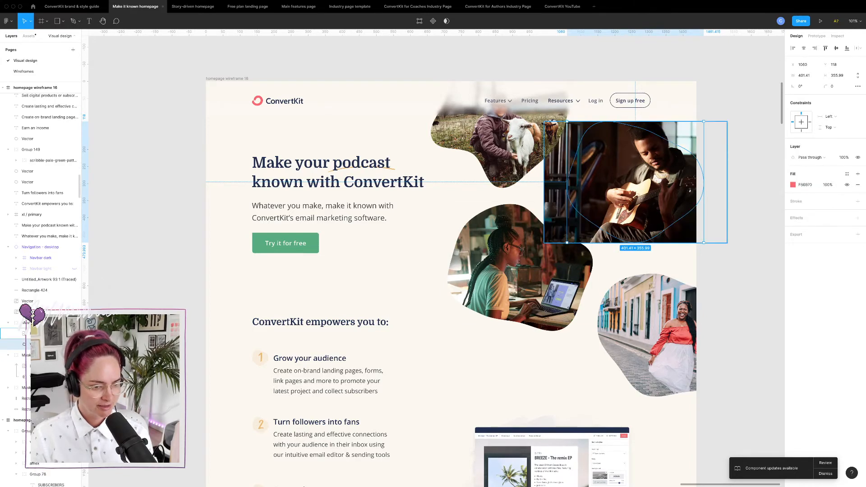
drag(24, 344, 23, 319)
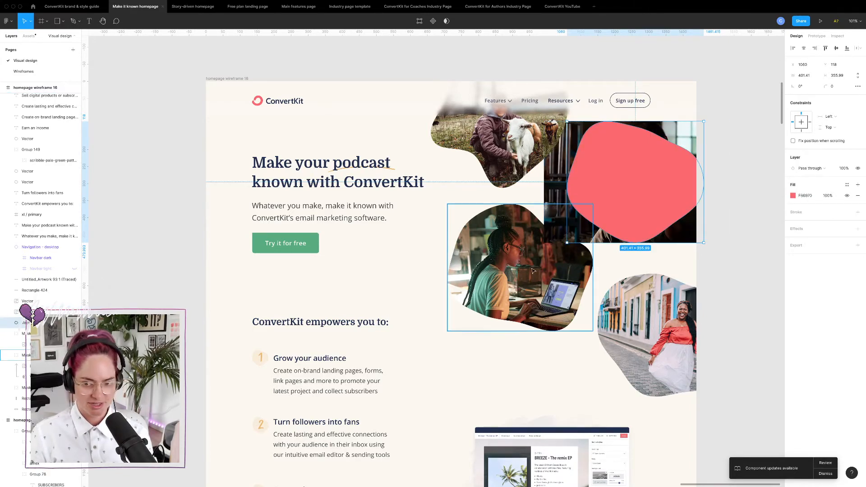
- Apply the guitar photo as an image fill on the red blob shape and delete the leftover rectangular photo
click(736, 205)
click(650, 180)
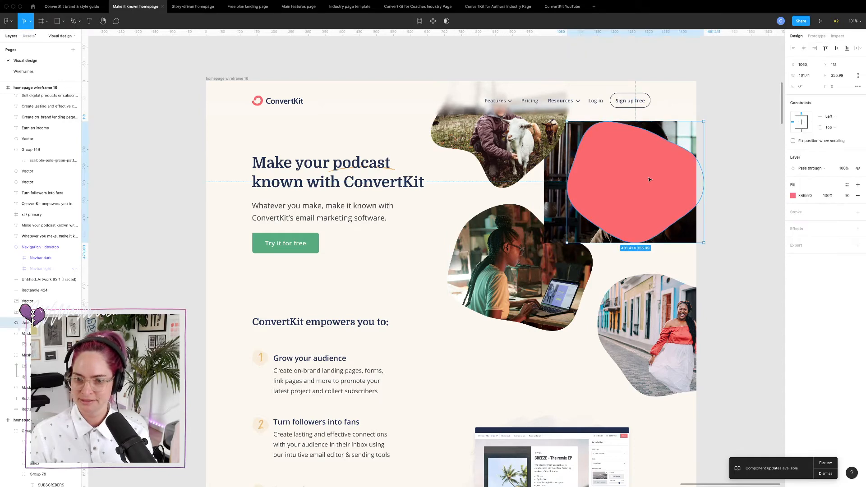
key(super+v)
click(559, 201)
key(BackSpace)
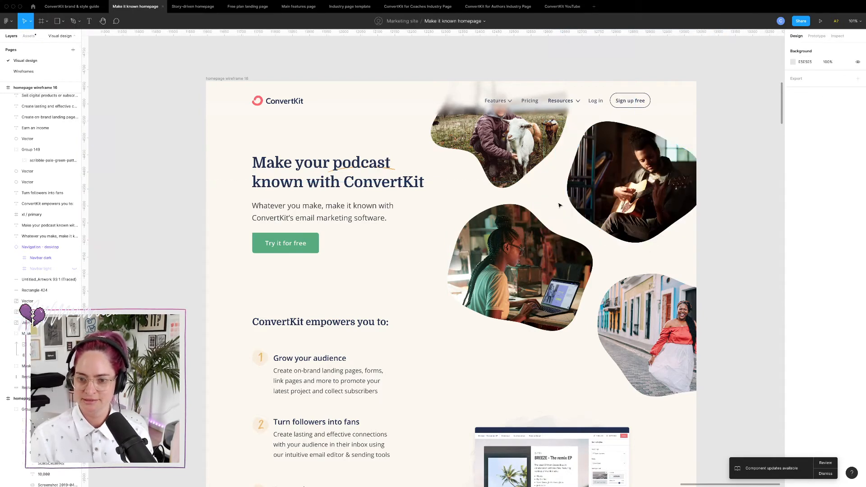
- Release the mask on the photo of the woman at the laptop, placing its blob shape outside the mask group
click(518, 265)
click(45, 355)
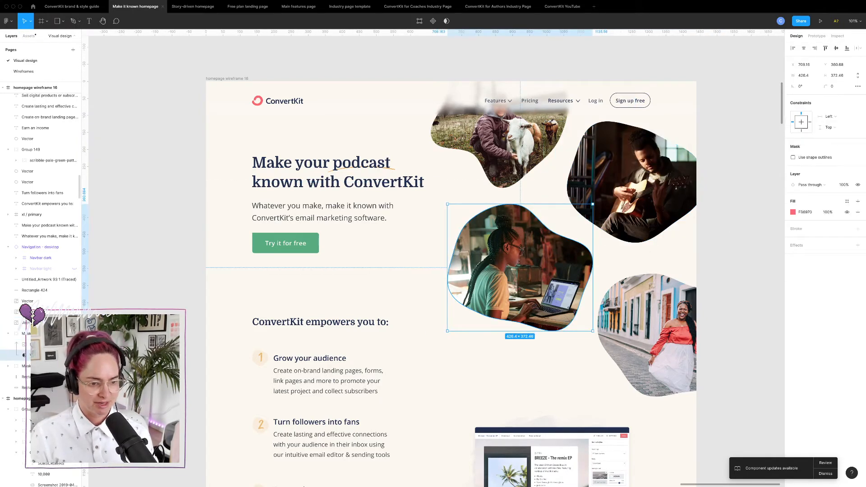
right_click(45, 355)
click(67, 310)
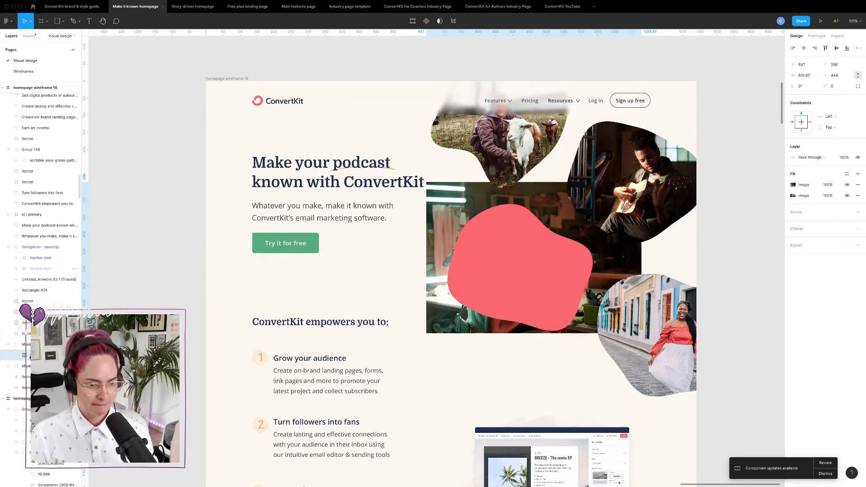
- Copy the laptop photo's image fill onto its blob shape and remove the leftover rectangular photo
click(45, 355)
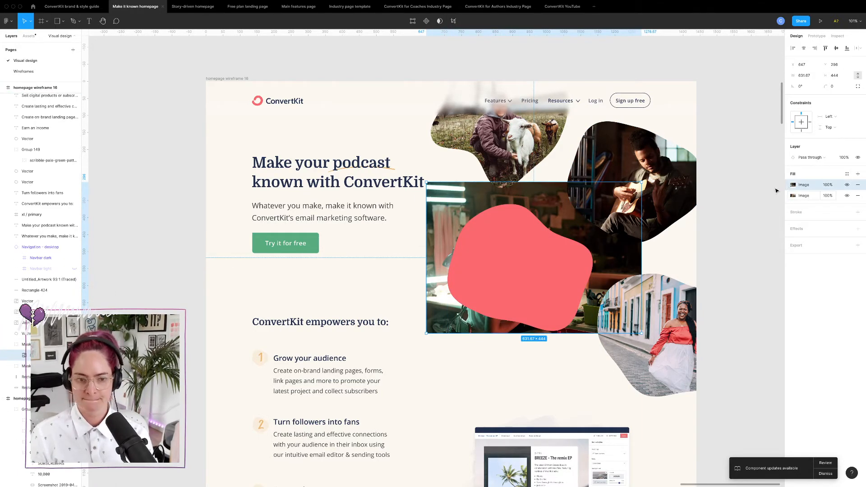
click(29, 334)
key(ctrl+alt+m)
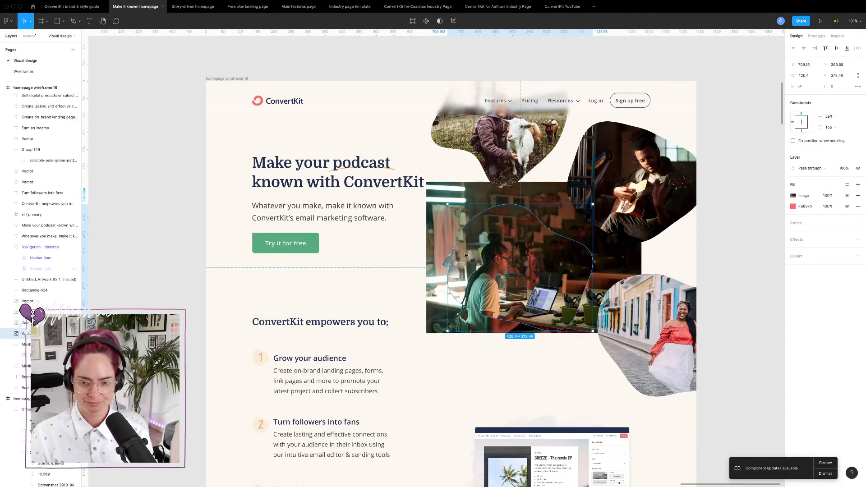
key(Escape)
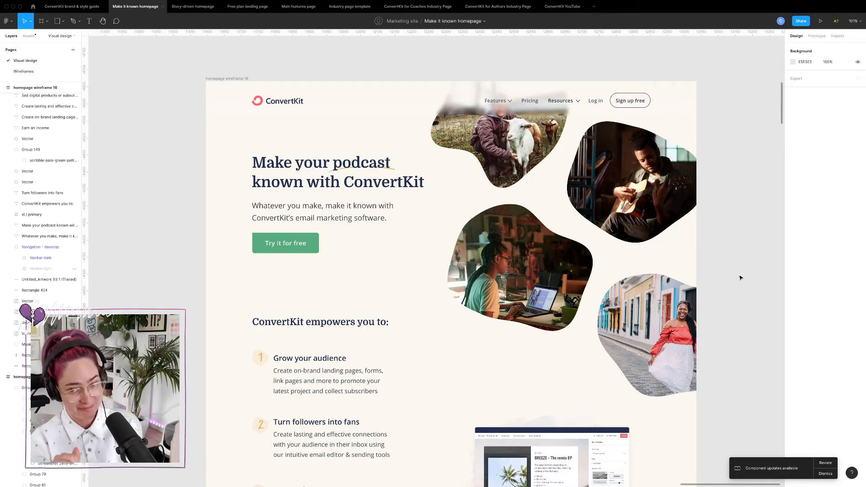
- Remove the solid red fill from the laptop photo's blob shape, keeping only the image fill
click(639, 304)
click(520, 234)
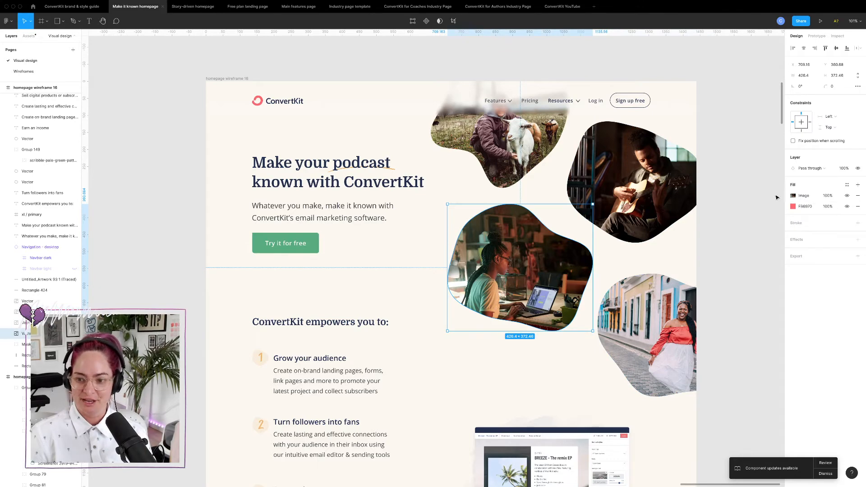
click(859, 206)
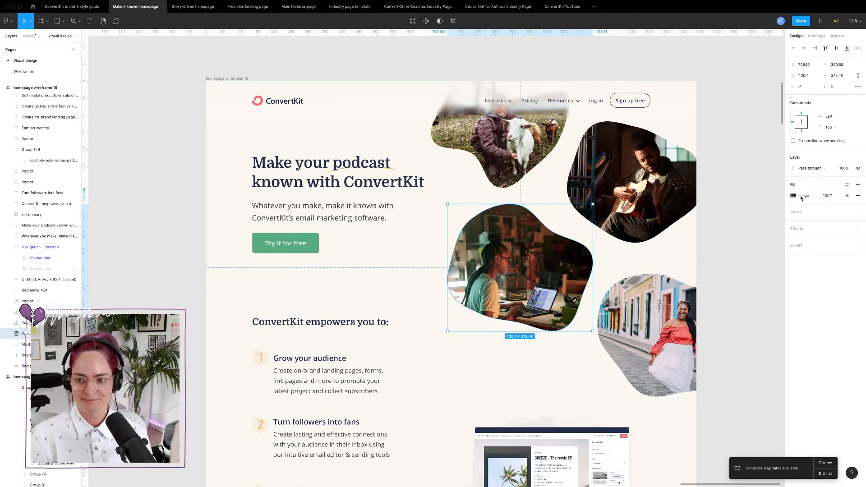
- Set the laptop photo's image fill to Crop, enlarge the photo within the blob, shift it slightly left, and deselect it
click(794, 197)
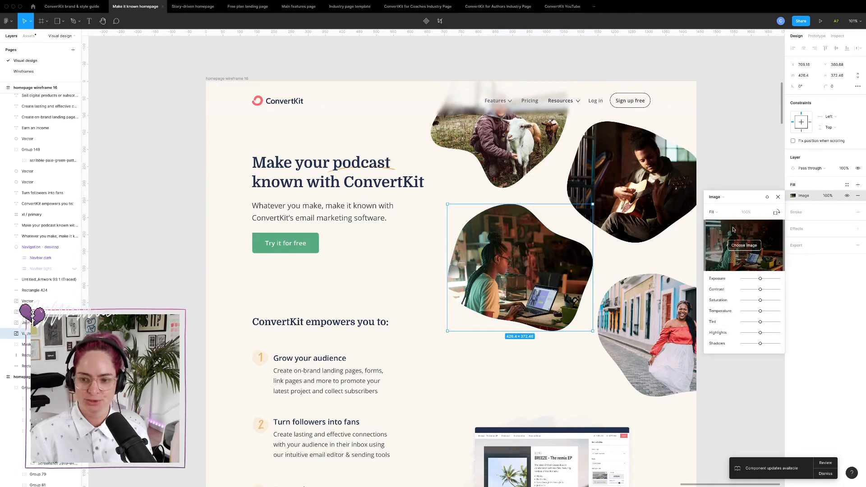
click(729, 213)
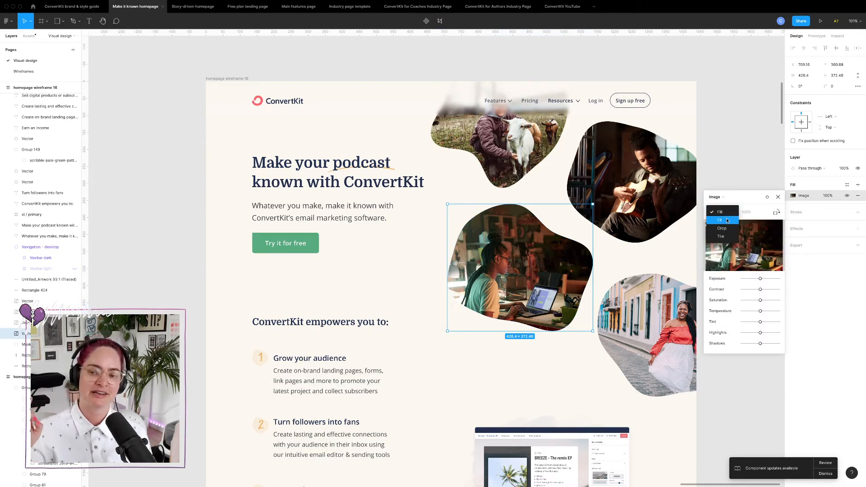
click(724, 229)
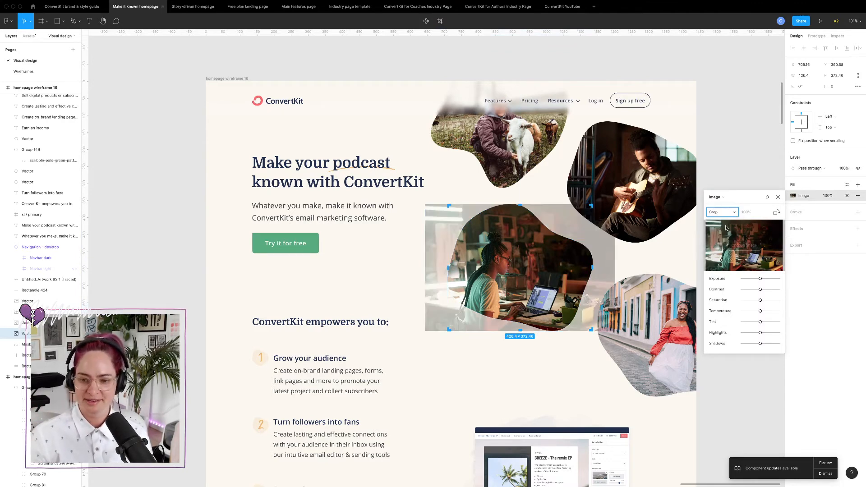
drag(614, 204, 648, 191)
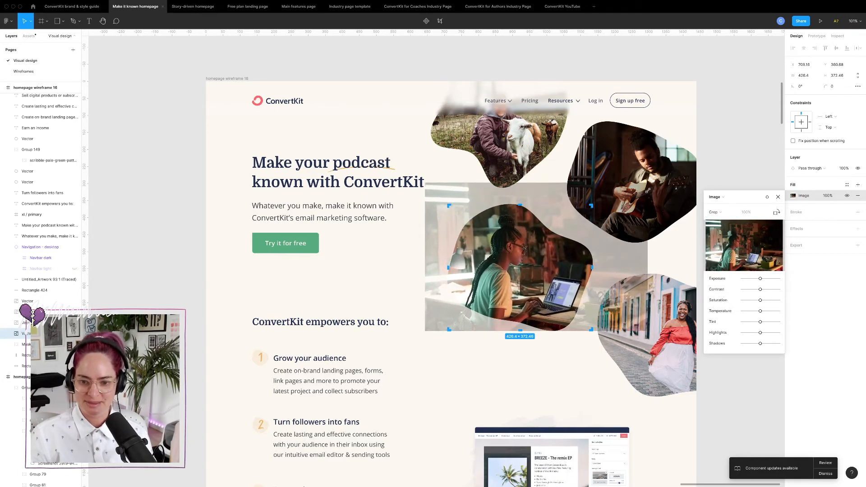
drag(546, 273, 540, 275)
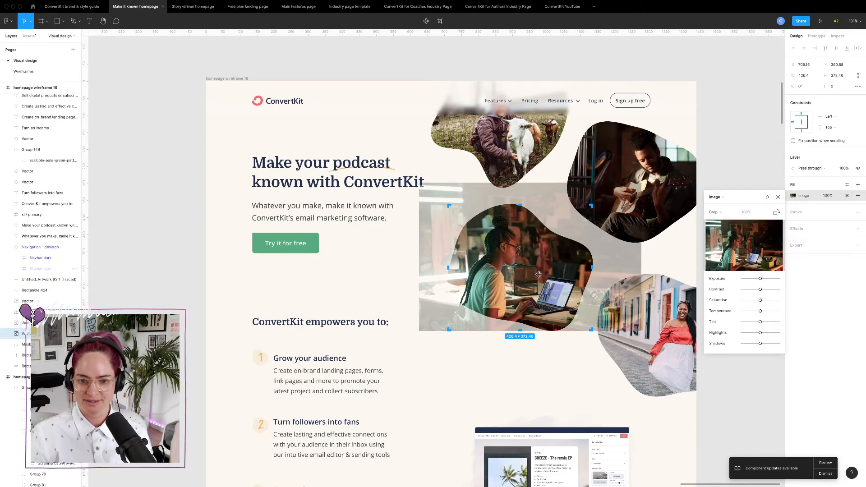
click(733, 168)
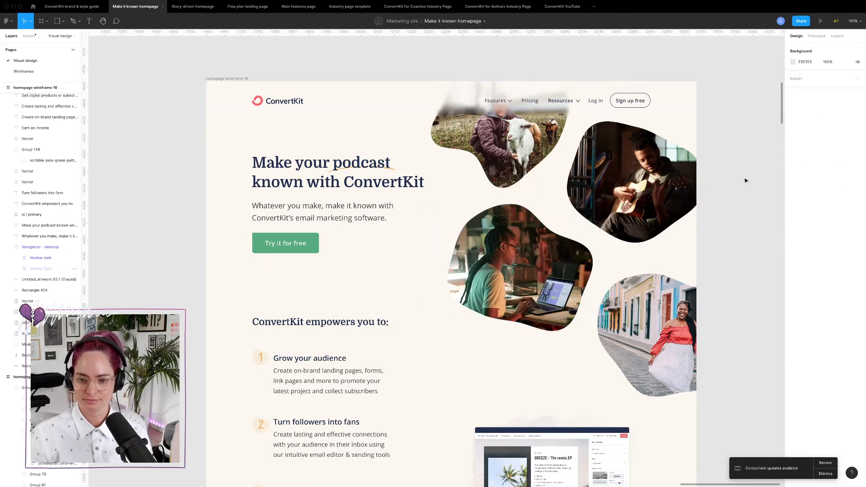
- Switch to Chrome and enter the address convertkit.com/stories in a new tab
key(ctrl+Left)
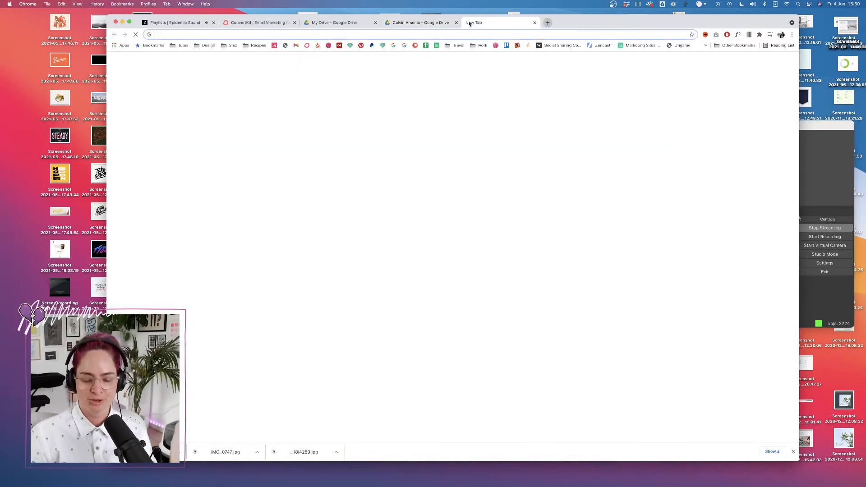
click(469, 23)
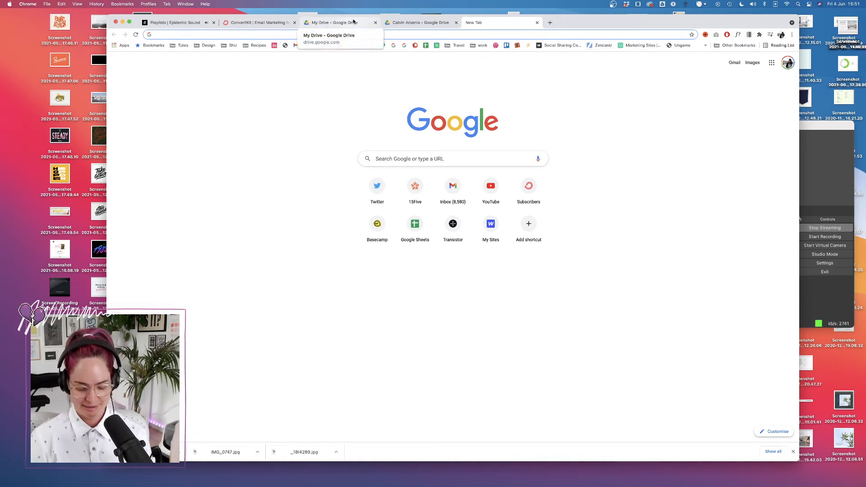
text(convertkit.com/stories)
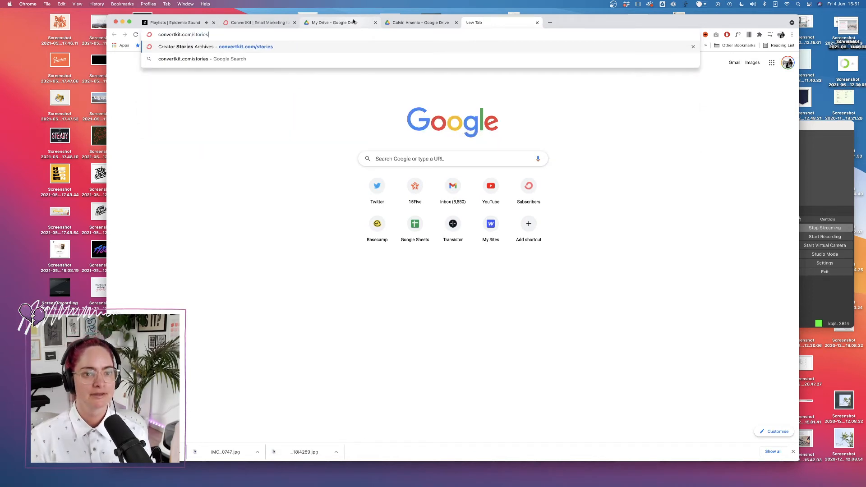
- Load convertkit.com/stories and look over the Creator Stories archive
key(Return)
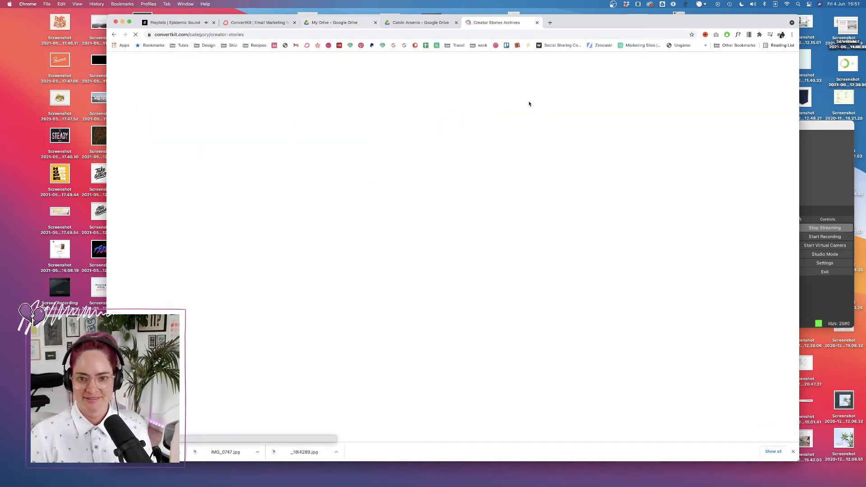
scroll(517, 185, down, 1)
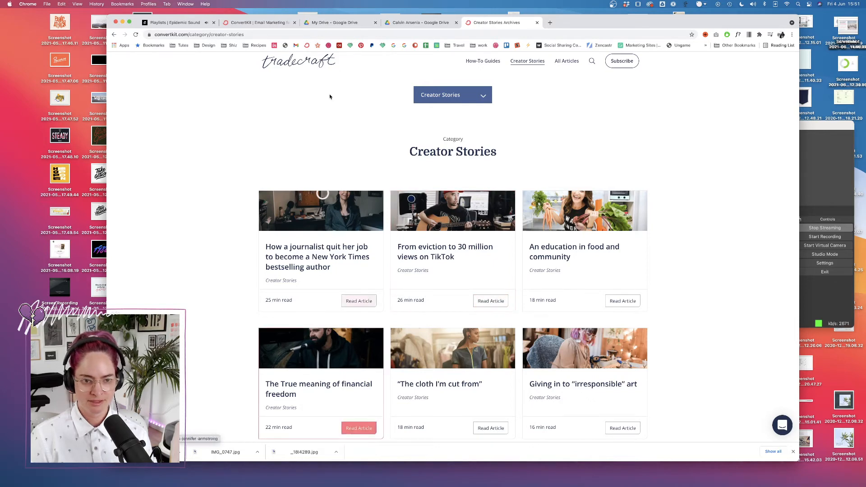
- Switch to the Drive account holding the creator photos, search for the creator's full name, and open that creator's photoshoot photos folder
click(352, 23)
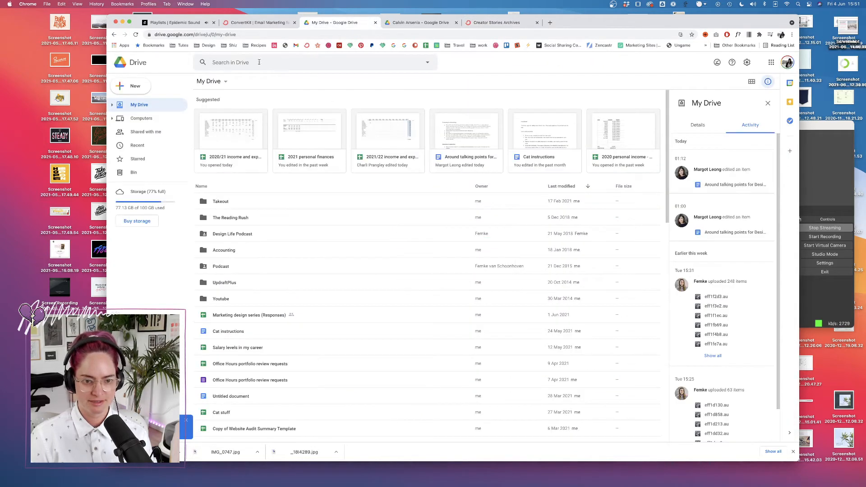
click(421, 22)
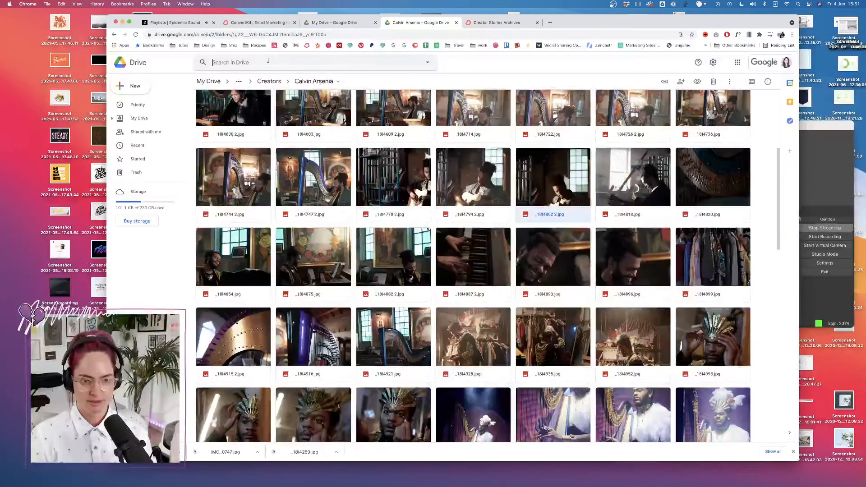
click(268, 61)
text(nick true)
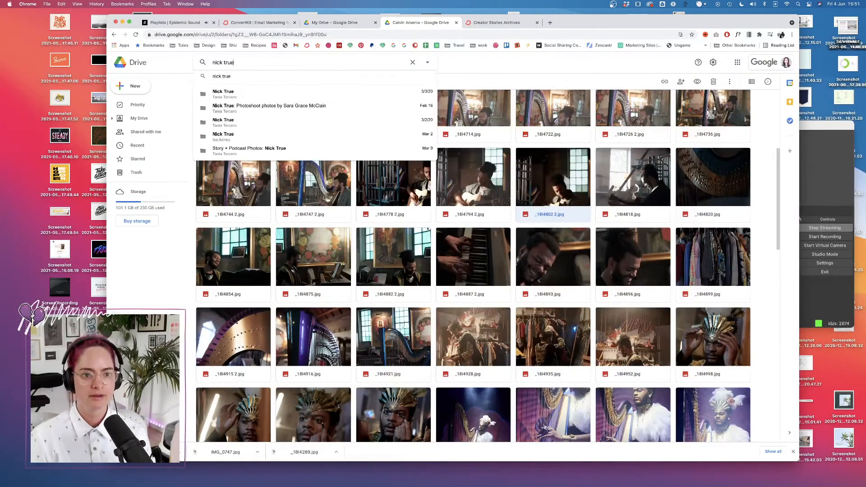
click(251, 109)
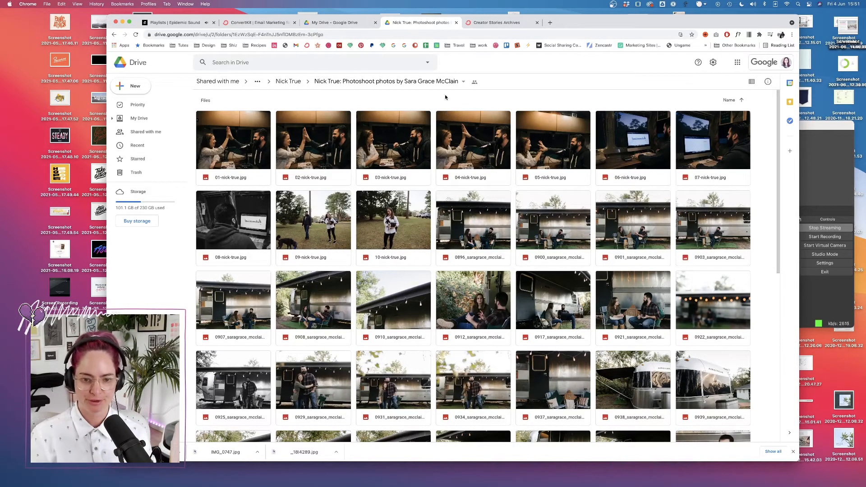
- Browse the photoshoot folder and preview photo 1082 of the man filming beside the cats, returning to the folder when done
scroll(492, 283, down, 8)
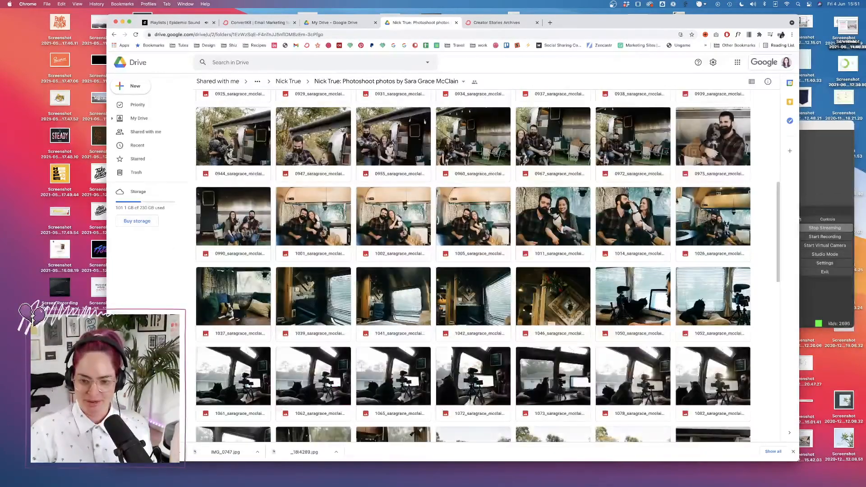
scroll(431, 336, down, 5)
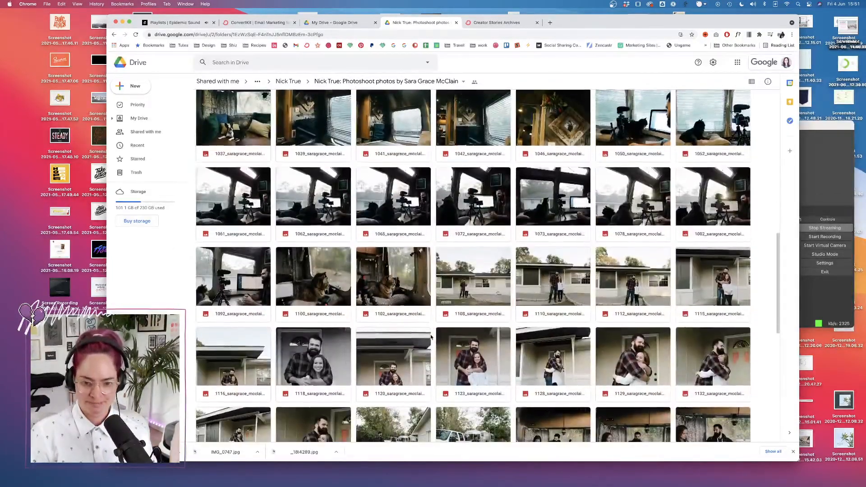
scroll(431, 336, down, 8)
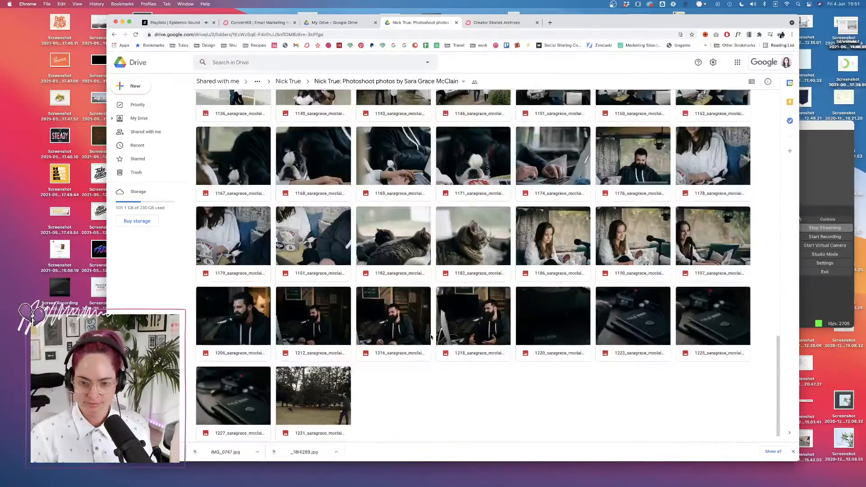
scroll(532, 356, up, 8)
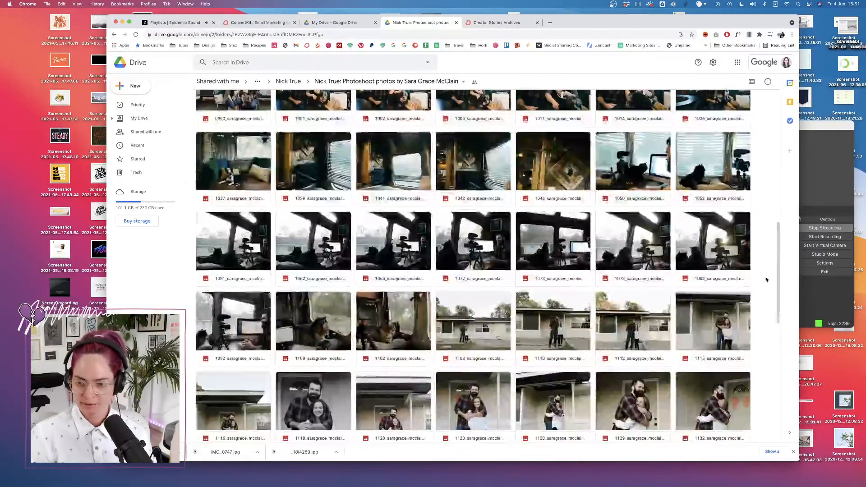
click(723, 251)
double_click(723, 251)
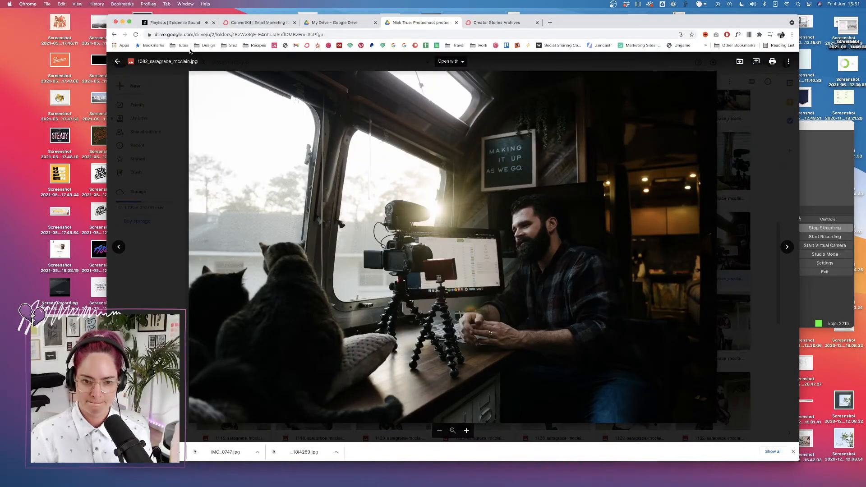
click(118, 62)
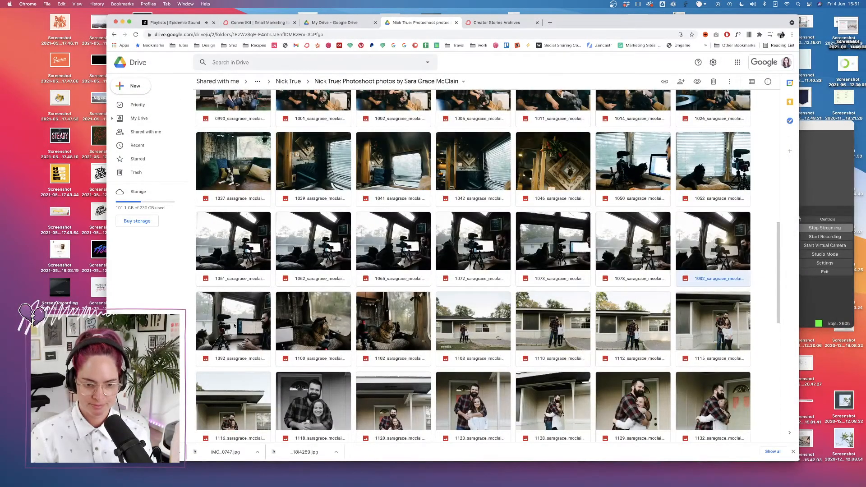
- Preview photo 1052 of the black cat on a cushion beside the camera, and close the preview
scroll(725, 268, up, 3)
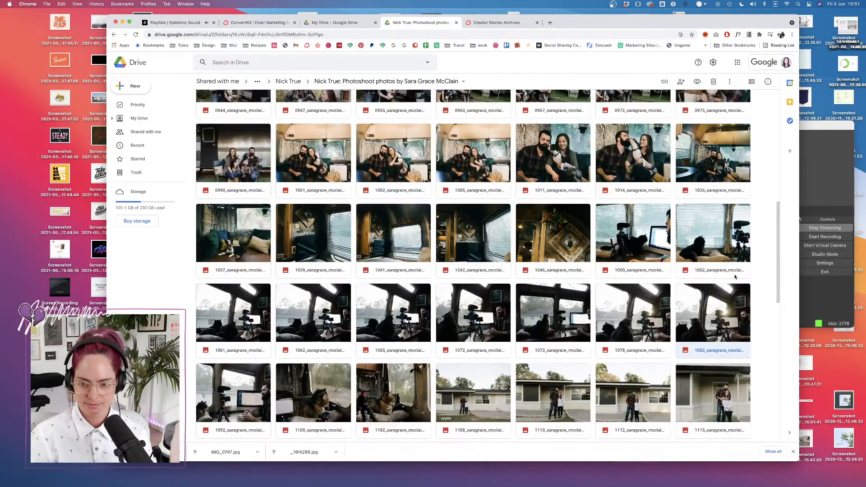
double_click(725, 268)
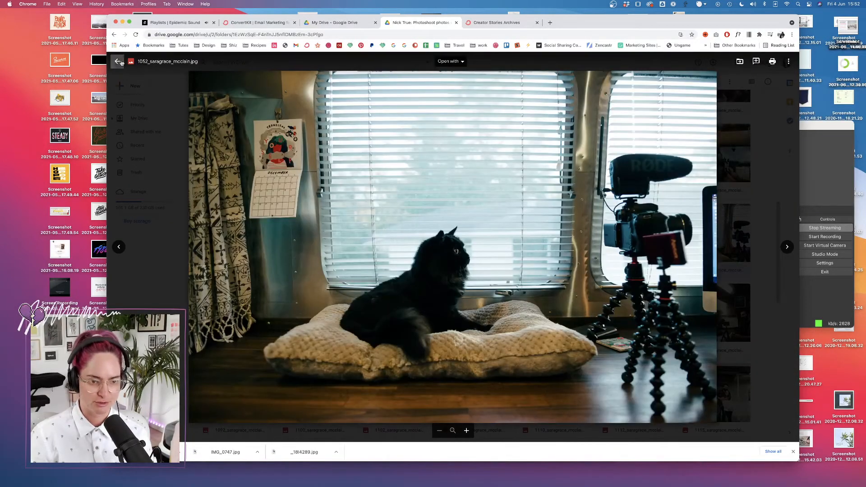
click(116, 62)
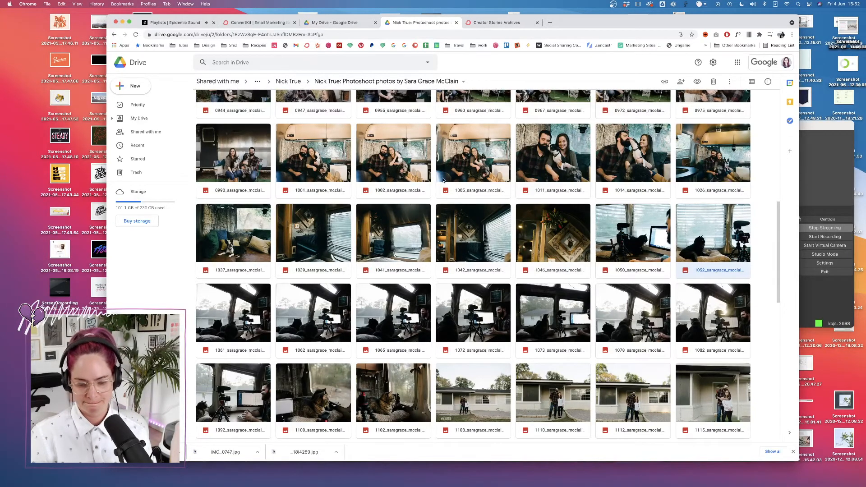
- Browse the rest of the photoshoot folder and preview photo 1218 of the man talking into a microphone, closing it when done
scroll(464, 202, up, 5)
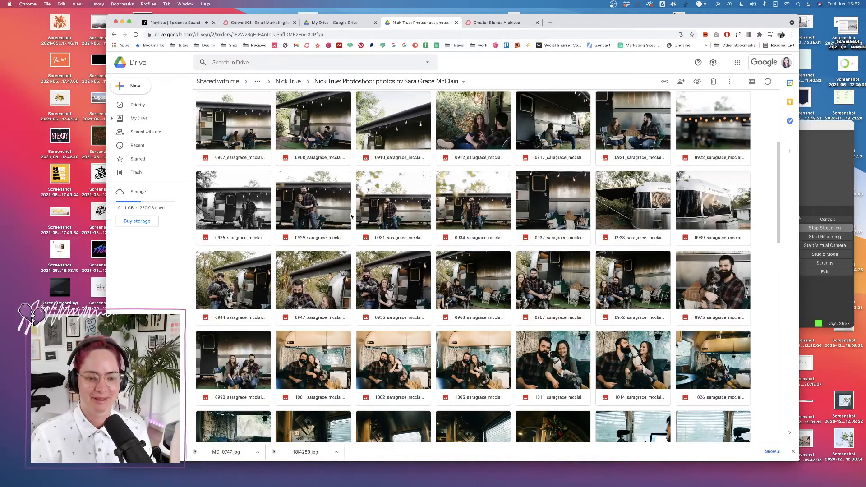
scroll(351, 217, down, 10)
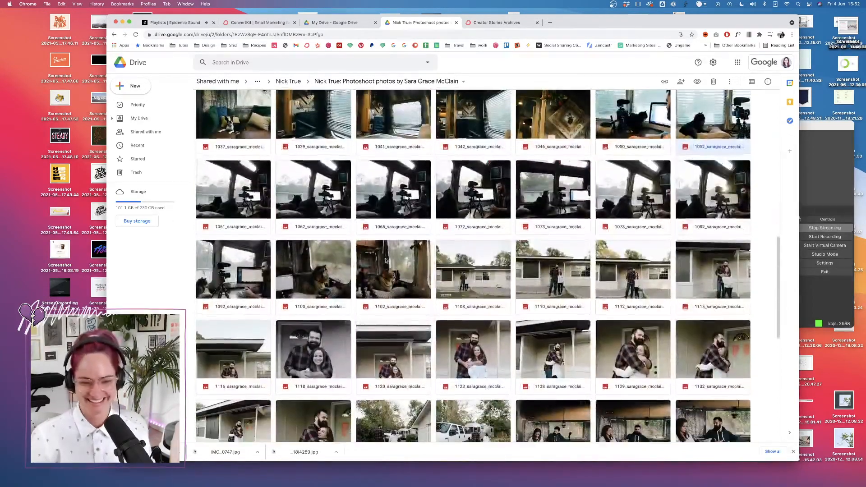
scroll(386, 261, down, 10)
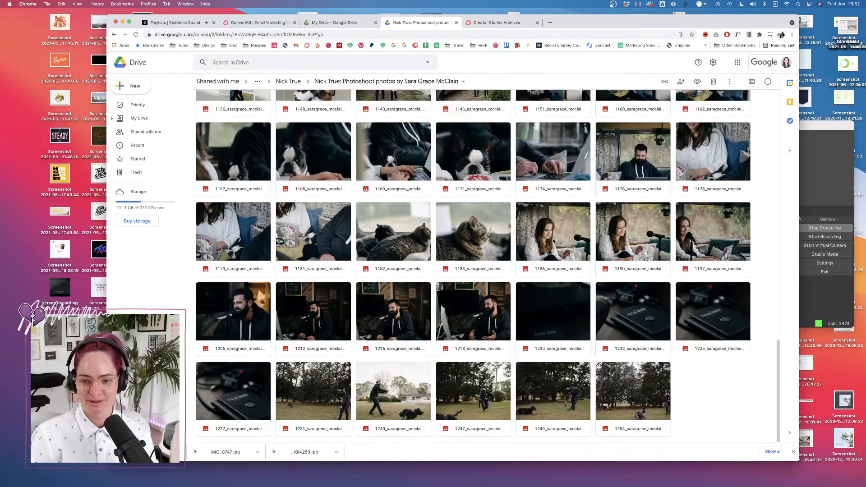
double_click(473, 309)
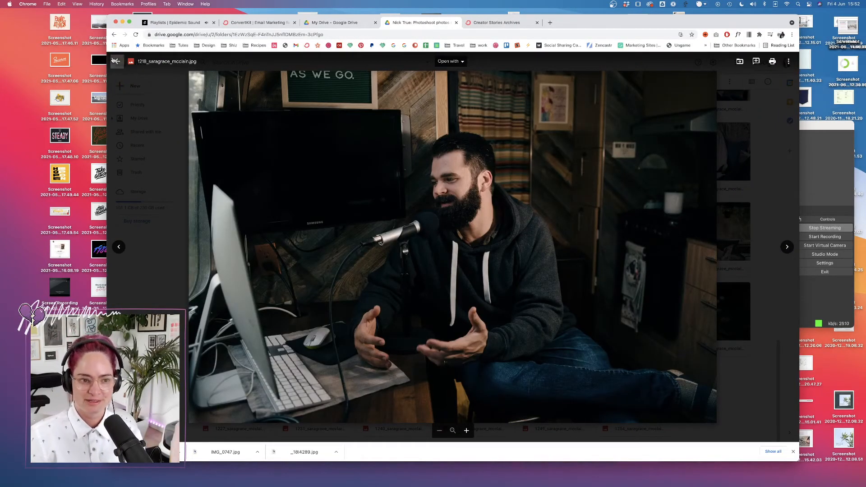
click(117, 61)
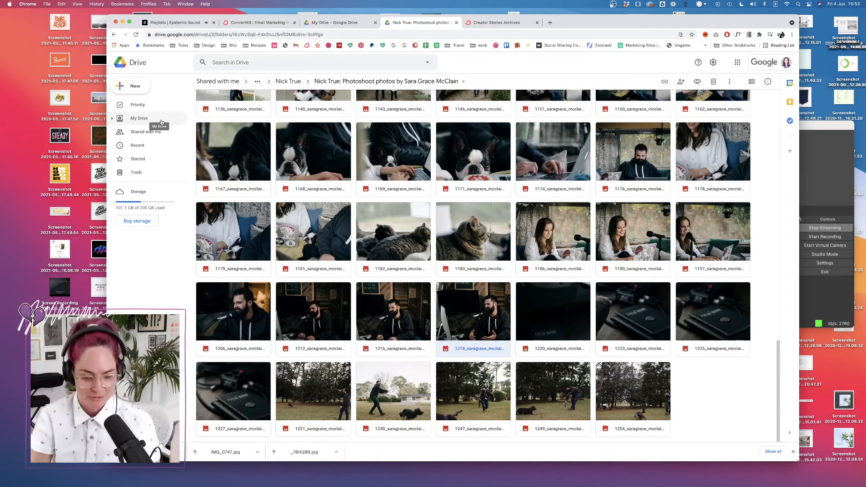
click(834, 131)
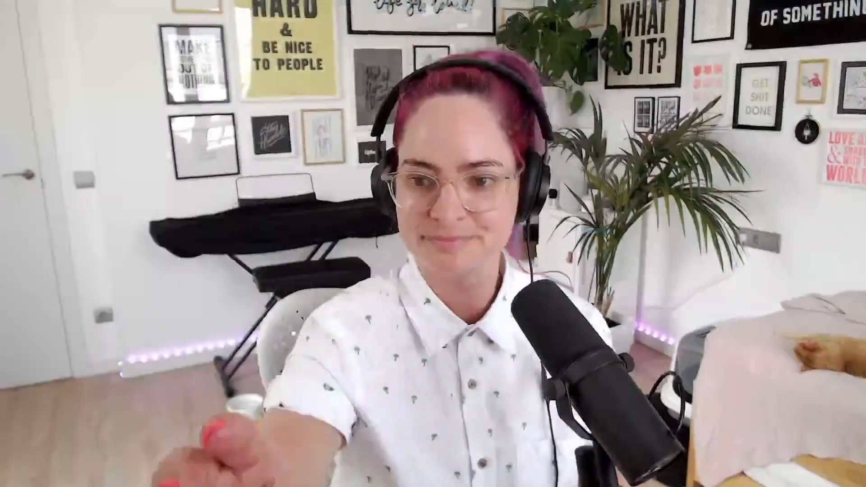
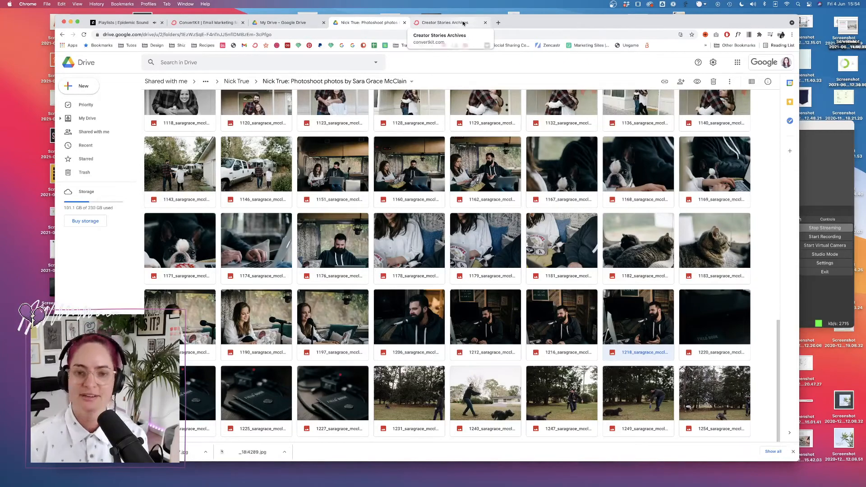
- Return to the Creator Stories archive, look through the articles, and open "Giving in to 'irresponsible' art" to view its opening section
click(464, 22)
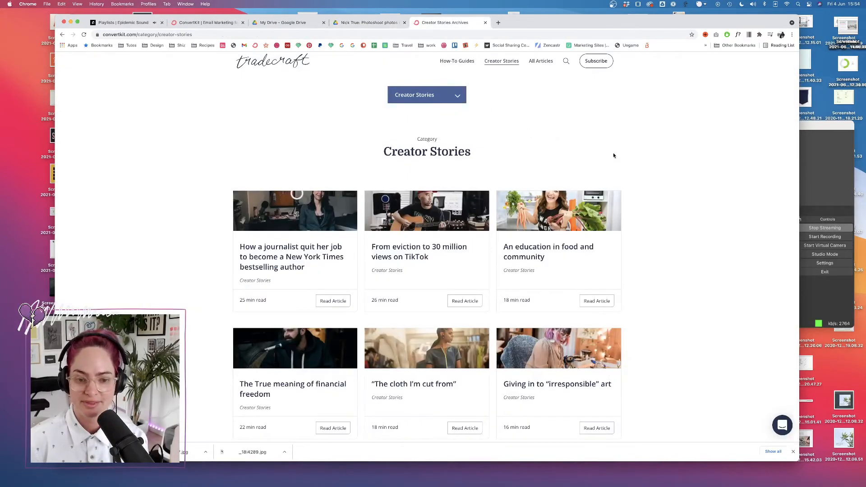
scroll(709, 169, down, 5)
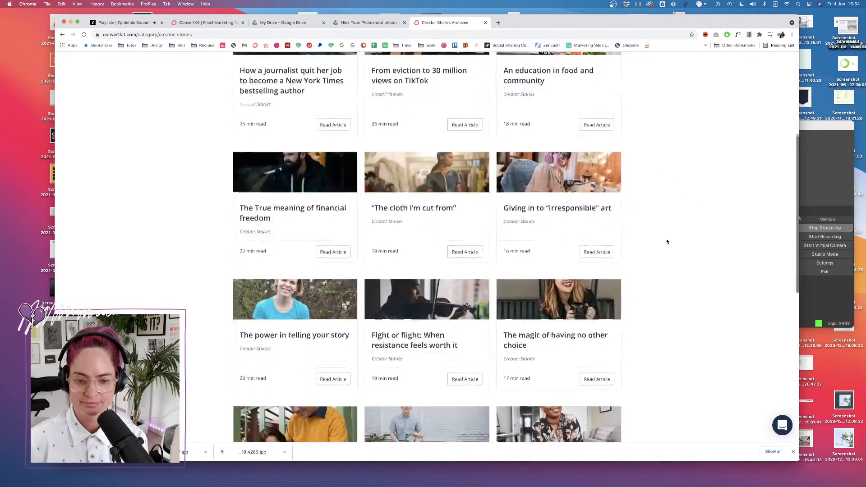
scroll(673, 257, down, 2)
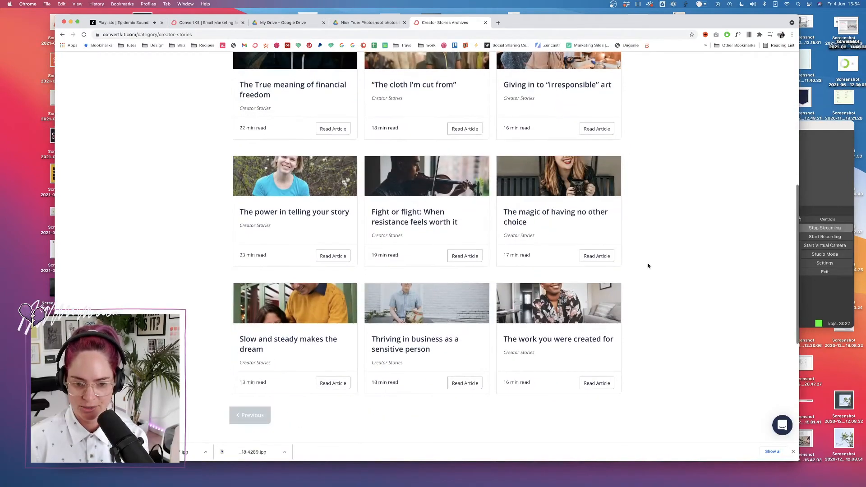
scroll(677, 289, up, 3)
scroll(685, 288, up, 2)
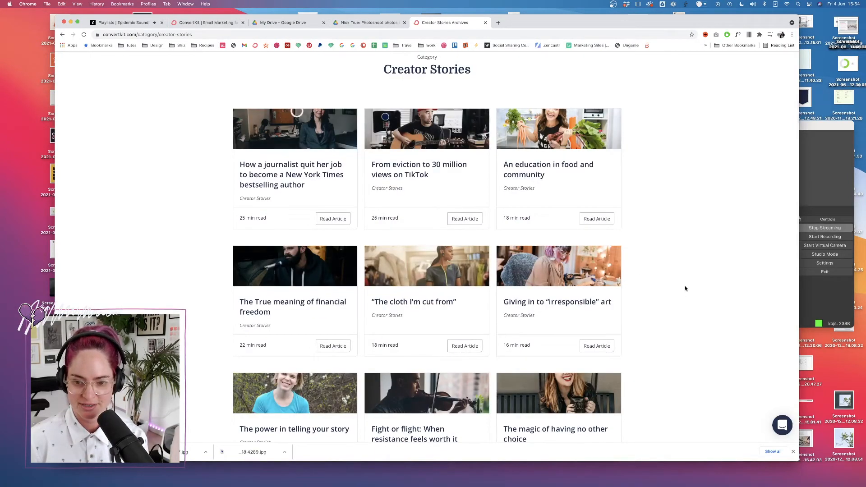
click(563, 281)
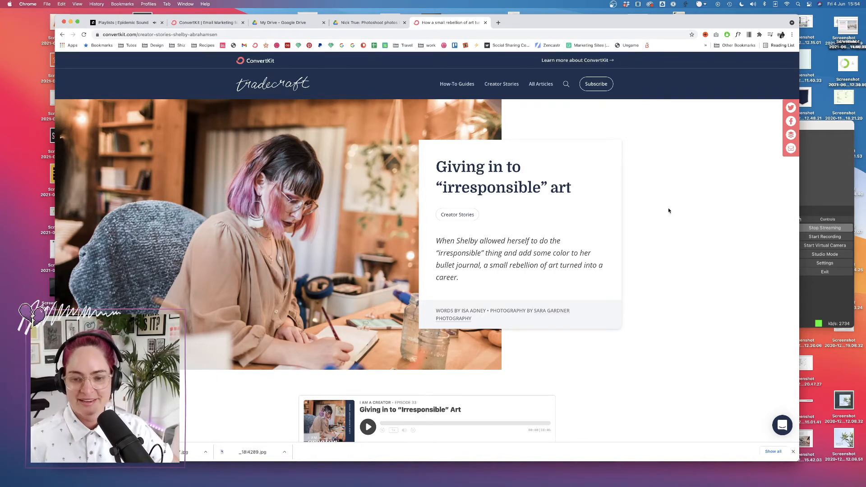
scroll(652, 239, down, 5)
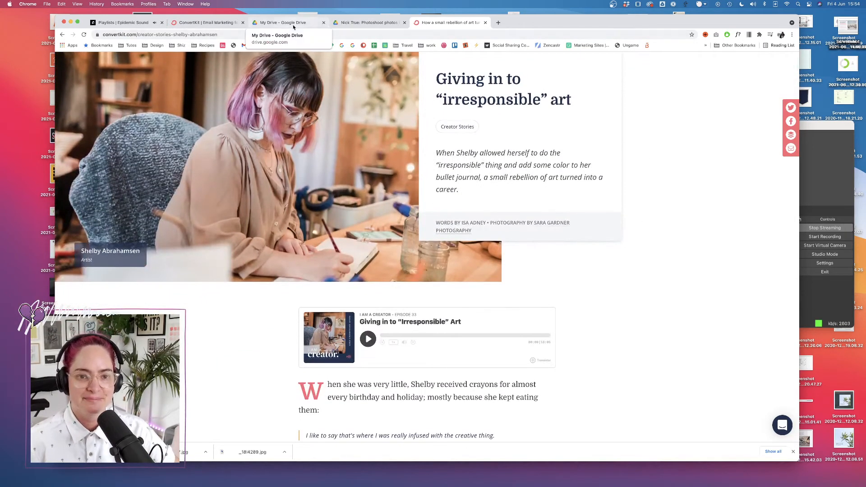
- Close the extra My Drive tab and search the photo Drive for the article's featured artist by first name
click(311, 23)
click(359, 24)
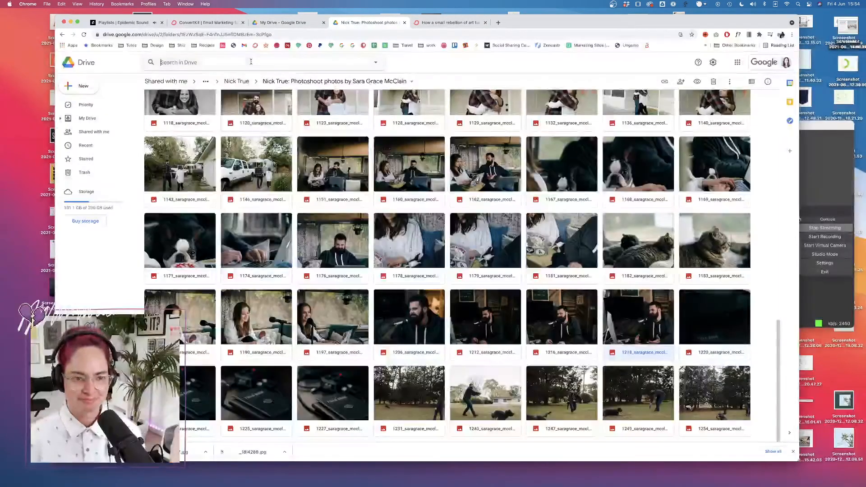
click(251, 62)
text(sh)
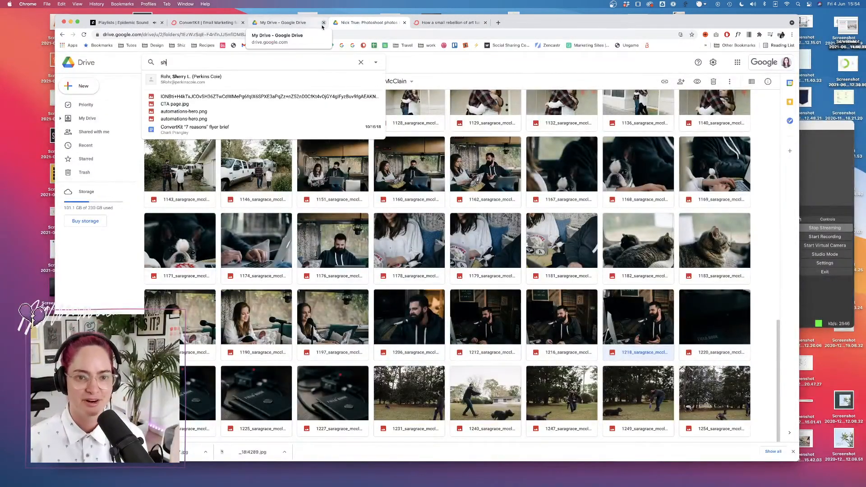
click(324, 22)
text(elby)
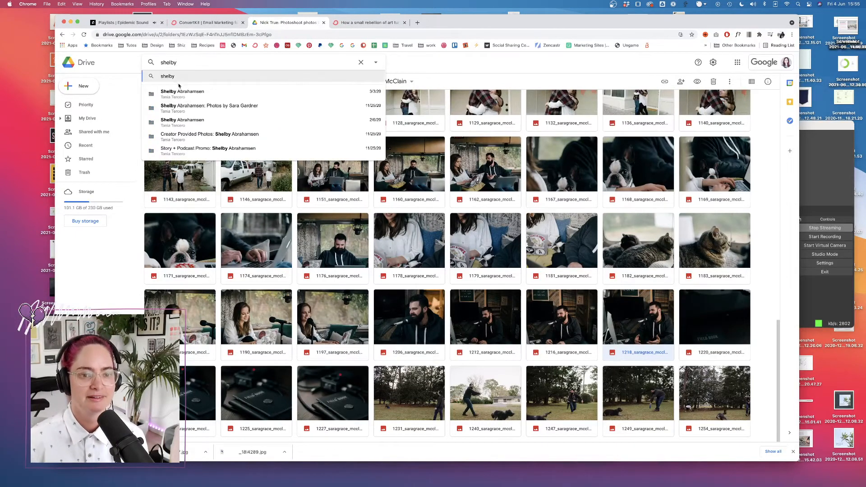
- Open the subfolder of the photographer's shots in the artist's folder and browse its images
click(189, 93)
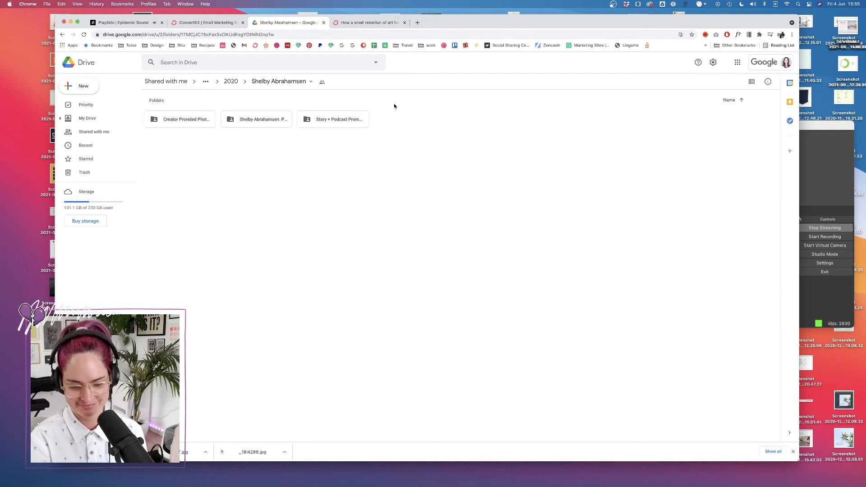
double_click(265, 121)
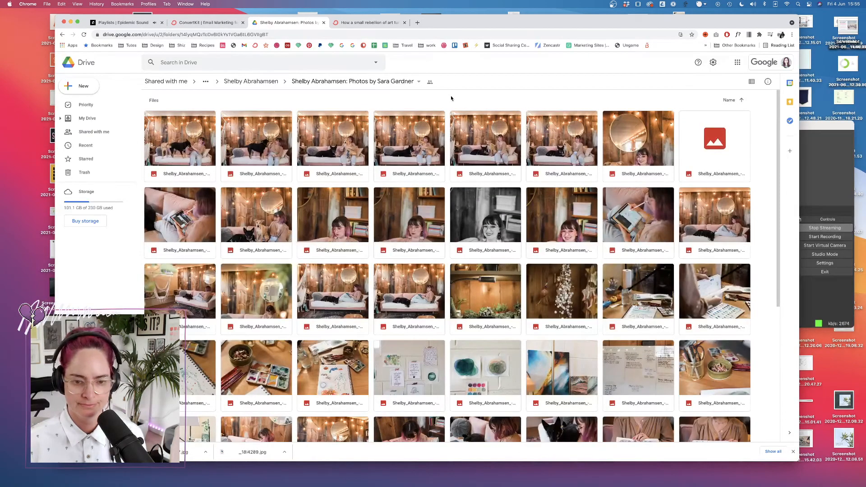
scroll(438, 179, down, 3)
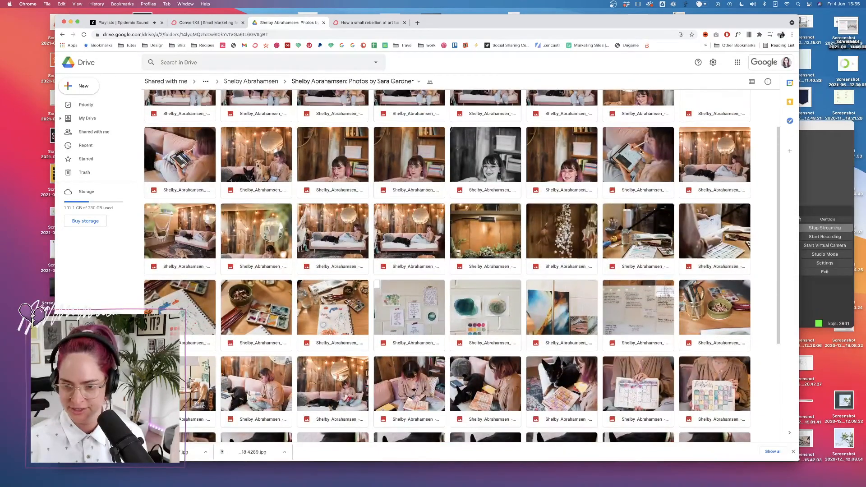
scroll(417, 274, down, 4)
scroll(462, 268, down, 5)
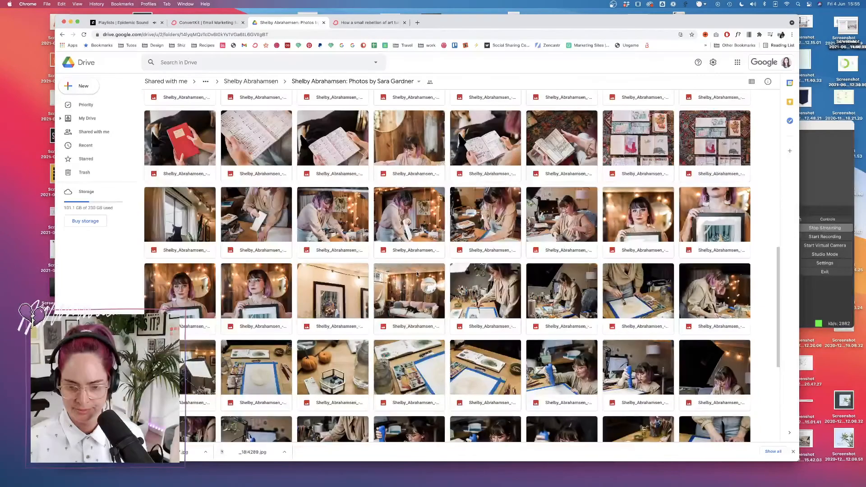
- Browse the rest of the artist's photoshoot folder down to the outdoor shots and return to the desk and studio photos
scroll(417, 274, down, 5)
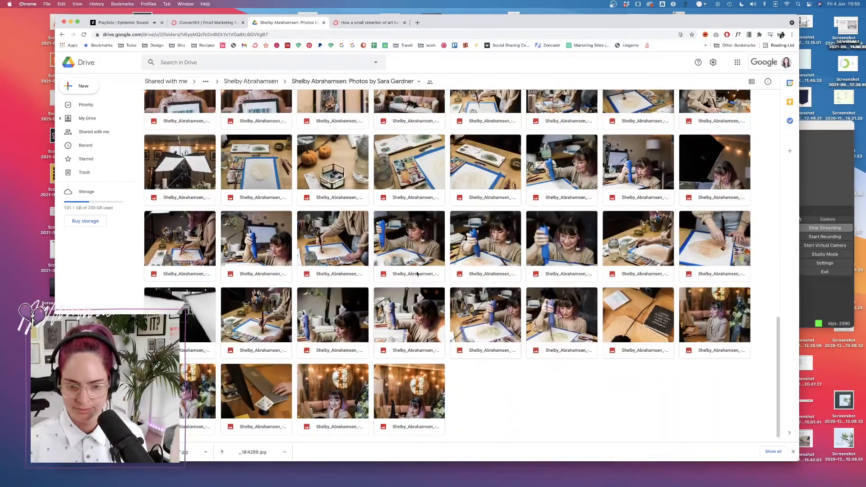
scroll(411, 276, down, 3)
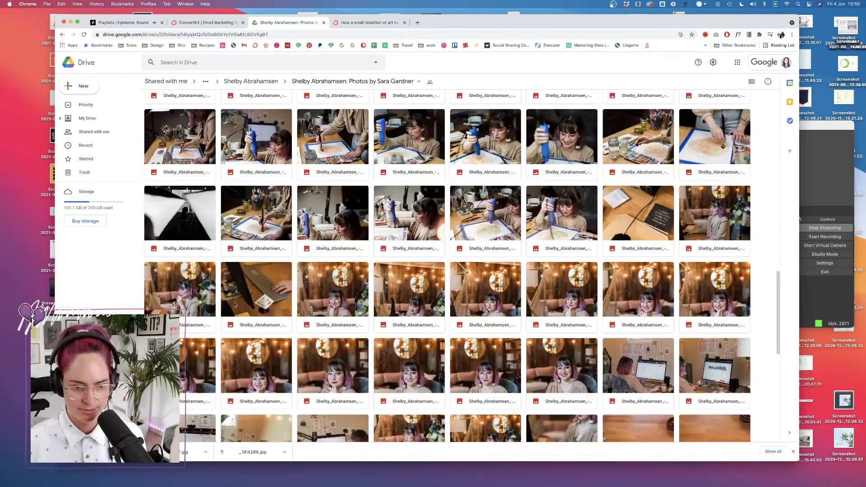
scroll(361, 300, down, 5)
scroll(317, 321, down, 5)
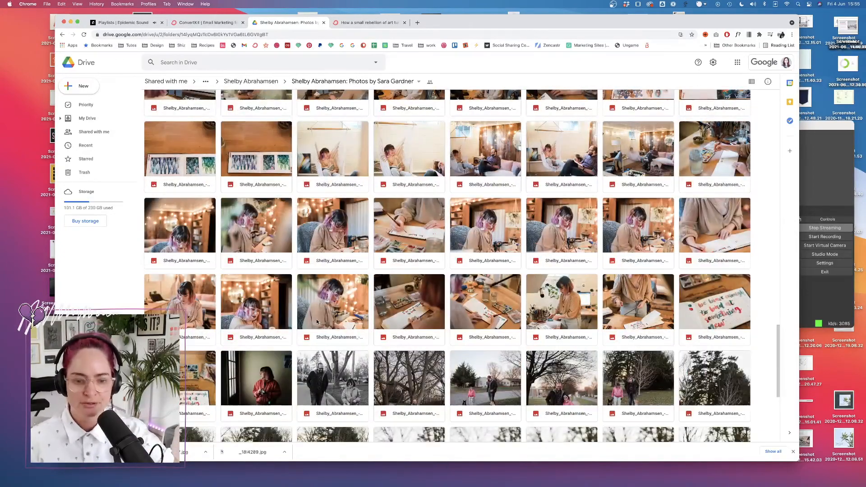
scroll(316, 322, down, 5)
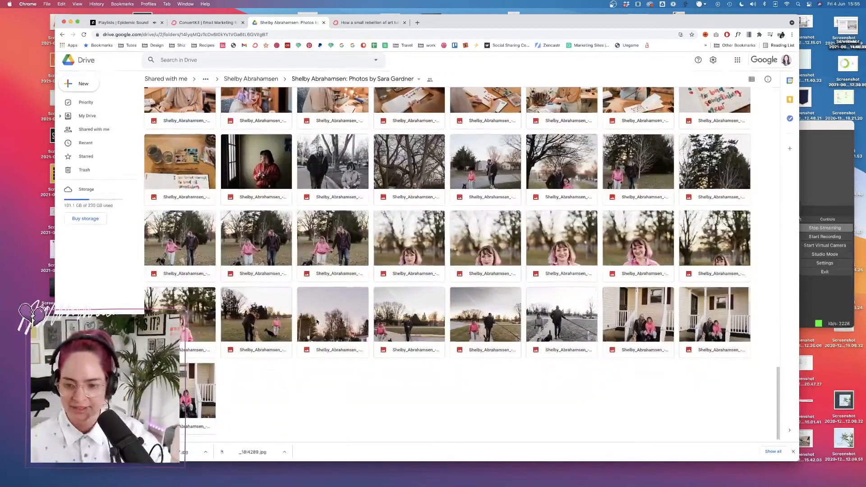
scroll(343, 271, up, 7)
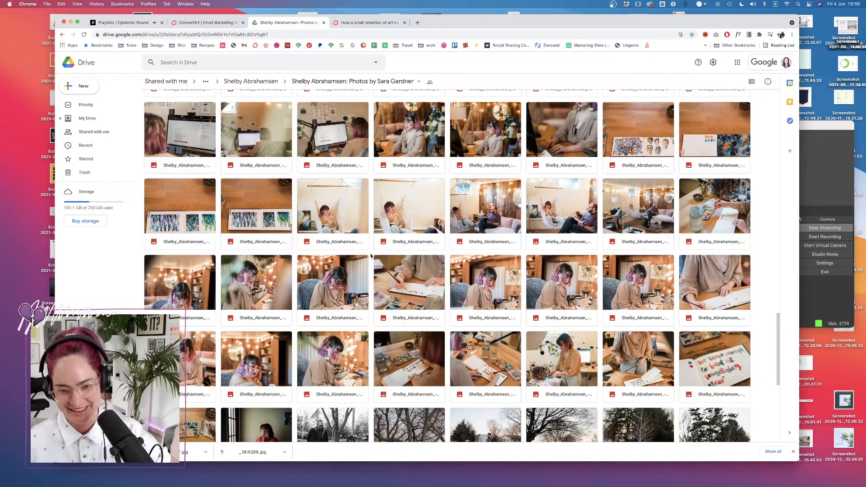
scroll(371, 256, up, 2)
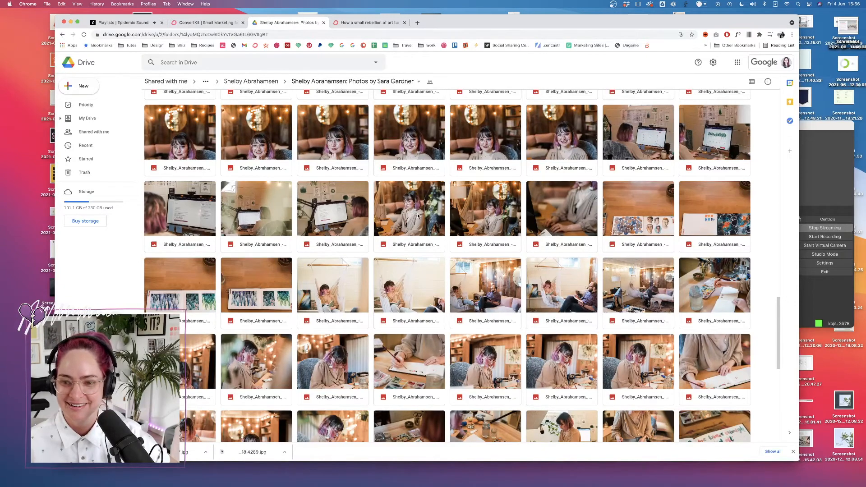
- Preview photo 116 of the artist typing at her computer and photo 133 of her writing at the desk, closing each
double_click(418, 217)
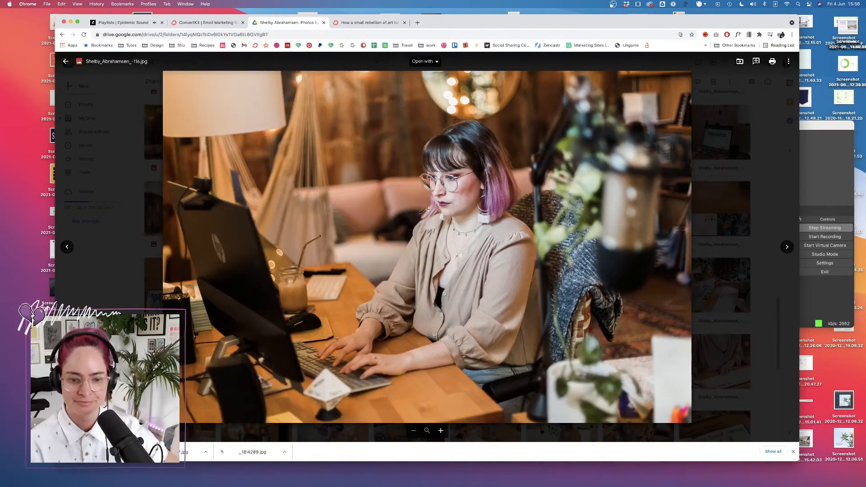
click(66, 62)
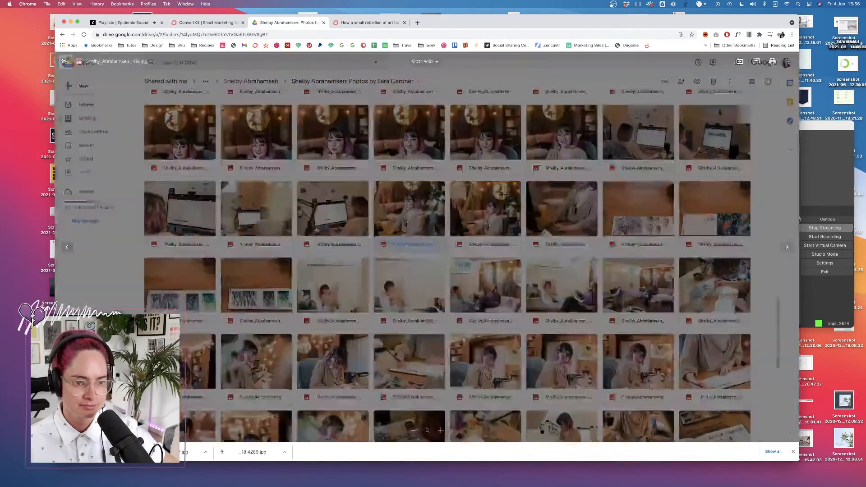
scroll(434, 294, down, 3)
double_click(502, 257)
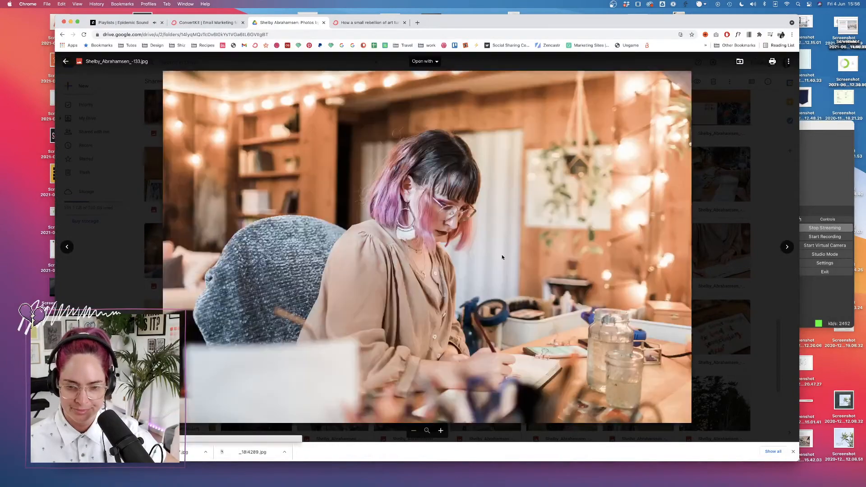
click(65, 62)
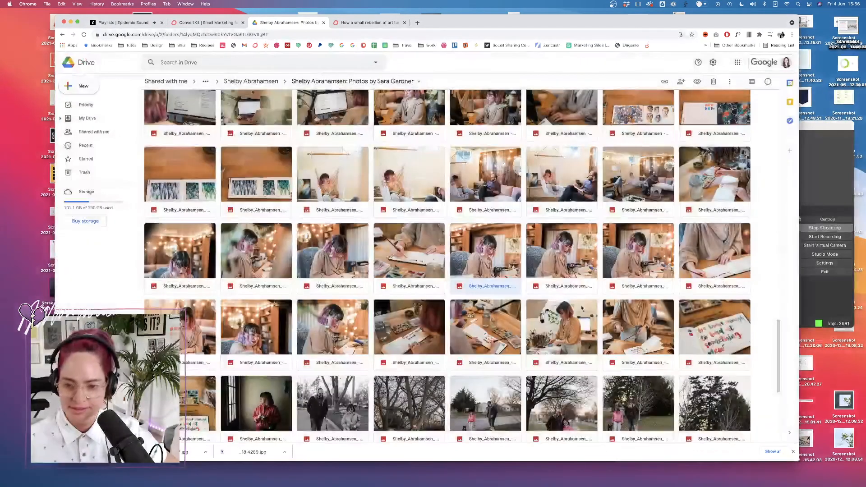
- Download photo 135 of the artist writing at her desk, close its preview, and look over the surrounding photos
double_click(643, 263)
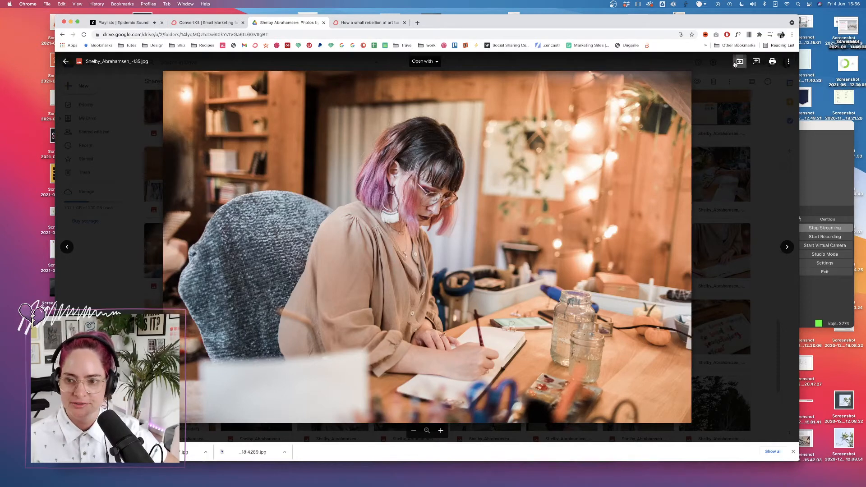
click(788, 61)
click(723, 92)
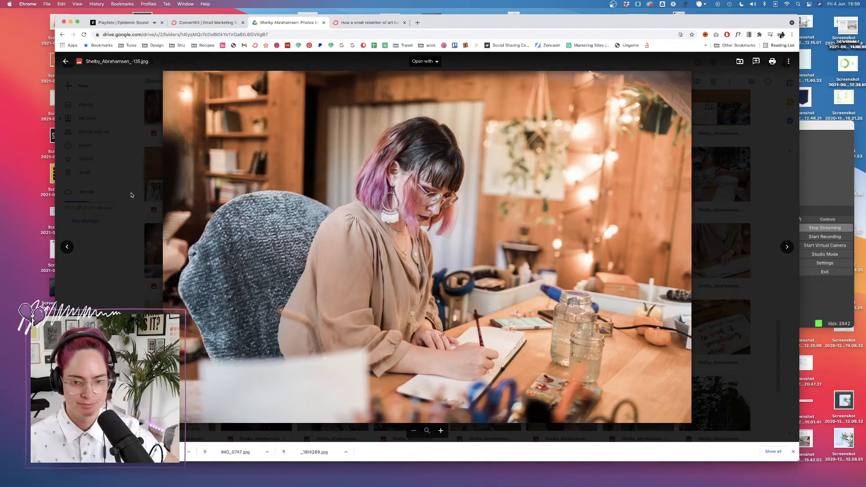
click(131, 197)
scroll(375, 296, down, 3)
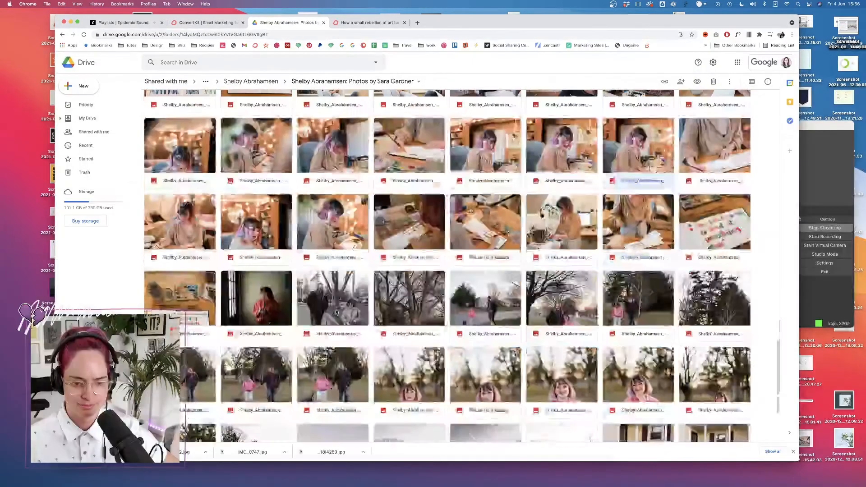
scroll(375, 297, down, 2)
scroll(375, 297, up, 12)
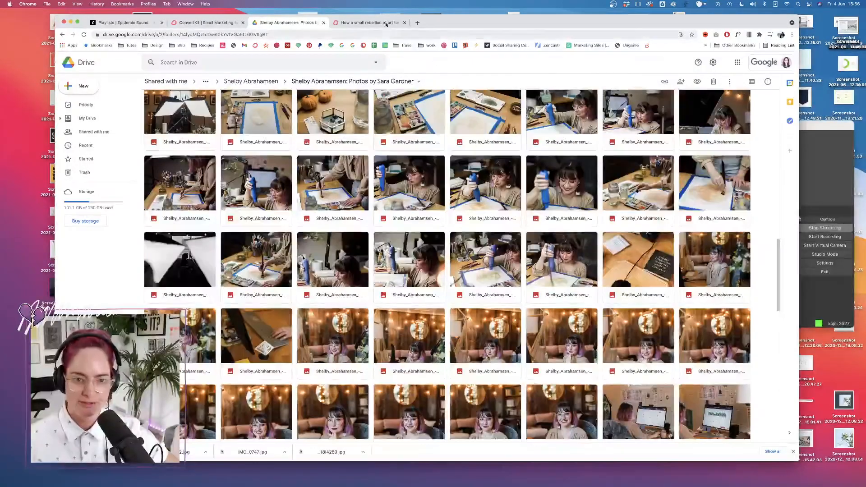
- Check the opening section of the "Giving in to 'irresponsible' art" article and go back to the Creator Stories archive
click(368, 22)
scroll(381, 135, up, 1)
scroll(380, 136, up, 2)
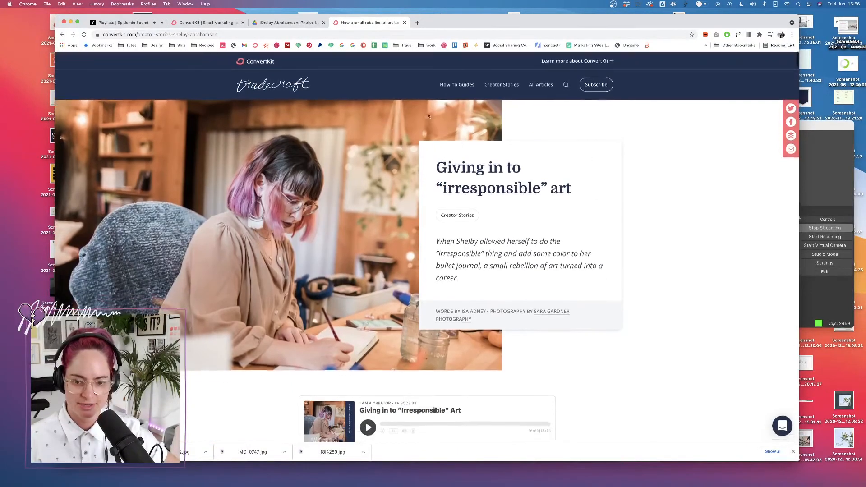
click(502, 86)
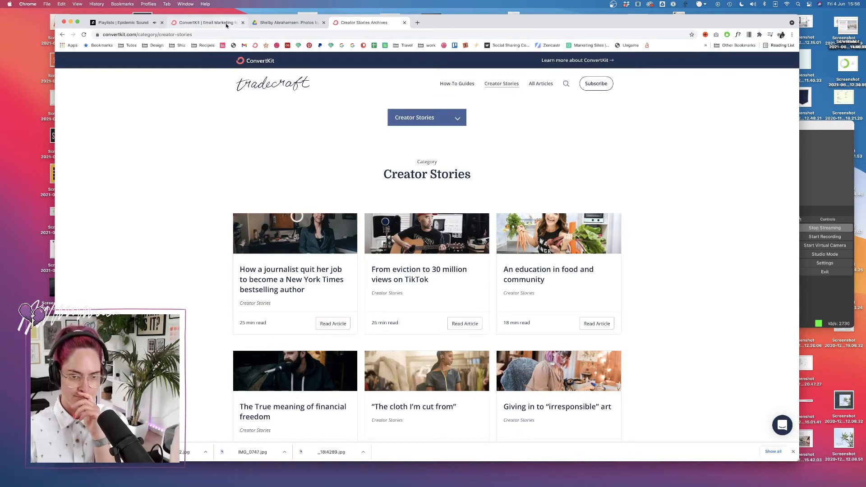
- Search Drive for the journalist-turned-author's first name and open the photoshoot photos subfolder inside the creator's folder
click(273, 24)
click(211, 61)
text(jennifer)
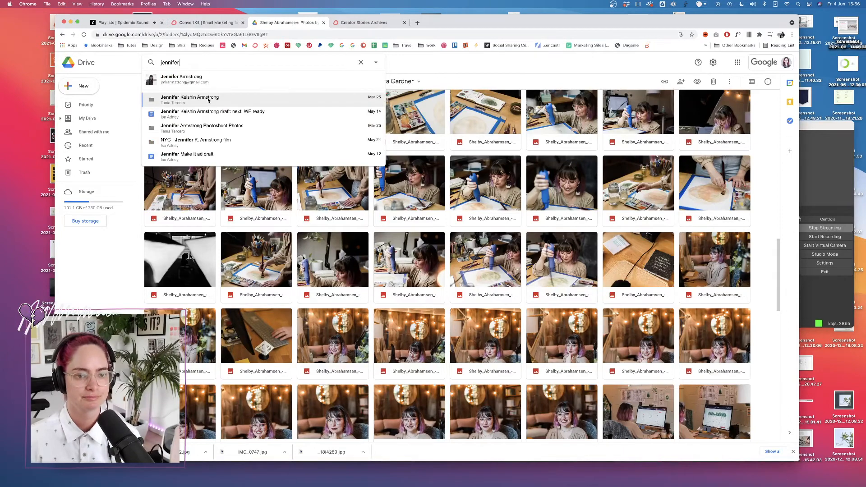
click(208, 100)
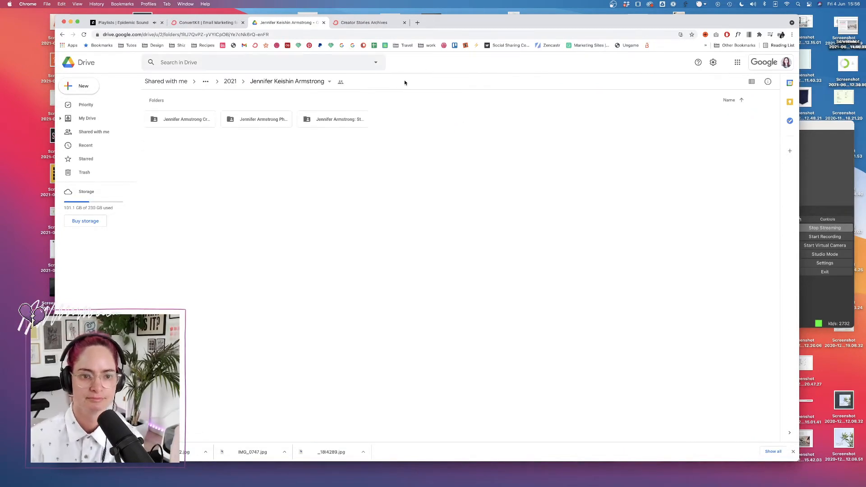
double_click(261, 123)
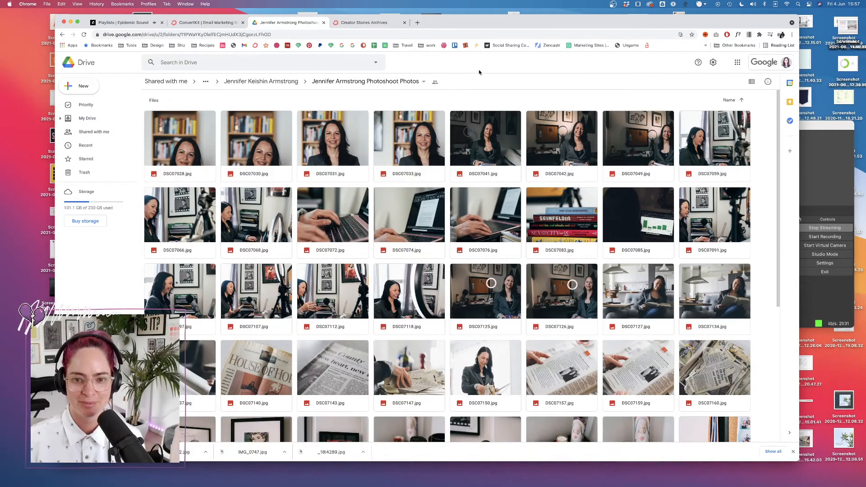
- Switch to Spotify, search for "bring", and look through the Bring Me The Horizon artist page
key(super+Tab)
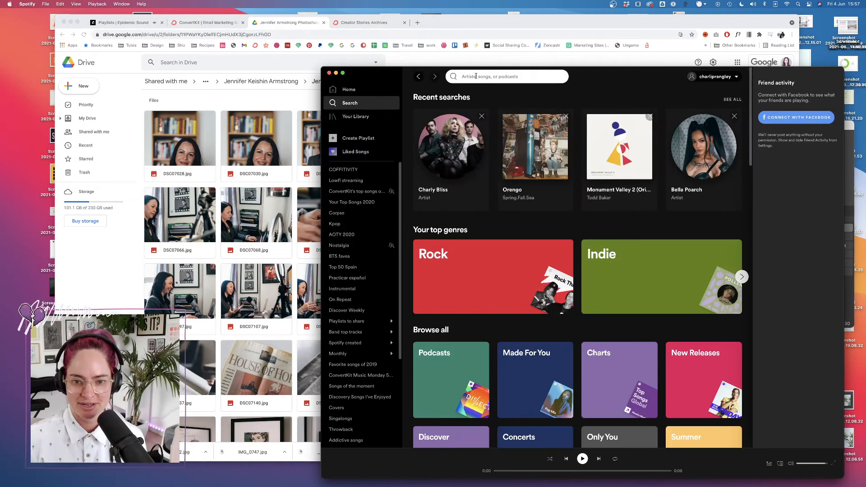
text(bring)
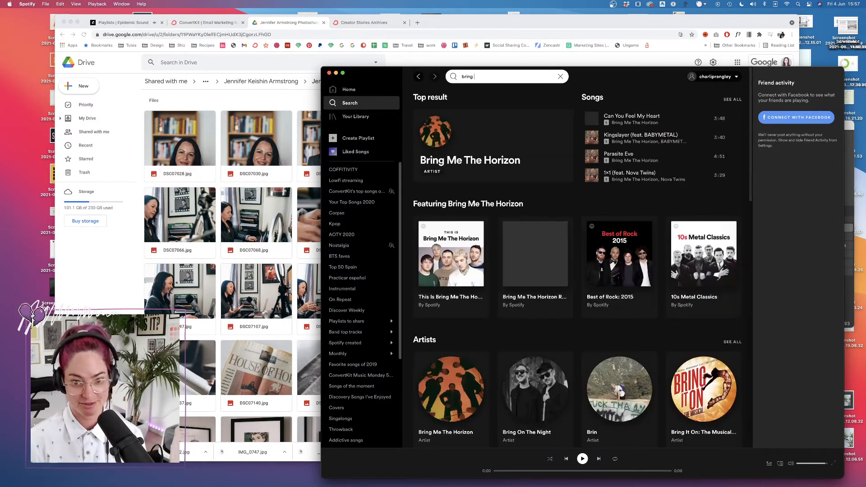
click(477, 165)
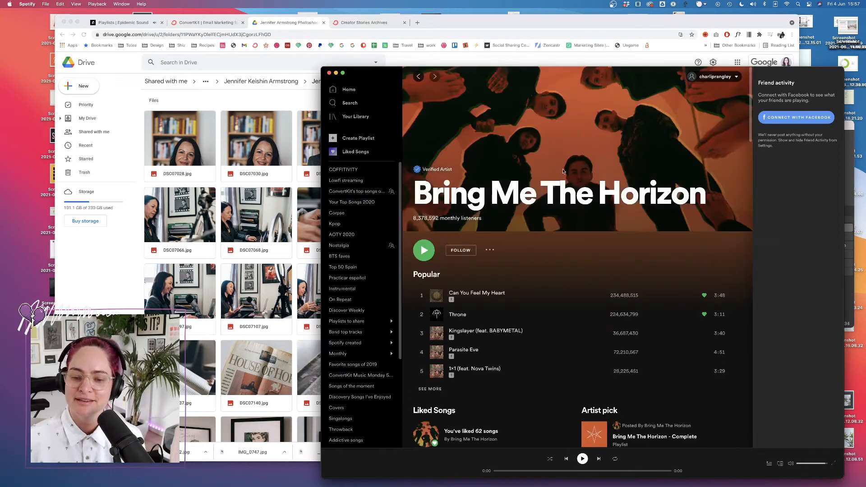
scroll(558, 307, down, 10)
scroll(558, 308, up, 3)
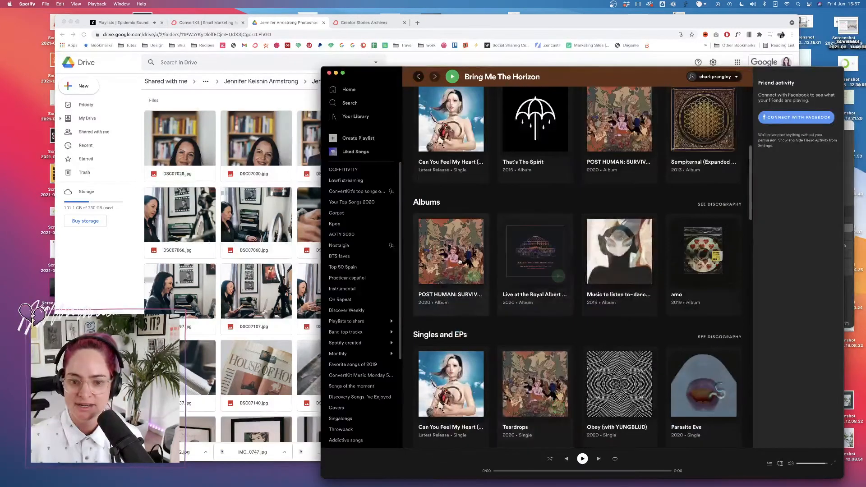
- View the track list of the album POST HUMAN: SURVIVAL HORROR, close the Spotify window, and return to the Drive folder
click(474, 312)
scroll(514, 312, down, 1)
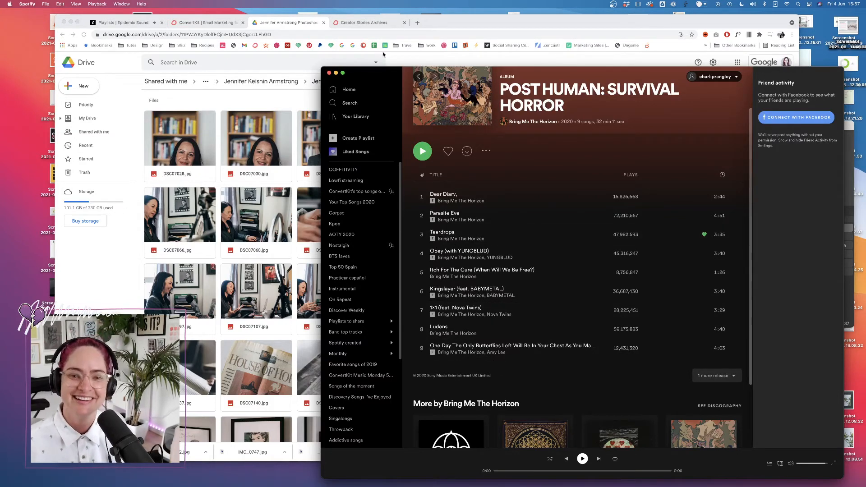
click(330, 73)
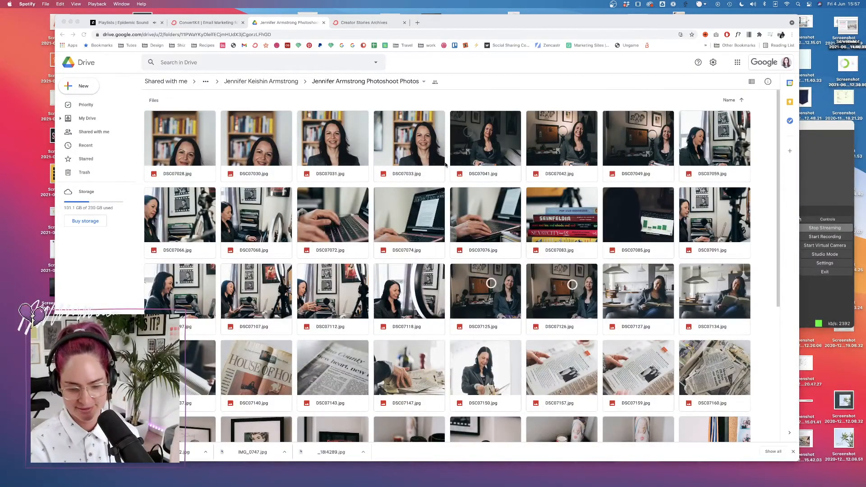
click(499, 94)
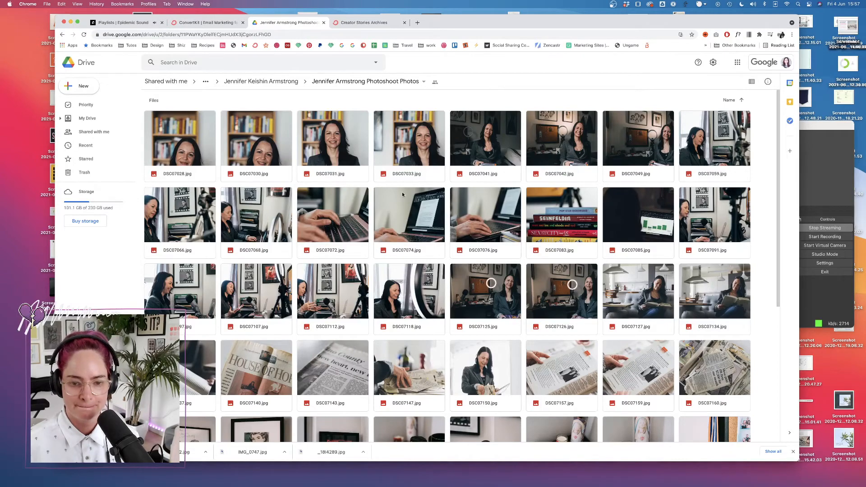
- Browse the author's photoshoot folder to its last images and return to the indoor shots near the beginning
scroll(354, 285, down, 3)
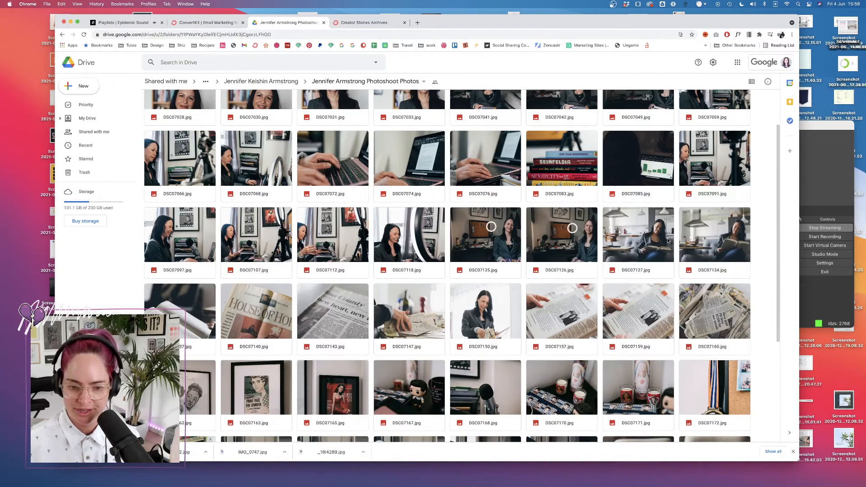
scroll(669, 241, down, 9)
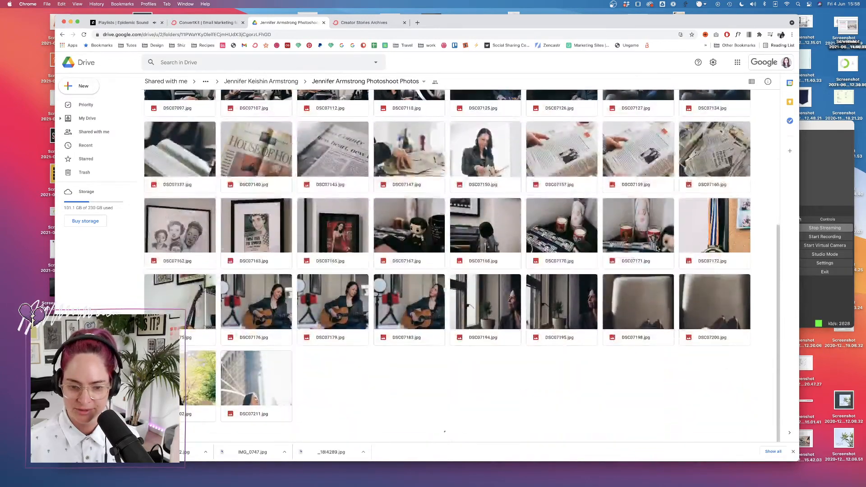
scroll(463, 300, down, 5)
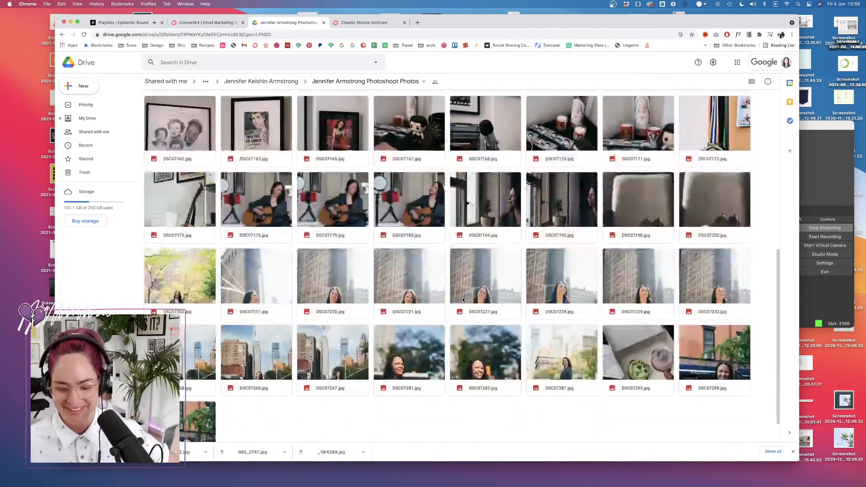
scroll(463, 300, down, 2)
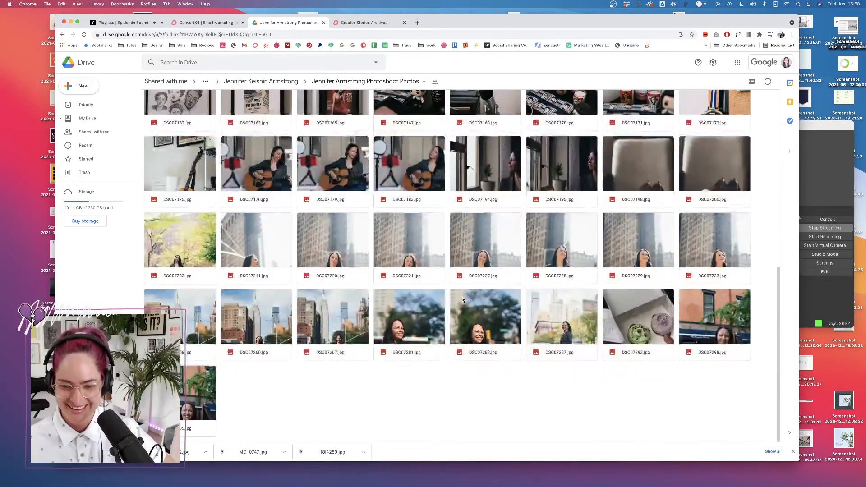
scroll(535, 275, up, 15)
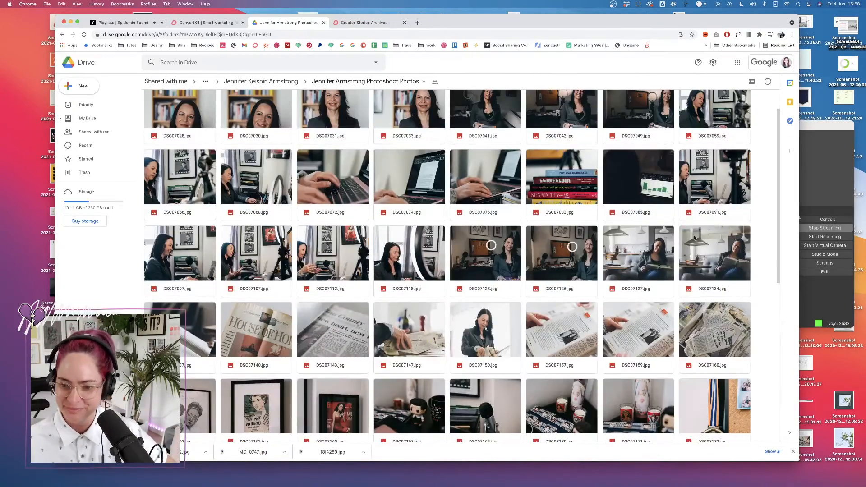
- Preview DSC07127.jpg and DSC07134.jpg of the woman reading on the sofa, close them, and open DSC07112.jpg
double_click(654, 251)
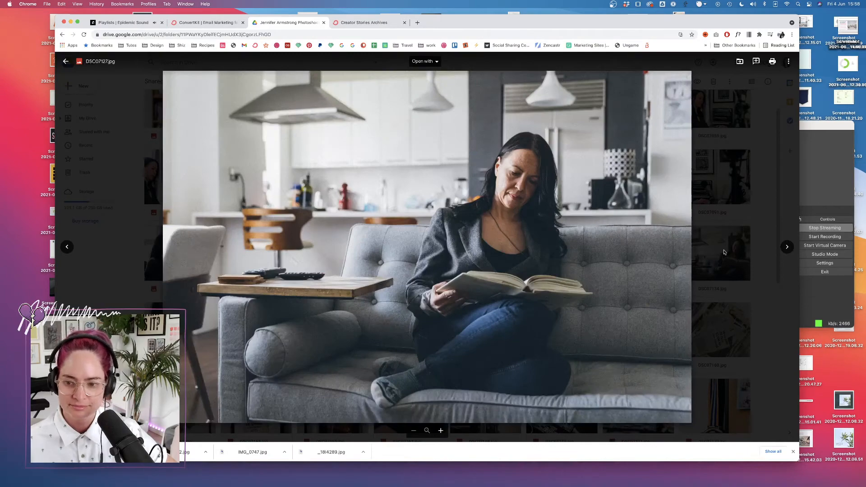
click(787, 247)
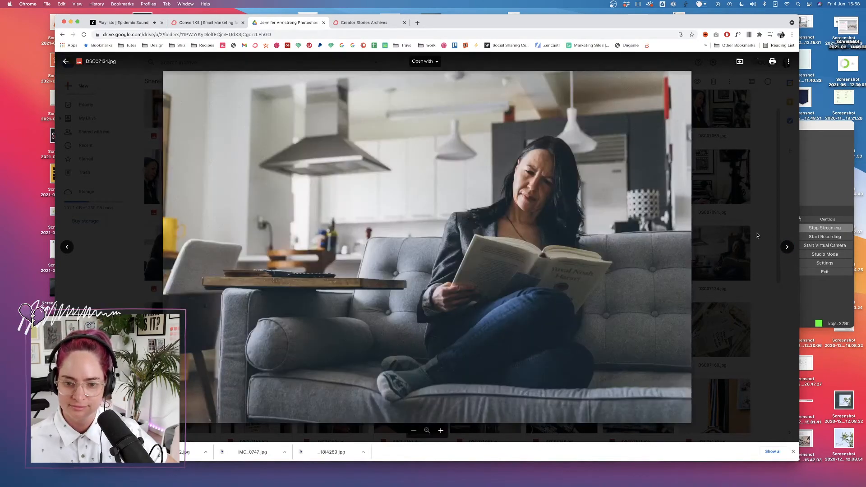
click(767, 195)
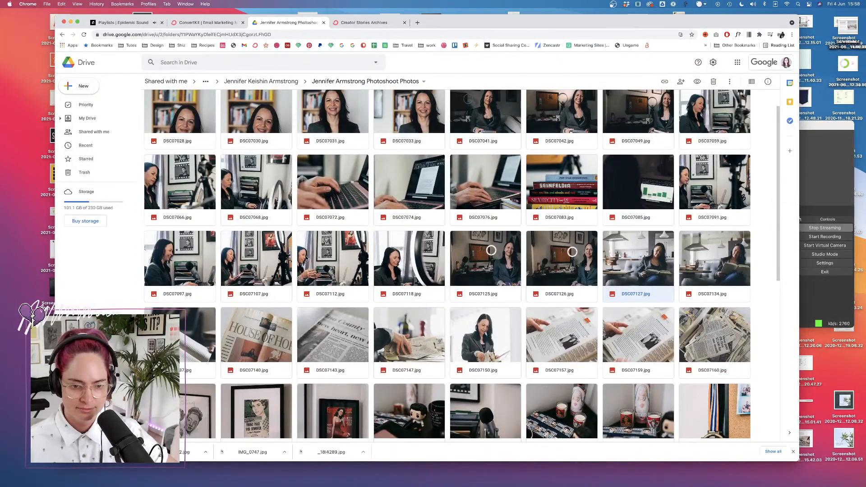
double_click(341, 260)
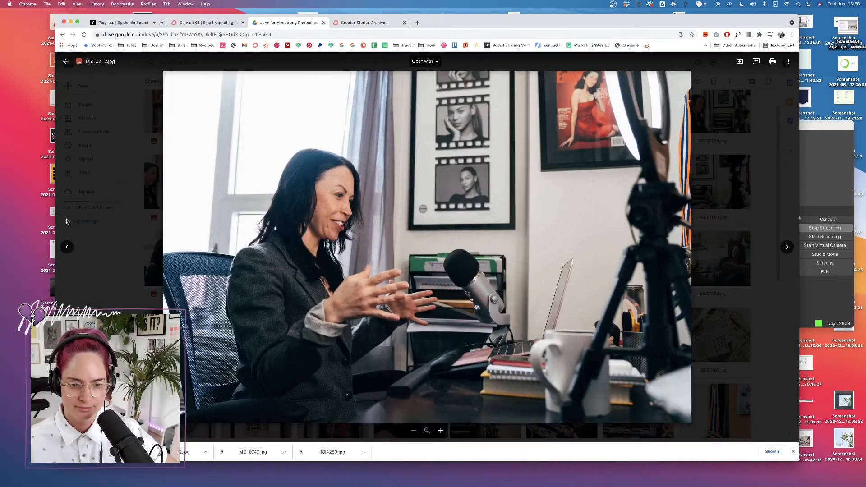
- Browse back through the previewed photos to DSC07097.jpg, the woman typing at her laptop, and download it
click(68, 247)
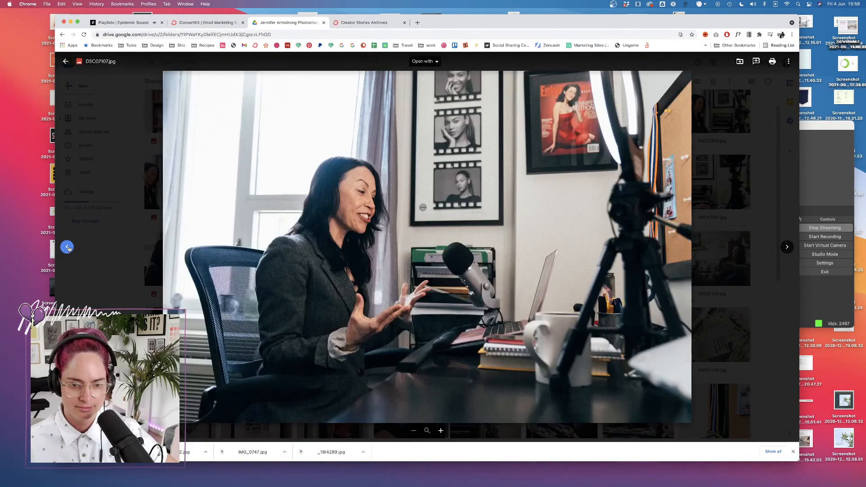
click(68, 248)
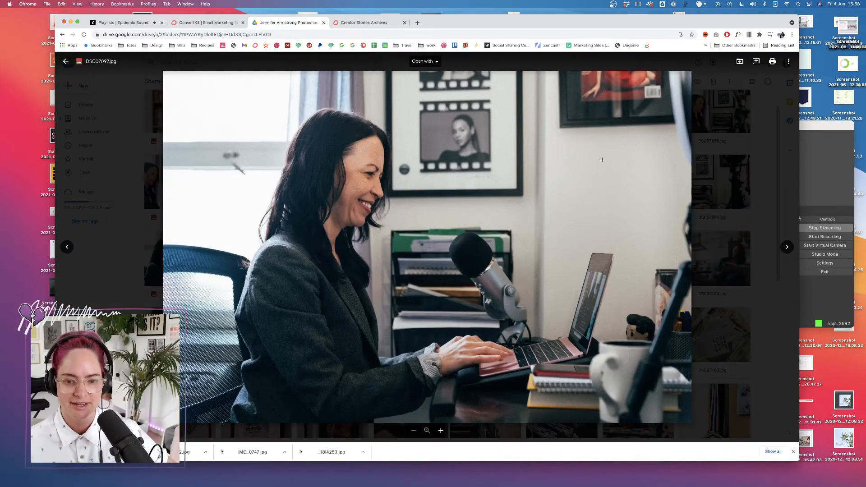
click(789, 62)
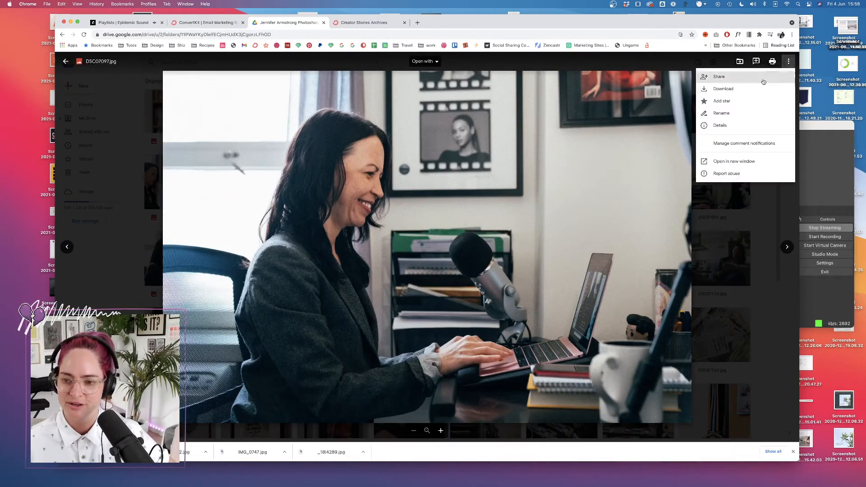
click(724, 90)
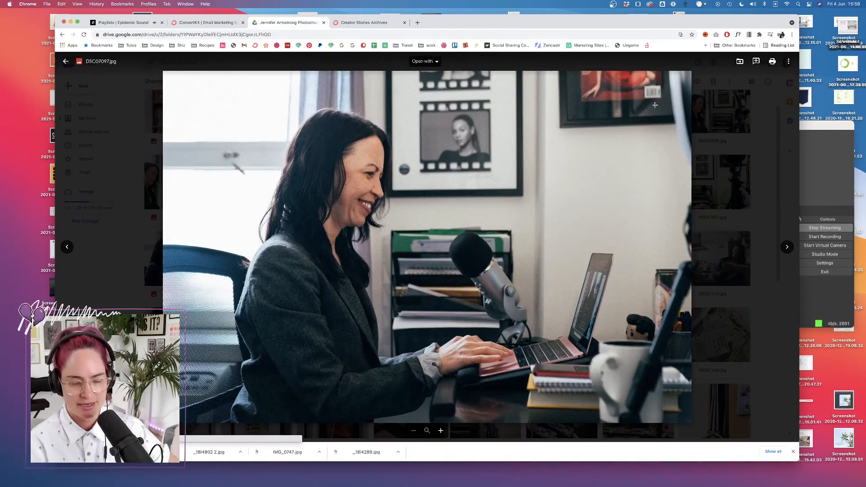
- Open the Design Life podcast website, designlife.fm, in a new browser tab
click(417, 22)
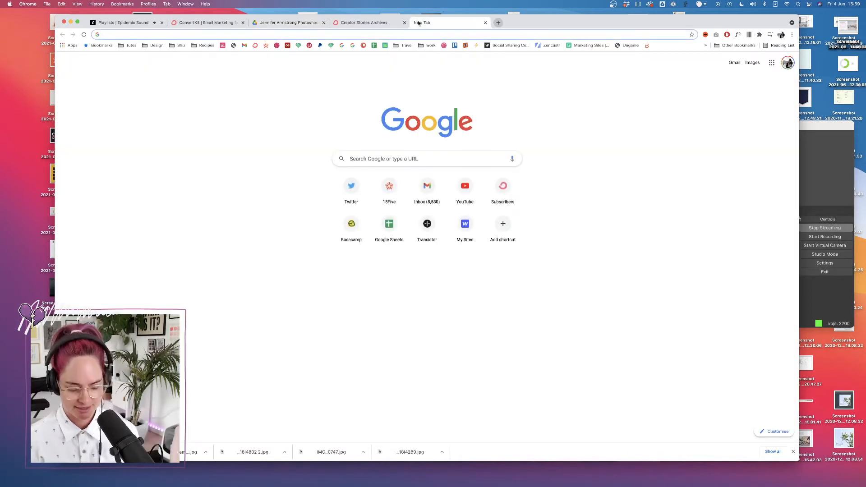
text(design)
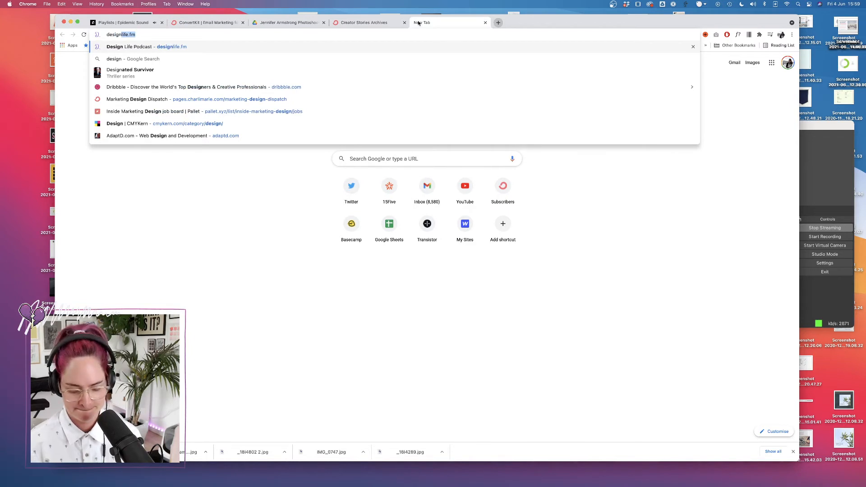
text(life.bio)
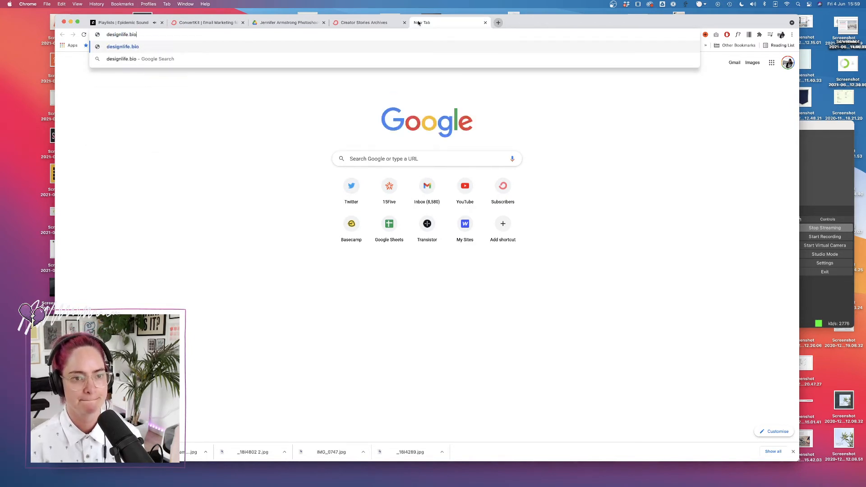
key(BackSpace)
key(BackSpace)
key(BackSpace)
text(fm)
key(Return)
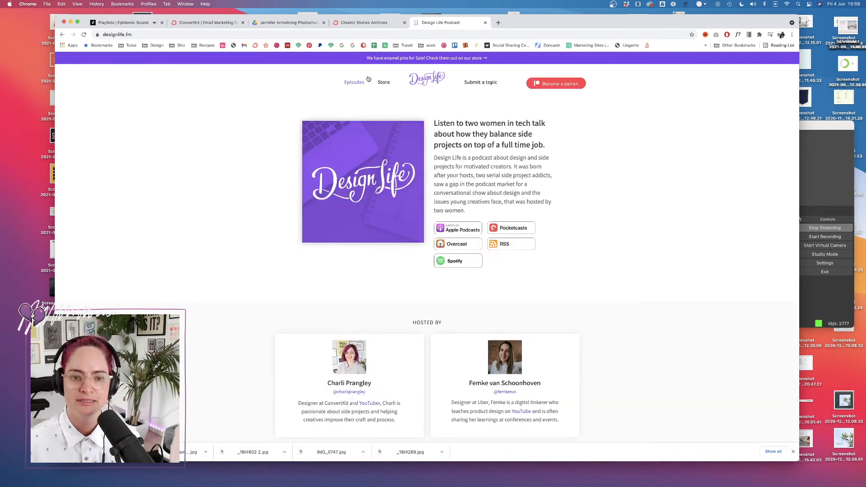
- View the featured products in the Design Life store, close the page, and return to the homepage design in Figma
click(381, 83)
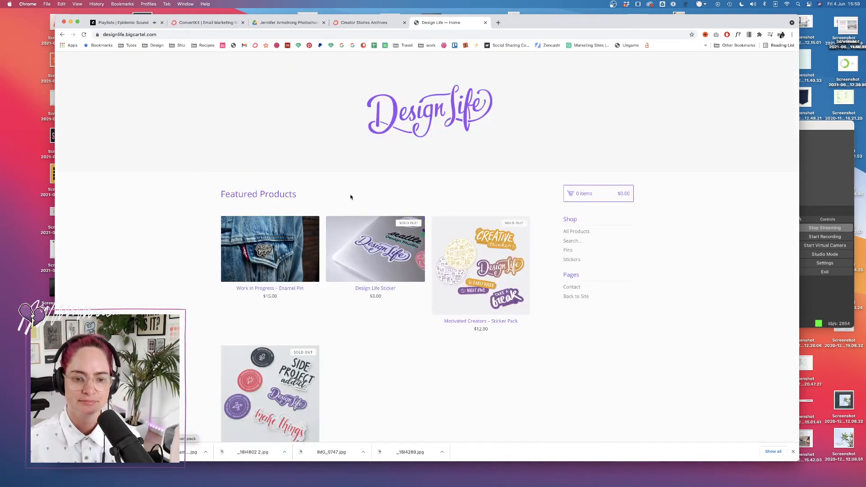
scroll(389, 190, down, 3)
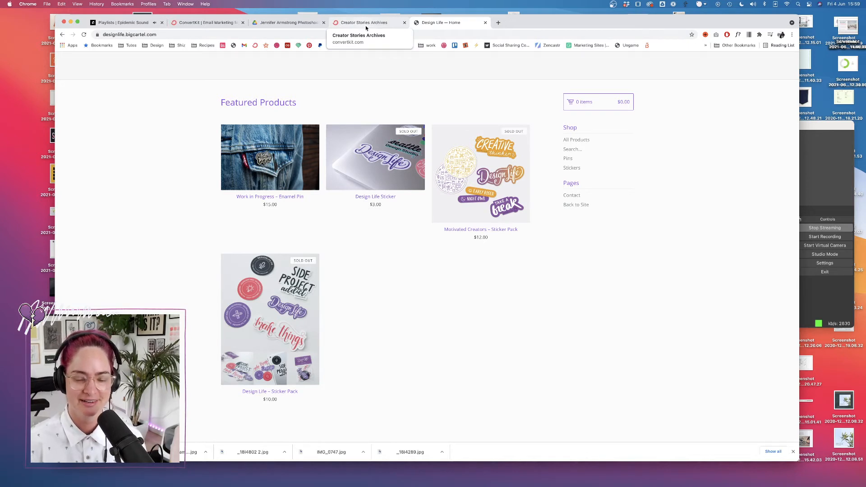
click(486, 22)
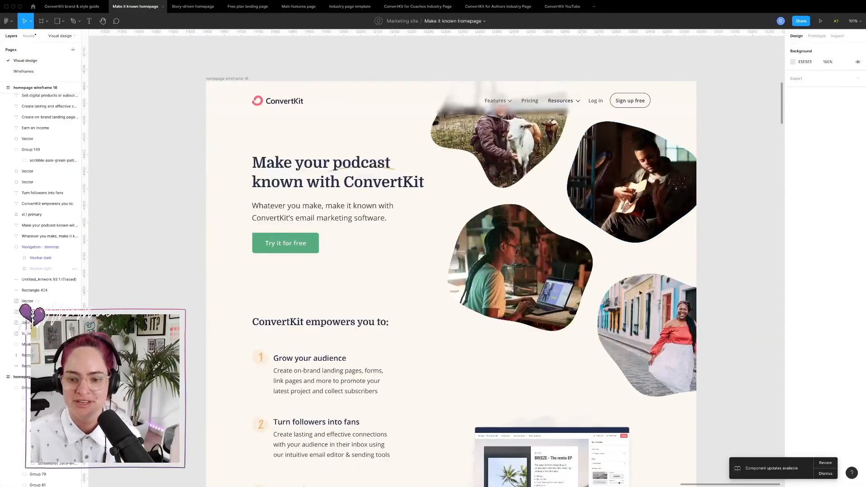
- Replace the image fill of the hero's lowest blob, the woman in a colourful street, with DSC07097.jpg from Downloads
click(654, 319)
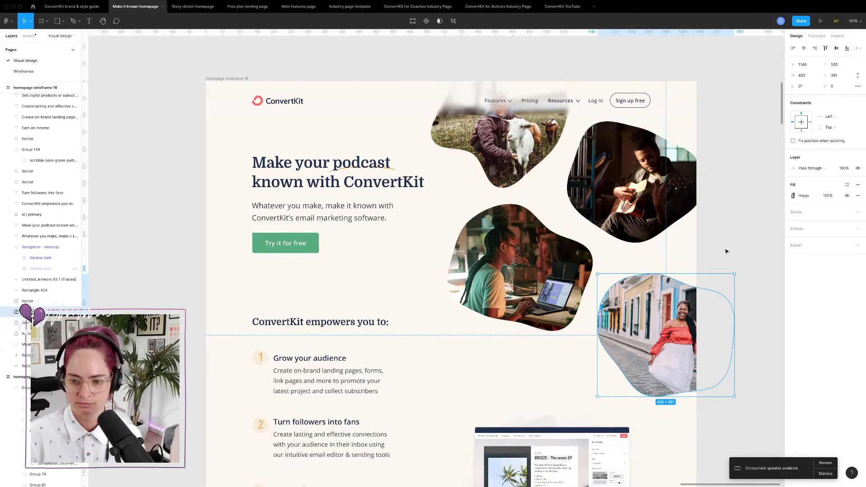
click(793, 195)
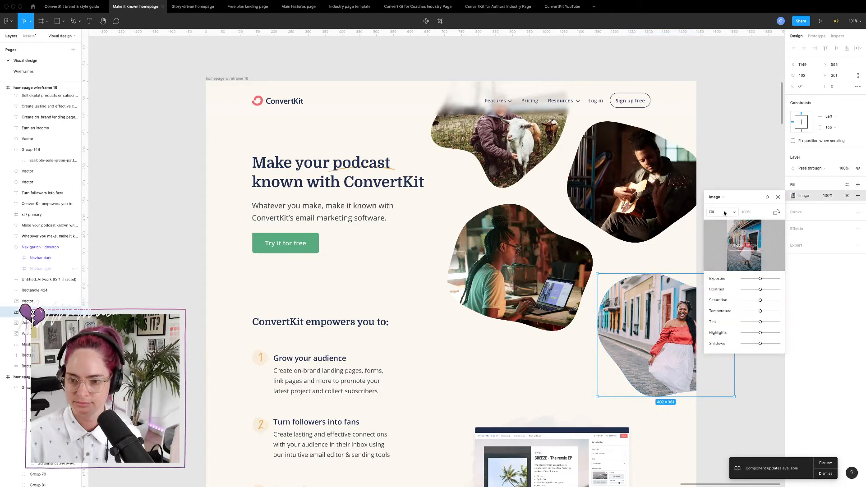
click(745, 245)
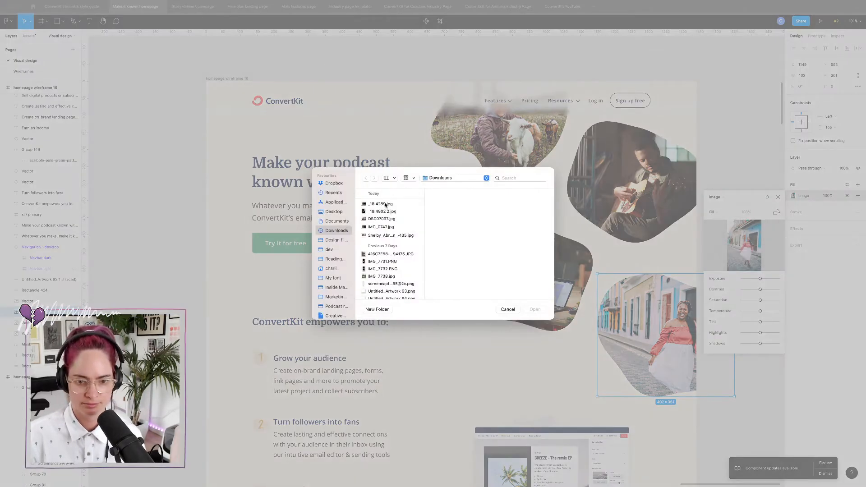
click(384, 227)
click(383, 220)
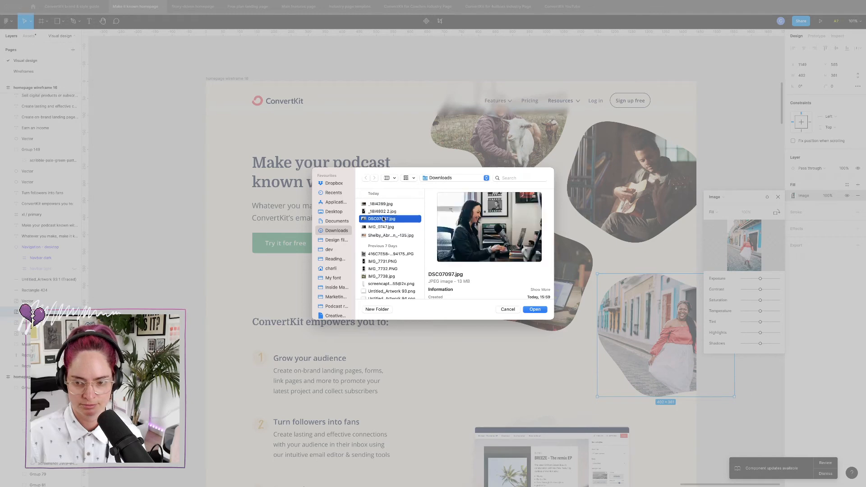
click(535, 310)
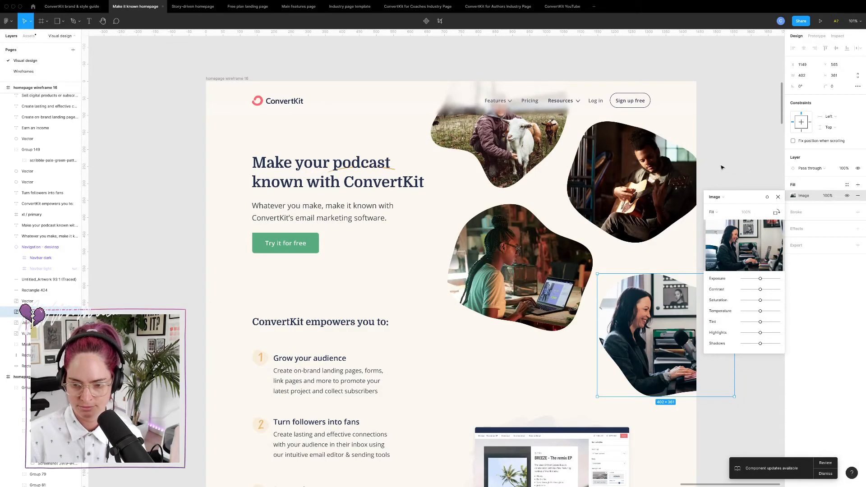
key(Escape)
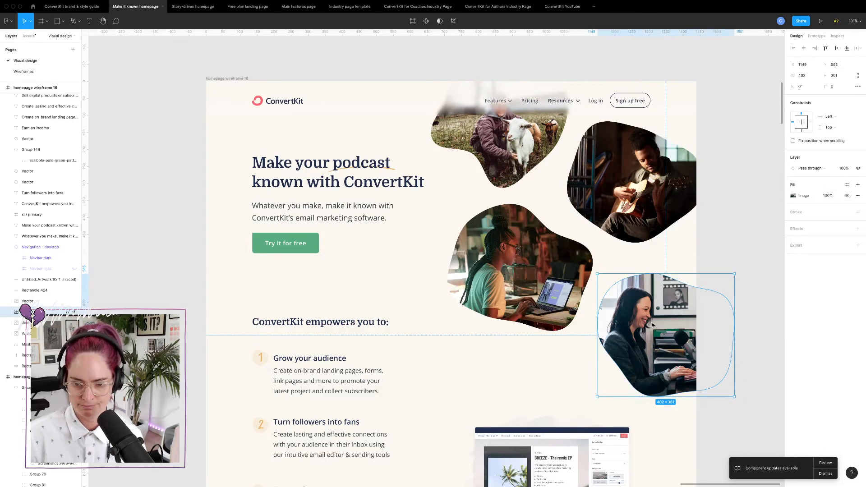
- Check the goat photo blob and the overall hero photo arrangement in homepage wireframe 16
click(506, 154)
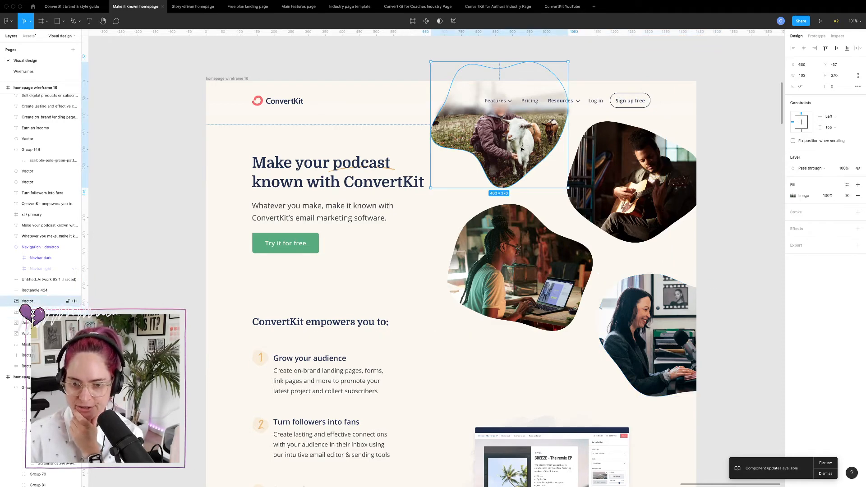
click(744, 208)
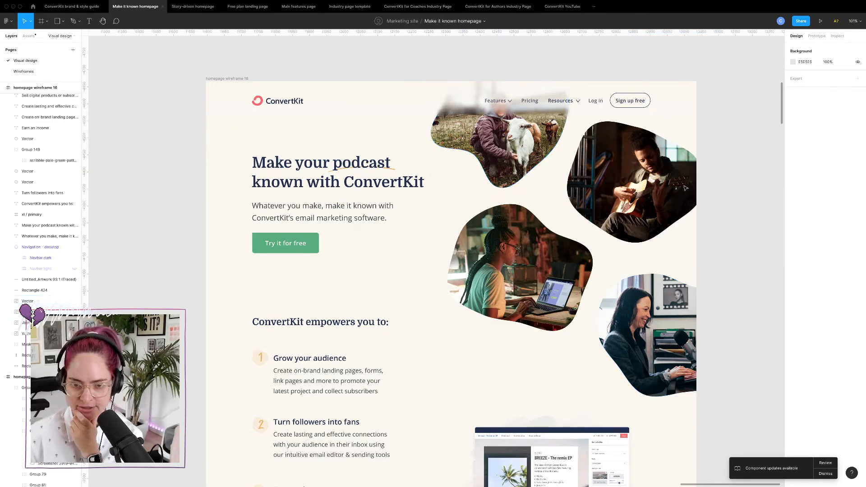
click(500, 156)
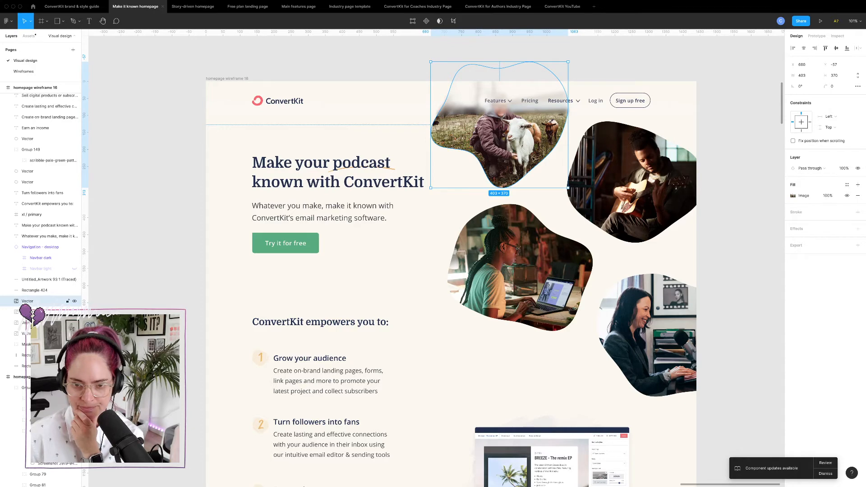
scroll(700, 185, down, 5)
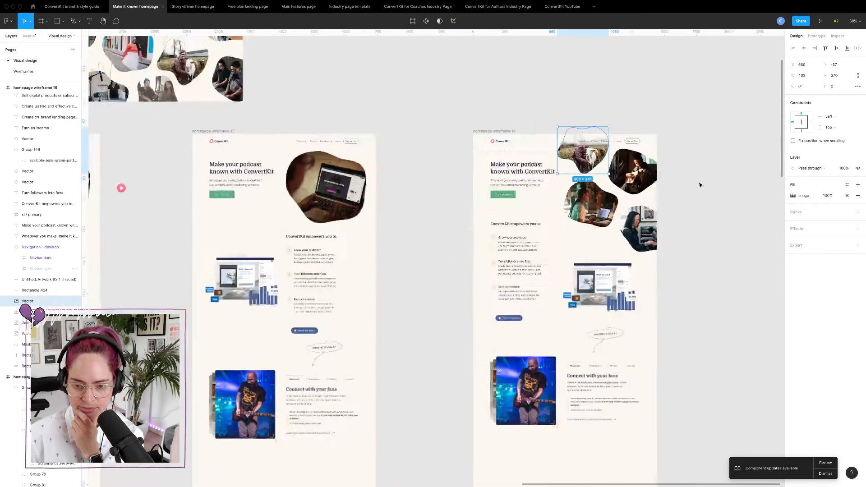
scroll(701, 185, right, 6)
click(700, 185)
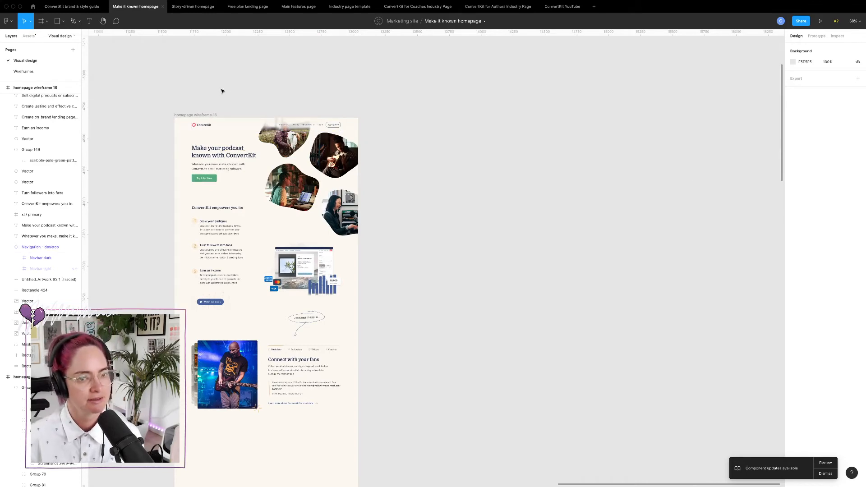
- Copy the "Trusted by XXXX creators (and counting)" section from homepage wireframe 11 into homepage wireframe 16, below "Connect with your fans"
scroll(343, 186, left, 5)
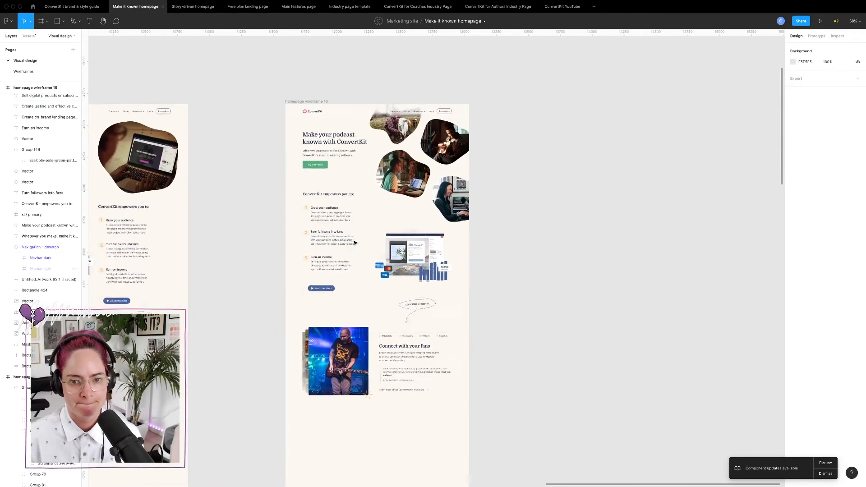
scroll(348, 203, down, 5)
scroll(348, 204, left, 3)
scroll(355, 243, down, 10)
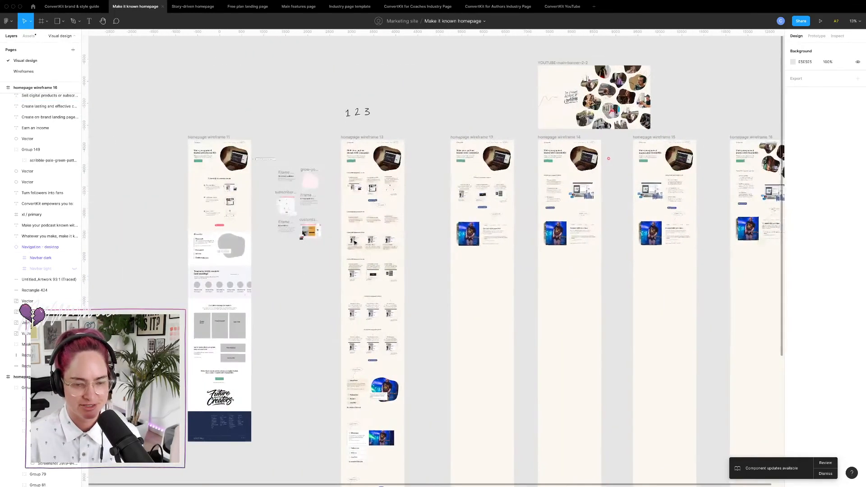
drag(188, 256, 528, 261)
click(281, 286)
scroll(189, 258, down, 3)
scroll(189, 259, down, 3)
scroll(528, 260, up, 5)
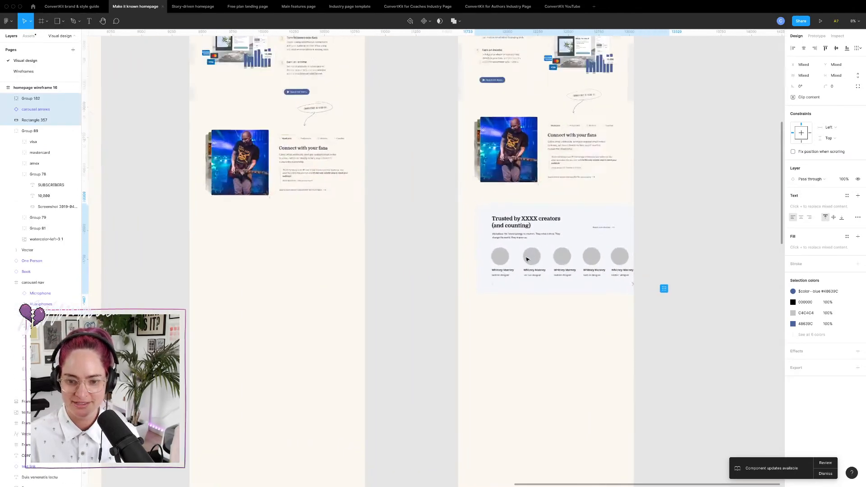
- Show the column layout grid over the wireframes and deselect the pasted section
key(ctrl+g)
scroll(566, 225, up, 5)
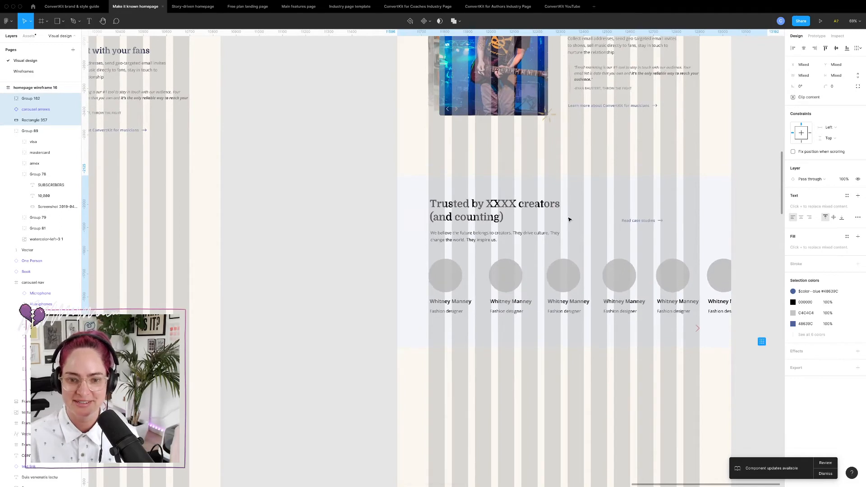
key(Escape)
- Set the fill of the "Trusted by XXXX creators" section's background rectangle to white (FFFFFF) from the ConvertKit colors
click(725, 192)
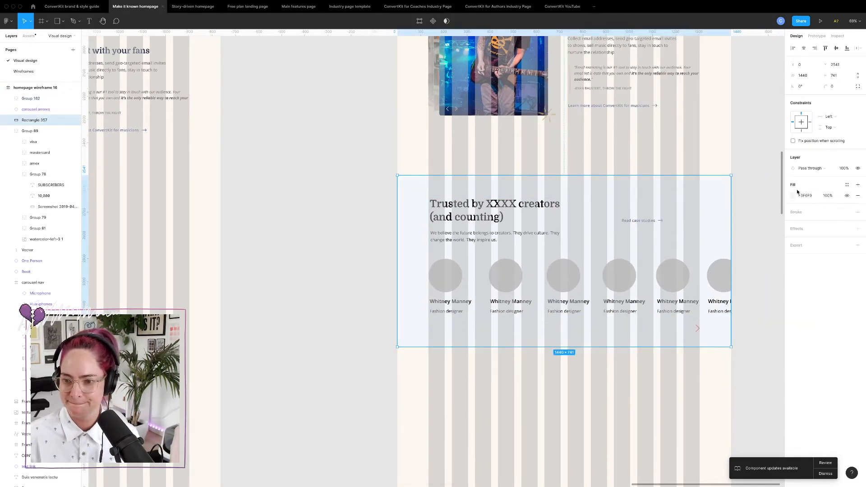
click(793, 195)
scroll(763, 348, down, 1)
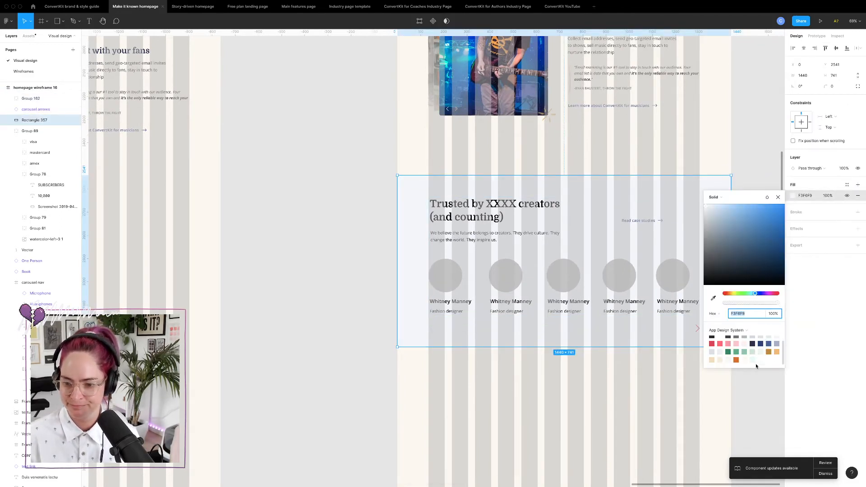
click(729, 330)
click(734, 338)
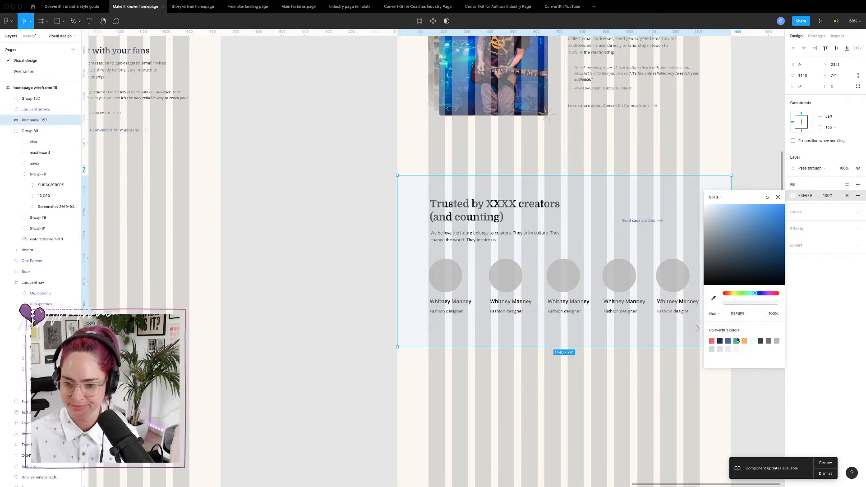
click(753, 342)
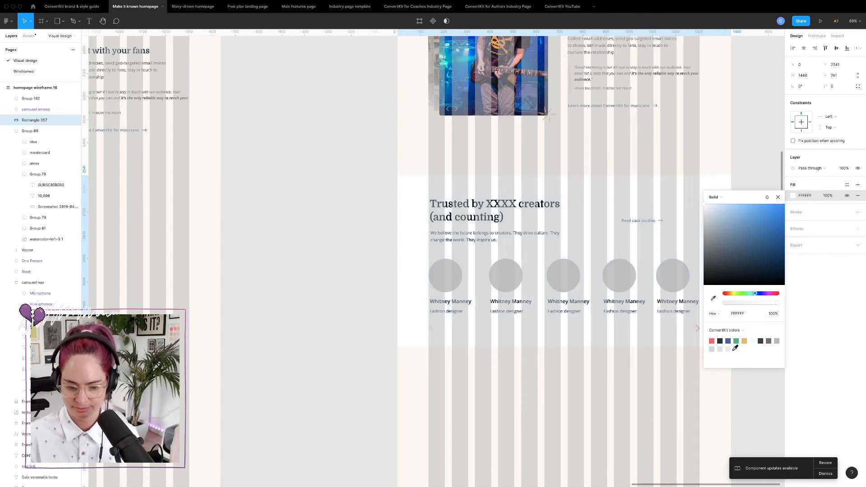
click(606, 434)
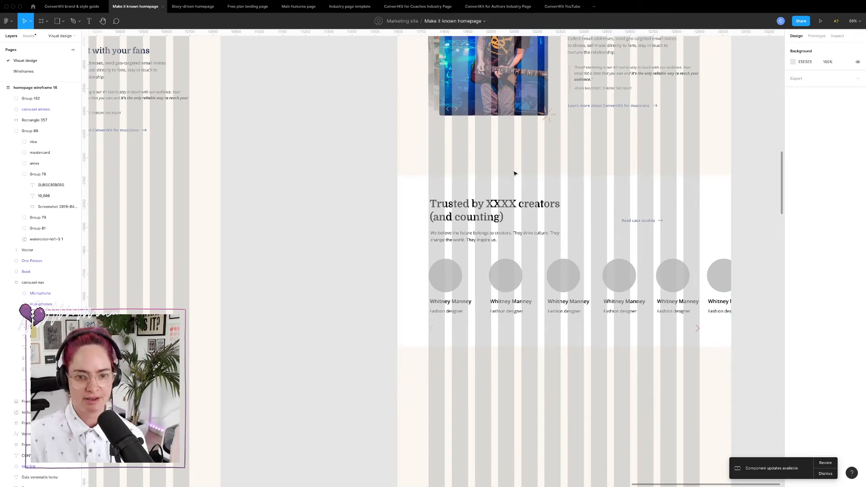
- Examine the remaining sections of homepage wireframes 11 and 12 alongside the newer wireframes
scroll(515, 174, down, 5)
scroll(354, 161, down, 3)
scroll(354, 160, left, 5)
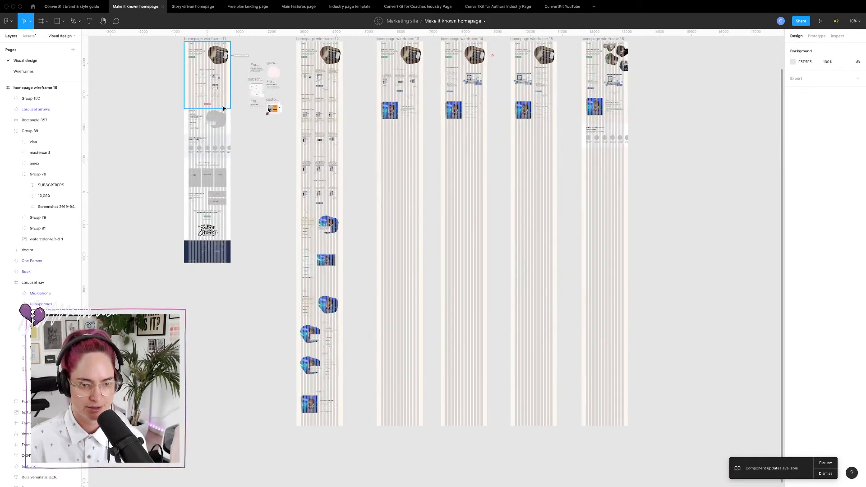
click(335, 121)
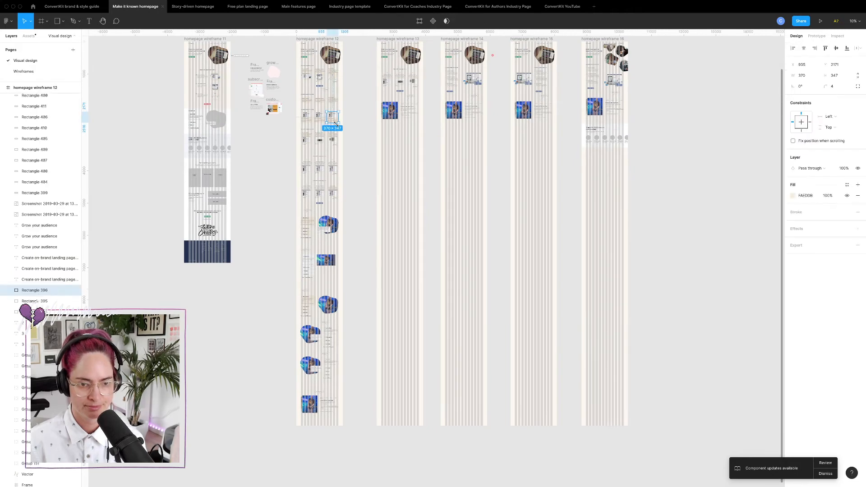
drag(292, 79, 354, 459)
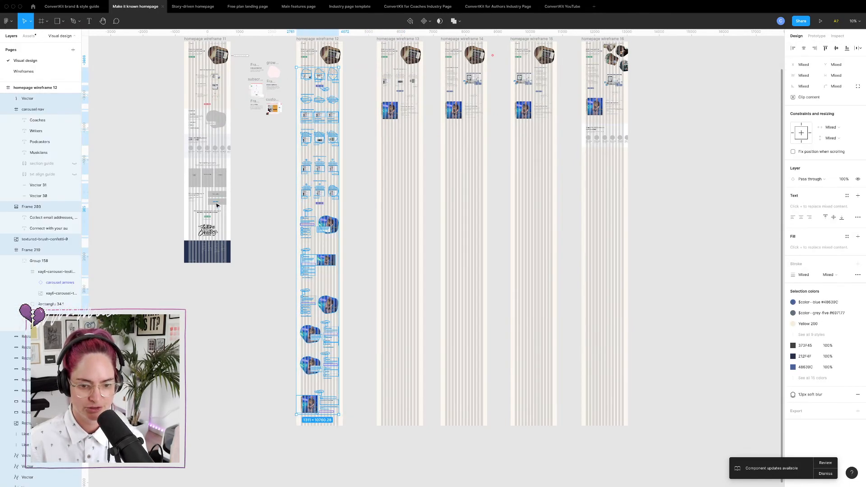
drag(179, 79, 259, 262)
click(276, 242)
scroll(277, 242, left, 3)
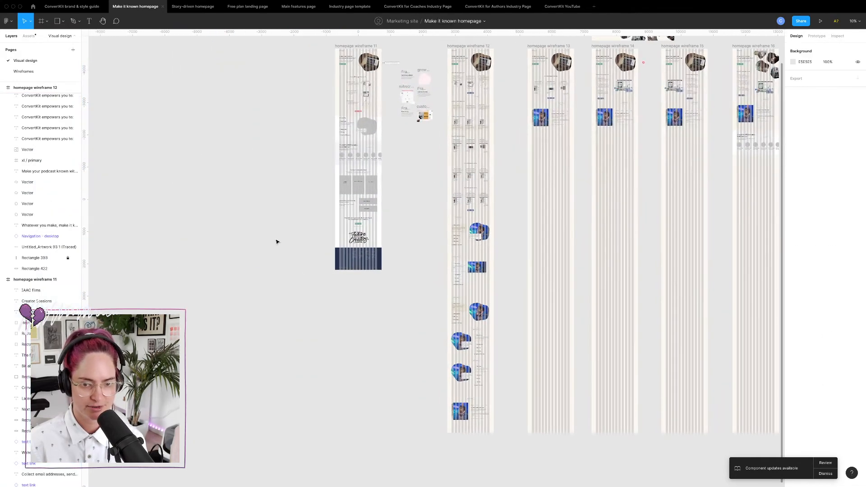
- Copy the white wave divider and its curved accent line from the ConvertKit for Coaches Industry Page file into homepage wireframe 16
click(420, 8)
scroll(432, 117, up, 20)
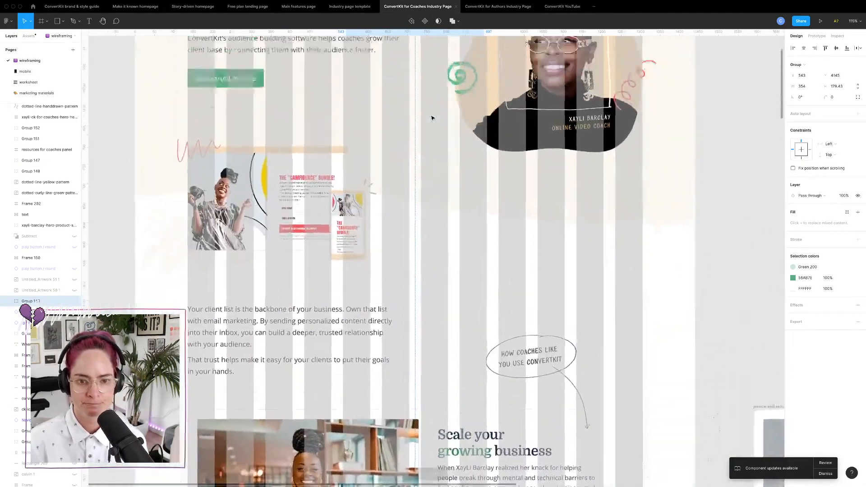
click(441, 243)
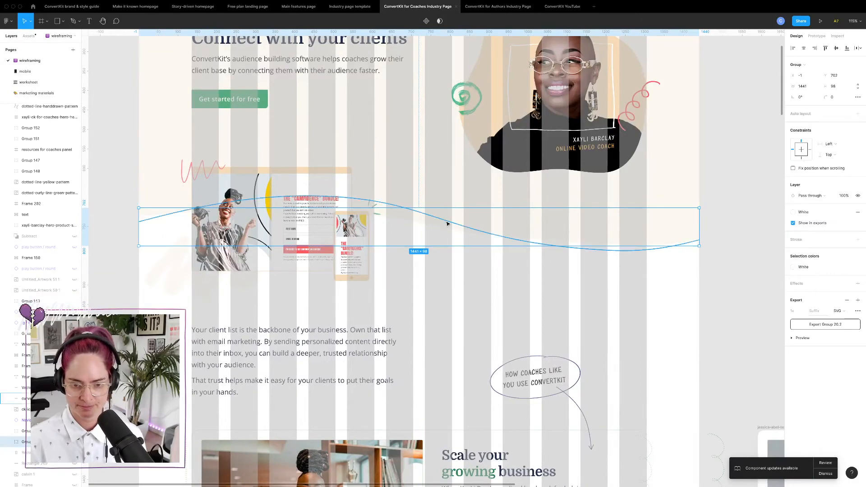
shift+click(447, 223)
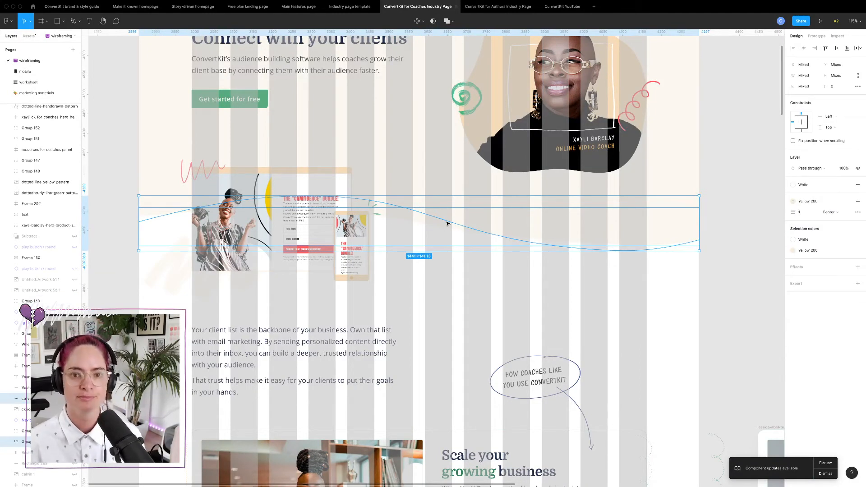
click(136, 6)
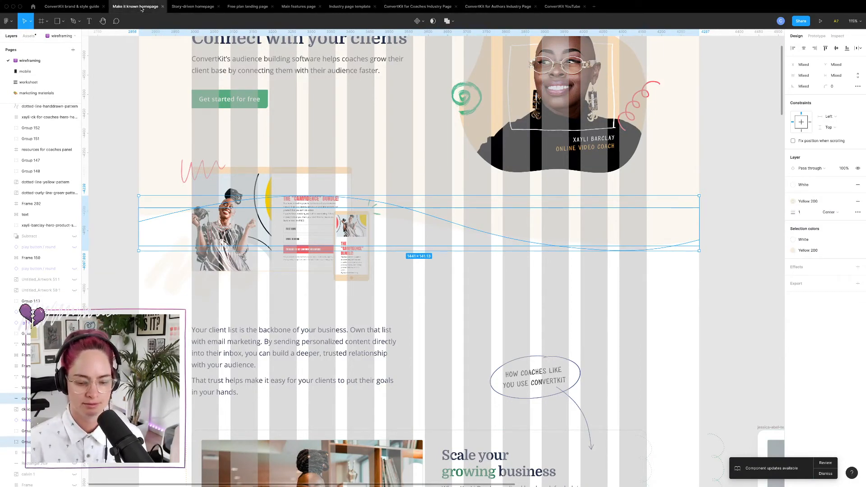
scroll(514, 295, right, 5)
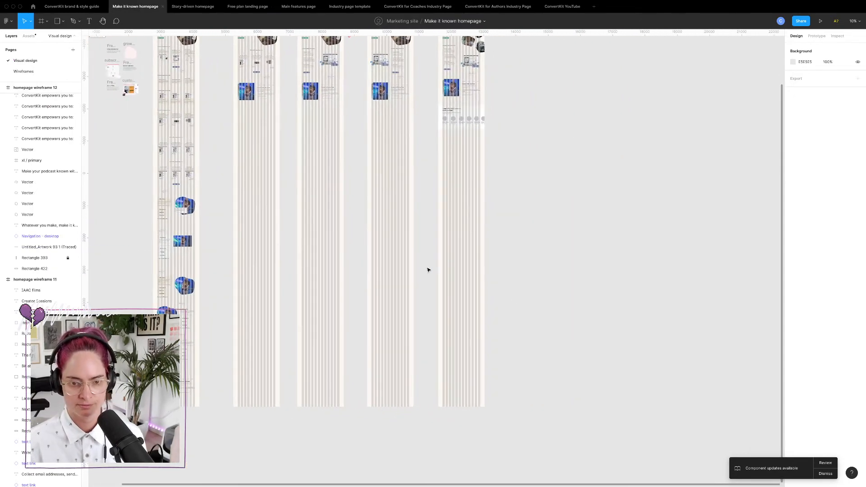
scroll(438, 254, up, 6)
click(457, 196)
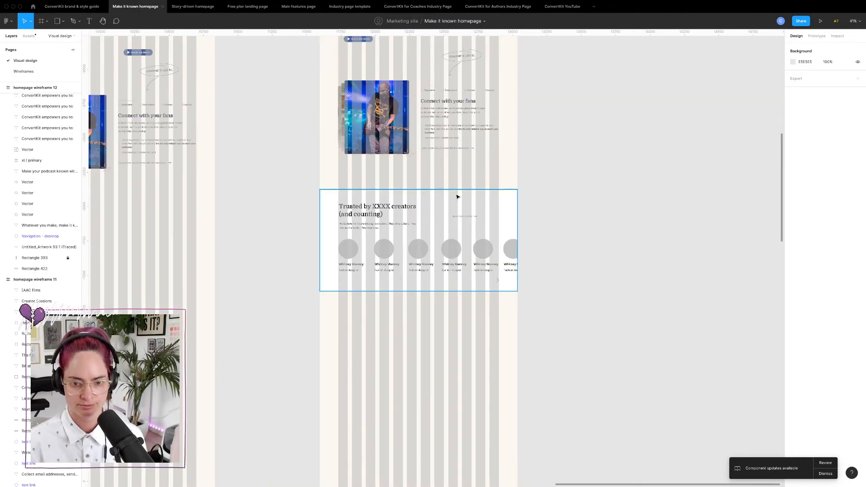
key(ctrl+v)
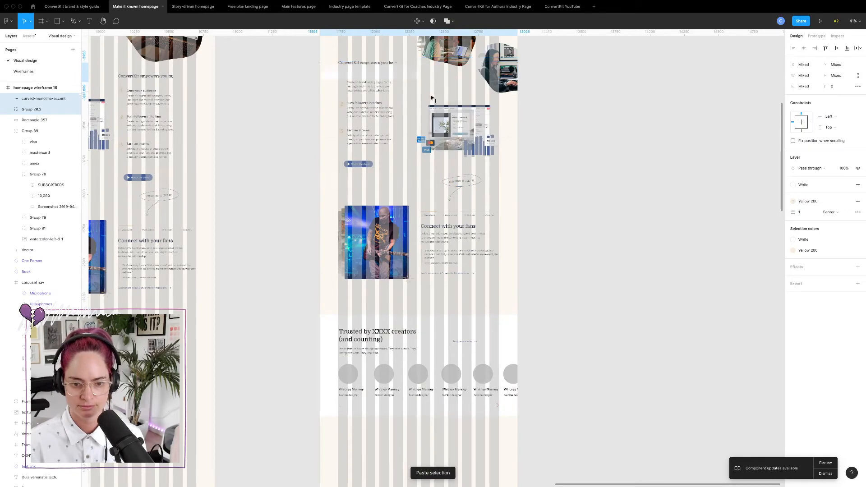
- Position the pasted wave and accent line along the upper edge of the "Trusted by XXXX creators" section and hide the layout grids
scroll(461, 313, up, 6)
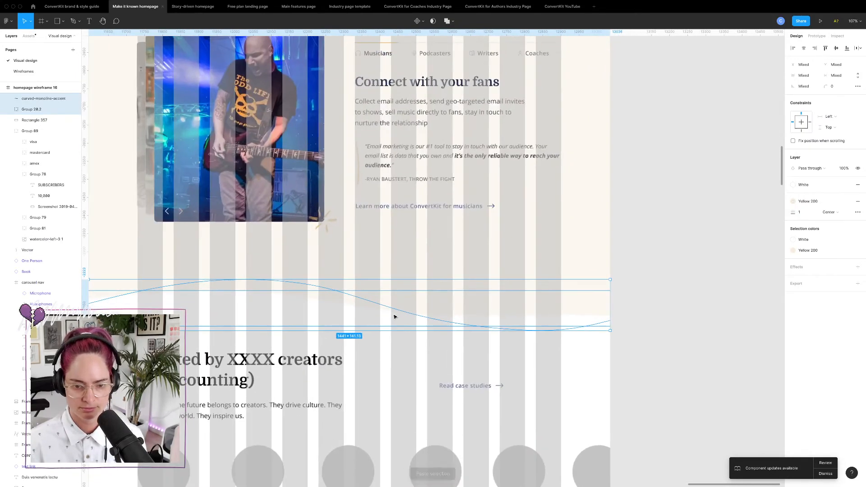
scroll(355, 317, up, 4)
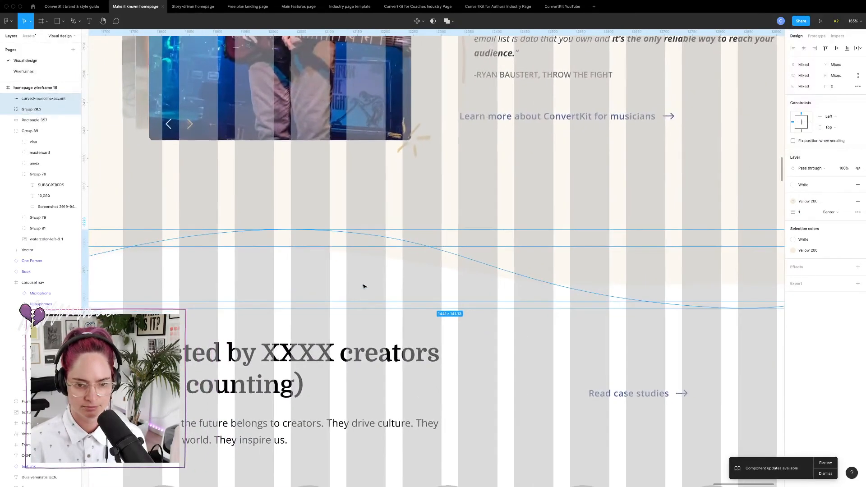
key(alt)
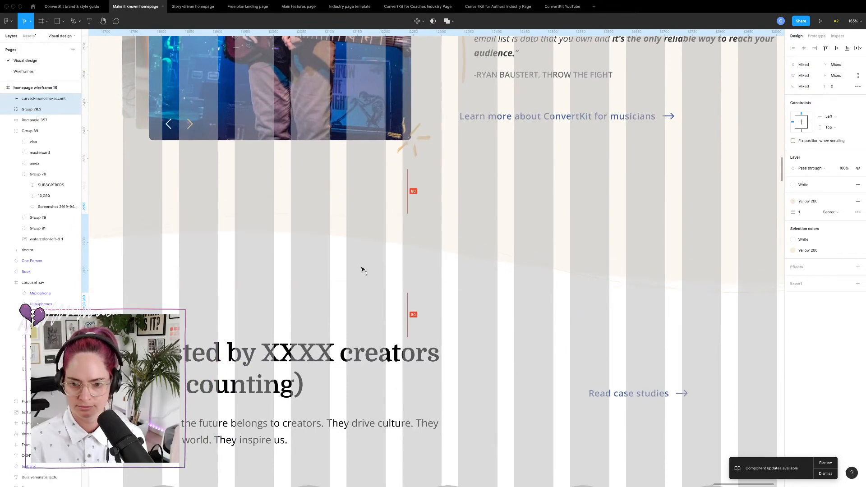
key(ctrl+g)
click(647, 354)
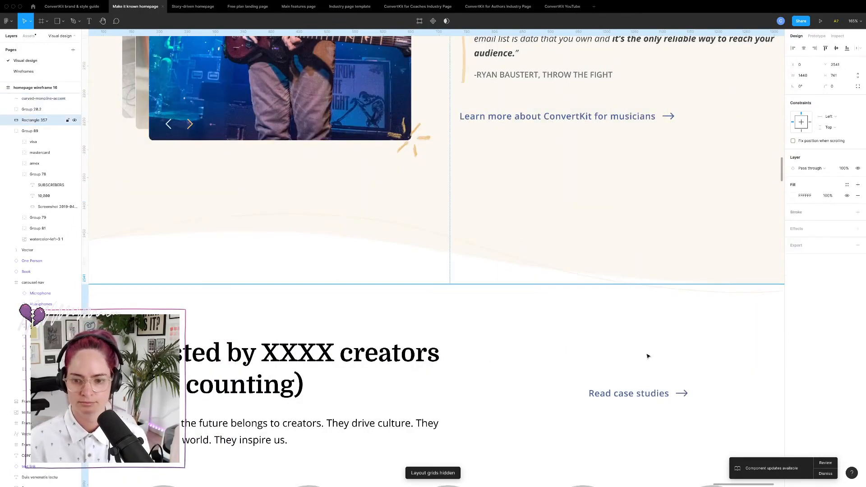
- Set the stroke of the curved accent line above the "Trusted by XXXX creators" section to Yellow 300
scroll(648, 354, down, 8)
click(518, 286)
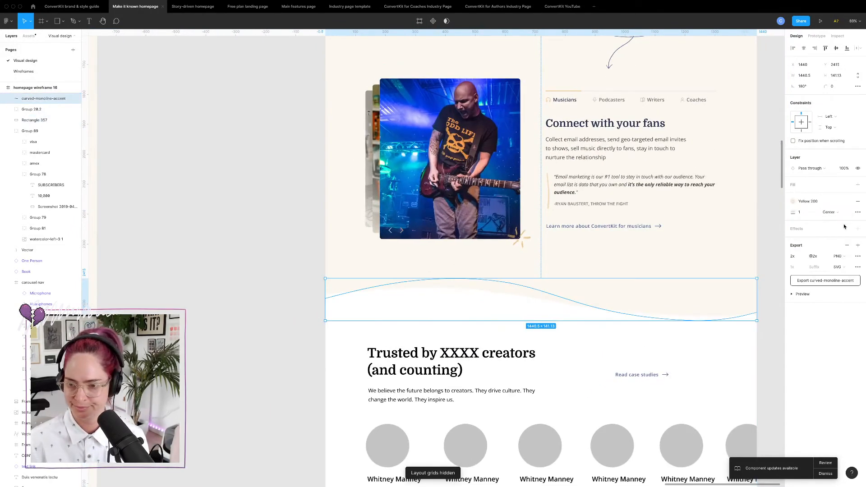
click(794, 201)
click(831, 287)
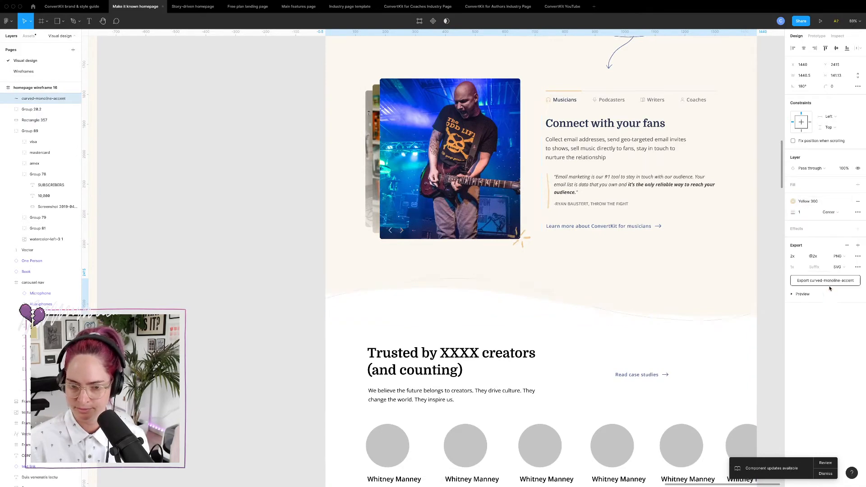
click(752, 348)
click(772, 342)
- Replace the XXXX placeholder in the "Trusted by" heading with 385,852
scroll(772, 342, down, 2)
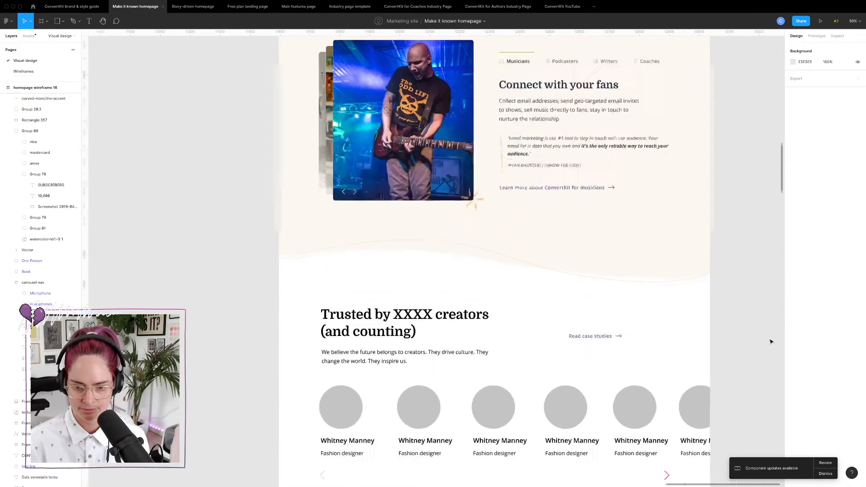
click(369, 307)
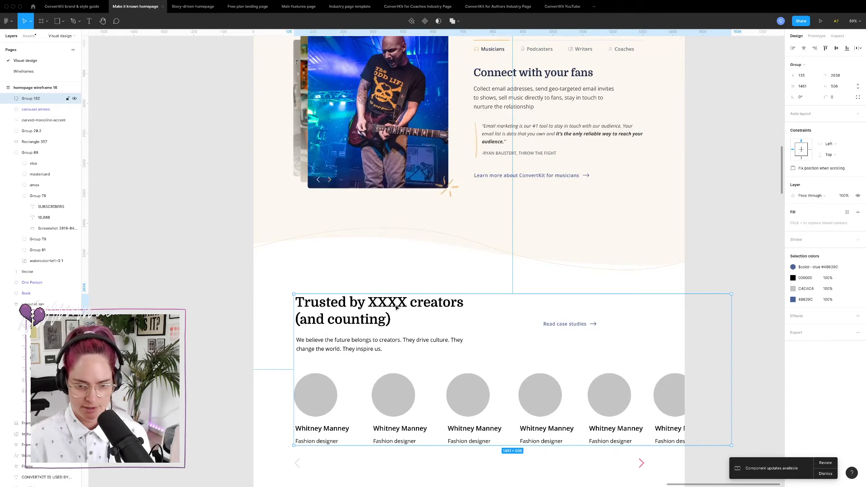
double_click(397, 307)
double_click(405, 302)
click(405, 301)
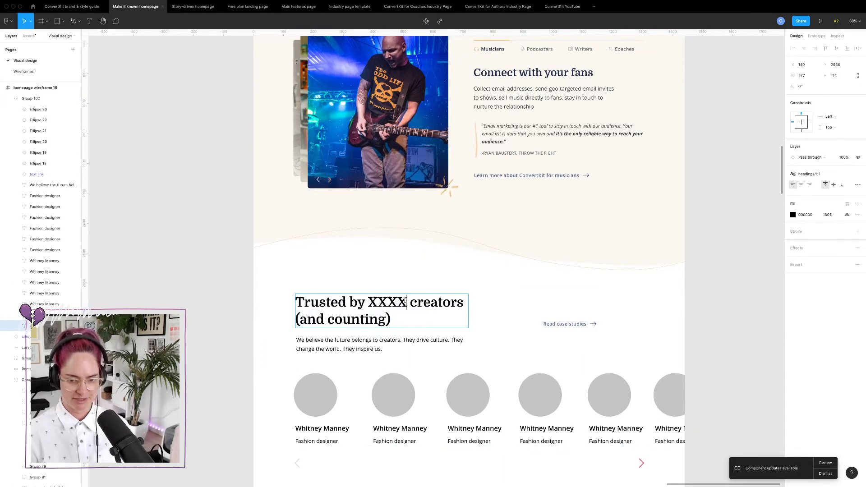
drag(405, 301, 369, 300)
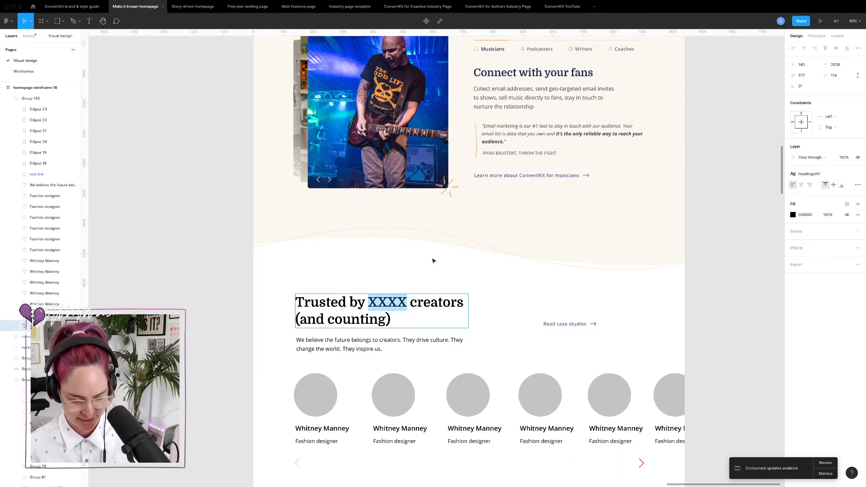
text(385)
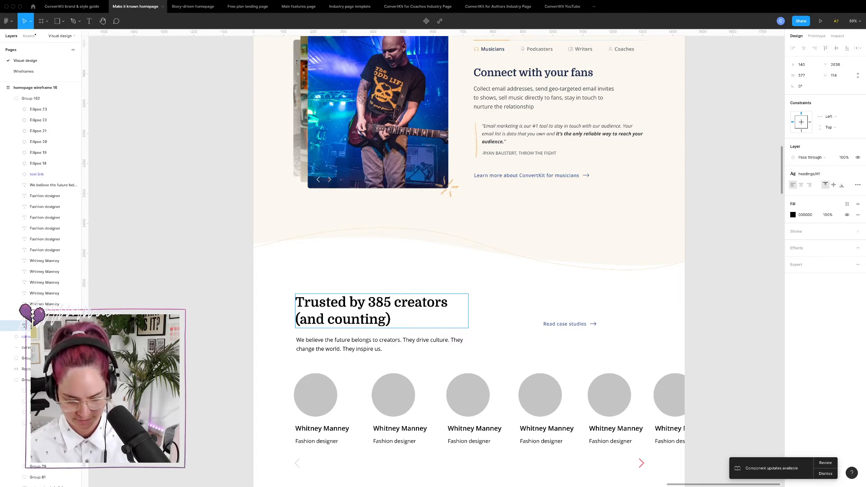
text(,800)
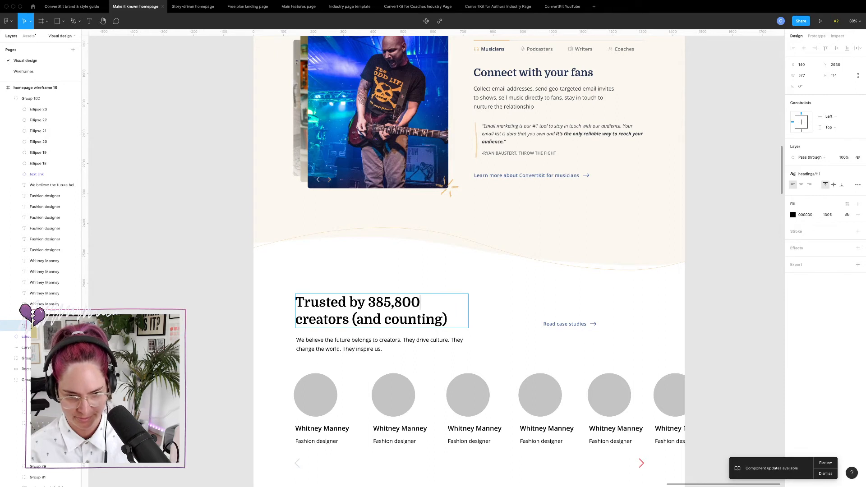
key(BackSpace)
key(BackSpace)
text(52)
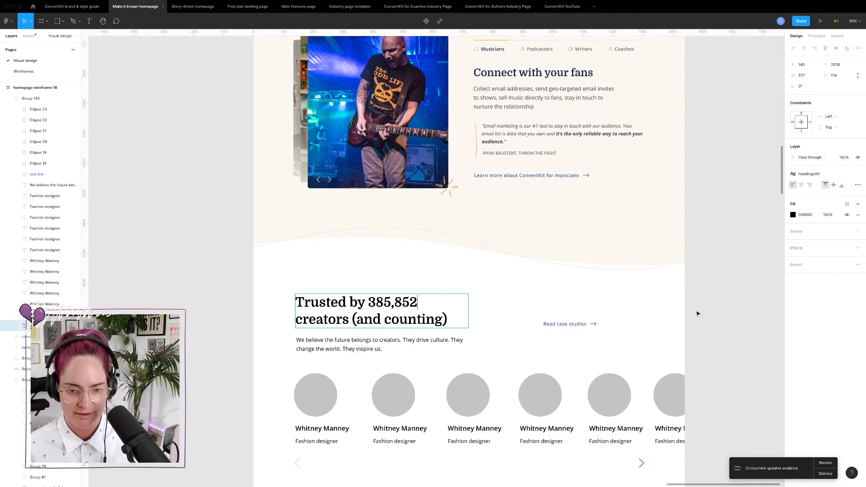
key(Escape)
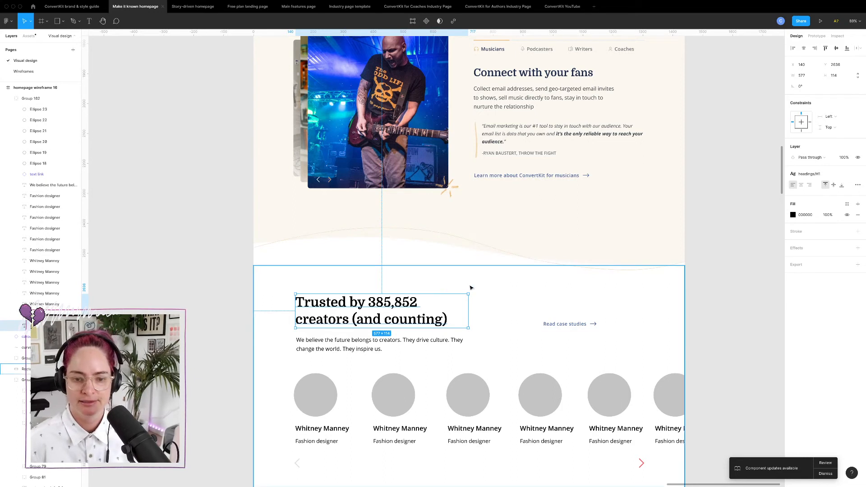
- Fill the "Trusted by 385,852 creators" heading with dark navy from the ConvertKit colors and move it up together with its paragraph
click(793, 215)
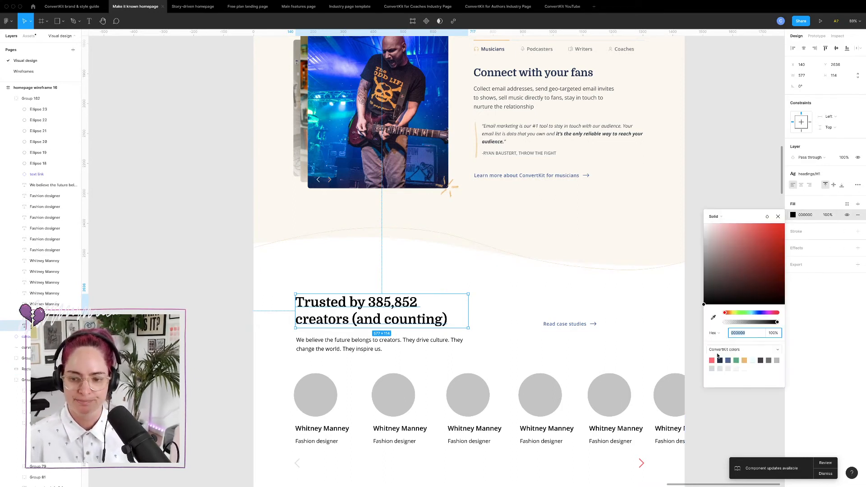
click(720, 360)
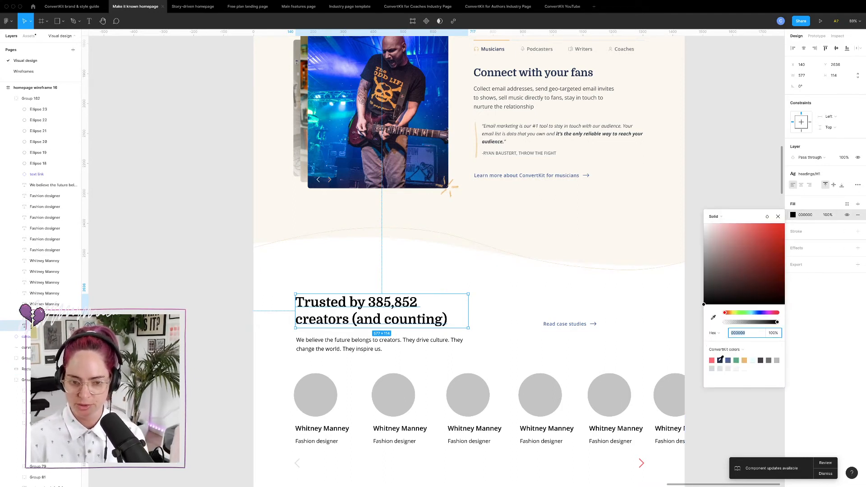
shift+click(326, 353)
drag(339, 350, 343, 329)
key(Escape)
- Replace the paragraph under the "Trusted by" heading with "Something about the ways creators use our tool"
double_click(364, 330)
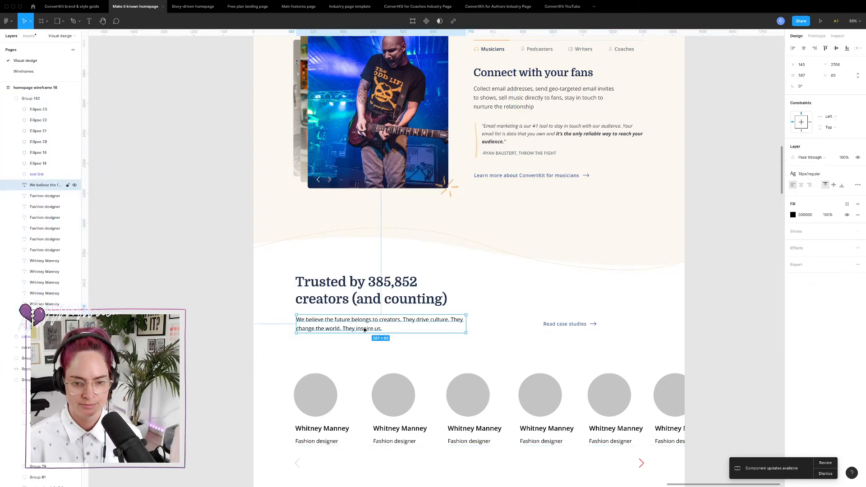
double_click(365, 330)
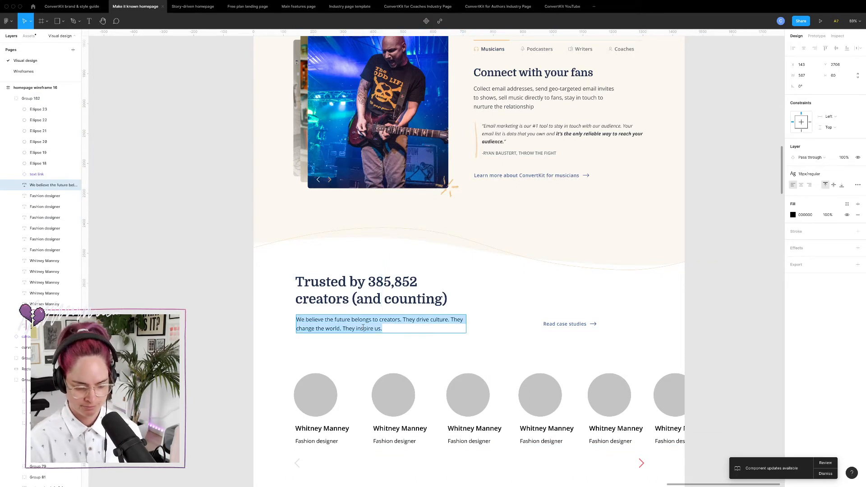
text(Someth)
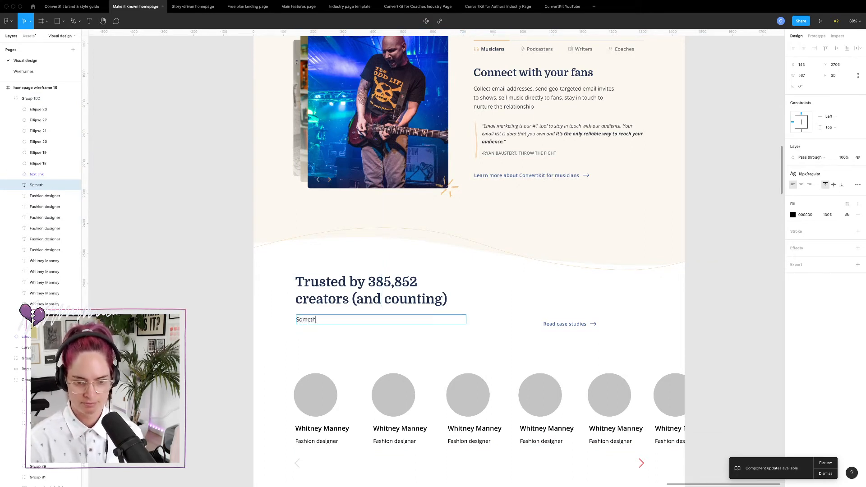
text(ing about the w)
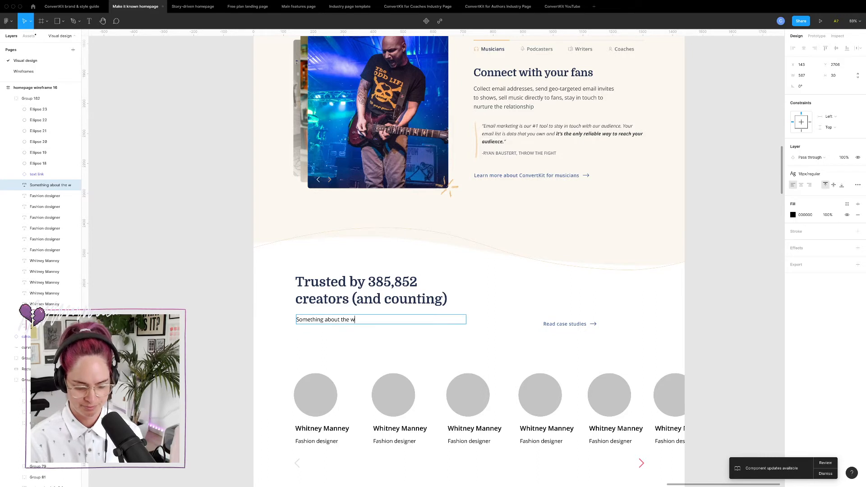
text(ays creators use )
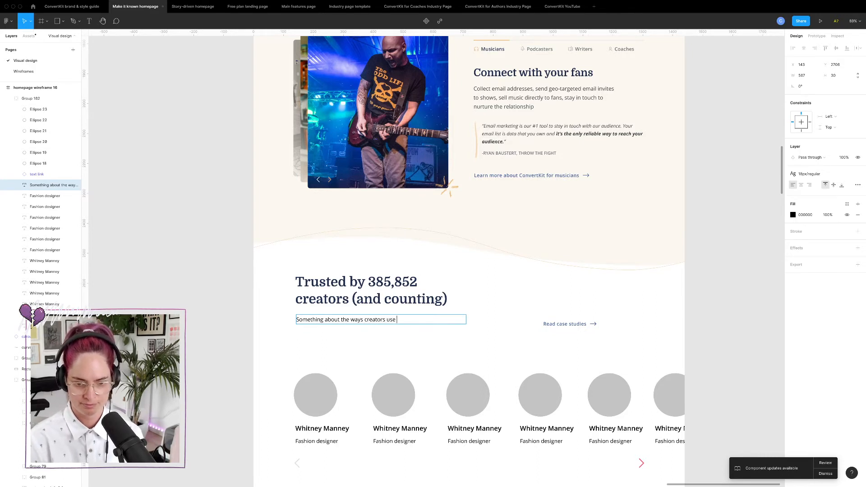
text(our tool)
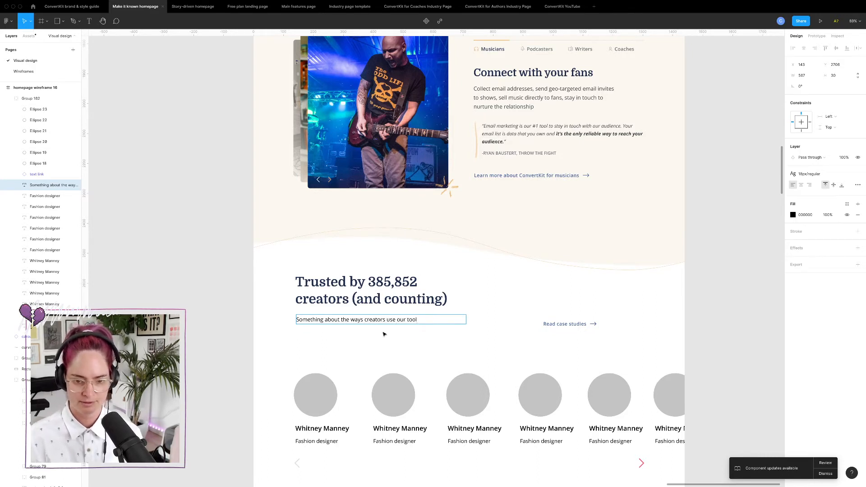
- Duplicate the placeholder sentence within the paragraph so it appears three times, and deselect the text
triple_click(388, 319)
key(ctrl+c)
key(Right)
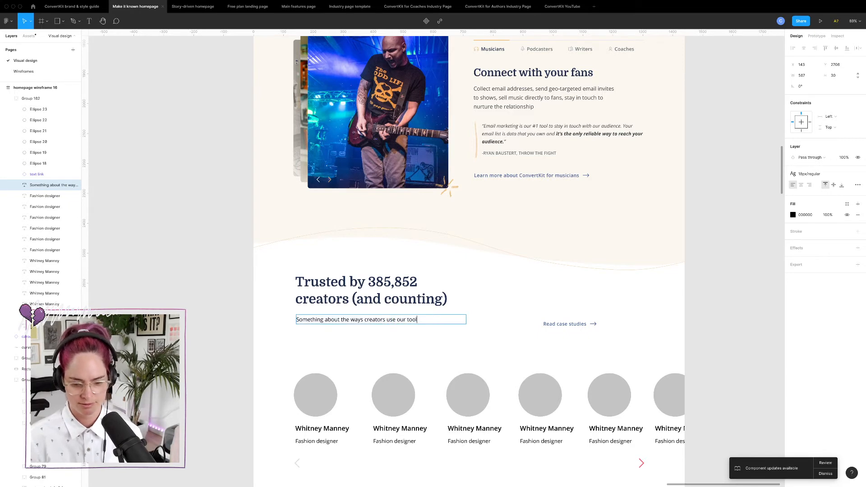
key(ctrl+v)
key(ctrl+v)
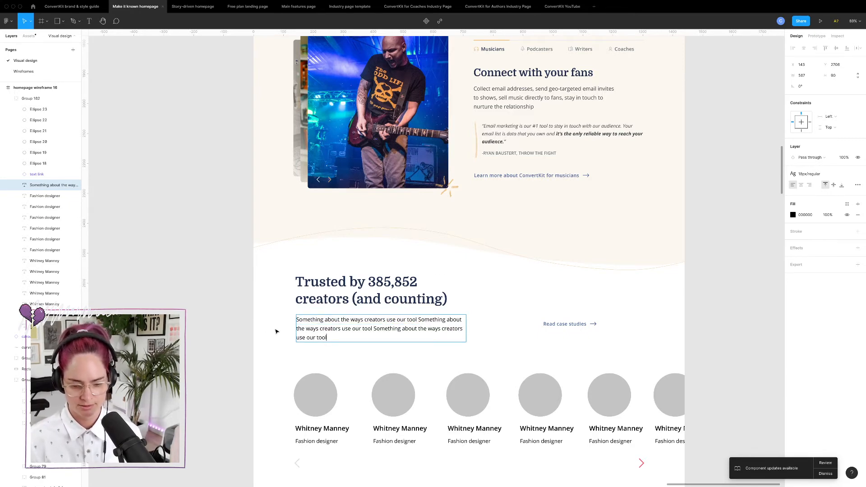
key(Escape)
click(252, 331)
- Switch to Chrome and change the Creator Stories archive to the Case study category to find articles about creators
scroll(359, 280, down, 3)
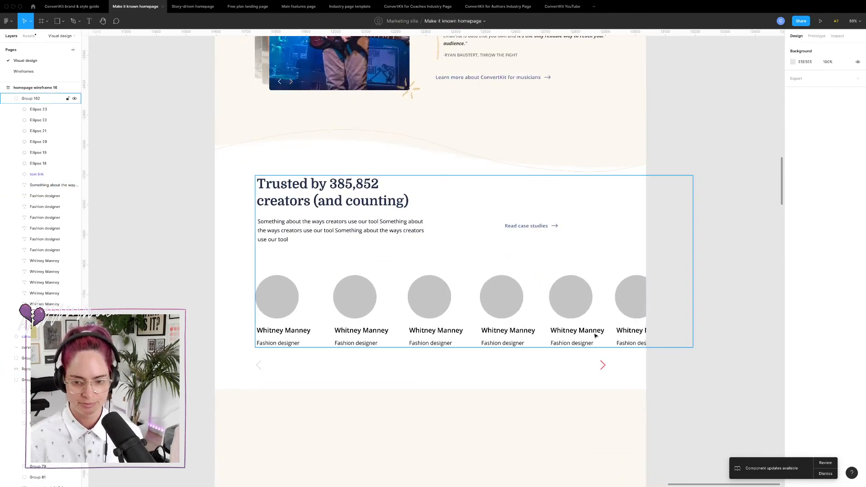
key(super+Tab)
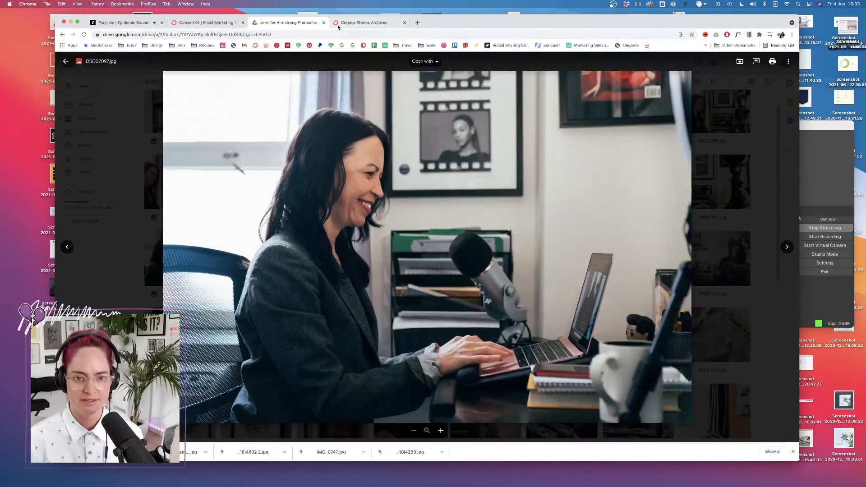
click(364, 24)
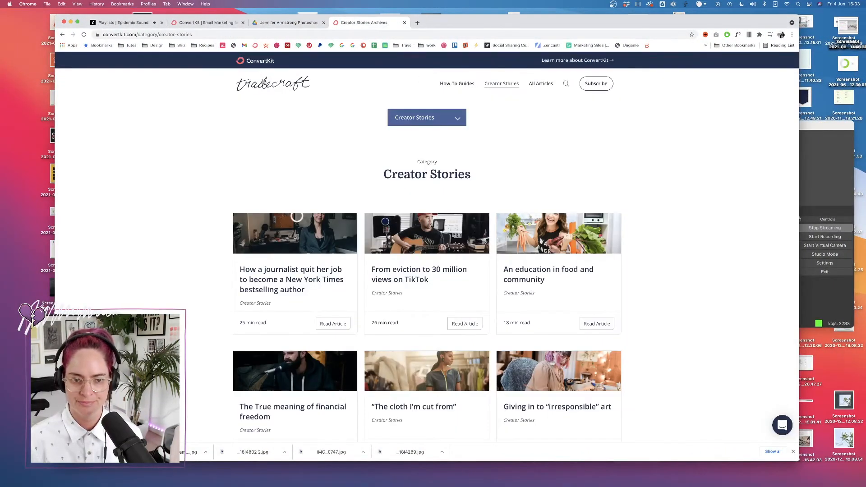
click(425, 121)
scroll(430, 211, down, 3)
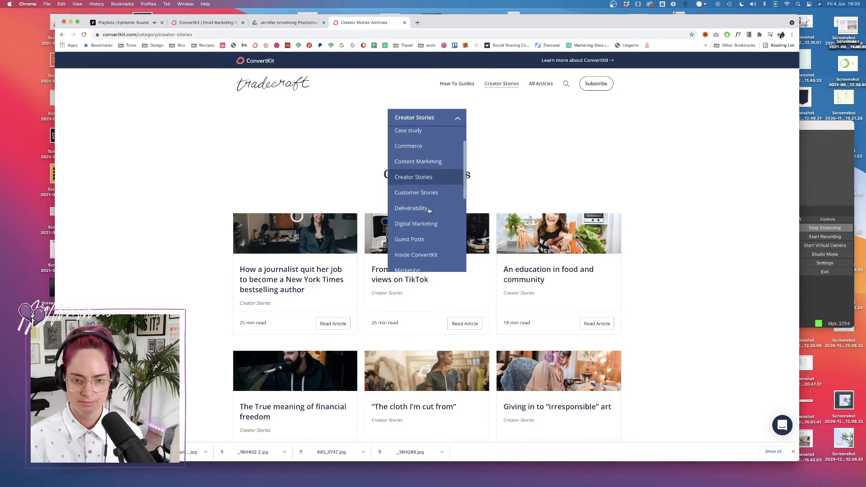
scroll(429, 211, up, 3)
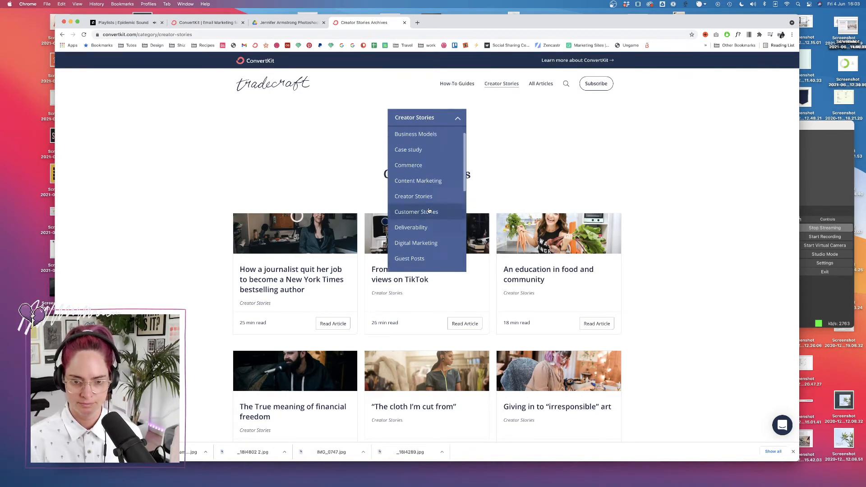
click(406, 165)
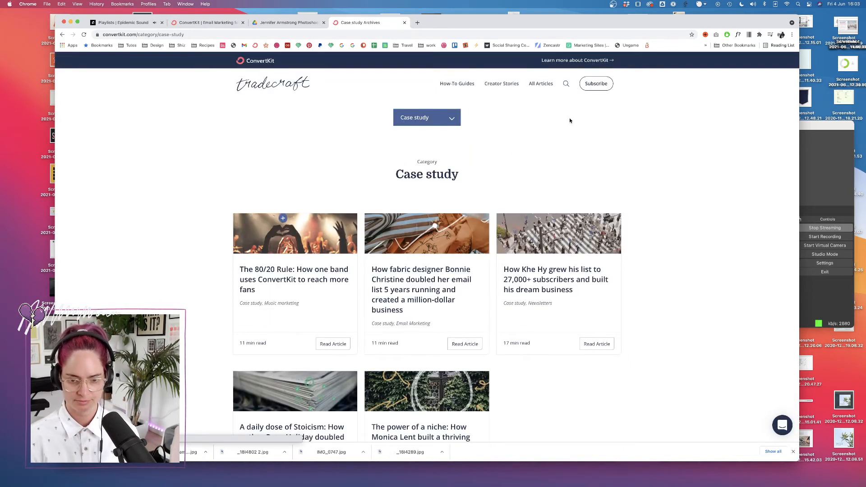
scroll(557, 153, down, 5)
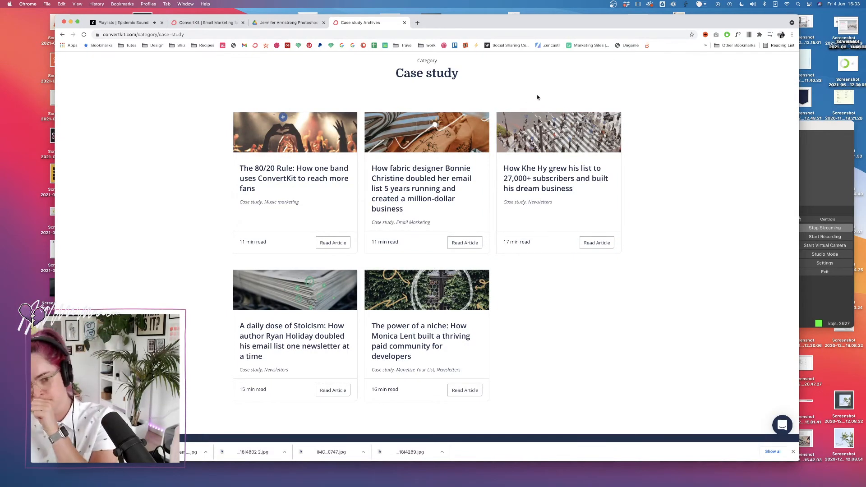
- Open the case study about building a thriving paid community for developers and copy the featured creator's portrait photo
super+click(451, 297)
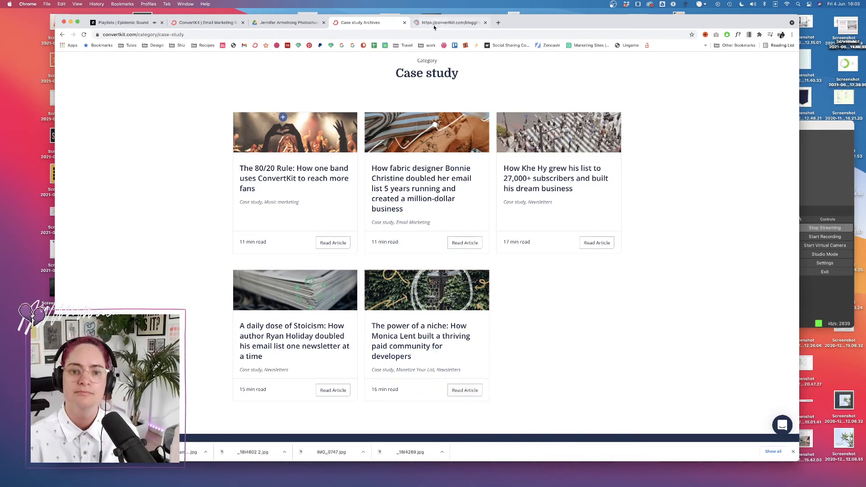
click(446, 24)
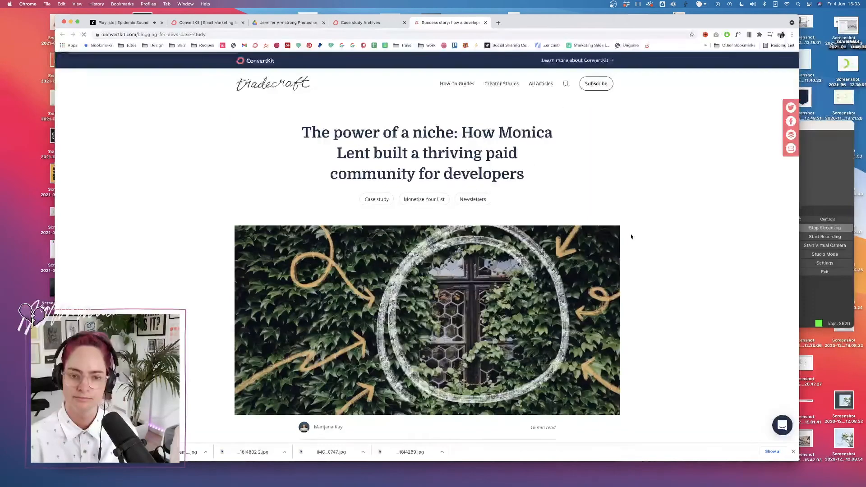
scroll(631, 234, down, 6)
scroll(665, 235, down, 2)
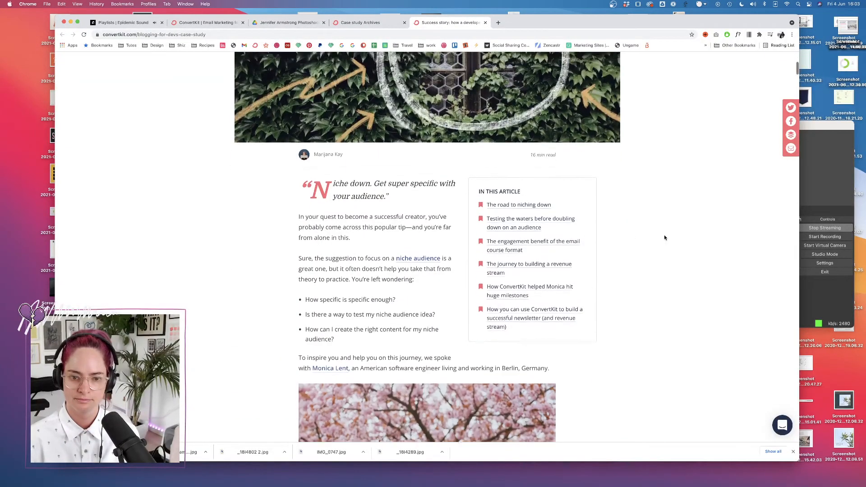
scroll(665, 237, down, 7)
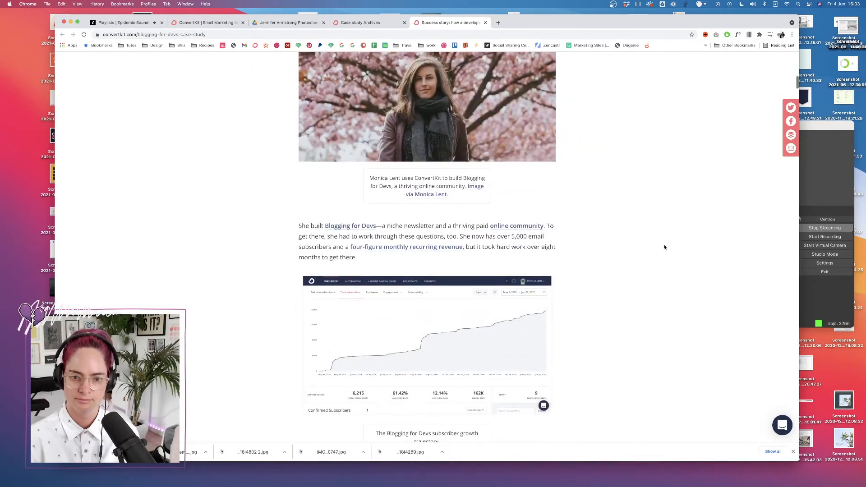
scroll(513, 215, up, 3)
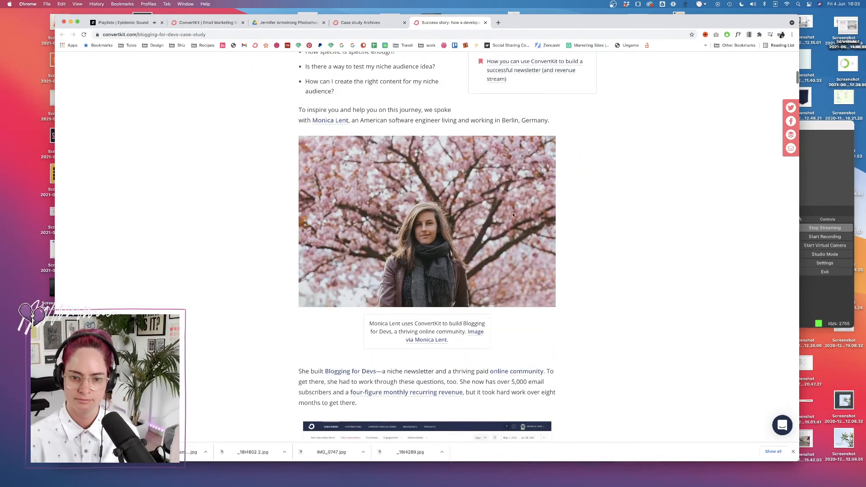
right_click(472, 199)
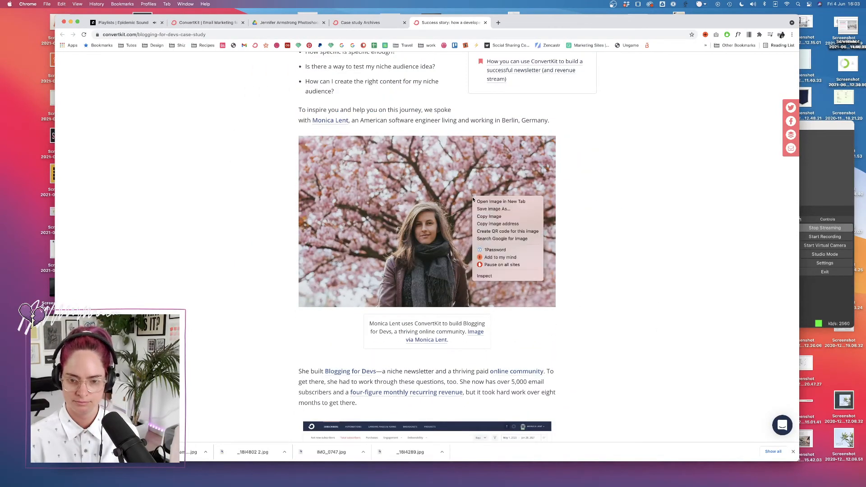
click(497, 217)
- Switch to Figma and fill the first grey circle in the creators row with the copied portrait
key(ctrl+Right)
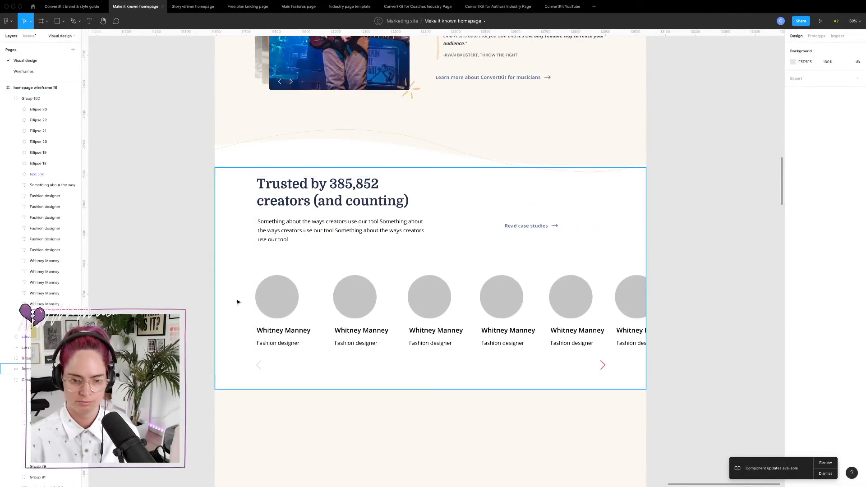
click(286, 296)
click(286, 297)
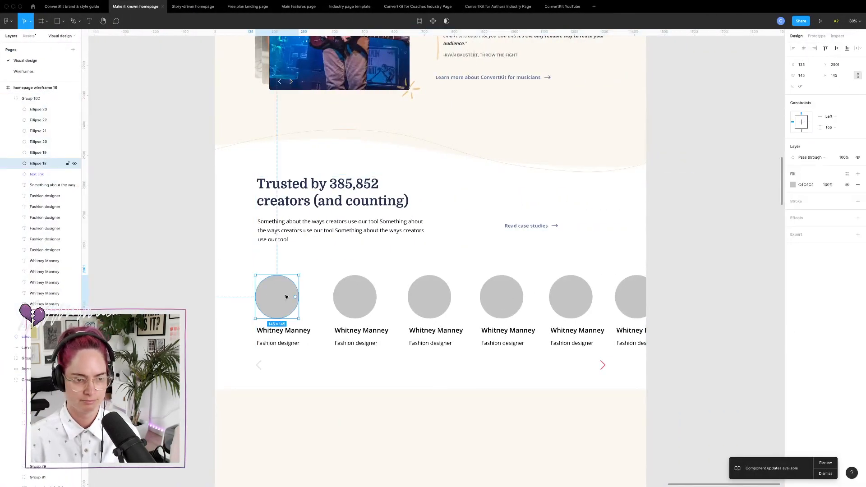
key(super+v)
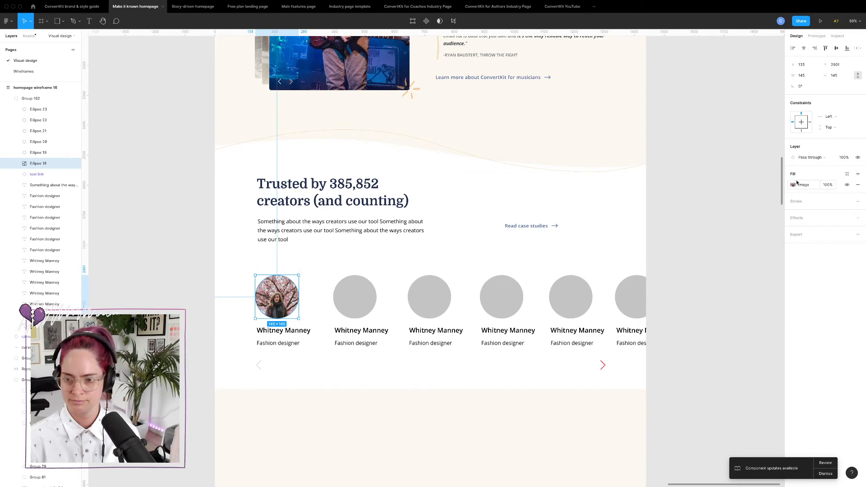
- Set the first circle's image fill to Crop and enlarge the portrait so the woman fills more of the circle
click(793, 185)
click(722, 201)
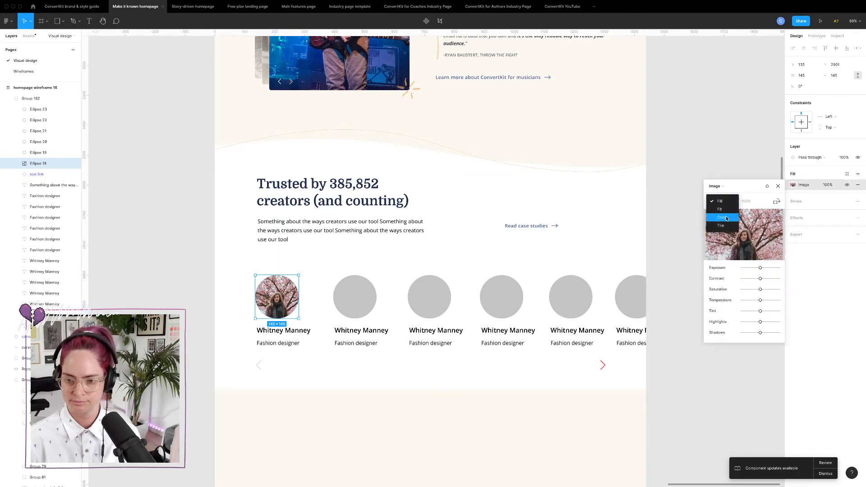
click(726, 218)
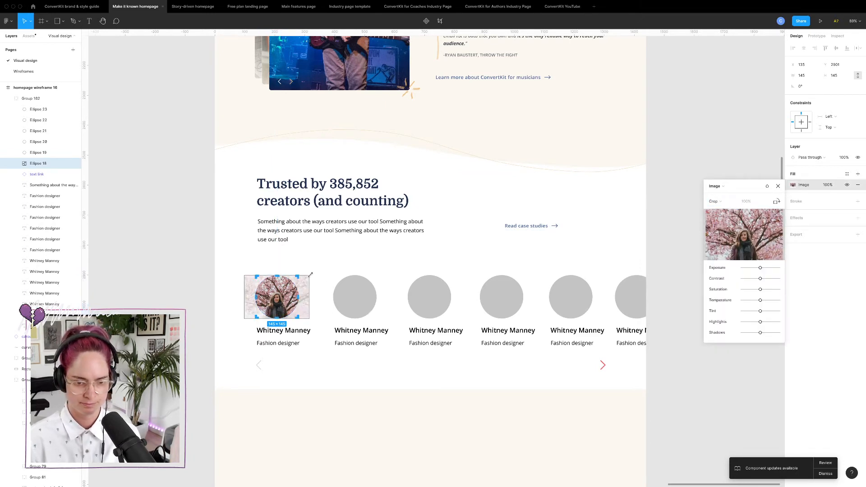
mouse_move(310, 275)
mouse_down()
mouse_move(334, 266)
mouse_move(305, 288)
mouse_up()
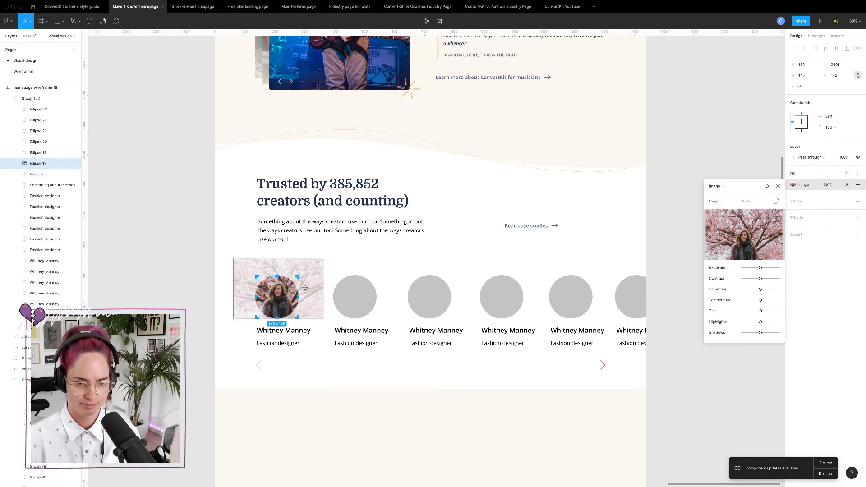
click(168, 290)
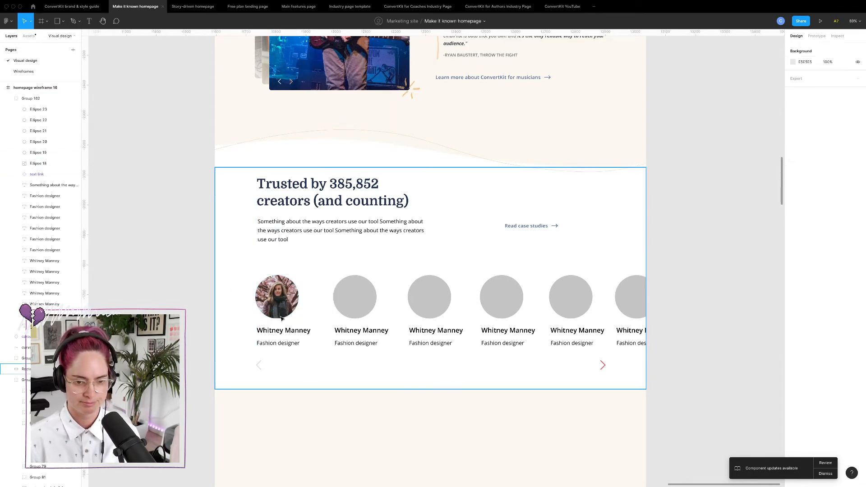
- Replace the placeholder name under the portrait circle with the featured creator's full name
scroll(304, 333, up, 5)
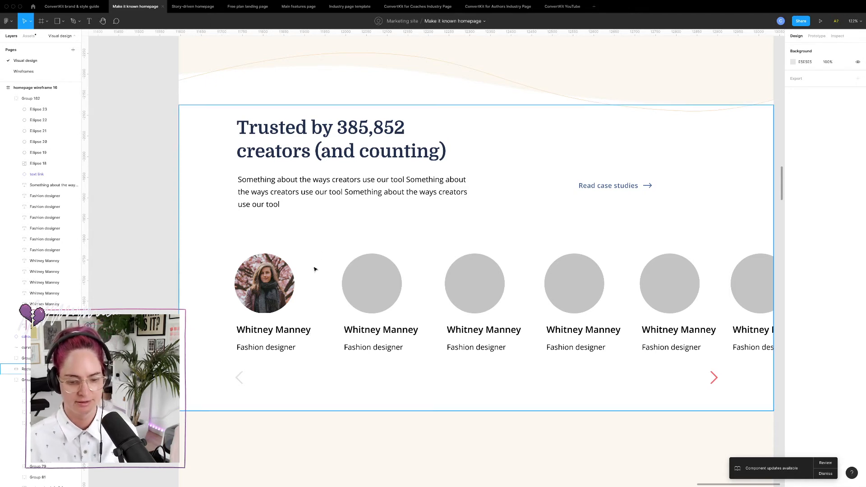
double_click(283, 330)
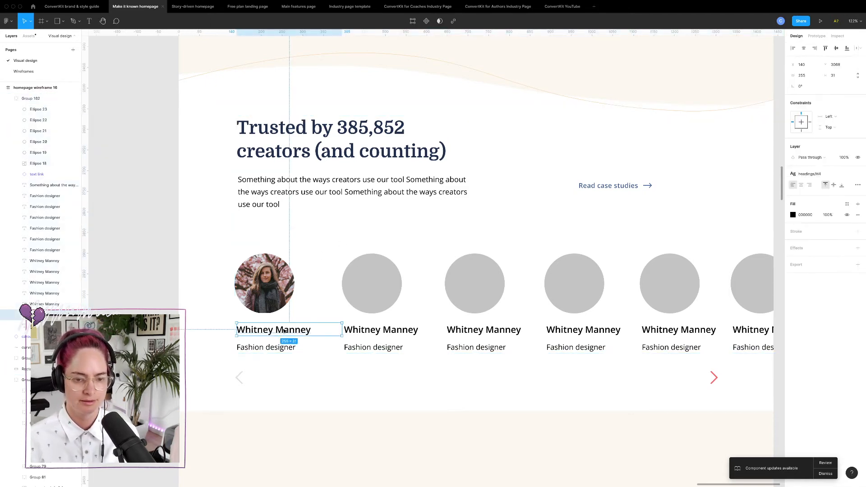
key(Return)
text(Monica Lent)
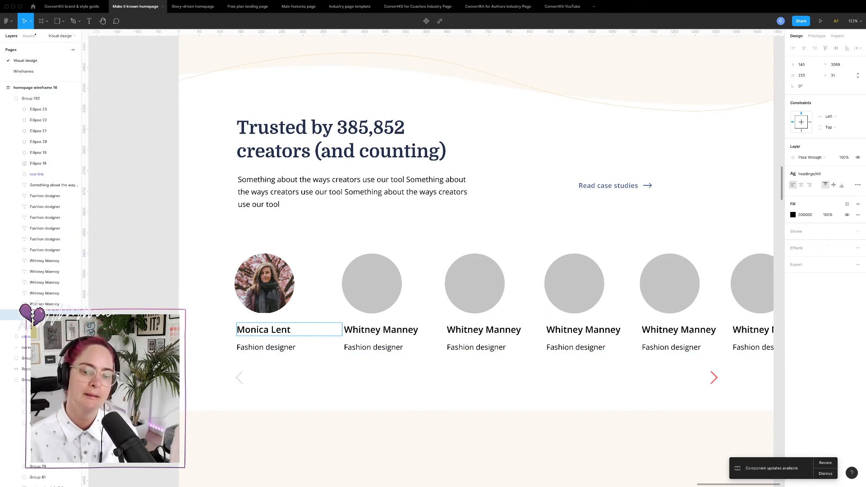
click(276, 348)
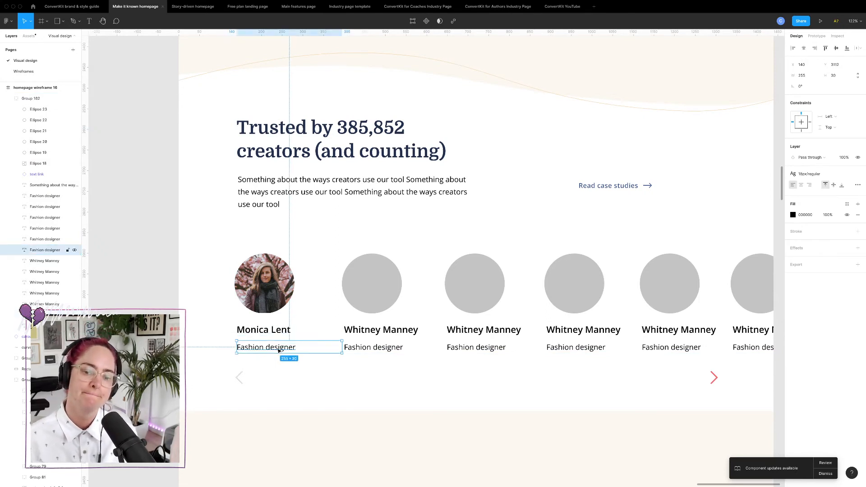
key(Return)
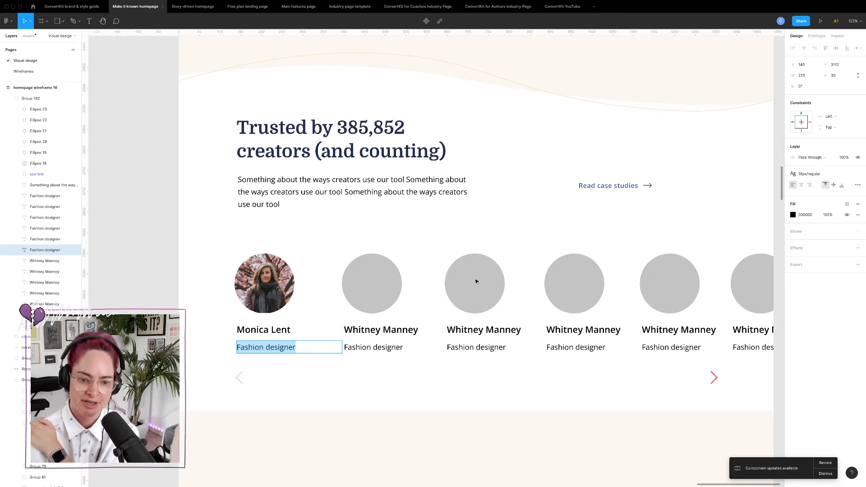
key(Escape)
- Check the portrait's crop inside the first circle, close the image settings and clear the selection
click(276, 278)
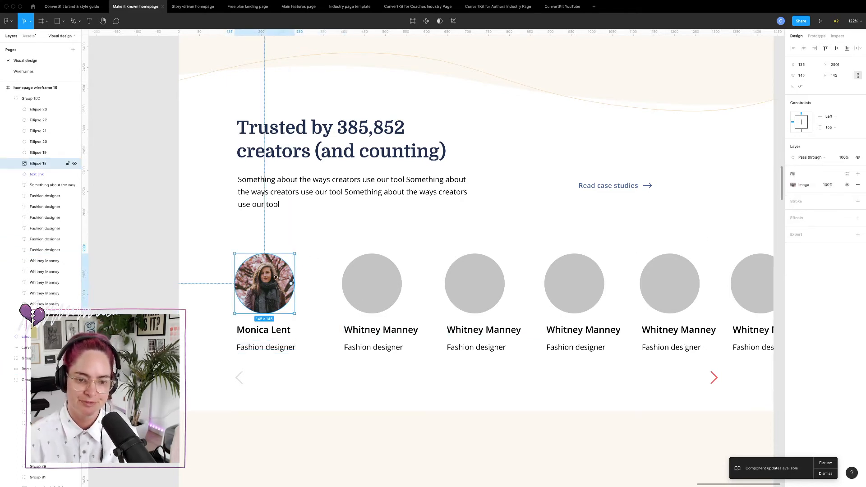
click(794, 185)
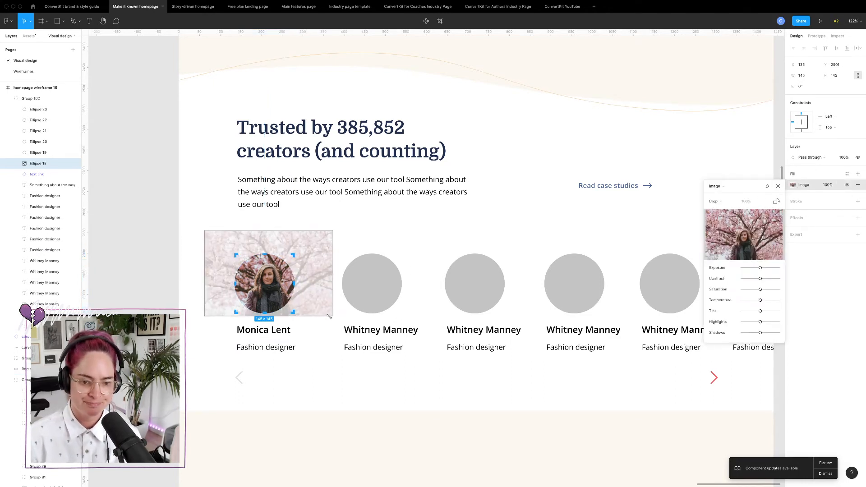
key(Escape)
click(193, 305)
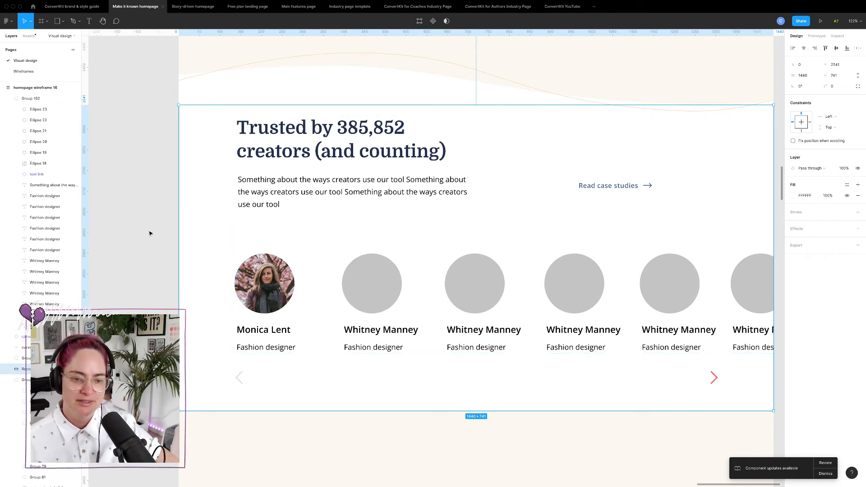
click(150, 246)
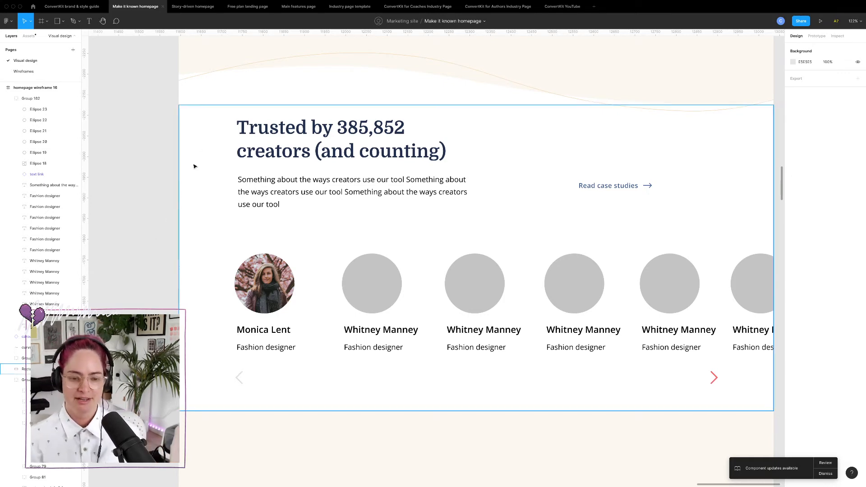
- Switch to the browser and read through the Blogging for Devs case study for a description of the featured creator's work
click(275, 337)
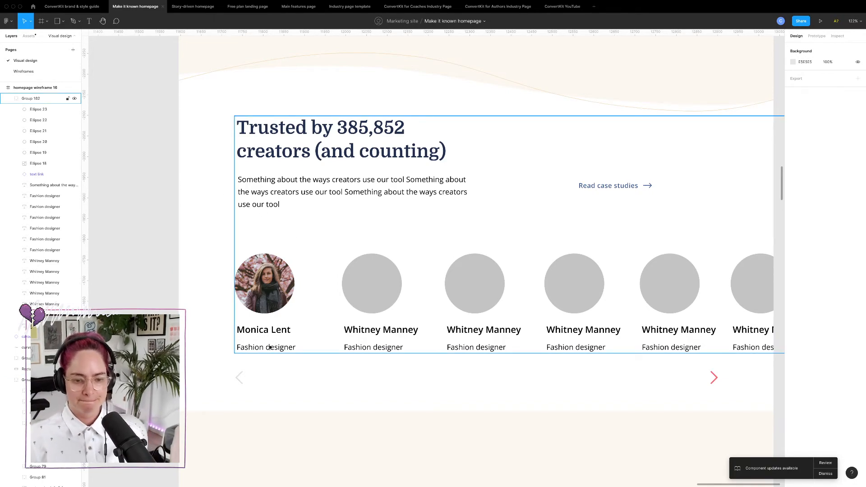
double_click(270, 347)
key(ctrl+Left)
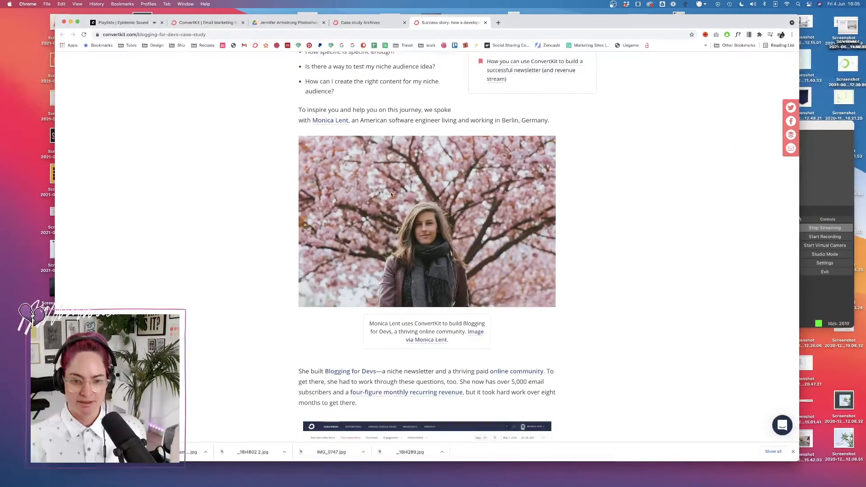
scroll(566, 271, up, 5)
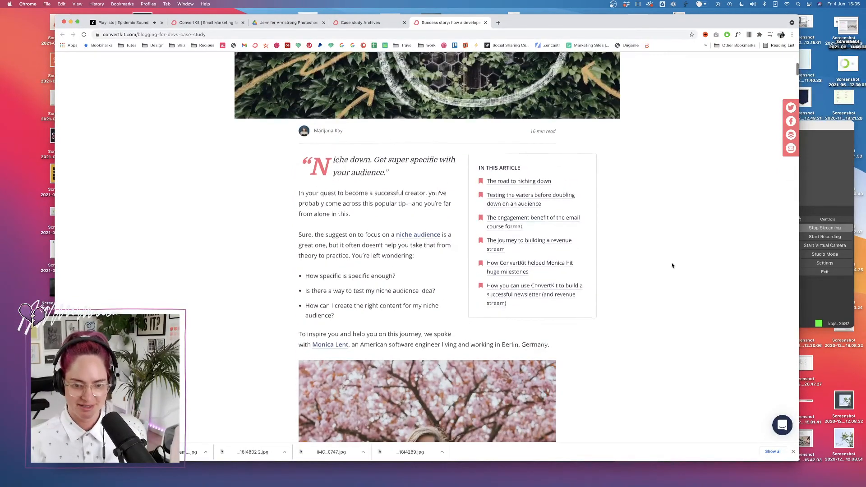
scroll(673, 266, down, 10)
scroll(673, 265, down, 2)
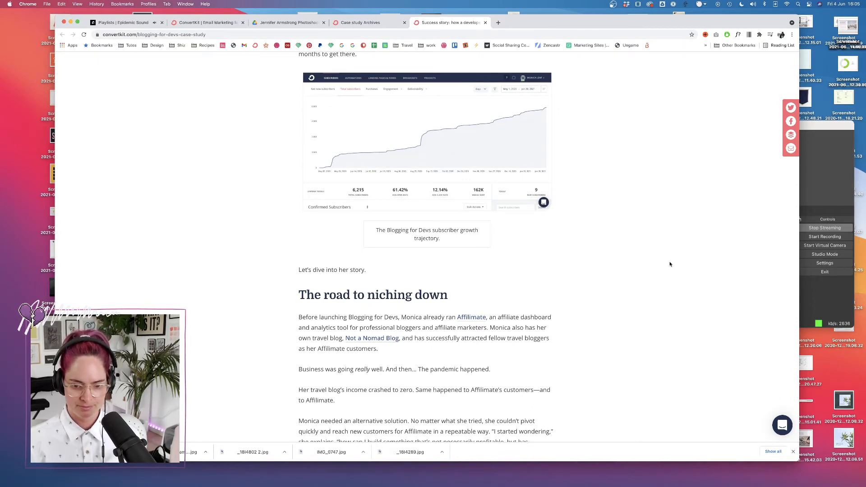
scroll(670, 264, down, 5)
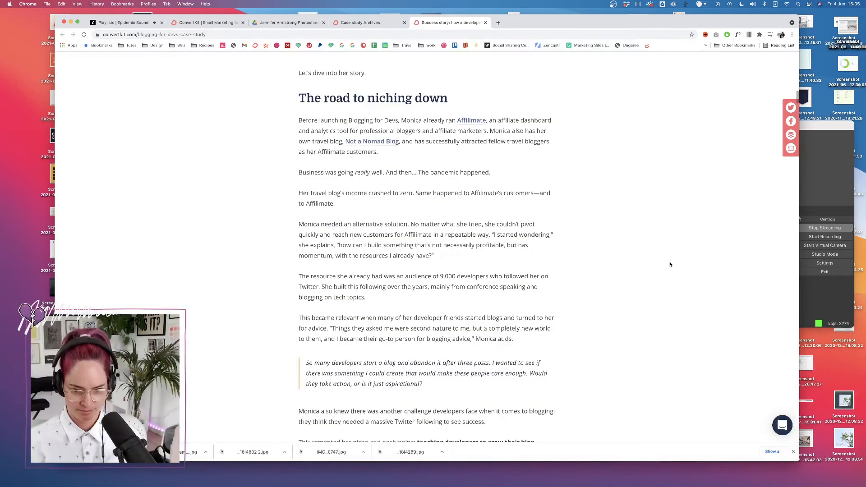
scroll(670, 265, down, 1)
scroll(670, 265, down, 4)
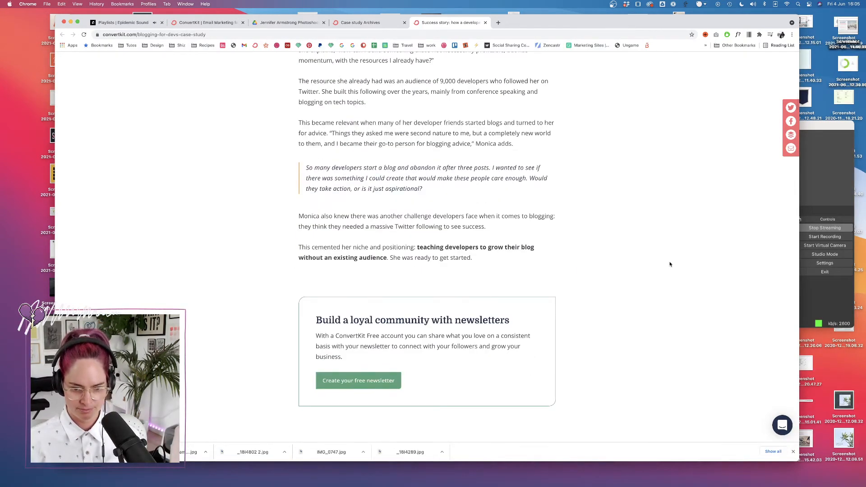
scroll(670, 265, up, 1)
scroll(671, 265, down, 3)
scroll(670, 264, down, 12)
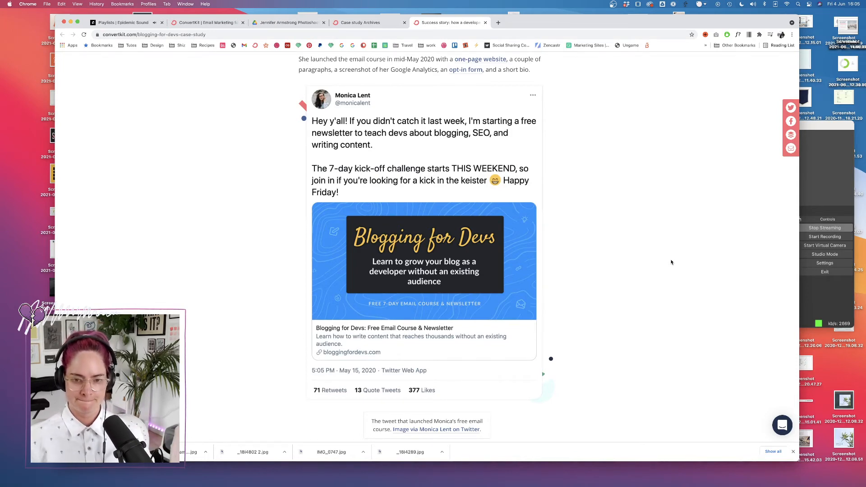
scroll(650, 286, down, 5)
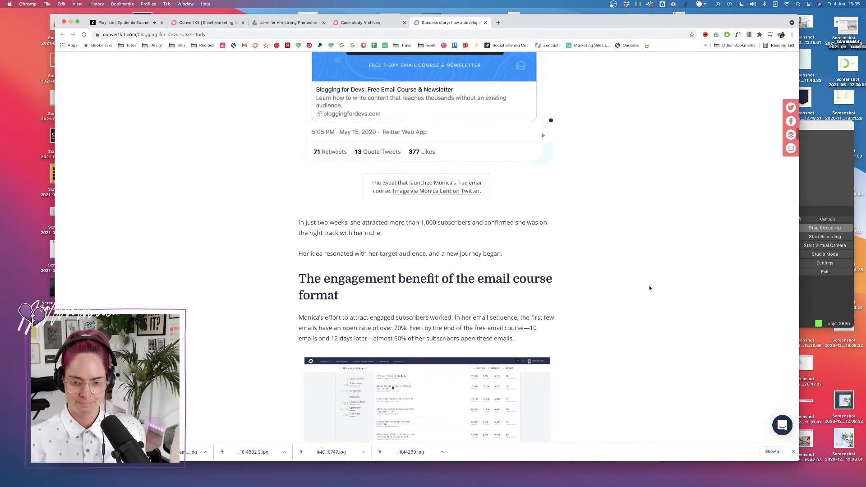
- Switch to Figma, replace the role under the first creator's name with "Blogging for Devs" and move it up closer to the name
key(ctrl+Right)
double_click(266, 346)
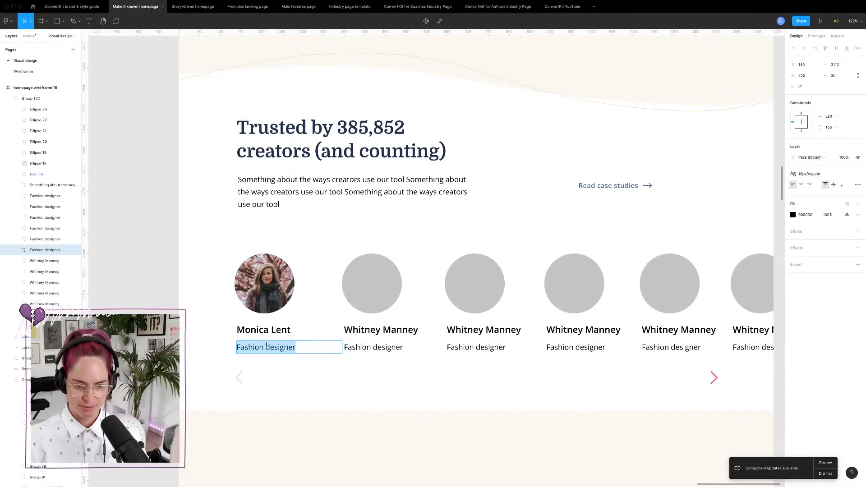
text(Blogging fo)
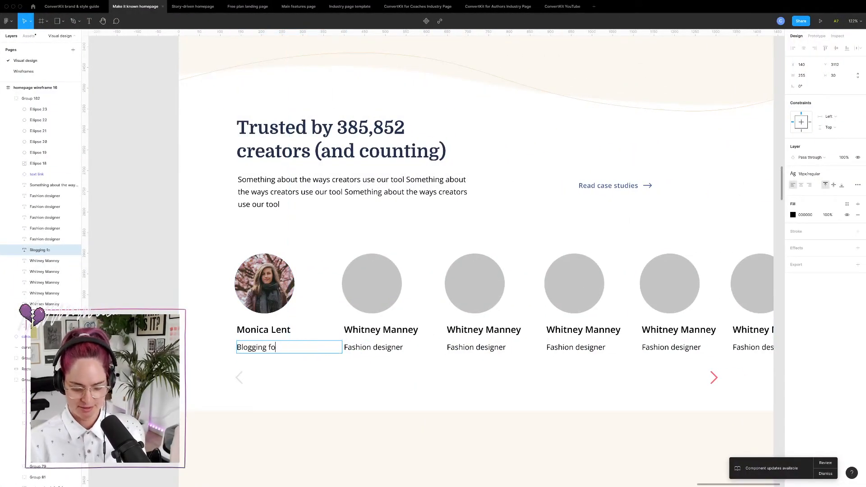
text(r Devs)
key(Escape)
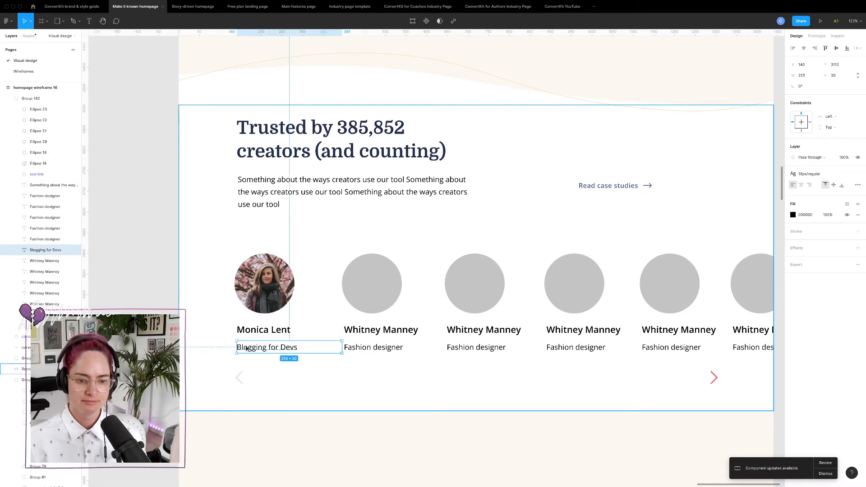
drag(278, 353, 279, 348)
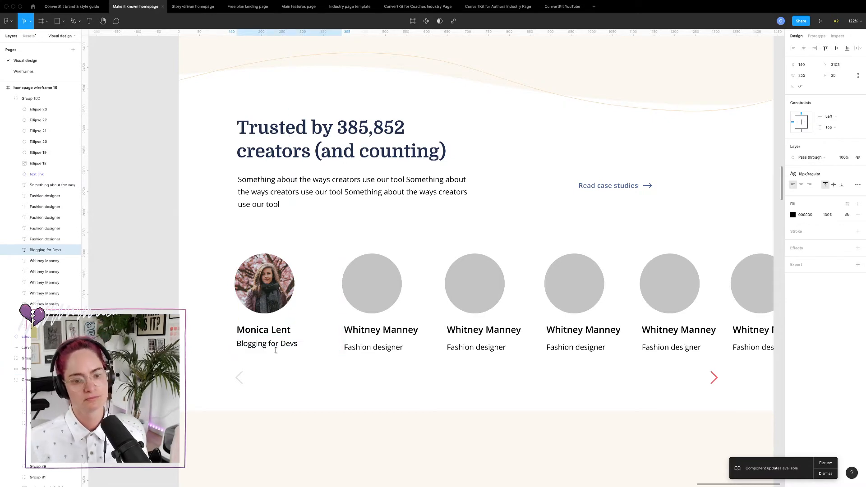
shift+click(282, 333)
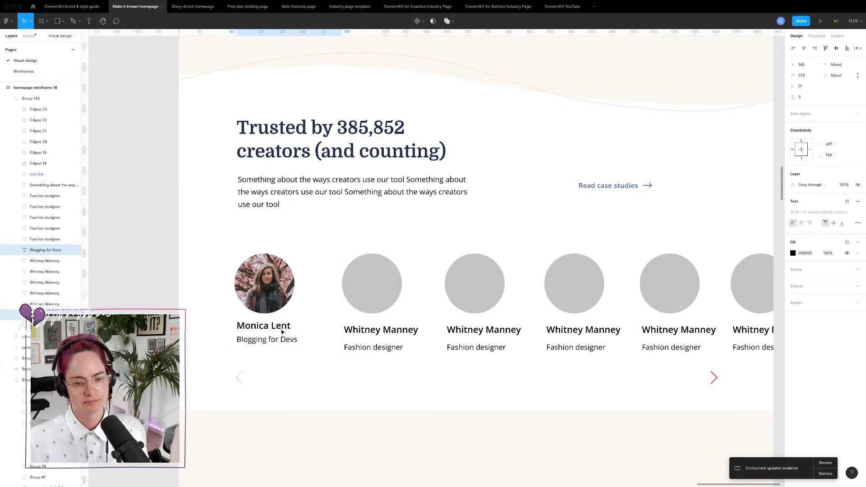
- Delete the second placeholder creator, including its grey circle, name and role
click(396, 335)
shift+click(388, 348)
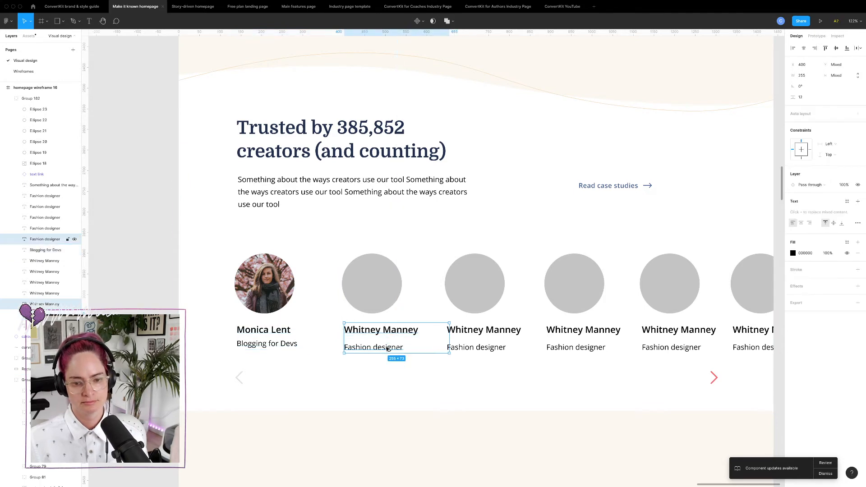
shift+click(380, 297)
key(Delete)
- Ungroup the group holding the "Trusted by 385,852 creators" heading, text, circles and labels
click(483, 330)
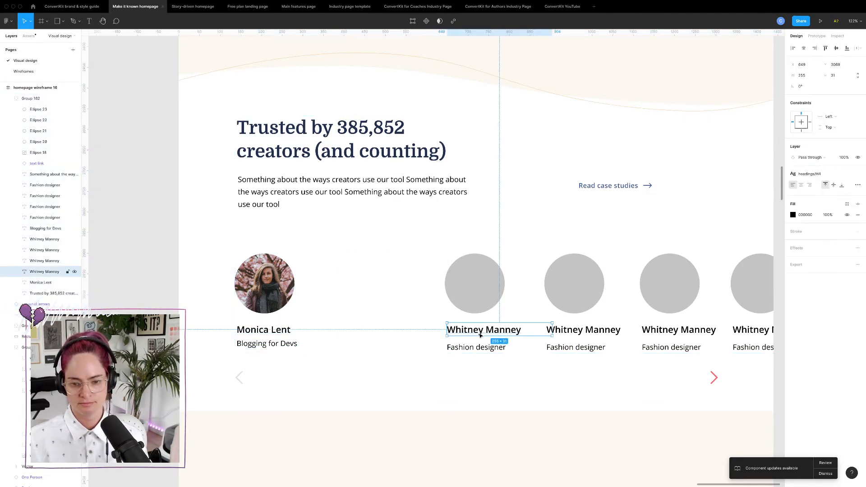
click(37, 99)
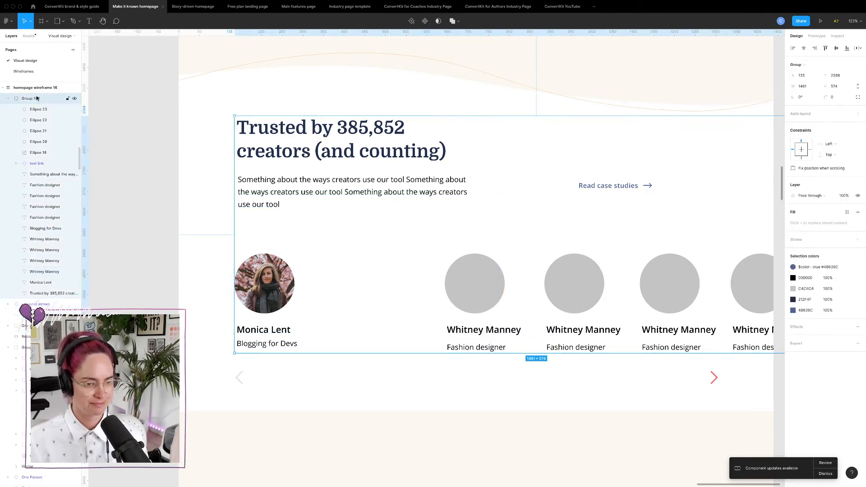
right_click(37, 98)
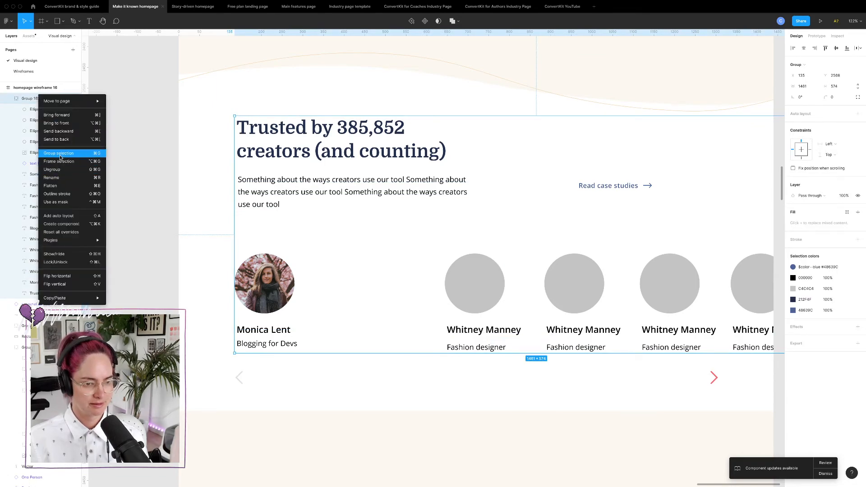
click(59, 170)
click(413, 249)
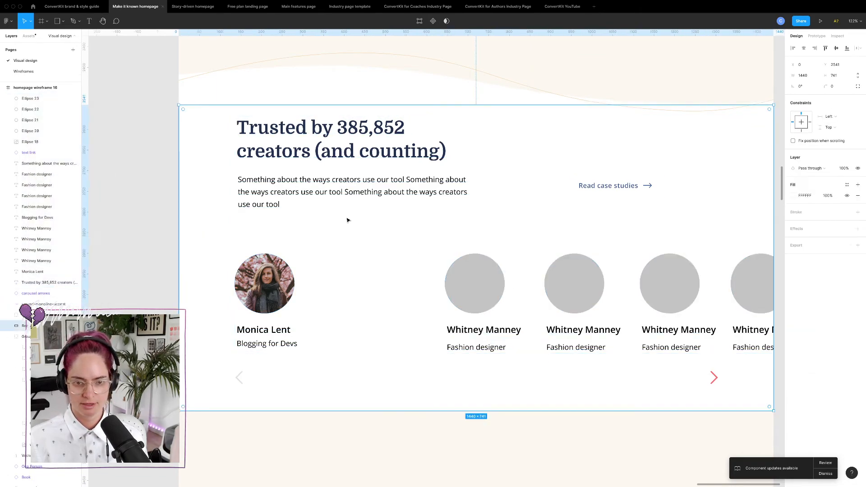
- Switch to Epidemic Sound in the browser and play the track Lazy from the Twitch streaming playlist
key(ctrl+Left)
click(140, 26)
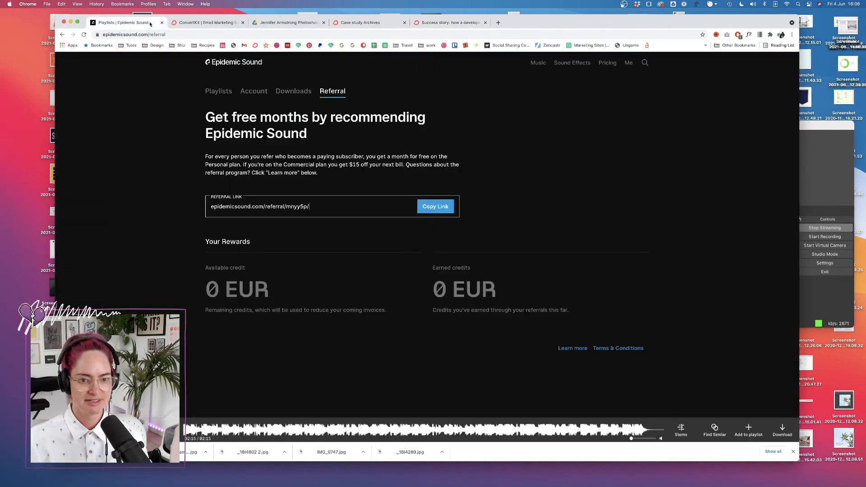
click(630, 63)
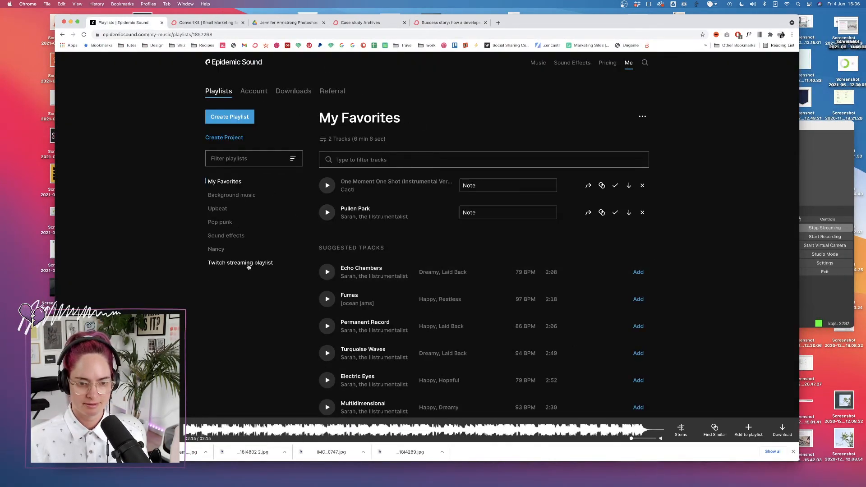
click(248, 264)
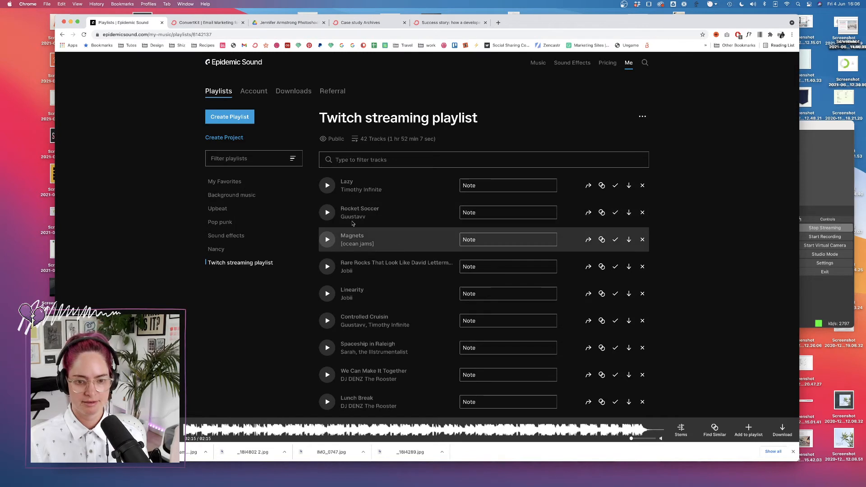
click(328, 185)
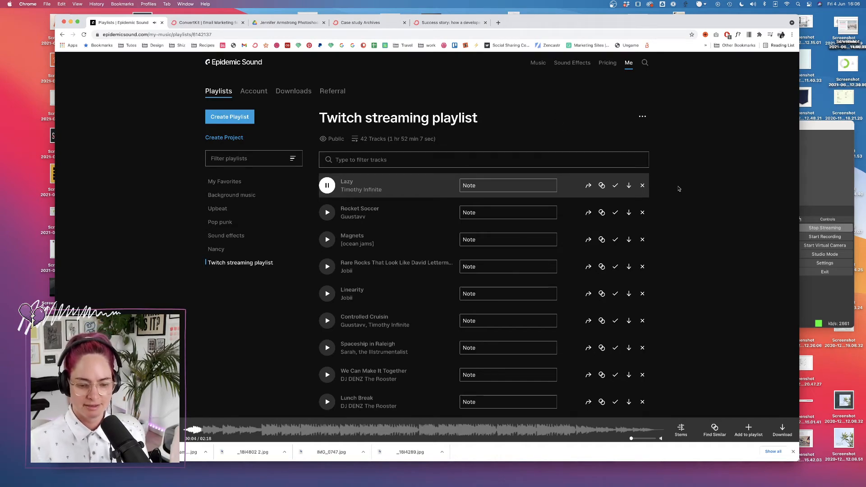
- Switch to Figma and delete the four remaining placeholder creators with their grey circles, names and roles
key(ctrl+Right)
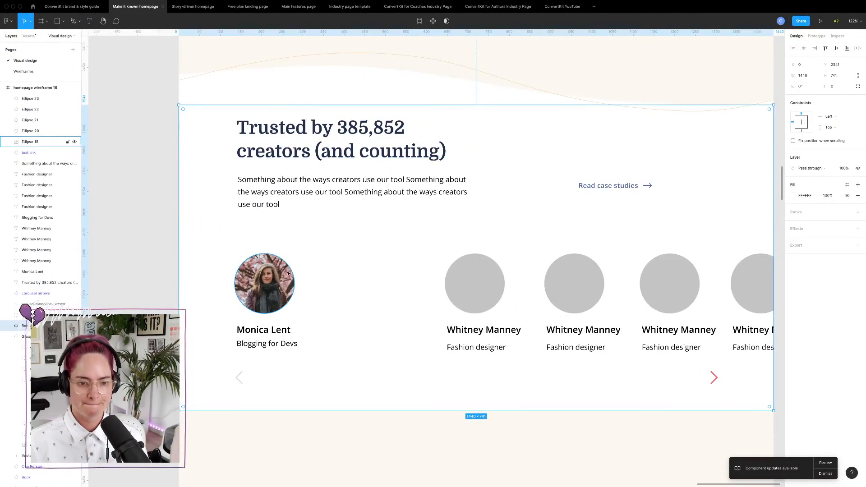
click(484, 290)
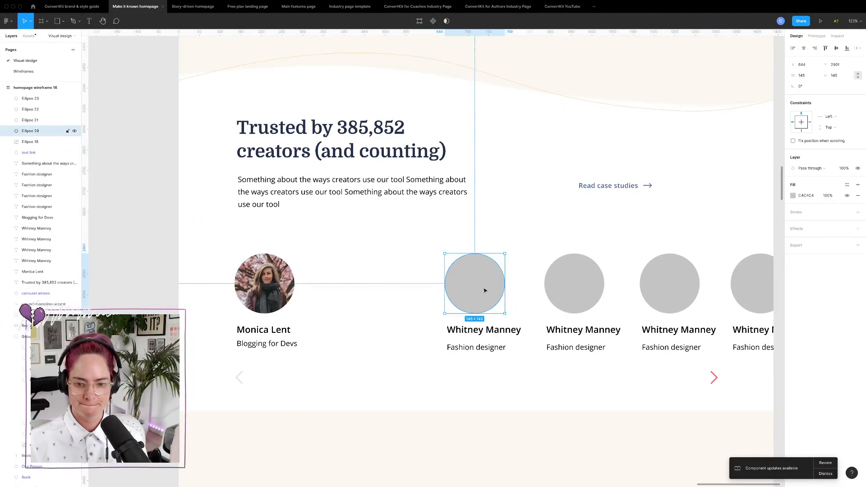
shift+click(496, 332)
shift+click(495, 350)
shift+click(567, 335)
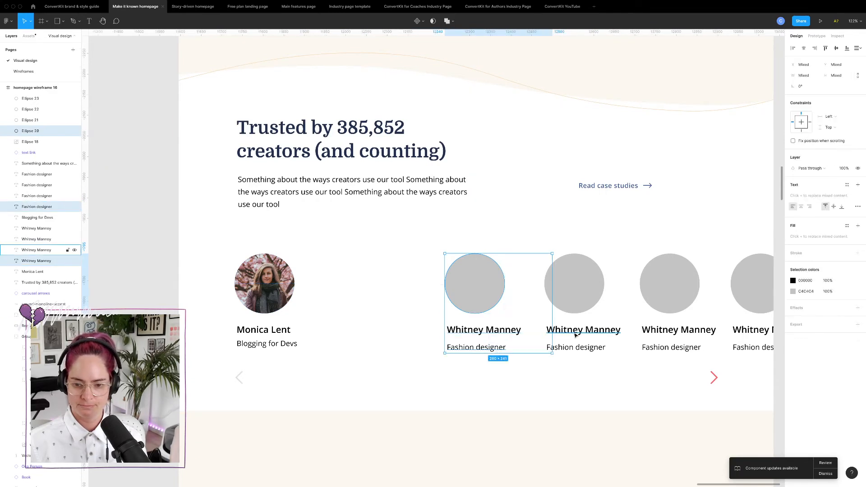
shift+click(579, 349)
shift+click(578, 290)
shift+click(679, 293)
shift+click(677, 330)
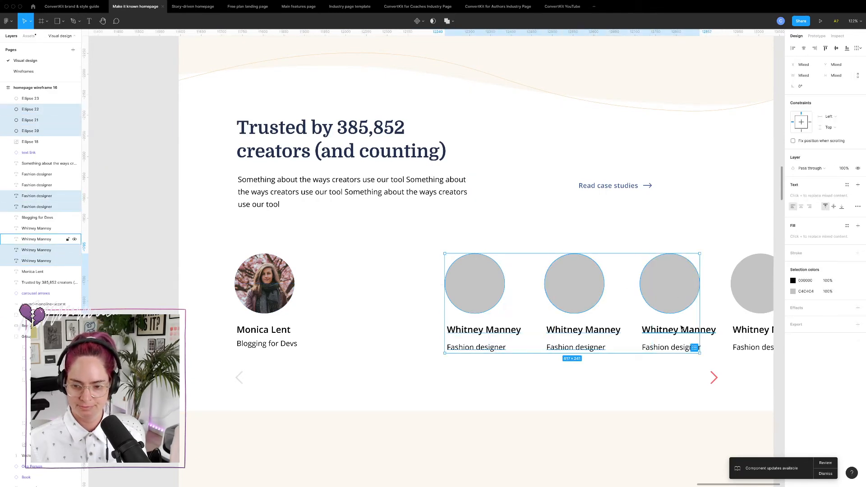
shift+click(677, 347)
shift+click(749, 347)
shift+click(752, 330)
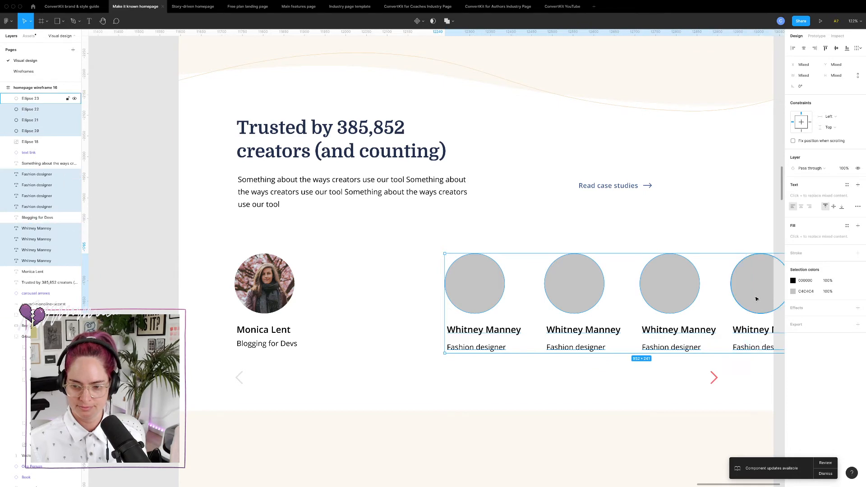
shift+click(757, 299)
key(Delete)
- Centre-align the text of the remaining creator's name and role
click(276, 330)
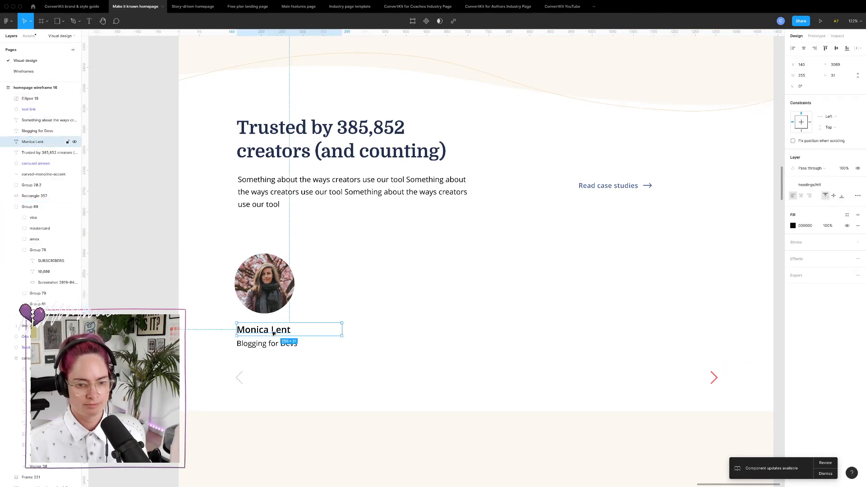
shift+click(281, 348)
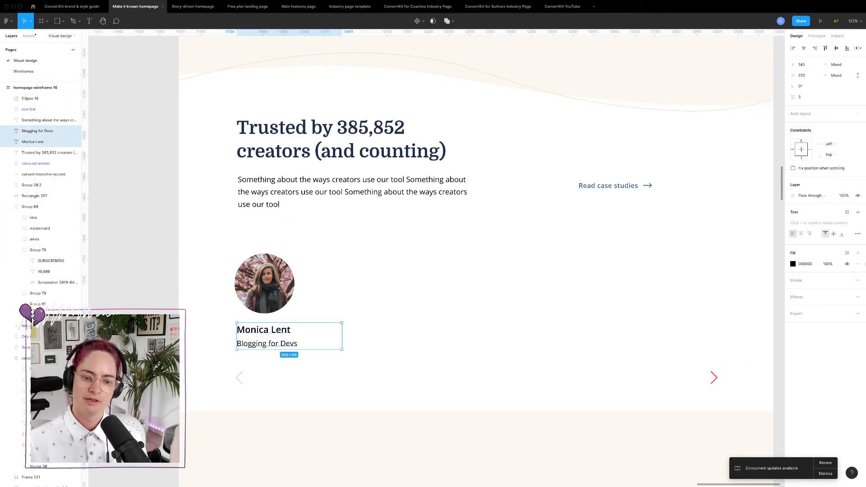
click(803, 235)
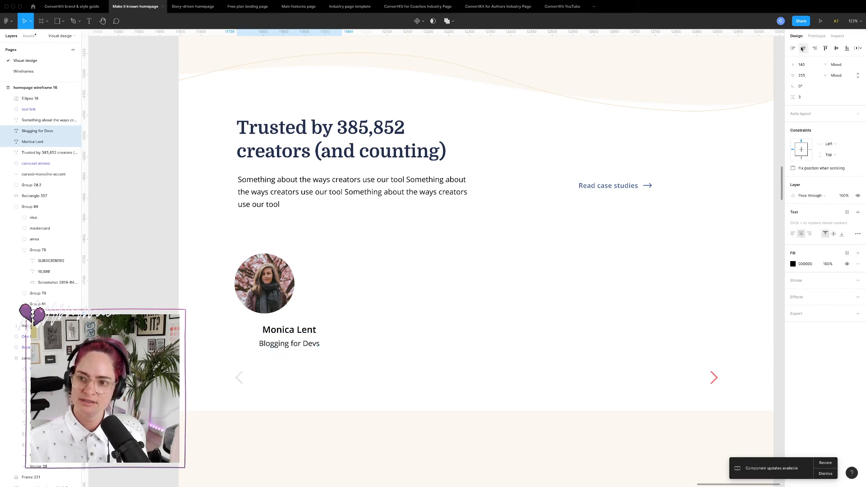
- Align the portrait, name and role on their horizontal centres, show the layout grids and clear the selection
click(287, 290)
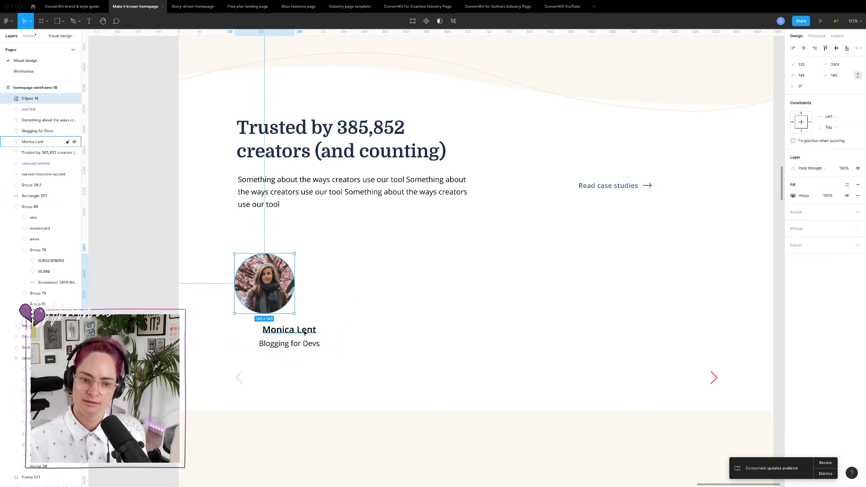
shift+click(289, 333)
shift+click(311, 344)
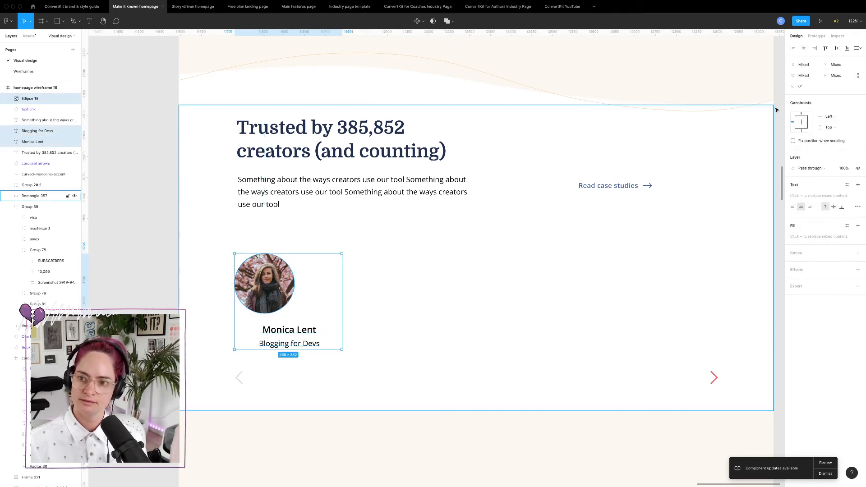
click(804, 47)
key(ctrl+g)
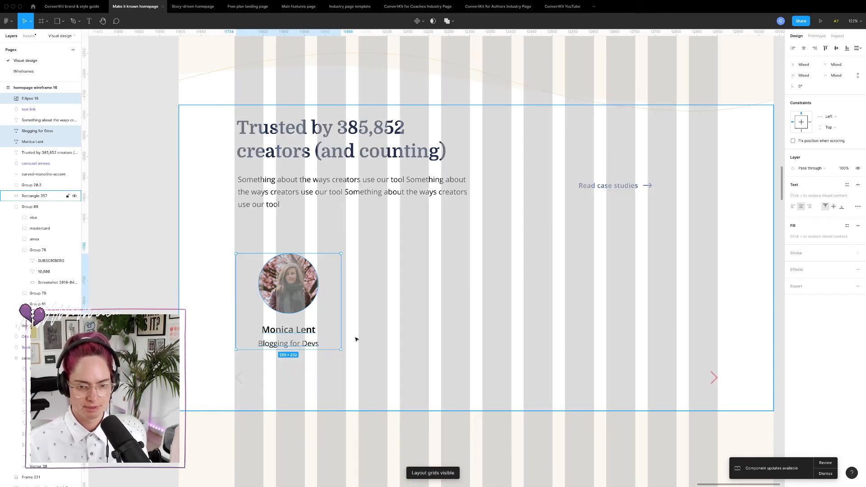
click(161, 302)
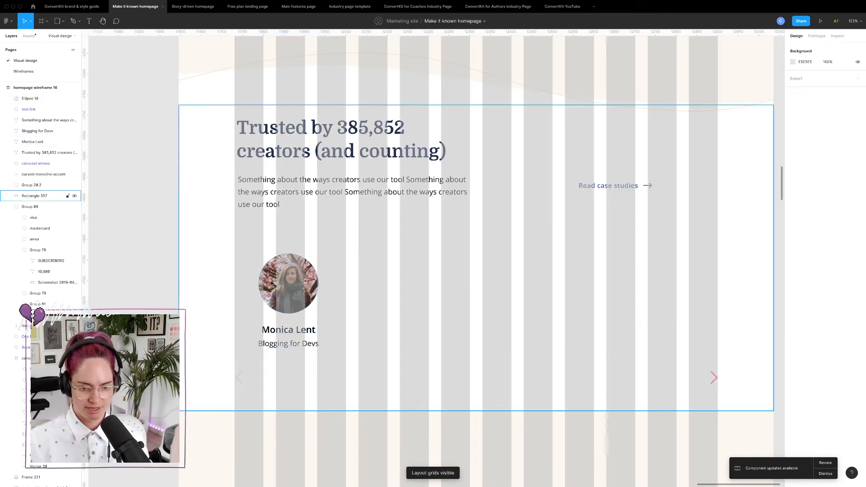
- Narrow the creator's name and role text boxes together to 167 px wide, ending on a grid column edge
click(307, 289)
shift+click(306, 332)
shift+click(306, 345)
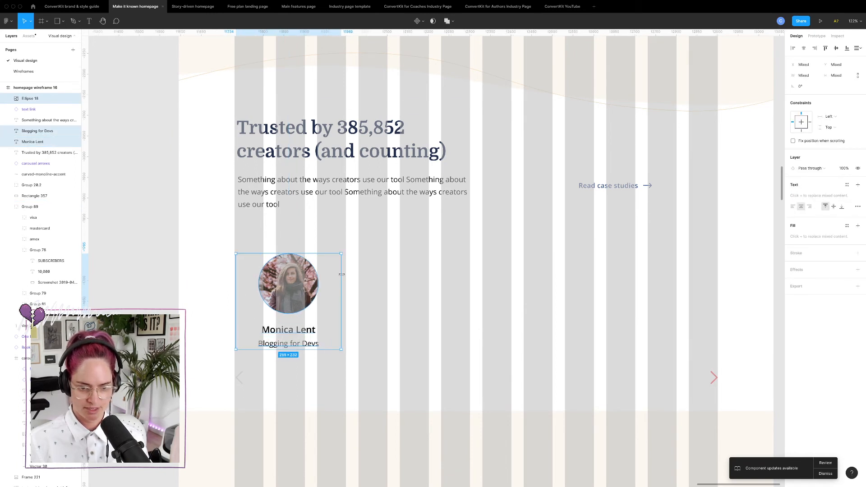
click(319, 314)
click(293, 331)
shift+click(306, 348)
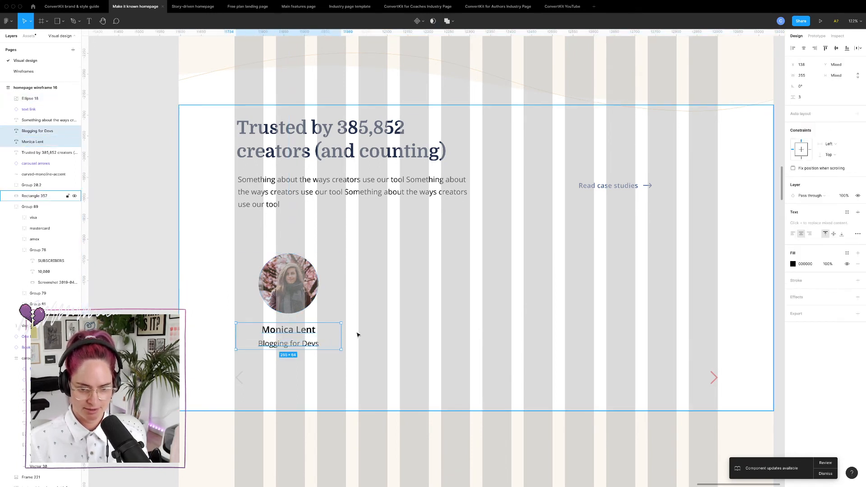
drag(342, 338, 304, 336)
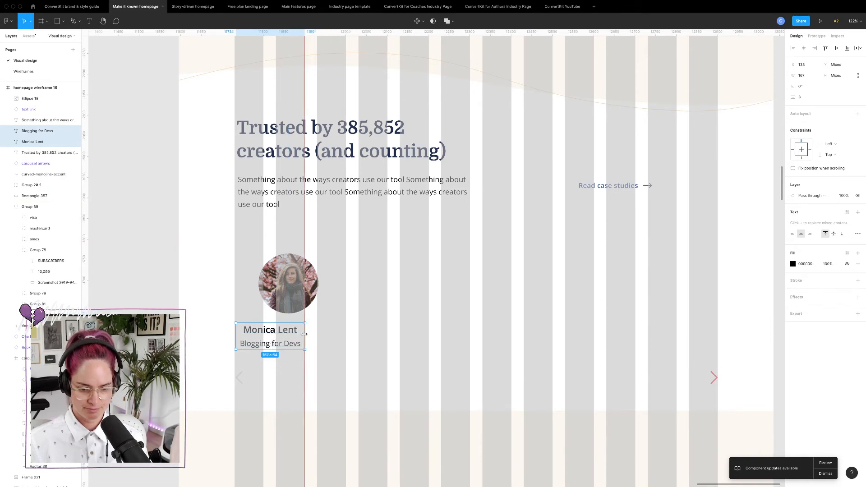
- Centre the portrait above the narrowed name and role, and shift all three so they start at the grid's first column
drag(300, 283, 277, 285)
shift+click(271, 343)
shift+click(271, 330)
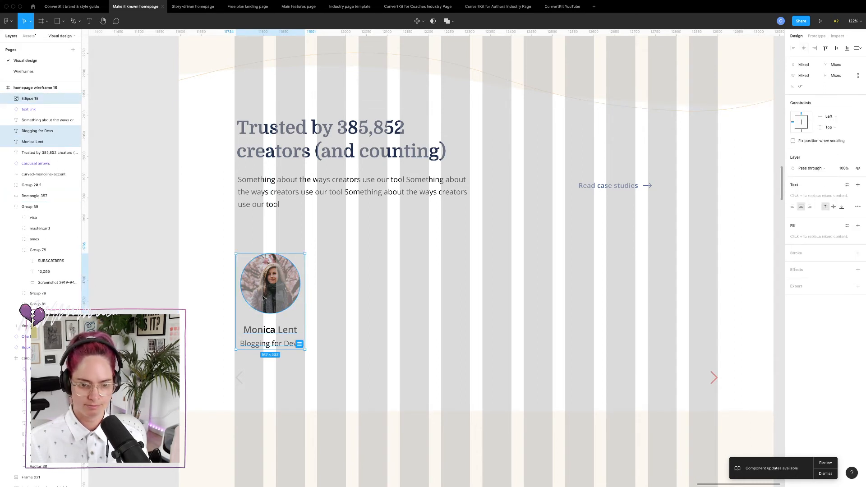
drag(280, 283, 278, 283)
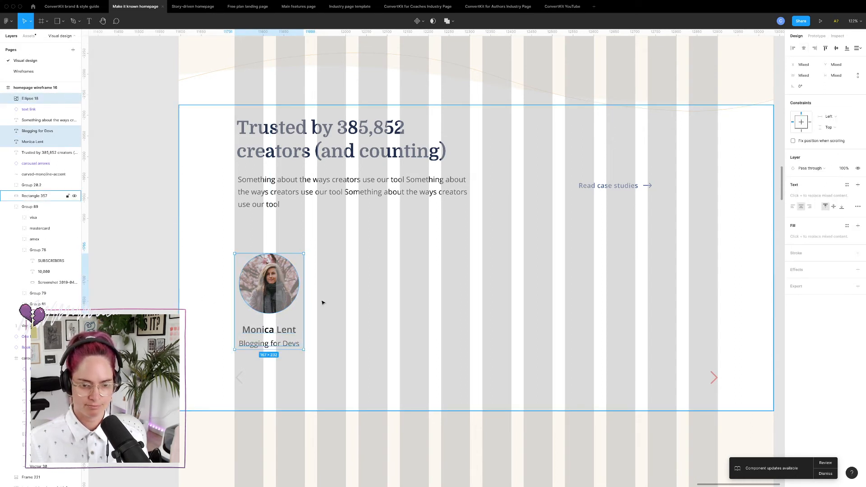
- Widen the name and role text boxes to 170 px, re-centre the portrait above them and group the three elements
click(292, 332)
shift+click(292, 345)
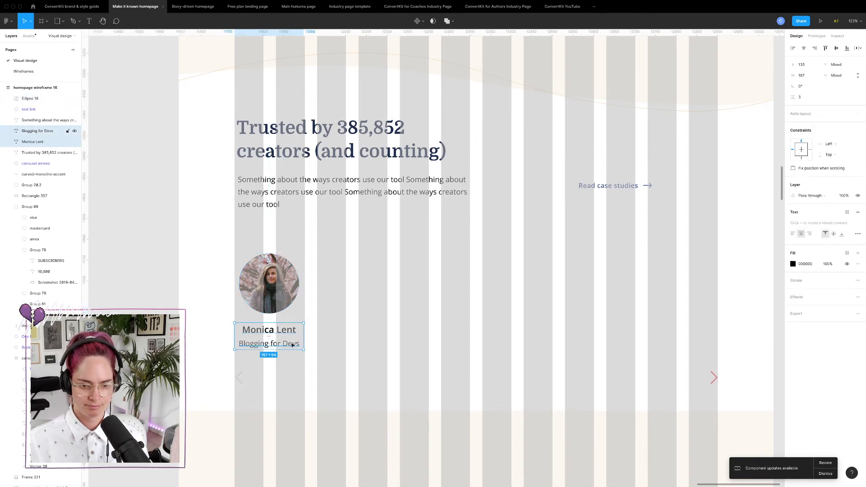
drag(305, 332, 306, 333)
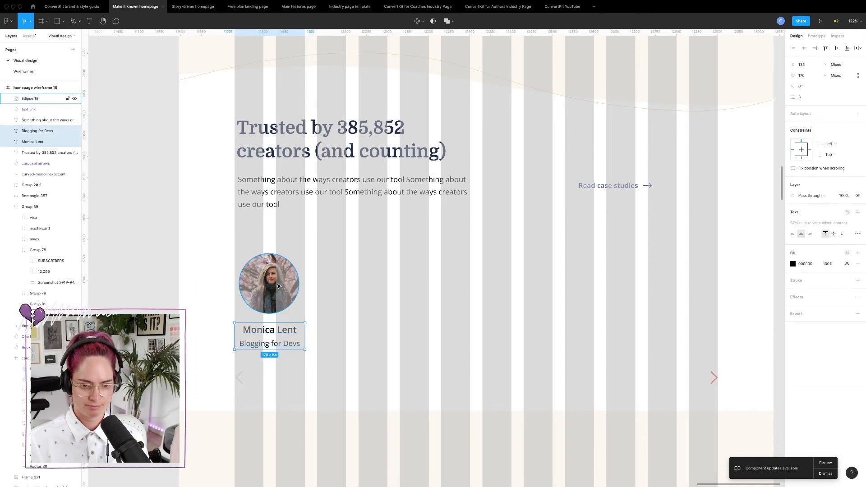
shift+click(278, 285)
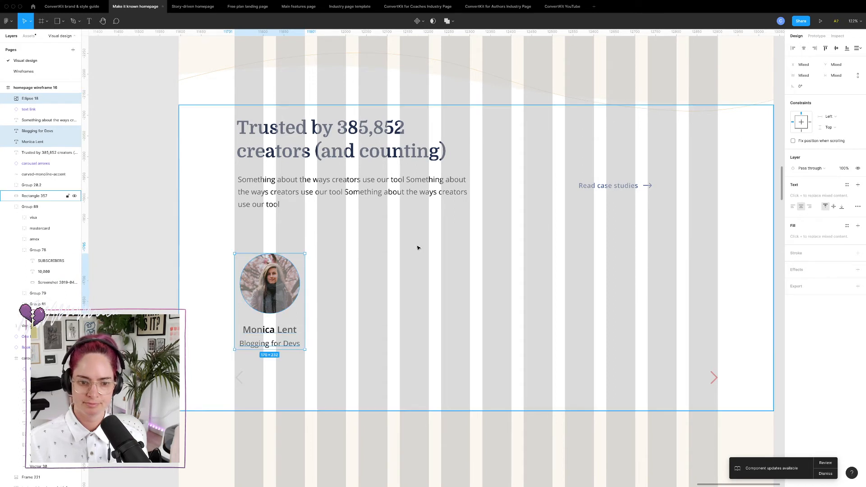
key(super+g)
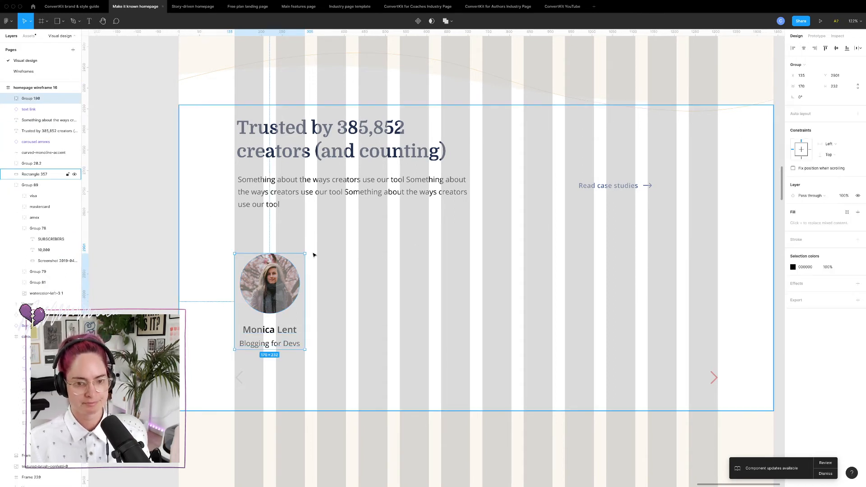
- Nudge the name and role text inside the group about 6 px closer to the portrait
double_click(294, 332)
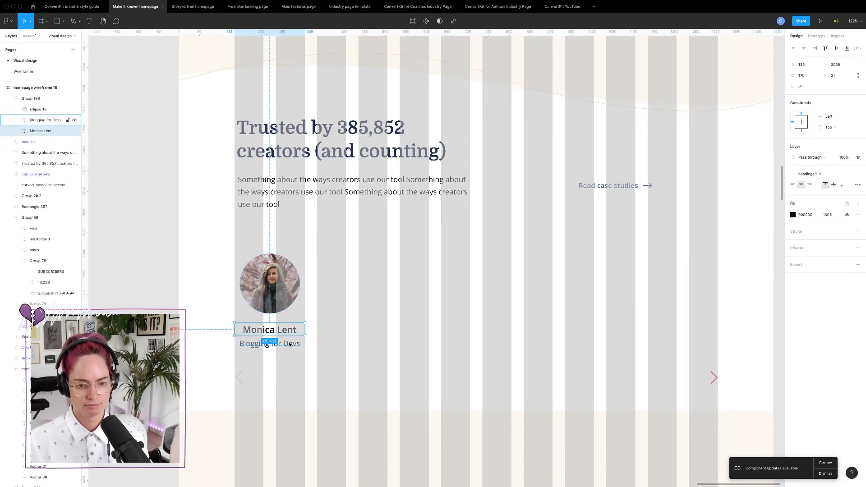
shift+click(290, 345)
key(Up)
key(Up)
key(Up)
key(Up)
key(Up)
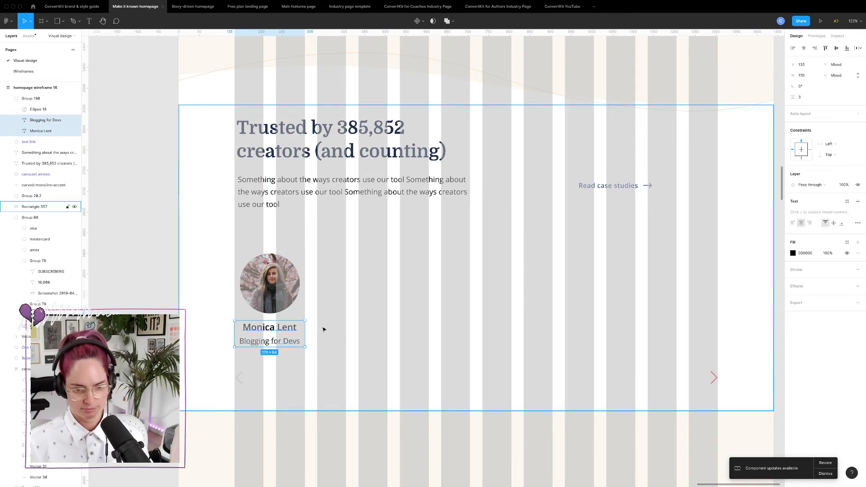
- Recolour the creator's name with the dark navy ConvertKit swatch and the role with the dark grey 373F45
click(324, 329)
double_click(287, 329)
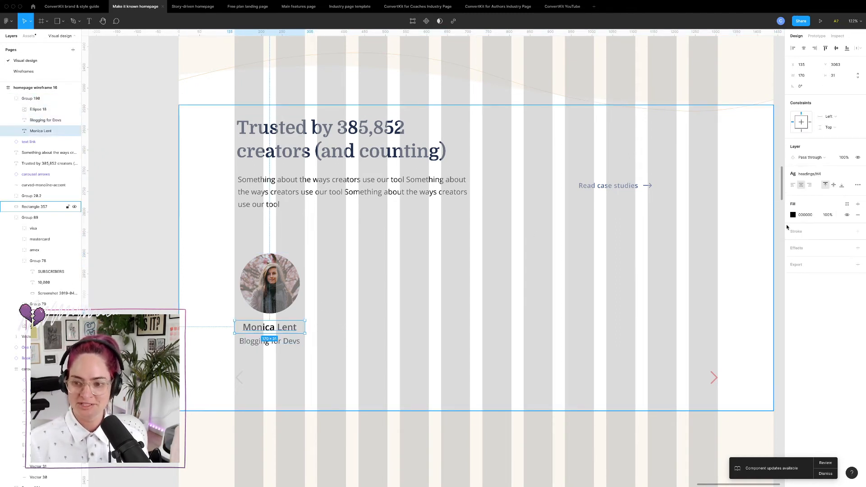
click(793, 215)
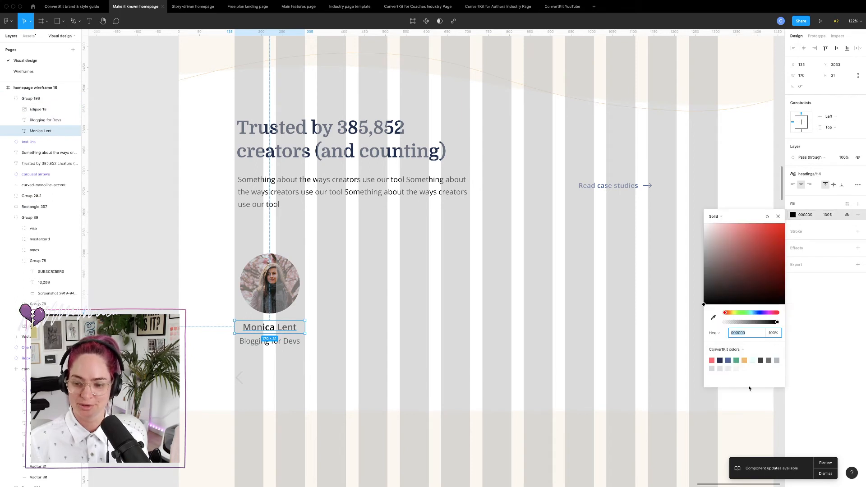
click(720, 360)
click(295, 341)
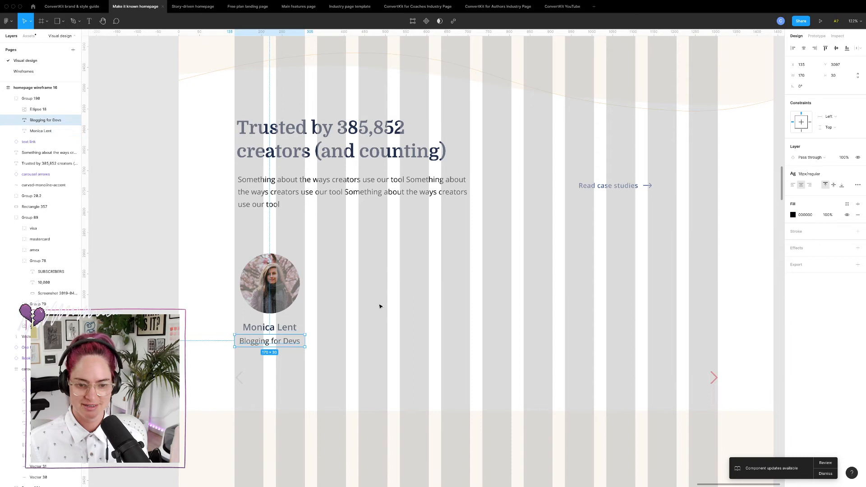
click(793, 216)
click(768, 361)
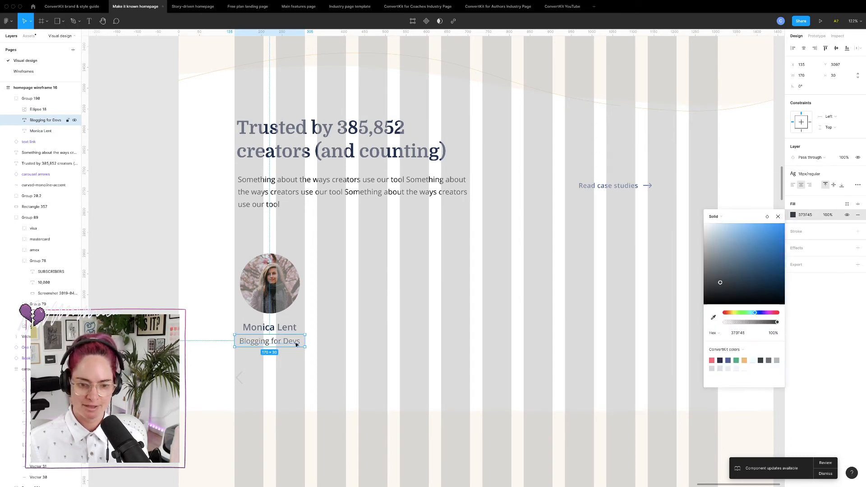
click(324, 329)
- Rename the creator card group "creator case study" and turn it into a component
click(288, 343)
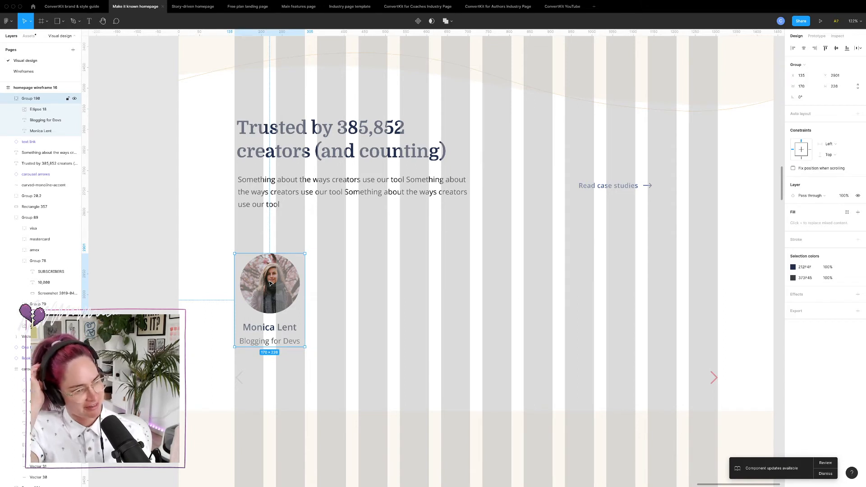
double_click(33, 99)
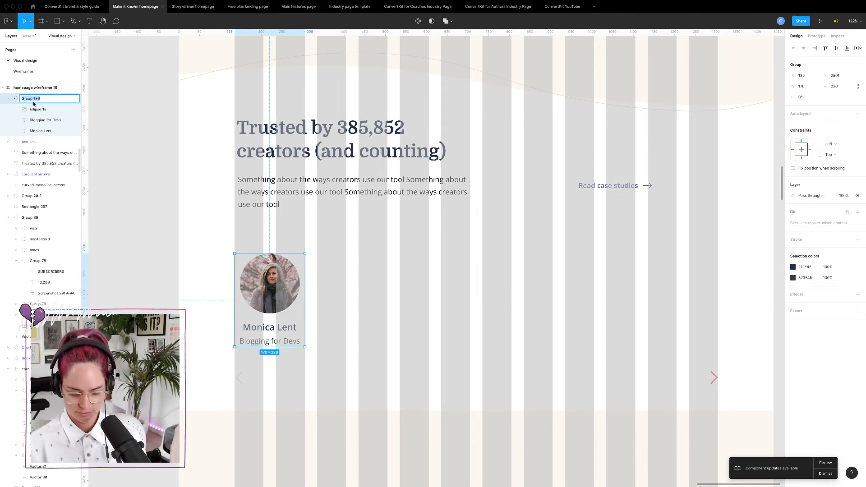
text(creator case study)
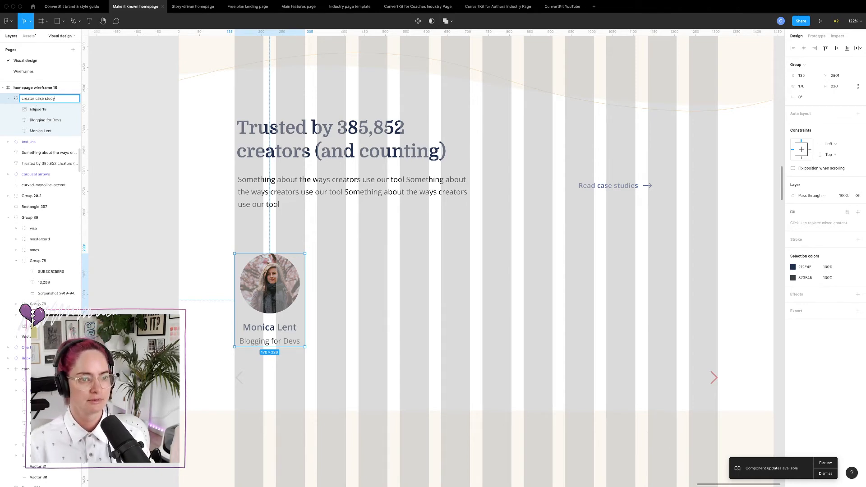
key(Return)
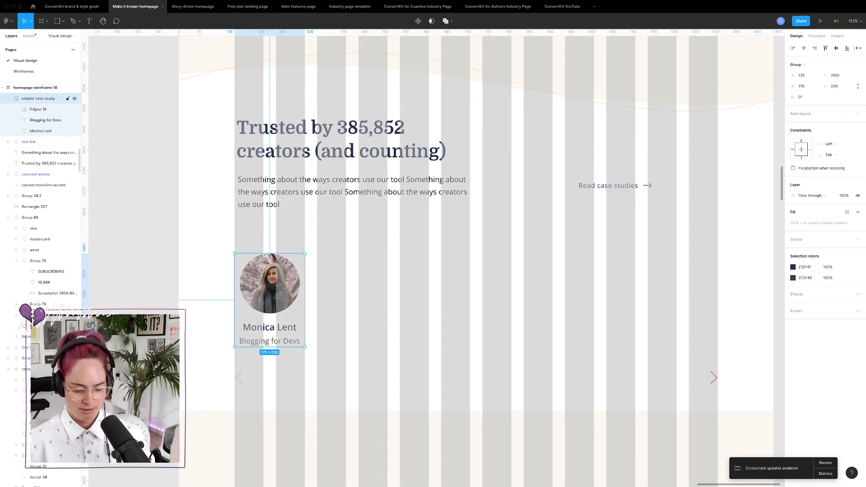
key(super+shift+k)
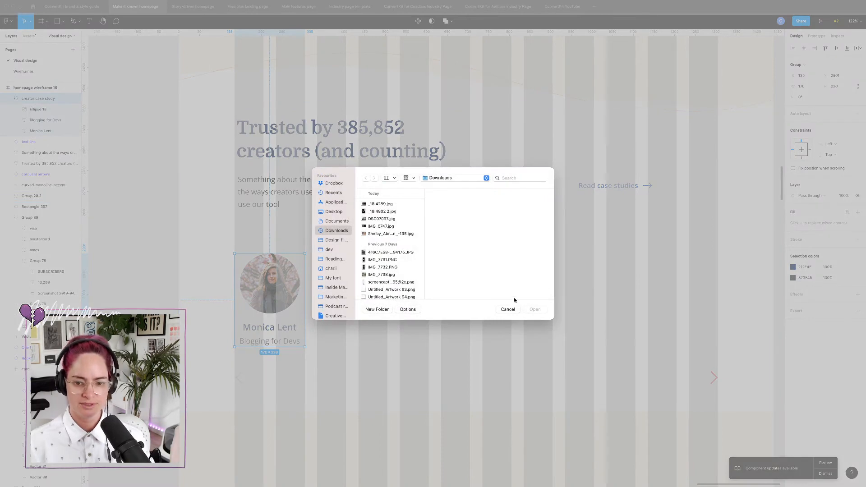
click(508, 310)
key(super+alt+k)
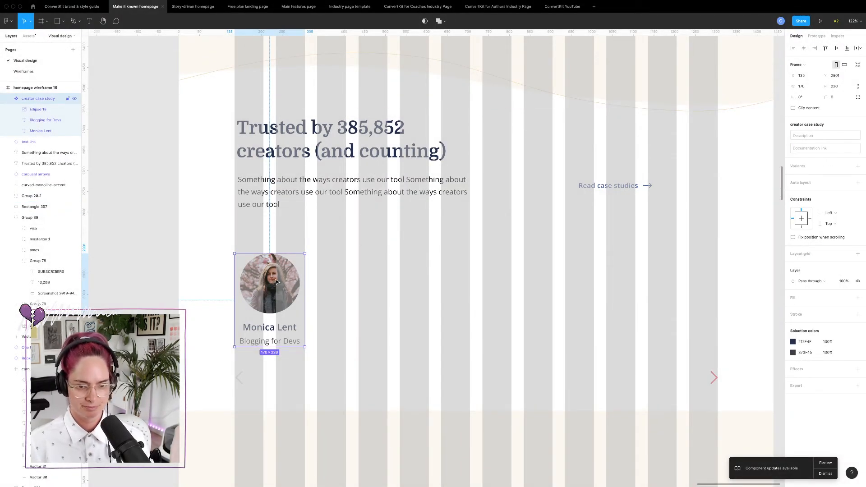
- Place the main creator component outside the page and lay out seven instances along the row with 30 px gaps
drag(275, 282, 749, 269)
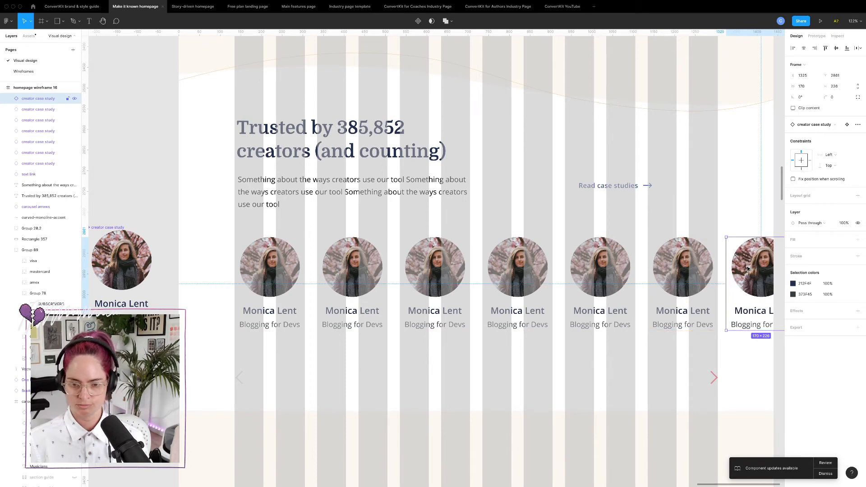
key(Escape)
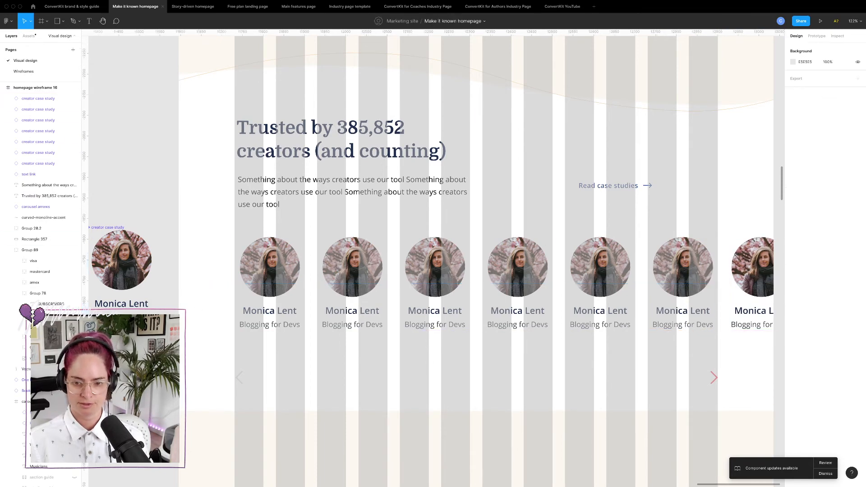
- Inspect the first instance's text layers and try widening the main creator component to 217 px
click(290, 274)
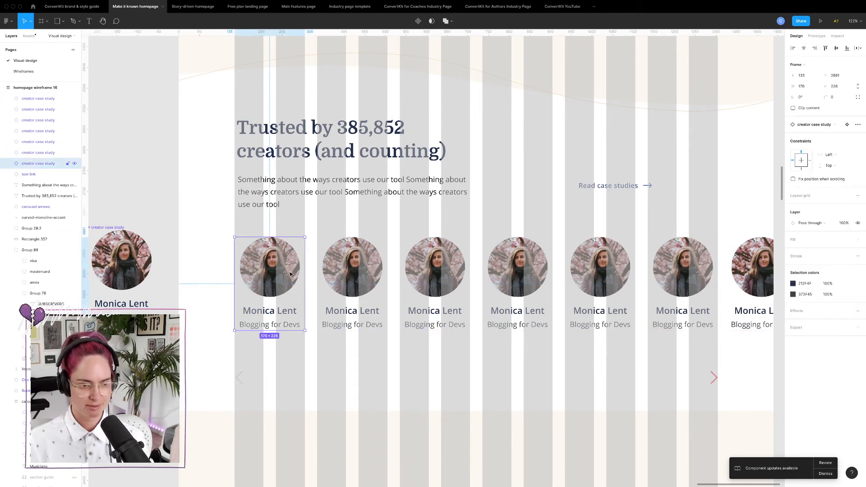
click(8, 163)
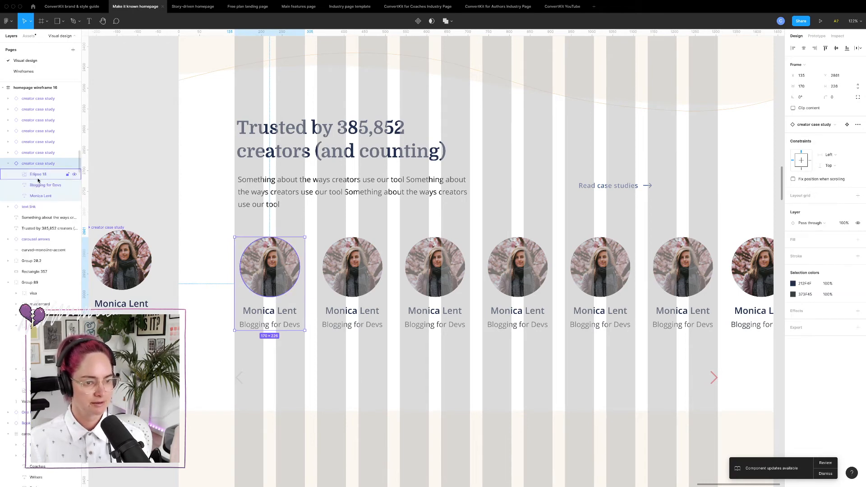
click(48, 188)
shift+click(45, 196)
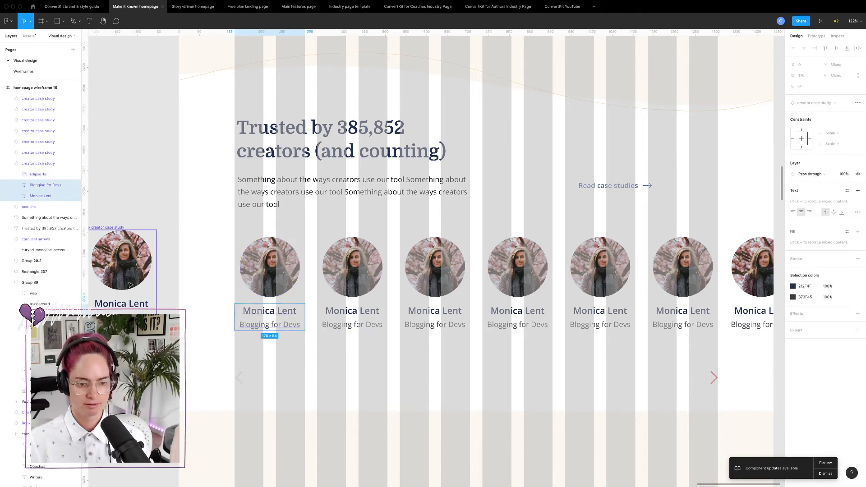
click(152, 289)
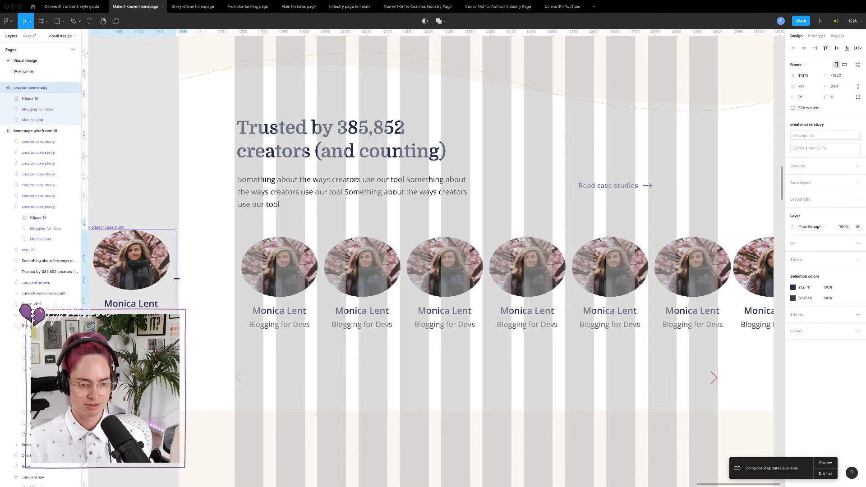
- Set the main component's portrait constraints to Center horizontally and Top vertically
click(140, 258)
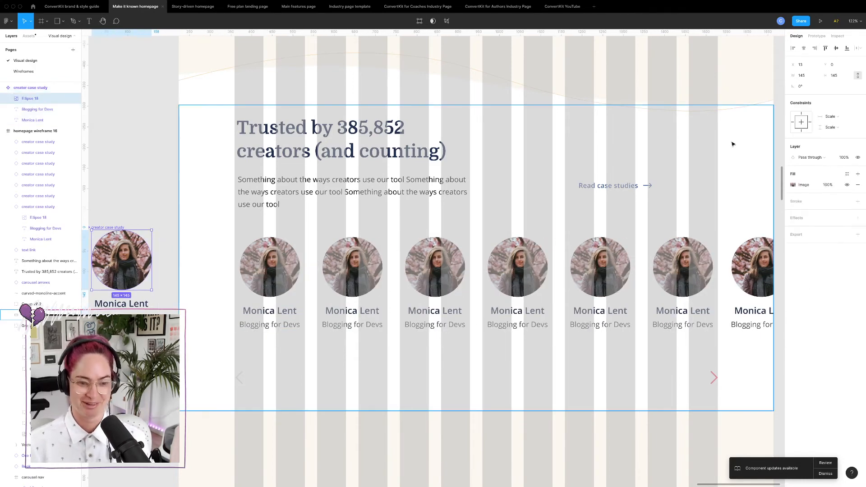
click(833, 117)
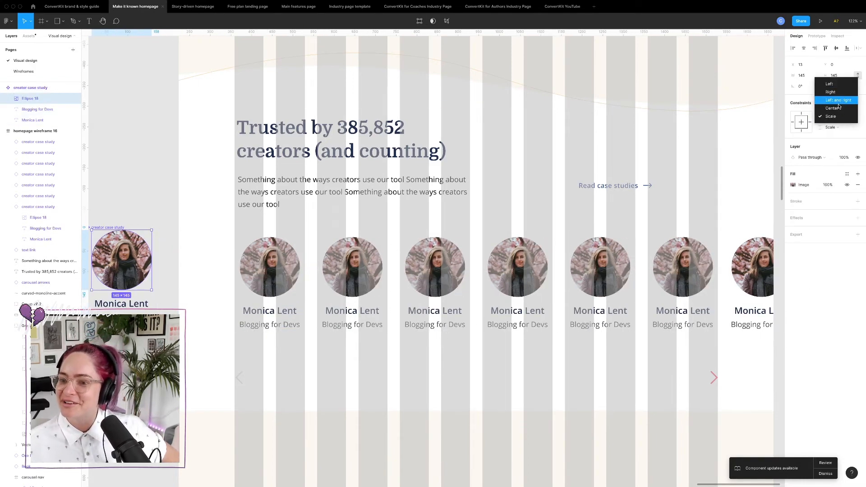
click(837, 109)
click(839, 129)
click(837, 118)
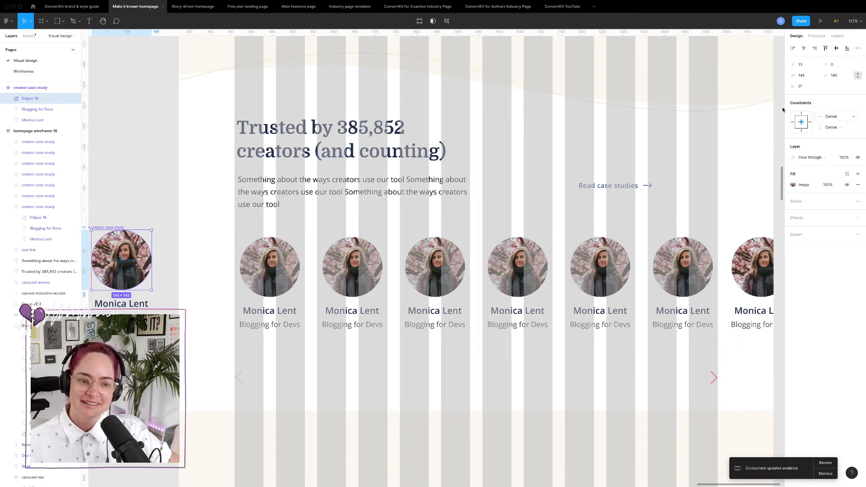
click(838, 128)
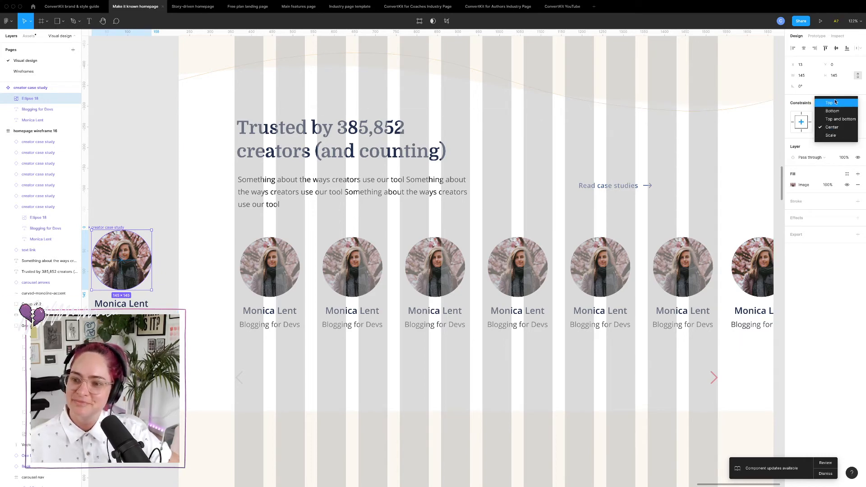
click(835, 103)
- Widen the first creator card instance in the row to 270 px
click(273, 267)
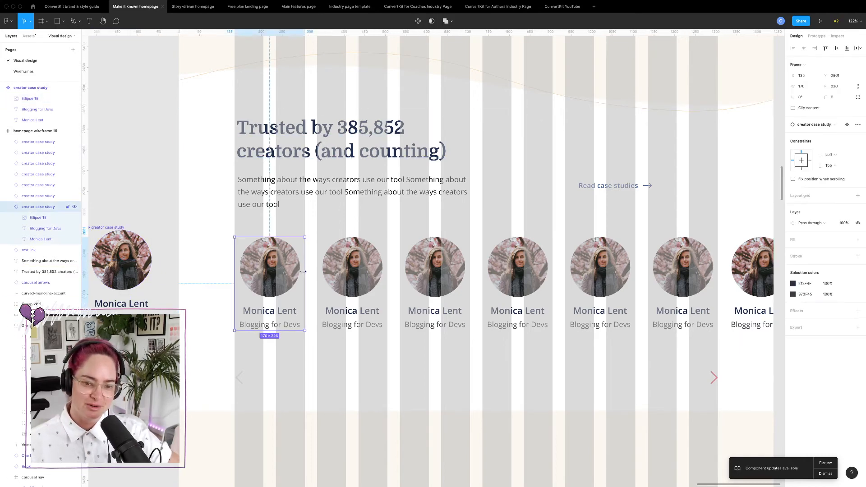
drag(305, 279, 347, 284)
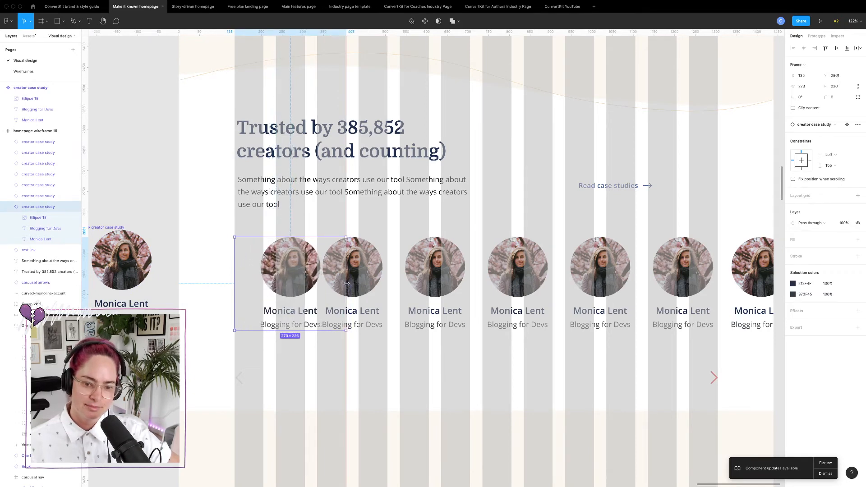
- Delete the six narrower creator card instances from the row, keeping only the first, 270 px wide card
click(357, 282)
shift+click(437, 280)
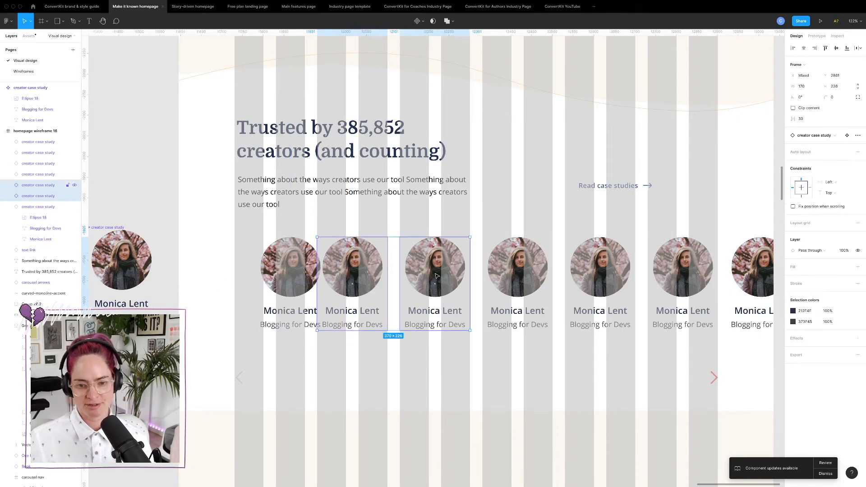
shift+click(519, 277)
shift+click(578, 275)
shift+click(677, 280)
shift+click(763, 286)
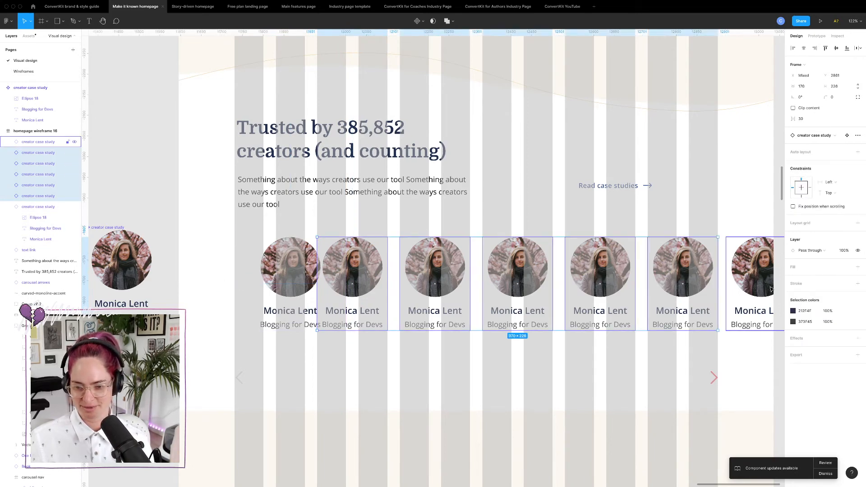
key(Delete)
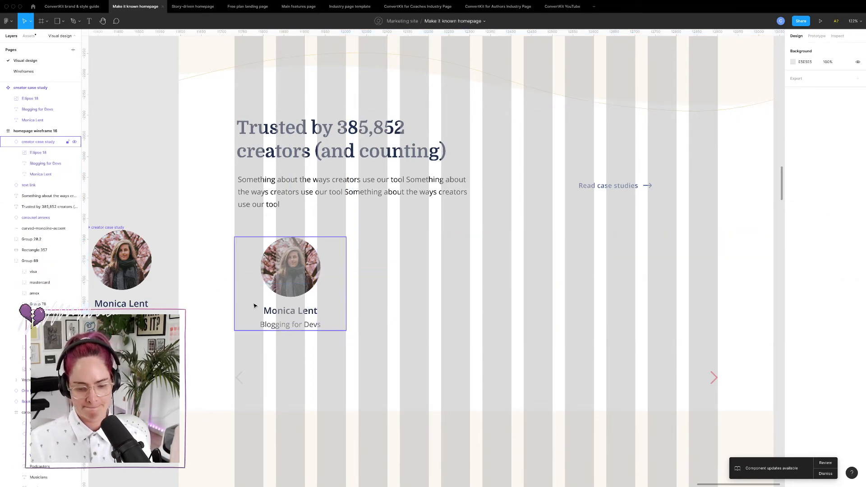
- Try laying out two copies of the 270 px wide creator card along the row
click(303, 293)
drag(303, 293, 548, 282)
click(685, 304)
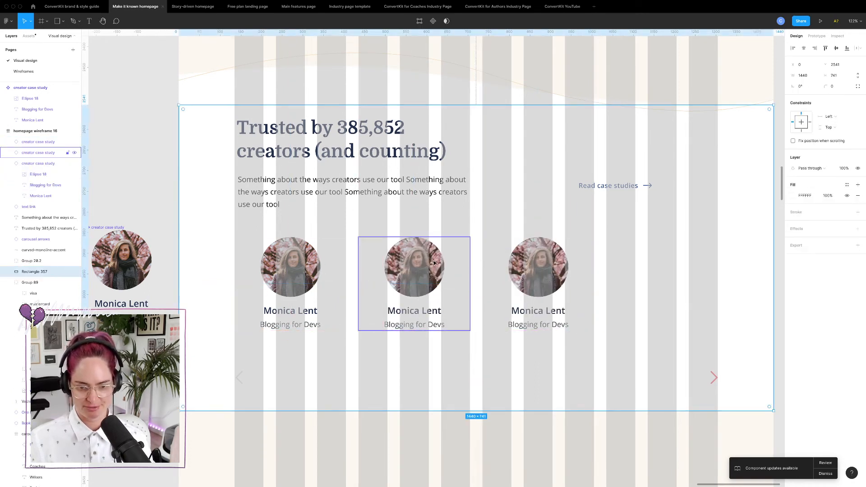
- Narrow the first creator card to 213 px and delete the other two cards in the row
click(327, 279)
drag(346, 280, 323, 280)
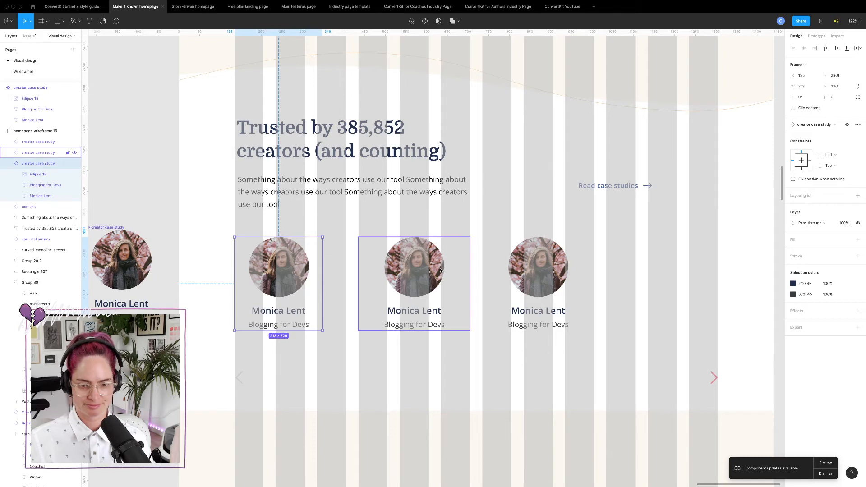
click(409, 274)
shift+click(530, 272)
key(BackSpace)
- Duplicate the 213 px creator card into a row of five across the layout grid and distribute their horizontal spacing evenly
click(274, 263)
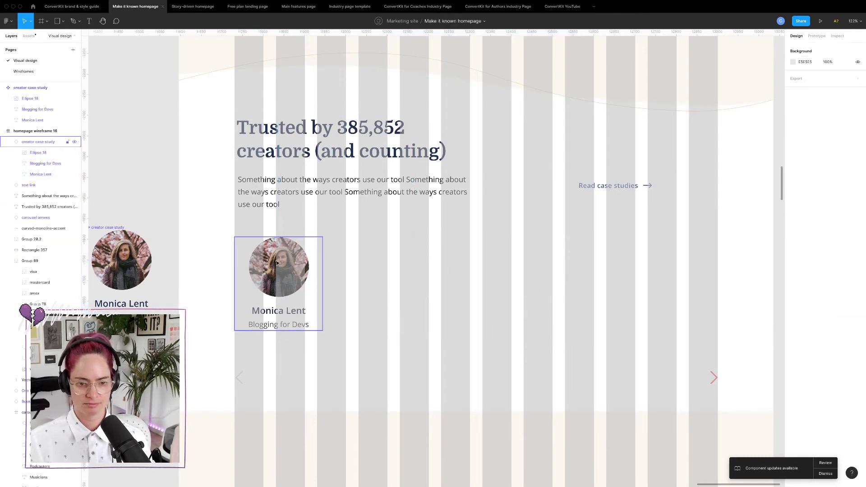
drag(273, 263, 657, 271)
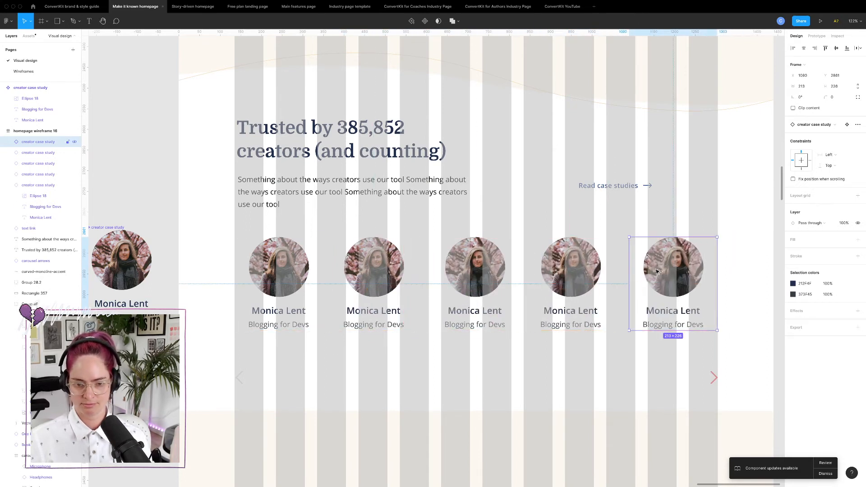
shift+click(570, 271)
shift+click(475, 271)
shift+click(363, 261)
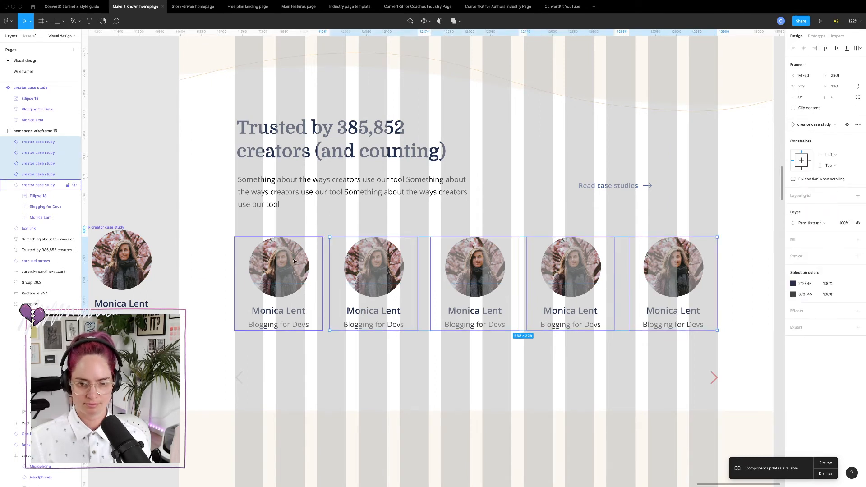
shift+click(278, 266)
click(859, 48)
click(789, 63)
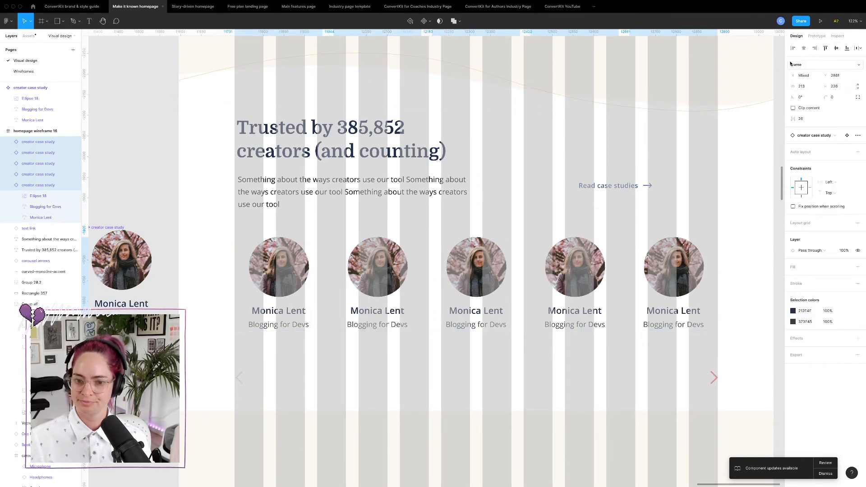
scroll(771, 260, right, 3)
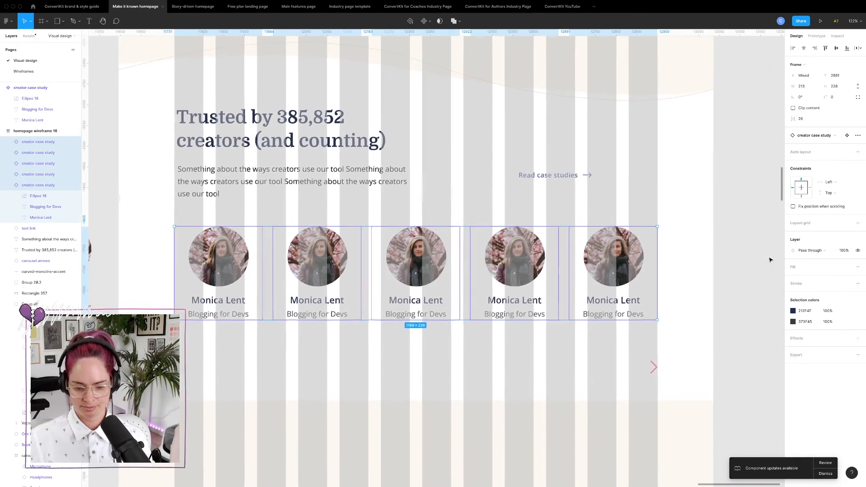
click(739, 257)
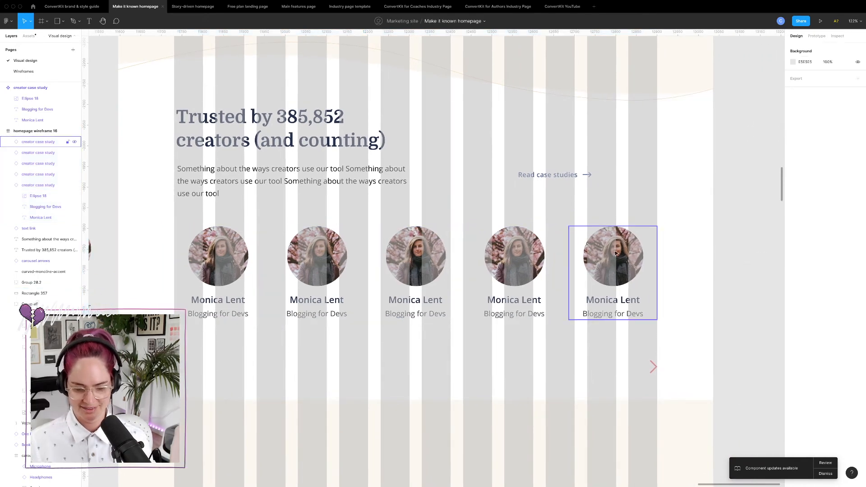
- Add a creator card copy at each end of the row so both are partly cut off by the page edges
click(612, 238)
drag(592, 252, 692, 253)
click(749, 187)
scroll(749, 187, left, 3)
scroll(748, 187, down, 2)
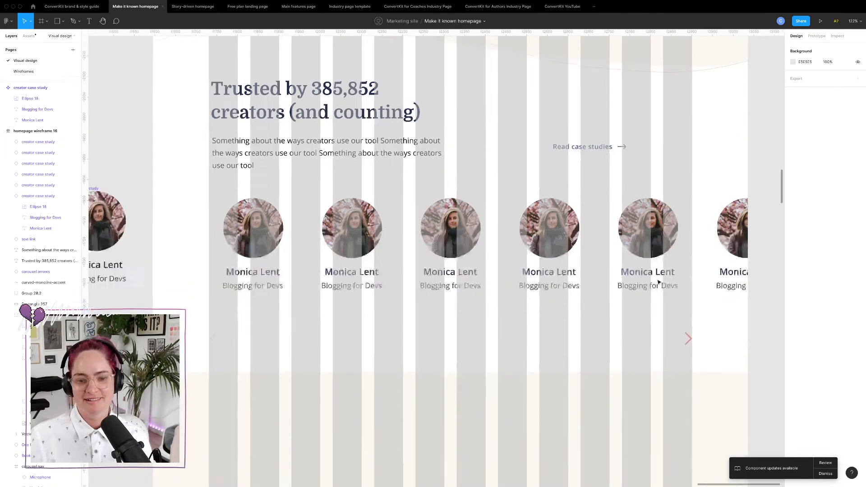
drag(285, 225, 200, 208)
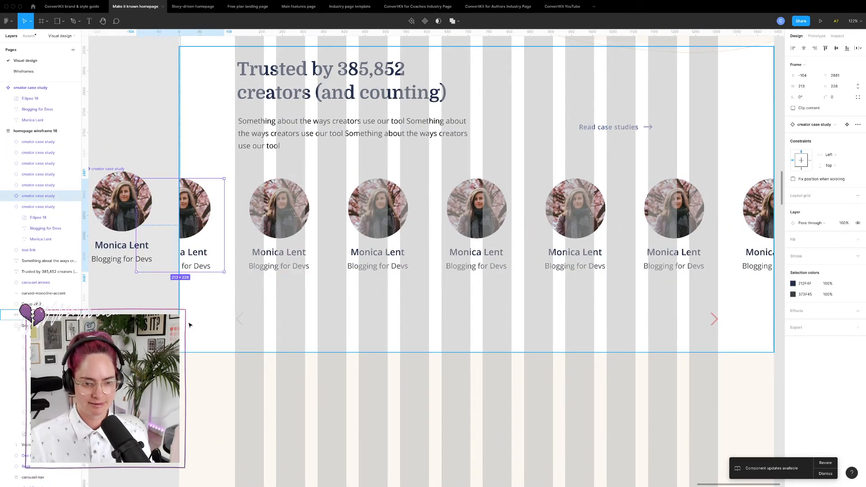
click(188, 321)
click(176, 318)
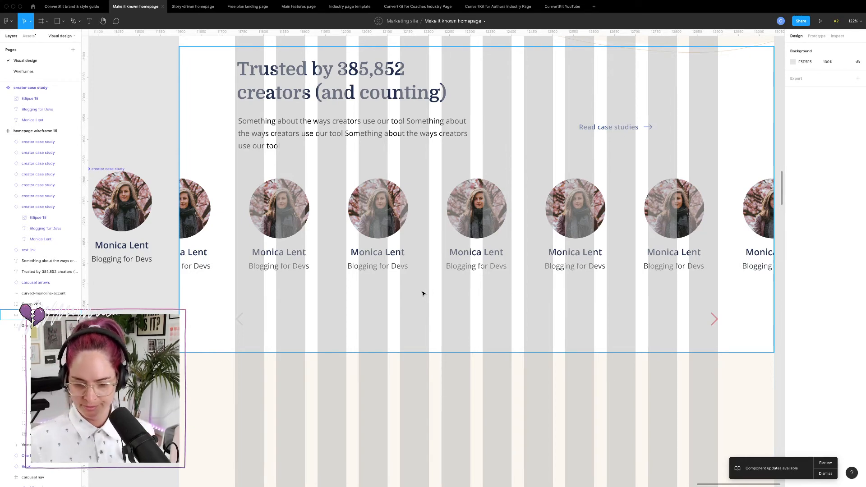
click(421, 219)
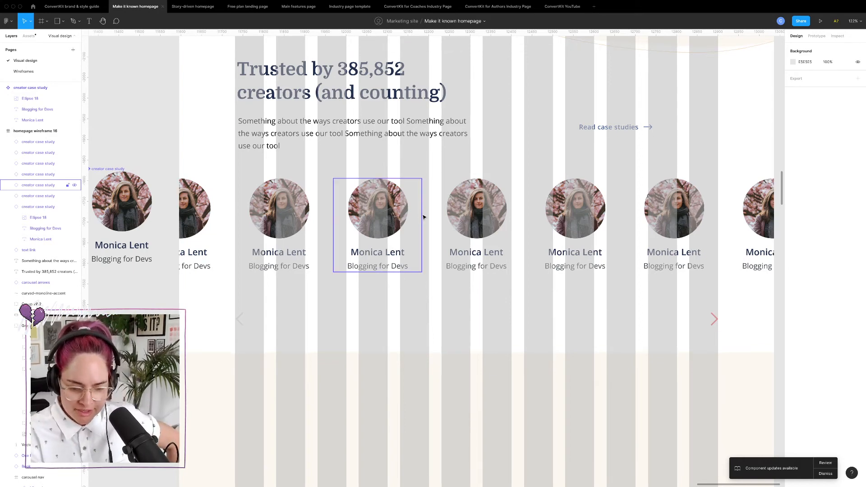
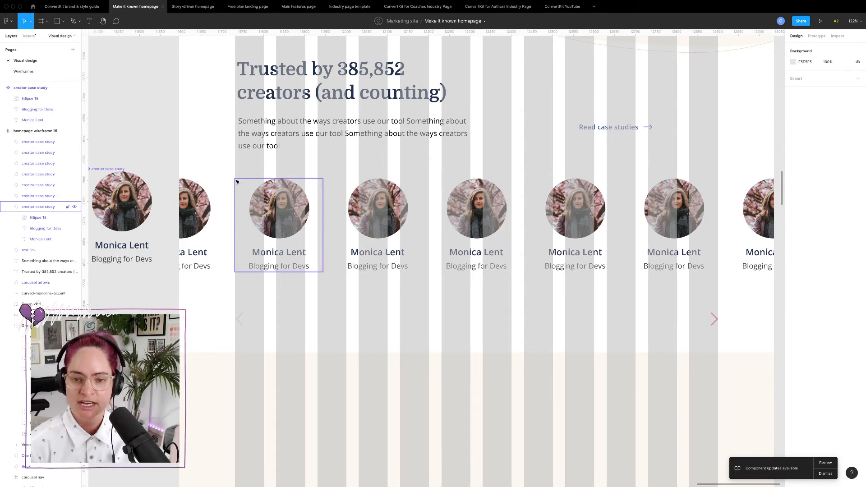
click(198, 125)
click(143, 123)
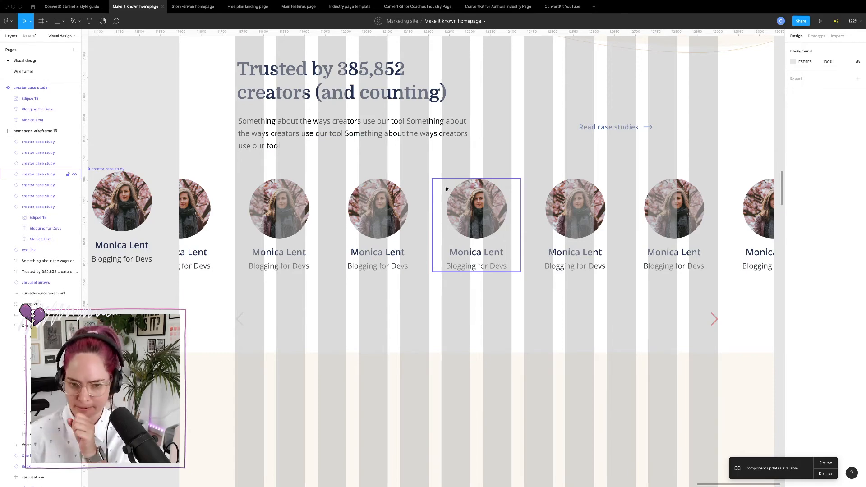
- Move the main creator case study component farther away from the homepage wireframe 16 frame
click(121, 182)
scroll(121, 181, down, 5)
scroll(122, 175, left, 4)
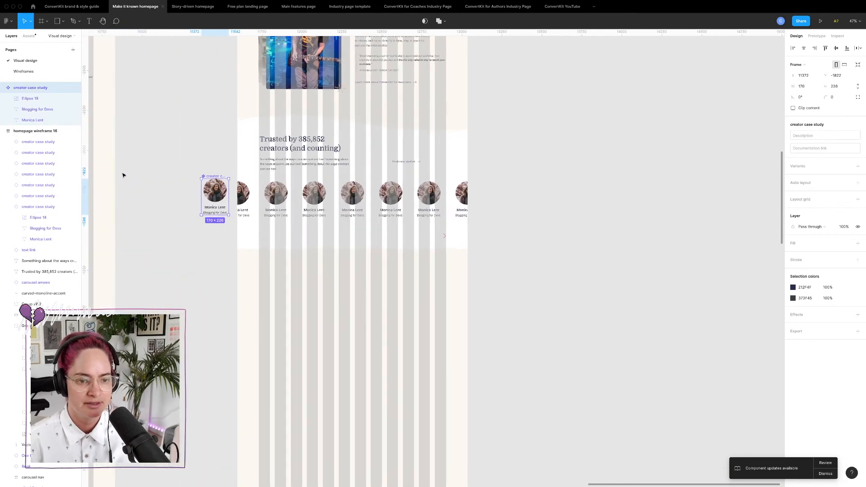
drag(215, 178, 167, 168)
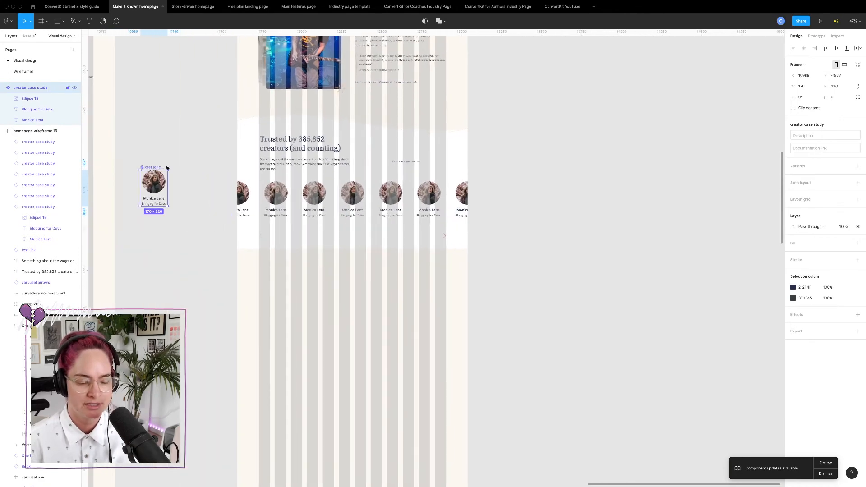
click(508, 206)
scroll(407, 175, up, 5)
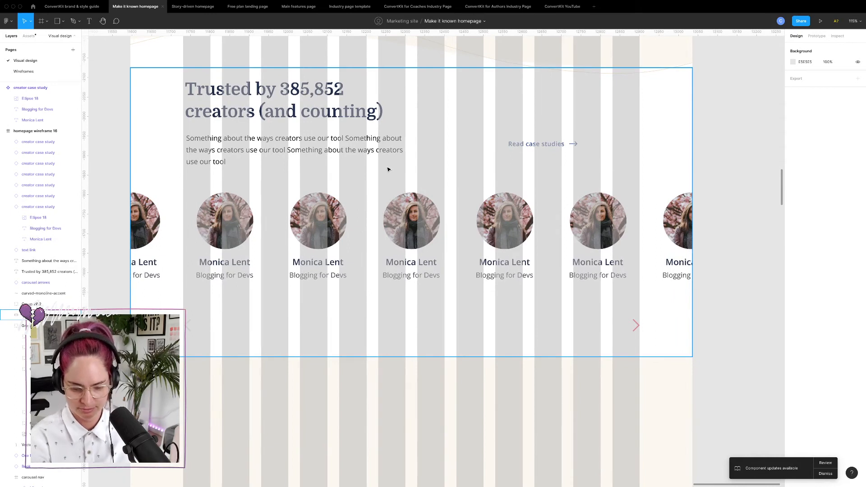
- Hide the layout grids and recolor the paragraph under the "Trusted by 385,852 creators" heading with a dark gray from ConvertKit colors
key(ctrl+g)
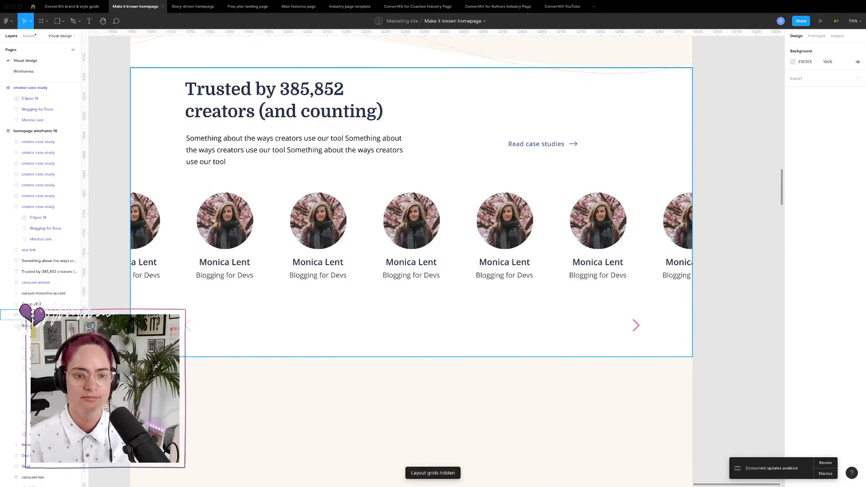
double_click(322, 229)
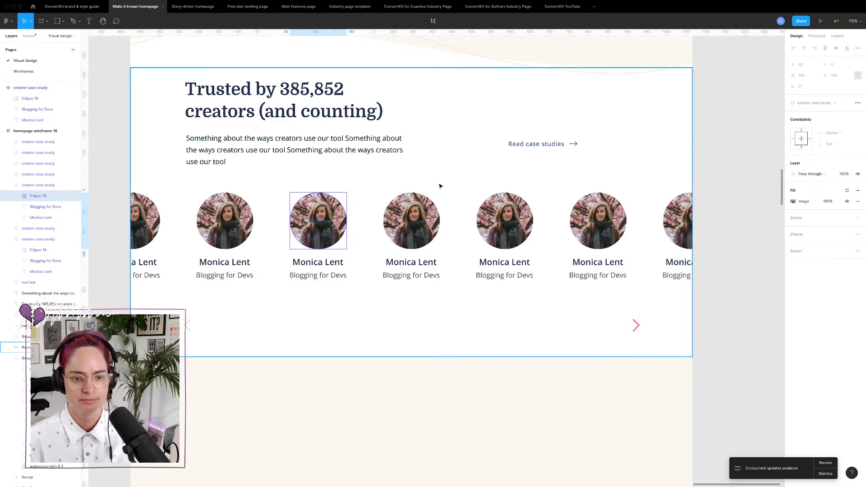
click(305, 147)
click(793, 225)
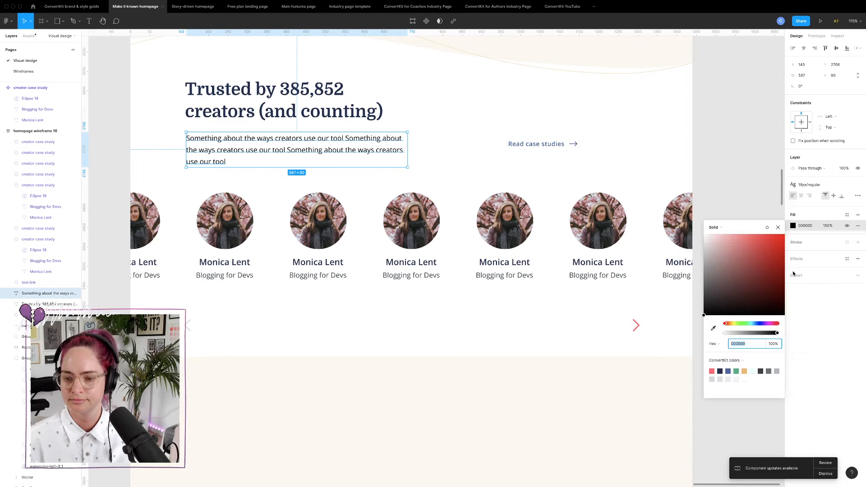
click(765, 370)
click(716, 162)
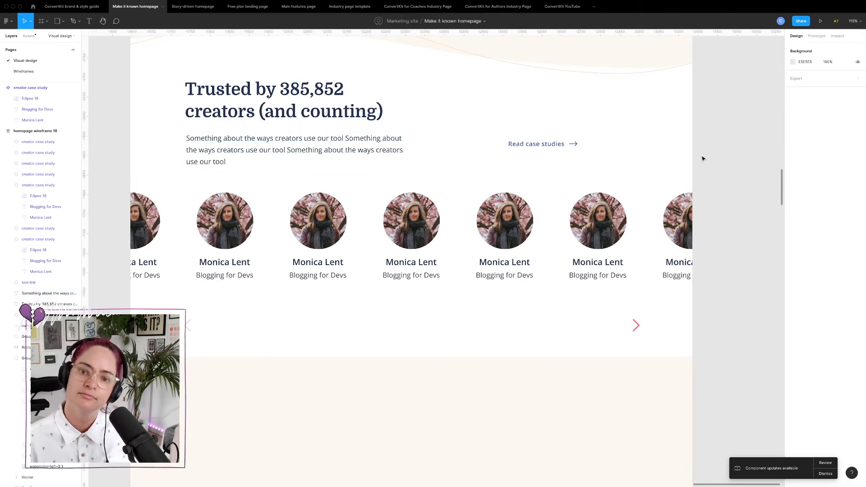
click(545, 149)
click(741, 159)
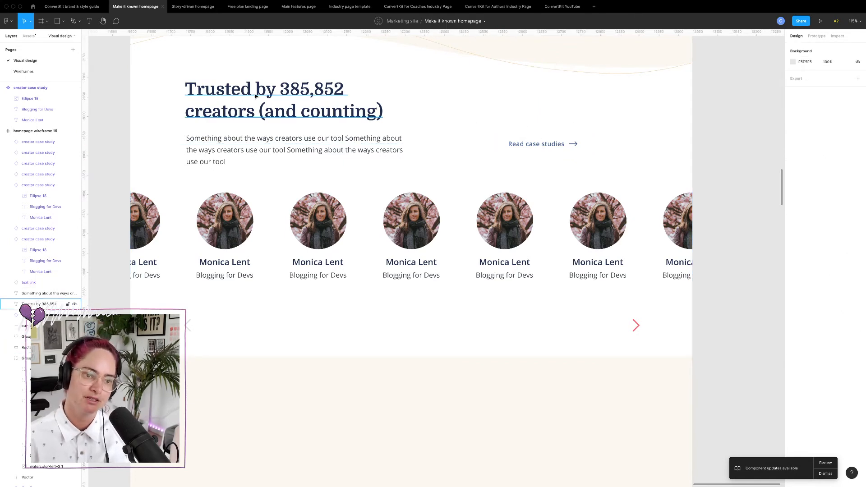
- Place a copy of the hero's green "Try it for free" button above the "Read case studies" link in the Trusted by section
scroll(256, 97, down, 5)
scroll(255, 97, down, 4)
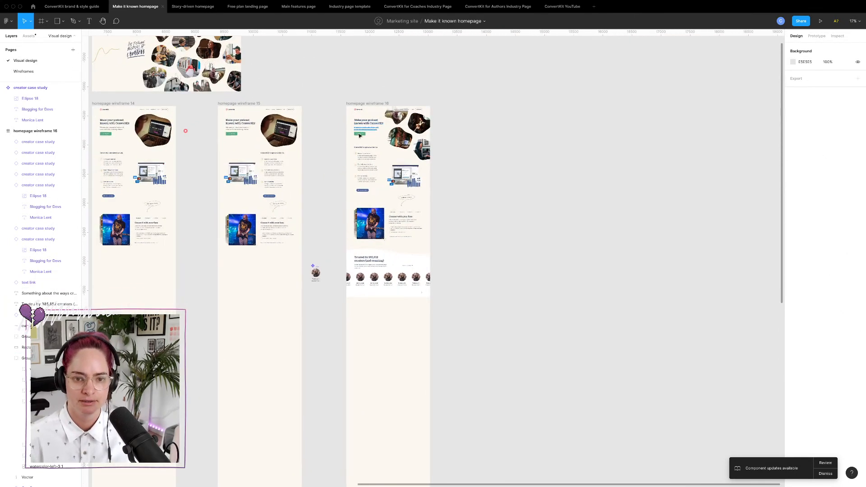
click(360, 135)
drag(359, 137, 403, 263)
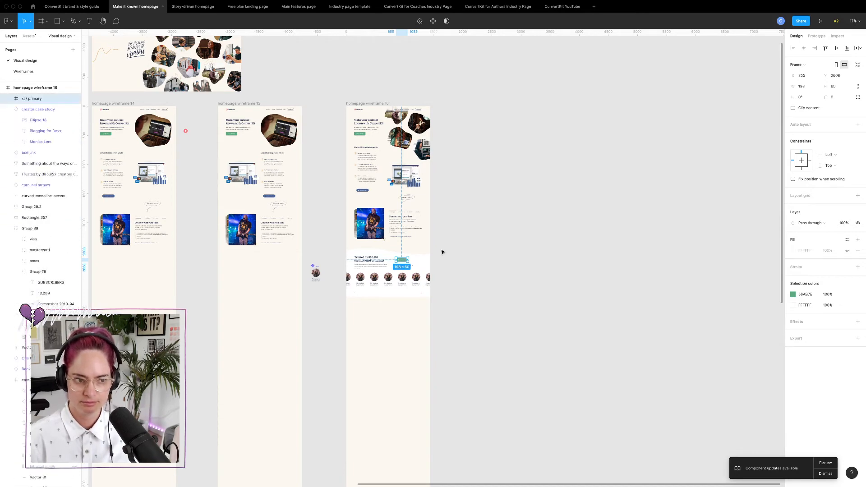
scroll(401, 235, up, 5)
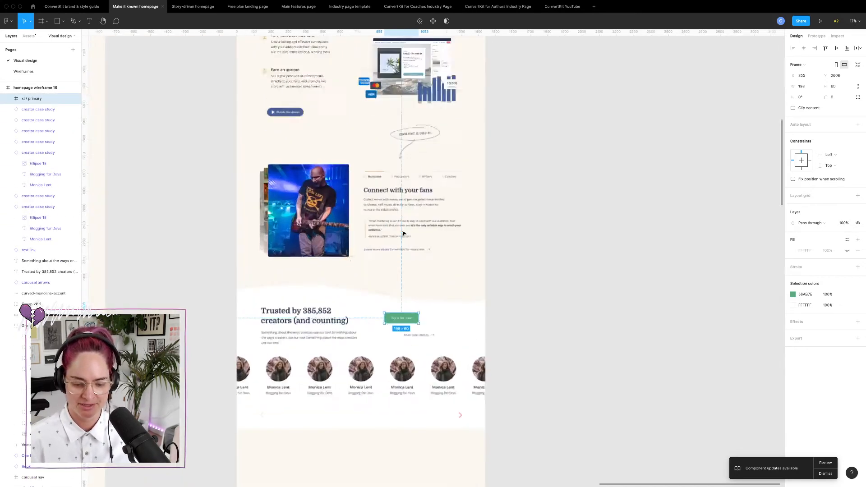
click(549, 322)
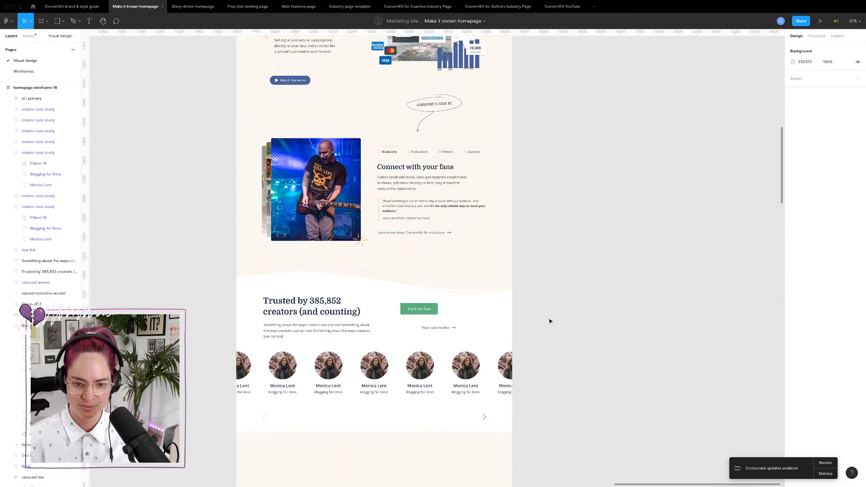
scroll(403, 295, up, 4)
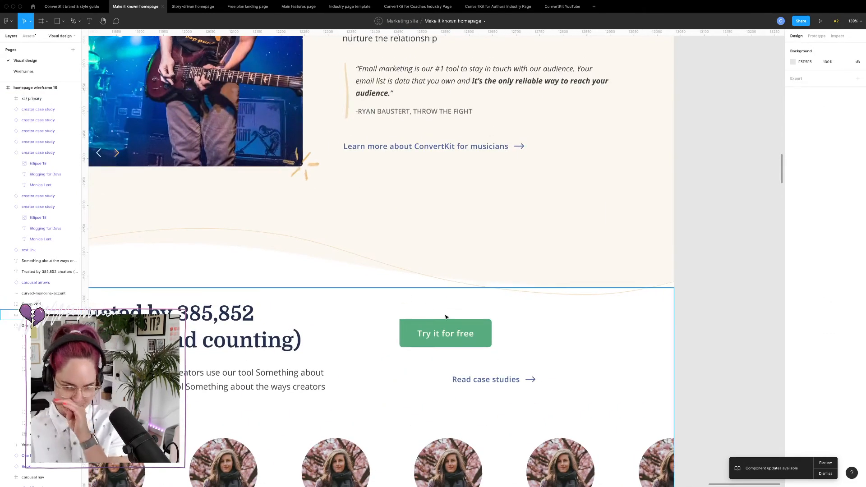
- Set the copied button's fill to blue 48639C and show its hidden angle-right icon
click(484, 336)
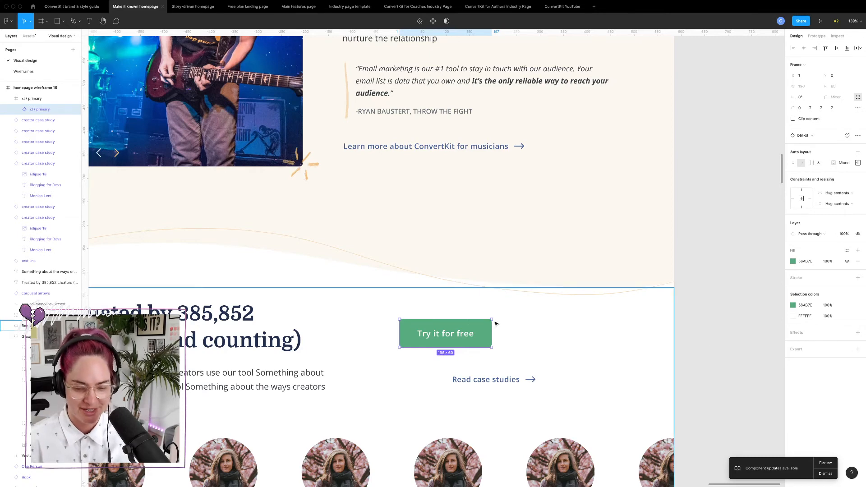
click(793, 262)
click(729, 406)
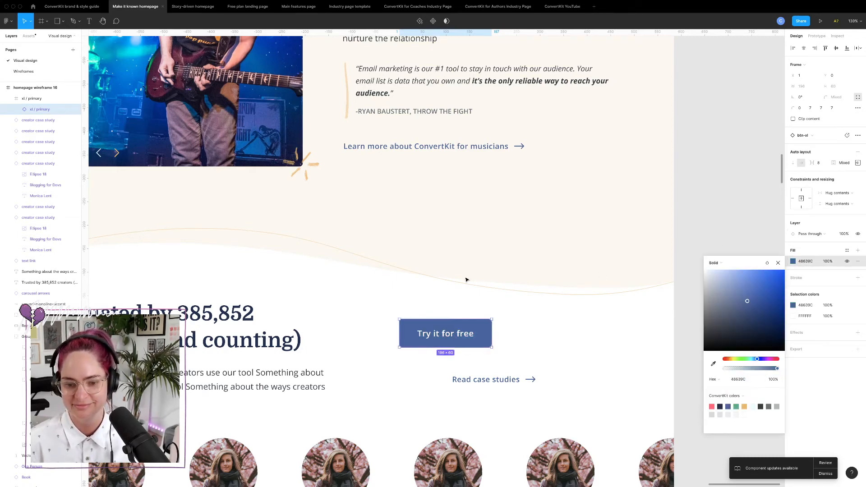
double_click(459, 334)
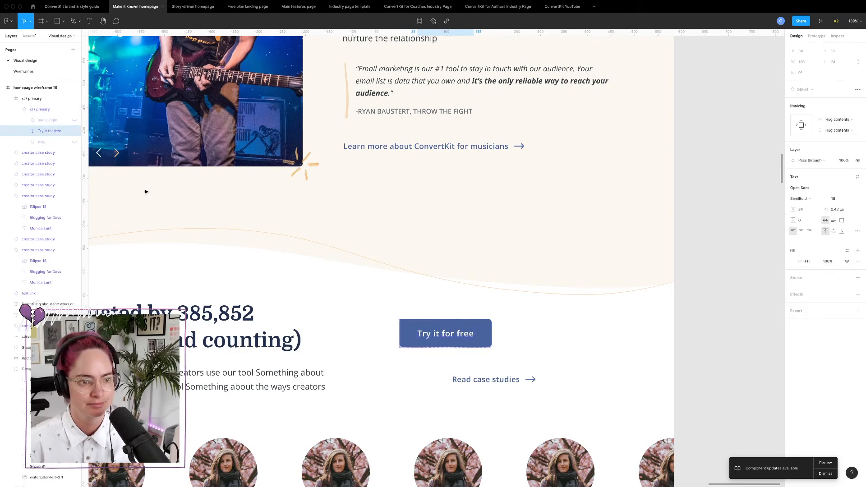
click(74, 121)
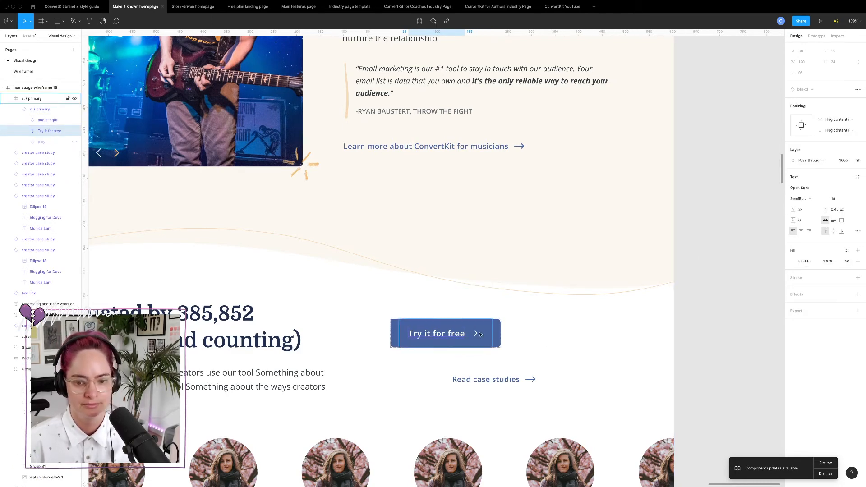
- Change the blue button's label in the Trusted by section to "Read case studies"
double_click(446, 336)
text(R)
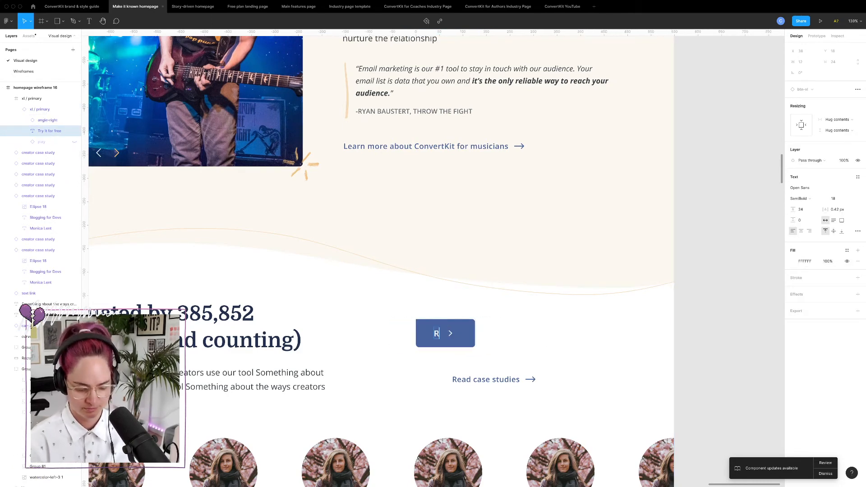
text(ead case studies)
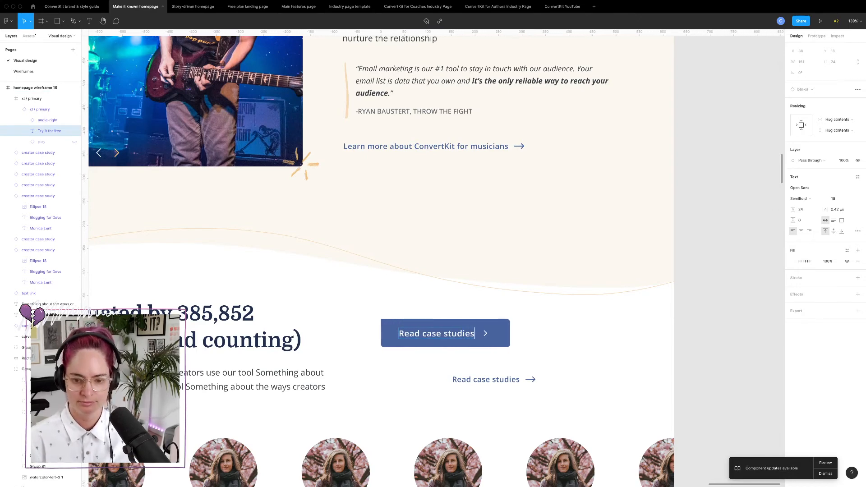
key(Escape)
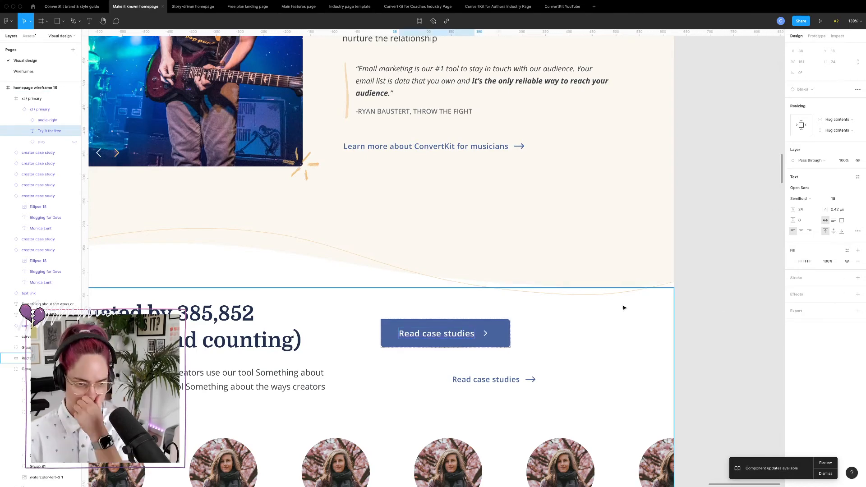
- Swap the blue button's angle-right icon for the long-arrow-right icon
click(485, 334)
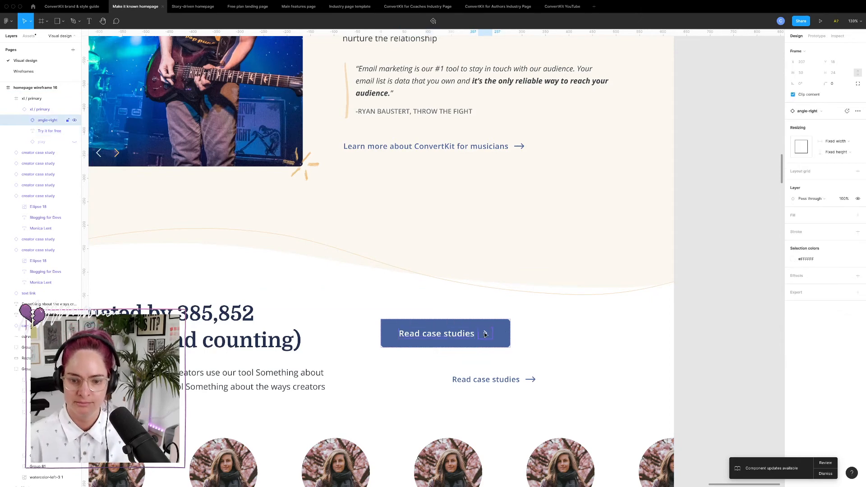
click(818, 113)
text(arrow)
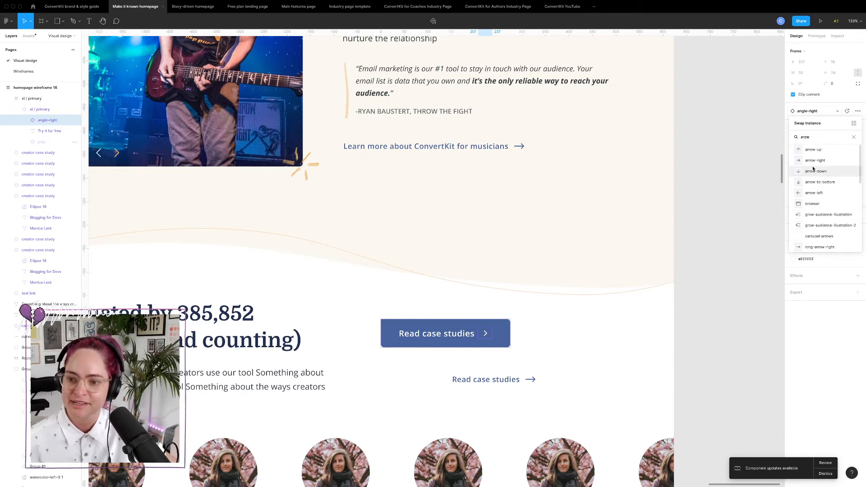
scroll(827, 208, down, 2)
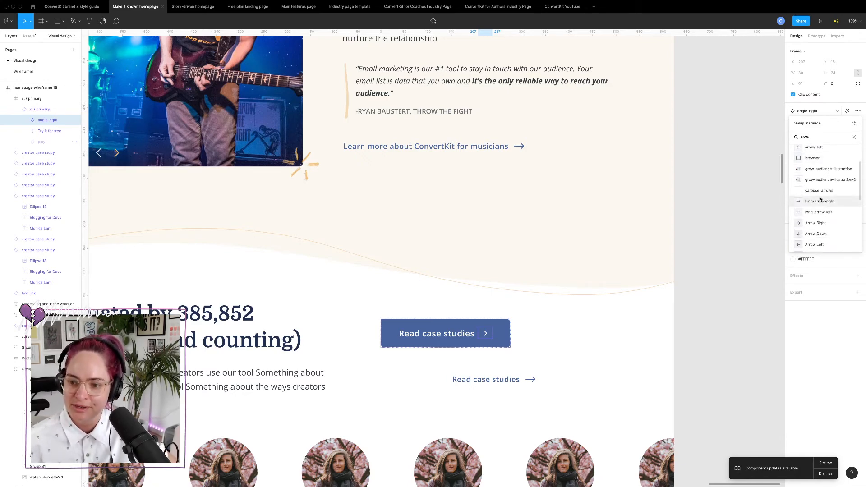
click(819, 202)
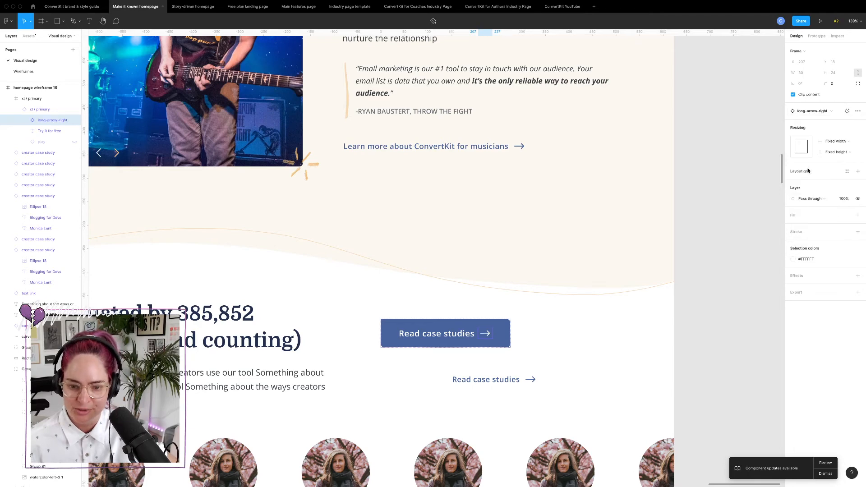
click(700, 222)
- Delete the "Read case studies" text link and move the blue button into its area, checking its position against the layout grids
click(509, 376)
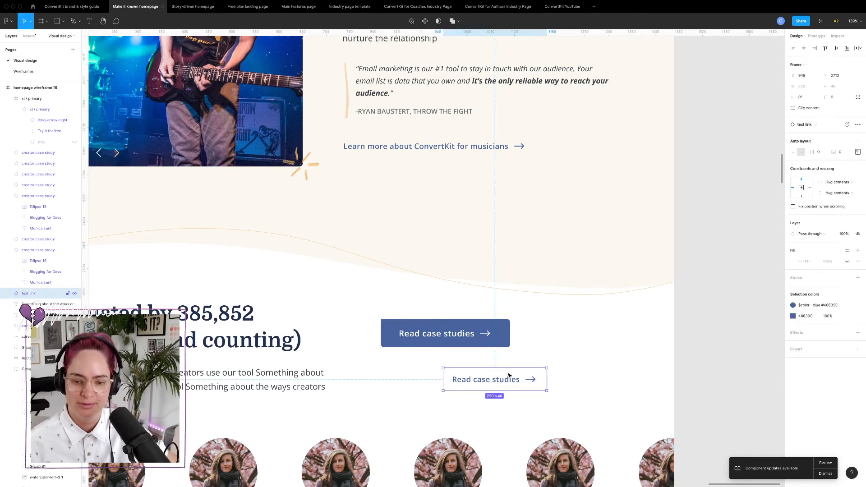
key(Delete)
drag(448, 335, 500, 362)
key(ctrl+g)
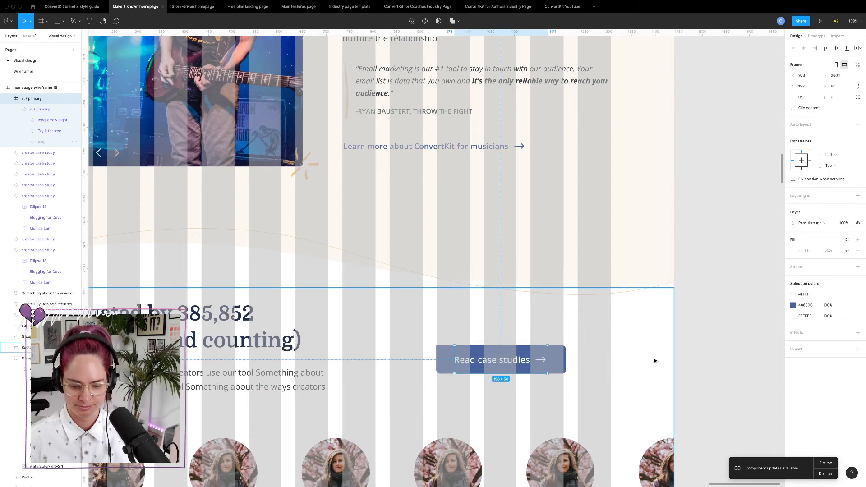
click(693, 368)
key(ctrl+g)
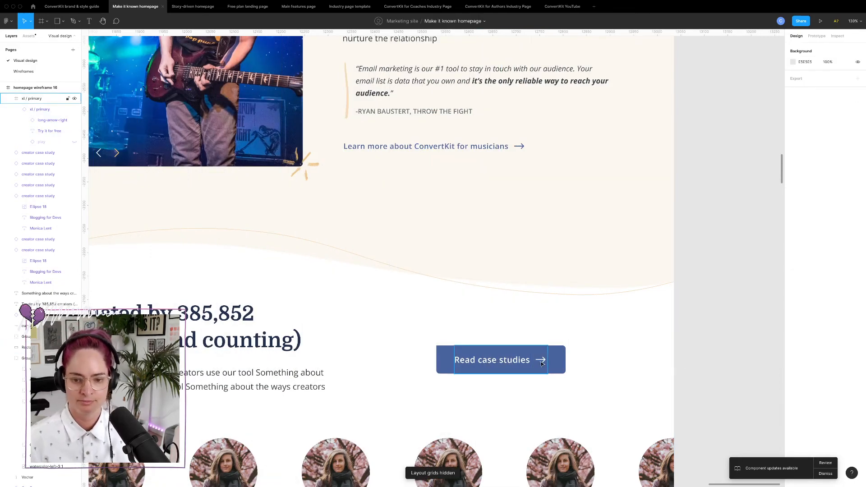
- Extend the white background rectangle of the Trusted by section downward to a height of about 2101 px
scroll(542, 364, down, 5)
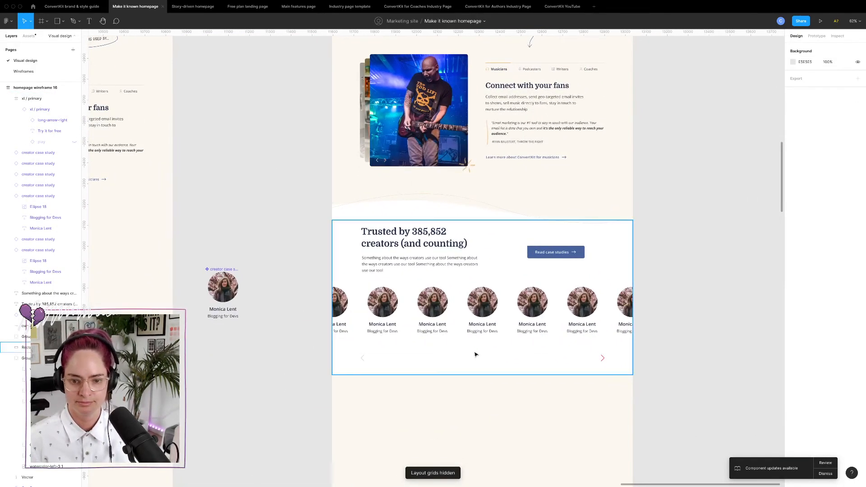
click(556, 366)
scroll(551, 373, down, 1)
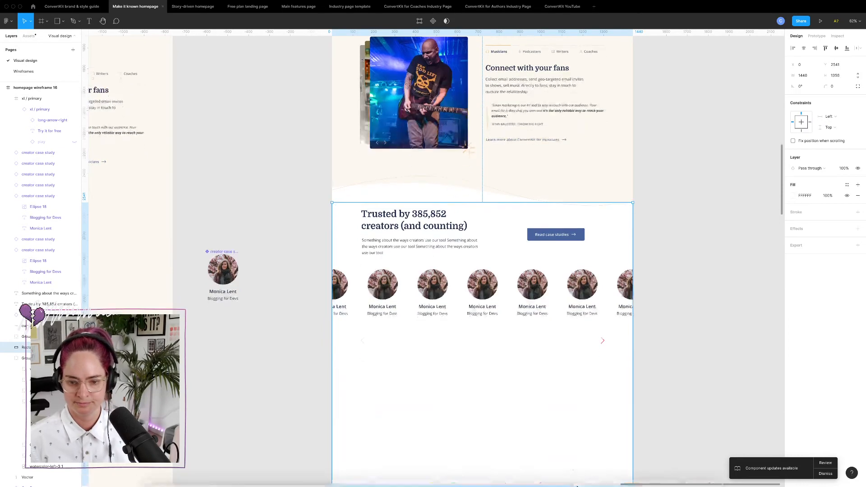
scroll(529, 288, down, 5)
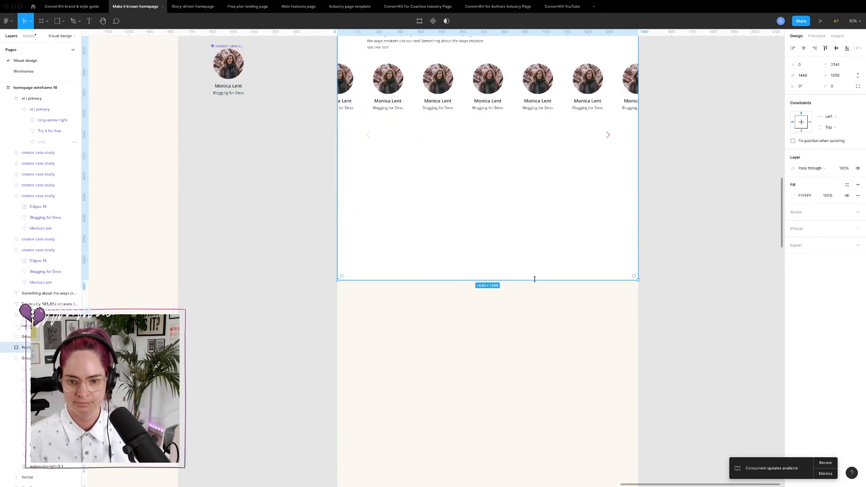
drag(535, 279, 541, 435)
key(Escape)
scroll(549, 259, up, 5)
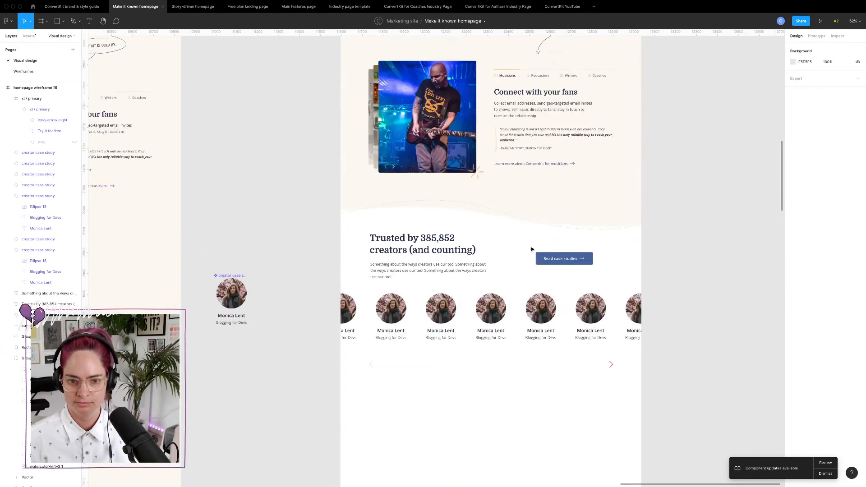
scroll(531, 249, down, 3)
scroll(479, 264, up, 5)
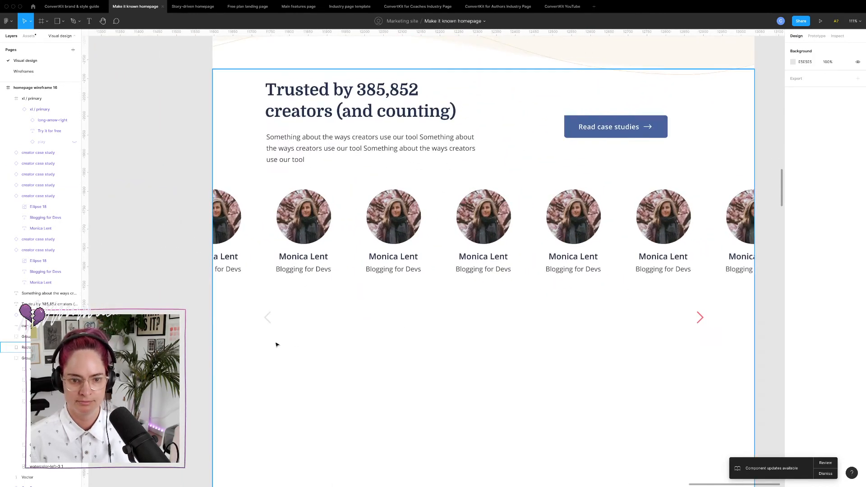
- Check the carousel arrows below the creator cards against the layout grids and widen them to about 1165 px
click(269, 318)
key(ctrl+g)
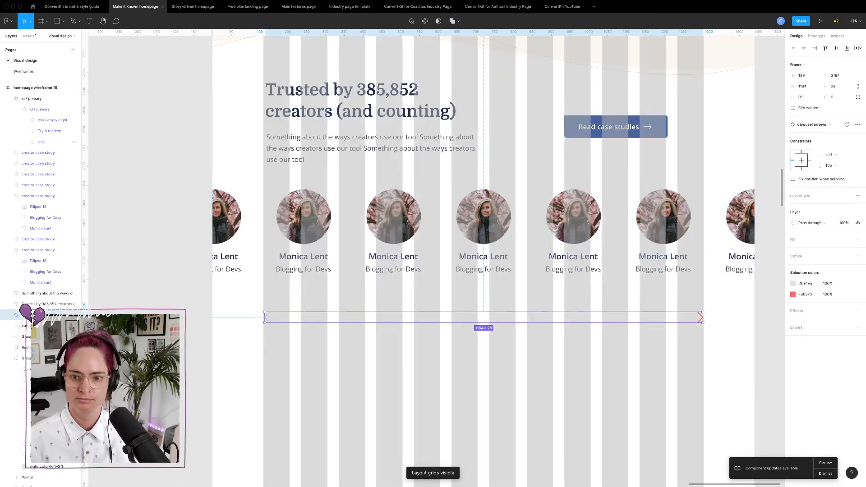
mouse_move(704, 317)
mouse_down()
mouse_move(293, 316)
mouse_move(731, 316)
mouse_move(703, 312)
mouse_up()
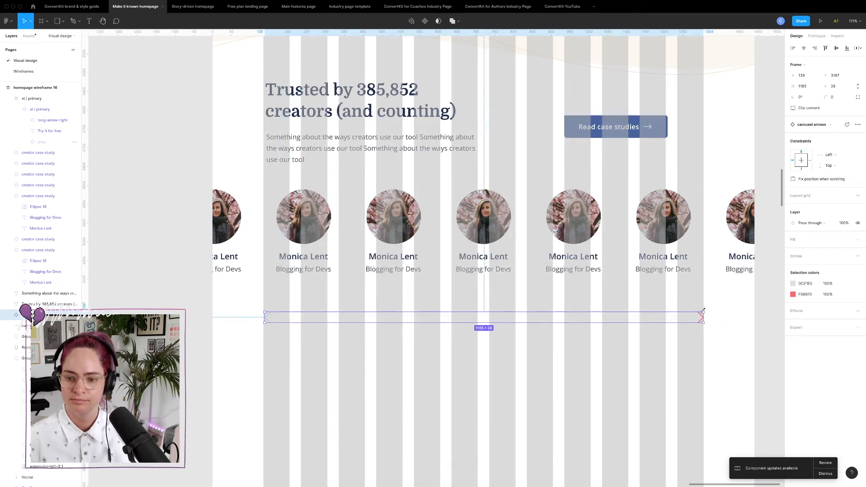
click(762, 324)
key(ctrl+g)
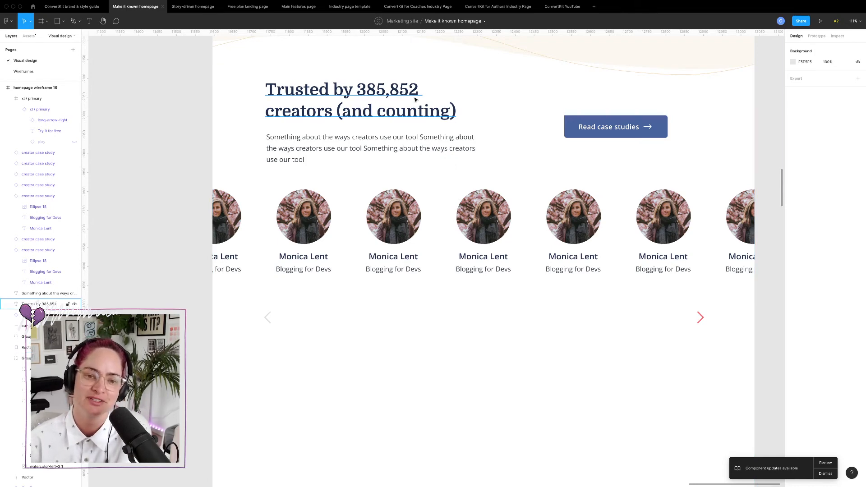
- Place a copy of the "Trusted by 385,852 creators (and counting)" heading below the carousel arrows, aligned with the original
double_click(431, 108)
key(Escape)
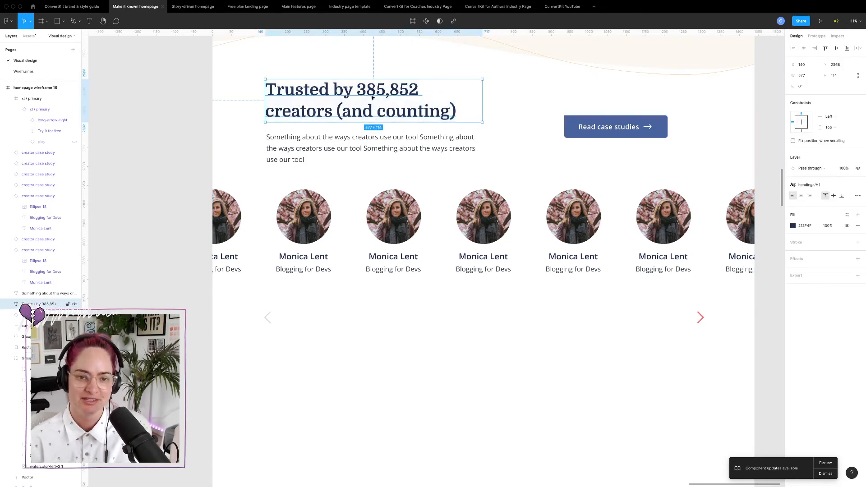
drag(379, 114, 410, 416)
- Reword the copied heading as "Trusted by 385,852+ creators" and widen its text box so it fits on one line
double_click(413, 413)
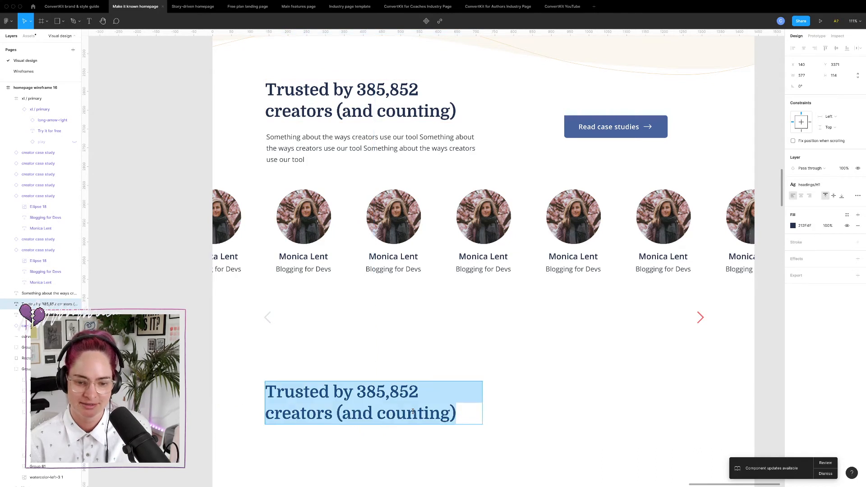
click(419, 393)
text(+)
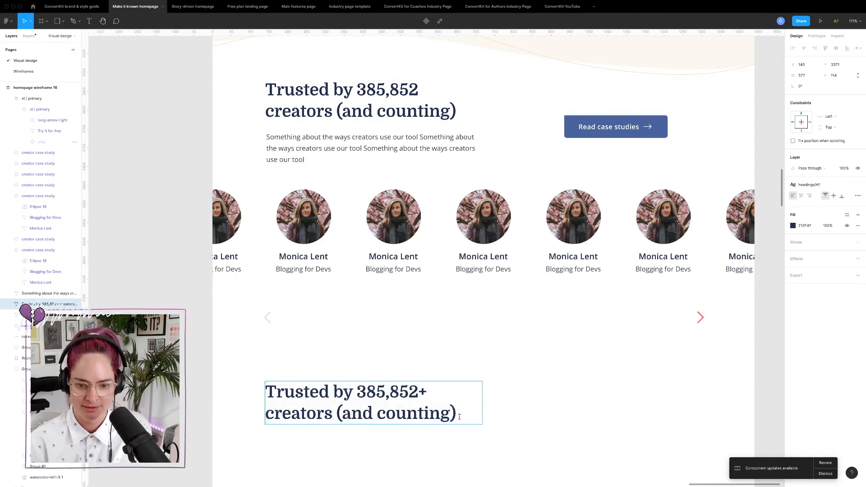
drag(460, 417, 336, 415)
key(BackSpace)
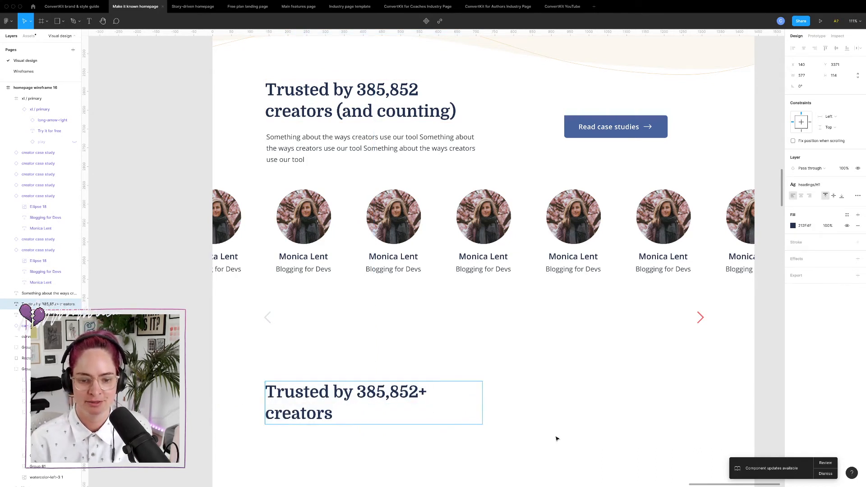
key(Escape)
drag(481, 412, 541, 412)
click(569, 414)
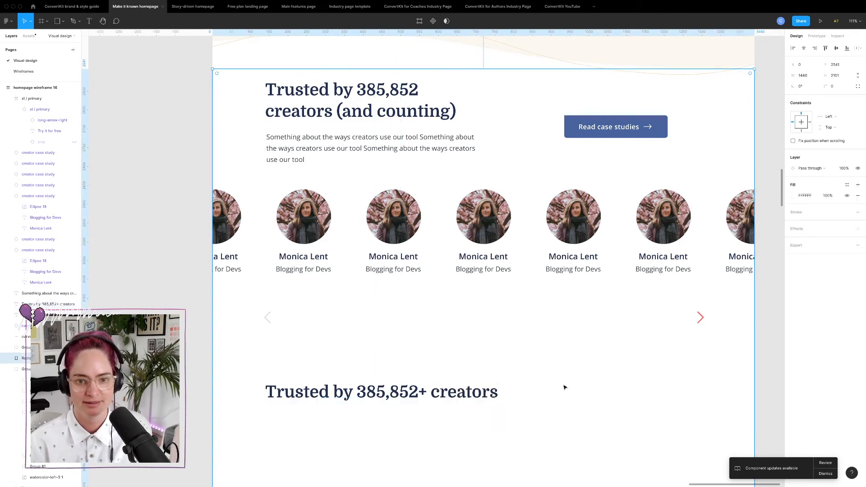
double_click(435, 115)
drag(457, 112, 341, 110)
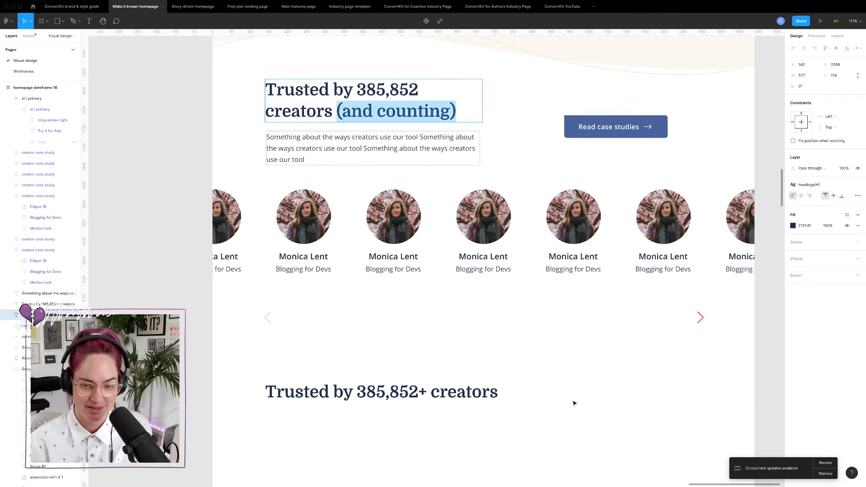
key(Escape)
- Reword the copied heading as "Trusted by more than 385,852 creators" and widen its text box to about 833 px for one line
click(460, 397)
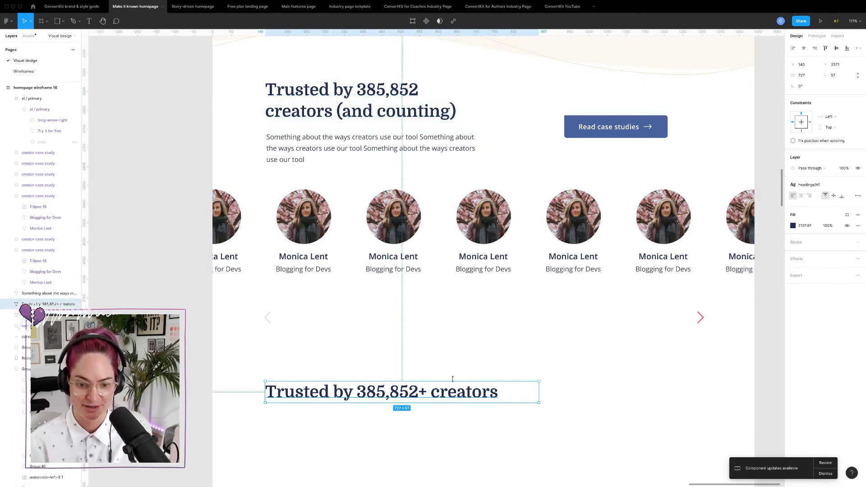
double_click(353, 392)
click(356, 392)
text(more th)
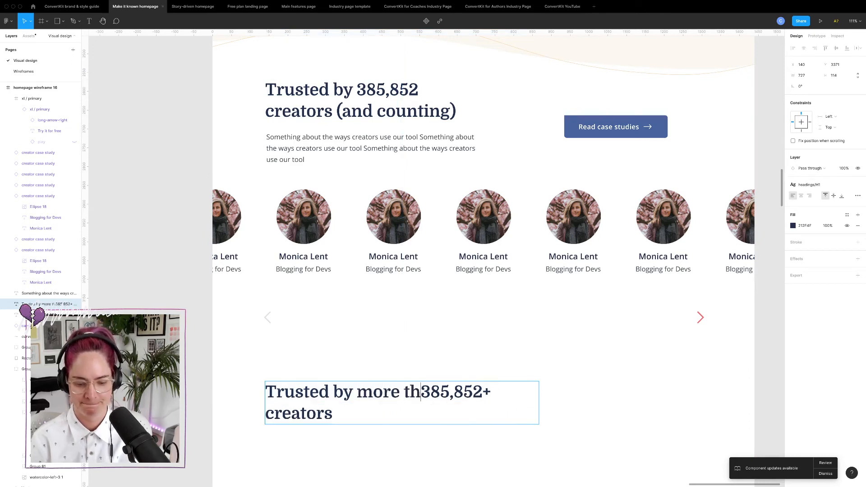
text(an)
click(514, 391)
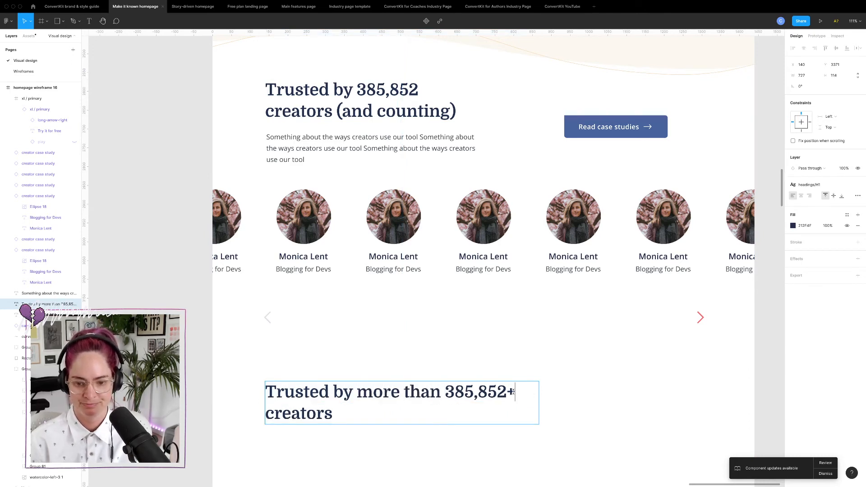
key(BackSpace)
key(Escape)
drag(539, 402, 580, 402)
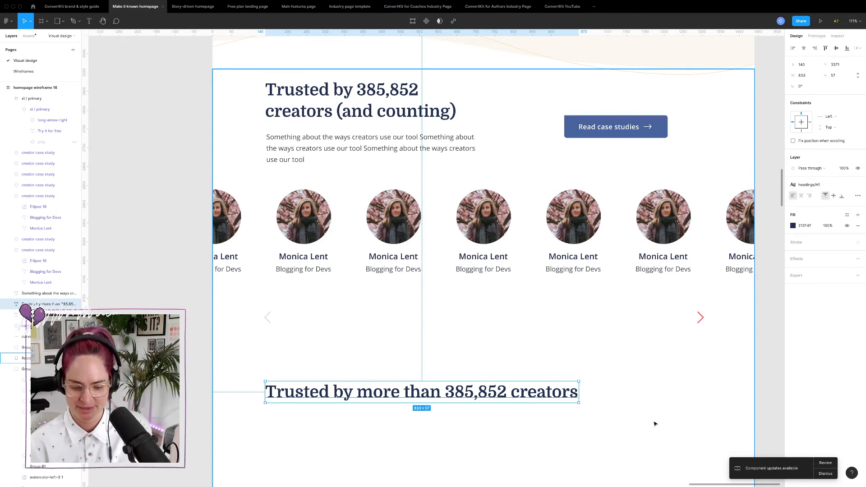
click(621, 434)
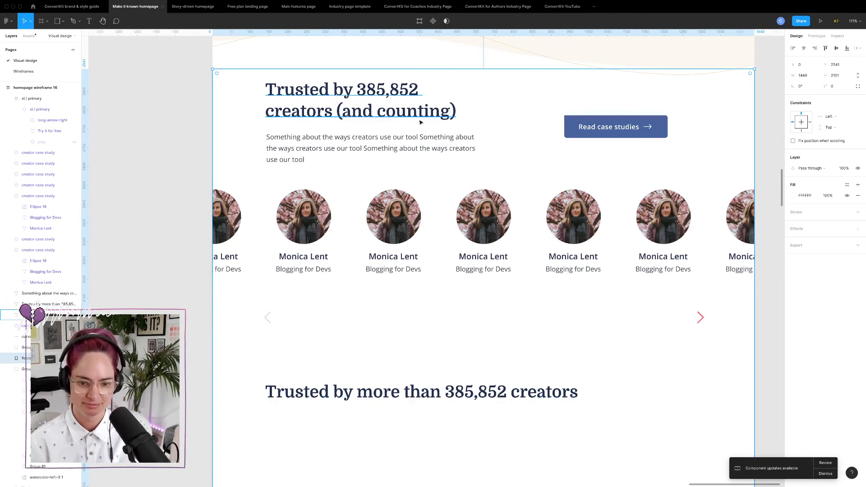
- Remove "more than" from the copied heading and narrow its text box to about 608 px
double_click(429, 396)
click(444, 393)
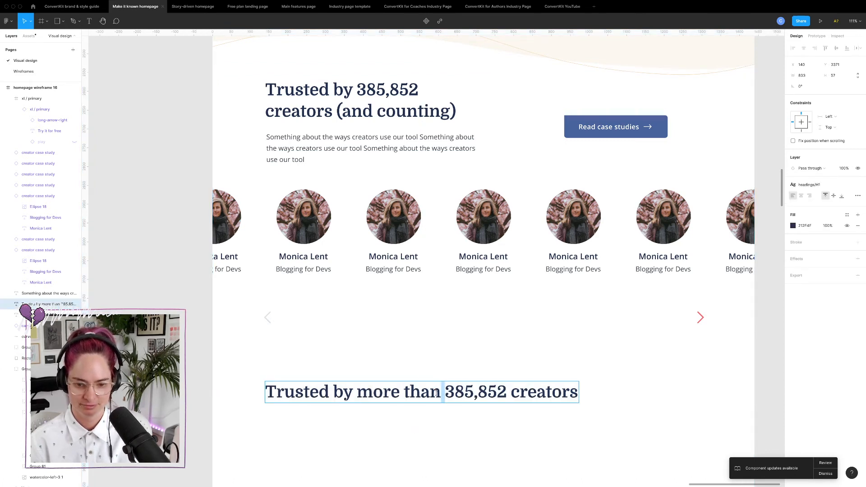
drag(445, 392, 360, 387)
key(BackSpace)
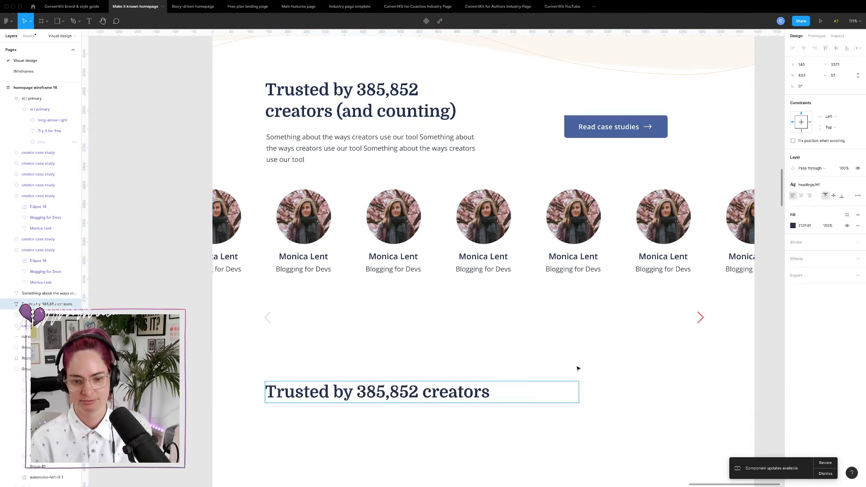
key(Escape)
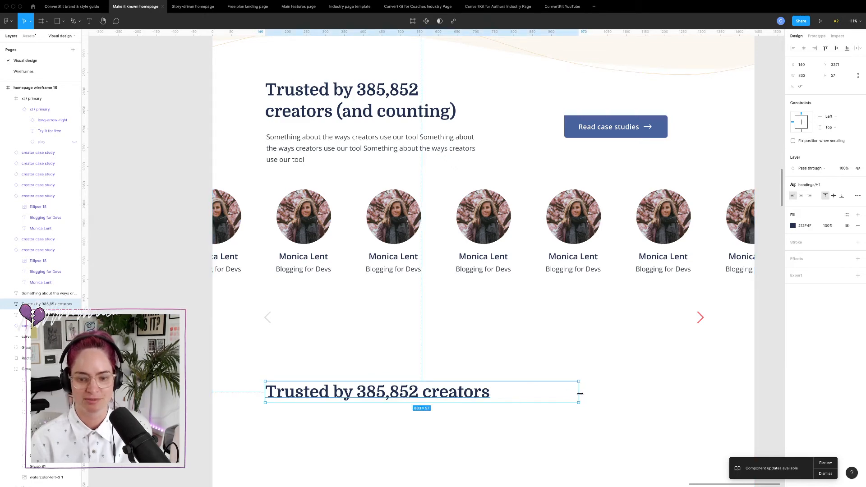
drag(580, 393, 499, 383)
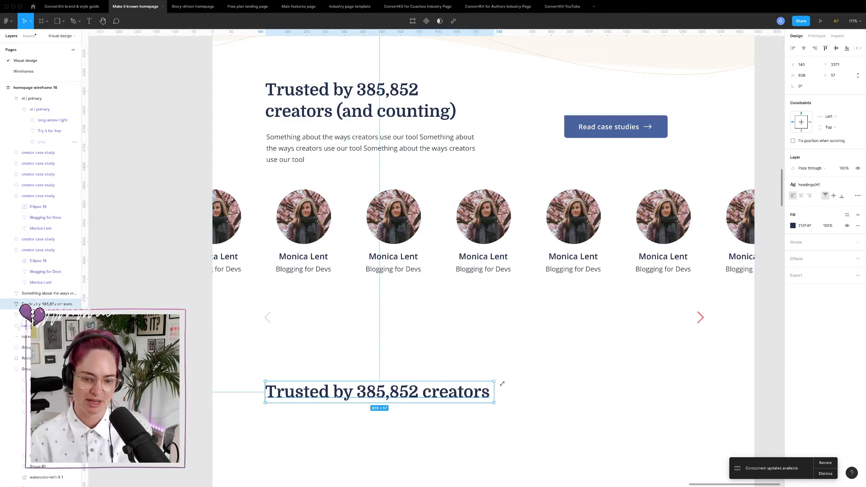
click(531, 387)
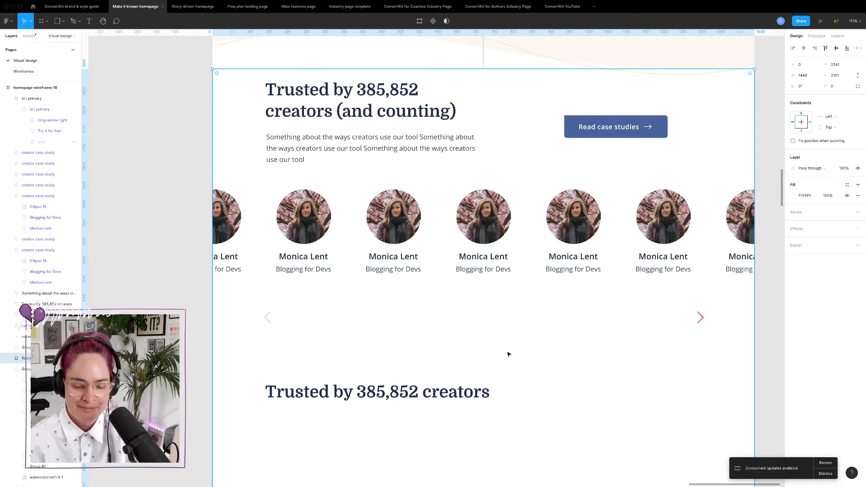
click(426, 114)
double_click(426, 113)
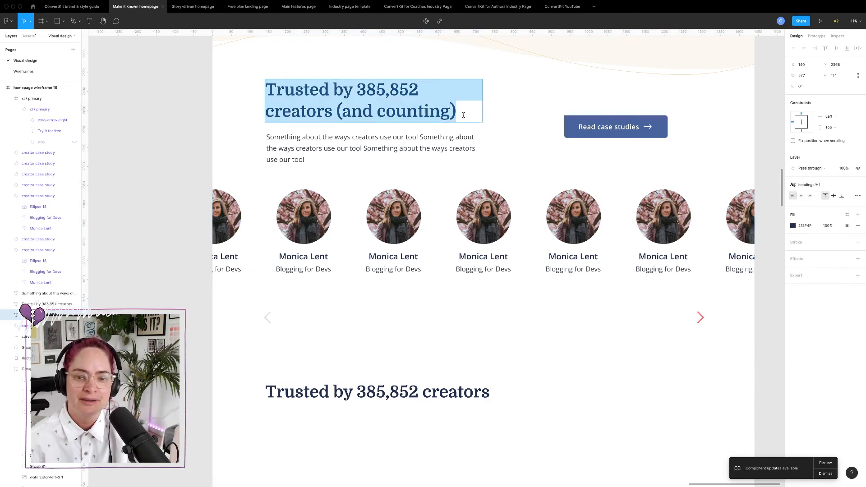
drag(460, 113, 338, 110)
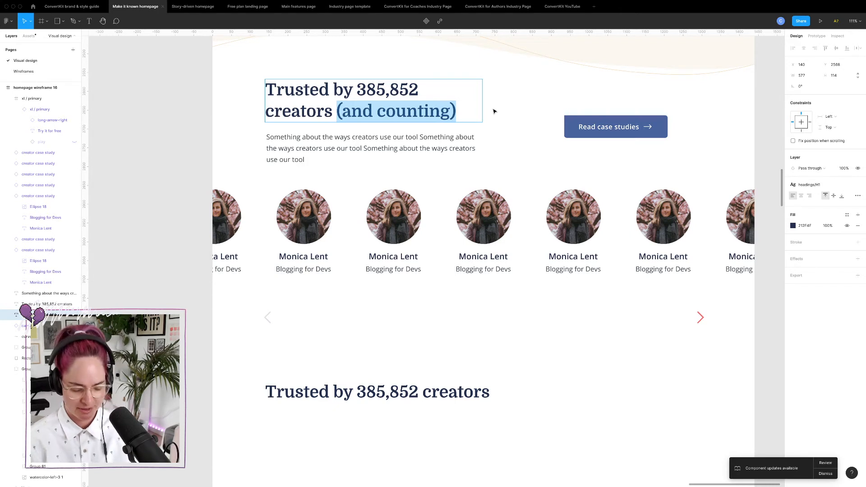
key(Escape)
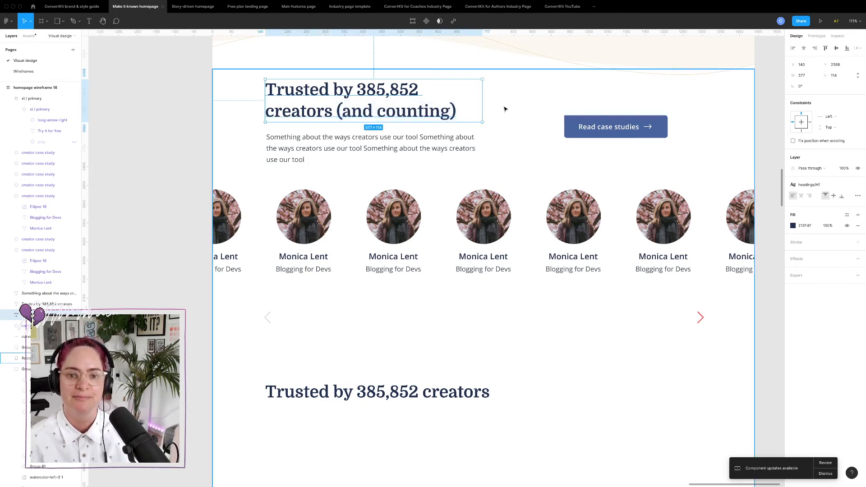
- Lock the white background rectangle behind the Trusted by section in homepage wireframe 16
click(228, 96)
right_click(228, 96)
click(253, 246)
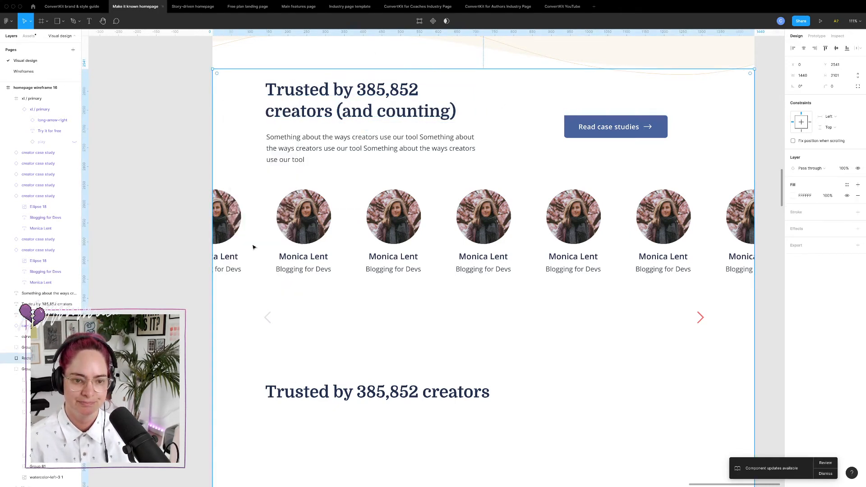
click(189, 155)
- Duplicate the whole Trusted by section, from heading to carousel arrows, below the one-line "Trusted by 385,852 creators" heading
drag(220, 85, 754, 348)
scroll(755, 346, down, 5)
scroll(634, 300, down, 3)
scroll(634, 300, right, 3)
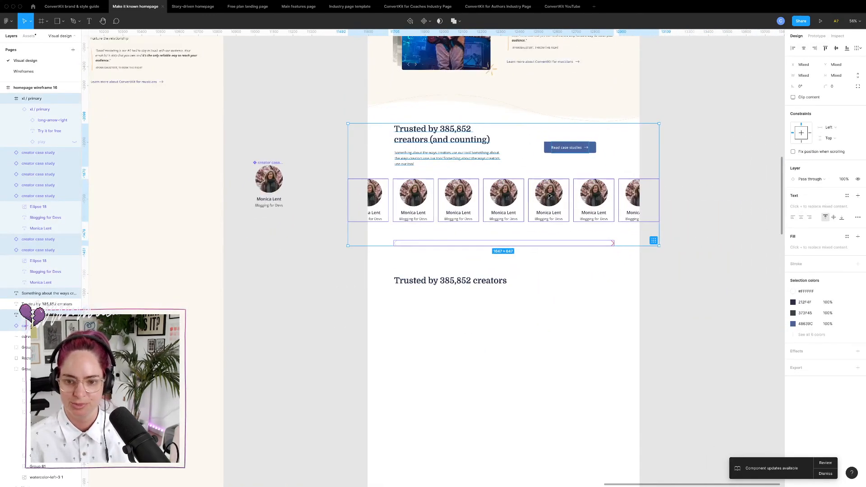
drag(540, 167, 546, 383)
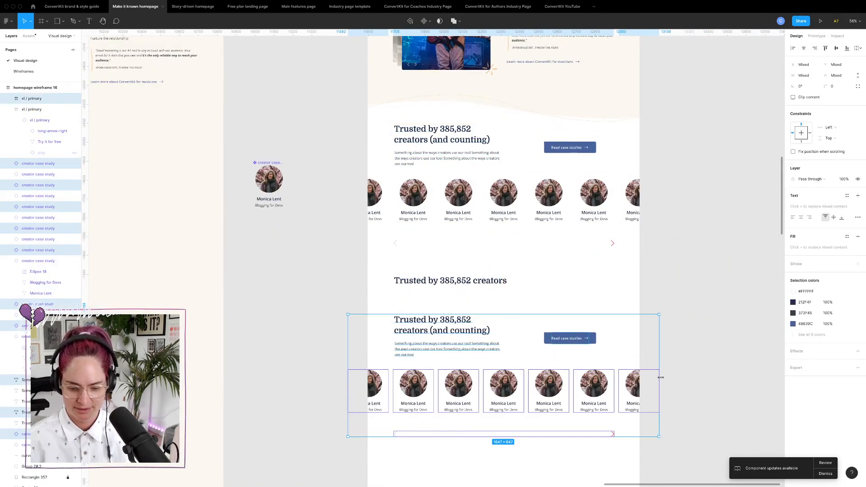
- Move the one-line "Trusted by 385,852 creators" heading slightly up, away from the duplicated section
scroll(510, 340, up, 4)
scroll(510, 341, down, 5)
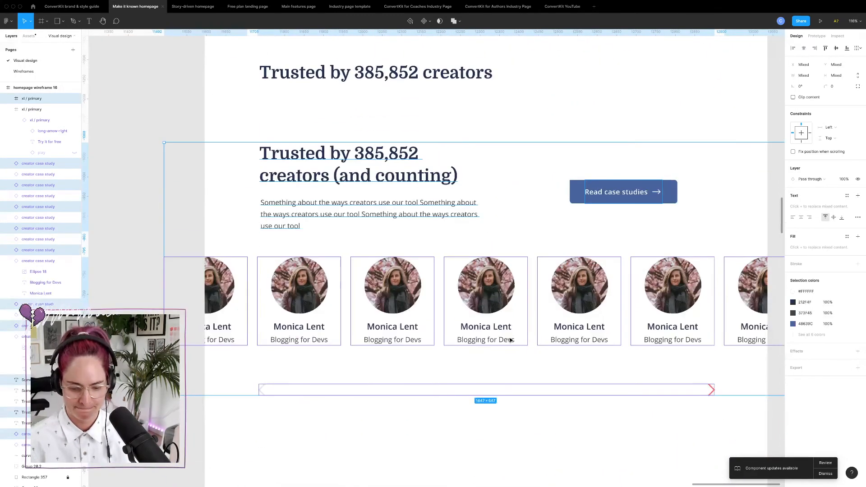
scroll(513, 325, up, 2)
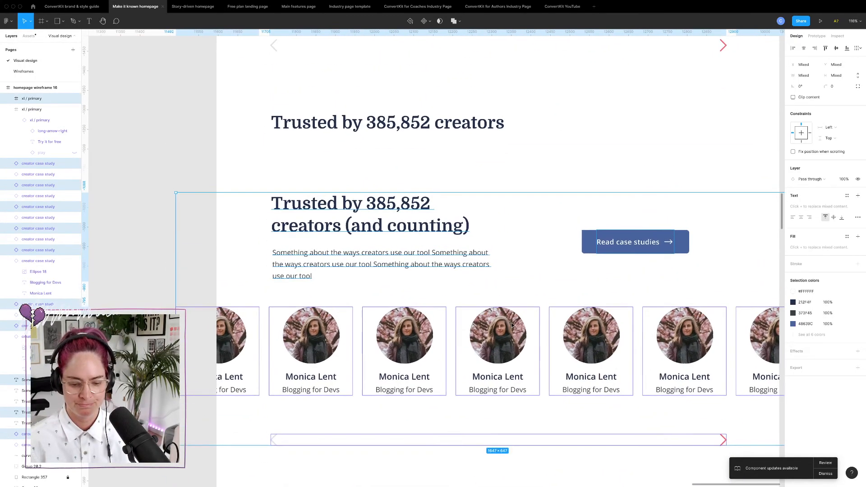
click(457, 184)
drag(451, 128, 451, 107)
- Remove "(and counting)" from the duplicated section's heading so it reads "Trusted by 385,852 creators"
scroll(451, 107, up, 3)
scroll(451, 107, down, 2)
double_click(474, 242)
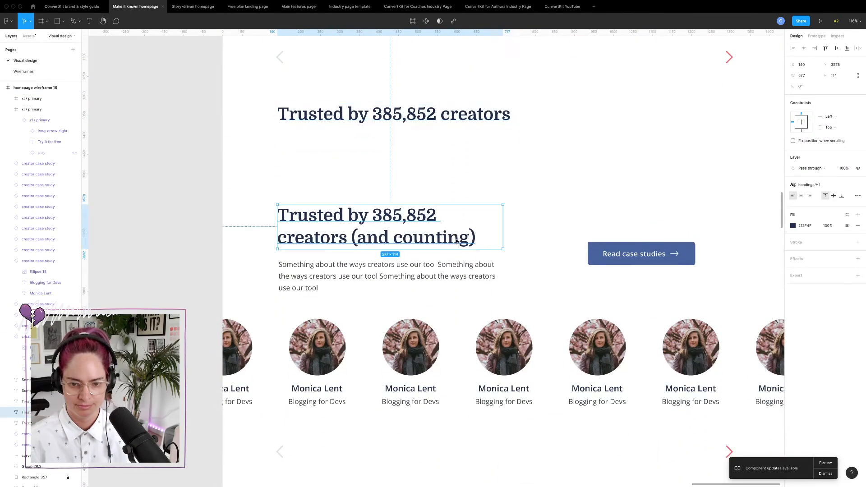
drag(473, 241, 351, 235)
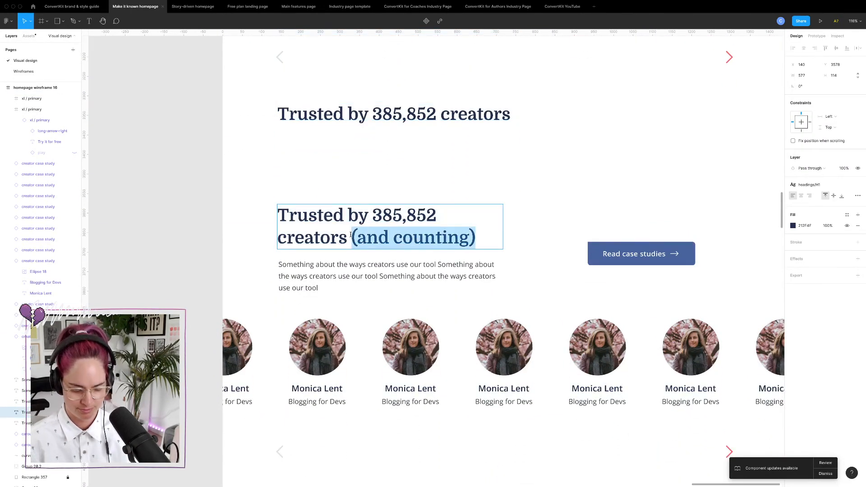
key(BackSpace)
key(Escape)
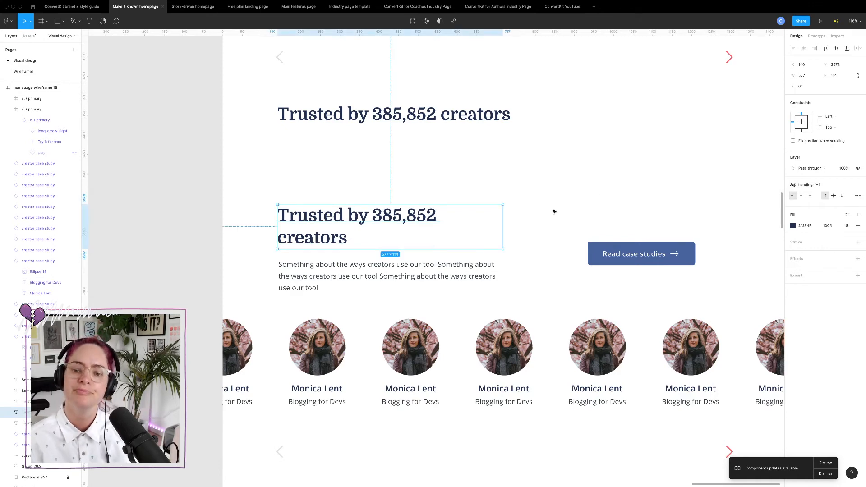
key(Escape)
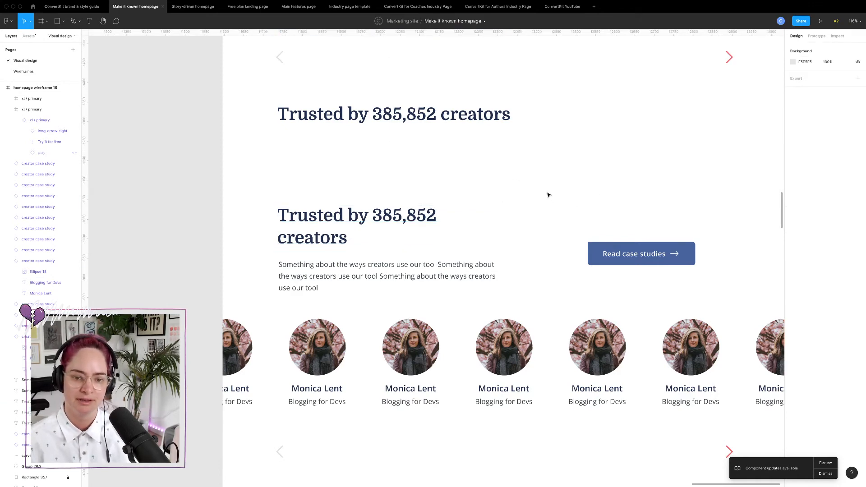
- Place a copy of the handwritten "CONVERTKIT IS USED BY..." text beside "creators" in the duplicated section's heading
scroll(344, 119, down, 5)
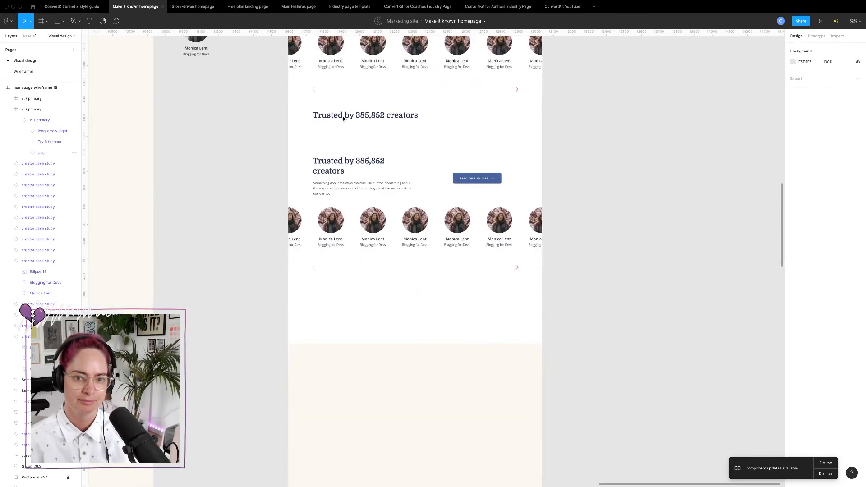
scroll(361, 126, up, 5)
scroll(367, 133, up, 5)
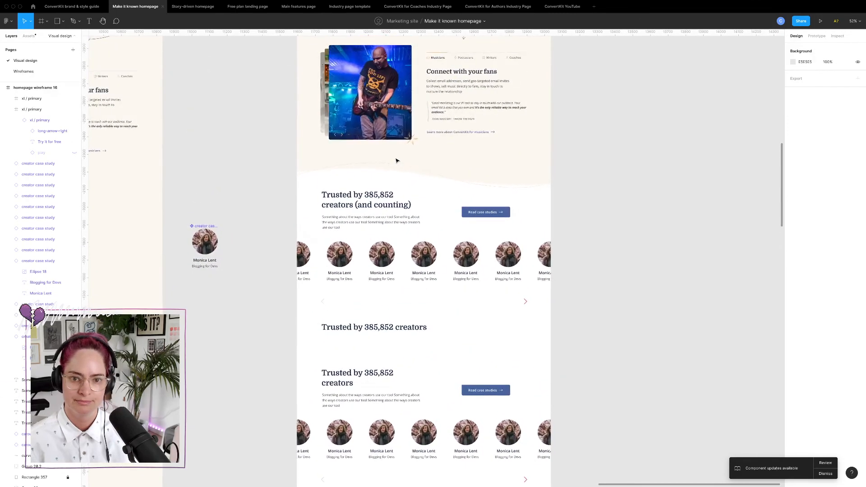
click(485, 74)
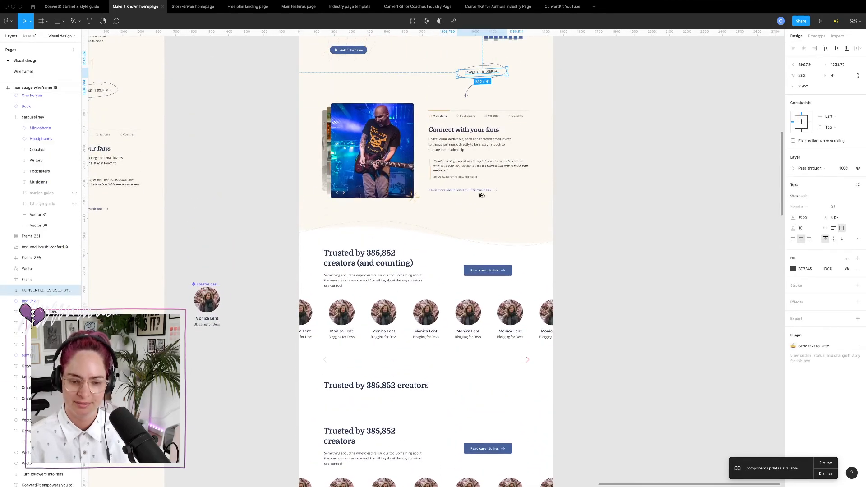
drag(380, 440, 388, 442)
- Bring the copied handwritten text forward to the very front of homepage wireframe 16's layers
key(super+])
key(super+])
key(super+])
key(super+])
key(super+])
key(super+])
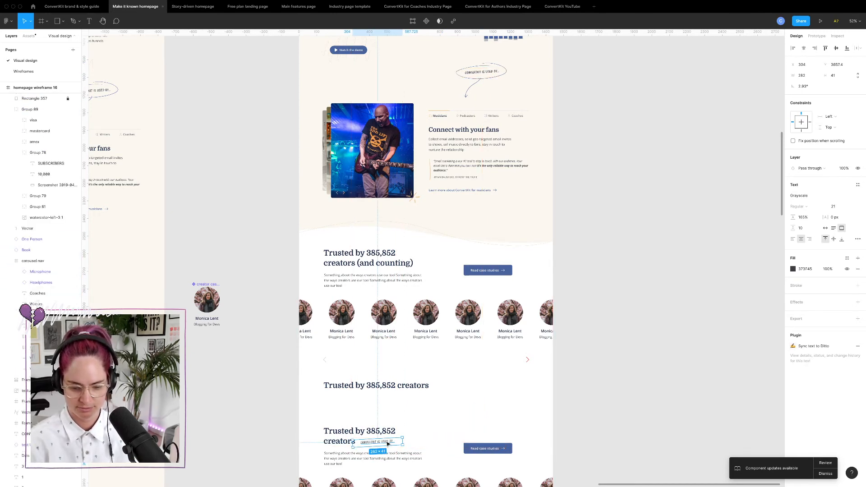
key(super+])
key(super+])
key(super+])
key(super+])
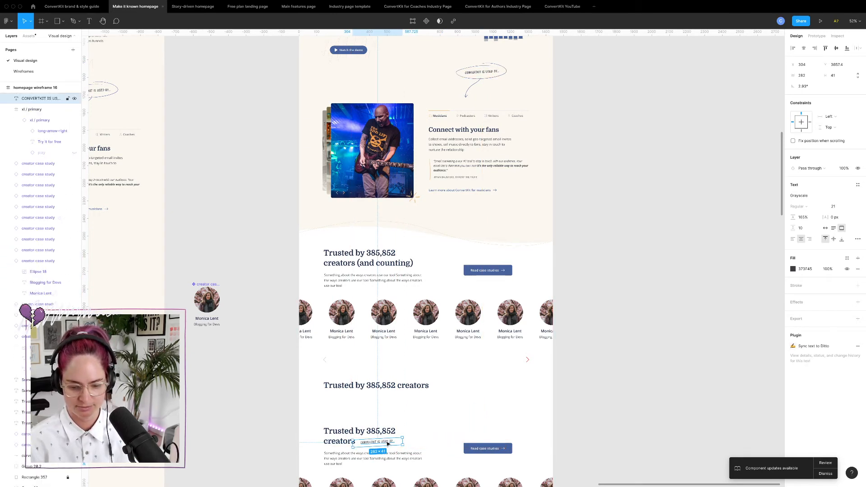
- Reword the copied handwritten text as "(and counting)" and move it closer to the word "creators"
scroll(387, 443, up, 5)
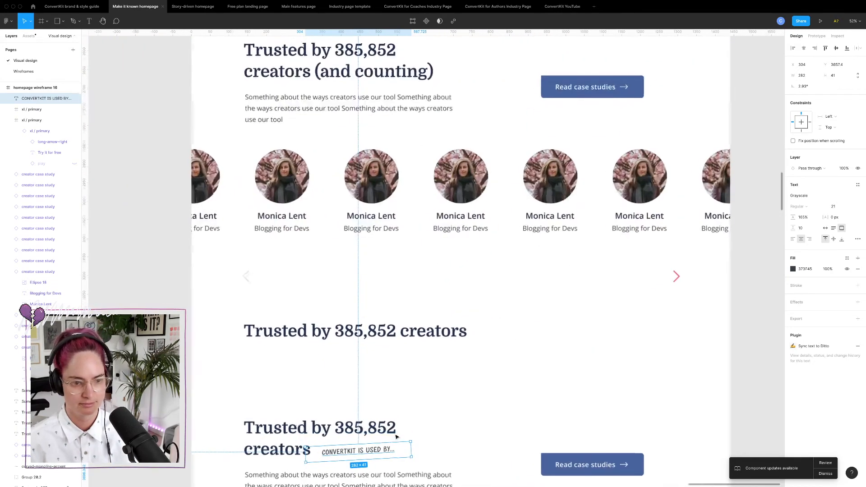
double_click(374, 449)
text((and counting))
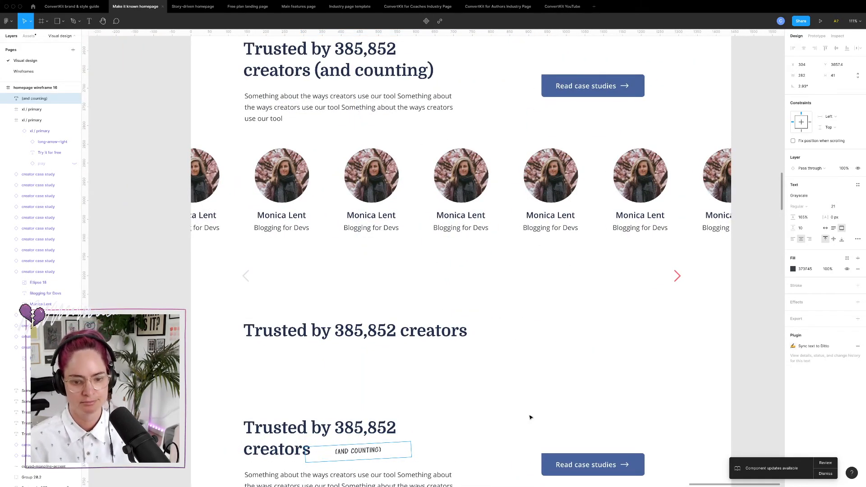
key(Escape)
drag(369, 453, 352, 452)
click(467, 437)
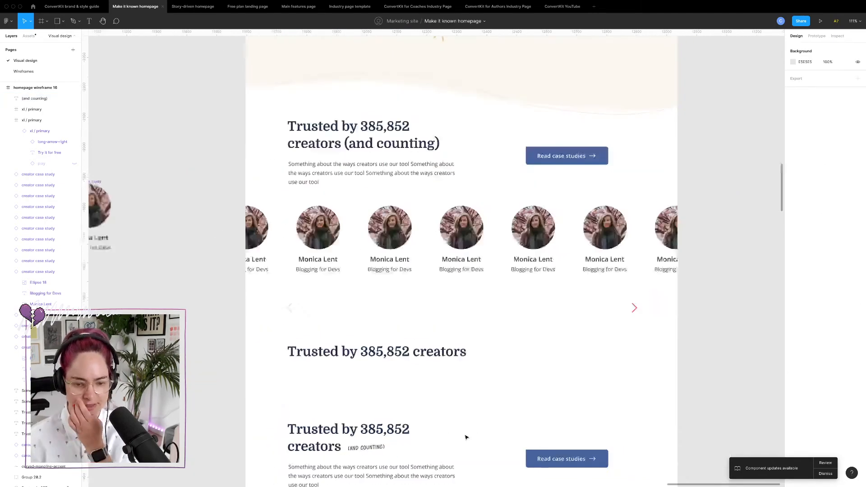
- Copy the "The future belongs to creators" section with its three grey cards from homepage wireframe 11 into wireframe 16, below the duplicated carousel
scroll(465, 437, up, 5)
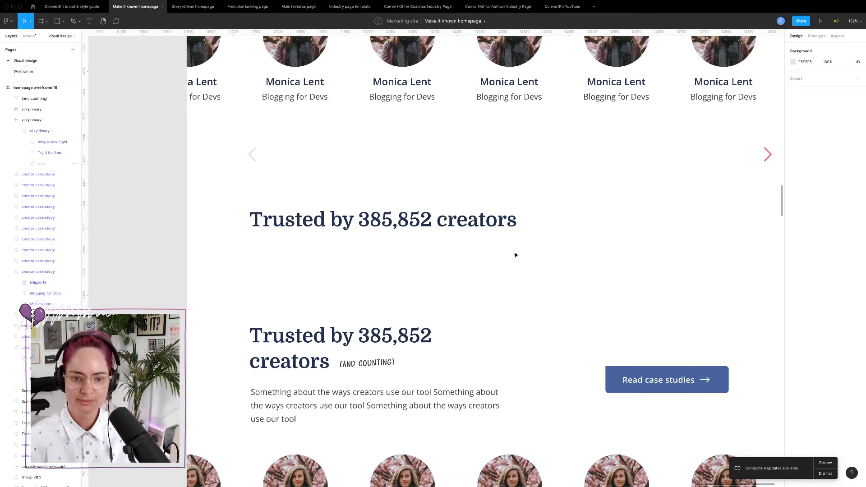
scroll(584, 257, down, 5)
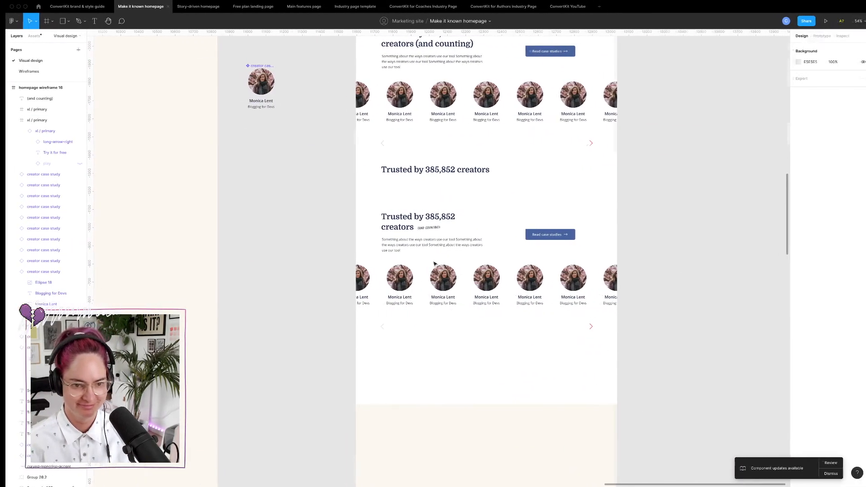
scroll(435, 264, down, 6)
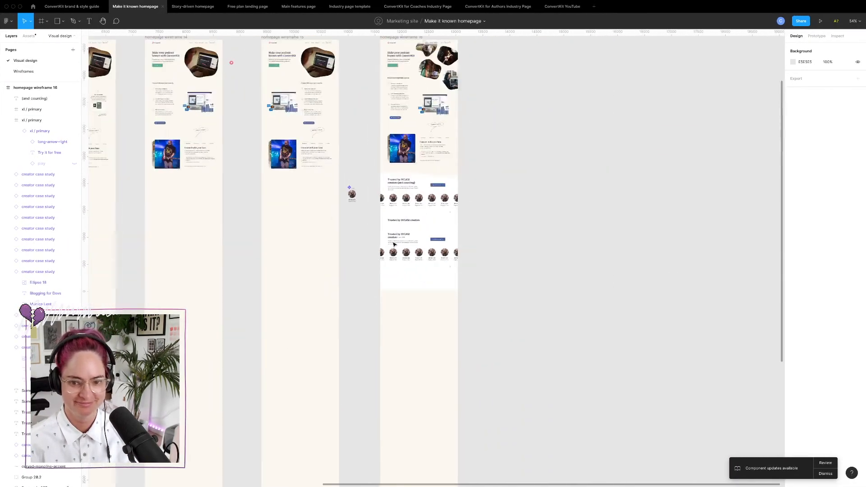
scroll(394, 244, left, 1)
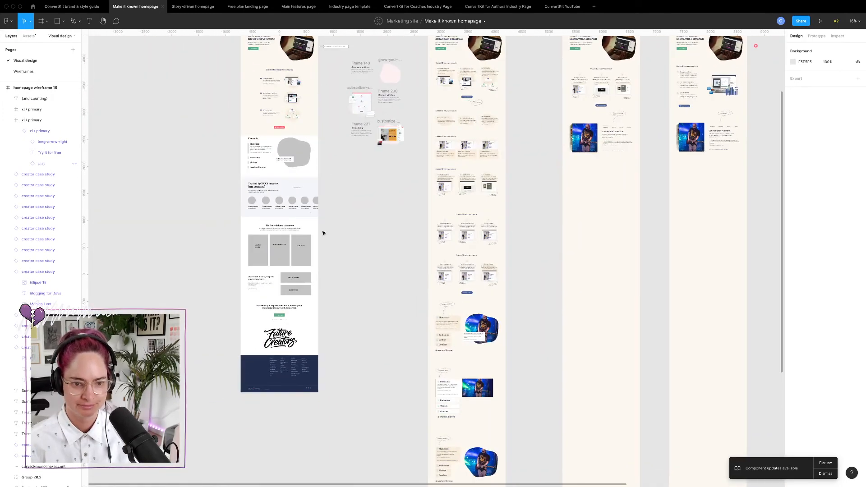
drag(235, 226, 329, 269)
scroll(329, 268, right, 4)
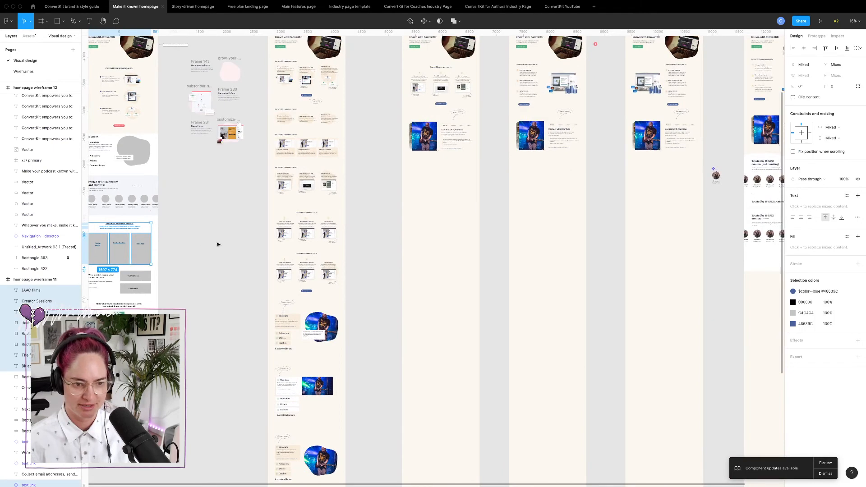
click(171, 251)
drag(155, 265, 92, 221)
scroll(188, 247, down, 3)
scroll(188, 245, down, 1)
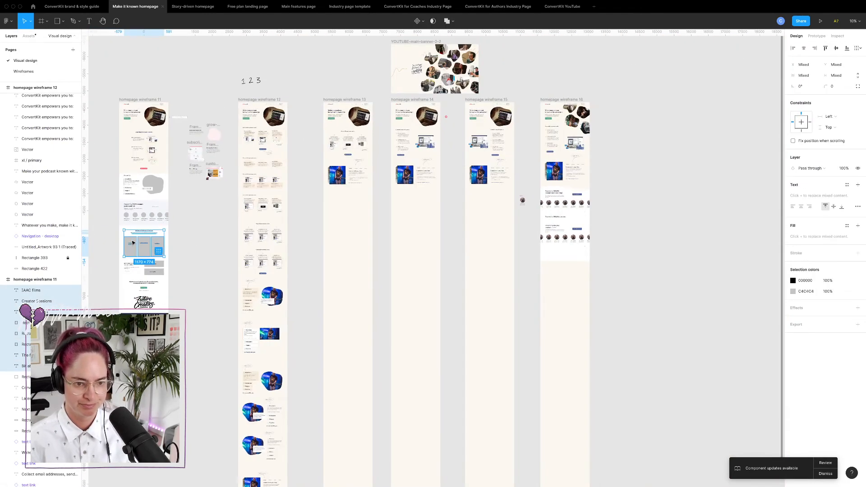
drag(154, 246, 567, 271)
scroll(589, 259, up, 10)
click(585, 336)
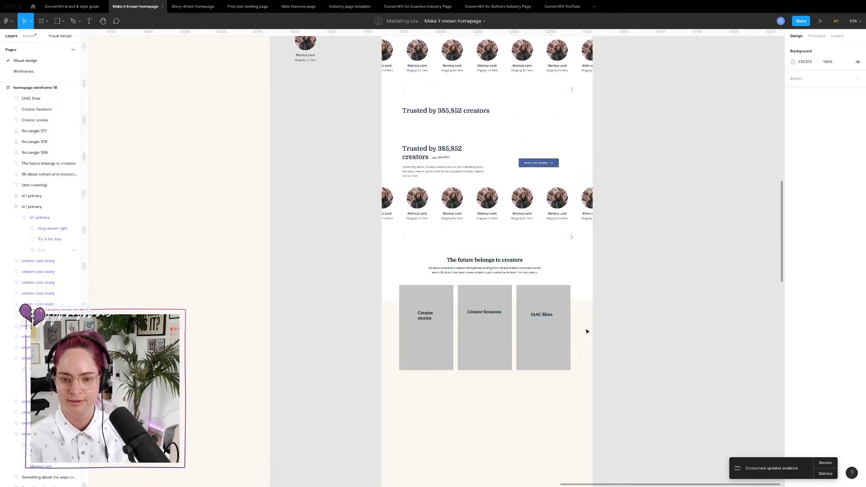
- Move the original Trusted by section and the one-line alternative heading from homepage wireframe 16 into wireframe 15, below "Connect with your fans"
scroll(585, 268, up, 5)
scroll(585, 268, up, 5)
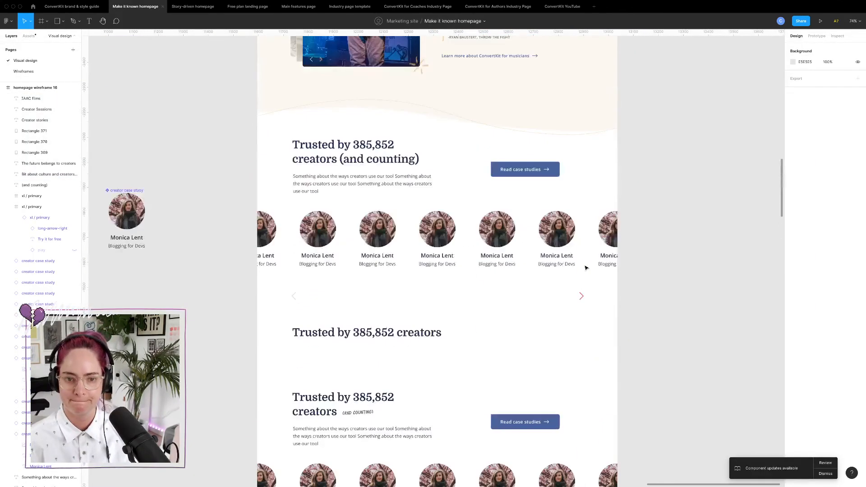
scroll(585, 268, down, 5)
scroll(586, 268, down, 5)
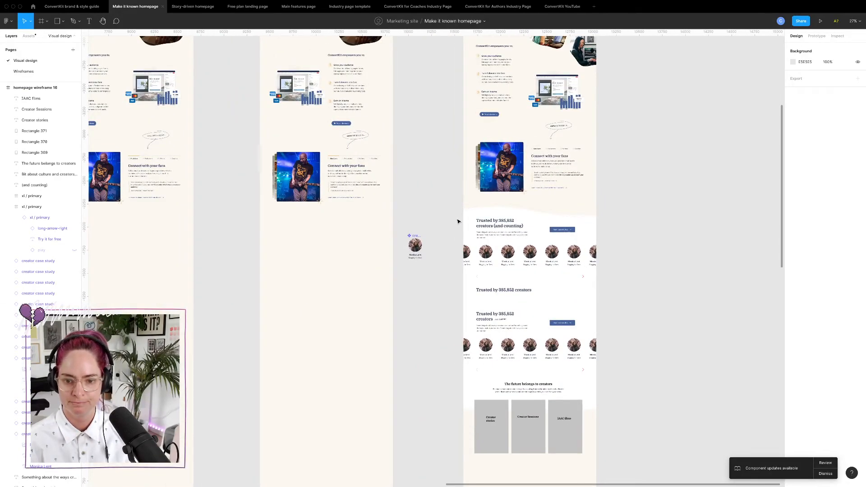
drag(458, 221, 606, 301)
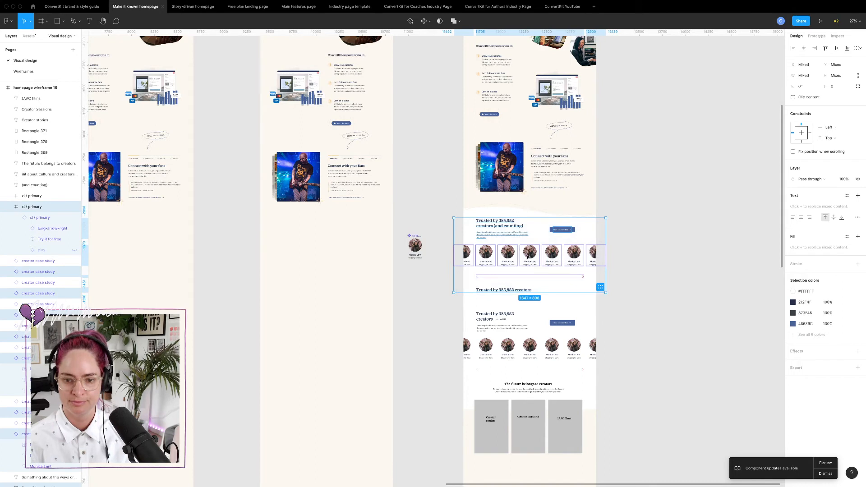
drag(529, 257, 338, 274)
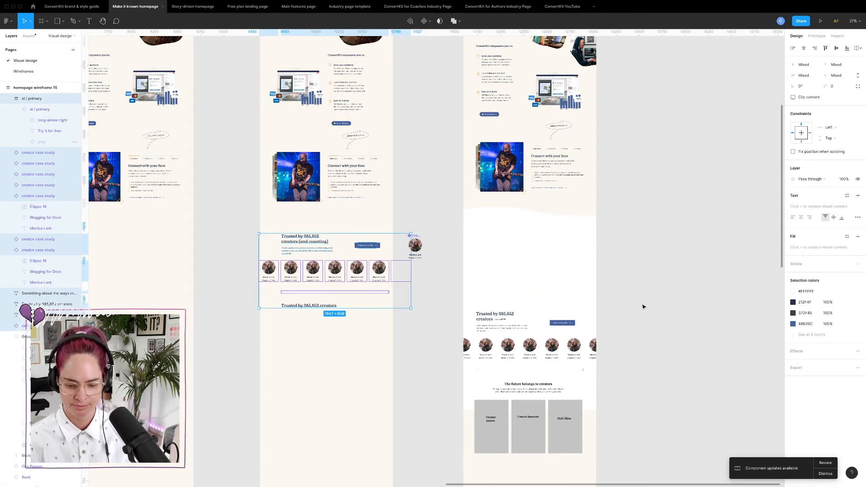
click(608, 299)
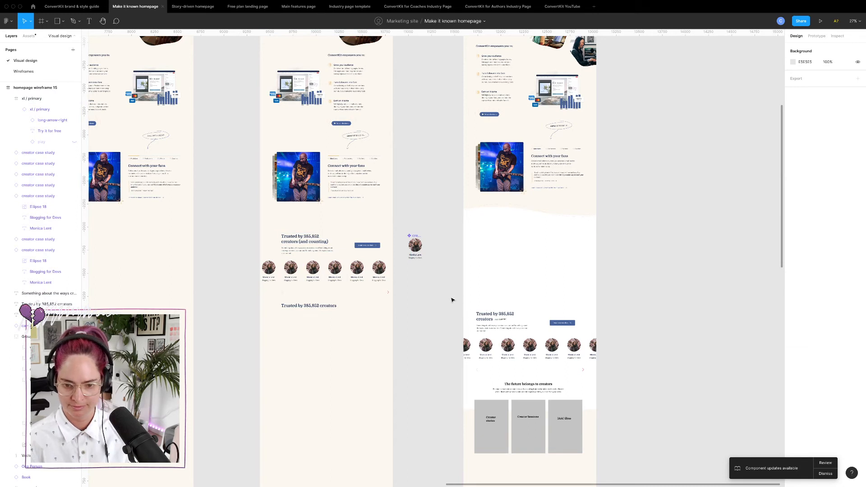
- Move the Trusted by section with the handwritten "(and counting)" up to just below the wavy divider in homepage wireframe 16
drag(451, 297, 631, 377)
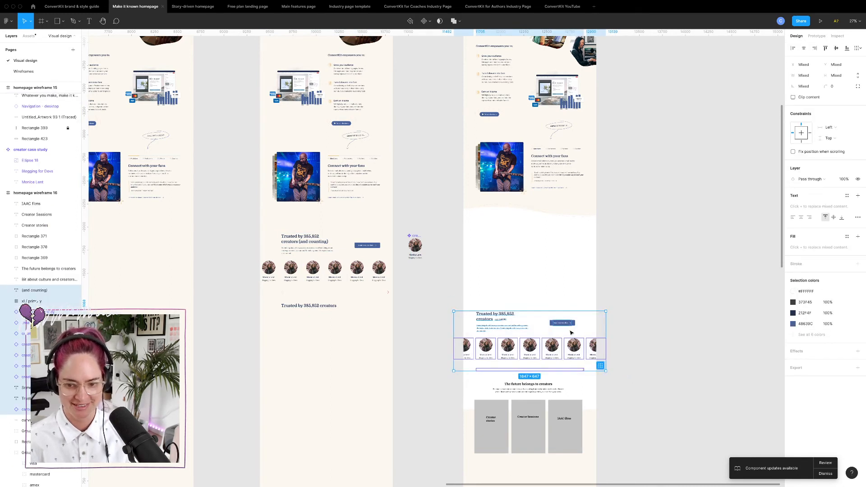
drag(554, 350, 556, 267)
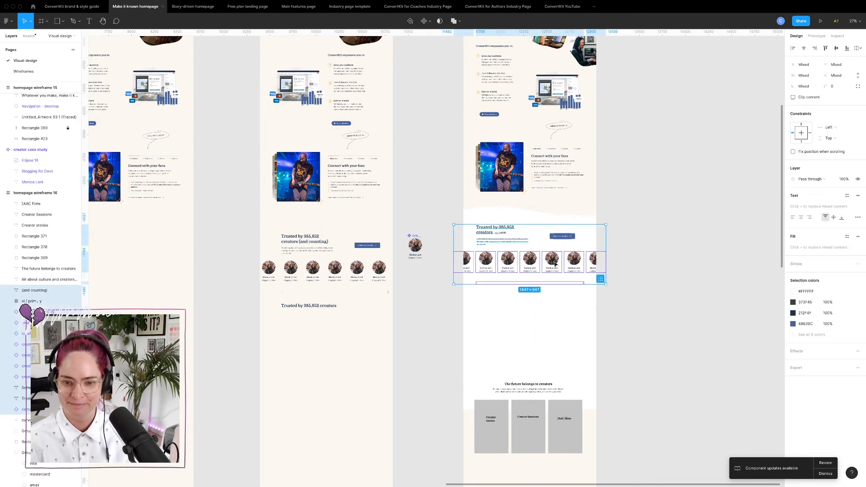
key(shift+2)
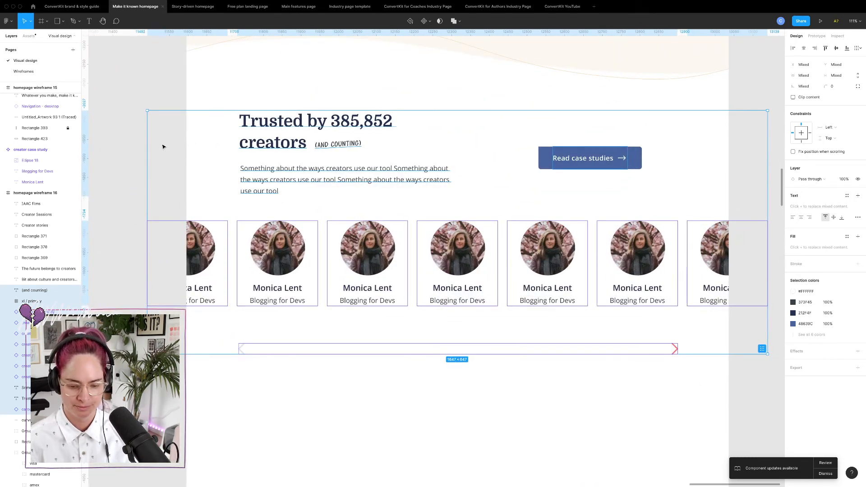
- Set the font size of the handwritten "(and counting)" text beside the Trusted by heading to 24
key(Escape)
click(338, 144)
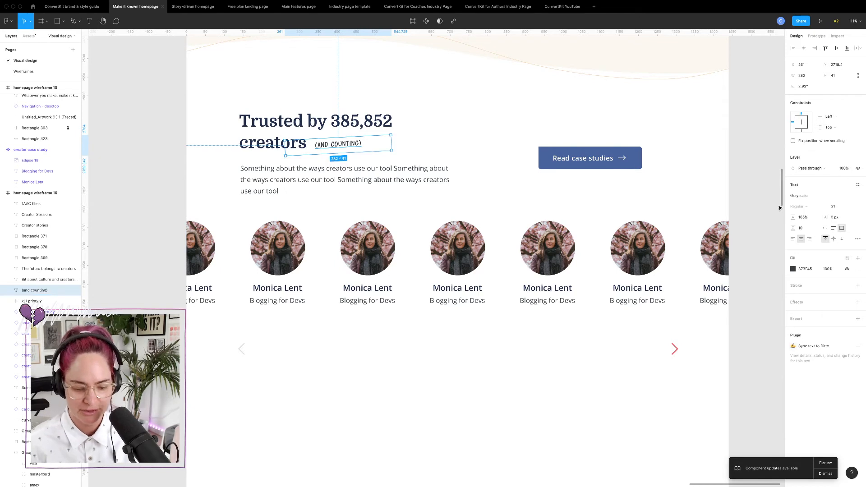
click(834, 207)
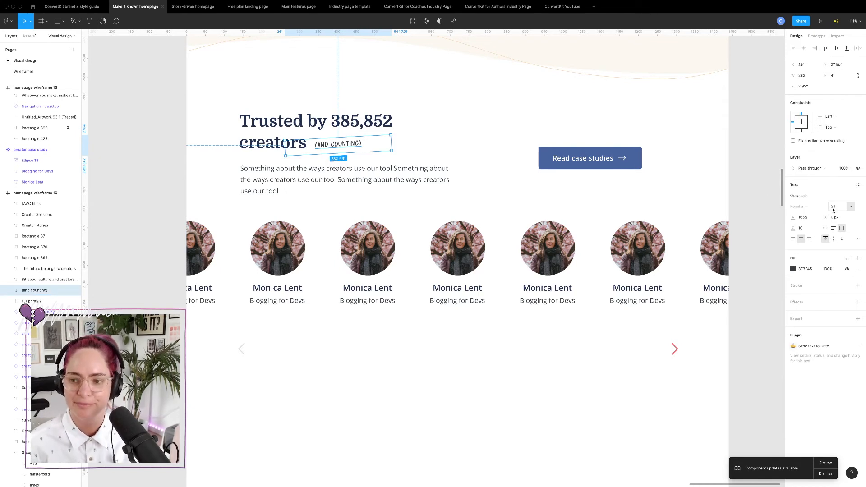
text(23)
key(Return)
key(Up)
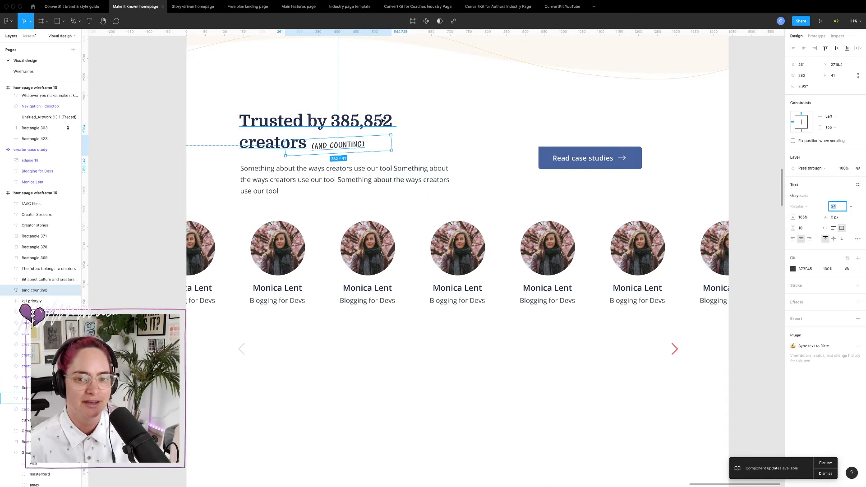
- Change the number in the Trusted by heading to 385,850
double_click(373, 127)
click(390, 119)
key(shift+Left)
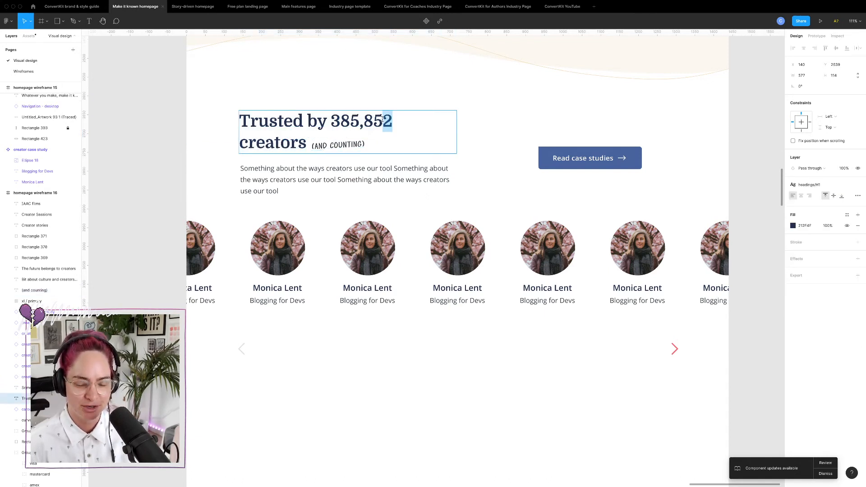
text(0)
key(Escape)
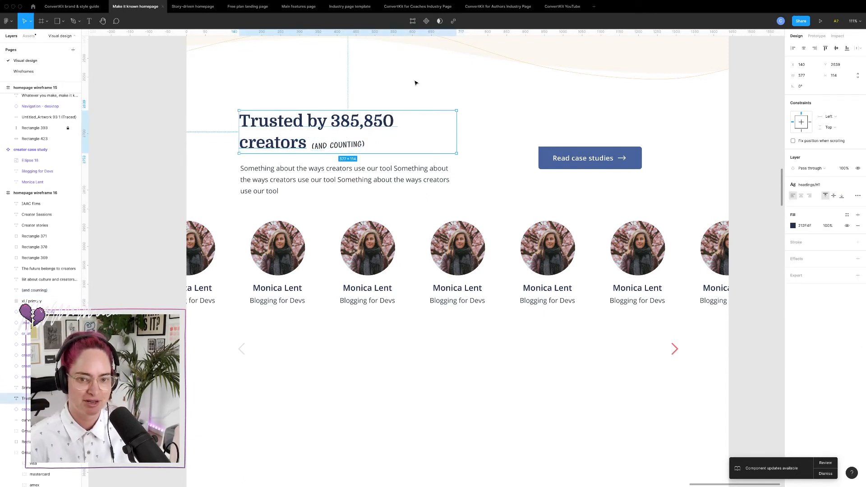
- Put the number in the Trusted by heading back to 385,852
double_click(392, 123)
click(394, 121)
key(BackSpace)
text(2)
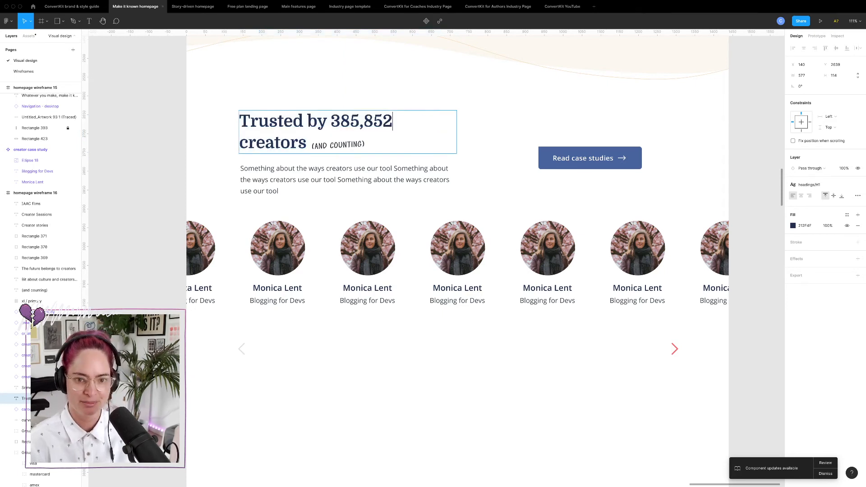
key(Escape)
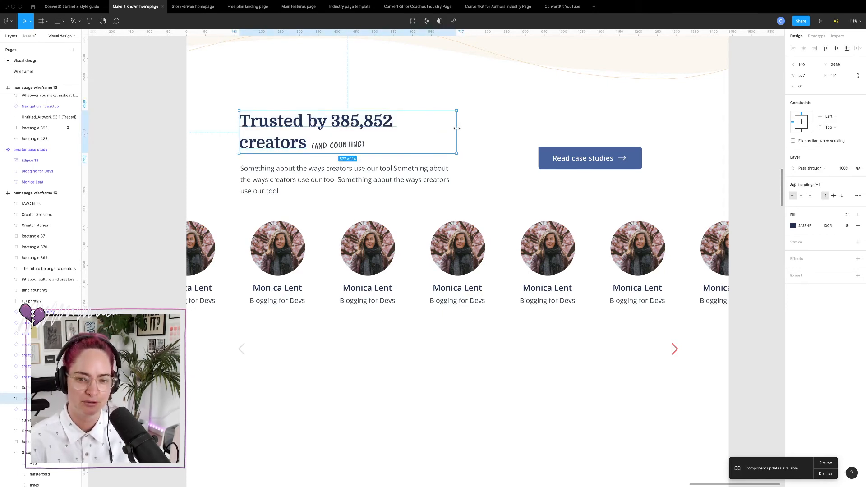
- Narrow the Trusted by heading's text box slightly and shift "(and counting)" a little further from the word "creators"
drag(457, 128, 452, 129)
click(345, 146)
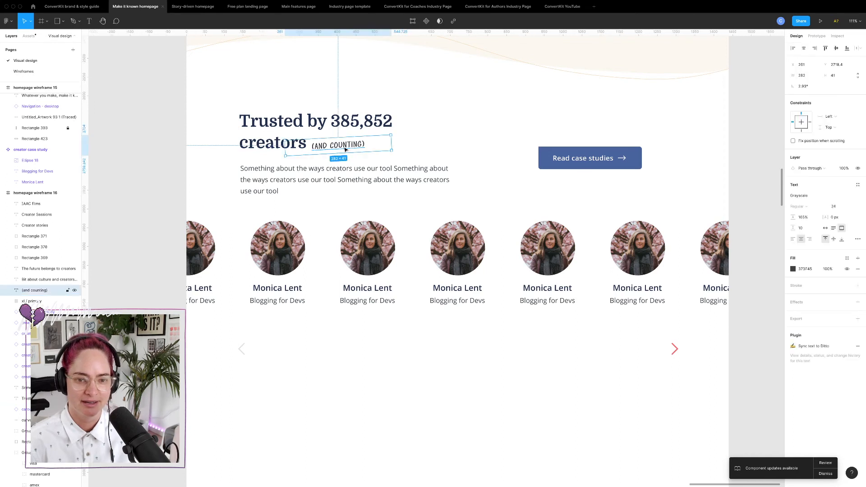
drag(346, 147, 350, 147)
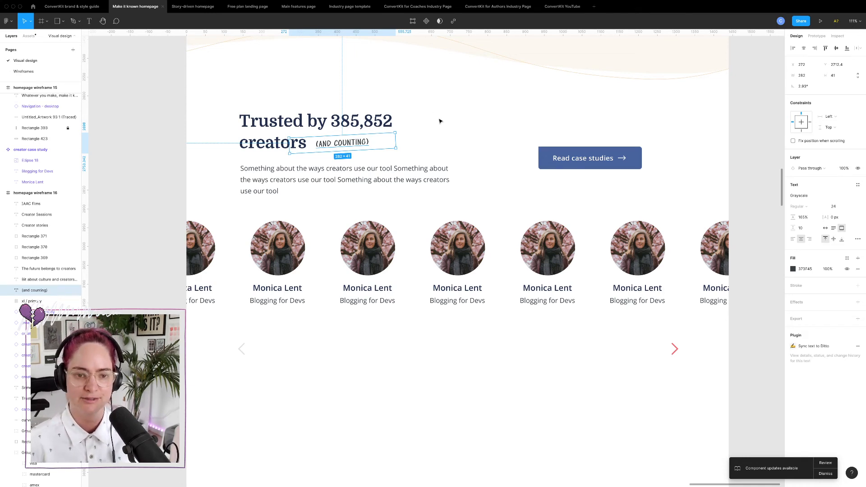
click(119, 149)
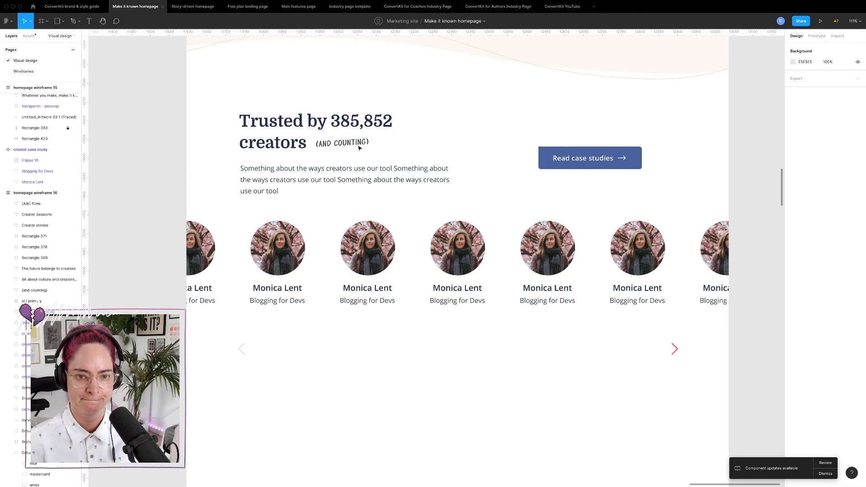
click(360, 148)
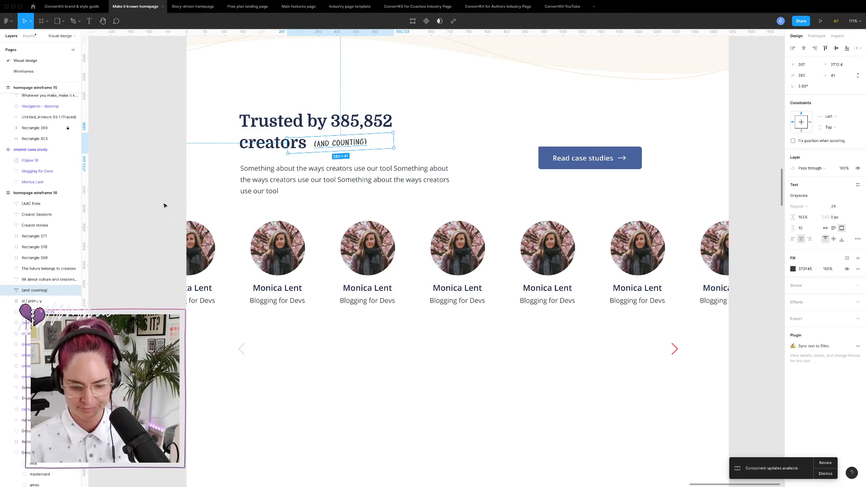
click(155, 188)
- Apply the headings/H1 text style to the "The future belongs to creators" heading
scroll(147, 204, down, 5)
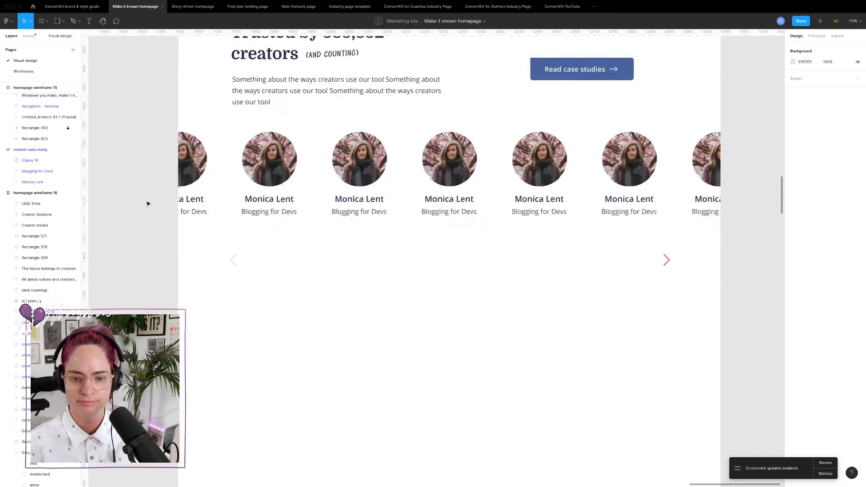
scroll(148, 204, down, 5)
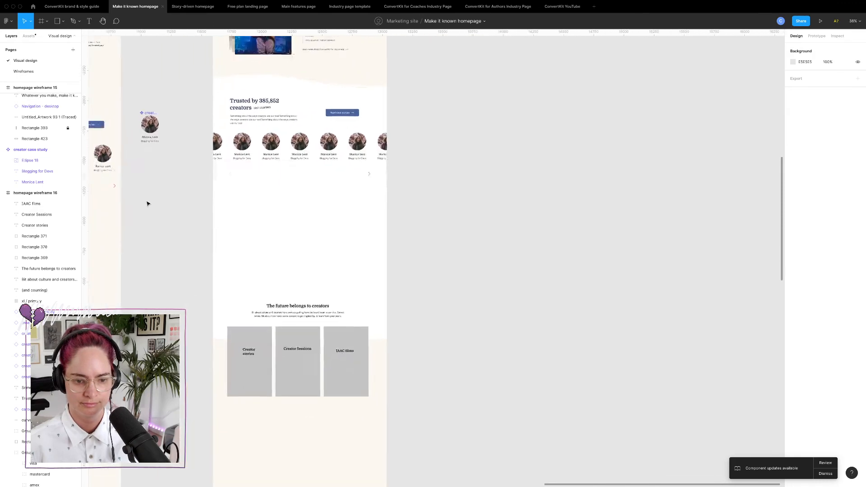
click(352, 283)
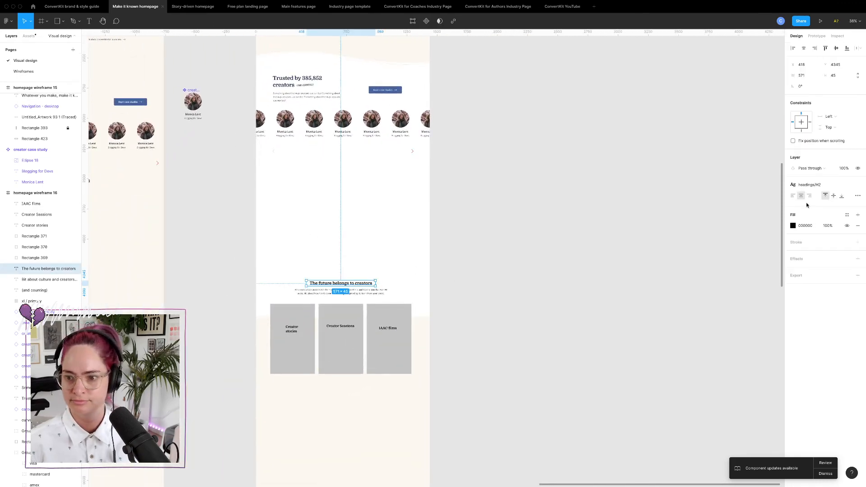
click(304, 76)
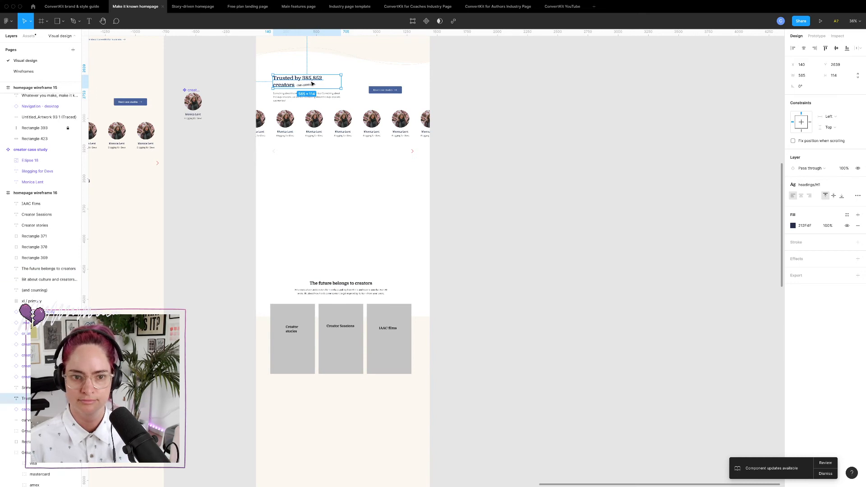
click(45, 268)
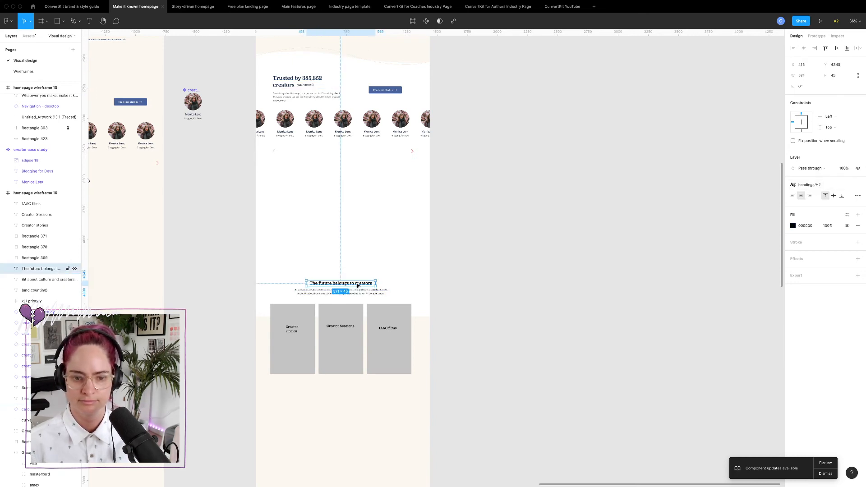
click(810, 184)
click(812, 256)
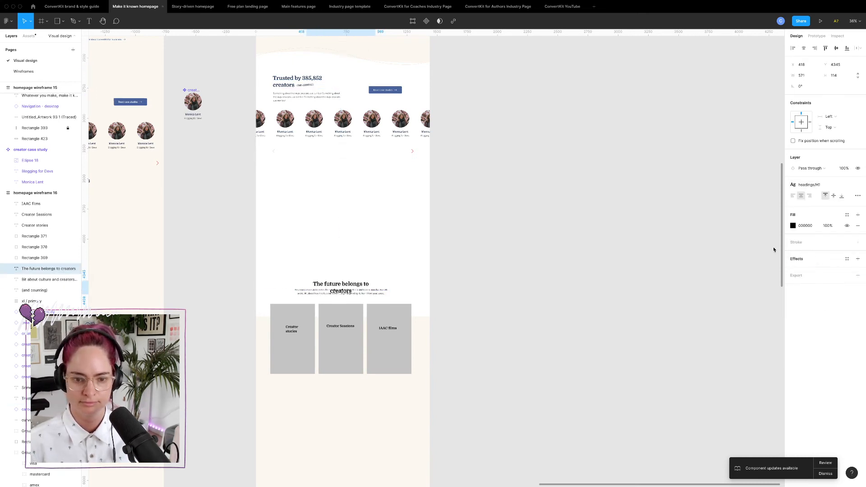
- Move the "The future belongs to creators" heading up below the carousel, widened to 671 on one line and centred with layout grids shown
drag(375, 288, 361, 174)
key(ctrl+g)
scroll(351, 168, up, 5)
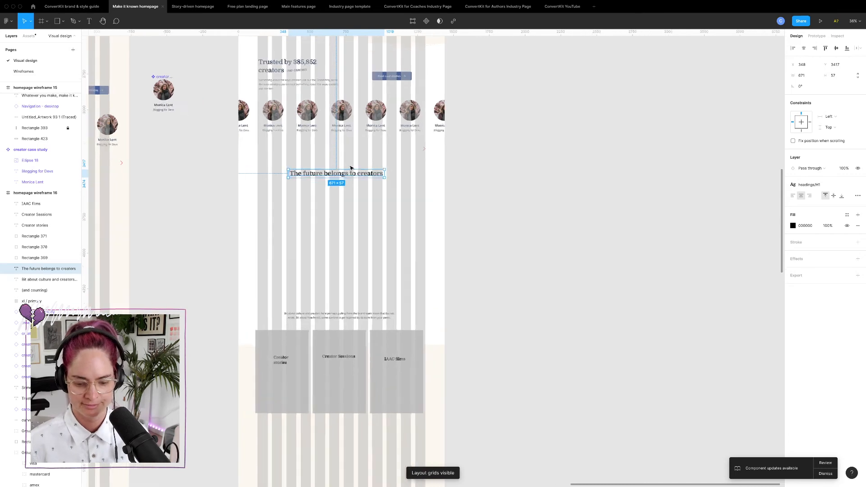
drag(344, 185, 352, 194)
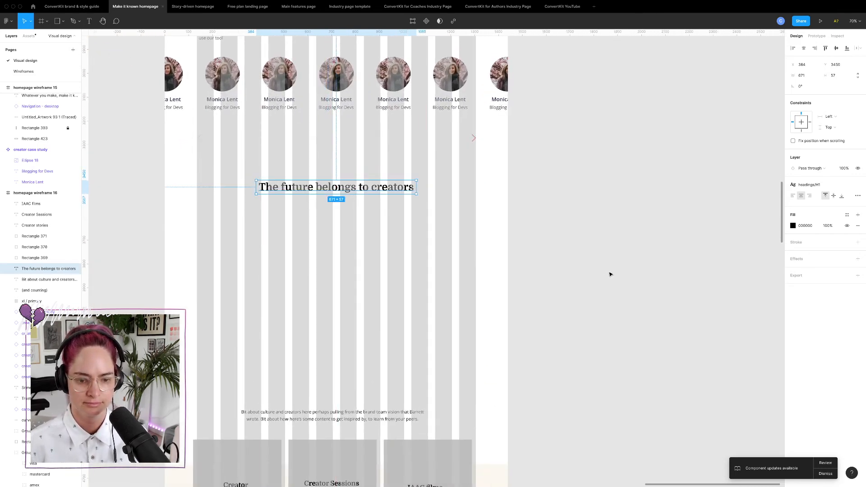
- Move the culture-and-creators paragraph up beneath the "The future belongs to creators" heading and centre it horizontally in the frame
scroll(488, 323, down, 5)
drag(381, 310, 403, 104)
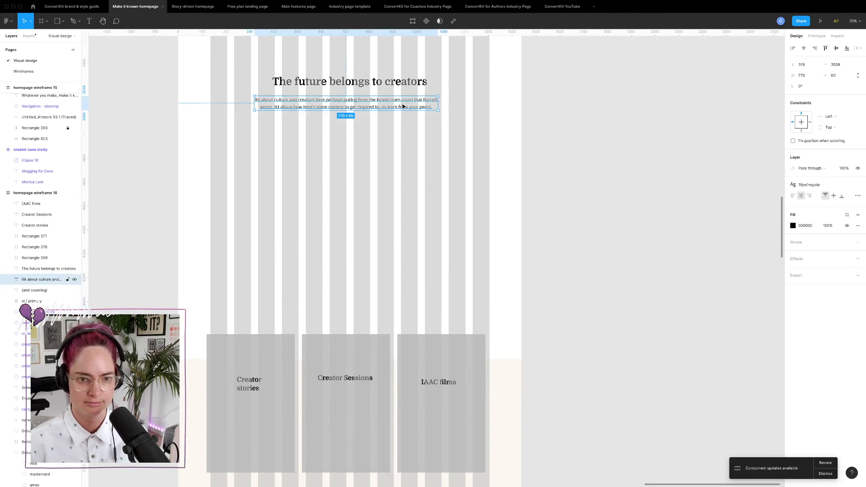
click(804, 48)
click(596, 202)
- Move the three grey cards with their titles up just below the paragraph, aligned to the layout grid columns
scroll(567, 280, down, 4)
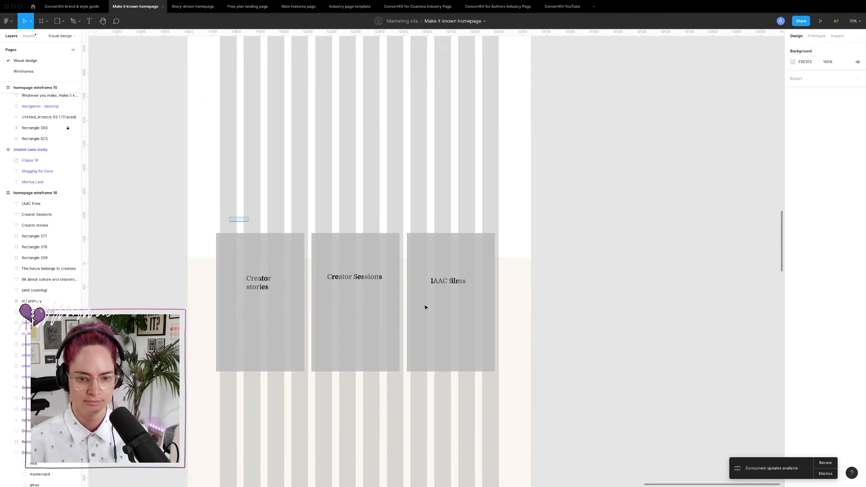
drag(425, 307, 476, 198)
scroll(474, 211, up, 4)
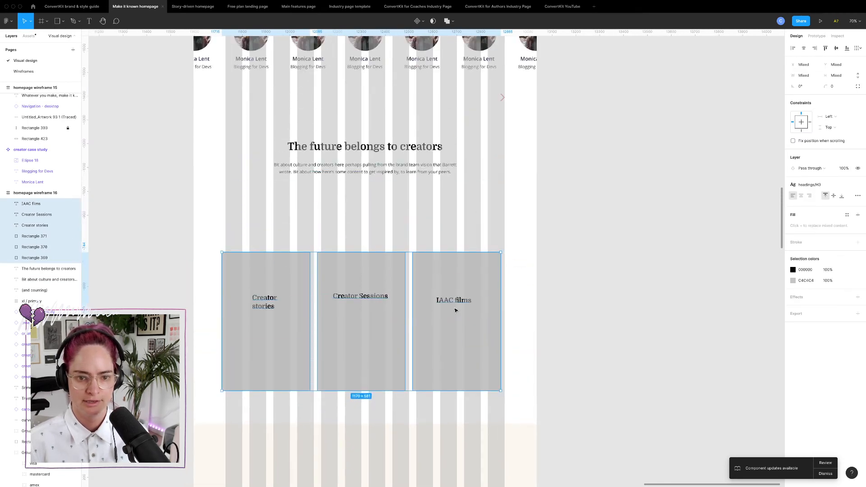
drag(455, 310, 460, 248)
- Unlock the white background rectangle and shorten it to a height of 1420 so it ends halfway down the grey cards
click(525, 412)
right_click(525, 412)
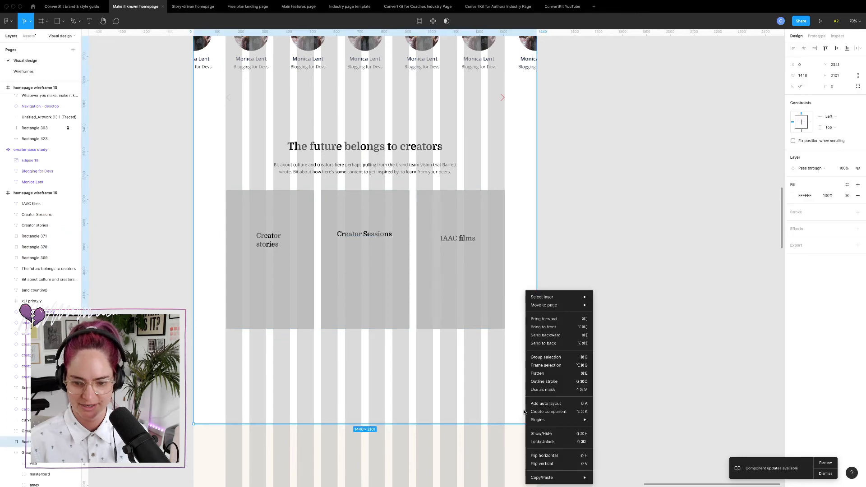
click(546, 443)
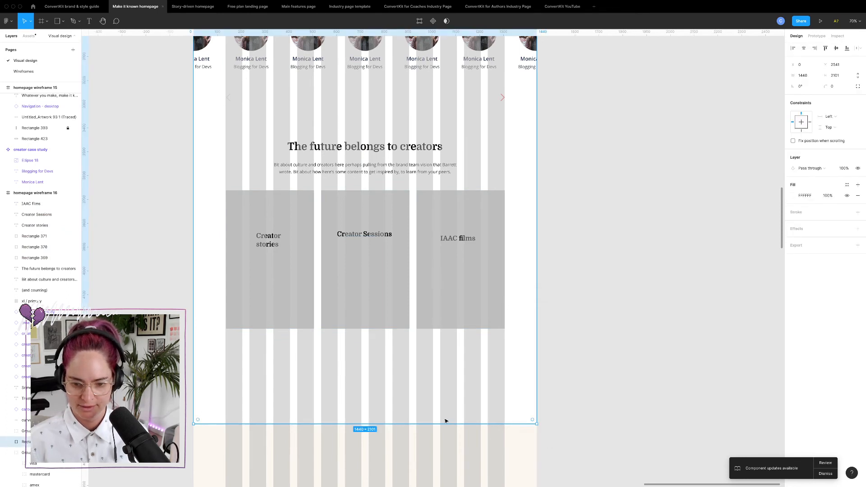
drag(448, 424, 464, 262)
click(613, 297)
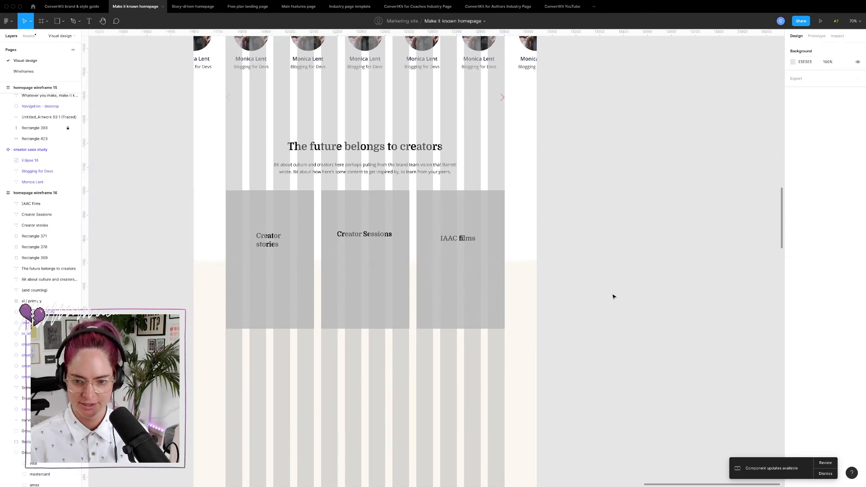
- Duplicate the white background rectangle, place the copy directly below the original, and open the copy's fill colour for editing
click(535, 188)
scroll(533, 181, down, 5)
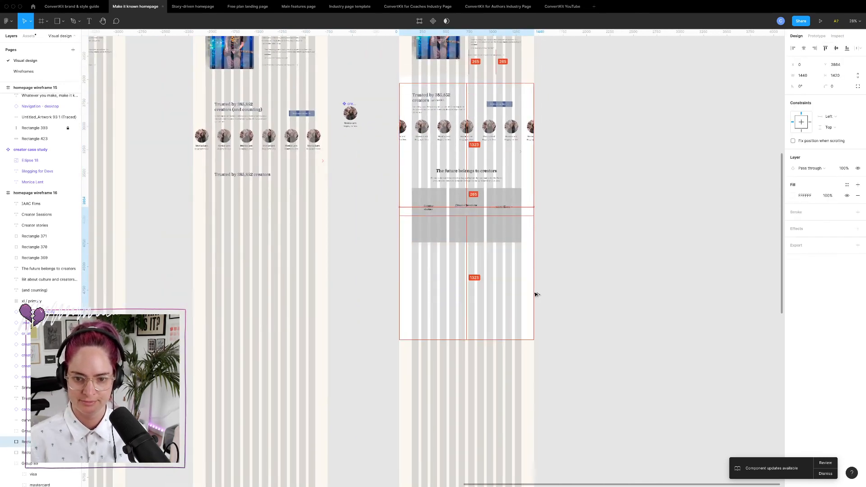
drag(534, 293, 518, 302)
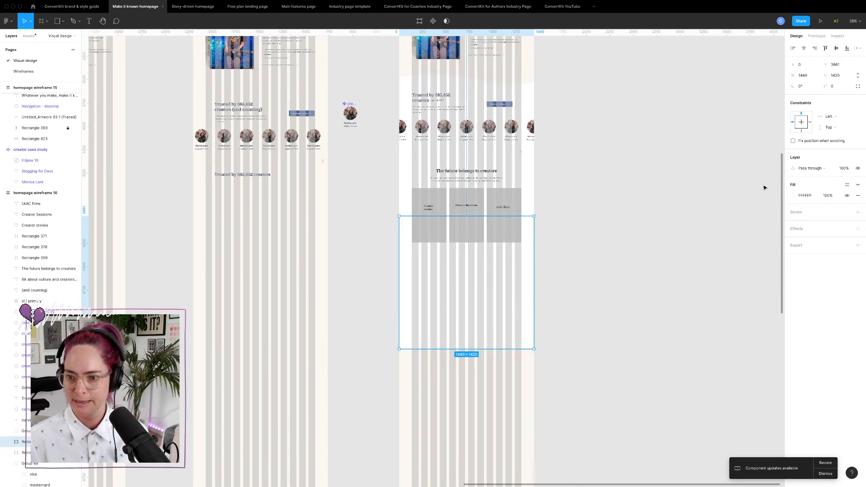
click(794, 197)
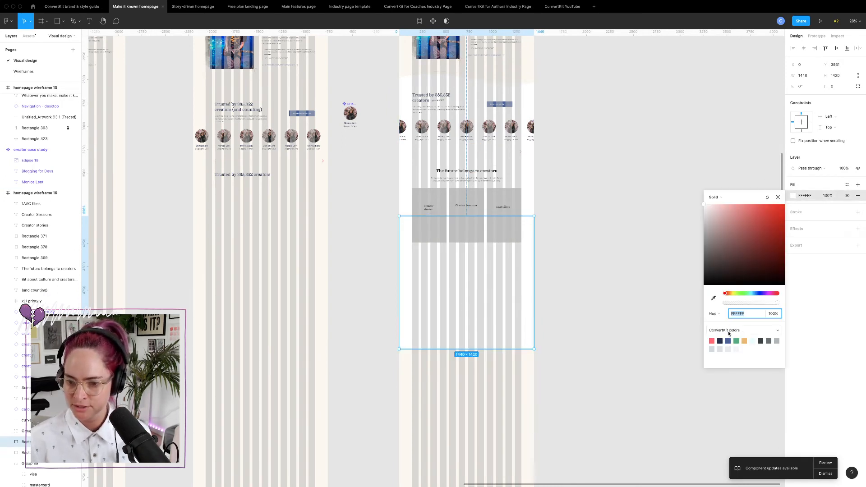
- Fill the 1440 × 1420 background rectangle behind the three cards with the light pink from the App Design System colors
click(729, 334)
click(741, 322)
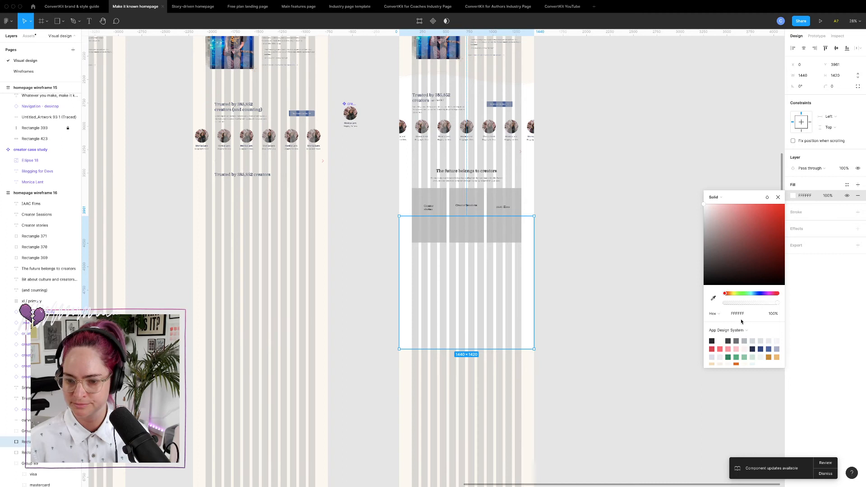
click(745, 348)
click(605, 300)
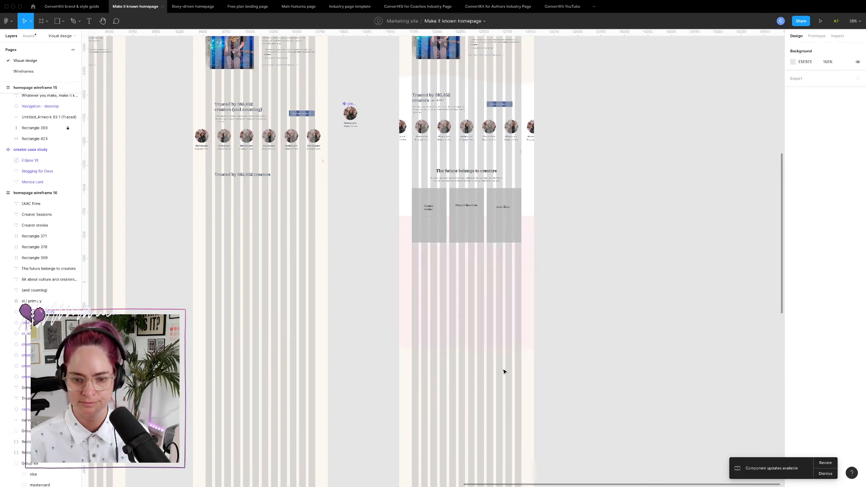
- Extend the pink background rectangle further down the page by stretching its lower edge
click(518, 319)
drag(519, 348, 519, 482)
scroll(526, 407, down, 5)
key(Escape)
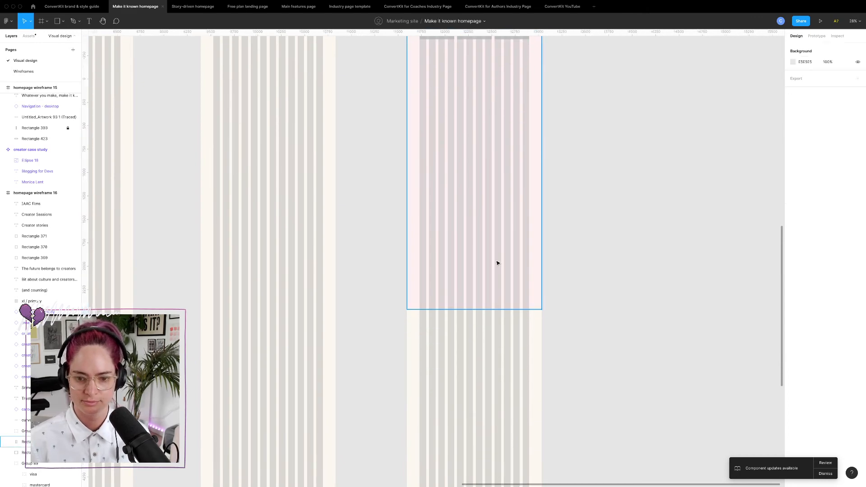
scroll(497, 261, up, 10)
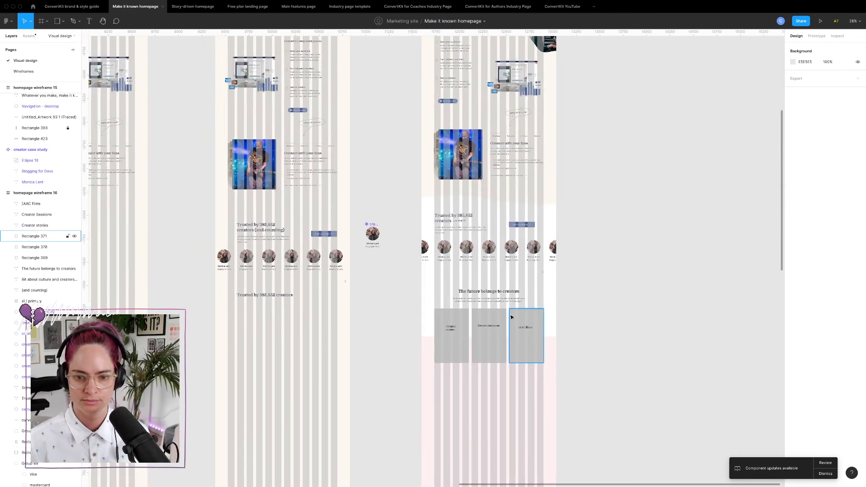
scroll(514, 287, up, 5)
scroll(510, 315, down, 3)
- Switch to Chrome and open convertkit.com/stories in the case study page's tab
click(348, 244)
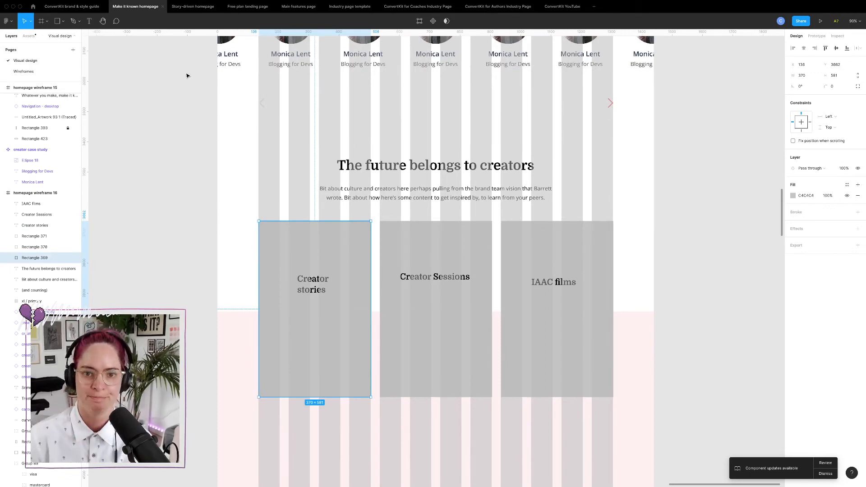
key(ctrl+Left)
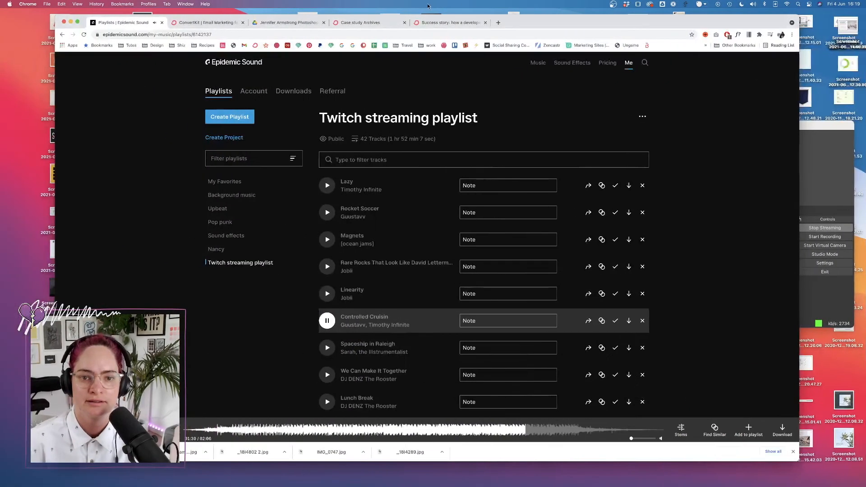
click(449, 22)
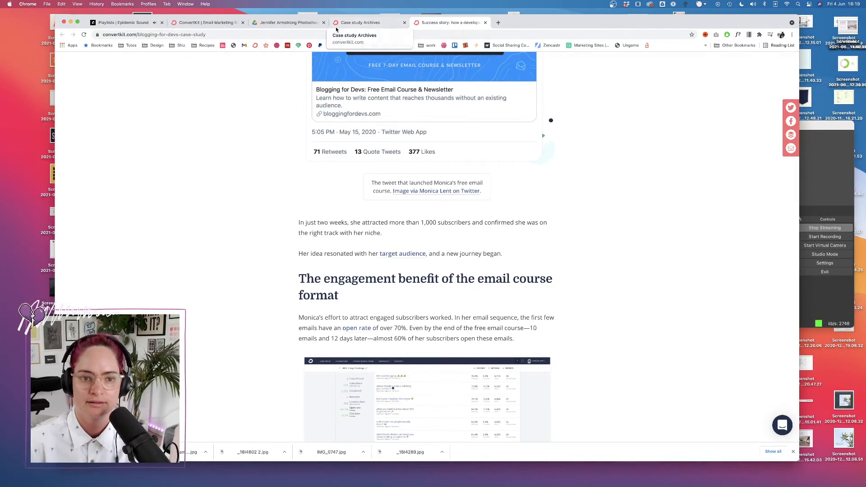
click(315, 36)
text(convertkit.com)
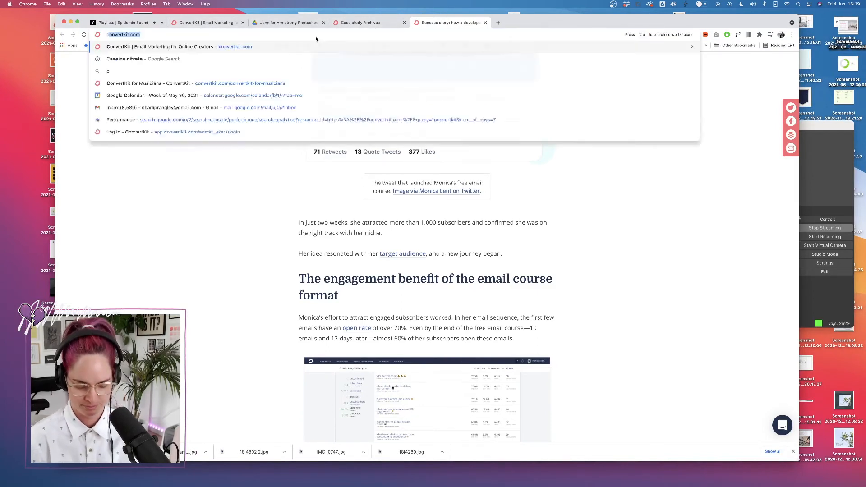
text(/)
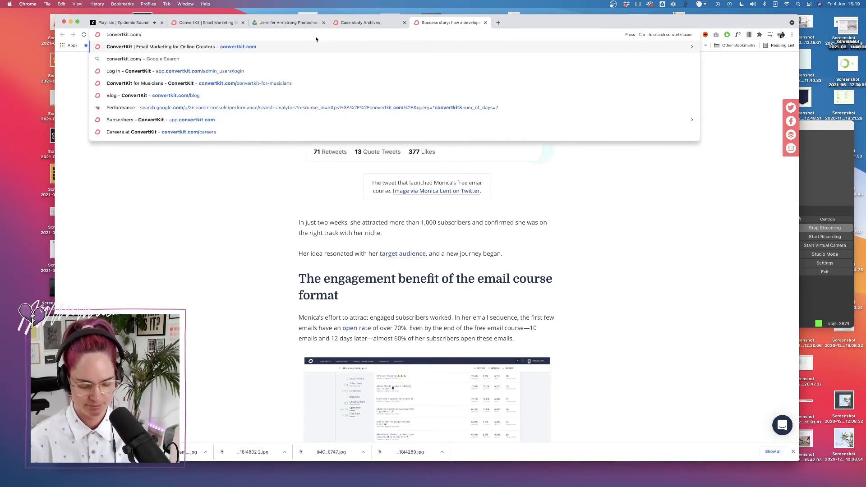
text(stories)
key(Return)
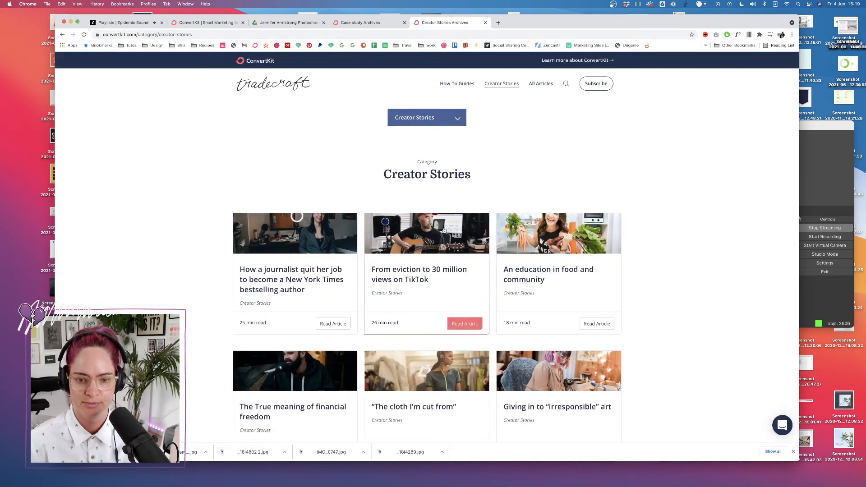
- Open the article "From eviction to 30 million views on TikTok" and look through its photos and layout
click(465, 324)
scroll(544, 163, down, 10)
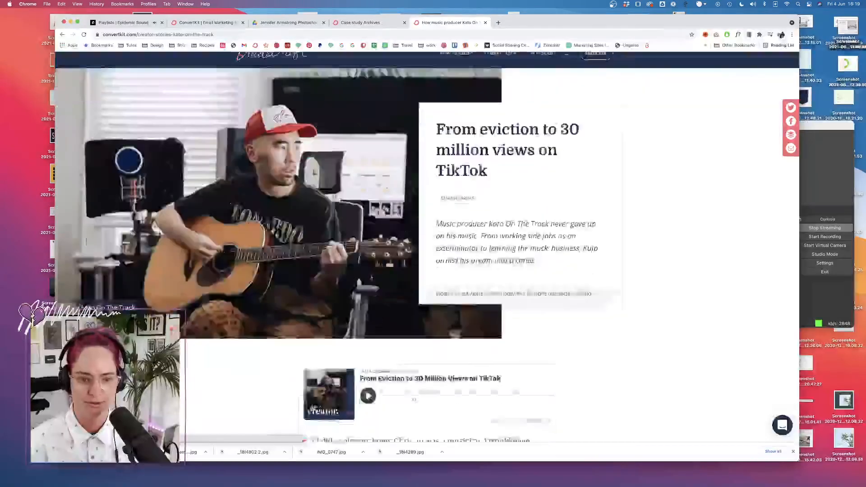
scroll(621, 255, down, 6)
scroll(621, 253, up, 6)
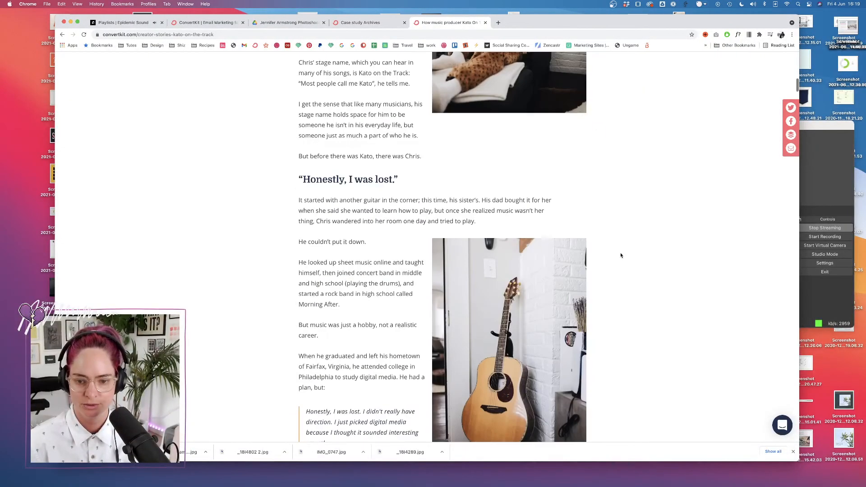
scroll(601, 271, down, 3)
scroll(581, 283, down, 10)
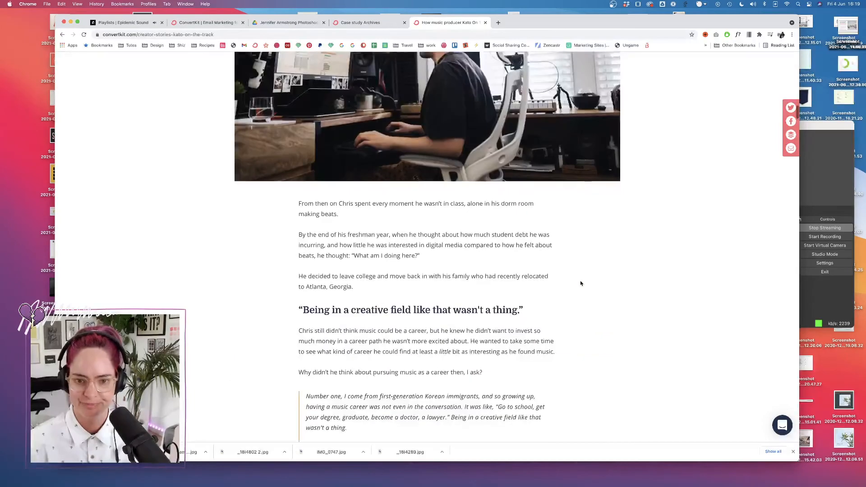
scroll(581, 283, up, 2)
scroll(582, 284, down, 6)
scroll(581, 283, up, 3)
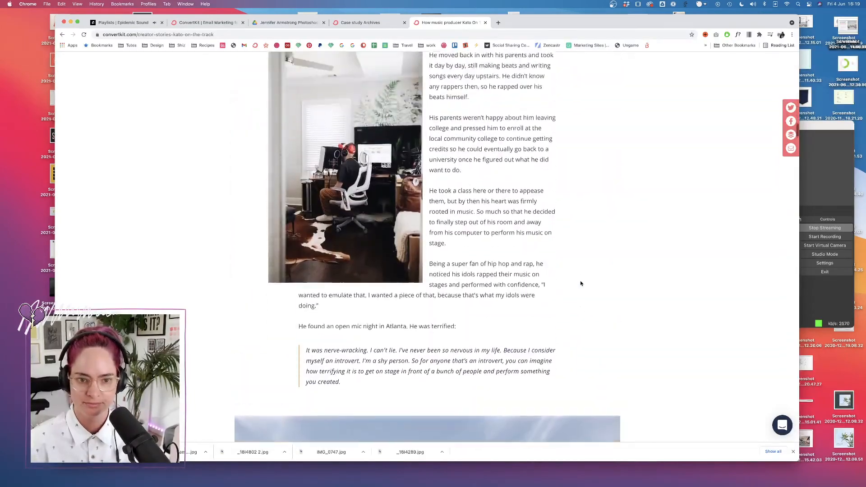
scroll(581, 283, down, 10)
scroll(581, 283, up, 10)
scroll(581, 283, down, 6)
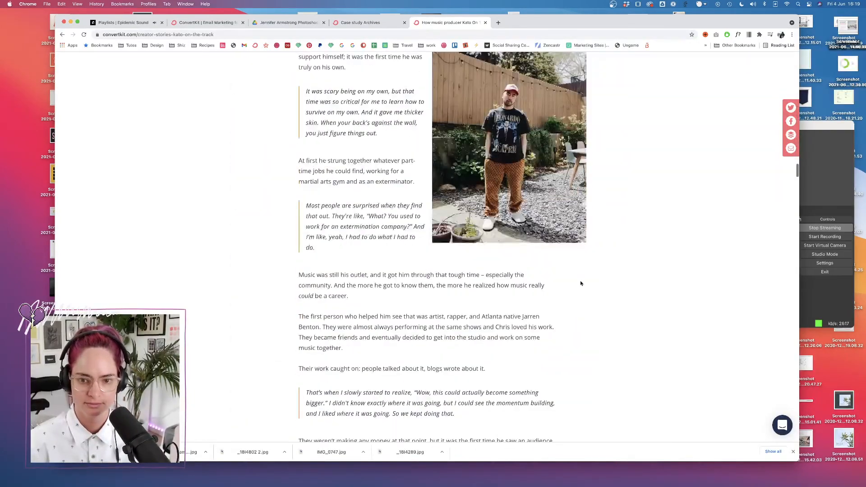
scroll(581, 284, up, 12)
scroll(581, 283, up, 6)
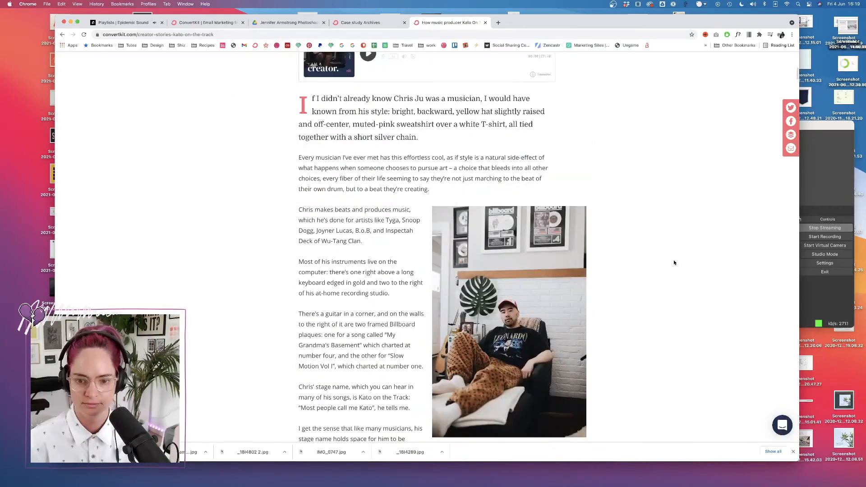
- Switch back to Figma and delete the "Creator stories" label from the first card
key(ctrl+Right)
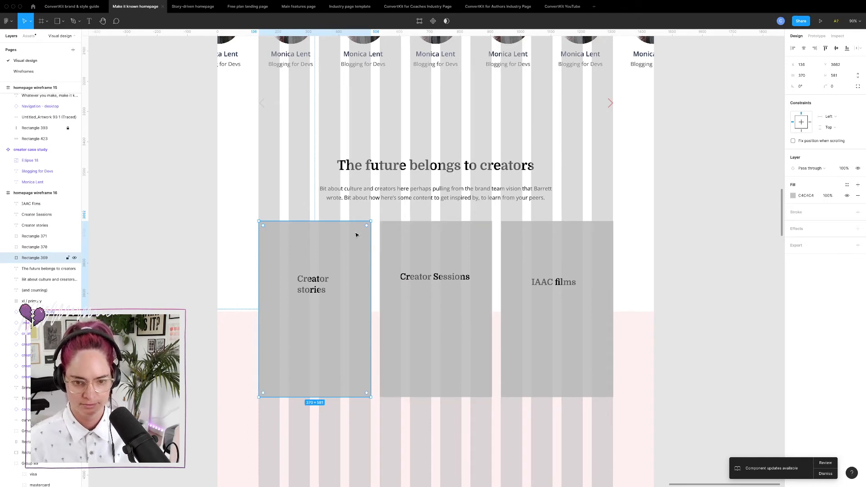
click(327, 276)
key(Delete)
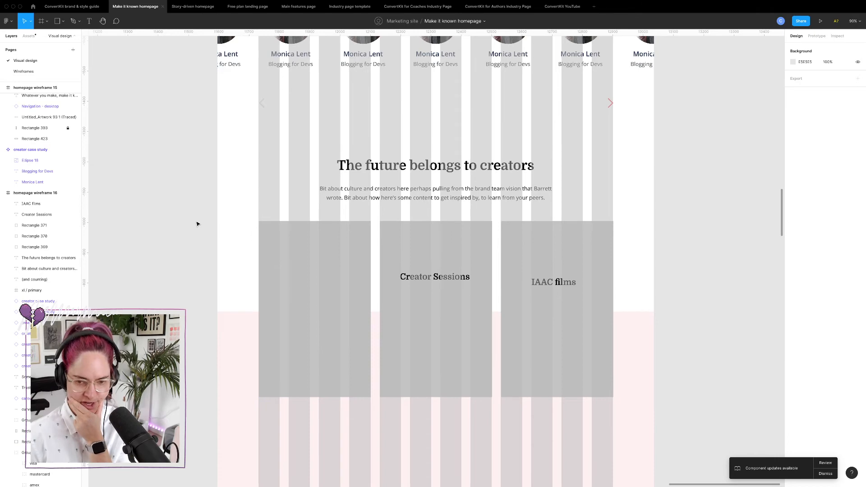
- Switch to Chrome, search for "netflix" in a new tab, and look over the Netflix homepage
key(ctrl+Left)
click(497, 23)
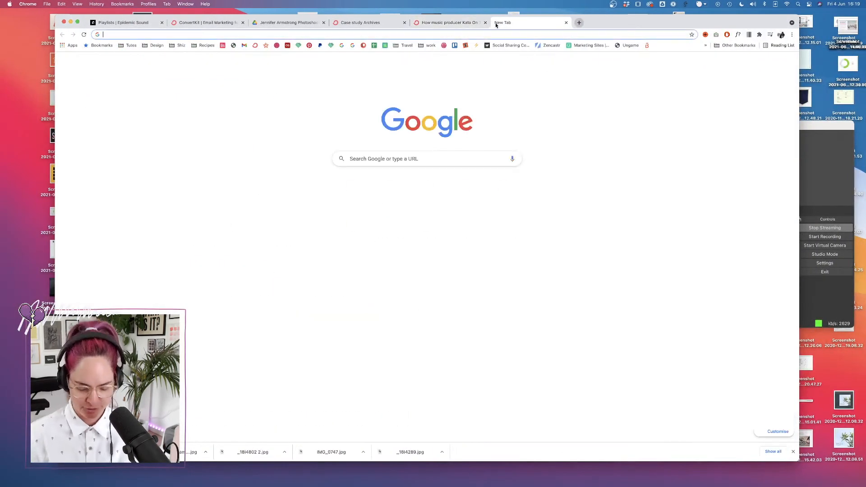
text(netflix)
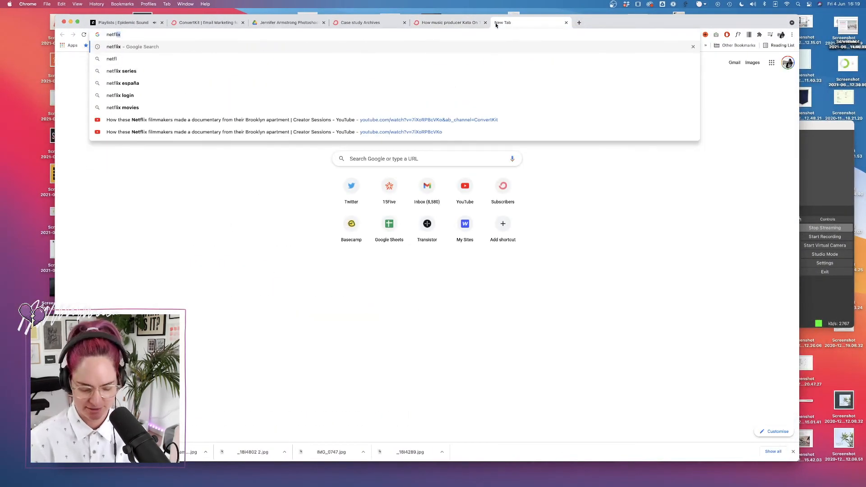
key(Return)
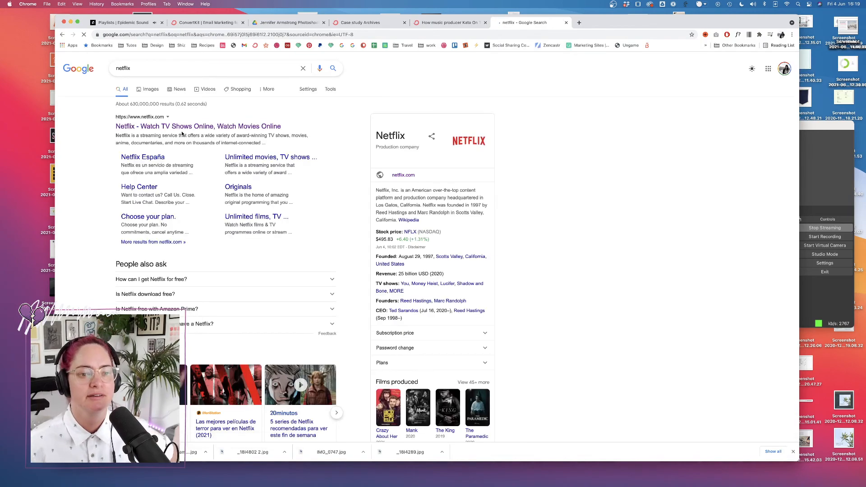
click(206, 127)
scroll(293, 272, down, 20)
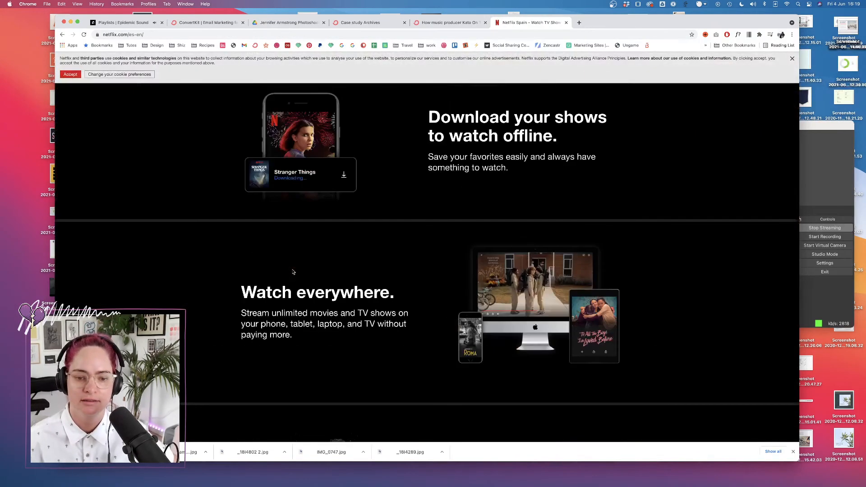
scroll(293, 272, up, 20)
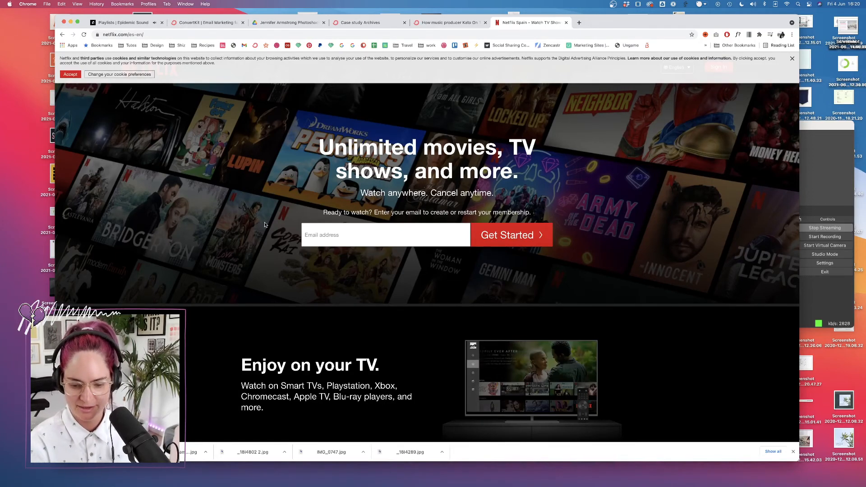
- Search Google for "netflix movie posters" and look through the results
click(356, 34)
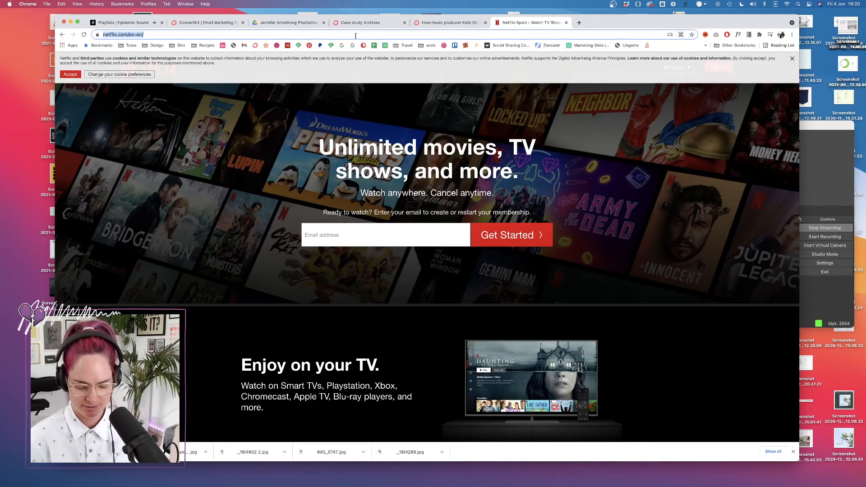
text(netflix movi)
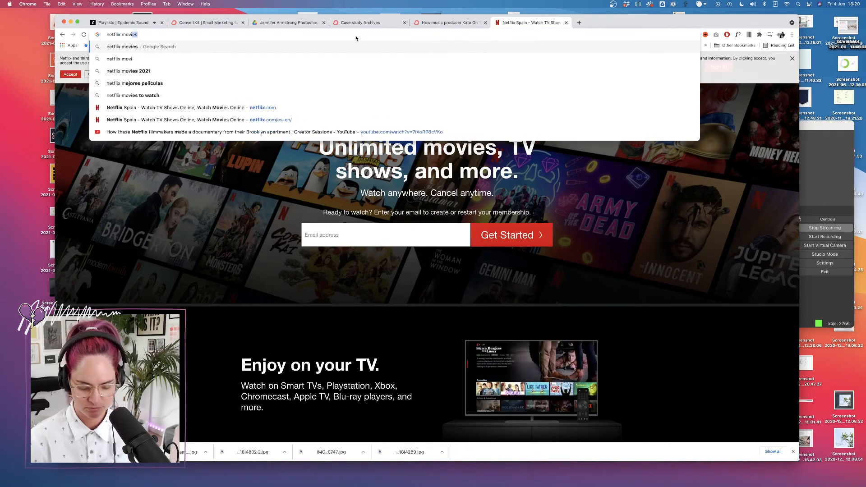
text(e posters)
key(Return)
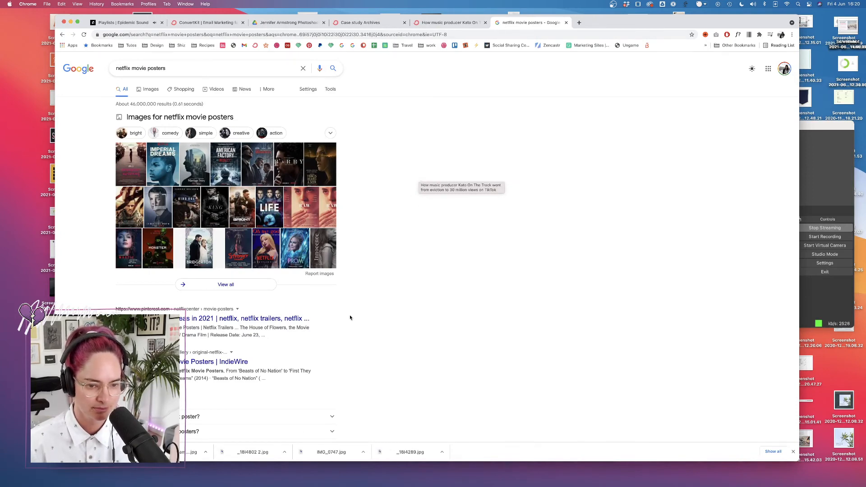
scroll(350, 318, down, 7)
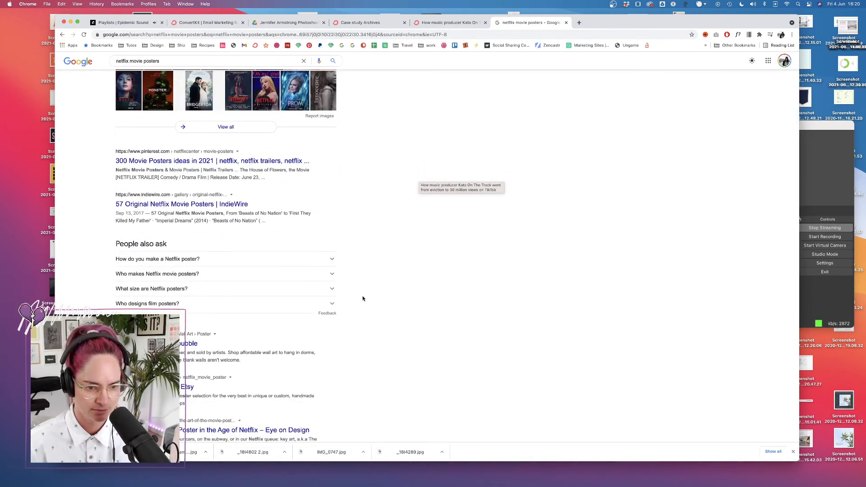
scroll(363, 298, up, 7)
- Switch back to Figma and set the first card's corner radius to 4
key(super+Tab)
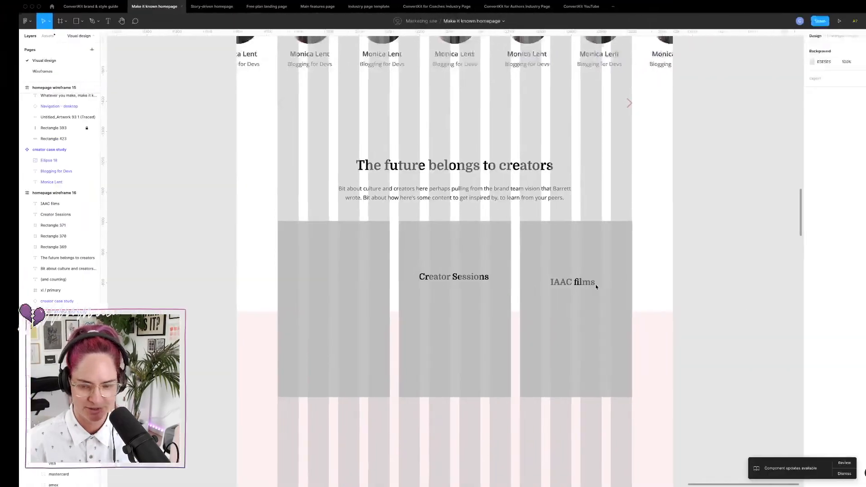
click(348, 235)
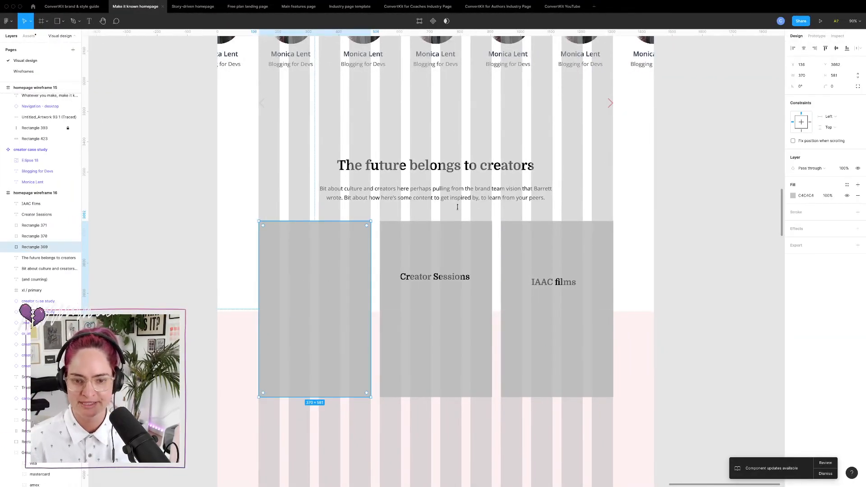
click(842, 87)
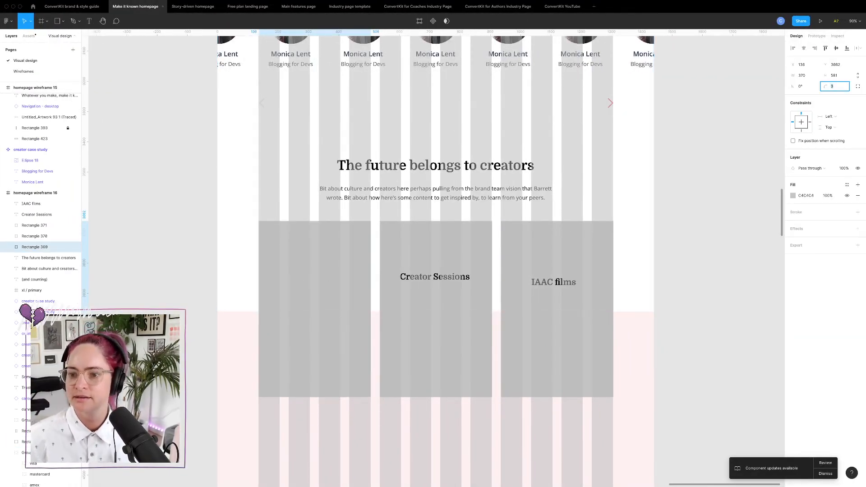
click(689, 200)
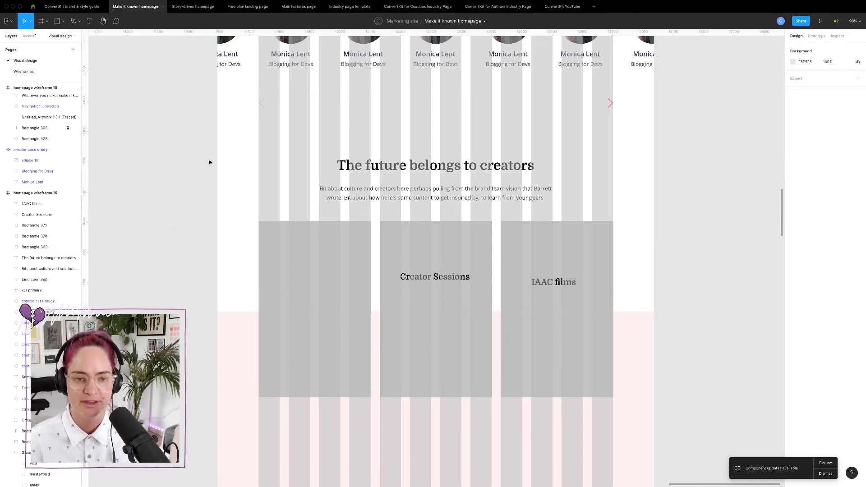
- Select the first card beneath the "The future belongs to creators" text in the Figma design
key(ctrl+Left)
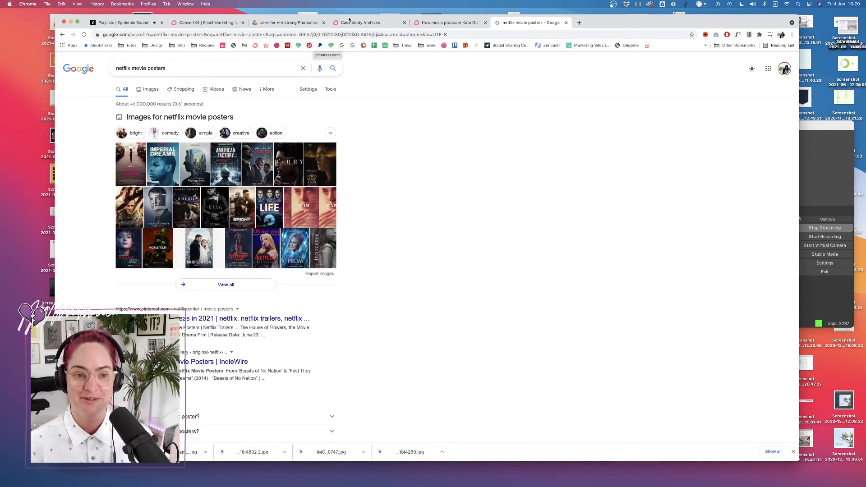
key(ctrl+Right)
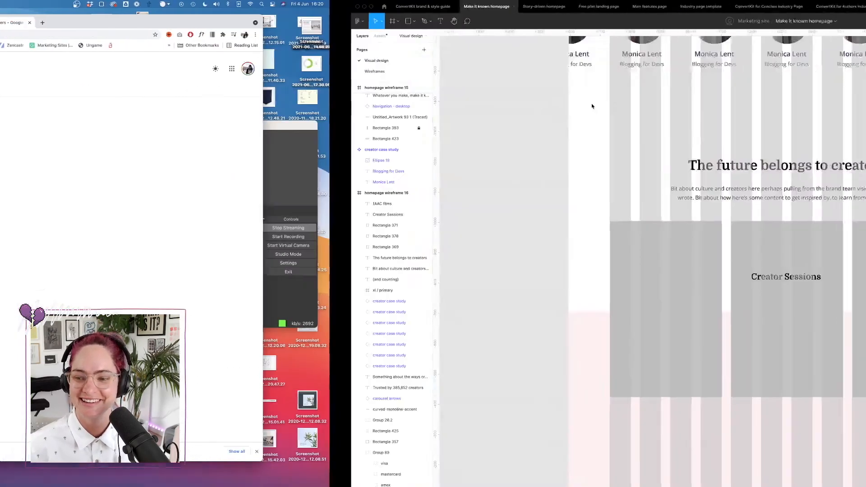
click(283, 273)
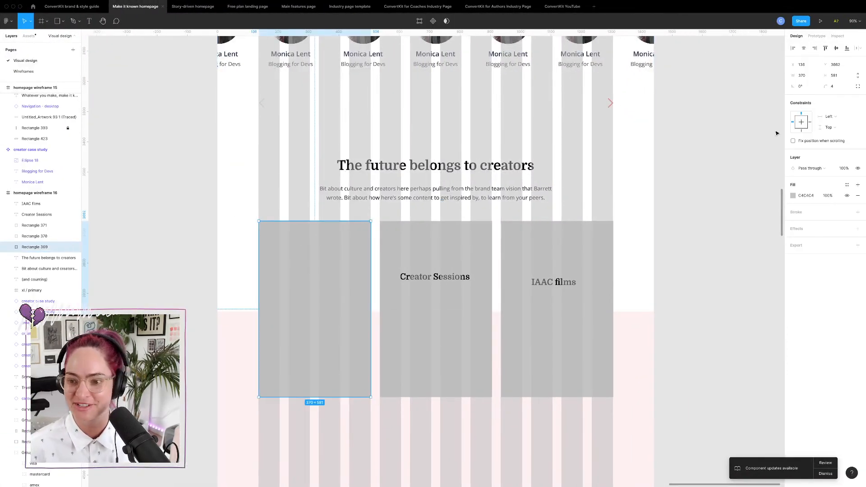
- Switch to Google Drive in Chrome, close the open photo preview, and search for the featured creator's name
key(ctrl+Left)
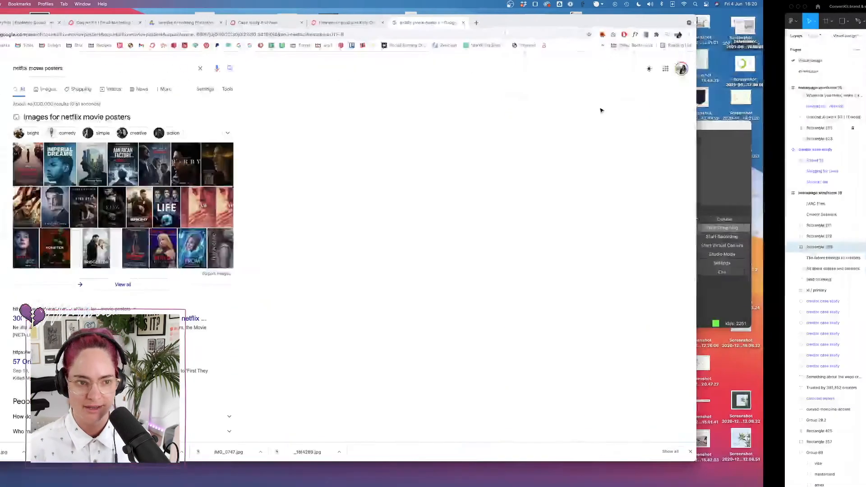
click(287, 22)
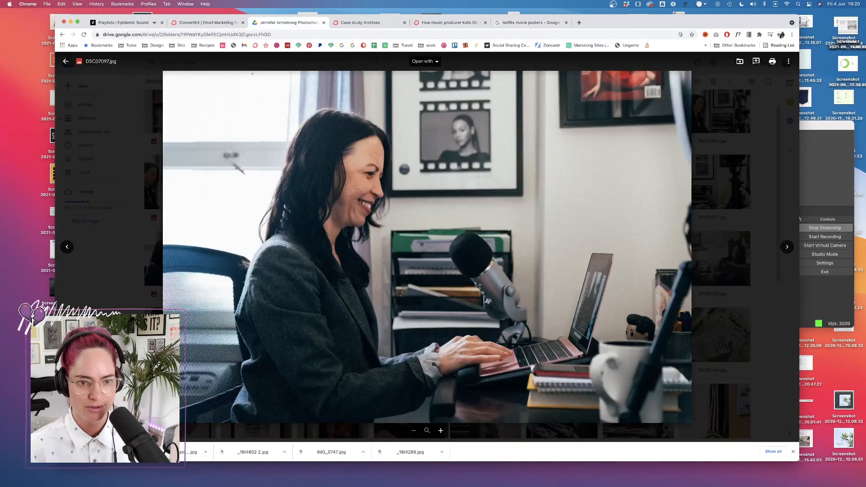
click(106, 113)
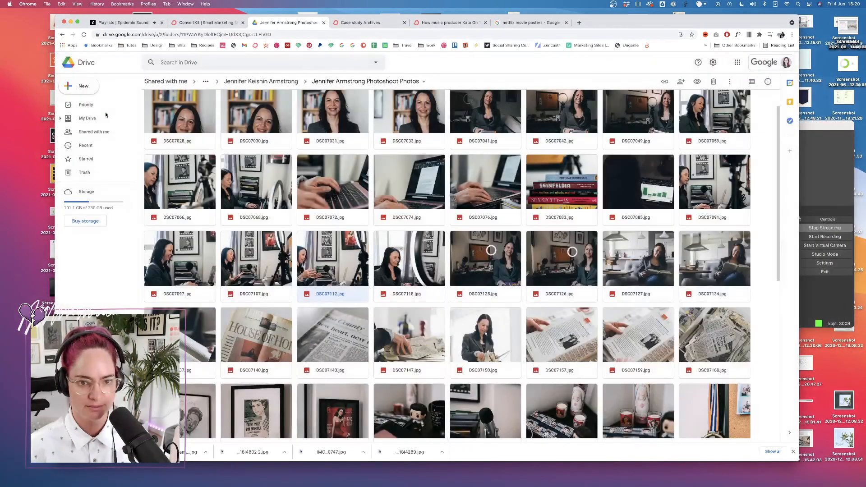
click(213, 62)
text(chris)
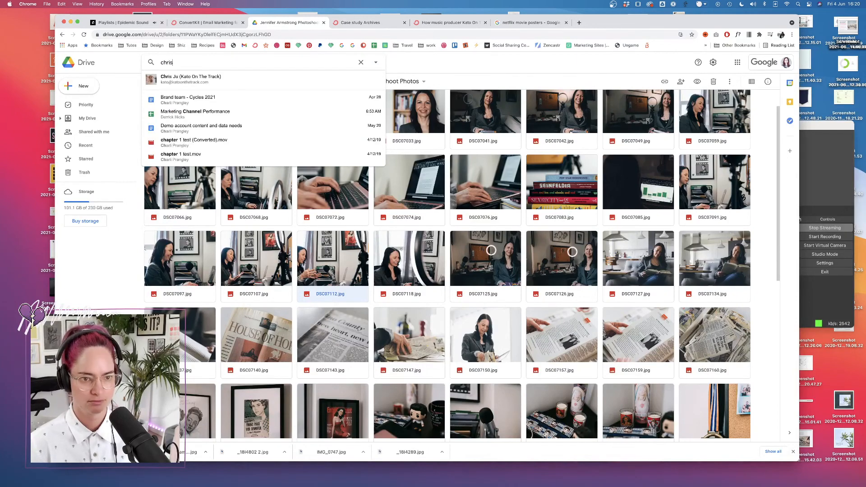
text( ju)
key(Return)
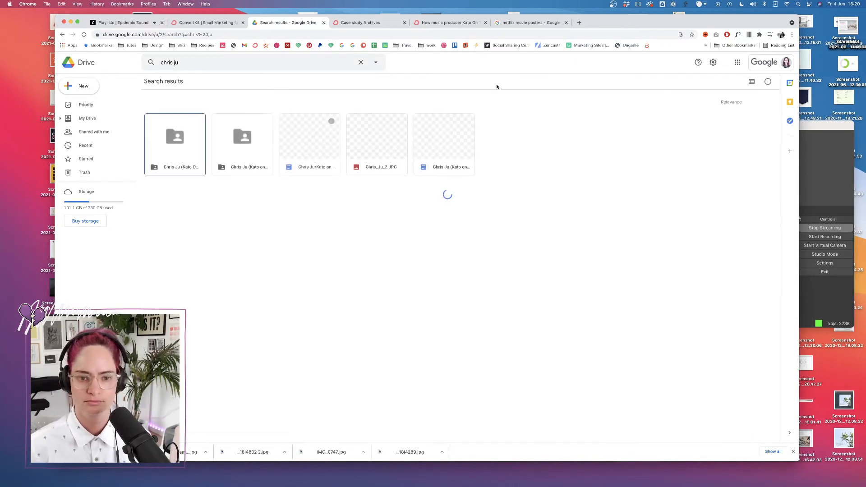
- Open the creator's "Photoshoot Photos: Dope Overdose Studios" folder and download the third photo, showing him reclining in a chair
double_click(243, 138)
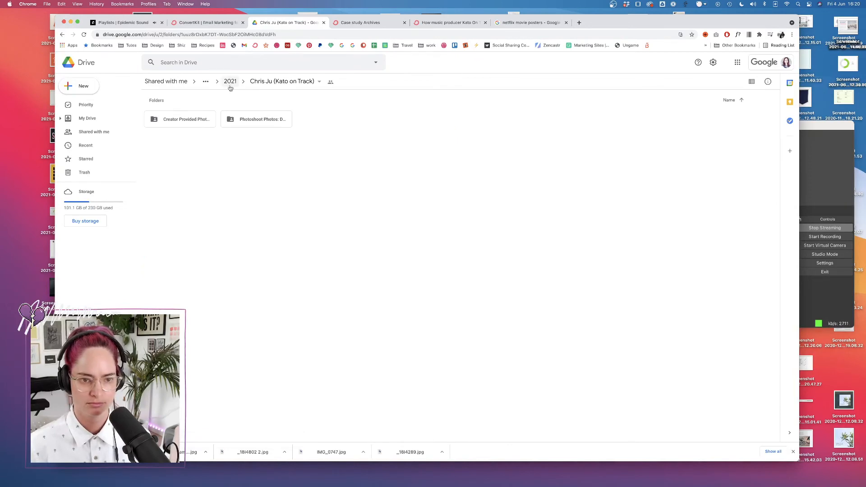
double_click(270, 119)
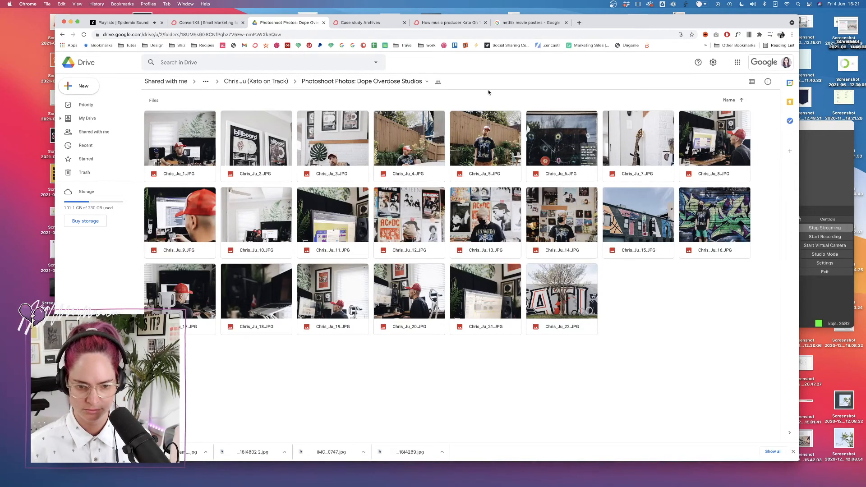
double_click(329, 134)
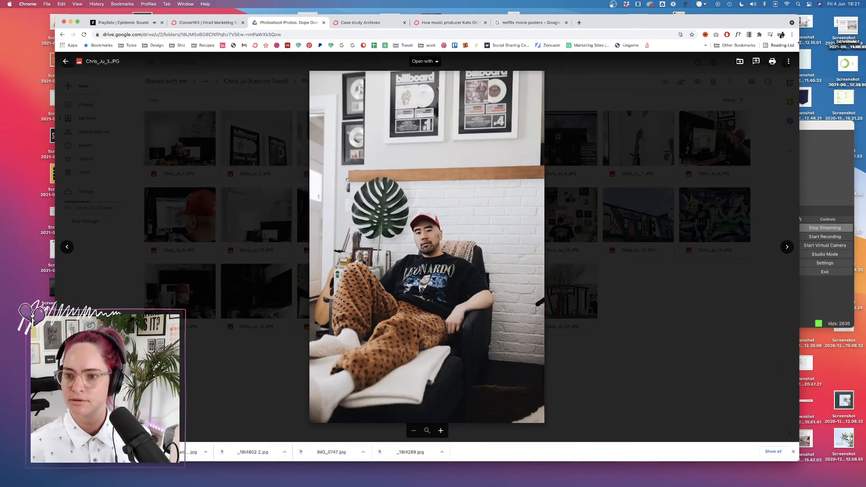
click(788, 61)
click(715, 89)
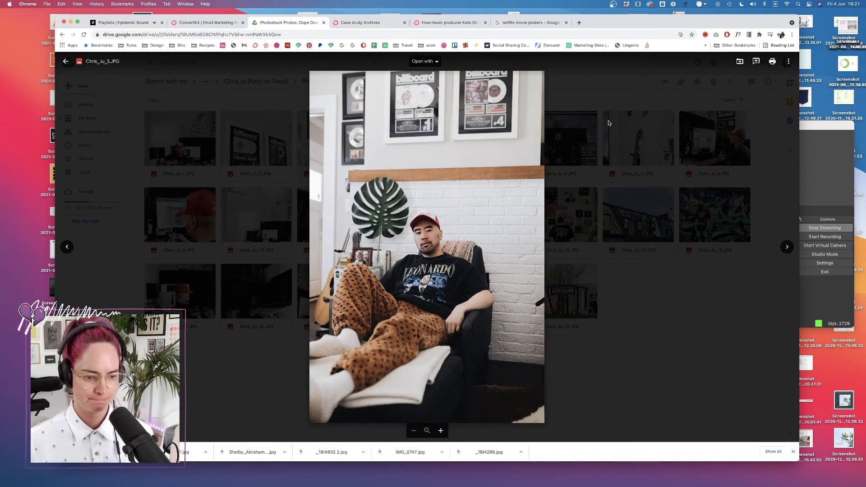
- Switch back to Figma and replace the first card's solid fill with the downloaded photo of the reclining creator
key(ctrl+Right)
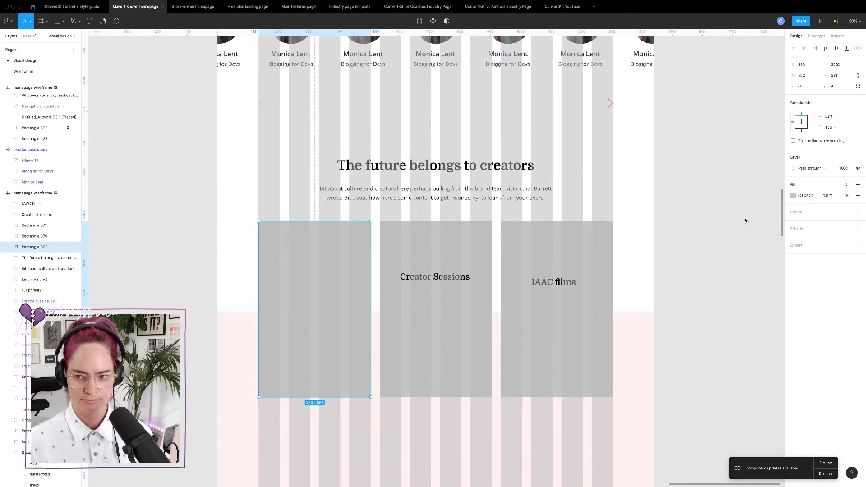
click(793, 195)
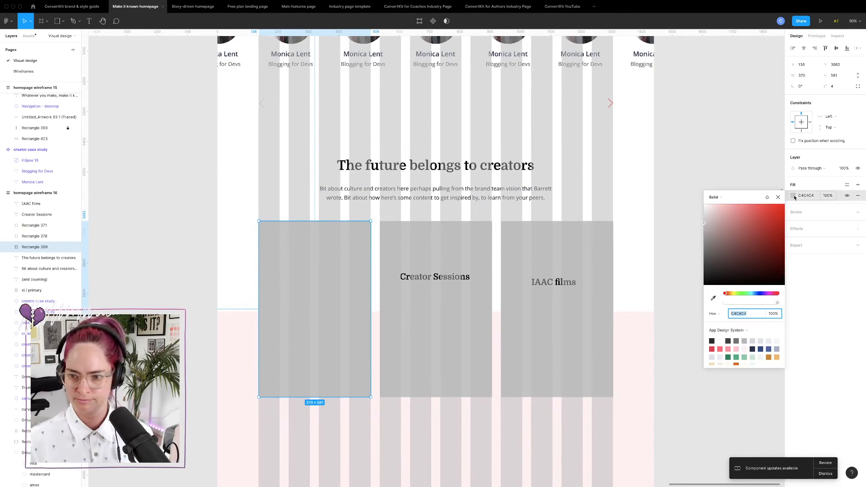
click(716, 198)
click(723, 238)
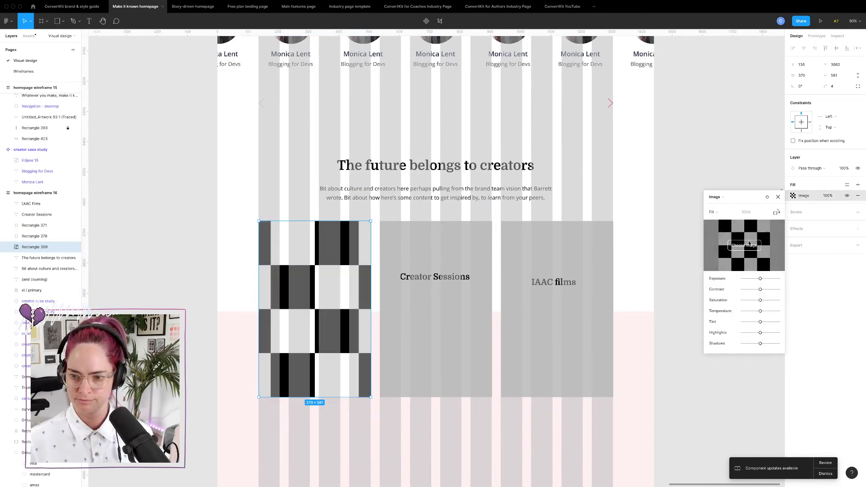
click(748, 245)
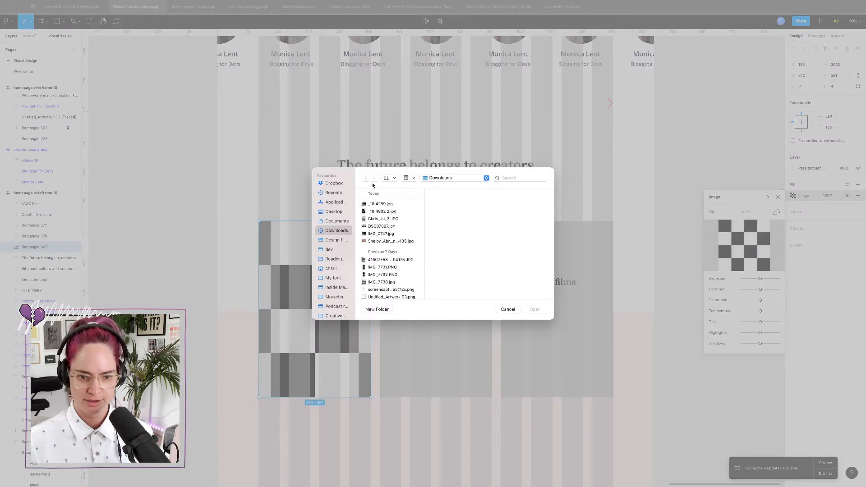
click(392, 219)
click(538, 310)
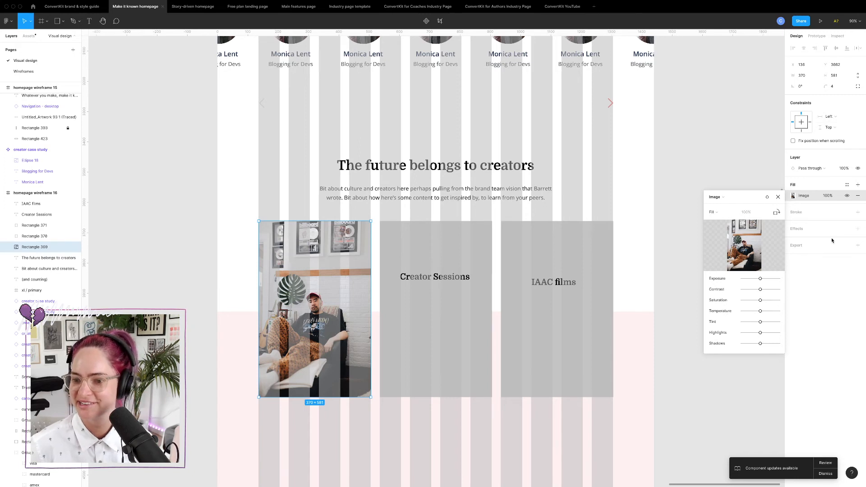
- Add a drop shadow to the first card, coloured D7434A at 30% opacity
click(859, 229)
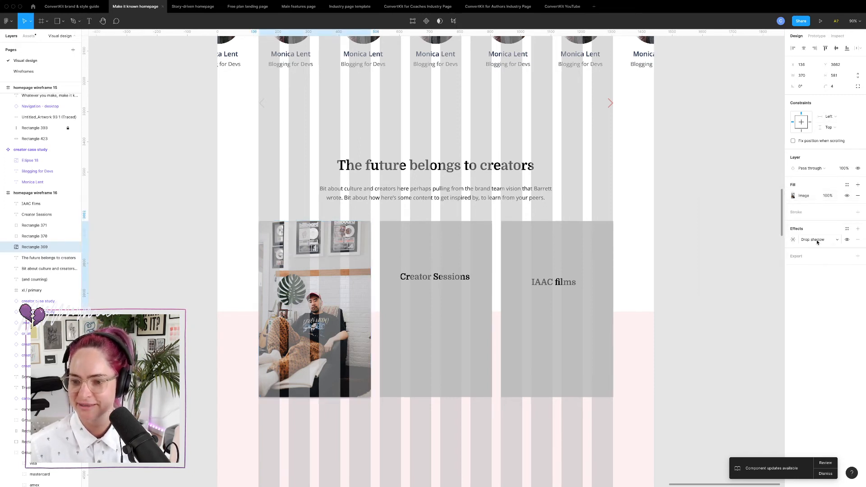
click(793, 240)
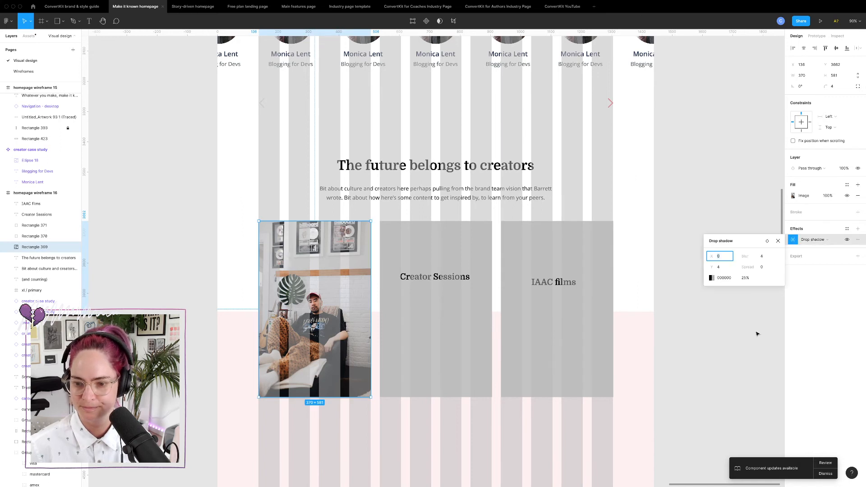
click(712, 279)
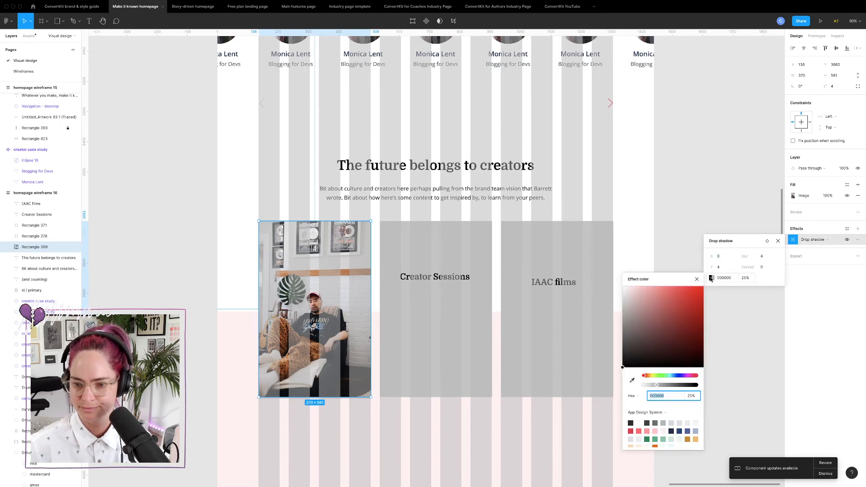
click(631, 432)
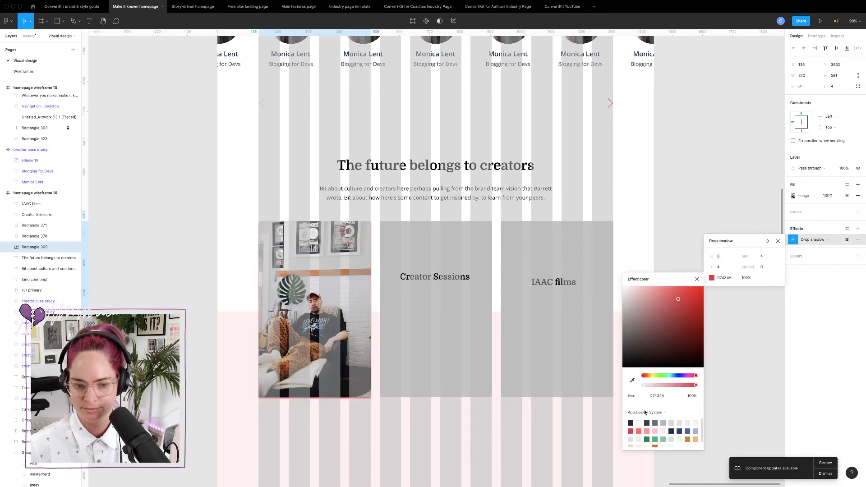
click(746, 278)
text(60)
key(Return)
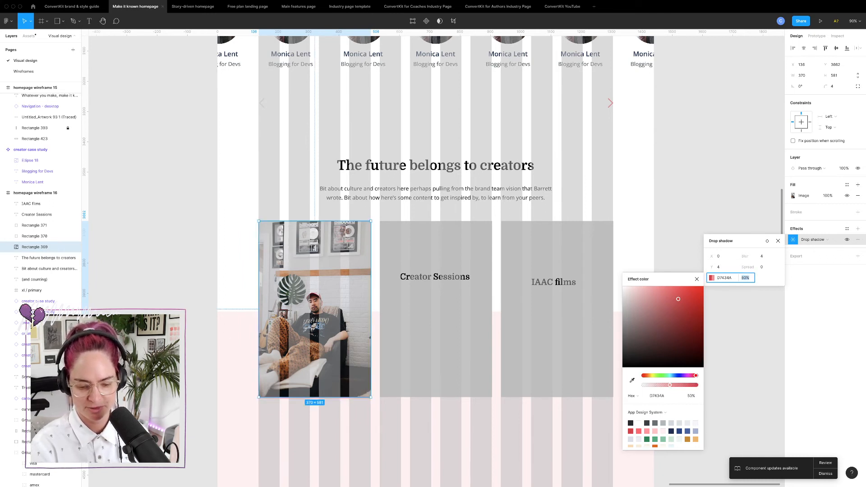
text(40)
key(Return)
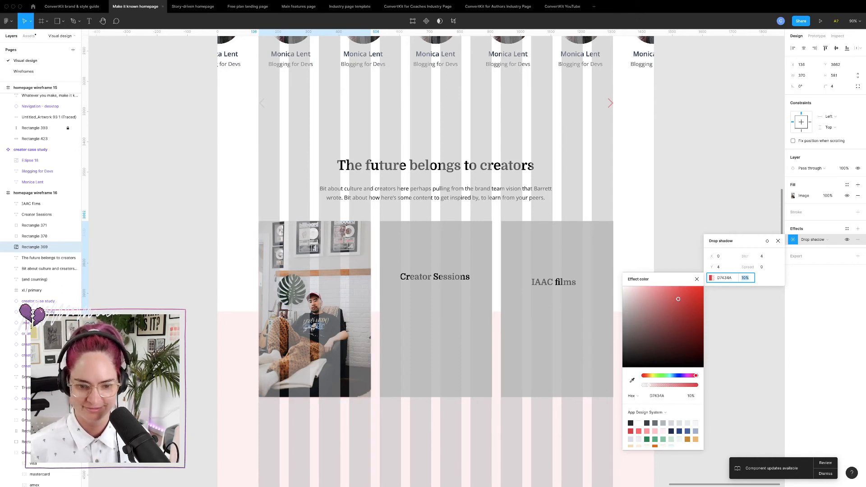
- Set the first card's drop shadow blur to 24 and its opacity to 20%
click(753, 256)
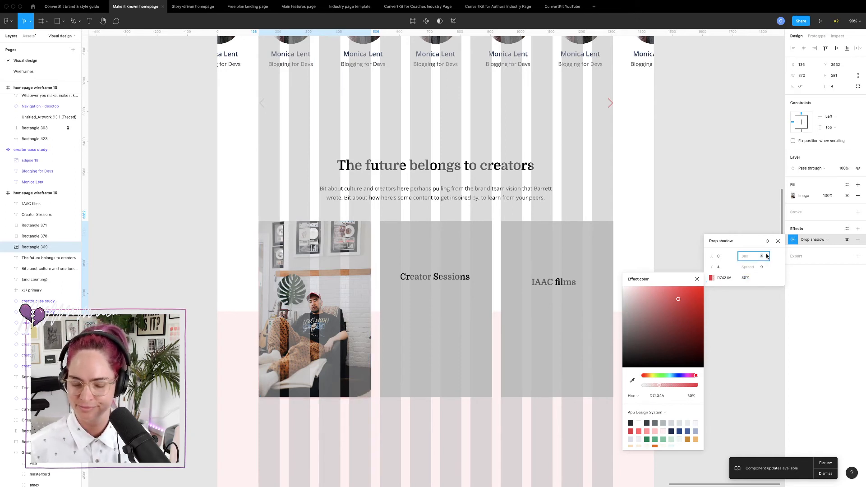
text(24)
key(Return)
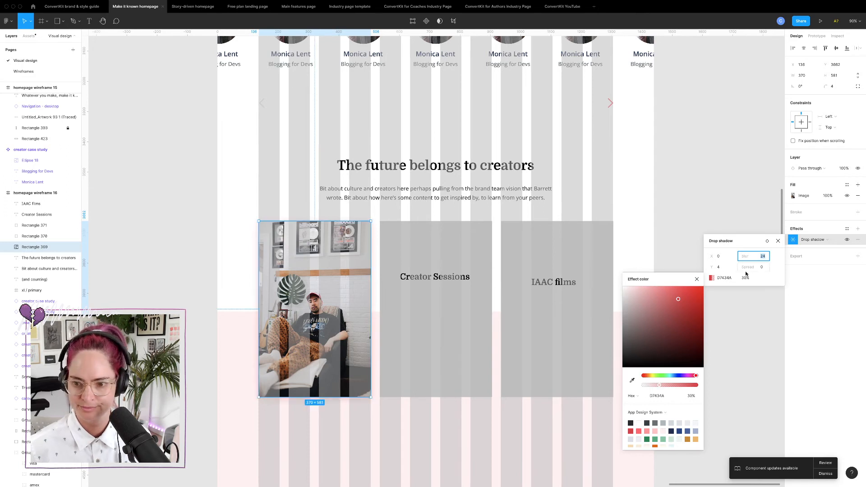
click(746, 277)
text(20)
key(Return)
click(688, 189)
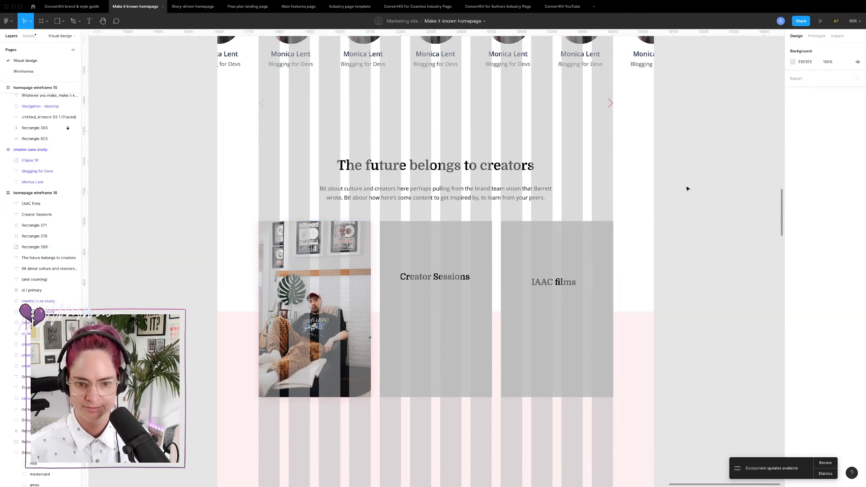
- Increase the vertical offset of the first card's drop shadow and fine-tune its blur
click(316, 311)
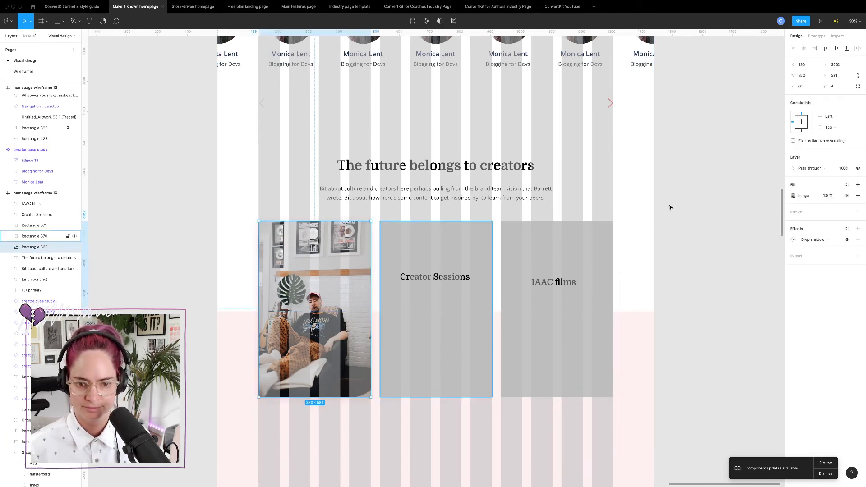
click(794, 241)
click(722, 256)
click(722, 268)
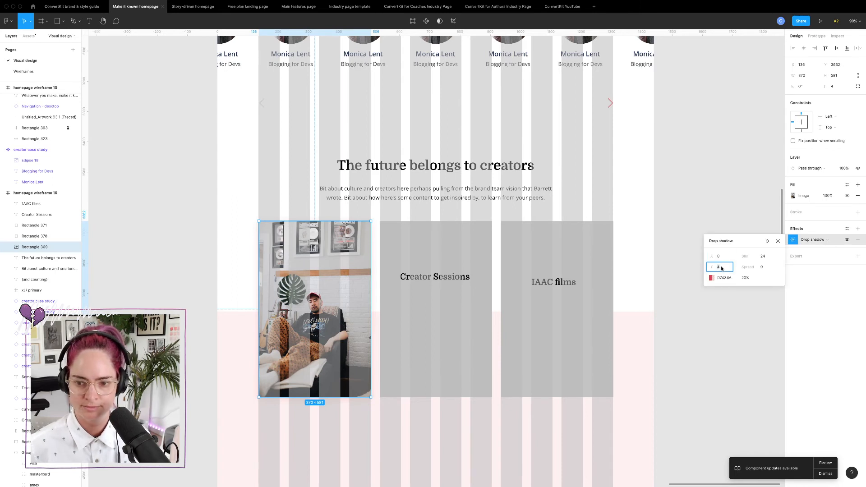
key(shift+Up)
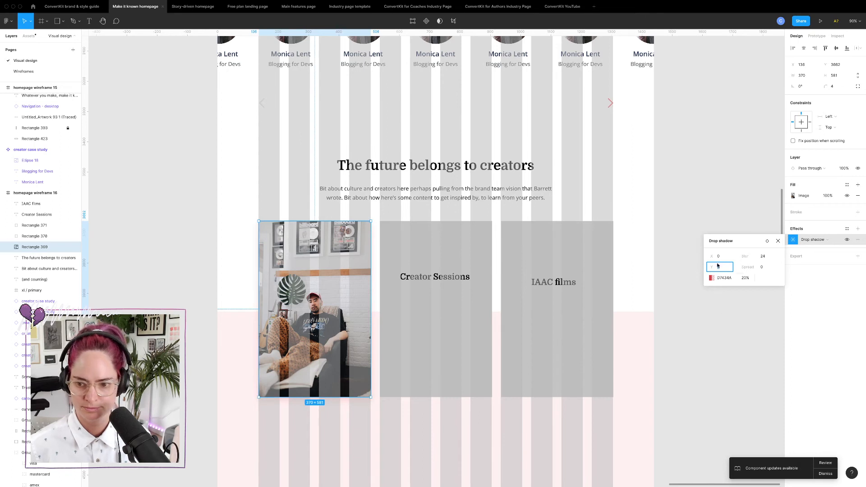
click(762, 256)
key(Down)
key(Down)
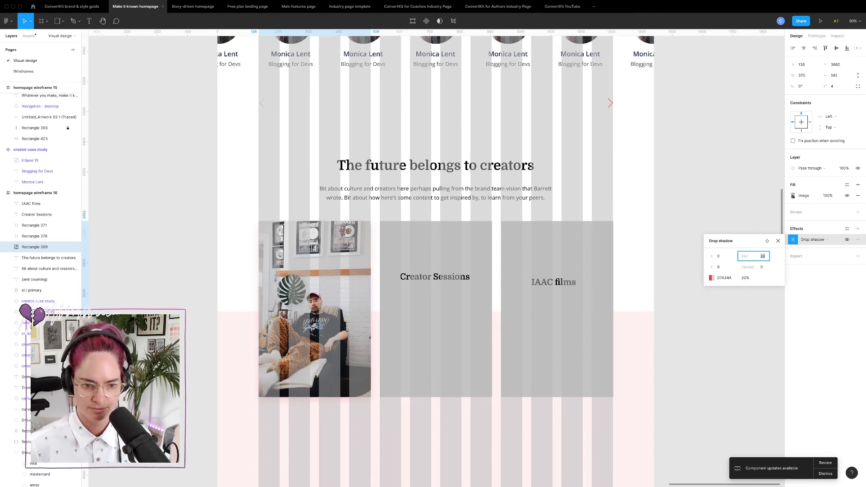
click(704, 190)
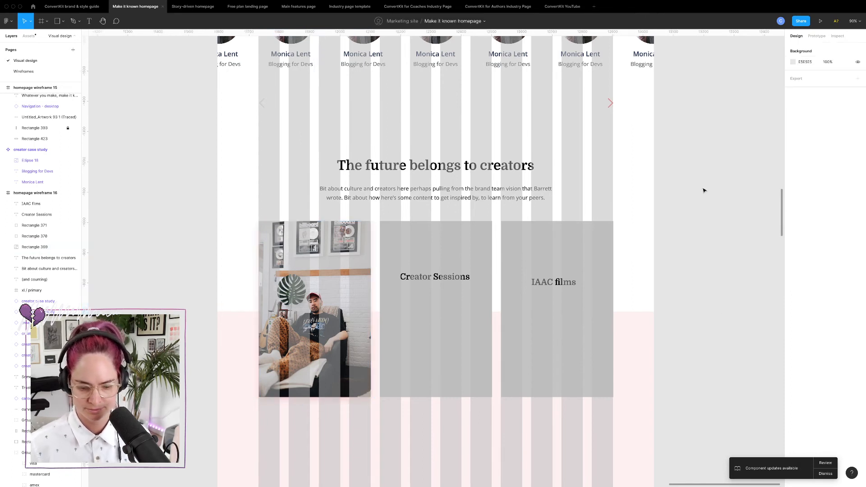
- Hide the layout grids and delete the "Creator Sessions" and "IAAC films" labels from the second and third cards
key(ctrl+shift+4)
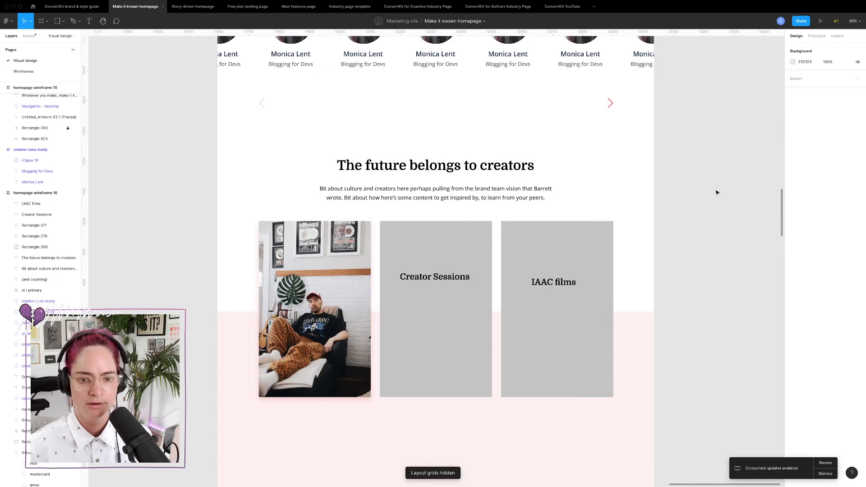
click(448, 281)
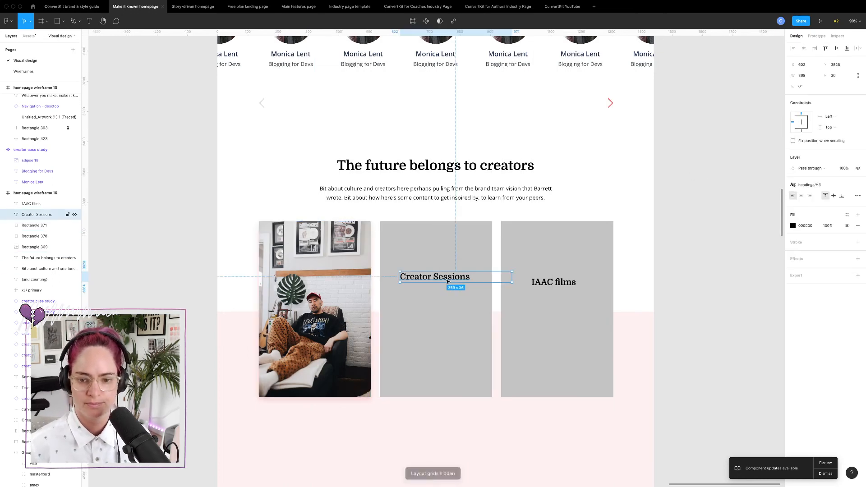
key(BackSpace)
click(565, 285)
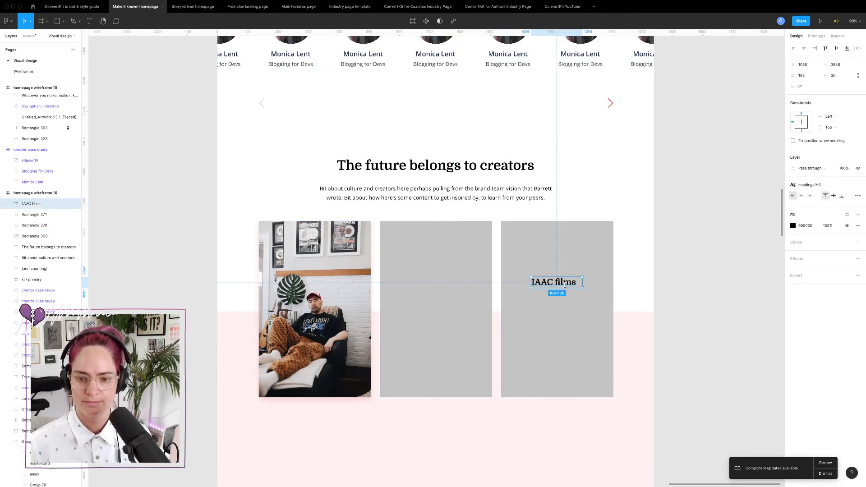
key(BackSpace)
- Switch to Chrome, open creatorsessions.convertkit.com in a new tab and look through the page's imagery
key(ctrl+Left)
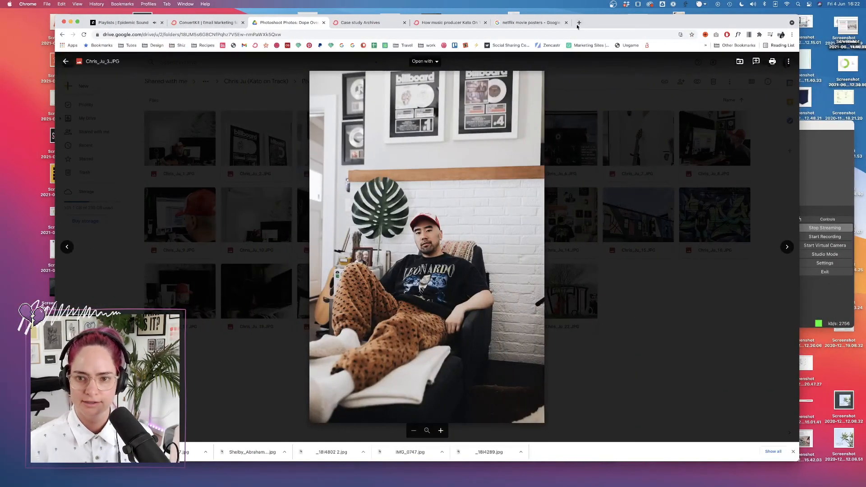
click(578, 24)
text(creatorsessions.convertkit.com)
key(Return)
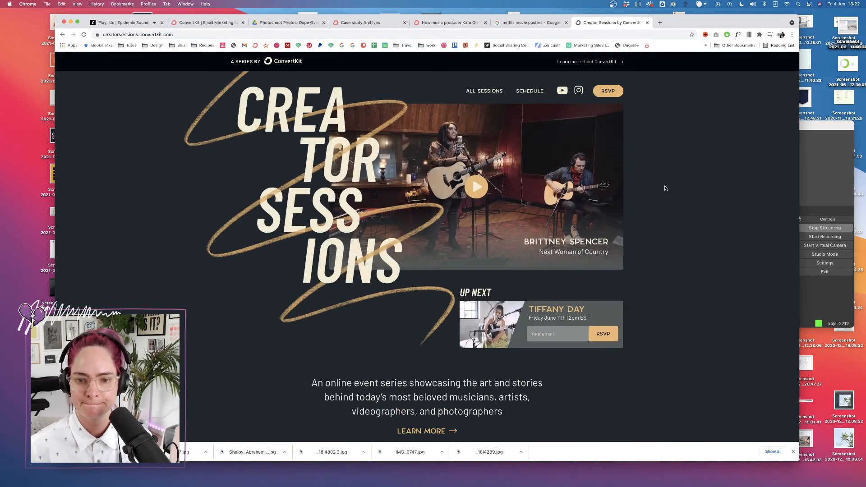
click(794, 453)
scroll(679, 357, down, 6)
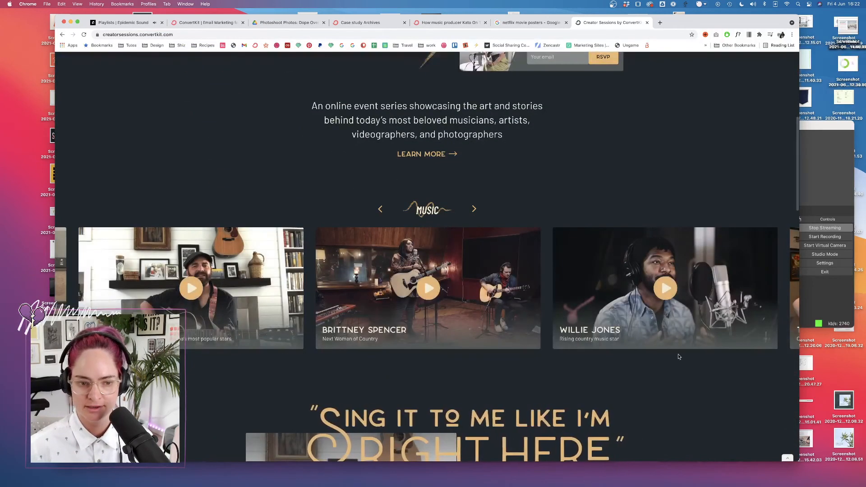
- Switch back to Figma and delete the grey second and third cards
key(ctrl+Right)
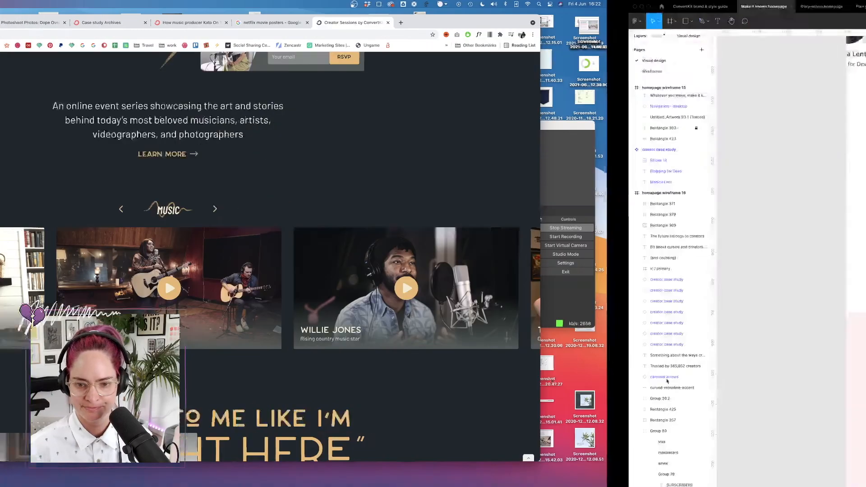
click(433, 245)
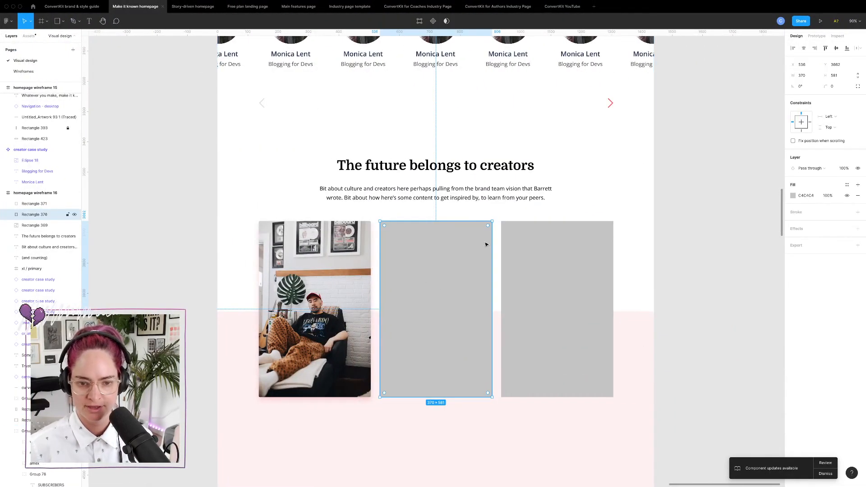
shift+click(520, 252)
key(Delete)
- Show the layout grids and duplicate the first photo card into the second and third card positions
click(345, 238)
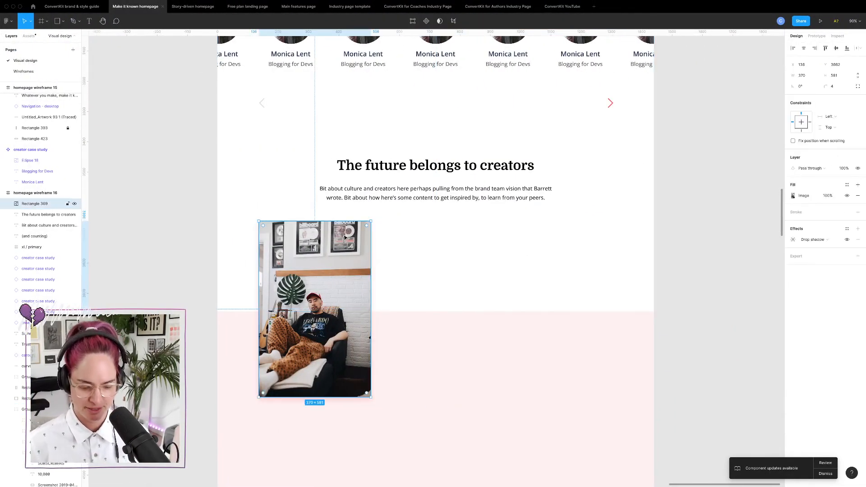
key(ctrl+g)
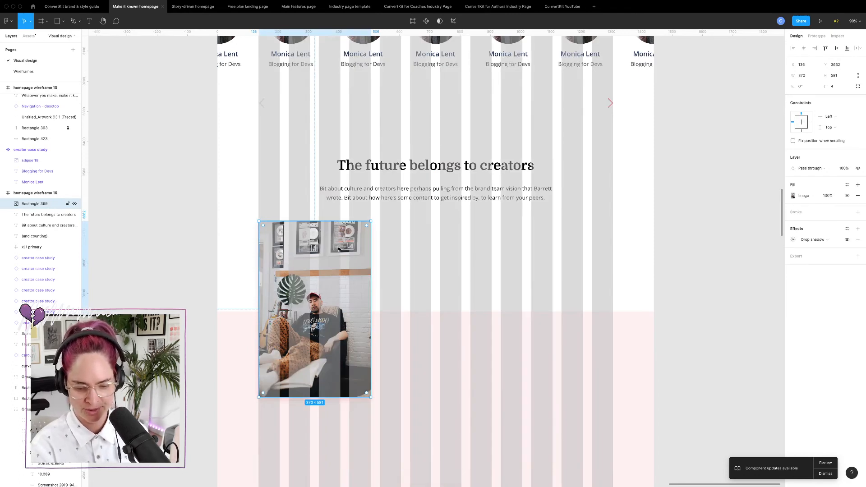
drag(296, 235, 529, 237)
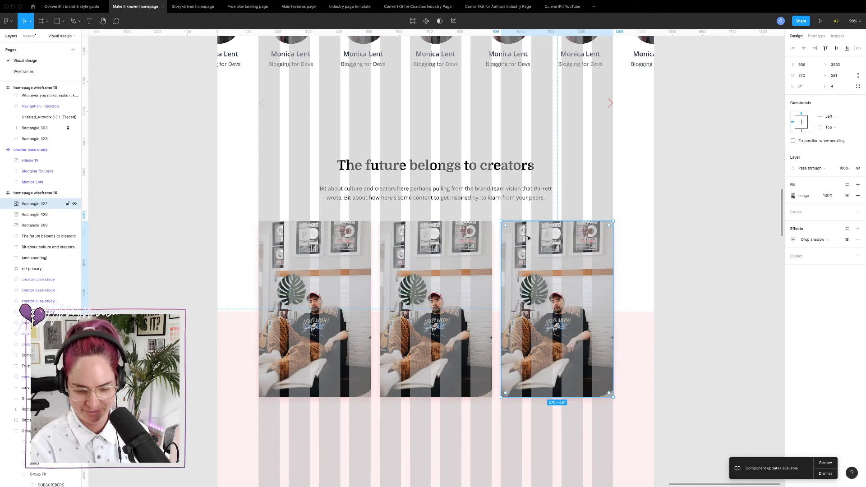
click(398, 245)
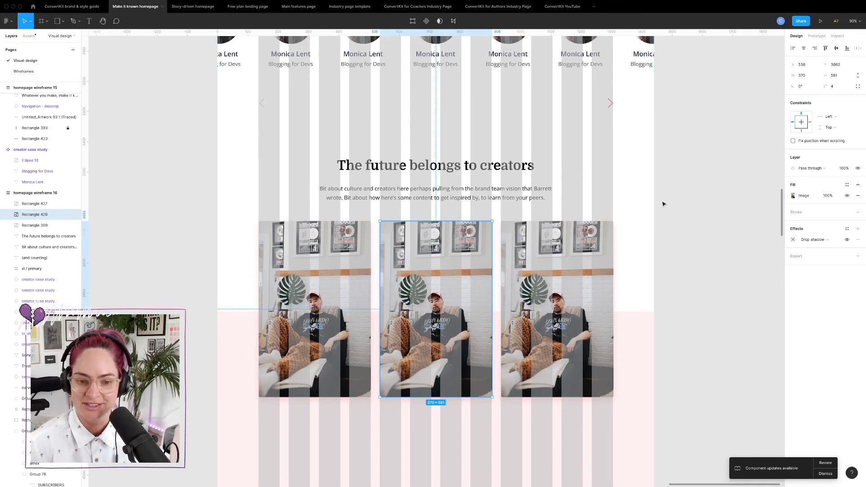
- Check the header of the Creator Sessions page in Chrome, and return to Figma
key(ctrl+Left)
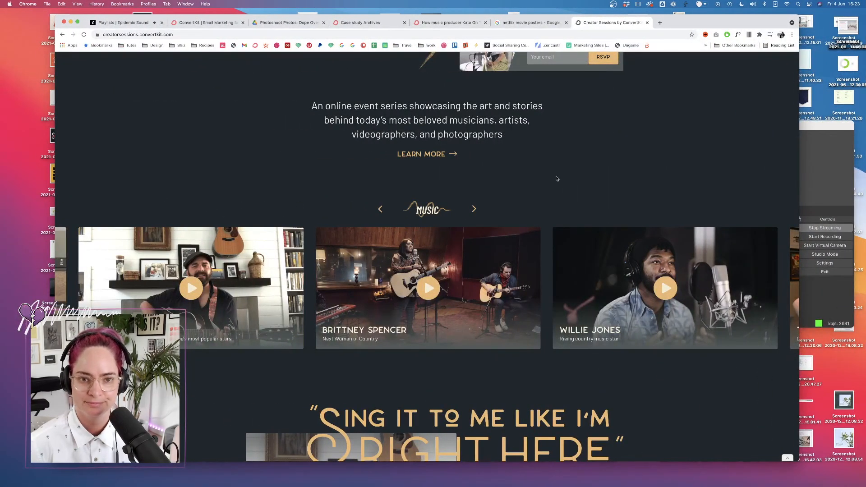
scroll(560, 180, up, 6)
key(ctrl+Right)
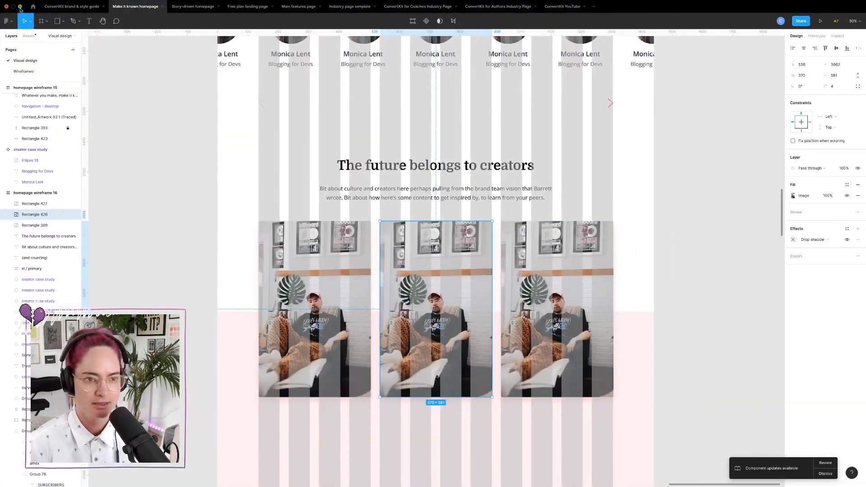
- Search the Figma files for "creator session" and open the Creator Sessions thumbnails & social graphics file
click(33, 7)
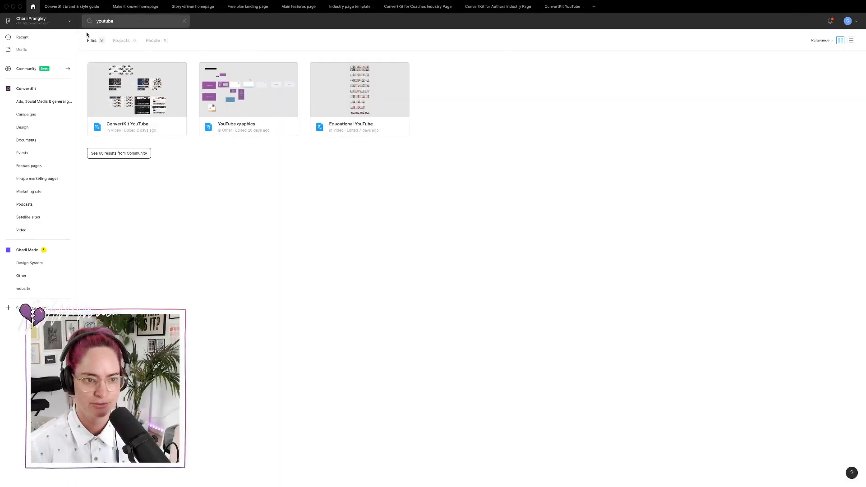
click(121, 20)
text(creator session)
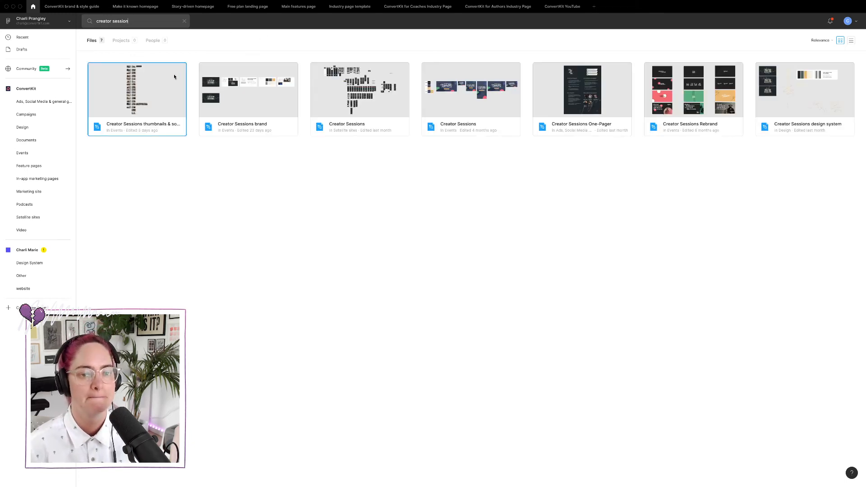
click(169, 75)
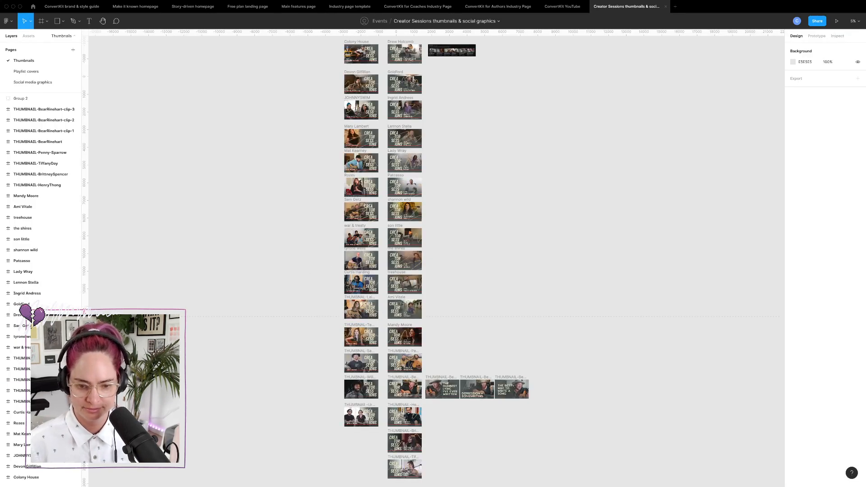
- Browse the Creator Sessions thumbnails for a suitable creator photo, and inspect the layers of the Lennon Stella frame
scroll(356, 345, down, 3)
scroll(347, 271, up, 5)
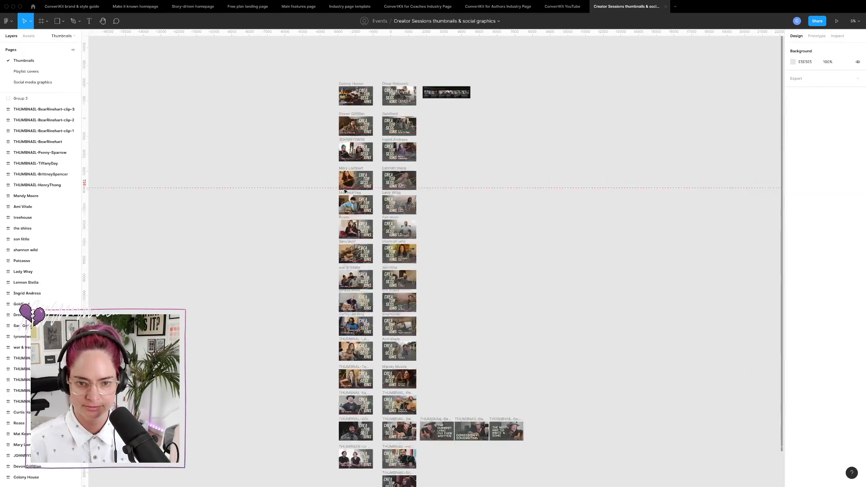
click(338, 194)
scroll(410, 196, up, 10)
click(390, 293)
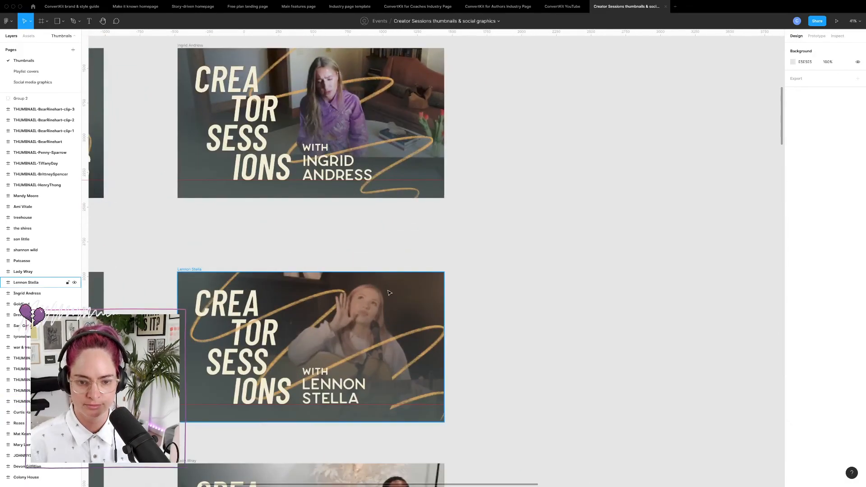
scroll(390, 293, down, 4)
scroll(390, 293, left, 2)
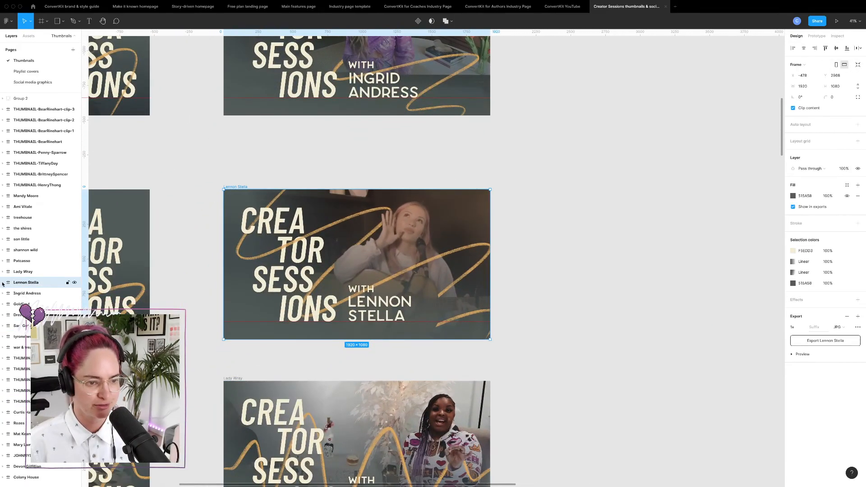
click(3, 284)
scroll(580, 350, down, 5)
scroll(581, 350, up, 3)
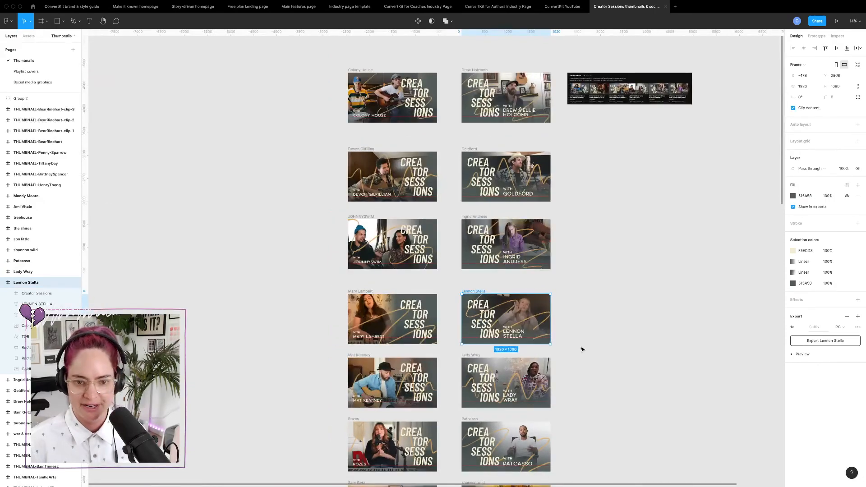
scroll(583, 349, down, 10)
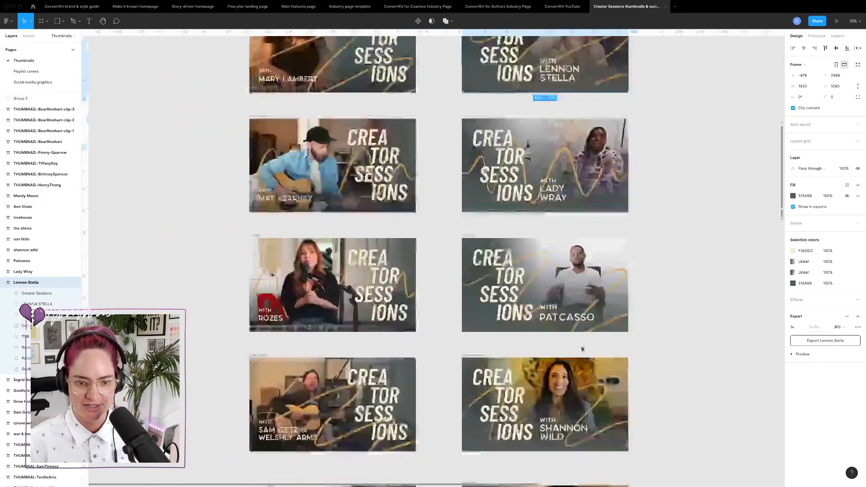
scroll(582, 350, down, 8)
scroll(583, 350, down, 5)
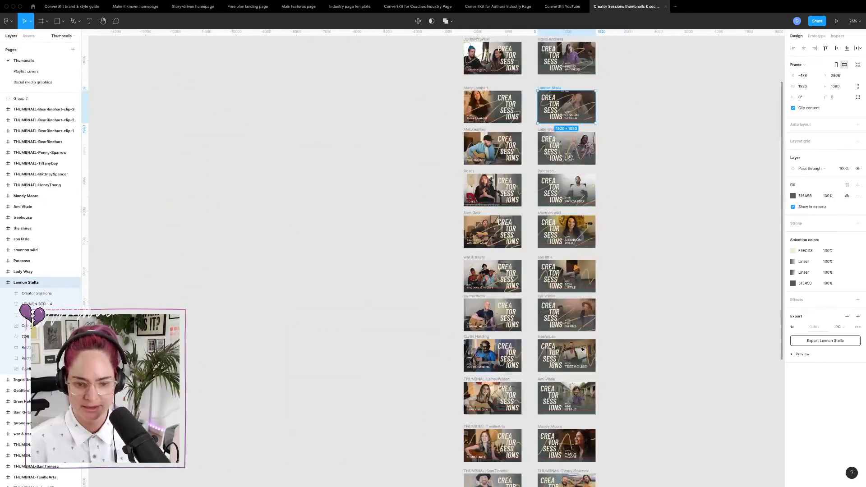
scroll(582, 350, up, 1)
- Copy the upper image fill of the GoldFord 4 1 layer in the Mandy Moore thumbnail frame
click(488, 232)
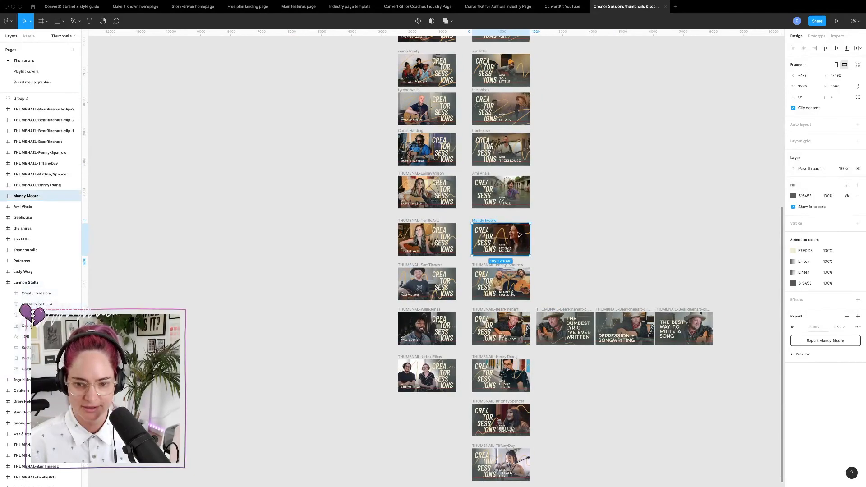
click(2, 196)
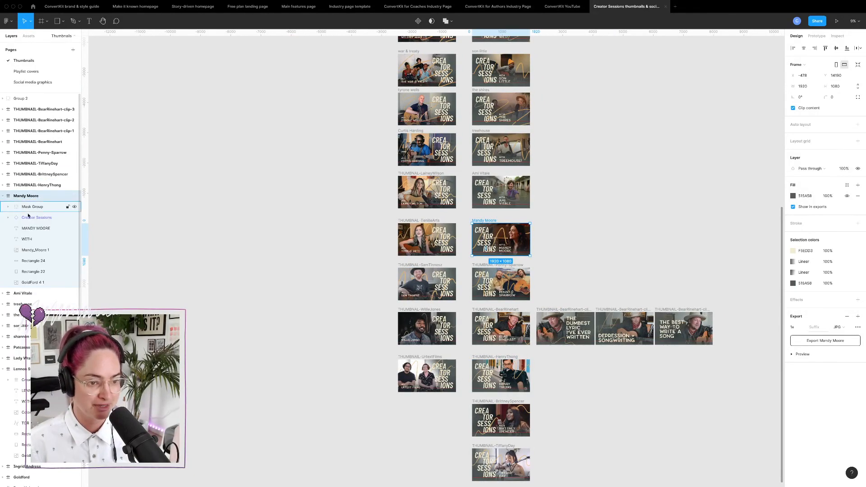
click(33, 250)
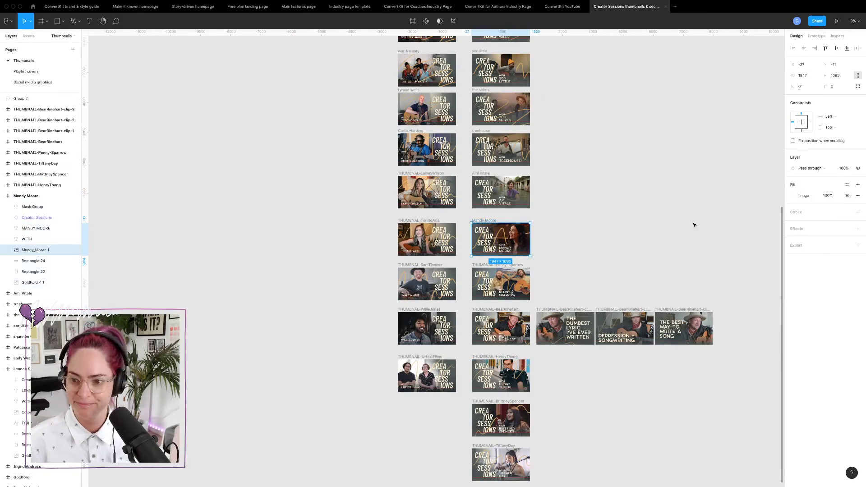
click(30, 283)
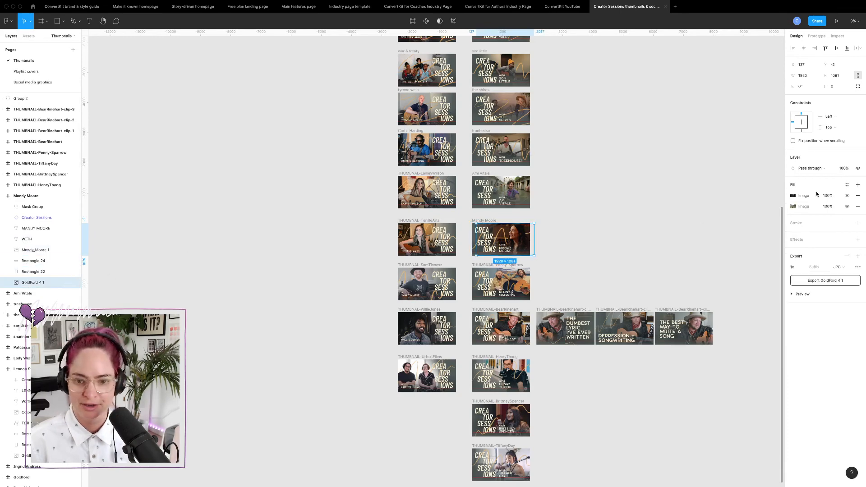
scroll(541, 216, up, 5)
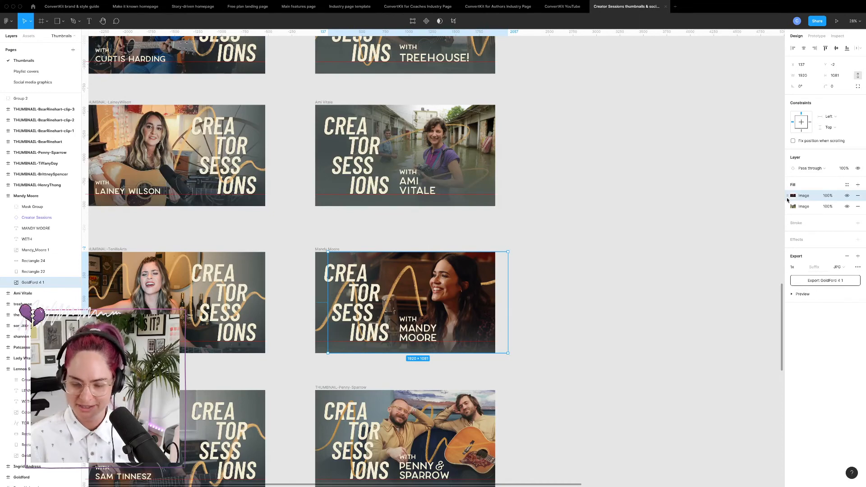
- Paste the copied image fill onto the second card of the Make it known homepage file and set its mode to Crop
click(140, 9)
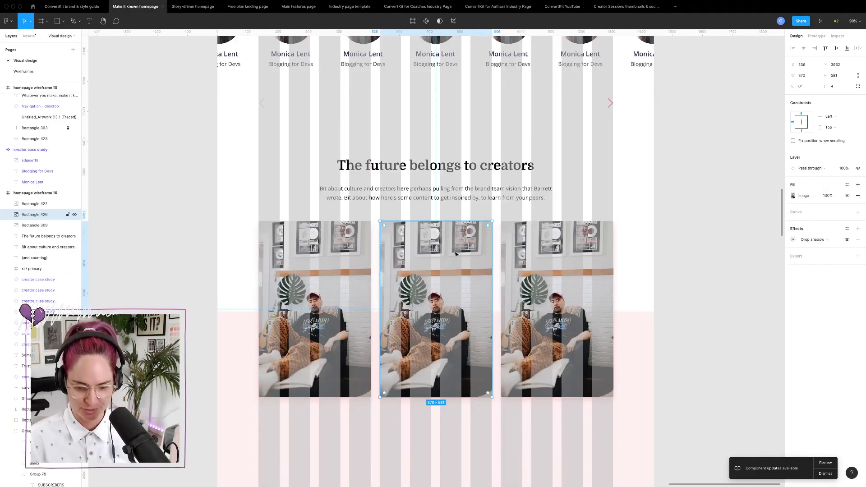
key(ctrl+v)
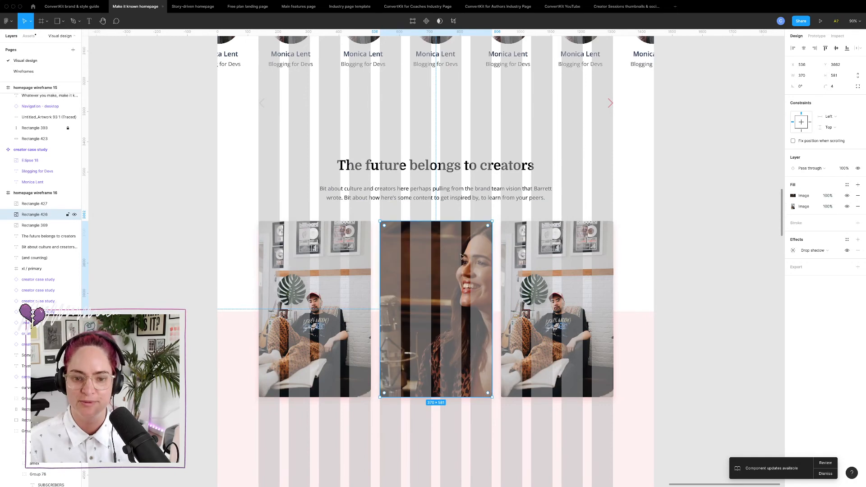
click(793, 196)
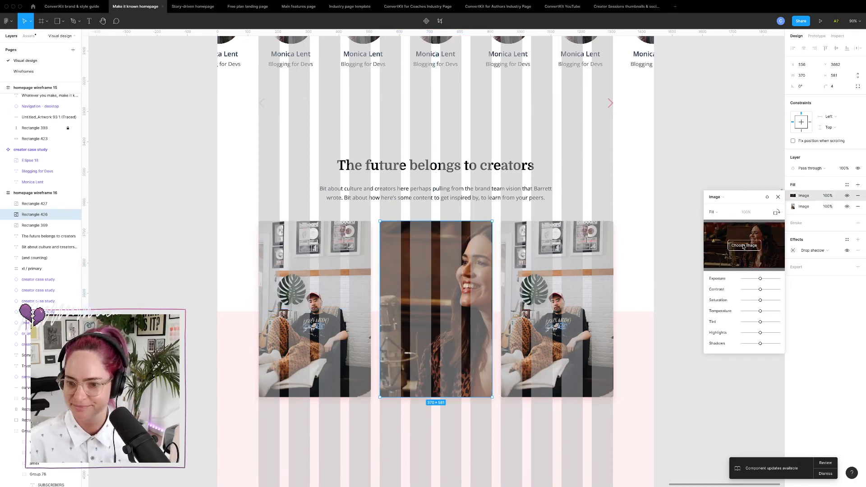
mouse_move(745, 246)
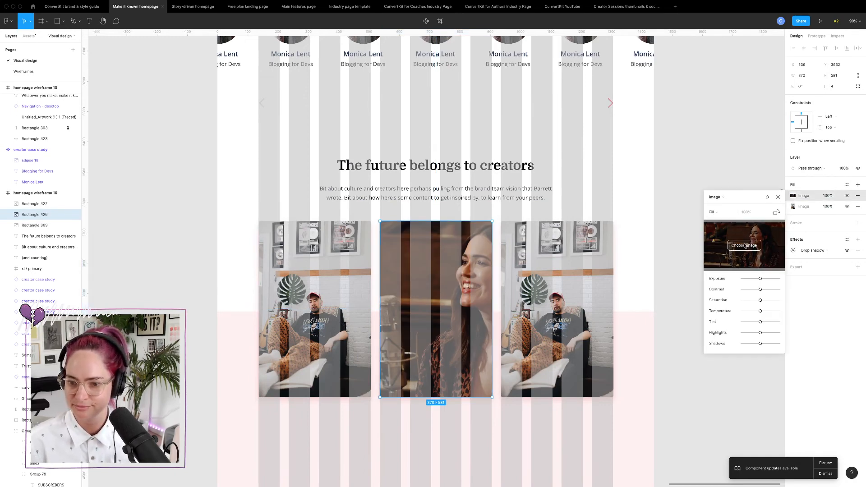
click(715, 213)
click(718, 233)
- Scale down and reposition the cropped photo so the woman and the microphone both fit in the upper part of the second card
drag(571, 262, 559, 266)
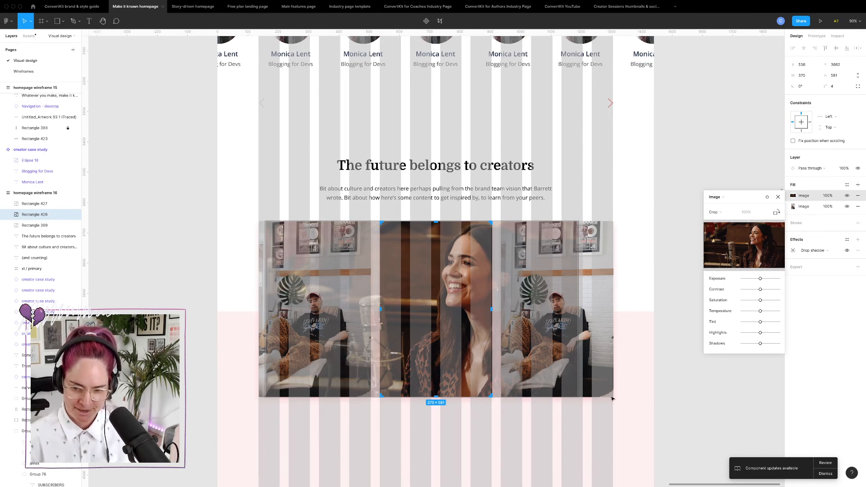
drag(578, 396, 506, 356)
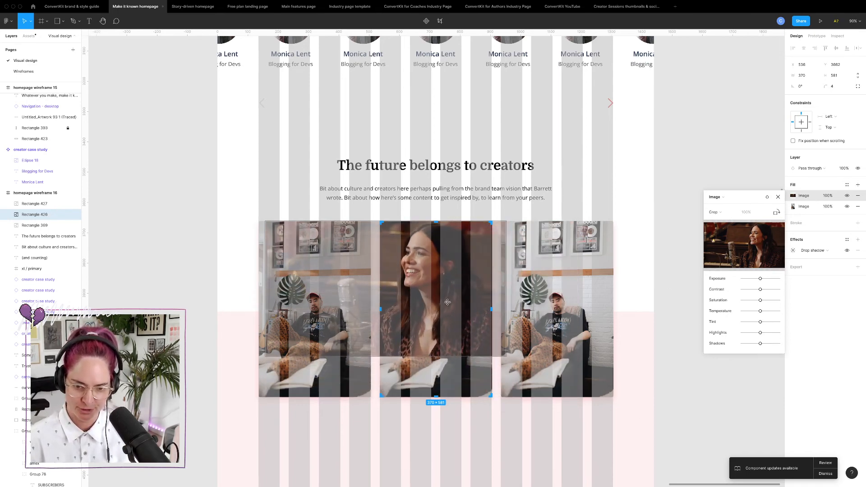
drag(436, 295, 473, 295)
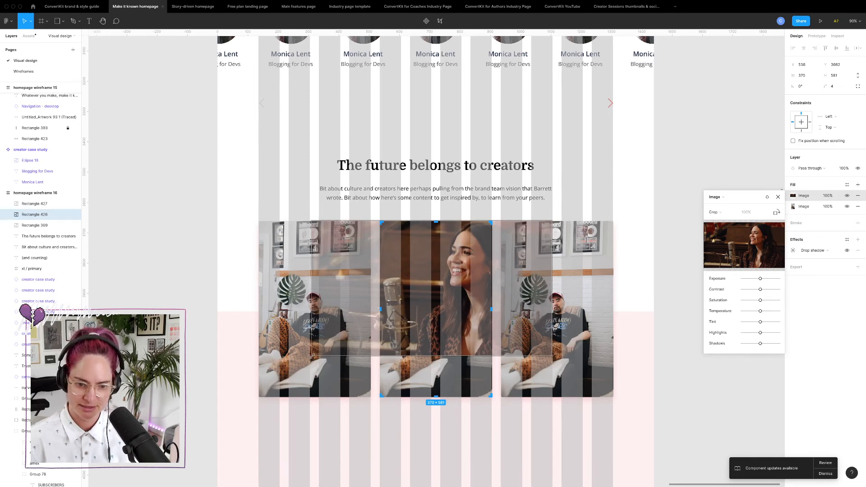
drag(313, 356, 327, 348)
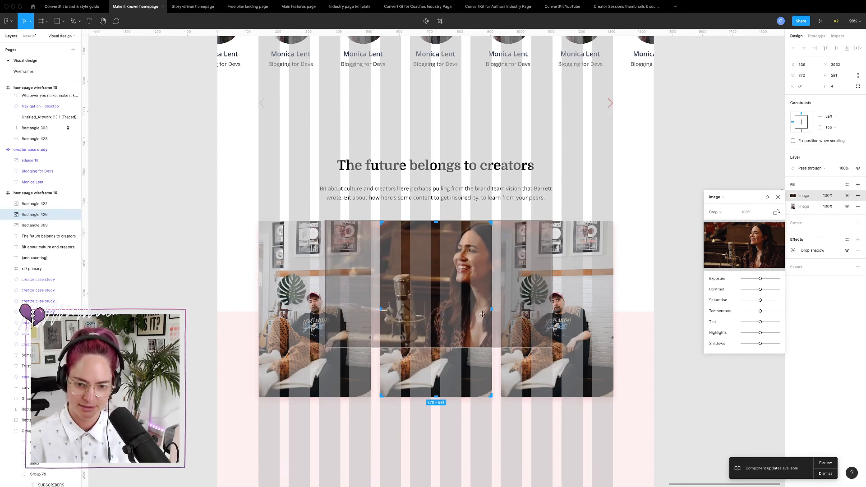
drag(483, 314, 476, 314)
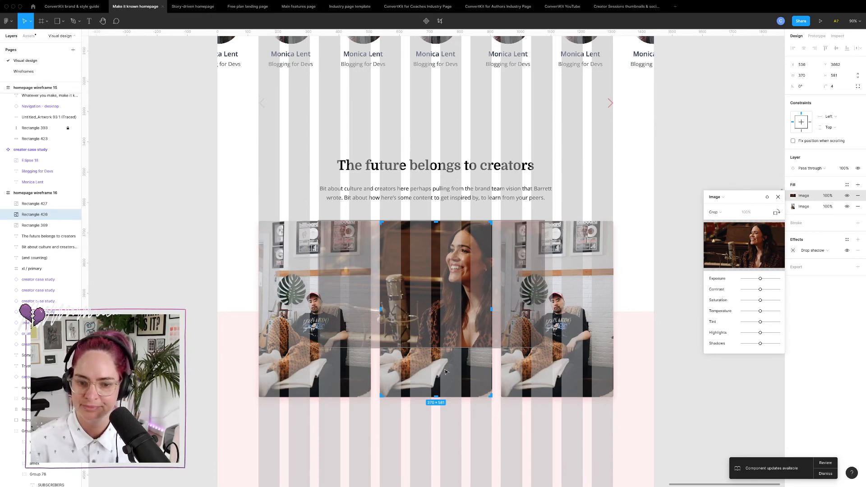
key(Return)
- Change the second card's lower image fill to a solid colour and open that colour for editing
click(803, 207)
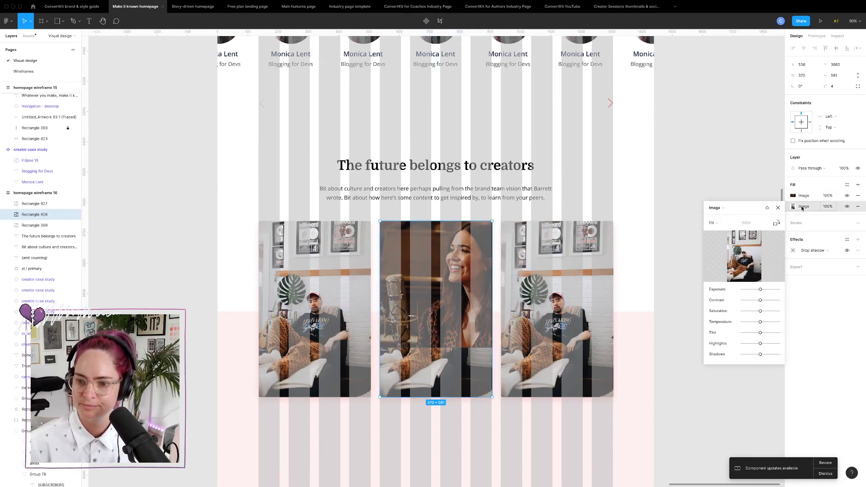
click(716, 208)
click(722, 168)
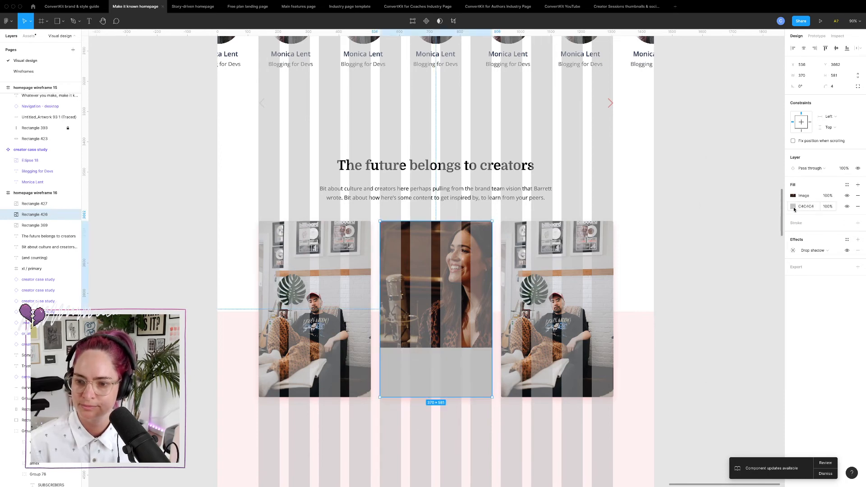
click(793, 207)
- Copy the background fill's hex value from the Ami Vitale thumbnail frame in the Creator Sessions thumbnails file
click(629, 6)
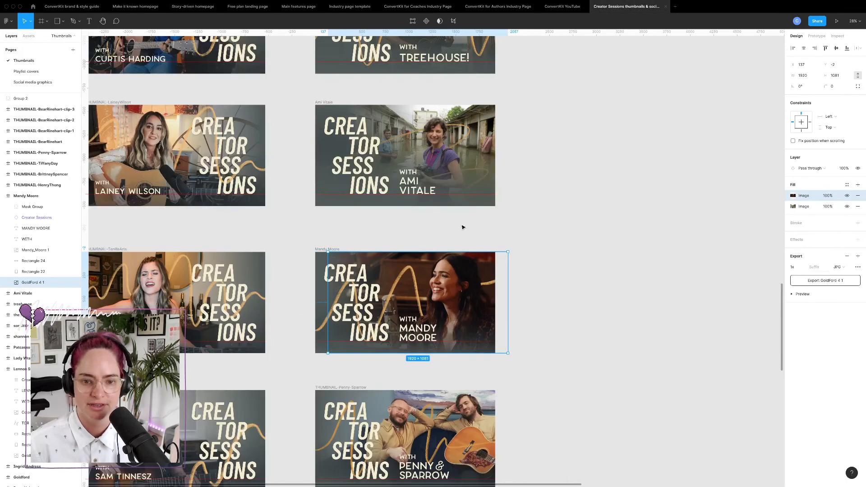
click(323, 179)
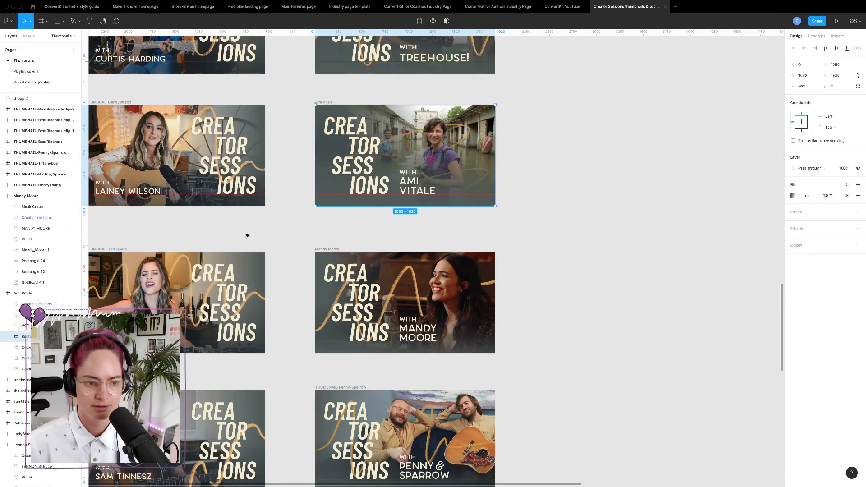
click(16, 294)
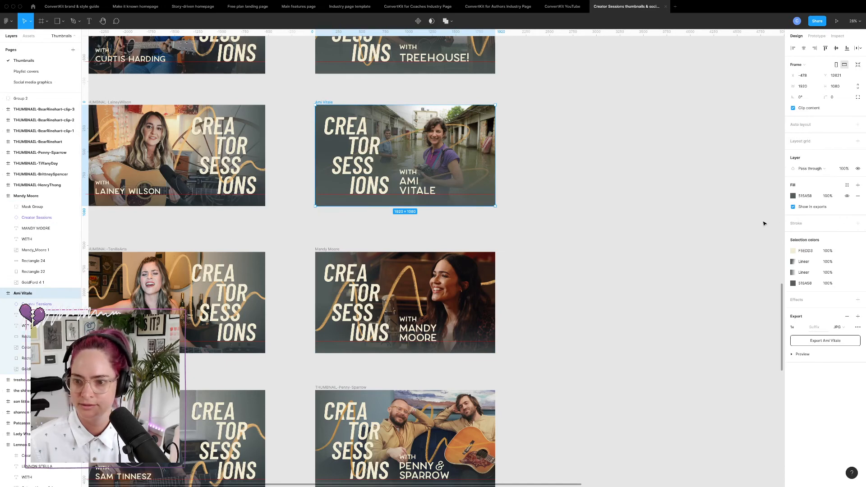
click(810, 196)
key(super+c)
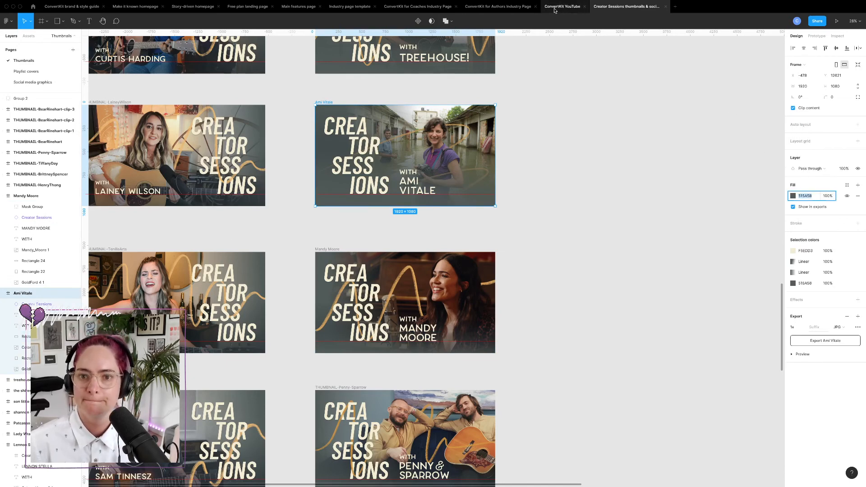
- Set the second card's solid fill in the Make it known homepage file to the copied hex 515A5B
click(143, 12)
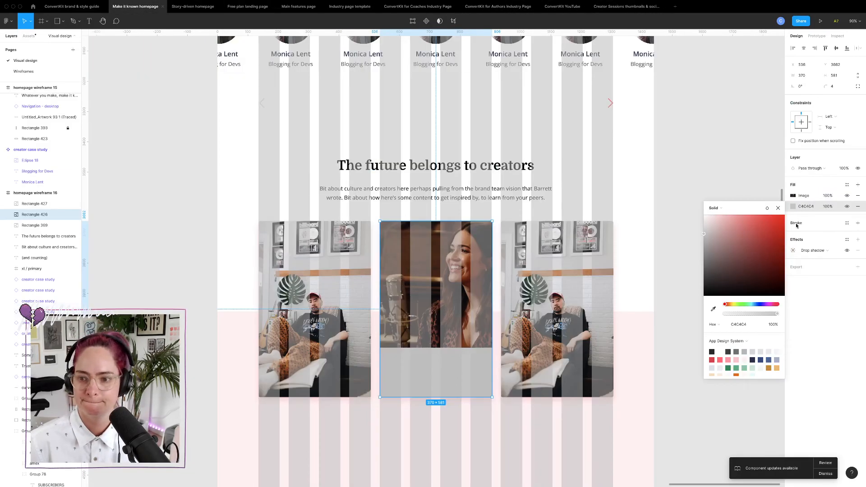
click(744, 325)
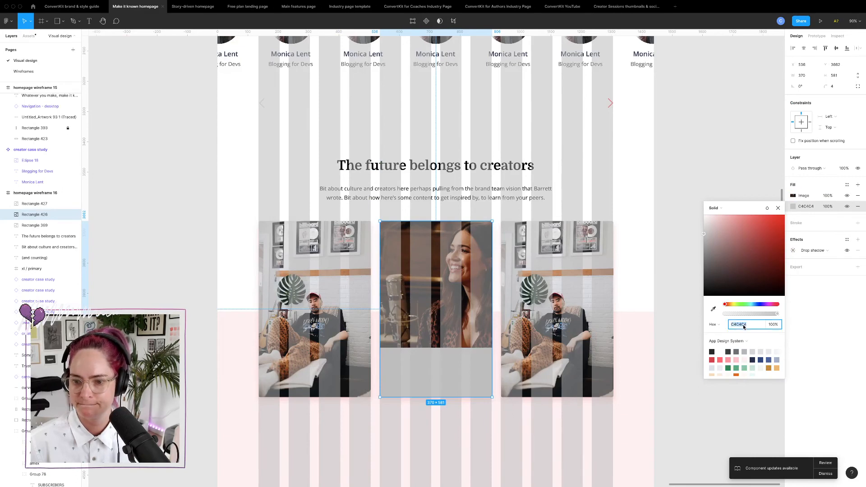
key(super+v)
key(Tab)
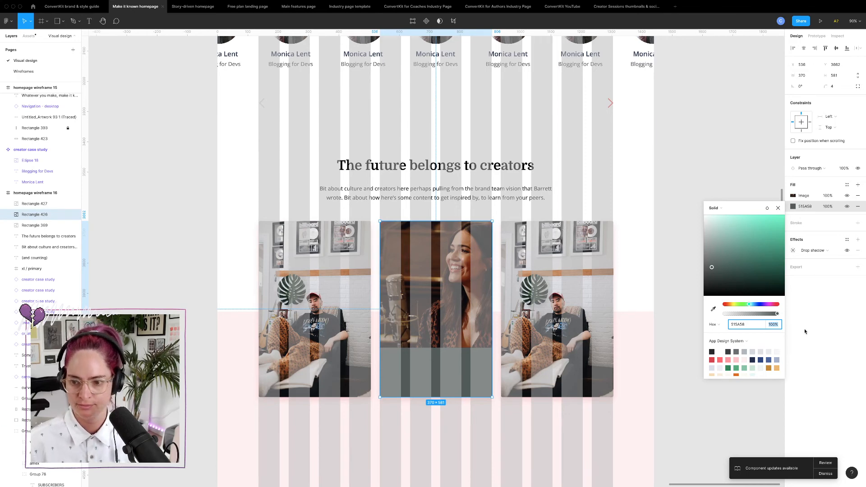
click(823, 335)
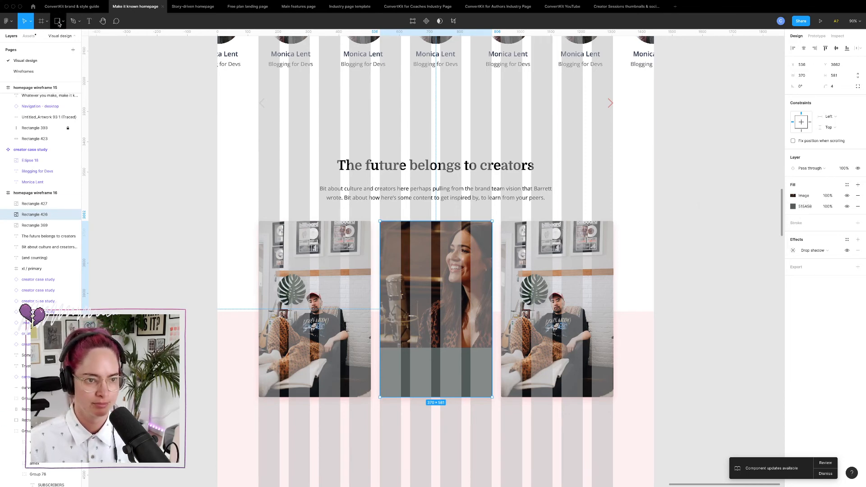
- Draw a rectangle about 369 by 86 px across the photo's lower edge on the second card and give it a linear gradient fill
key(r)
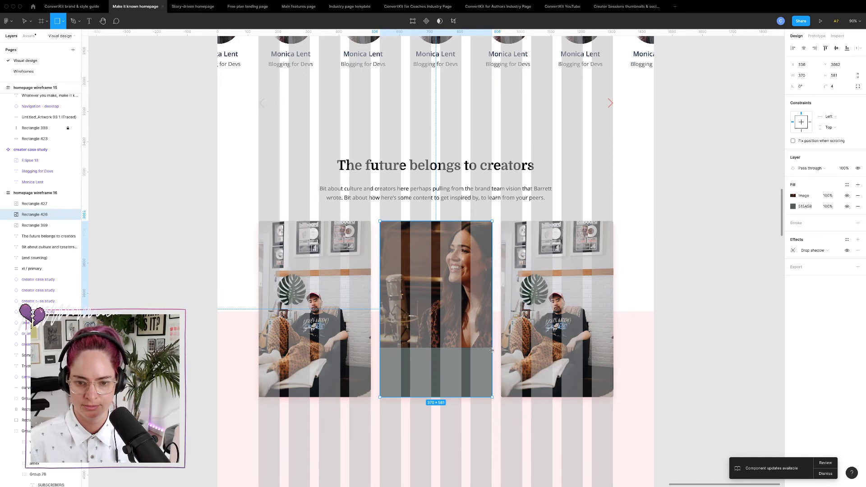
mouse_move(491, 350)
mouse_down()
mouse_move(380, 341)
mouse_move(380, 323)
mouse_up()
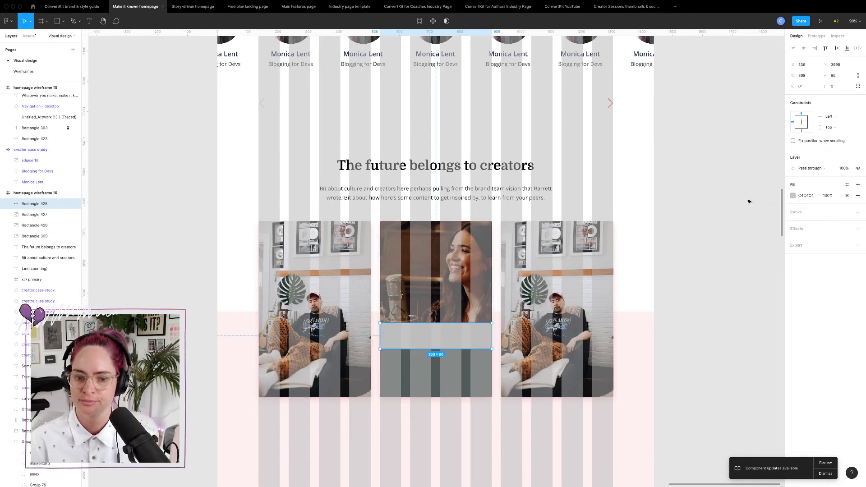
click(794, 197)
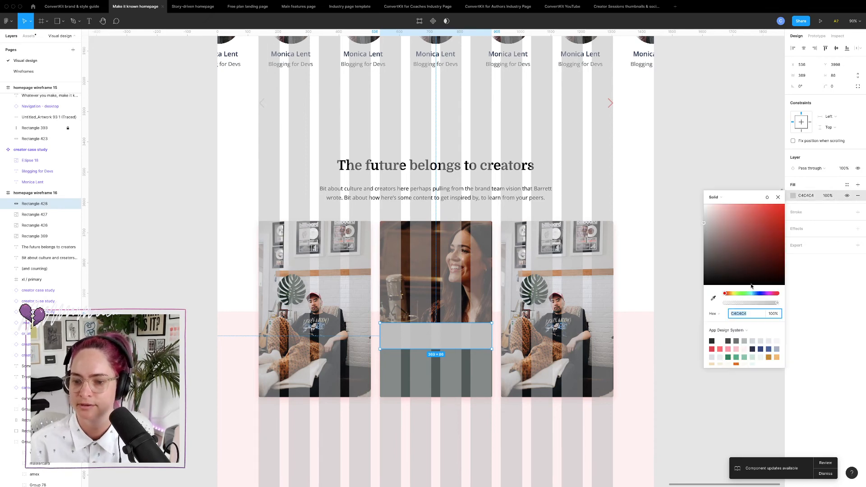
click(730, 197)
click(730, 207)
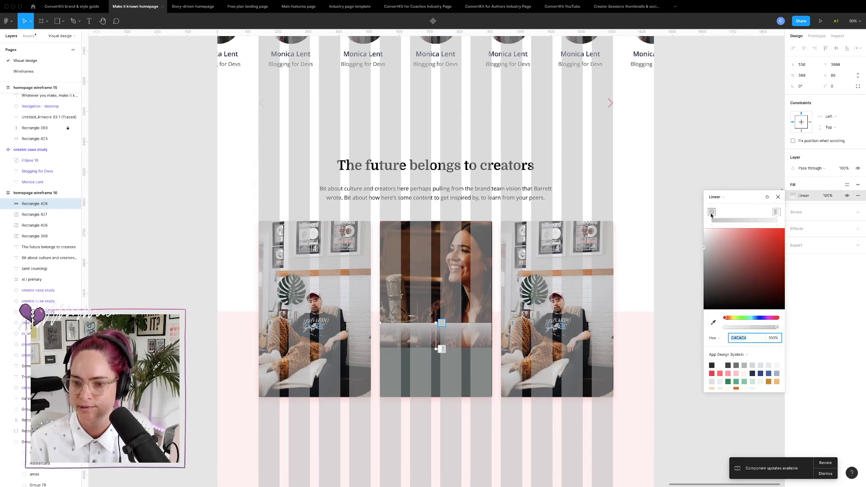
- Set both stops of the rectangle's linear gradient to 515A5B, keeping the end stop at 0% opacity
click(711, 214)
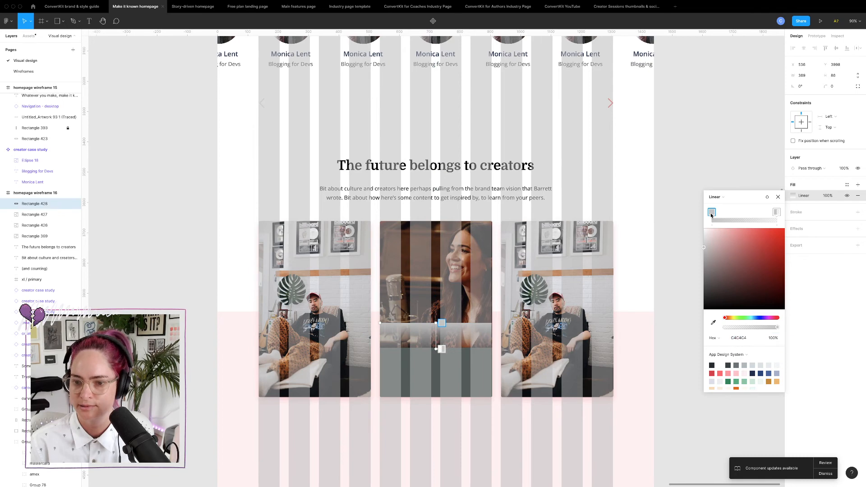
click(746, 341)
text(515A5B)
key(Tab)
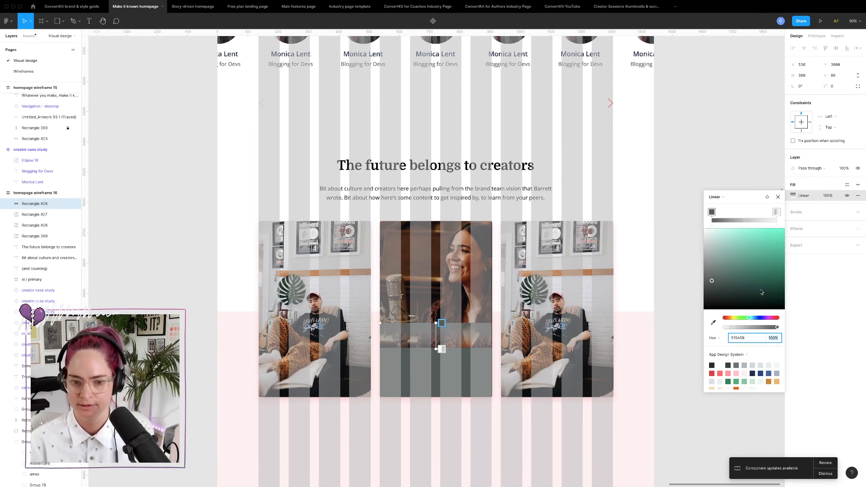
click(777, 211)
click(743, 340)
text(515A5B)
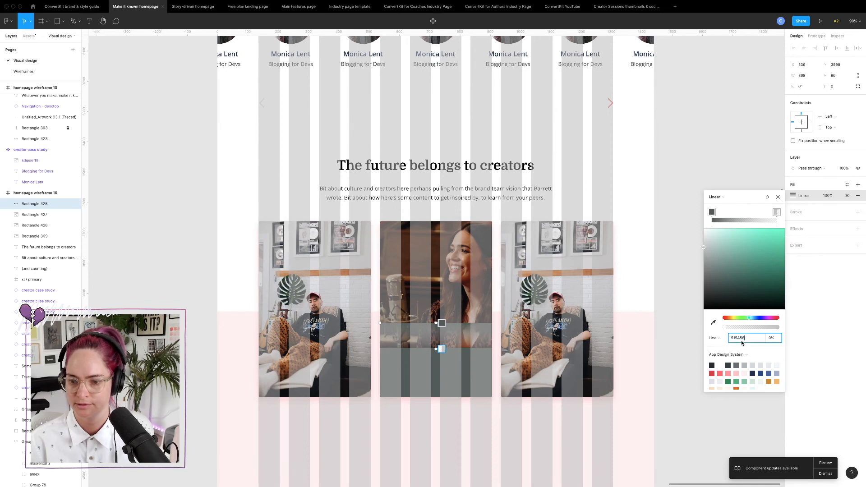
key(Tab)
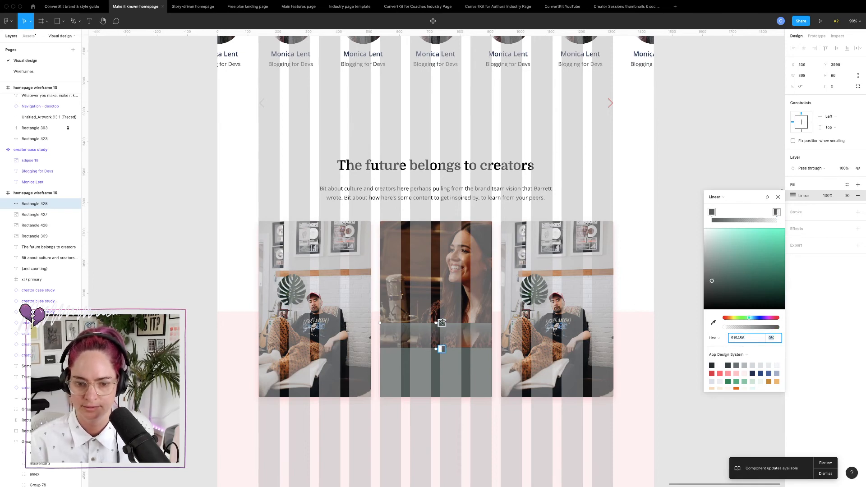
- Reverse the gradient so it fades out upward from the solid area, and extend the rectangle's upper edge to a height of about 152 px
drag(435, 324, 462, 338)
key(BackSpace)
scroll(463, 338, up, 5)
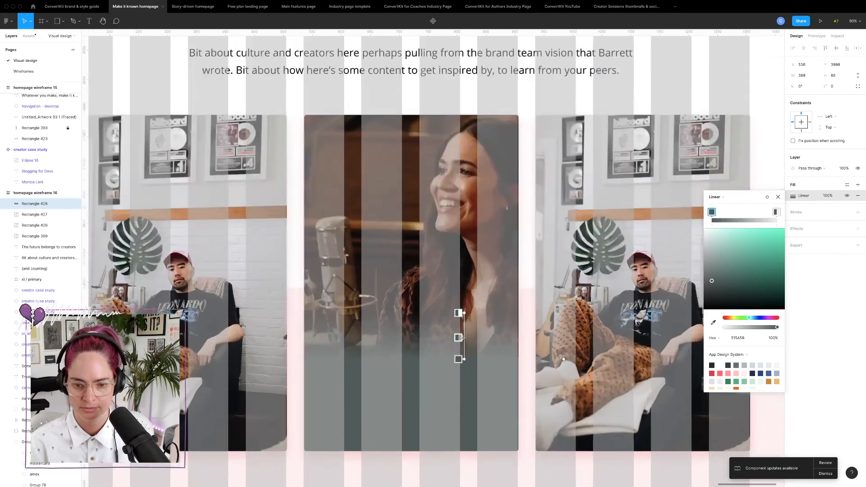
drag(465, 359, 462, 348)
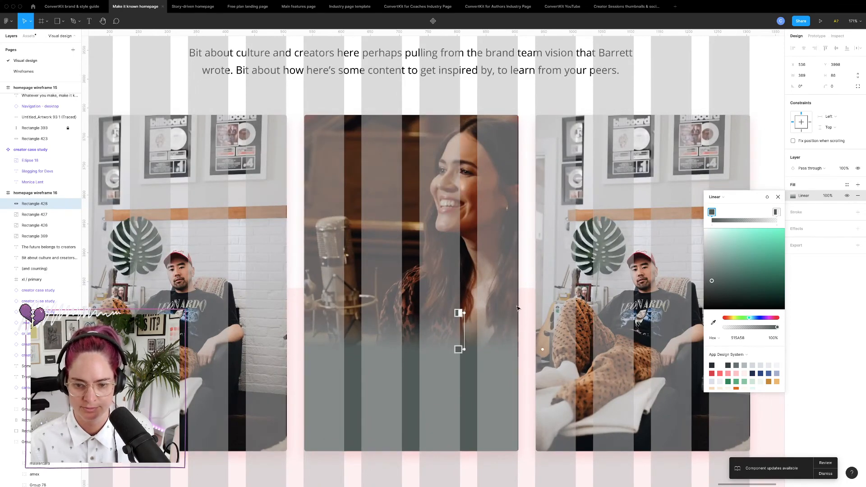
key(Escape)
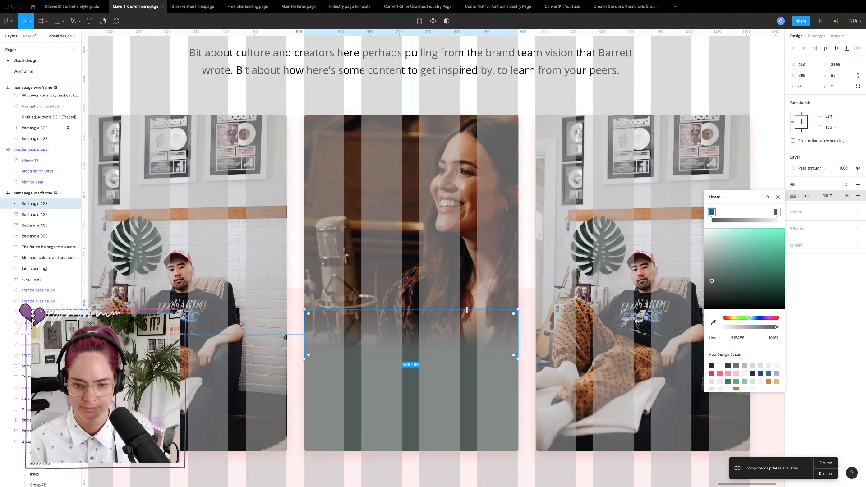
drag(467, 311, 469, 271)
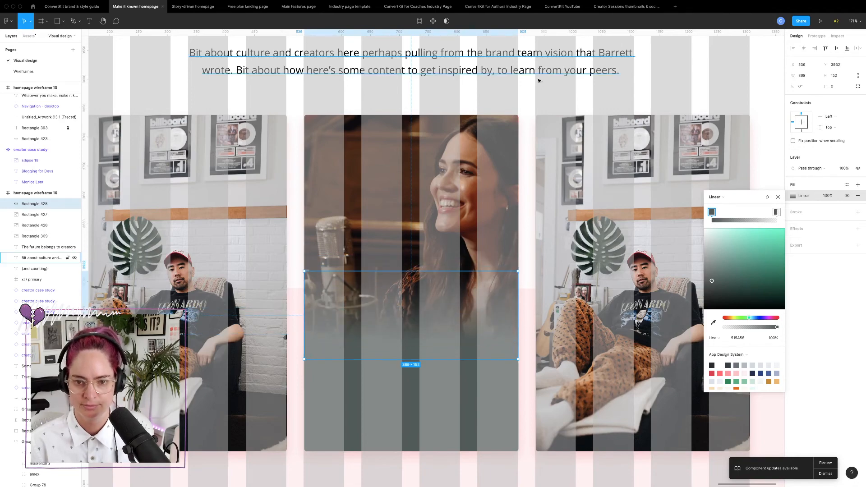
scroll(555, 77, down, 5)
- Copy the Creator Sessions logo with chalk line from the first CREATORSESSIONS-Instagram frame on the Social media graphics page of the Creator Sessions file
click(632, 7)
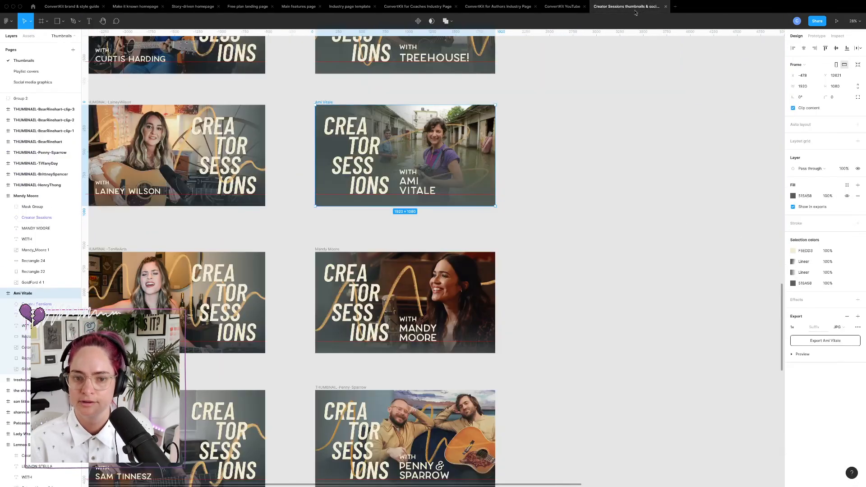
scroll(369, 299, down, 5)
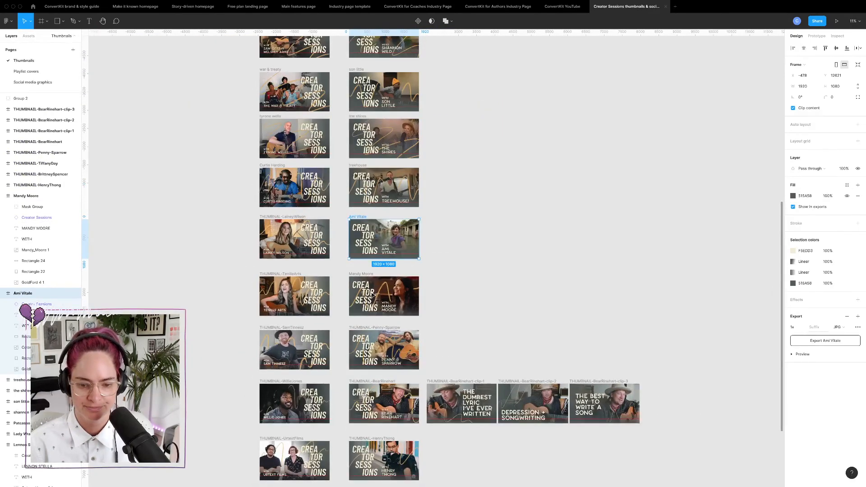
scroll(372, 295, up, 3)
scroll(372, 294, left, 2)
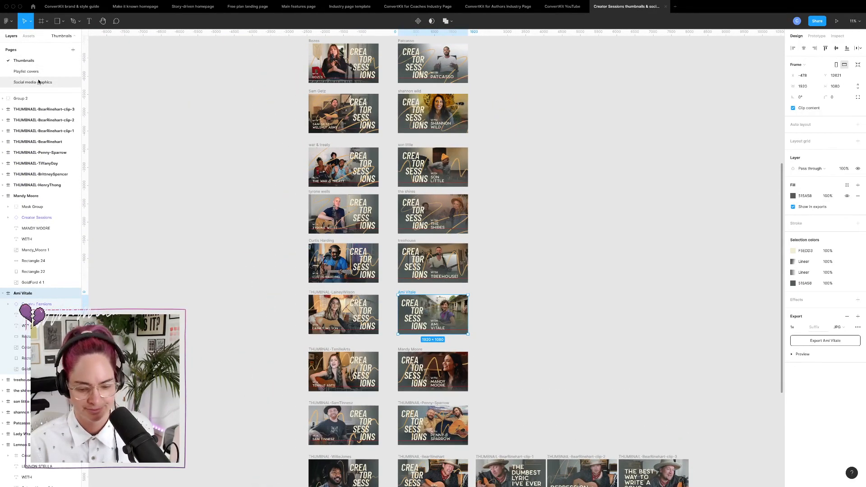
click(39, 82)
scroll(642, 252, right, 4)
scroll(642, 253, up, 1)
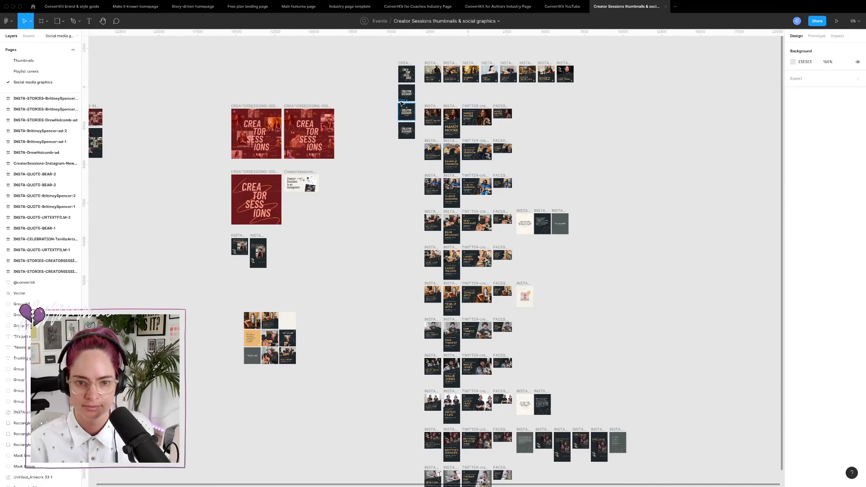
ctrl+scroll(402, 103, up, 5)
scroll(402, 103, down, 3)
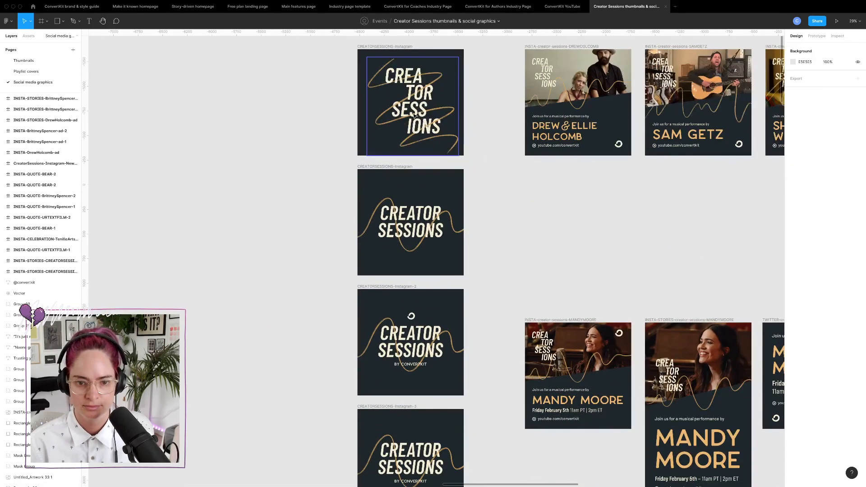
click(435, 108)
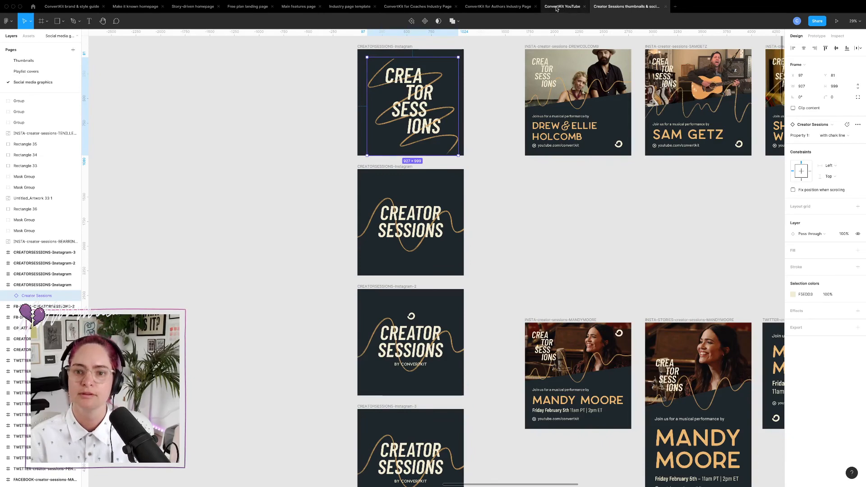
- Paste the copied Creator Sessions logo into the homepage frame that holds the three cards
click(135, 6)
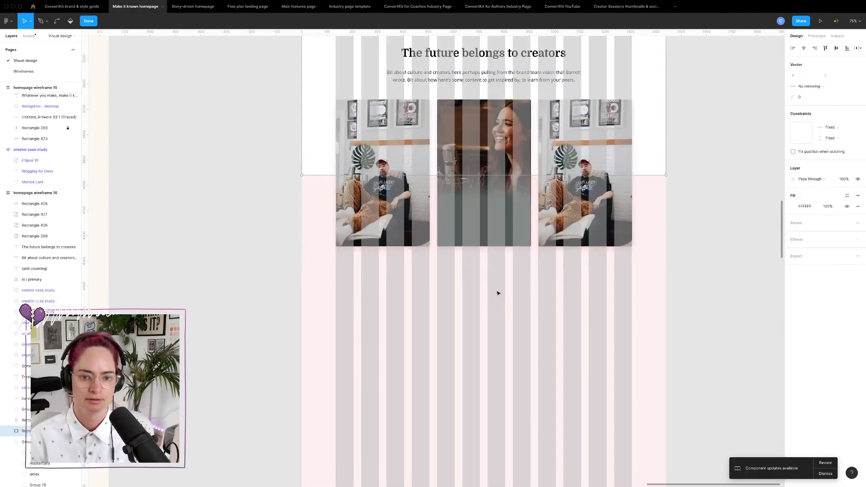
key(Escape)
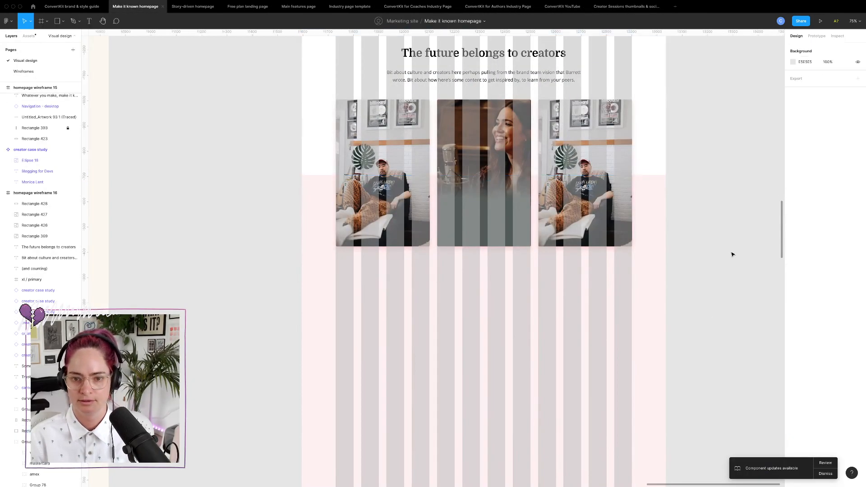
click(457, 195)
click(489, 239)
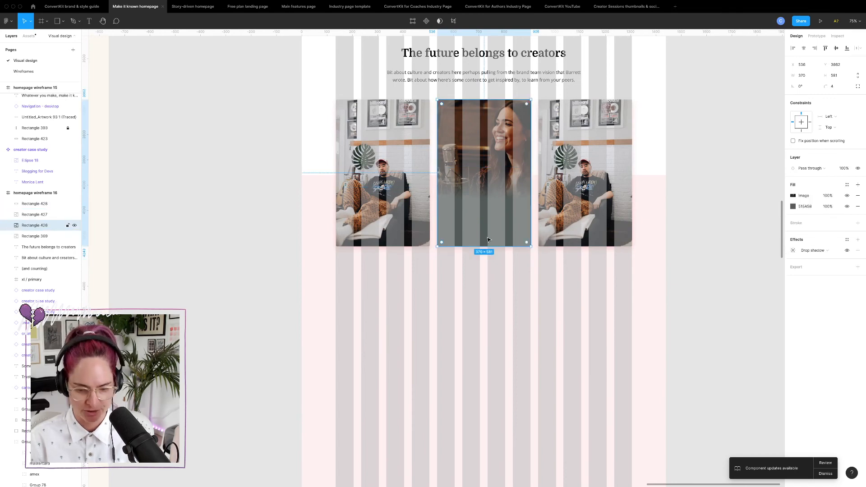
key(super+v)
scroll(466, 167, down, 5)
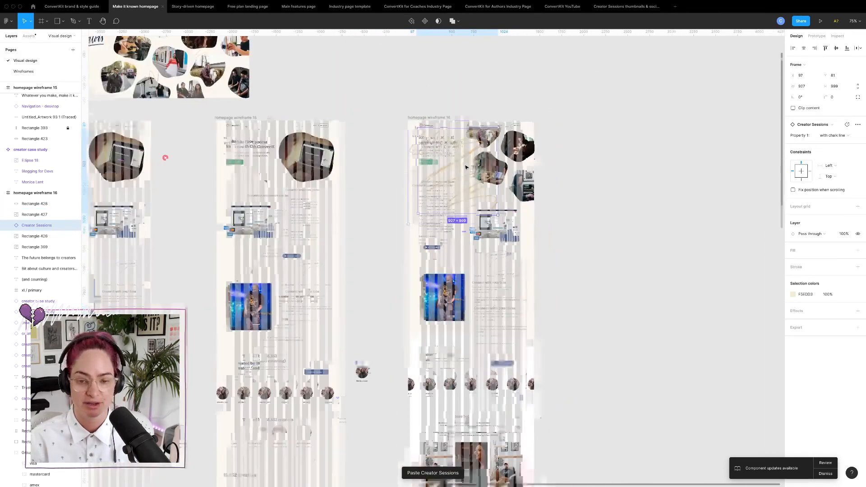
- Place the logo in front of the other layers on the lower part of the second card, scaled to about 293 by 316 px
drag(417, 129, 482, 377)
scroll(486, 199, down, 3)
scroll(481, 377, up, 8)
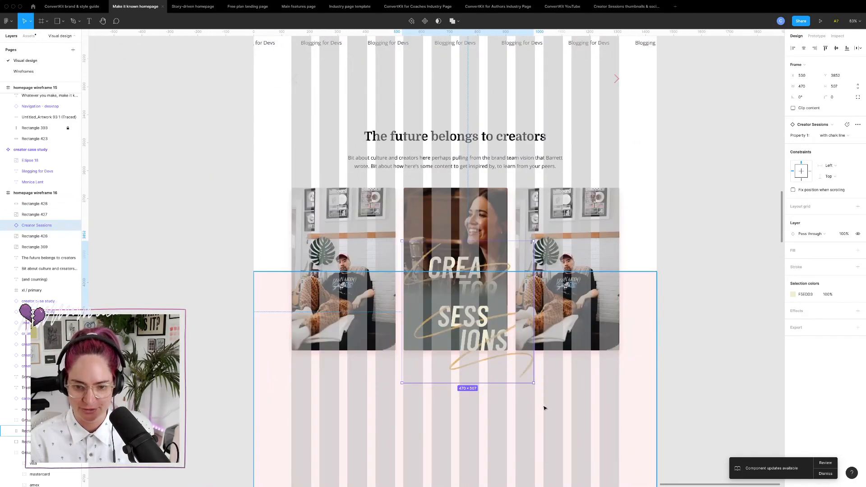
drag(31, 226, 32, 199)
drag(534, 384, 444, 315)
- Draw a rectangle about 290 by 362 px over the Creator Sessions logo, place it behind the logo and use it as a mask
click(57, 21)
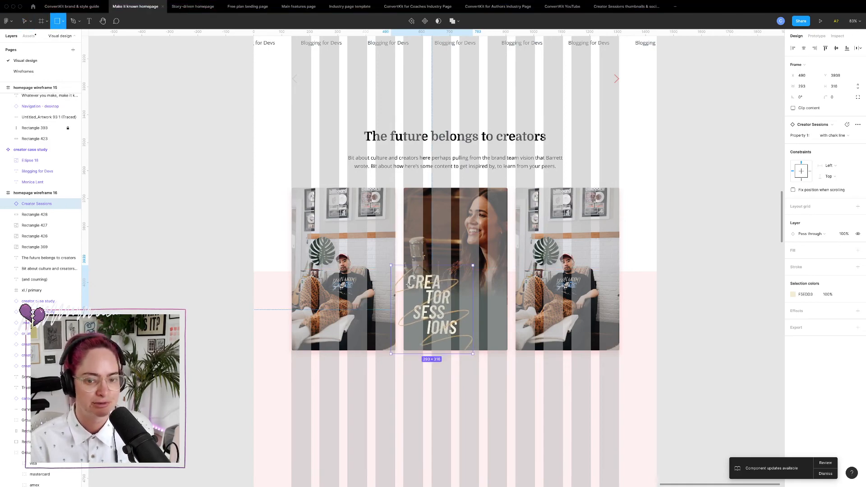
scroll(408, 285, up, 5)
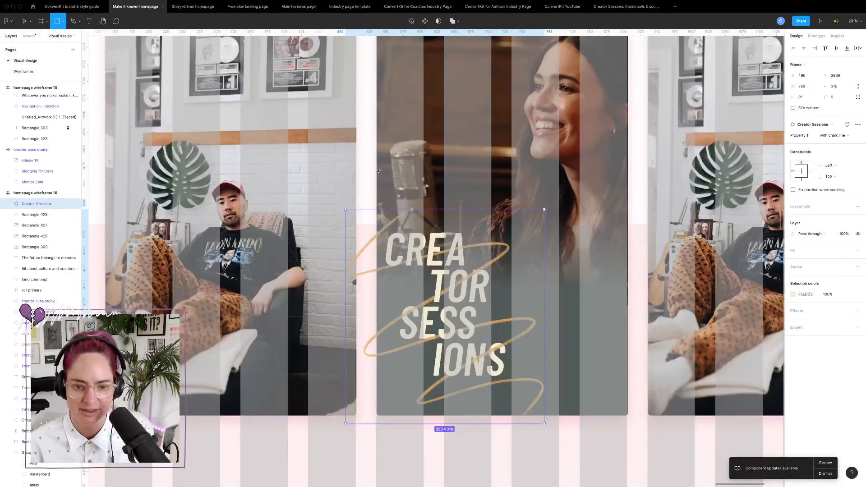
drag(377, 171, 573, 416)
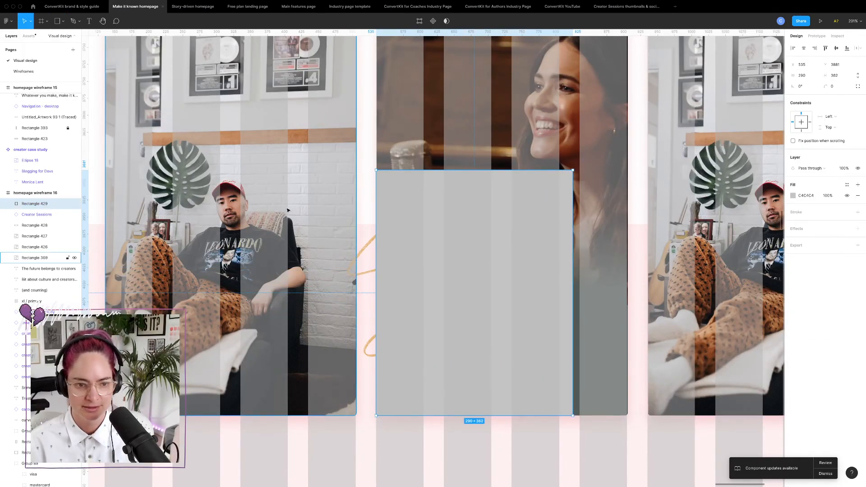
drag(45, 204, 41, 217)
right_click(35, 214)
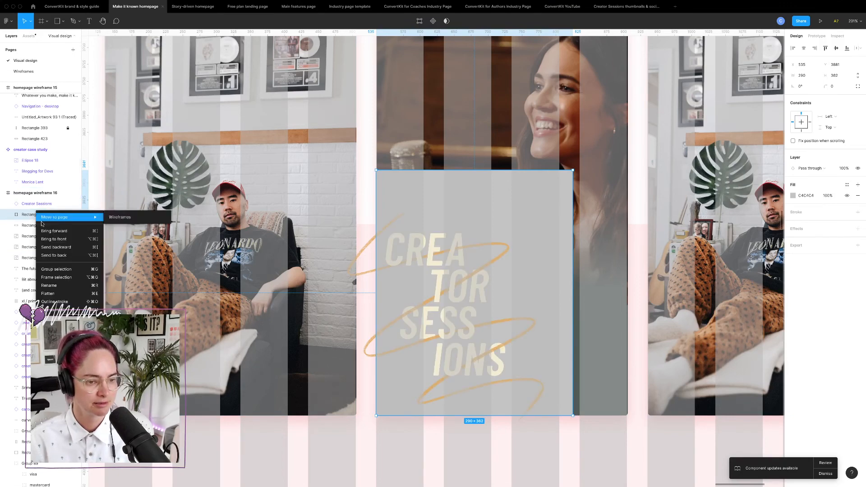
click(68, 303)
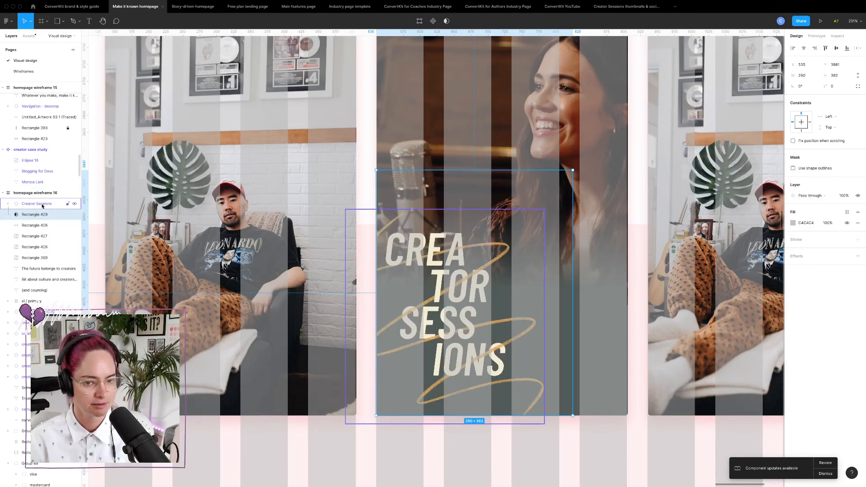
click(630, 452)
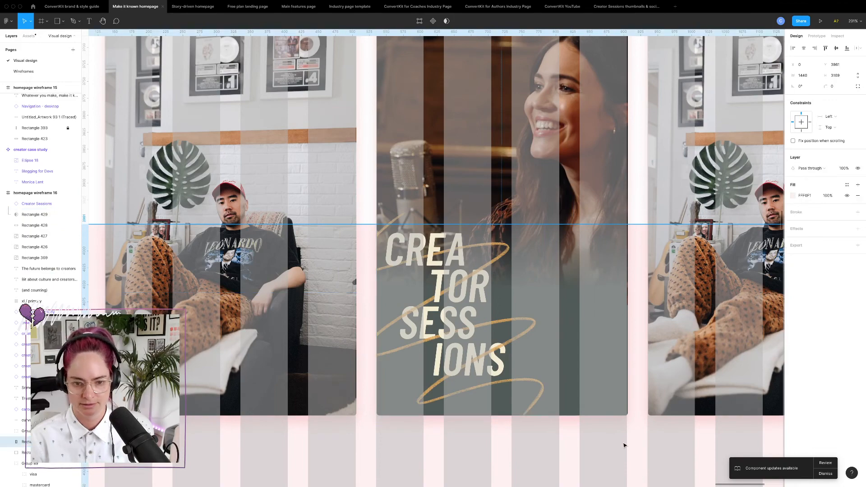
- Trim the logo mask's left edge to line up with the second card's edge, making the mask about 289 px wide
click(413, 233)
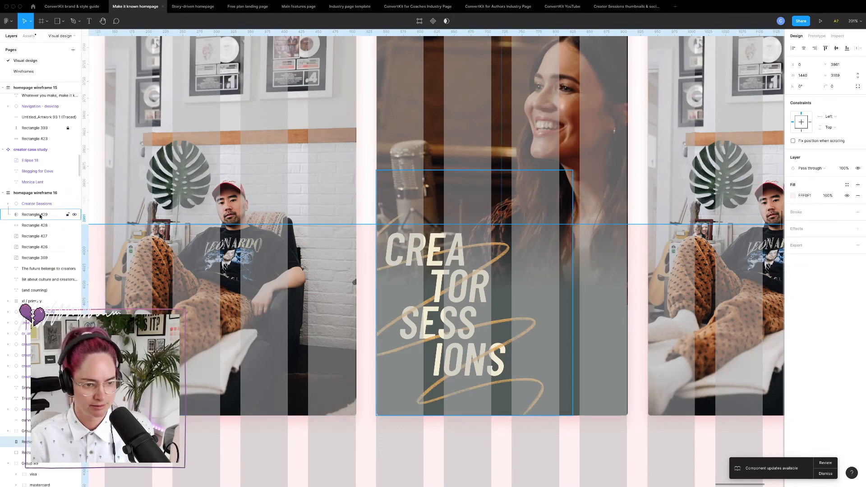
scroll(414, 233, up, 5)
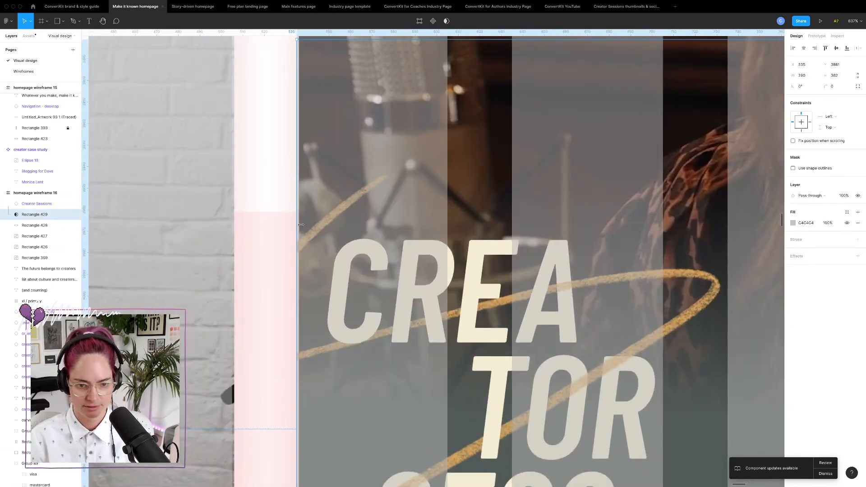
drag(301, 224, 299, 224)
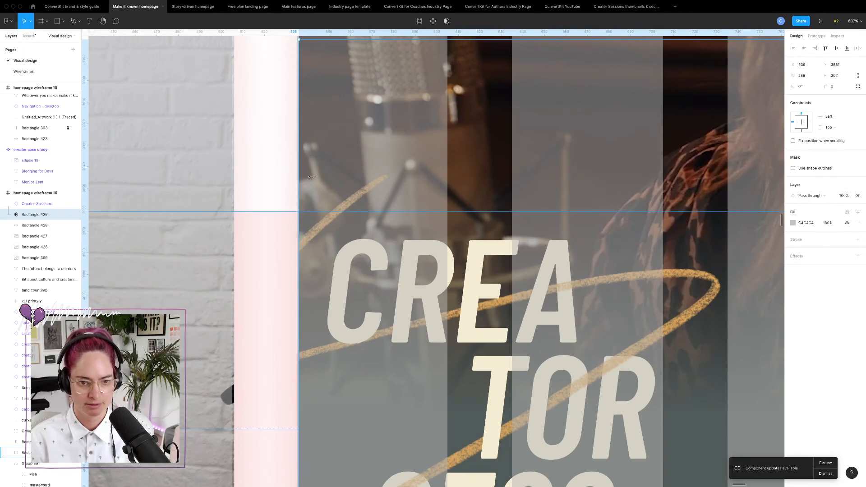
click(31, 225)
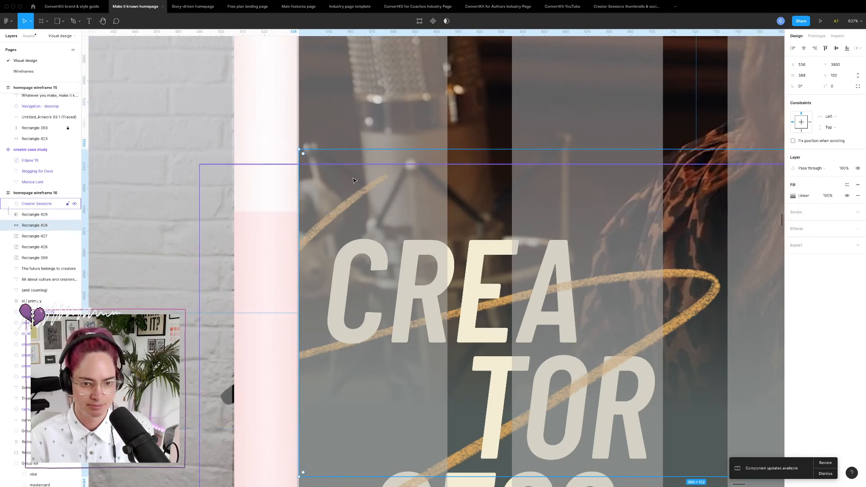
- Check the card edges against the layout grid and trim the first card's right edge to its column, making it 370 px wide
scroll(302, 135, up, 15)
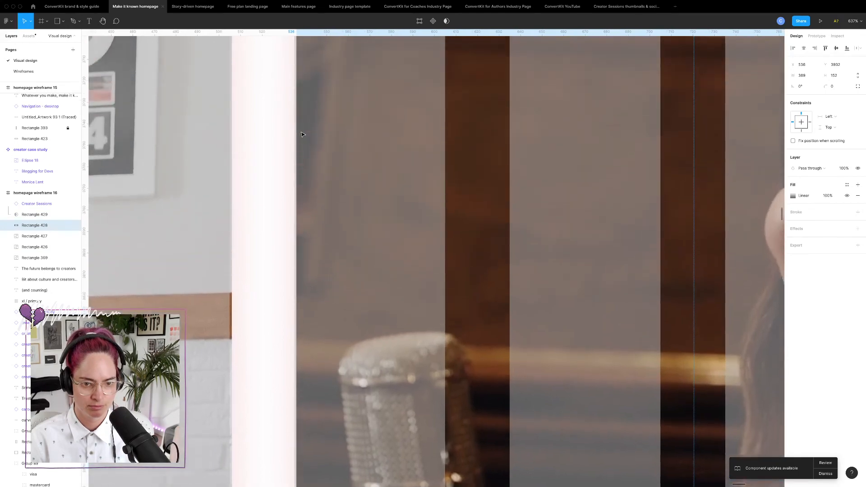
key(ctrl+g)
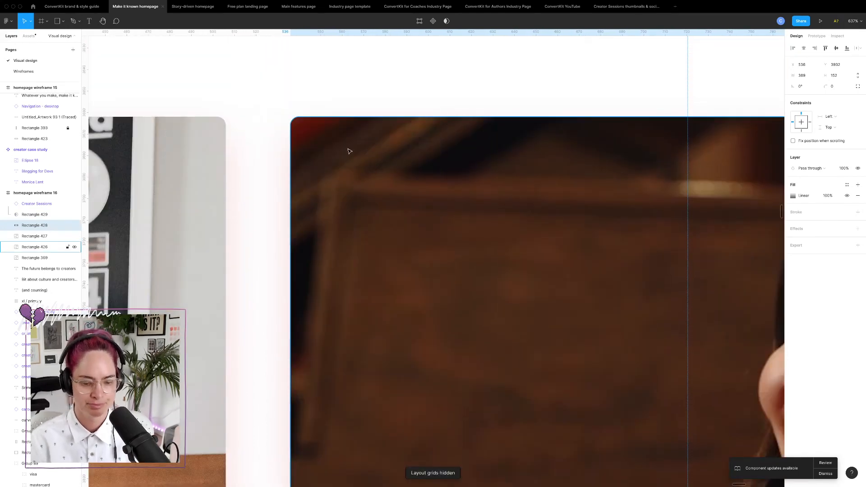
scroll(348, 146, down, 5)
key(ctrl+g)
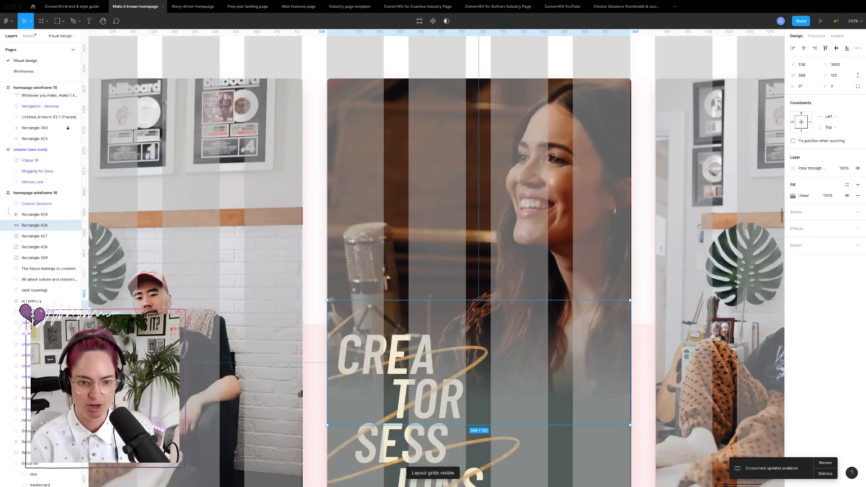
scroll(280, 135, left, 5)
scroll(409, 132, left, 3)
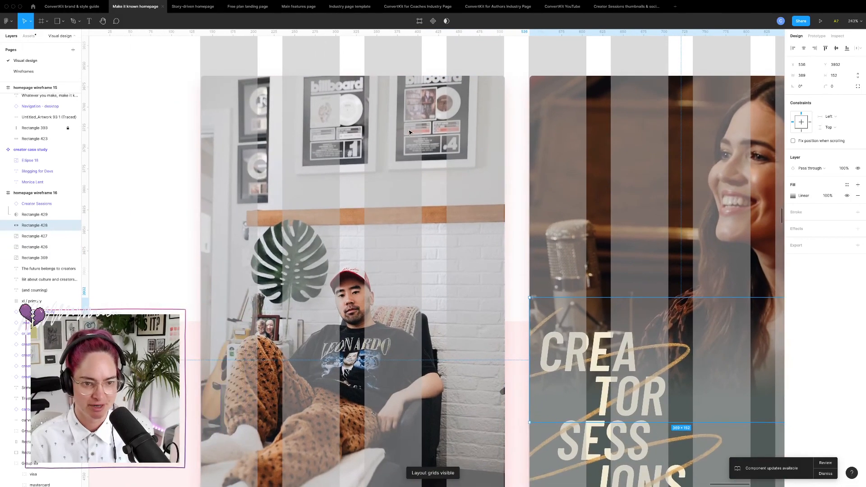
scroll(409, 133, up, 5)
scroll(316, 180, left, 3)
click(224, 220)
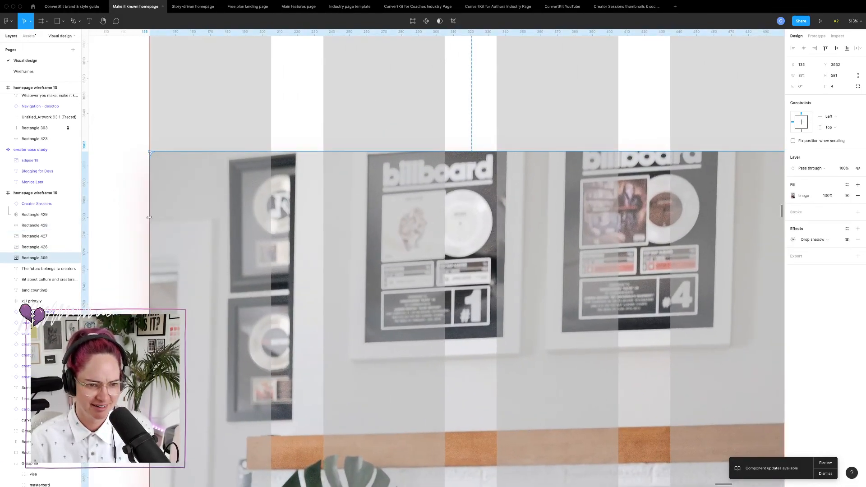
drag(146, 216, 145, 216)
scroll(451, 171, right, 10)
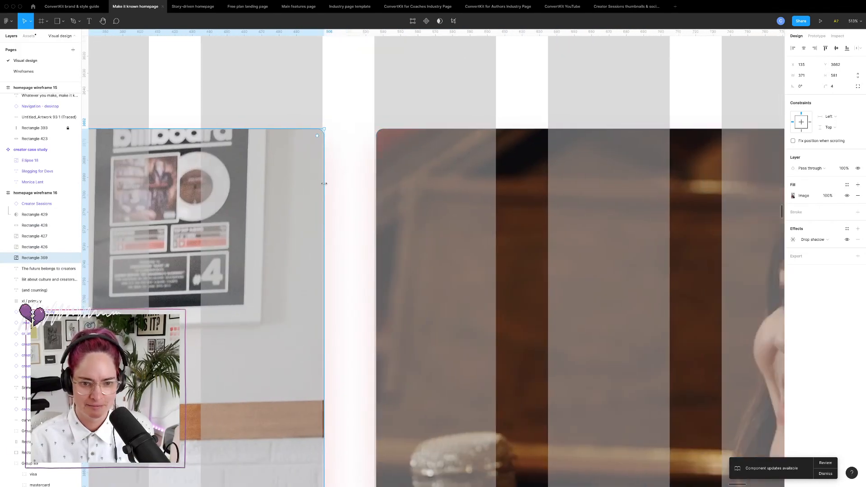
drag(324, 184, 323, 184)
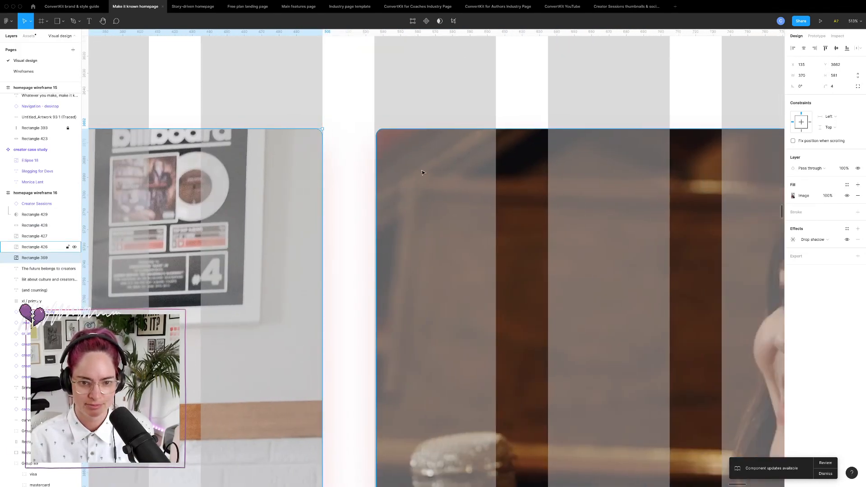
click(386, 172)
drag(375, 175, 373, 175)
scroll(553, 187, right, 8)
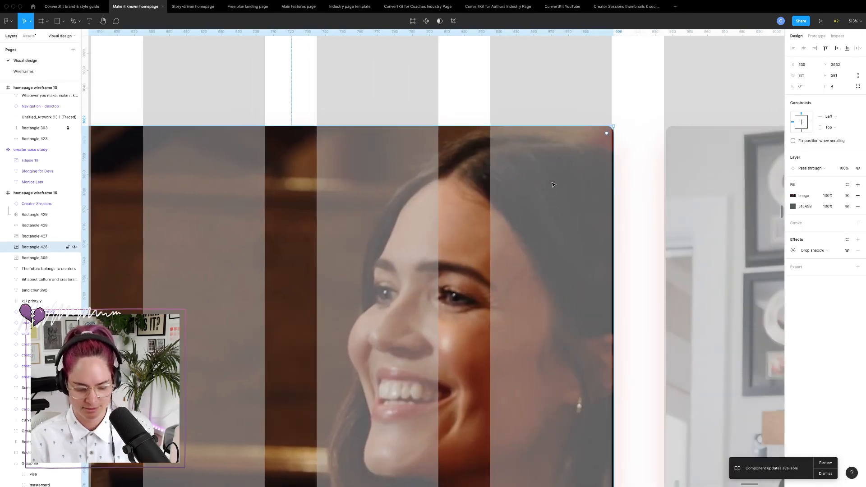
key(super+z)
- Nudge the second card left to X 535 so it lines up with its grid columns, and hide the layout grids
scroll(474, 191, left, 1)
scroll(471, 191, left, 8)
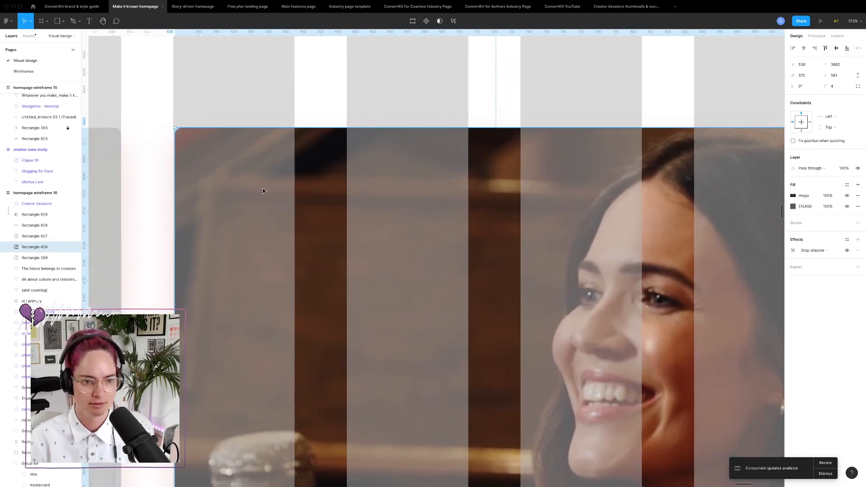
key(Left)
scroll(578, 172, right, 9)
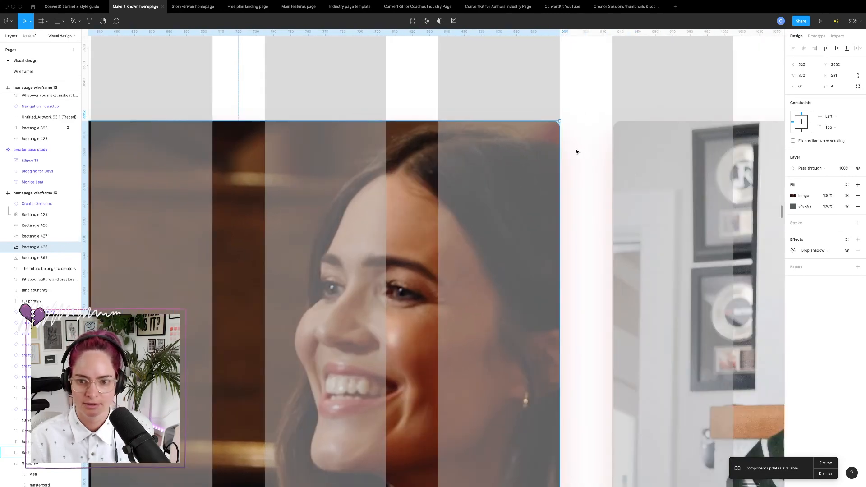
click(577, 151)
scroll(578, 151, down, 5)
key(ctrl+g)
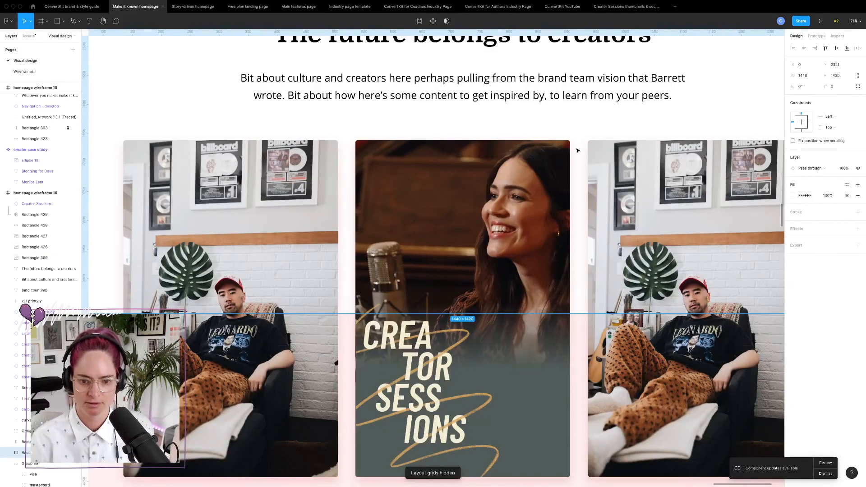
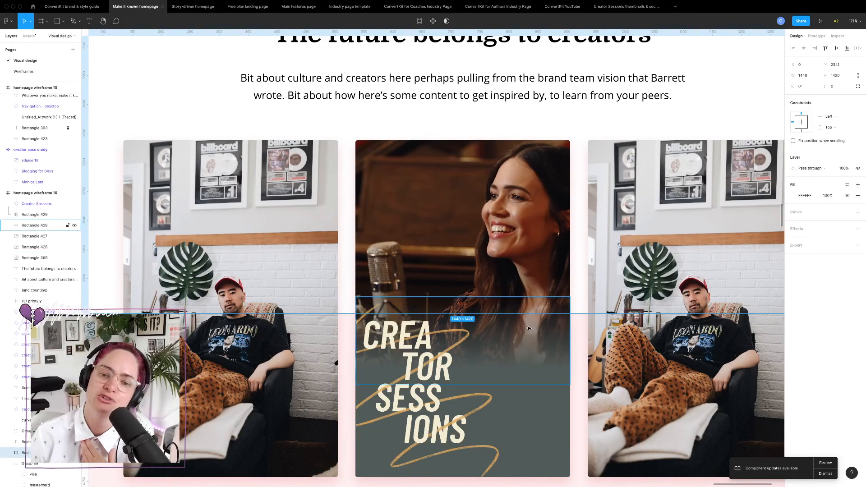
- Raise the Creator Sessions logo and its mask together so the word IONS sits where the second card's solid area begins
click(435, 355)
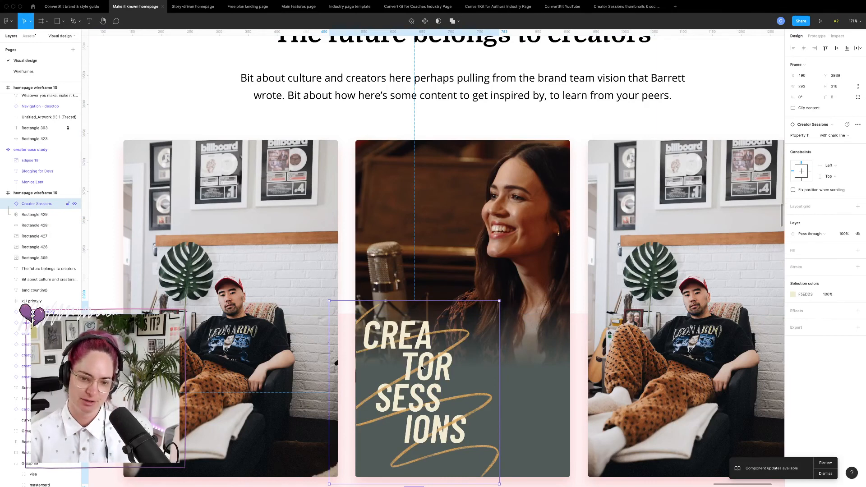
shift+click(39, 217)
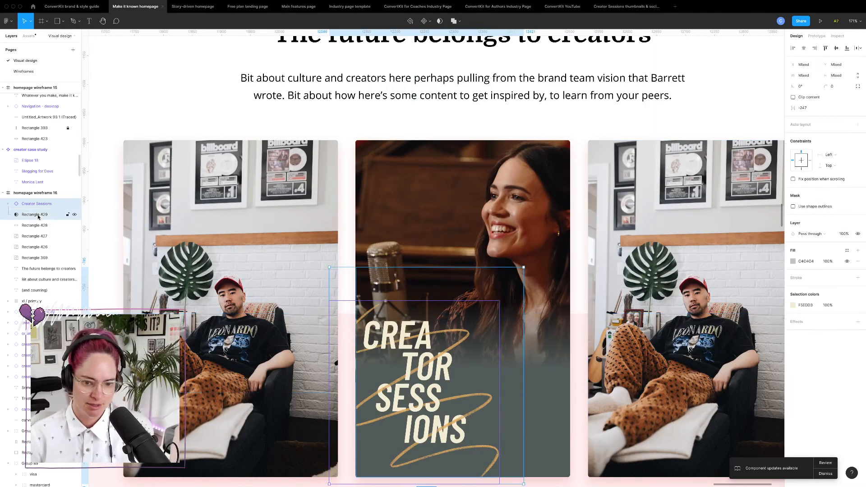
key(shift+Up)
key(shift+Up)
key(shift+Up)
key(shift+Up)
key(shift+Up)
key(shift+Up)
key(shift+Up)
key(shift+Up)
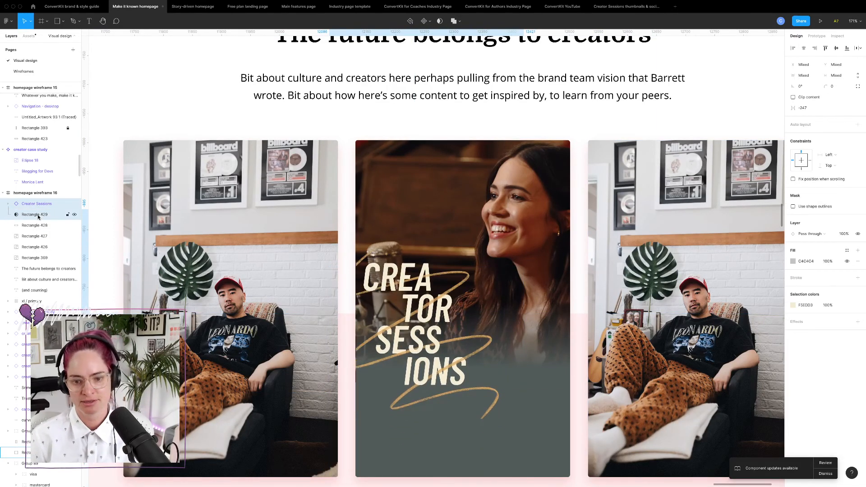
key(shift+Up)
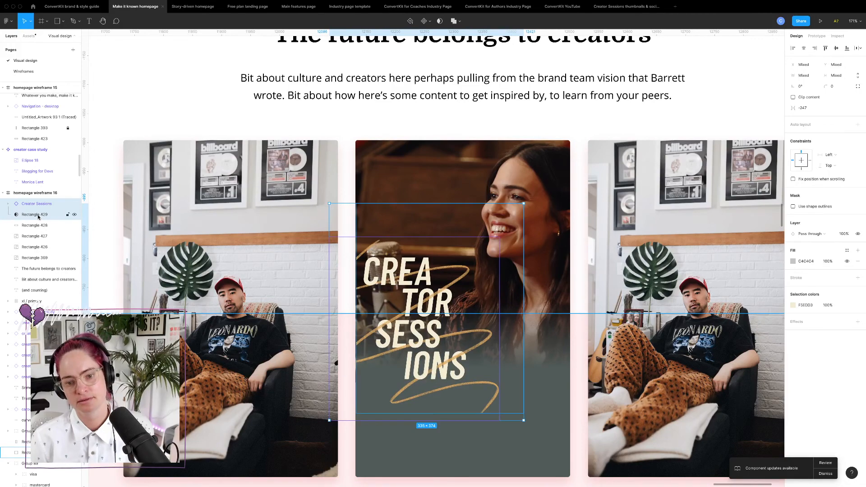
key(shift+Down)
key(shift+Down)
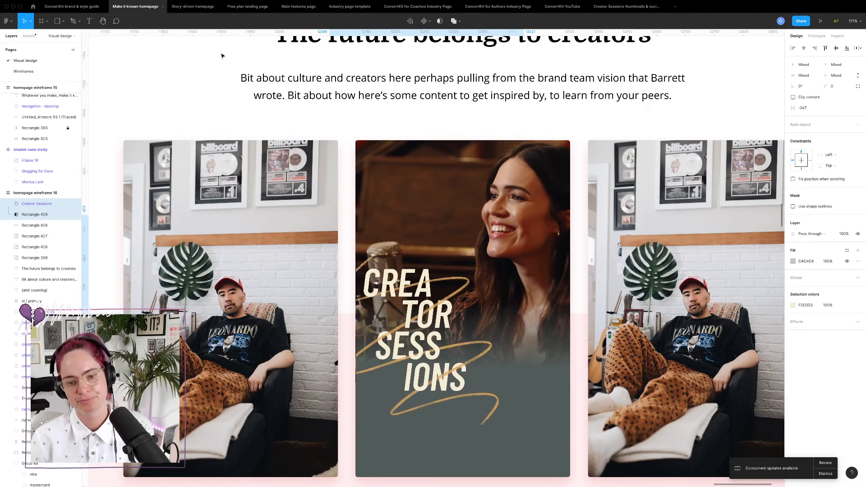
click(620, 121)
scroll(621, 122, down, 5)
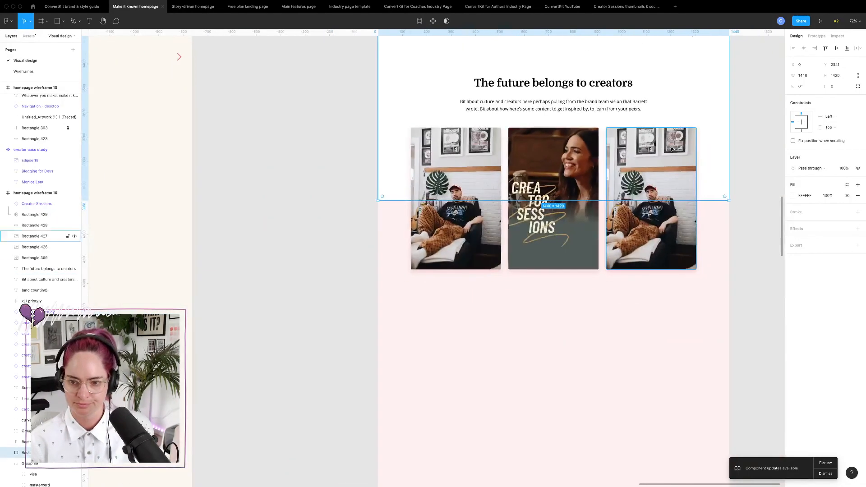
- Switch to Chrome, open youtube.com/convertkit and look through the channel's series thumbnails for another card's content
click(675, 151)
scroll(675, 151, right, 3)
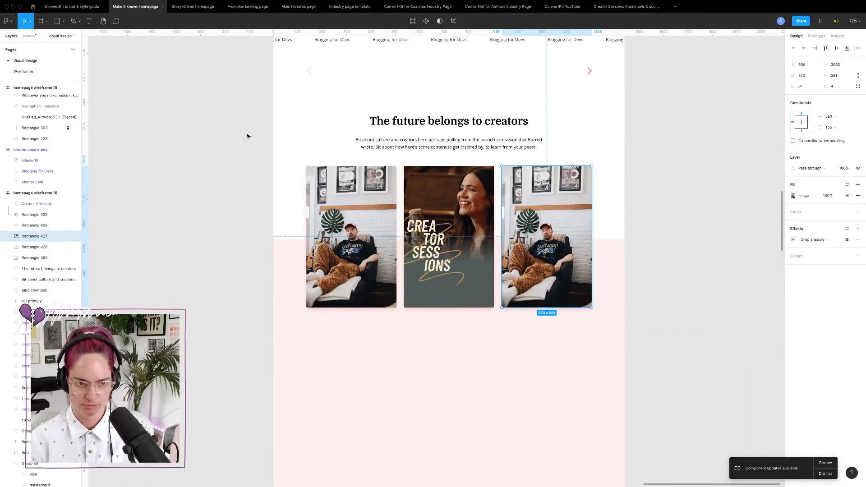
key(super+Tab)
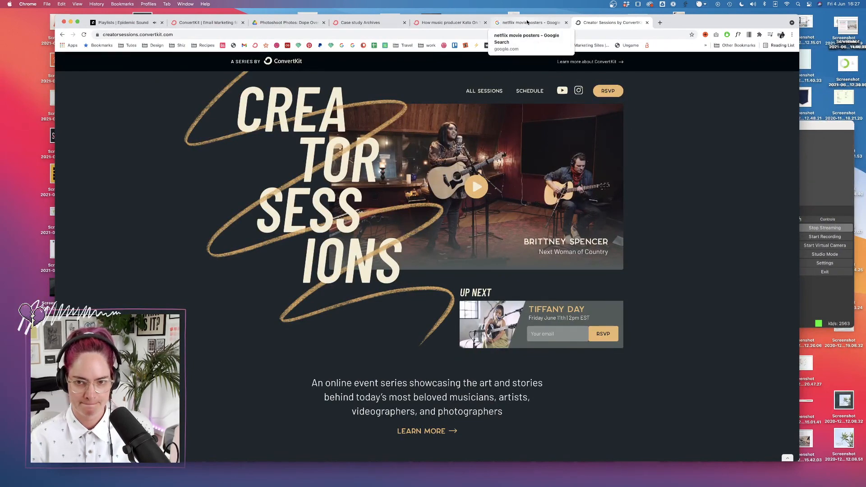
click(651, 31)
text(youtube.com)
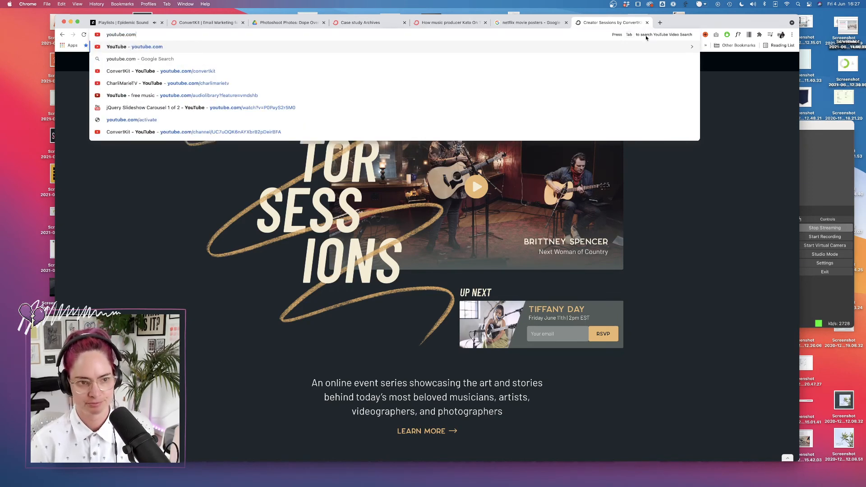
text(/)
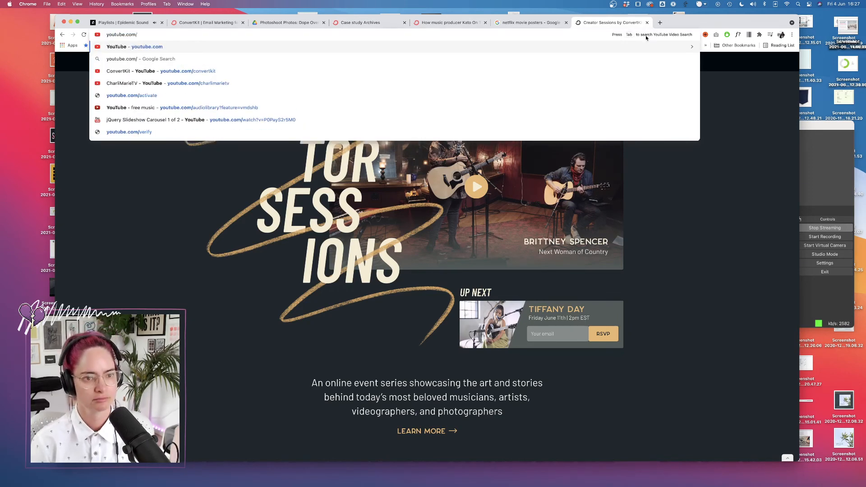
key(Down)
key(Down)
key(Return)
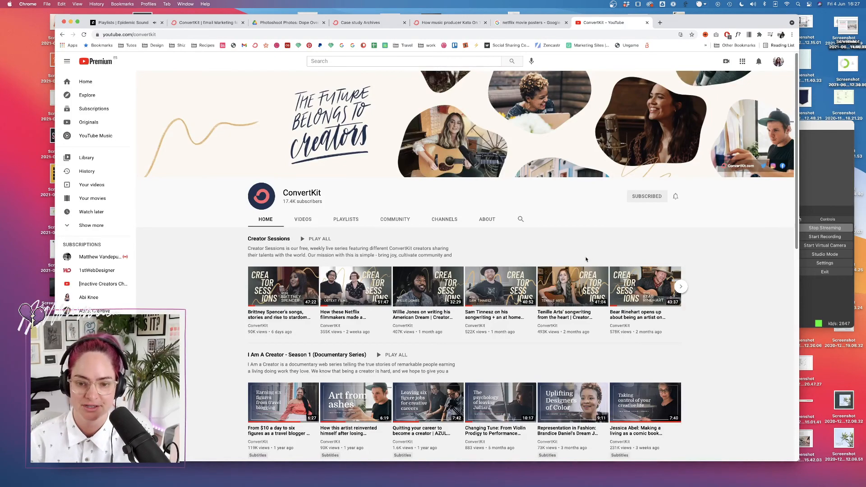
scroll(539, 243, down, 5)
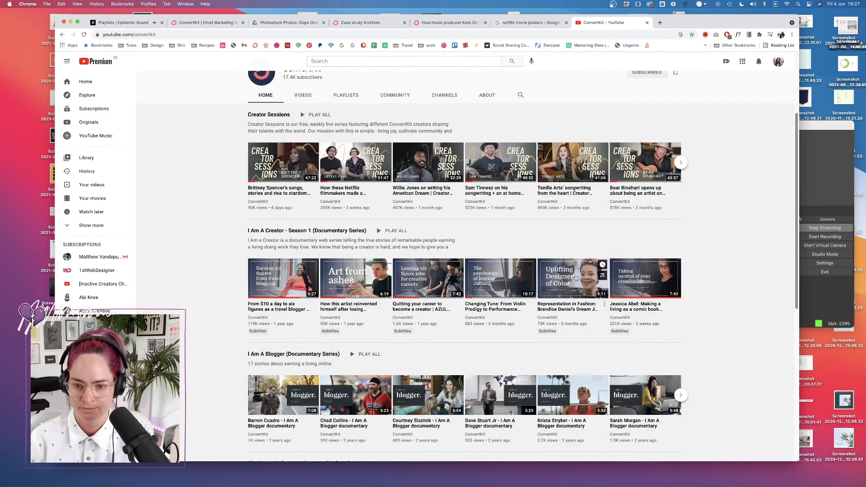
mouse_move(568, 265)
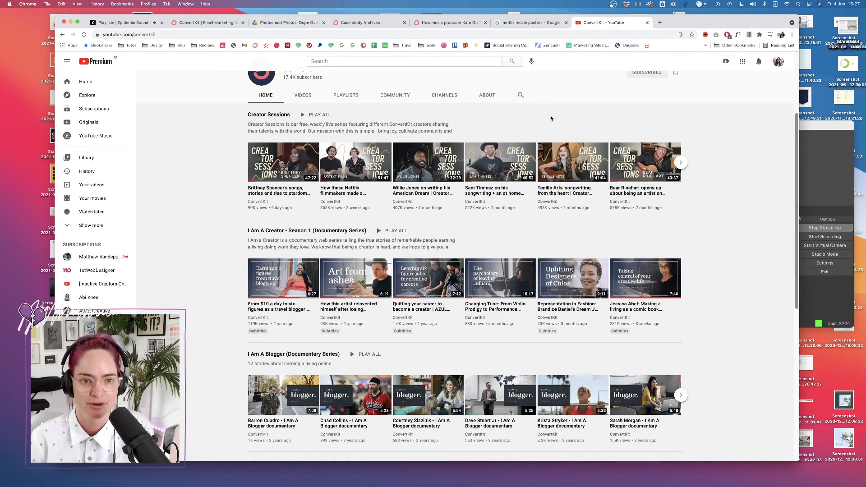
- Switch back to Figma, start replacing the third card's image fill and browse to the Creators folder under _Brand & Assets, Photography
key(ctrl+Right)
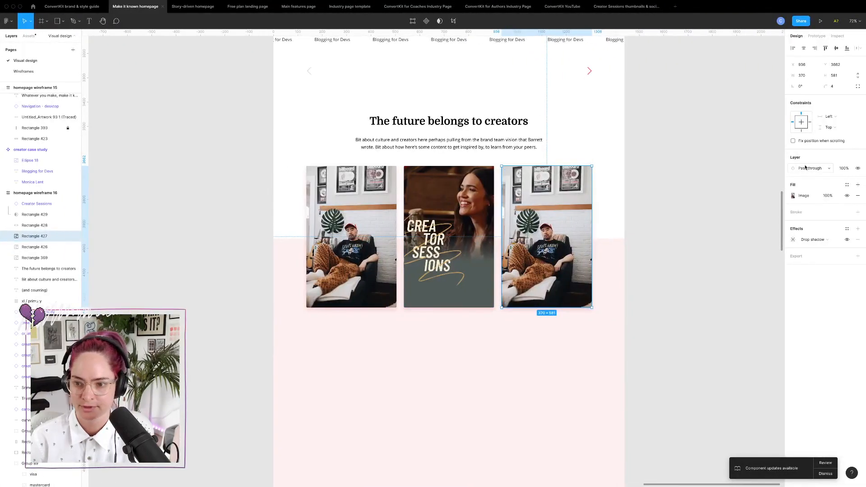
click(811, 196)
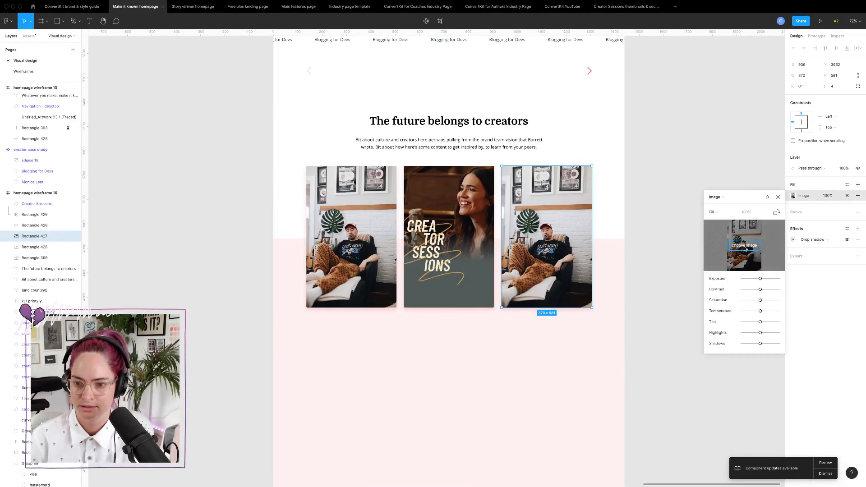
click(745, 245)
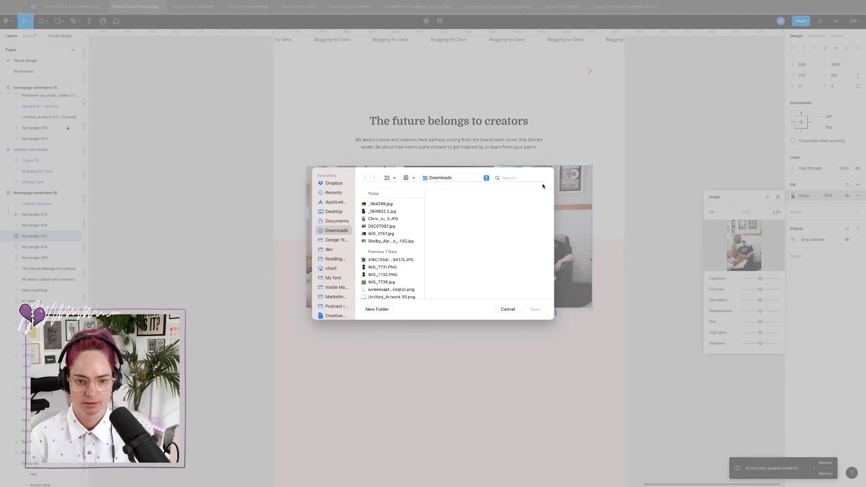
click(333, 240)
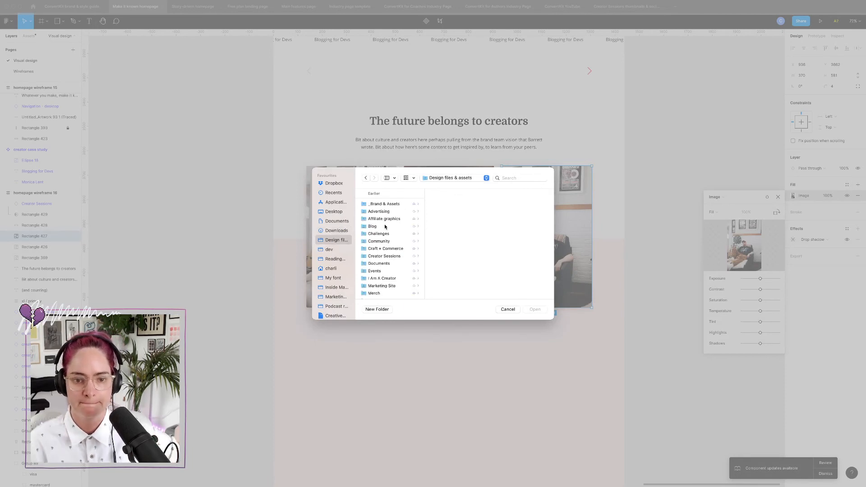
scroll(386, 255, down, 2)
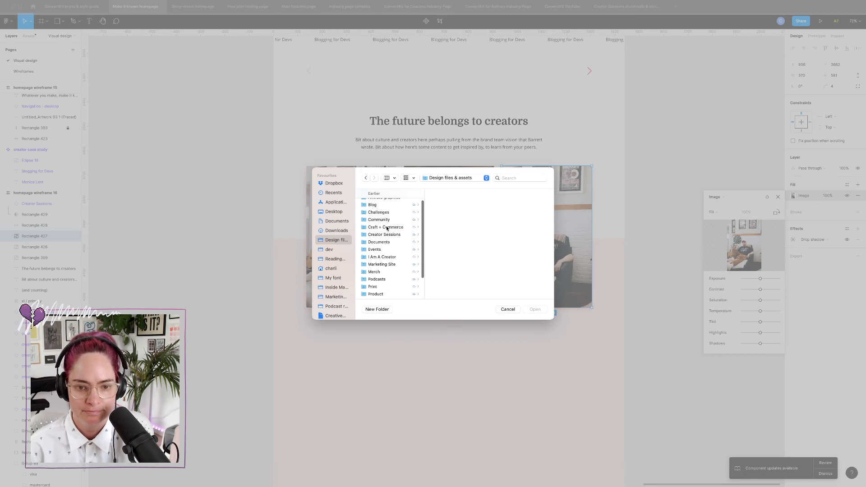
scroll(387, 229, up, 2)
click(387, 205)
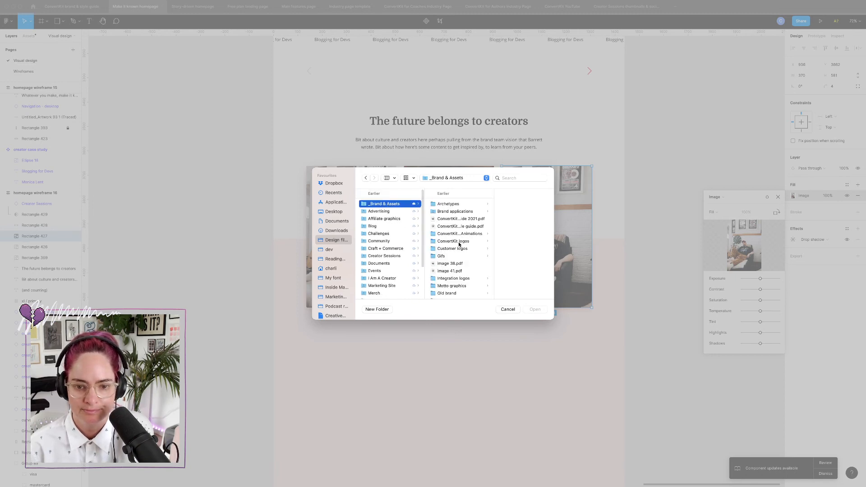
scroll(459, 252, down, 2)
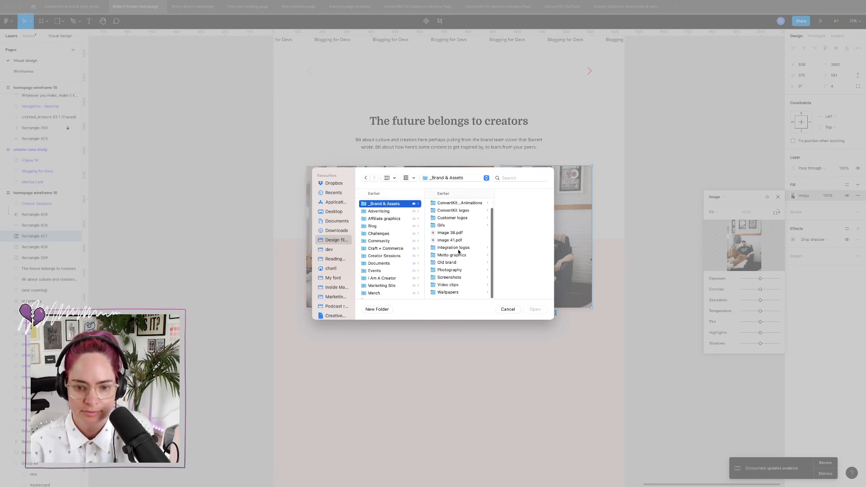
click(458, 271)
click(516, 212)
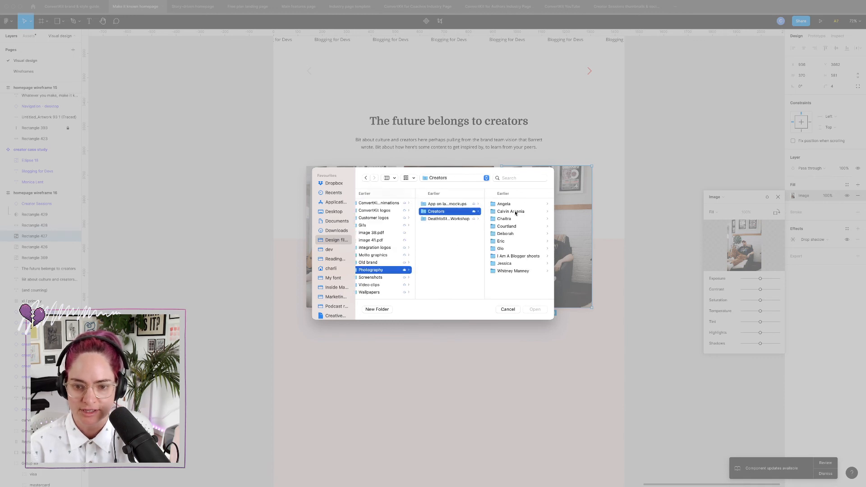
- Preview the mural artist's photos and fill the third card with DSC02772.jpg
click(505, 242)
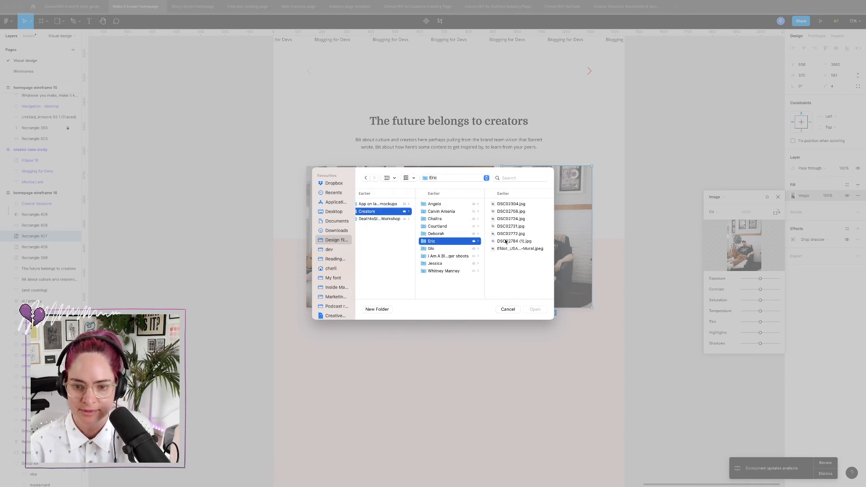
click(513, 204)
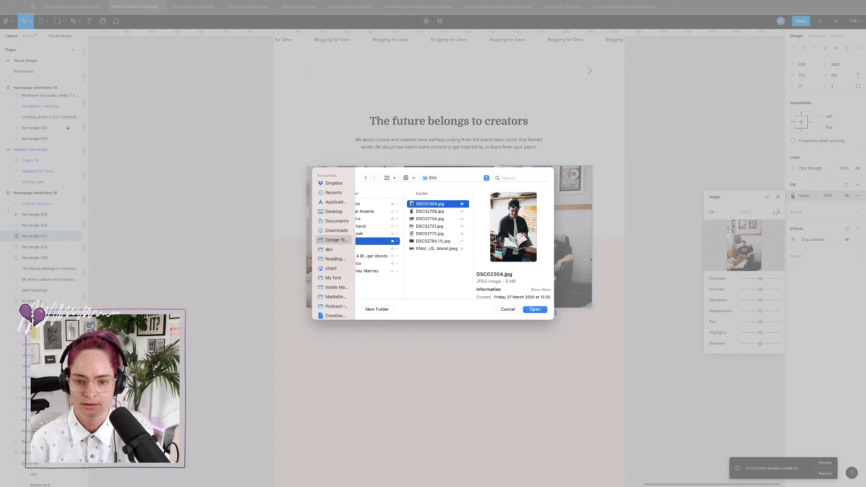
key(Down)
key(Down)
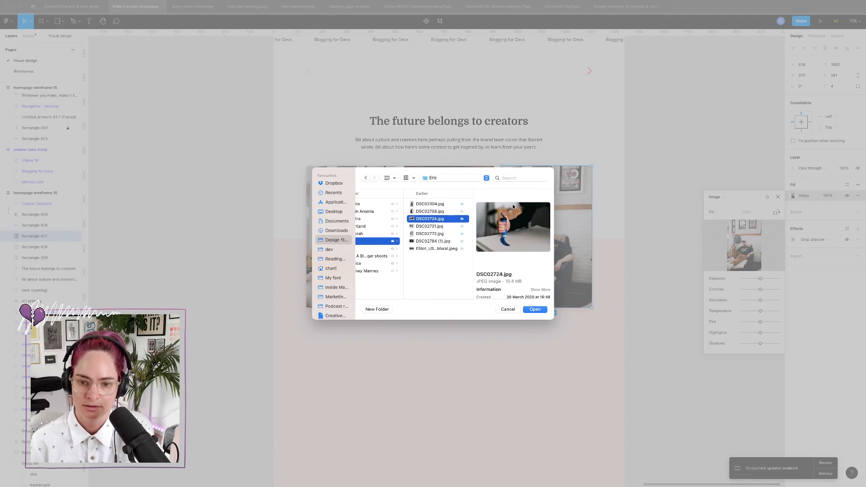
key(Down)
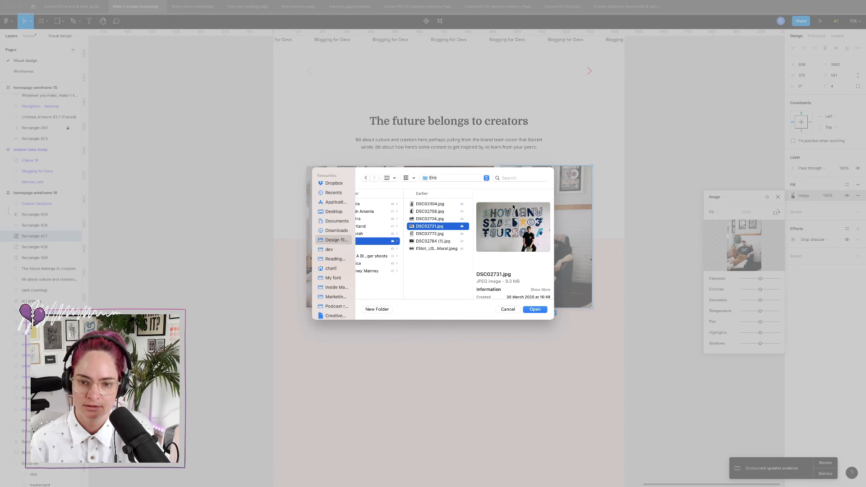
key(Down)
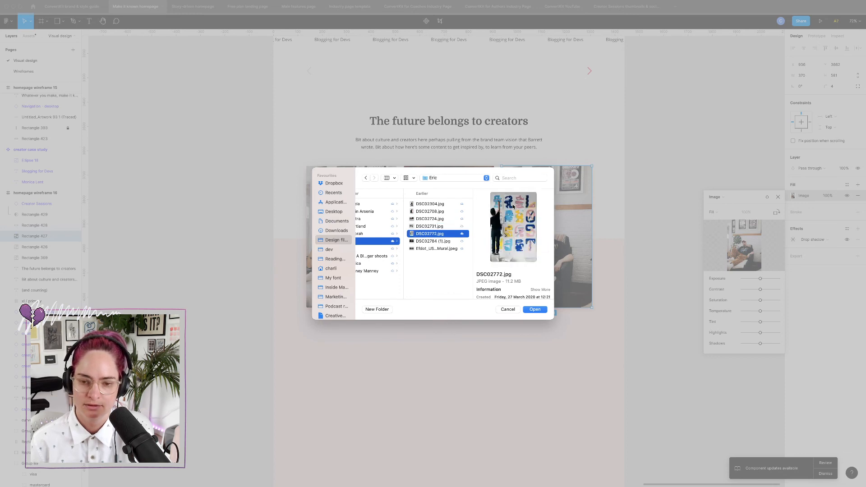
click(537, 312)
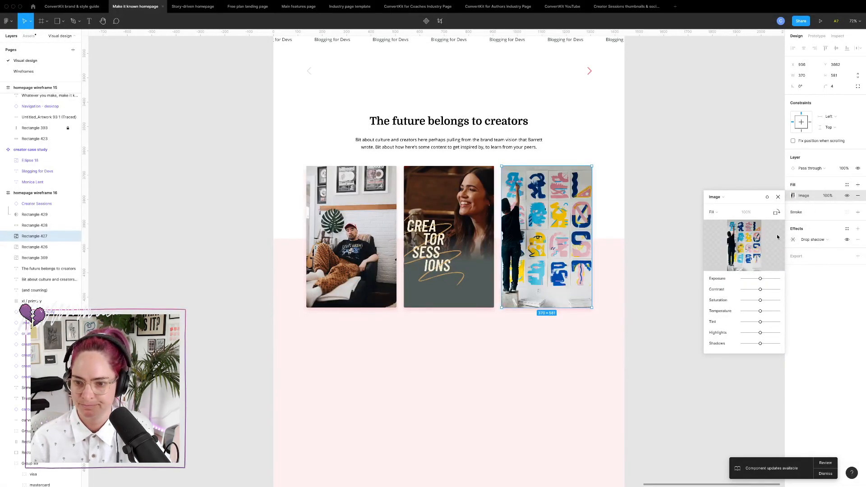
- Show the layout grids, nudge the third card left to X 935 to line up with its columns, and hide the grids
mouse_move(736, 245)
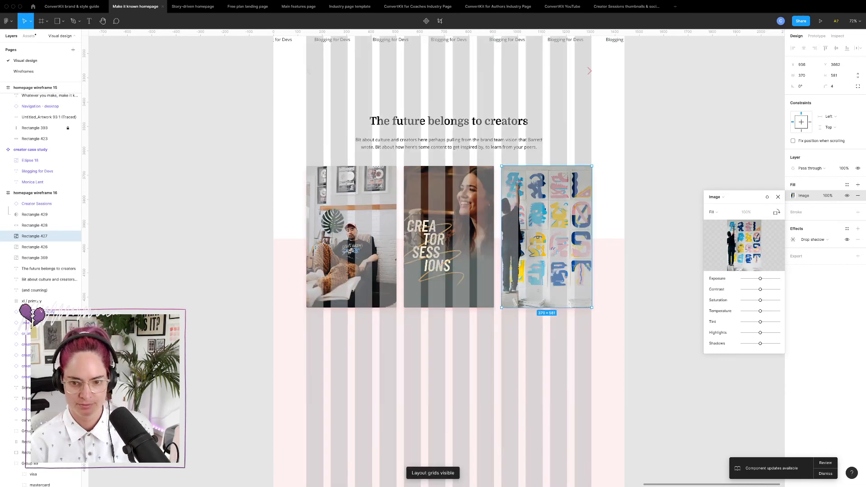
key(ctrl+g)
scroll(593, 166, up, 6)
scroll(570, 170, left, 4)
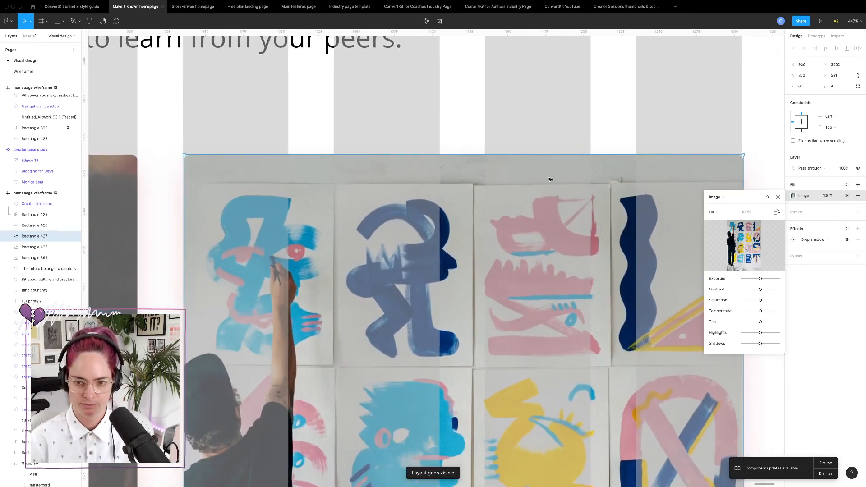
key(Left)
key(Left)
key(Left)
key(Right)
key(Right)
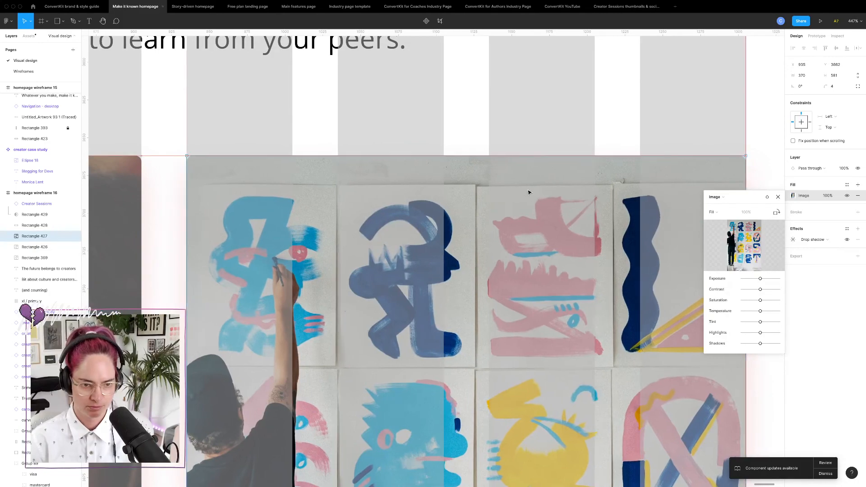
scroll(476, 106, down, 10)
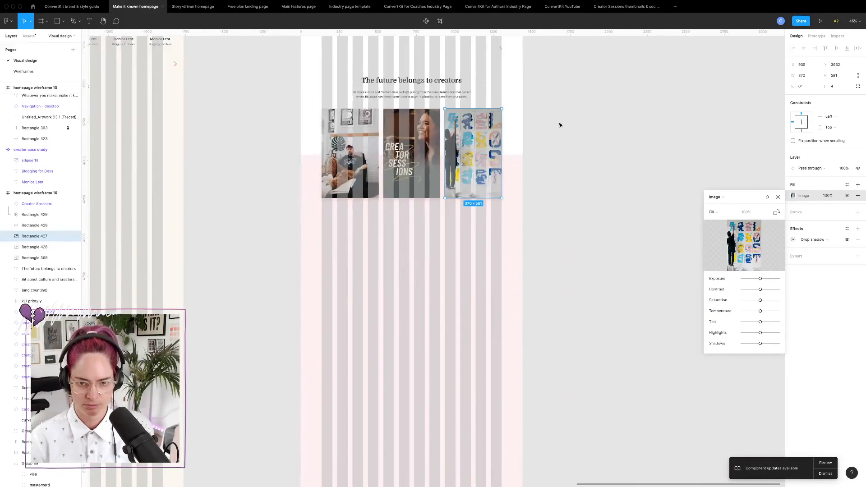
key(ctrl+g)
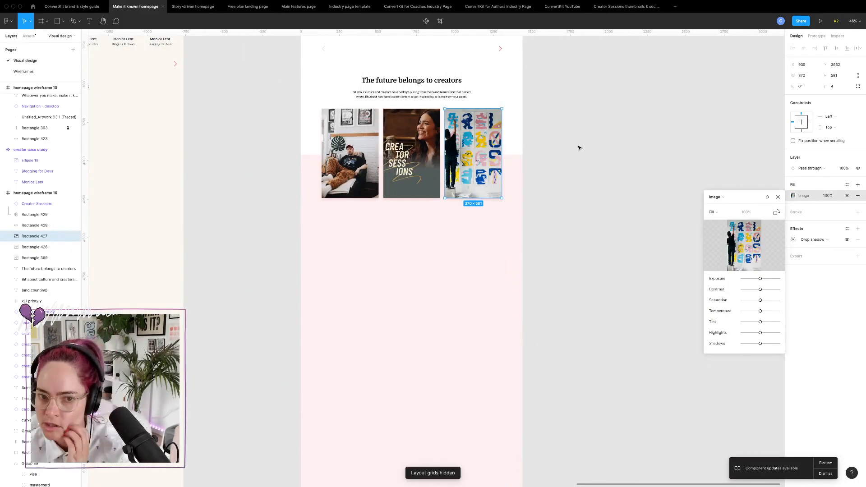
key(Escape)
click(513, 280)
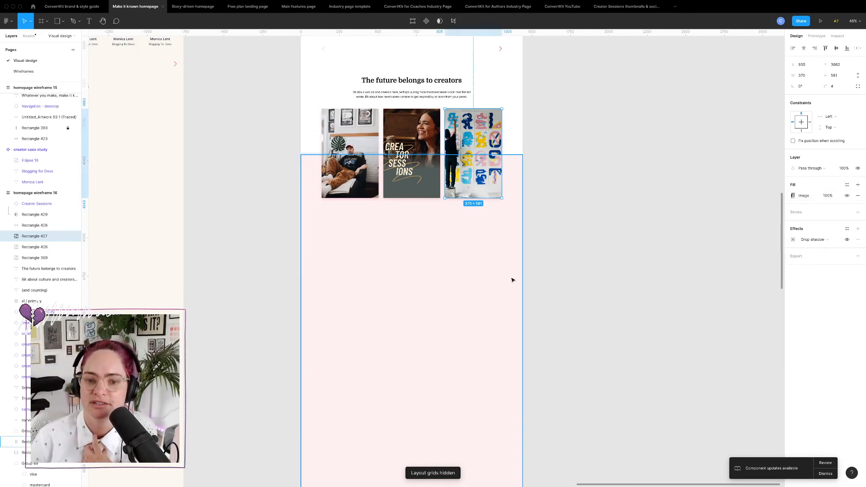
click(556, 269)
- Recolor the "The future belongs to creators" heading dark navy and the paragraph under it dark gray, using App Design System swatches
scroll(549, 235, up, 4)
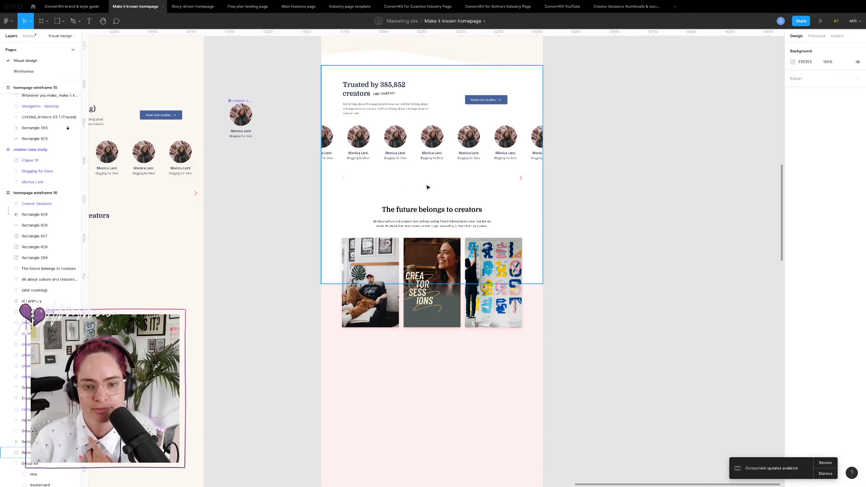
scroll(437, 194, up, 5)
scroll(436, 194, down, 6)
scroll(437, 194, up, 5)
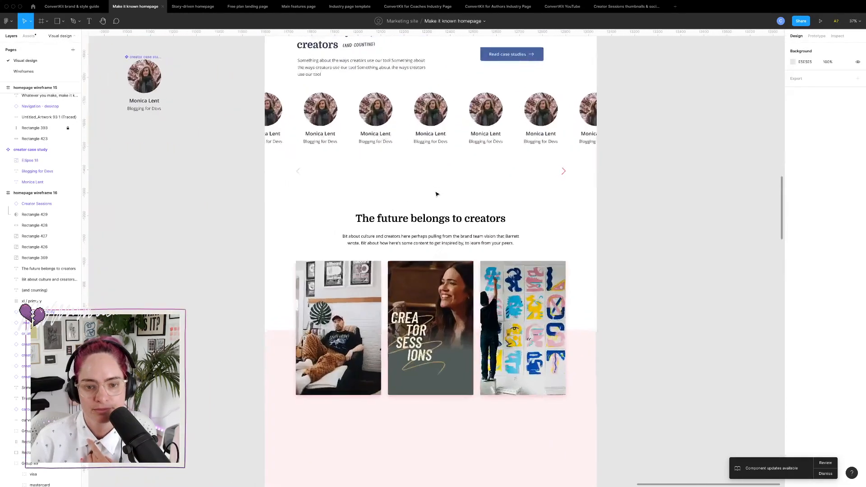
click(460, 221)
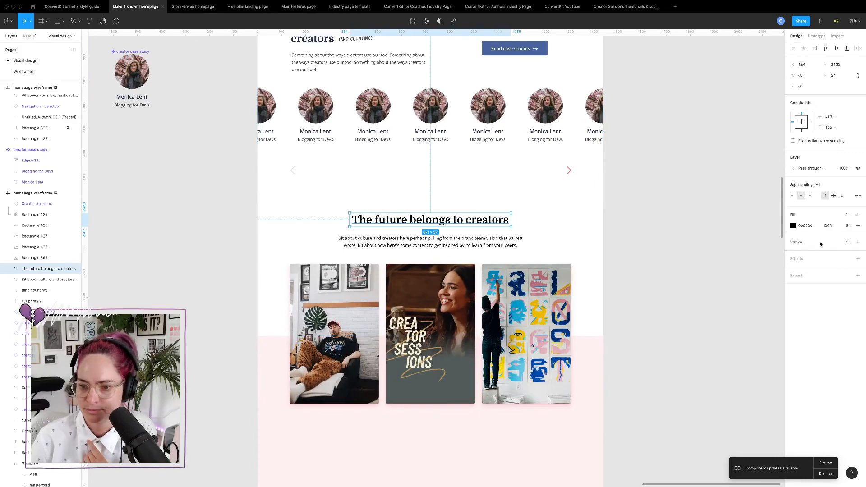
click(793, 226)
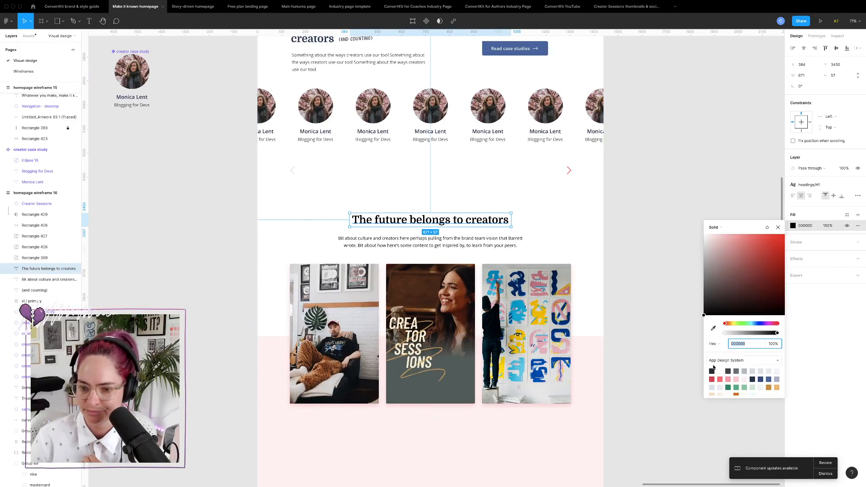
click(753, 379)
click(480, 248)
click(793, 226)
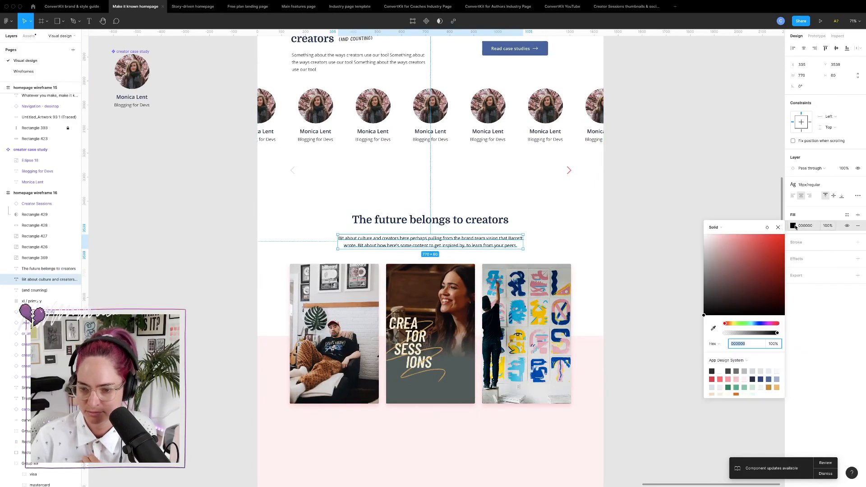
click(728, 370)
click(636, 360)
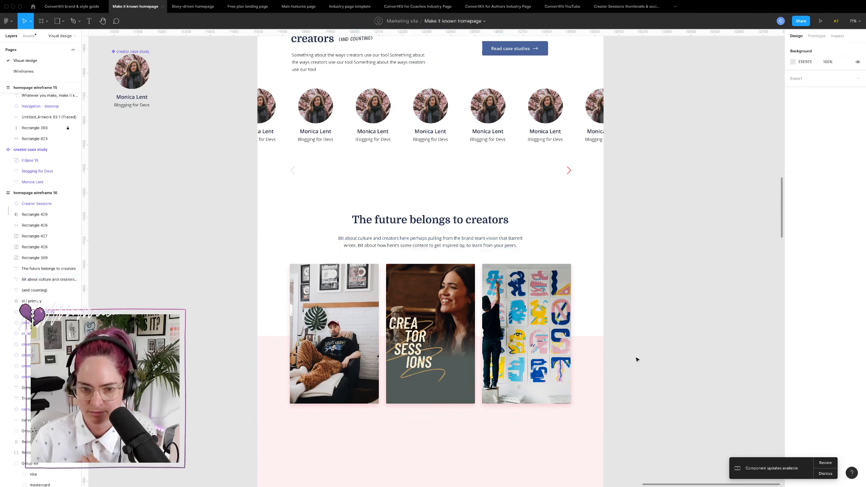
- Duplicate the "Read case studies" button onto the lower left of the first card, at about X 170, Y 4153, and bring it forward
scroll(633, 339, down, 3)
scroll(633, 339, down, 5)
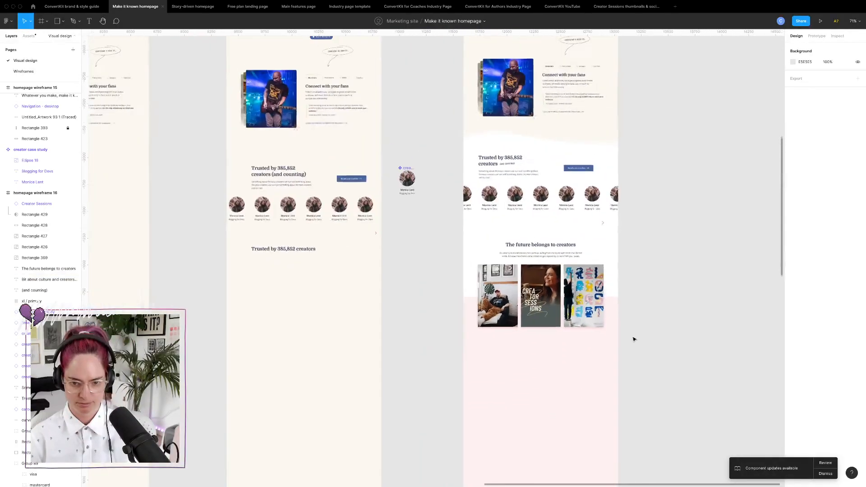
scroll(633, 340, up, 3)
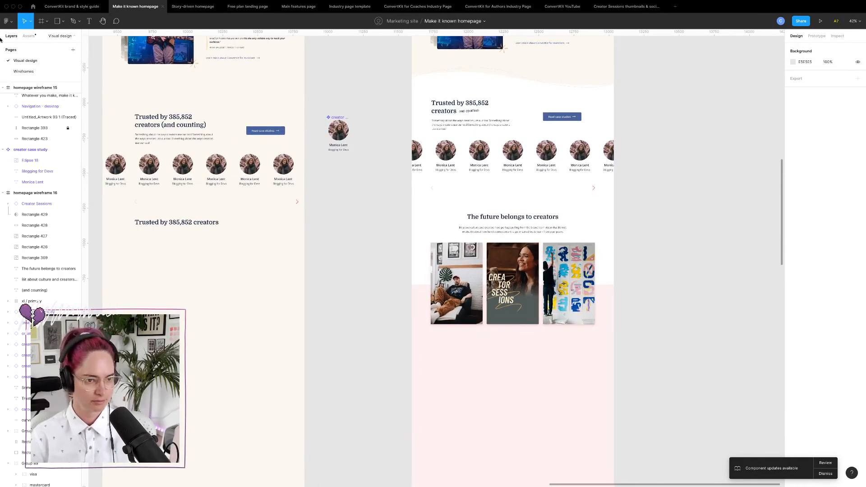
click(555, 119)
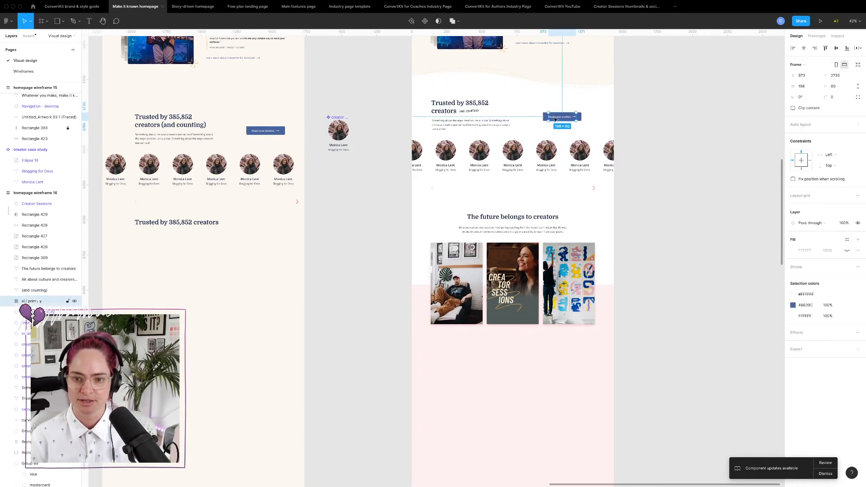
drag(559, 119, 446, 318)
key(super+bracketright)
key(super+bracketright)
key(super+bracketright)
key(super+bracketright)
key(super+bracketright)
key(super+bracketright)
key(super+bracketright)
key(super+bracketright)
key(super+bracketright)
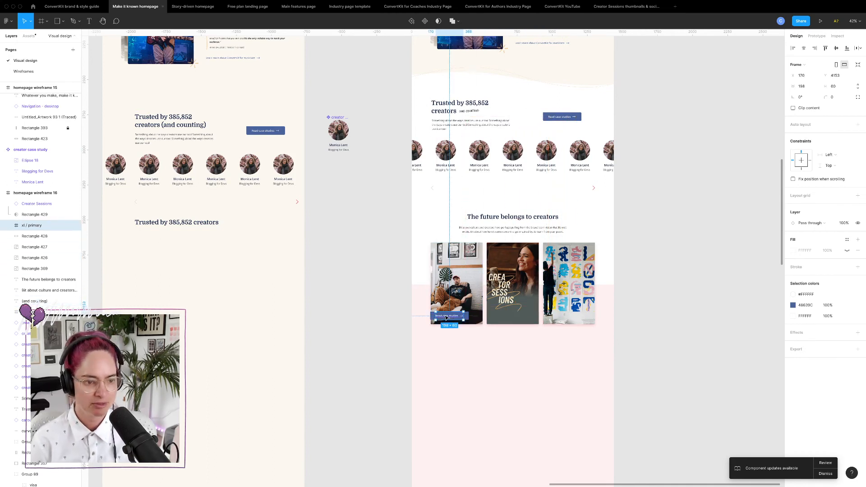
key(super+bracketleft)
key(super+bracketright)
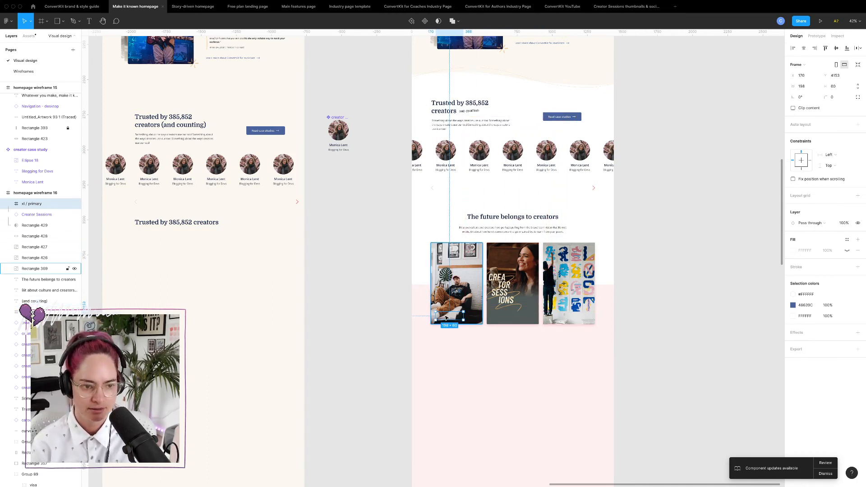
- Move the copied button's layer below the Creator Sessions mask, and group the Creator Sessions logo with its mask
drag(25, 205, 24, 231)
click(39, 204)
shift+click(43, 217)
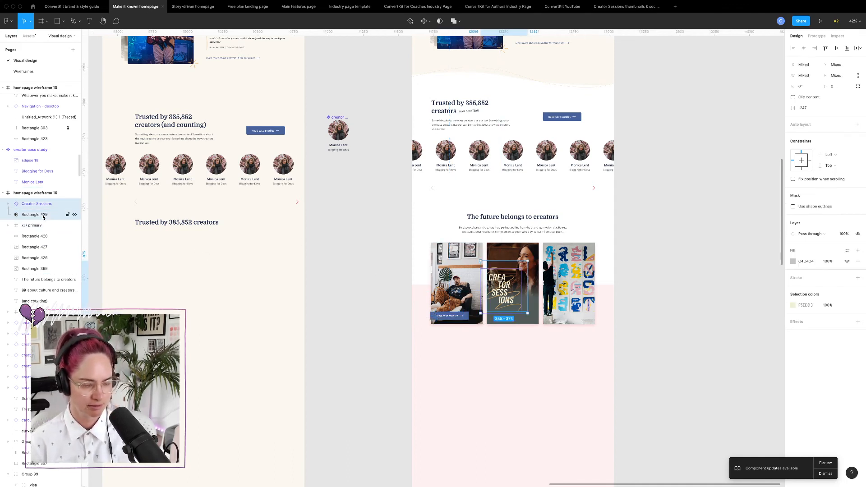
key(ctrl+g)
click(631, 308)
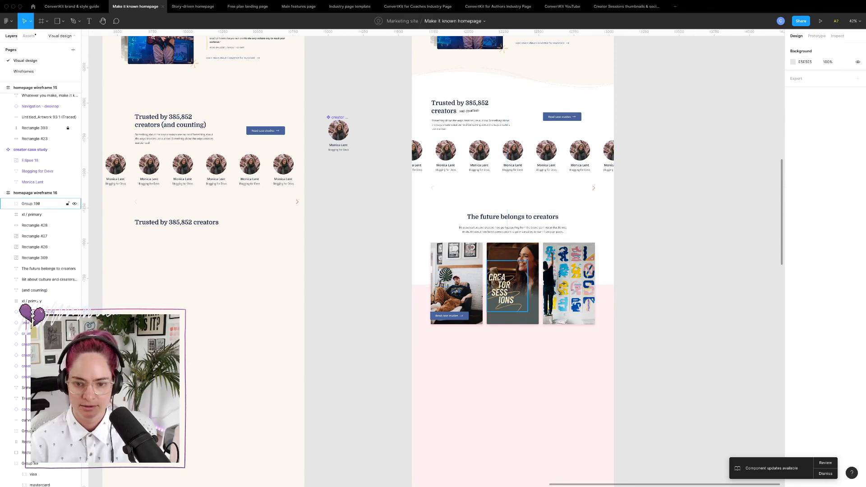
- Restyle the first card's "Read case studies" button as an outline: remove its blue fill and give it a 1 px white inside stroke
scroll(486, 278, up, 5)
click(399, 391)
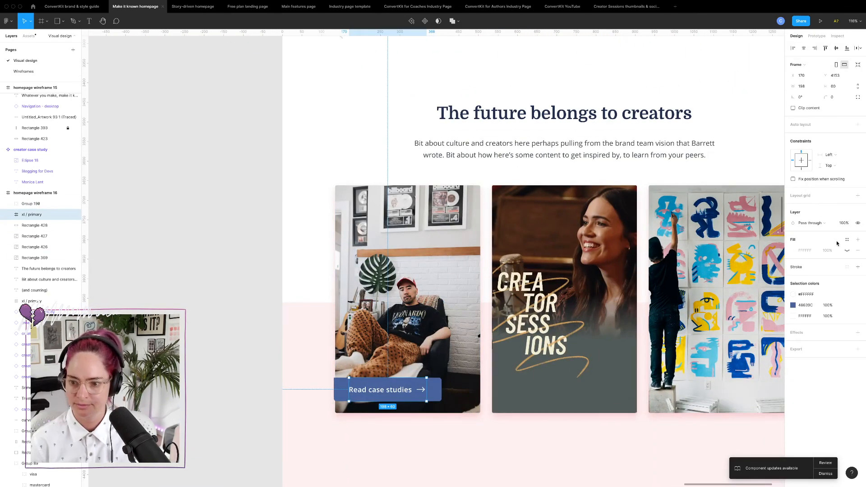
click(7, 216)
click(39, 225)
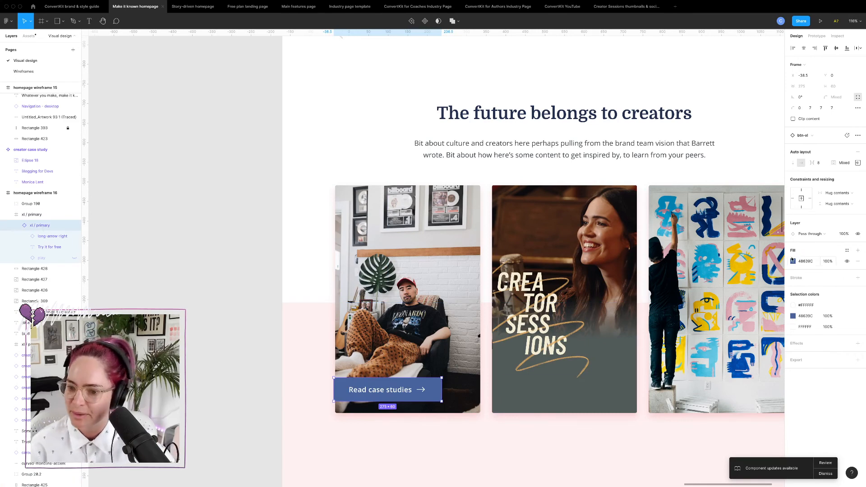
scroll(455, 327, down, 5)
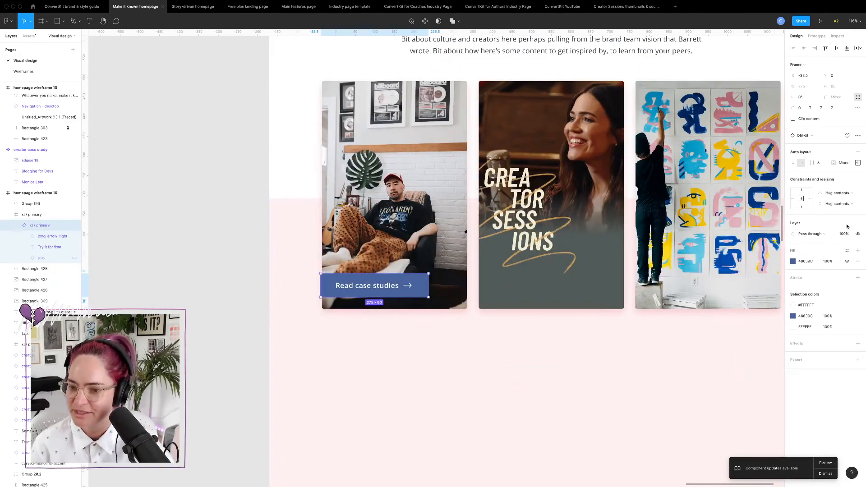
click(858, 278)
click(858, 262)
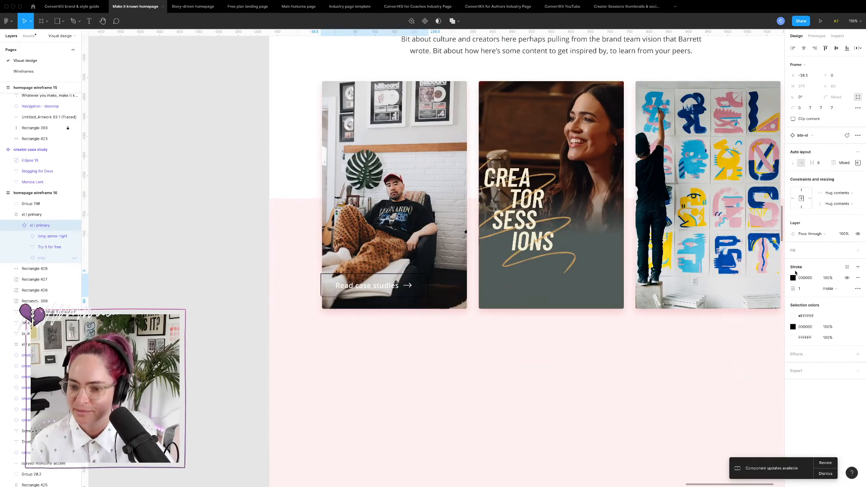
click(793, 277)
click(720, 424)
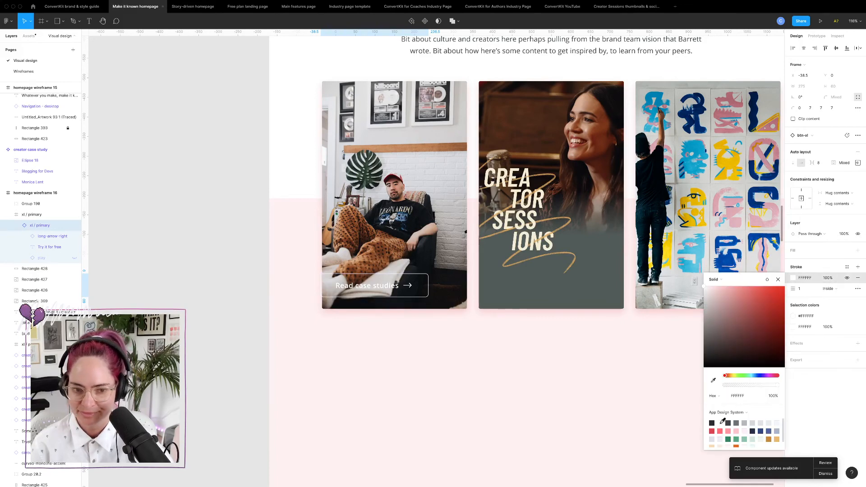
- Change the label of the first card's button to "Read creator stories"
double_click(391, 283)
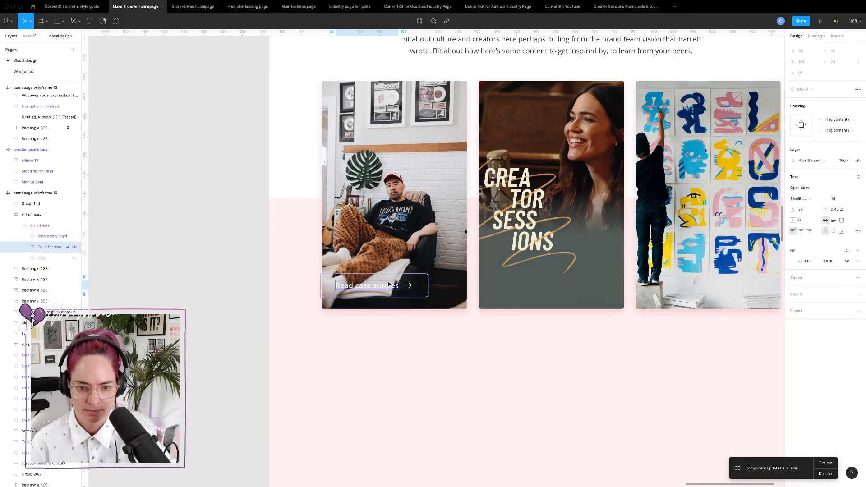
double_click(387, 281)
text(R)
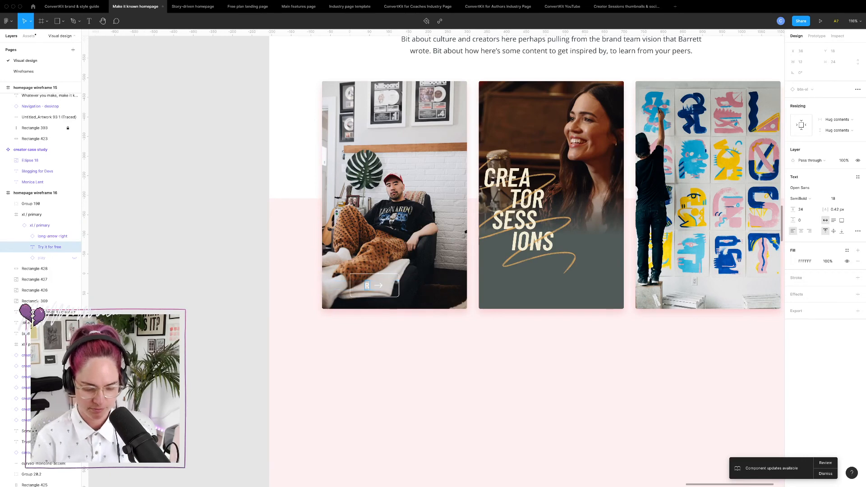
text(ead creator)
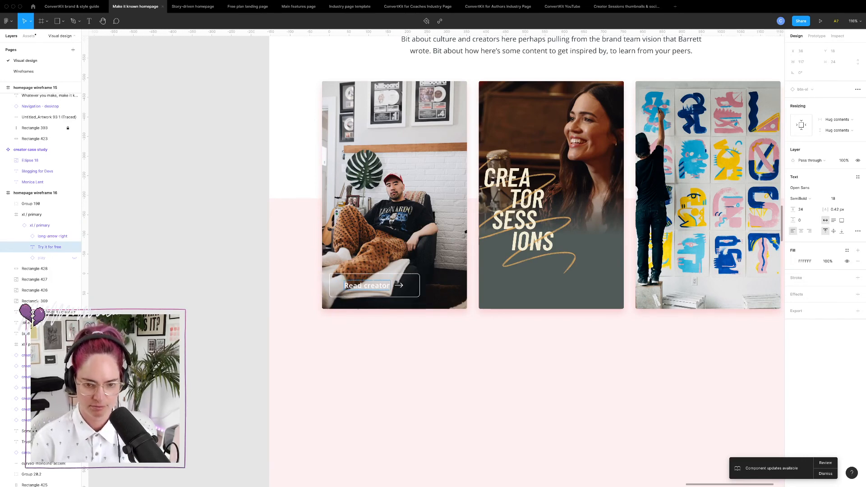
text( stories)
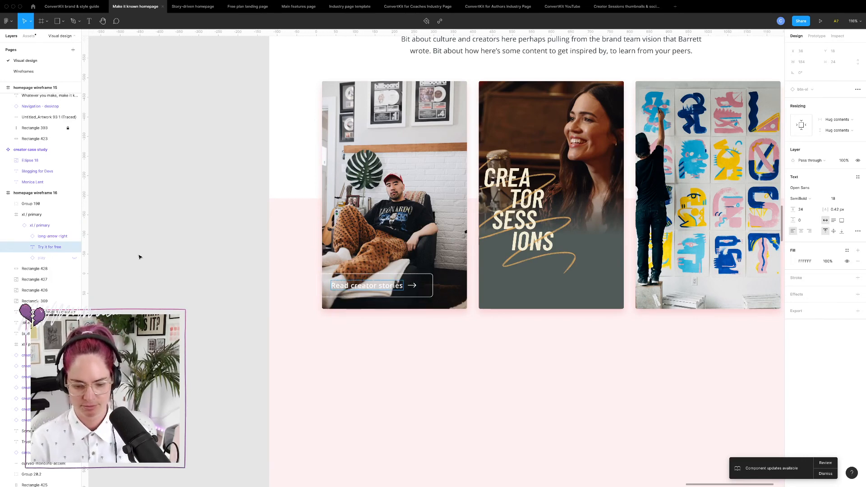
key(Escape)
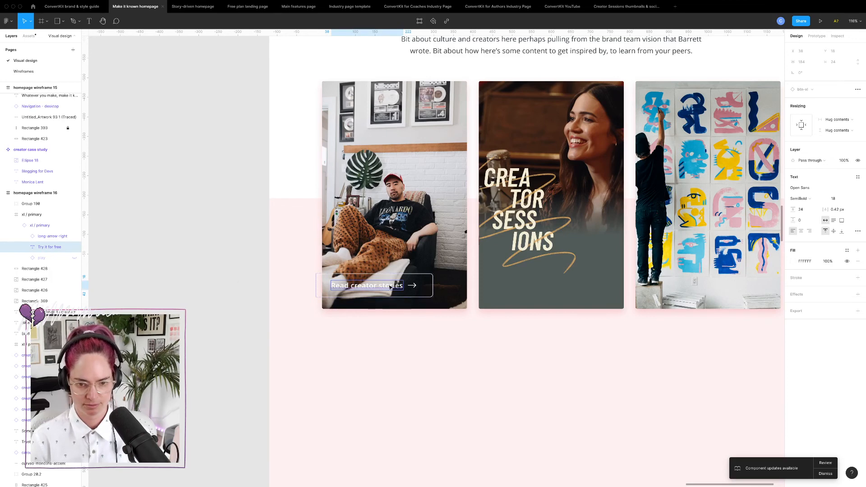
key(Escape)
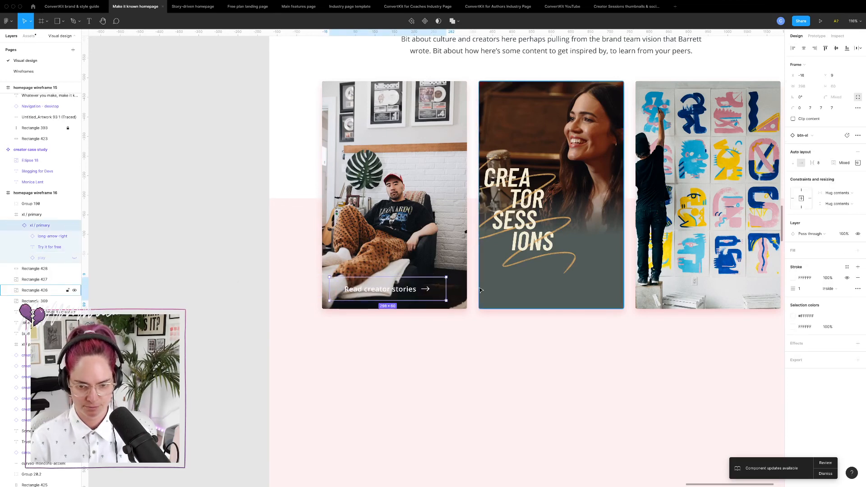
- Widen the first card's button to about 314 px, center its label and arrow, and extend its outline slightly toward the card's left edge
drag(446, 289, 458, 289)
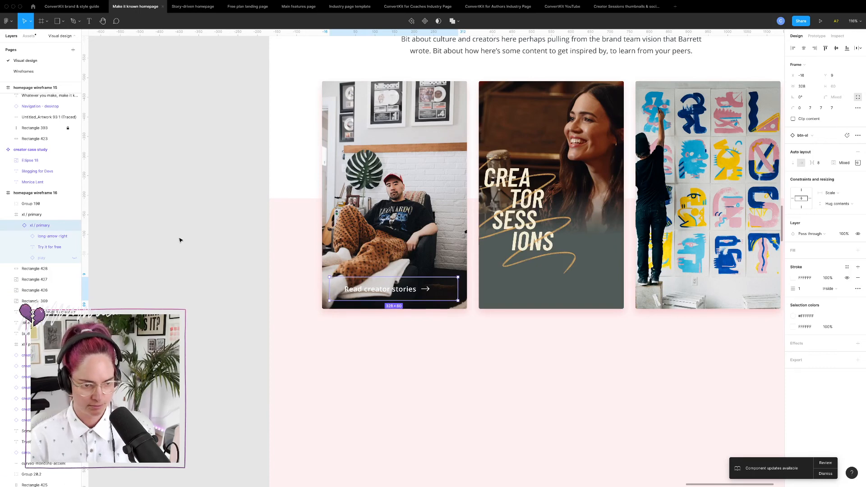
click(416, 287)
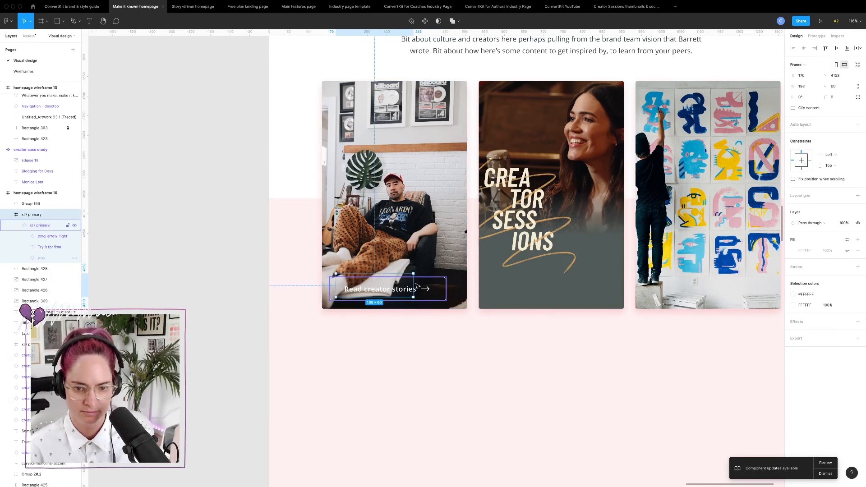
drag(416, 288, 426, 285)
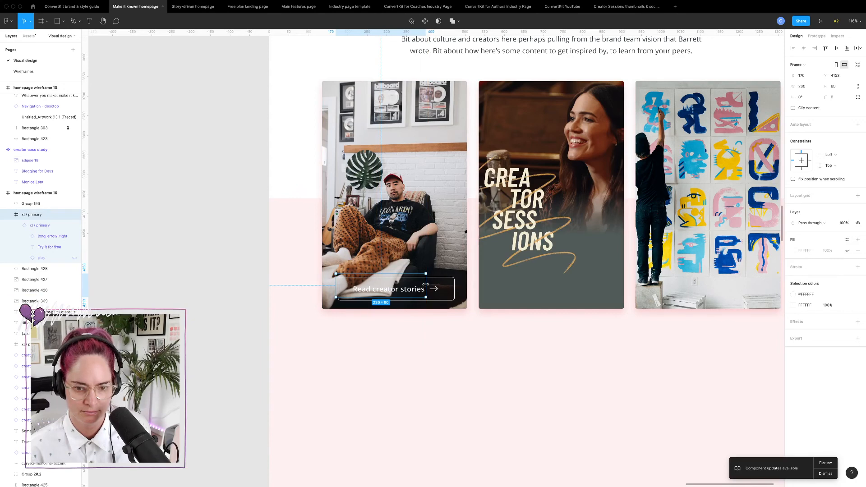
click(41, 225)
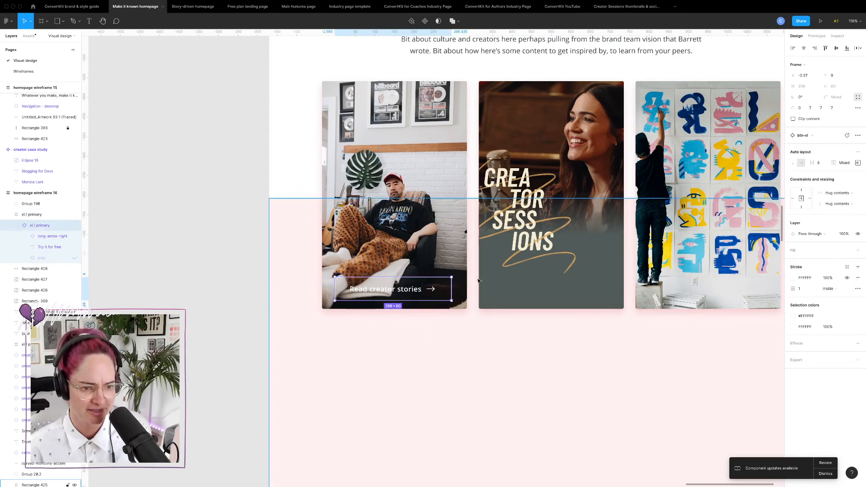
drag(451, 289, 458, 289)
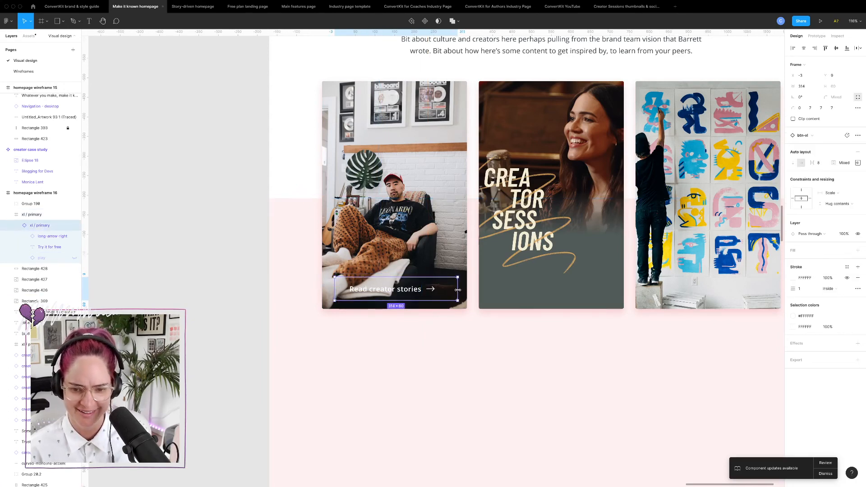
click(859, 163)
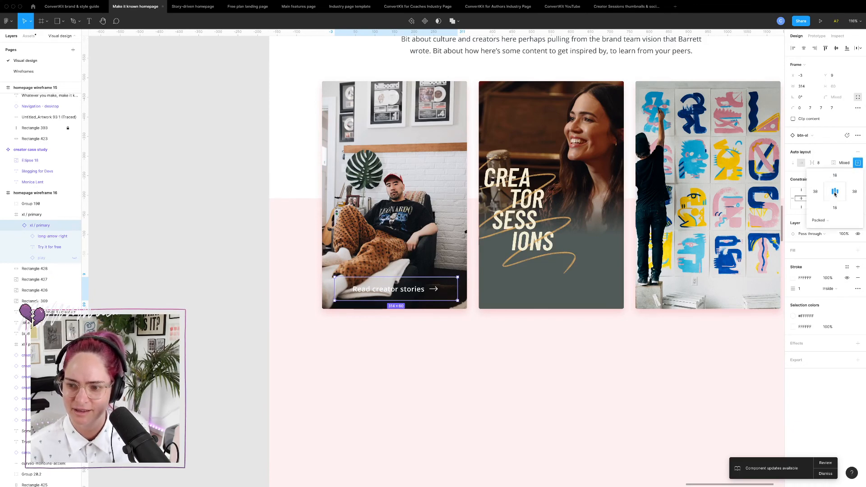
click(199, 340)
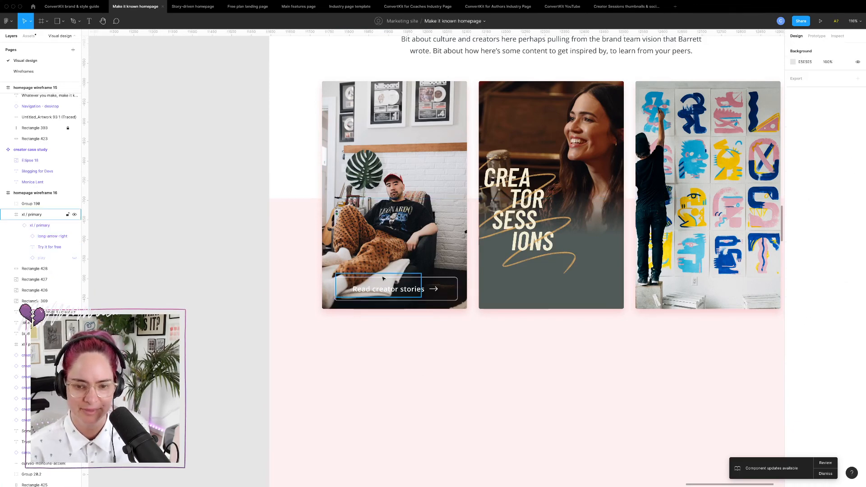
click(408, 285)
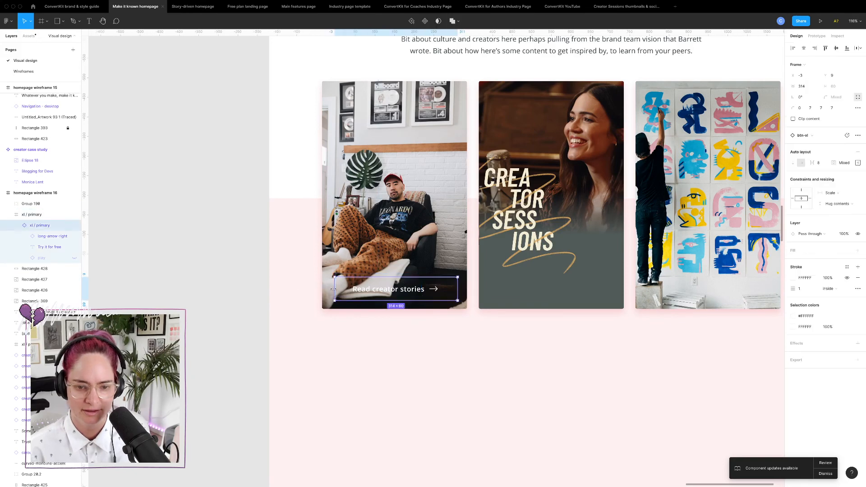
drag(333, 289, 331, 289)
click(201, 303)
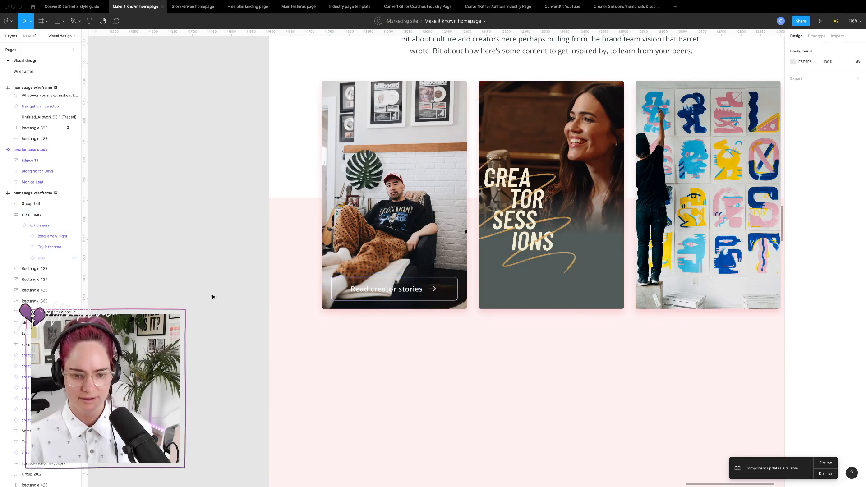
- Add a linear gradient fill over the first card's photo, with navy 212F4F at the bottom fading to transparent around the middle
drag(618, 235, 449, 248)
key(BackSpace)
click(463, 216)
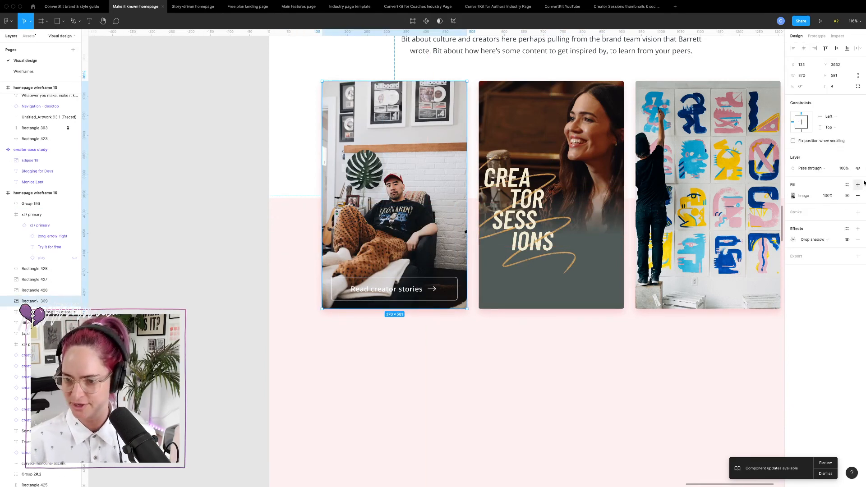
click(859, 185)
click(794, 197)
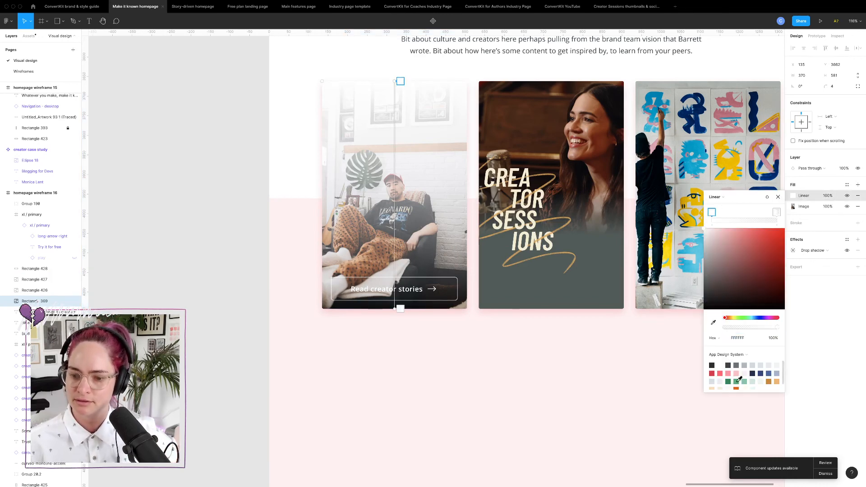
click(753, 373)
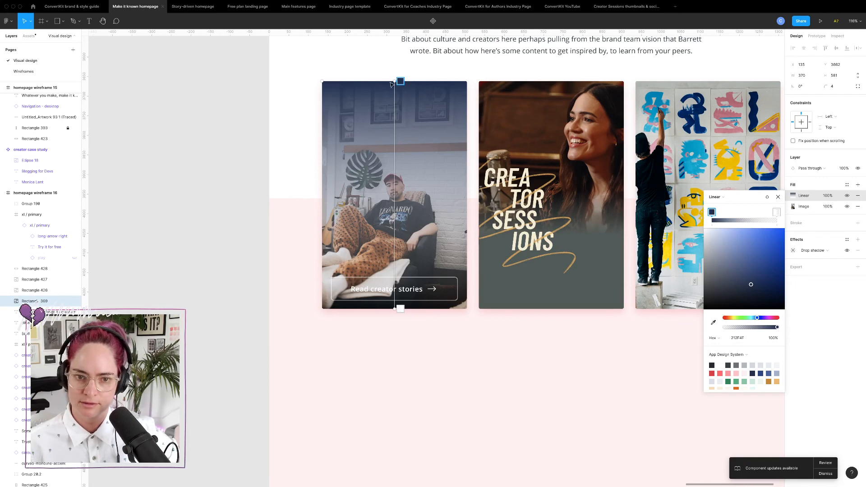
drag(394, 81, 415, 223)
click(171, 284)
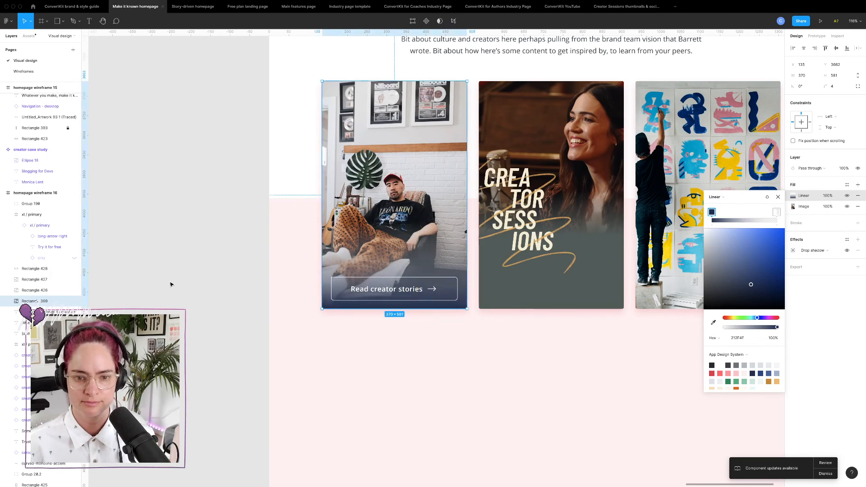
- Duplicate the "Read creator stories" button onto the bottom of the Creator Sessions card, at X 572, Y 4153
scroll(229, 178, right, 2)
scroll(229, 178, up, 2)
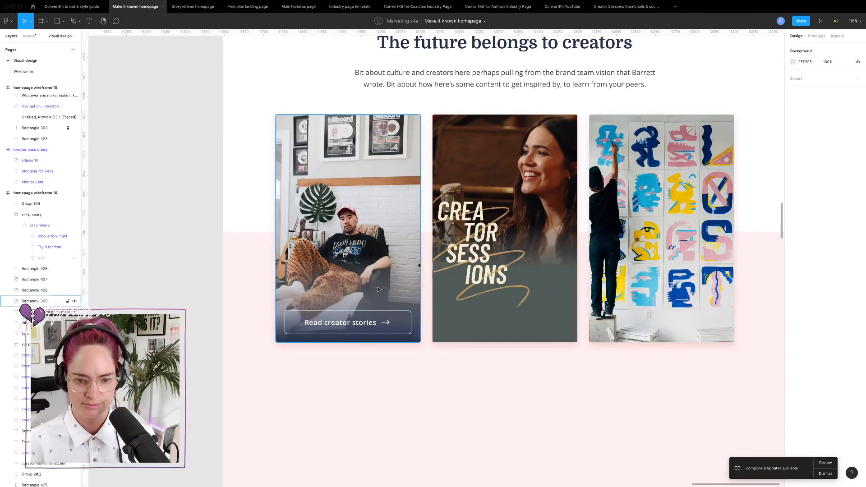
click(358, 327)
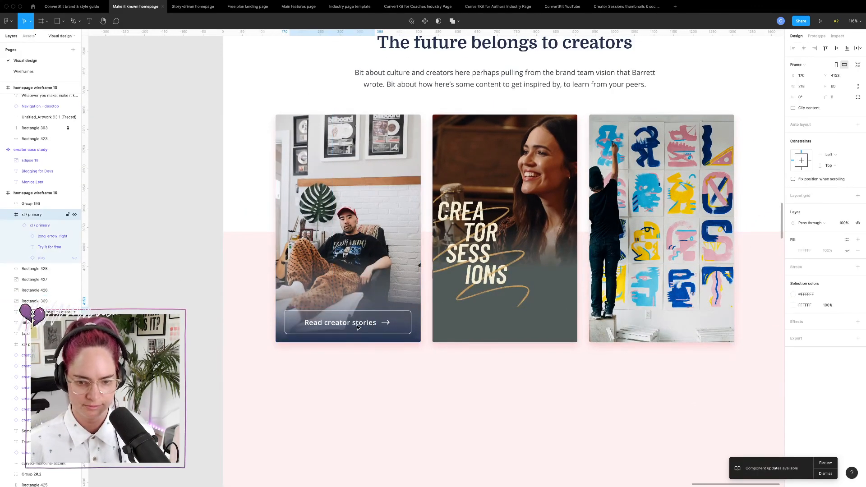
key(Escape)
click(345, 325)
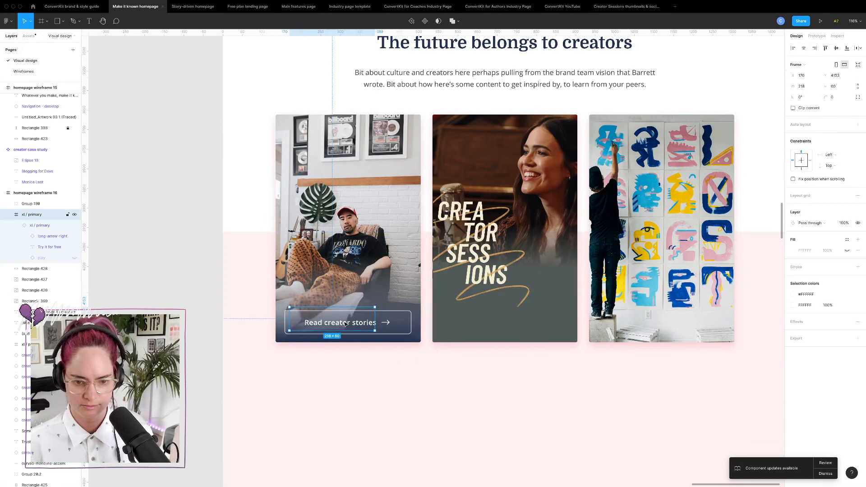
drag(345, 324, 506, 317)
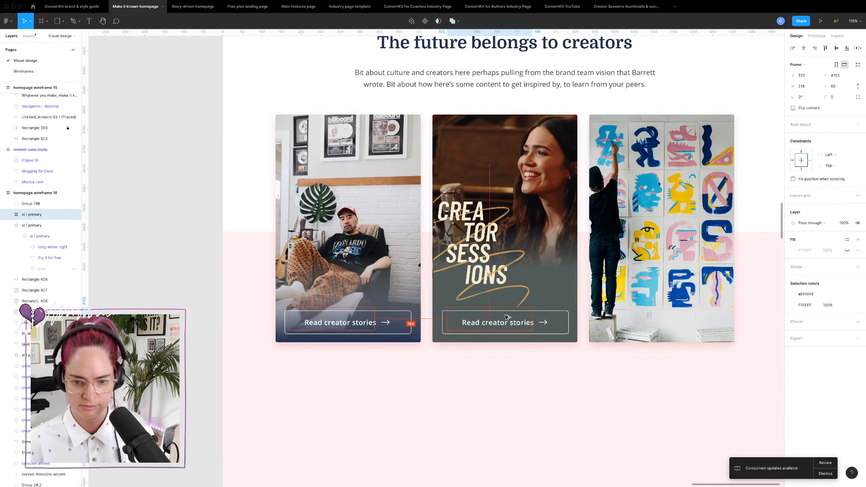
- Change the label of the middle card's button to "Watch Creator Sessions"
double_click(509, 319)
double_click(512, 323)
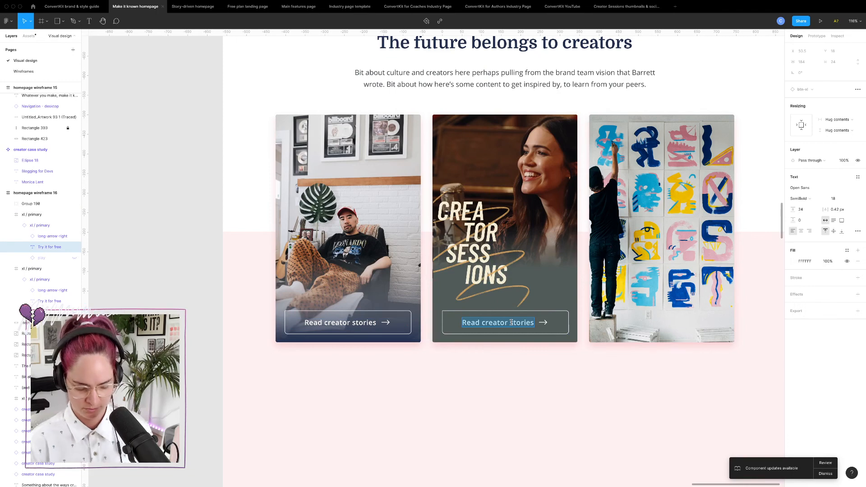
text(Watch Cre)
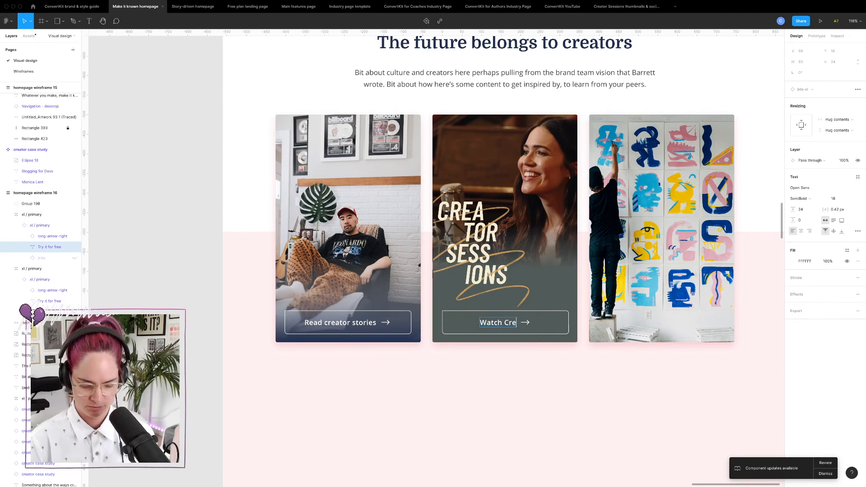
text(ator Sessions)
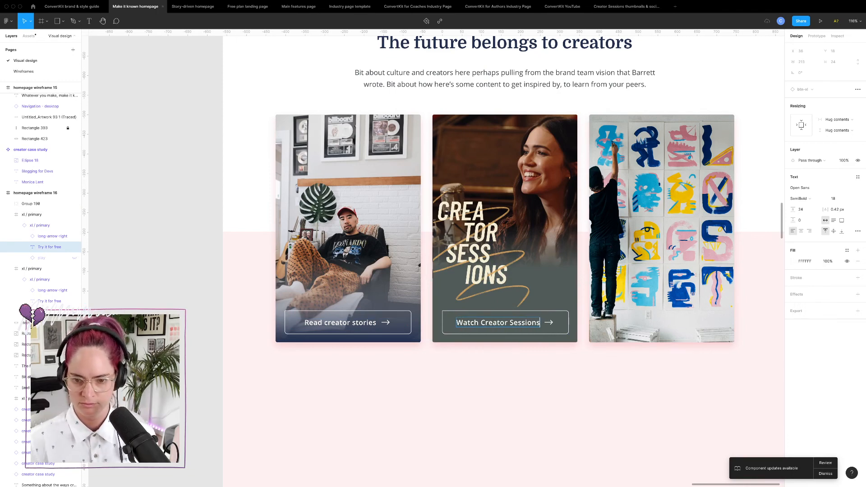
key(Escape)
- Copy the navy linear gradient fill from the first card onto the third card's photo
click(384, 262)
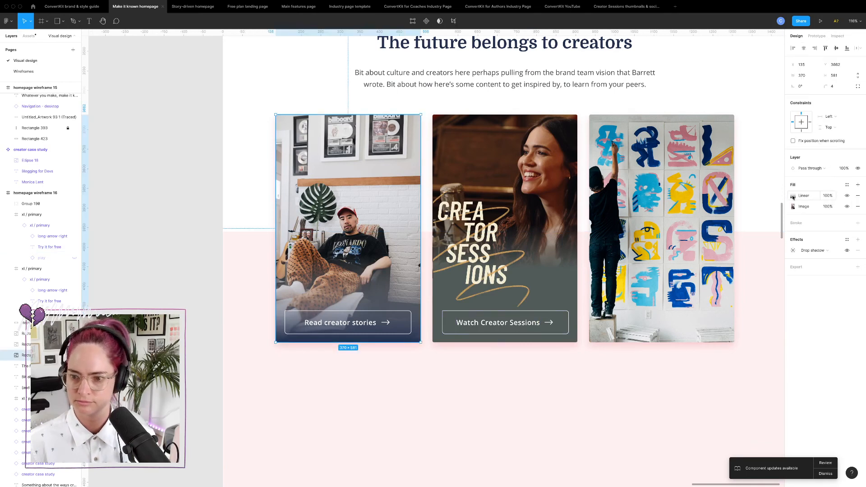
click(786, 197)
key(super+c)
click(627, 190)
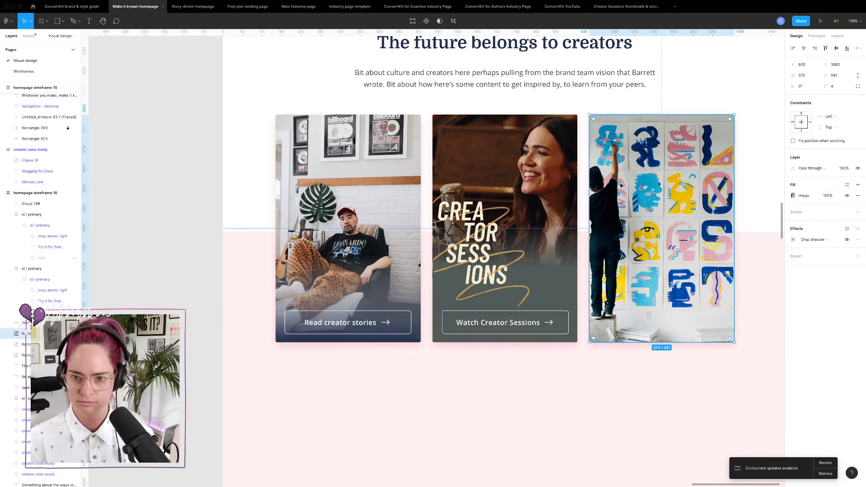
key(super+v)
- Duplicate the "Watch Creator Sessions" button onto the bottom of the third card, at X 972, Y 4153
click(514, 325)
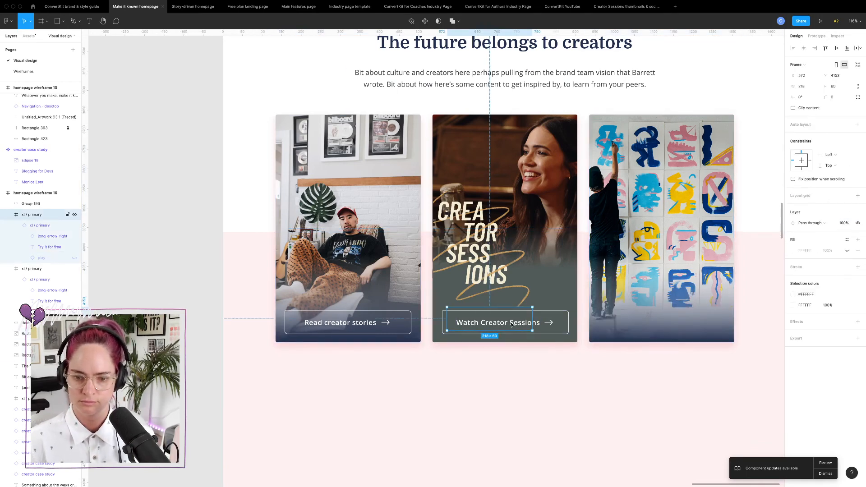
drag(514, 325, 665, 326)
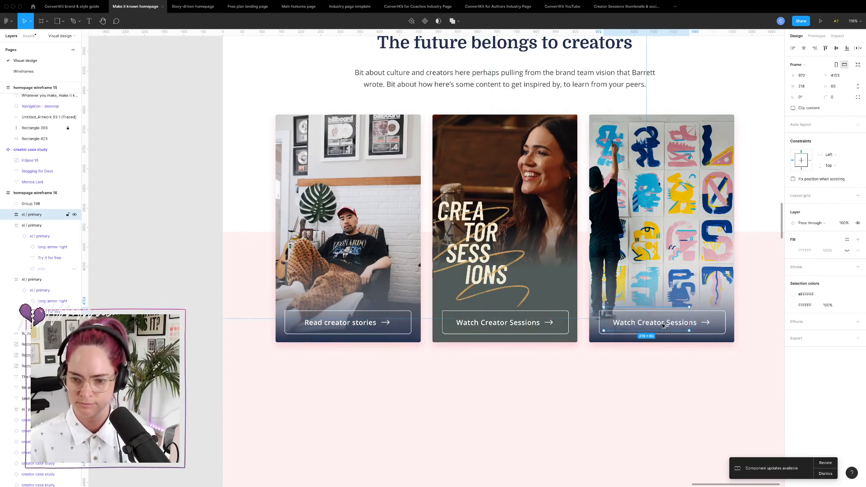
- Change the label of the third card's button to "Watch the docuseries"
double_click(669, 324)
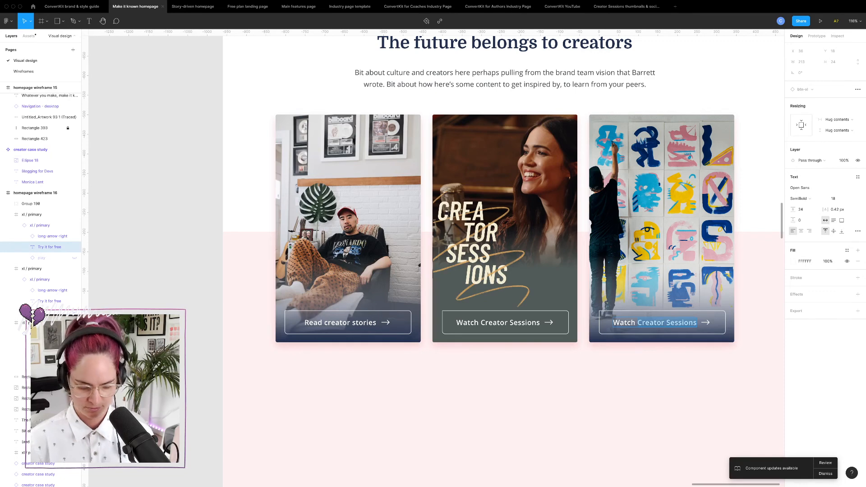
text(Watch the docuseries)
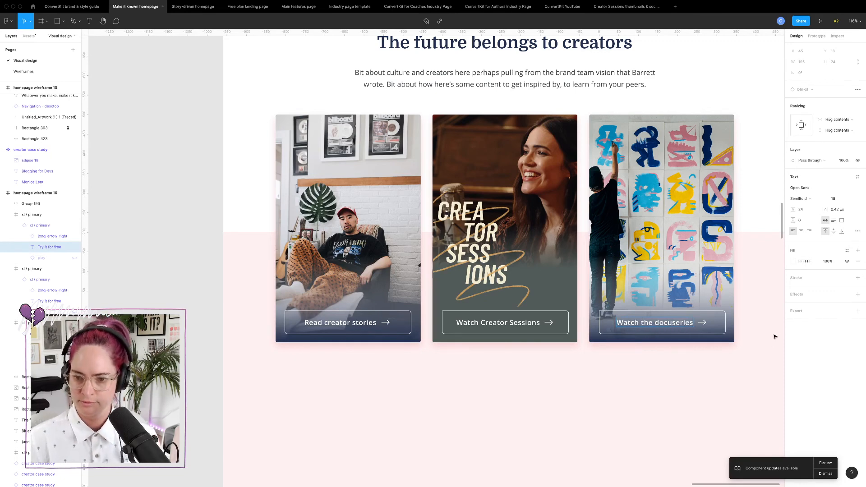
key(Escape)
click(757, 362)
- Review the three-card "The future belongs to creators" section in the context of the surrounding homepage sections
scroll(691, 199, up, 3)
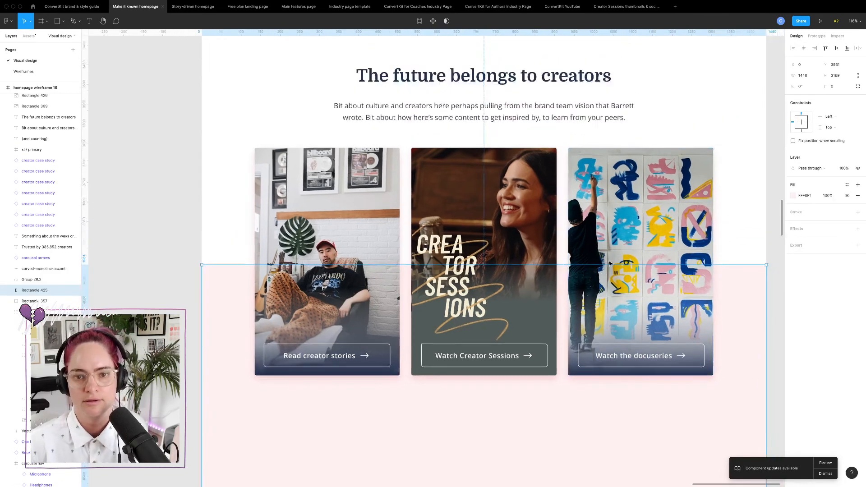
click(752, 204)
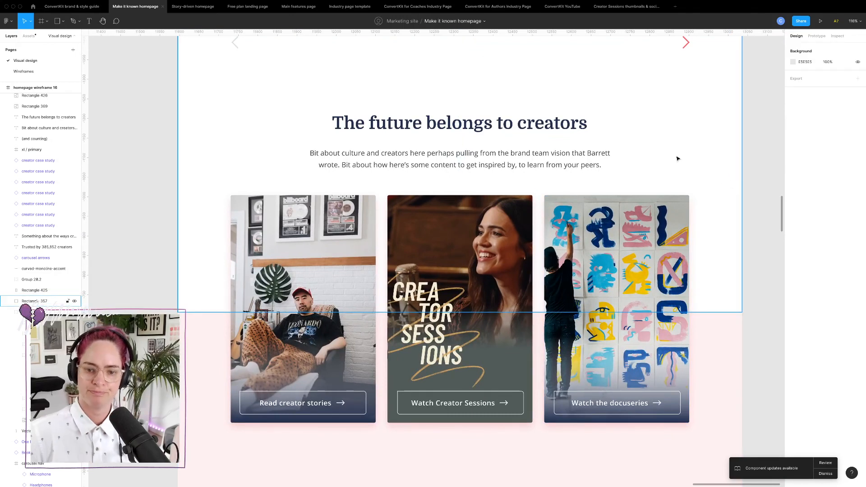
click(544, 186)
scroll(544, 186, down, 10)
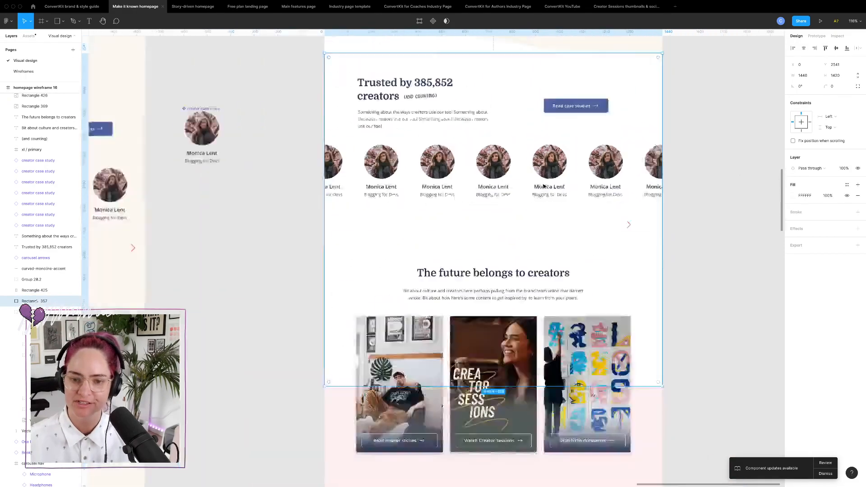
scroll(544, 186, up, 1)
scroll(544, 186, down, 3)
scroll(544, 186, up, 4)
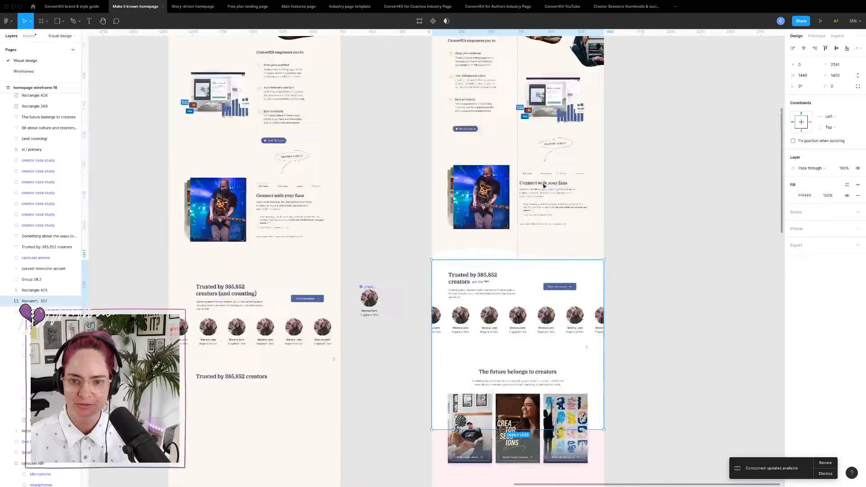
scroll(544, 186, down, 1)
scroll(544, 186, down, 7)
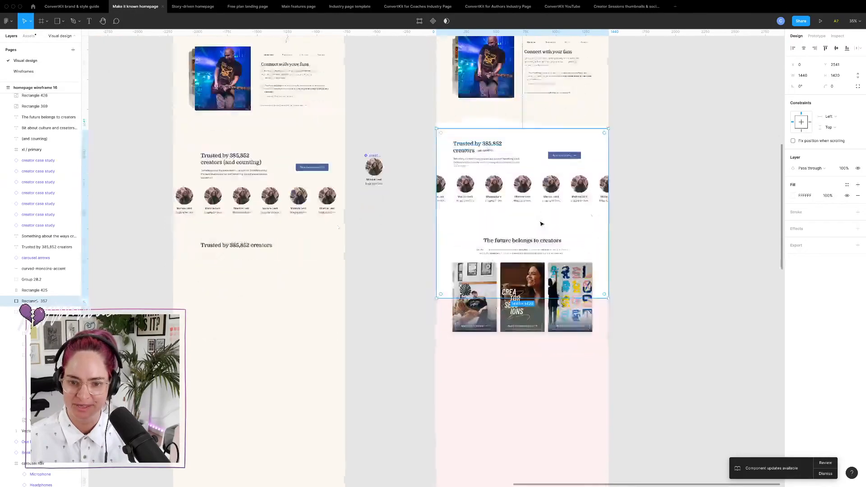
click(403, 212)
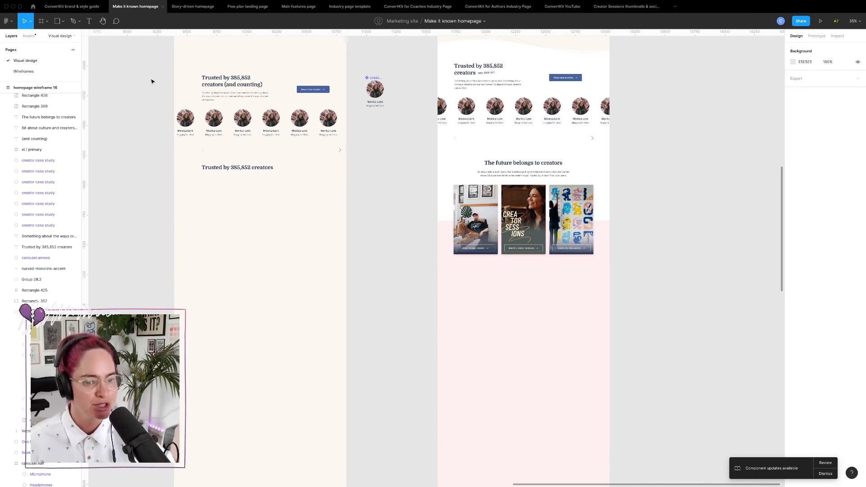
- Copy the "We're here to help you grow, connect and earn" block with its workshop and guide boxes from homepage wireframe 11
scroll(152, 81, left, 10)
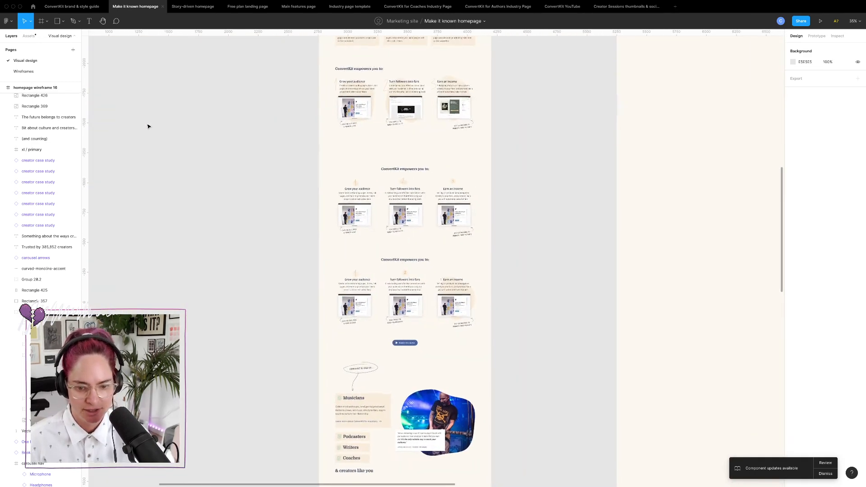
scroll(148, 127, down, 3)
scroll(148, 126, down, 8)
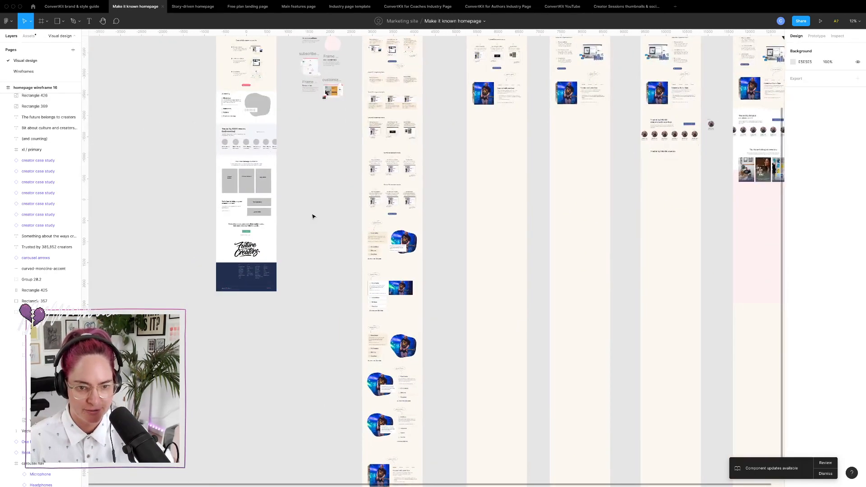
scroll(313, 215, up, 6)
drag(182, 174, 342, 221)
- Paste the "We're here to help you grow, connect and earn" block onto the pink background in homepage wireframe 16, just below the three cards
scroll(465, 221, right, 5)
scroll(467, 223, right, 10)
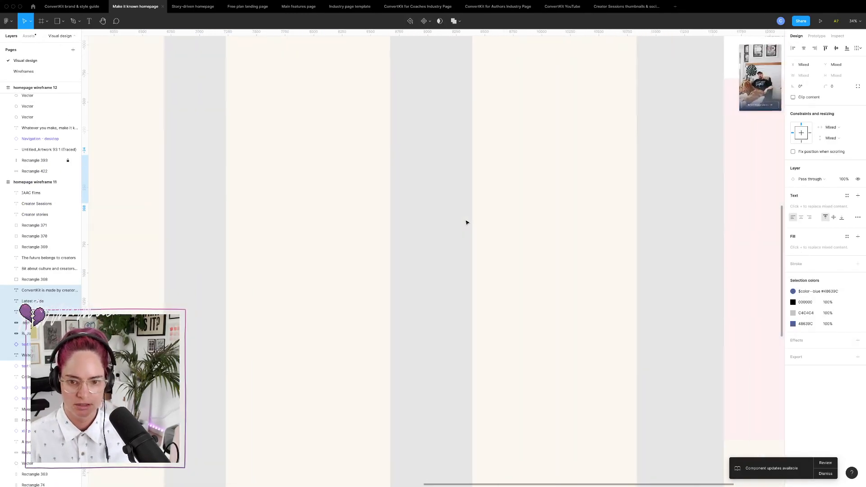
scroll(467, 223, down, 5)
scroll(467, 222, right, 4)
scroll(415, 209, up, 8)
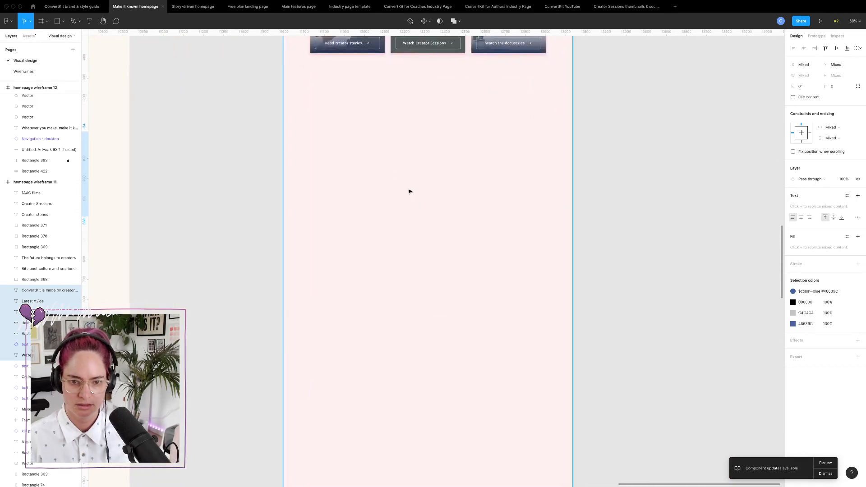
click(443, 277)
key(ctrl+v)
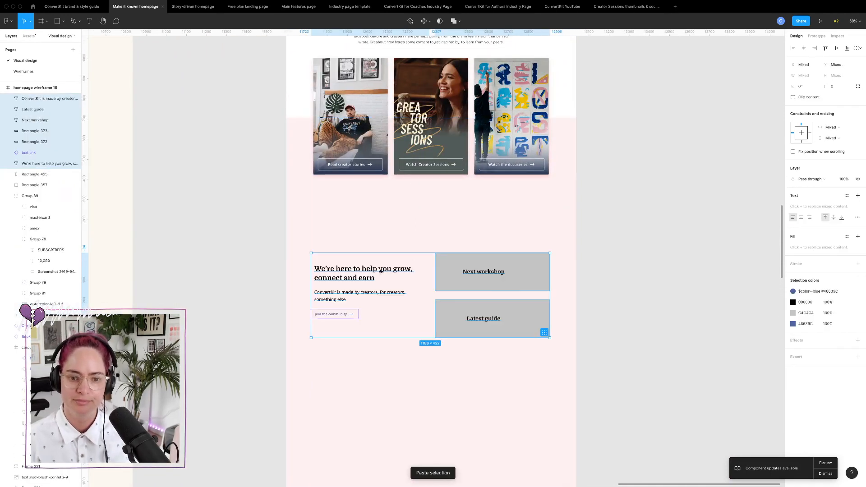
drag(443, 277, 368, 231)
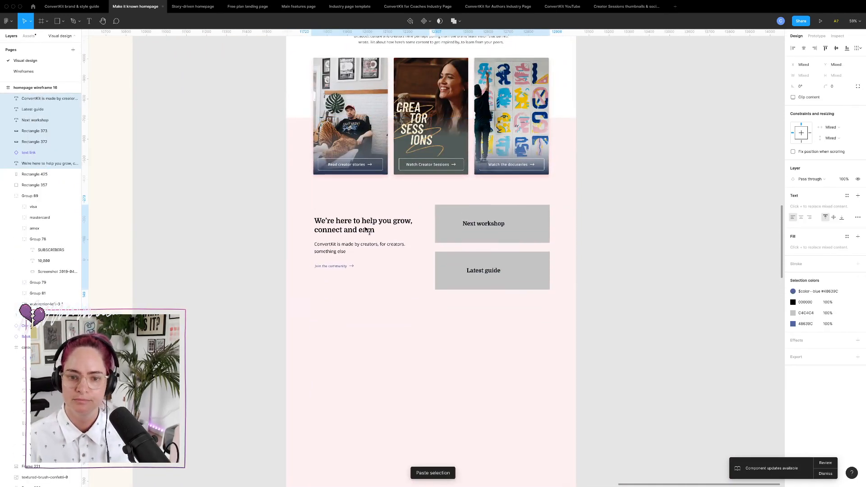
click(635, 256)
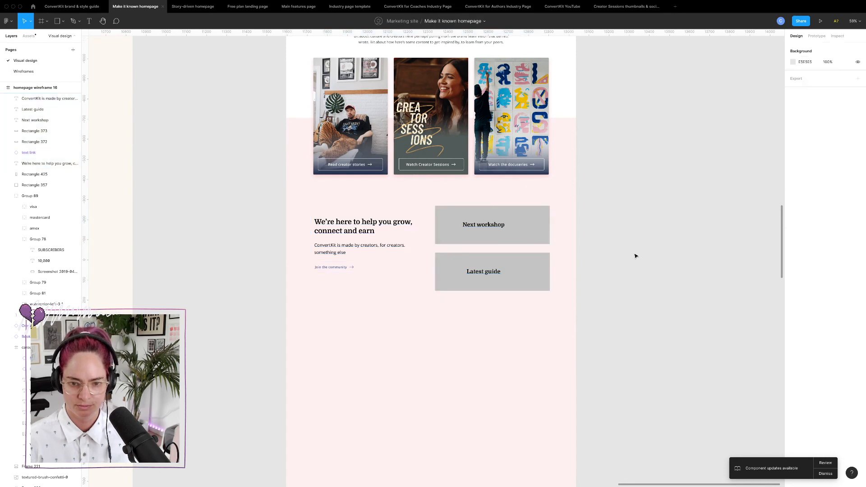
click(486, 225)
shift+click(541, 214)
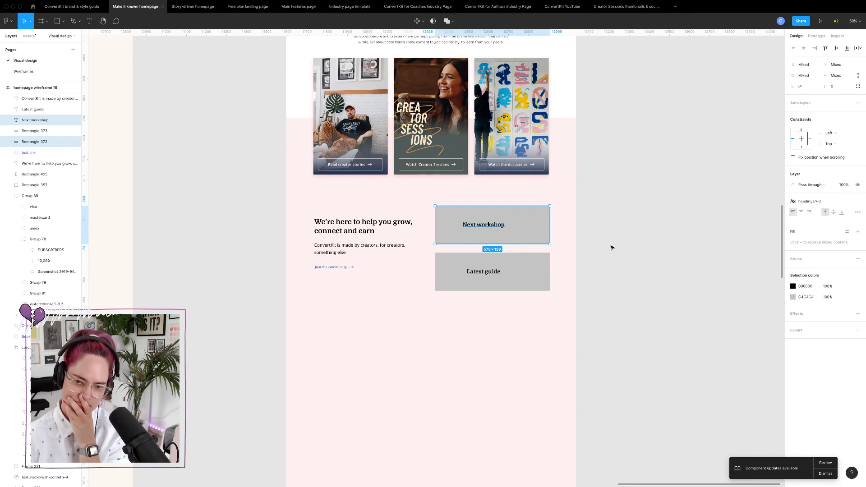
scroll(612, 248, up, 5)
scroll(612, 248, down, 3)
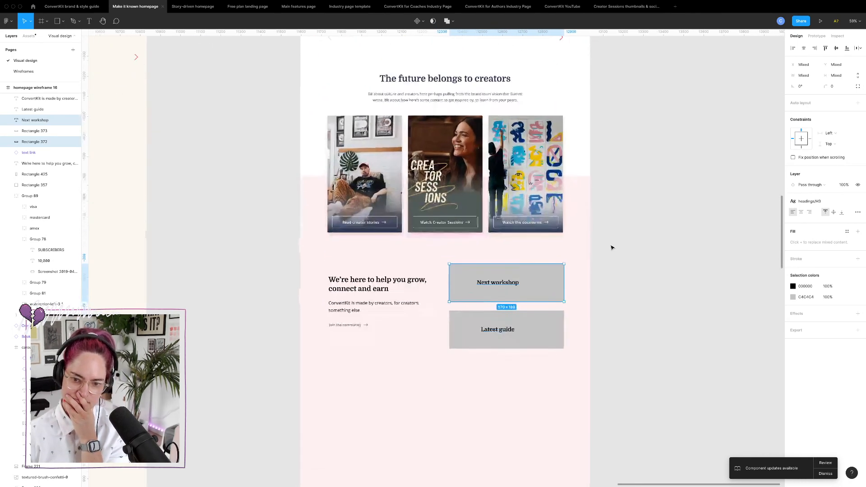
scroll(612, 248, down, 1)
click(566, 206)
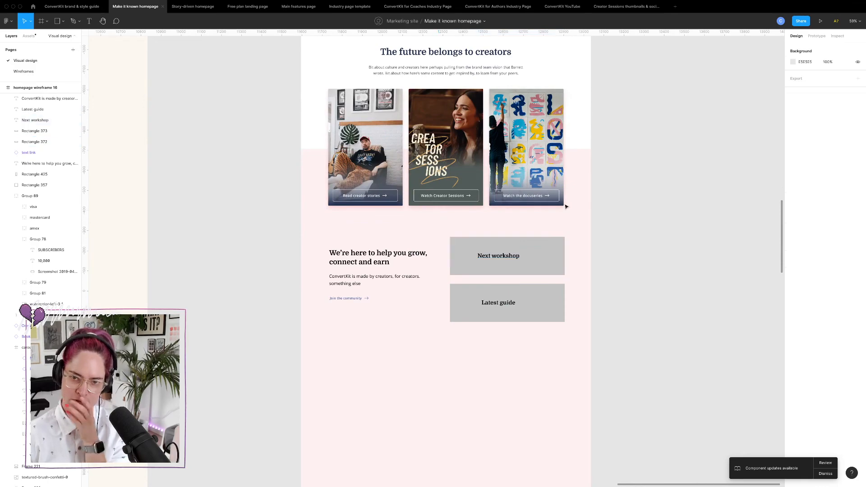
- Switch to Chrome and open the How-To Guides page from the ConvertKit creator story article
key(super+Tab)
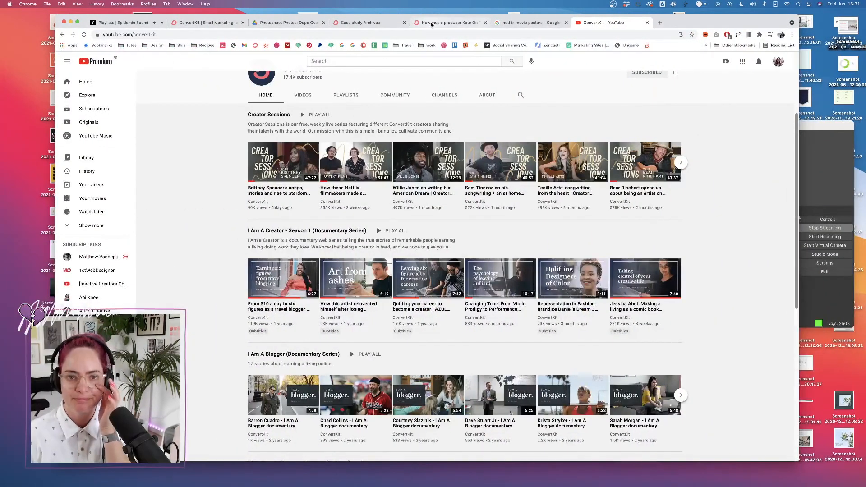
click(432, 24)
scroll(598, 179, up, 10)
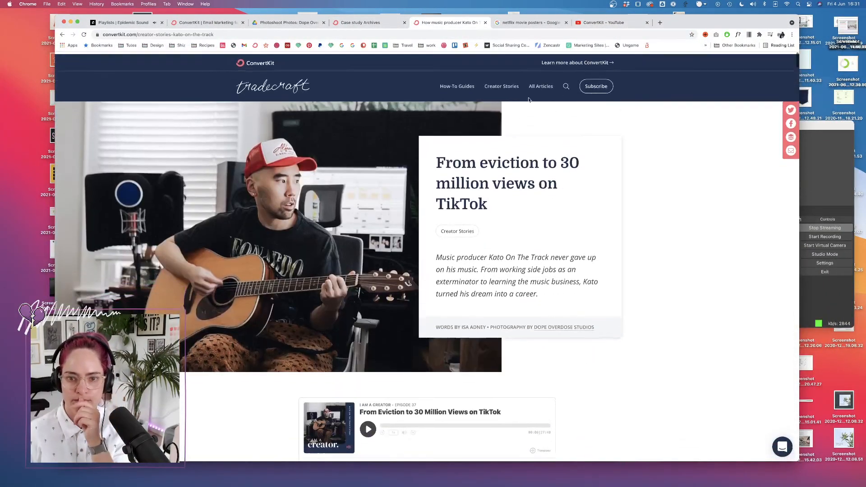
click(457, 86)
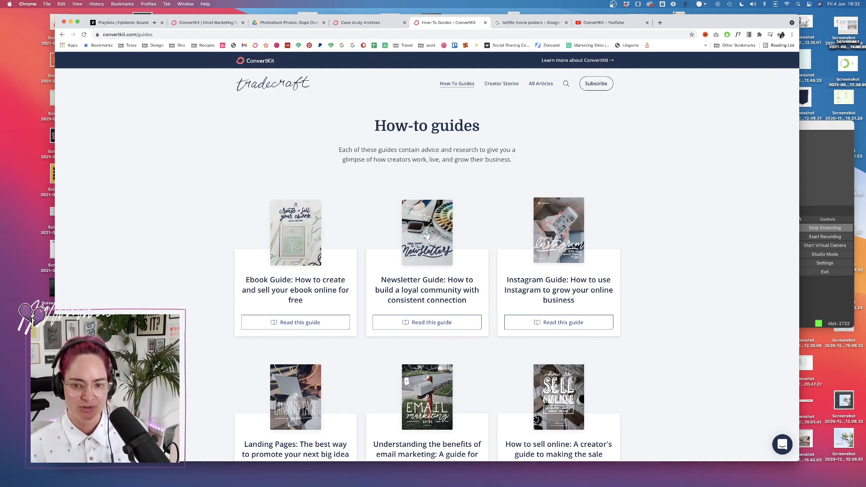
key(ctrl+Right)
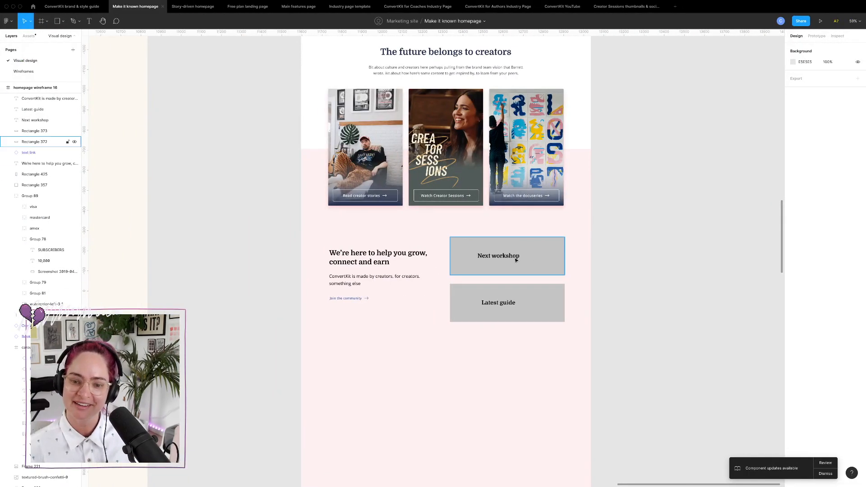
click(500, 256)
shift+click(502, 306)
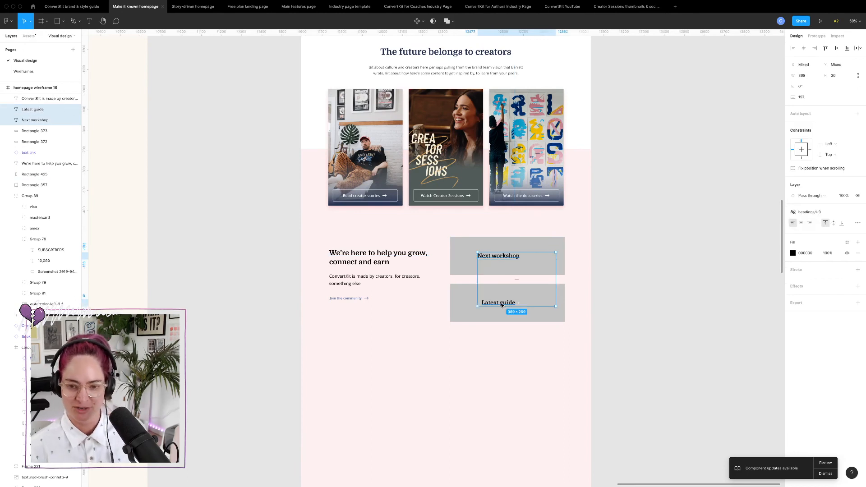
click(631, 264)
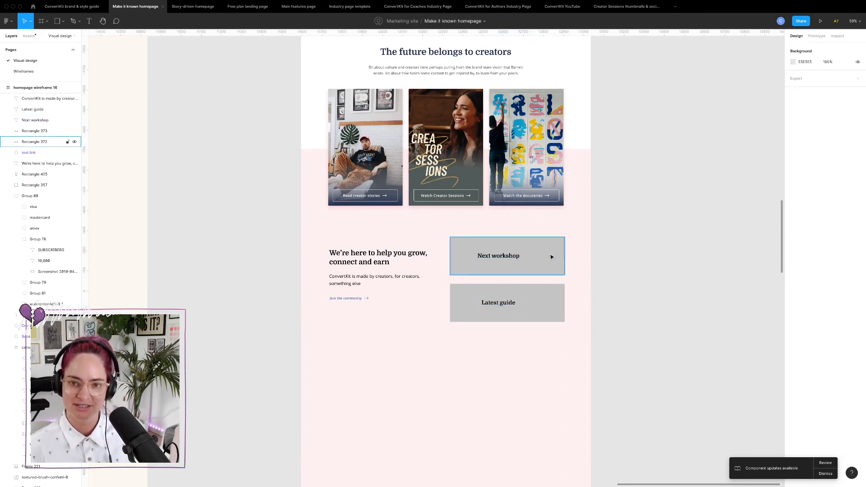
- Switch to Chrome and open the Video Trainings page from the Resources on ConvertKit's homepage
key(ctrl+Left)
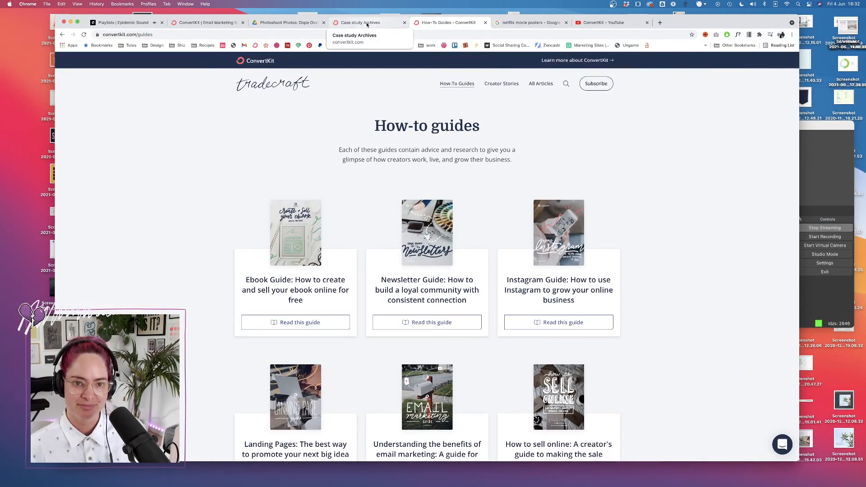
click(206, 23)
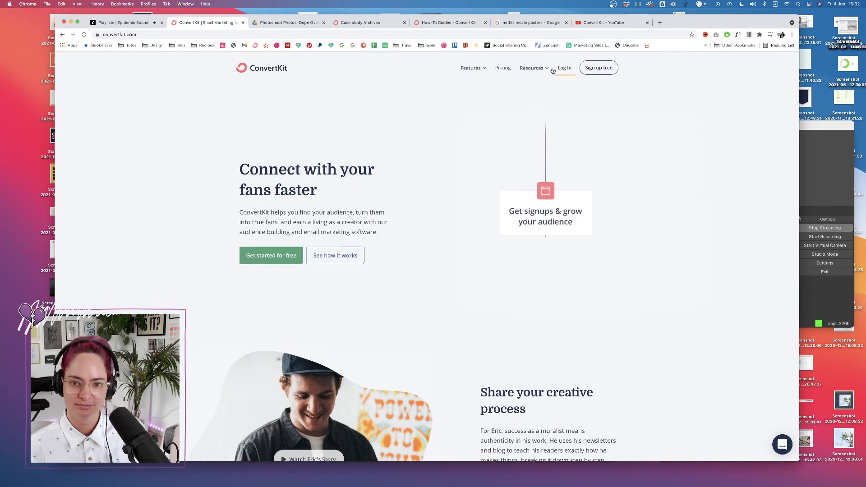
mouse_move(541, 69)
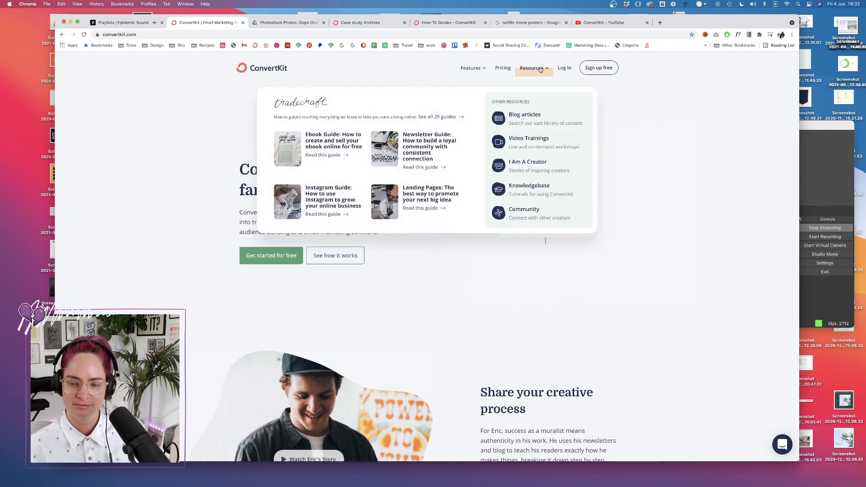
click(535, 145)
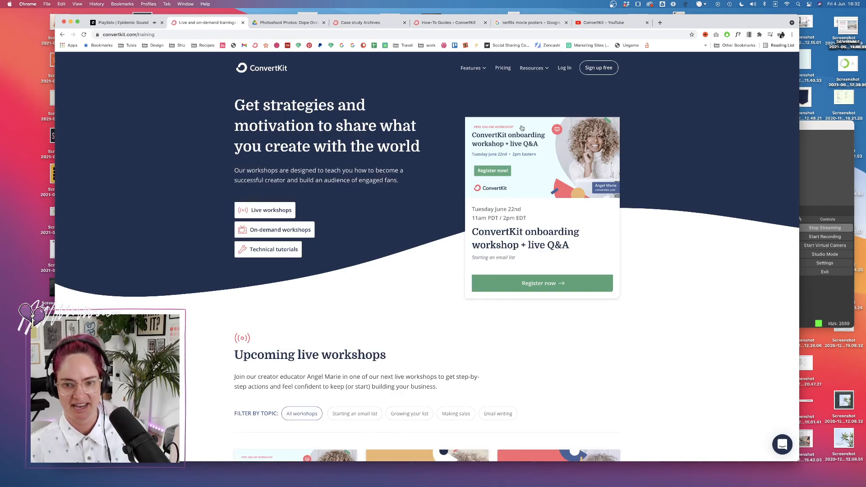
- Examine how the training page presents its live workshops, on-demand workshops, quick tips and other ways to learn
scroll(432, 315, down, 5)
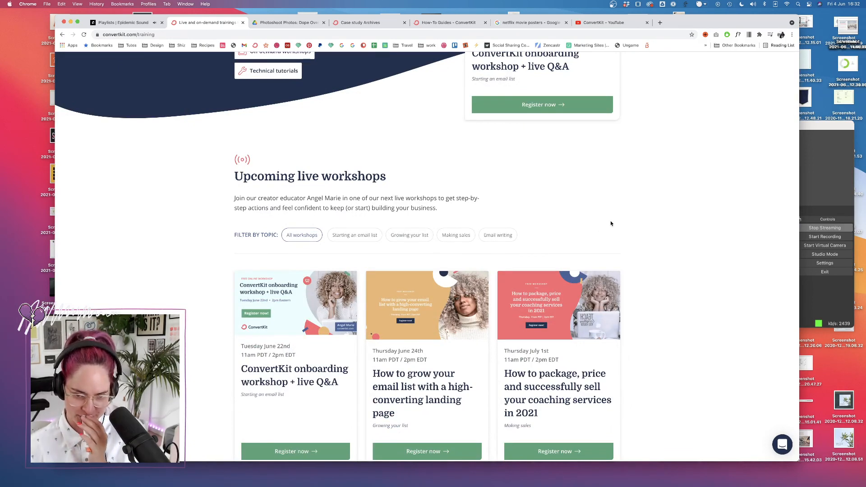
scroll(611, 223, down, 4)
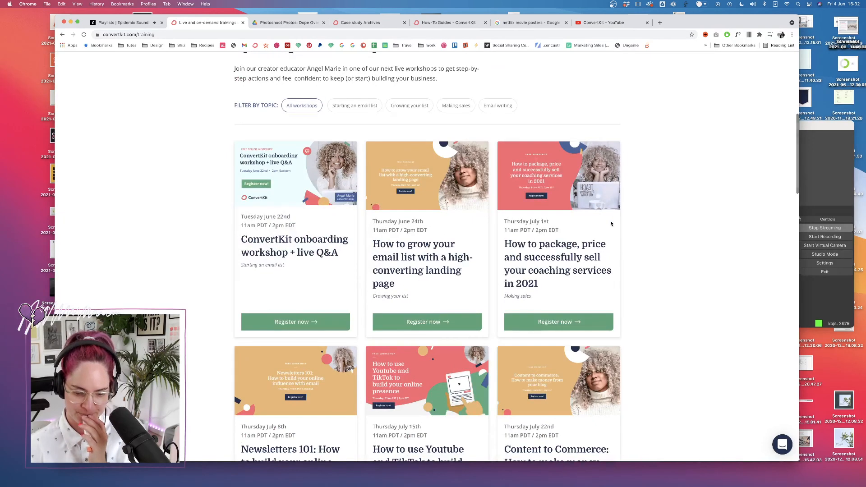
scroll(667, 276, down, 1)
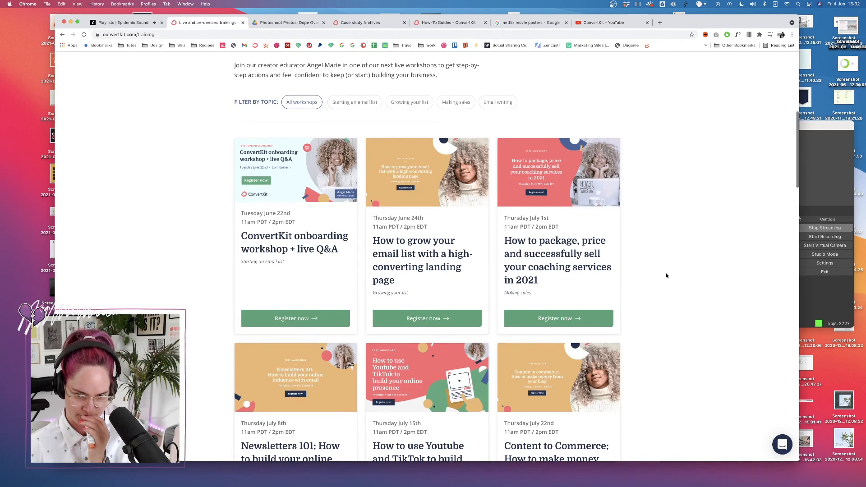
scroll(667, 275, down, 1)
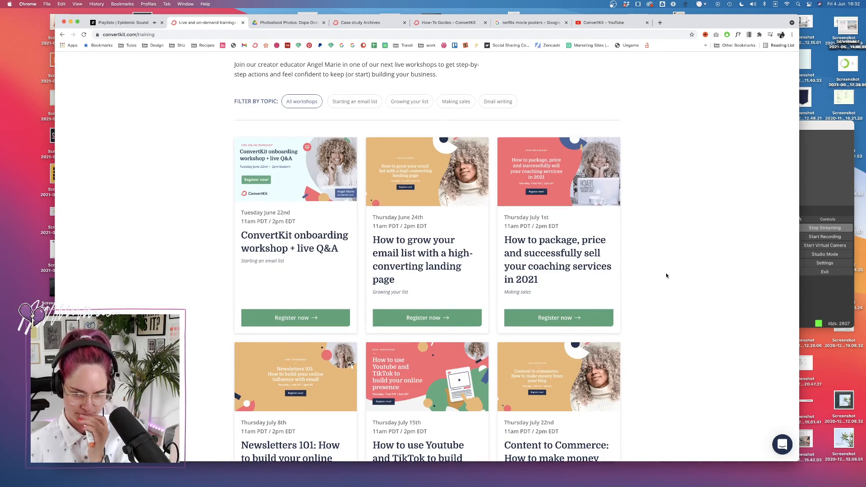
scroll(667, 275, up, 4)
scroll(667, 276, down, 15)
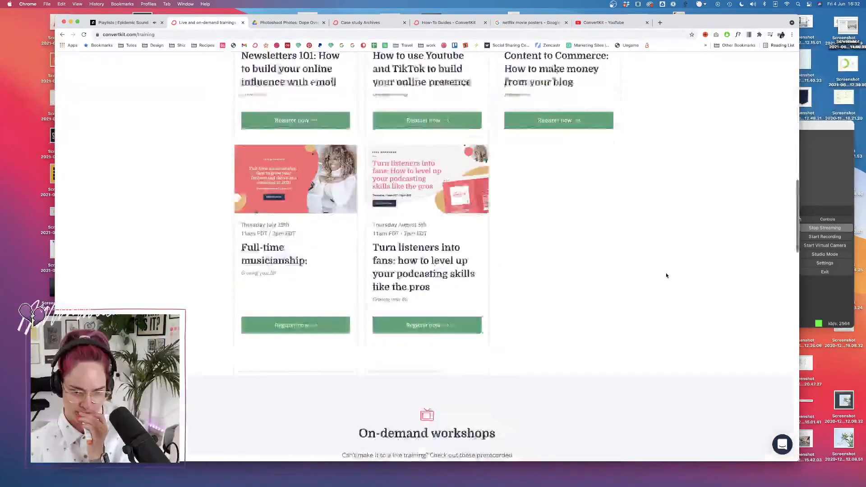
scroll(667, 276, down, 10)
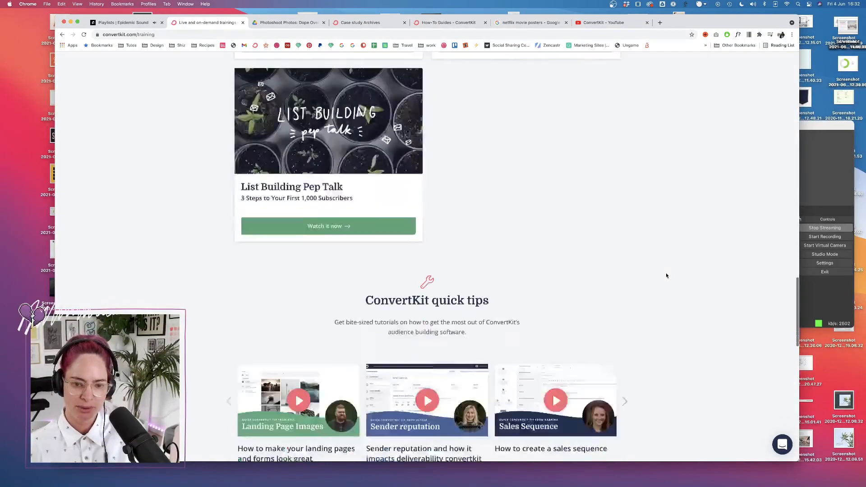
scroll(667, 276, down, 7)
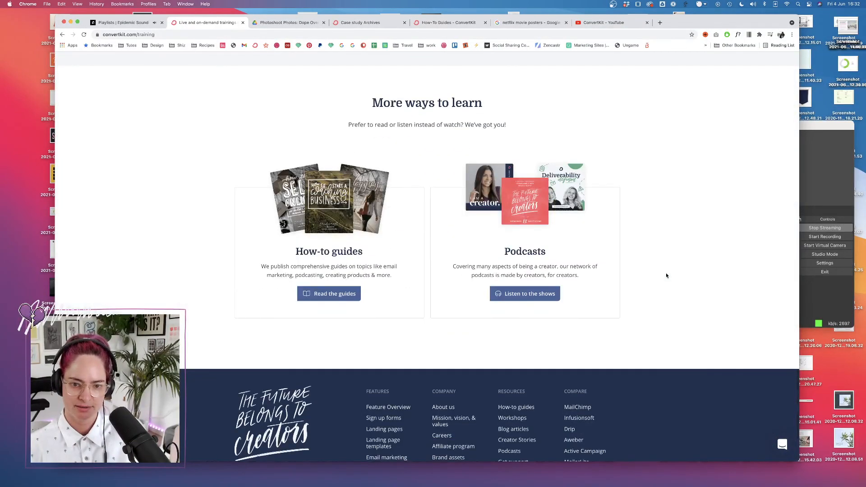
- Switch to Figma and centre the "Next workshop" label within the upper grey box of the "We're here to help you grow" section
key(ctrl+Right)
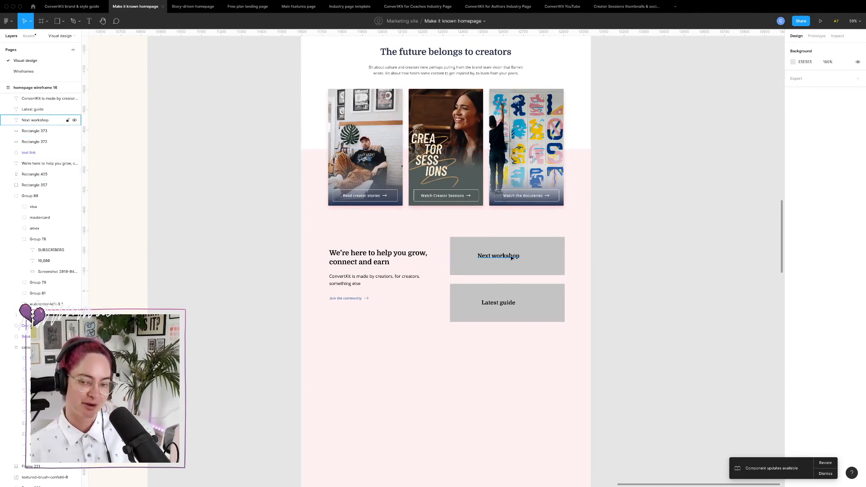
drag(514, 257, 520, 259)
click(640, 242)
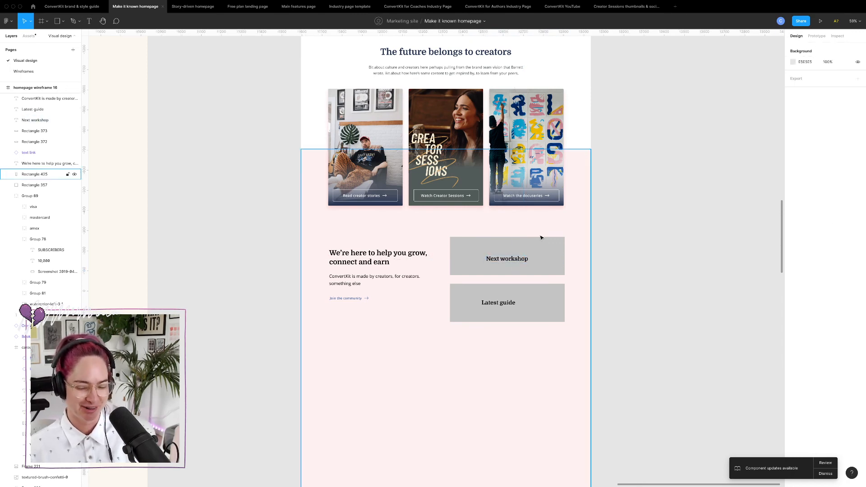
scroll(541, 238, up, 3)
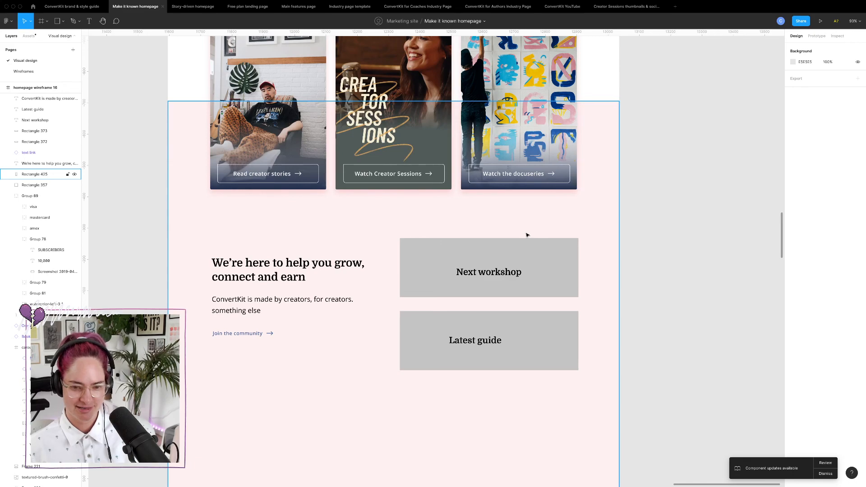
- Switch to Chrome and open creatorsessions.convertkit.com in a new browser tab
key(ctrl+Left)
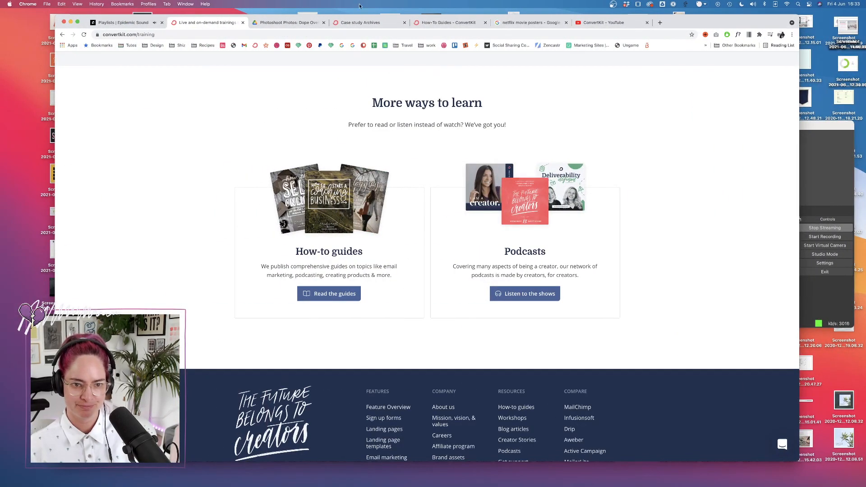
click(659, 22)
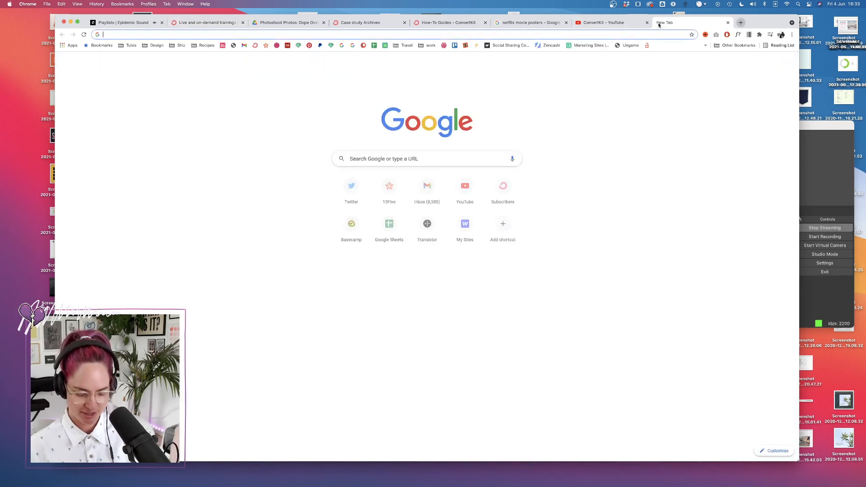
text(creatorsessions.convertkit.com)
key(Return)
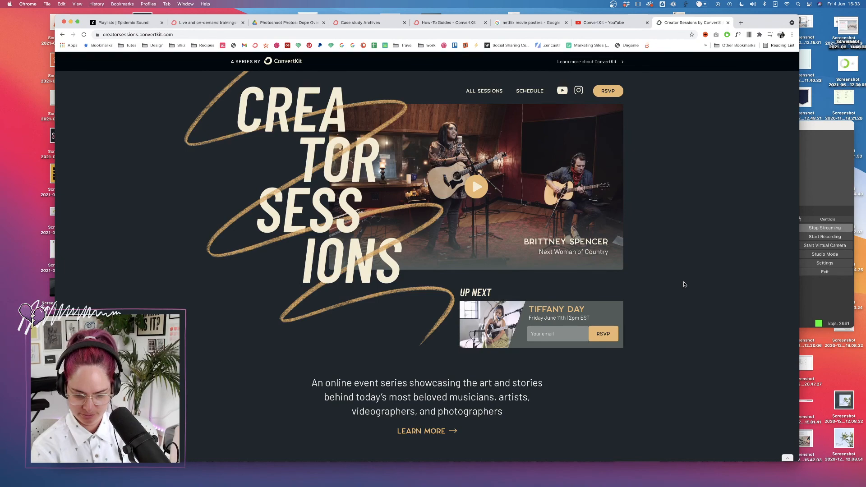
- Switch to Figma and move the Creator Sessions lettering up to the top of the middle card, beside the woman's face
key(ctrl+Right)
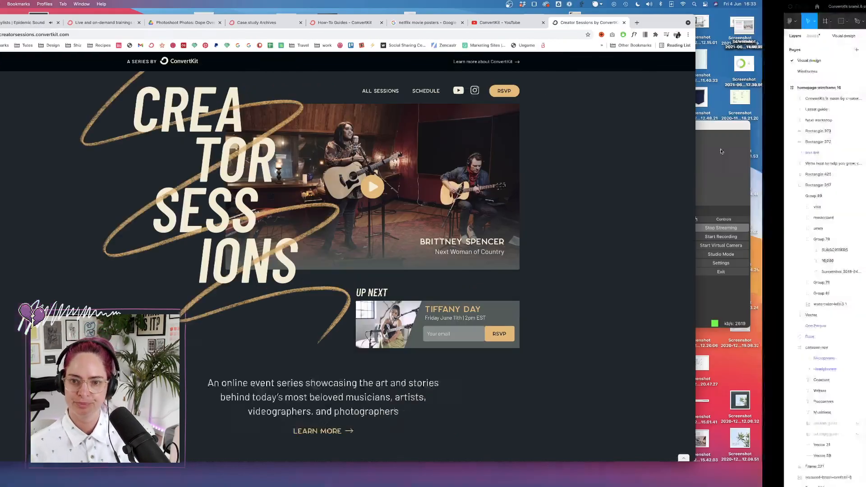
scroll(534, 201, up, 5)
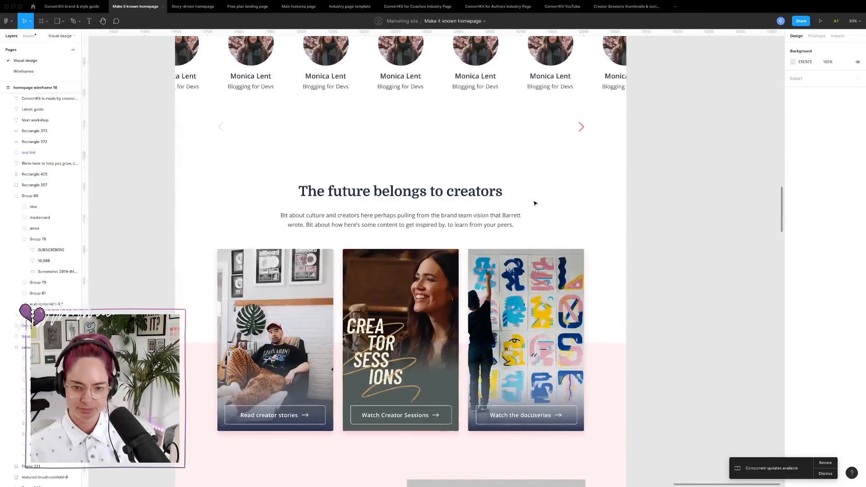
click(378, 359)
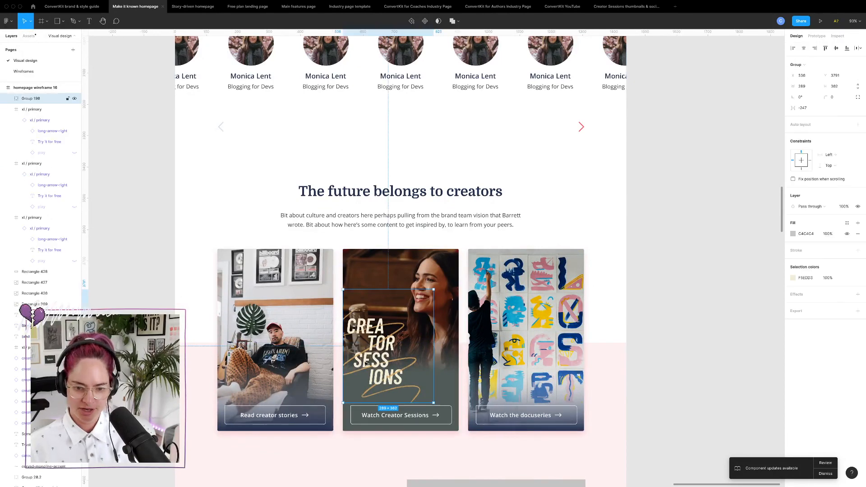
drag(378, 359, 382, 300)
click(662, 330)
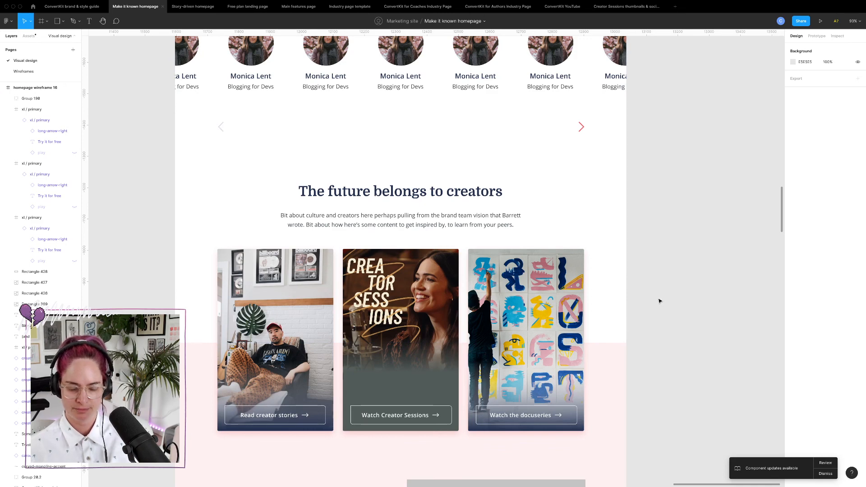
- Examine the other homepage wireframes and the pricing section in the ConvertKit for Authors Industry Page file, returning to homepage wireframe 16
scroll(662, 292, down, 5)
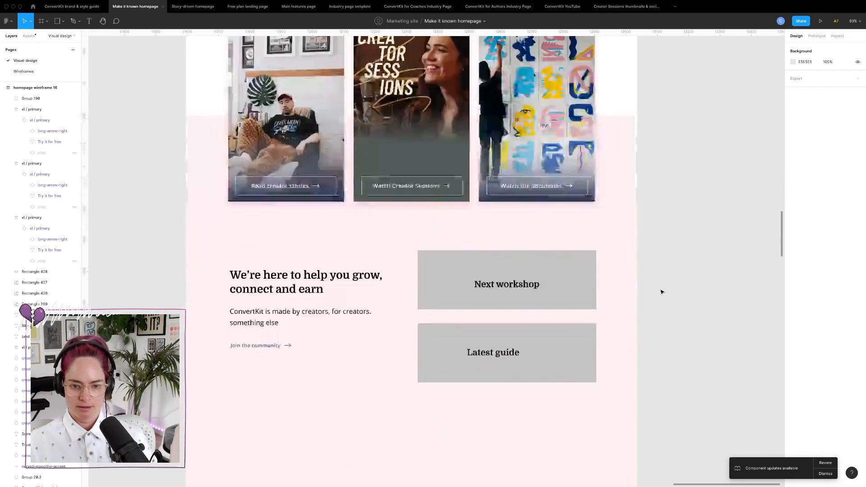
scroll(551, 288, down, 5)
scroll(551, 289, down, 5)
scroll(551, 289, down, 10)
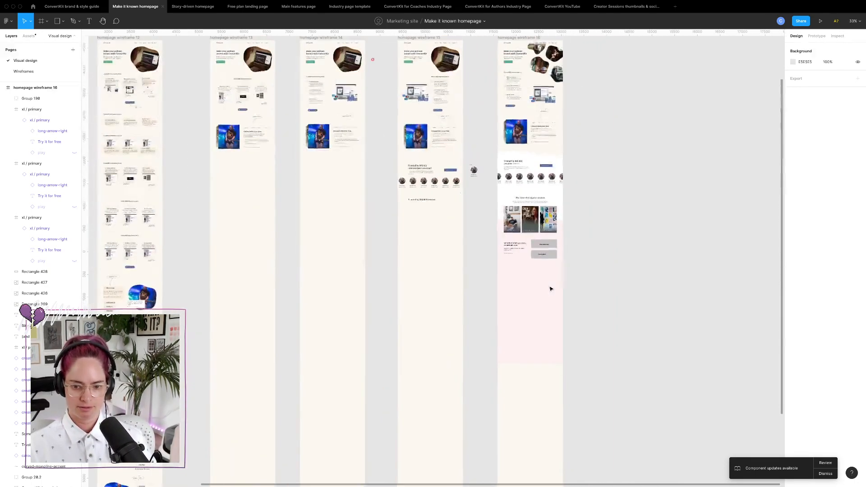
scroll(550, 289, left, 5)
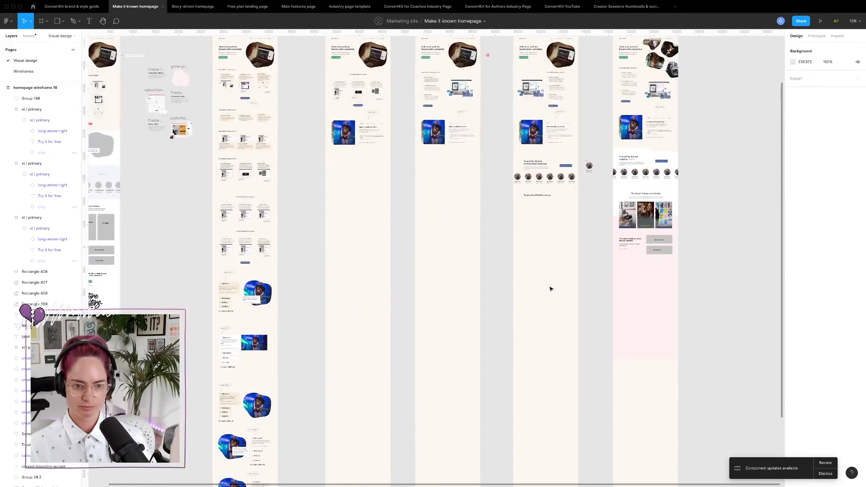
click(497, 6)
scroll(469, 306, down, 20)
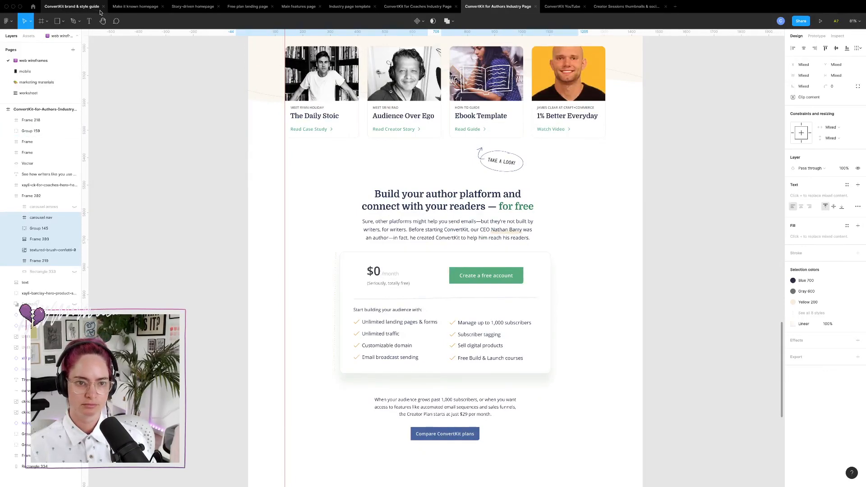
click(131, 6)
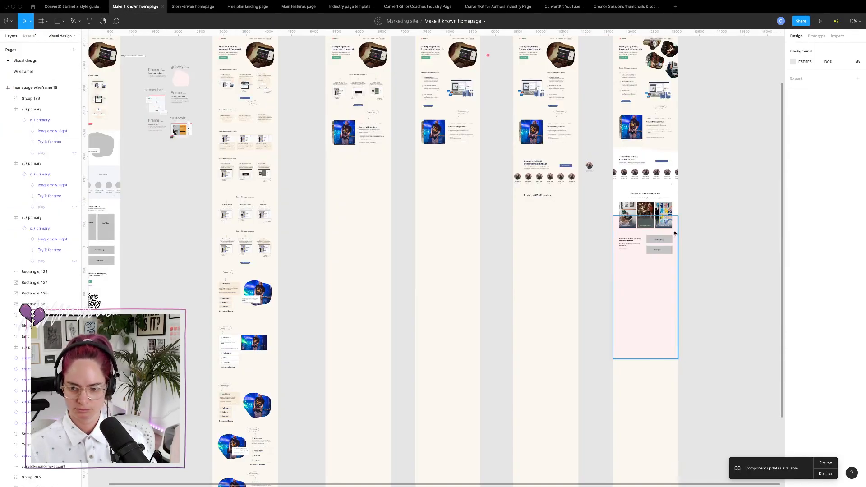
scroll(670, 224, up, 5)
scroll(669, 224, up, 5)
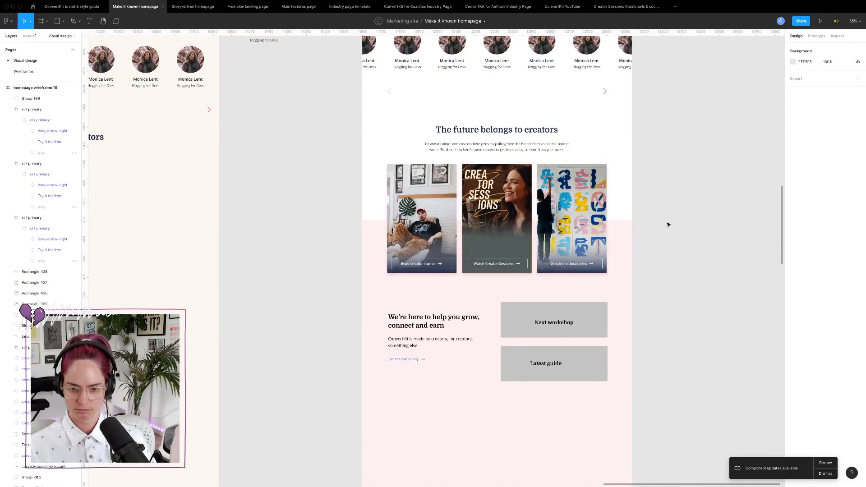
scroll(494, 310, down, 3)
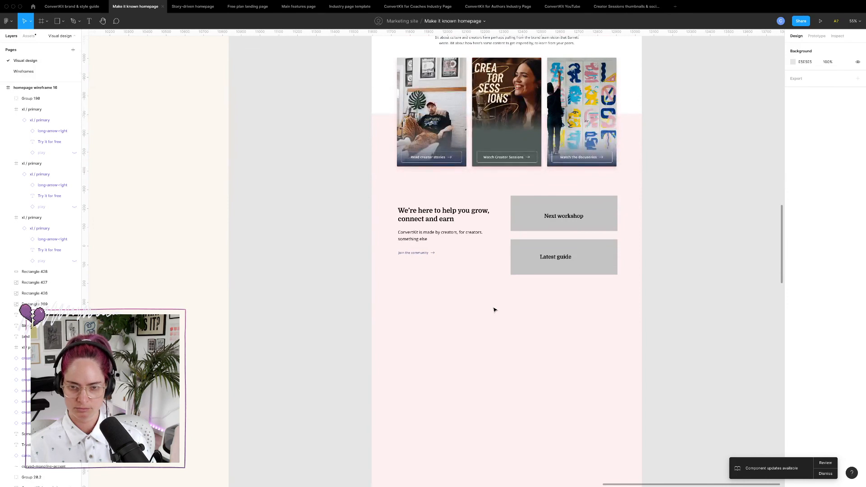
- Search the Figma files for "affili" and open the Affiliate Template file
click(34, 7)
click(124, 21)
text(affili)
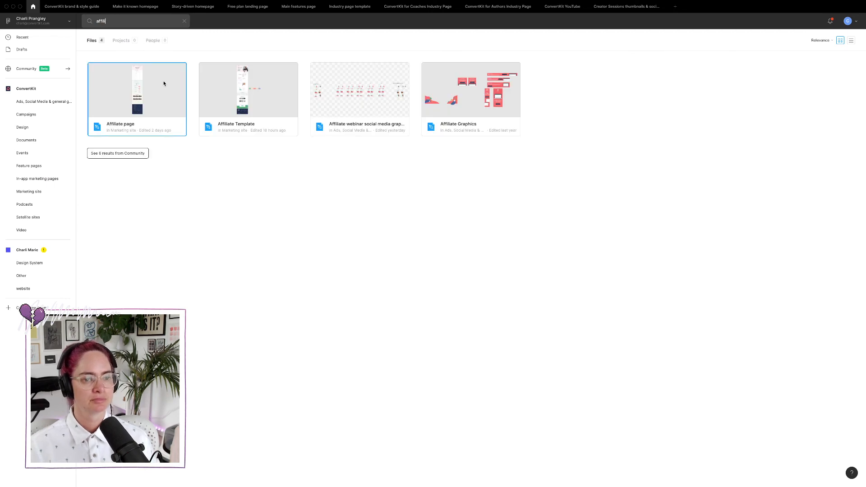
double_click(273, 88)
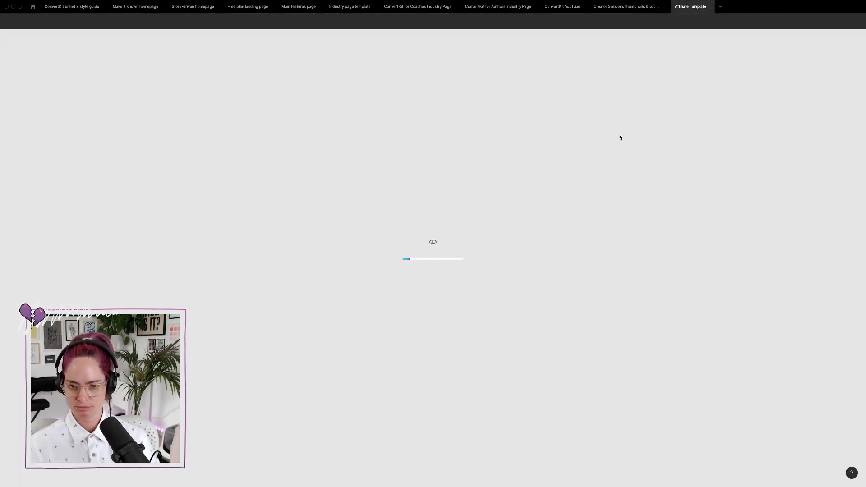
- Copy the $29 pricing frame from the Affiliate Template and paste it into homepage wireframe 16 in the Make it known homepage file
scroll(418, 322, down, 3)
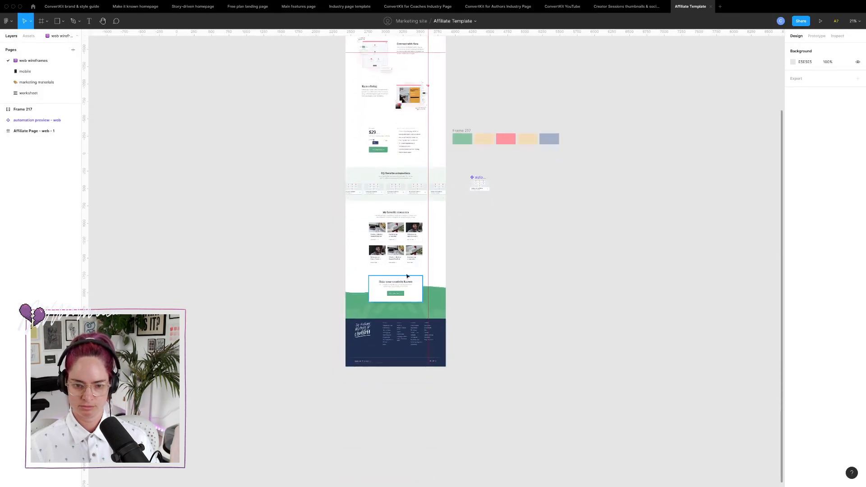
scroll(406, 269, up, 3)
ctrl+scroll(411, 223, up, 5)
ctrl+scroll(411, 223, up, 3)
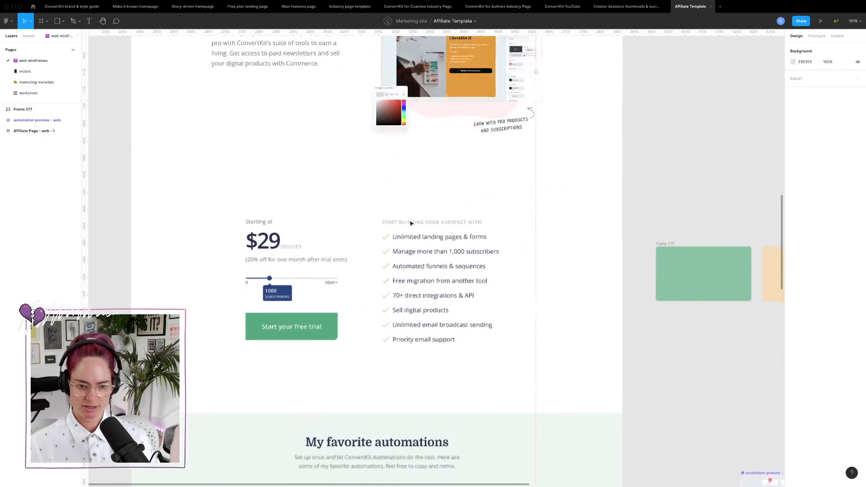
click(280, 225)
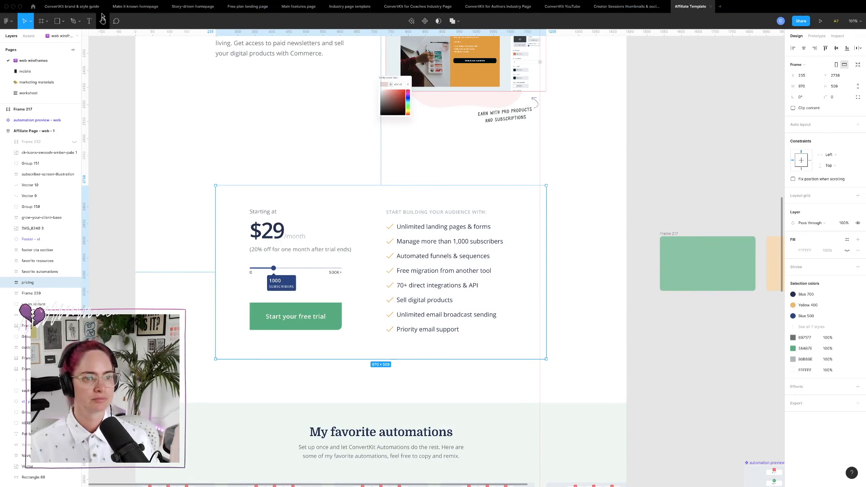
click(135, 6)
scroll(437, 294, down, 4)
key(ctrl+v)
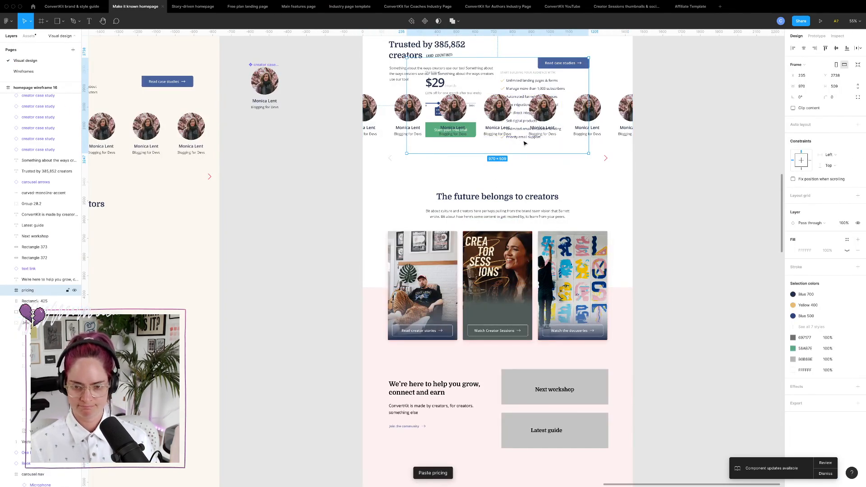
- Move the pasted pricing frame onto the pink background below the workshop and guide boxes, at about Y 5151
key(ctrl+Up)
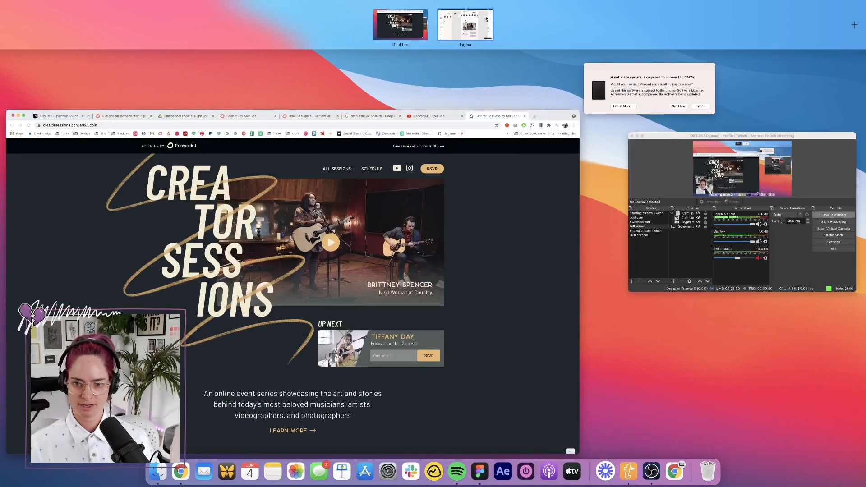
click(466, 24)
scroll(607, 239, down, 7)
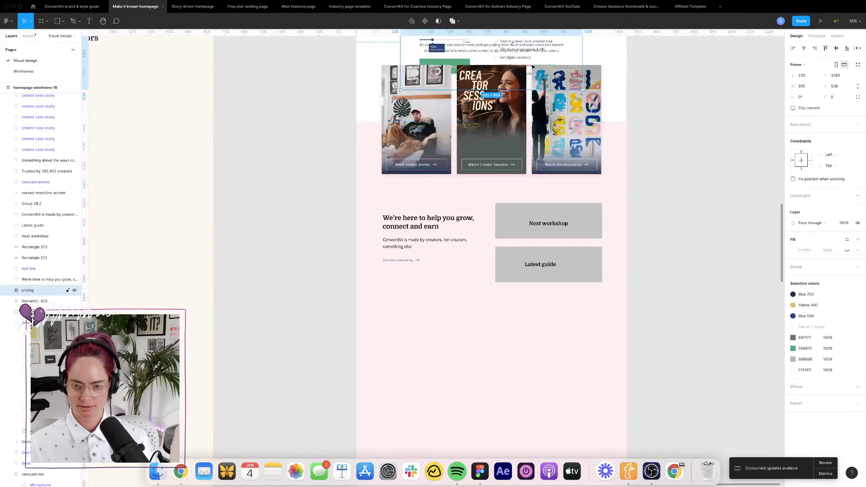
drag(531, 62, 550, 411)
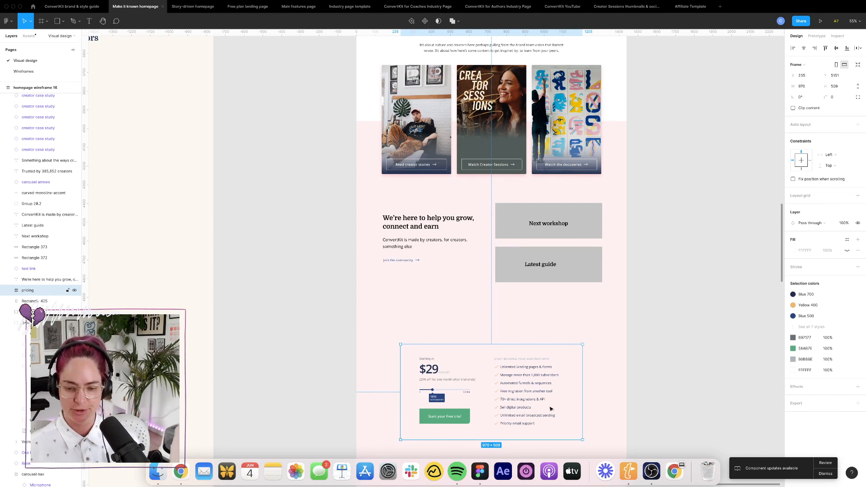
click(703, 317)
- Examine the pricing block against the layout grid and its spacing from the "We're here to help you grow" section above
scroll(537, 329, down, 5)
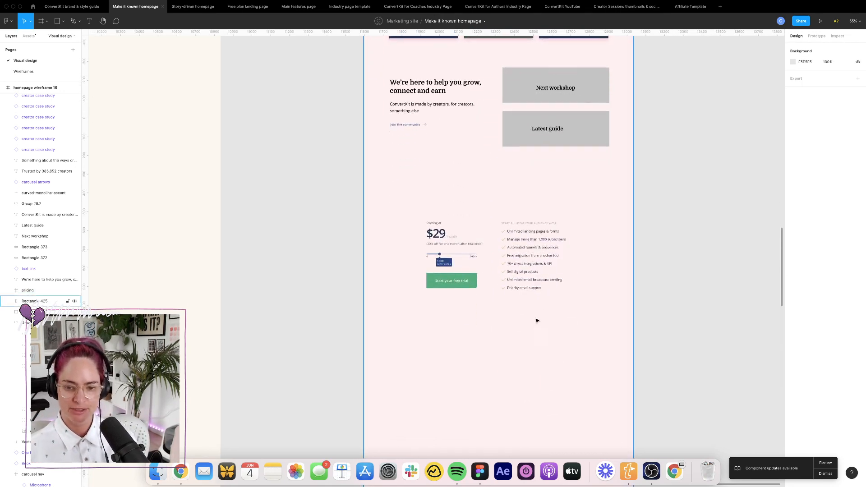
key(ctrl+g)
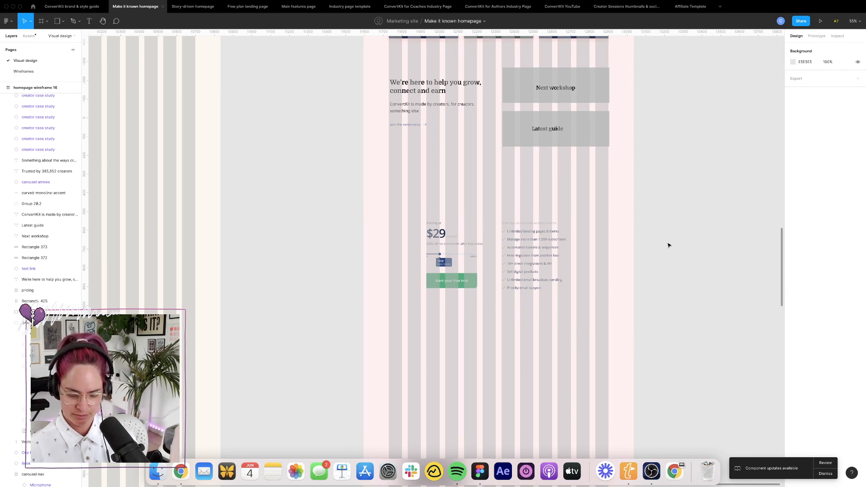
key(ctrl+g)
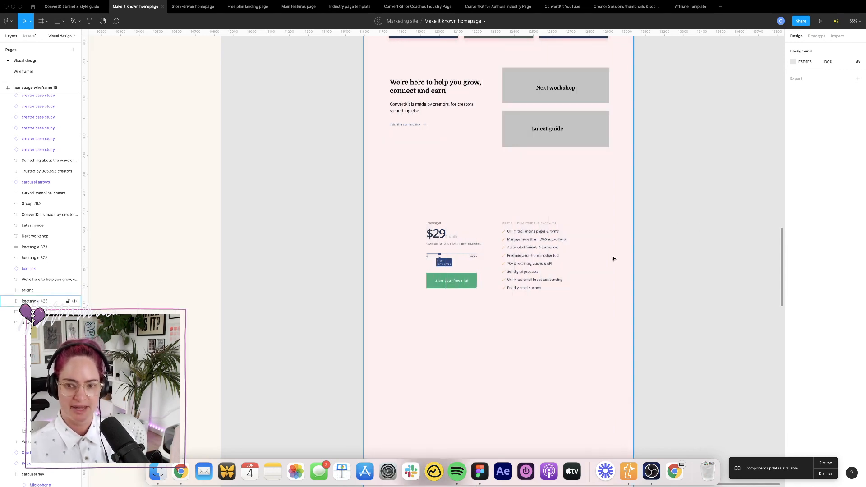
scroll(613, 257, down, 3)
scroll(594, 217, up, 3)
scroll(595, 217, down, 3)
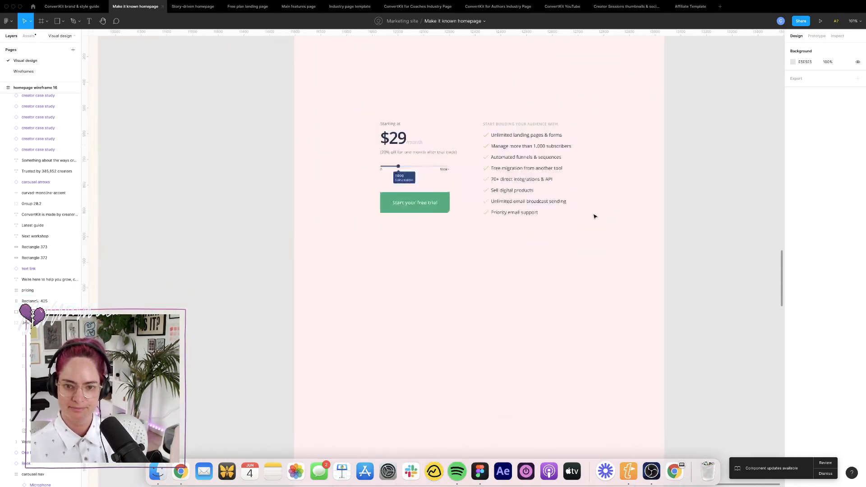
scroll(595, 217, up, 3)
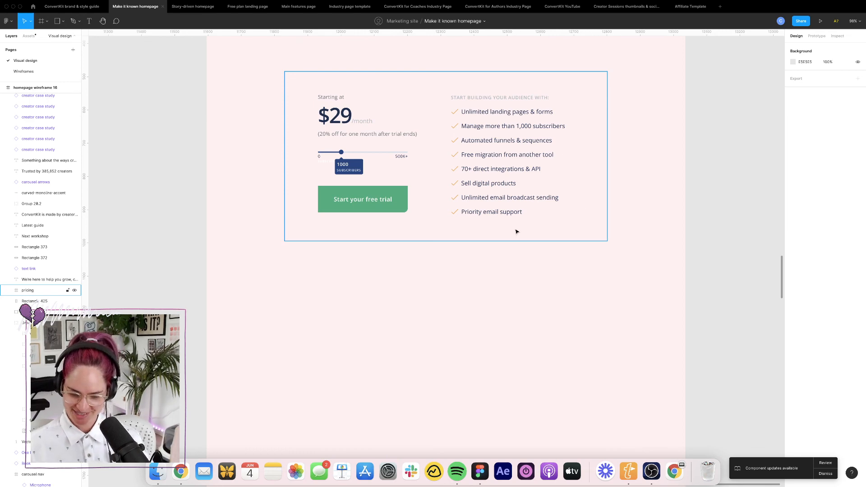
scroll(508, 213, up, 10)
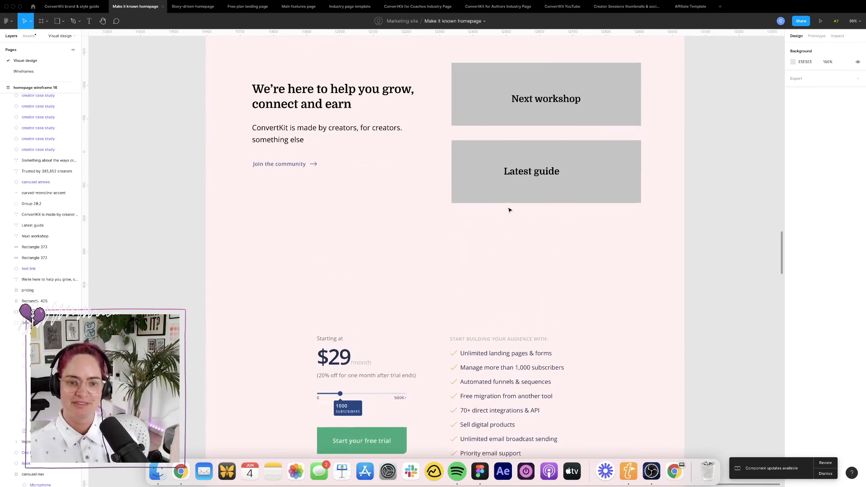
scroll(717, 211, down, 5)
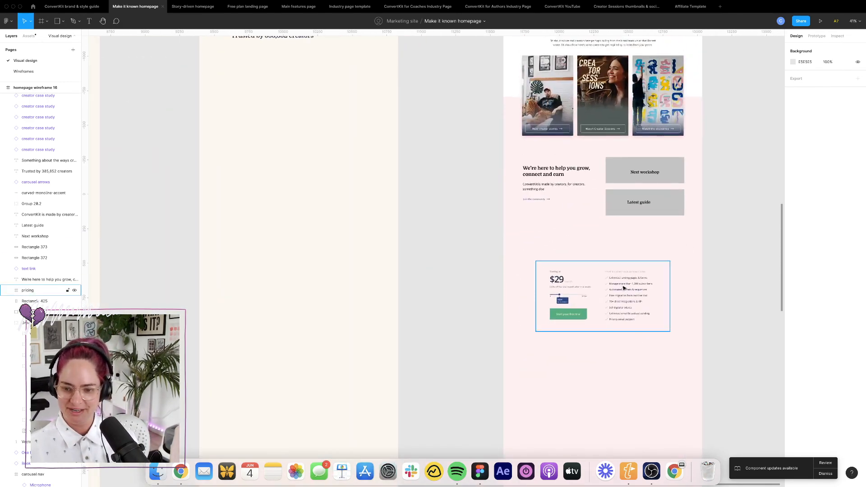
- Move the pricing block further down the pink background, leaving a larger gap below the "Latest guide" box
drag(626, 288, 633, 352)
click(754, 319)
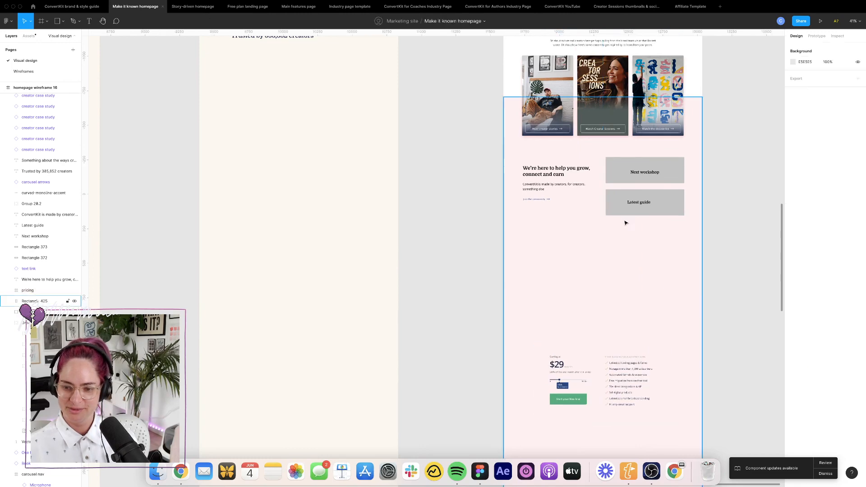
scroll(622, 219, up, 5)
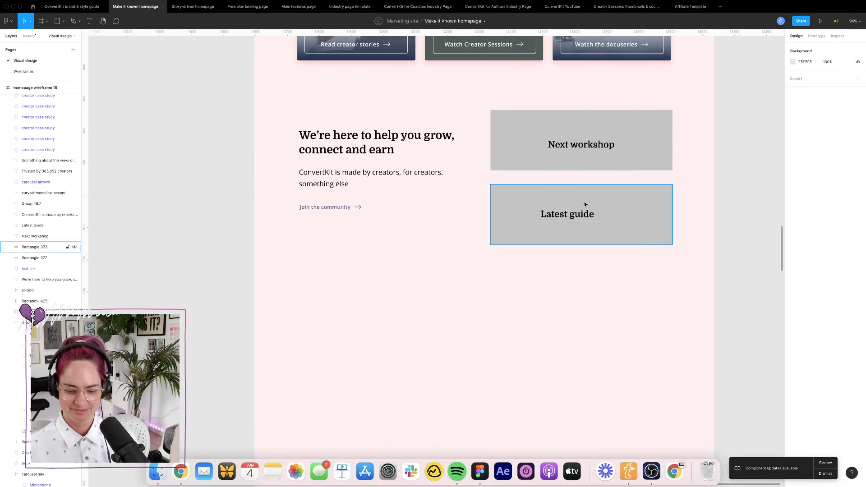
- Recolour the "We're here to help you grow, connect and earn" heading to the dark navy design-system swatch 212F4F
scroll(464, 194, up, 3)
scroll(465, 195, up, 2)
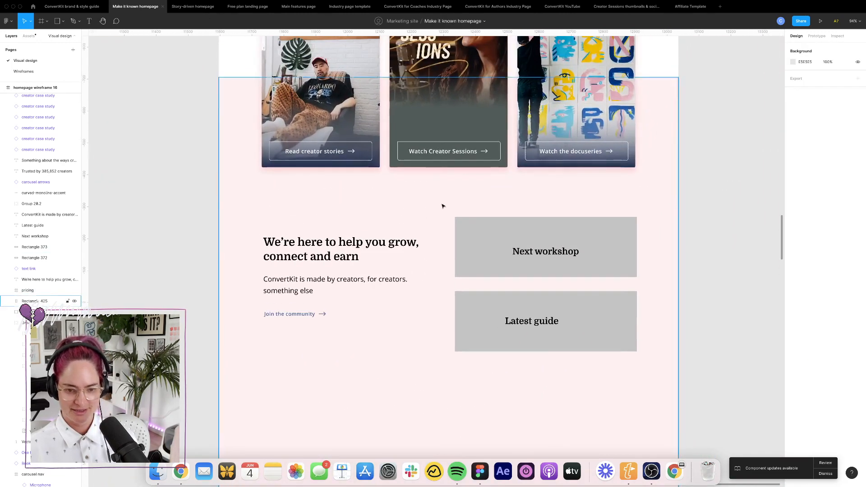
click(312, 254)
click(794, 226)
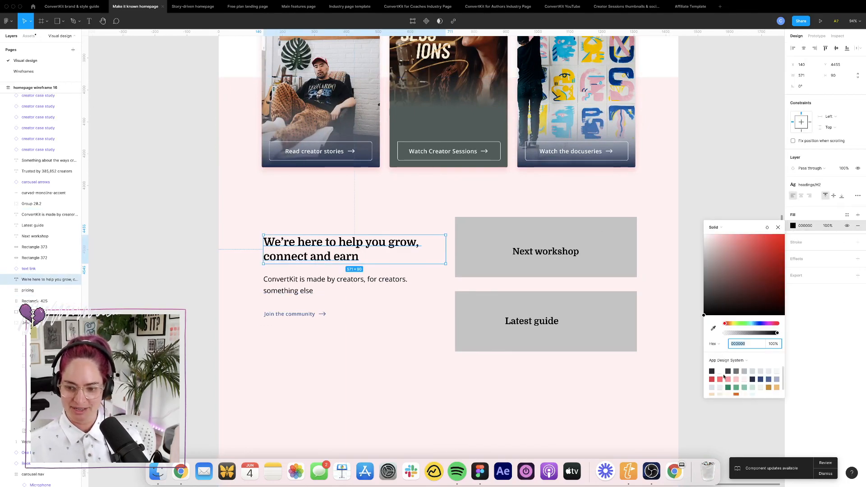
click(753, 379)
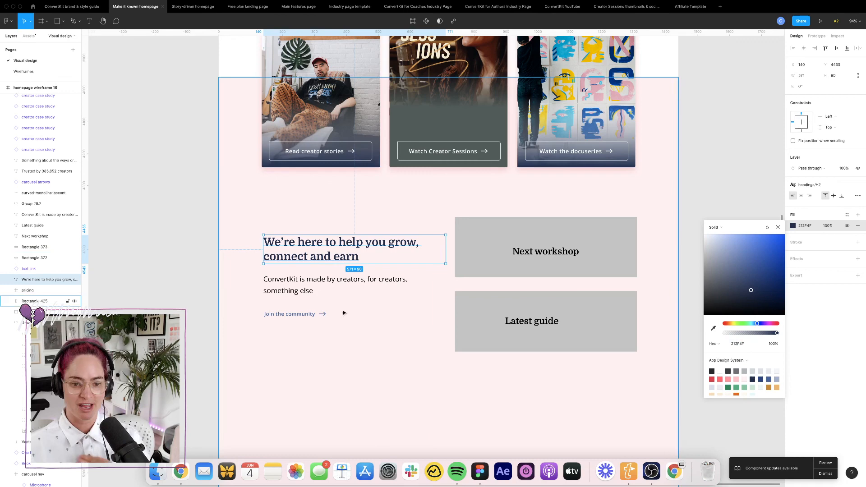
- Set the fill of the "ConvertKit is made by creators, for creators" paragraph to the dark grey swatch 373F45
click(354, 280)
click(794, 270)
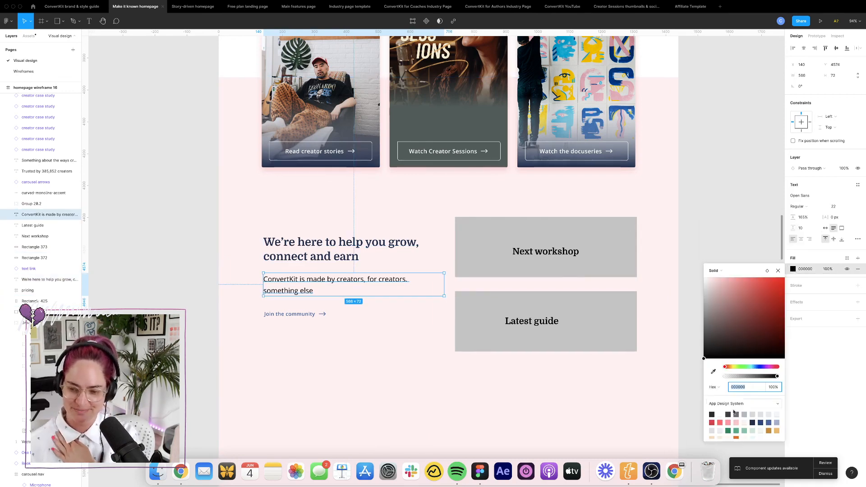
click(729, 415)
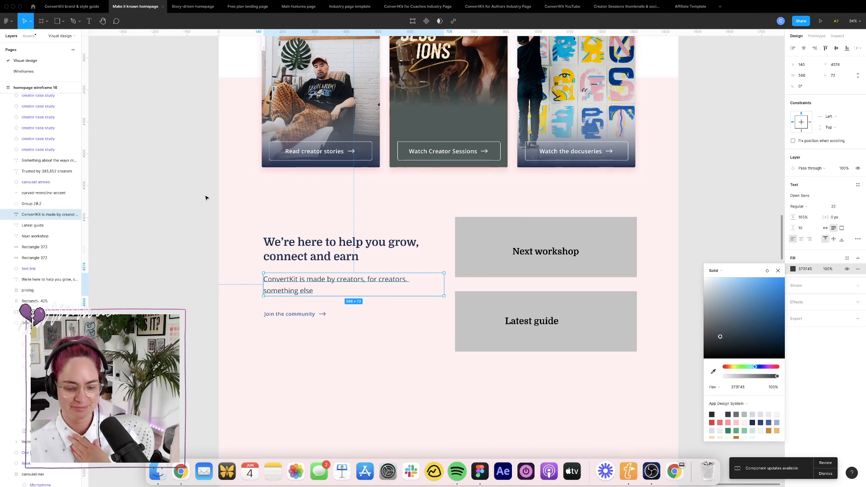
click(311, 322)
click(708, 273)
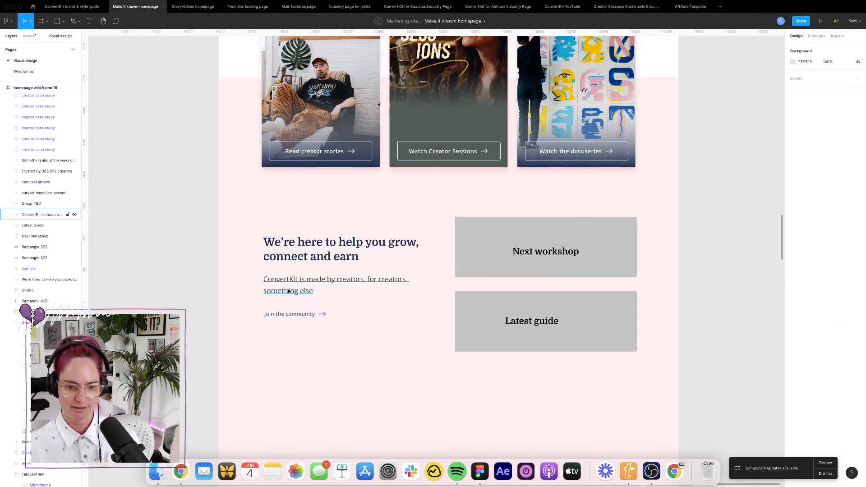
- Show the layout grid and narrow the paragraph's text box to 565 wide, up to the column edge
click(304, 295)
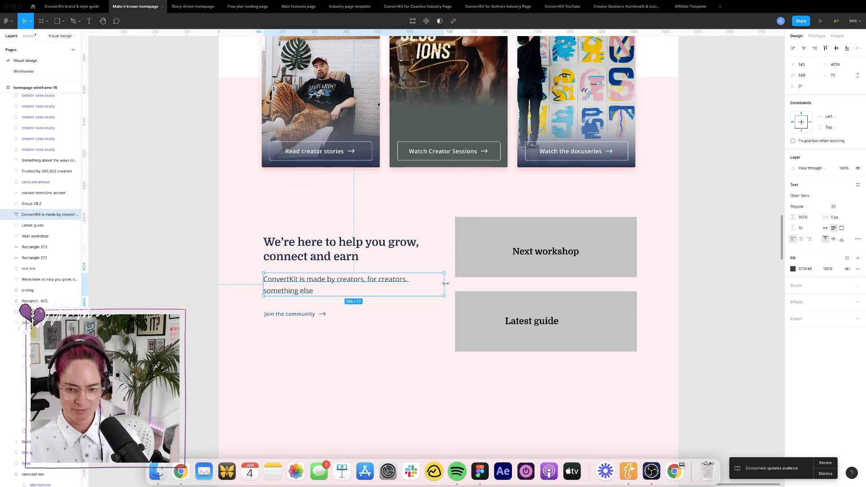
key(ctrl+g)
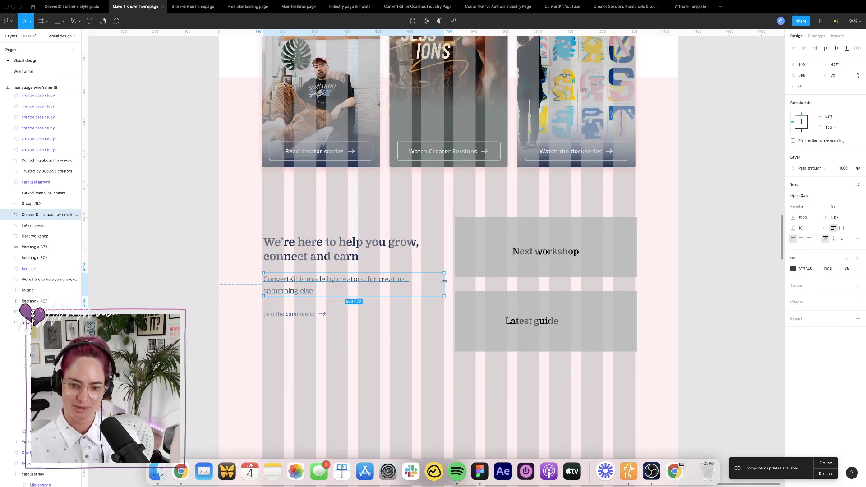
drag(445, 281, 443, 283)
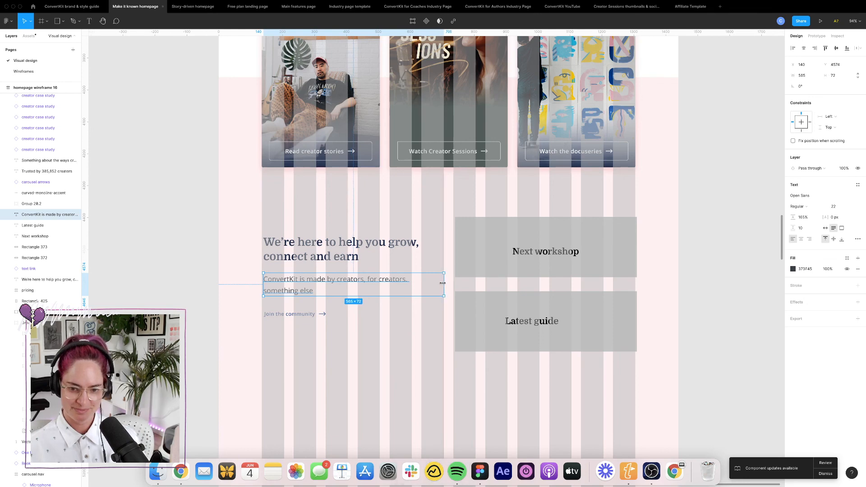
click(703, 301)
- Examine the "Next workshop" and "Latest guide" boxes against the layout grid, and hide the grid
scroll(510, 262, down, 5)
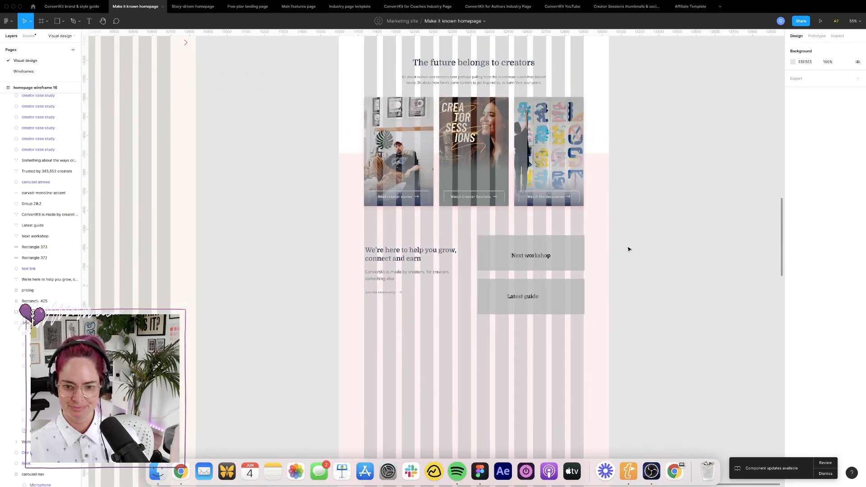
click(546, 253)
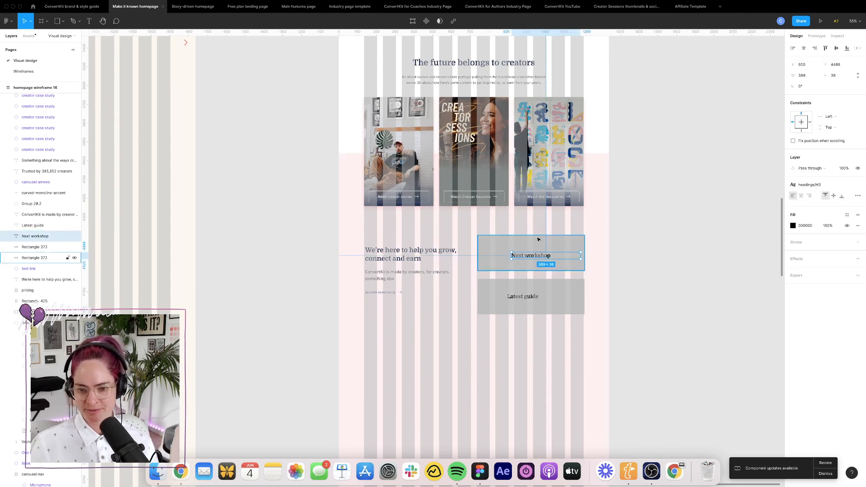
scroll(552, 246, up, 5)
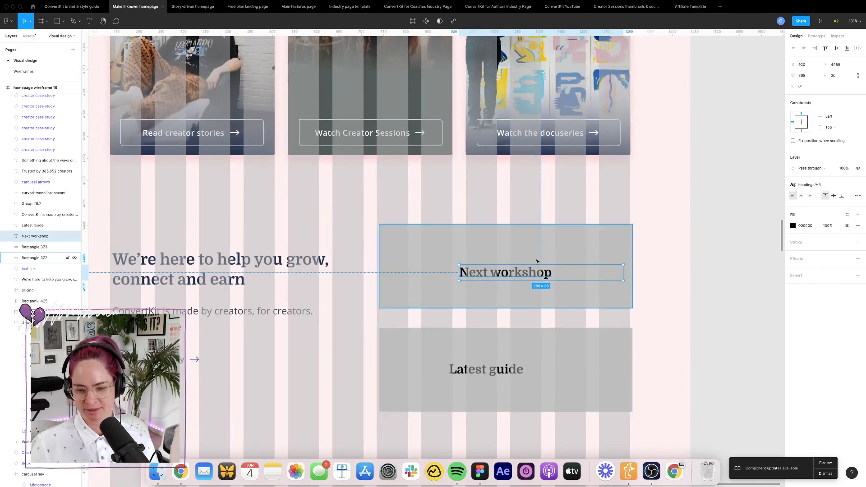
click(733, 321)
scroll(733, 321, down, 4)
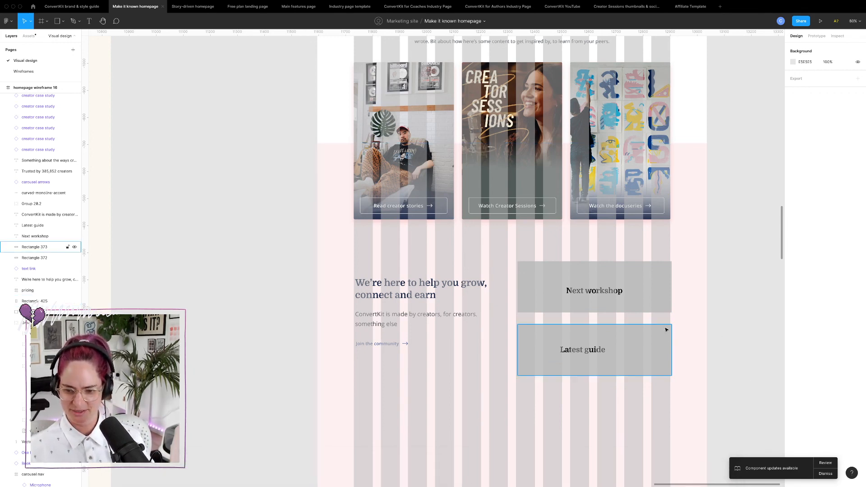
scroll(625, 325, up, 5)
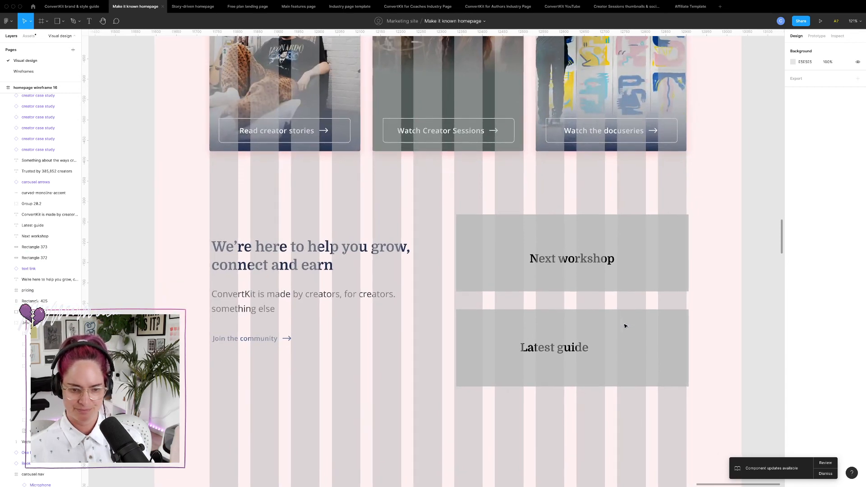
key(ctrl+g)
- Duplicate homepage wireframe 11's closing heading, "Try it for free" button, plans link and "The Future Belongs to Creators" lettering onto wireframe 16's pink background
scroll(573, 266, down, 5)
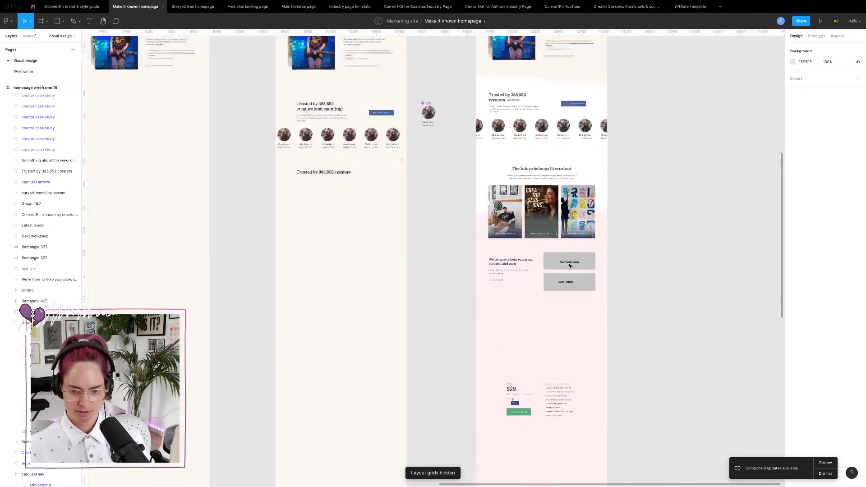
scroll(569, 265, down, 1)
scroll(573, 266, down, 5)
drag(604, 275, 605, 340)
click(528, 259)
scroll(528, 260, down, 5)
scroll(528, 259, left, 4)
scroll(368, 259, up, 6)
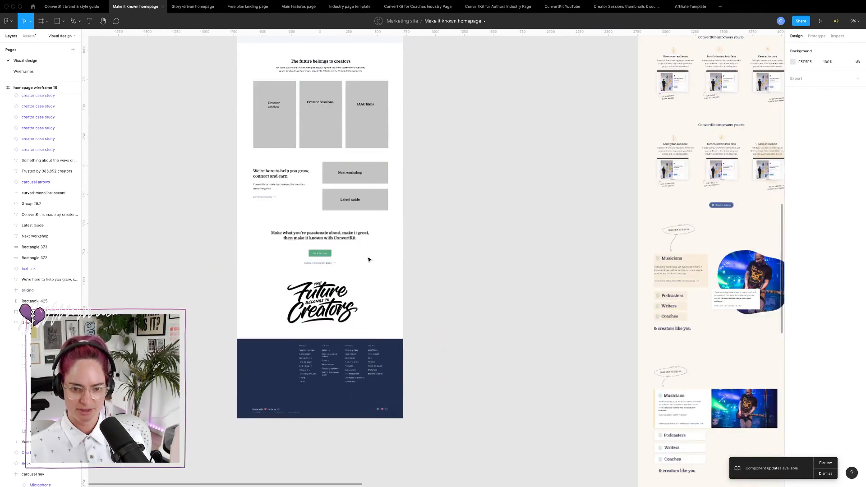
drag(259, 230, 395, 360)
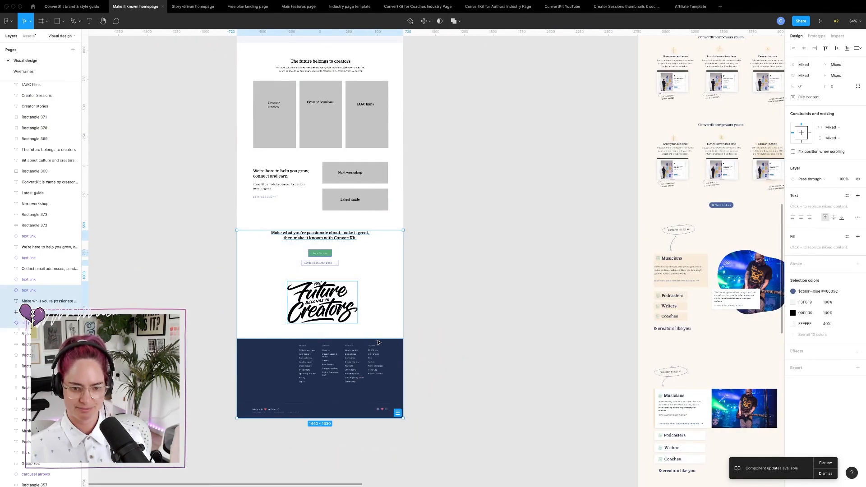
shift+click(395, 361)
scroll(395, 360, down, 5)
scroll(395, 361, right, 3)
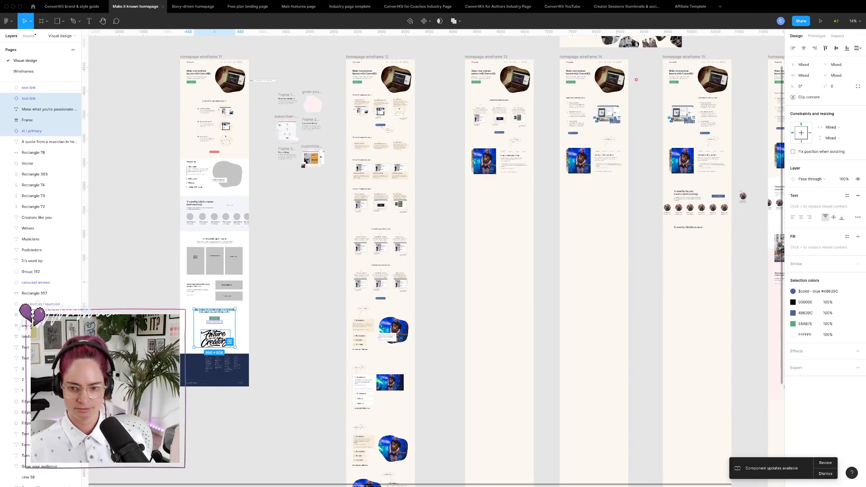
scroll(210, 334, right, 3)
alt+drag(167, 332, 764, 328)
- Delete the $29 pricing block below the "The Future Belongs to Creators" lettering
key(shift+2)
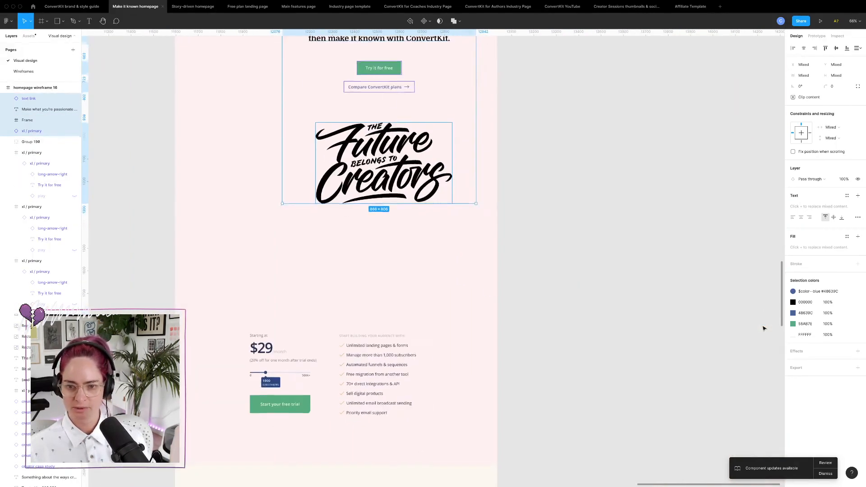
click(369, 360)
key(BackSpace)
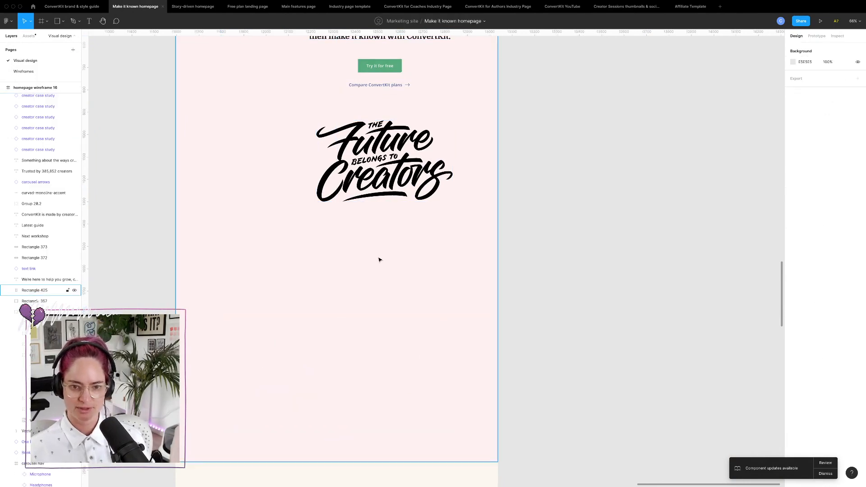
- Left-align the "Make what you're passionate about" heading and fill it with navy 212F4F, with the layout grid shown
scroll(375, 239, up, 3)
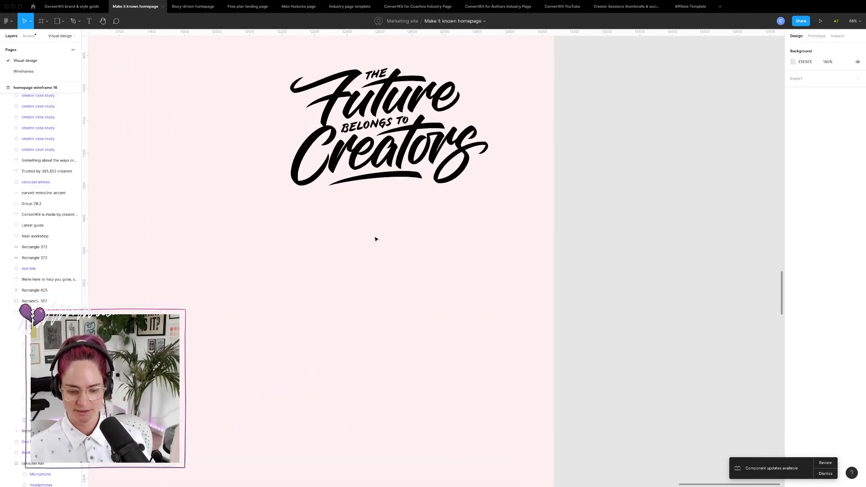
scroll(375, 233, up, 5)
click(461, 166)
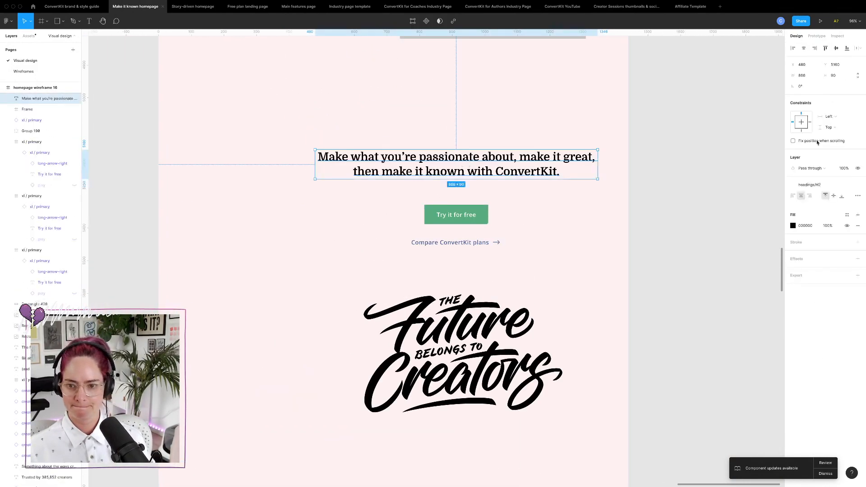
click(793, 196)
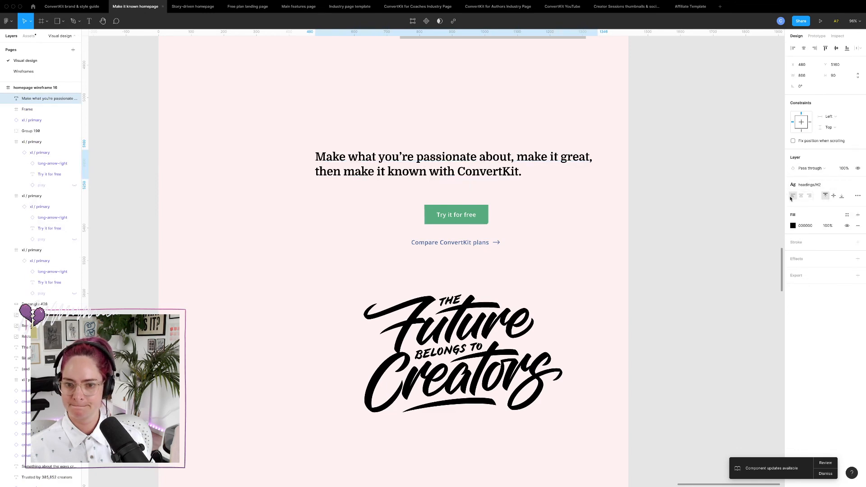
click(797, 228)
click(794, 226)
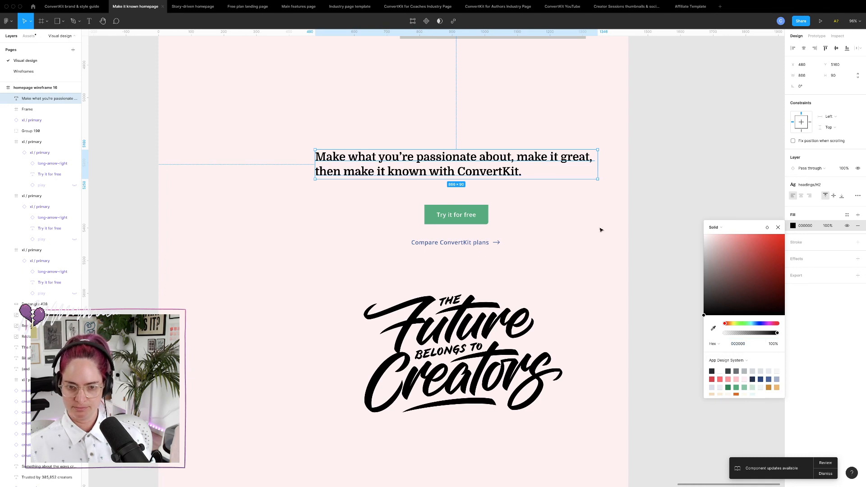
key(ctrl+g)
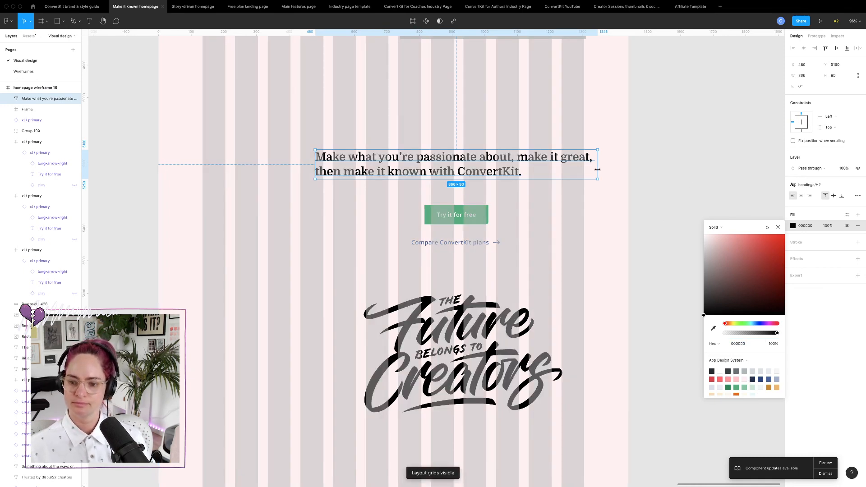
click(752, 379)
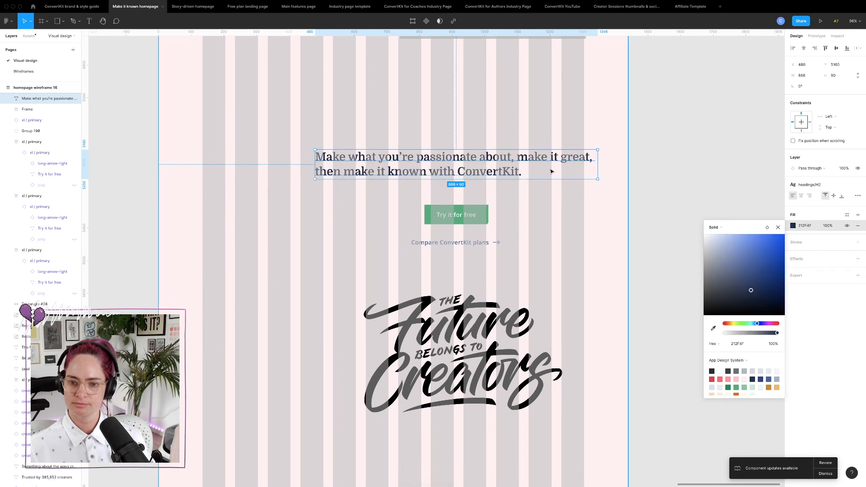
- Move the closing heading to about X 133, Y 5044 below the "Join the community" link and resize its text box to 672 wide
drag(513, 155, 399, 118)
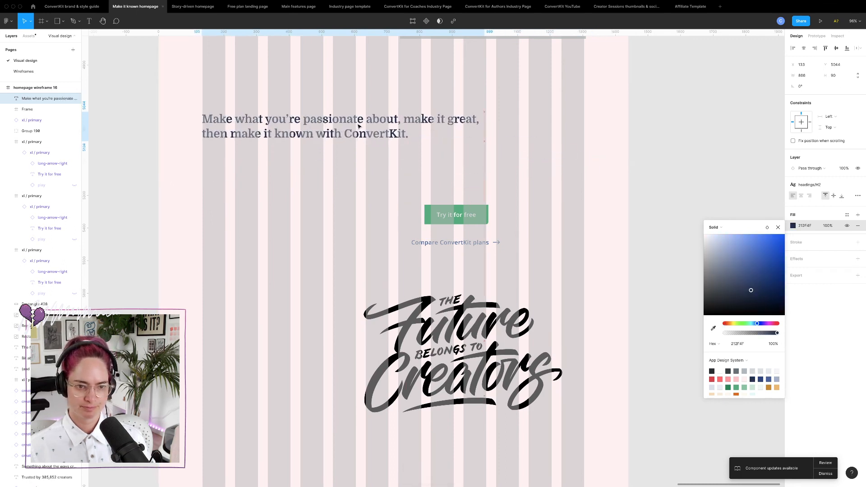
scroll(359, 126, up, 2)
scroll(359, 126, up, 2)
drag(512, 240, 384, 237)
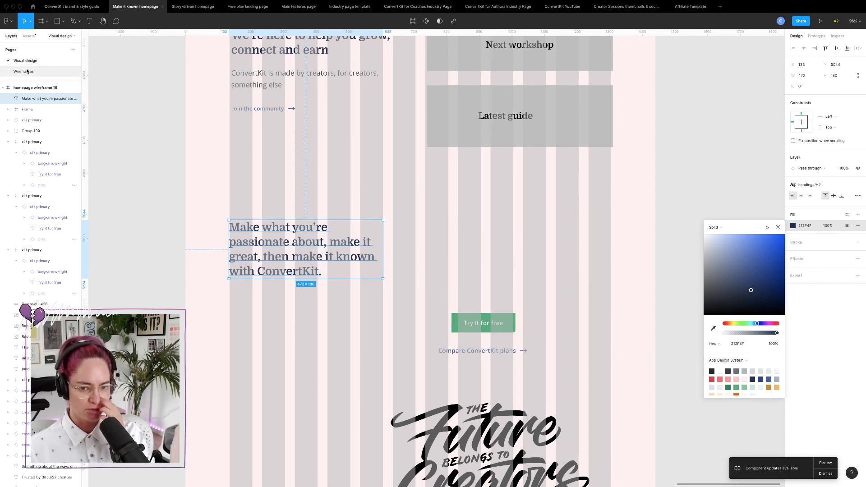
drag(383, 240, 447, 238)
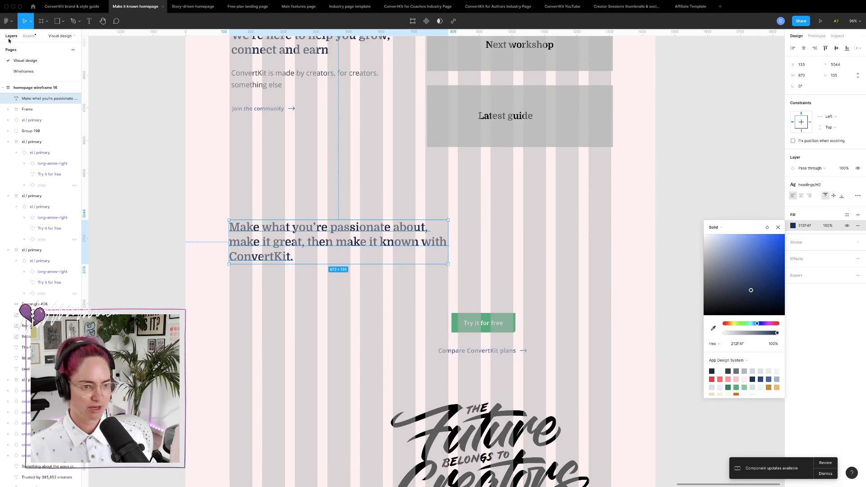
- Compare with the closing section on the Wireframes page and narrow the closing heading's text box to 572 wide on the Visual design page
click(25, 72)
scroll(351, 226, down, 10)
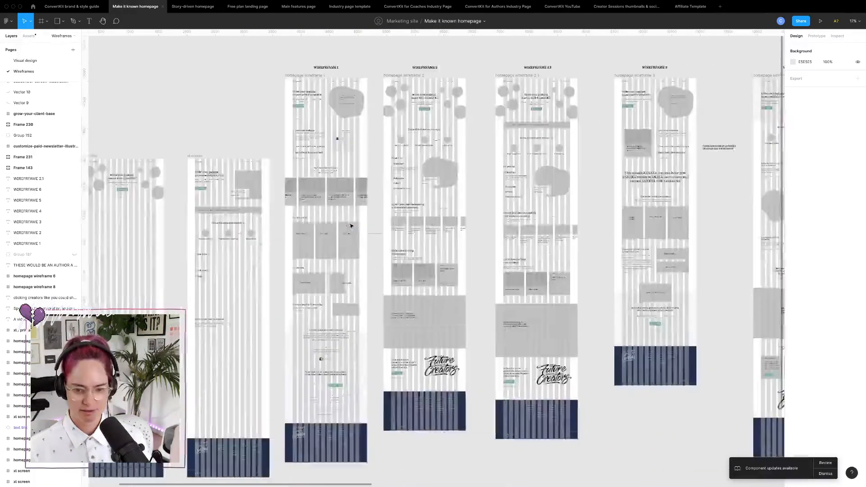
scroll(287, 133, up, 8)
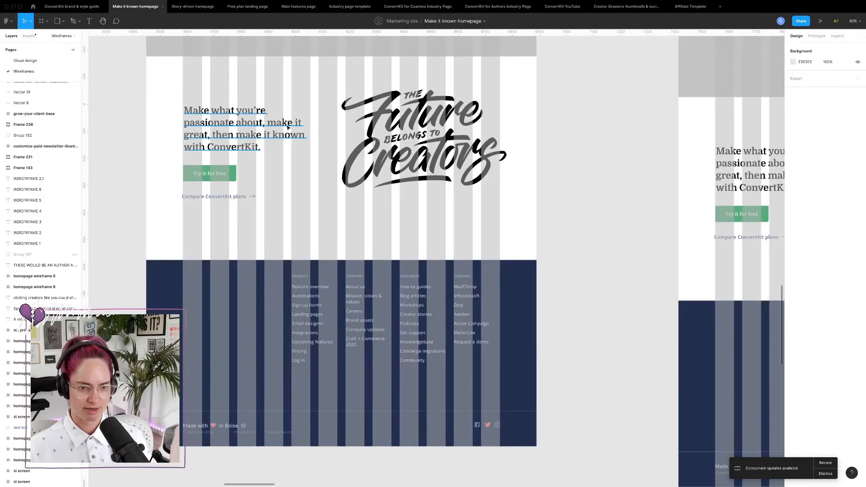
click(27, 60)
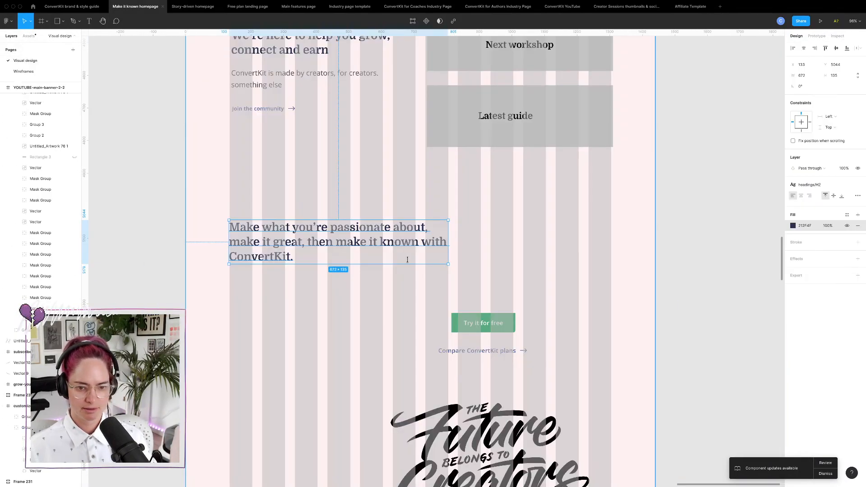
drag(369, 245, 416, 250)
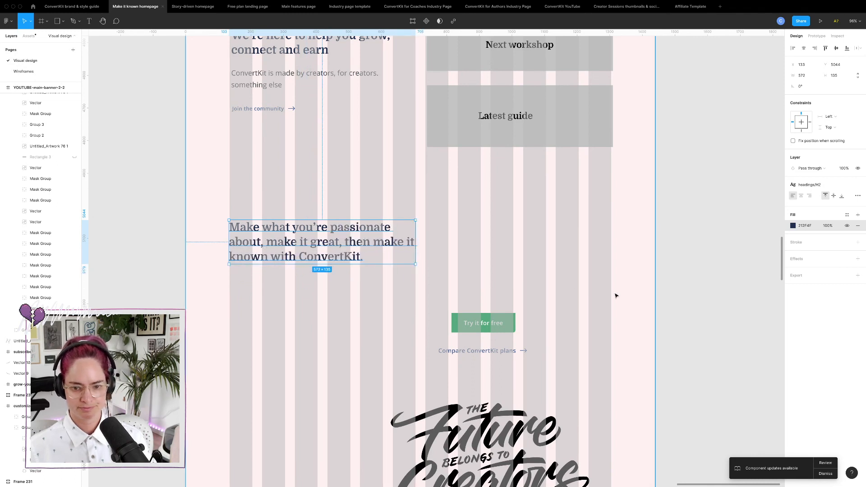
- Delete the "Try it for free" button above the "Compare ConvertKit plans" link
click(503, 321)
key(Delete)
scroll(503, 321, down, 5)
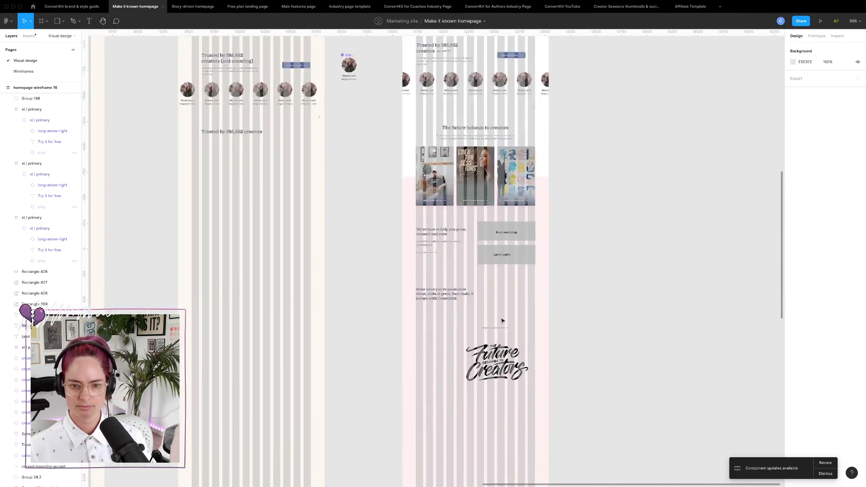
- Duplicate the hero section's "Try it for free" button and move the copy to about X 352, Y 4312 below the creator cards
scroll(502, 321, up, 8)
key(ctrl+z)
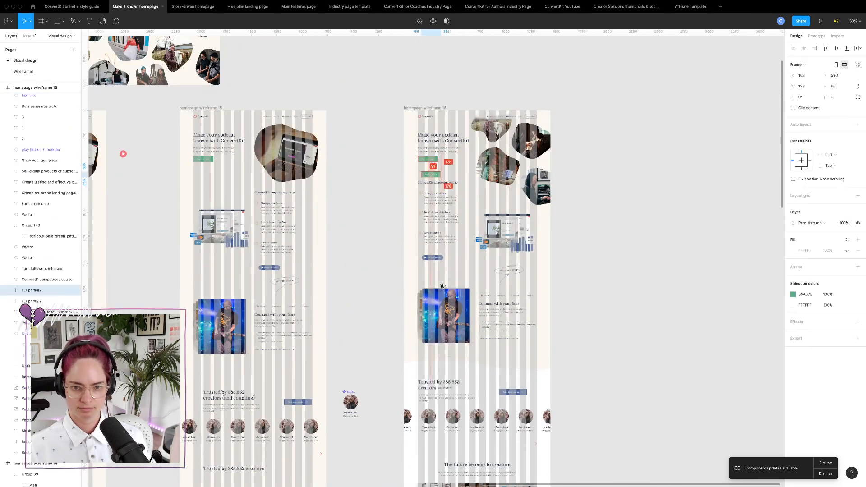
drag(442, 287, 452, 483)
scroll(451, 445, down, 2)
scroll(450, 445, down, 3)
scroll(452, 428, down, 5)
- Bring the copied "Try it for free" button forward in the layer order, above the pink background rectangle
key(ctrl+bracketright)
key(ctrl+bracketright)
key(ctrl+bracketright)
key(ctrl+bracketright)
key(ctrl+bracketright)
key(ctrl+bracketright)
key(ctrl+bracketright)
key(ctrl+bracketright)
key(ctrl+bracketright)
key(ctrl+bracketright)
key(ctrl+bracketright)
key(ctrl+bracketright)
key(ctrl+bracketright)
key(ctrl+bracketright)
key(ctrl+bracketright)
key(ctrl+bracketright)
key(ctrl+bracketright)
key(ctrl+bracketright)
key(ctrl+bracketright)
key(ctrl+bracketright)
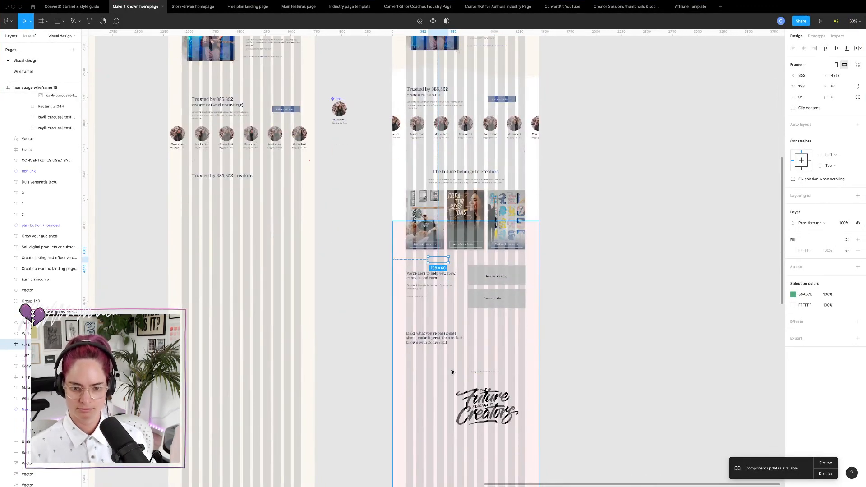
key(ctrl+bracketright)
key(ctrl+bracketright)
key(ctrl+bracketright)
key(ctrl+bracketright)
key(ctrl+bracketright)
key(ctrl+bracketright)
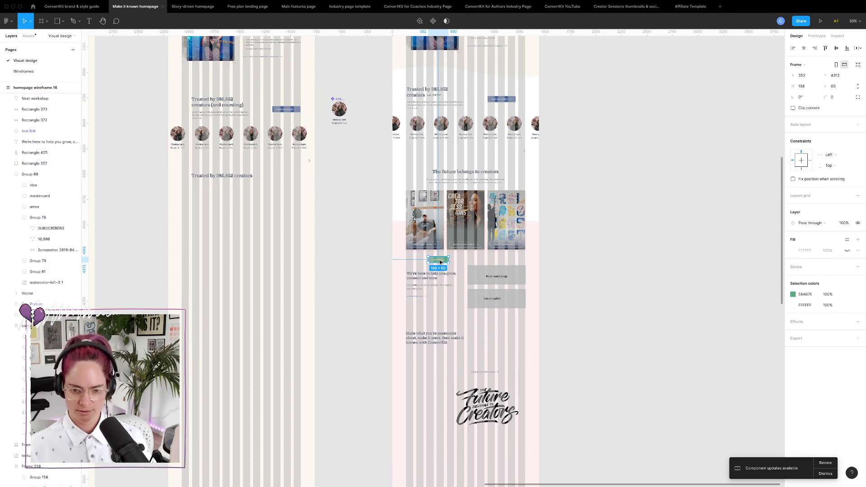
- Place the copied button at about X 135, Y 5228 under the closing heading and the "Compare ConvertKit plans" link beneath it
drag(440, 261, 425, 351)
scroll(418, 355, up, 3)
scroll(418, 355, up, 3)
scroll(425, 352, down, 5)
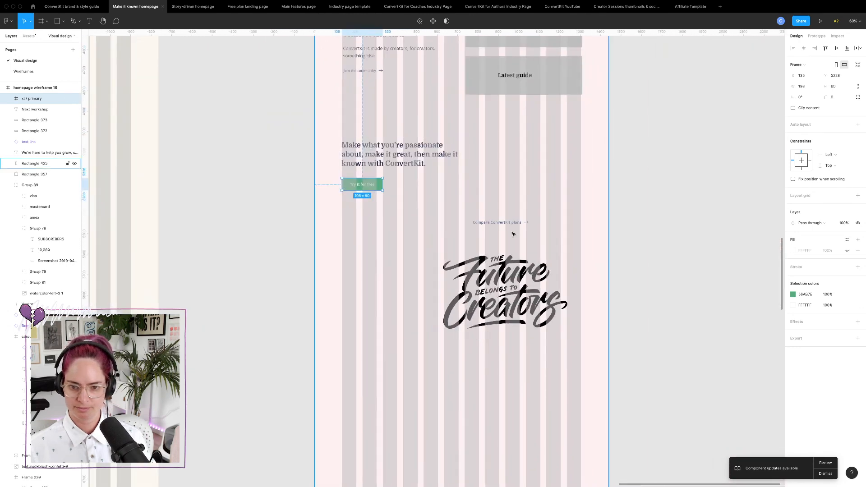
drag(475, 222, 378, 209)
- Move "The Future Belongs to Creators" lettering to about X 777, Y 5288 and recolour it pink FC969B
drag(521, 280, 551, 216)
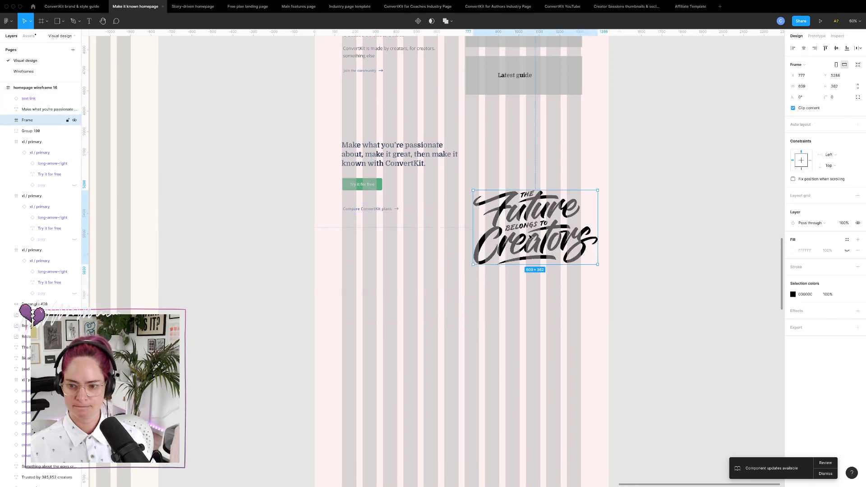
click(794, 294)
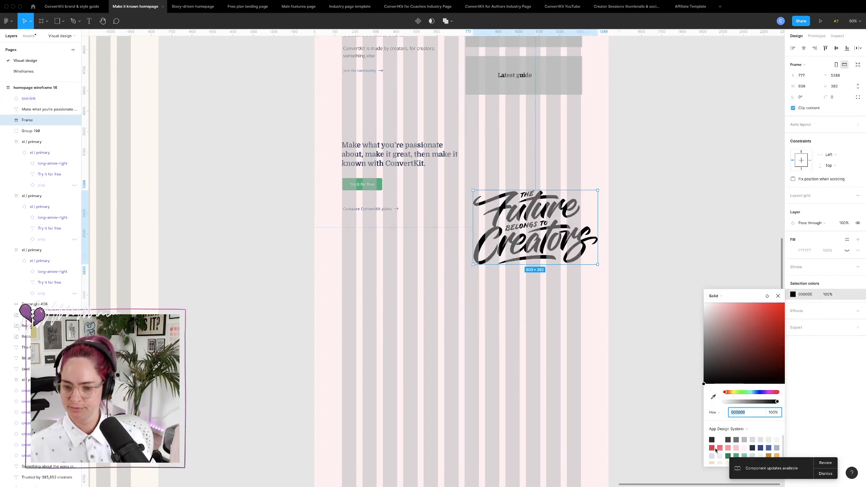
click(731, 448)
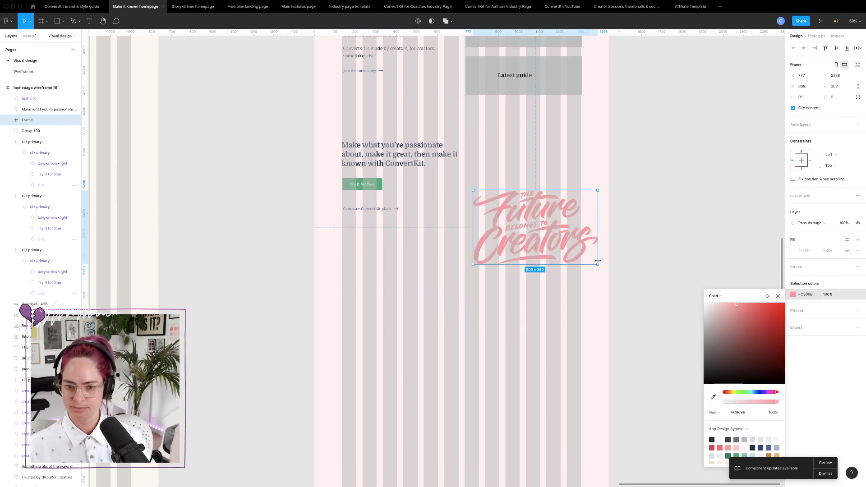
- Scale the lettering to 458 × 272, place it at about X 847, Y 5078 beside the closing heading, and hide the layout grids
drag(599, 265, 538, 185)
key(ctrl+g)
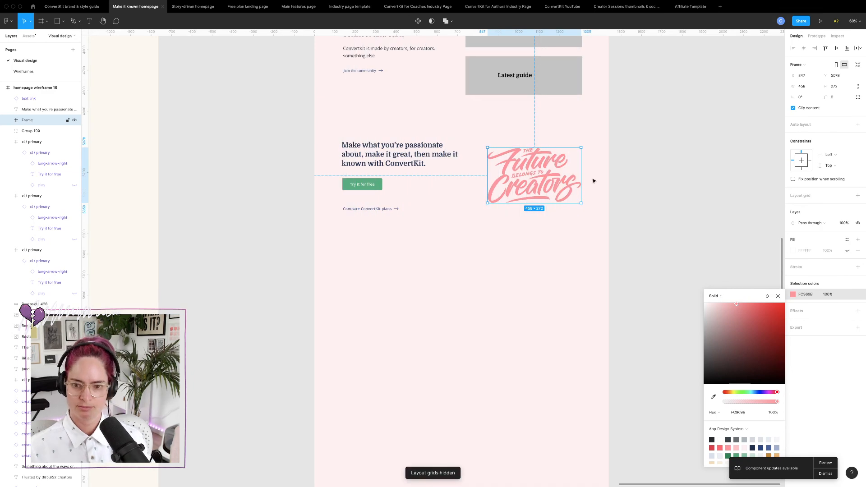
click(644, 203)
- Copy the navy footer and its logo cover rectangle from the first homepage wireframe to below the closing section of homepage wireframe 16
scroll(632, 225, down, 5)
click(594, 277)
scroll(592, 277, down, 4)
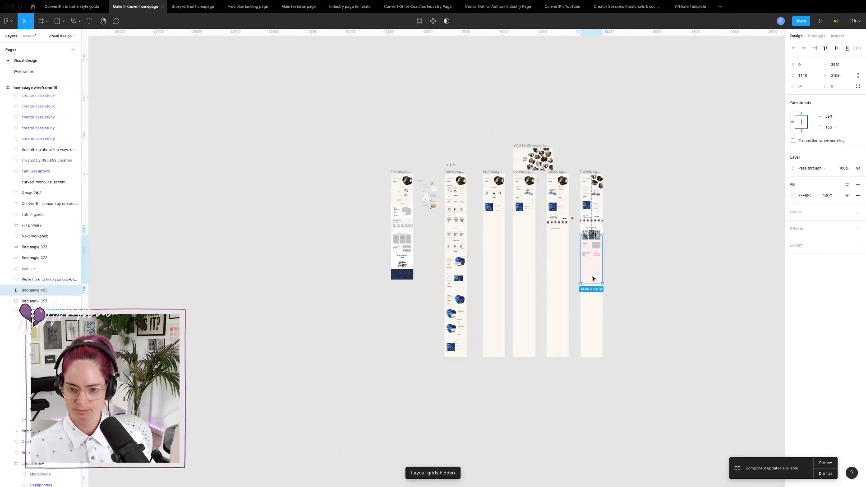
click(399, 275)
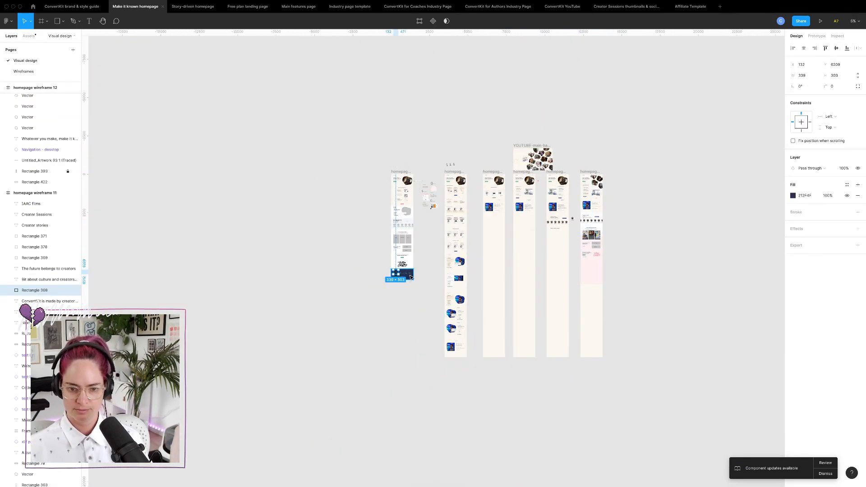
drag(411, 277, 597, 271)
scroll(591, 270, up, 10)
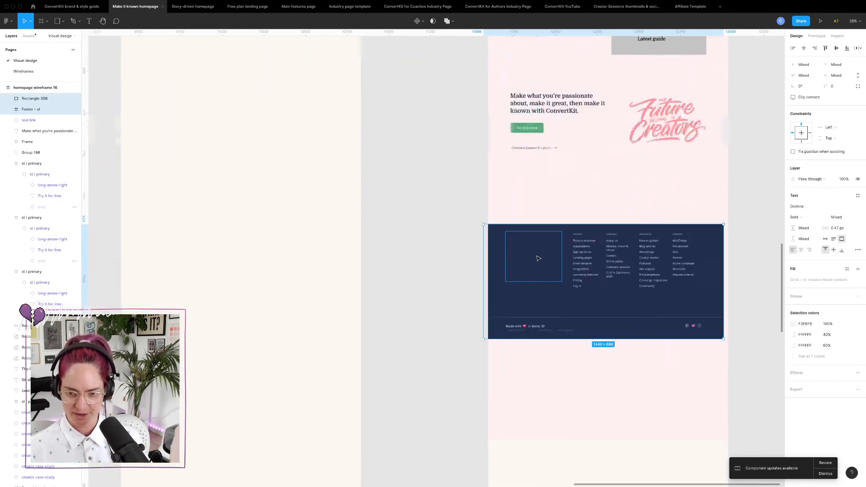
- Move the footer together with its cover rectangle up closer beneath the closing section, aligned with the page edges
scroll(538, 259, up, 5)
click(534, 256)
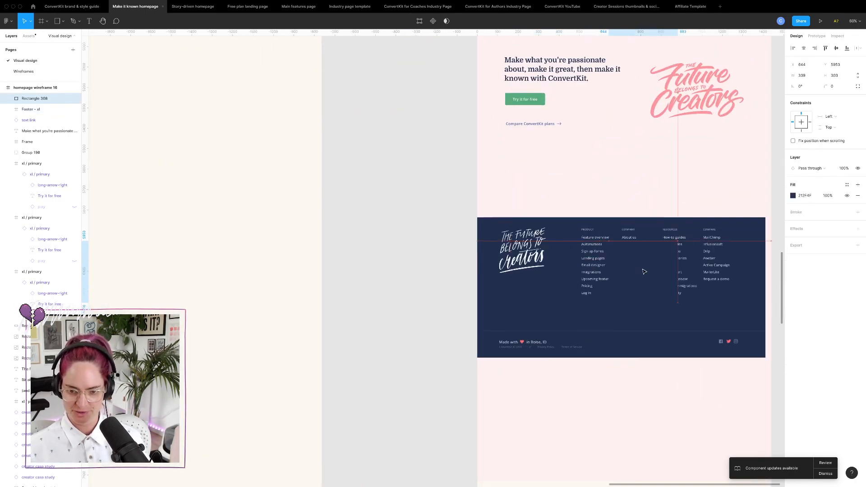
shift+click(702, 258)
drag(680, 262, 686, 198)
scroll(686, 198, right, 4)
scroll(685, 198, up, 3)
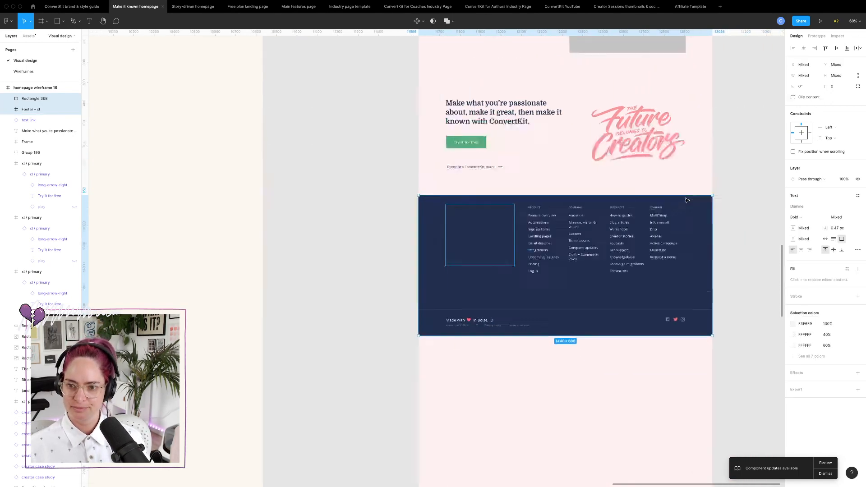
- Recolour "The Future Belongs to Creators" lettering with the lighter pink FDC3C6
click(690, 206)
click(494, 209)
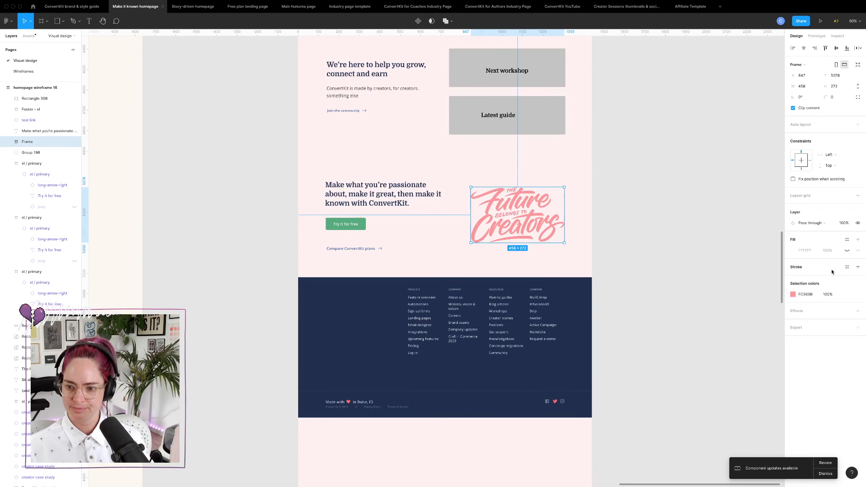
click(793, 294)
click(737, 448)
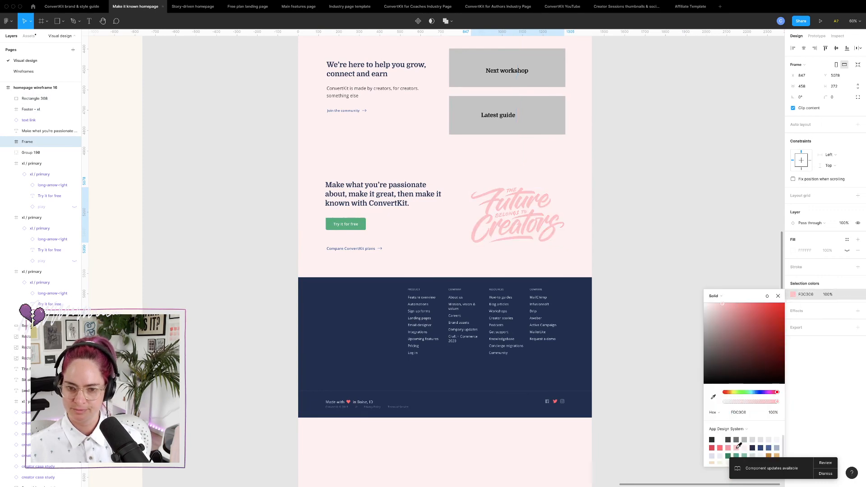
click(627, 222)
scroll(627, 223, up, 3)
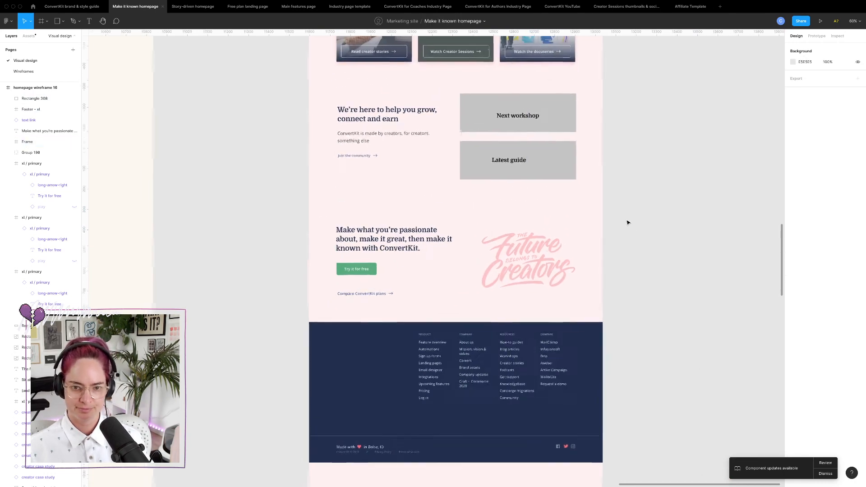
- Move the lettering up to about Y 5063 beside the closing heading, keeping it at X 847
scroll(559, 222, up, 5)
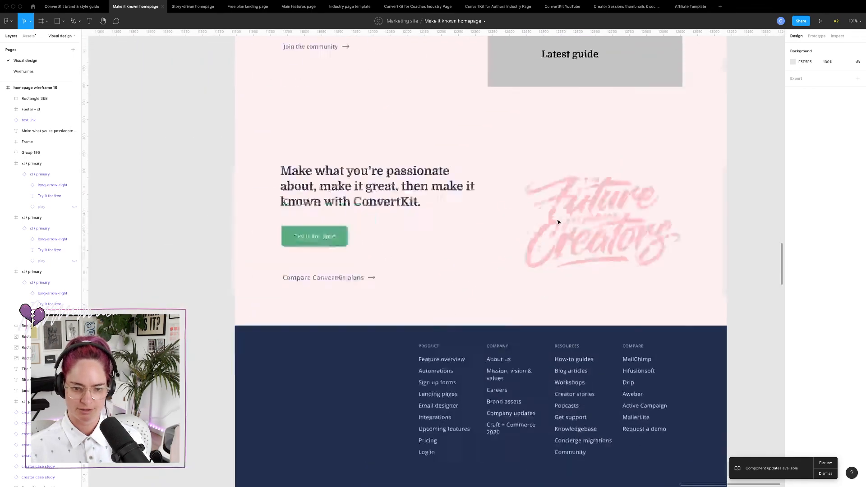
drag(646, 194, 651, 185)
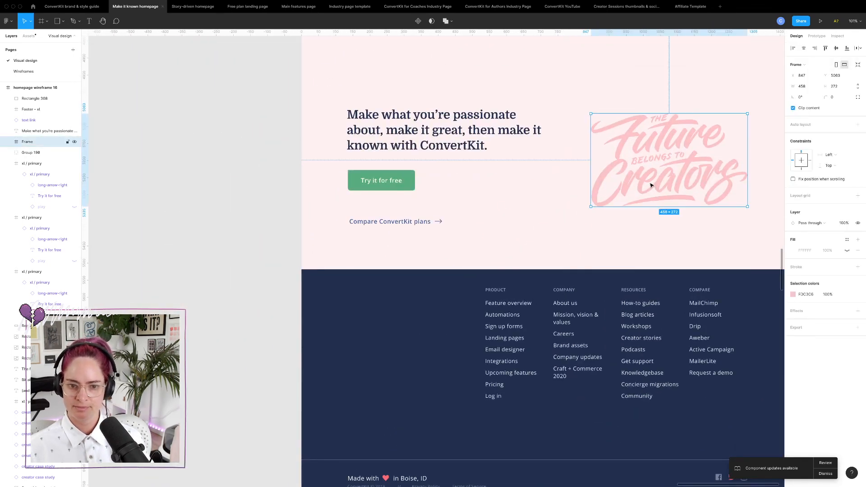
click(238, 200)
scroll(238, 200, right, 5)
scroll(239, 200, up, 3)
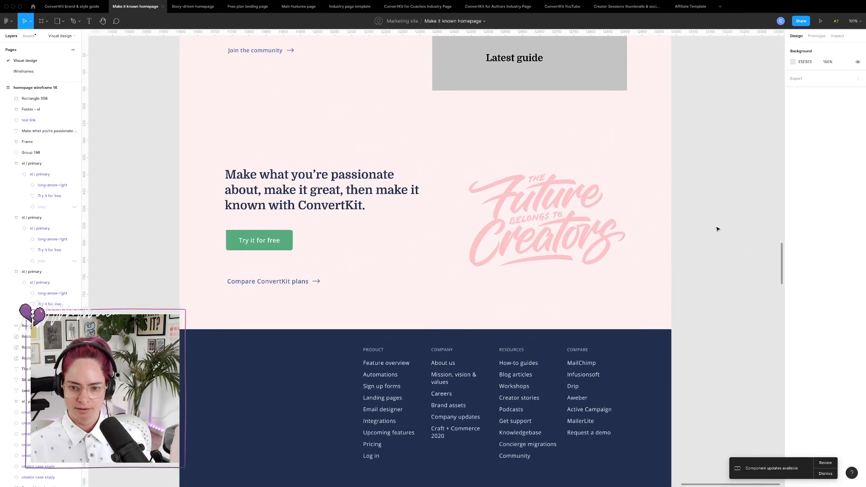
scroll(439, 246, down, 10)
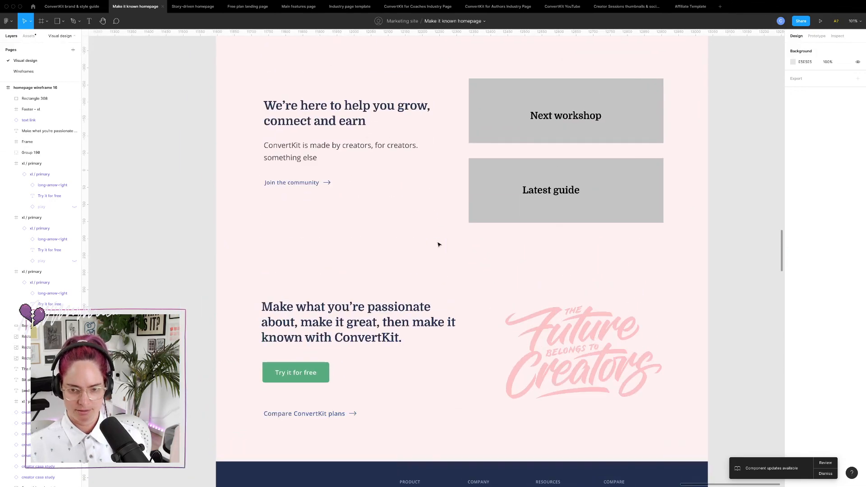
scroll(439, 246, up, 10)
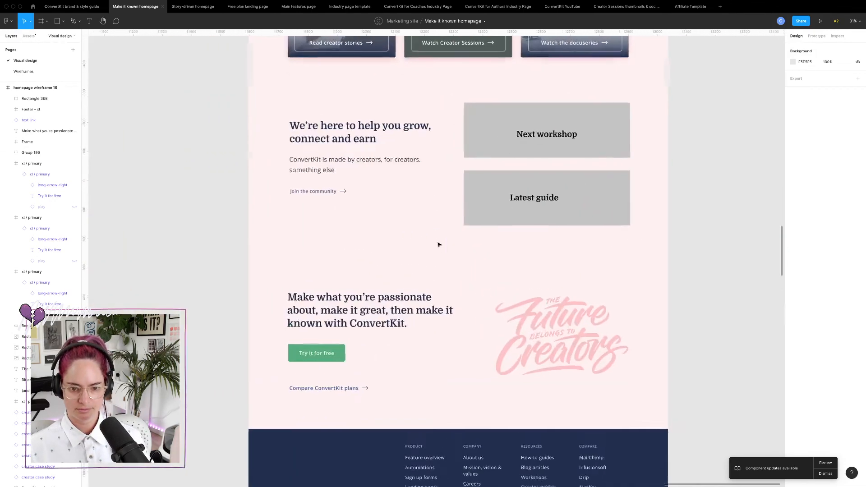
scroll(439, 245, up, 3)
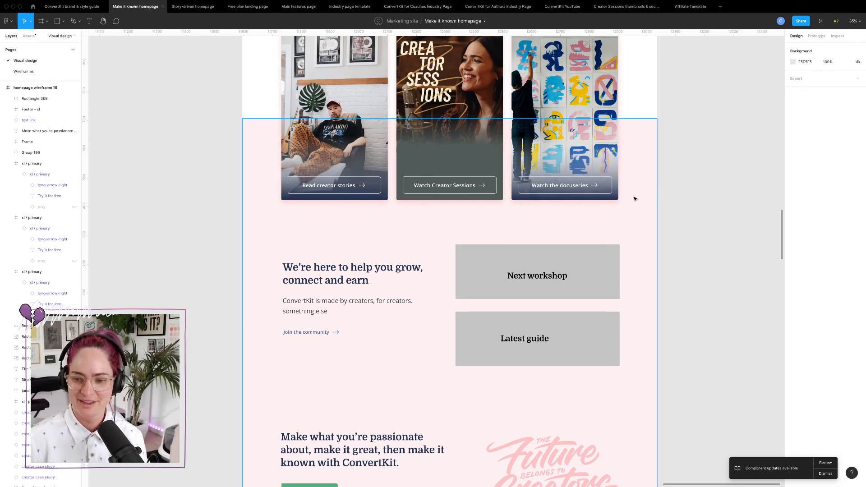
- Leave the homepage design and bring the OBS streaming window to the front
scroll(661, 185, up, 10)
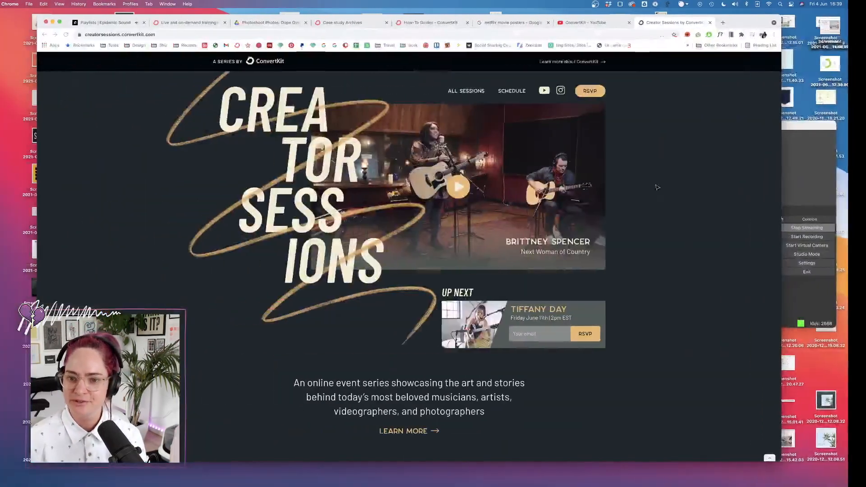
click(806, 195)
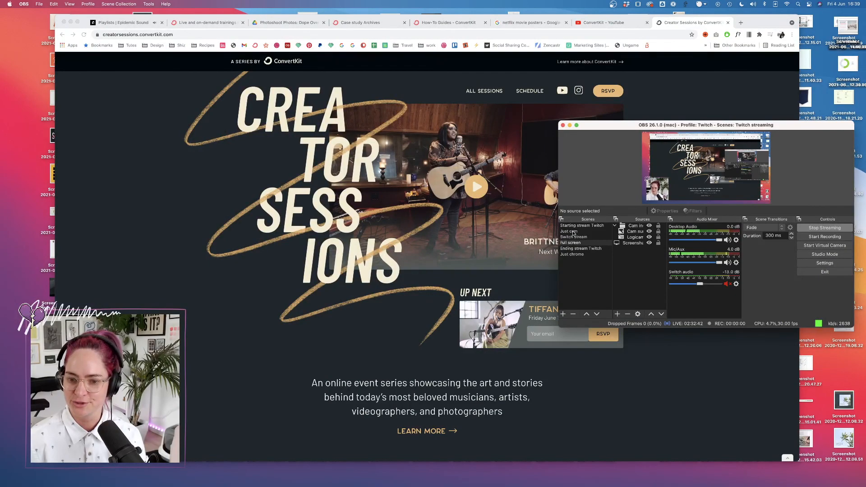